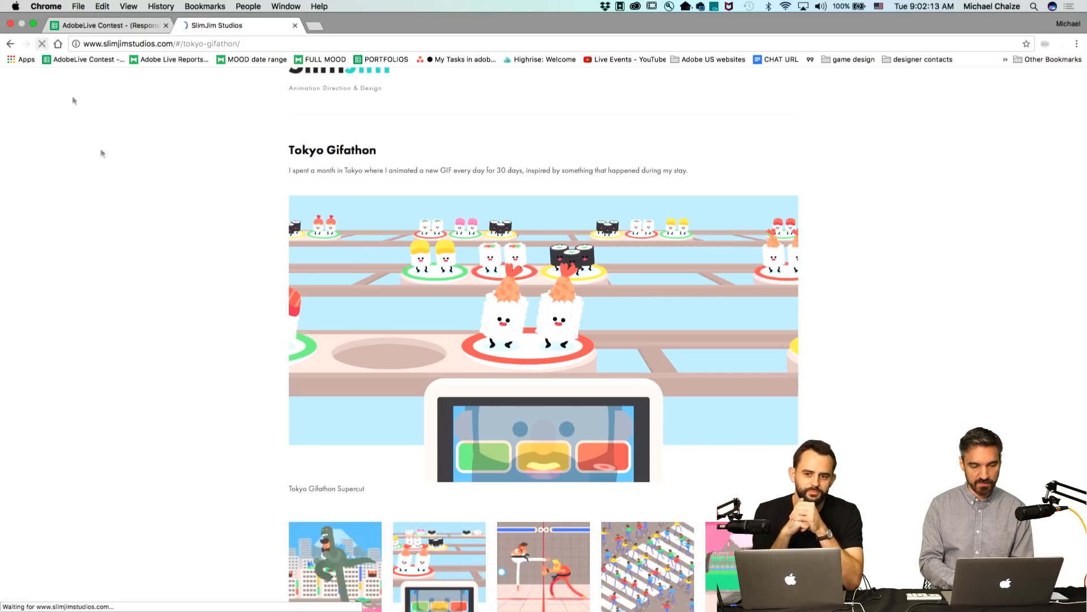
Step: View the Tokyo Gifathon page full screen, play its supercut video and browse the grid of GIFs below it
key(ctrl+super+f)
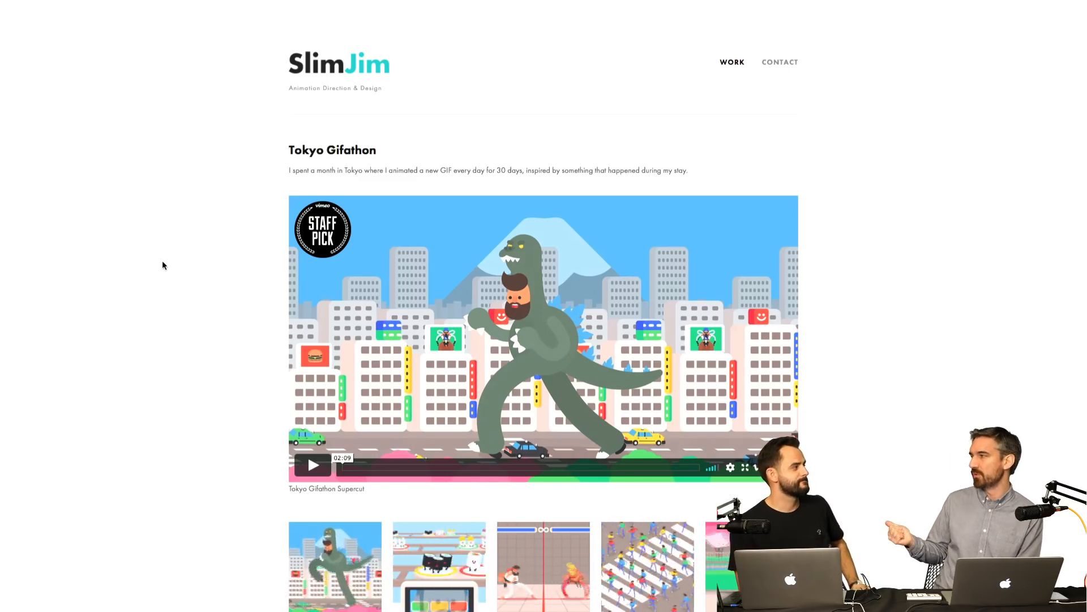
click(313, 465)
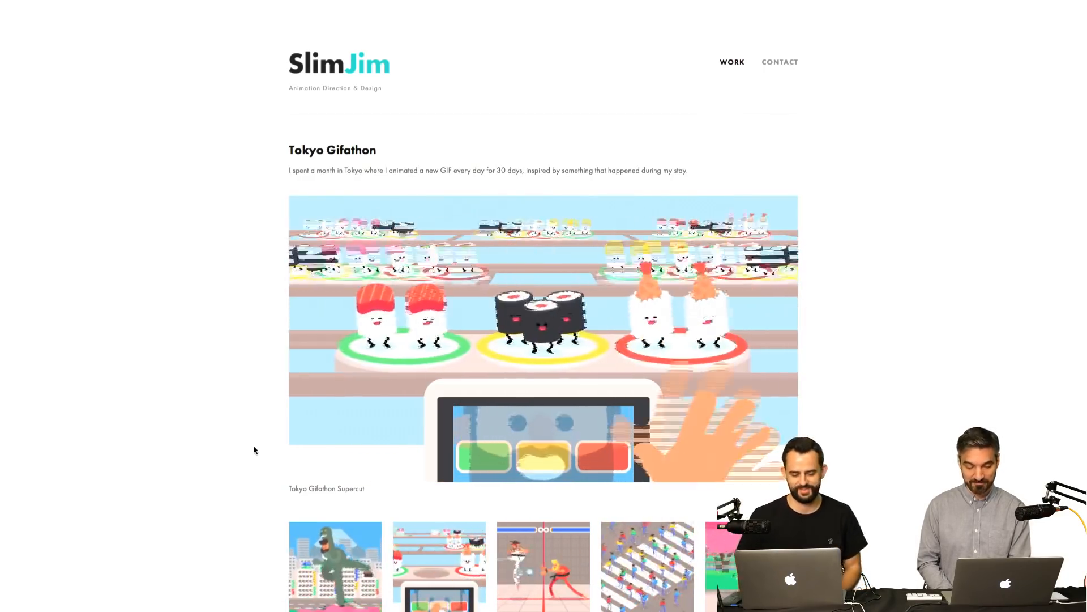
mouse_move(403, 431)
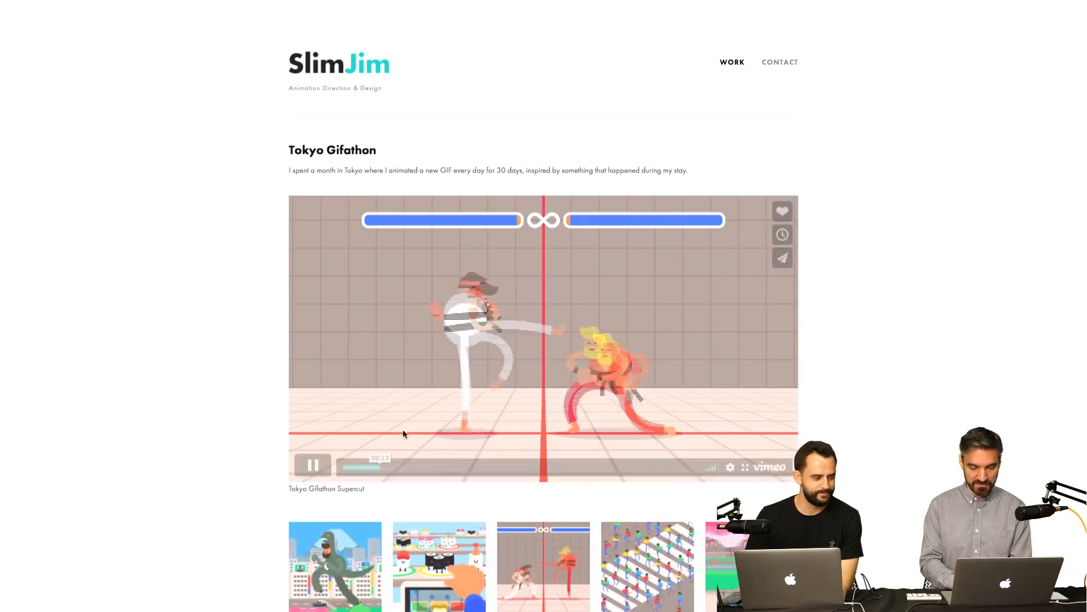
scroll(207, 455, down, 8)
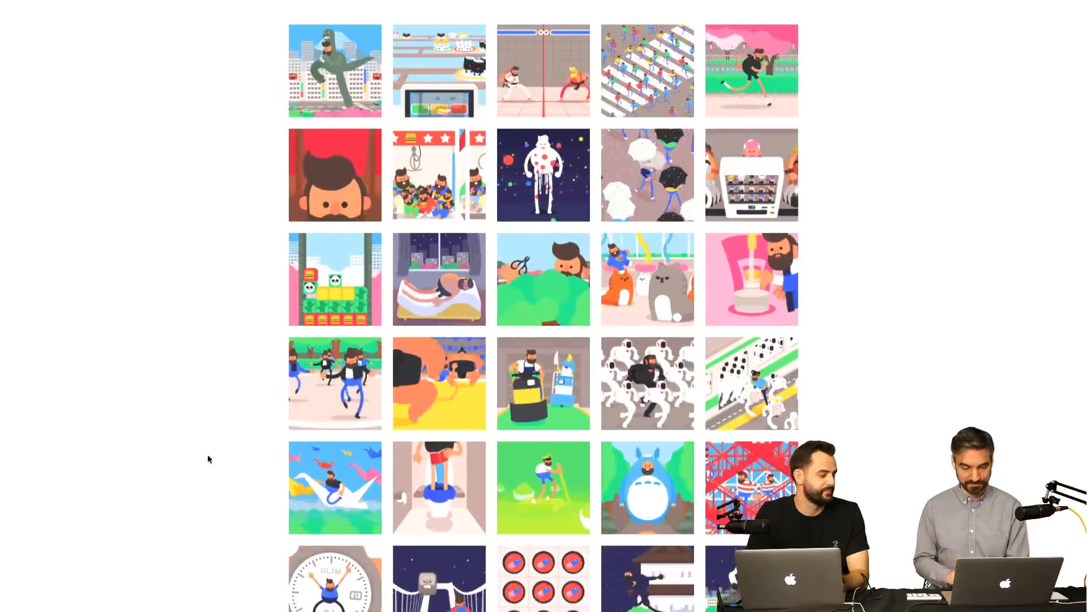
scroll(208, 457, down, 2)
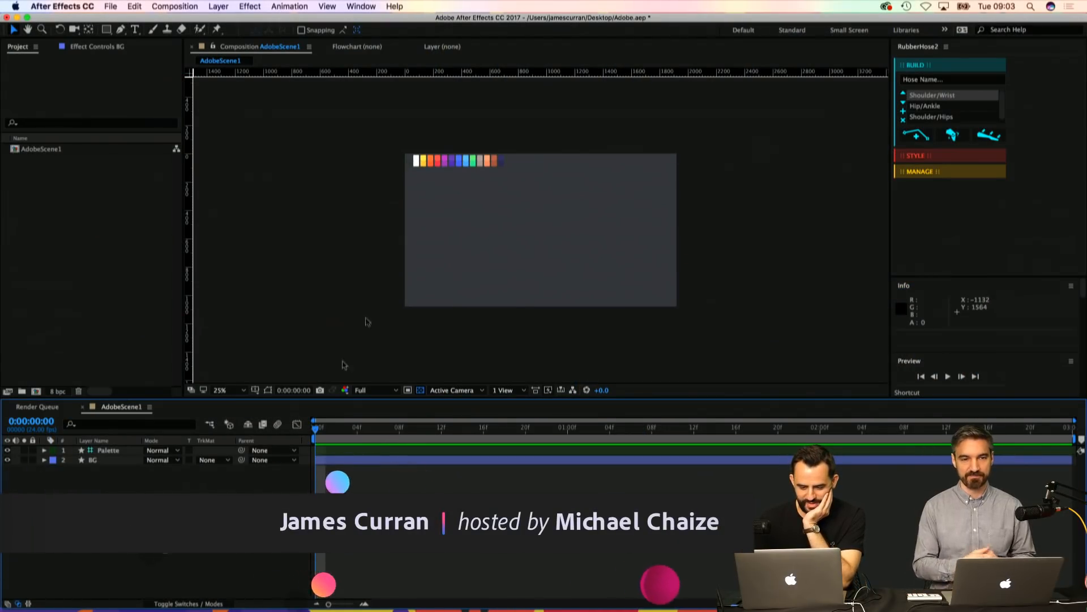
Step: In After Effects, hide the BG layer and examine the colour rectangles in the Palette layer's Dark group
click(541, 255)
click(359, 237)
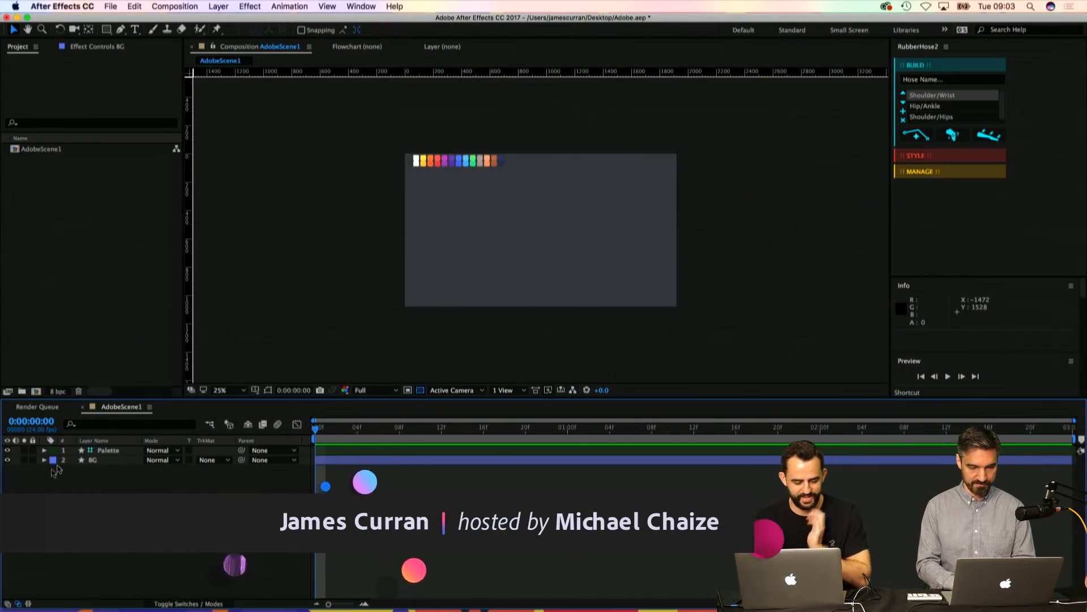
click(8, 459)
click(47, 451)
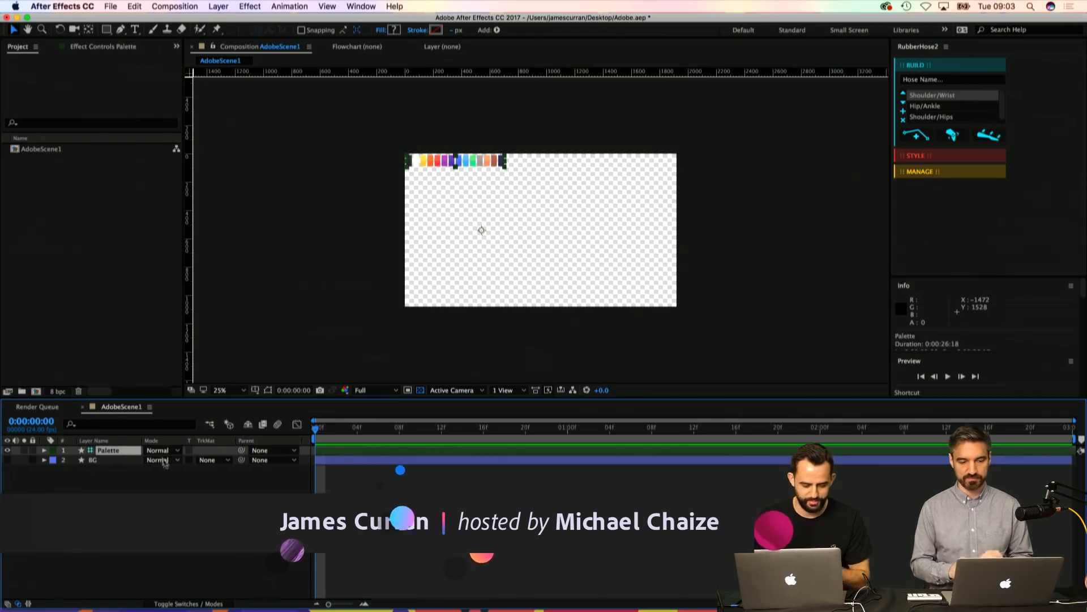
click(54, 459)
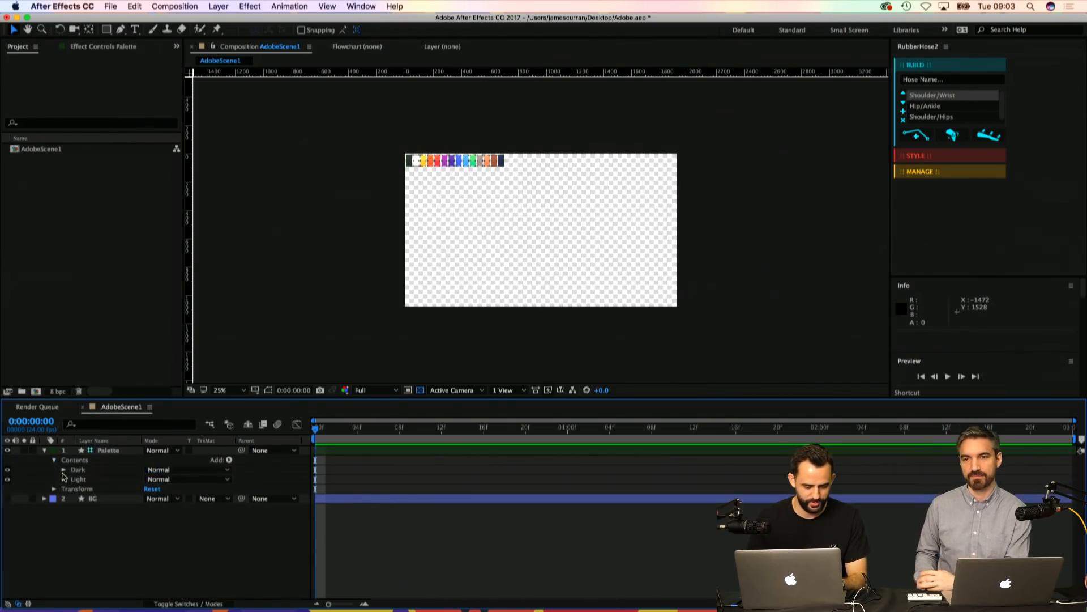
click(63, 469)
click(103, 452)
click(152, 453)
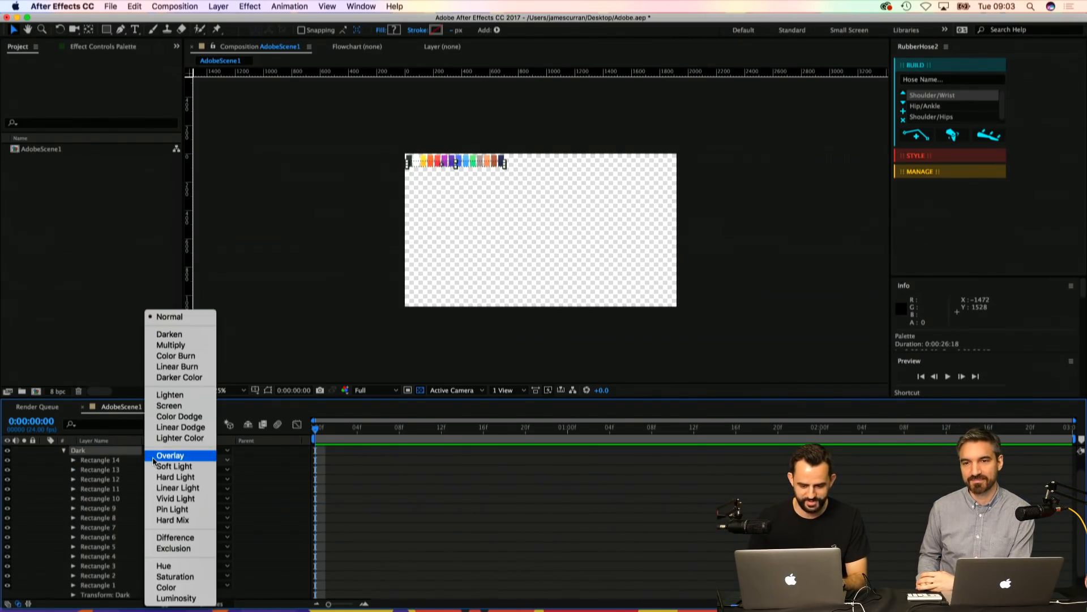
click(502, 515)
key(z)
click(508, 207)
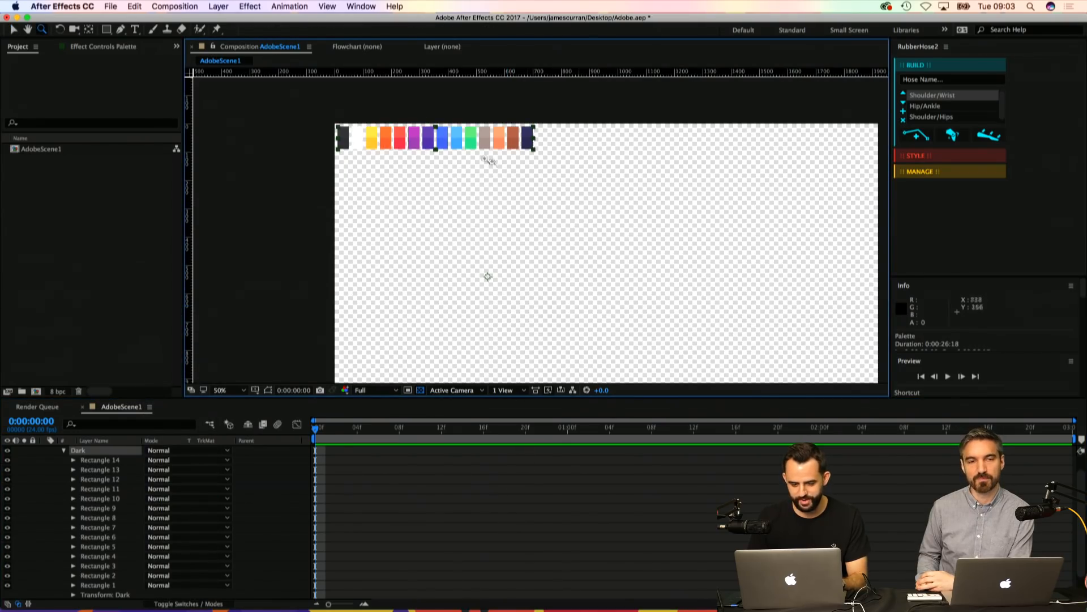
click(479, 491)
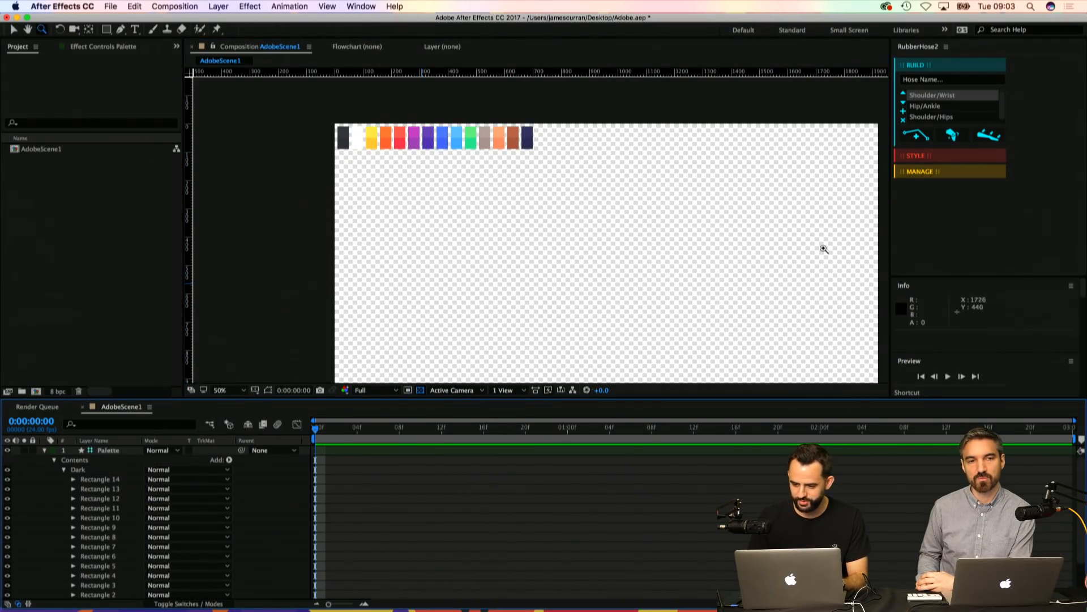
click(44, 450)
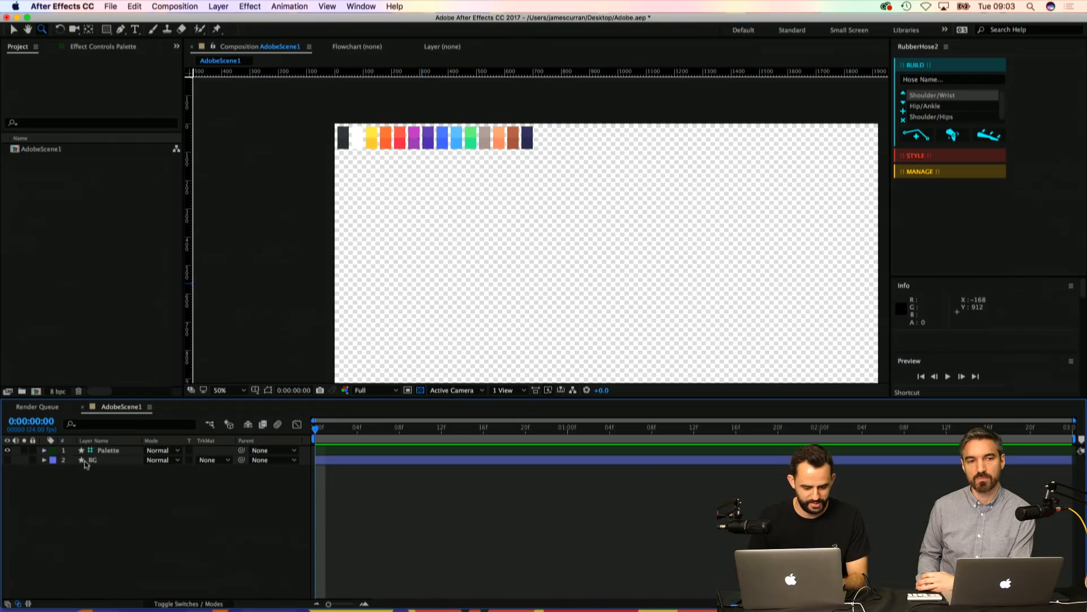
Step: Make the BG layer visible again
click(90, 460)
click(10, 468)
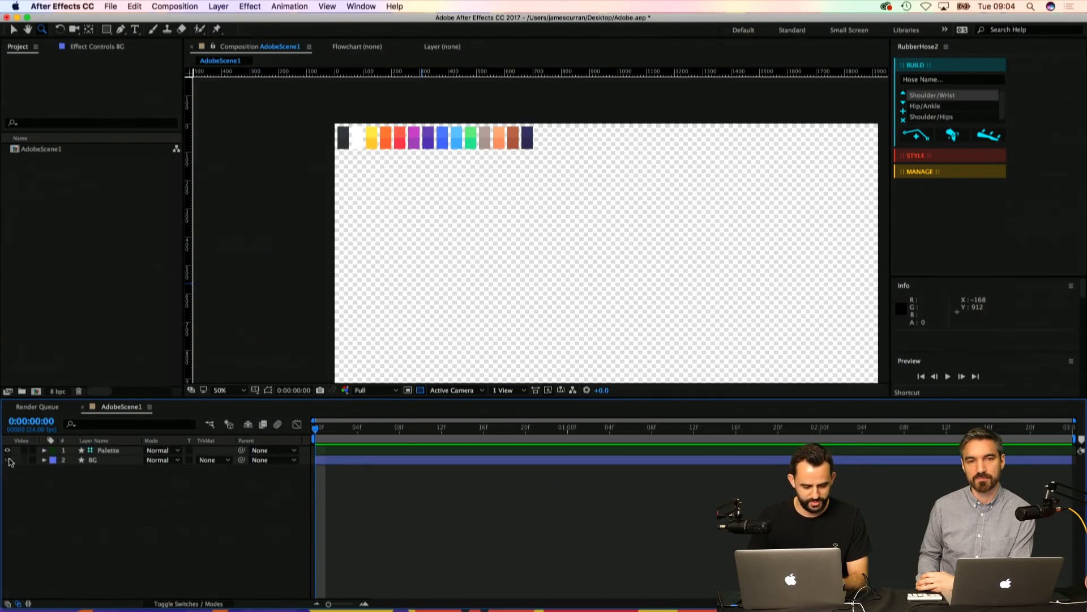
click(8, 459)
Step: Turn on the title/action safe guides for the composition view
alt+click(534, 262)
scroll(534, 311, right, 2)
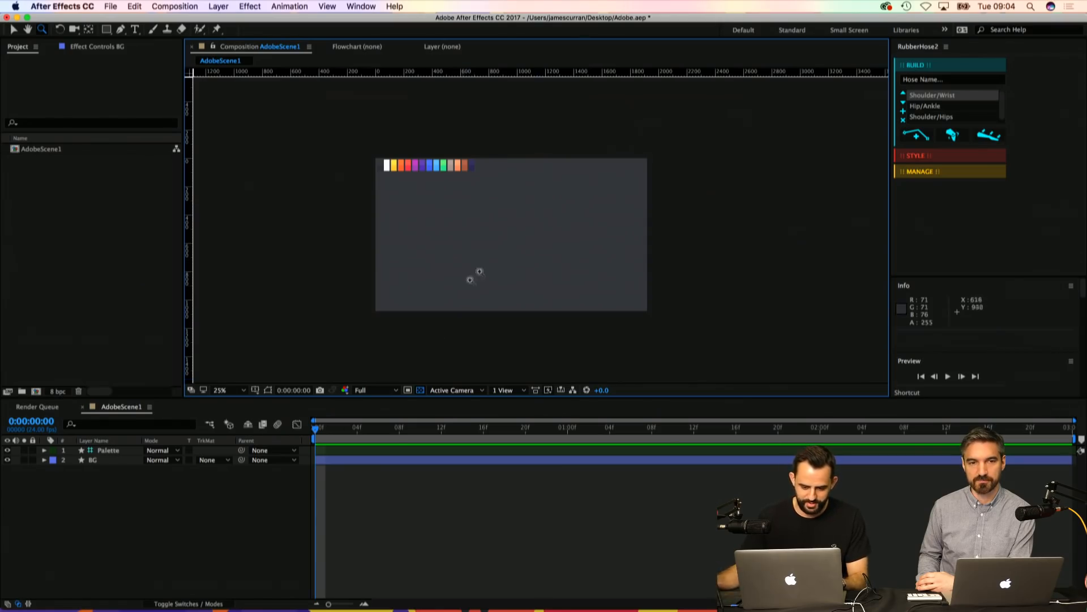
drag(521, 244, 528, 239)
click(255, 390)
click(286, 399)
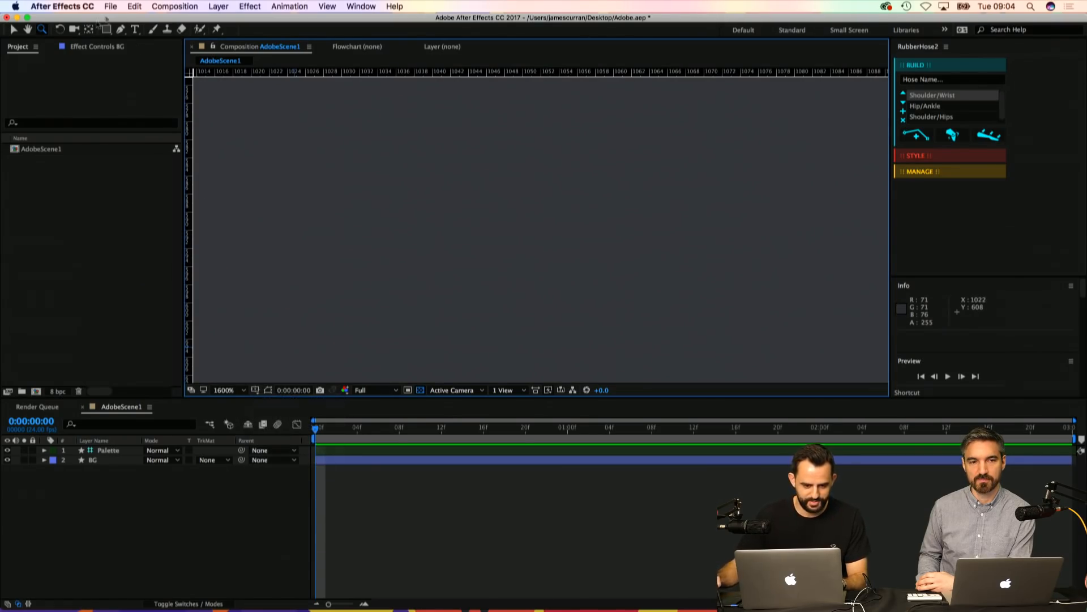
Step: Draw a circle about 80 px wide around the composition's centre mark with the Ellipse tool
alt+click(551, 238)
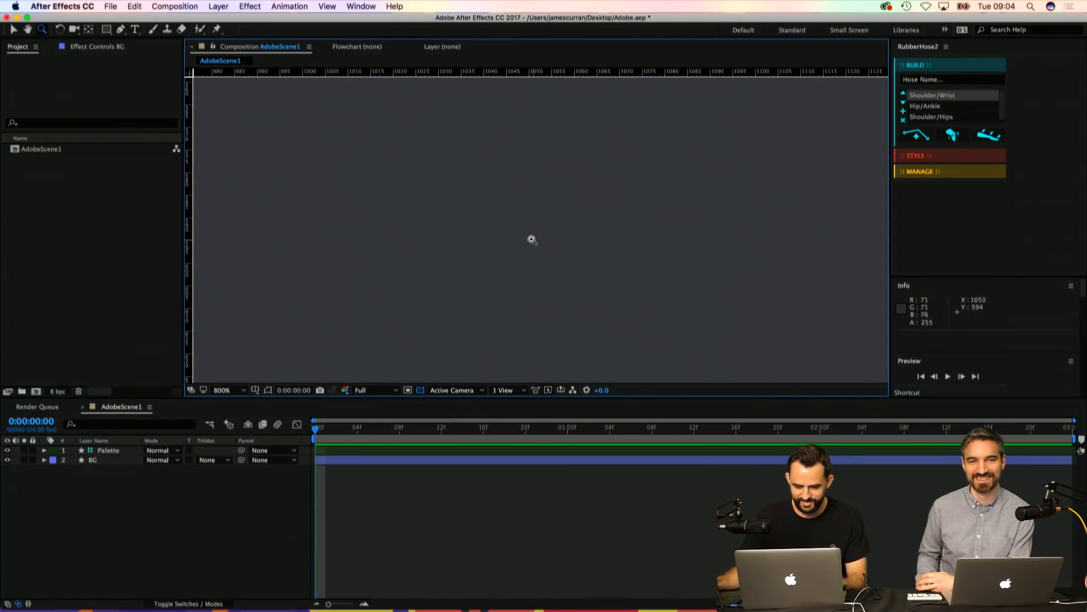
alt+click(531, 238)
alt+click(529, 243)
drag(456, 150, 503, 231)
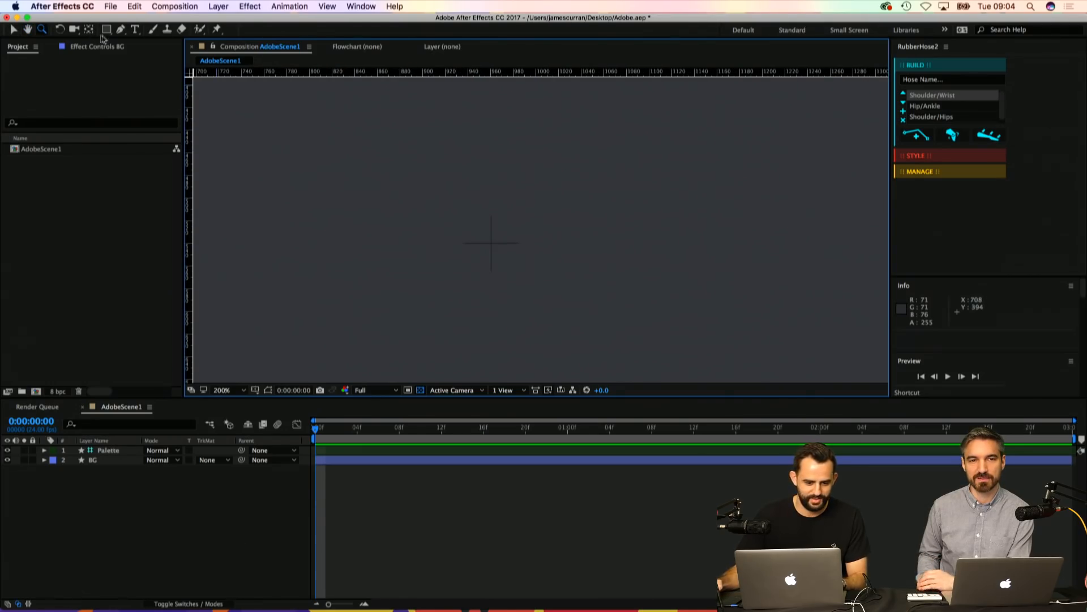
drag(106, 29, 139, 51)
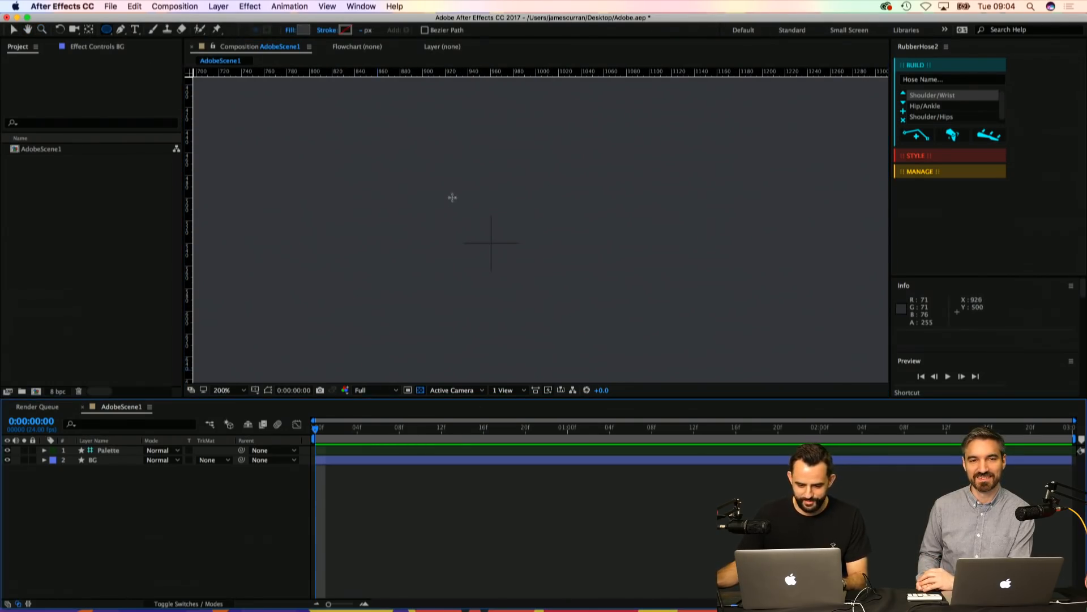
drag(452, 197, 510, 273)
key(v)
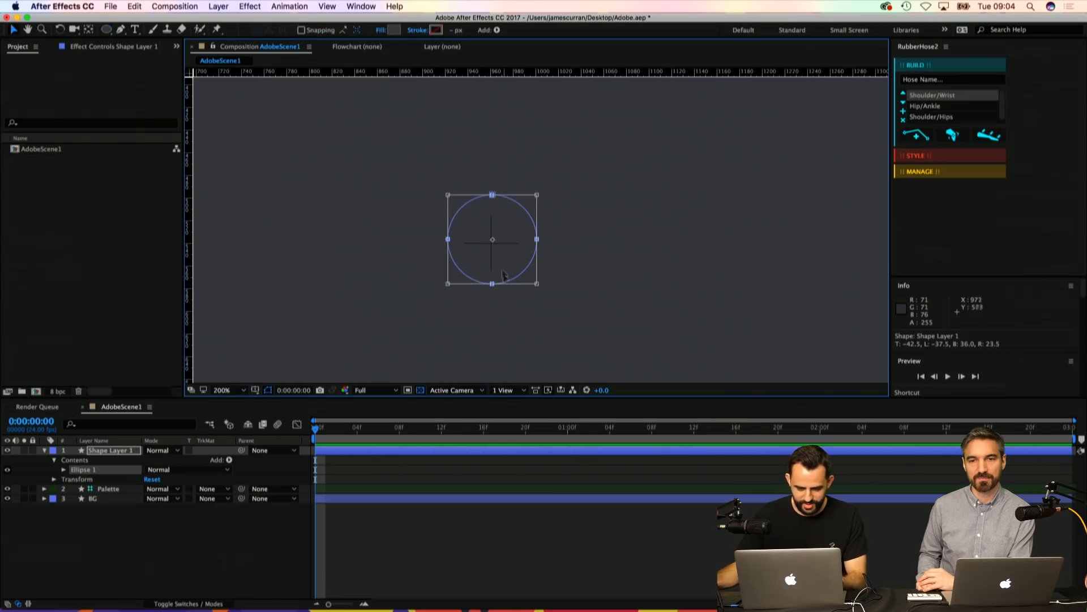
Step: Move the small circle so its centre sits on the composition's centre mark
scroll(513, 243, up, 3)
mouse_move(569, 184)
mouse_down()
mouse_move(553, 199)
mouse_move(561, 186)
mouse_up()
key(z)
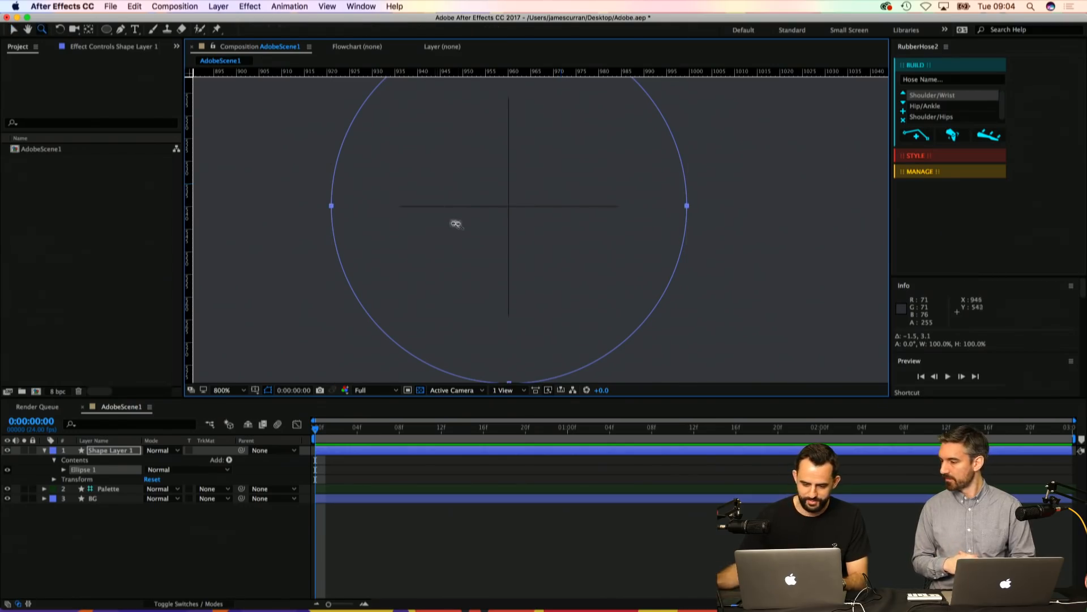
Step: Set the circle's fill to the light orange palette swatch (FFAC7E), sampled with the eyedropper
alt+click(560, 179)
alt+click(561, 178)
alt+click(557, 178)
click(456, 127)
alt+click(541, 240)
alt+click(541, 237)
alt+click(541, 236)
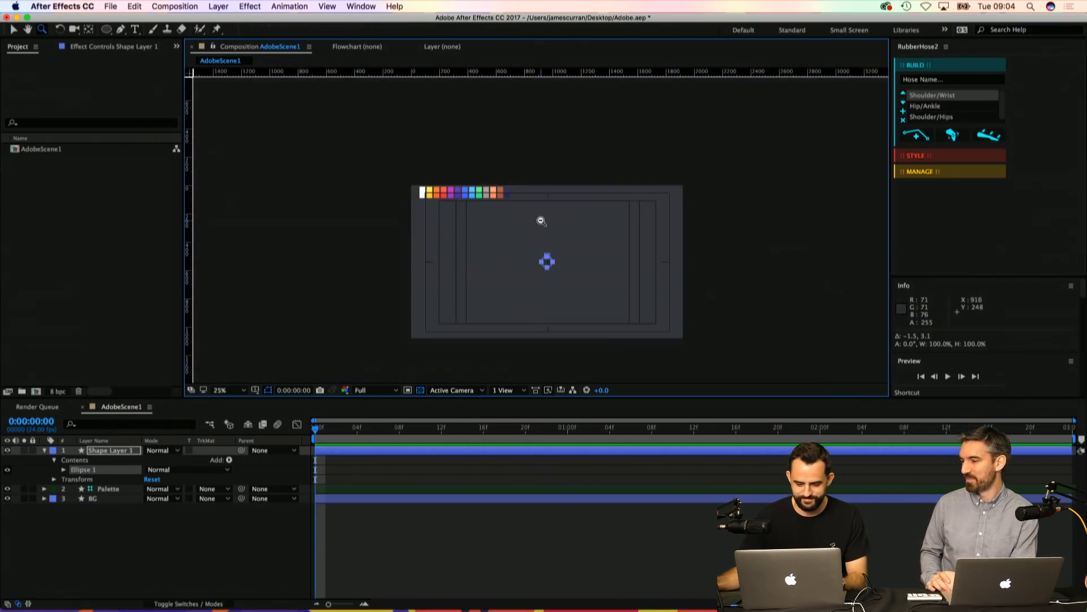
click(535, 249)
key(v)
click(394, 30)
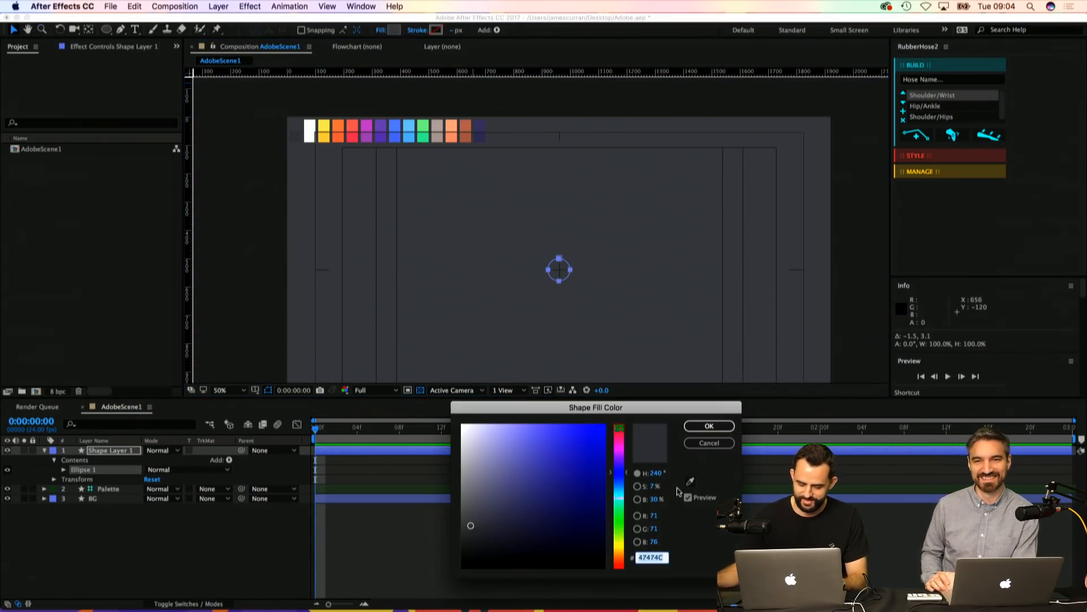
click(689, 481)
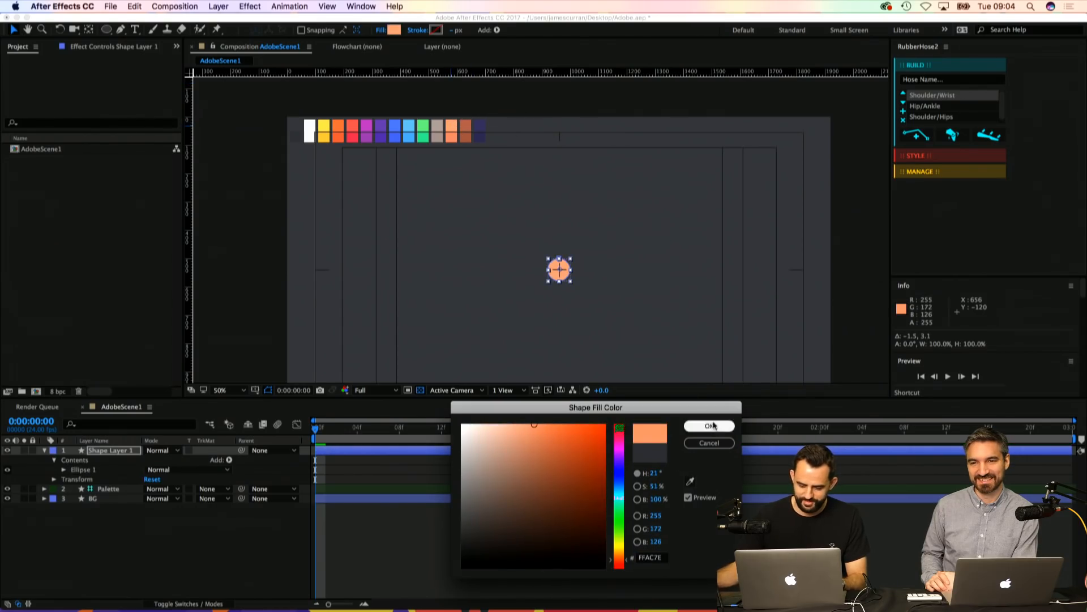
click(711, 425)
Step: Select the ellipse's Path 1 and scale it proportionally to about 190 px wide
click(63, 470)
click(93, 481)
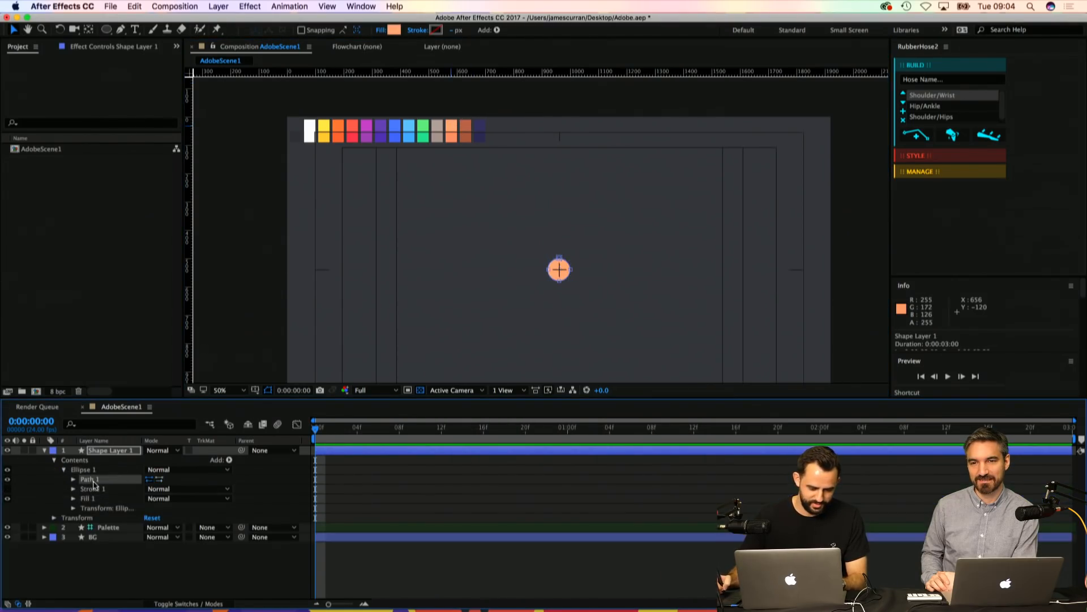
drag(527, 214, 595, 334)
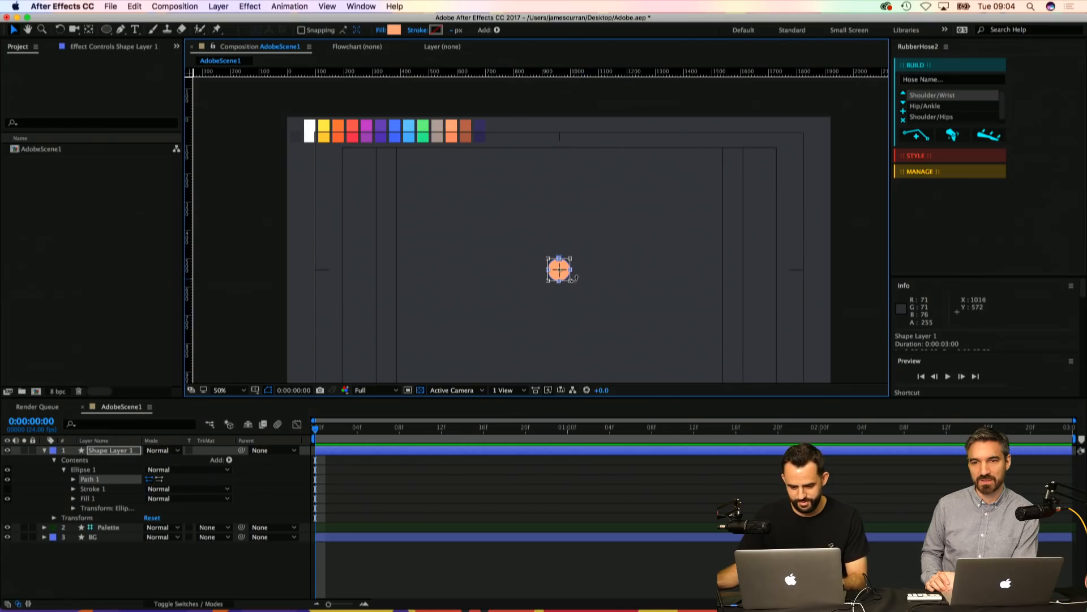
drag(572, 280, 602, 311)
Step: Move the enlarged circle path onto the composition's centre mark and save the project
key(z)
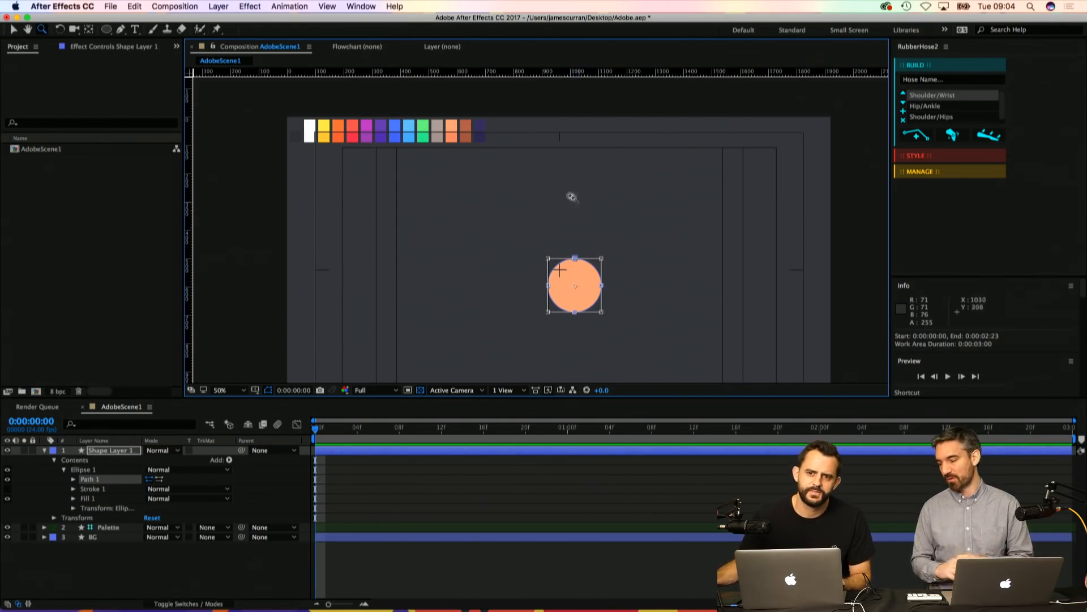
key(v)
drag(580, 289, 562, 269)
key(z)
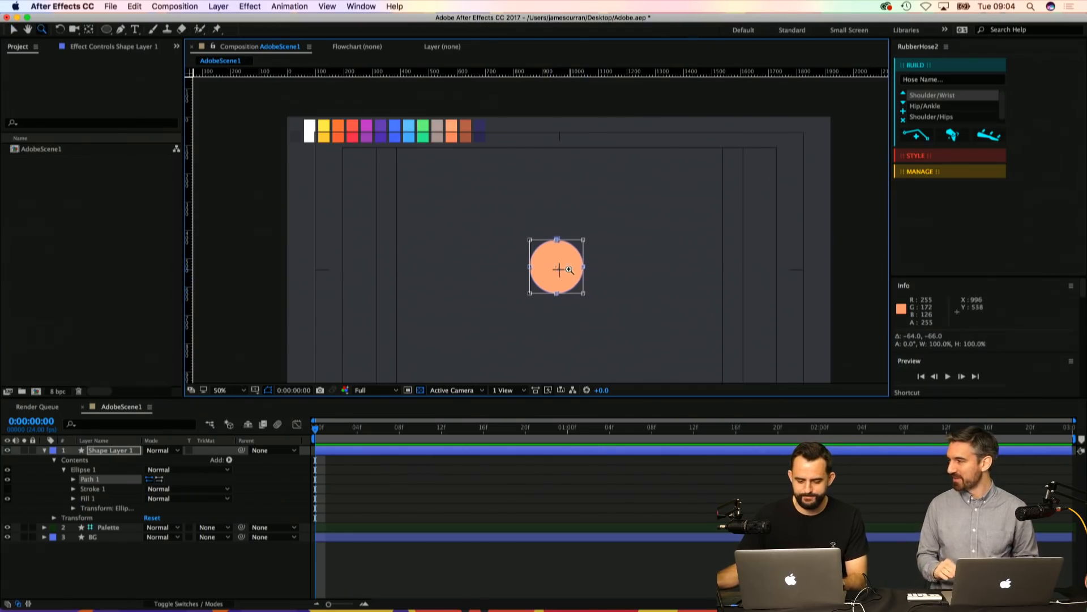
scroll(574, 278, up, 5)
scroll(520, 211, down, 4)
scroll(498, 182, up, 2)
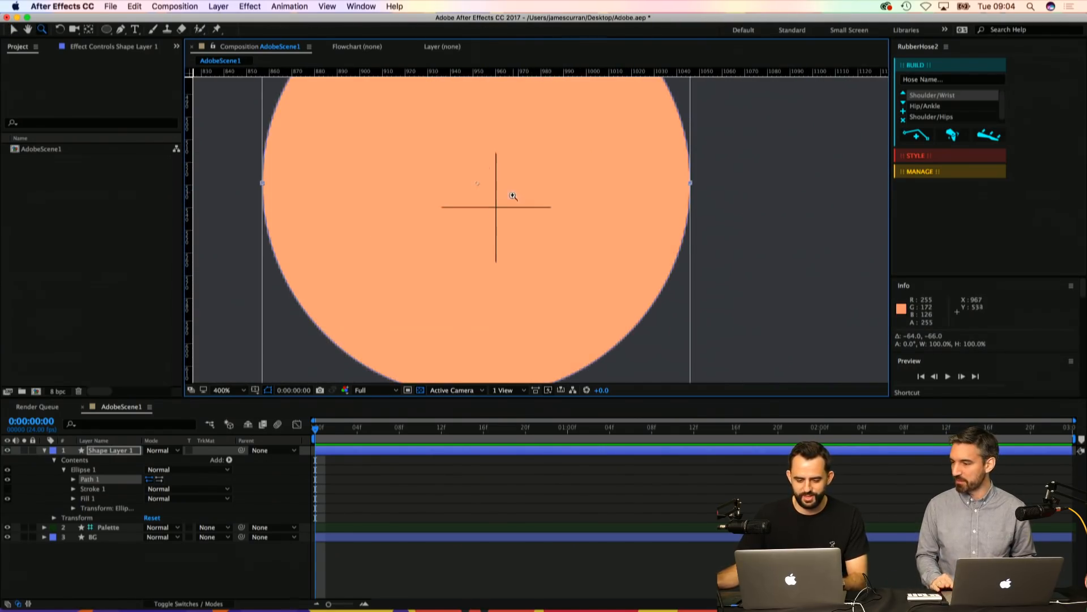
key(v)
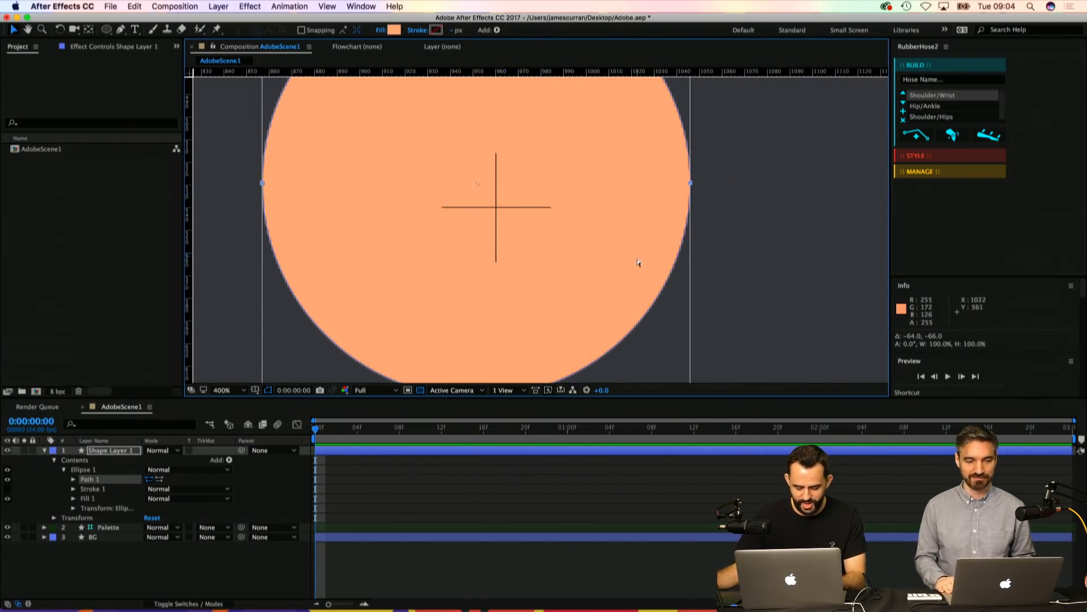
drag(602, 204, 624, 226)
key(z)
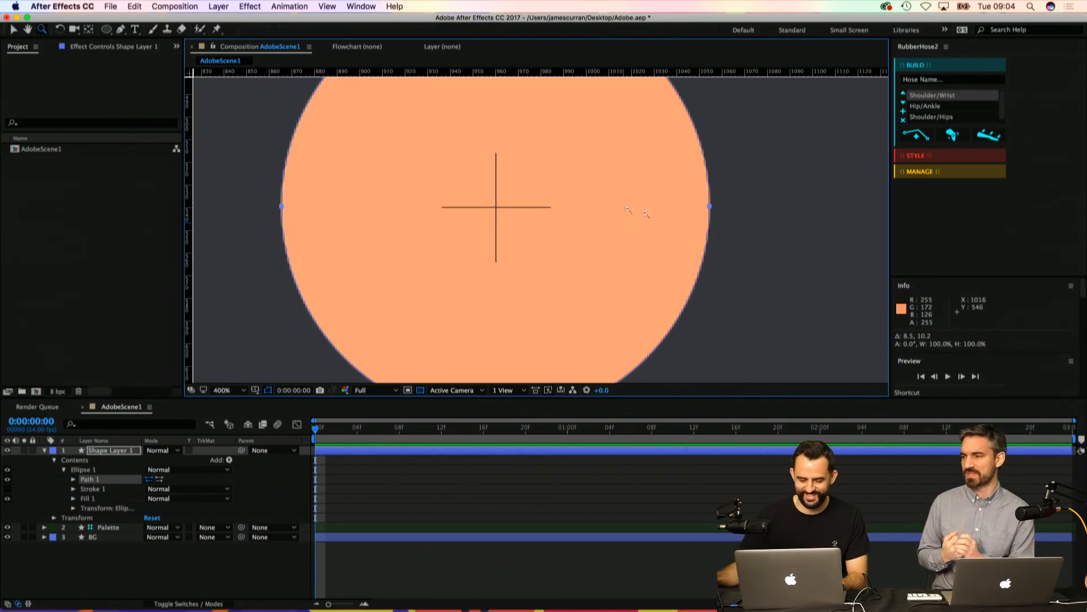
alt+click(605, 244)
click(395, 468)
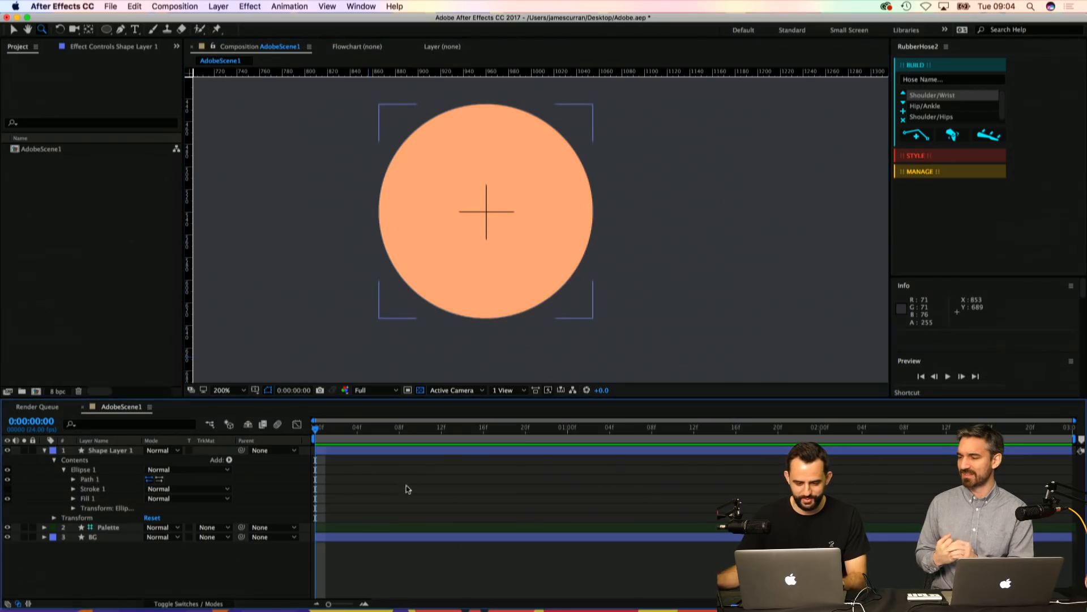
key(super+s)
Step: Rename the circle's shape layer to Body and save the project
click(115, 448)
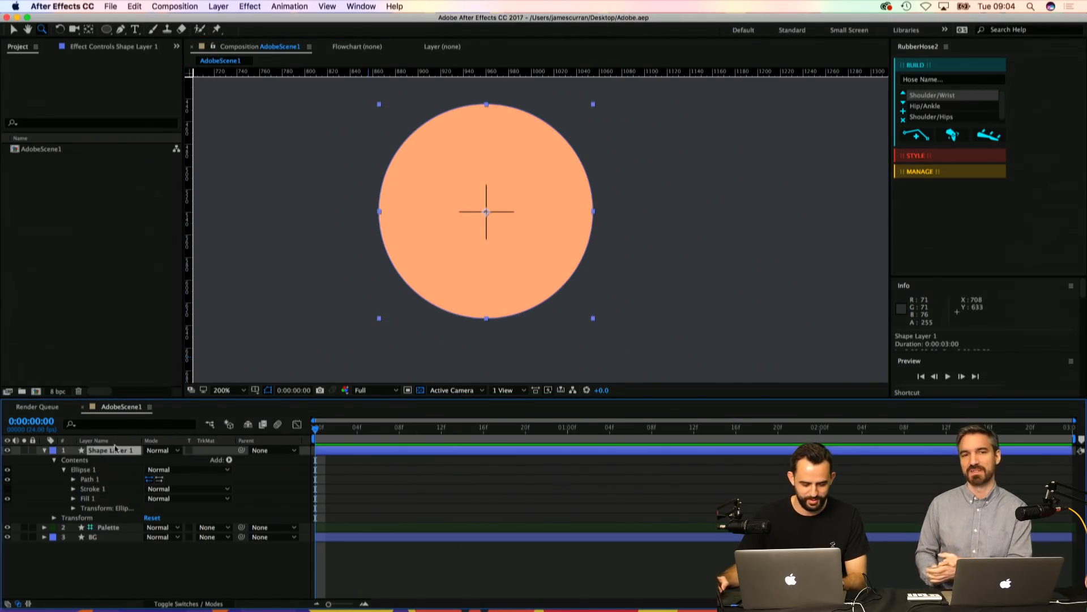
text(Body)
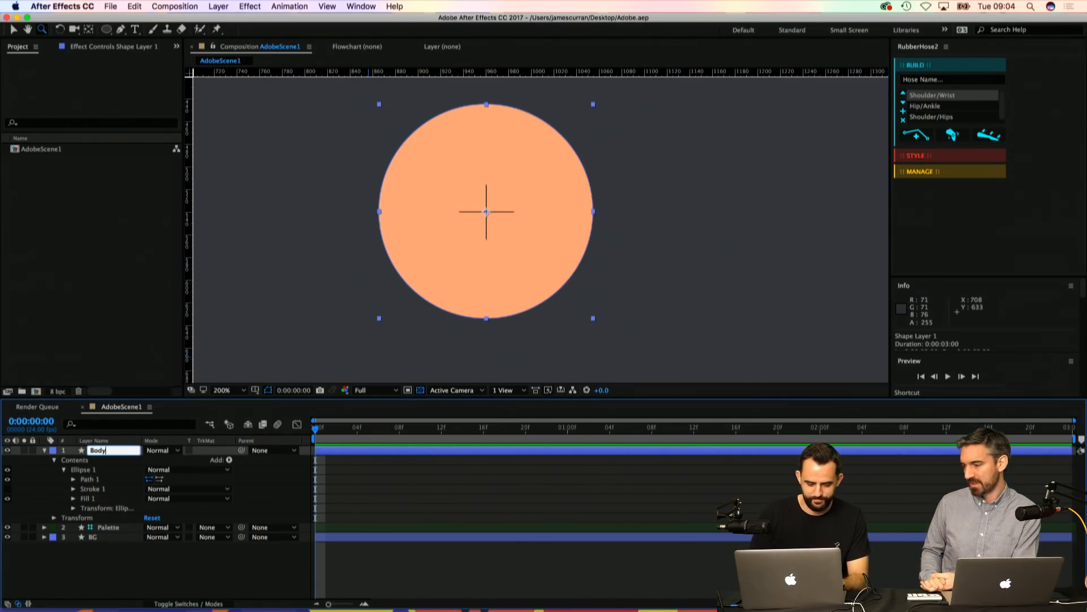
key(Return)
click(106, 480)
click(387, 504)
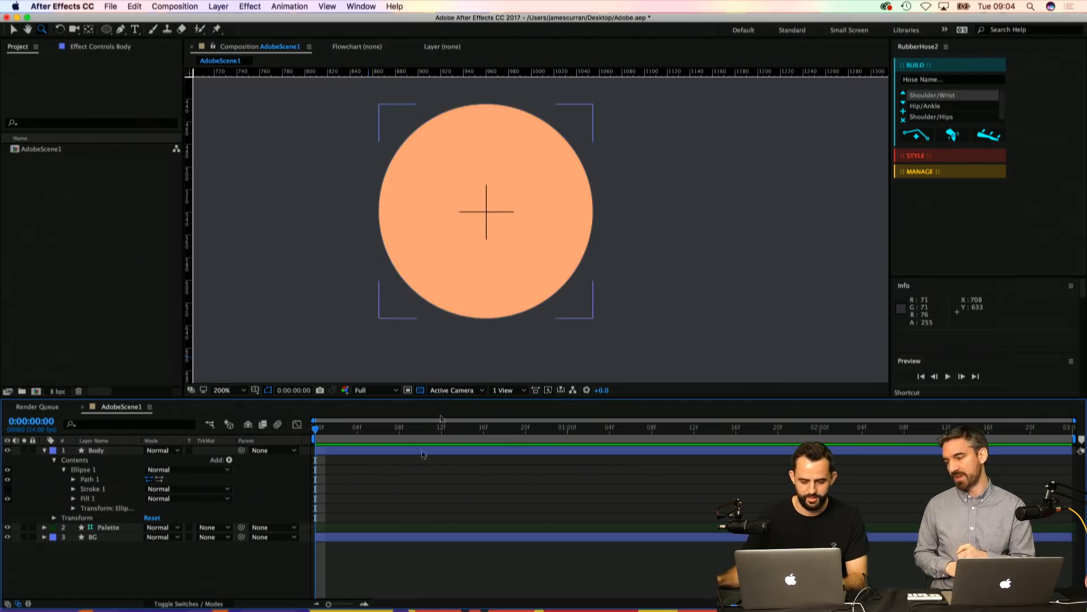
alt+click(550, 208)
alt+click(550, 208)
key(super+s)
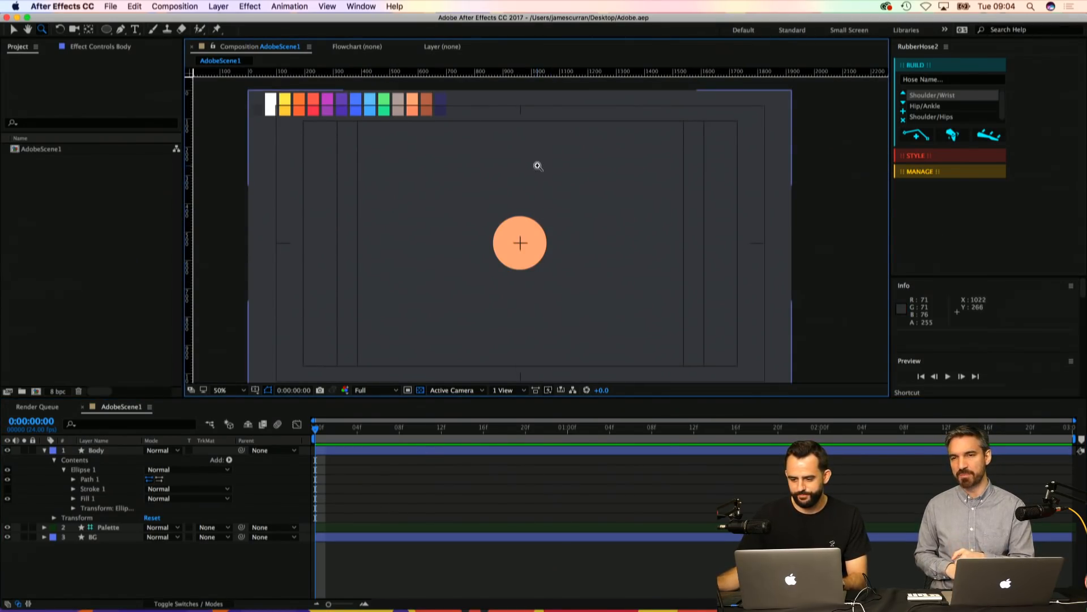
Step: Check the Mac's processor, memory and graphics specifications in the system overview, and close the overview
click(494, 240)
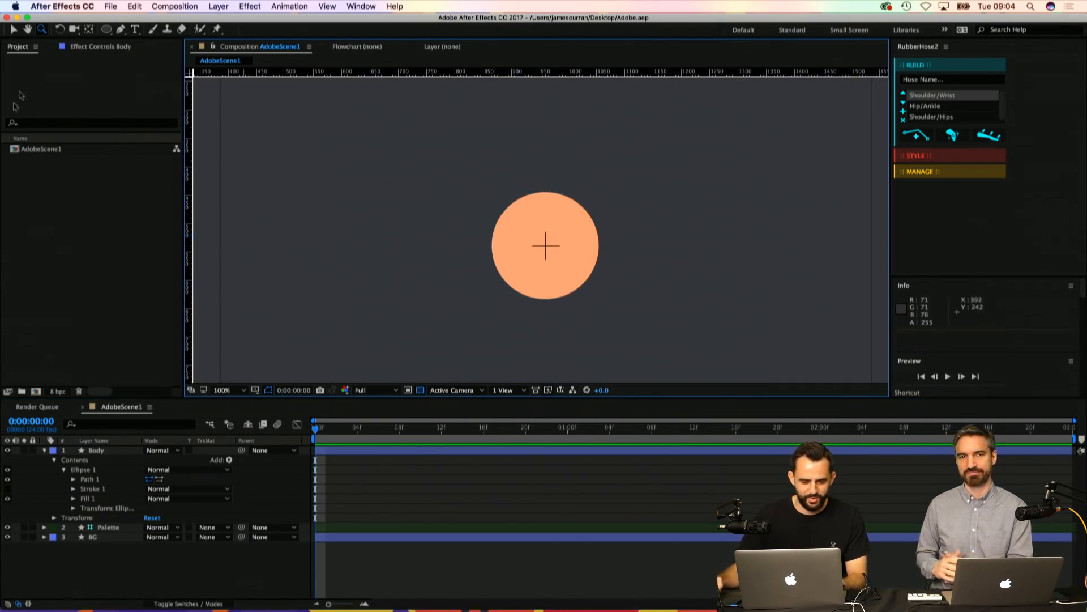
click(15, 6)
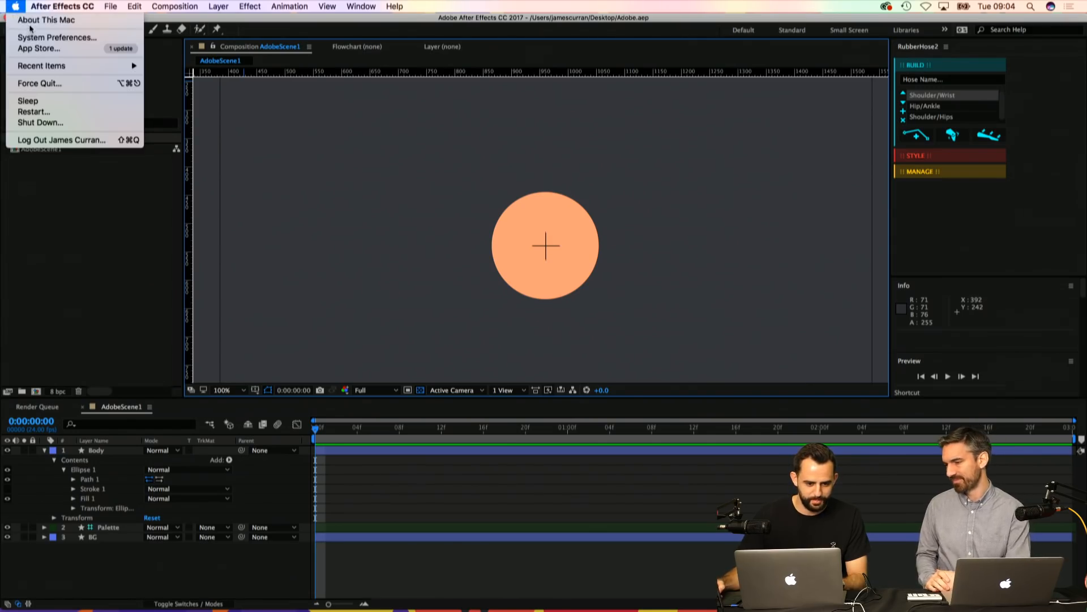
click(31, 20)
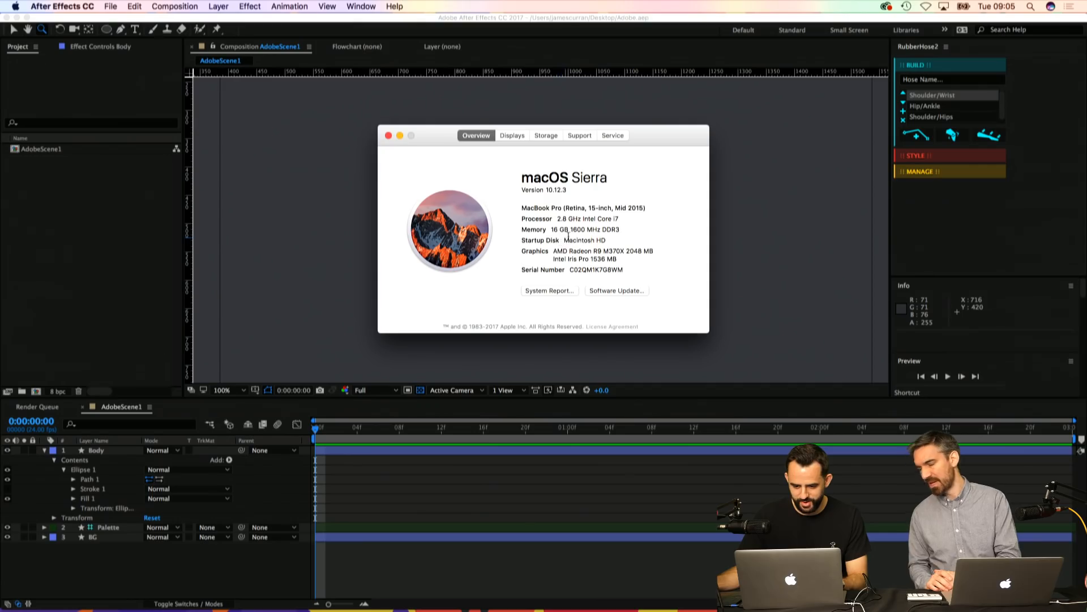
click(388, 136)
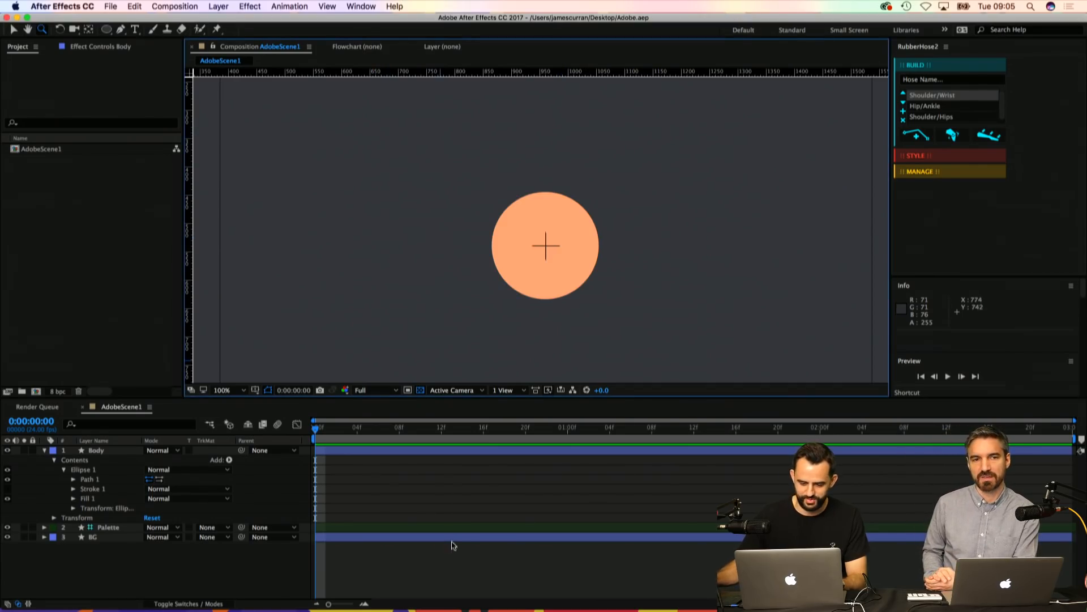
Step: Select the Body ellipse's Path 1 and pull its bottom vertex straight down to form a long teardrop
alt+click(587, 223)
alt+click(509, 234)
click(509, 234)
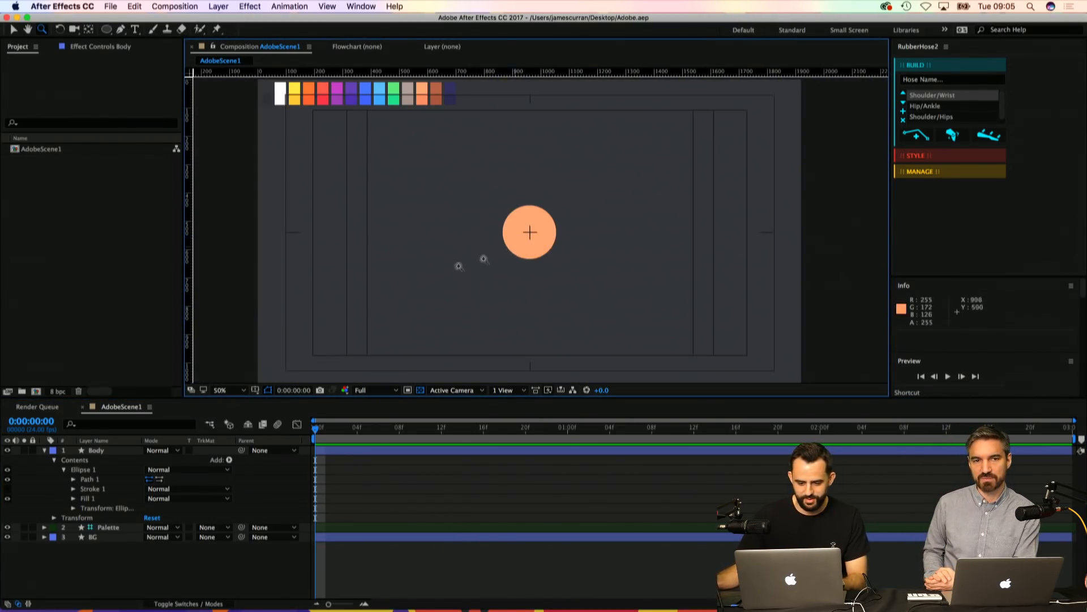
click(92, 480)
key(v)
drag(507, 281, 521, 339)
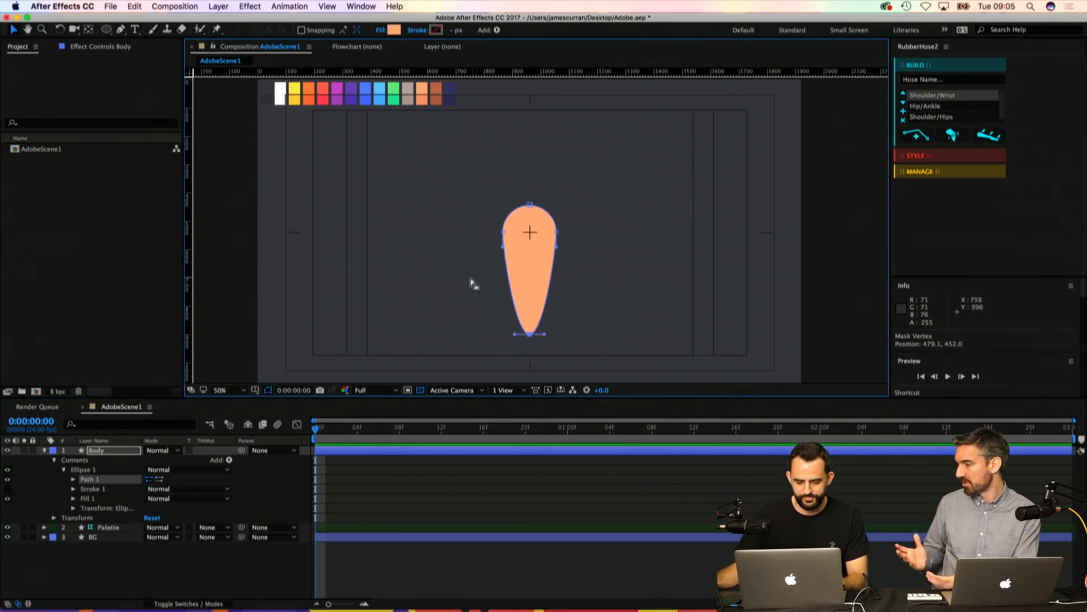
Step: Stretch the teardrop's two side vertices vertically to about 221% with free transform, and lower its bottom vertex slightly
drag(472, 277, 586, 223)
key(super+t)
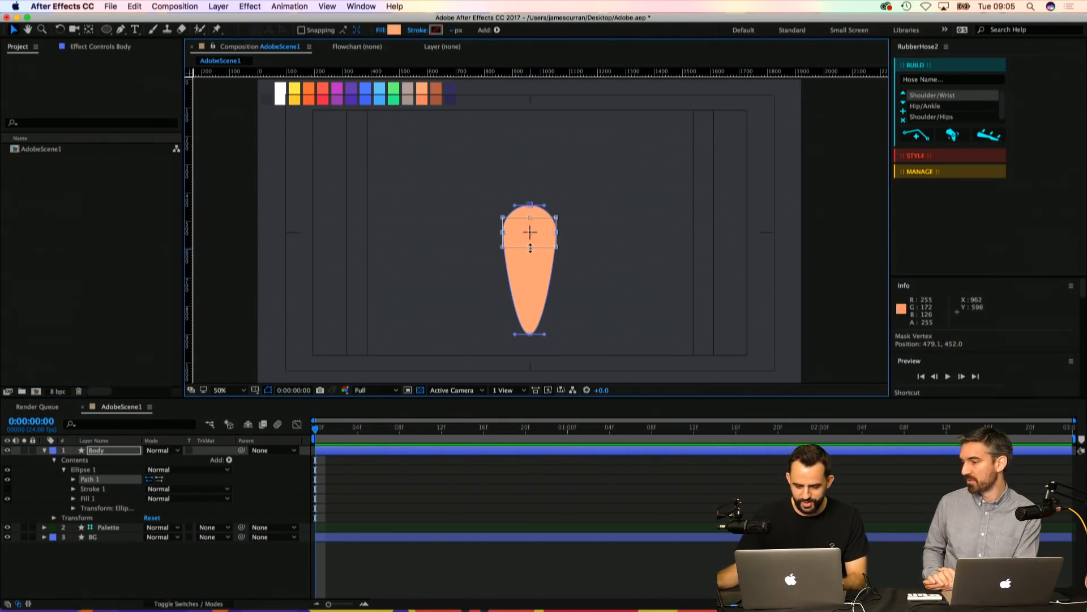
drag(530, 248, 522, 283)
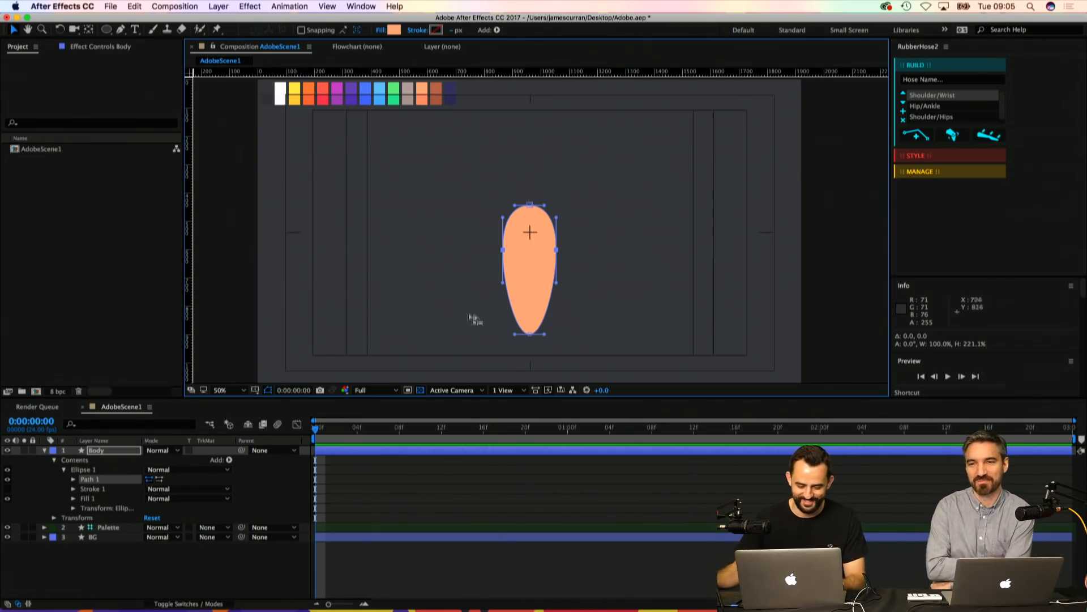
drag(530, 335, 529, 345)
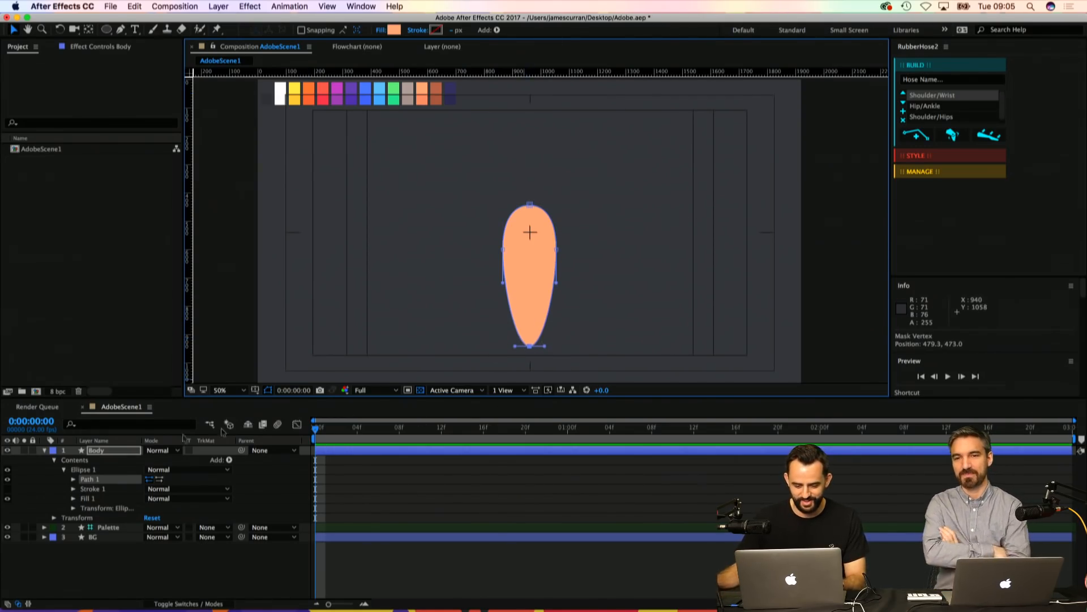
Step: Select all vertices of the teardrop path and scale it proportionally to about 90%
drag(471, 178, 631, 396)
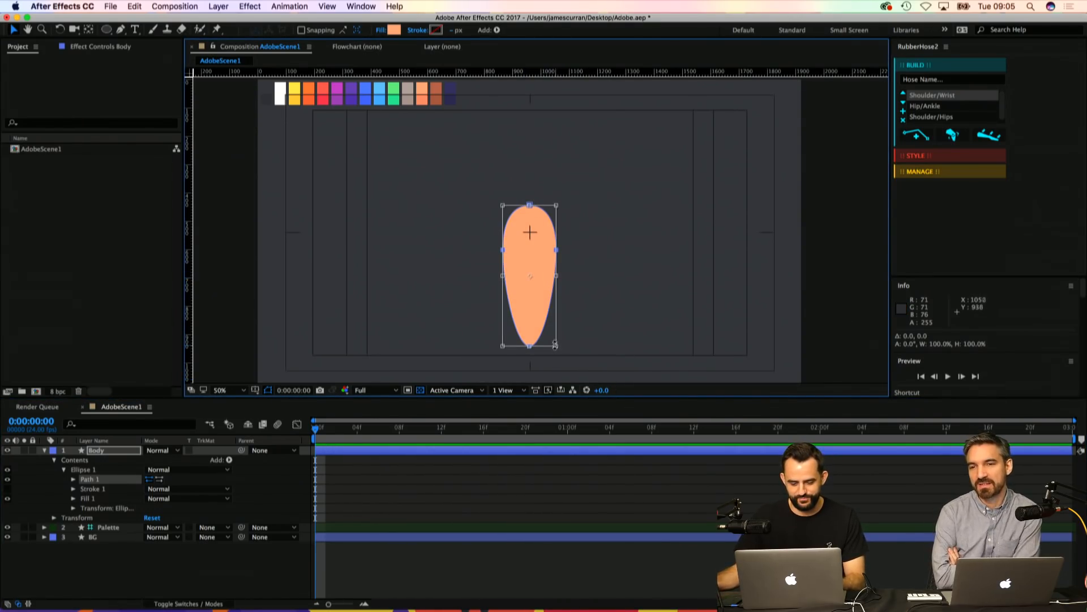
drag(554, 344, 546, 262)
key(super+z)
key(z)
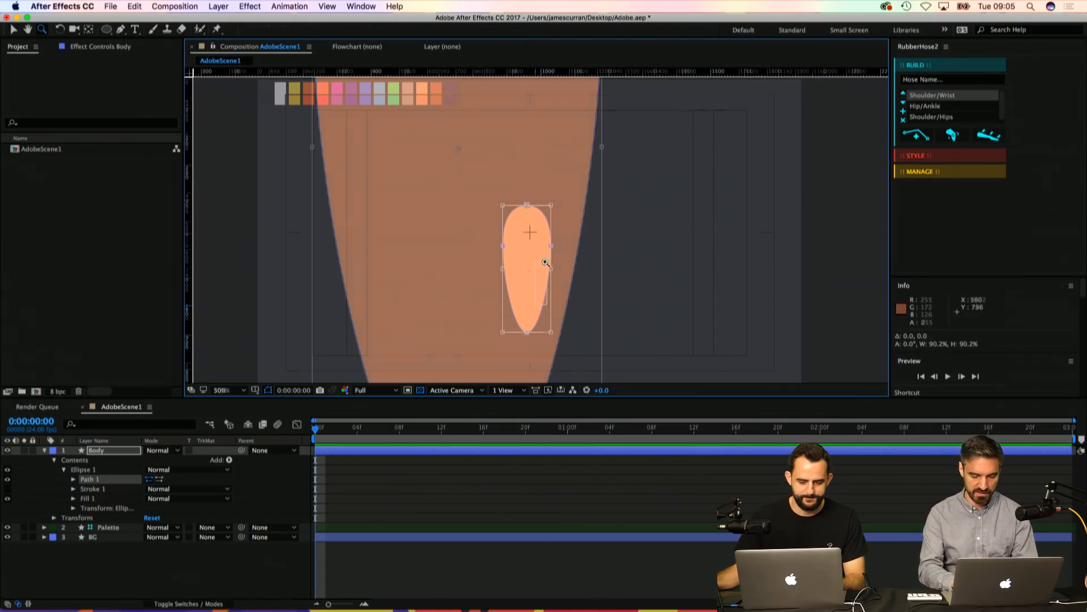
Step: Realign the Body path with the composition's vertical centre line and raise its side vertices to the centre mark's height
key(/)
click(527, 259)
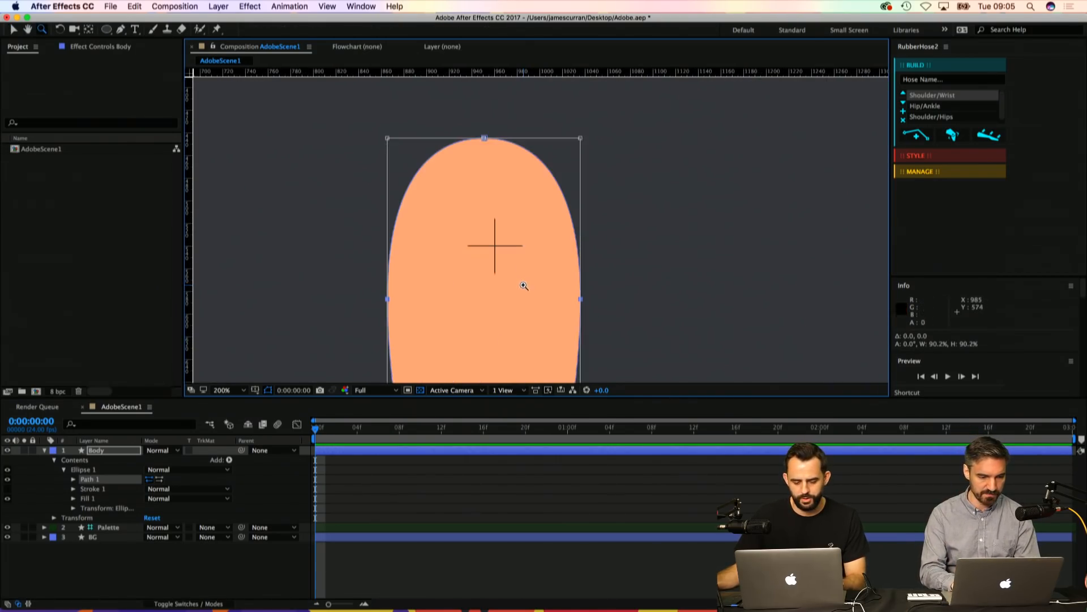
drag(581, 301, 602, 196)
double_click(602, 196)
drag(561, 245, 559, 205)
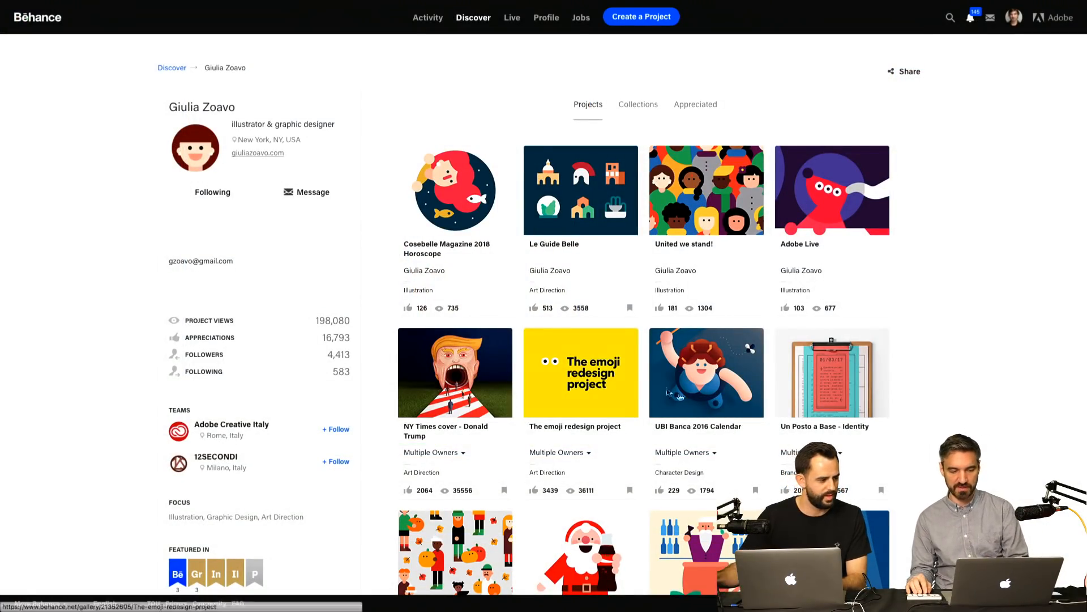
scroll(693, 401, down, 1)
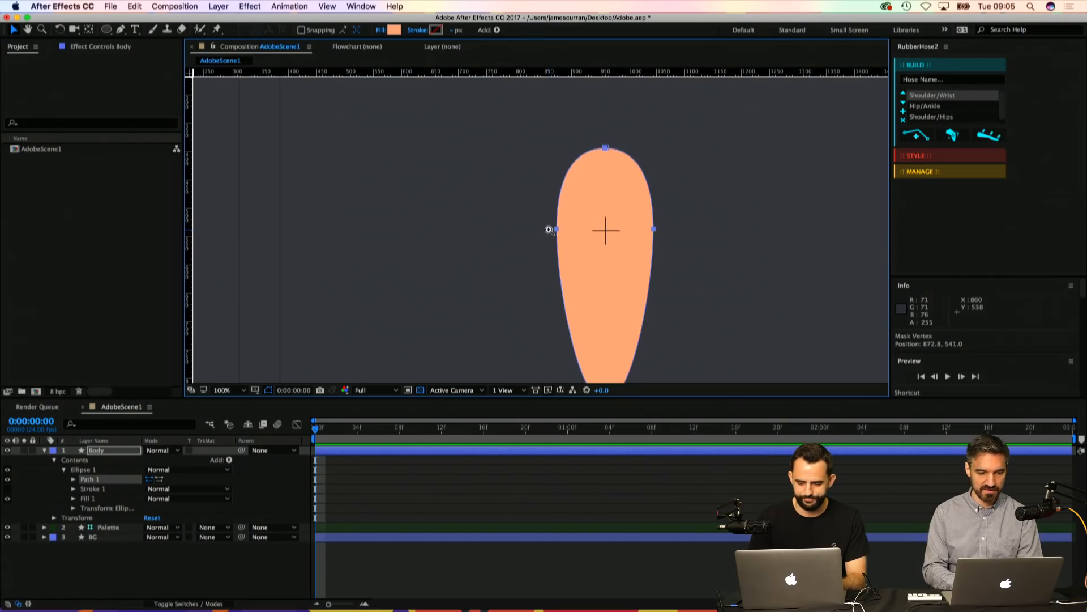
key(h)
key(comma)
drag(599, 260, 552, 257)
key(v)
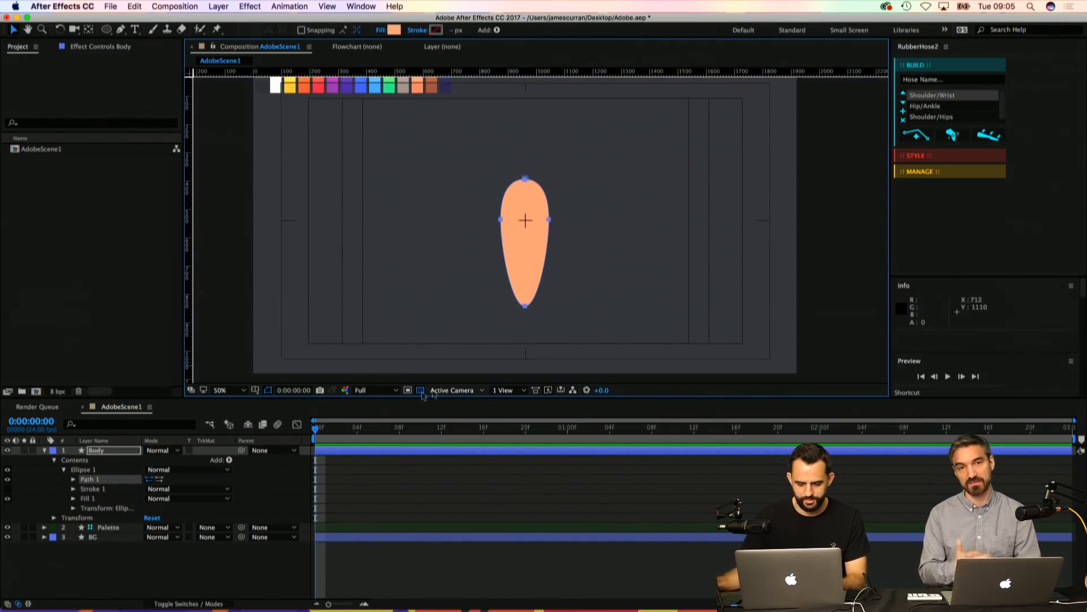
click(337, 484)
click(315, 315)
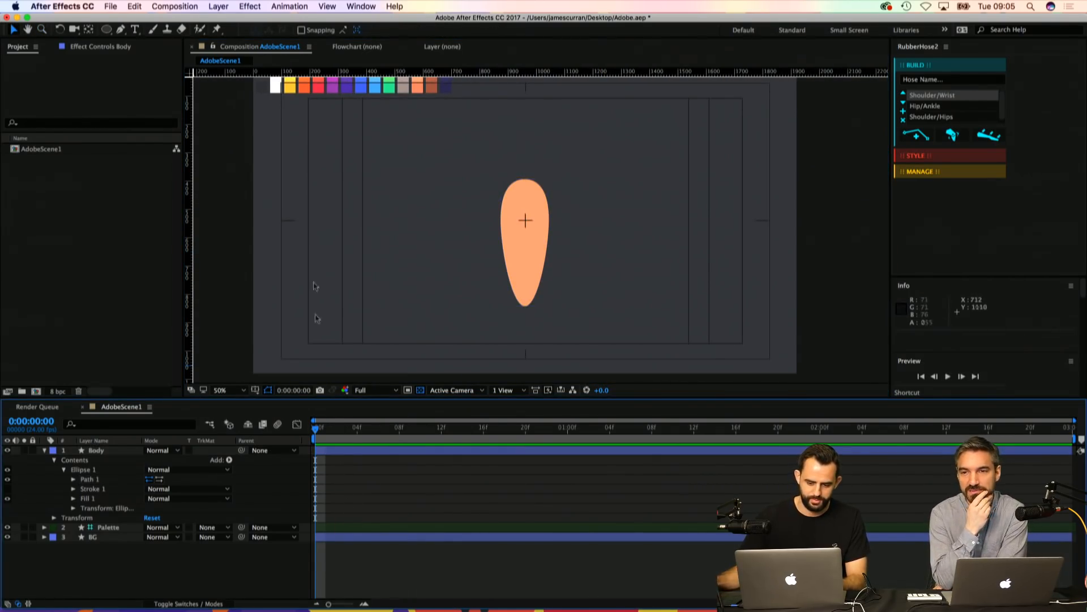
drag(602, 213, 564, 221)
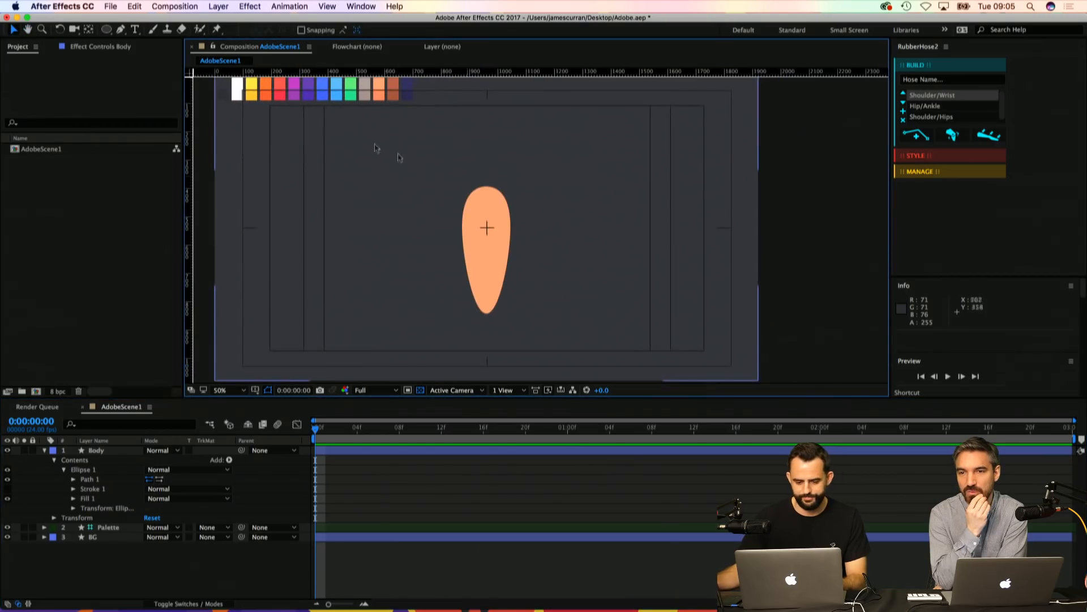
Step: Duplicate the Body layer and rename the copy Head
click(119, 450)
key(super+d)
key(Return)
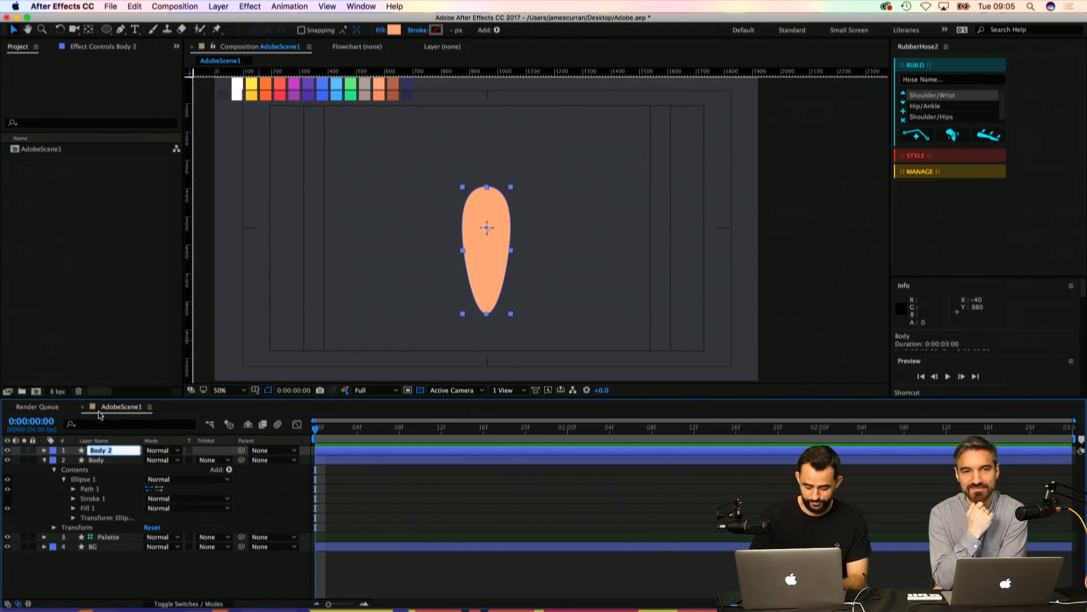
text(Head)
key(Return)
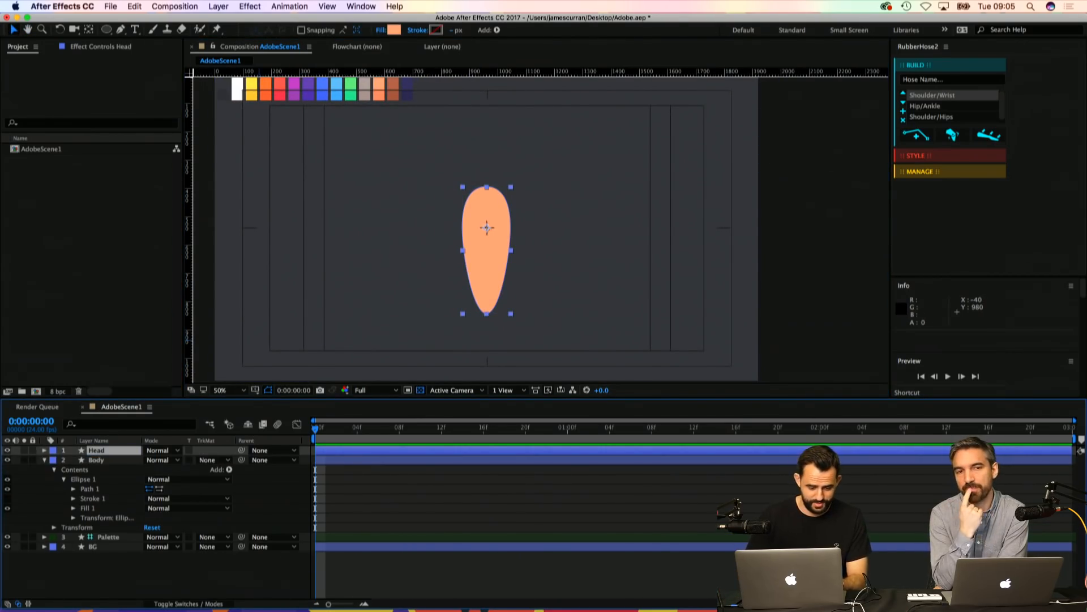
Step: Select Path 1 inside the Head layer's Ellipse 1 and delete its bottom vertex with the Delete Vertex tool
click(45, 451)
click(54, 460)
click(63, 470)
click(89, 479)
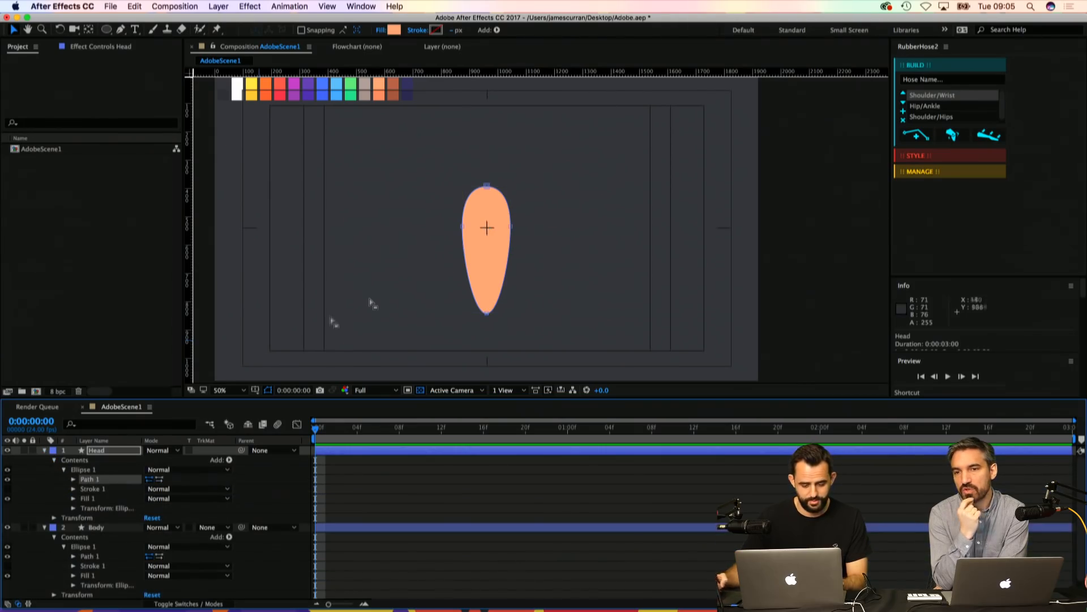
click(120, 30)
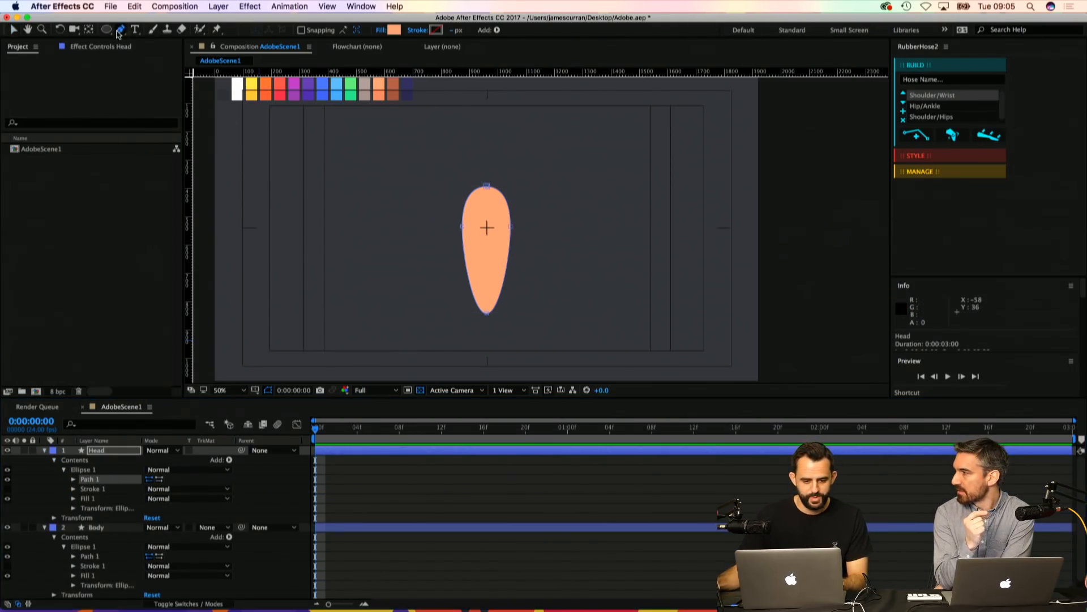
drag(118, 32, 165, 56)
click(487, 314)
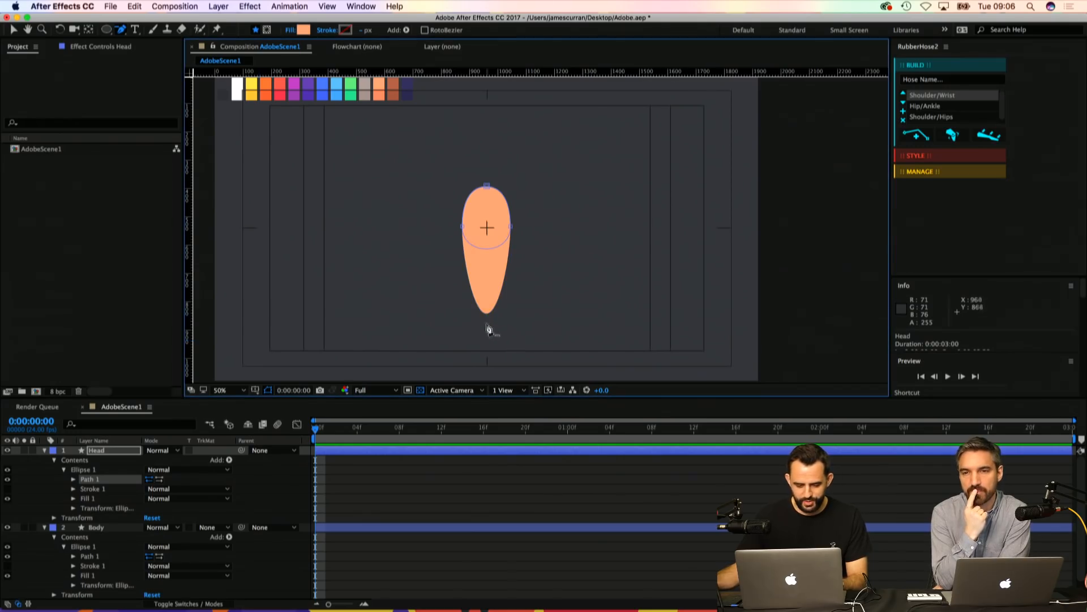
Step: Set the Head shape's fill to CEBBB5, a lighter tint of the grey-beige palette swatch sampled with the eyedropper
click(73, 488)
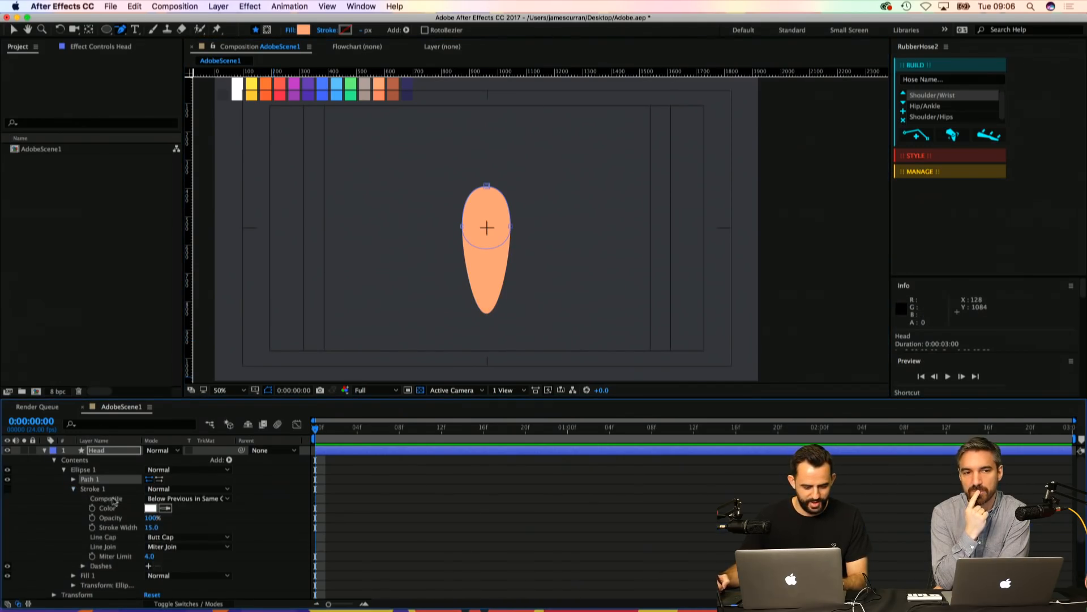
click(73, 479)
click(106, 488)
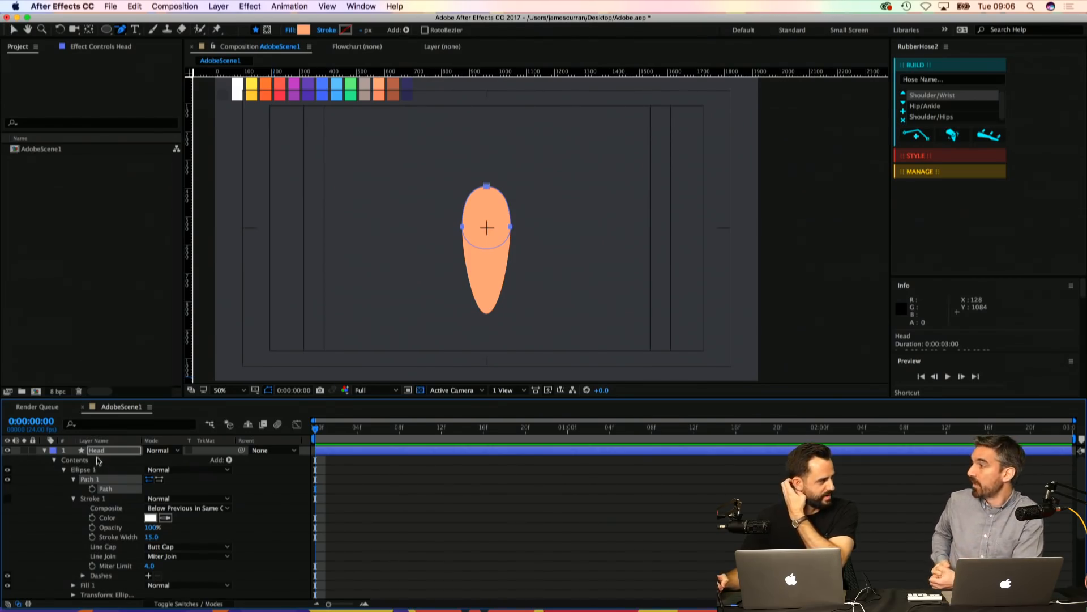
click(104, 471)
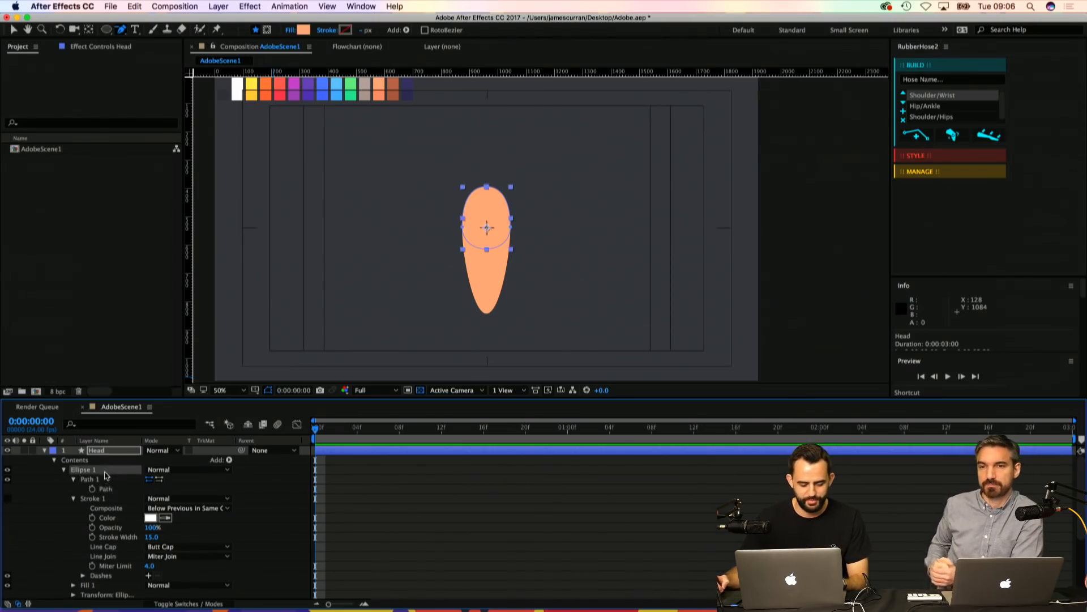
click(109, 488)
click(304, 30)
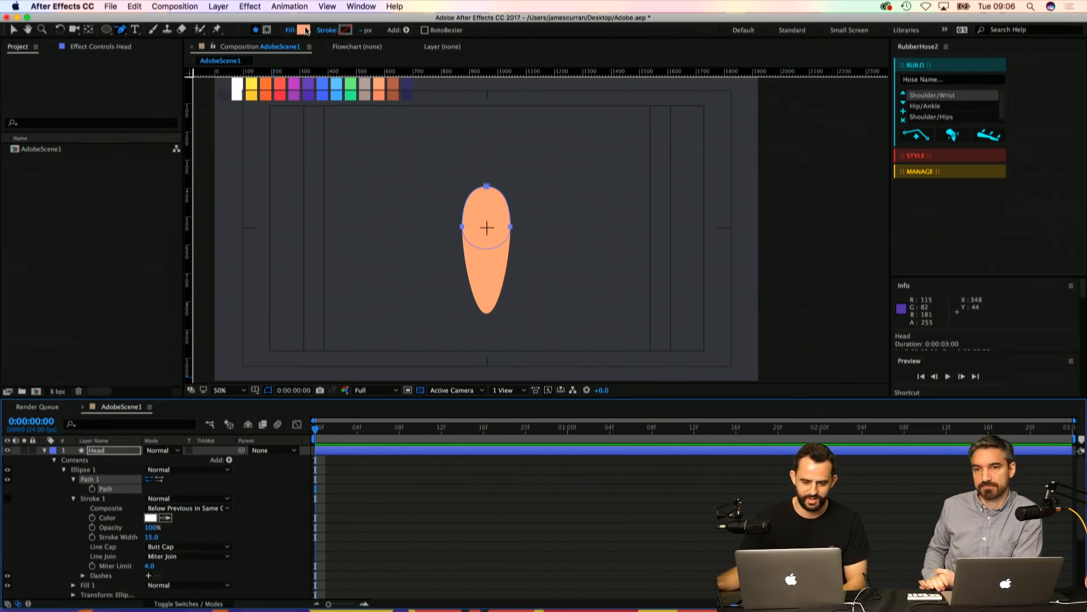
click(690, 482)
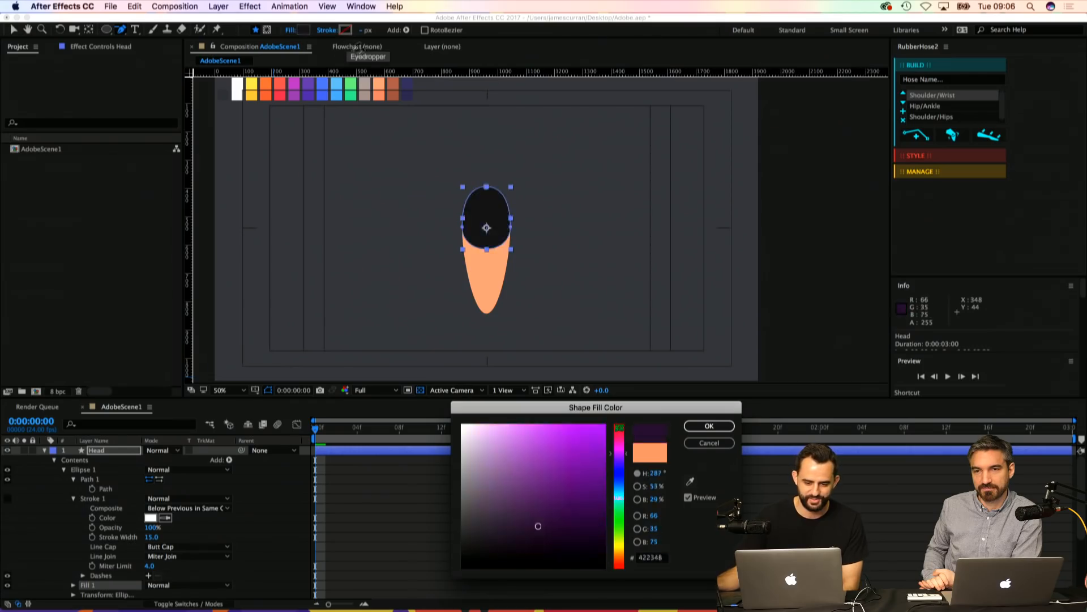
click(366, 83)
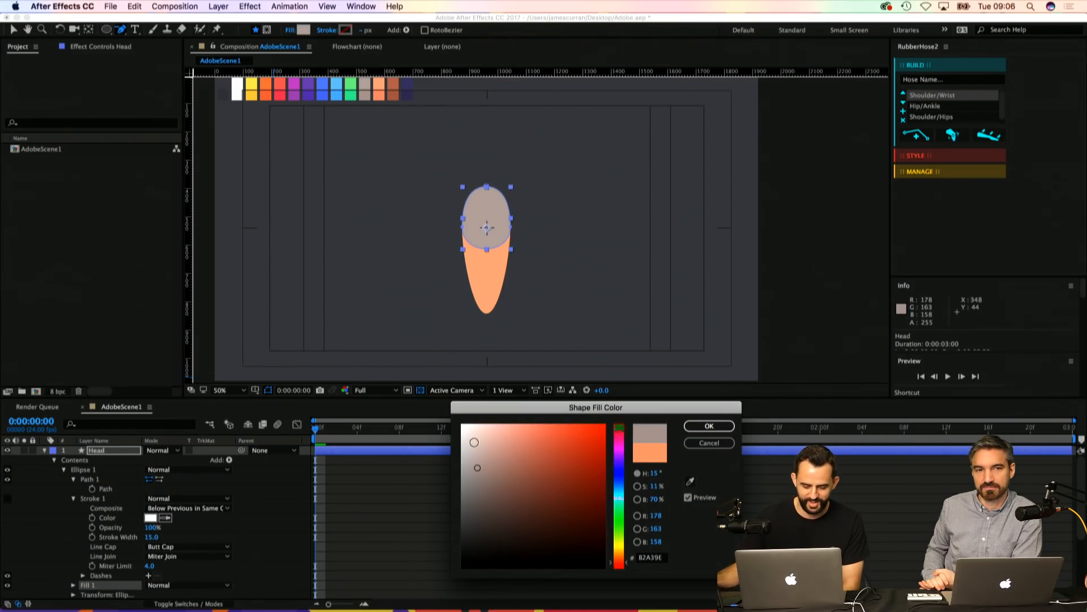
drag(474, 441, 478, 452)
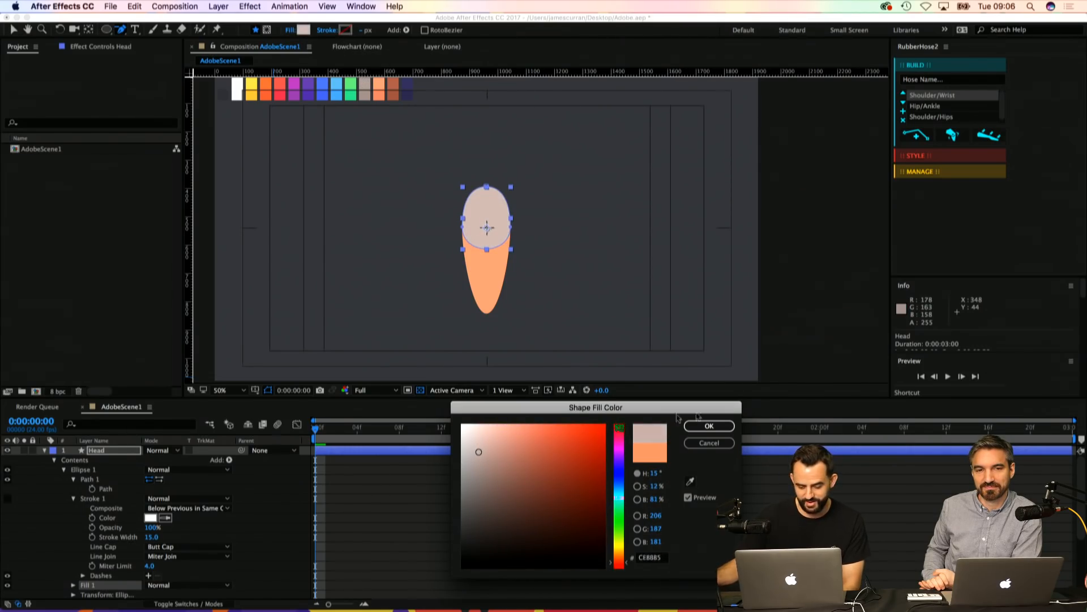
click(709, 426)
Step: Shorten the lower handles of the Head path's side vertices with the Convert Vertex tool, flattening the lower curve and following the Body's edges
click(106, 481)
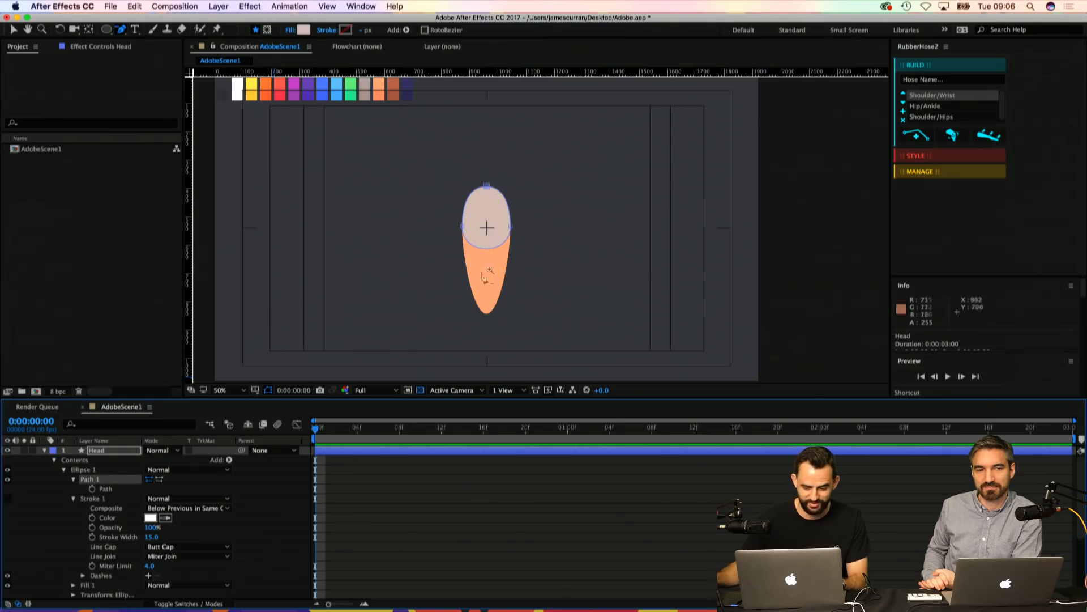
key(z)
click(497, 251)
key(v)
click(428, 203)
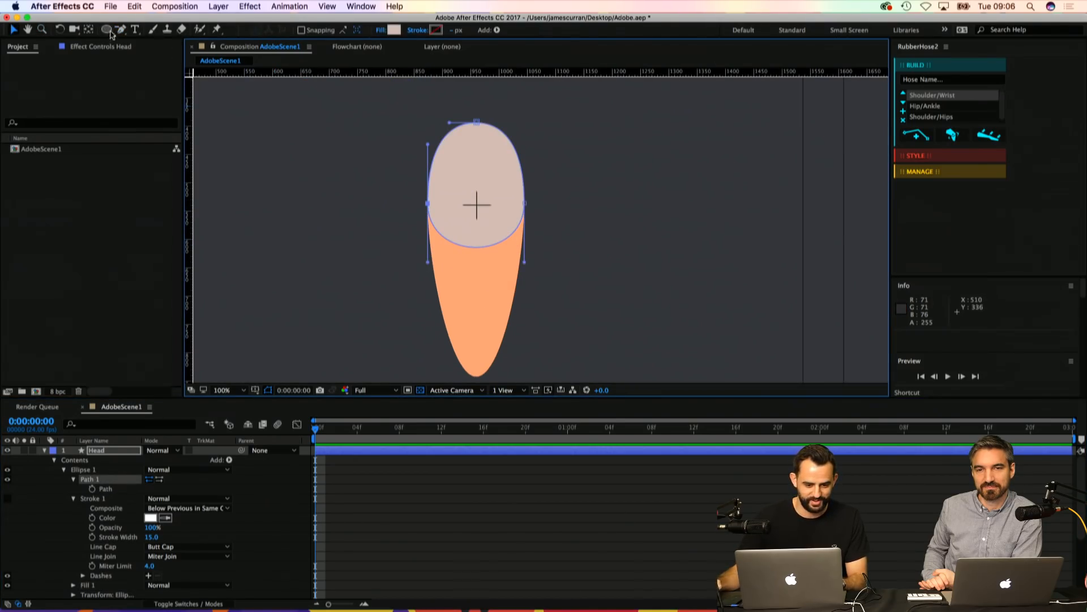
drag(120, 30, 161, 75)
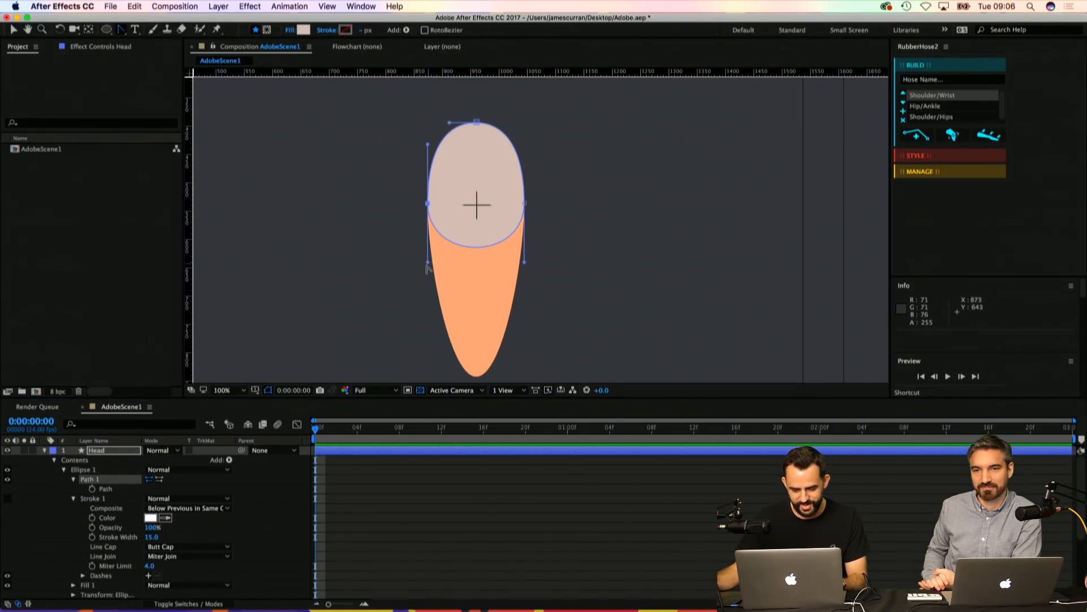
drag(428, 263, 451, 226)
drag(524, 262, 591, 235)
click(500, 220)
key(v)
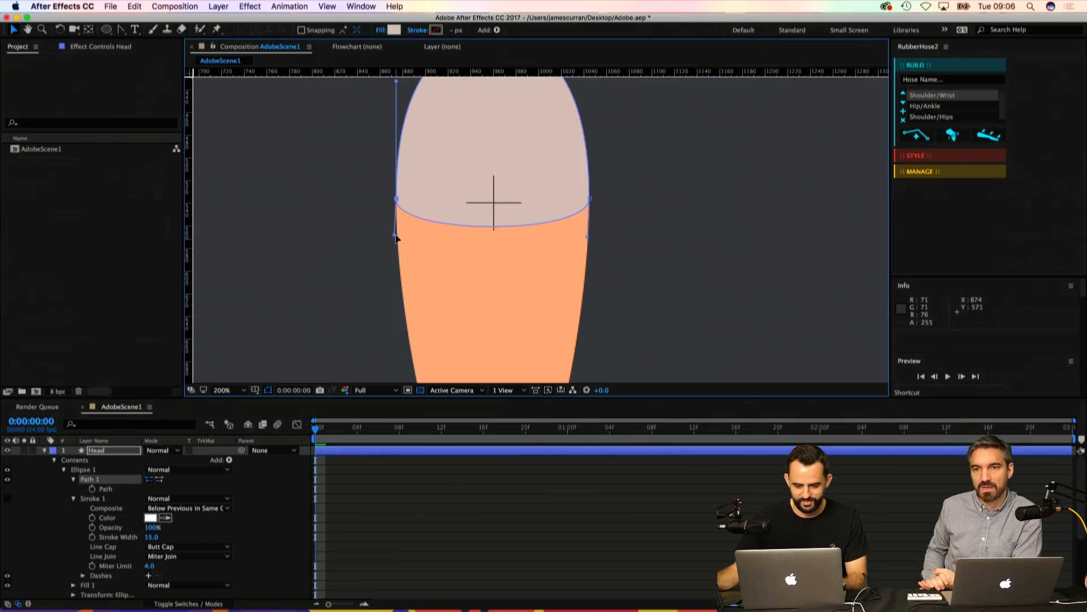
drag(493, 204, 467, 237)
key(z)
alt+click(506, 199)
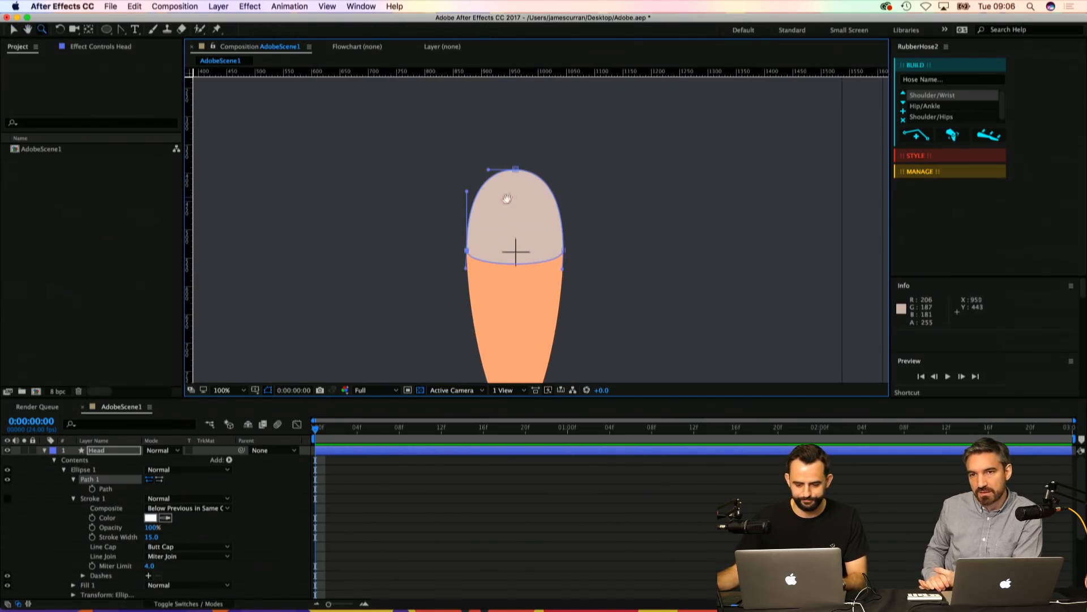
drag(506, 198, 427, 124)
key(v)
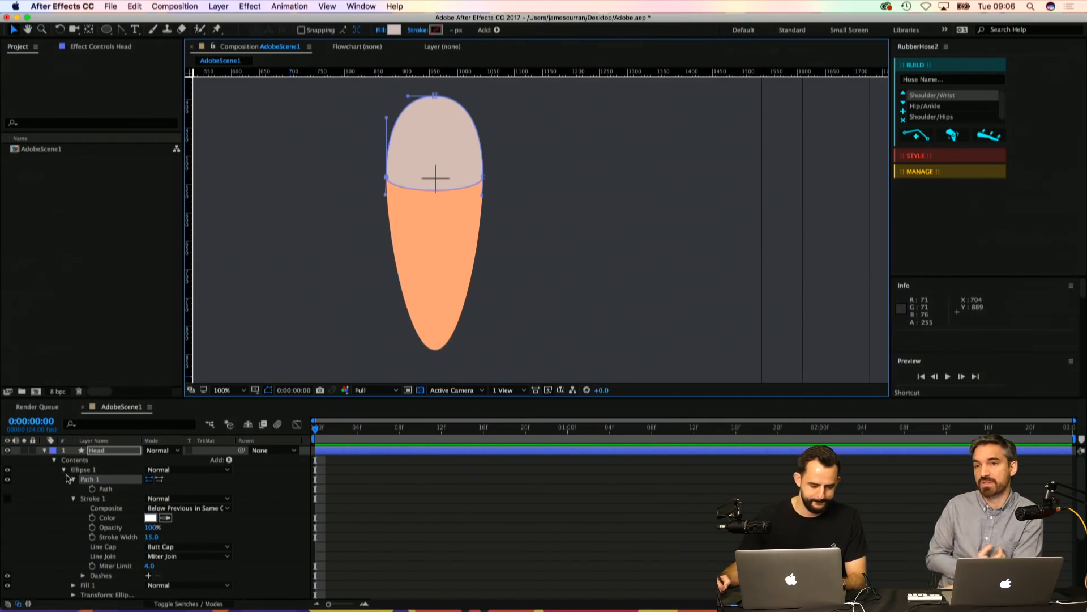
Step: Copy the Head layer's Ellipse 1 group into the Body layer and delete the separate Head layer
click(64, 468)
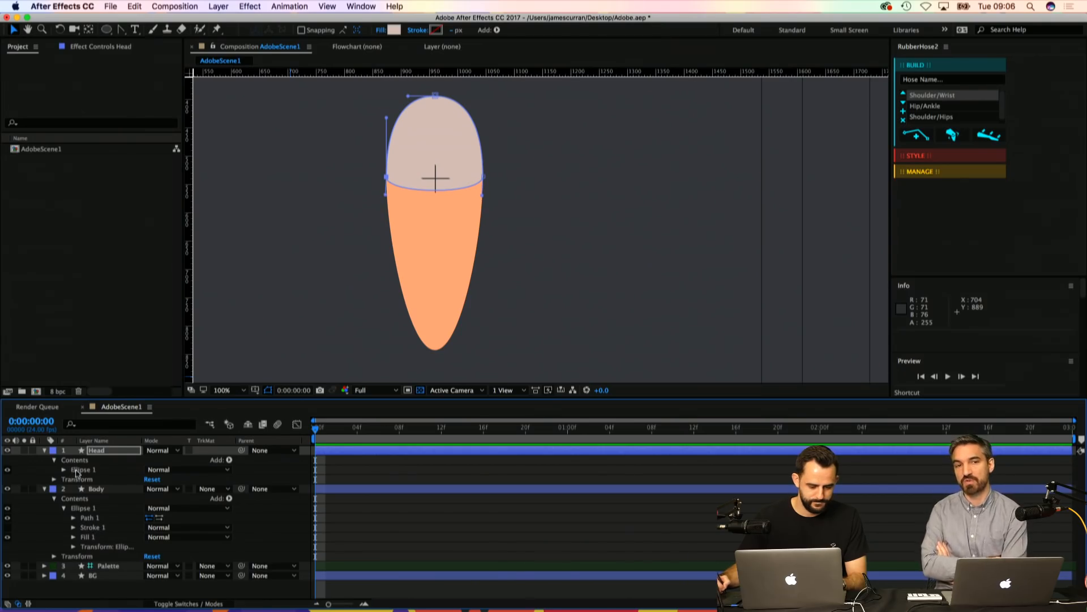
click(80, 469)
key(super+c)
click(97, 488)
key(super+v)
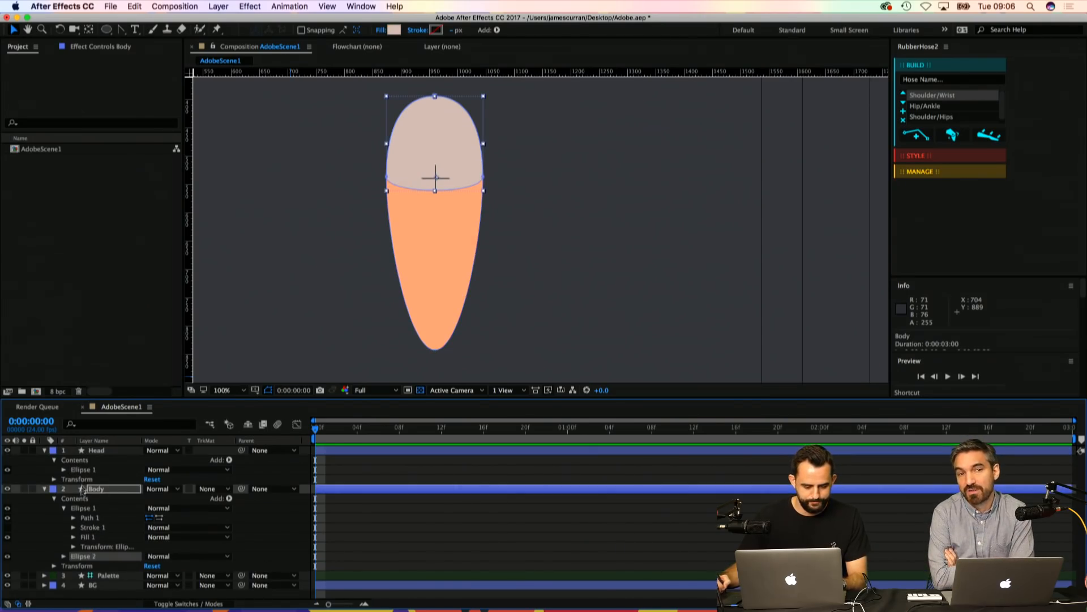
key(super+Up)
key(Delete)
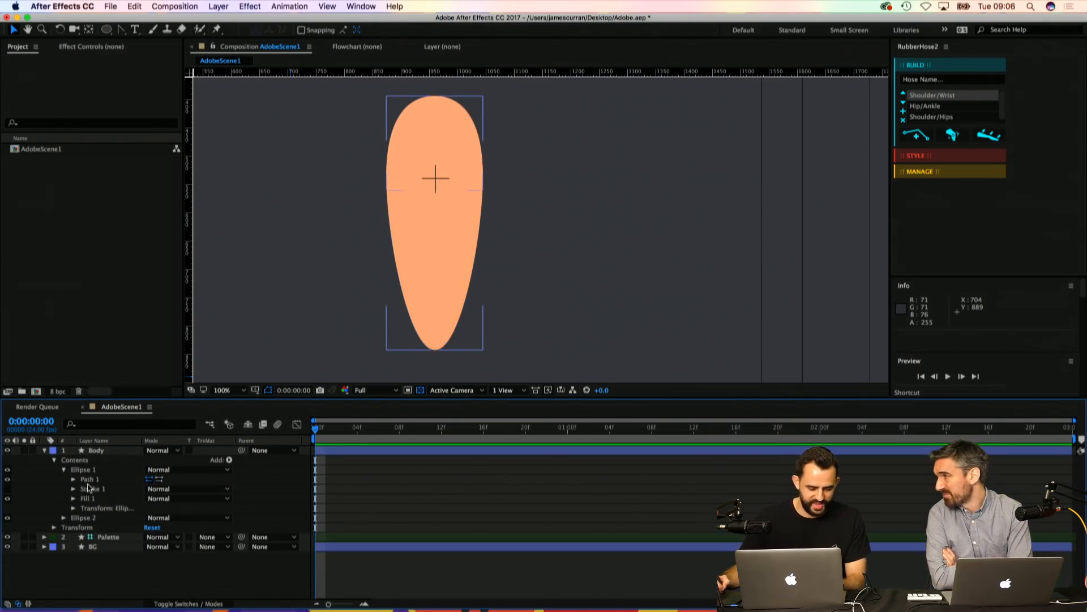
Step: Rename the Body layer's Ellipse 1 group Head and collapse it
click(90, 469)
key(Return)
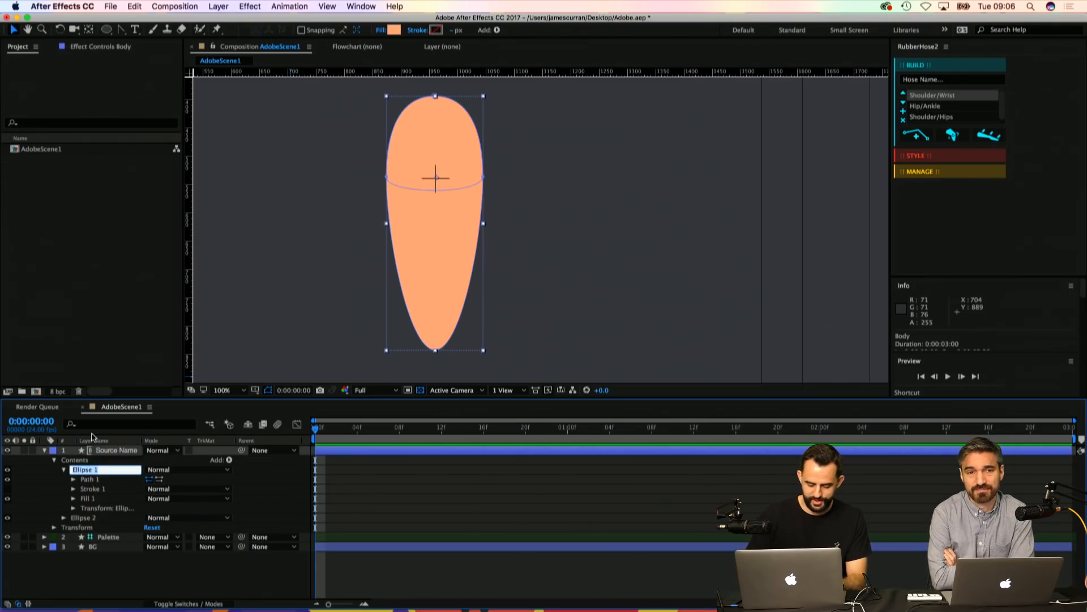
key(Return)
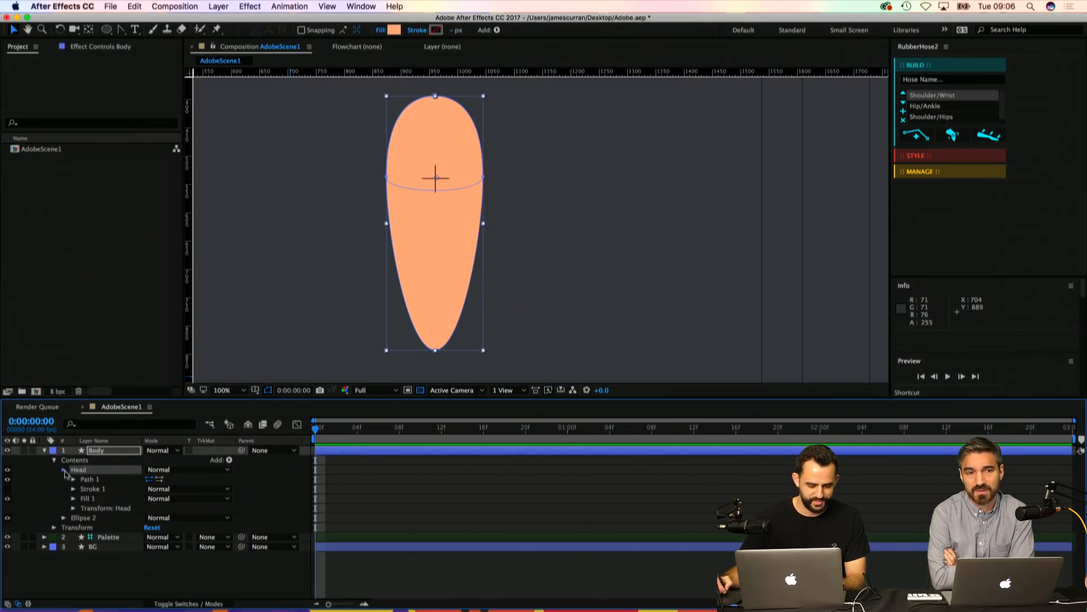
click(64, 470)
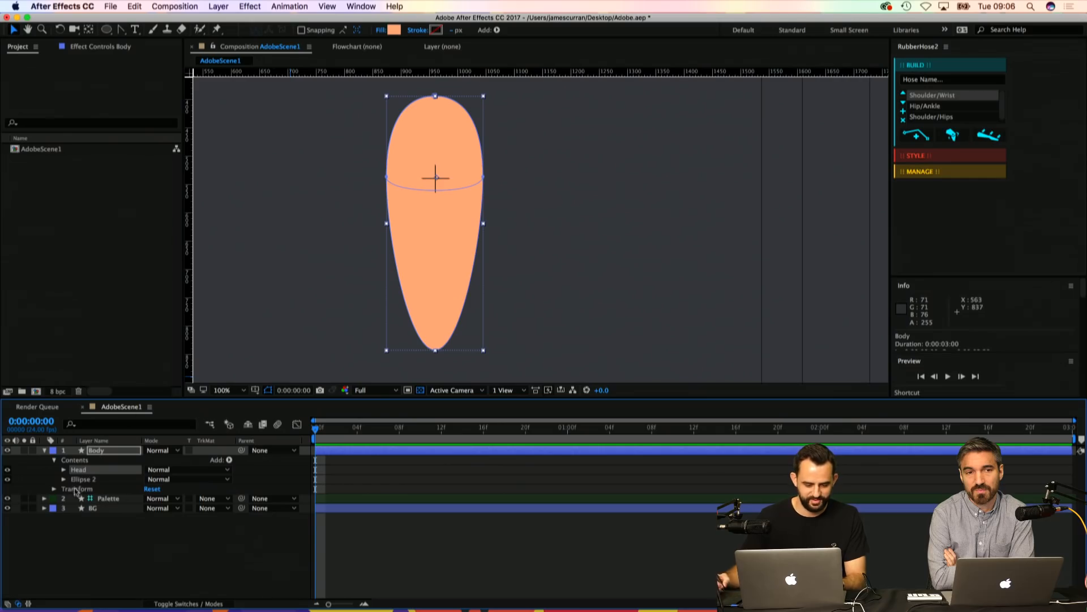
click(64, 470)
click(64, 470)
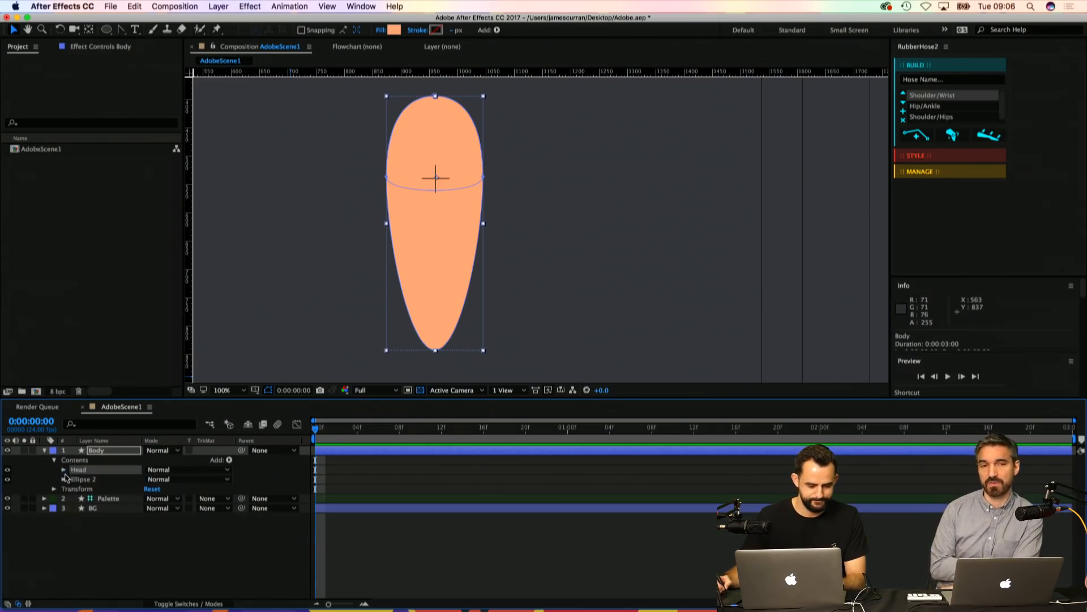
key(z)
alt+click(525, 230)
key(space)
drag(425, 141, 405, 228)
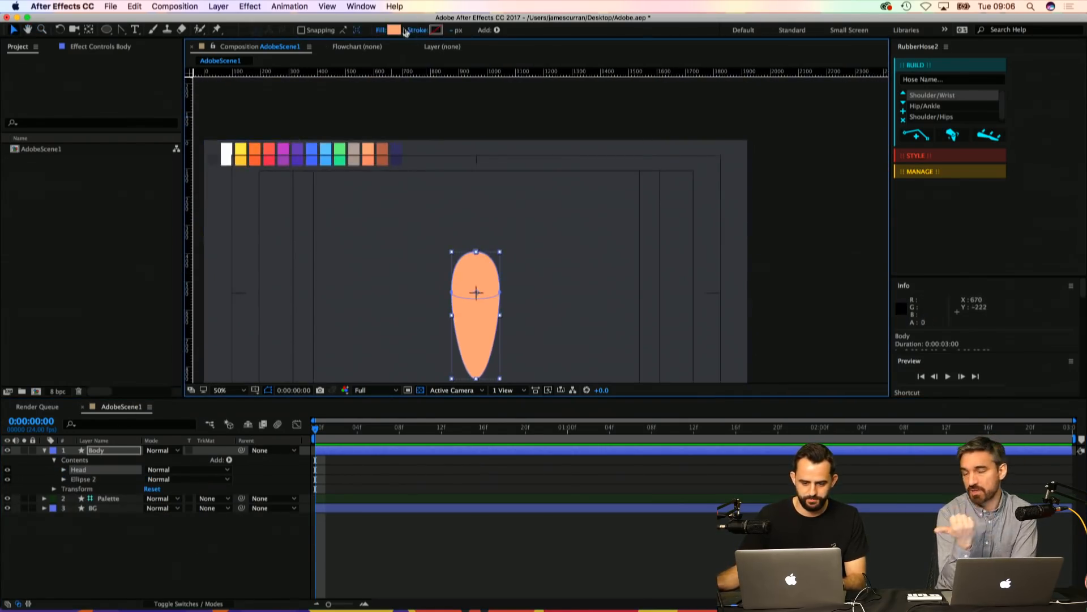
click(395, 30)
click(690, 481)
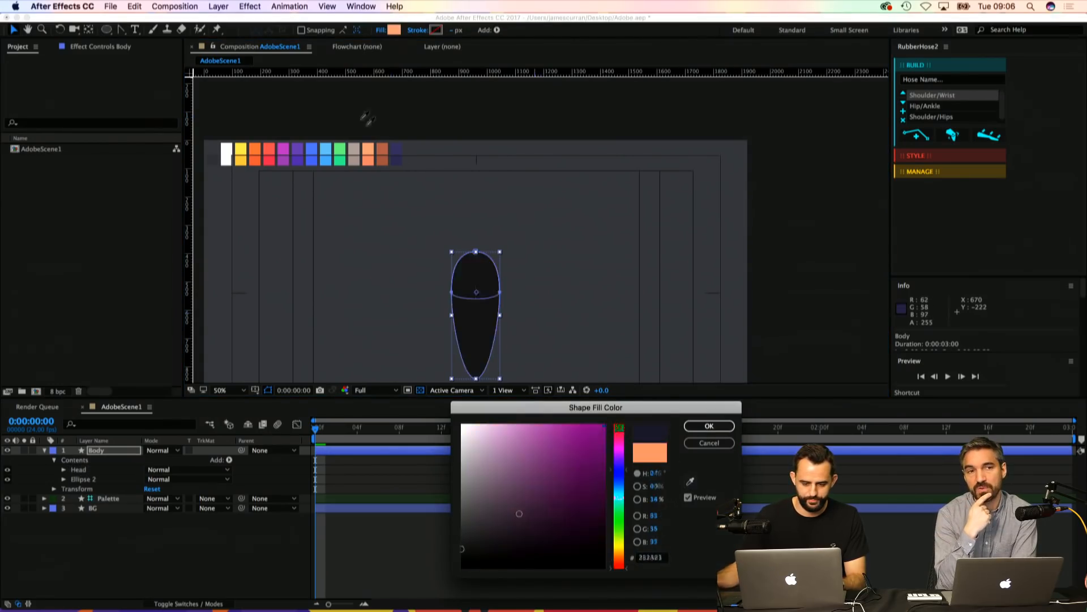
click(353, 153)
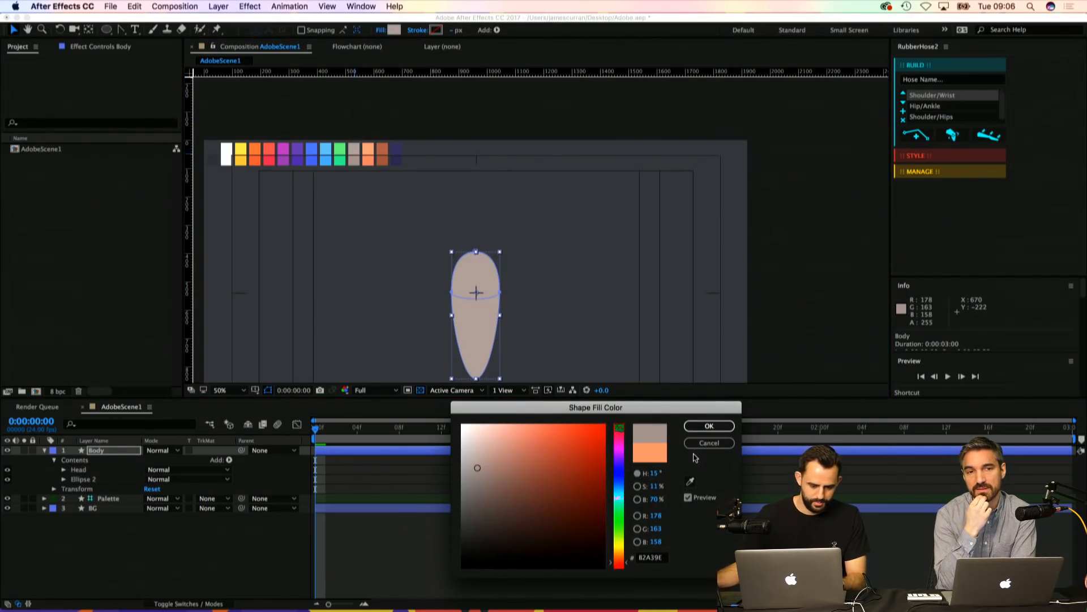
click(709, 443)
Step: Move the Ellipse 2 group in front of the Head group within the Body layer's contents
click(85, 470)
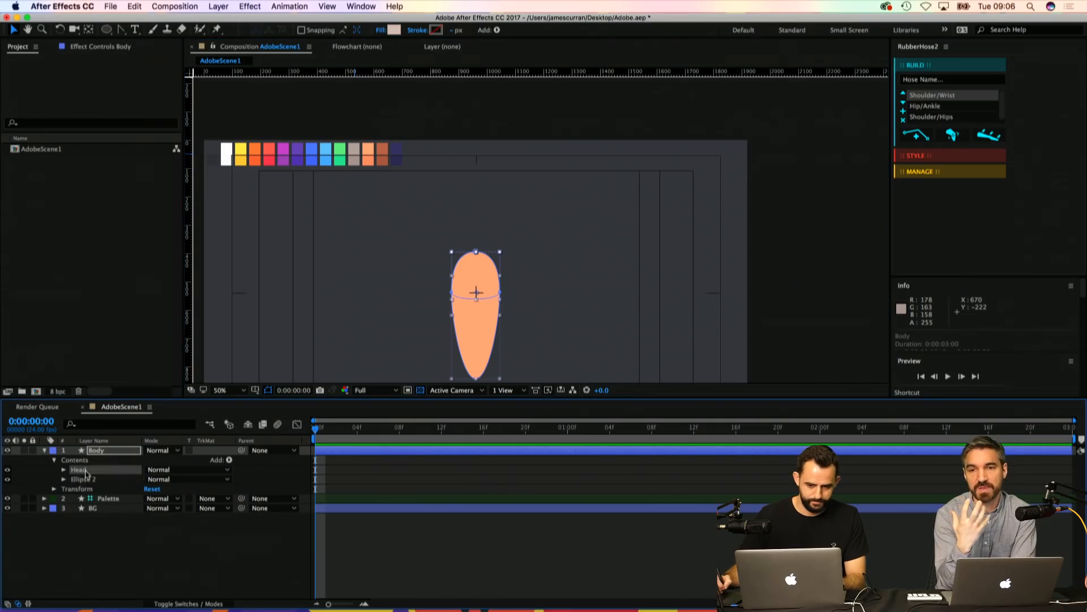
click(87, 480)
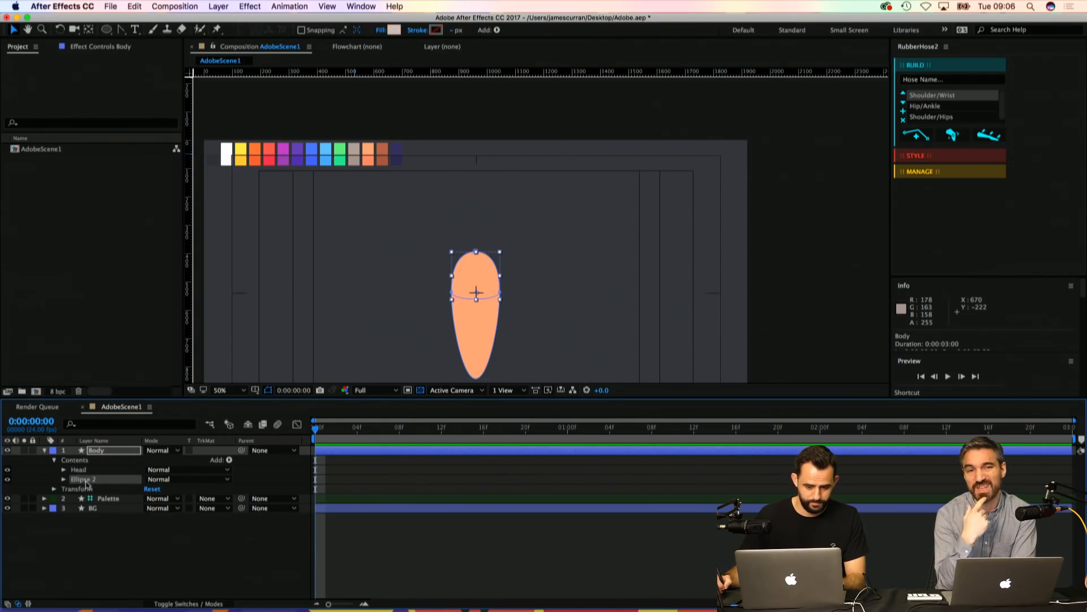
key(Delete)
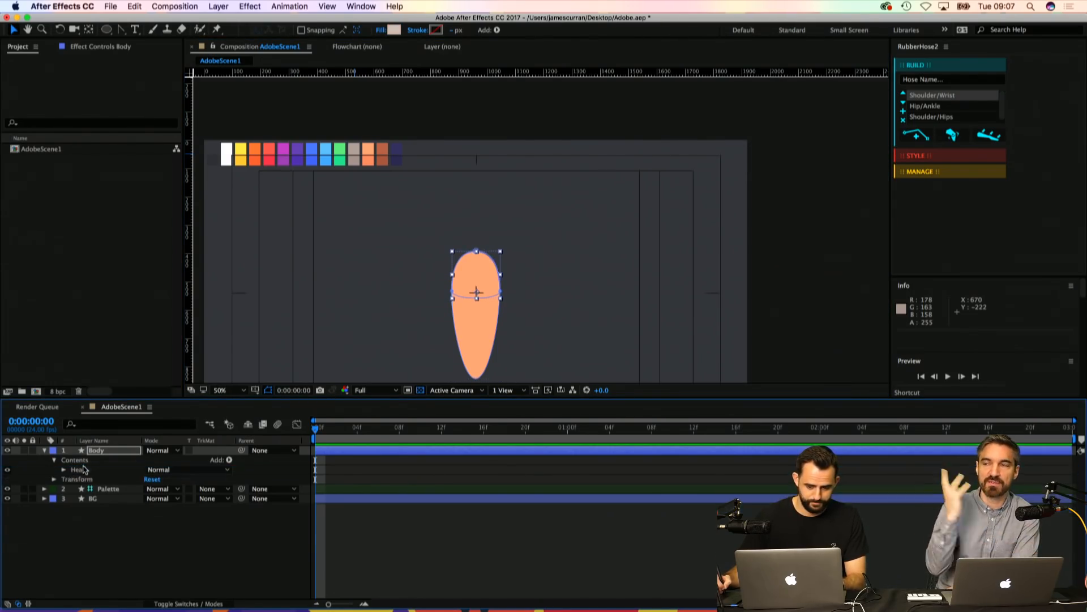
key(super+z)
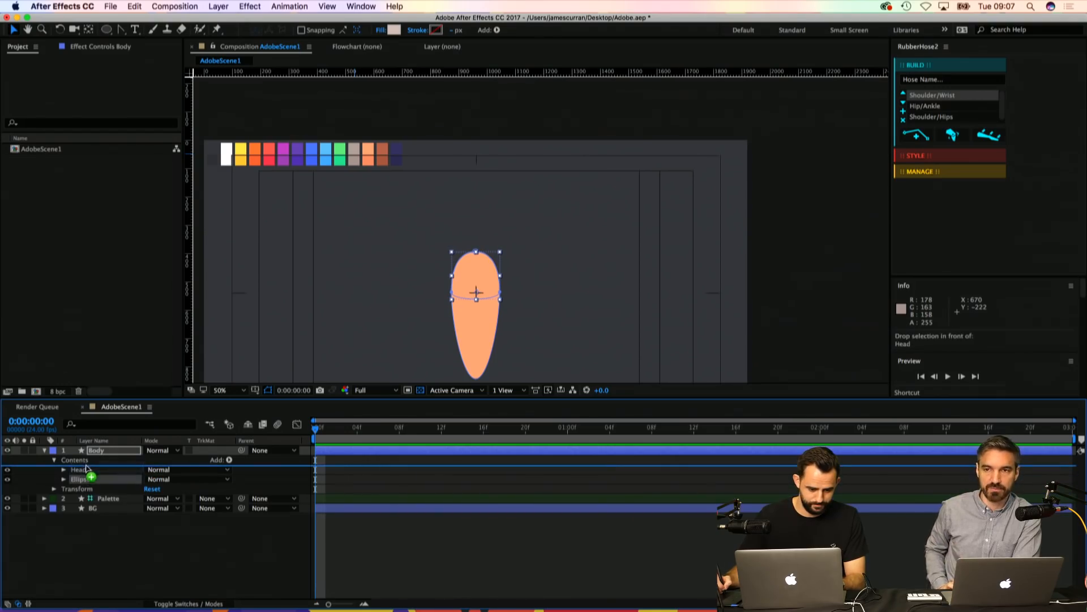
key(super+z)
key(super+shift+z)
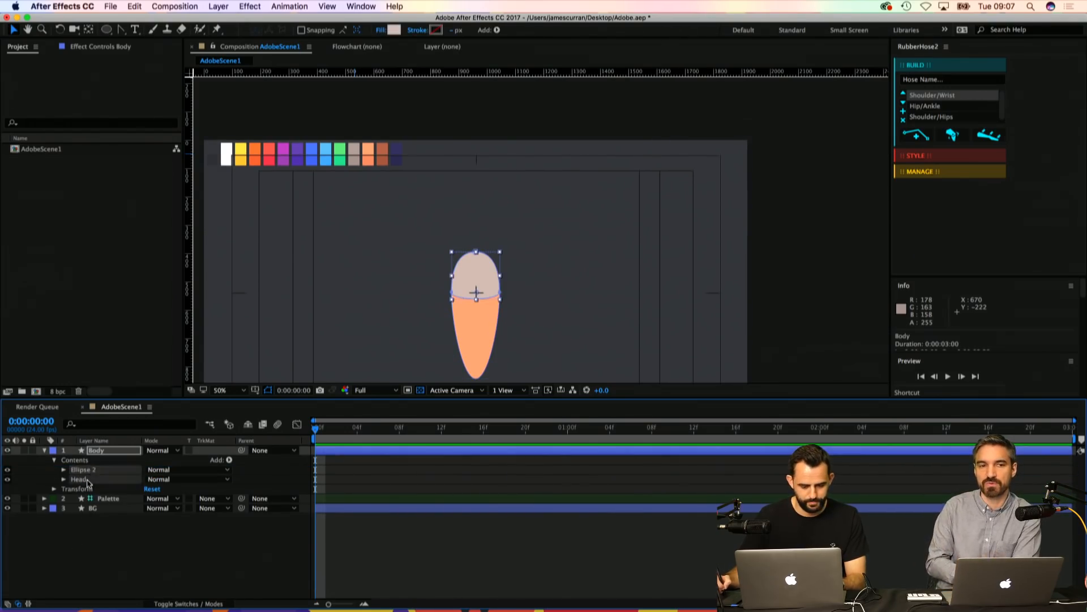
Step: Rename the lower shape group Body and the Ellipse 2 group Head within the Body layer
click(88, 479)
key(Return)
text(Body)
key(Return)
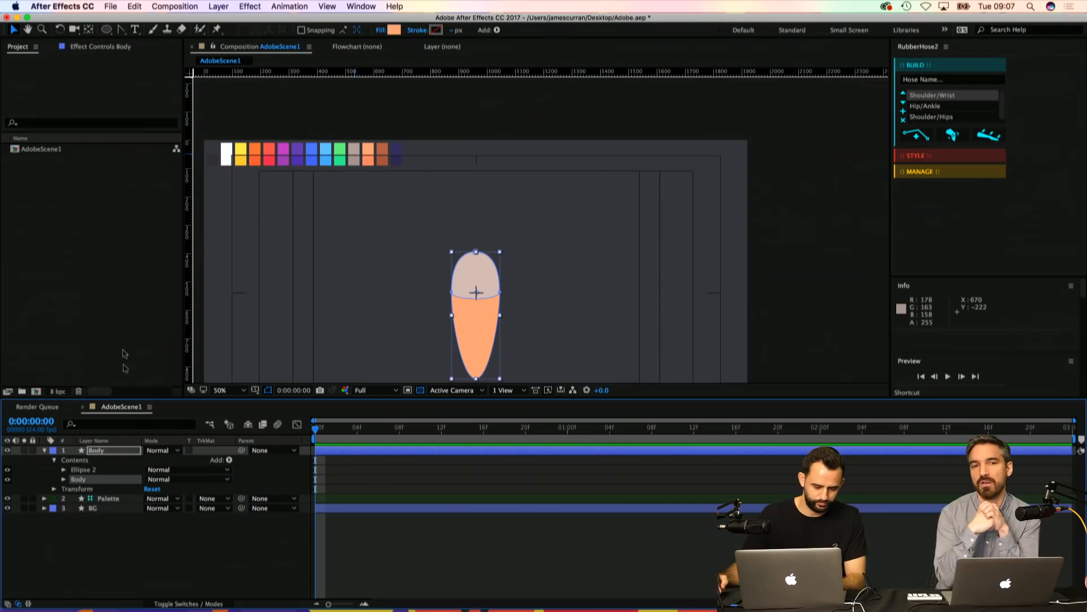
click(87, 471)
key(Return)
text(Hea)
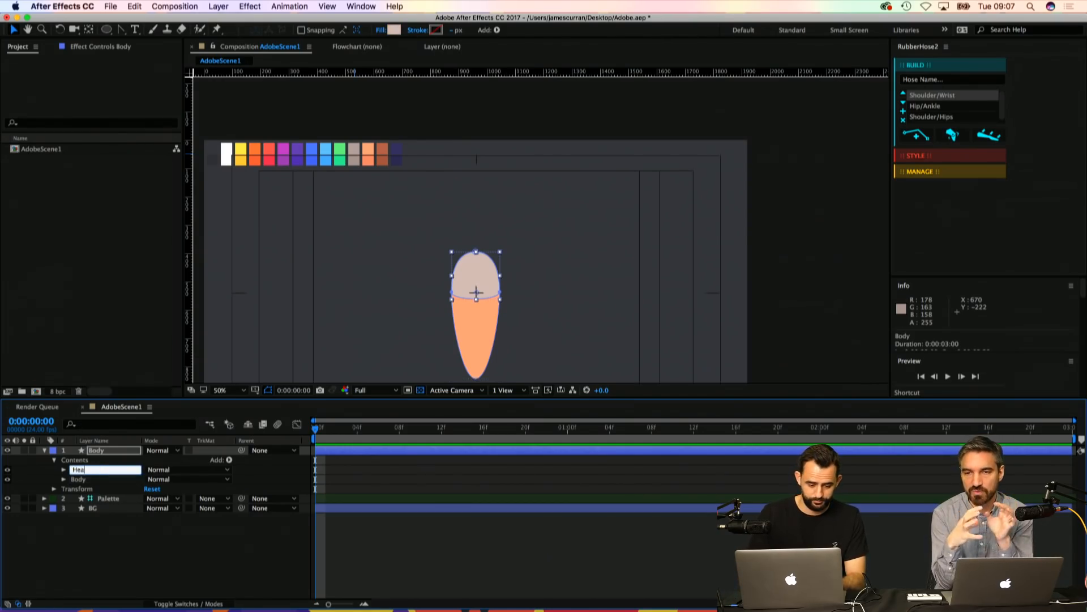
text(d)
key(Return)
Step: Move the top and side vertices of the Head and Body paths straight up together, lengthening the character
scroll(329, 266, down, 3)
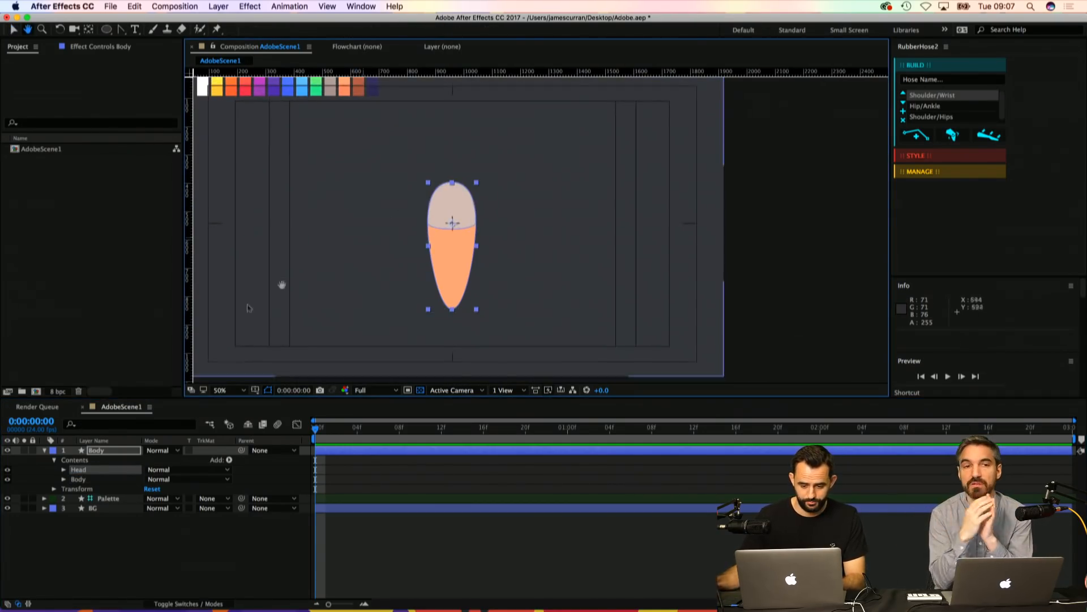
click(63, 469)
click(87, 479)
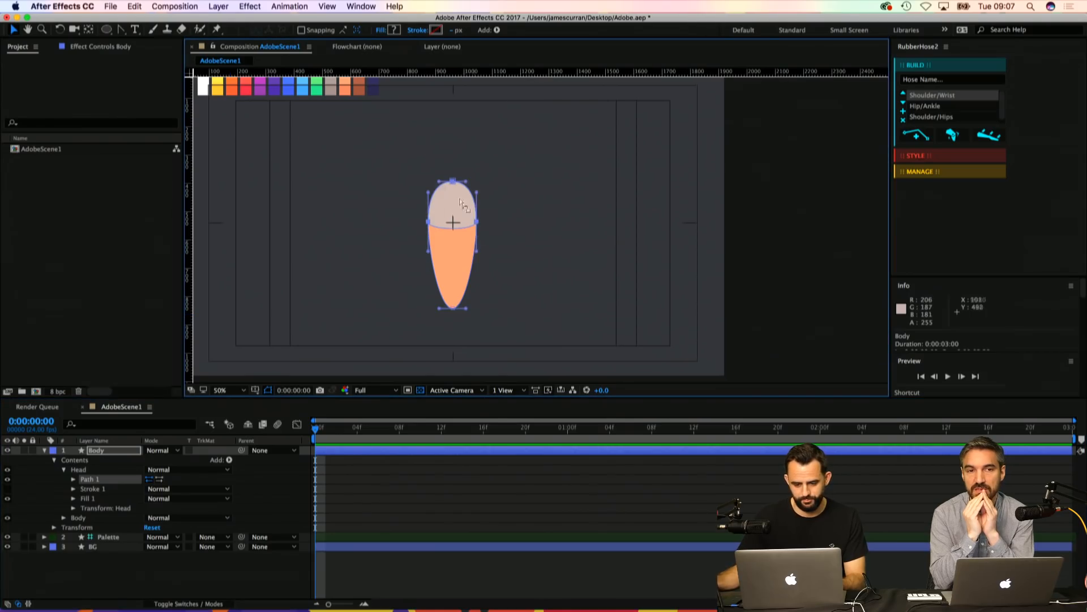
drag(452, 182, 452, 157)
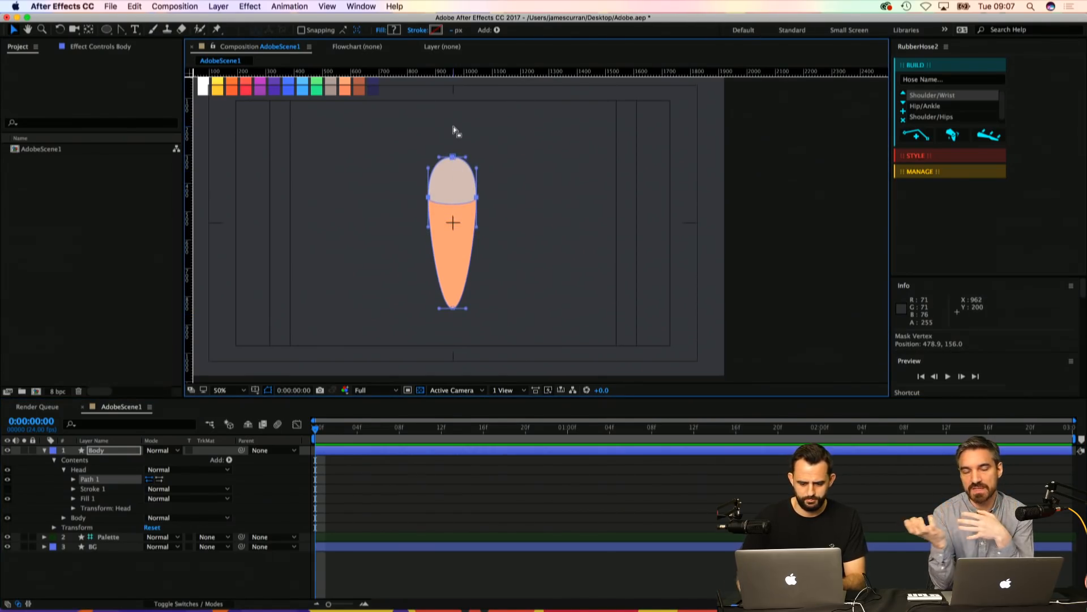
key(Down)
key(Down)
key(Down)
key(Down)
key(Down)
key(Down)
key(Down)
key(Down)
key(Down)
key(Down)
key(Down)
key(Down)
key(Down)
key(Down)
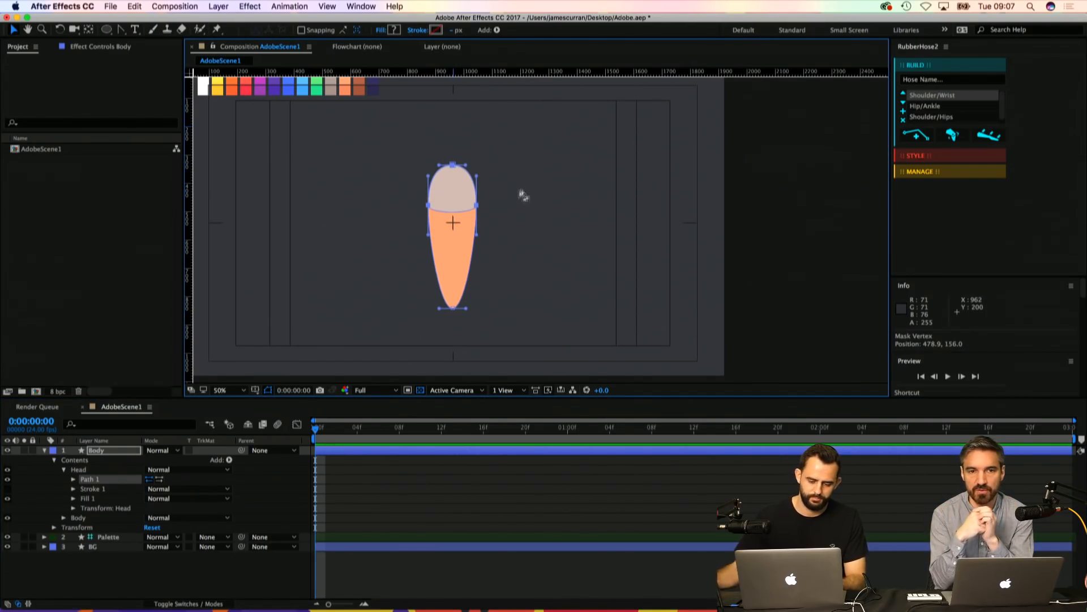
Step: Raise only the top vertices of the Head and Body paths, stretching the head into a taller, narrower dome
drag(453, 165, 463, 153)
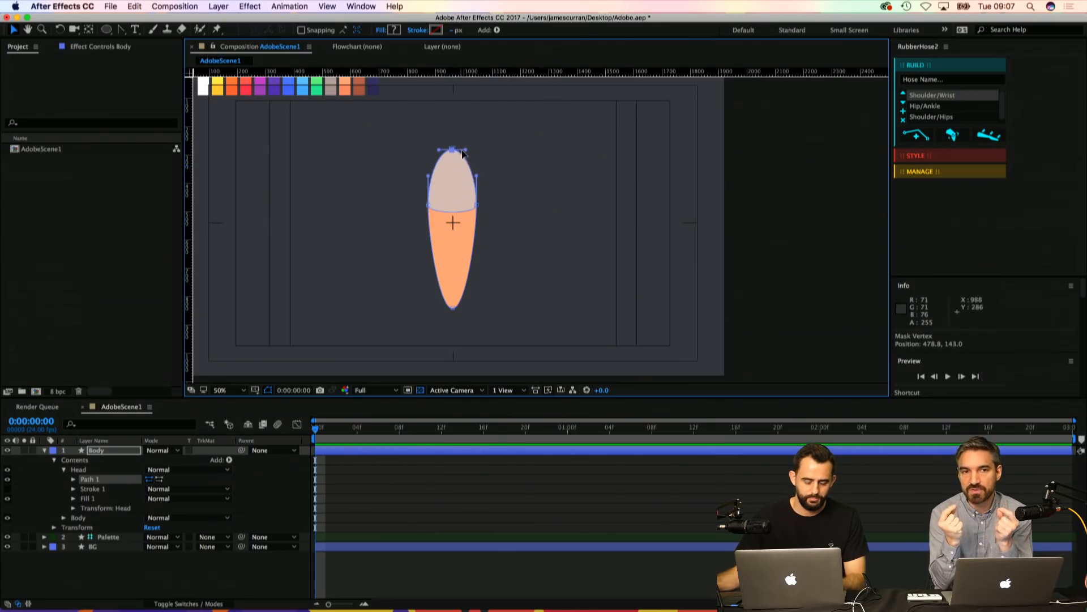
scroll(463, 153, up, 2)
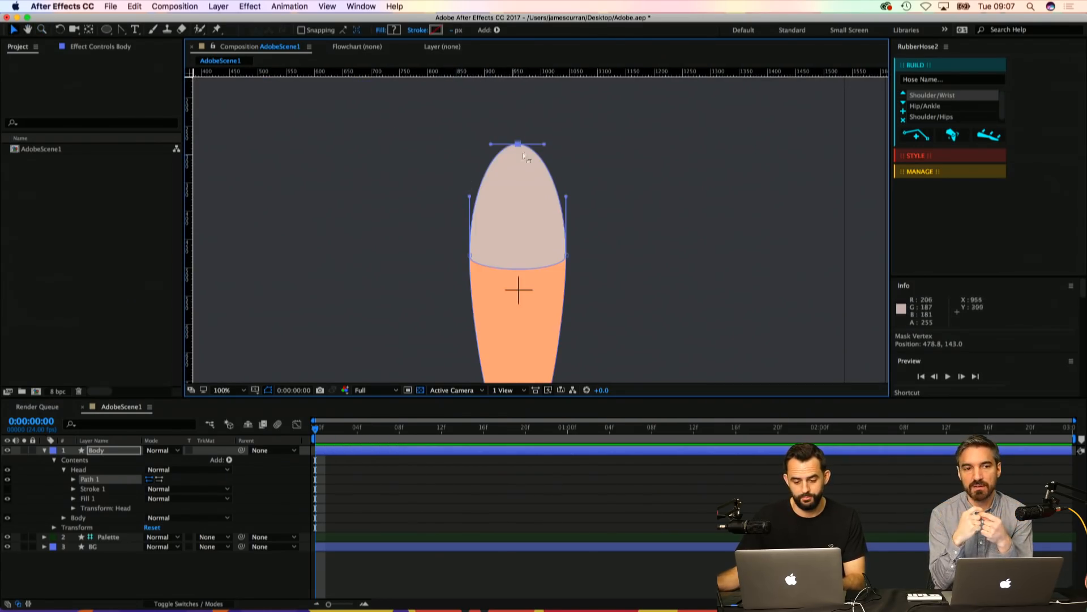
key(Down)
drag(529, 197, 493, 103)
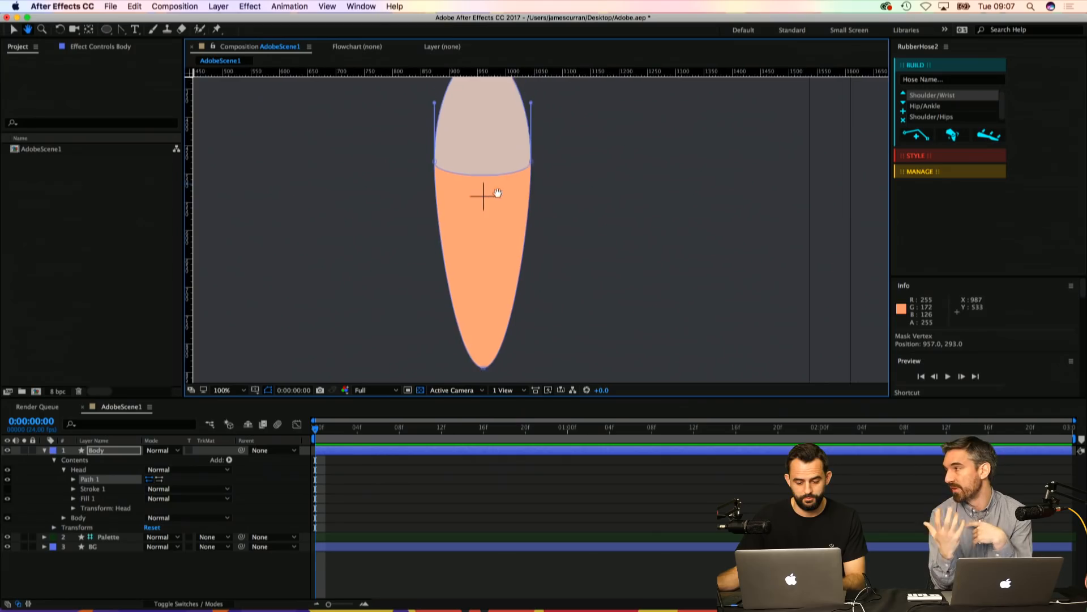
Step: Lower the Body path's bottom vertex slightly, deselect the shapes and save the project
drag(446, 344, 501, 374)
scroll(572, 263, down, 1)
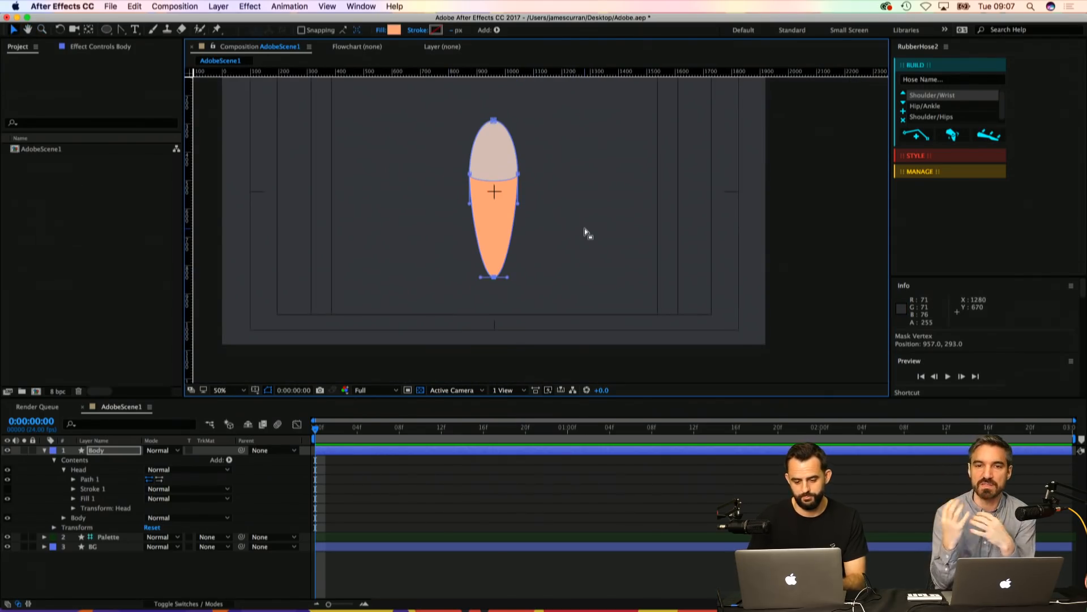
click(542, 564)
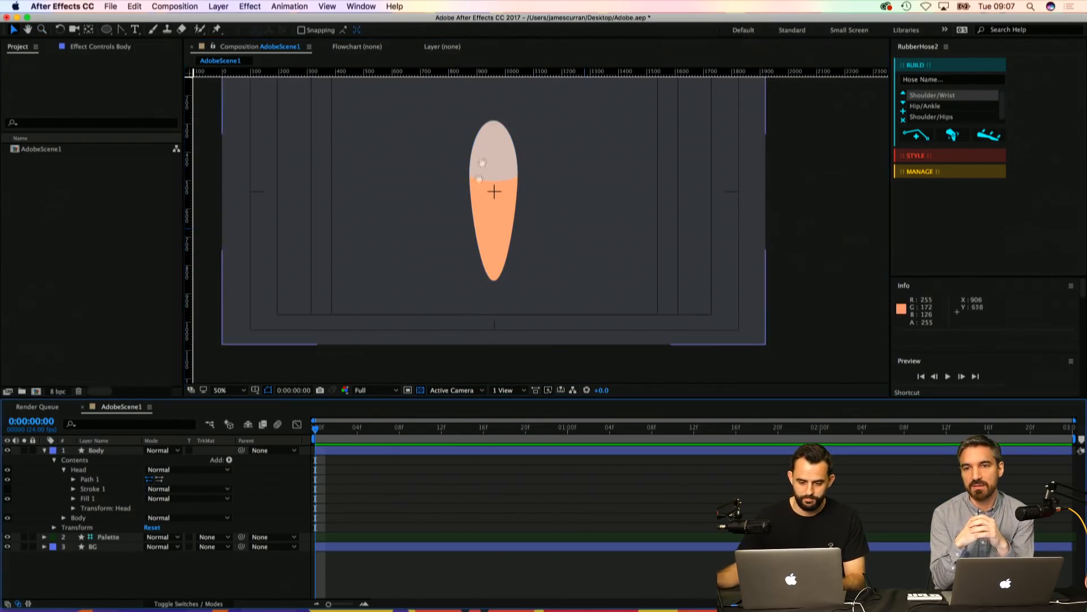
drag(467, 157, 456, 229)
key(super+s)
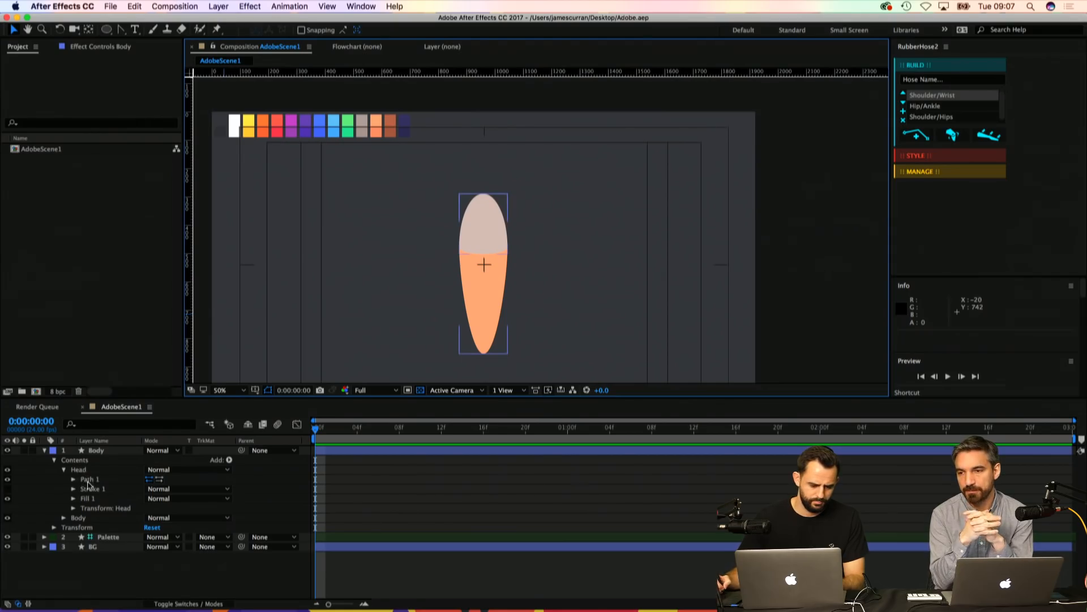
Step: Duplicate the combined Body layer and name the copy Head
click(87, 479)
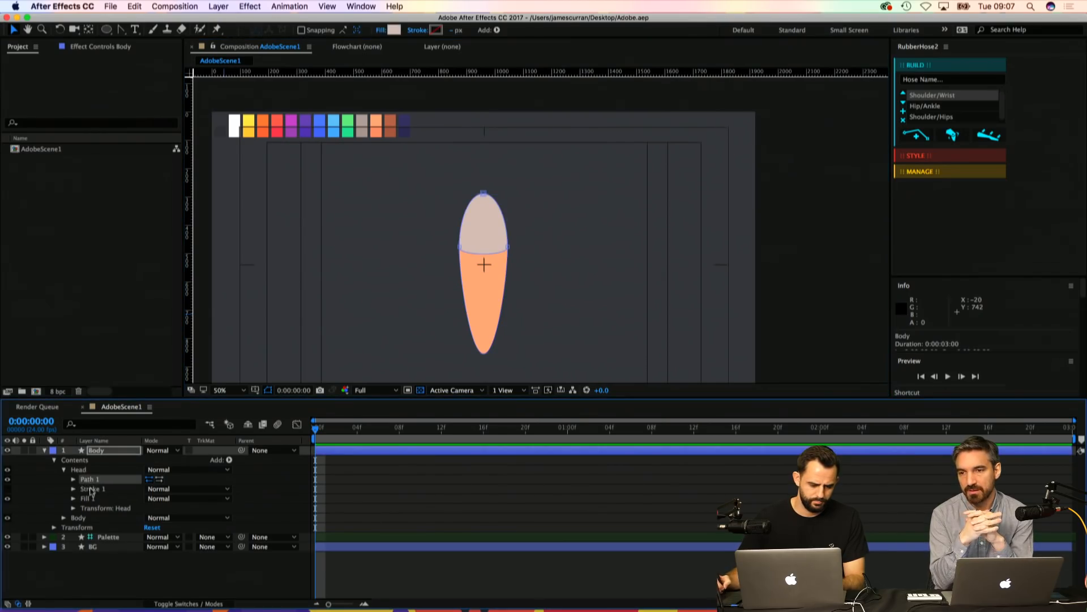
click(99, 452)
key(super+d)
key(Return)
text(He)
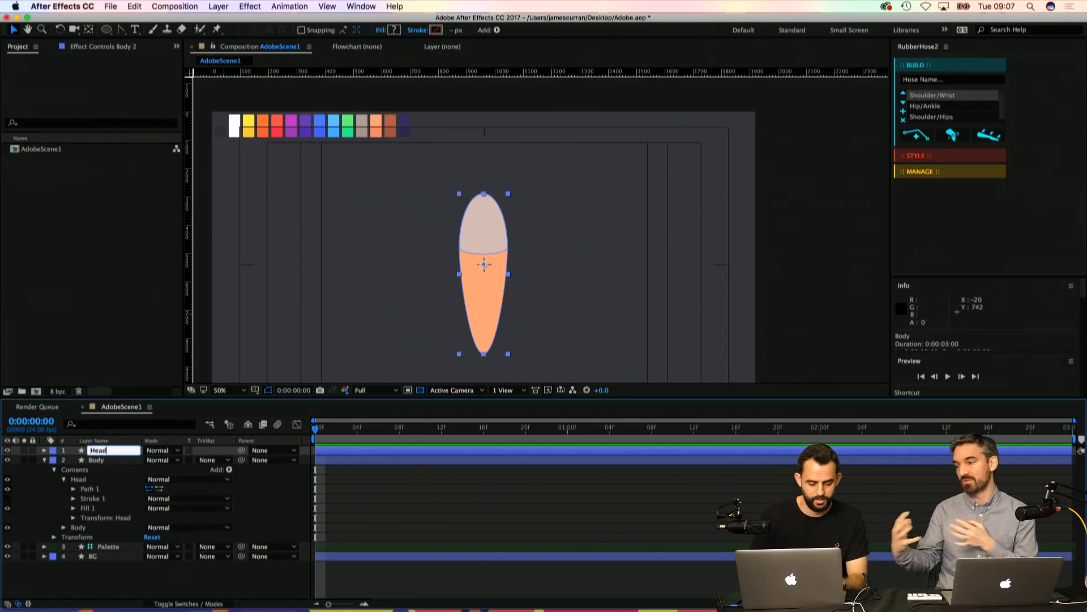
text(ad)
key(Return)
Step: Delete the Head group from the Body layer's contents, leaving only its Body group, and save the project
click(81, 480)
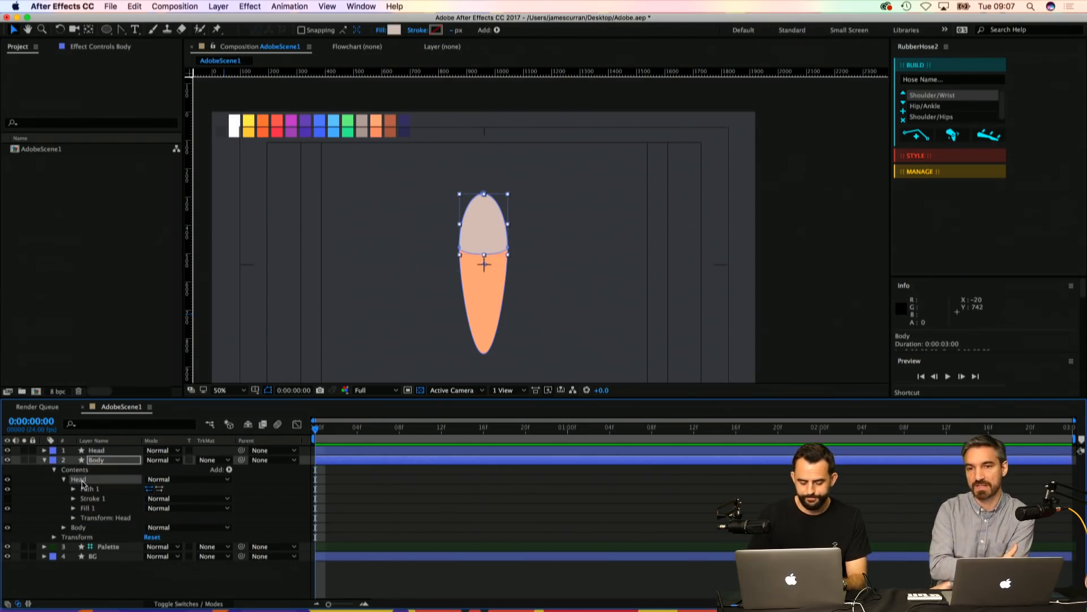
key(Delete)
key(super+z)
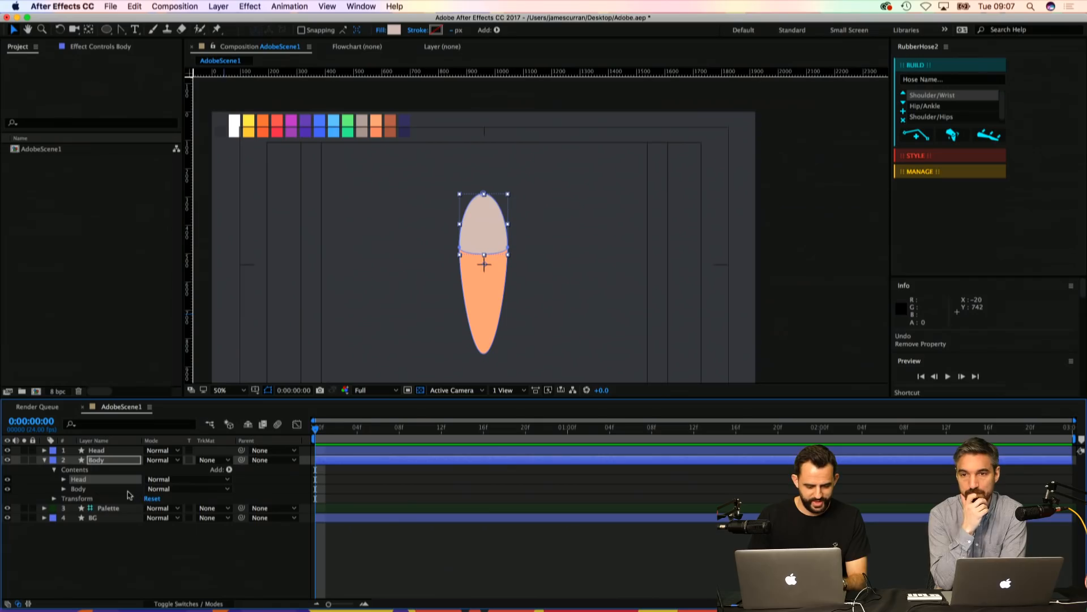
key(Delete)
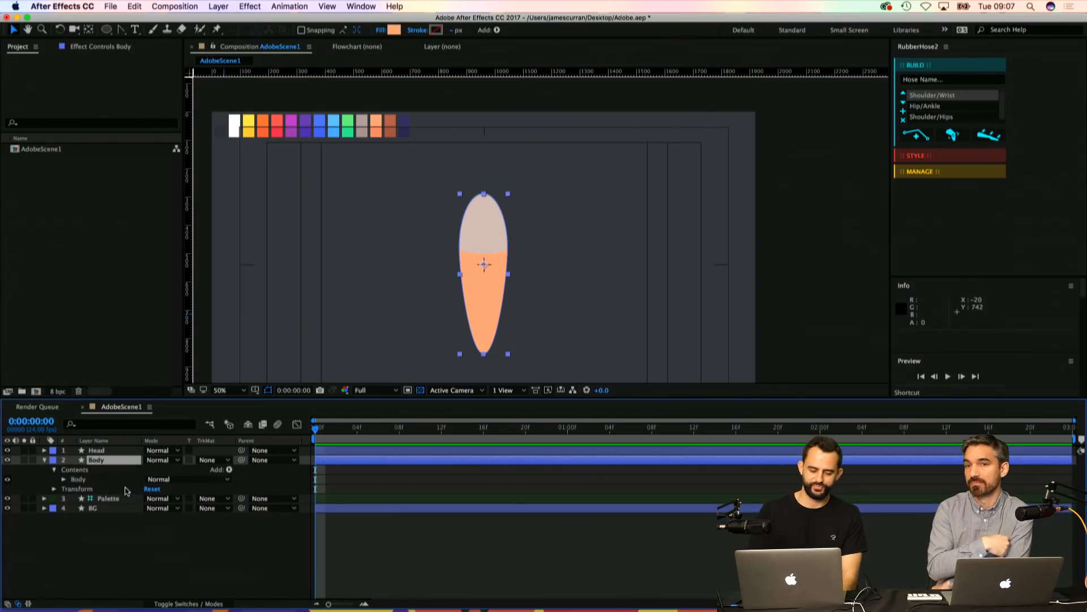
click(437, 588)
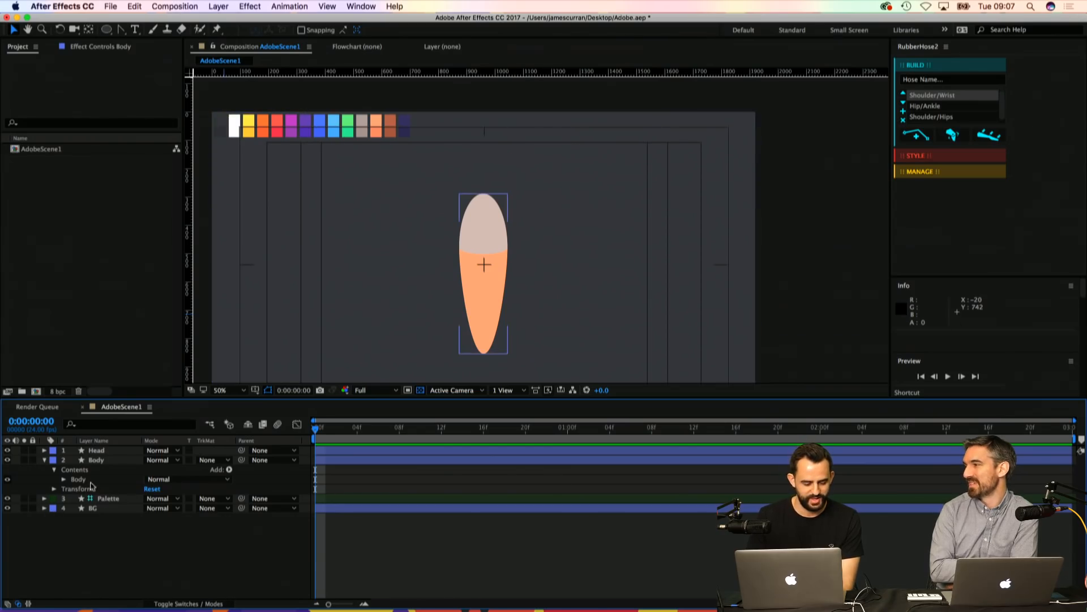
click(107, 469)
click(130, 512)
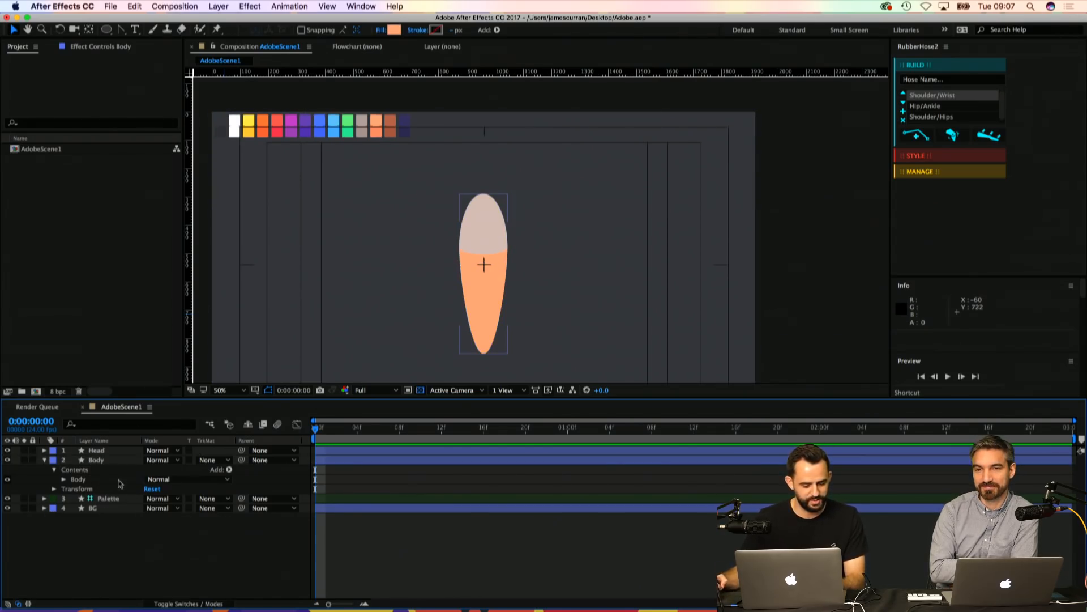
key(super+s)
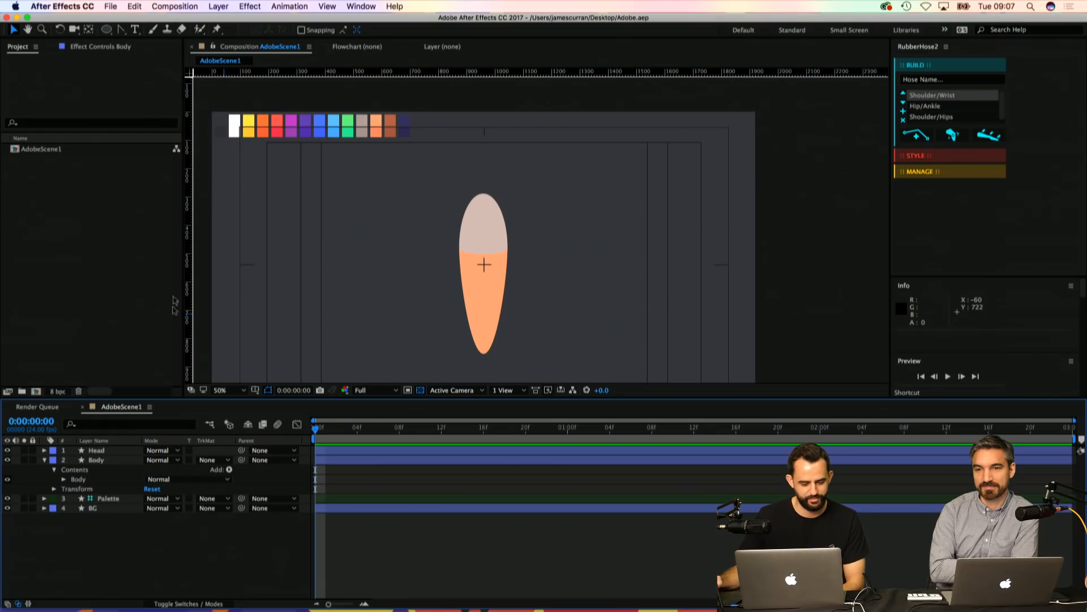
Step: Draw a circle on a new shape layer with the Ellipse tool, overlapping the upper-left edge of the head
click(112, 473)
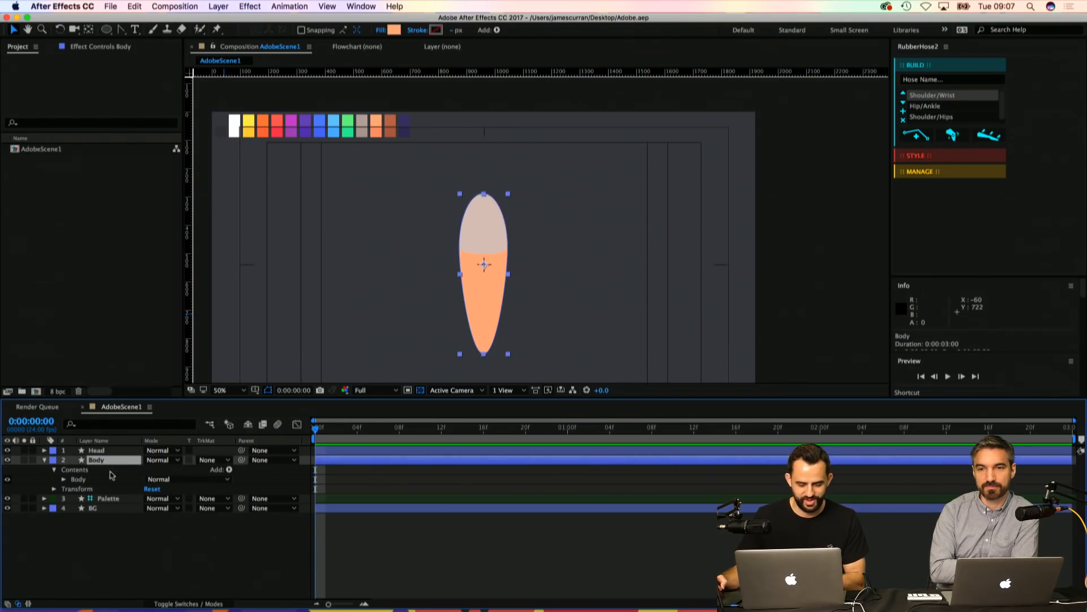
click(99, 450)
click(130, 530)
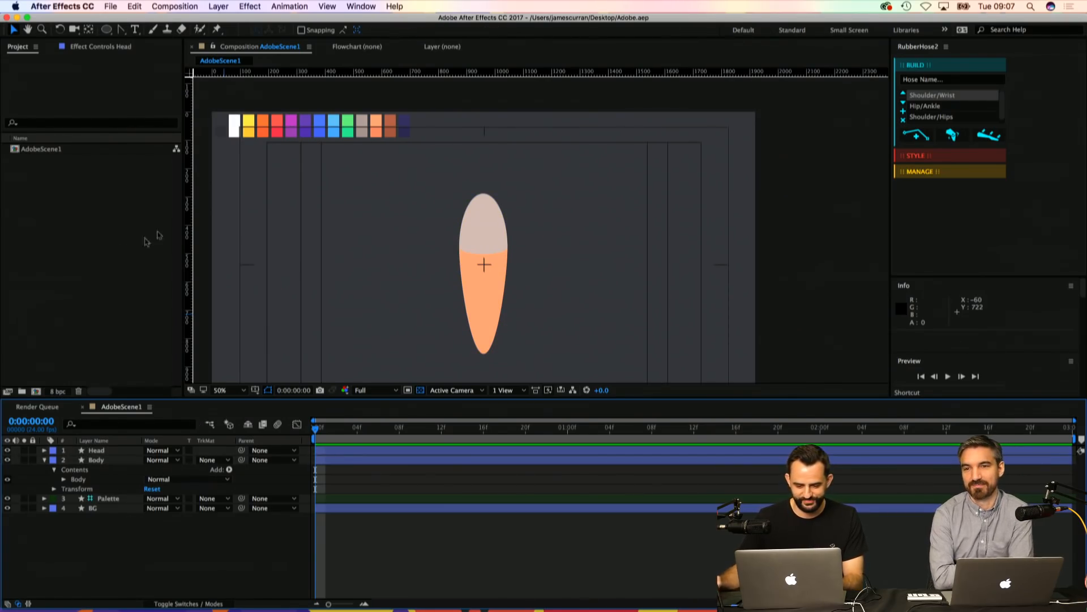
click(107, 30)
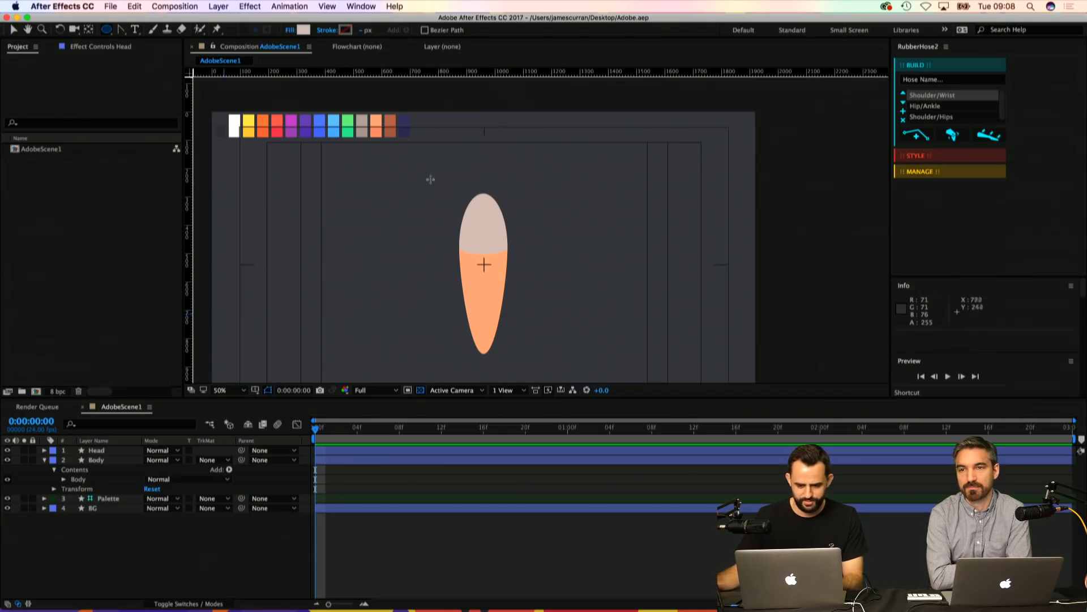
drag(430, 179, 527, 251)
key(v)
Step: Rename the new circle shape layer as Brush
click(100, 453)
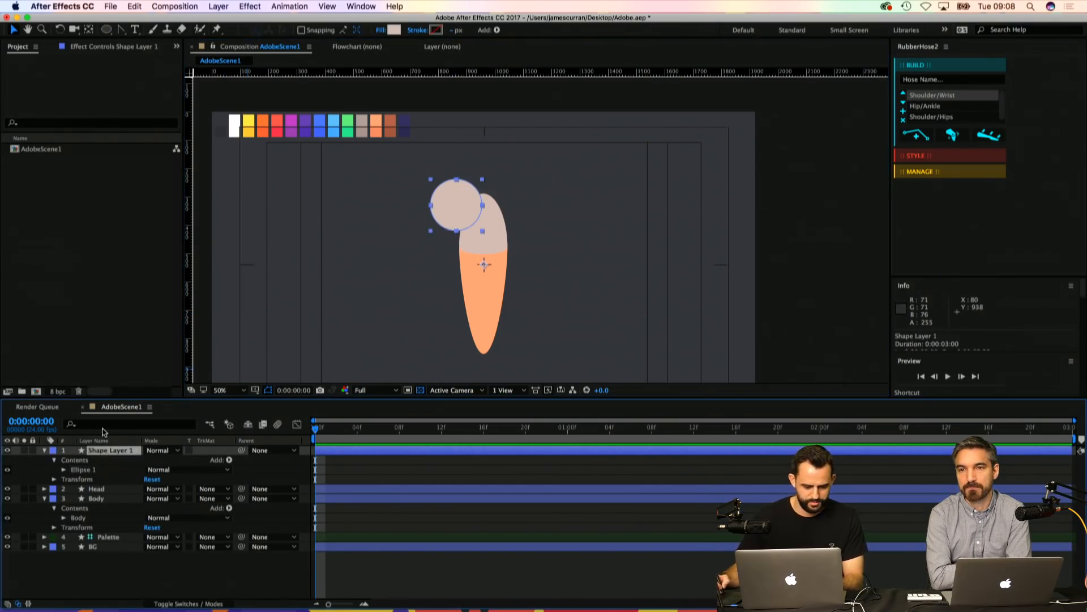
key(Return)
text(Be)
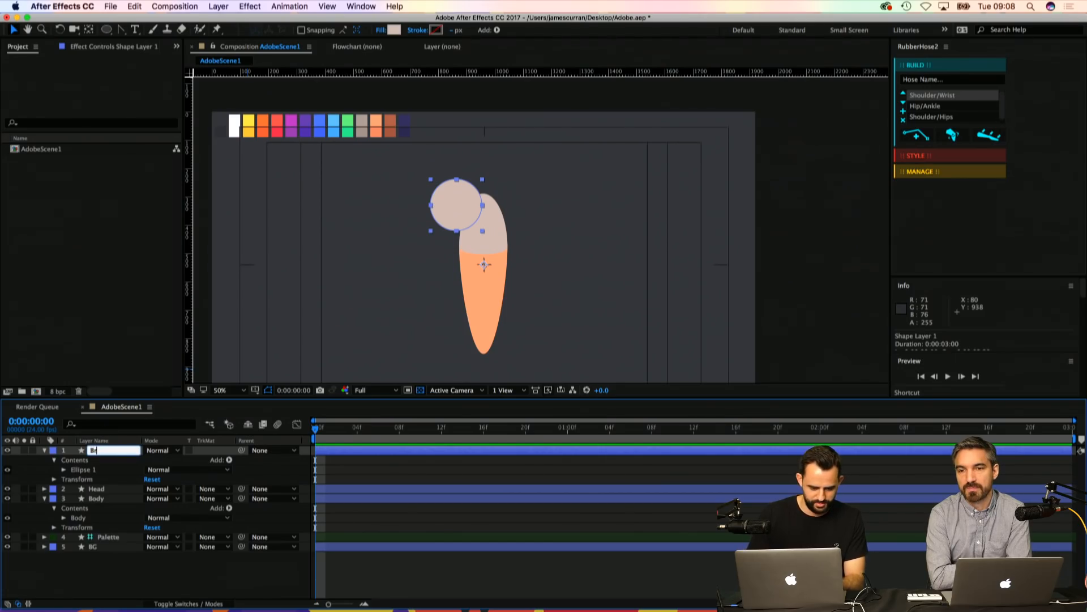
text(ush)
key(Return)
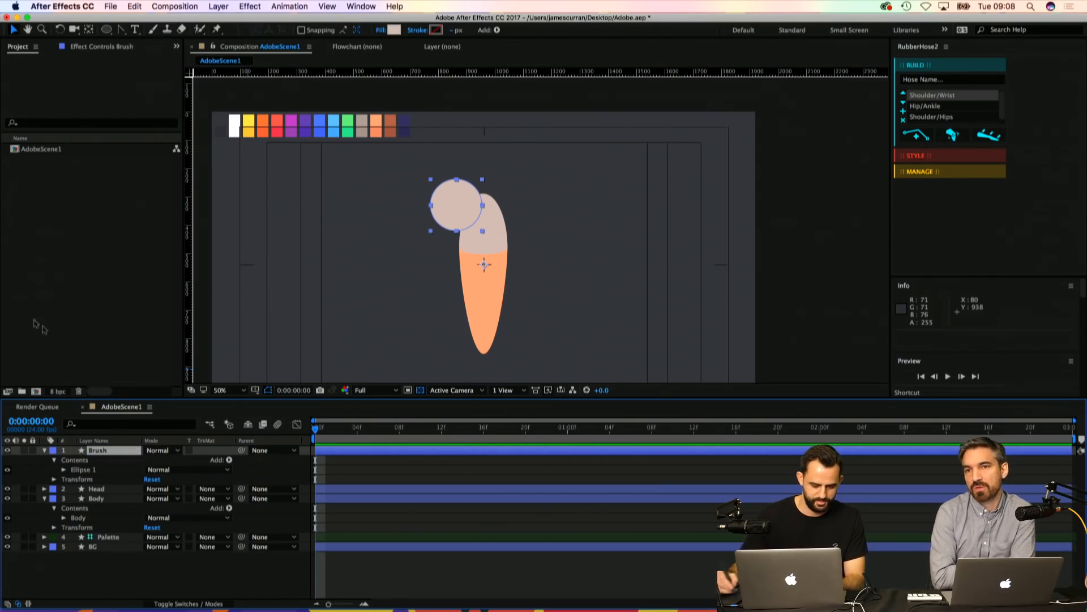
Step: Move the Brush layer's circle path onto the composition centre, lined up with the body's vertical axis
click(64, 470)
click(73, 479)
click(89, 479)
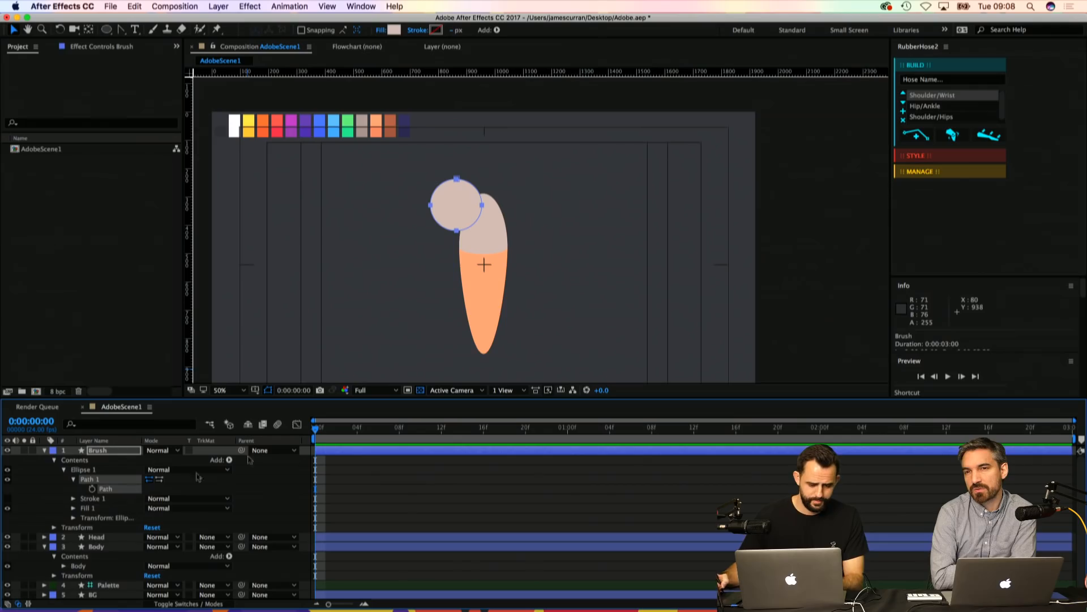
drag(456, 231, 478, 293)
key(z)
click(495, 264)
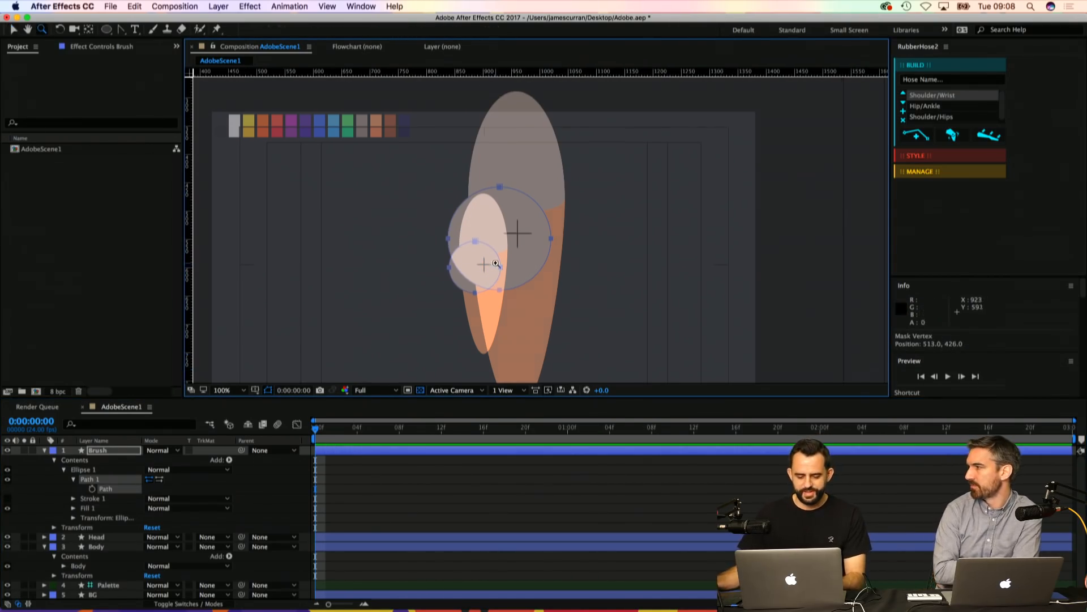
click(531, 252)
double_click(522, 258)
drag(512, 231, 544, 223)
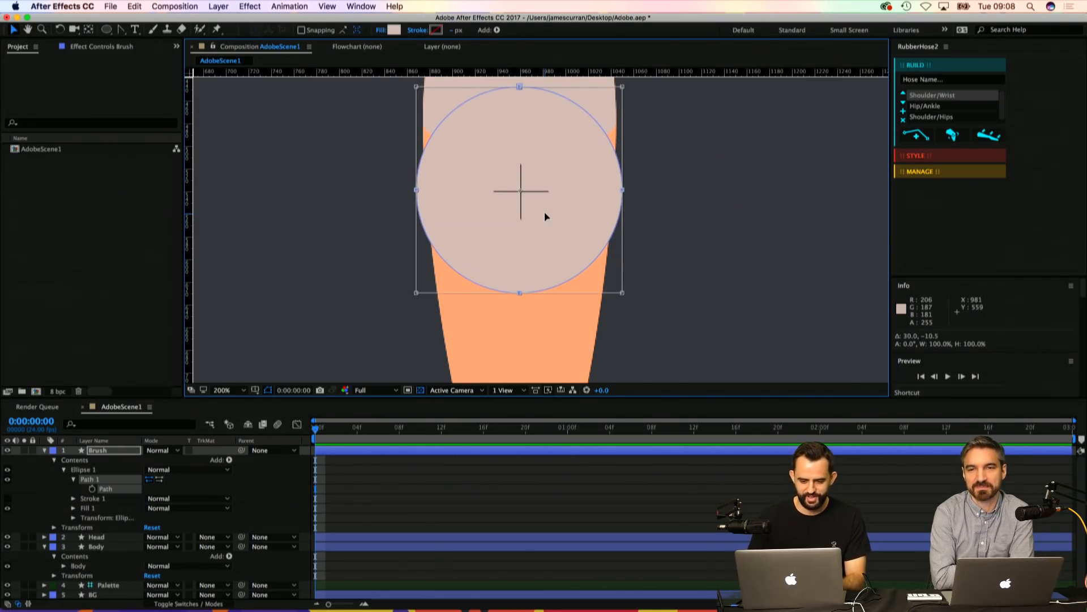
key(space)
drag(513, 200, 469, 323)
key(Return)
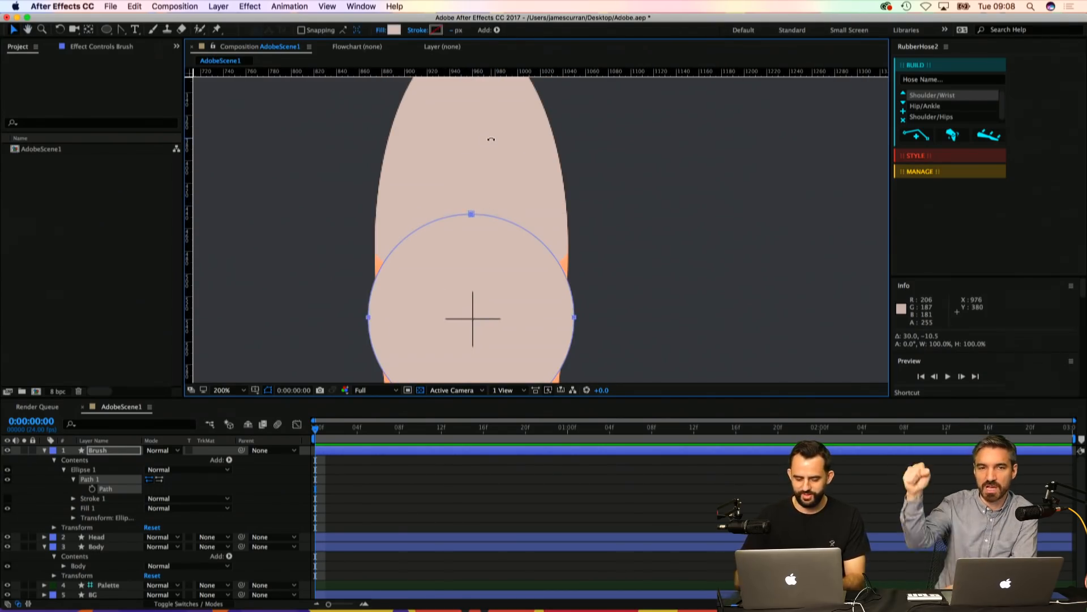
Step: Move the Brush circle straight up so it overlaps the rounded top of the head
drag(471, 213, 471, 142)
key(space)
drag(439, 177, 426, 267)
drag(457, 234, 457, 90)
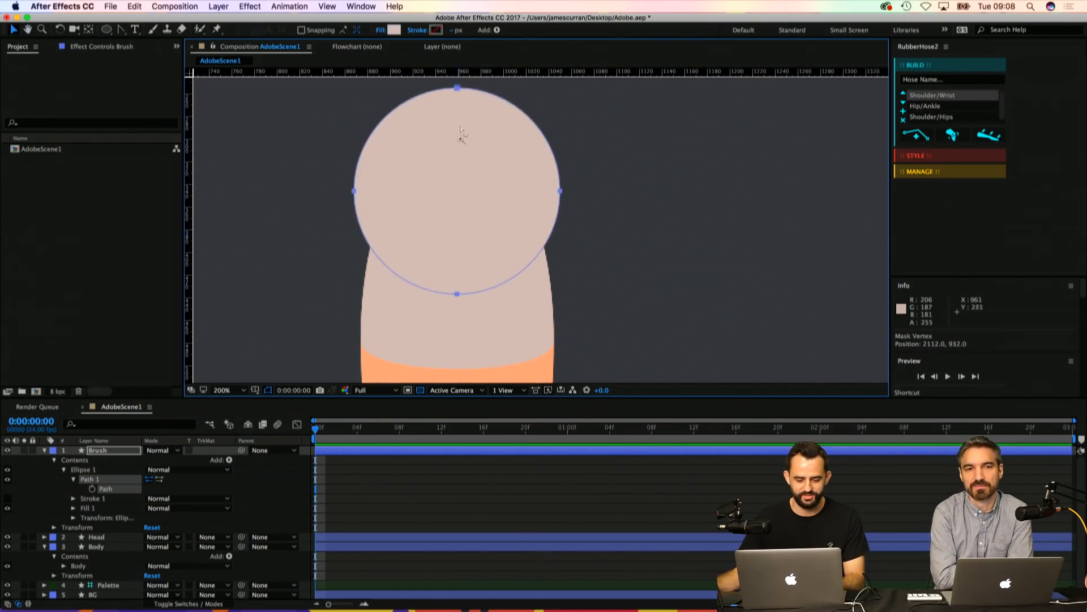
key(z)
alt+click(470, 167)
key(space)
drag(529, 189, 486, 144)
key(v)
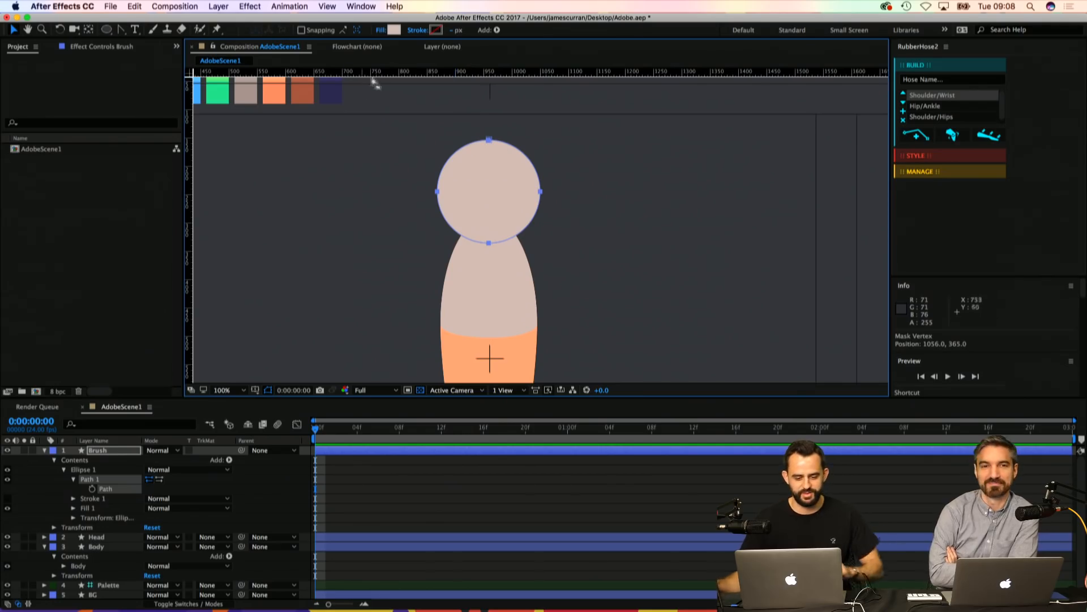
Step: Change the Brush circle's fill to the brown sampled from the colour palette, AC7460
key(z)
alt+click(476, 151)
drag(437, 162, 413, 129)
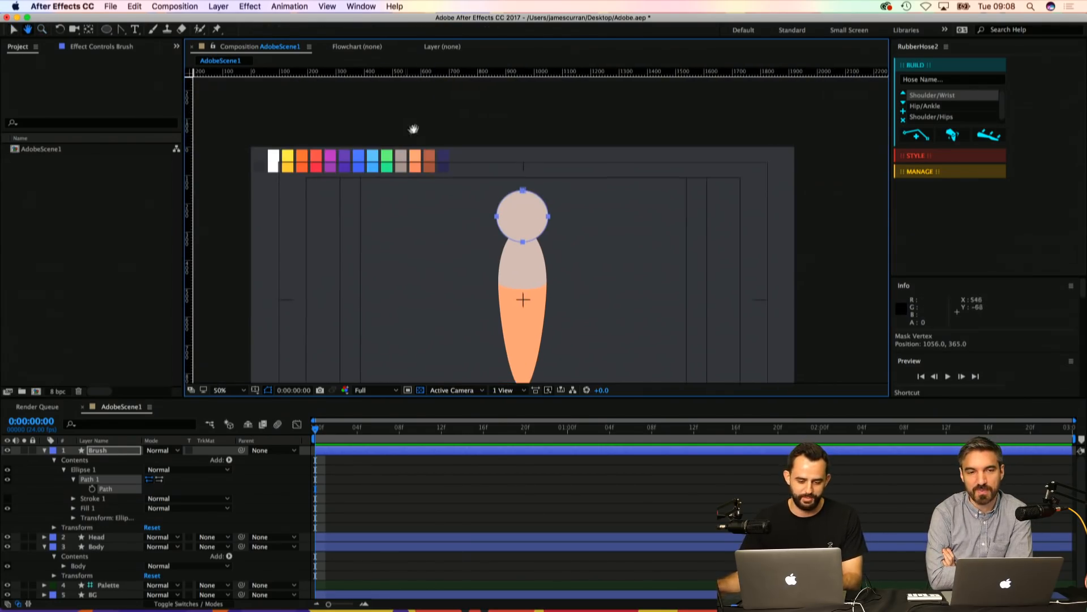
key(v)
click(394, 30)
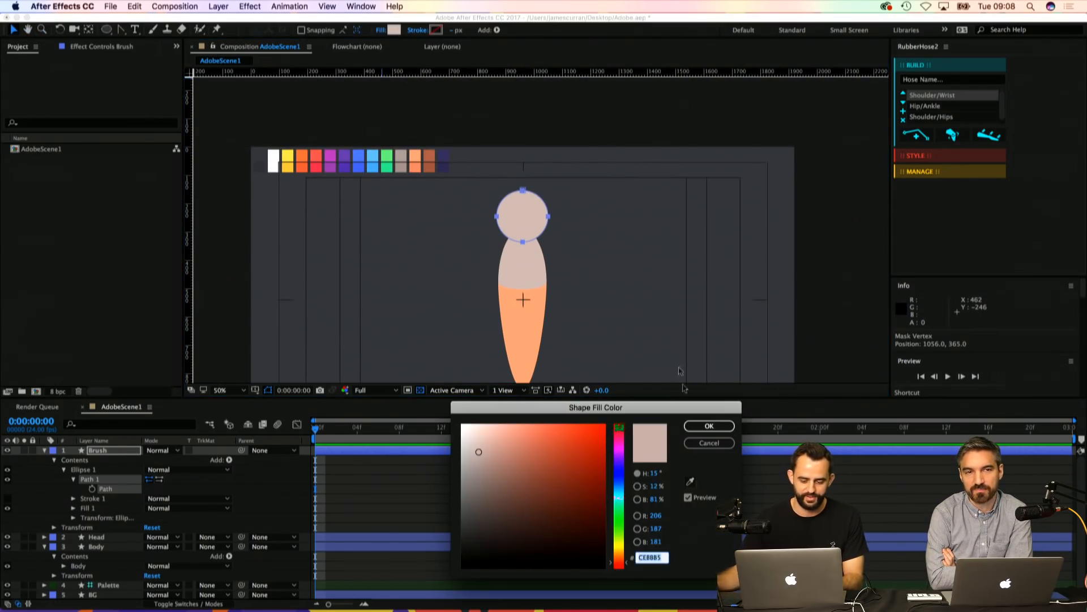
click(691, 482)
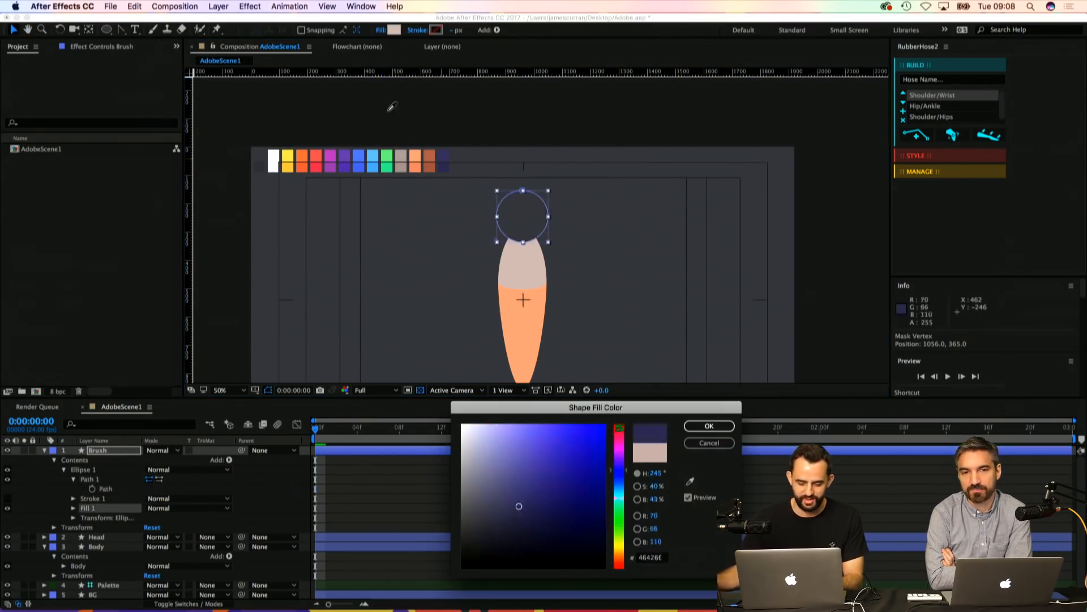
click(402, 153)
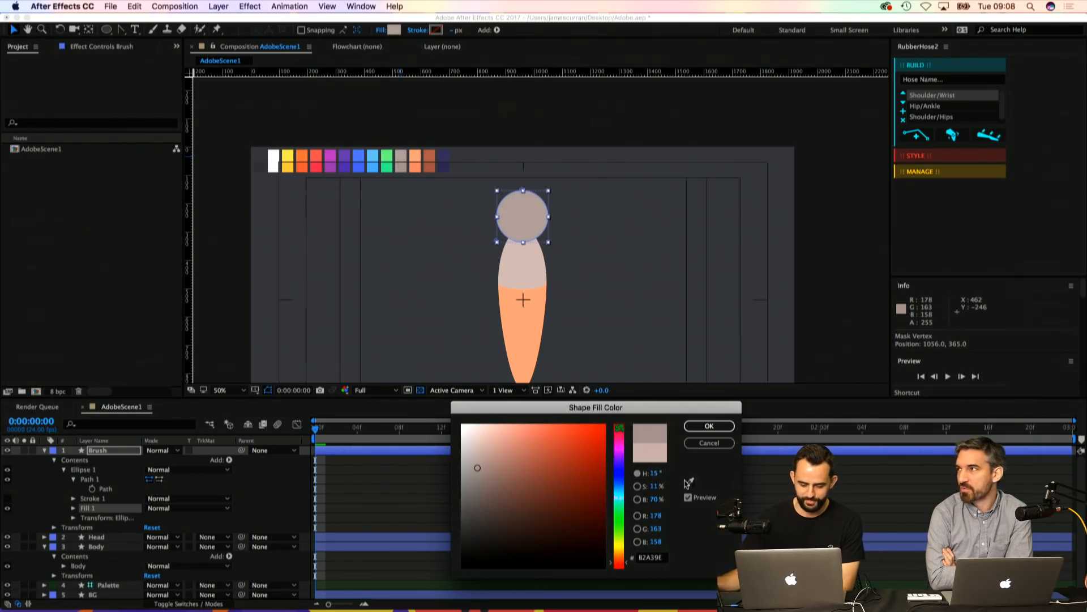
click(690, 482)
click(428, 156)
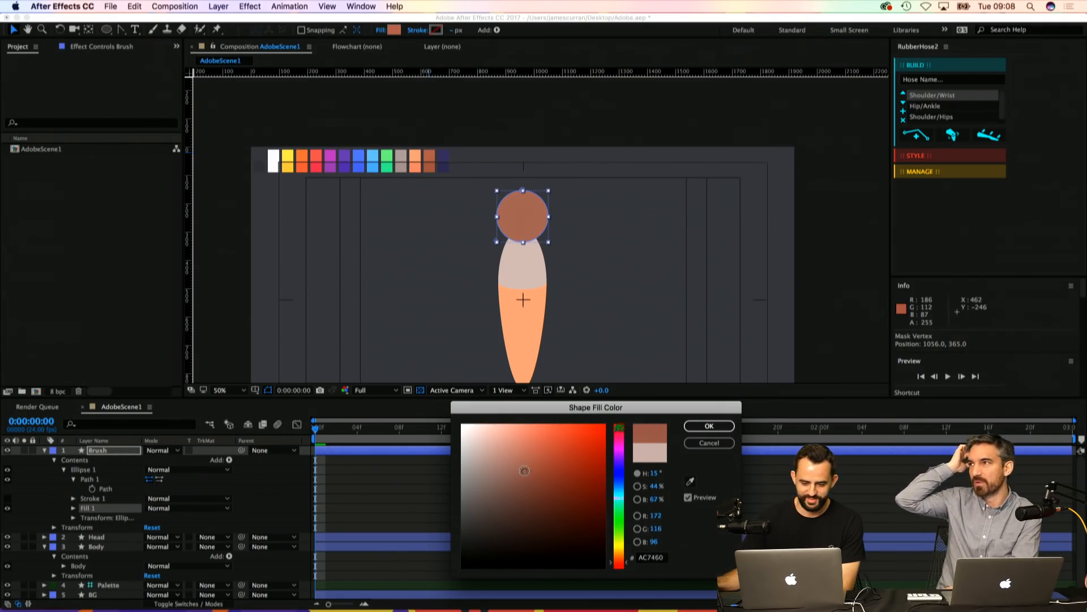
click(709, 426)
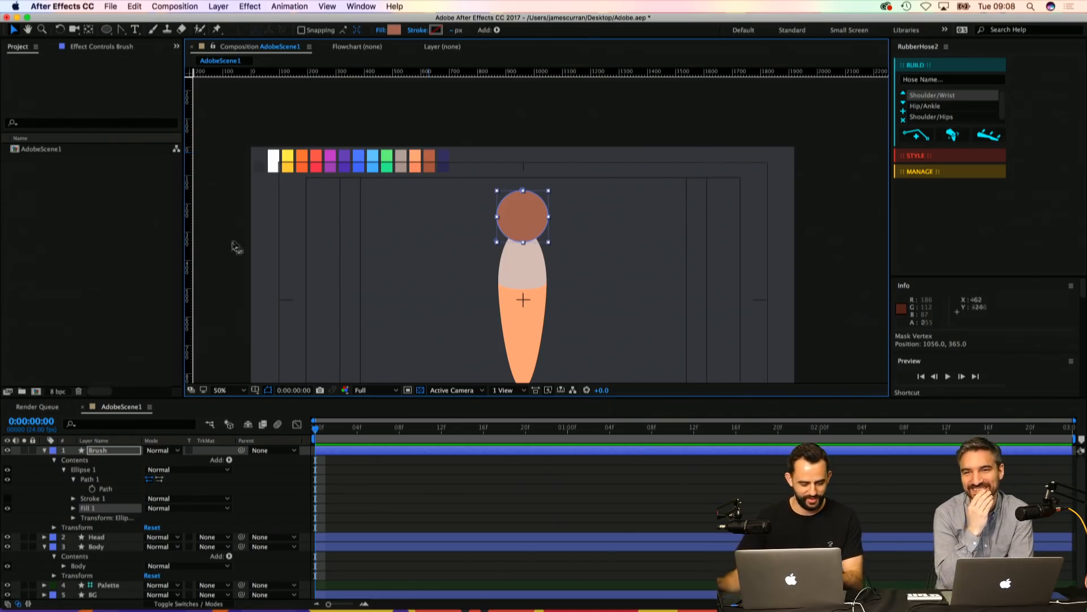
Step: Scale the Brush circle's path up proportionally to about 107.7%
click(110, 491)
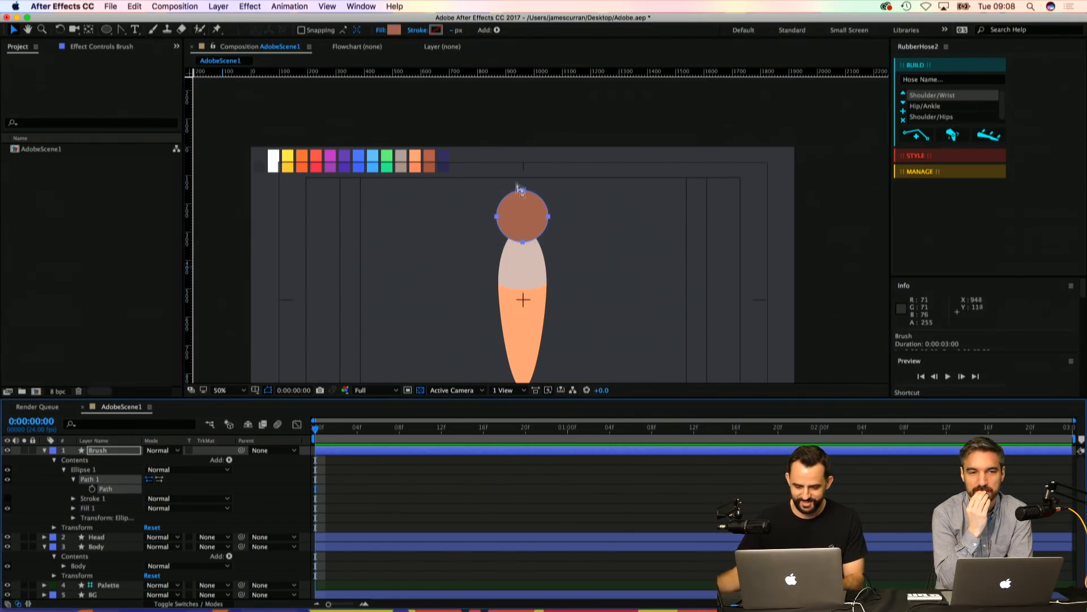
scroll(482, 171, down, 2)
click(506, 208)
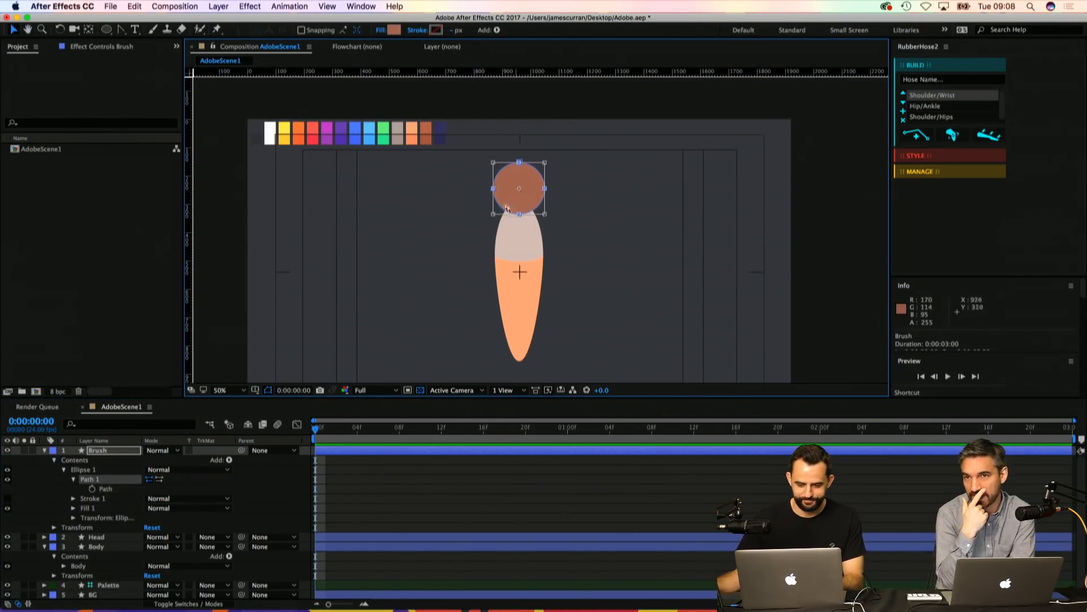
drag(491, 163, 491, 160)
key(z)
click(532, 193)
key(v)
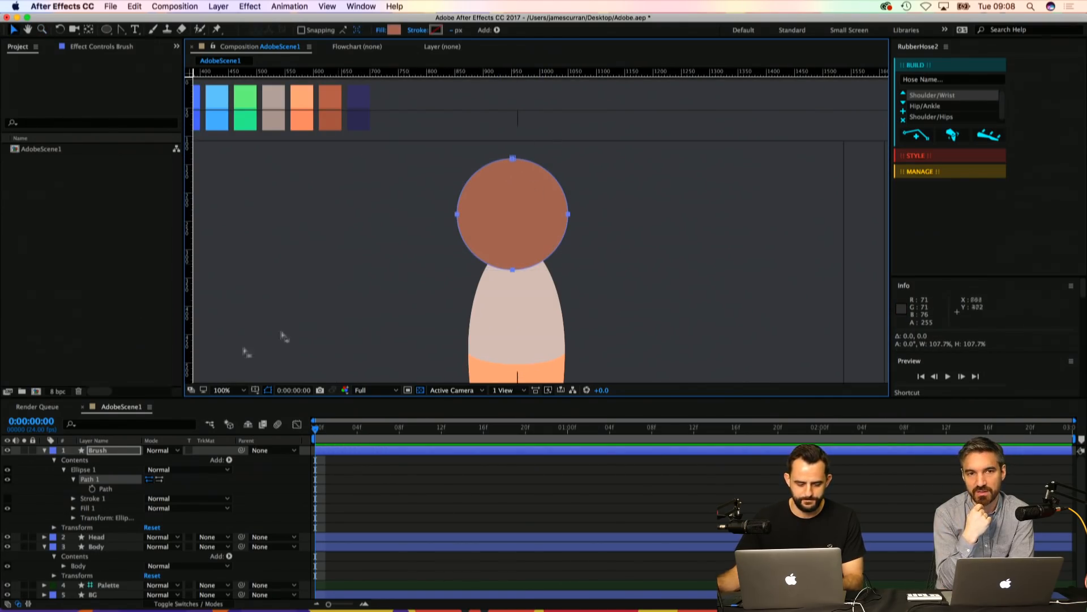
Step: Move the Brush circle up clear of the head and nudge it 5 px left onto the body's centre line
click(117, 488)
click(511, 160)
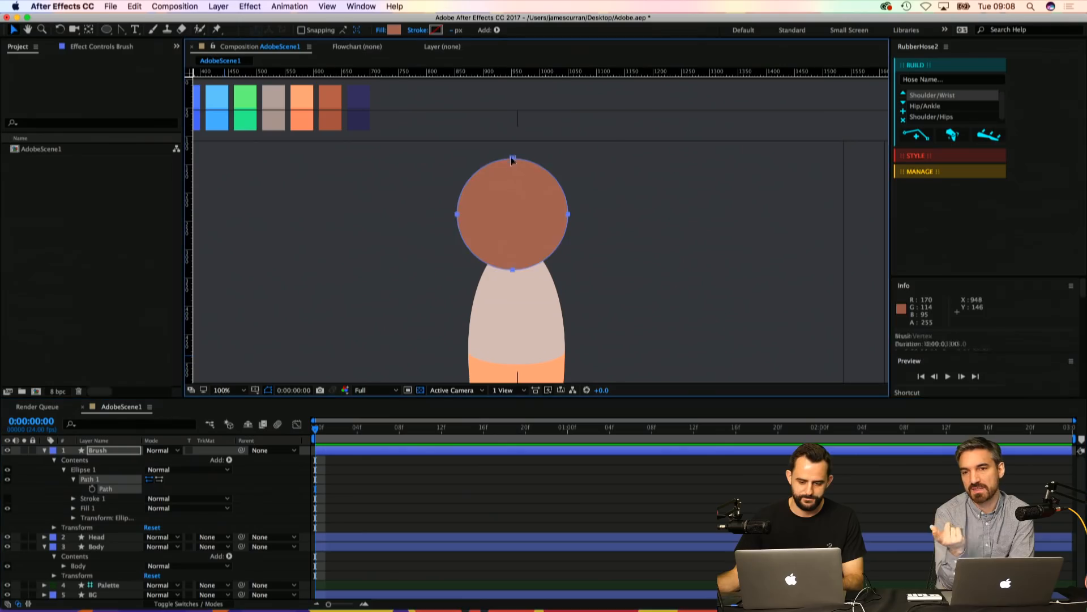
drag(511, 158, 518, 96)
double_click(518, 96)
key(Left)
key(Left)
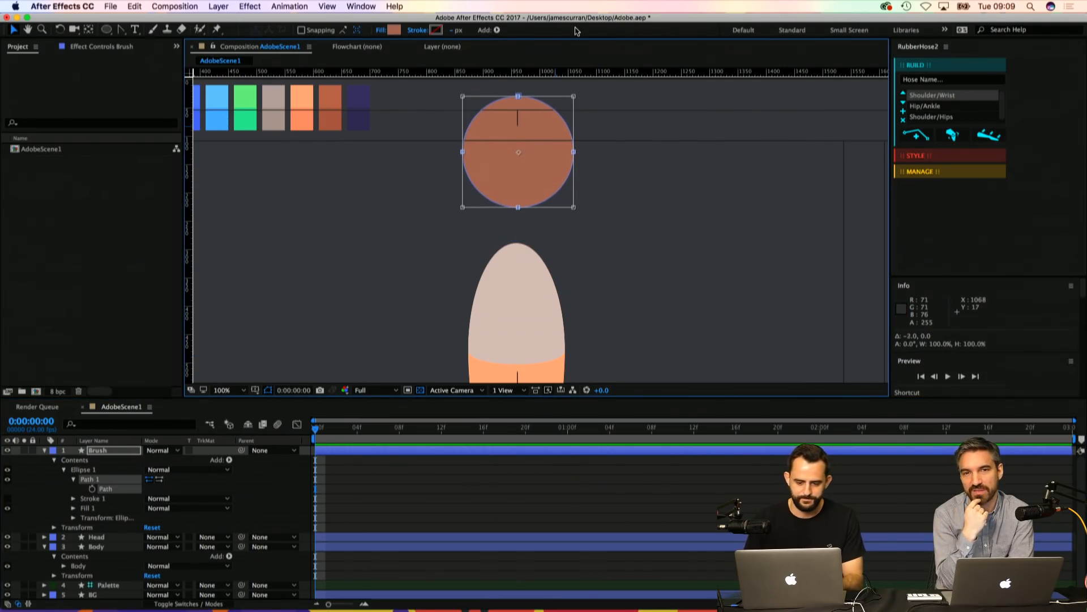
key(Left)
key(Left)
key(Left)
key(Return)
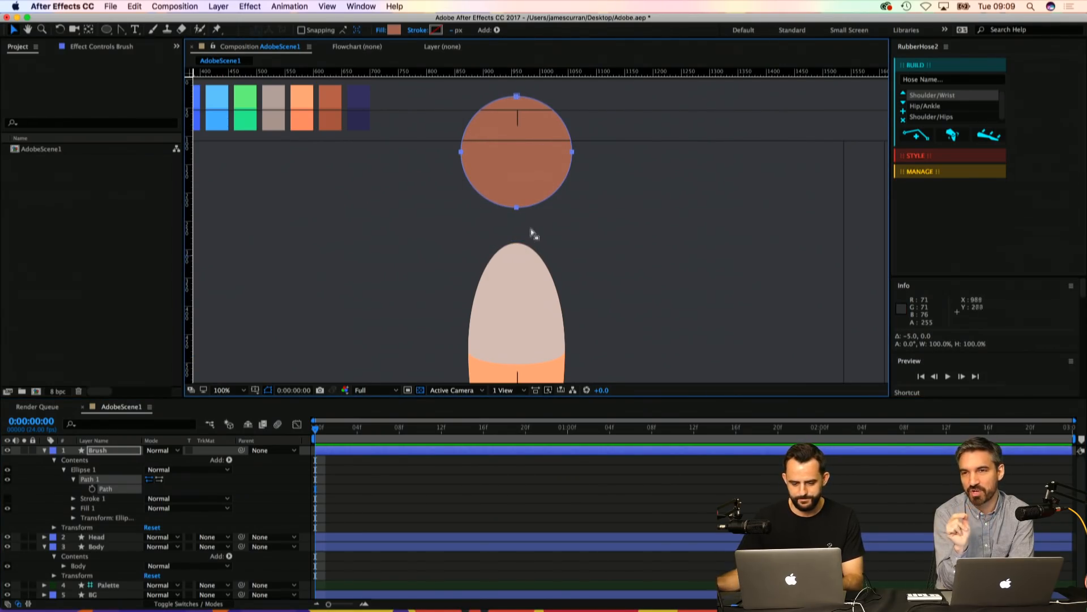
Step: Lower the Brush circle back over the top of the head, deselect it and save the project
drag(518, 207, 505, 269)
click(417, 486)
key(z)
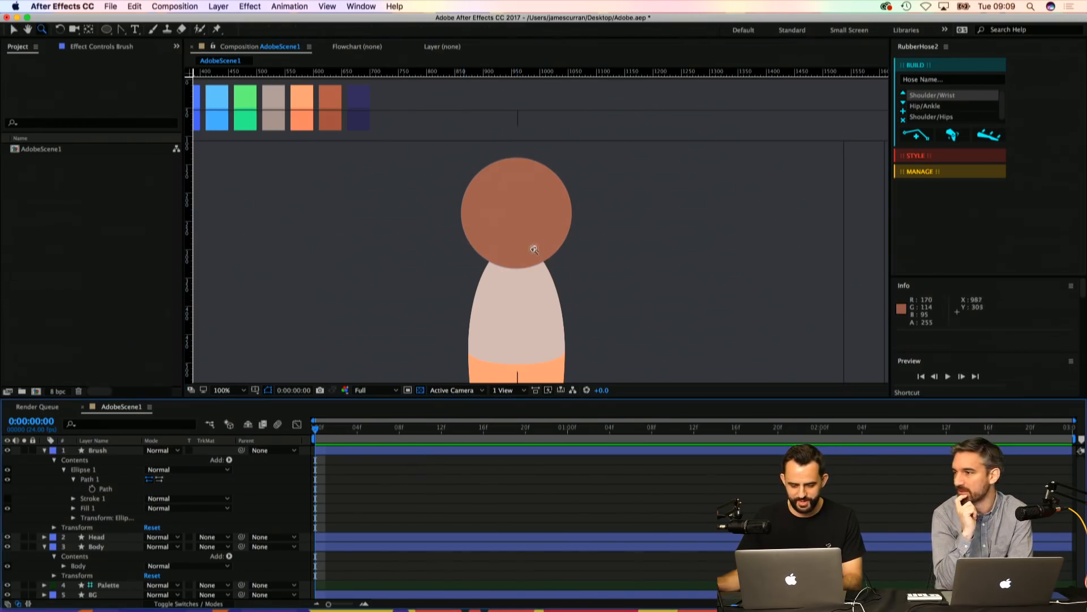
alt+click(532, 246)
alt+click(537, 250)
key(super+s)
Step: Raise only the top vertex of the Brush path, stretching the circle into an egg shape
mouse_move(542, 177)
mouse_down()
mouse_move(522, 193)
mouse_move(509, 233)
mouse_move(499, 185)
mouse_up()
click(532, 237)
click(113, 490)
key(v)
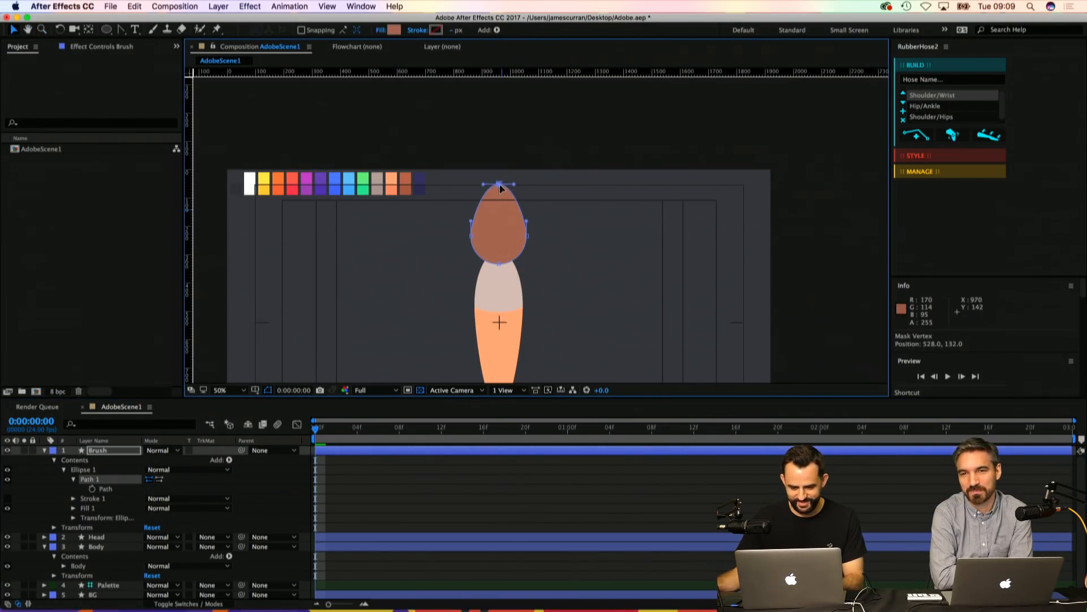
Step: Angle both Bezier handles of the Brush path's top vertex downward with the Pen tool to form a pointed bristle tip, and deselect it
key(z)
click(504, 194)
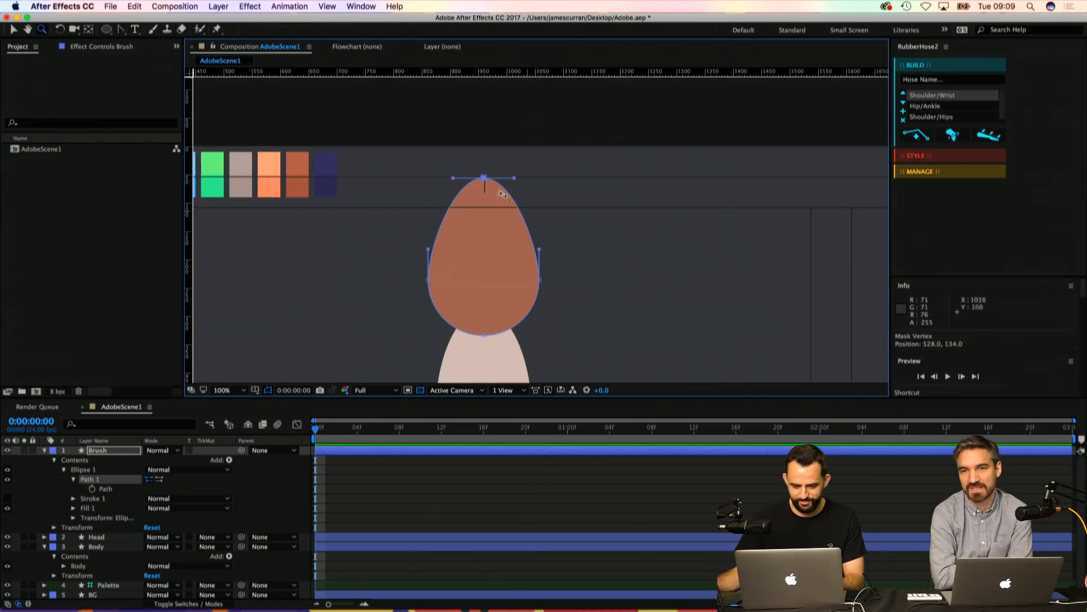
key(g)
drag(453, 177, 453, 198)
mouse_move(514, 178)
mouse_down()
mouse_move(512, 197)
mouse_move(519, 166)
mouse_up()
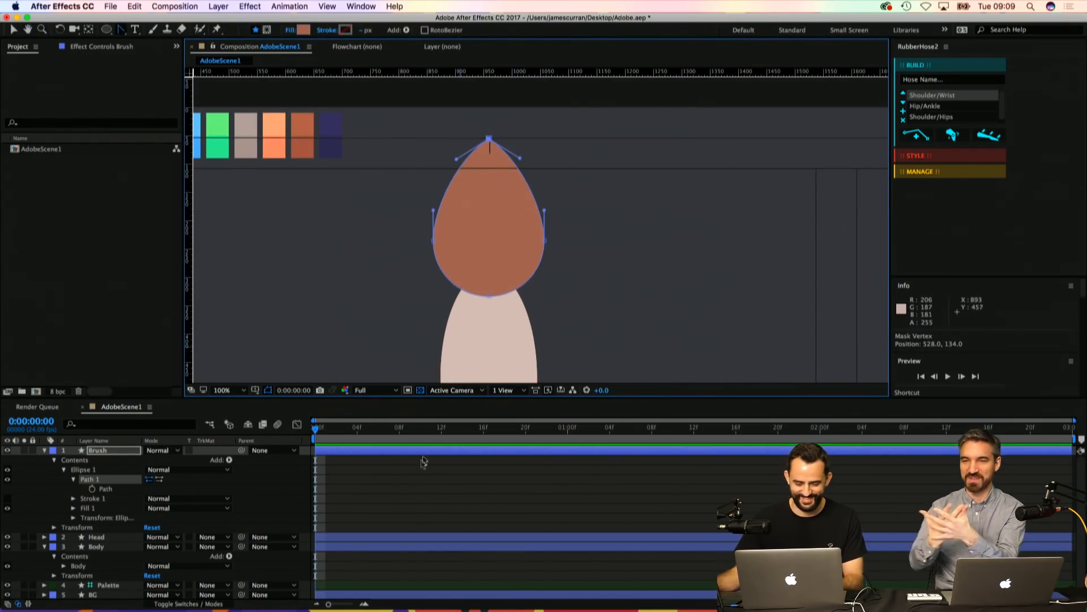
click(416, 482)
key(z)
alt+click(522, 266)
alt+click(522, 266)
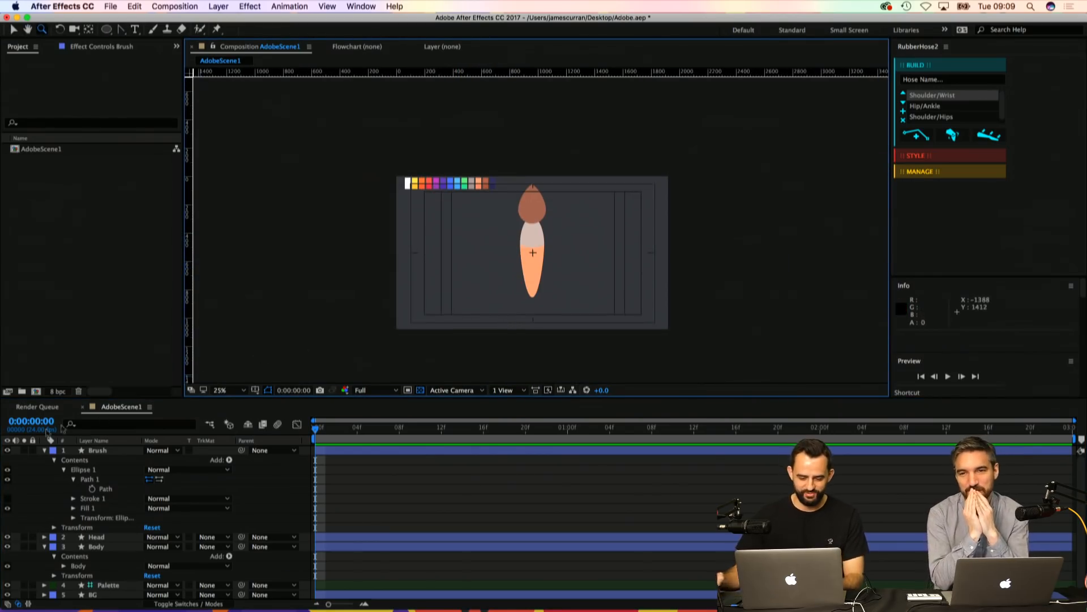
drag(498, 192, 459, 183)
click(517, 245)
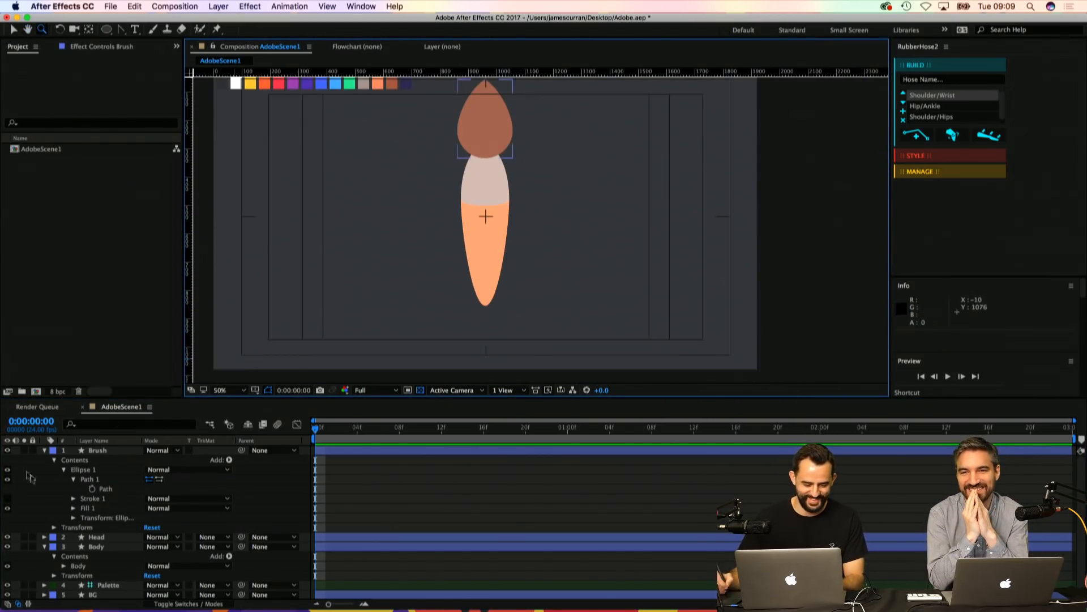
Step: Try deleting the whole Head layer, and undo the deletion
key(v)
drag(49, 551, 48, 549)
key(v)
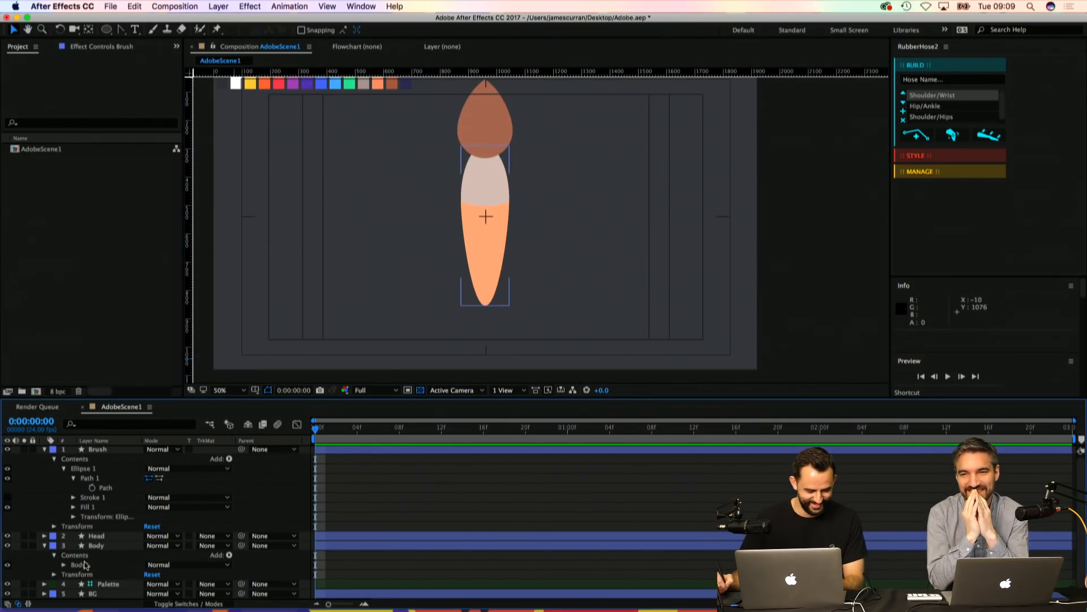
click(96, 536)
key(Delete)
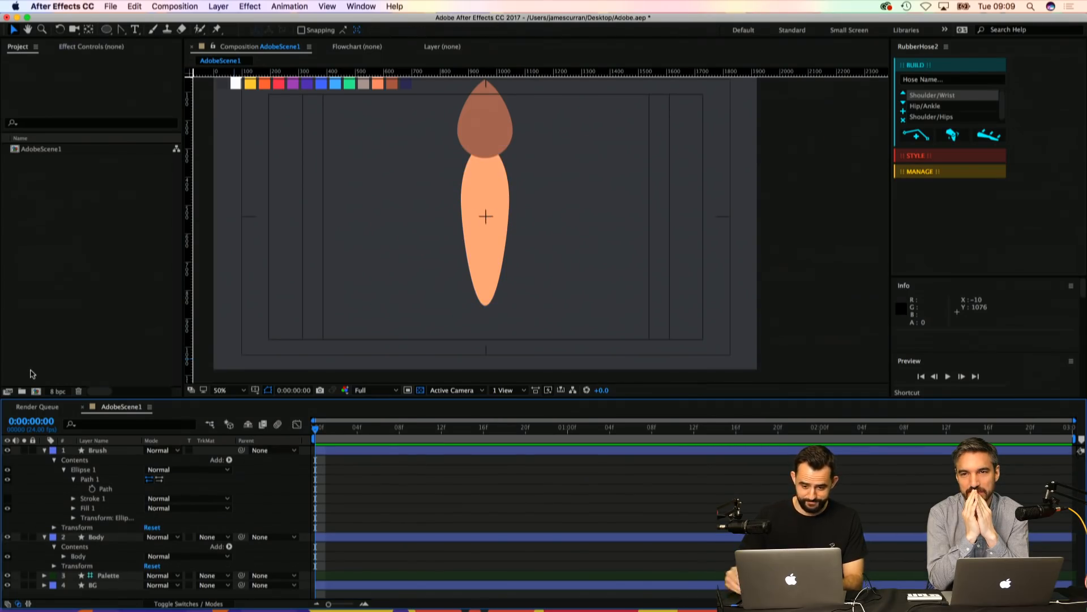
key(super+z)
Step: Delete the Body group from the Head layer's contents, undo that deletion and select the Body layer
key(v)
click(44, 535)
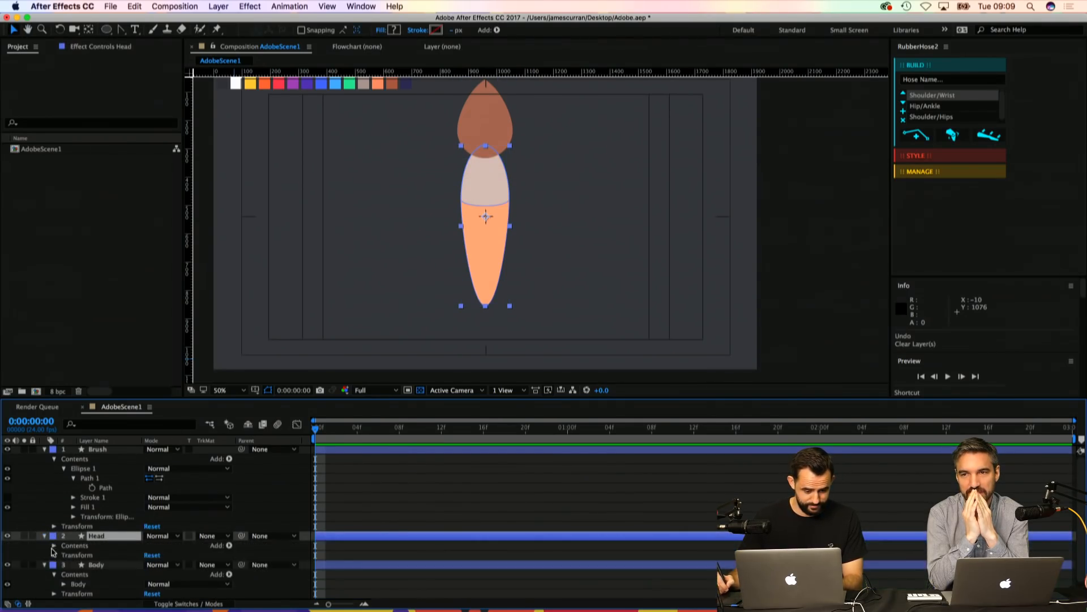
click(54, 545)
click(89, 565)
key(Delete)
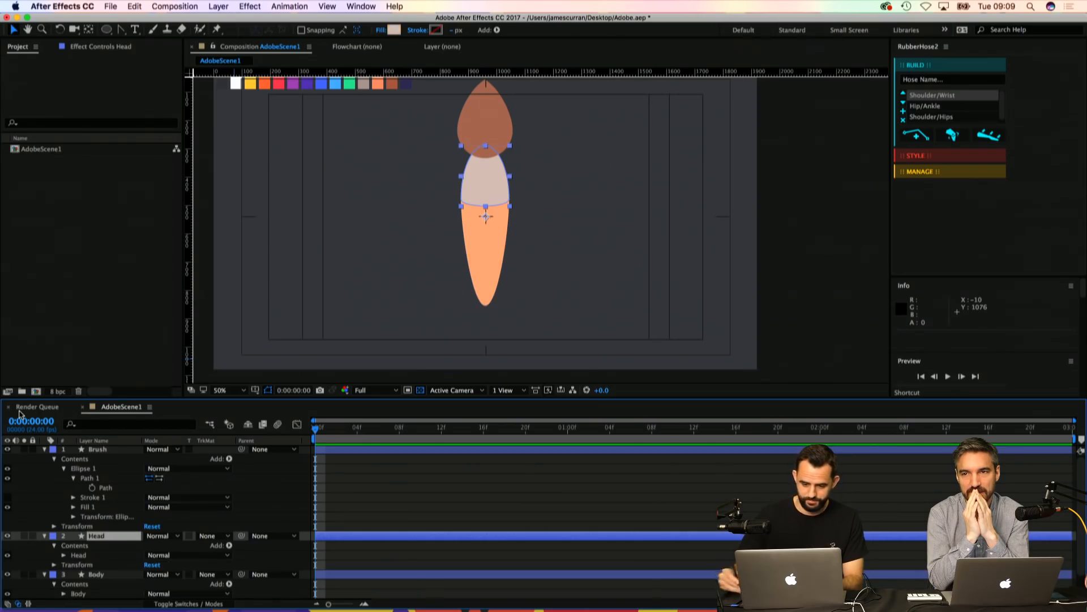
scroll(112, 485, down, 3)
key(super+z)
click(109, 556)
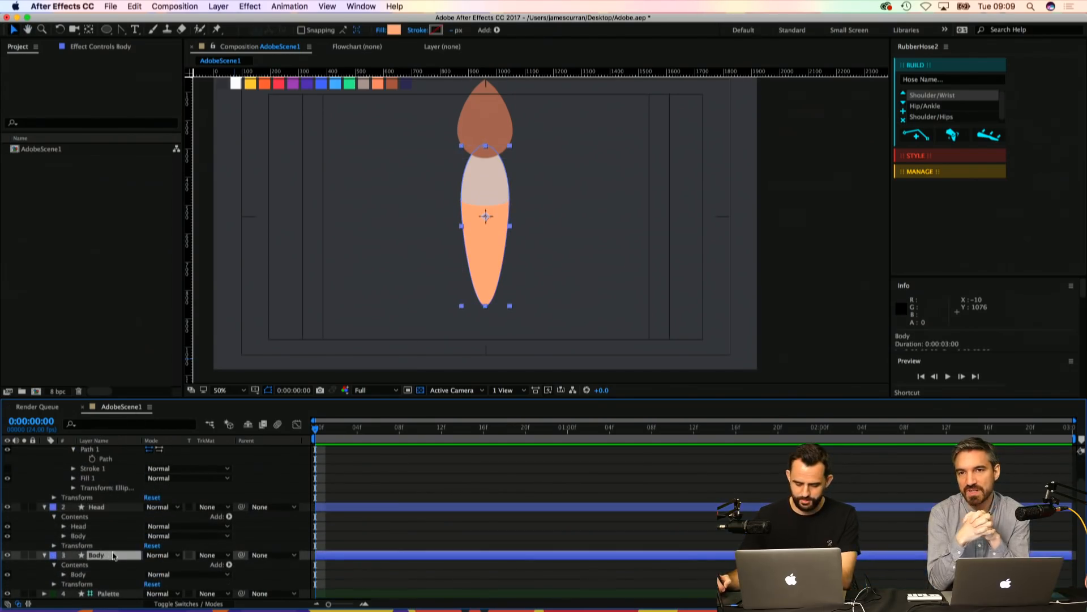
Step: Delete the separate Body layer, keeping the Body group in the Head layer, and save the project
key(Delete)
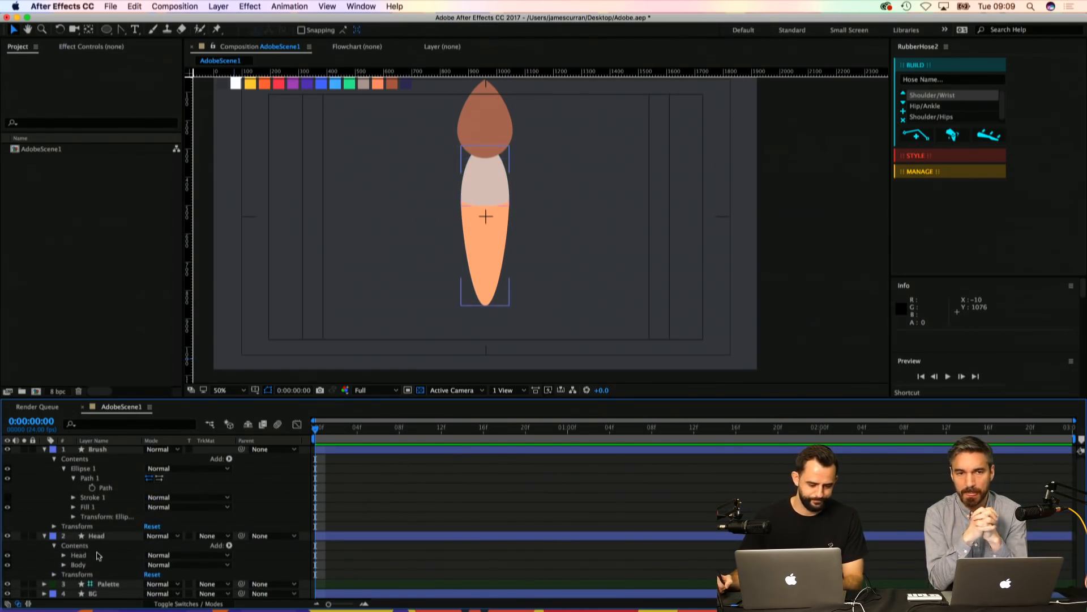
click(97, 554)
key(h)
drag(446, 191, 449, 220)
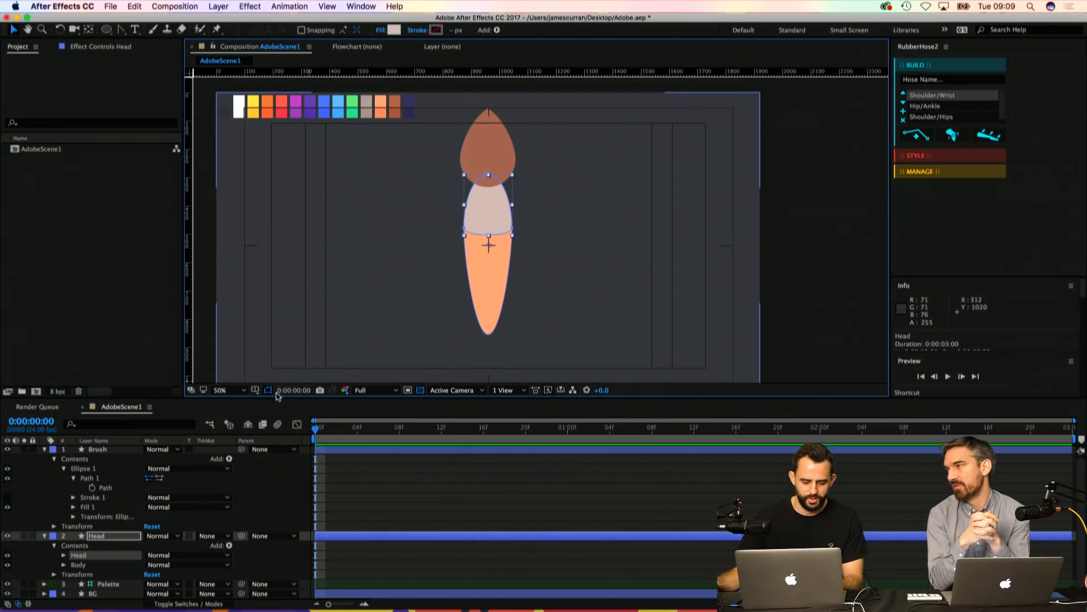
key(super+s)
Step: Set the fill colour of the Head group in the Head layer to D5C3BE and save the project
click(394, 30)
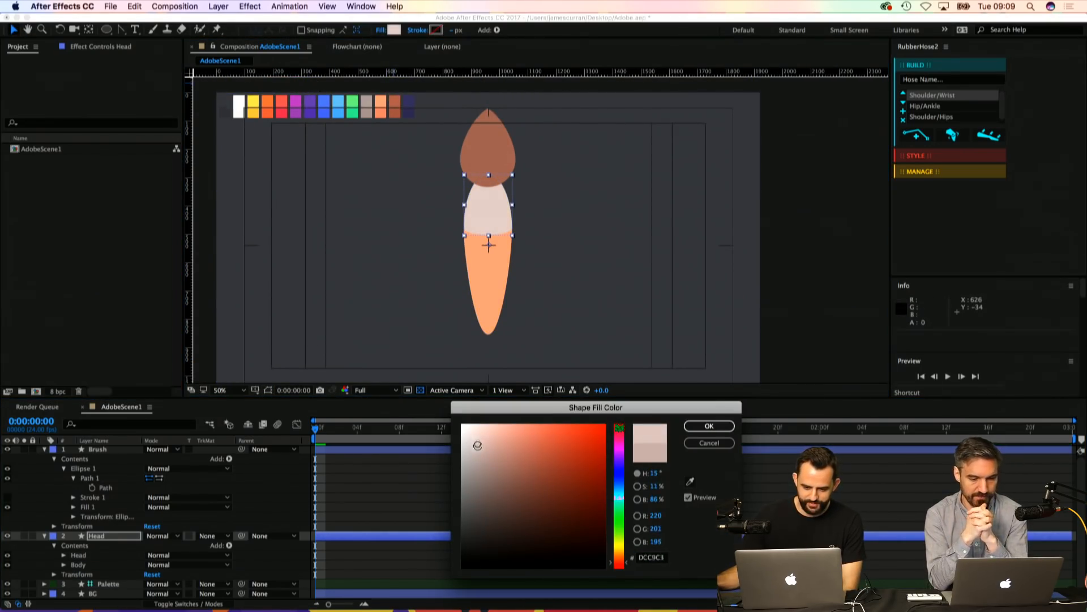
drag(478, 445, 479, 446)
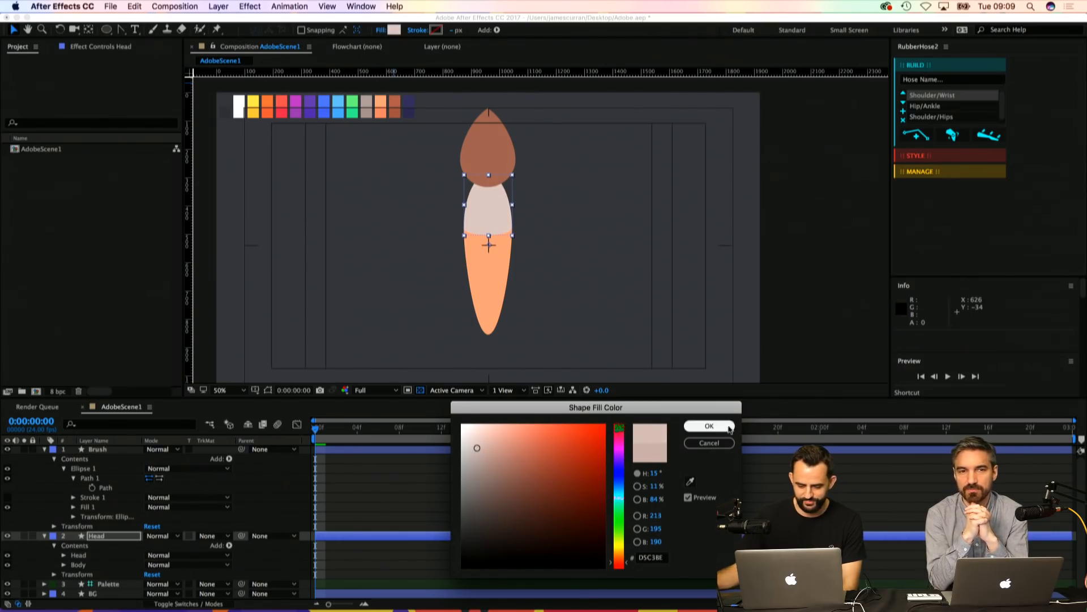
click(709, 426)
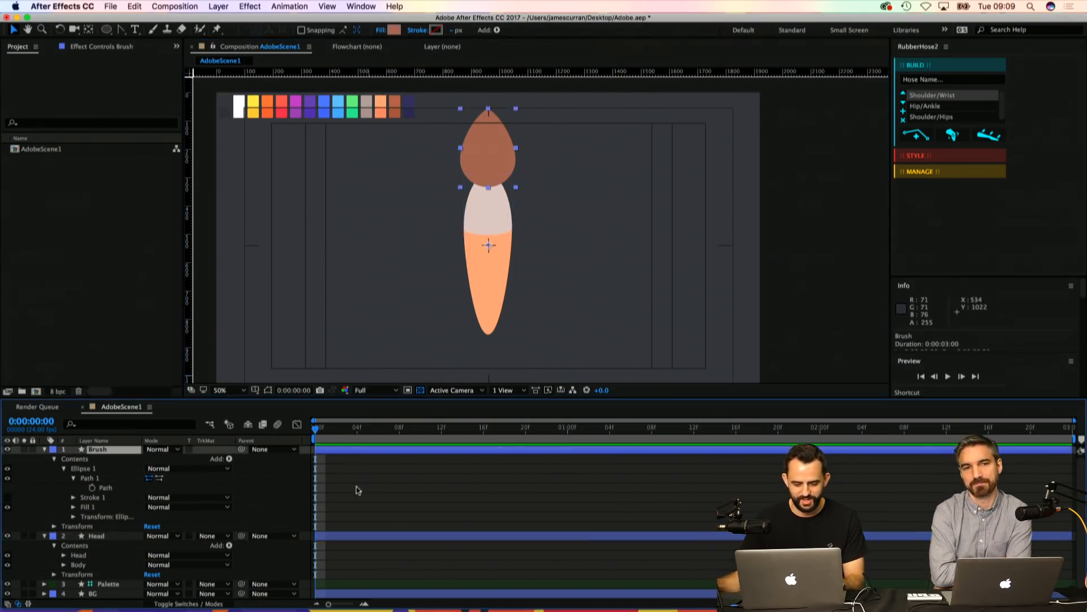
click(358, 490)
key(super+s)
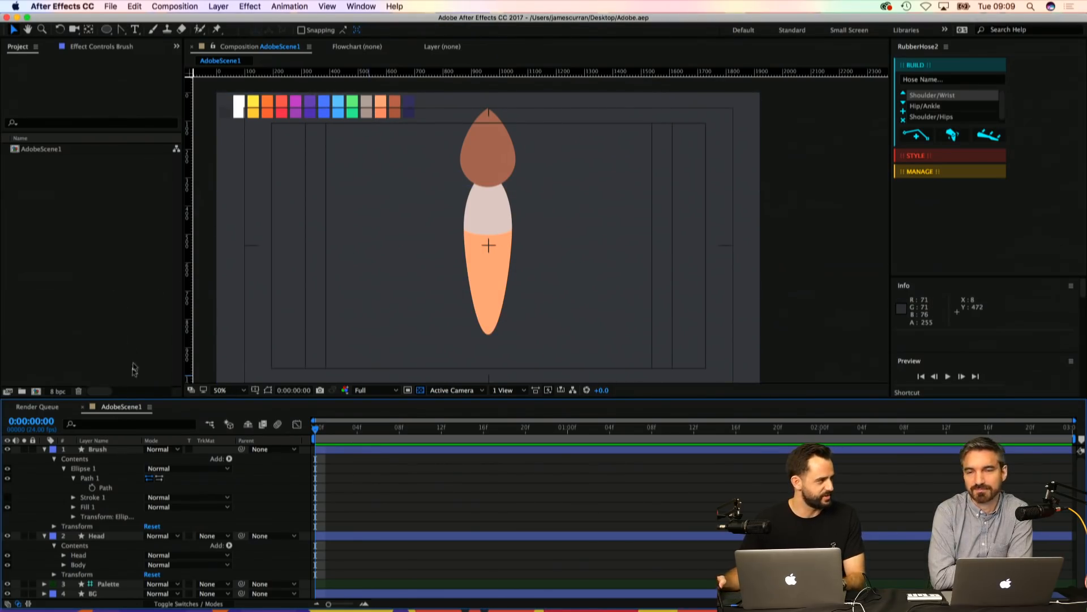
Step: Duplicate the Head group inside the Head layer and fill the copy with the palette's grey-brown swatch
click(121, 537)
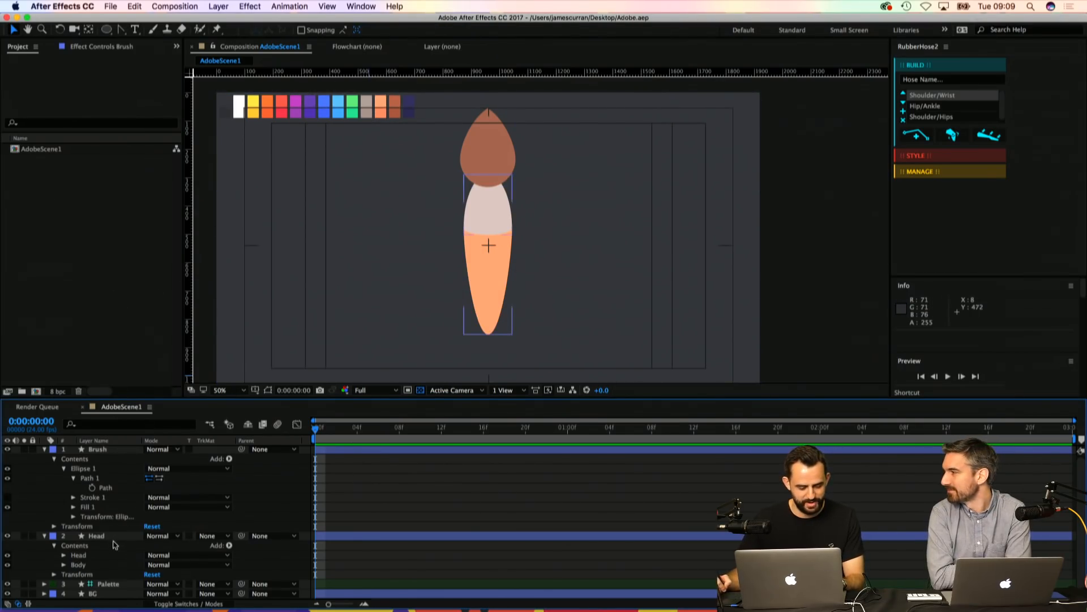
click(79, 555)
key(super+d)
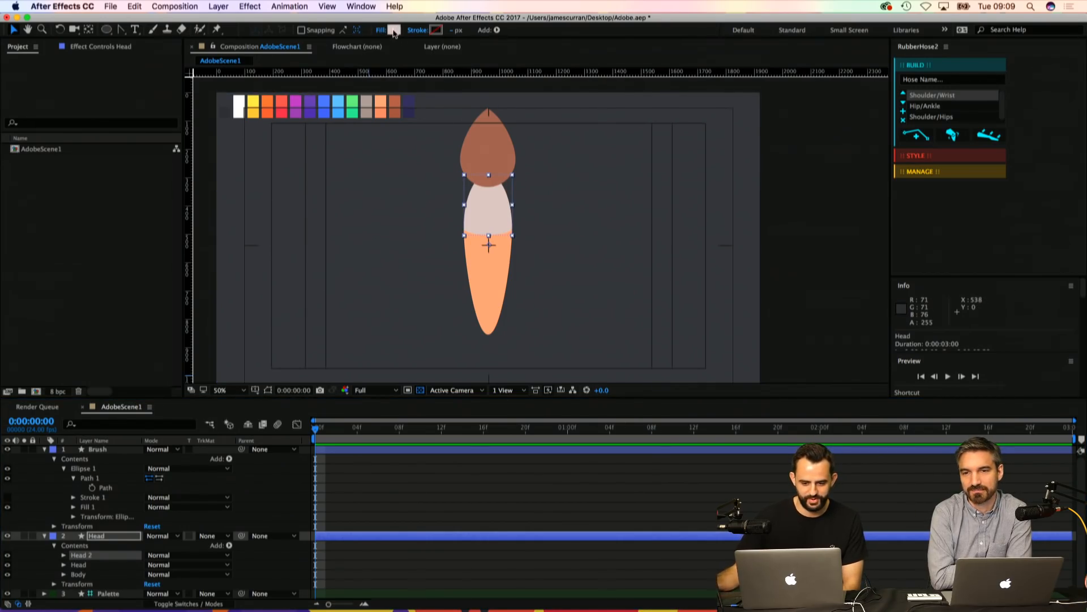
click(393, 31)
click(691, 483)
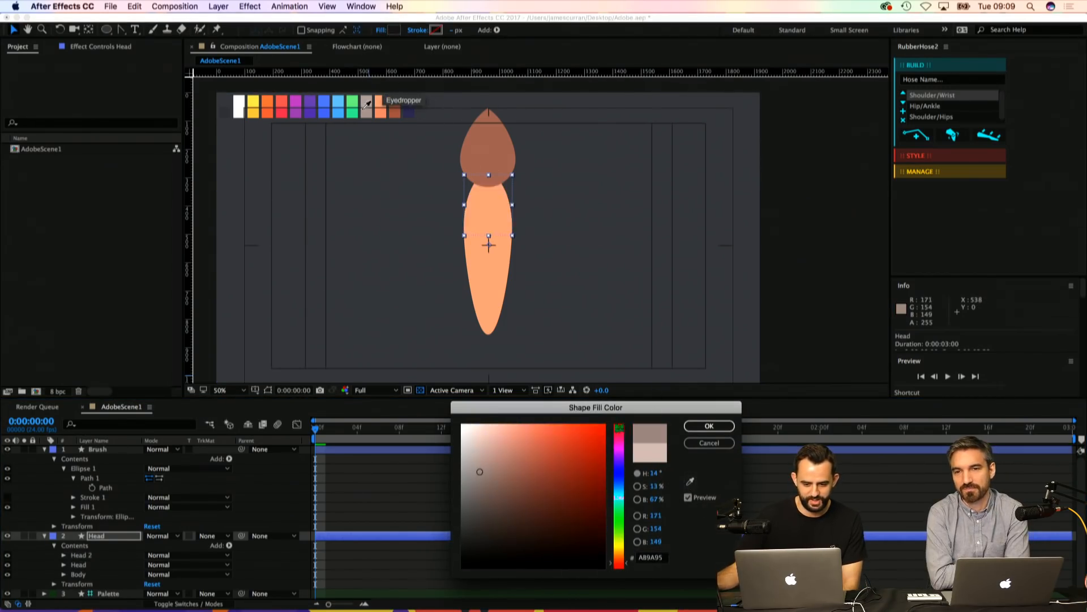
click(368, 105)
click(708, 426)
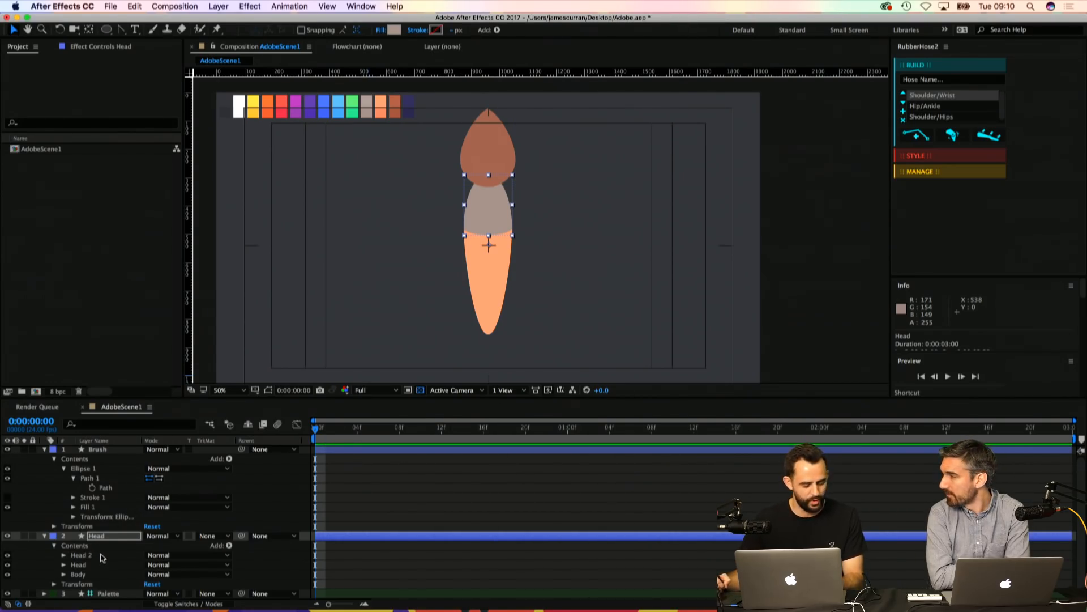
Step: Delete the duplicated Head 2 group from the Head layer and save the project
click(74, 564)
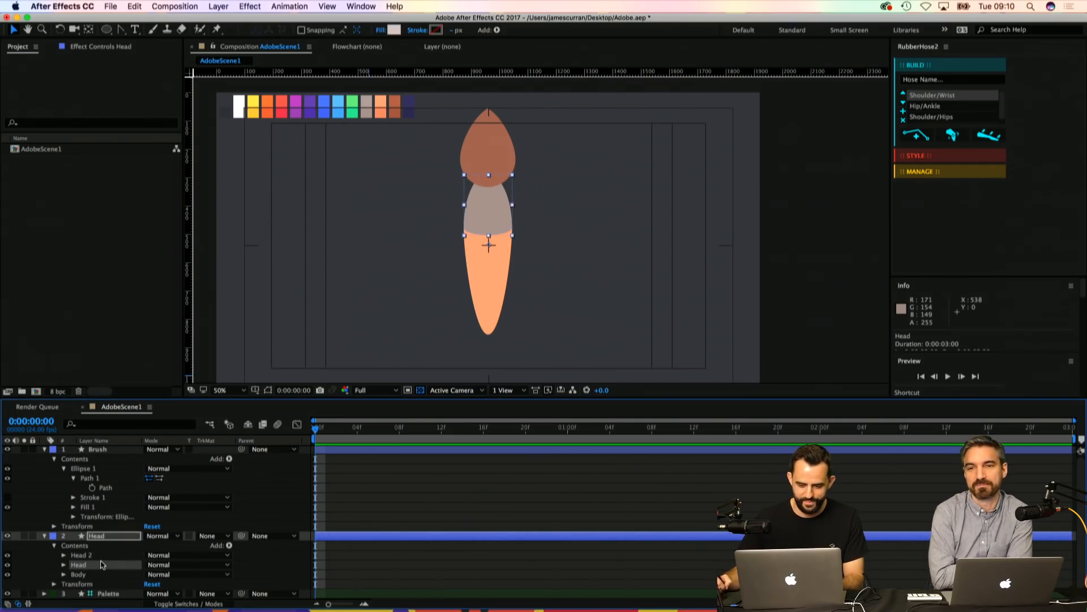
drag(72, 568, 76, 557)
click(79, 547)
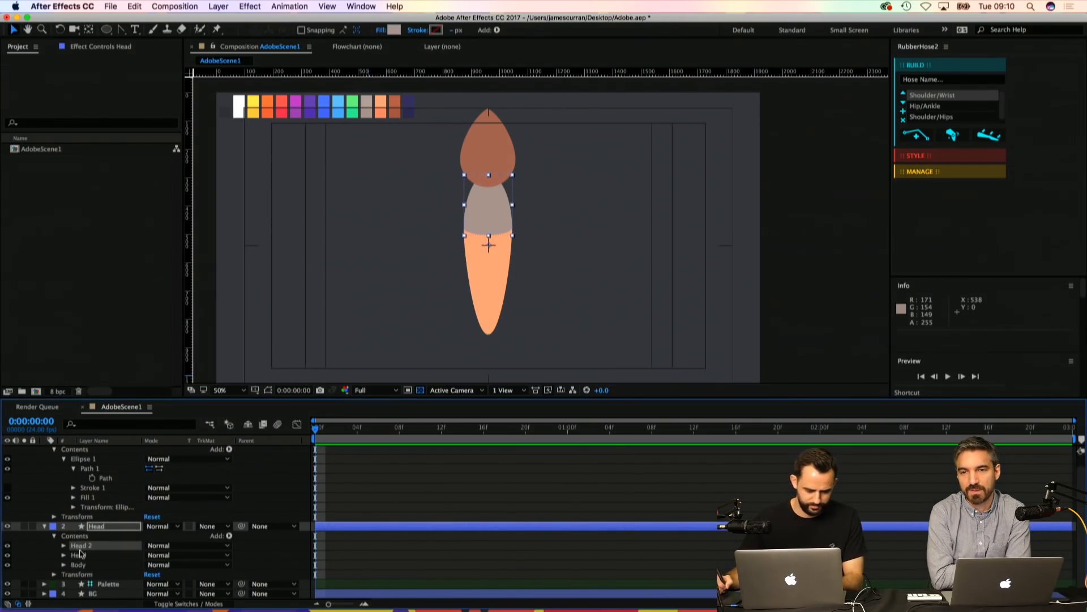
key(Delete)
click(63, 556)
click(91, 564)
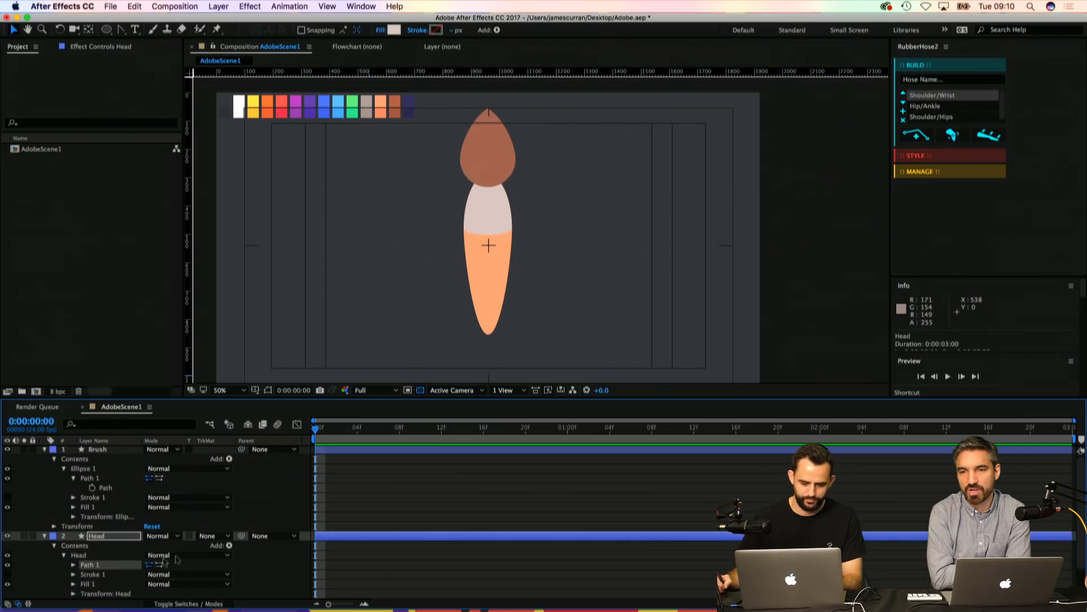
click(438, 558)
key(super+s)
Step: Create a composition-sized ellipse on a new shape layer and name the layer Eyes
double_click(106, 29)
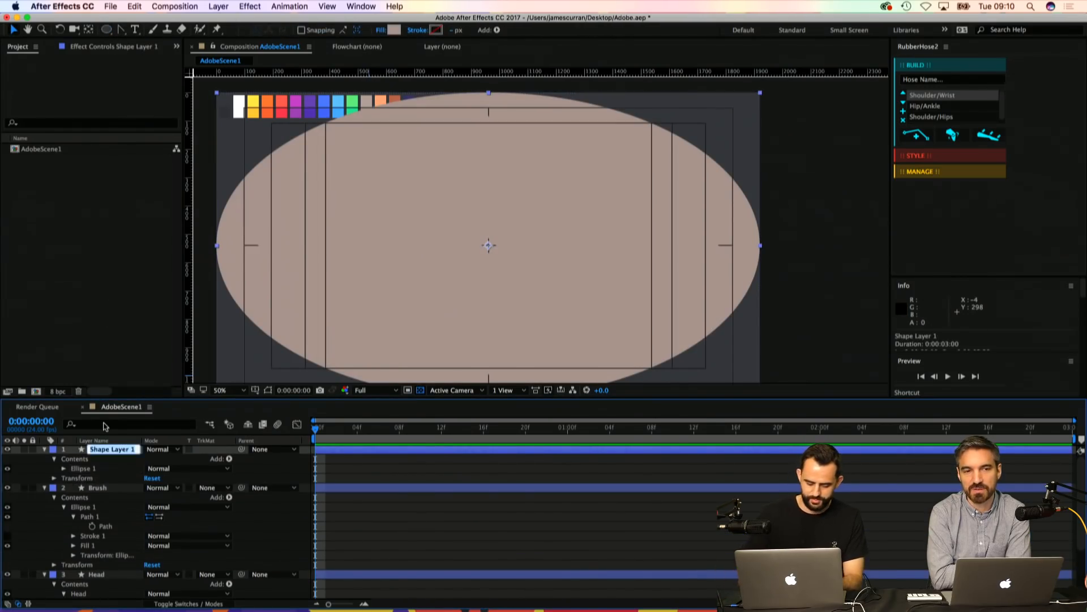
key(BackSpace)
text(Eyes)
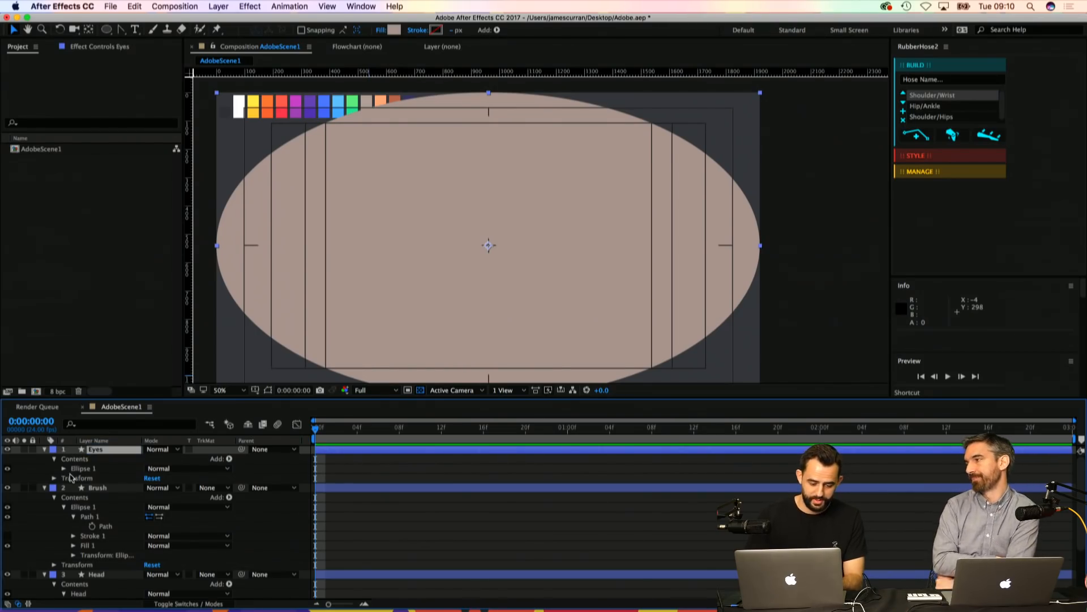
key(Return)
Step: Shrink the Eyes layer's ellipse path to 20 × 20 and enlarge it proportionally to 25 × 25
click(64, 469)
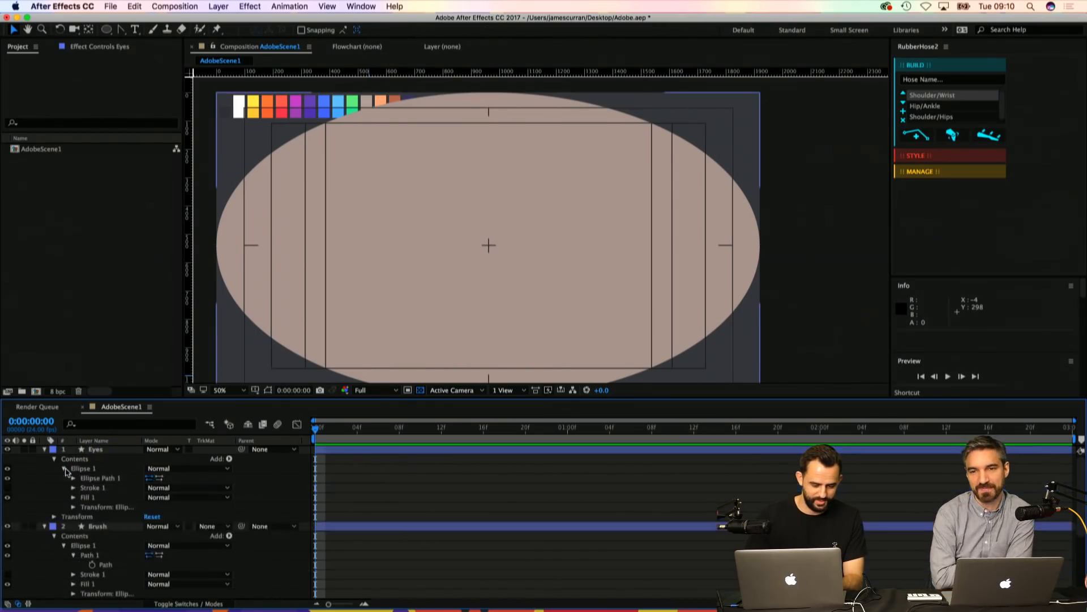
click(73, 479)
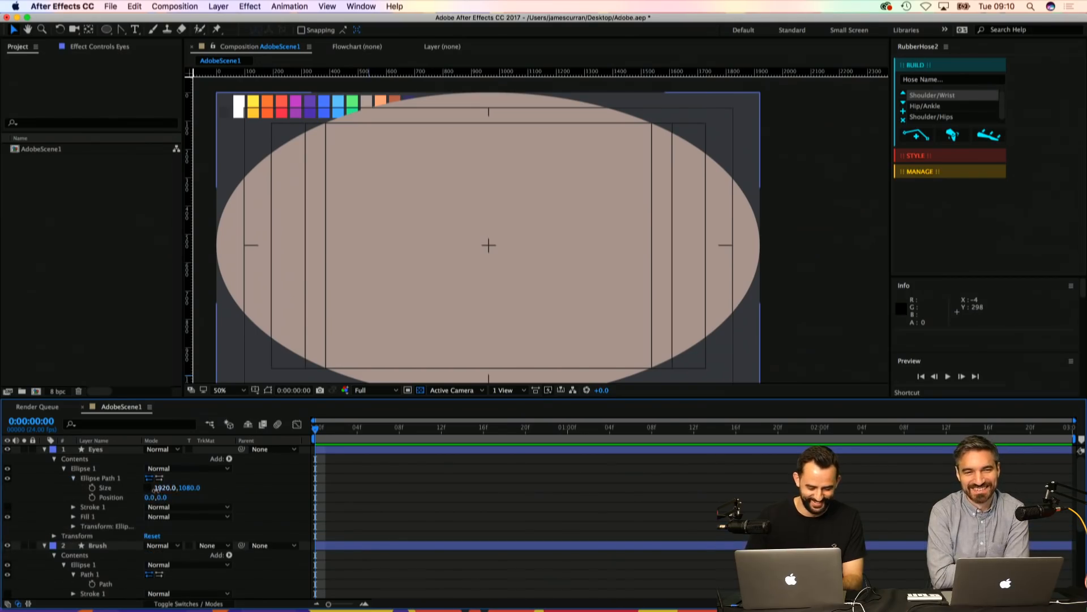
click(164, 487)
text(20)
key(Return)
click(187, 490)
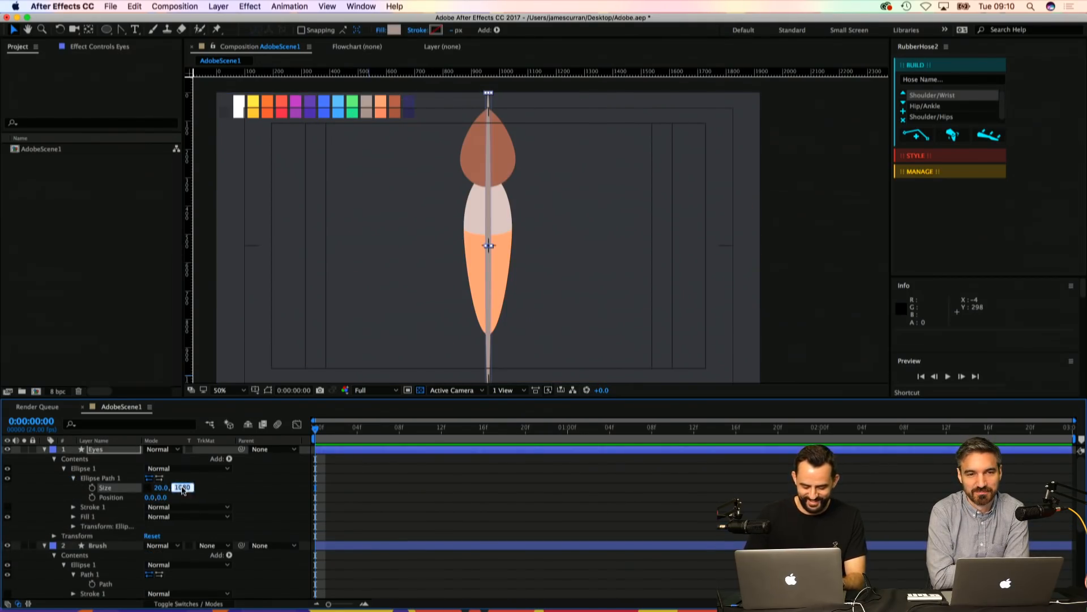
text(20)
key(Return)
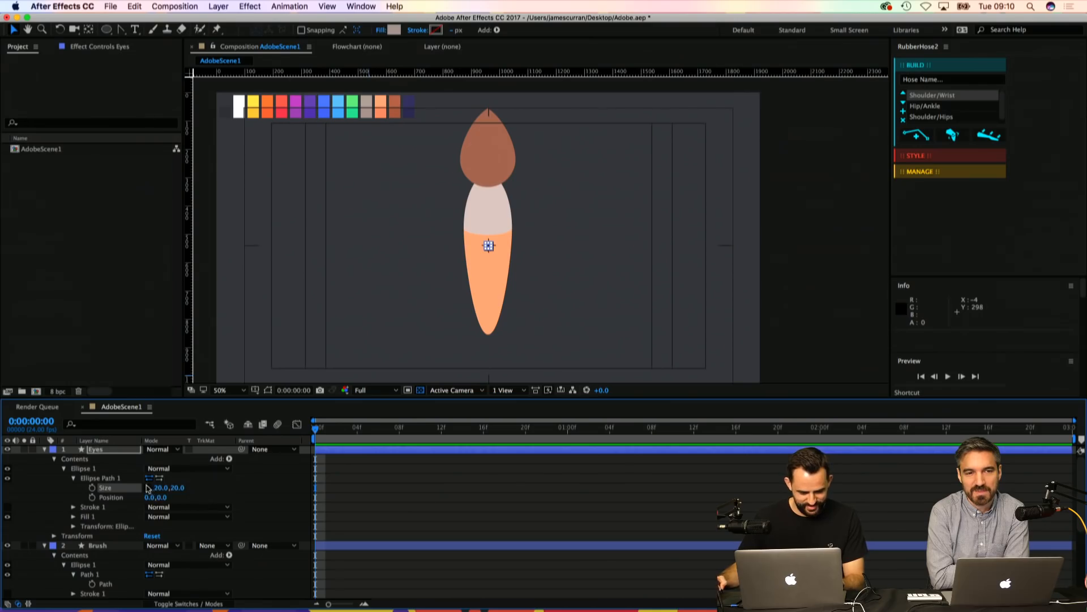
click(175, 490)
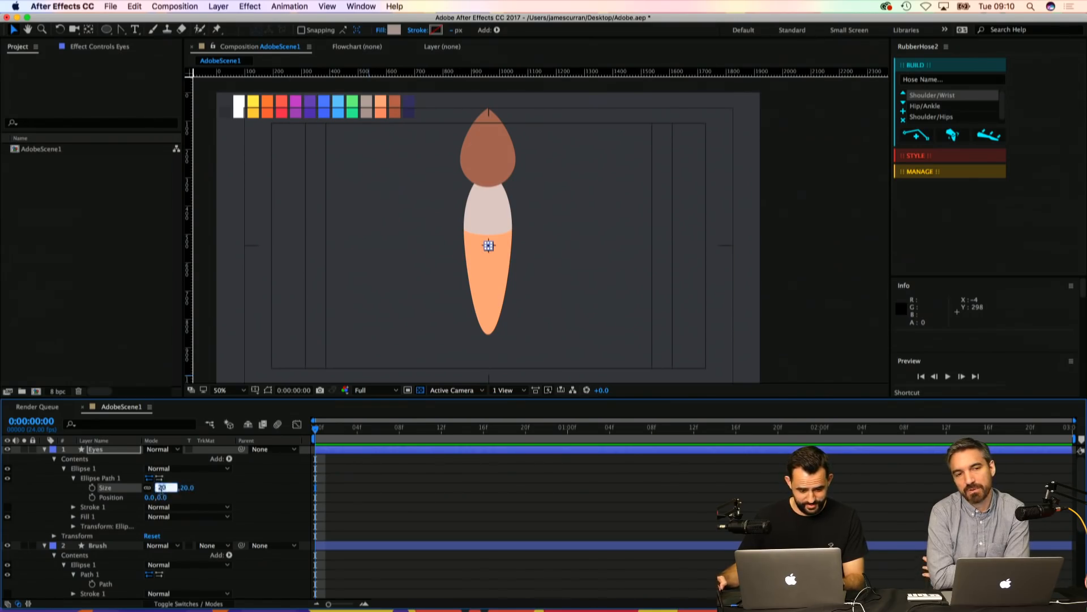
text(25)
key(Return)
Step: Fill the eye circle with the dark grey 47474C sampled beside the palette's white swatch, and deselect it
click(385, 34)
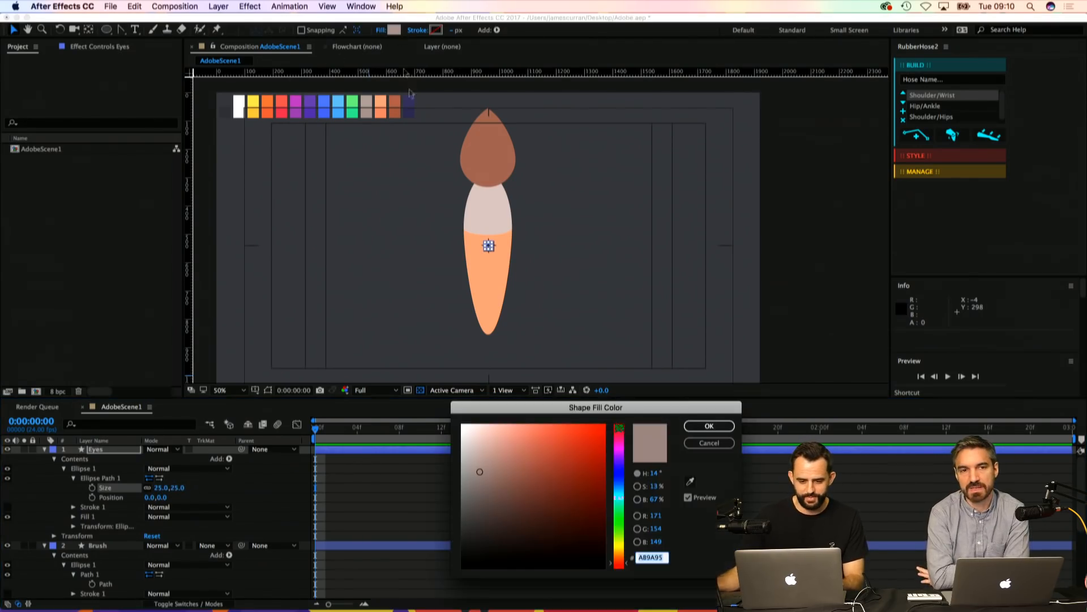
click(689, 480)
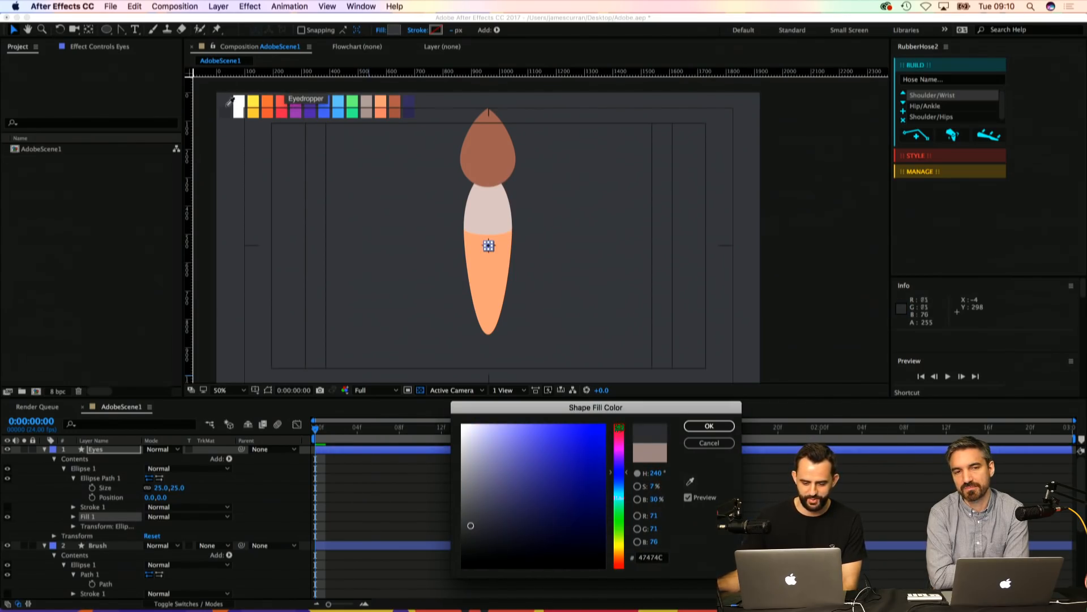
click(228, 108)
click(709, 425)
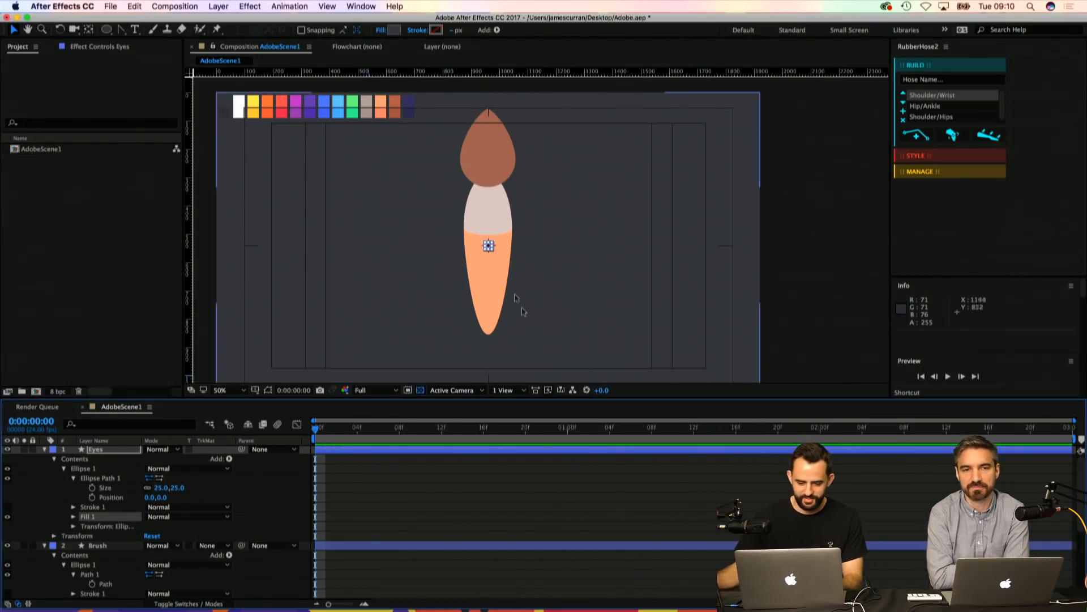
click(432, 503)
Step: Offset the eye's ellipse path horizontally, trying an X position of -20 and settling on -25
scroll(484, 251, up, 4)
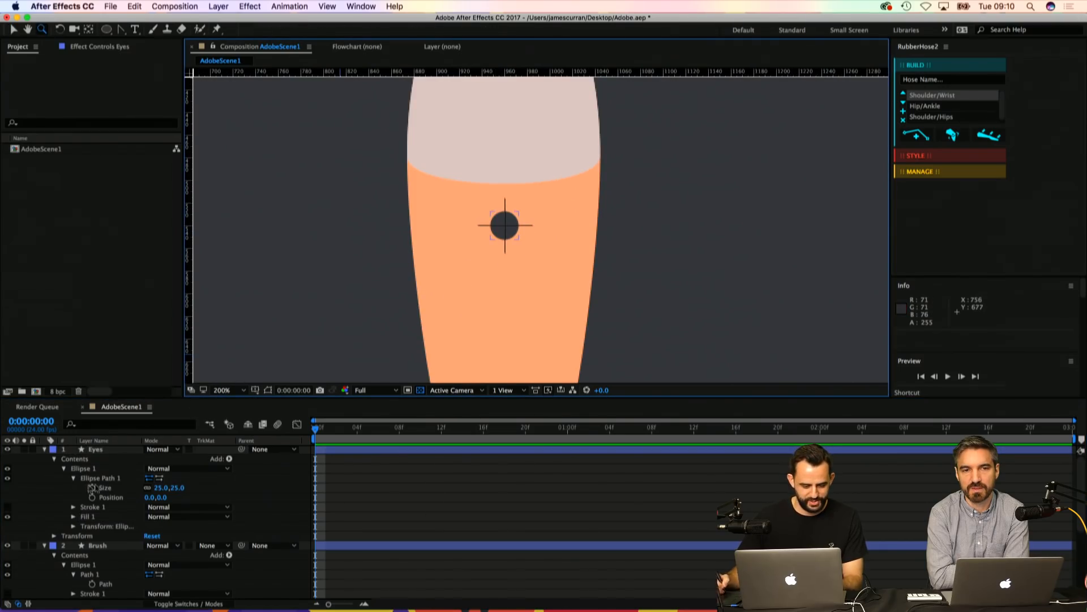
click(151, 496)
text(-20)
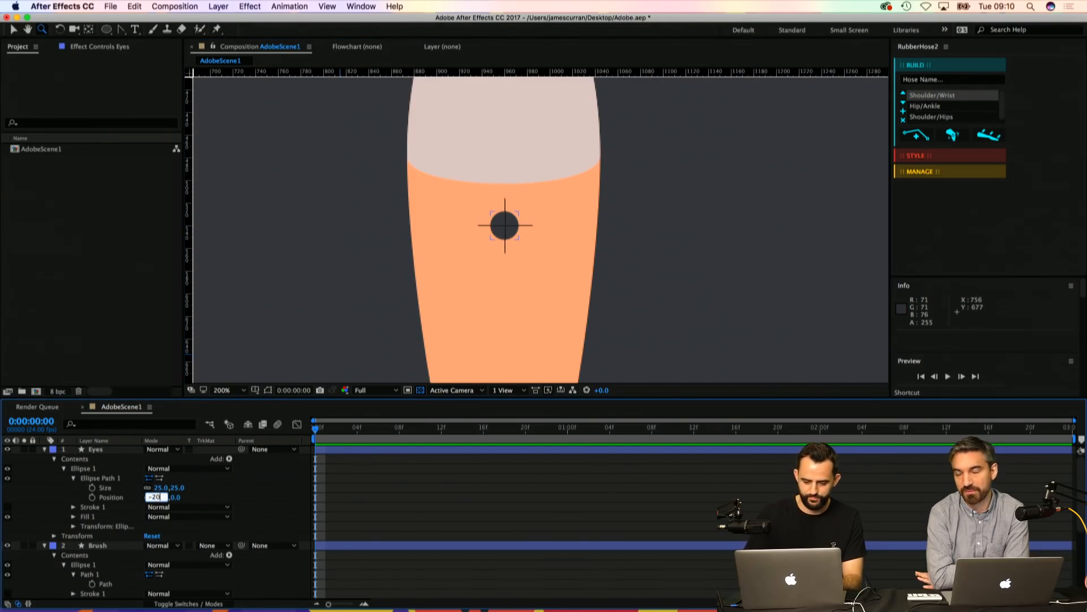
key(Return)
click(152, 497)
text(-25)
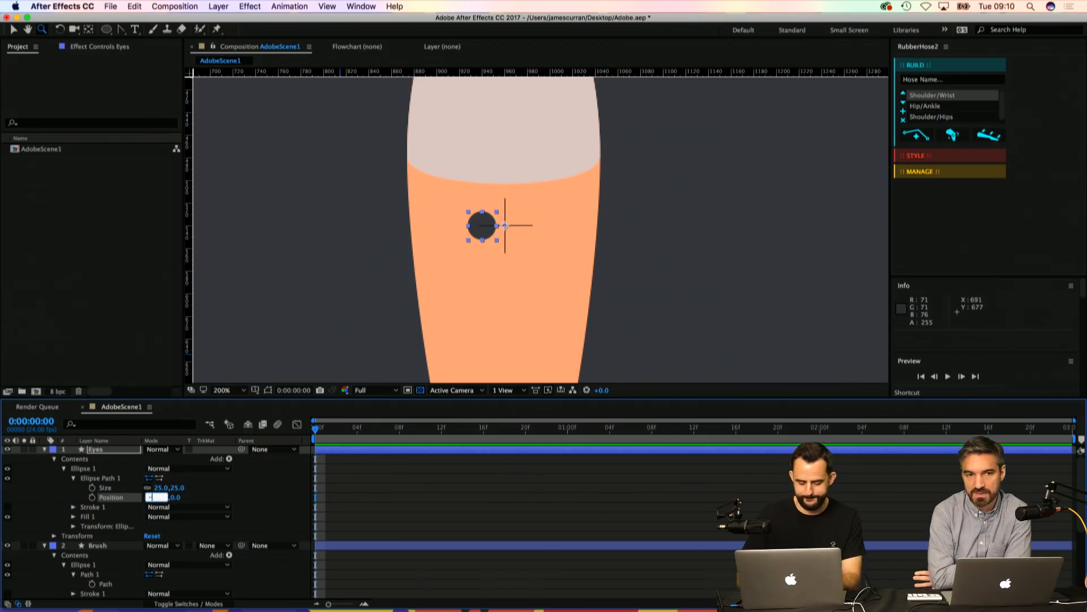
key(Return)
Step: Duplicate the eye ellipse within the Eyes layer and set the original's X position to 25 as the second eye
click(90, 468)
key(super+d)
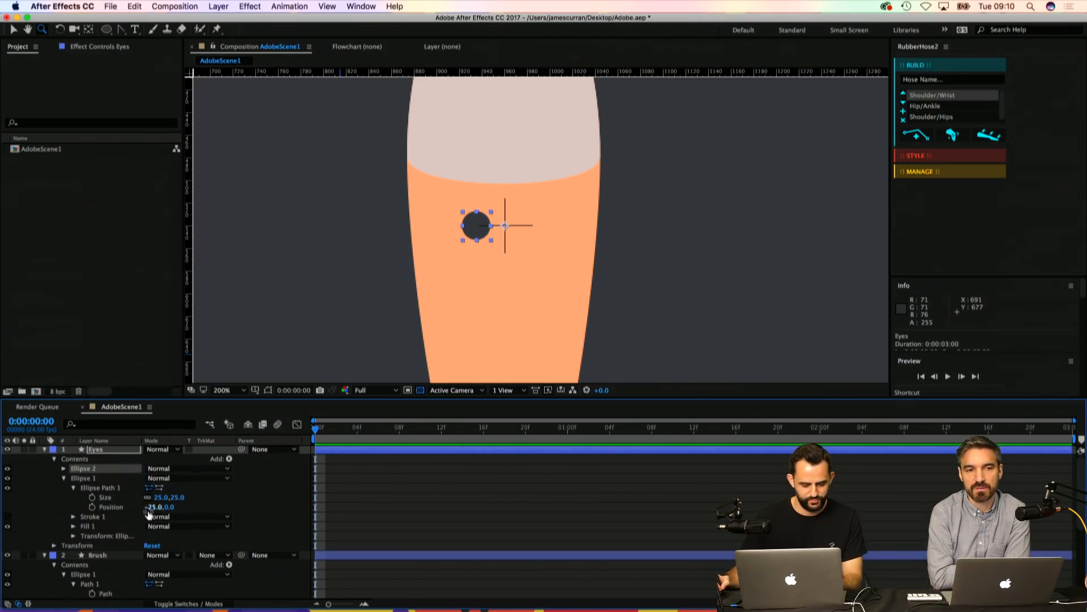
click(154, 506)
text(25)
key(Return)
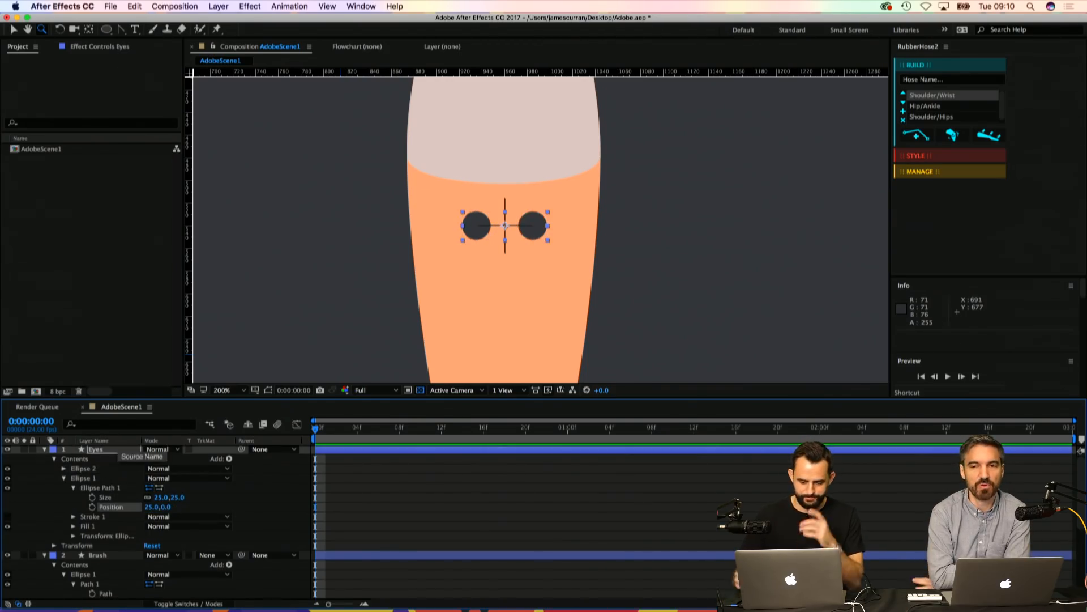
Step: Draw an open smile curve below the eyes with the Pen tool, with its stroke enabled and fill disabled
alt+click(544, 210)
alt+click(545, 237)
click(538, 241)
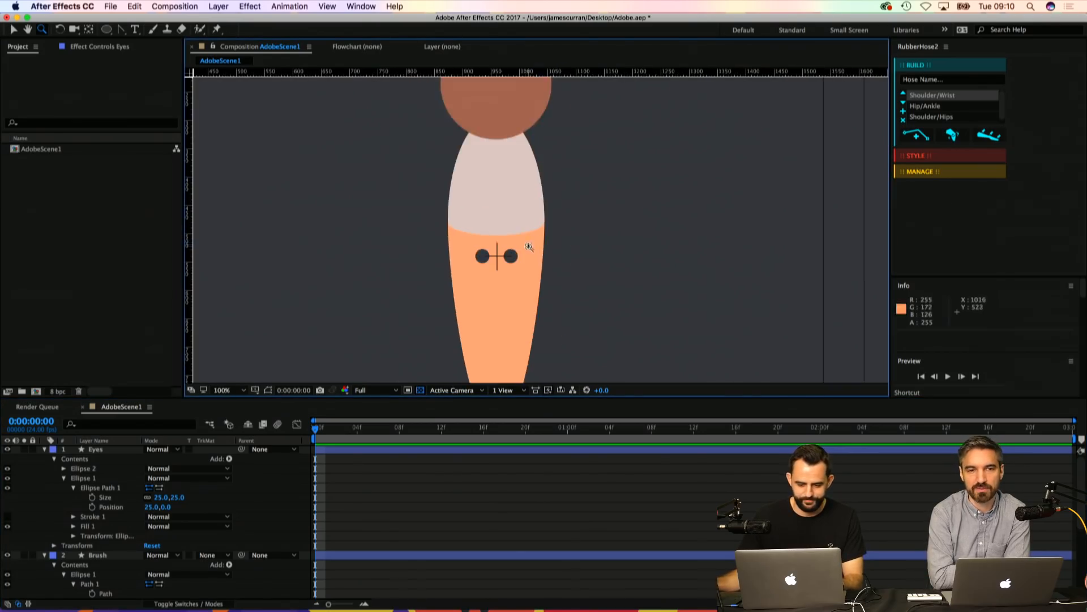
click(529, 245)
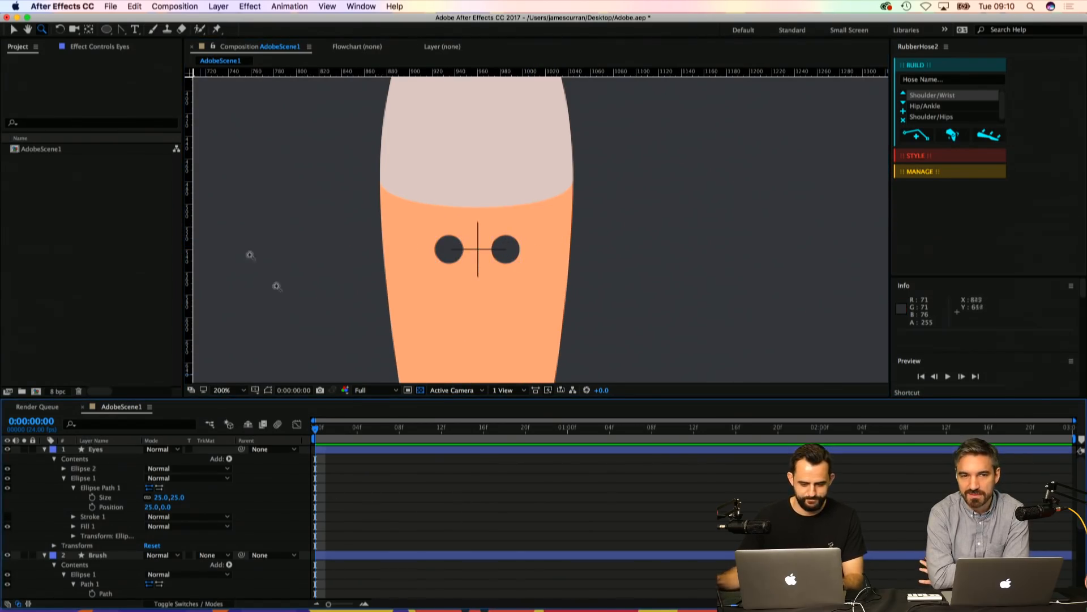
drag(121, 29, 145, 38)
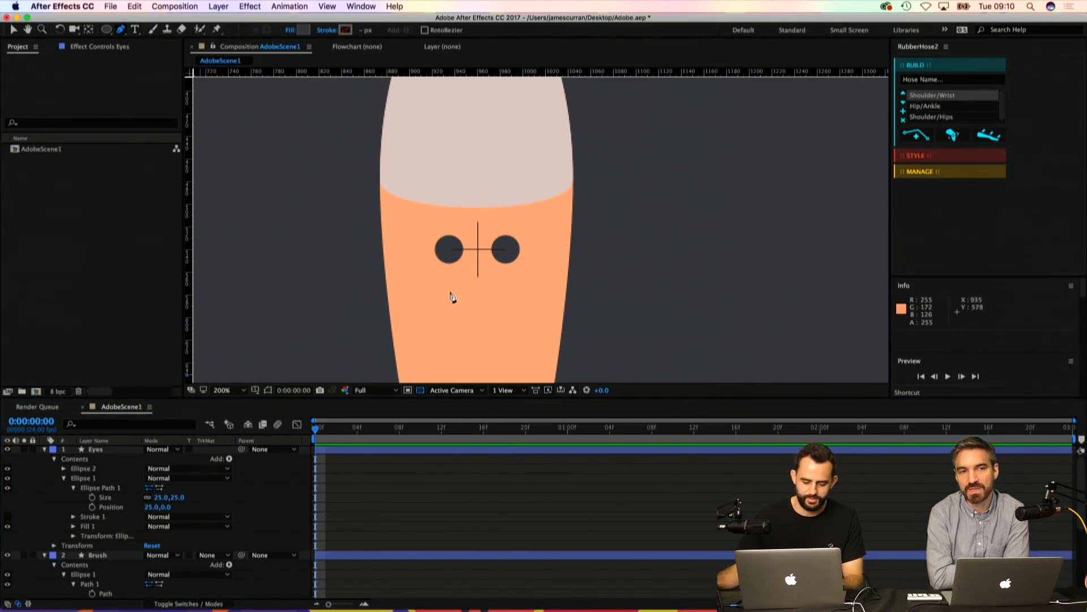
click(451, 297)
drag(508, 292, 519, 273)
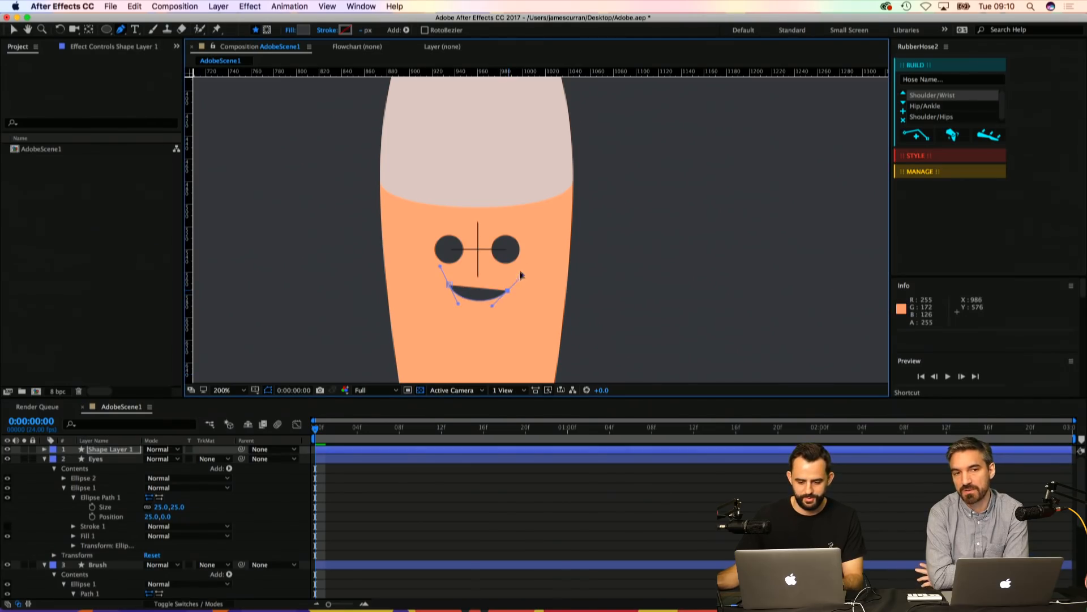
alt+click(343, 31)
alt+click(304, 31)
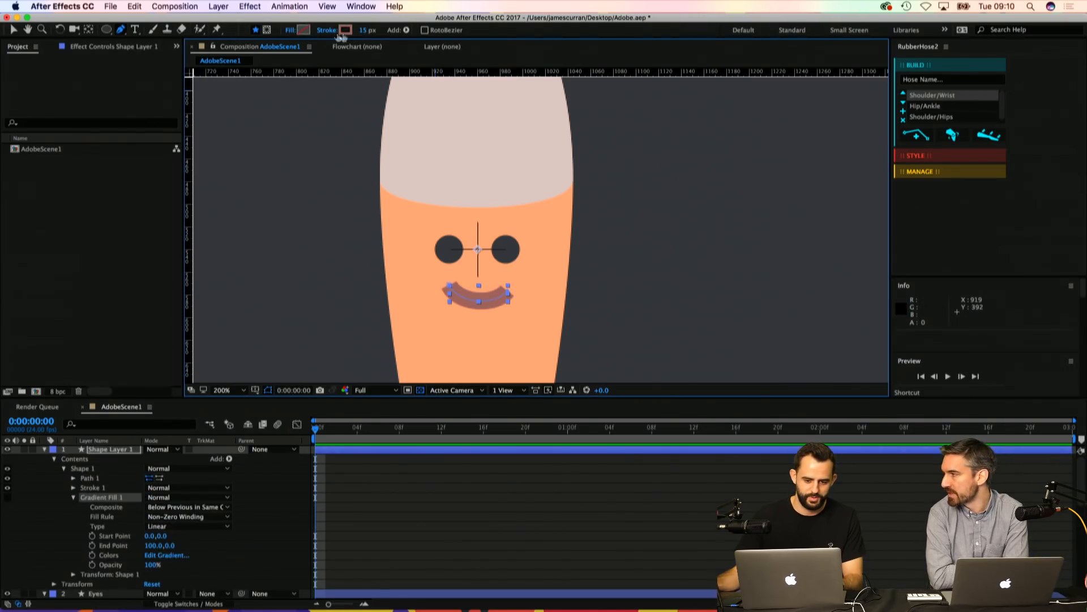
Step: Set the smile's stroke colour to white (FFFFFF) and its stroke width to 20 px
click(346, 30)
drag(481, 436, 462, 425)
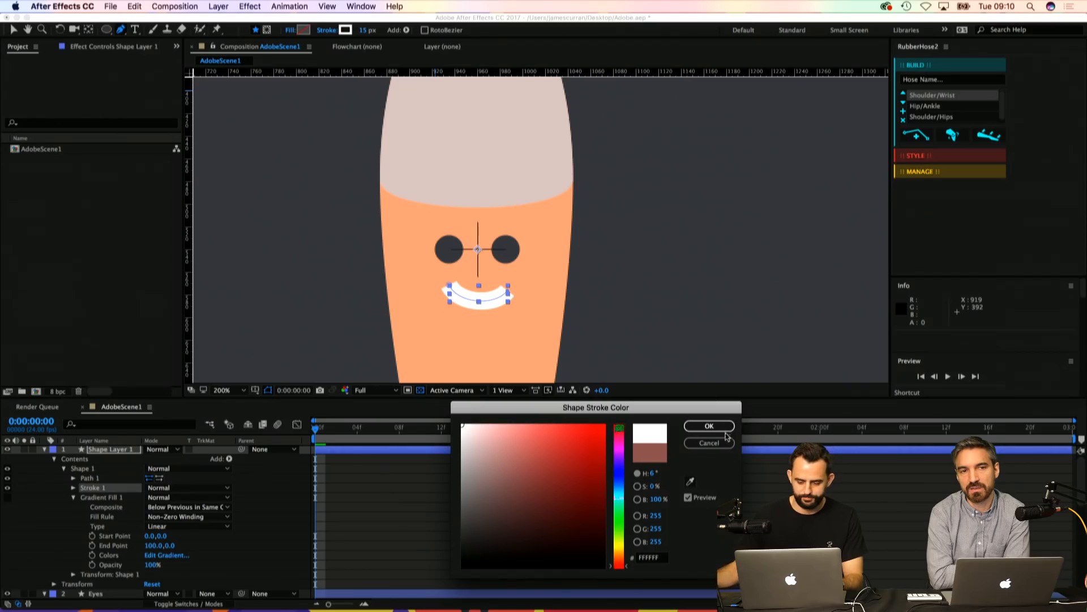
click(709, 425)
click(363, 30)
text(20)
key(Return)
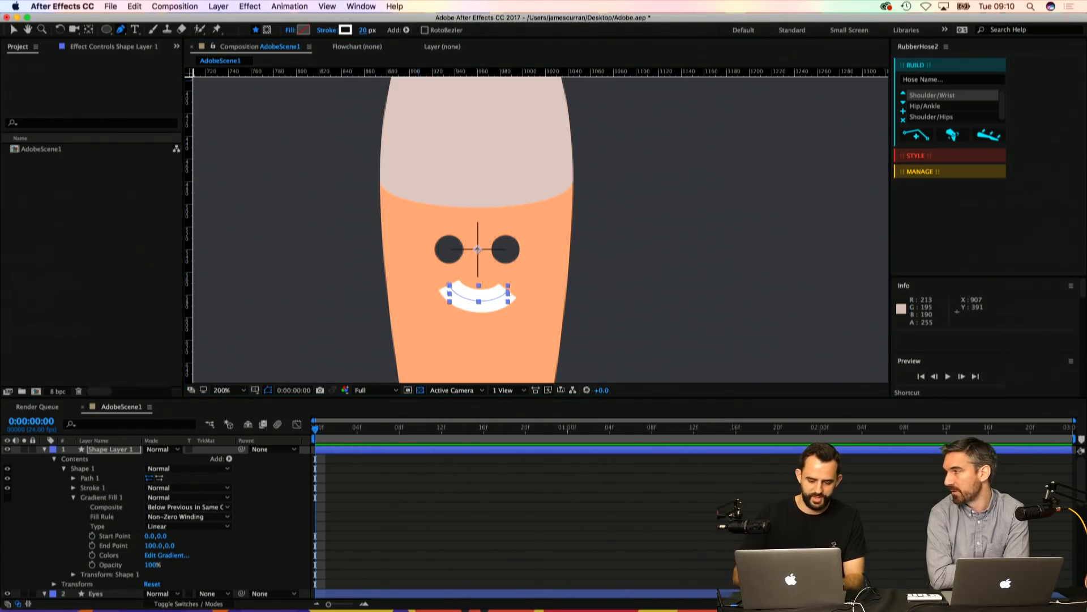
Step: Set the smile's stroke width to 25 px and its line cap to Round Cap
text(25)
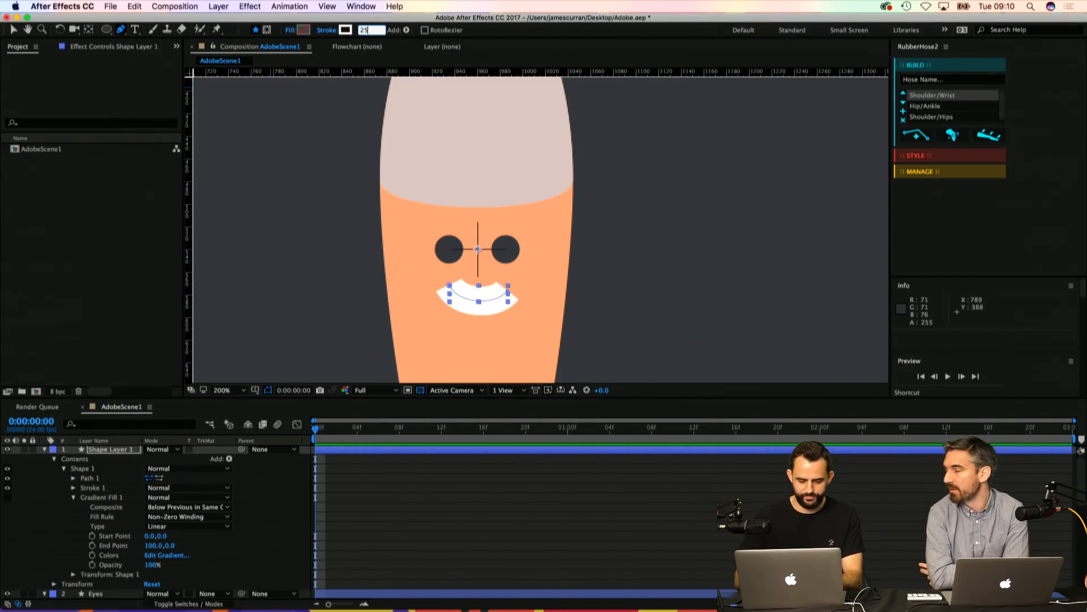
click(73, 488)
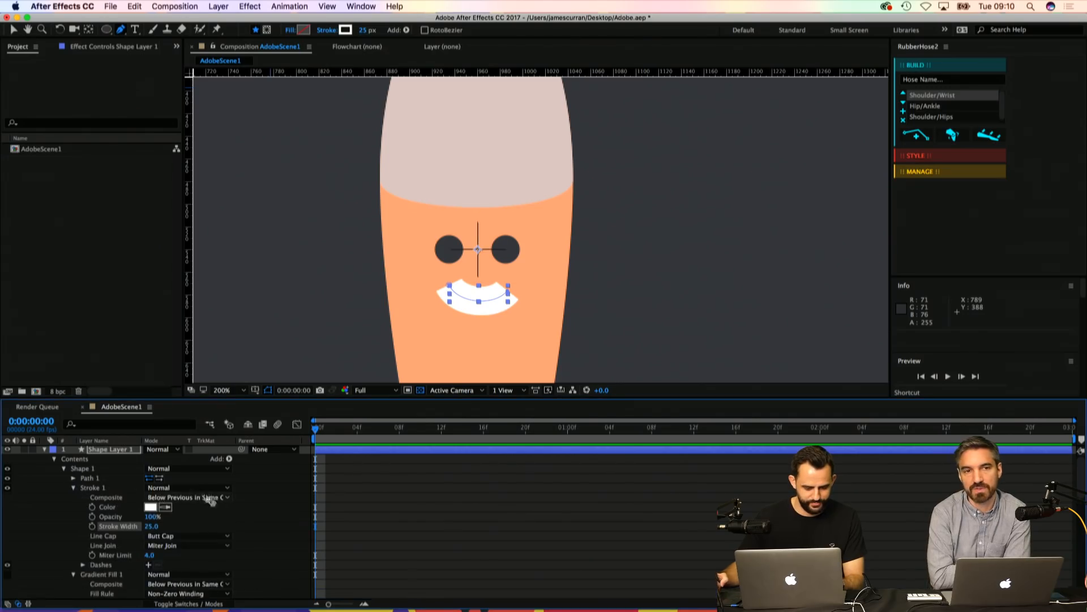
click(187, 535)
click(181, 556)
Step: Reshape the smile path by raising its right end point, moving the left end point outward and adjusting the left curve handle
key(v)
key(period)
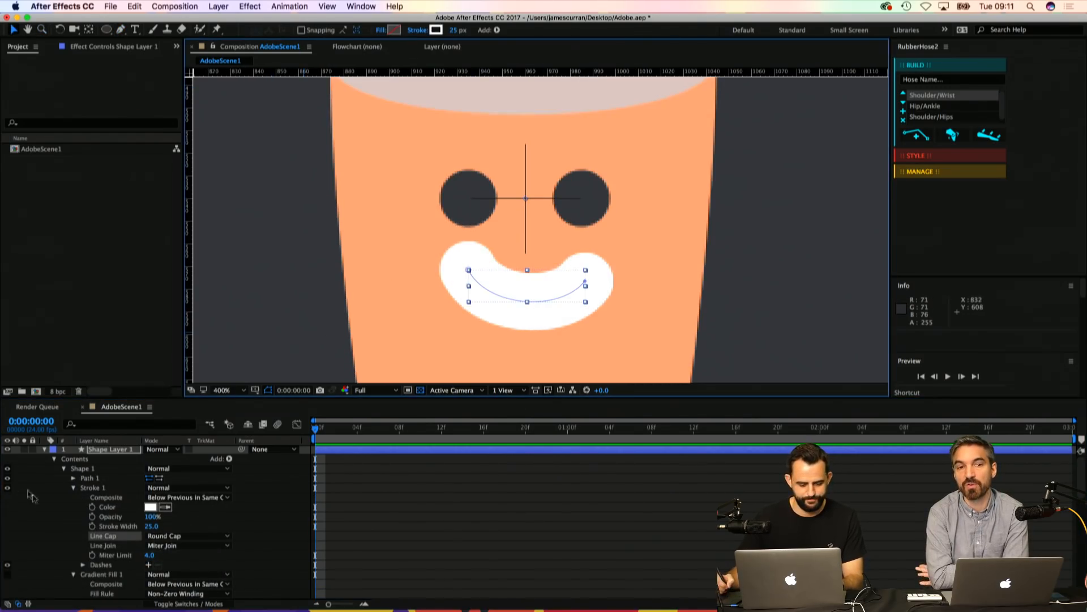
click(89, 478)
click(542, 299)
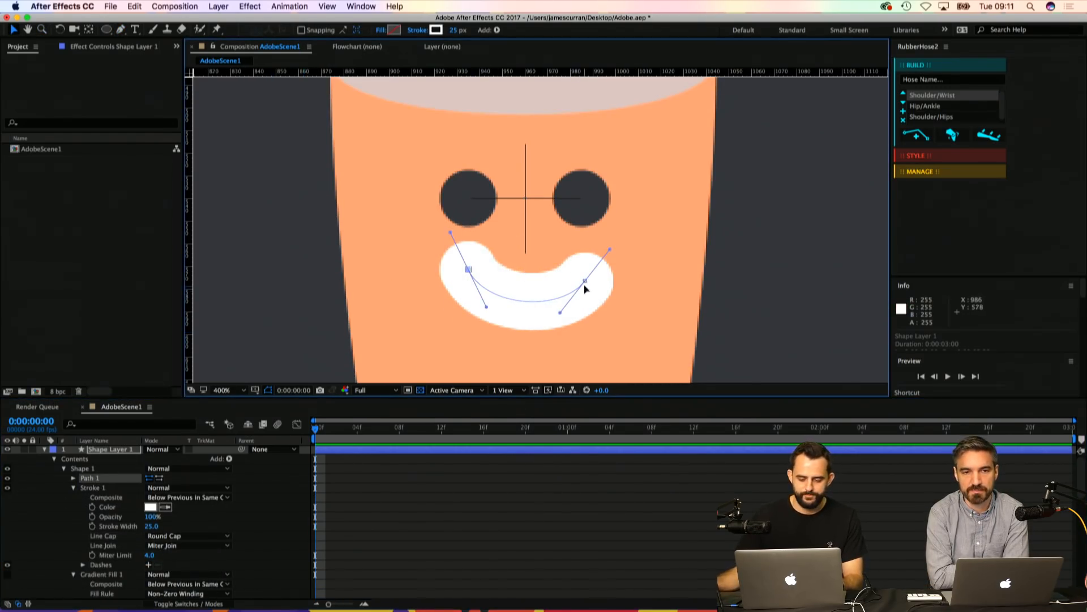
drag(585, 282, 583, 266)
drag(486, 307, 495, 304)
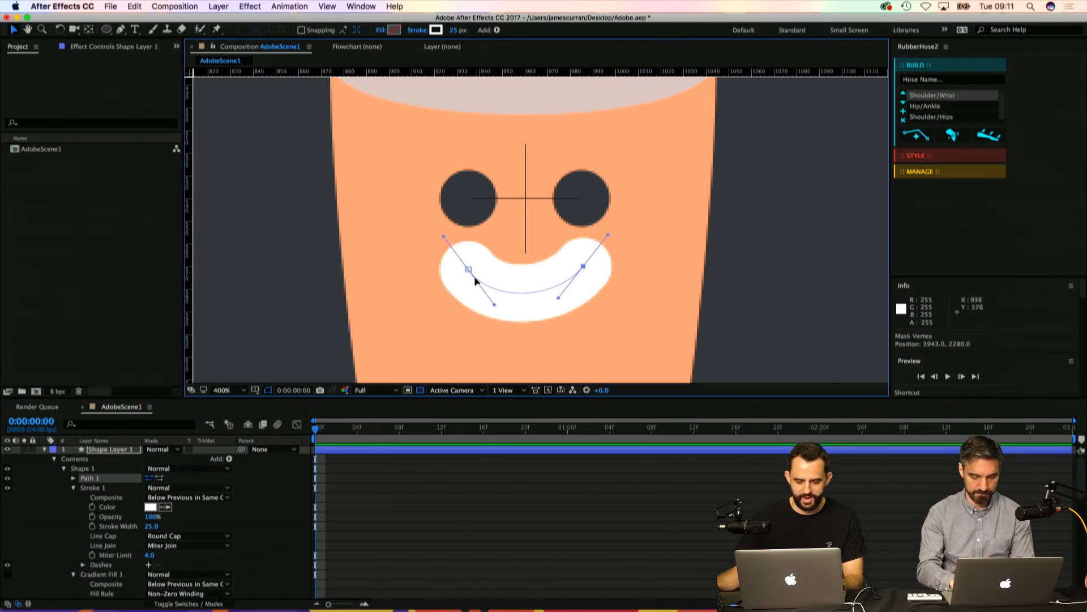
drag(469, 269, 463, 269)
drag(490, 305, 494, 304)
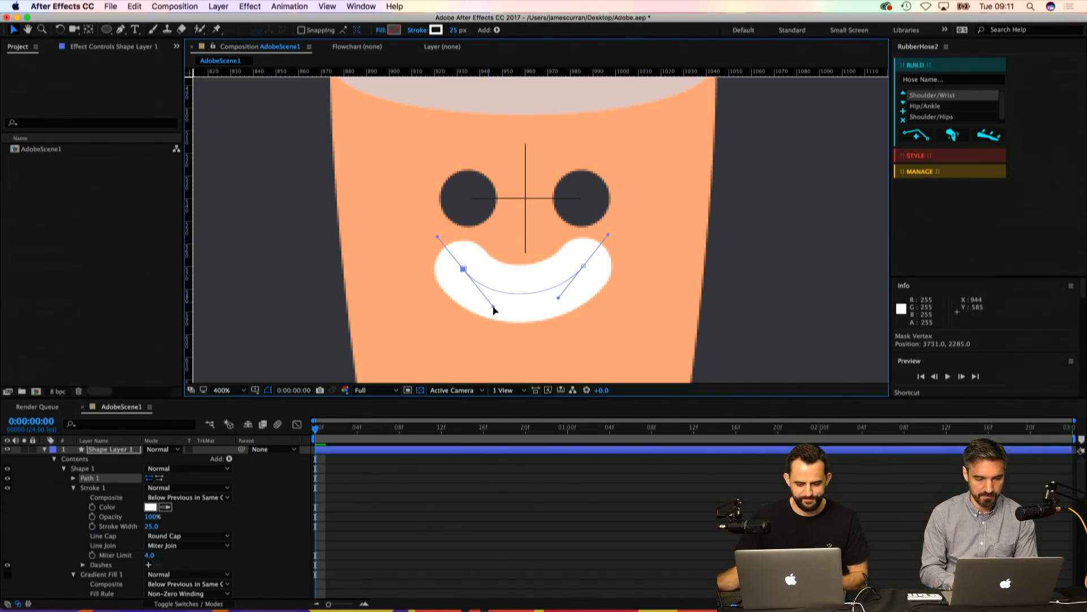
Step: Fine-tune both end points and inner curve handles of the smile path to make the curve symmetrical and slightly wider
drag(559, 298, 555, 304)
click(584, 267)
drag(584, 267, 582, 270)
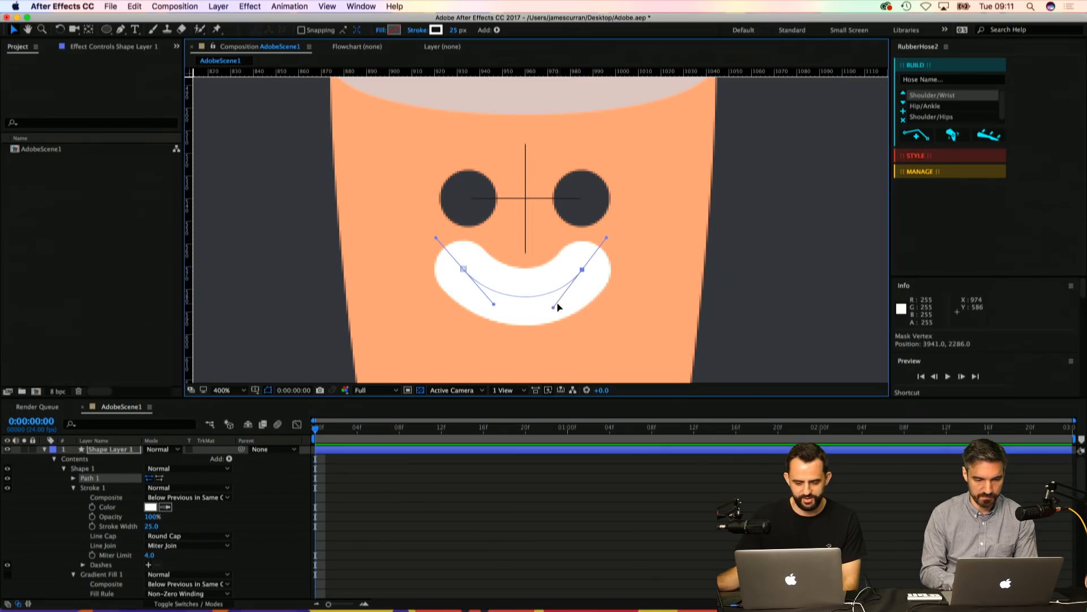
drag(554, 307, 552, 306)
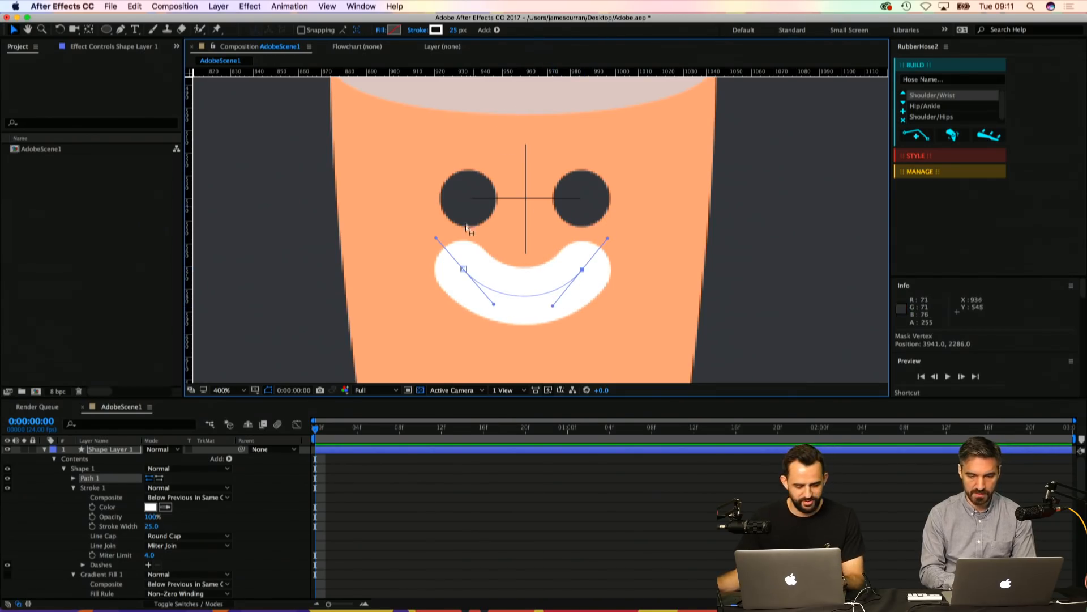
drag(463, 269, 460, 270)
mouse_move(490, 305)
mouse_down()
mouse_move(549, 308)
mouse_move(489, 304)
mouse_up()
click(583, 271)
drag(582, 270, 584, 271)
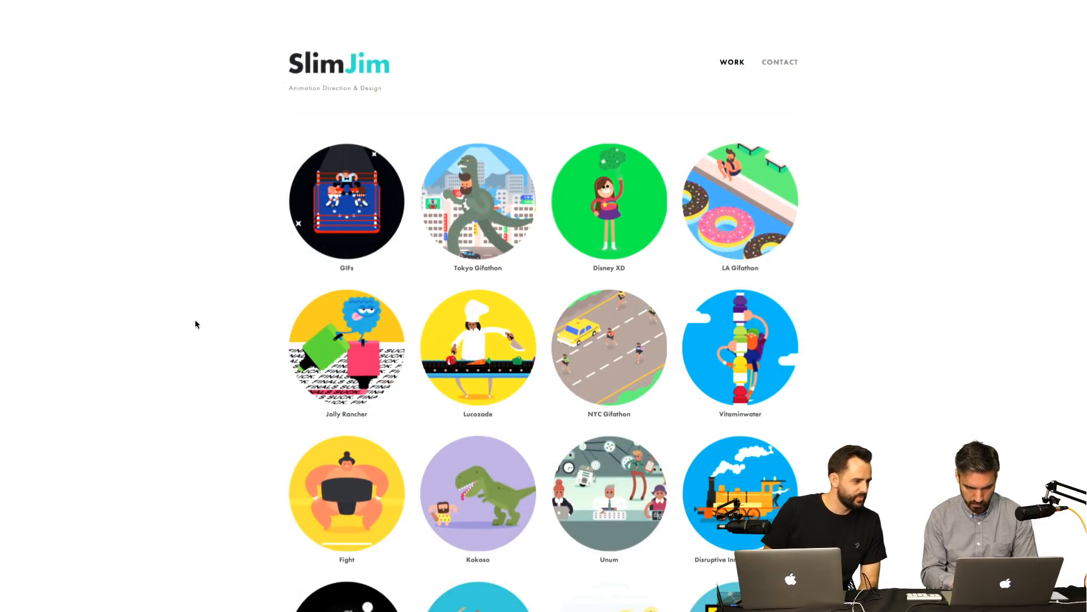
Step: Switch to the SlimJim portfolio website and look through the NYC Gifathon project for character style references
scroll(195, 321, down, 1)
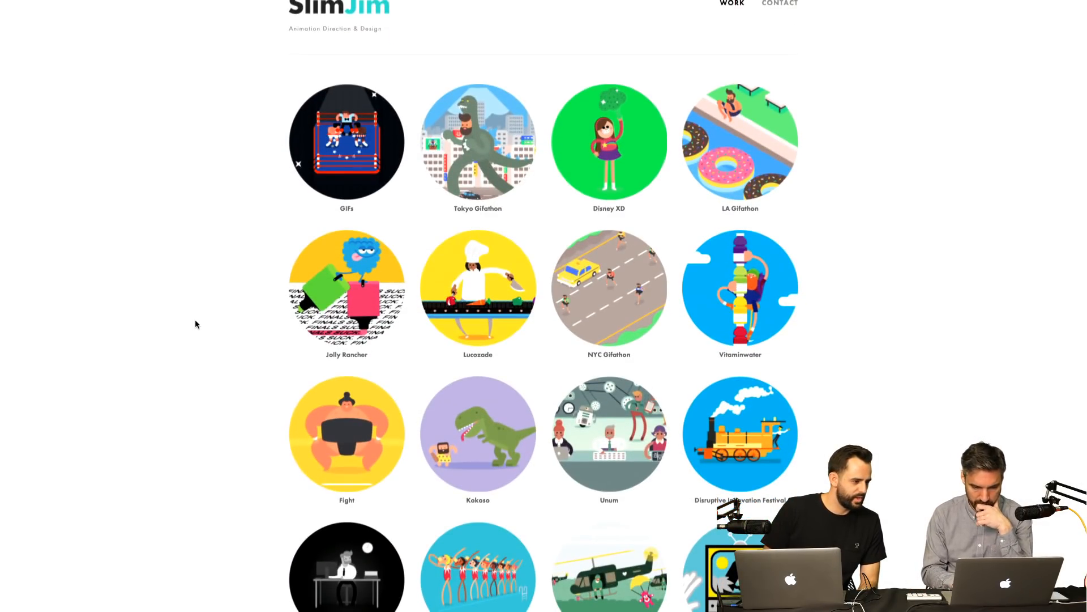
scroll(195, 321, down, 1)
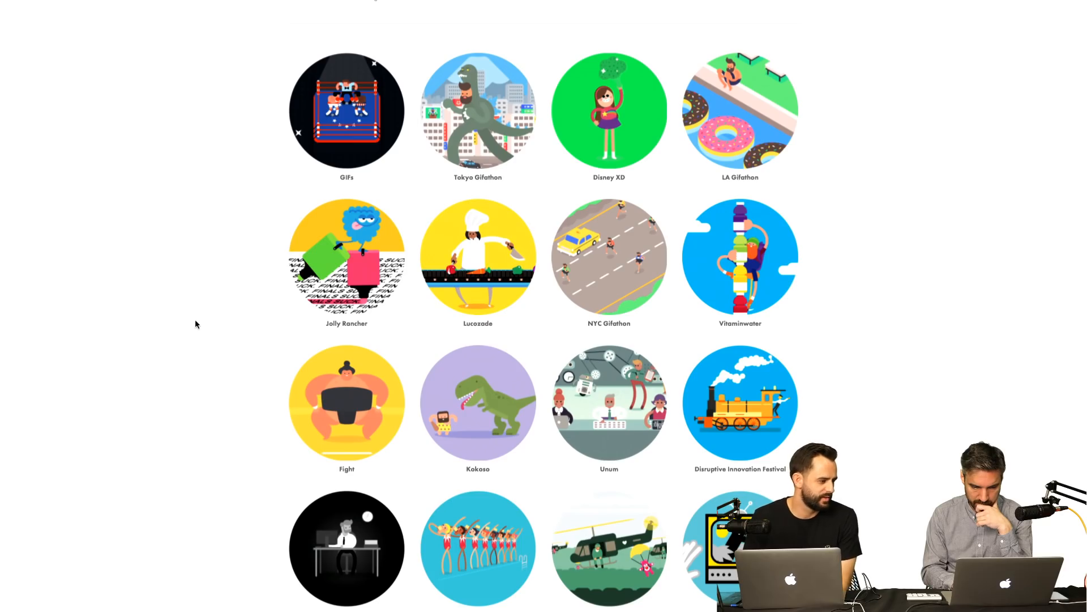
click(585, 253)
scroll(233, 364, down, 5)
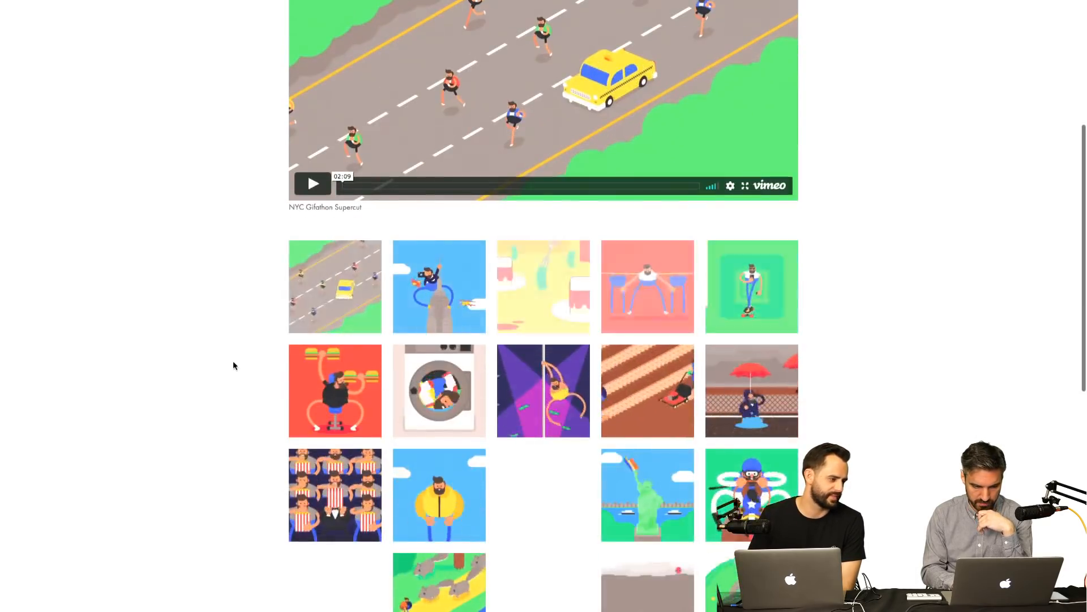
click(326, 299)
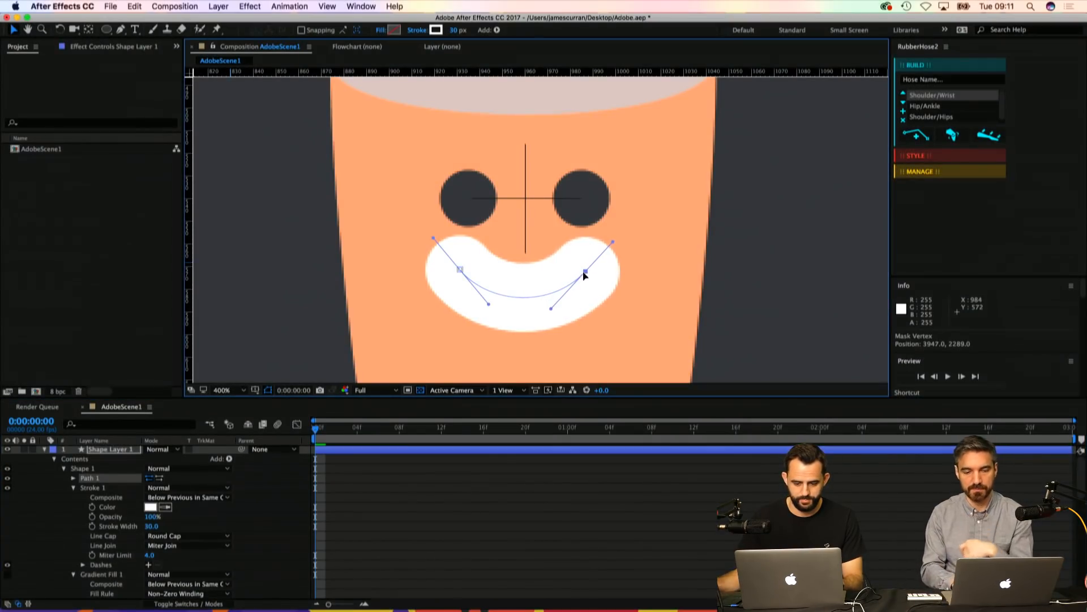
Step: Deselect the smile path and turn off the title/action-safe guides in the composition view
drag(536, 215, 512, 196)
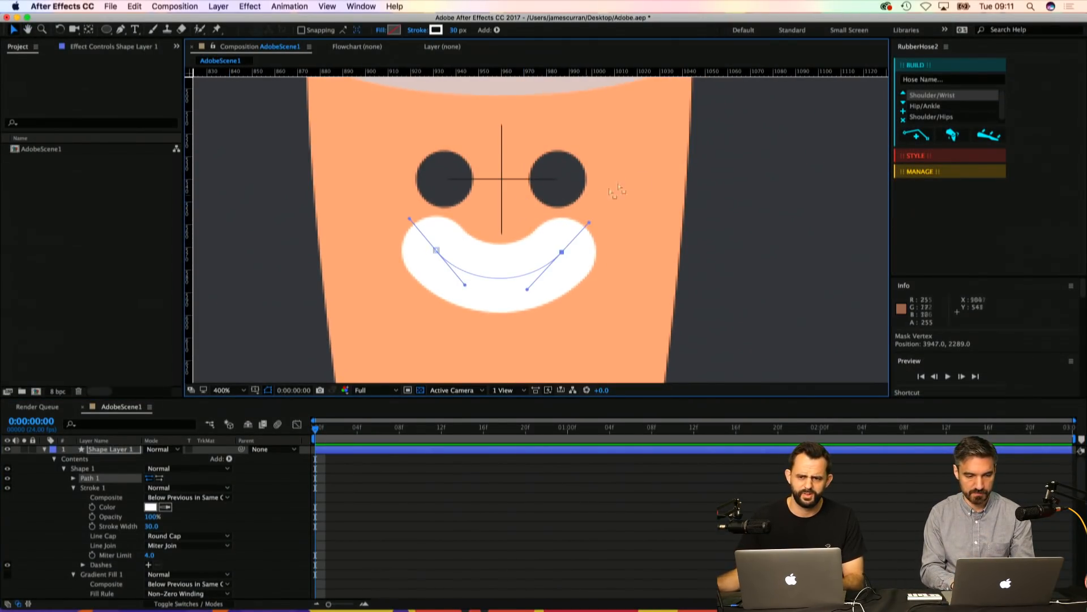
drag(652, 171, 376, 288)
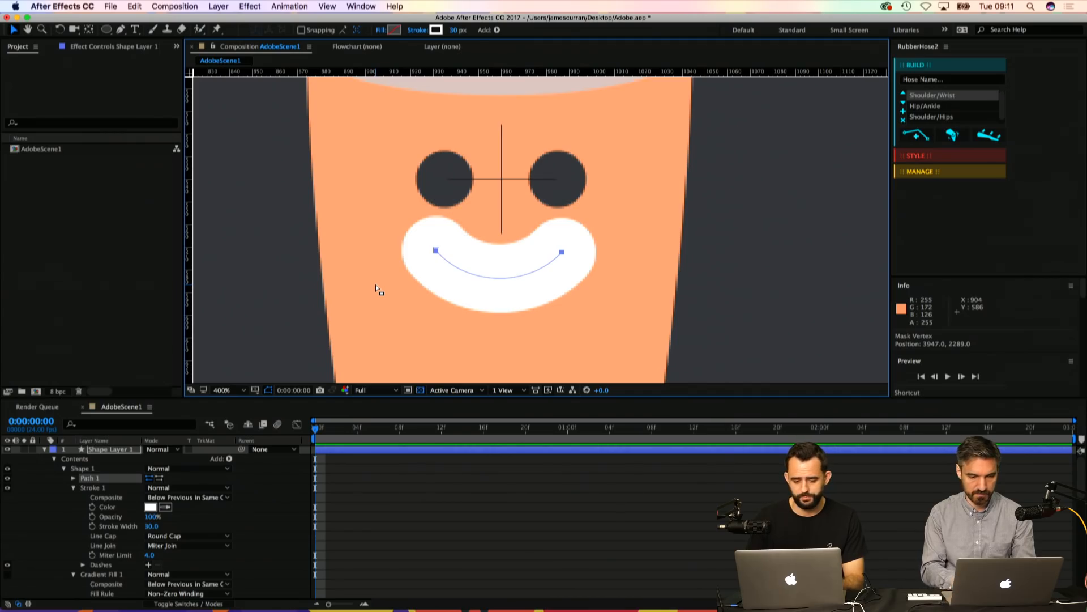
key(z)
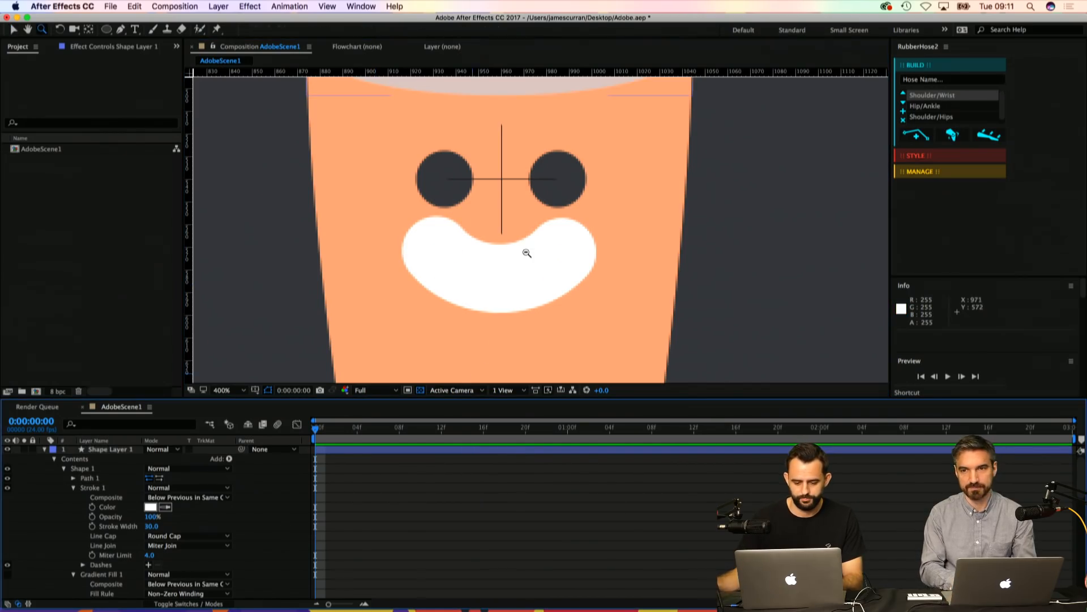
alt+click(549, 254)
alt+click(549, 255)
alt+click(549, 254)
drag(521, 228, 507, 272)
click(522, 267)
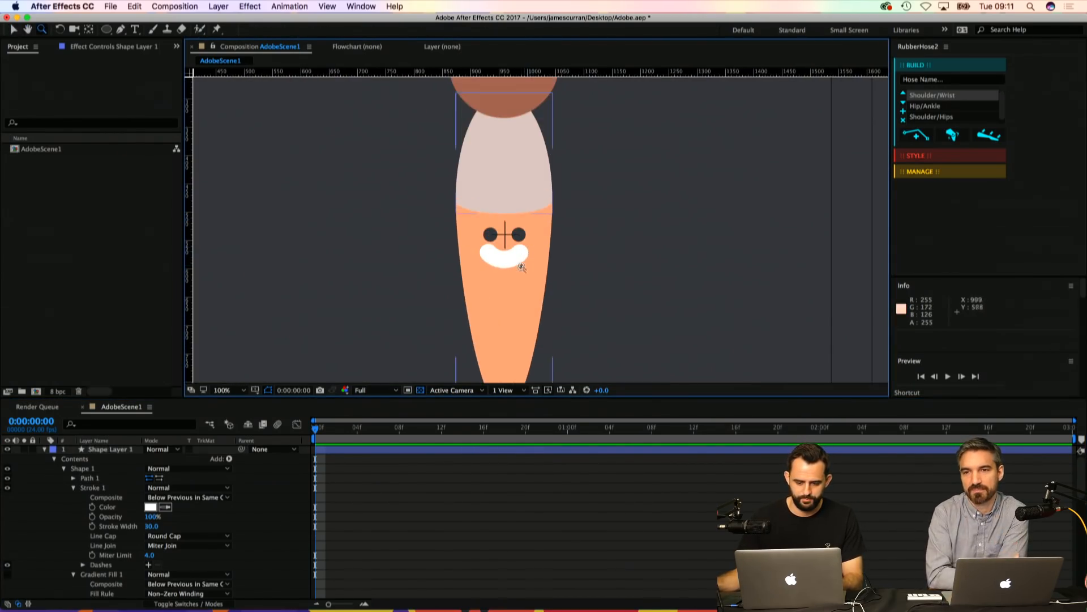
click(257, 388)
click(264, 400)
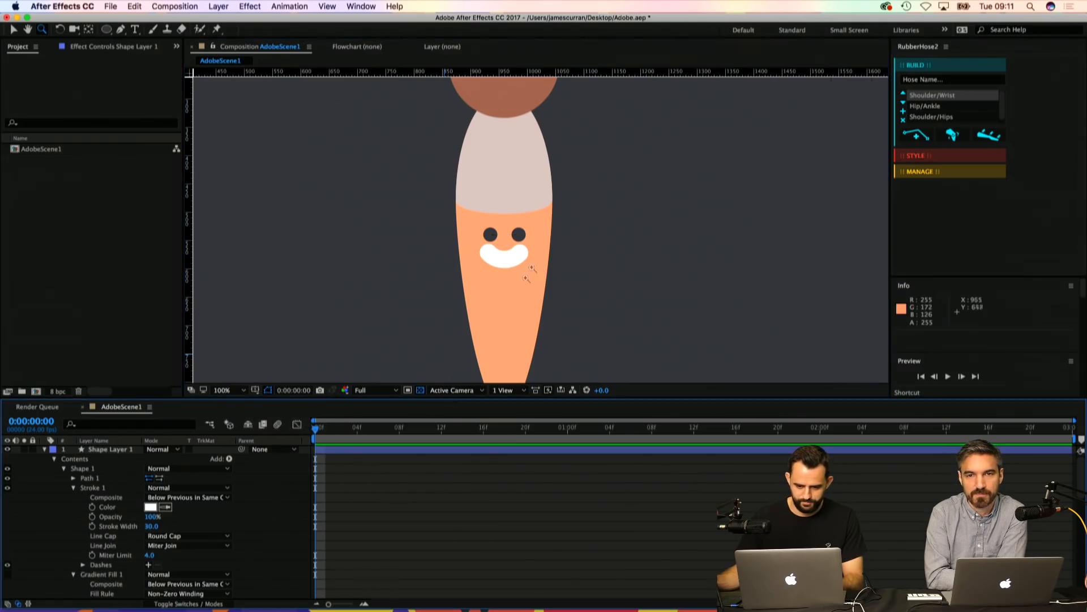
Step: Rename the smile's shape layer as Mouth
alt+click(531, 213)
key(h)
drag(531, 213, 504, 243)
click(109, 450)
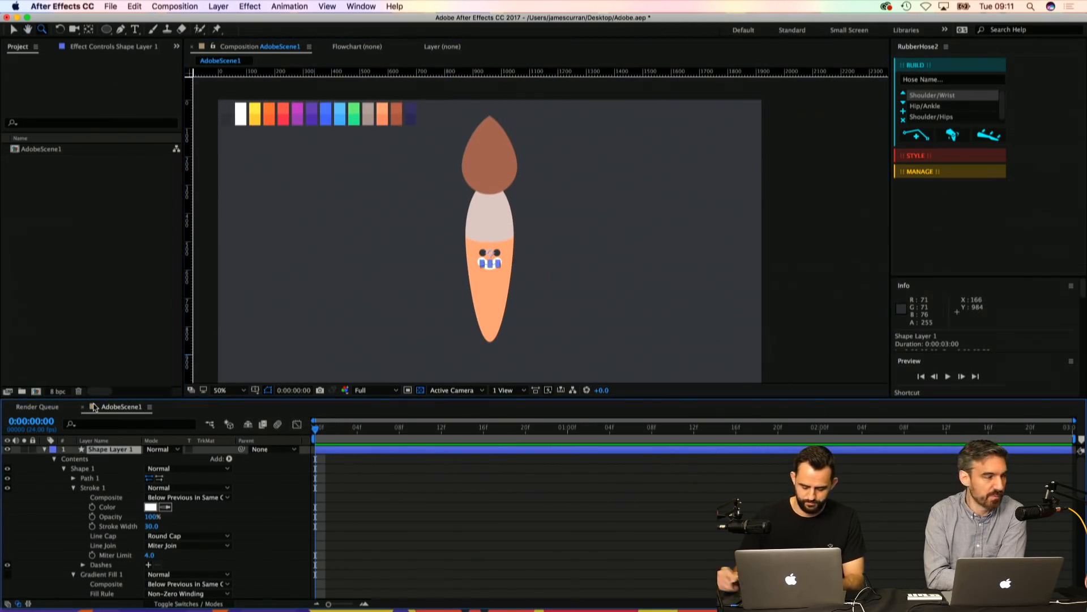
key(Return)
key(Return)
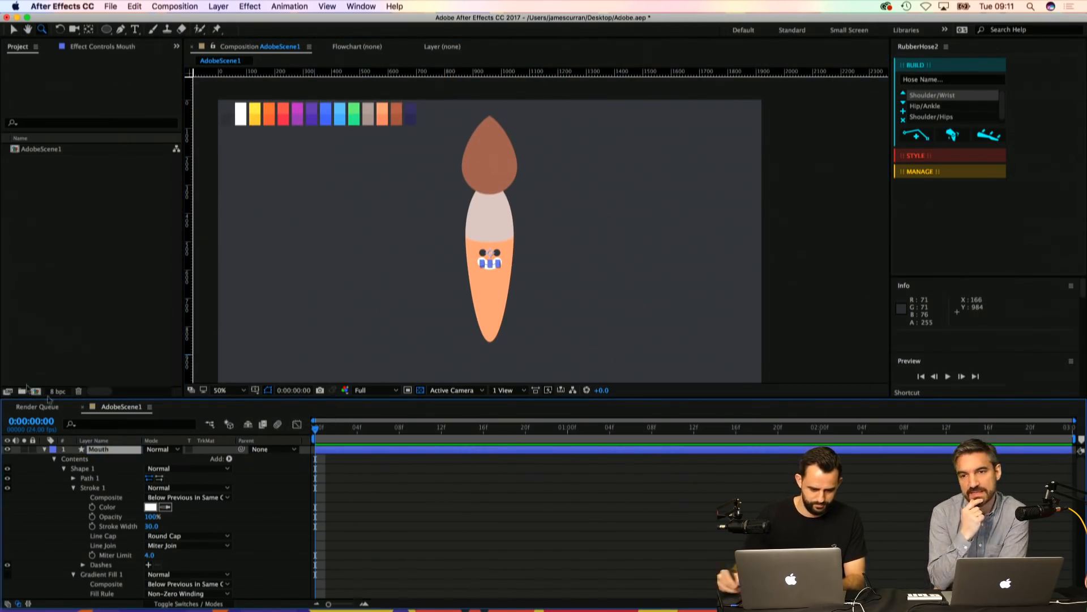
Step: Examine the Mouth layer's path and stroke properties, and collapse the layer's properties
click(74, 478)
click(92, 497)
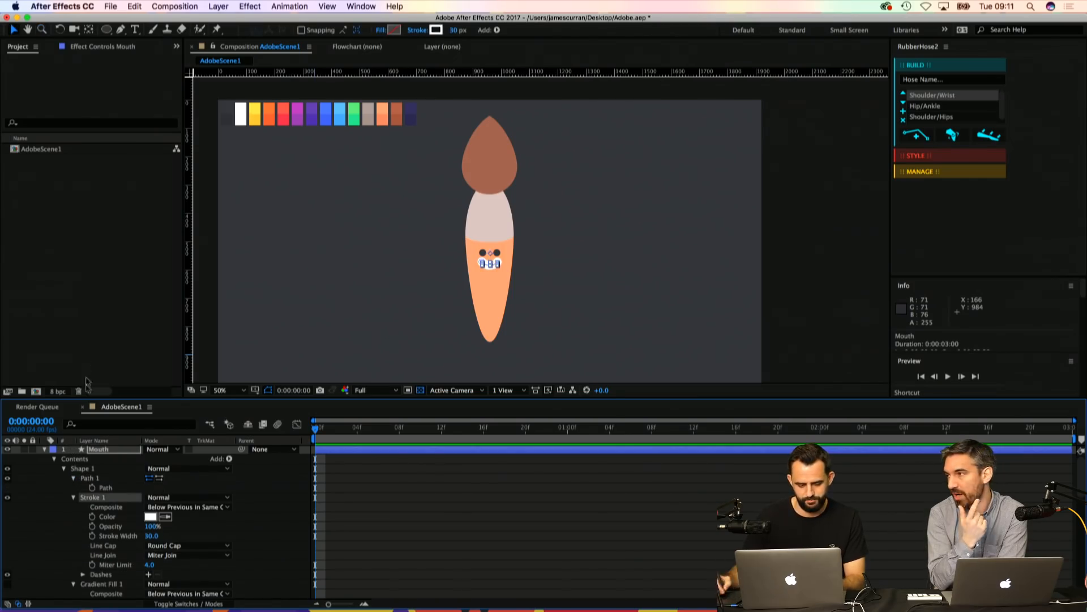
click(119, 487)
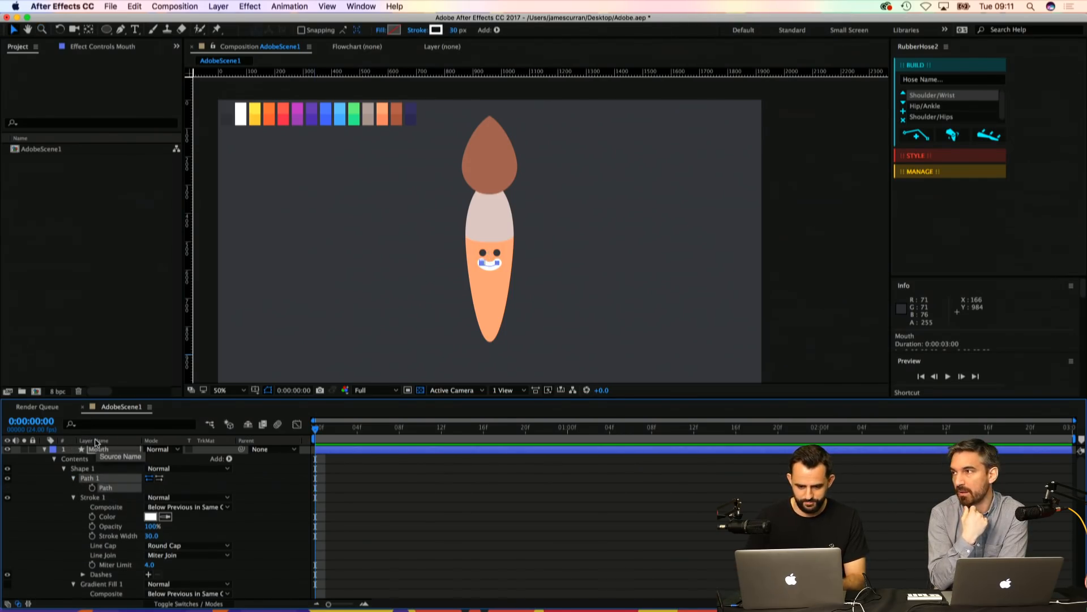
scroll(497, 266, up, 1)
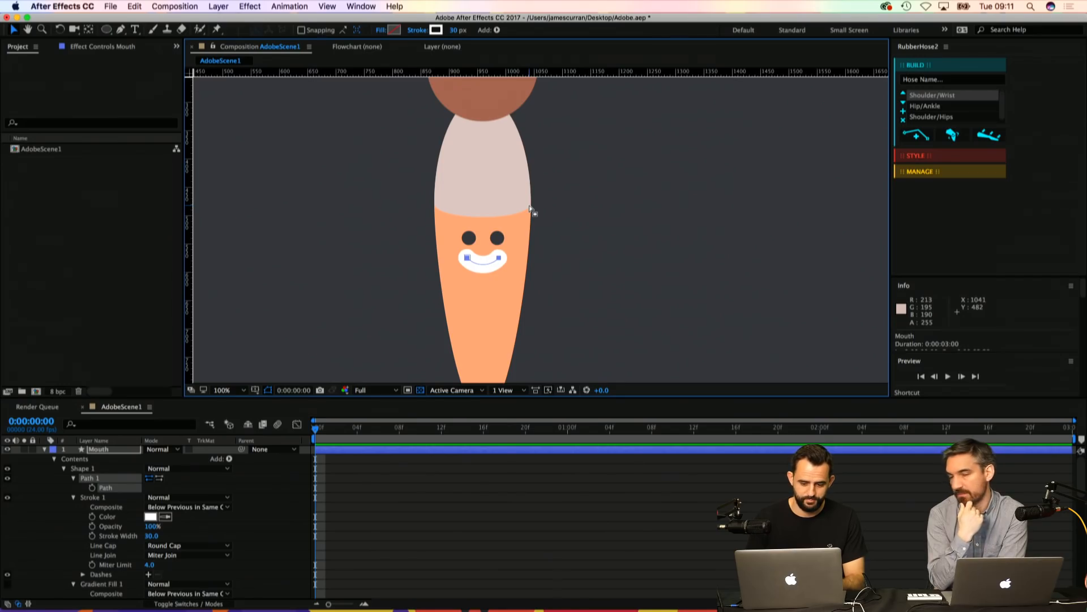
click(375, 481)
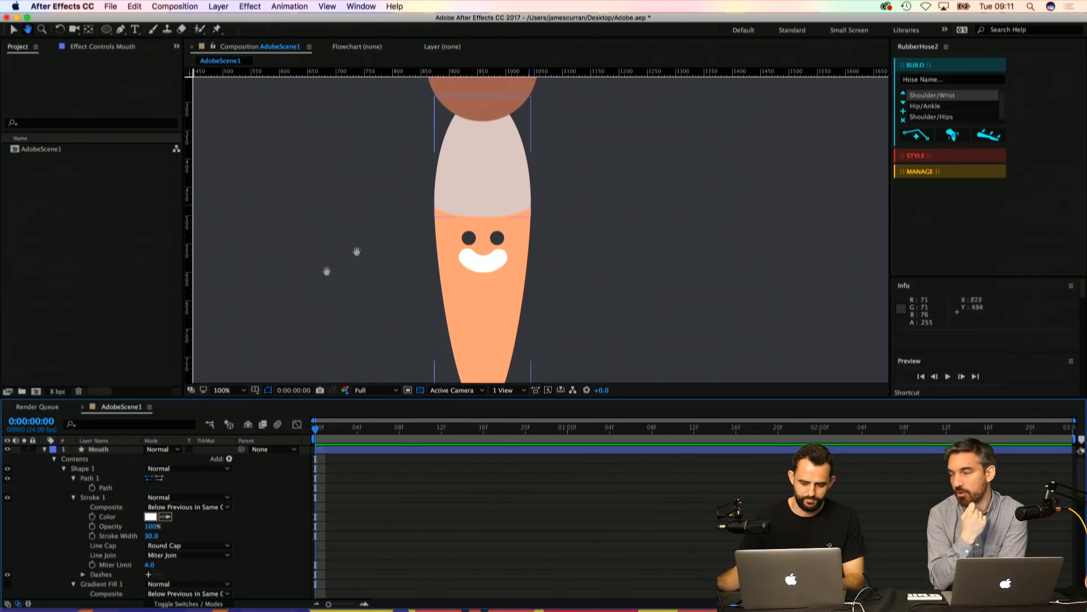
key(u)
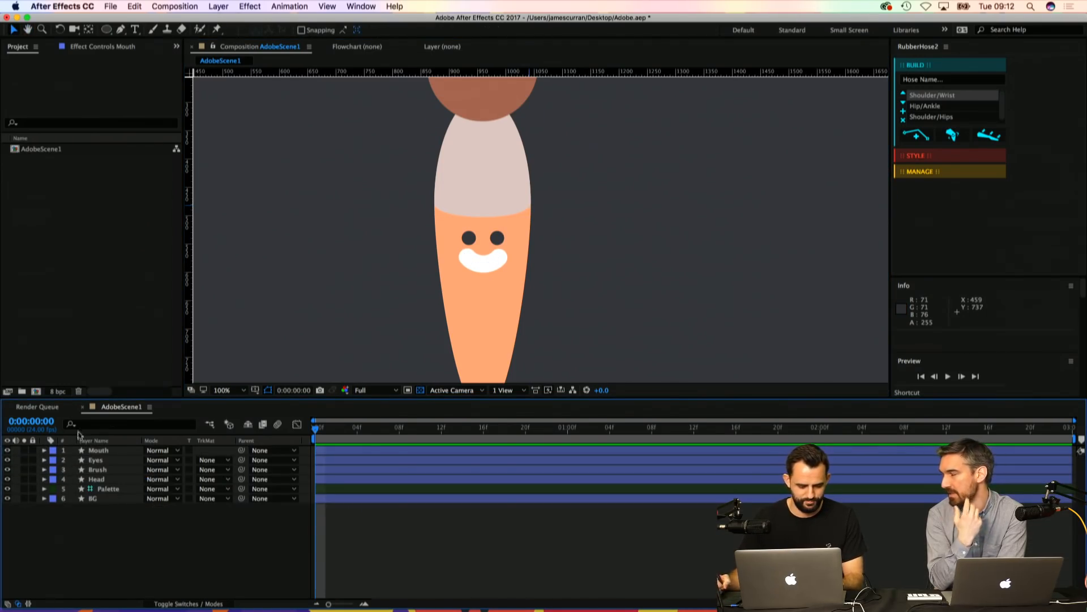
Step: Duplicate the Mouth layer and rename the copy as MouthMatte
click(102, 451)
key(super+d)
key(Return)
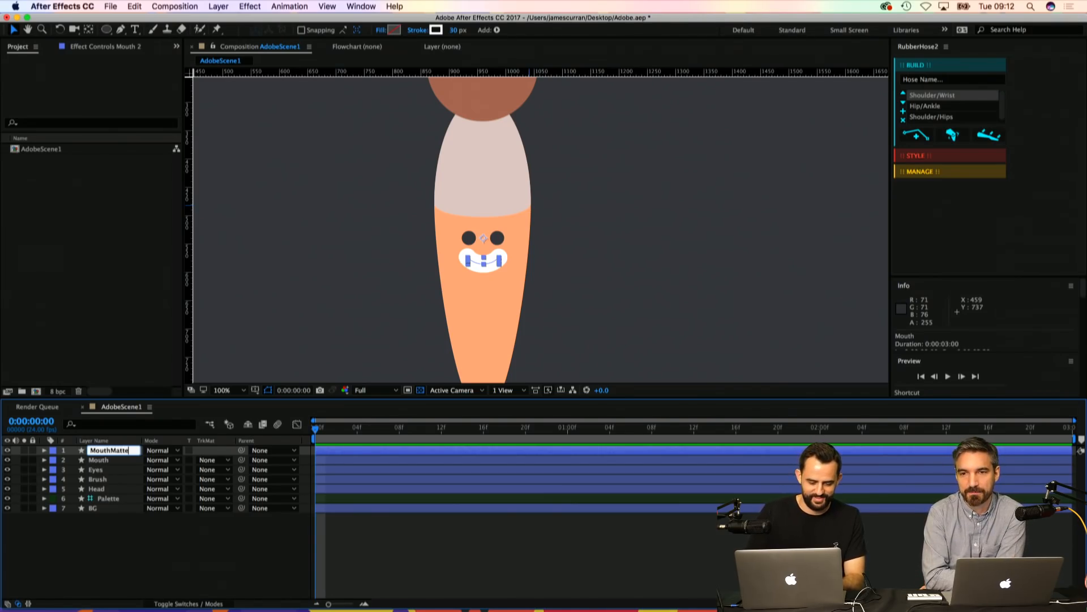
text(MouthMatte)
key(Return)
Step: Set the Mouth layer's stroke width to 40 px and its track matte to Alpha Matte "MouthMatte"
click(101, 462)
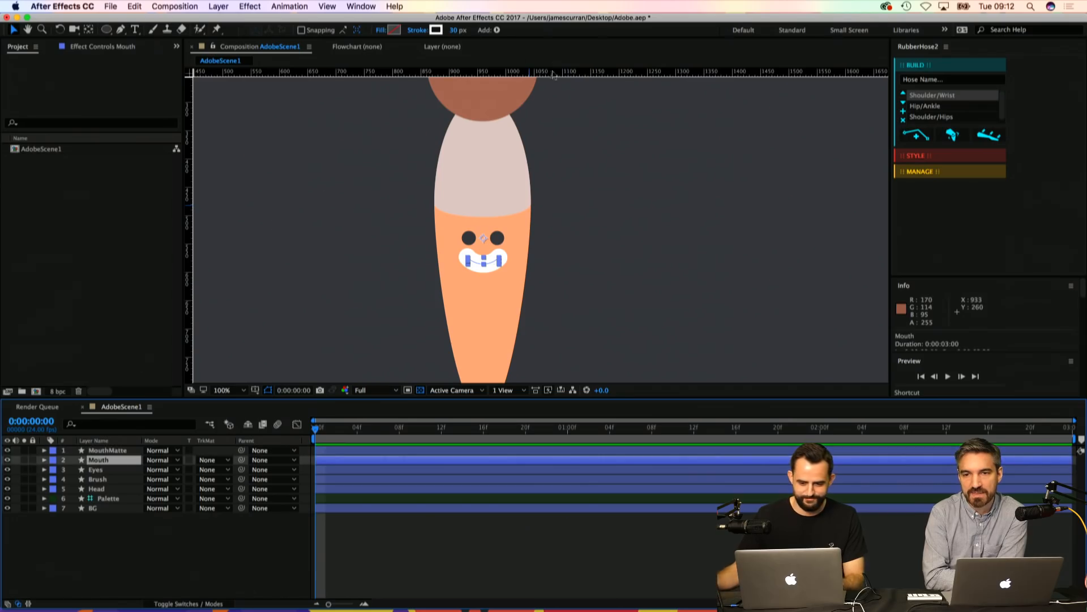
click(455, 30)
key(Return)
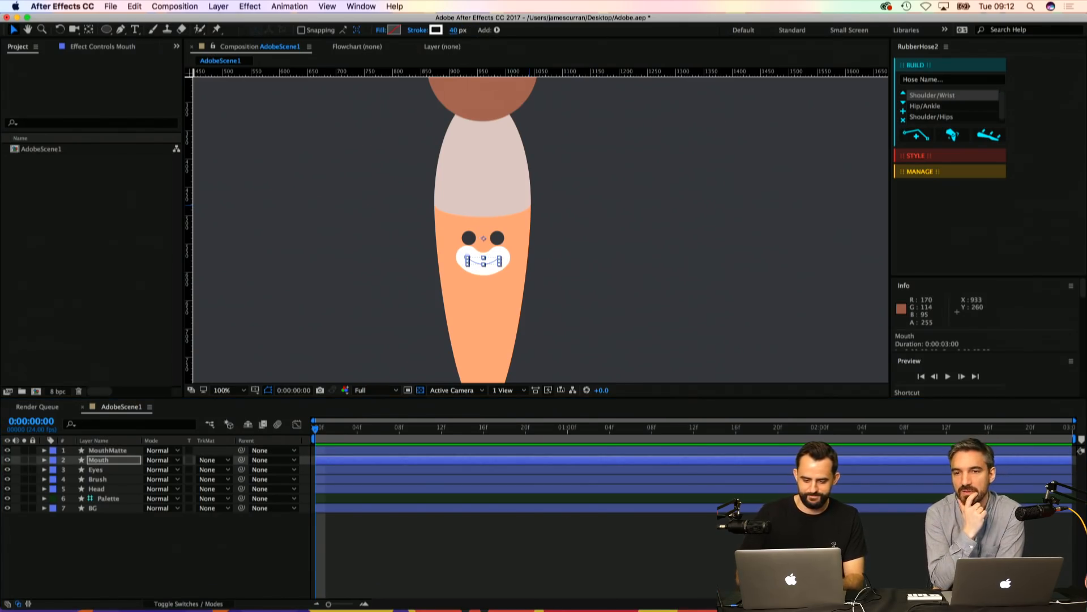
click(213, 461)
click(241, 489)
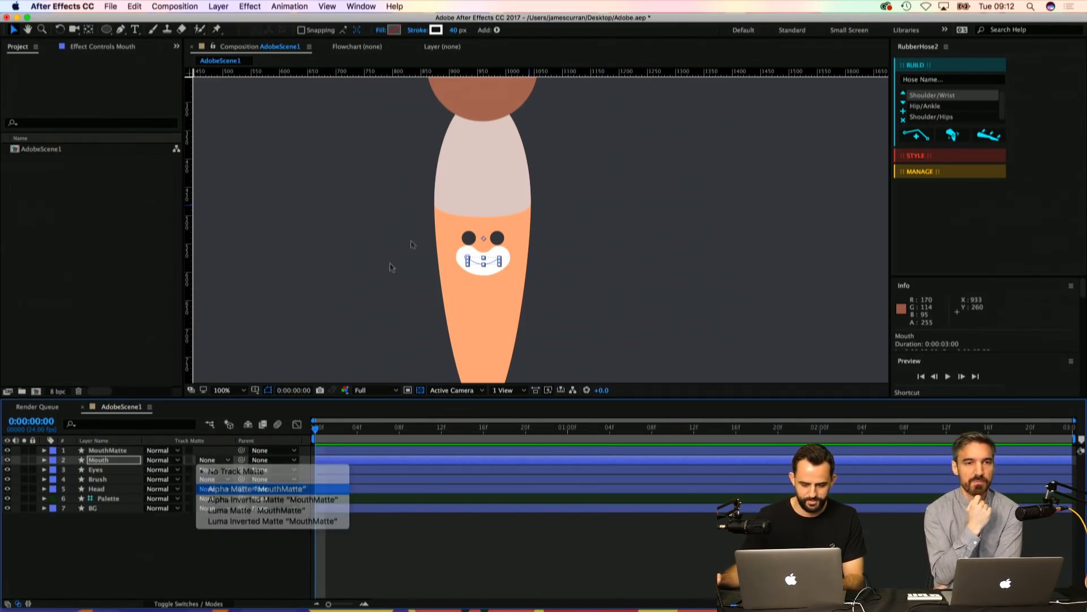
Step: Recolour the Mouth layer's stroke with a reddish-brown sampled from the artwork
drag(463, 177, 451, 269)
scroll(489, 221, down, 1)
drag(480, 188, 469, 189)
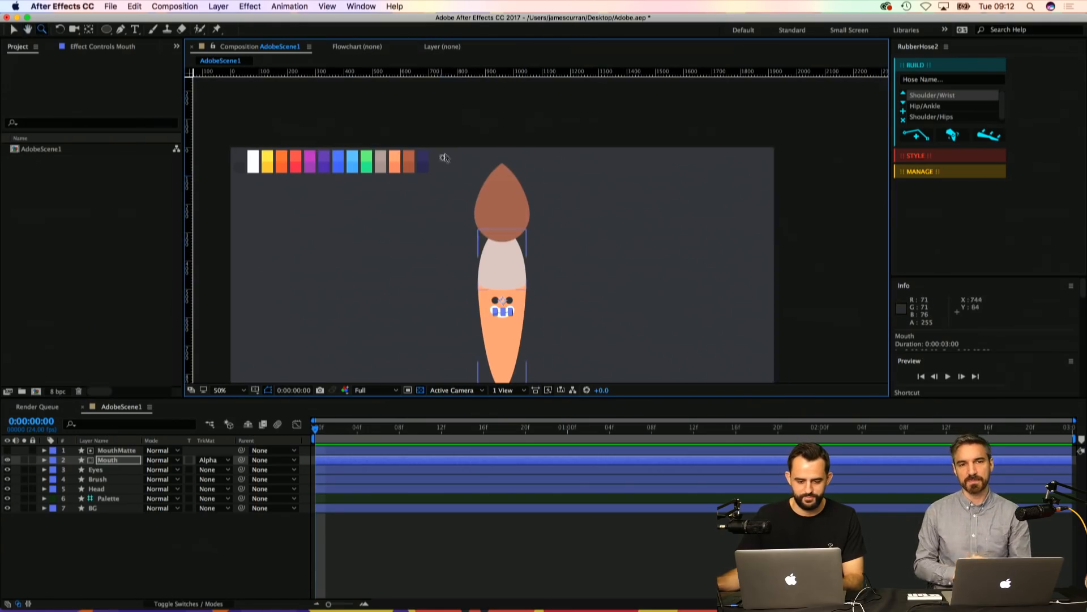
click(436, 30)
click(692, 483)
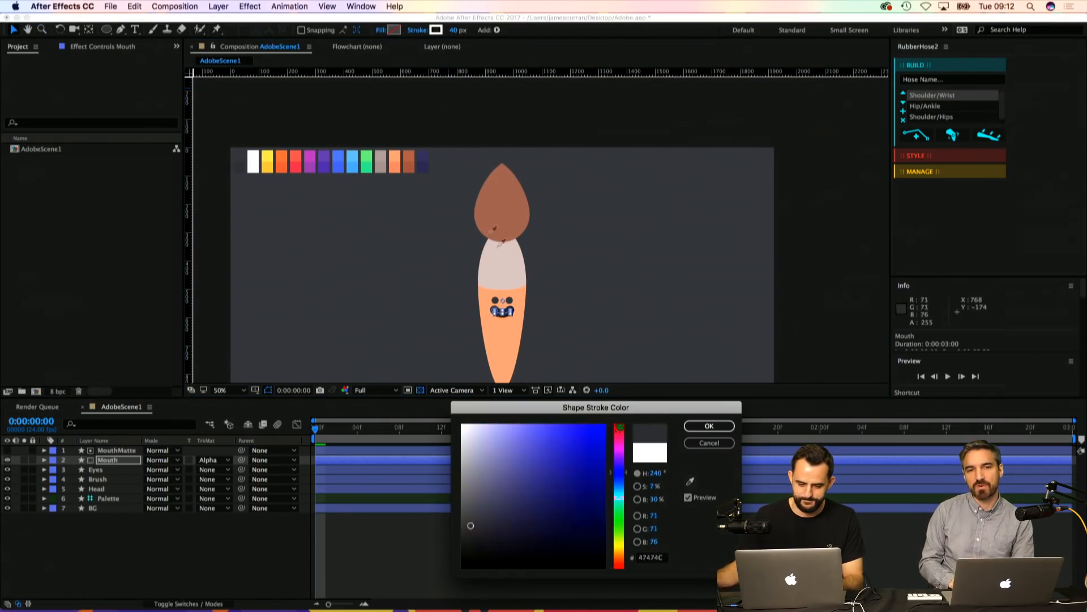
click(501, 220)
click(692, 425)
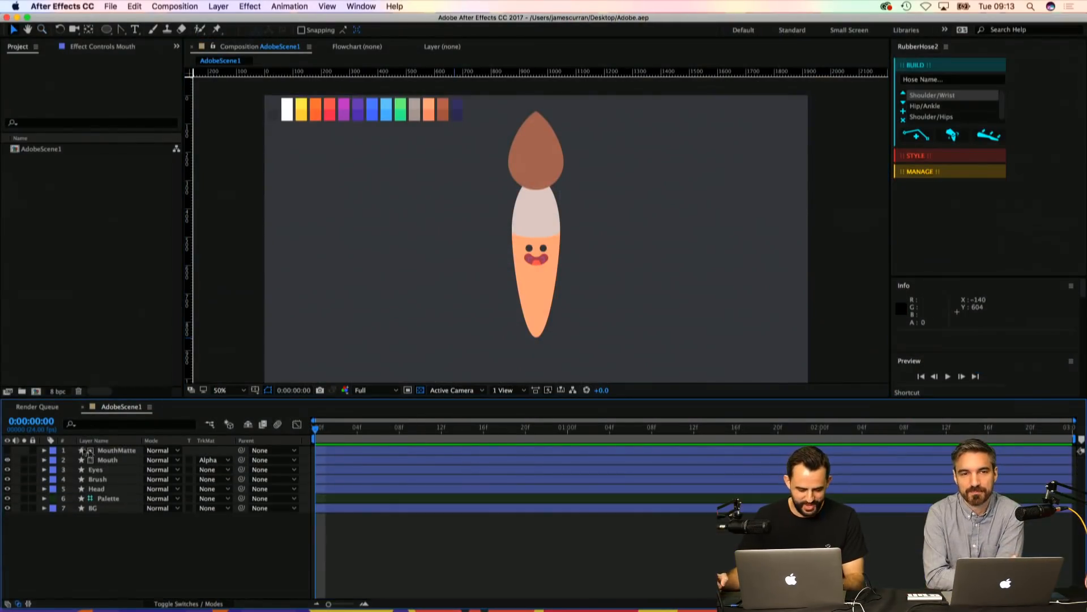
Step: Examine the path inside the Brush layer's ellipse group, and collapse the layer's properties
click(96, 469)
click(102, 546)
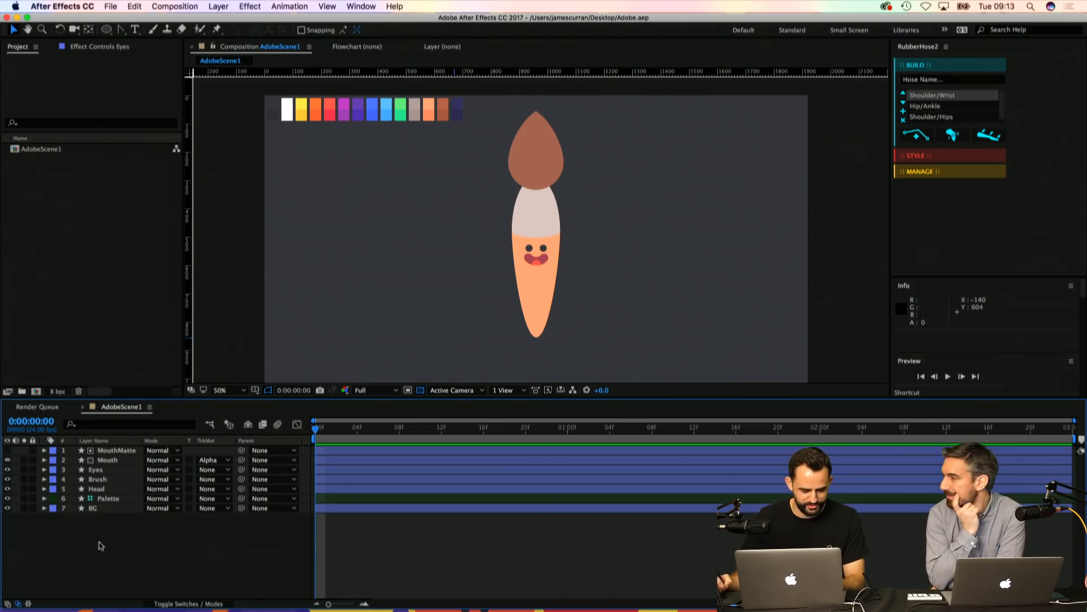
click(98, 479)
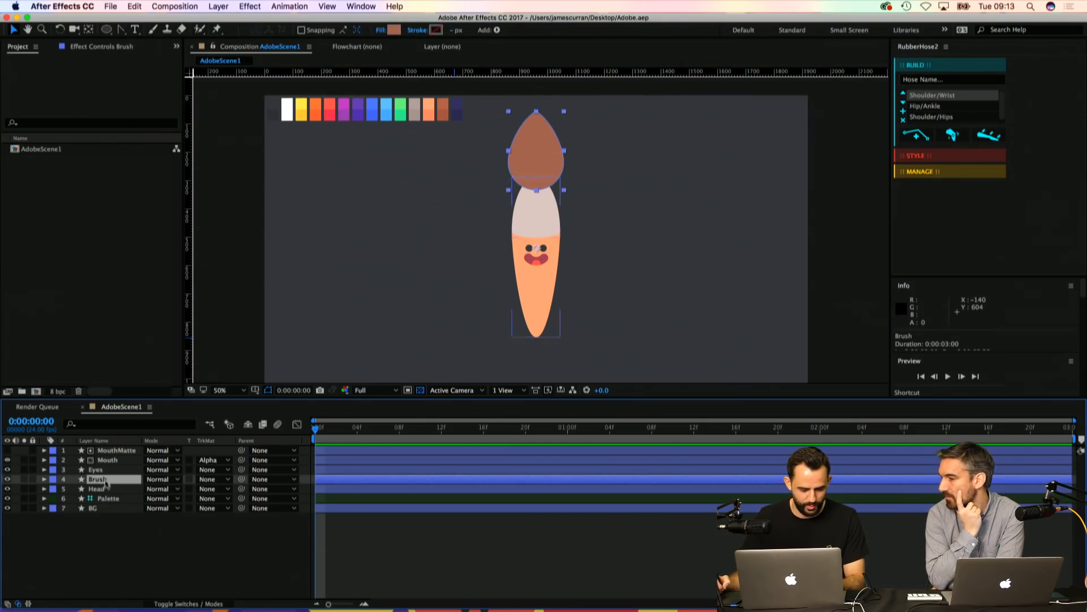
click(44, 479)
click(54, 488)
click(64, 499)
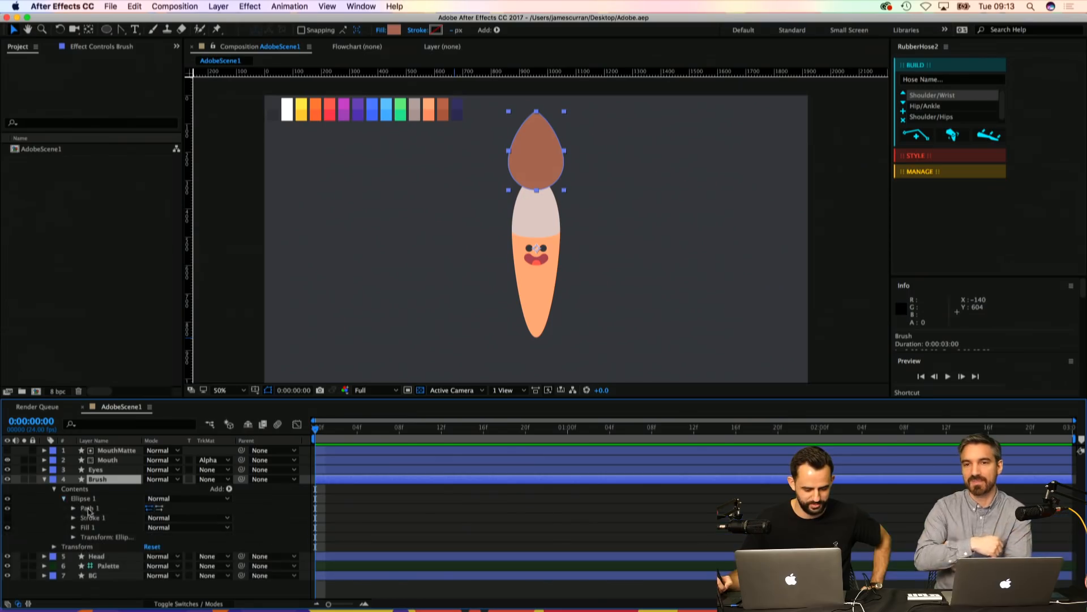
click(91, 508)
click(45, 479)
Step: Expand the Head layer's contents down to the path of its Head group
click(95, 488)
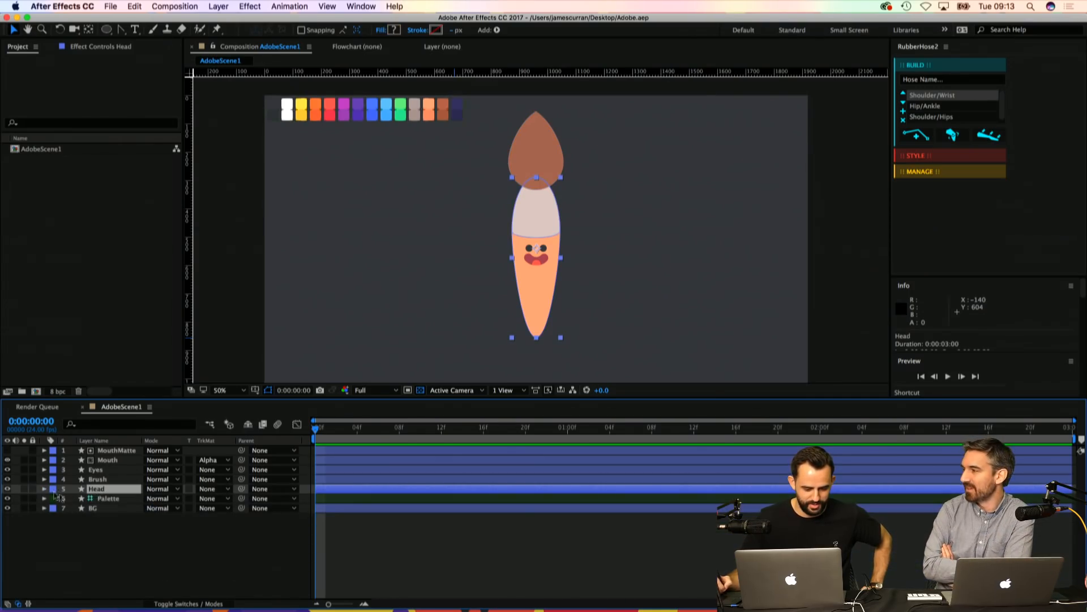
click(44, 488)
click(54, 498)
click(64, 508)
click(89, 517)
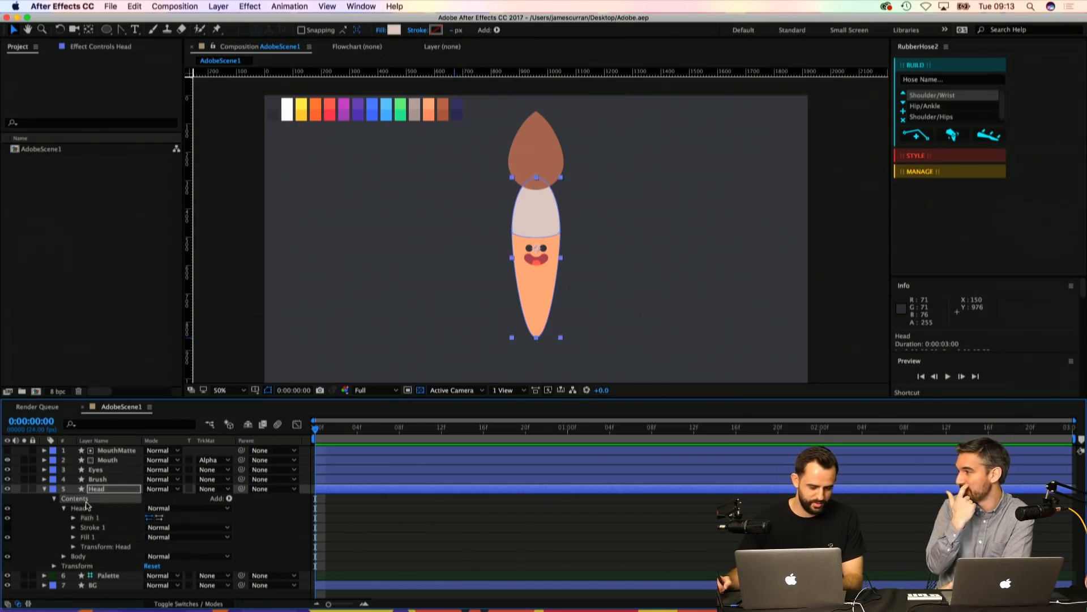
click(73, 518)
Step: Try to reshape the Body path by shortening the upper curve handle at its shoulder, and undo the edit
scroll(518, 201, up, 2)
drag(553, 154, 553, 190)
key(super+z)
drag(555, 302, 506, 145)
key(z)
alt+click(544, 262)
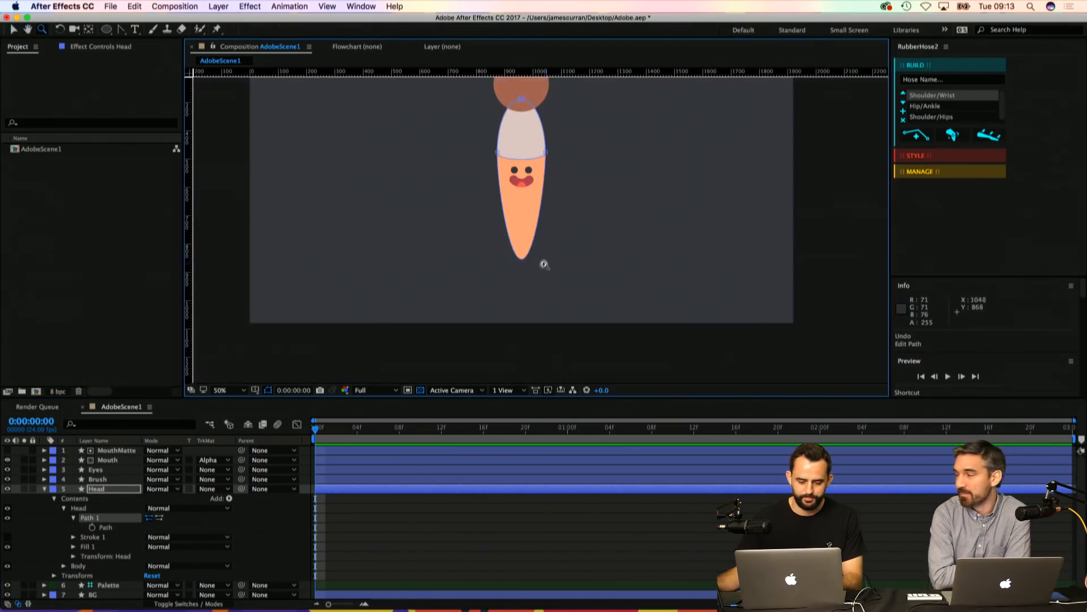
drag(563, 244, 494, 290)
mouse_move(542, 159)
mouse_down()
mouse_move(510, 218)
mouse_move(513, 236)
mouse_up()
key(z)
click(520, 152)
key(v)
key(z)
click(477, 218)
key(v)
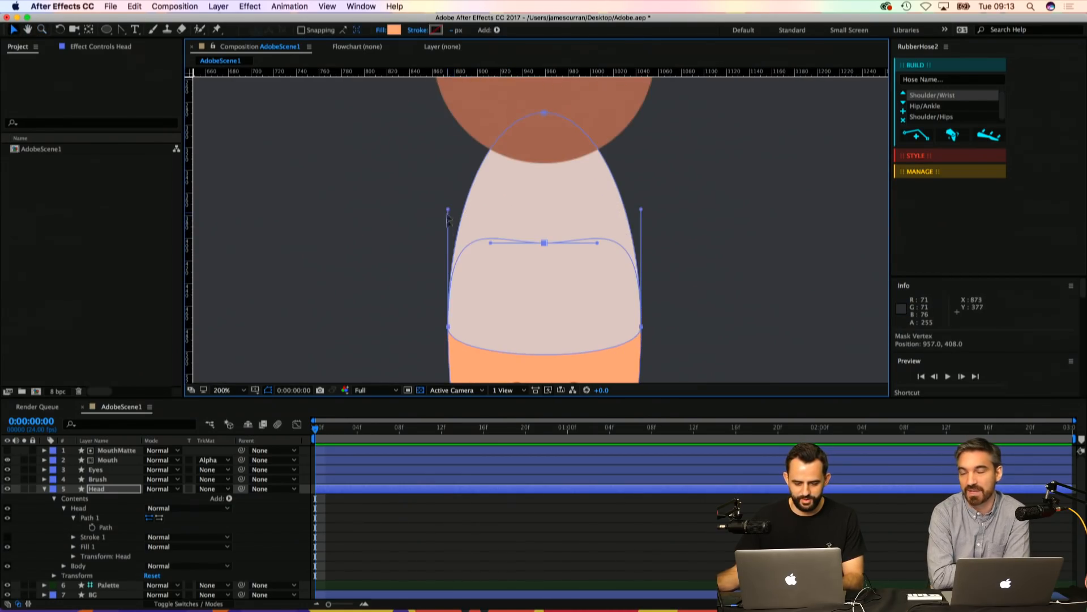
drag(448, 209, 448, 263)
key(super+z)
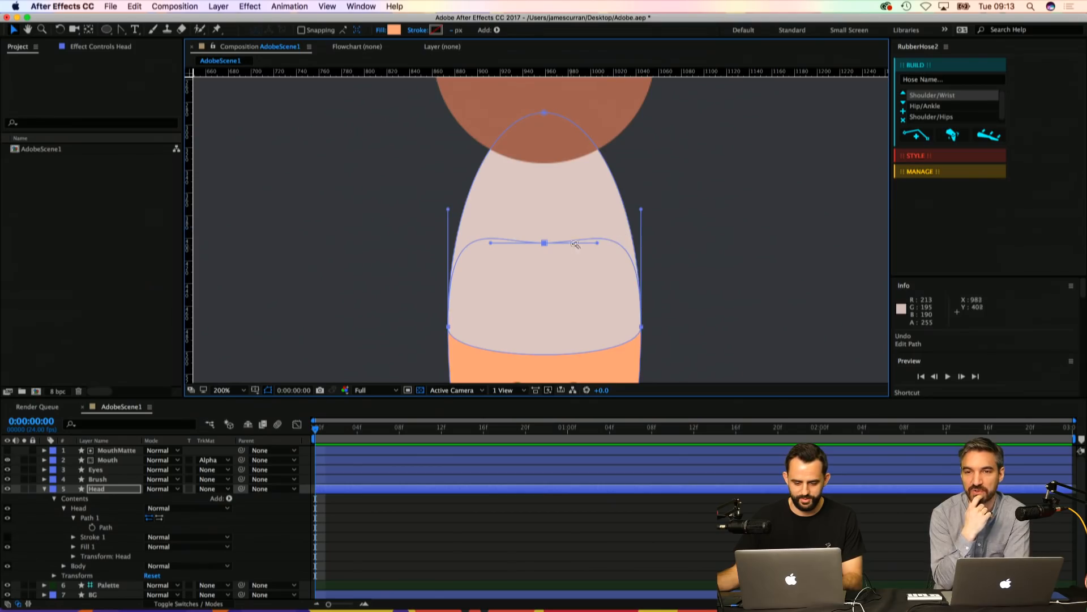
Step: Shorten the upper curve handles at both shoulders of the Body path with the Pen tool to round its top
key(z)
alt+click(504, 221)
click(121, 31)
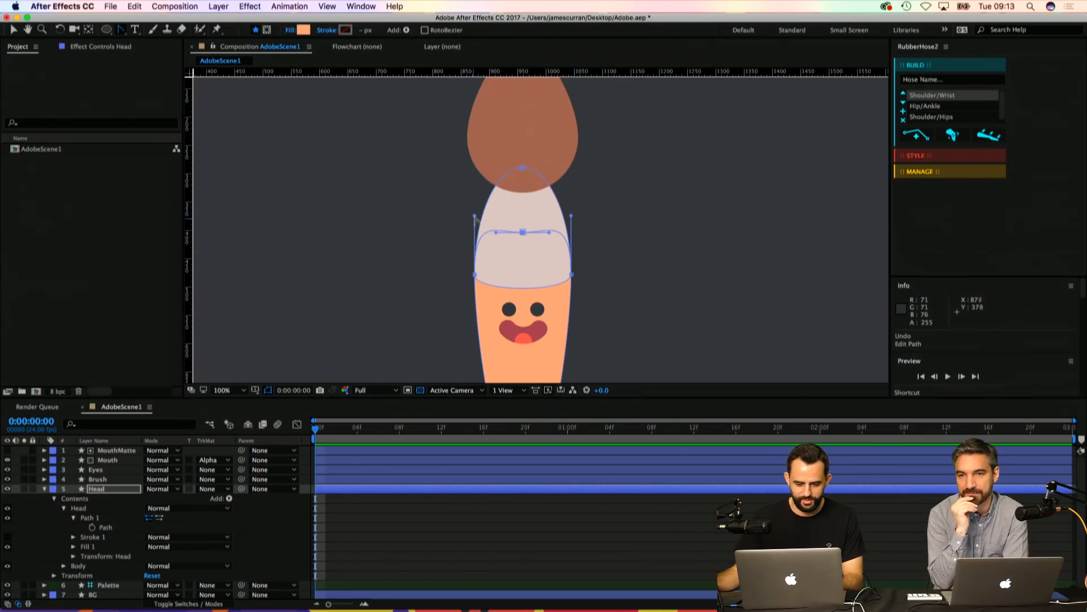
drag(475, 216, 474, 248)
drag(570, 217, 571, 248)
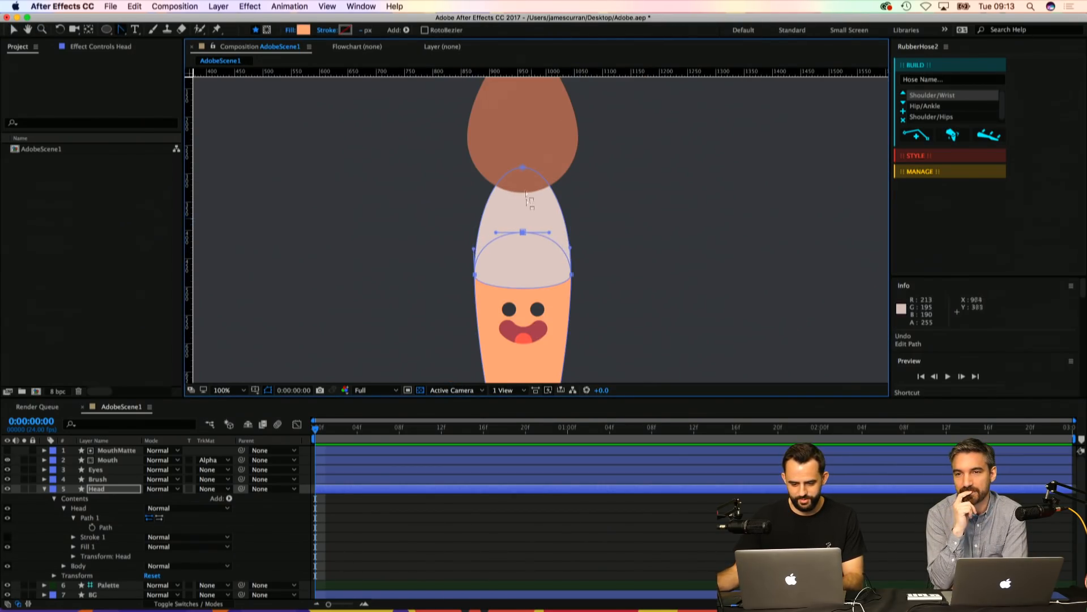
Step: Angle the upper curve handles at both base corners of the Head path outward to make the pale section bulge
key(v)
click(523, 167)
key(z)
click(516, 263)
key(g)
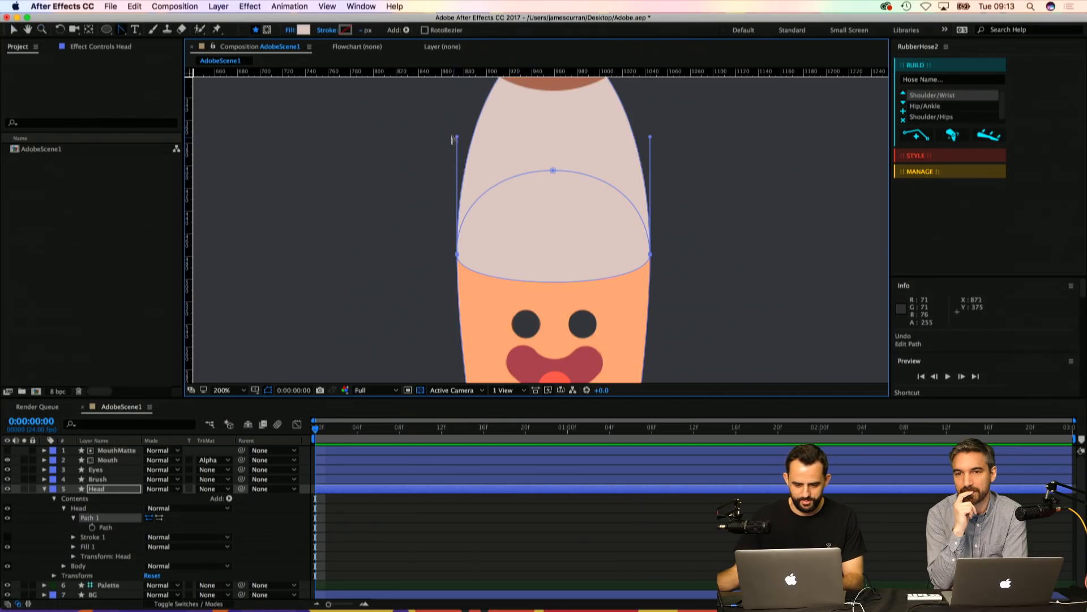
drag(485, 235, 460, 297)
key(v)
drag(440, 162, 420, 227)
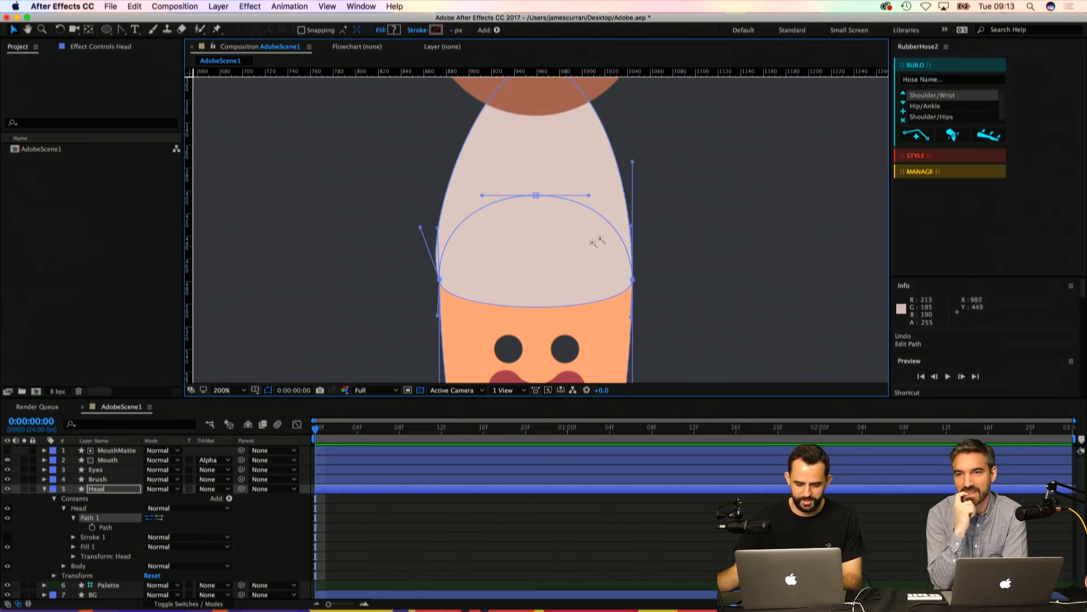
drag(632, 177, 652, 229)
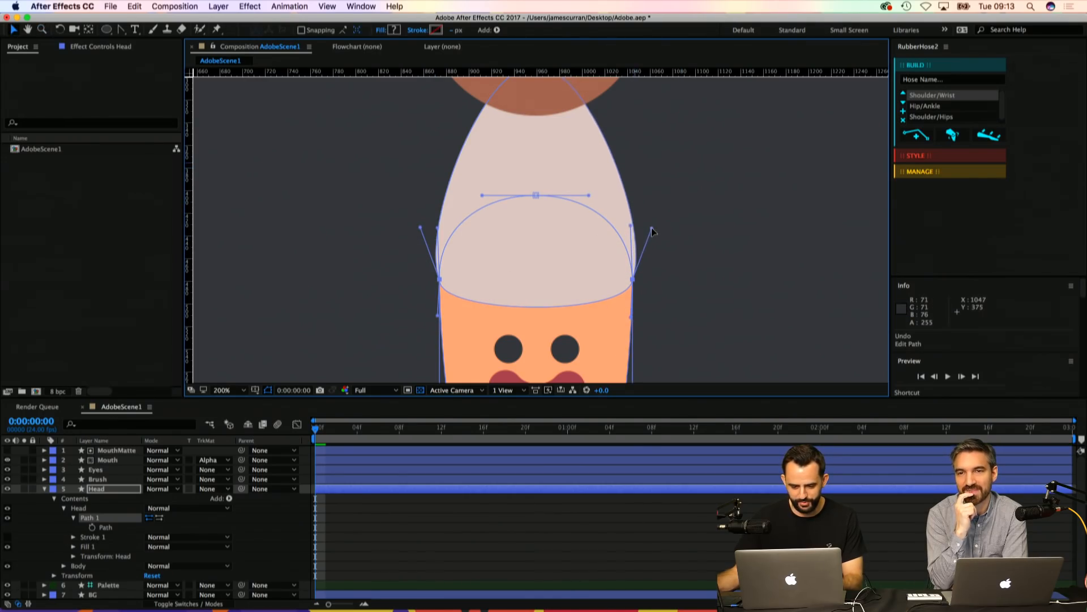
click(497, 529)
drag(464, 221, 424, 175)
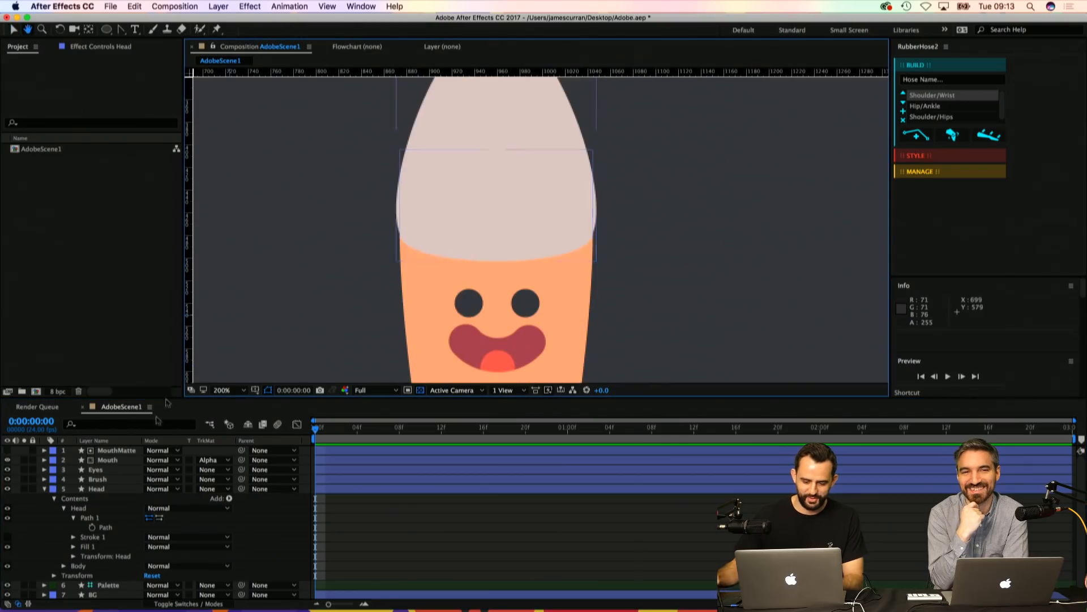
Step: Smooth the Head path's base corners with the Pen tool, aligning the handles on each corner along an outward slant
click(120, 520)
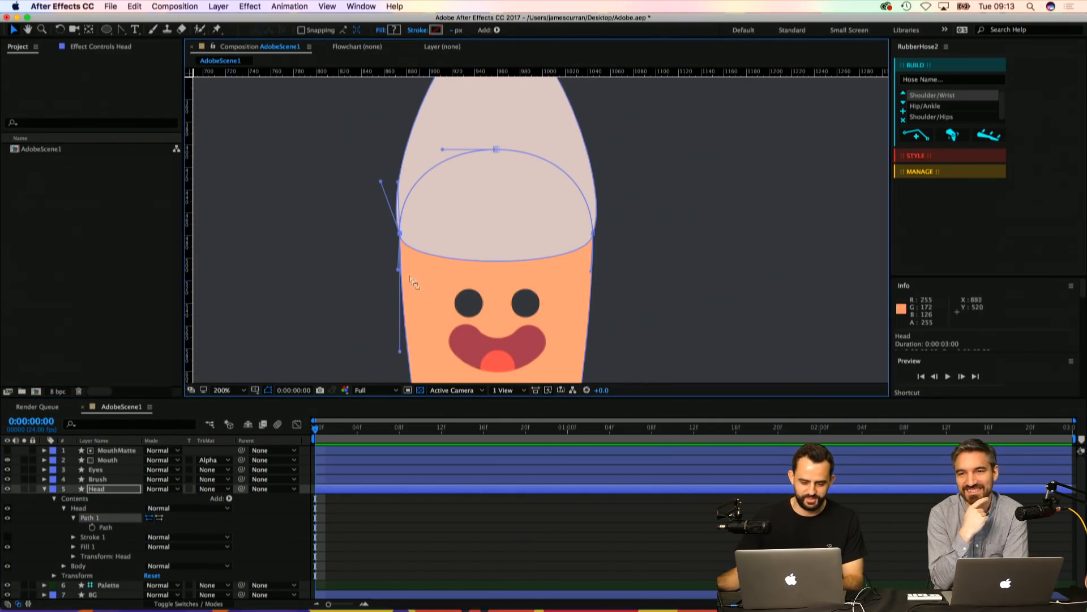
drag(415, 228, 395, 253)
key(g)
drag(570, 216, 600, 179)
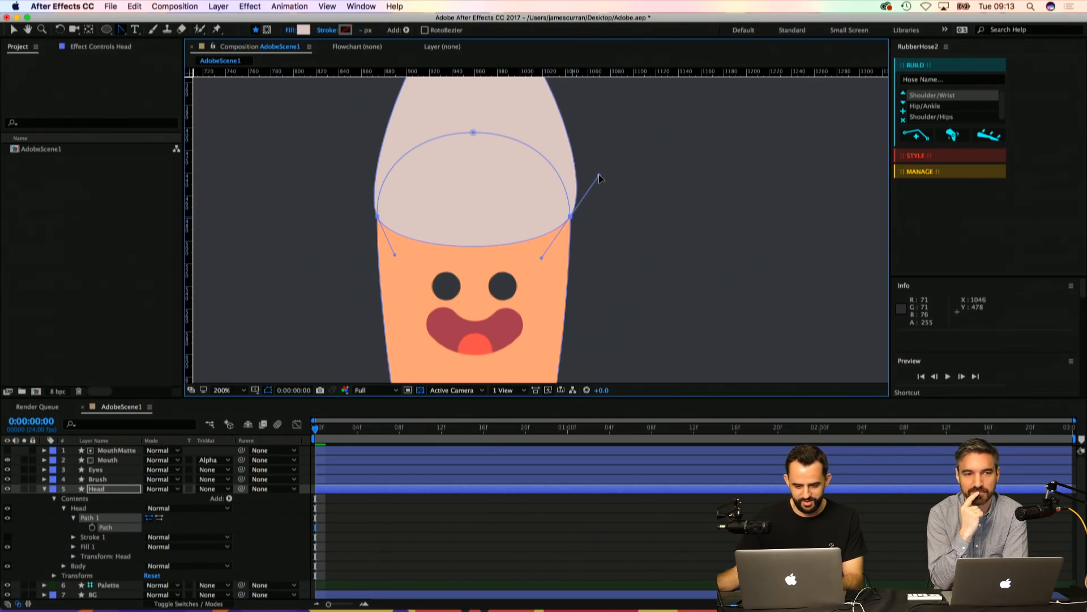
key(super+shift+a)
key(z)
alt+click(566, 220)
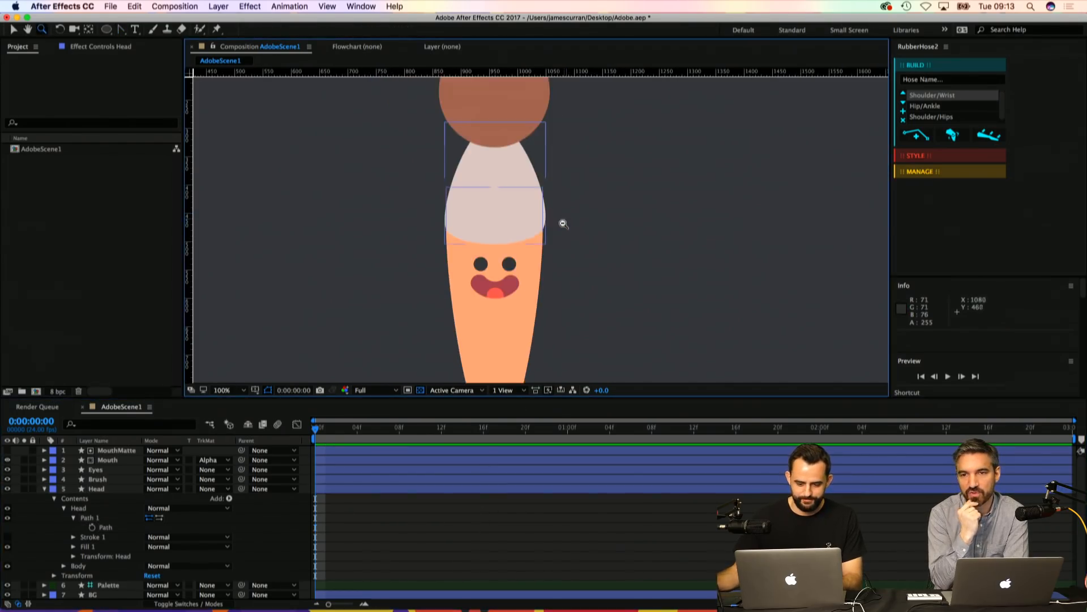
Step: Adjust the curve handle at the left base corner of the Head path to even out the bulge with the other side
key(v)
click(115, 526)
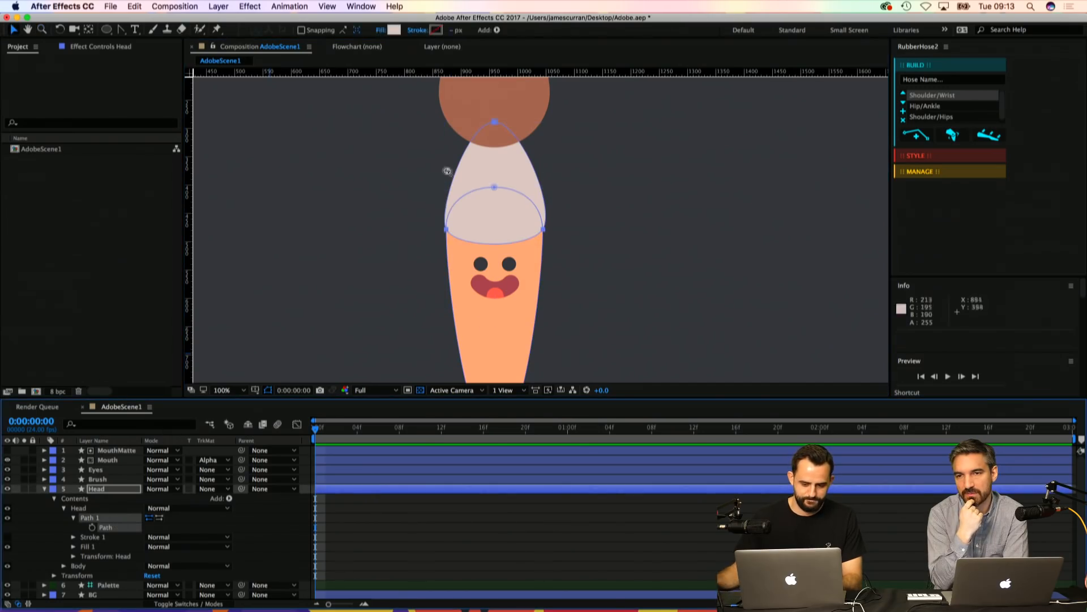
key(z)
click(448, 223)
key(v)
drag(459, 181, 394, 285)
click(474, 126)
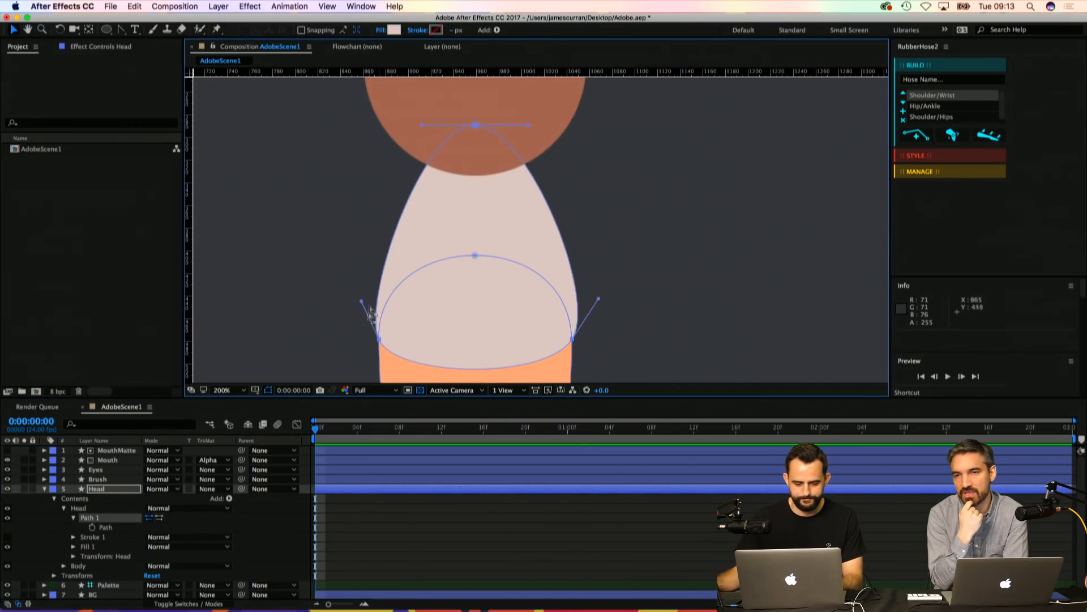
drag(341, 325, 419, 366)
mouse_move(358, 306)
mouse_down()
mouse_move(369, 240)
mouse_move(381, 304)
mouse_up()
click(406, 519)
key(z)
key(v)
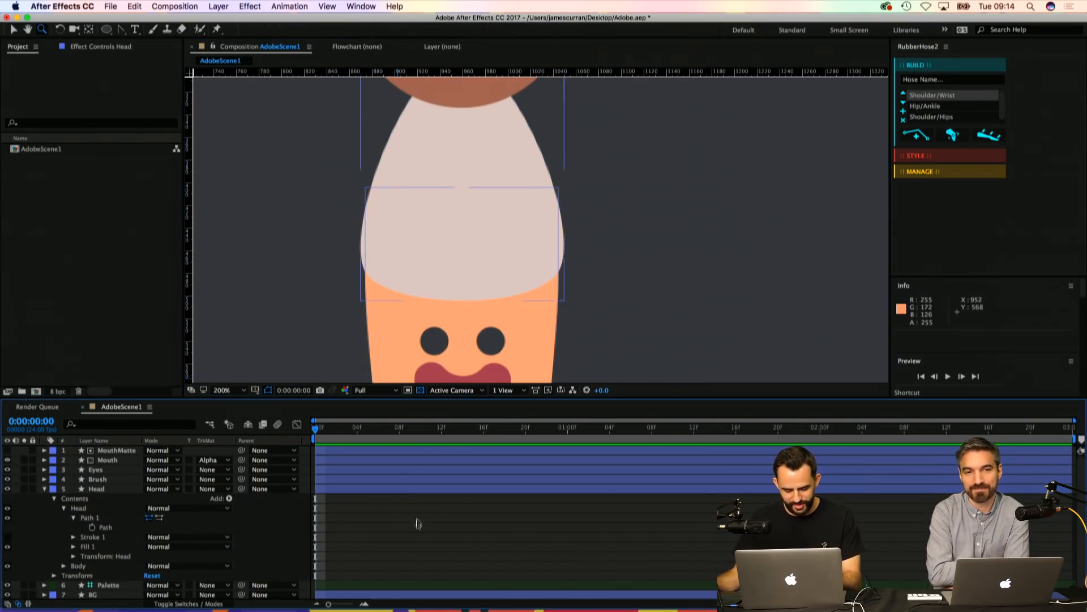
Step: Examine the Head and Body groups of the Head layer separately by toggling their visibility, leaving both shown
key(u)
click(459, 256)
key(z)
alt+click(520, 247)
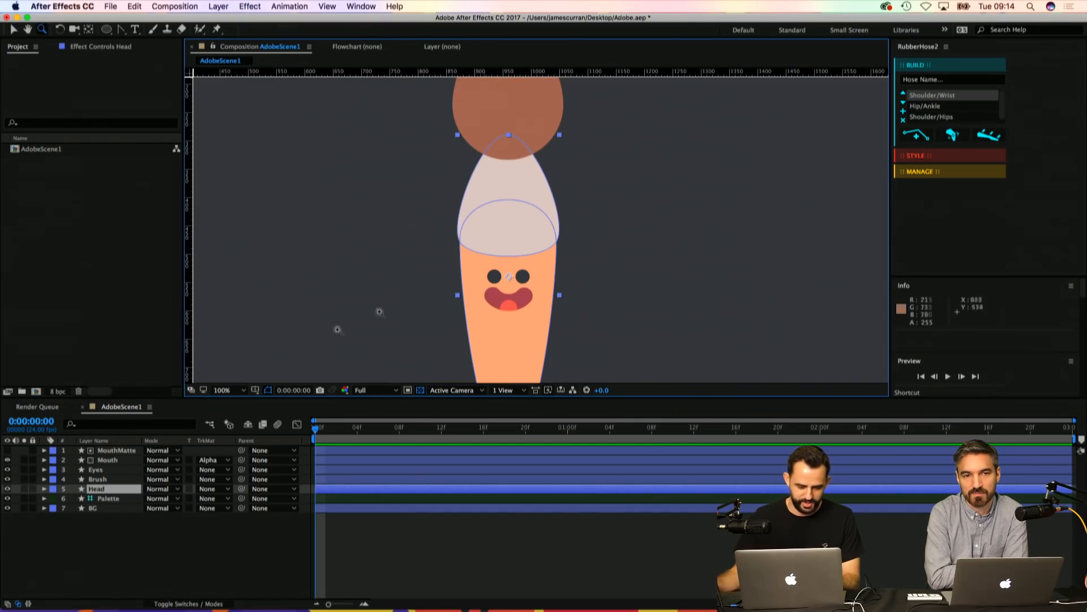
click(44, 488)
click(54, 498)
click(78, 508)
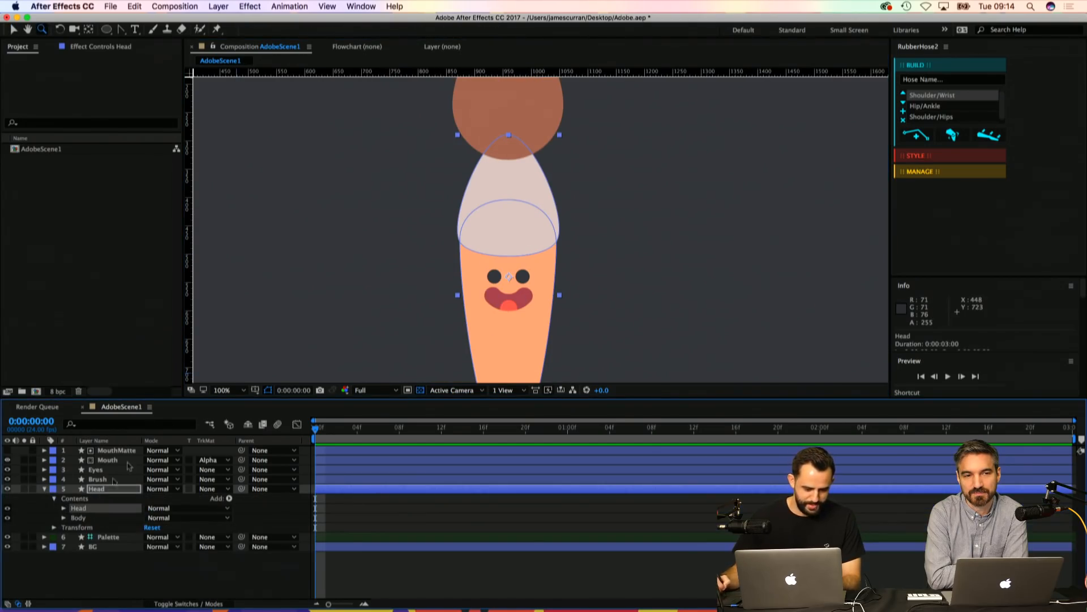
key(v)
click(8, 508)
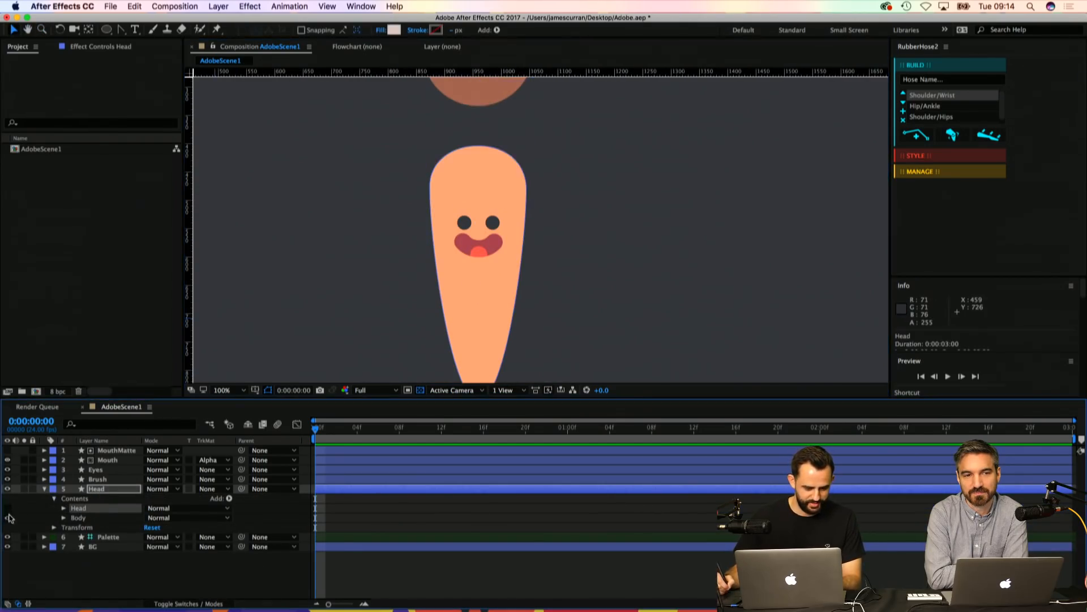
click(7, 508)
click(92, 518)
click(8, 519)
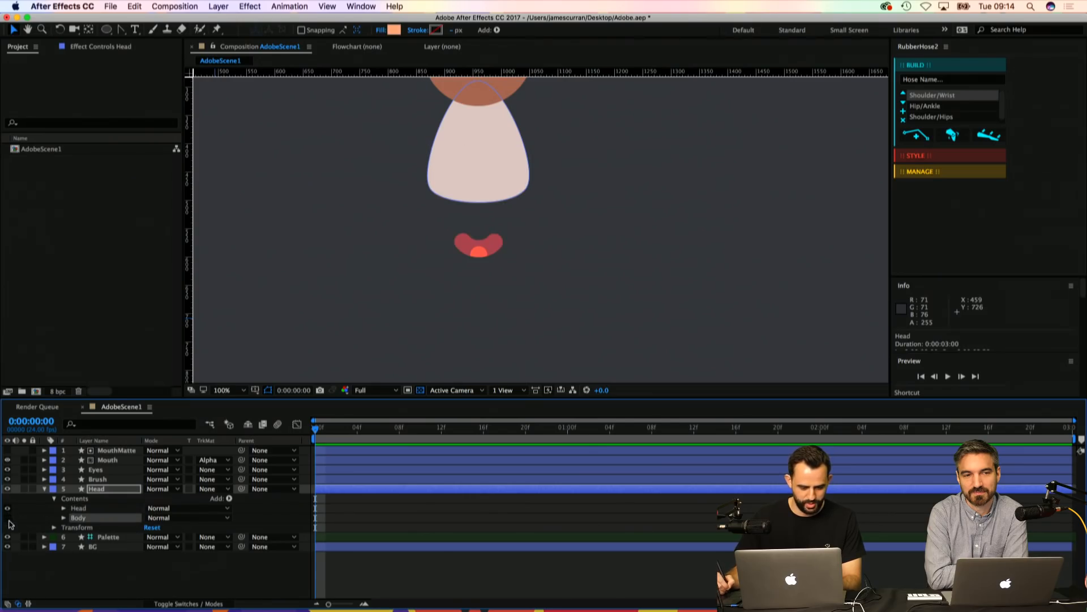
click(8, 518)
click(7, 518)
click(8, 518)
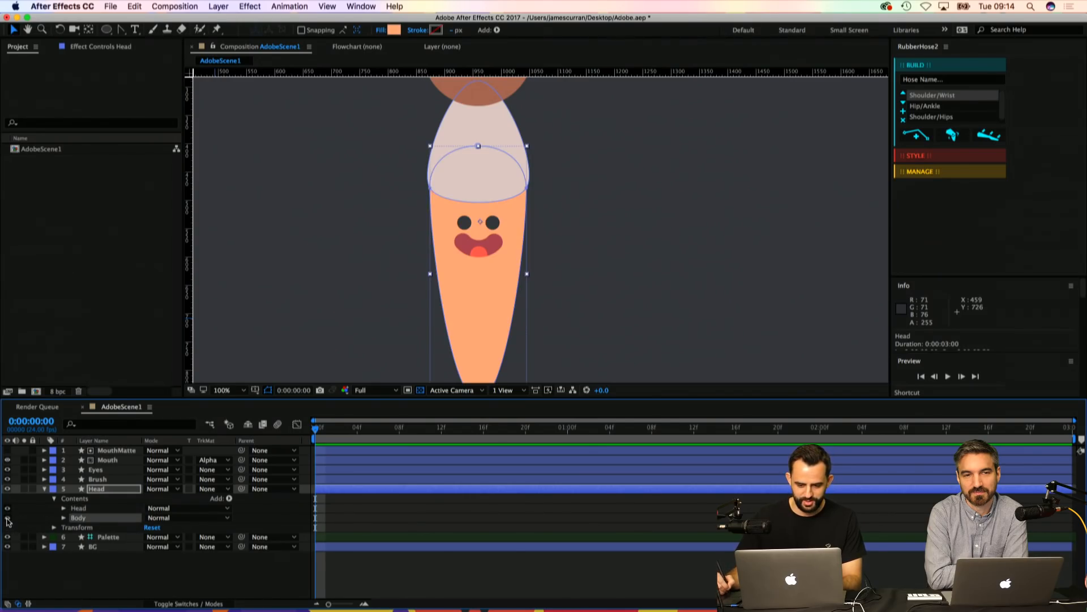
Step: Deselect the Head layer and save the project with the whole paintbrush in view
click(424, 523)
key(z)
alt+click(530, 211)
key(super+s)
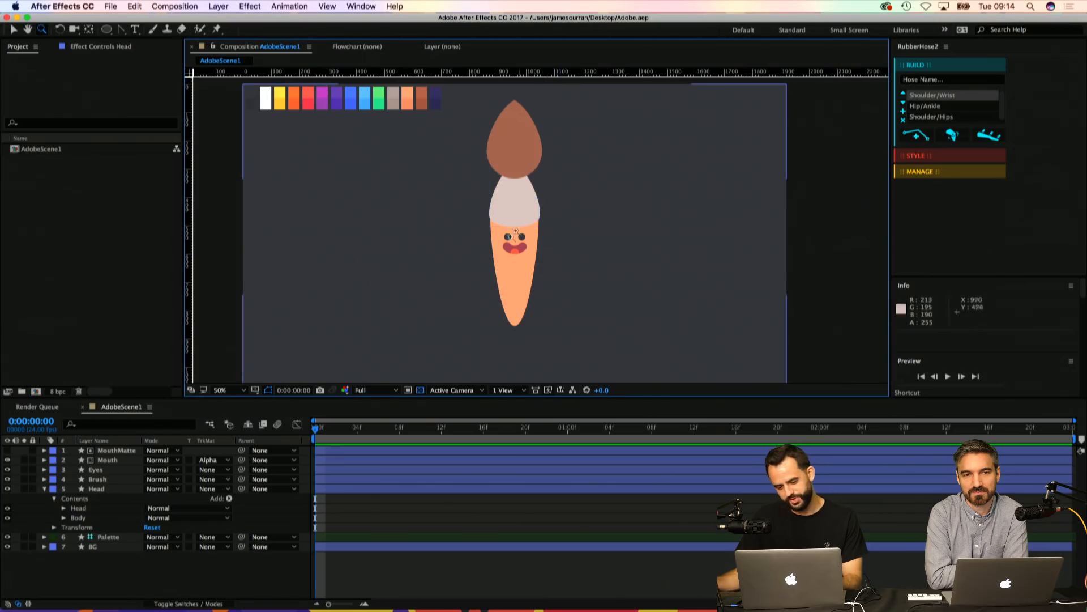
Step: Select the Brush layer, show its opacity property and activate the Pan Behind (Anchor Point) tool
key(v)
click(527, 152)
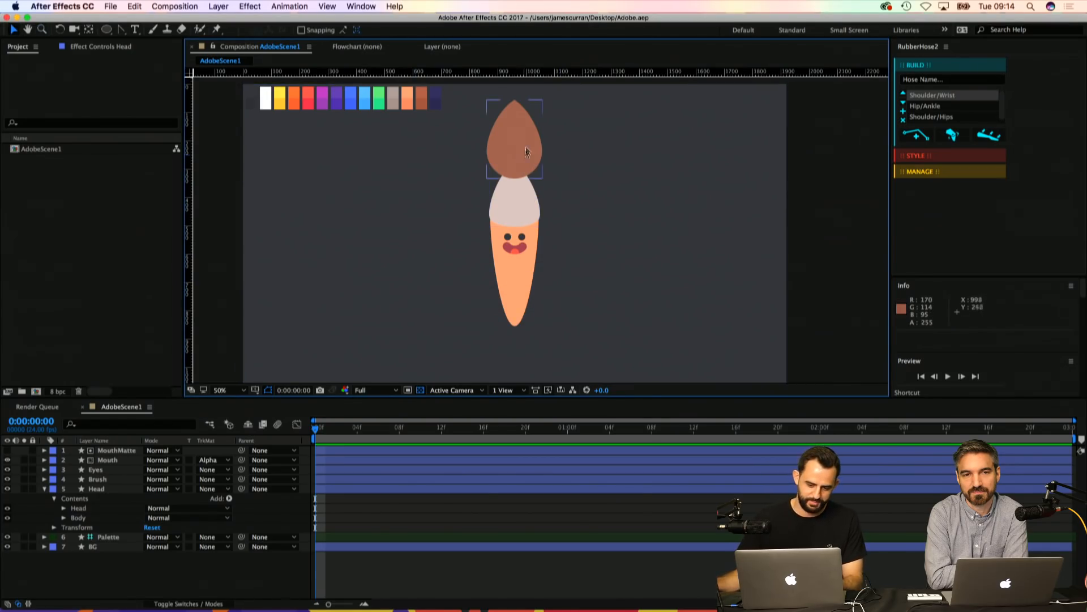
click(510, 146)
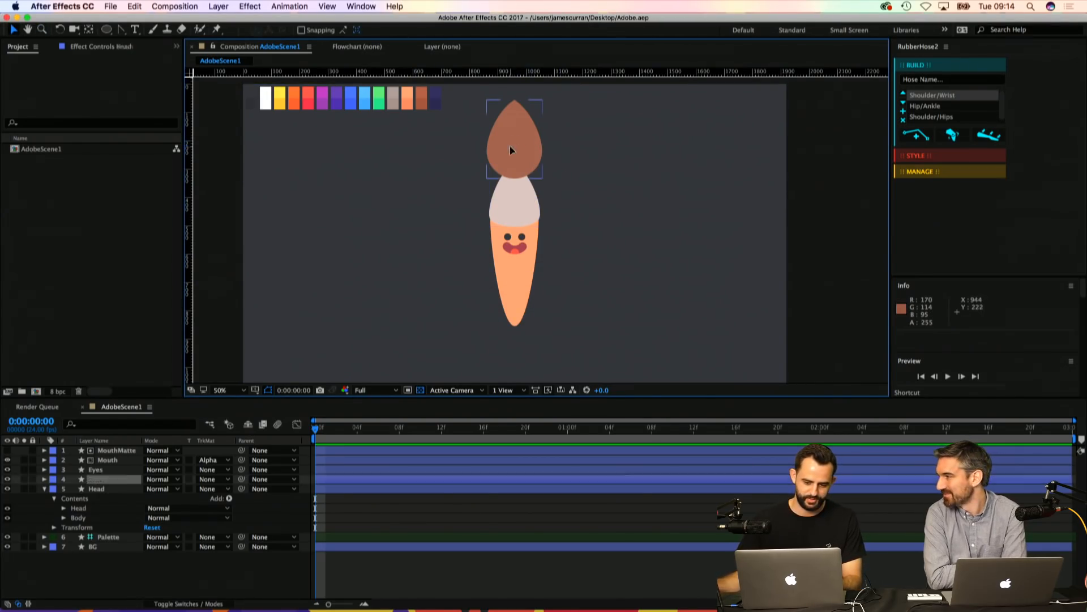
key(t)
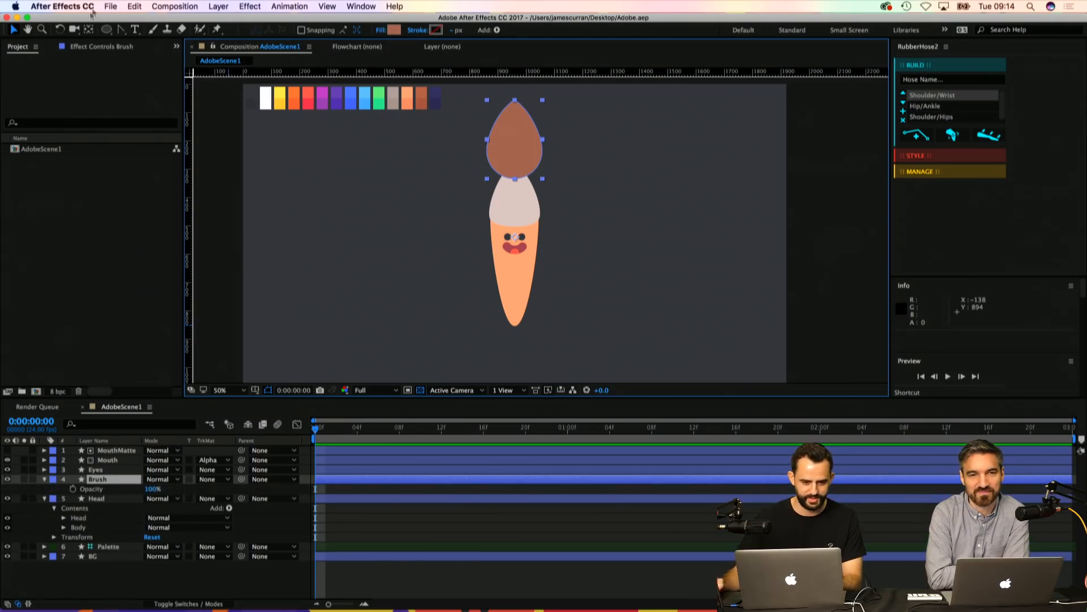
key(y)
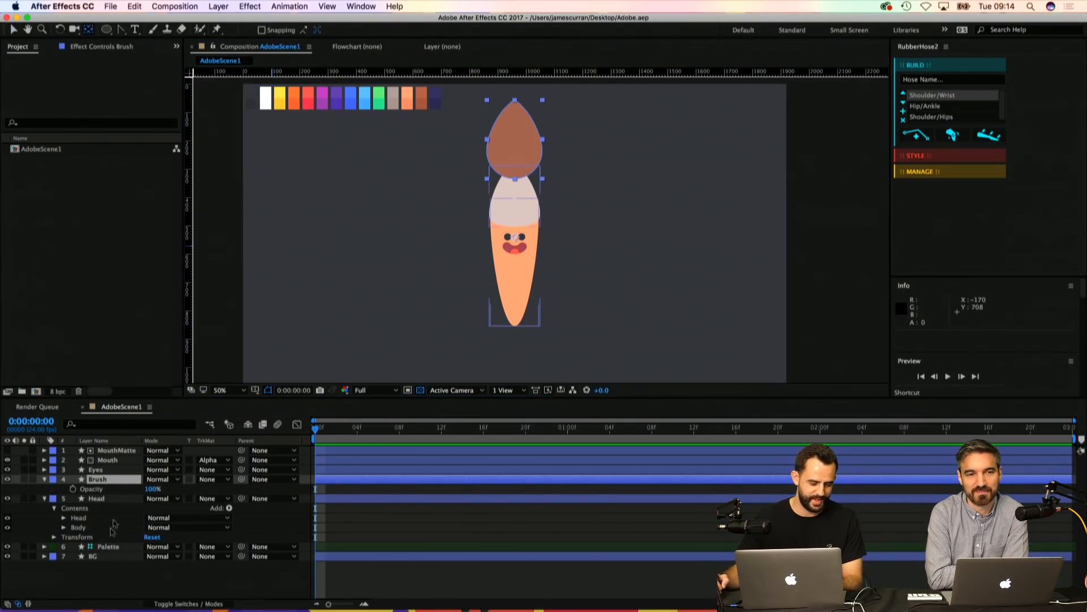
click(79, 518)
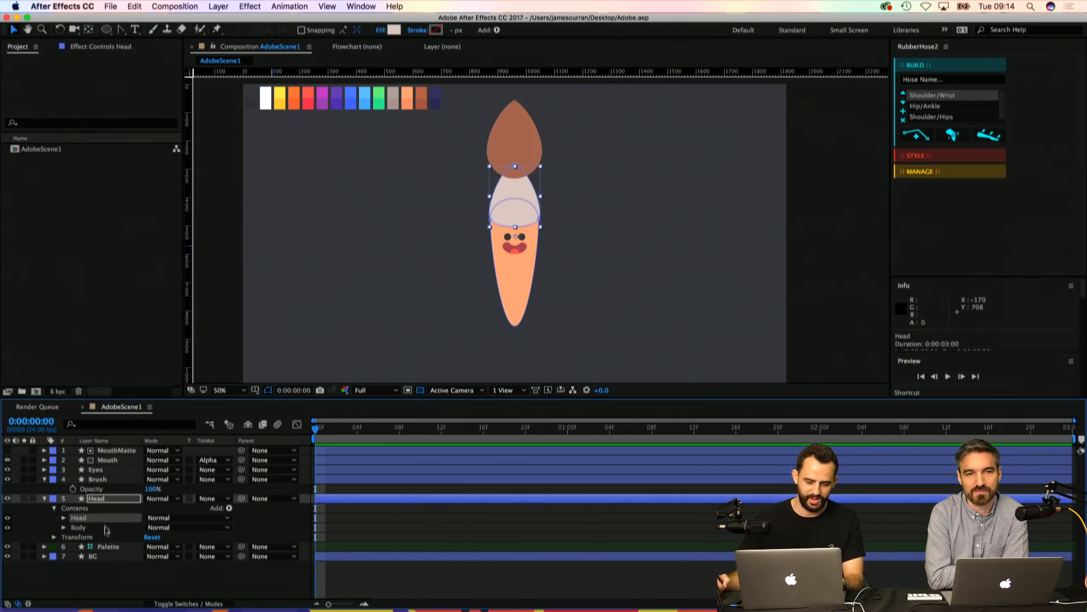
click(108, 480)
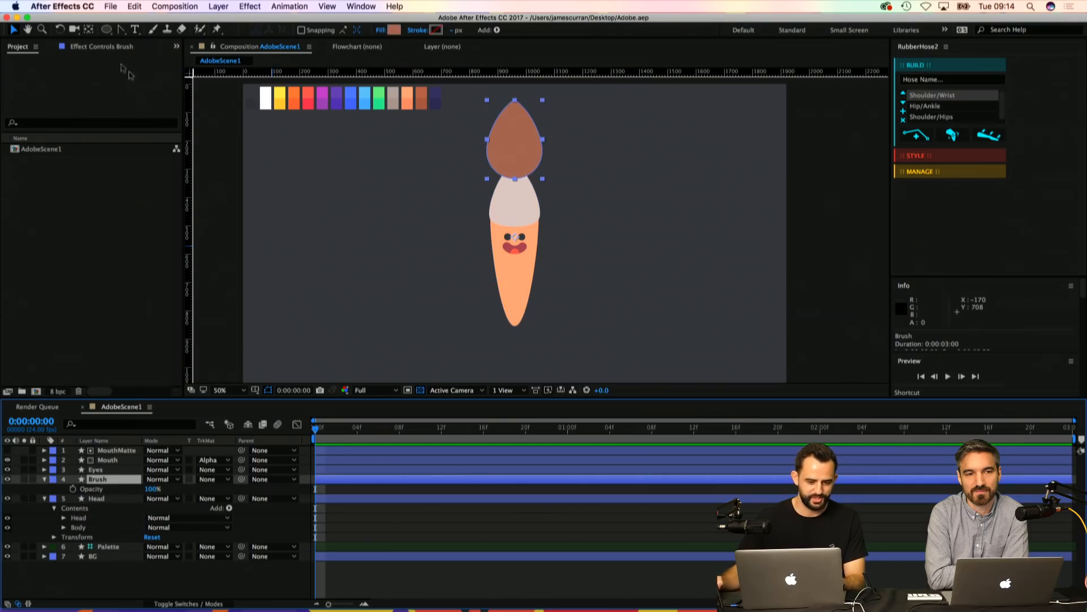
click(88, 29)
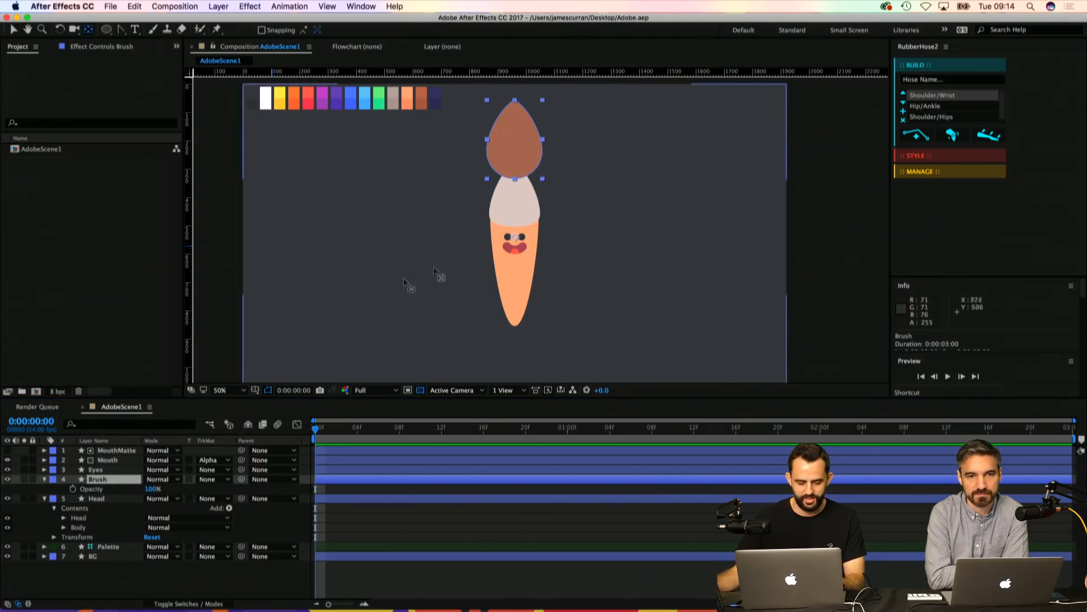
Step: Examine the character's face up close, checking the MouthMatte and Mouth layers in turn
click(519, 261)
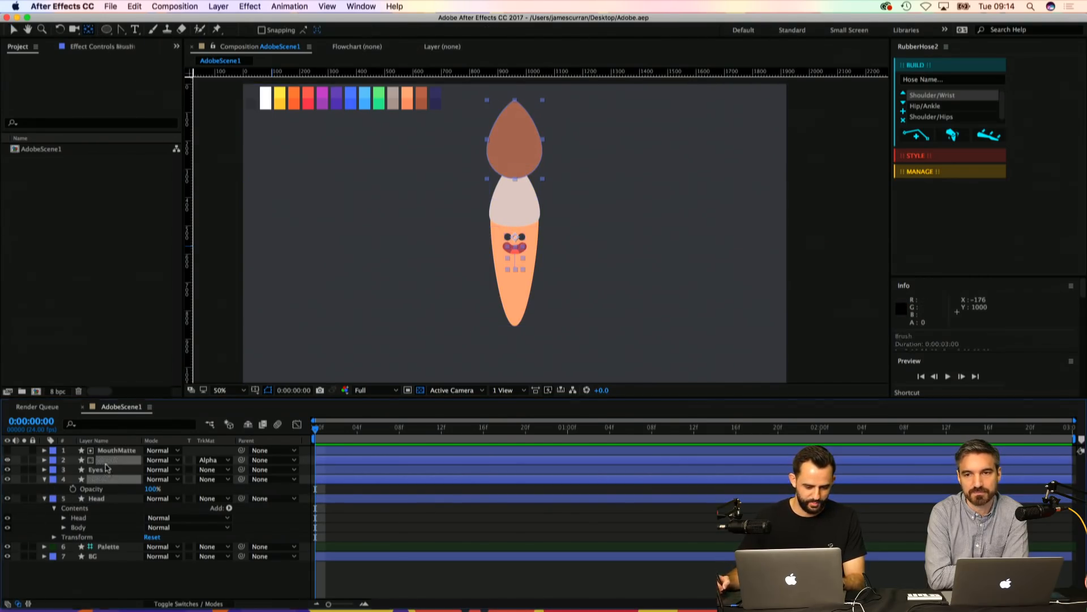
key(z)
click(519, 262)
click(116, 455)
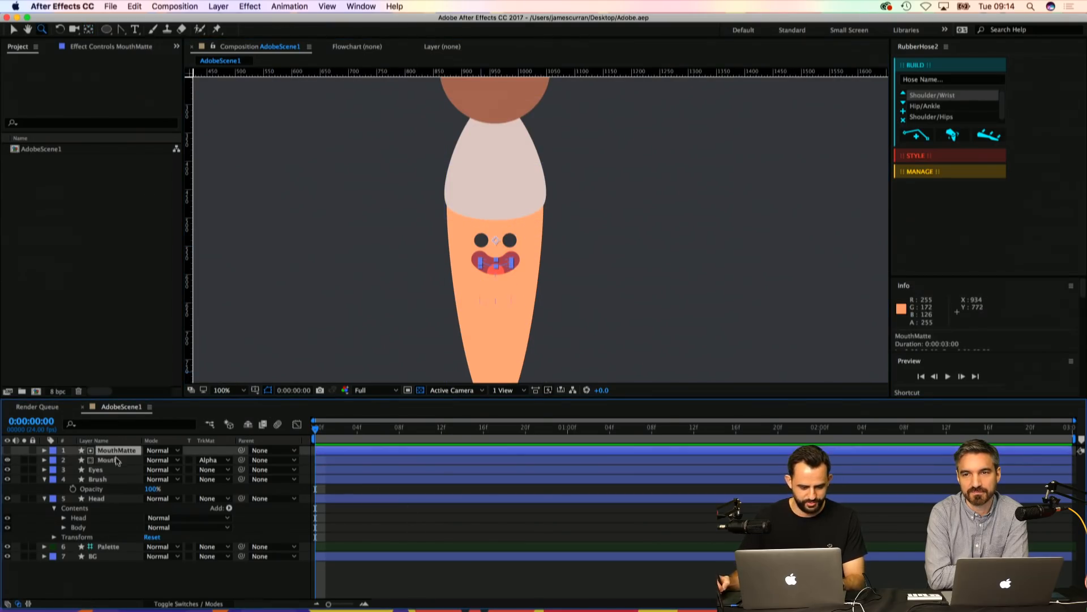
click(515, 249)
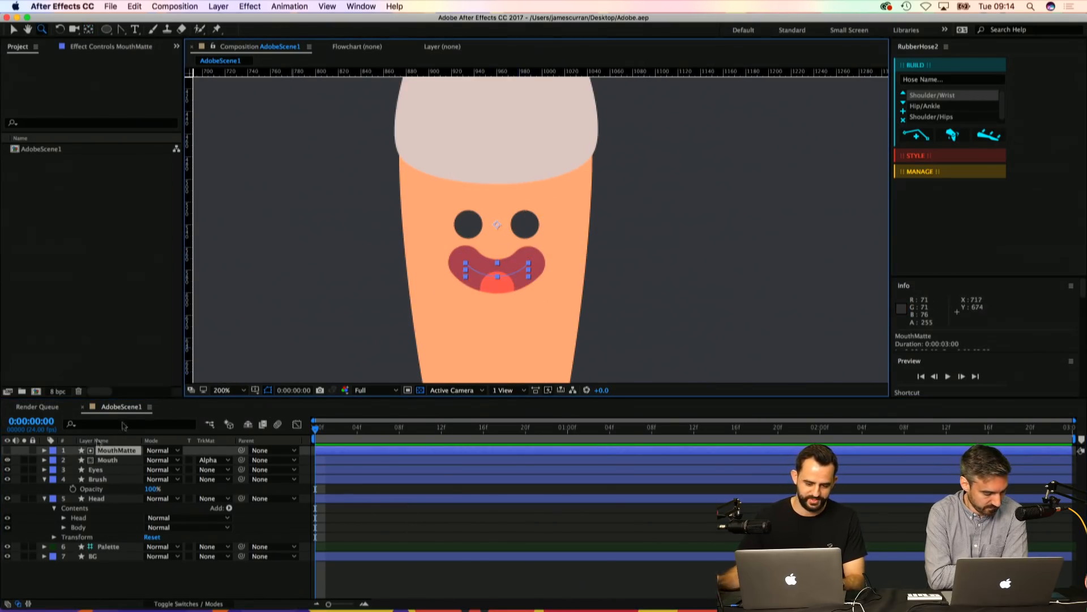
key(v)
click(51, 459)
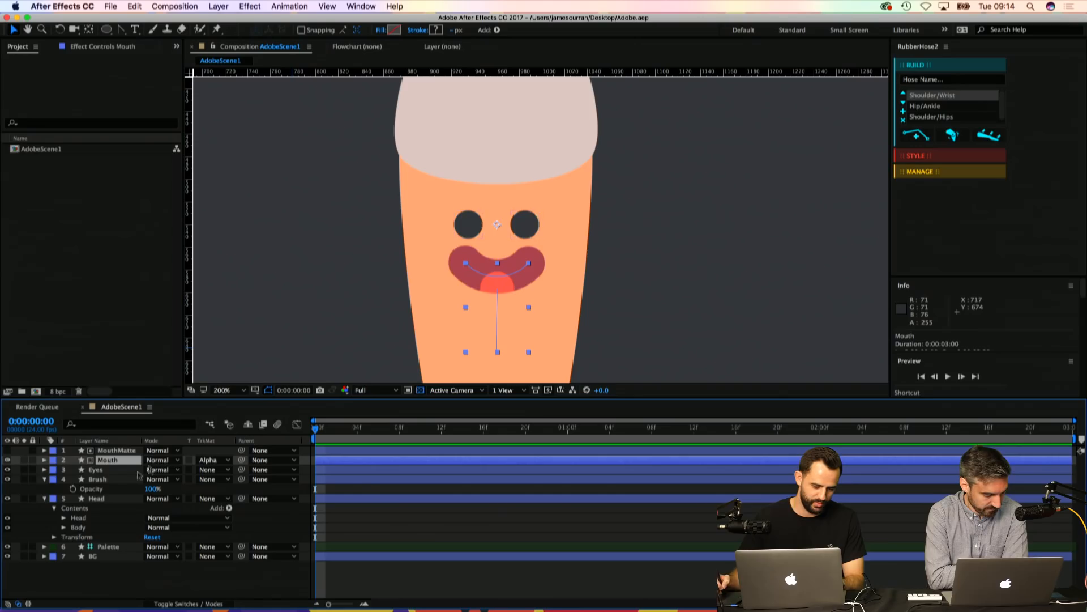
Step: Reveal the Tongue group's path in the Mouth layer, try shifting the path slightly down, and undo the move
click(44, 459)
click(54, 469)
click(71, 479)
click(63, 479)
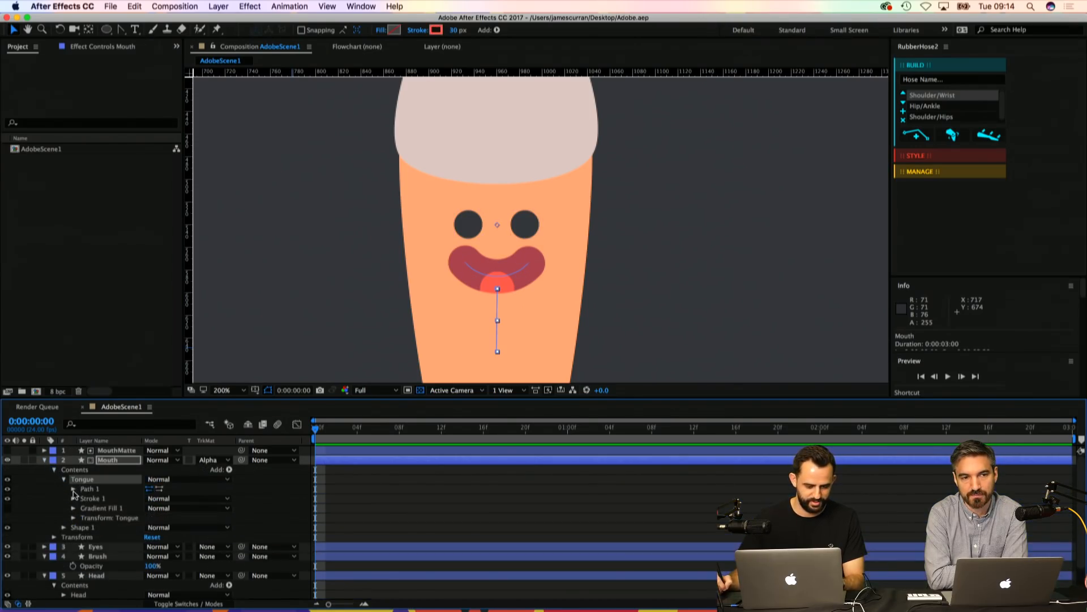
click(74, 489)
click(105, 498)
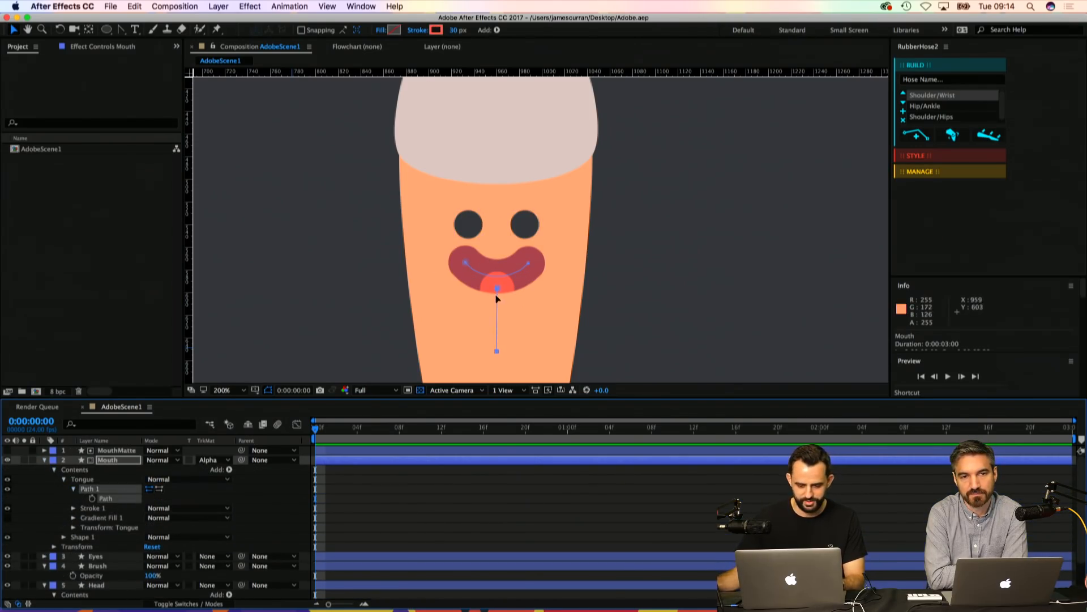
drag(496, 291, 492, 301)
key(super+z)
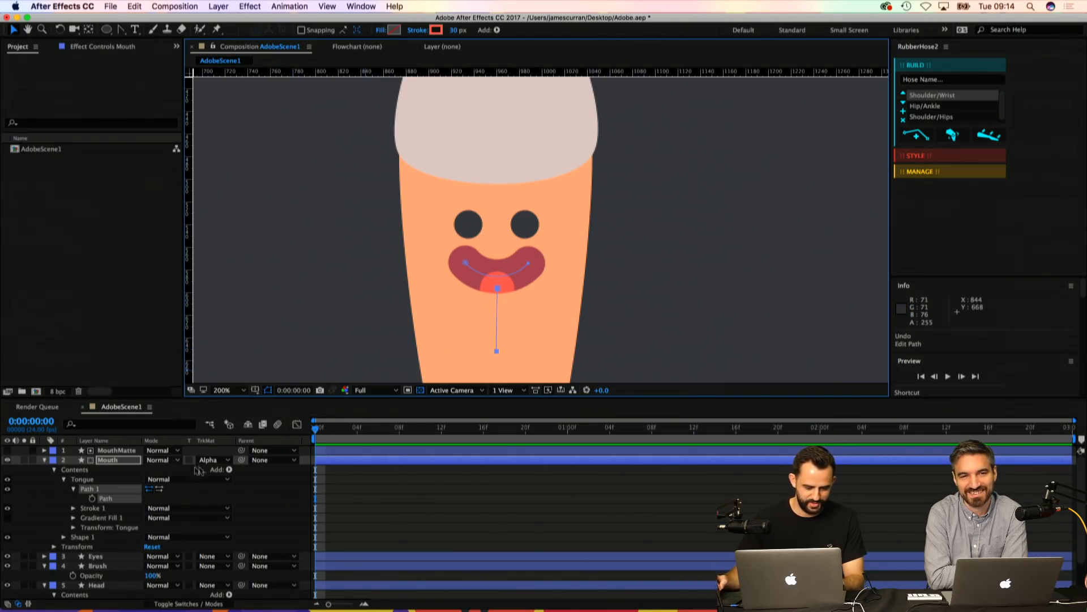
Step: Try thinning the MouthMatte layer's stroke to about 15 px, and undo the width change
click(107, 460)
key(p)
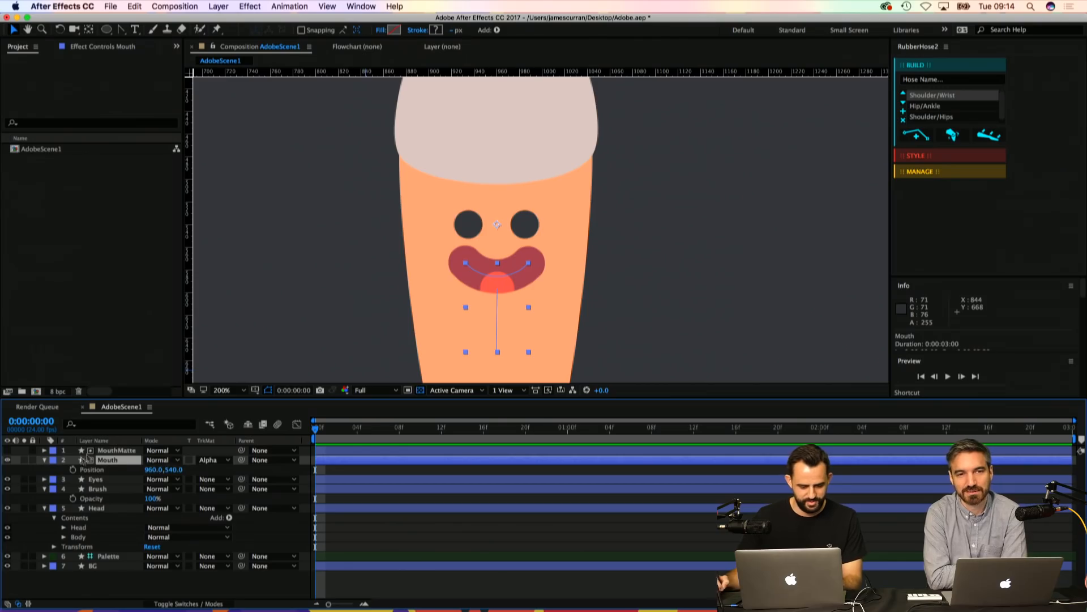
click(118, 451)
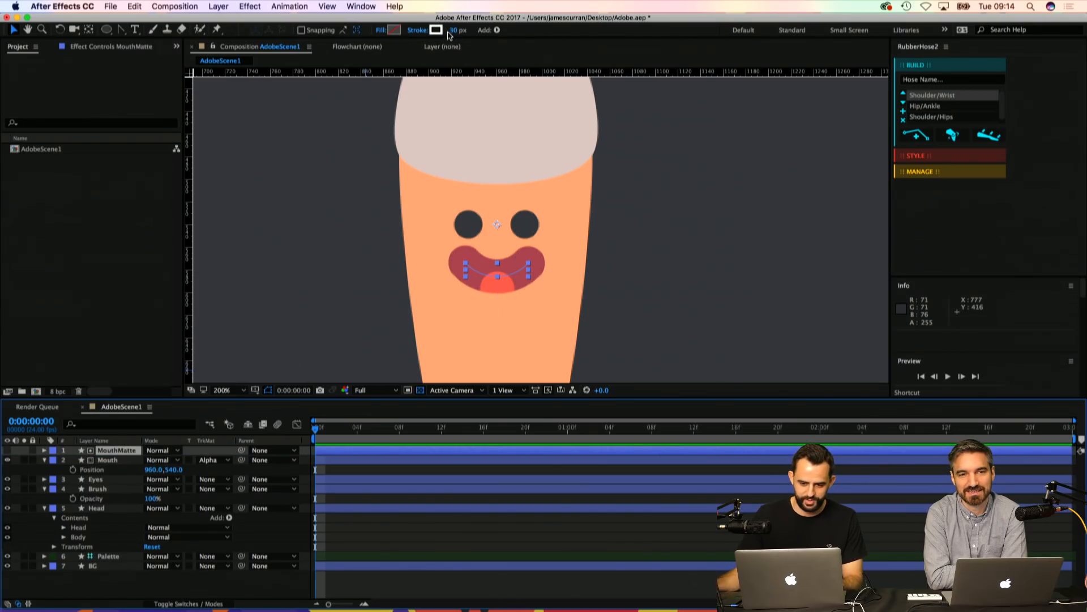
drag(457, 30, 361, 48)
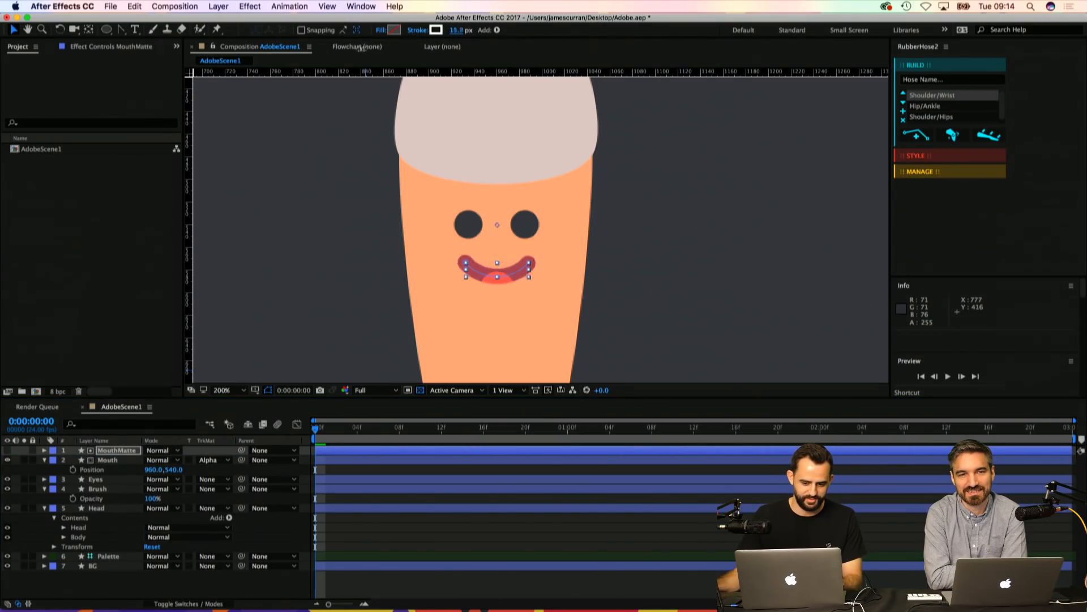
key(super+z)
click(13, 30)
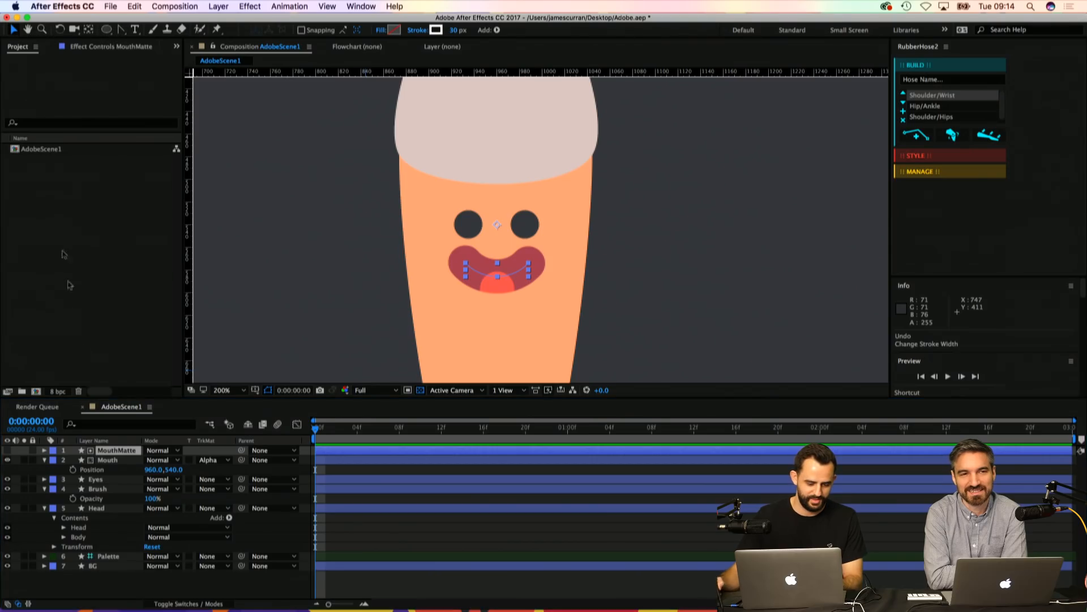
Step: Deselect all layers and save the project with the whole paintbrush in view
click(445, 538)
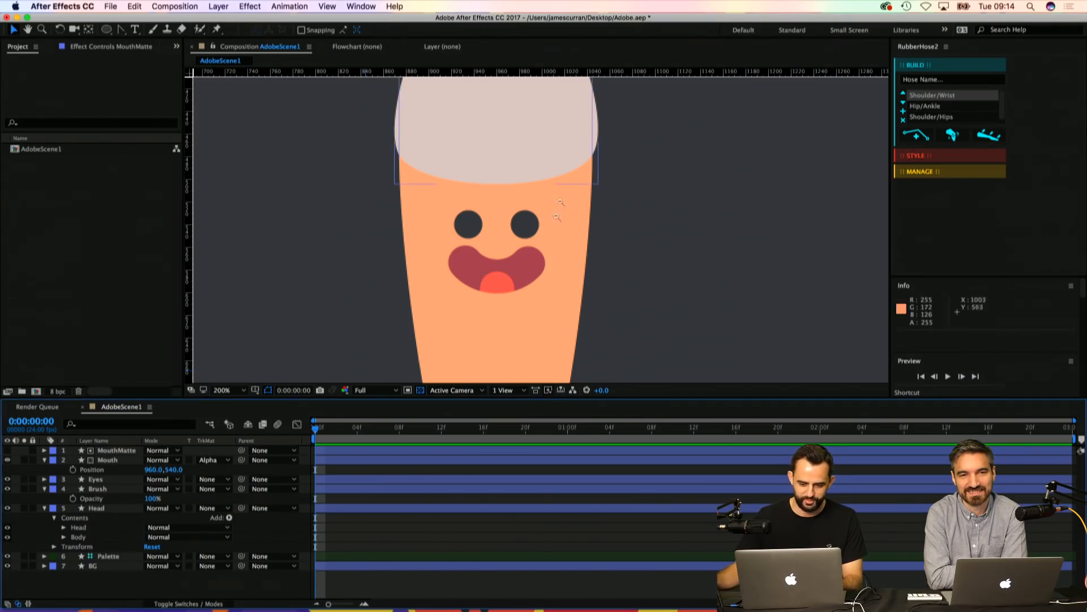
key(comma)
key(comma)
key(comma)
key(super+s)
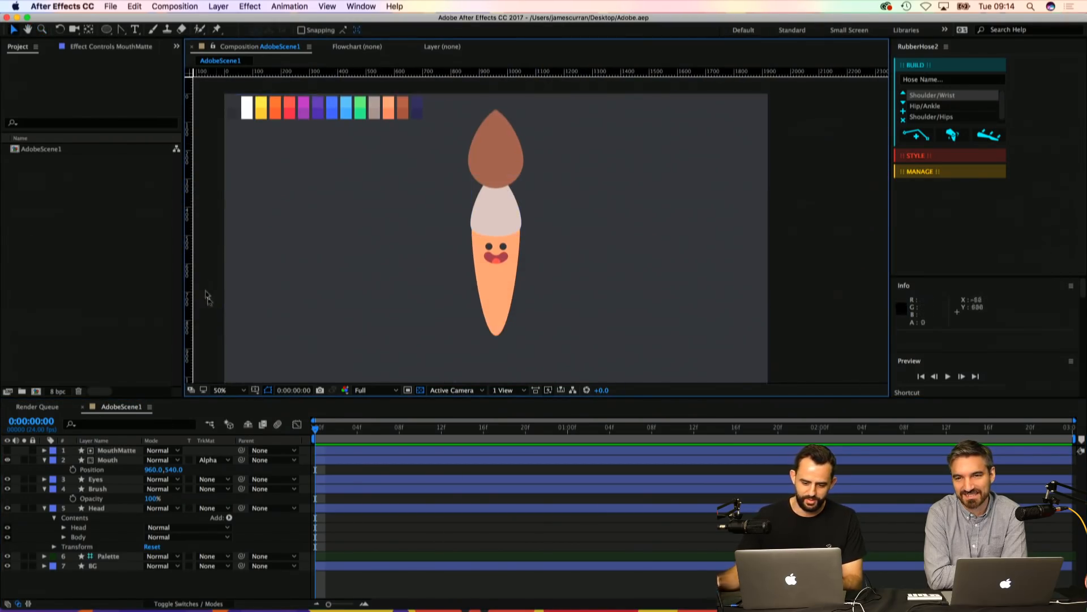
Step: Try duplicating the Brush layer as a separate layer and delete the copy
key(z)
click(505, 168)
key(space)
drag(332, 272, 360, 302)
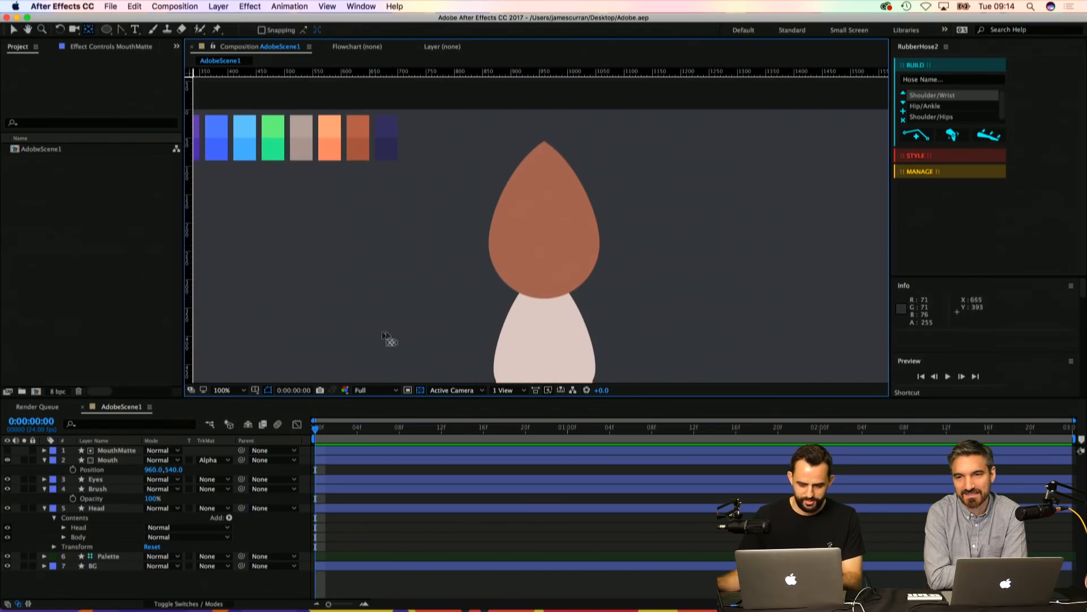
click(539, 221)
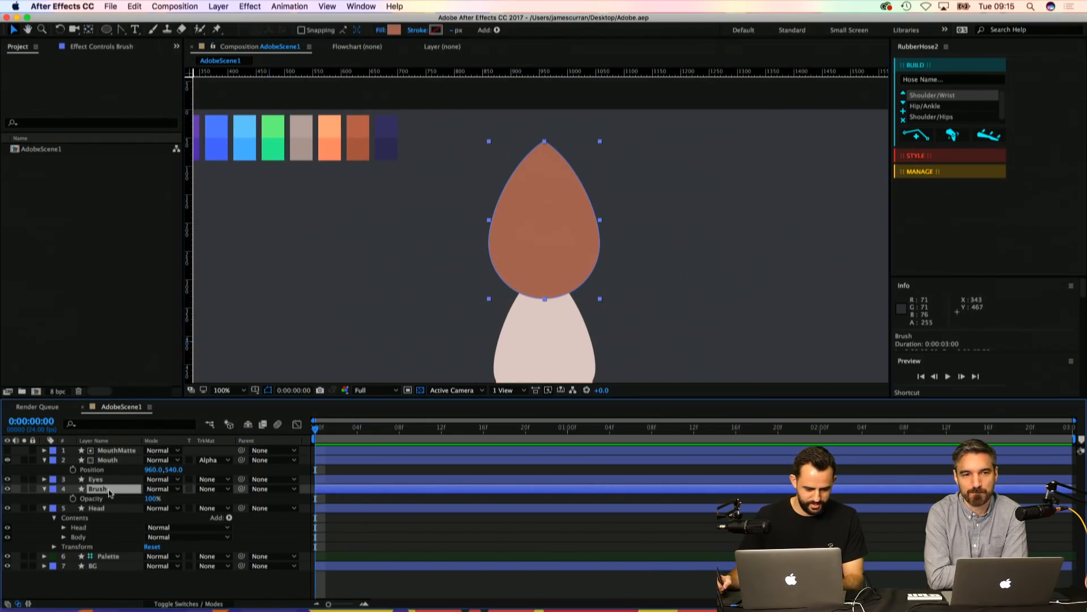
key(super+d)
key(Return)
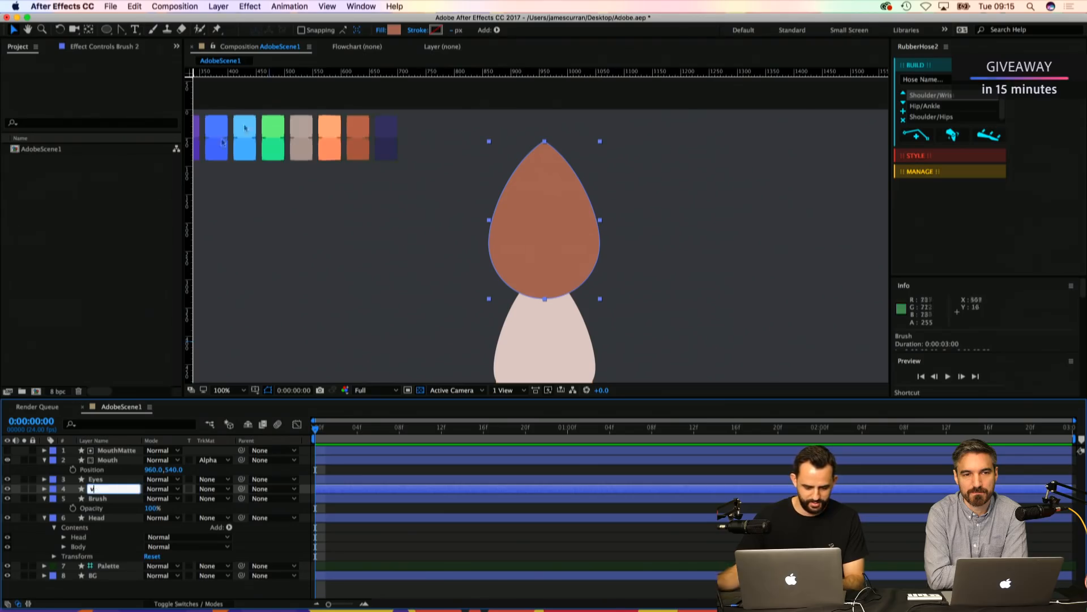
click(109, 499)
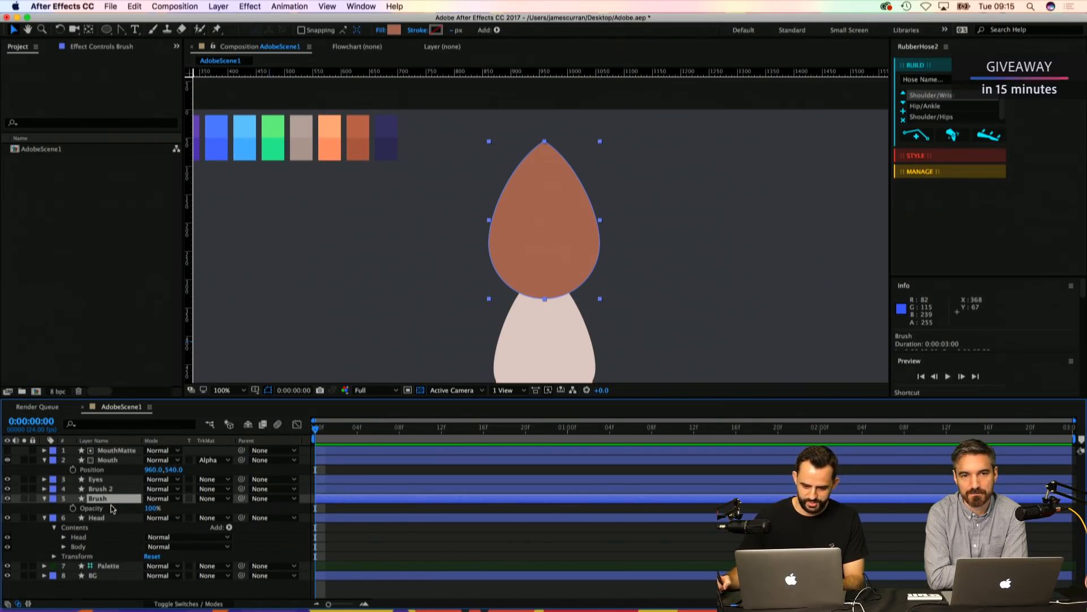
click(109, 489)
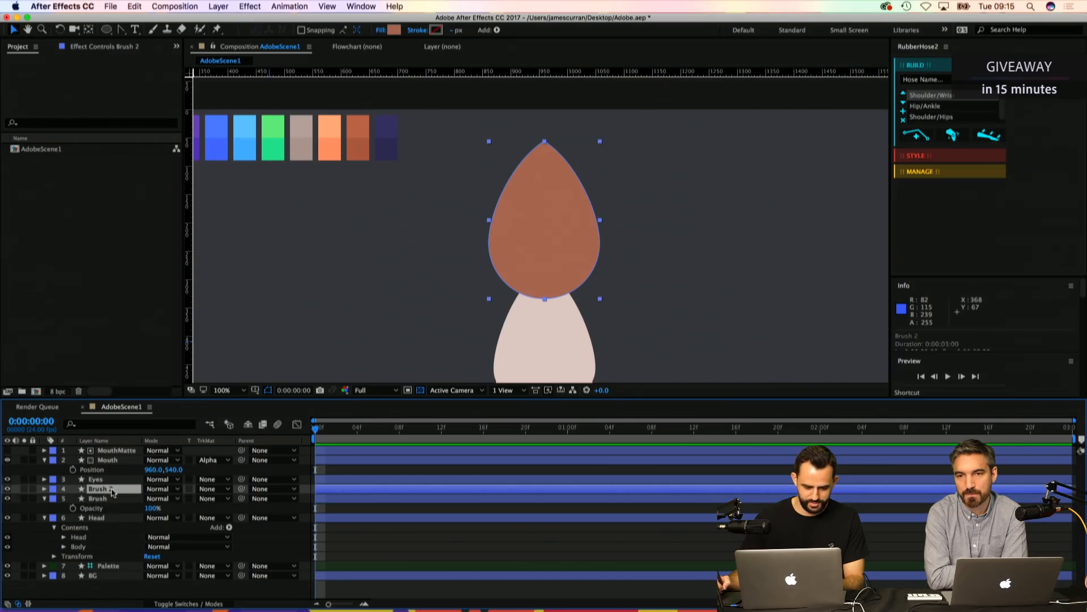
key(Delete)
Step: Duplicate the Ellipse 1 group inside the Brush layer's contents
click(99, 490)
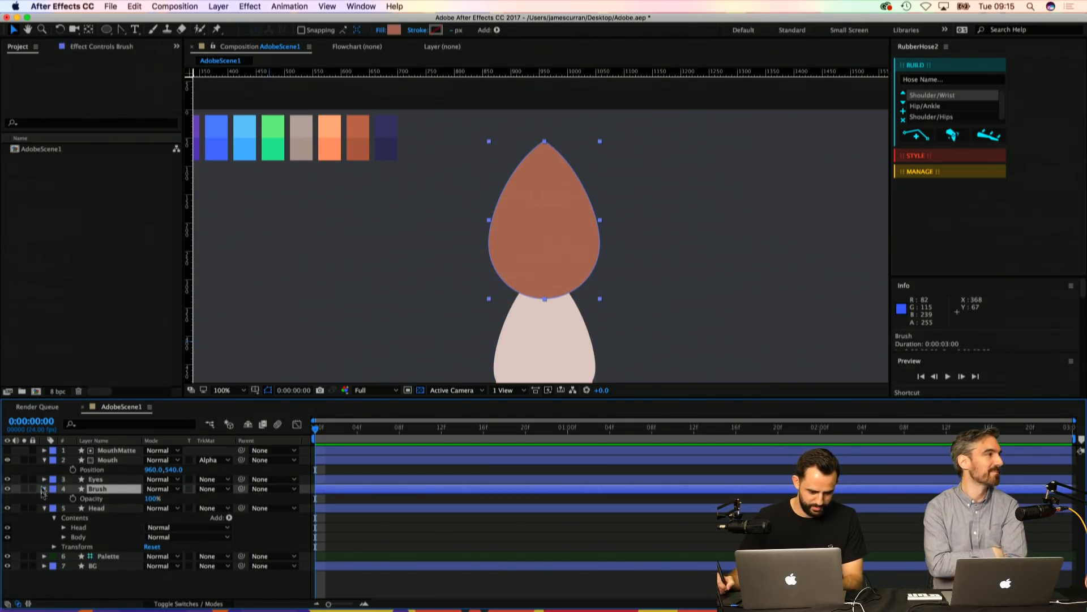
click(45, 488)
click(44, 488)
click(54, 498)
click(87, 510)
key(super+d)
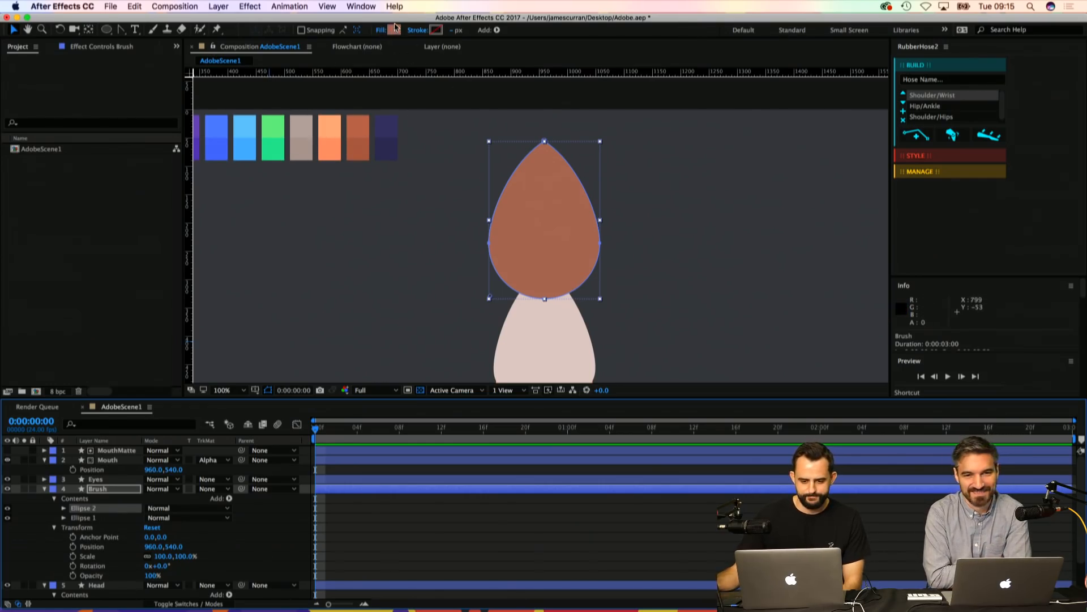
Step: Fill the duplicated ellipse with the light red (R 255, G 107, B 90) sampled from the palette's red swatch
key(h)
mouse_move(420, 235)
mouse_down()
mouse_move(492, 232)
mouse_move(529, 213)
mouse_up()
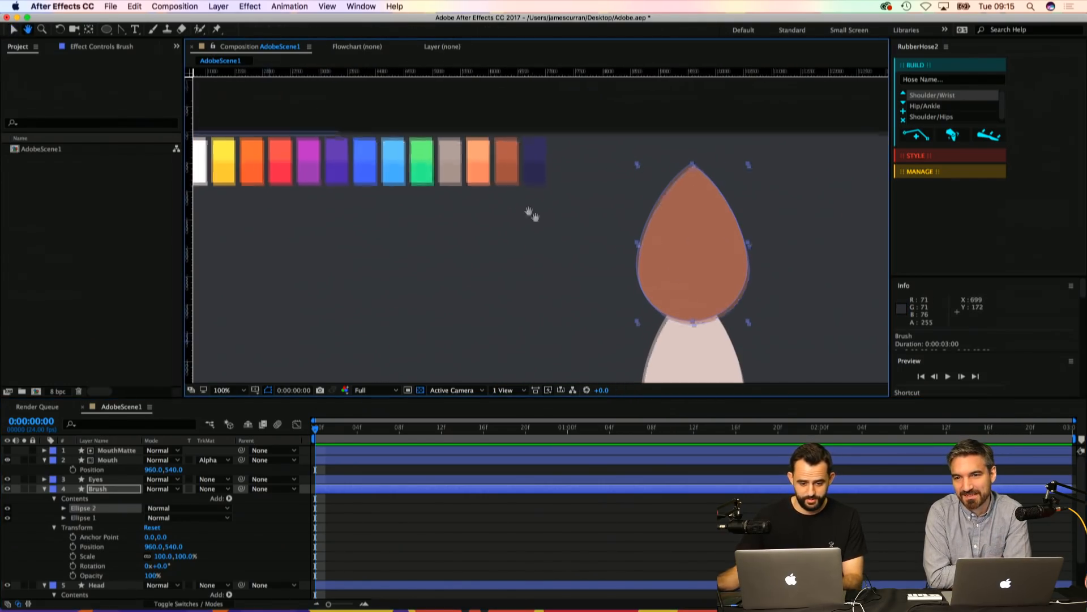
key(v)
click(394, 30)
click(691, 482)
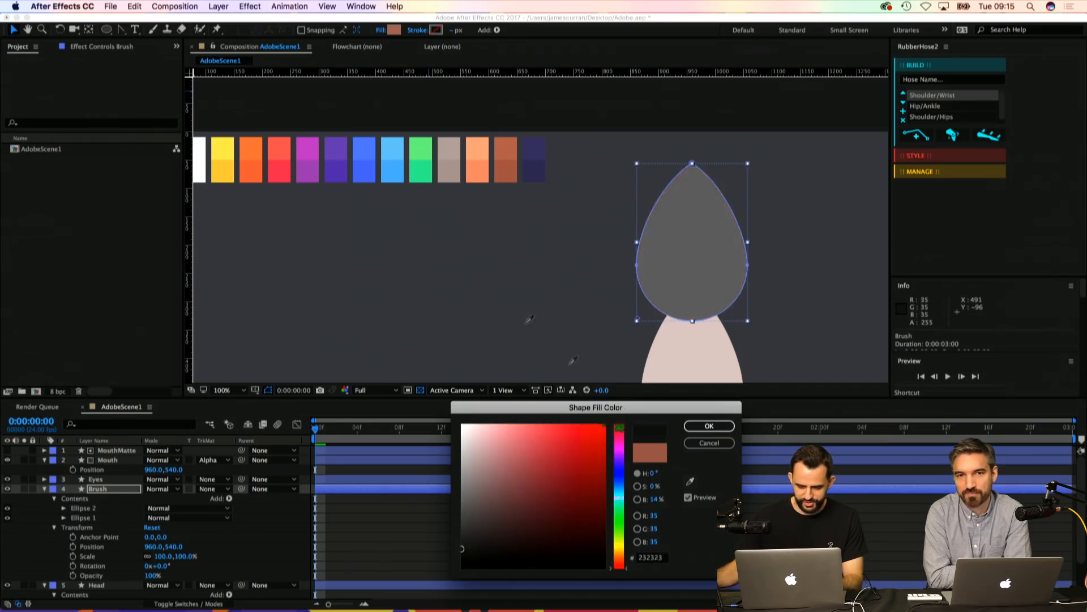
click(285, 146)
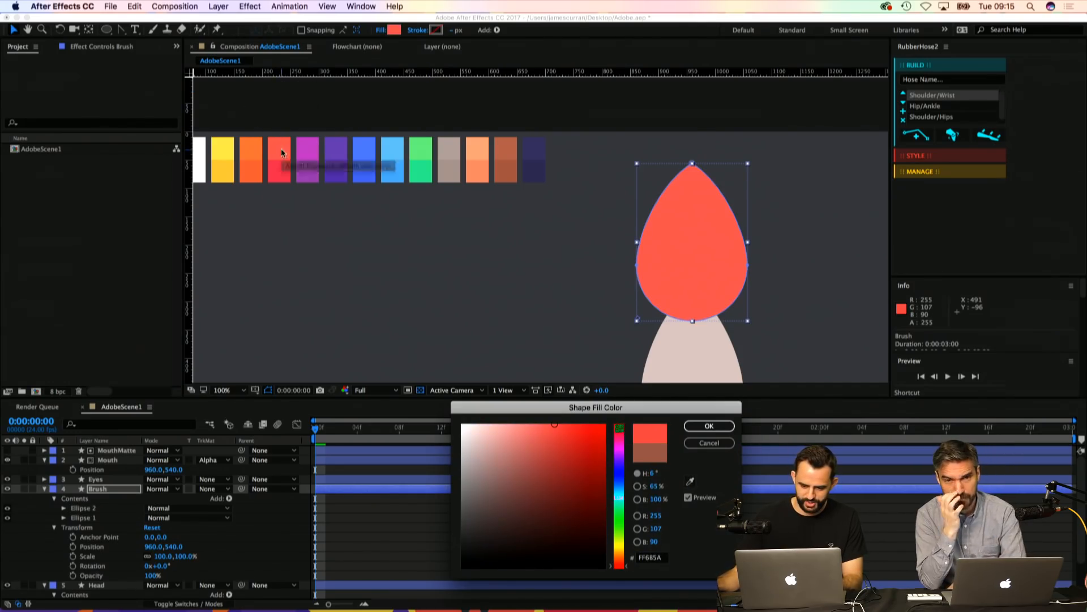
click(709, 425)
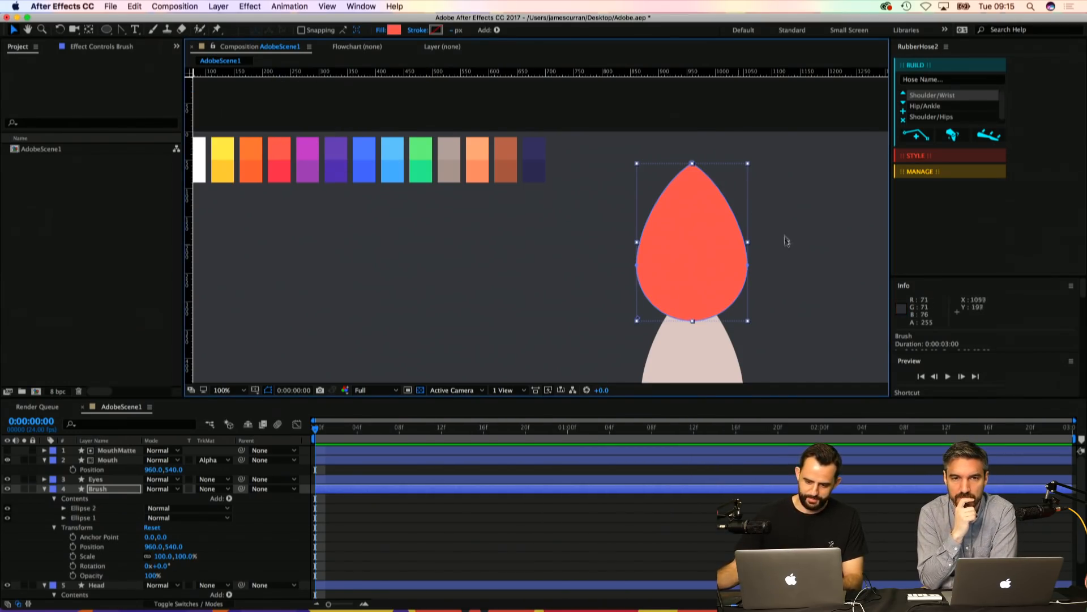
Step: Link the Path property of Ellipse 2 to the Path of Ellipse 1 in the Brush layer with an expression
drag(500, 232, 404, 201)
click(65, 525)
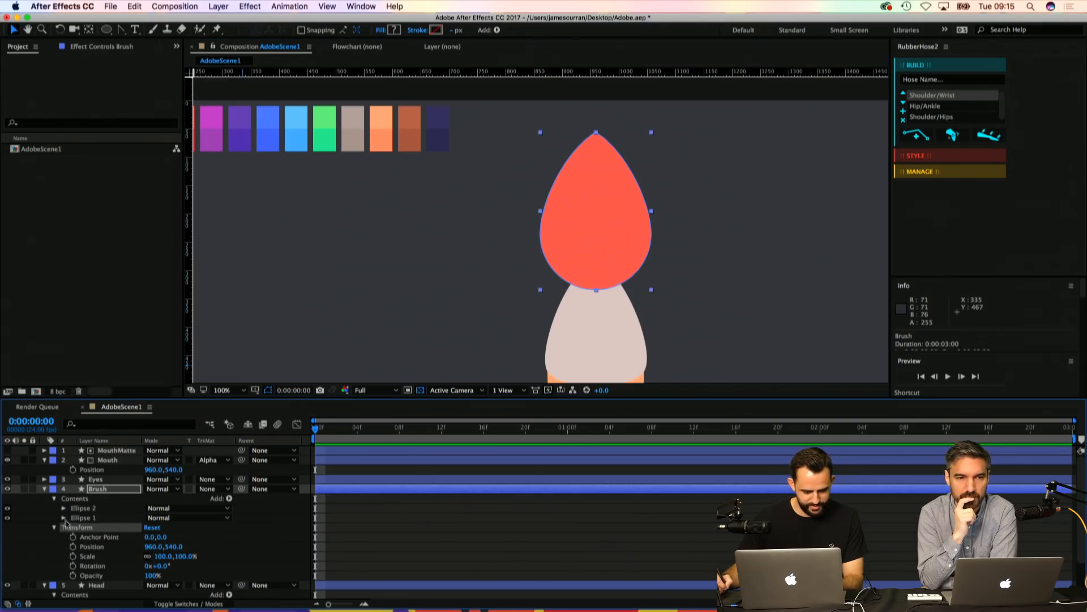
click(64, 517)
click(73, 527)
click(63, 508)
drag(74, 536, 76, 493)
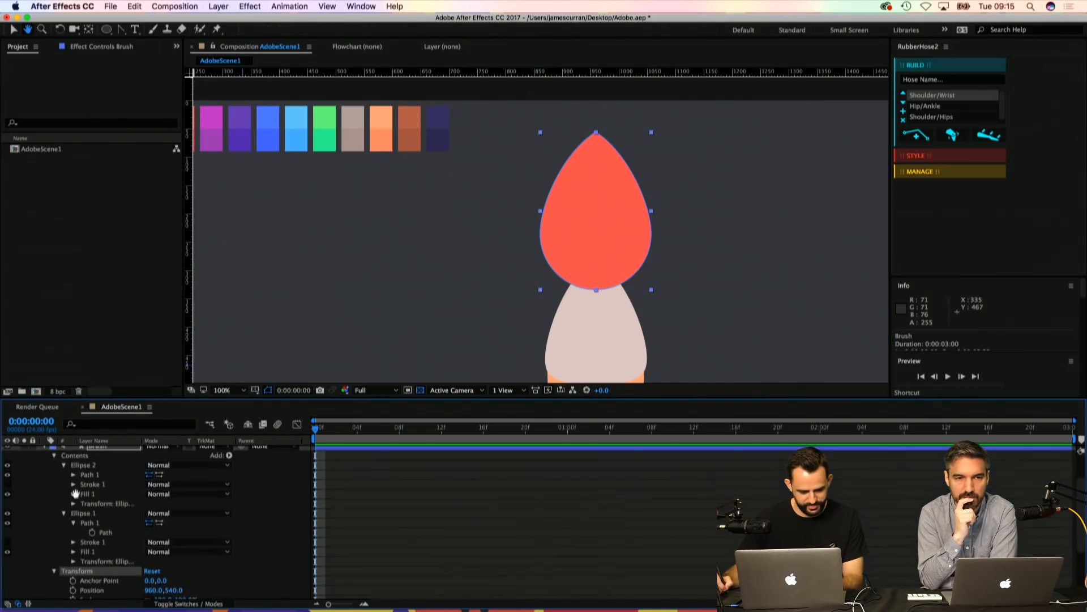
key(v)
click(73, 474)
scroll(85, 481, up, 1)
click(114, 474)
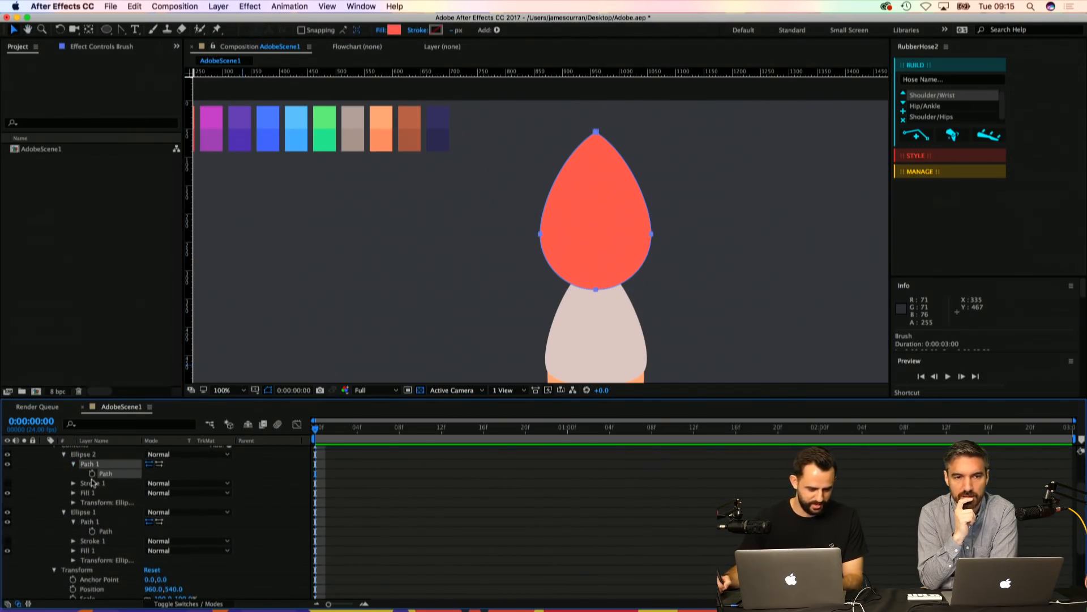
alt+click(92, 473)
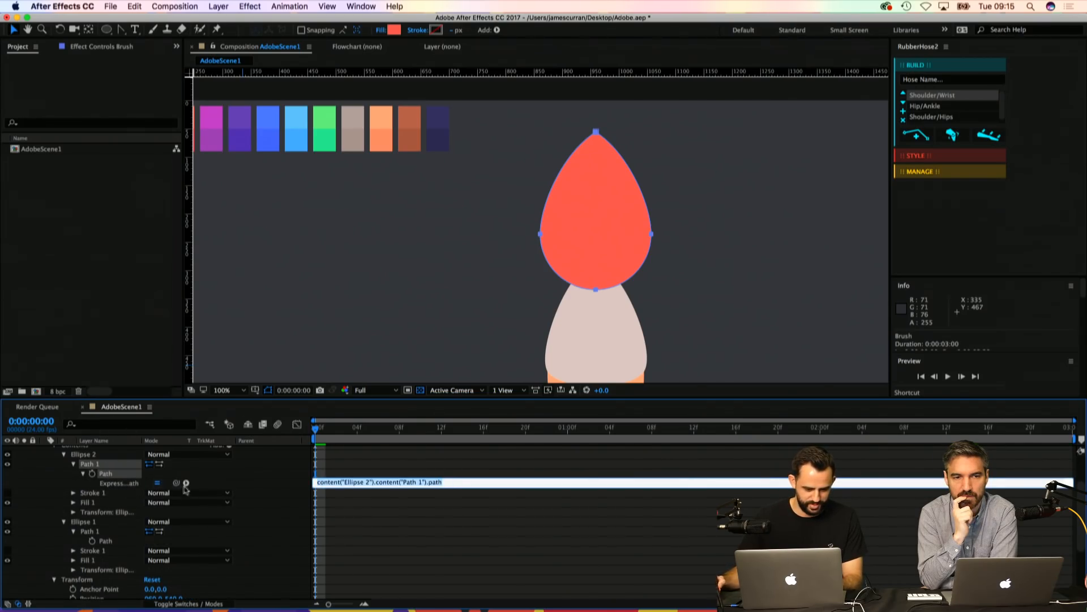
drag(171, 484, 116, 542)
click(126, 488)
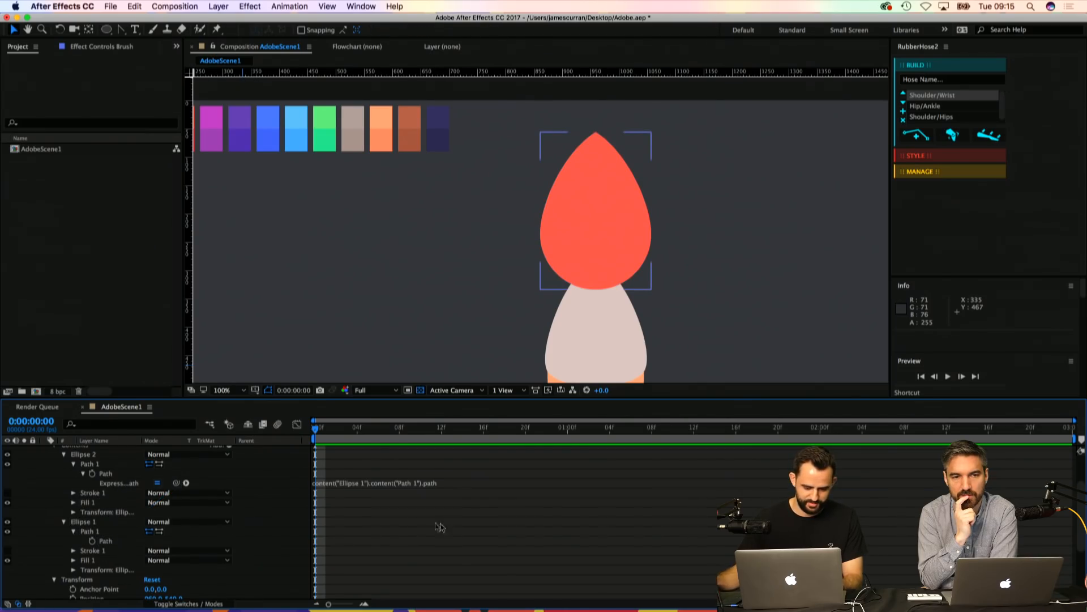
Step: Test the path link by pulling the left point of Ellipse 1's path outward, and undo the move
click(108, 541)
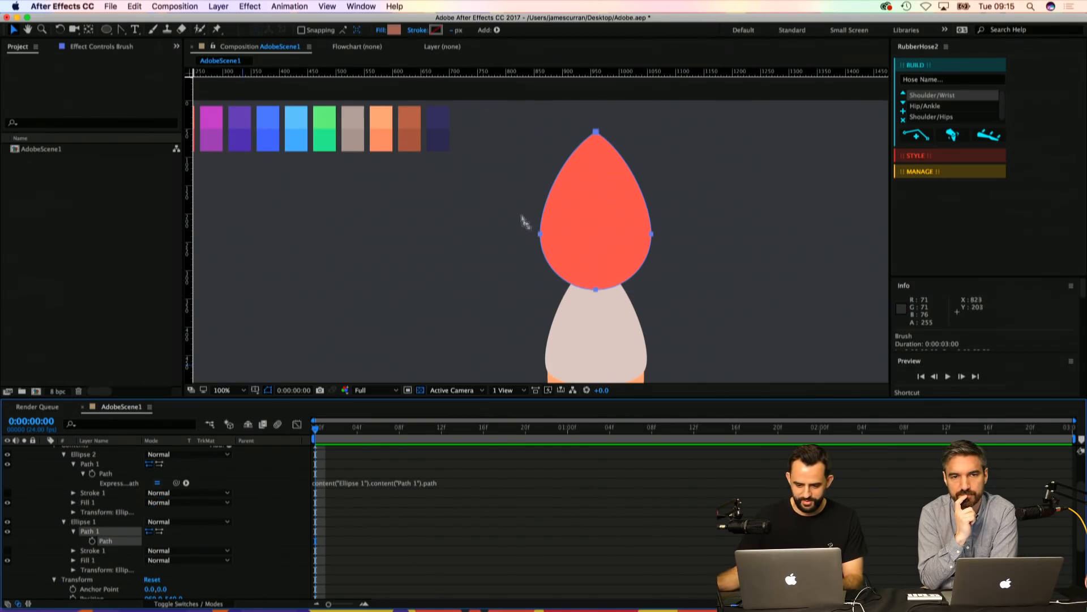
mouse_move(540, 233)
mouse_down()
mouse_move(485, 220)
mouse_move(607, 226)
mouse_move(525, 222)
mouse_up()
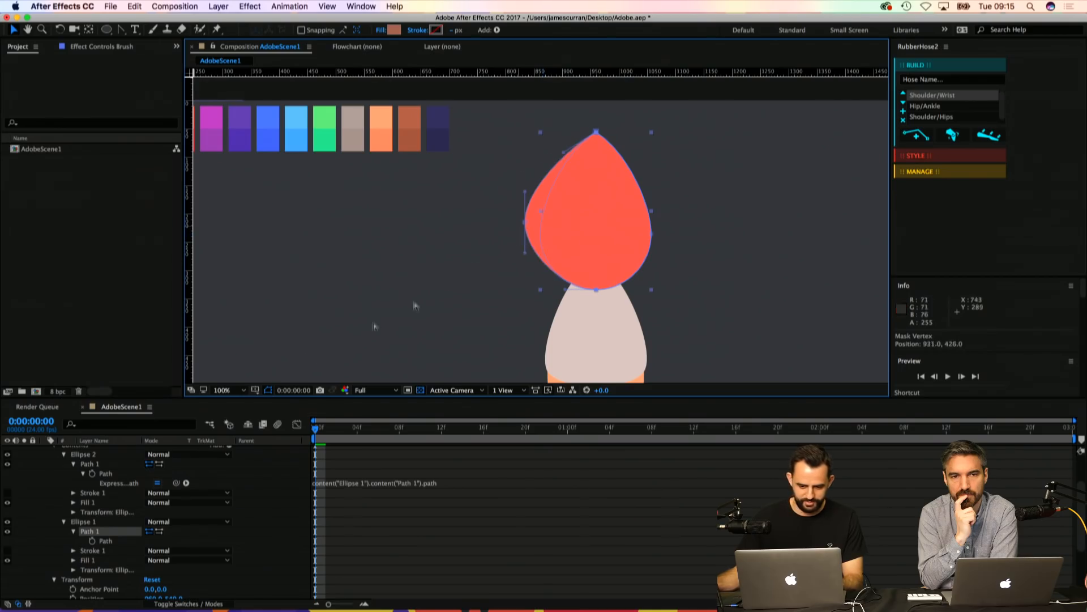
key(super+z)
Step: Duplicate Path 1 inside the Ellipse 2 group and remove the expression from the copy, Path 2
scroll(92, 516, up, 3)
click(96, 510)
key(super+d)
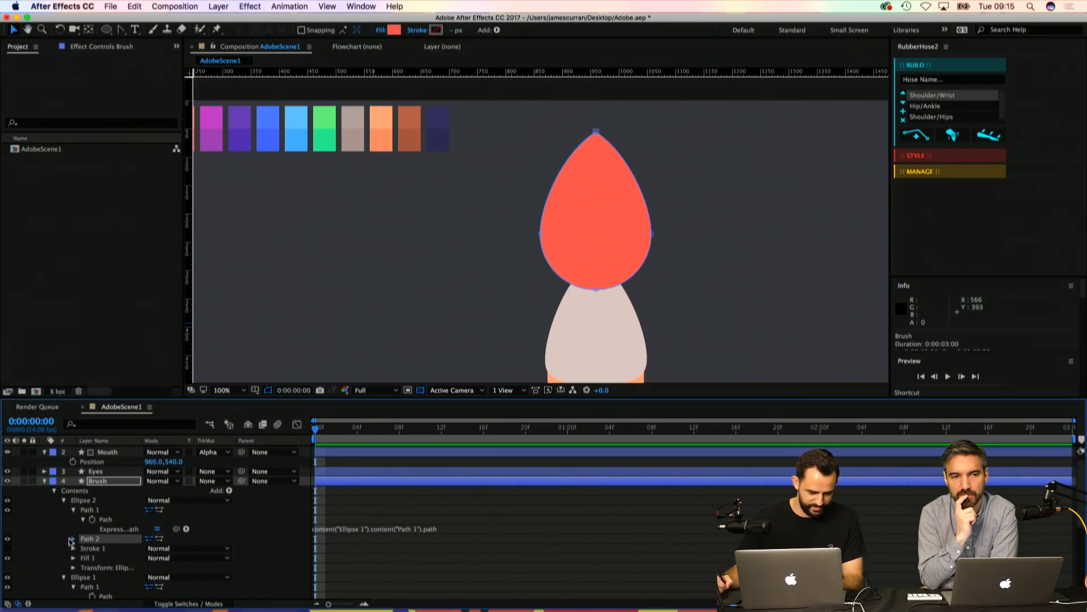
click(72, 539)
click(83, 548)
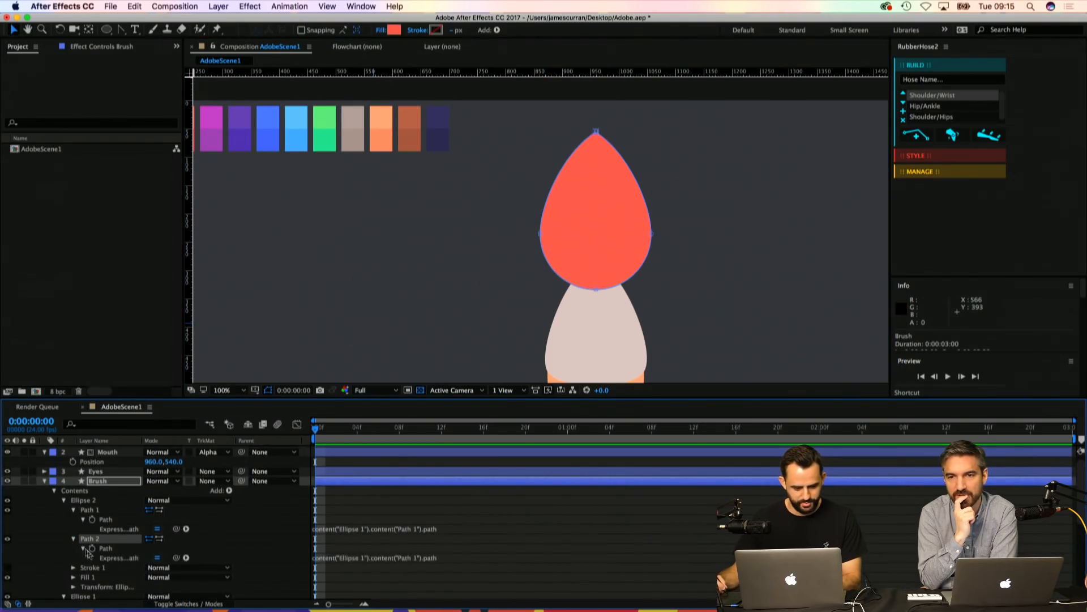
click(343, 558)
key(BackSpace)
click(374, 547)
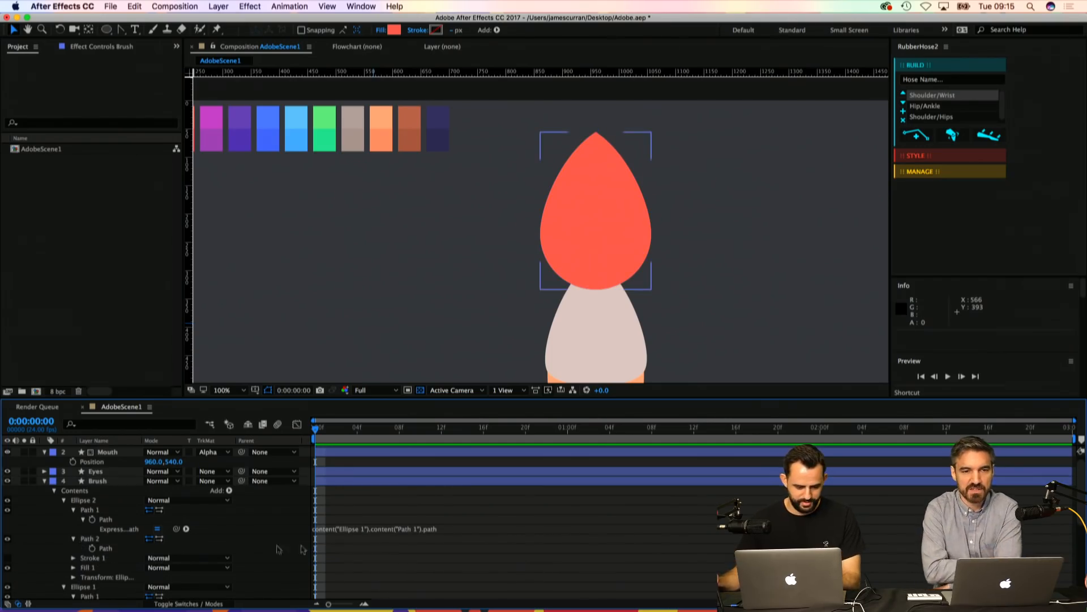
Step: Move Path 2 upward so it overlaps the upper part of the brush tip, and select the Ellipse 2 group
click(110, 551)
drag(600, 289, 600, 214)
click(83, 500)
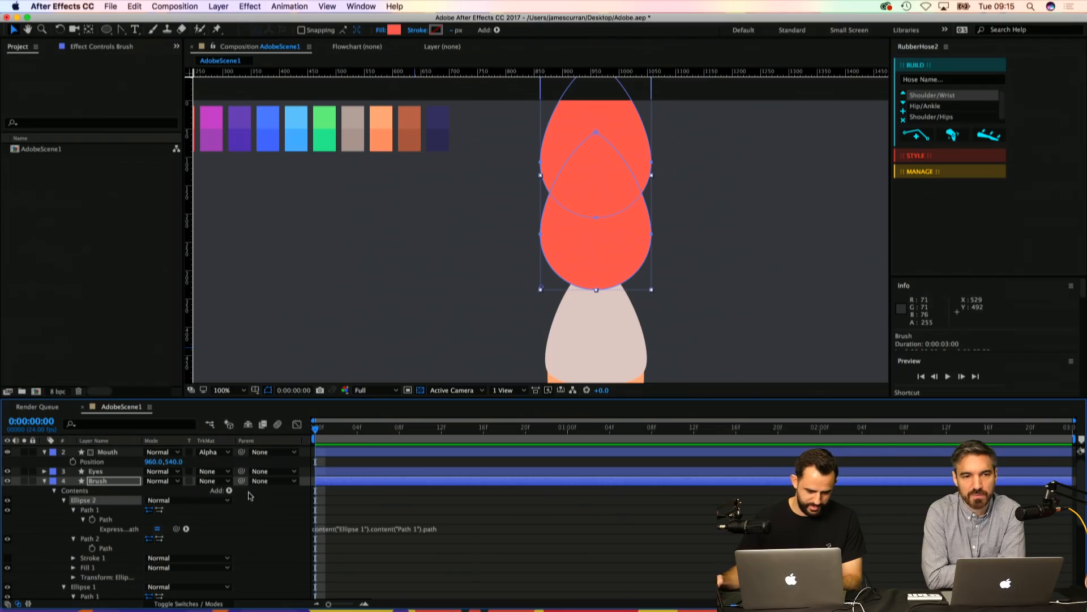
Step: Add a Merge Paths operator to the Ellipse 2 group and set its mode to Intersect
click(228, 490)
click(260, 501)
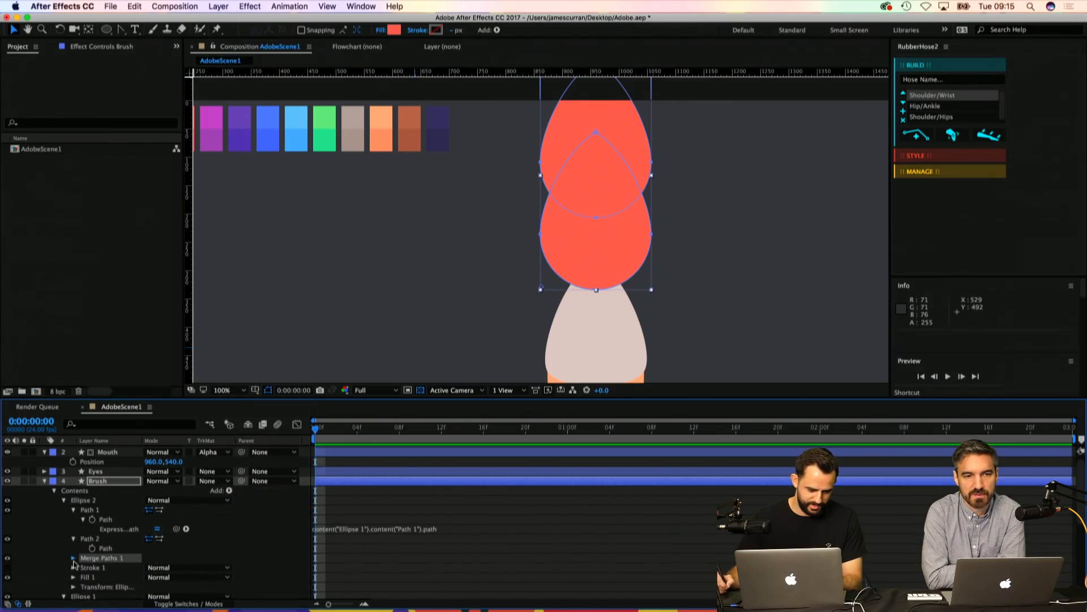
click(198, 570)
click(170, 588)
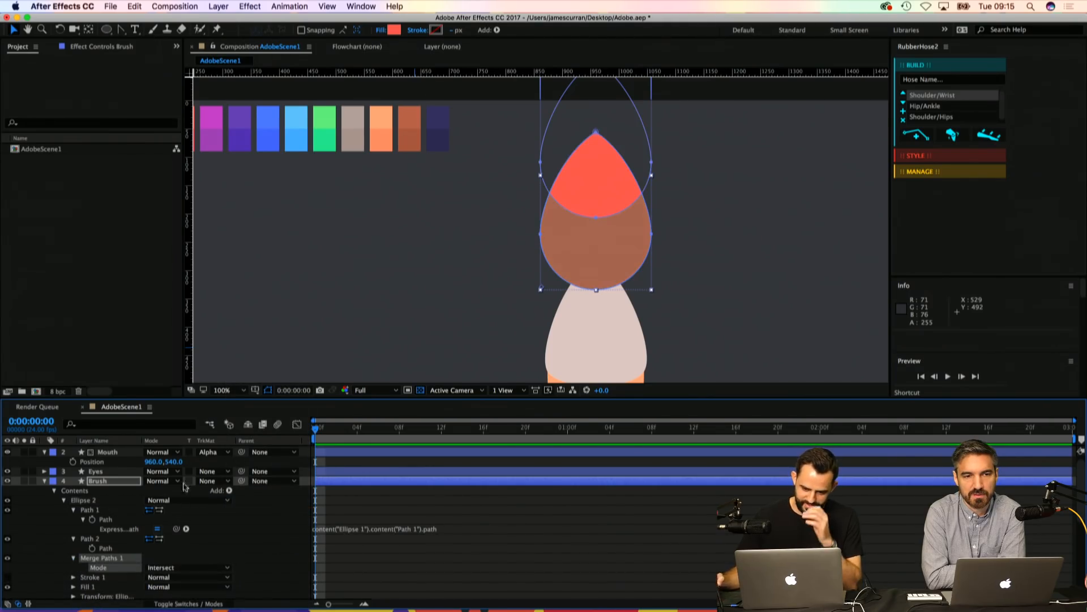
Step: Reshape the lower edge of Path 2 into a drip by moving its side points inward and down and lowering its bottom point
click(107, 549)
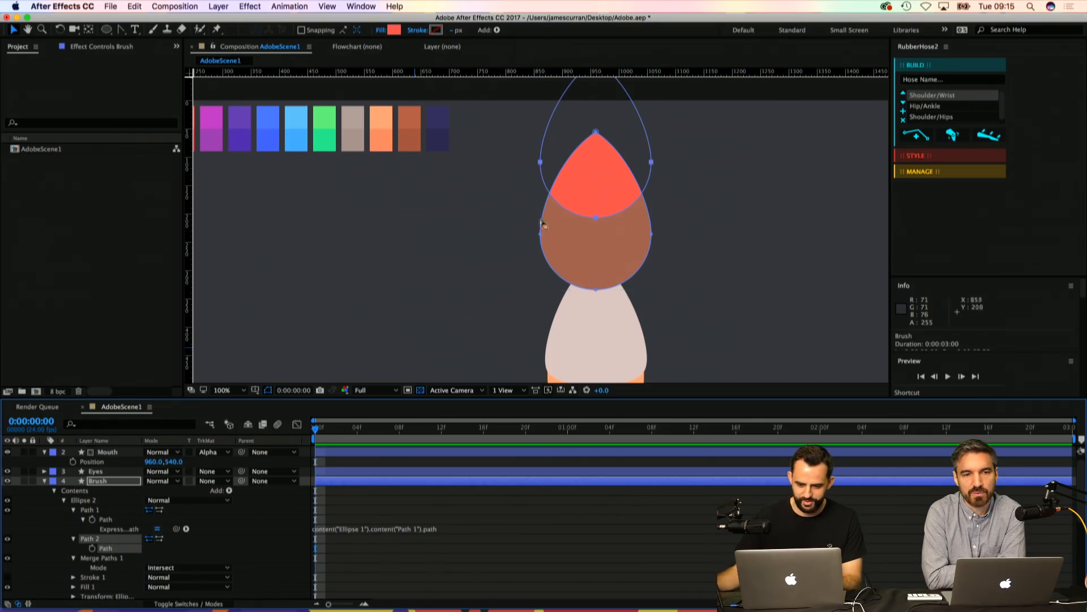
drag(542, 222, 580, 220)
click(522, 168)
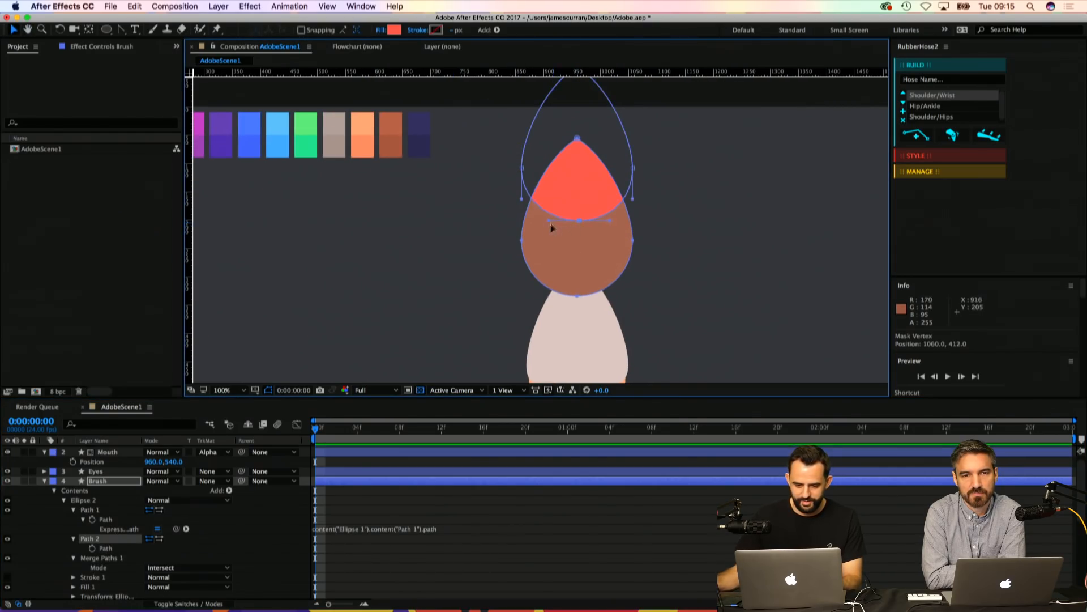
drag(521, 168, 527, 211)
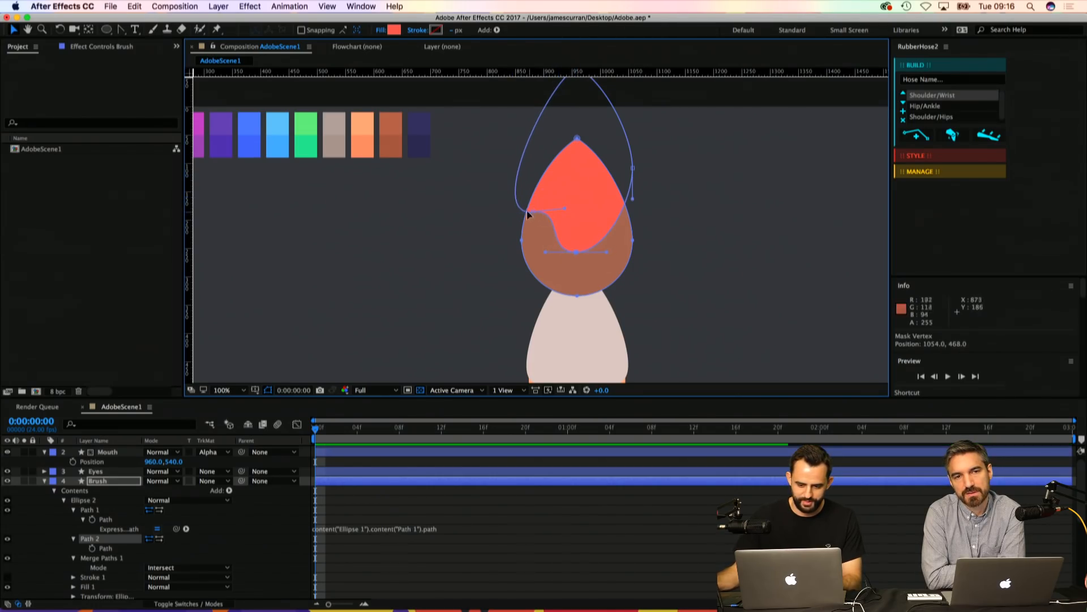
mouse_move(632, 198)
mouse_down()
mouse_move(616, 192)
mouse_move(575, 215)
mouse_move(621, 201)
mouse_move(597, 211)
mouse_move(617, 213)
mouse_up()
drag(576, 246, 501, 244)
scroll(118, 488, down, 1)
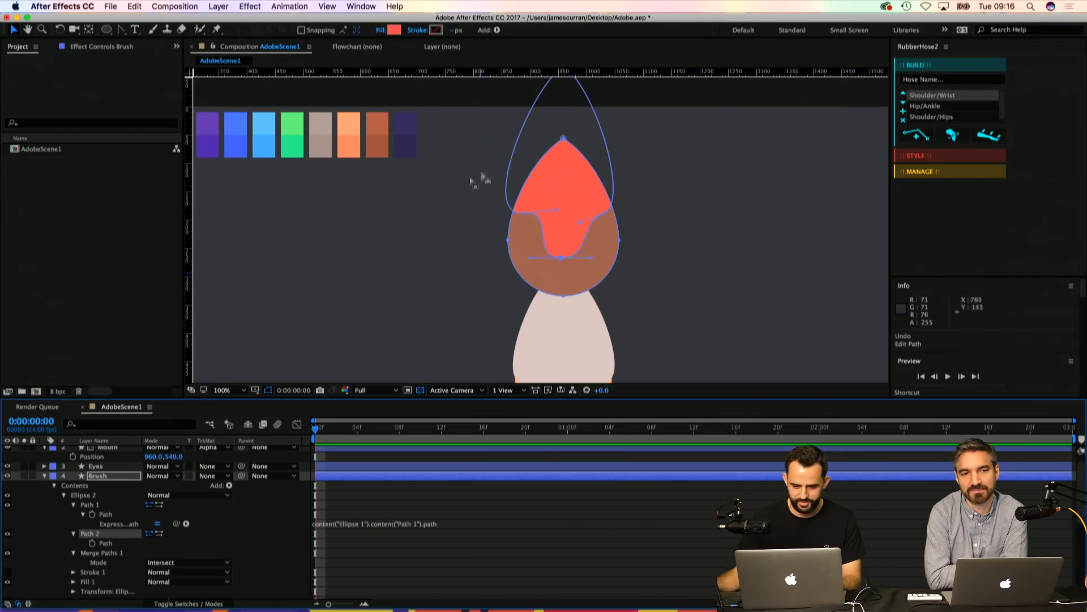
Step: Add a point on the left side of Path 2 and pull it down and outward beyond the brush tip
key(g)
click(507, 175)
drag(518, 173, 484, 229)
key(v)
scroll(486, 165, up, 3)
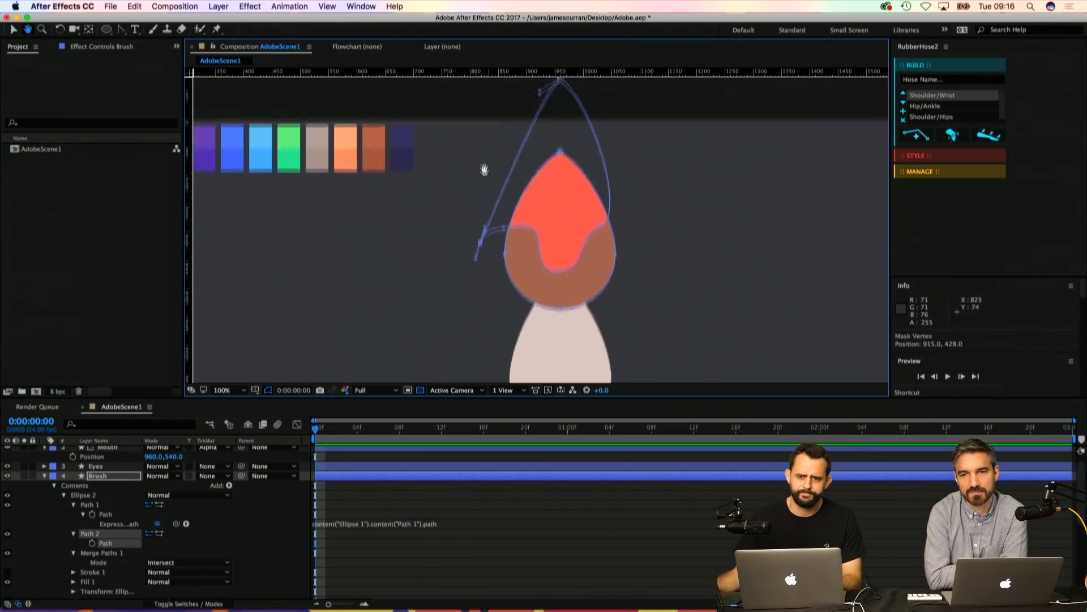
Step: Add another point on the upper left side of Path 2, pull it outward, and refine the left crest of the paint edge
key(g)
click(519, 185)
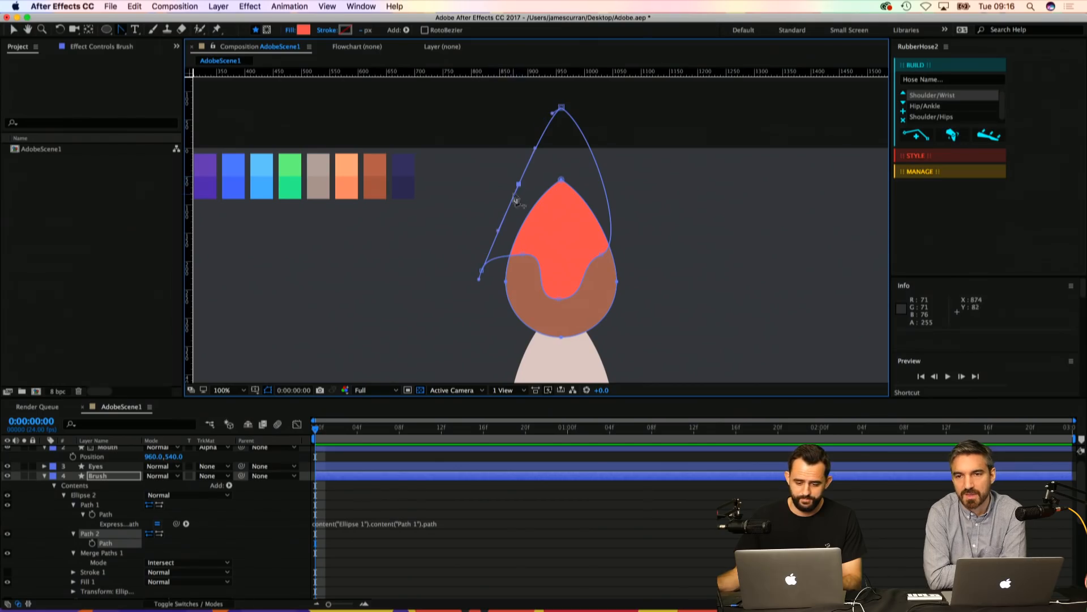
key(v)
drag(519, 185, 467, 171)
drag(468, 219, 474, 244)
drag(511, 213, 508, 212)
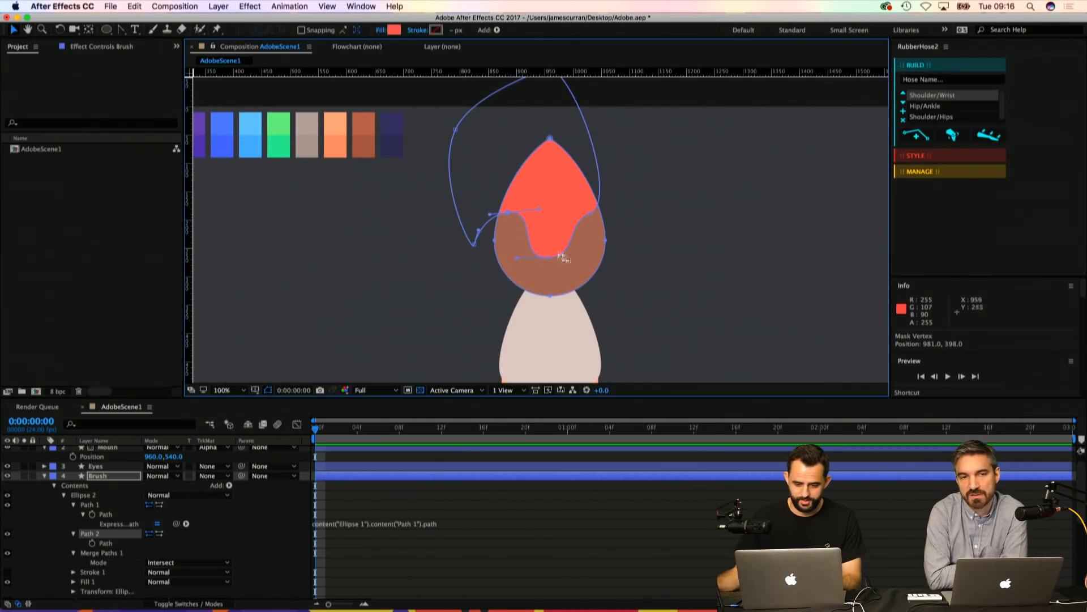
Step: Pull the right point of Path 2 outward and down and add a crest point to form a second wave in the paint edge
drag(588, 214, 620, 262)
key(g)
key(v)
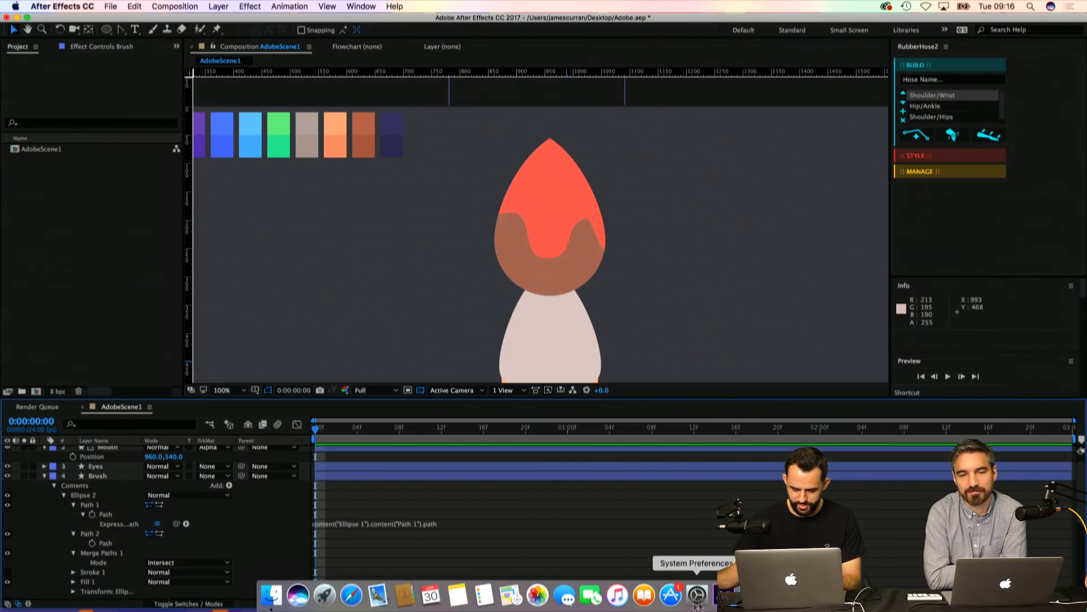
Step: Switch to Photoshop to look at the library color swatches, and return to After Effects
click(727, 594)
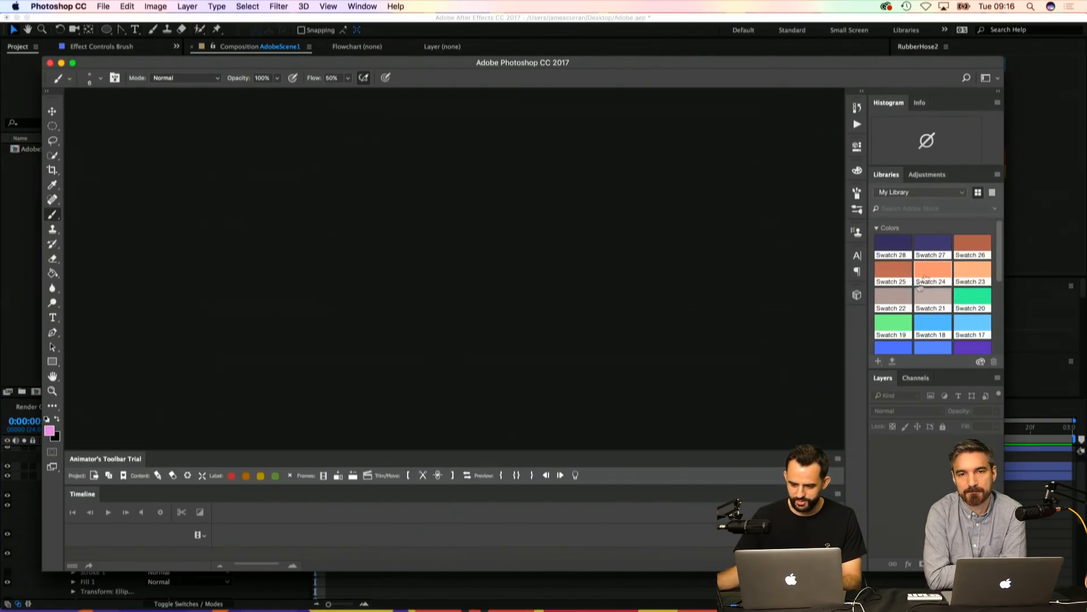
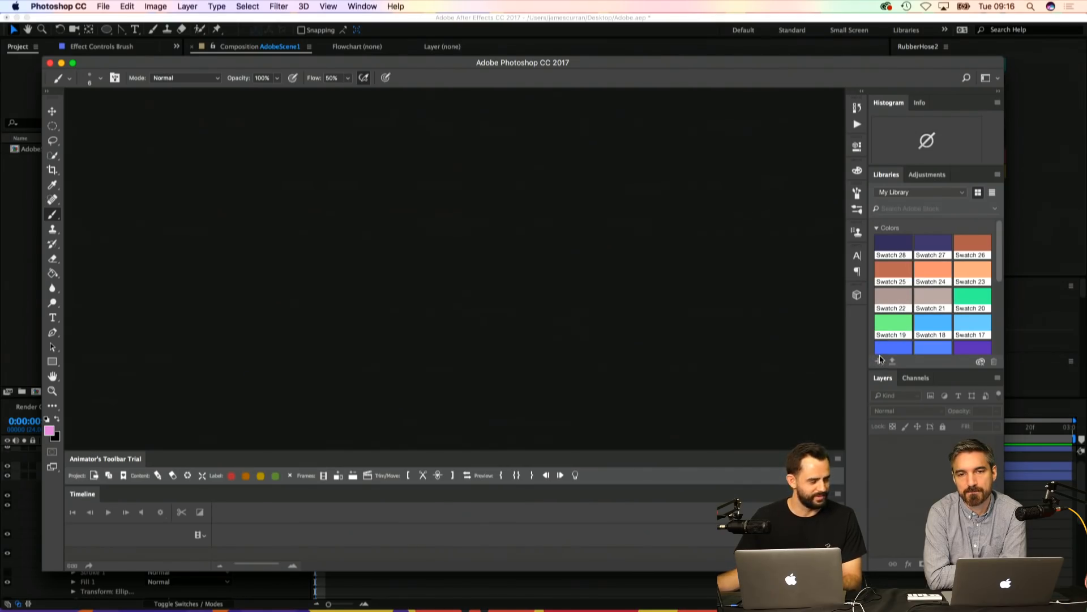
key(super+Tab)
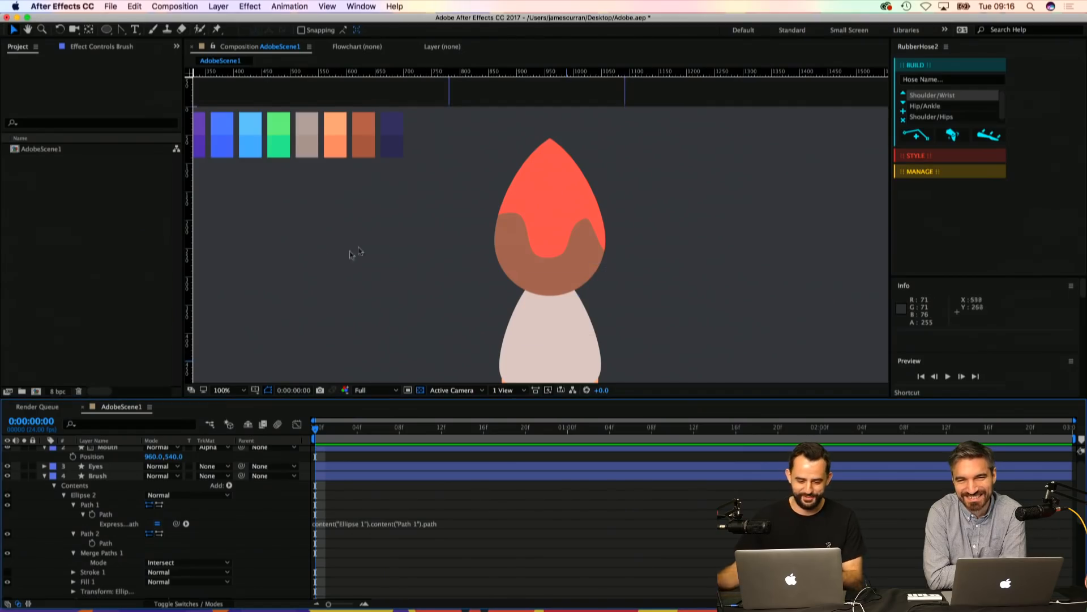
drag(450, 204, 417, 174)
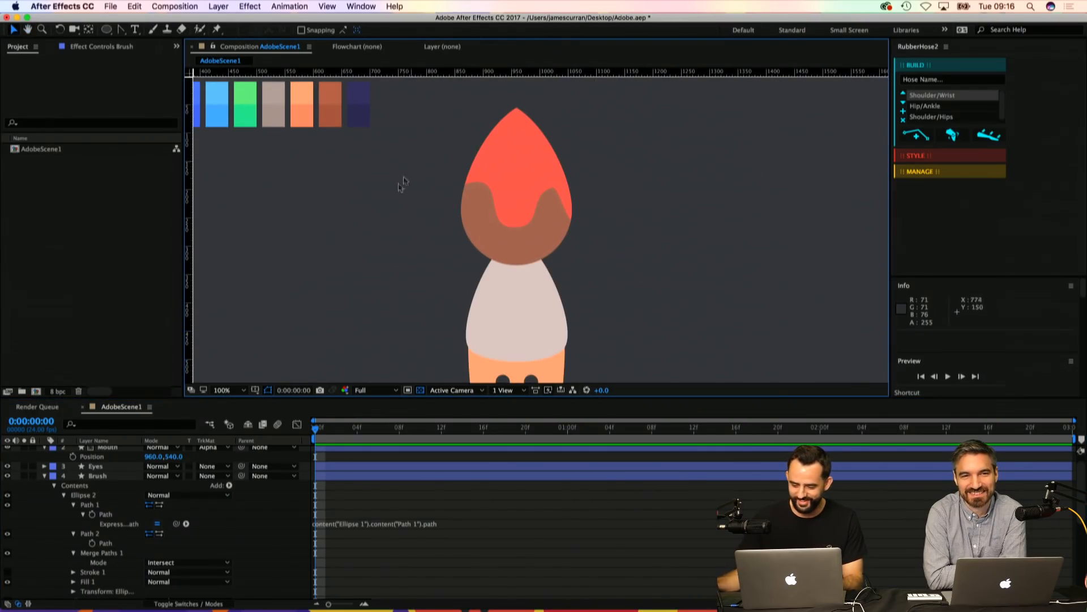
Step: Adjust the curve handles of Path 2's central drip and left crest to give the paint edge a smoother wave
click(118, 517)
click(515, 228)
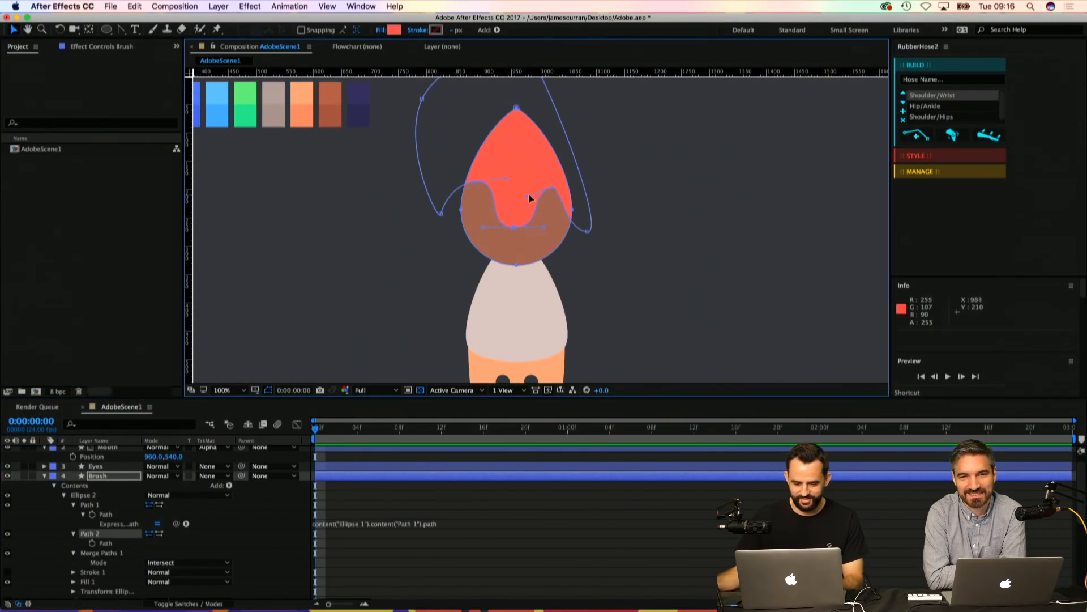
drag(451, 165, 532, 230)
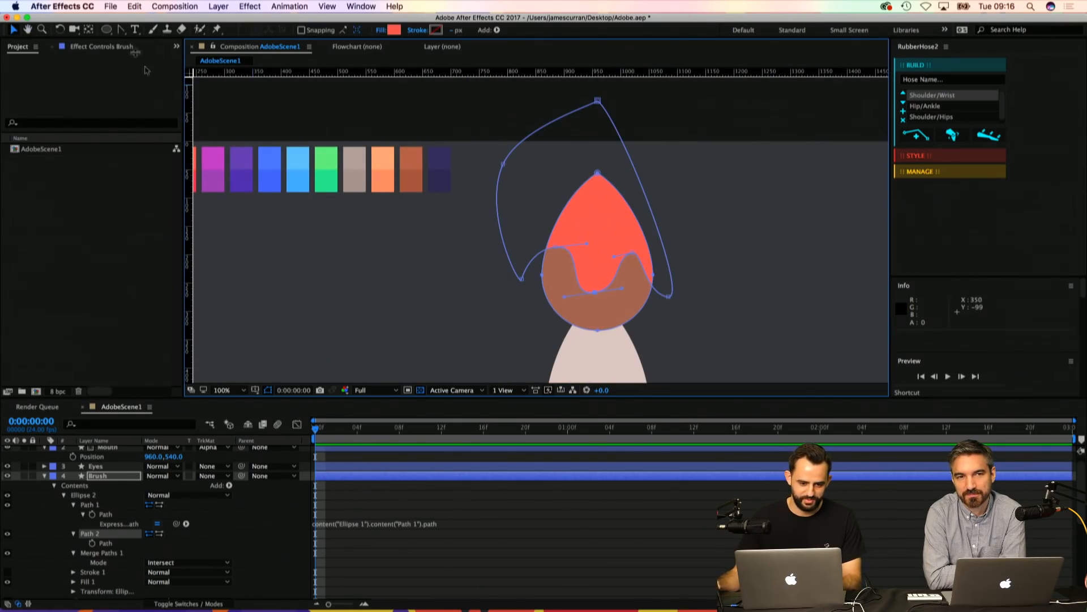
drag(537, 280, 440, 258)
scroll(471, 246, up, 1)
drag(478, 163, 478, 160)
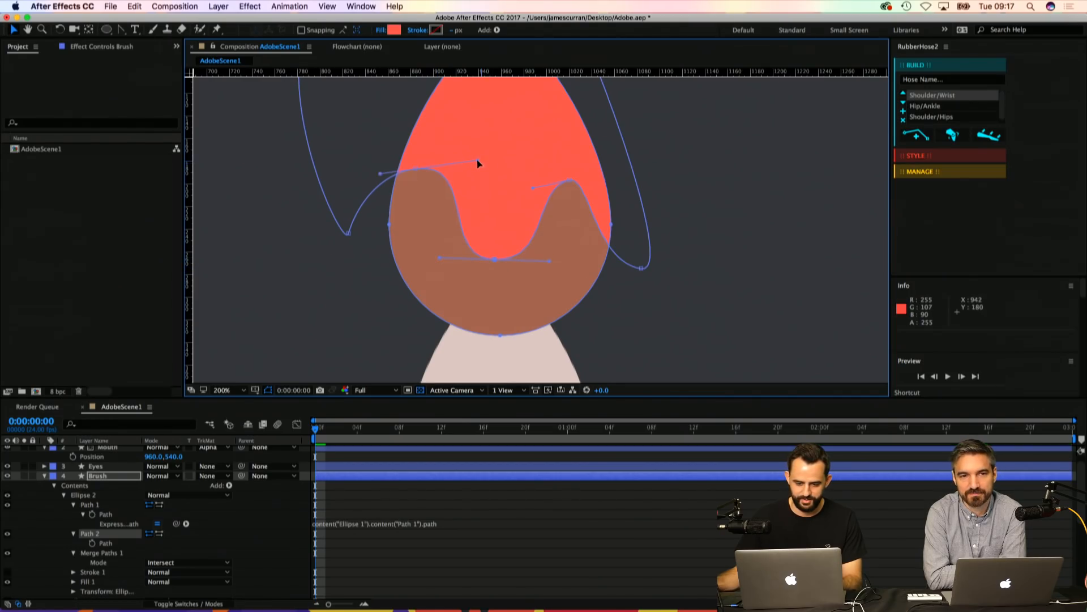
drag(440, 257, 437, 255)
key(space)
drag(460, 196, 502, 199)
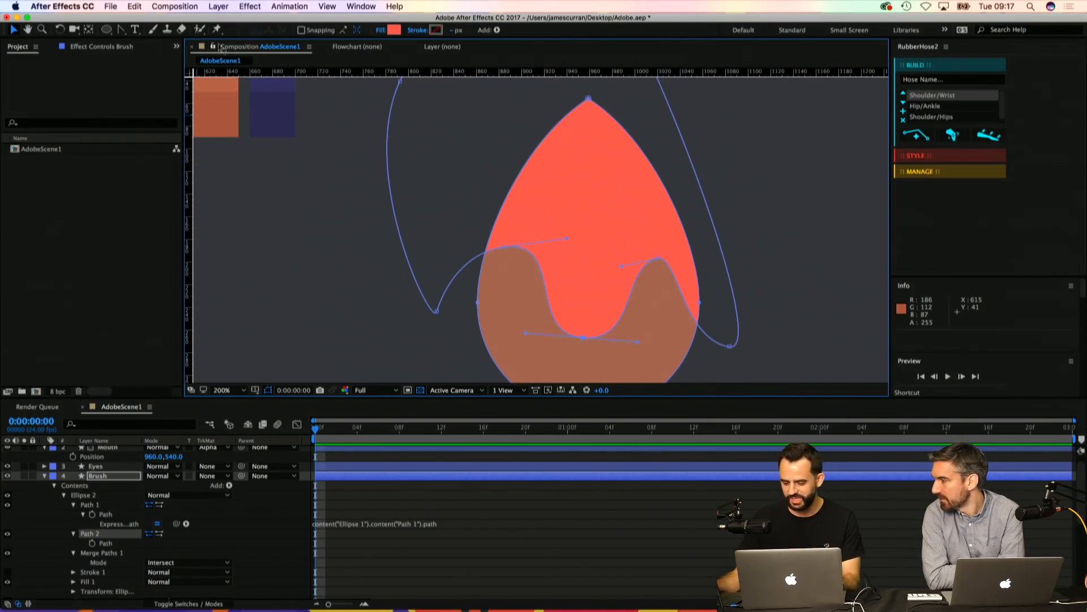
Step: Round the right crest of Path 2 and adjust the adjoining outer right point so the curve flows smoothly off the brush
drag(659, 257, 662, 225)
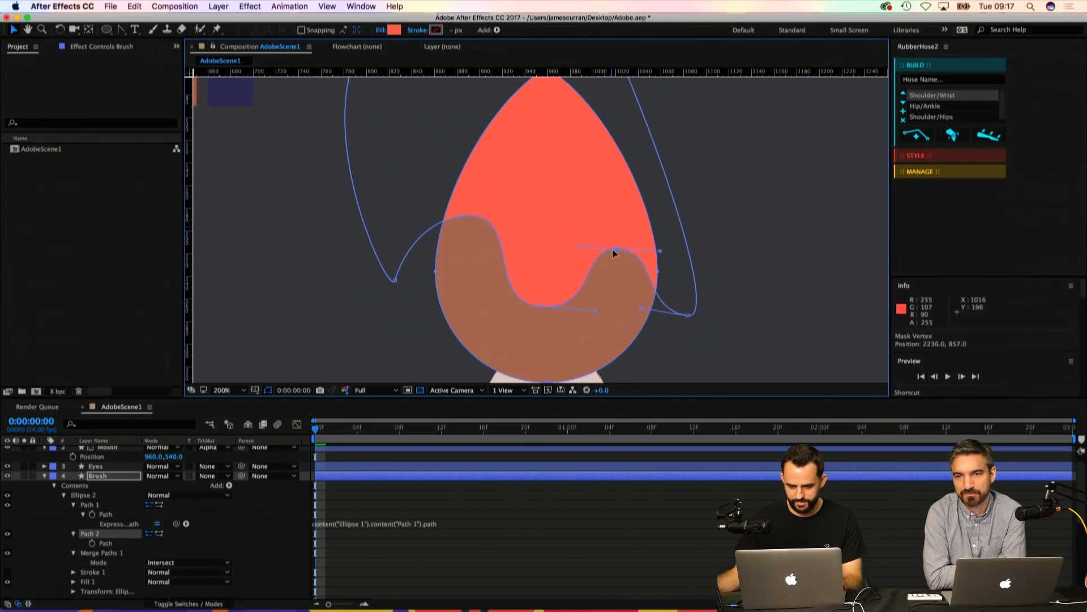
scroll(611, 250, down, 2)
drag(686, 292, 685, 266)
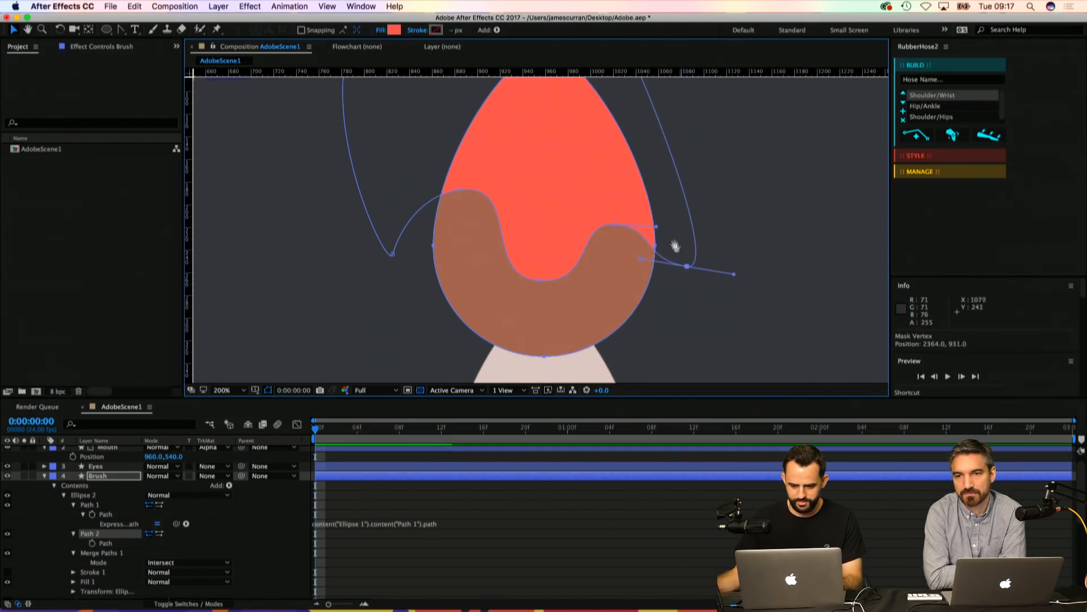
click(613, 199)
click(536, 281)
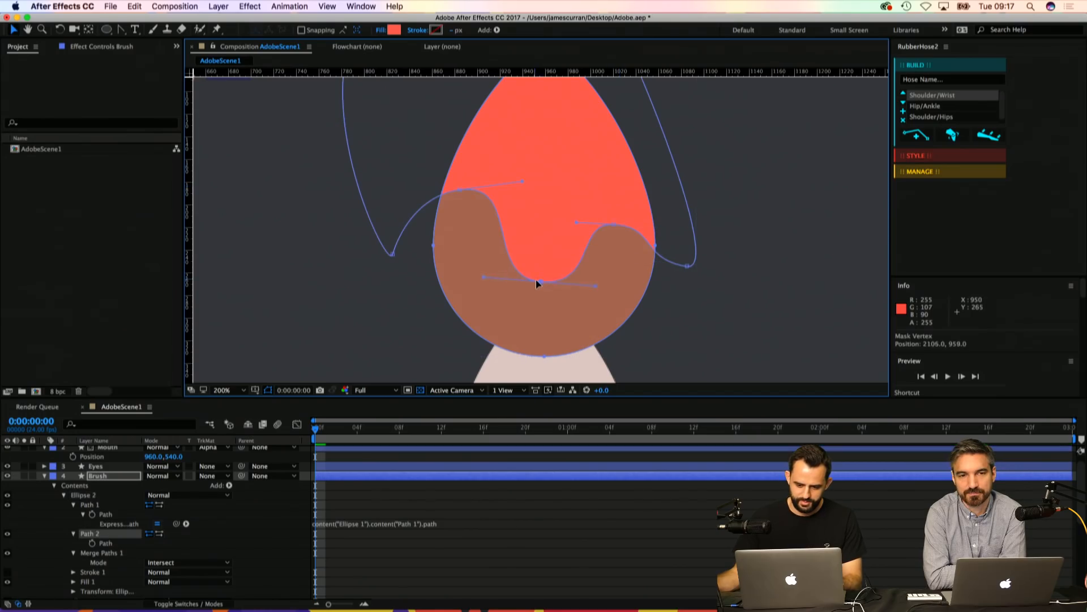
Step: Move Path 2's outer left dip and turn its sharp corner into a smooth curve
key(comma)
key(comma)
drag(467, 255, 444, 250)
drag(604, 215, 539, 212)
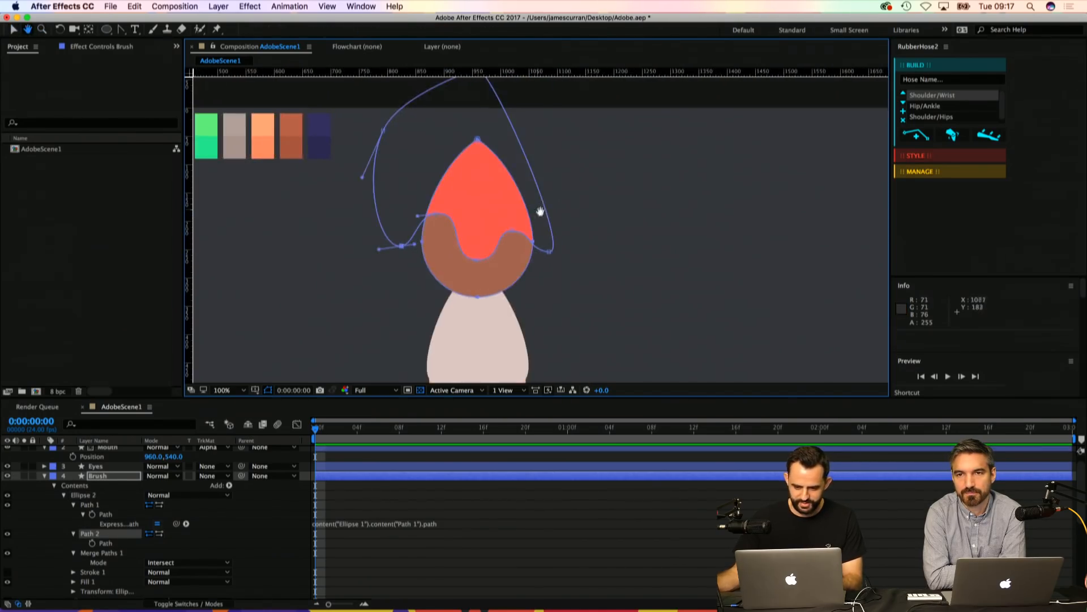
key(z)
alt+click(567, 257)
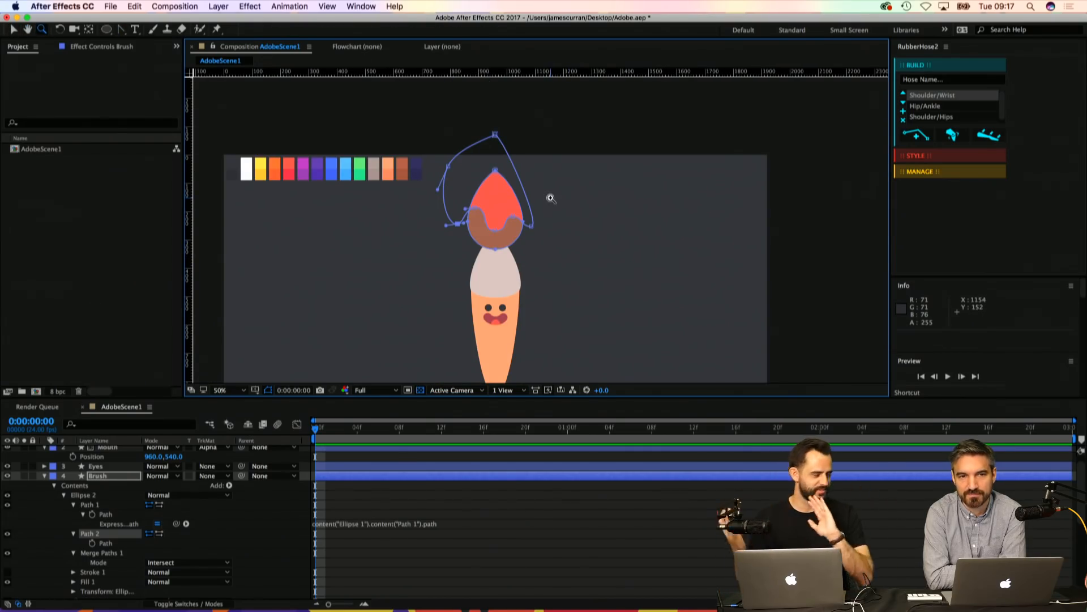
click(518, 192)
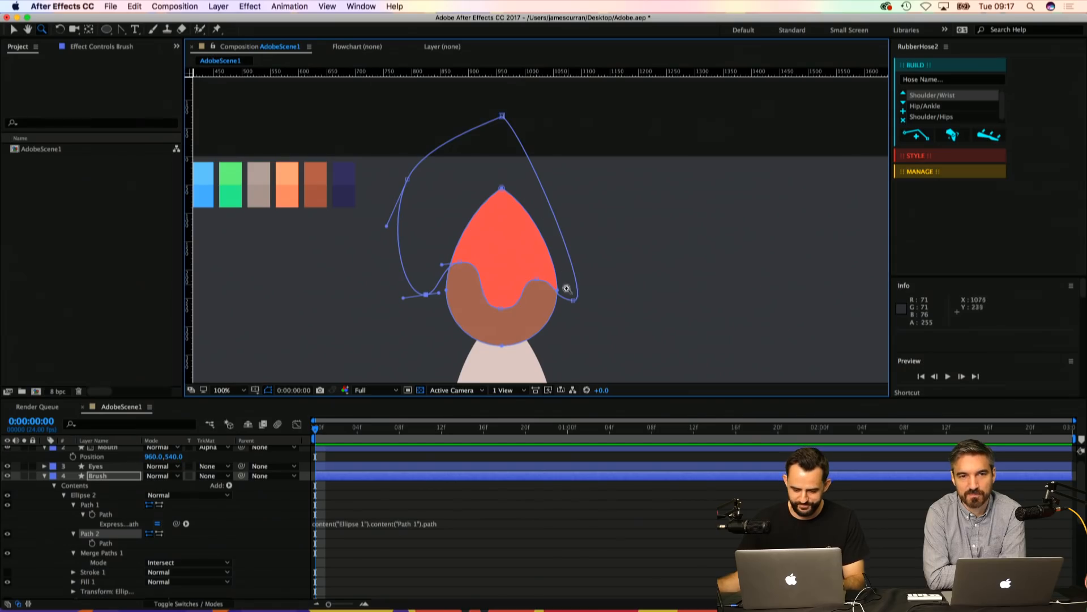
Step: Add a point on the right side of Path 2, pull it up and outward, and lower the outer right dip slightly
key(g)
click(569, 267)
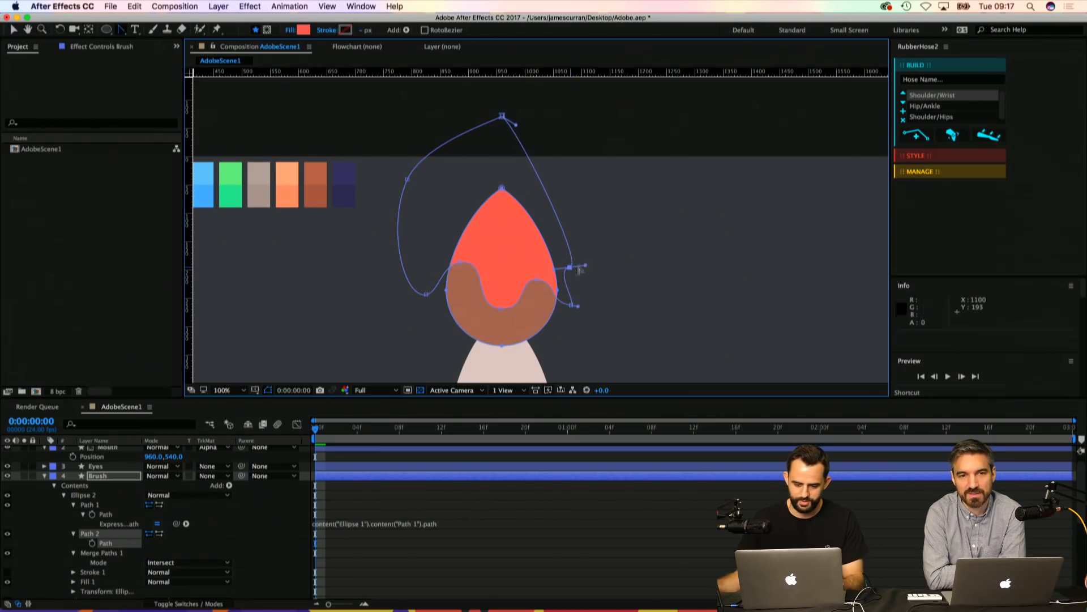
key(v)
drag(569, 267, 599, 233)
click(569, 274)
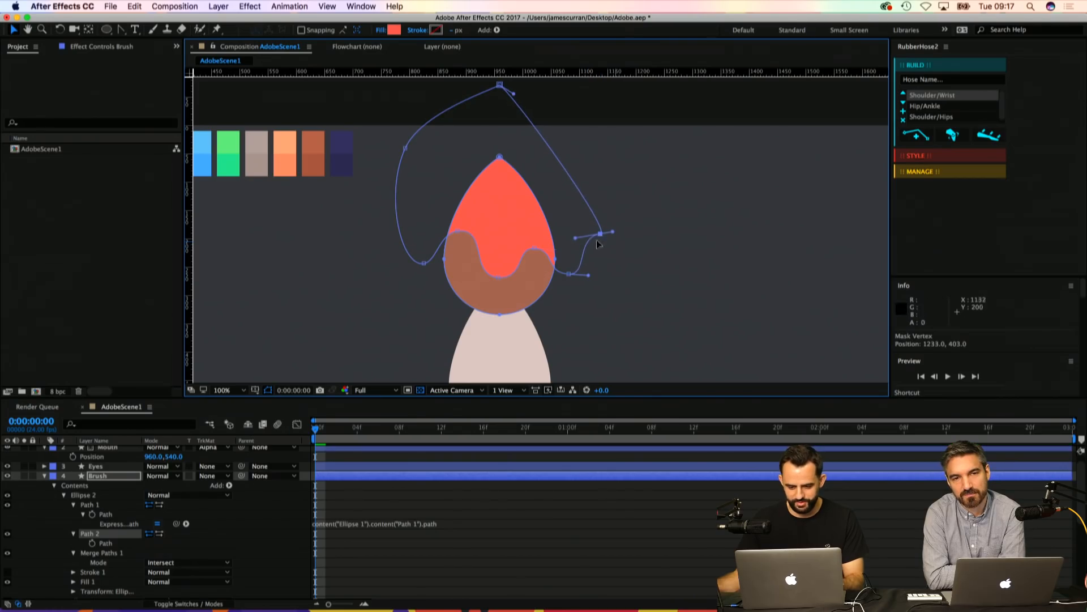
drag(569, 274, 569, 278)
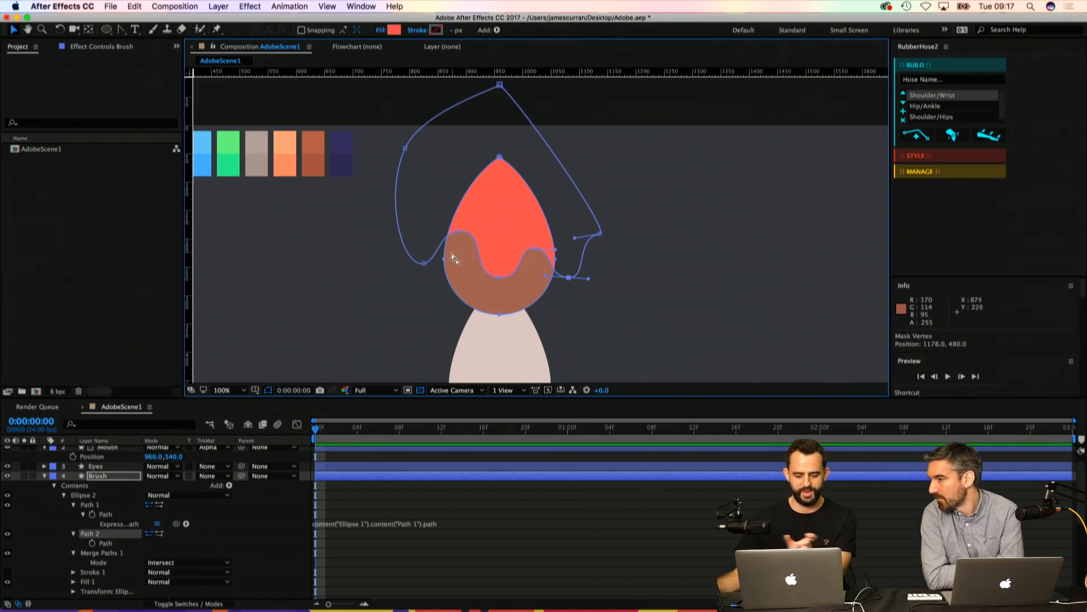
Step: Raise the outer left and outer right dips of Path 2 slightly and fine-tune the right crest
mouse_move(429, 262)
mouse_down()
mouse_move(427, 250)
mouse_move(422, 265)
mouse_move(417, 254)
mouse_up()
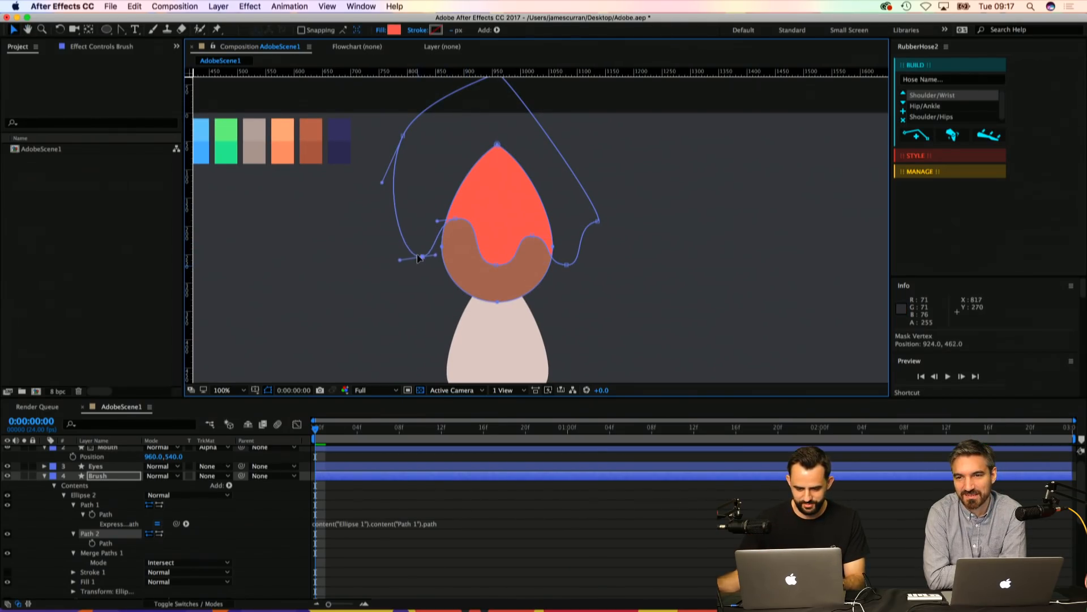
click(568, 256)
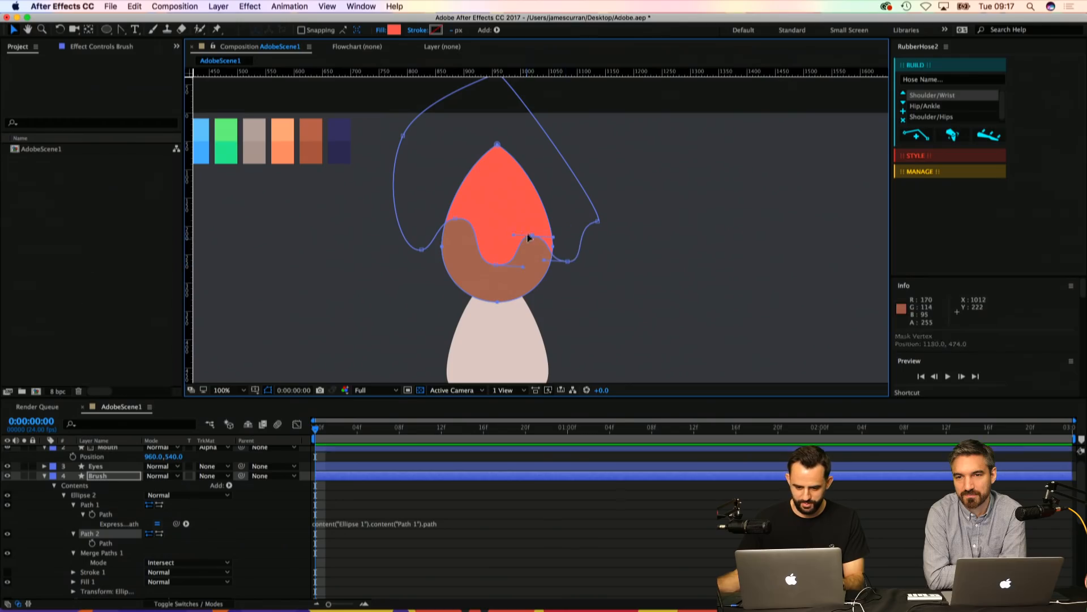
drag(568, 256, 565, 255)
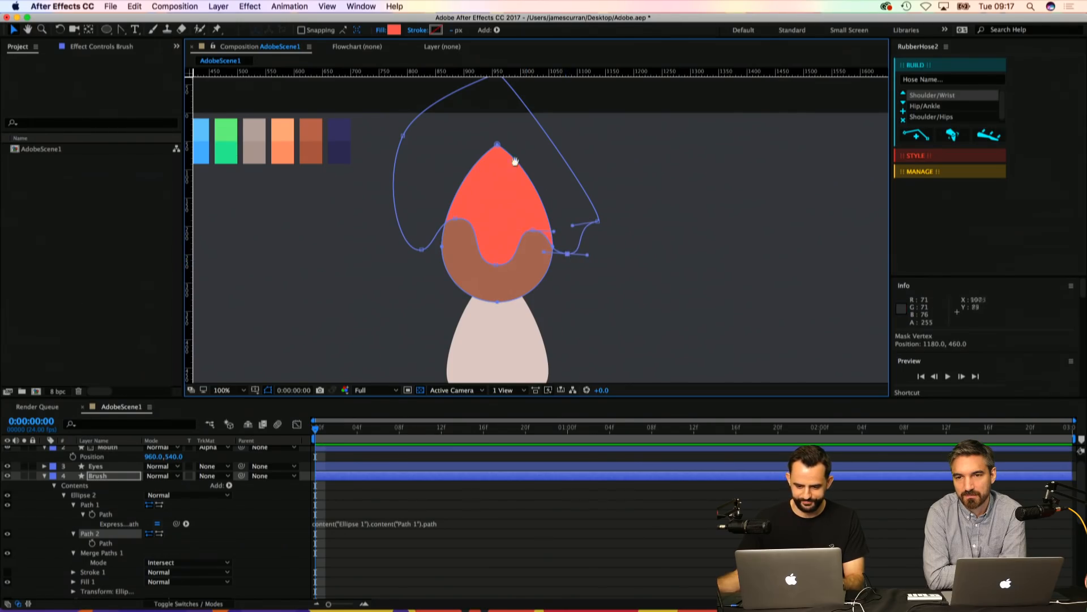
drag(515, 179, 494, 168)
Step: Place a horizontal guide through the lowest point of Path 2's outer left dip
drag(512, 73, 459, 274)
key(z)
click(458, 227)
click(460, 235)
click(328, 6)
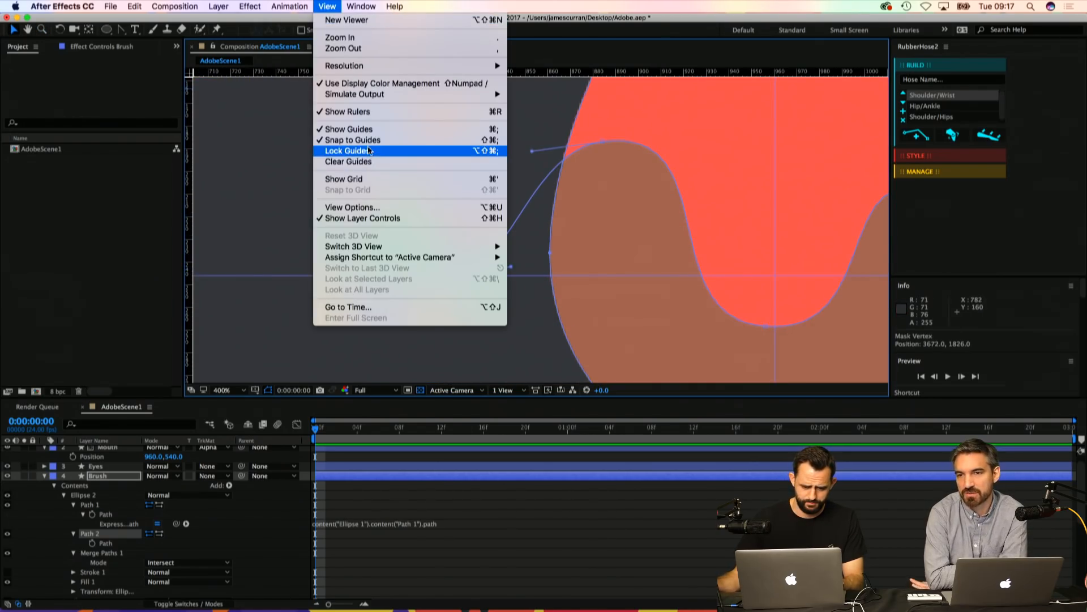
click(523, 527)
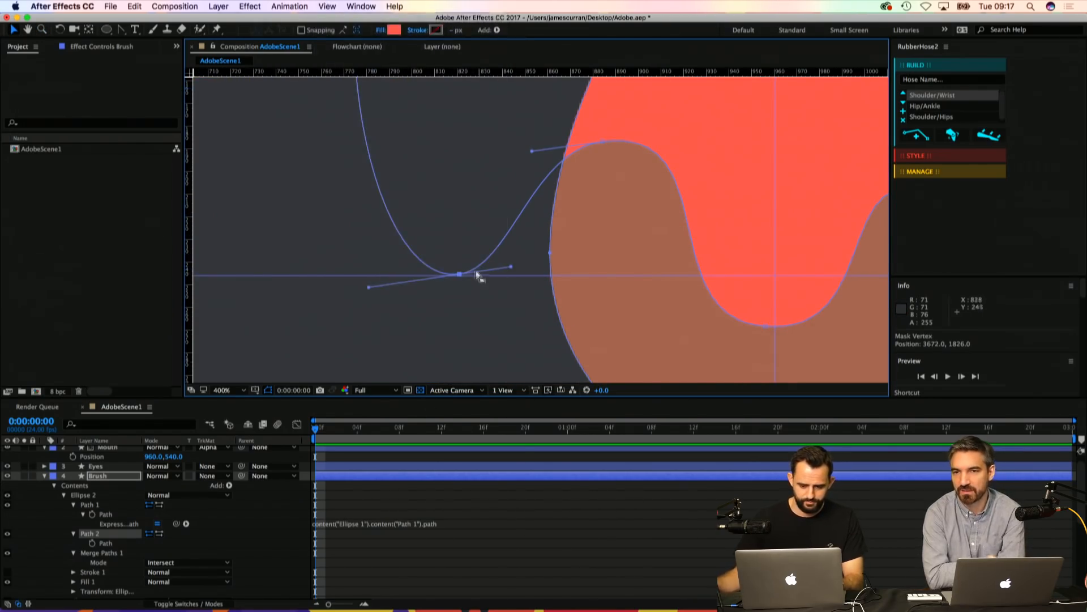
Step: Align the outer left dip point of Path 2 to the horizontal guide and level its curve handles along it
key(z)
click(476, 272)
key(z)
click(513, 225)
drag(525, 260, 527, 264)
key(comma)
key(z)
key(v)
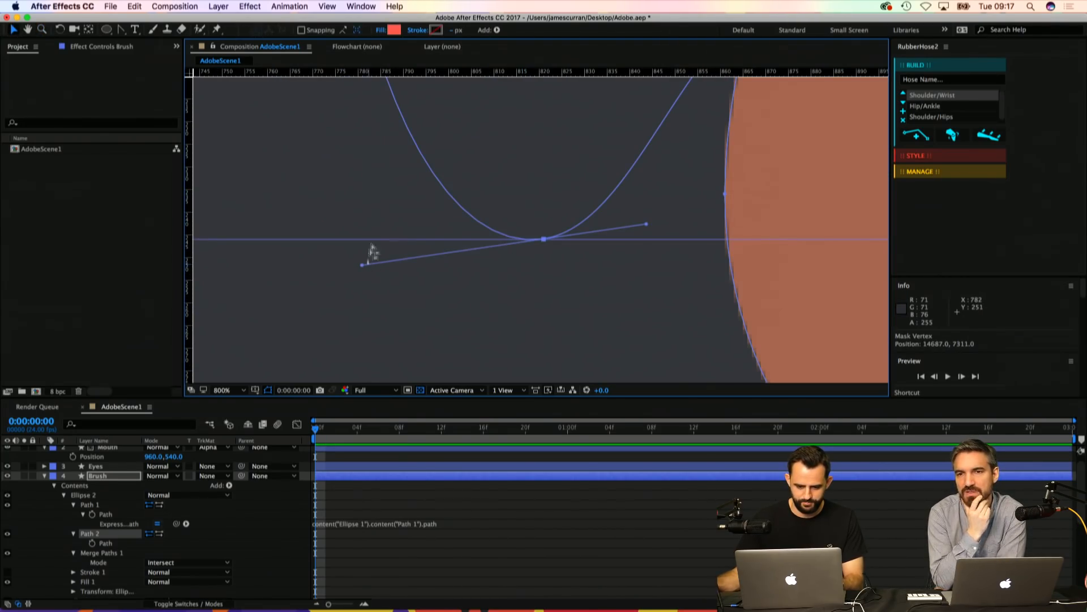
drag(363, 266, 359, 239)
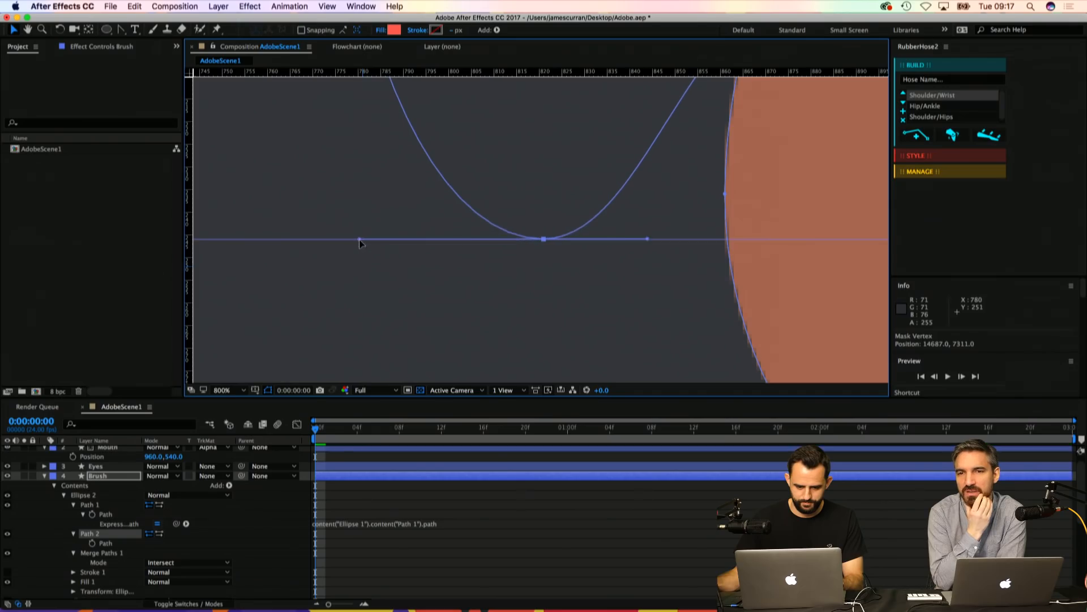
key(z)
alt+click(541, 225)
alt+click(715, 218)
key(v)
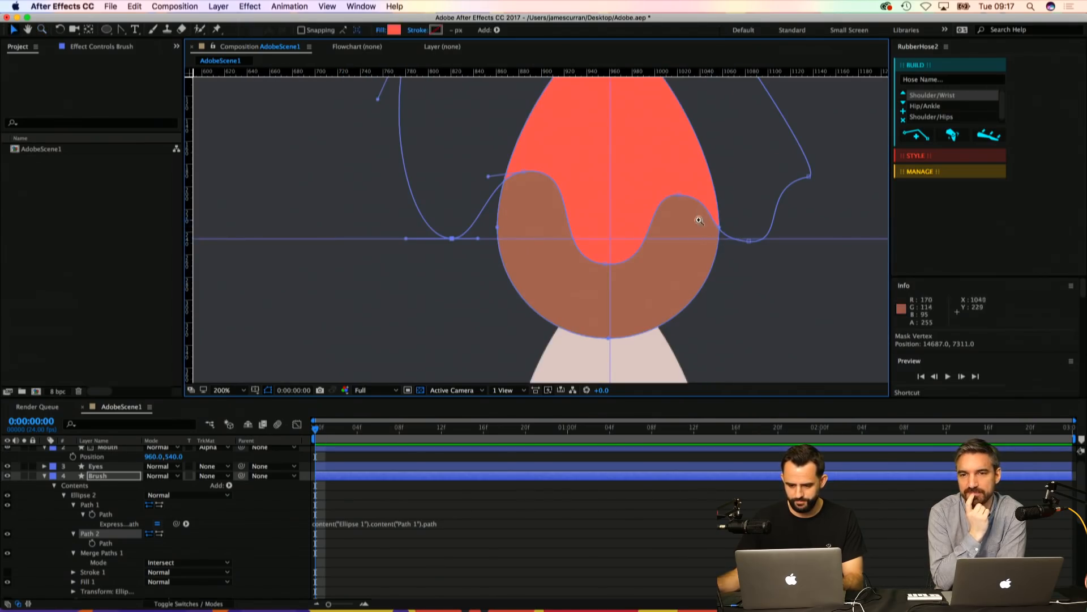
Step: Align the outer right dip point of Path 2 to the horizontal guide and level its curve handles along it
key(z)
click(699, 219)
key(v)
drag(642, 271, 641, 264)
scroll(592, 258, up, 1)
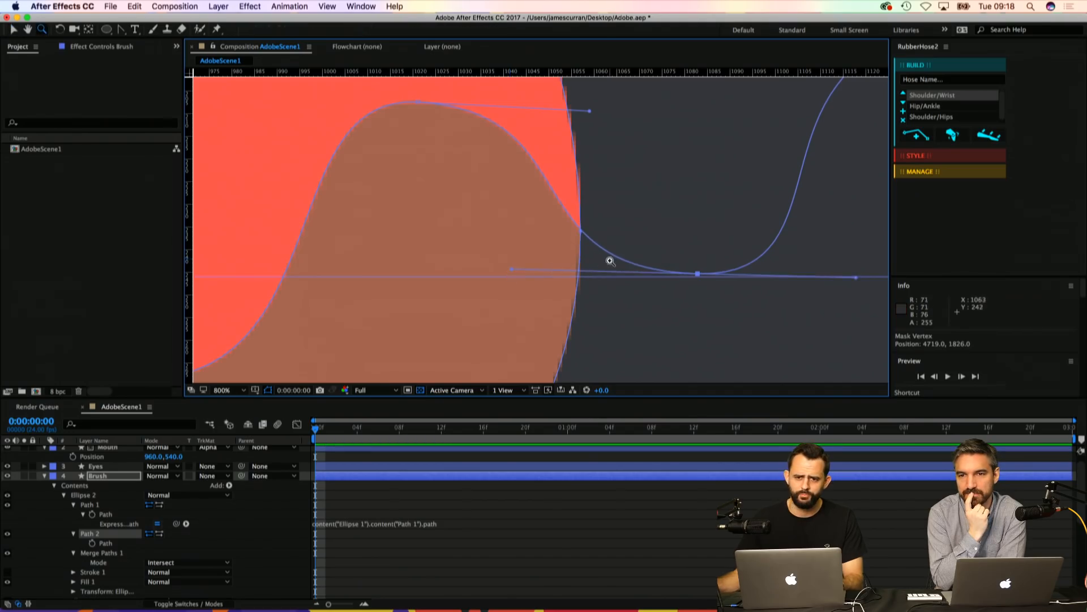
scroll(643, 270, up, 1)
drag(643, 269, 532, 216)
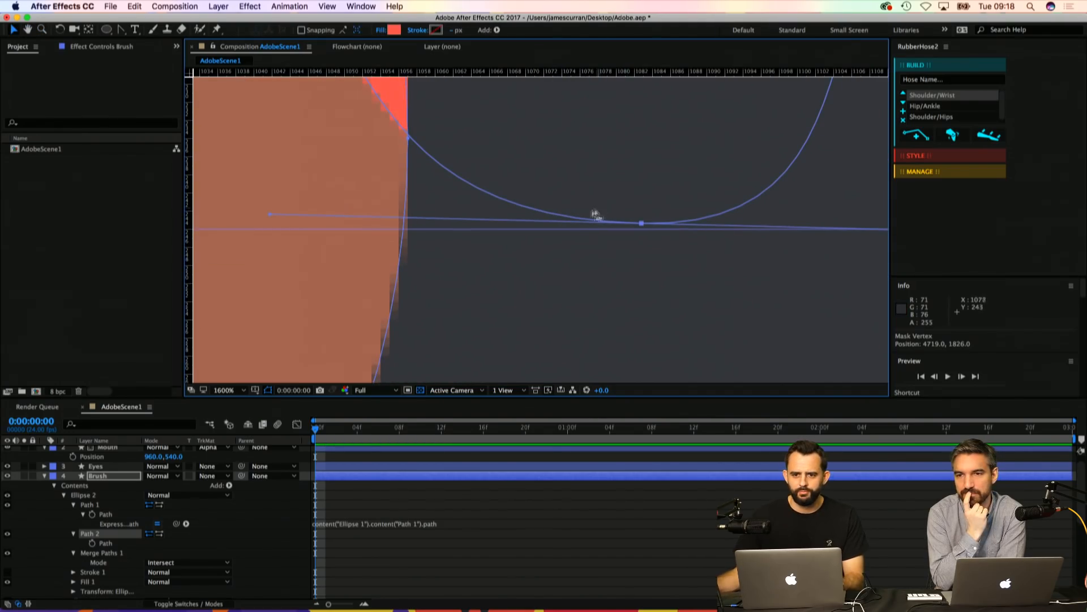
drag(646, 261, 613, 181)
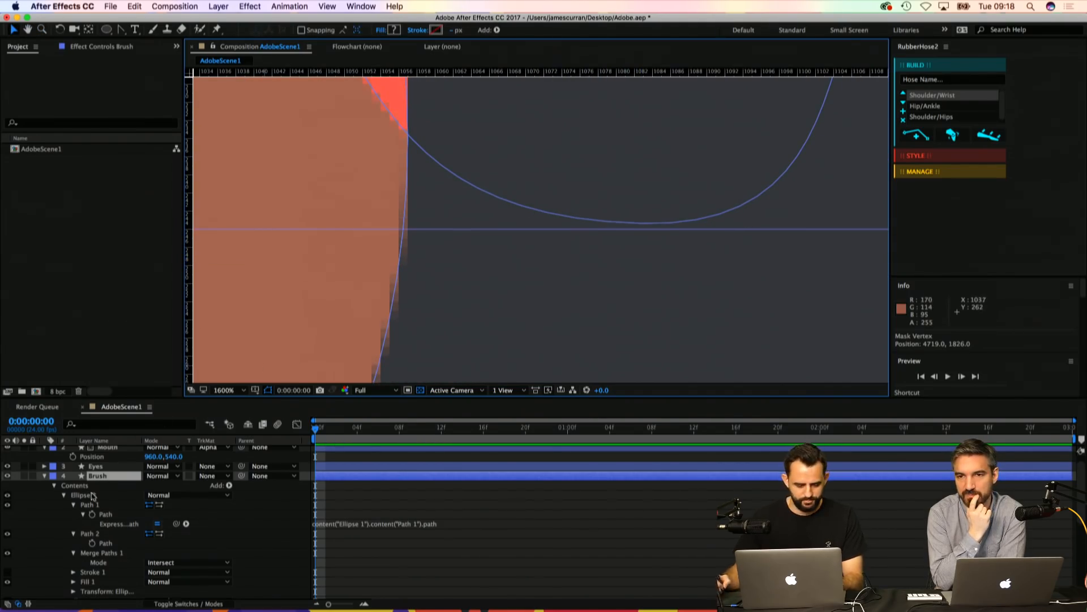
click(107, 514)
click(626, 220)
key(z)
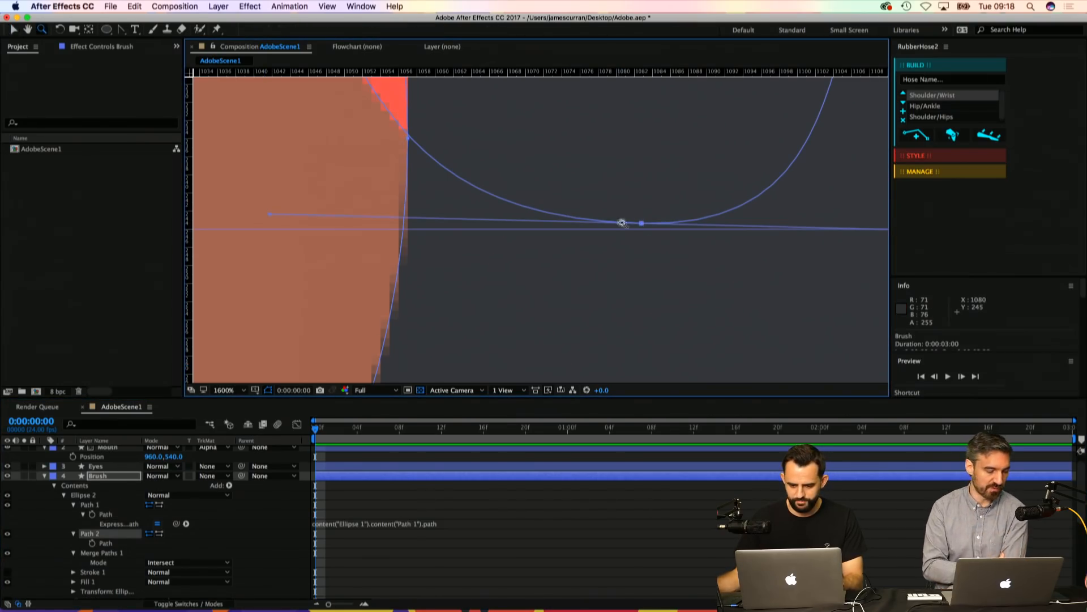
key(v)
drag(640, 224, 641, 230)
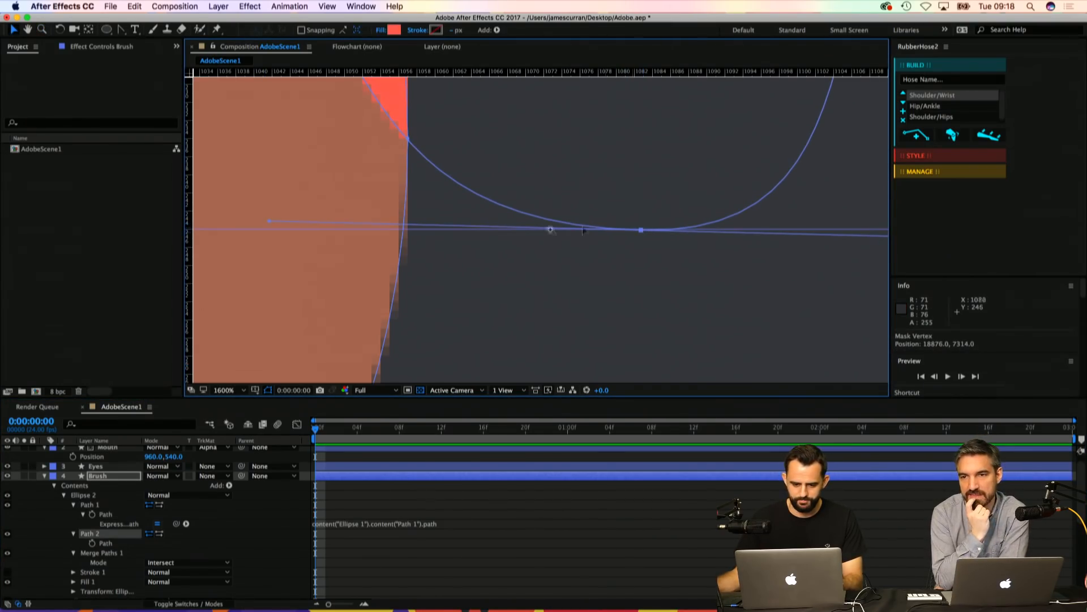
mouse_move(272, 222)
mouse_down()
mouse_move(264, 230)
mouse_move(274, 230)
mouse_up()
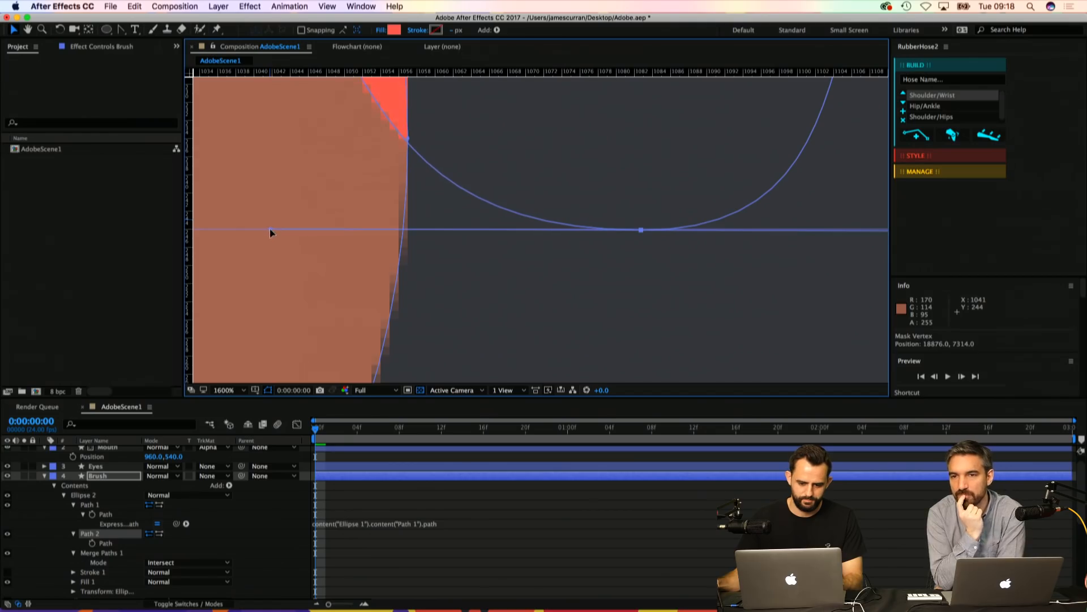
Step: Raise the left crest of Path 2 slightly, level its curve handles, and lengthen the inner handle of the outer left dip
key(z)
alt+click(446, 170)
alt+click(446, 172)
alt+click(445, 172)
drag(484, 210, 476, 207)
key(v)
click(561, 233)
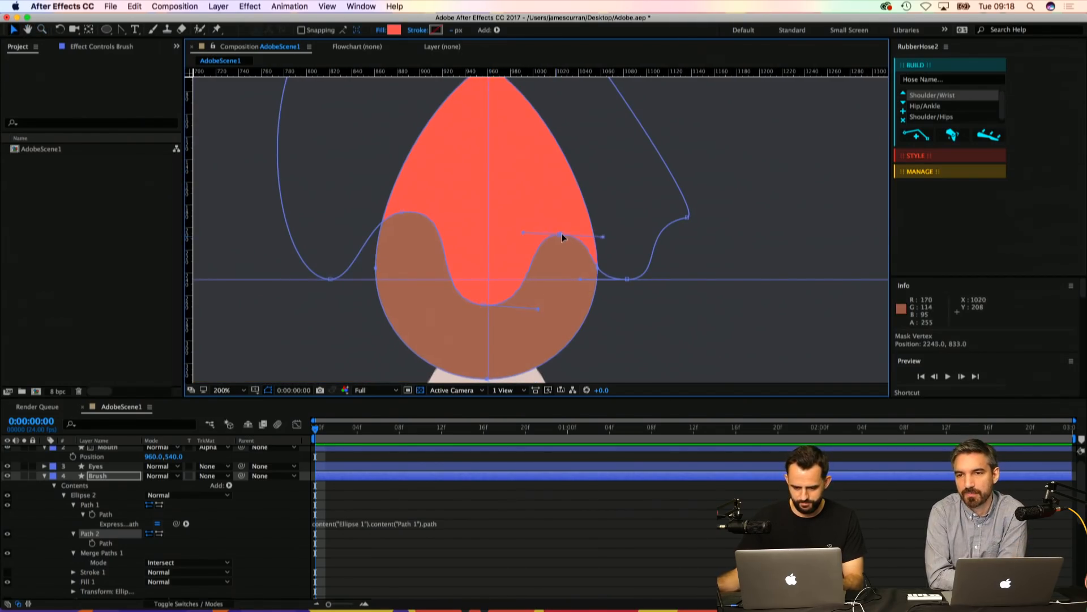
click(398, 211)
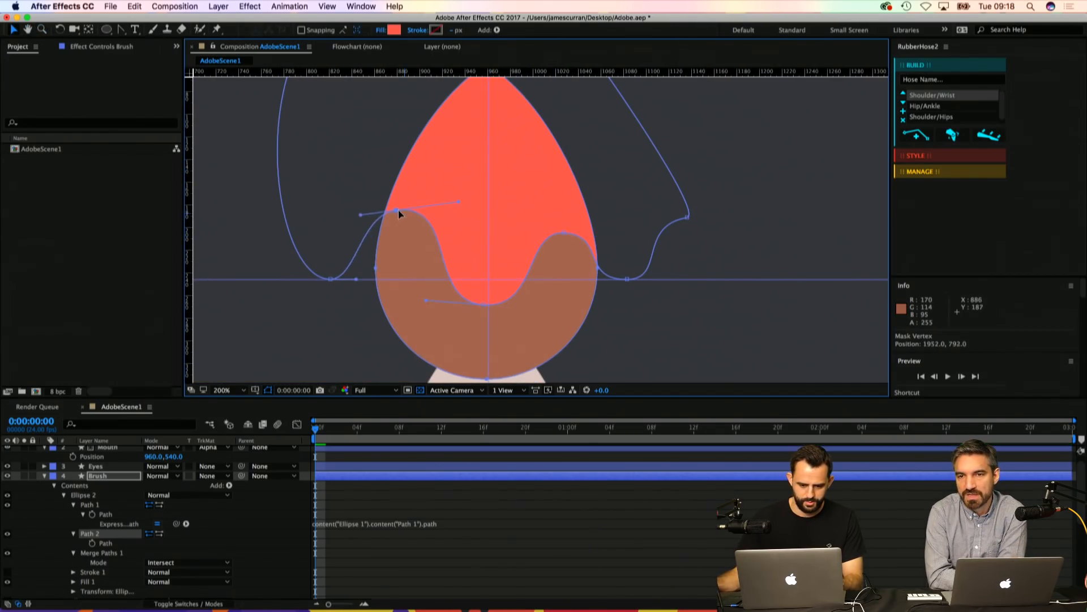
mouse_move(356, 278)
mouse_down()
mouse_move(397, 278)
mouse_move(361, 279)
mouse_up()
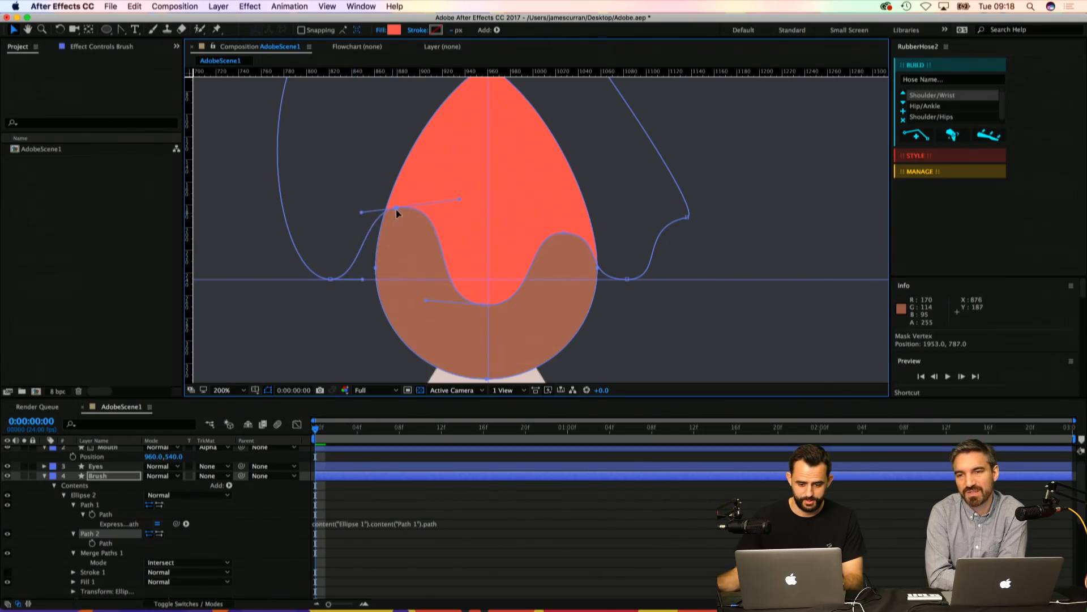
drag(393, 210, 355, 208)
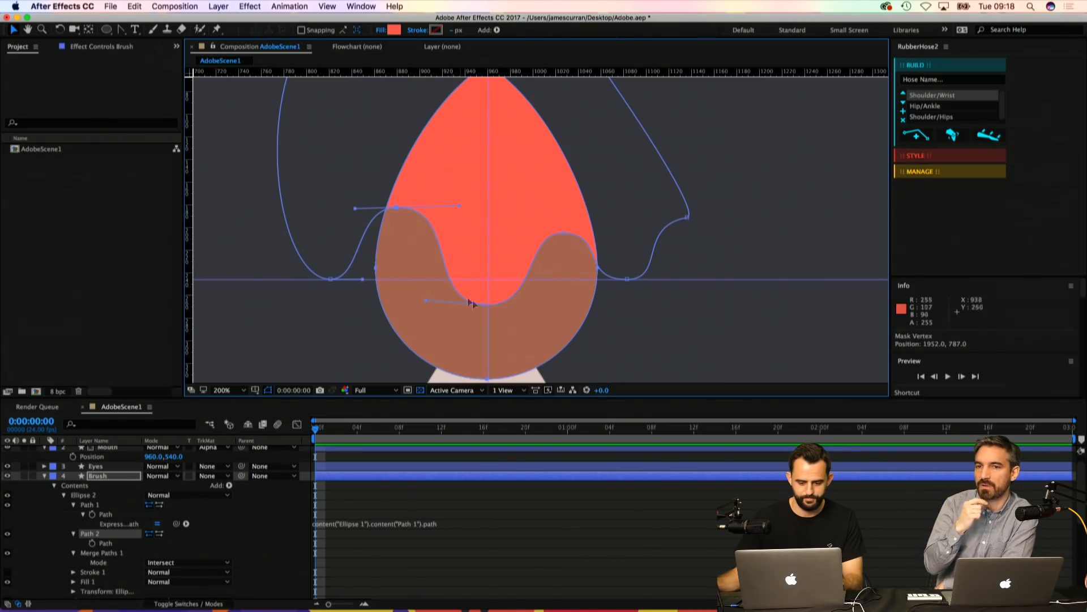
Step: Deepen the central dip of Path 2, and lower the right crest slightly with its curve handles levelled
drag(483, 305, 481, 311)
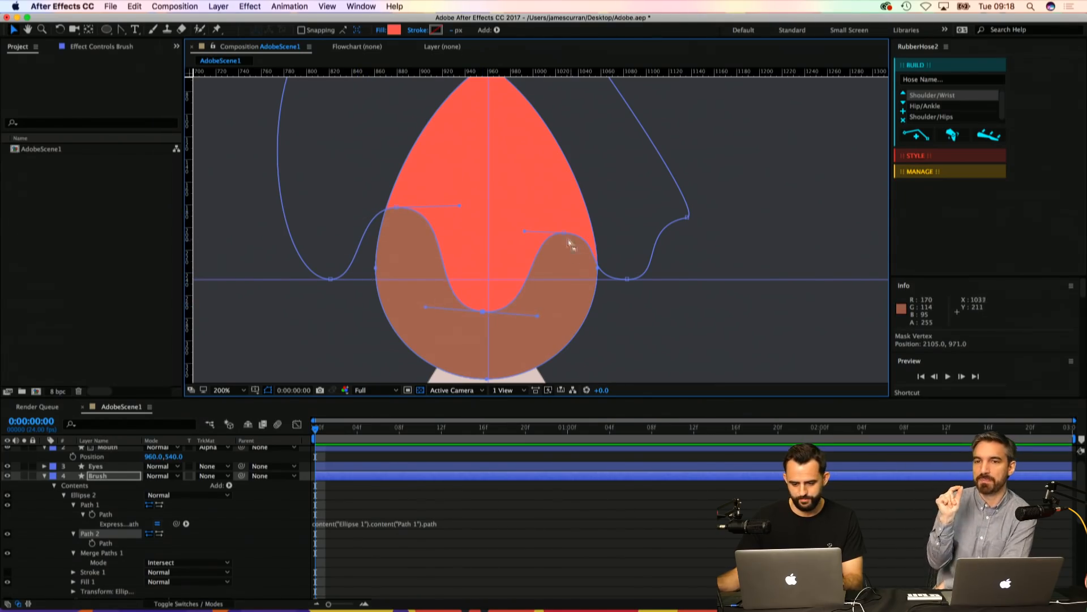
click(565, 235)
drag(565, 235, 524, 237)
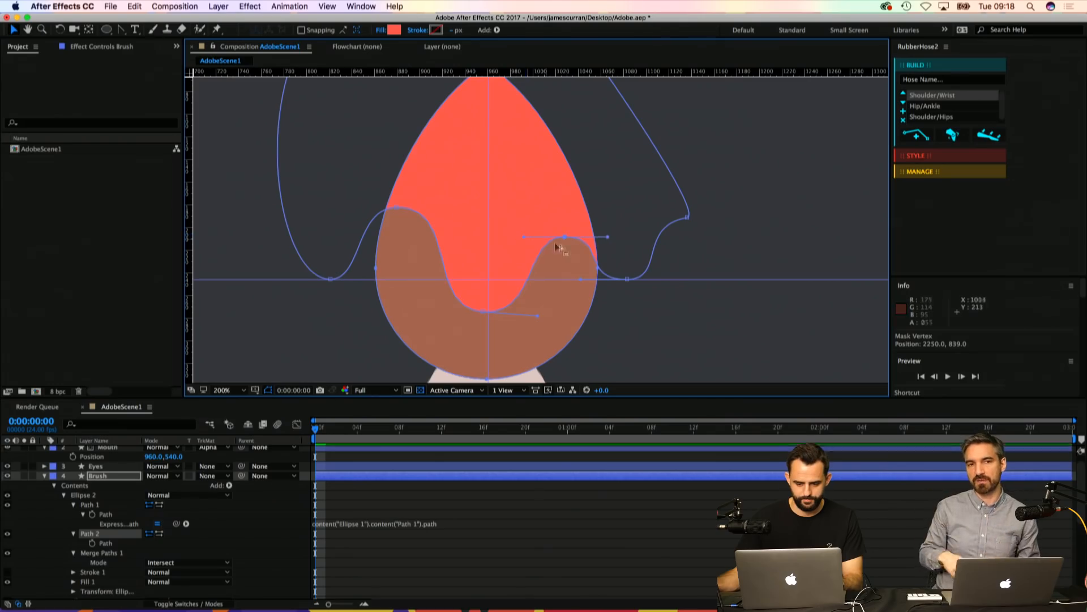
drag(491, 316, 482, 317)
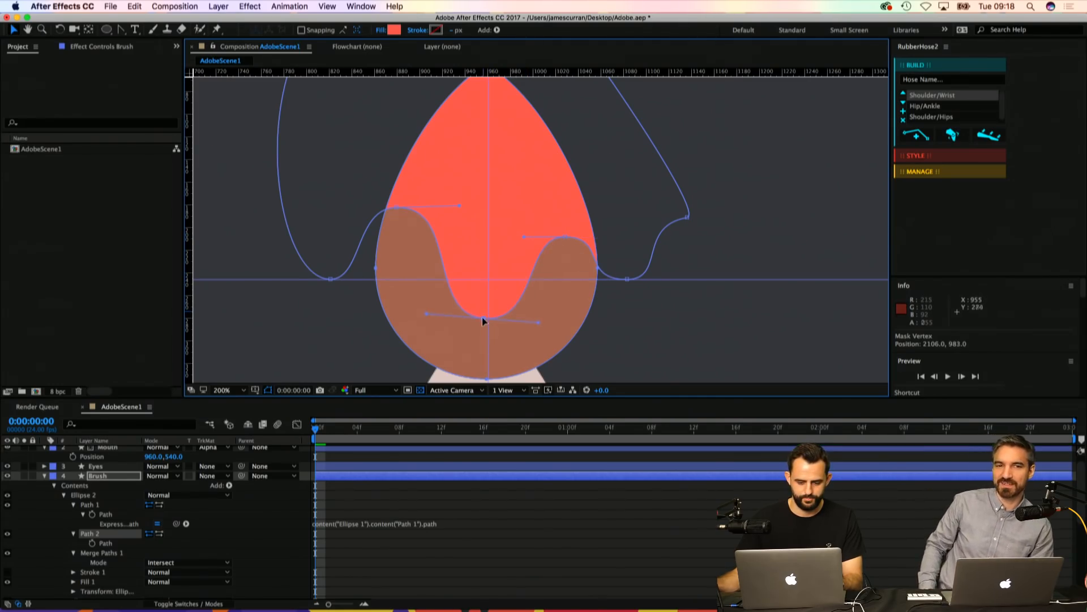
Step: Move the far right point of Path 2 slightly outward and fine-tune the inner curve handle of the left crest
click(685, 220)
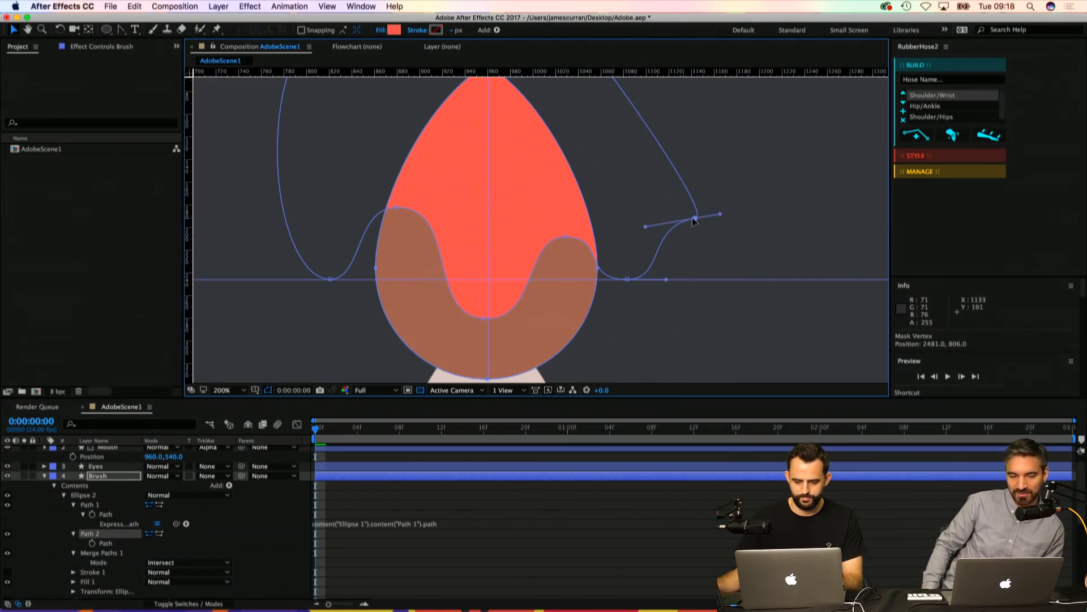
key(z)
alt+click(539, 209)
click(492, 233)
key(v)
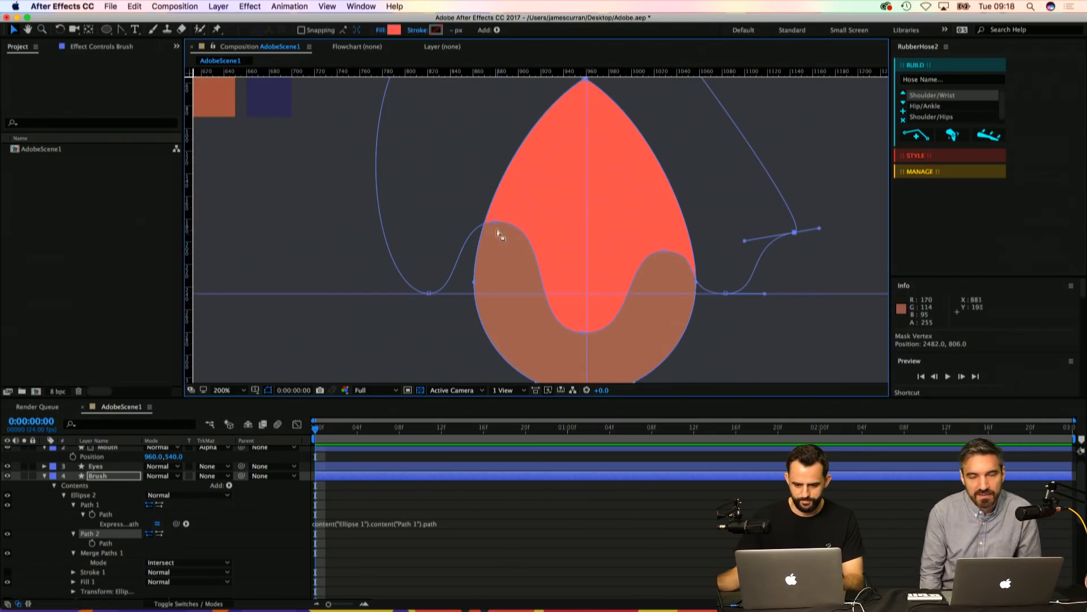
click(495, 222)
drag(558, 221, 560, 220)
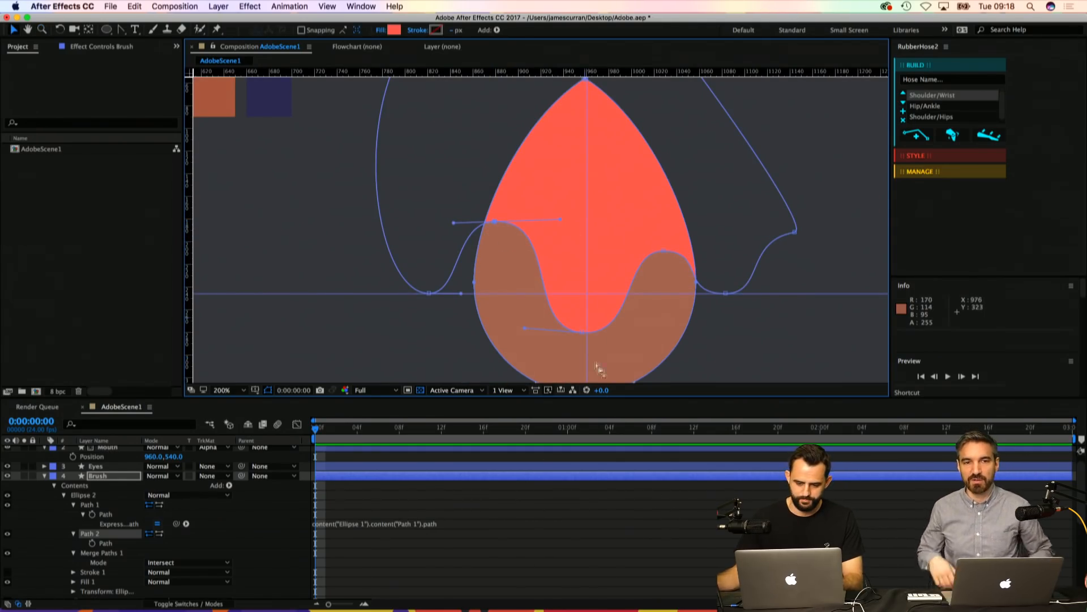
Step: Move both outer dips of Path 2 inward onto the tip's edges and shift both crests closer to the centre
click(554, 530)
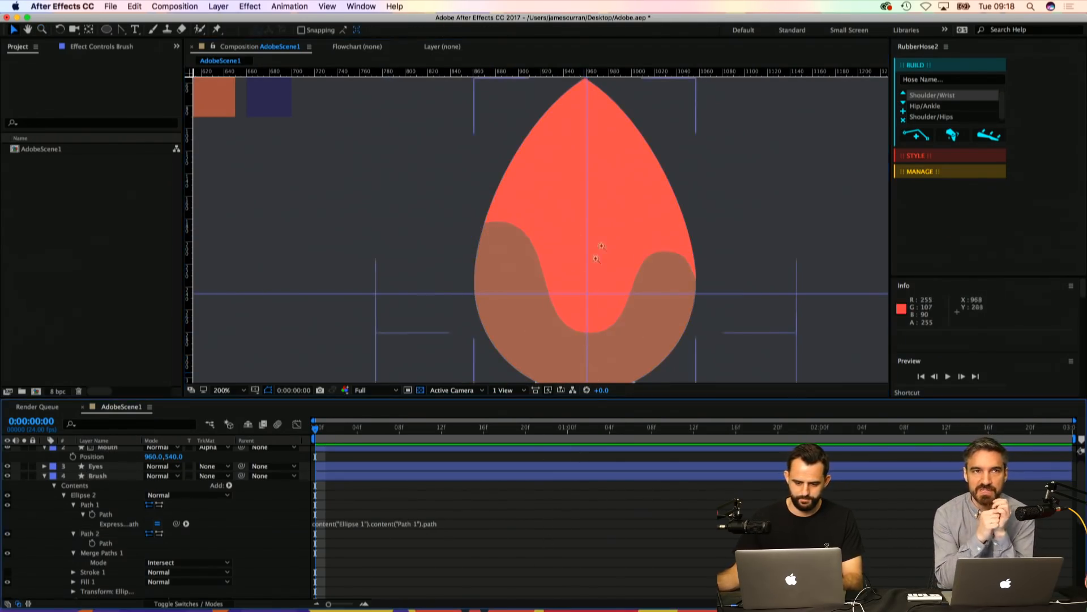
key(z)
alt+click(597, 223)
drag(498, 242, 545, 187)
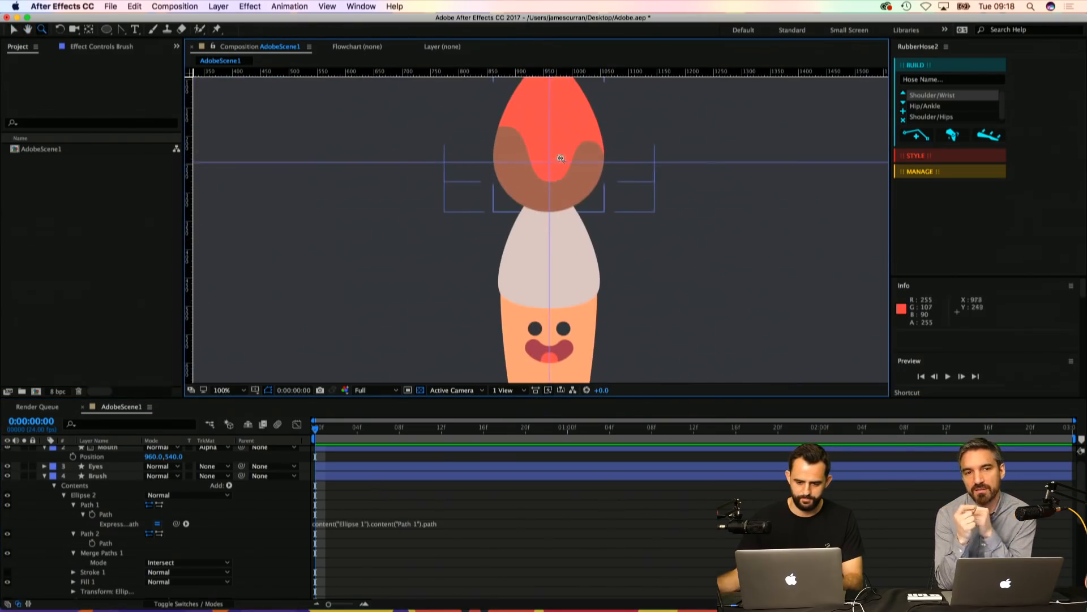
click(573, 147)
key(super+z)
key(v)
drag(332, 256, 379, 258)
drag(398, 184, 422, 198)
drag(489, 205, 470, 203)
drag(631, 258, 606, 258)
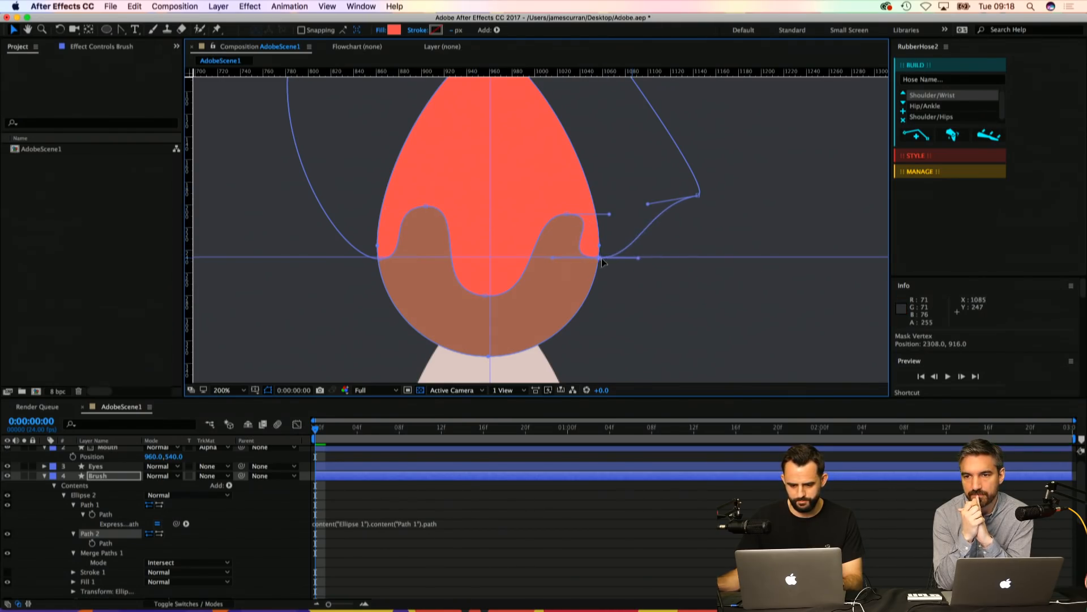
drag(564, 218, 552, 217)
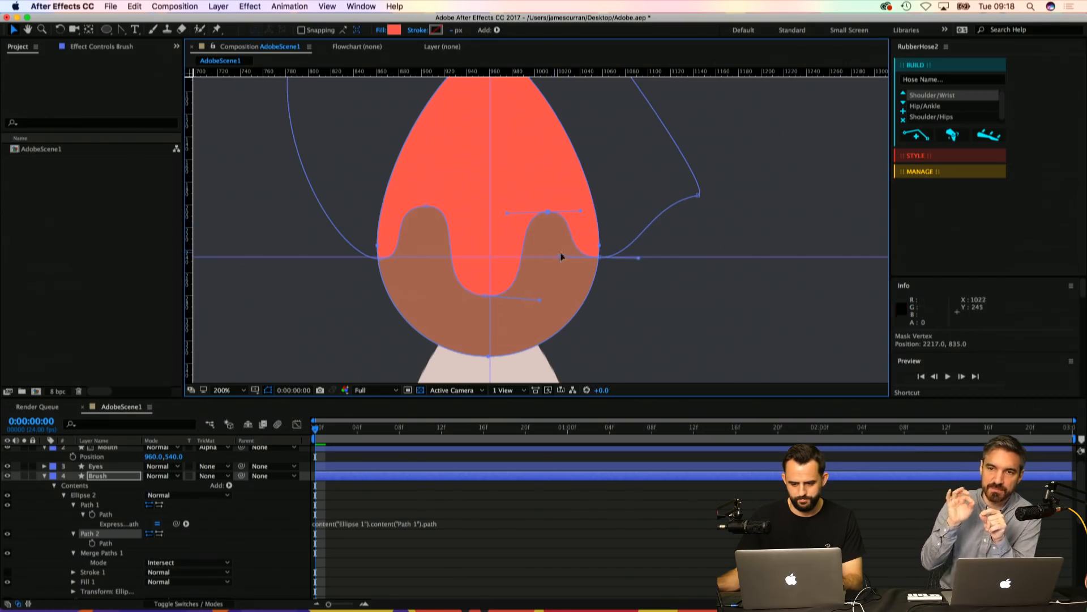
Step: Shorten the left handle of Path 2's central dip, and lower the left crest slightly while levelling the adjoining curve handles
key(z)
click(527, 287)
key(v)
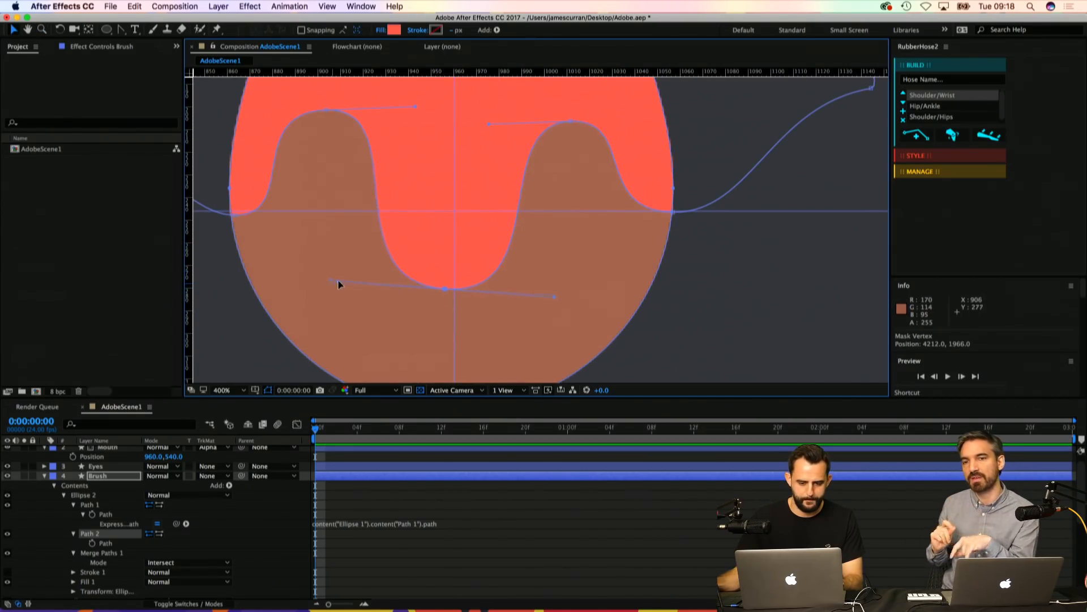
drag(332, 281, 341, 282)
drag(329, 130, 379, 192)
click(374, 172)
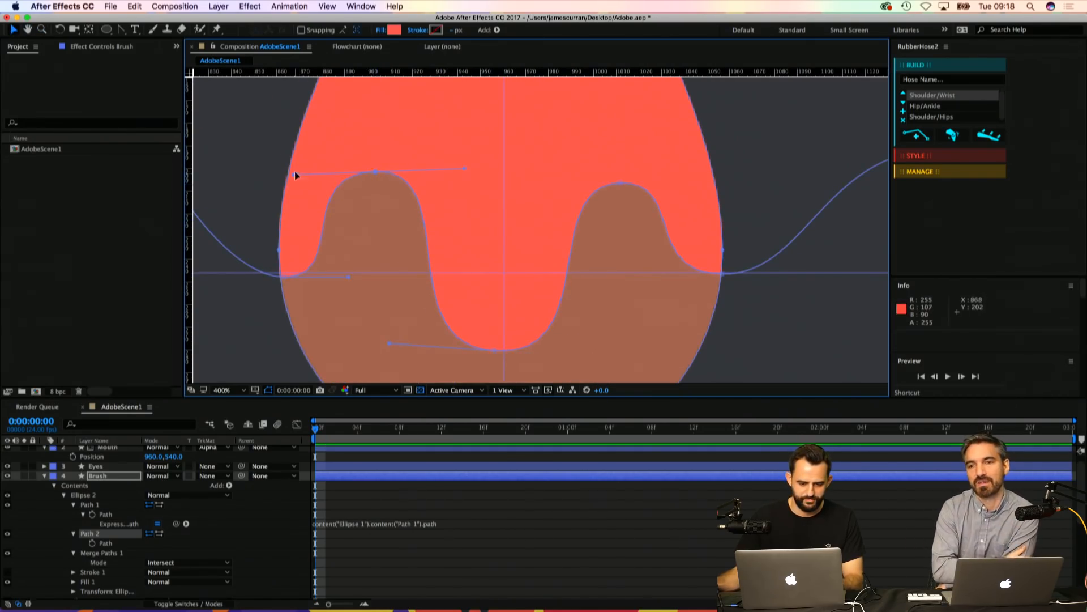
drag(295, 173, 300, 170)
drag(350, 277, 348, 273)
drag(376, 172, 376, 176)
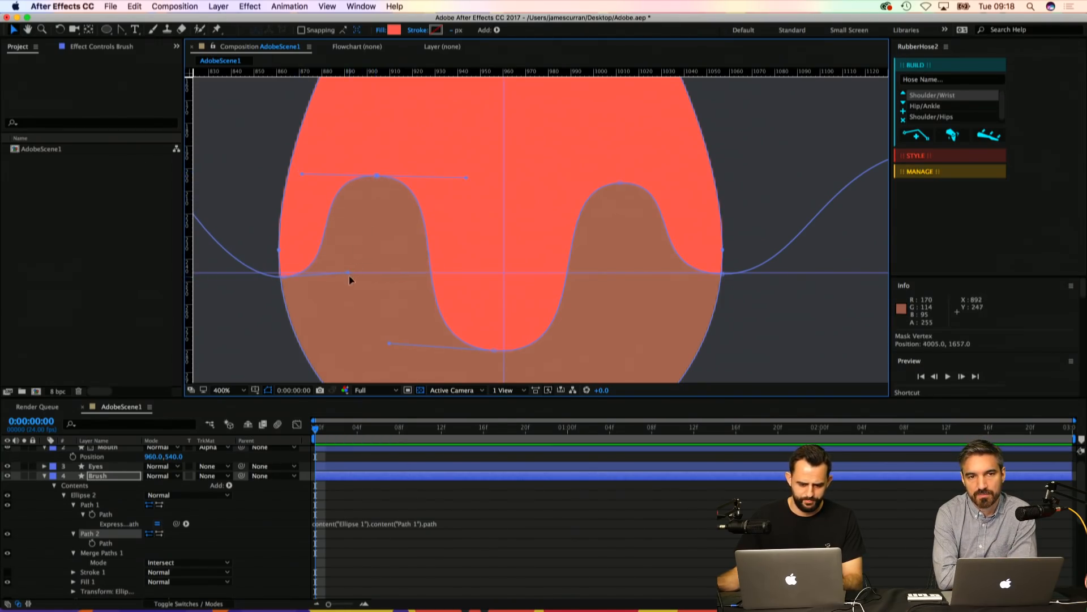
Step: Adjust the inner curve handle of Path 2's outer left dip to run nearly level with its point
key(z)
click(362, 266)
key(v)
drag(512, 246, 505, 250)
Step: Level the curve handles of Path 2's outer right dip and align its point to the horizontal guide at the tip's edge
key(z)
alt+click(593, 233)
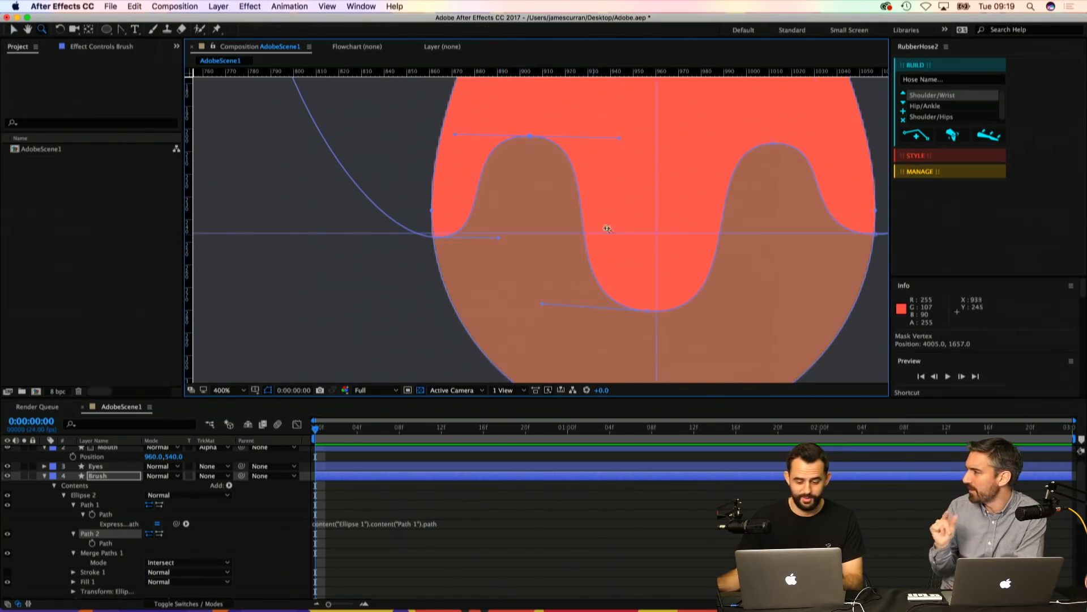
click(685, 231)
key(v)
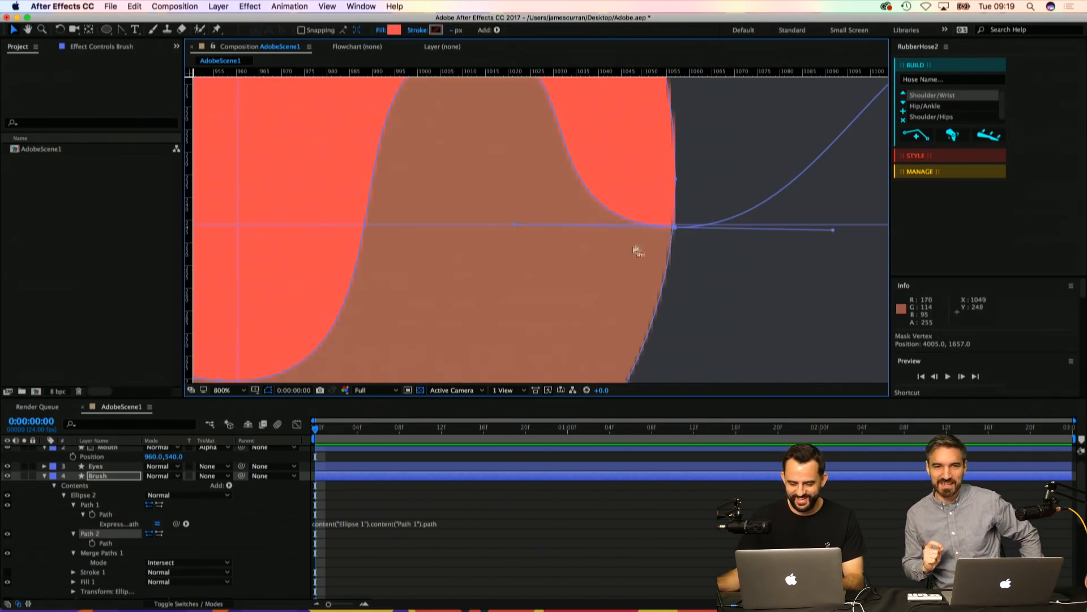
drag(833, 230, 835, 225)
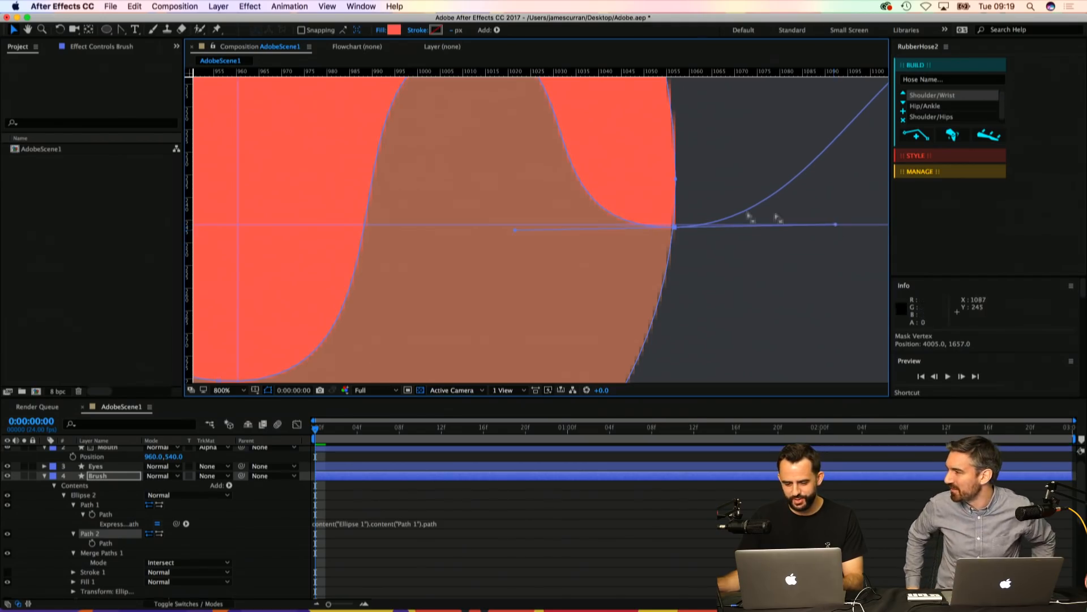
key(z)
click(561, 218)
key(v)
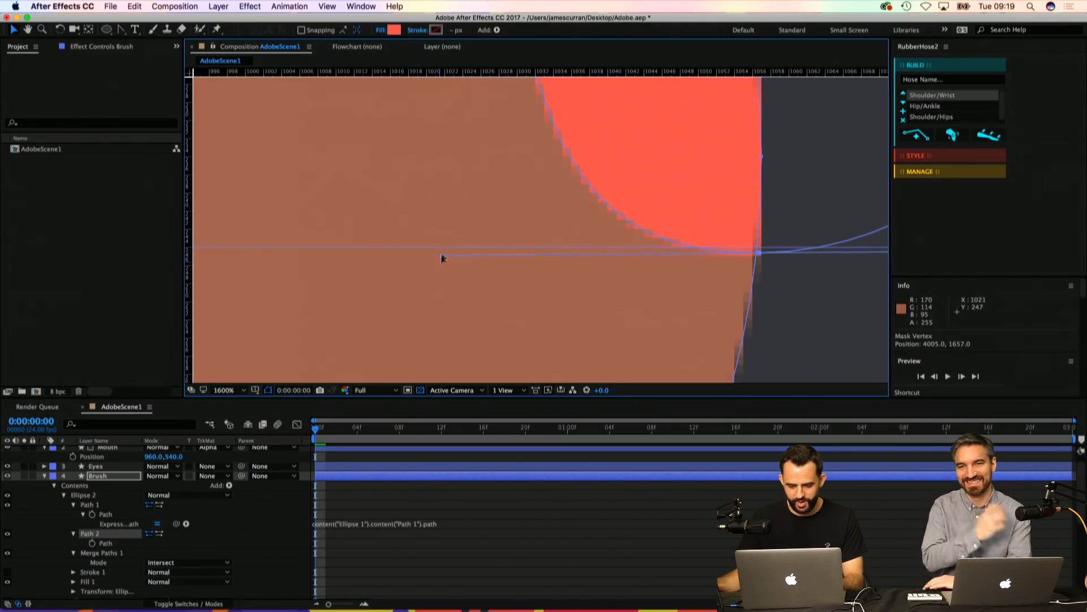
key(z)
key(v)
drag(758, 252, 755, 248)
Step: Try moving the central dip point of Path 2 down and to the right, and undo the move
key(z)
alt+click(616, 182)
alt+click(616, 182)
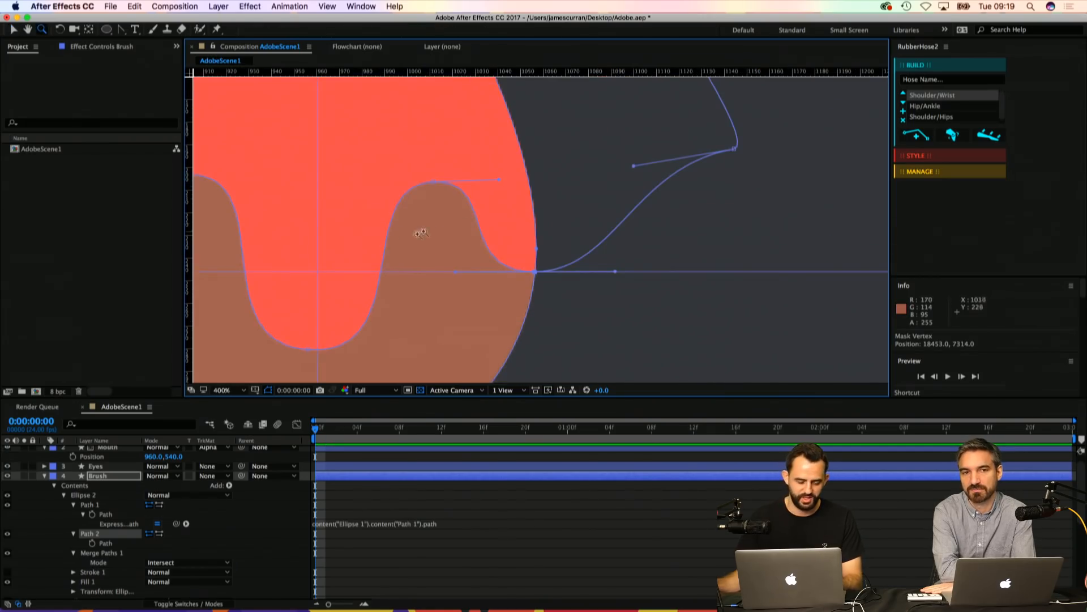
drag(360, 231, 442, 199)
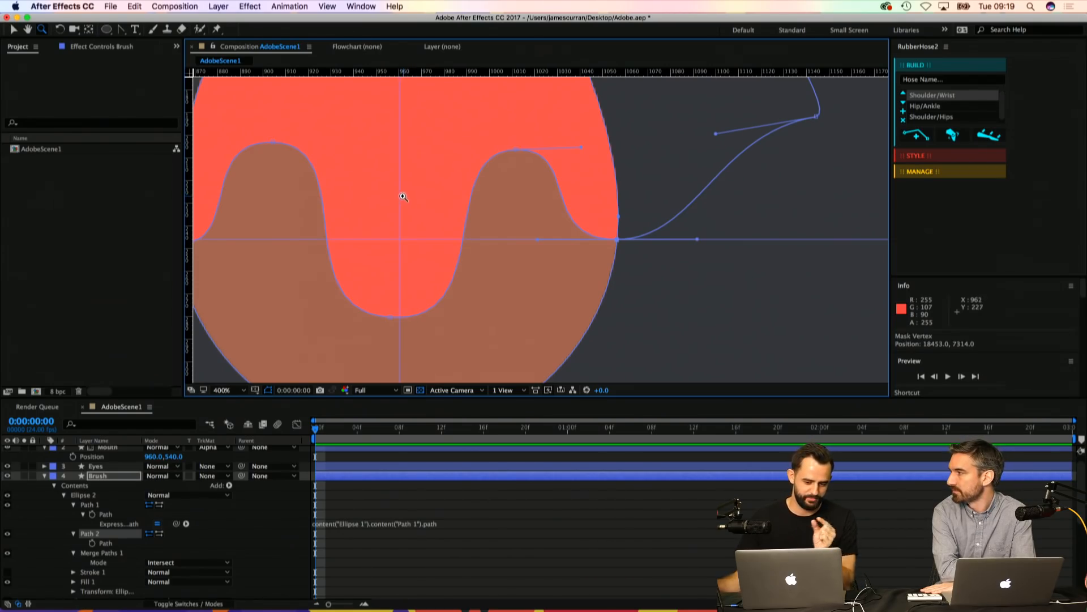
key(v)
click(390, 317)
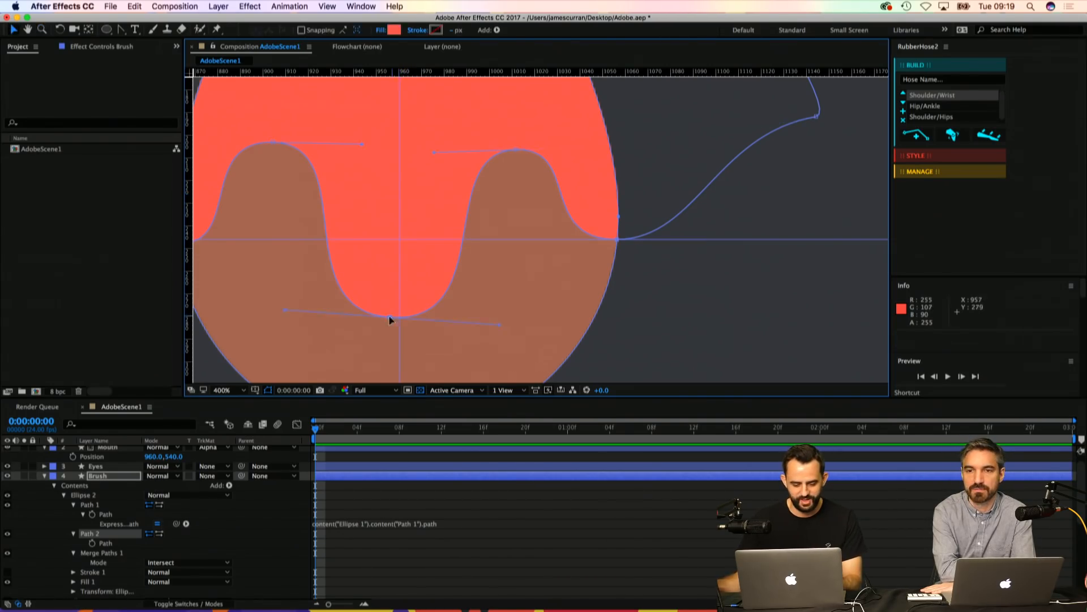
drag(389, 318, 423, 332)
key(super+z)
Step: Raise the left crest of Path 2 and lower the right crest slightly to make the wave uneven
drag(347, 204, 389, 223)
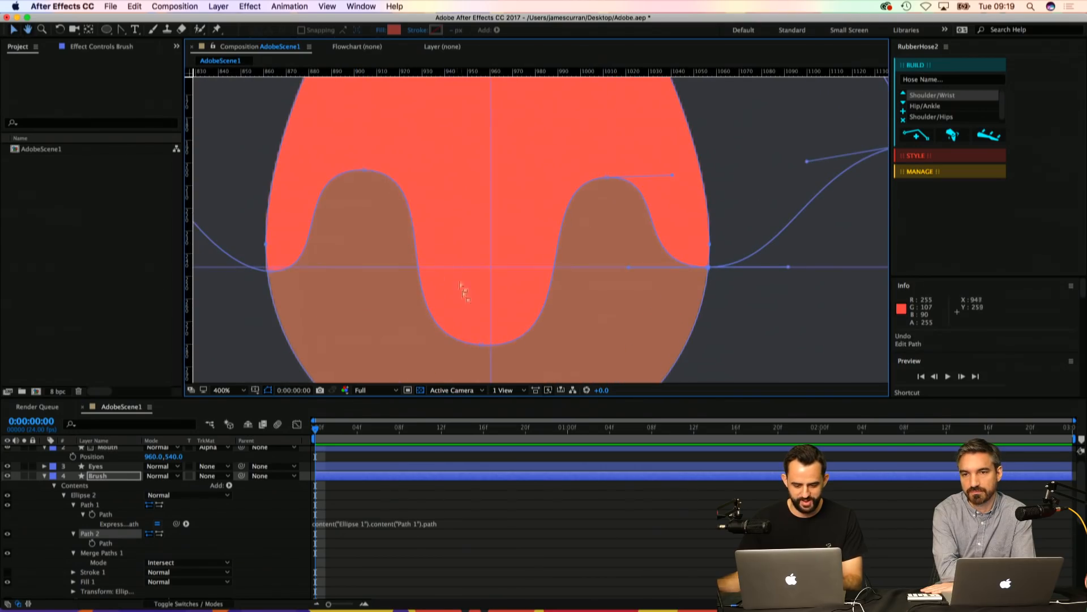
drag(364, 170, 371, 154)
drag(607, 176, 607, 179)
key(z)
alt+click(503, 124)
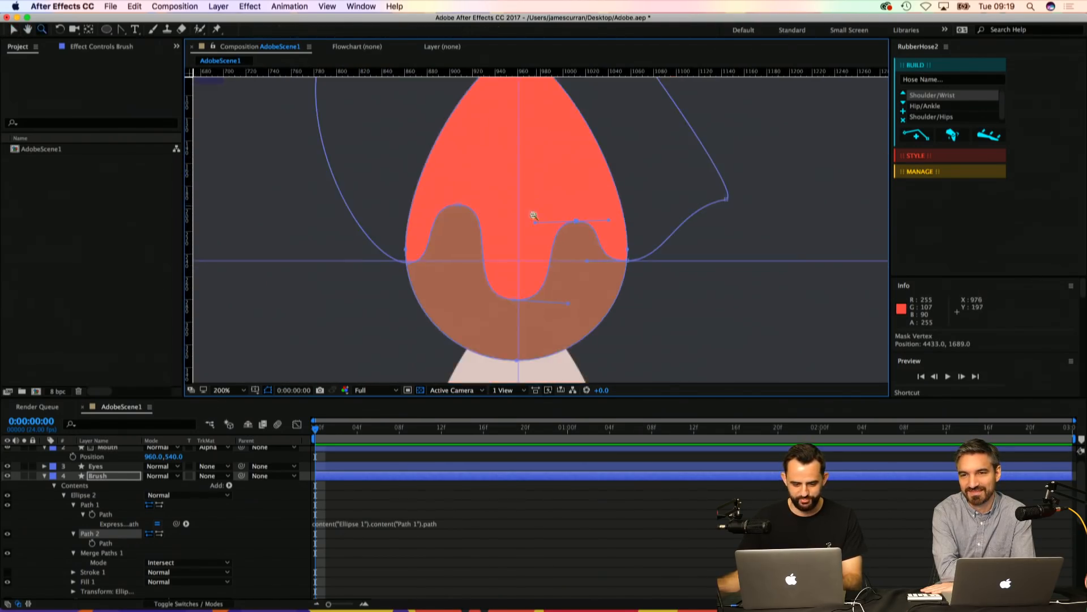
alt+click(523, 180)
drag(549, 219, 512, 198)
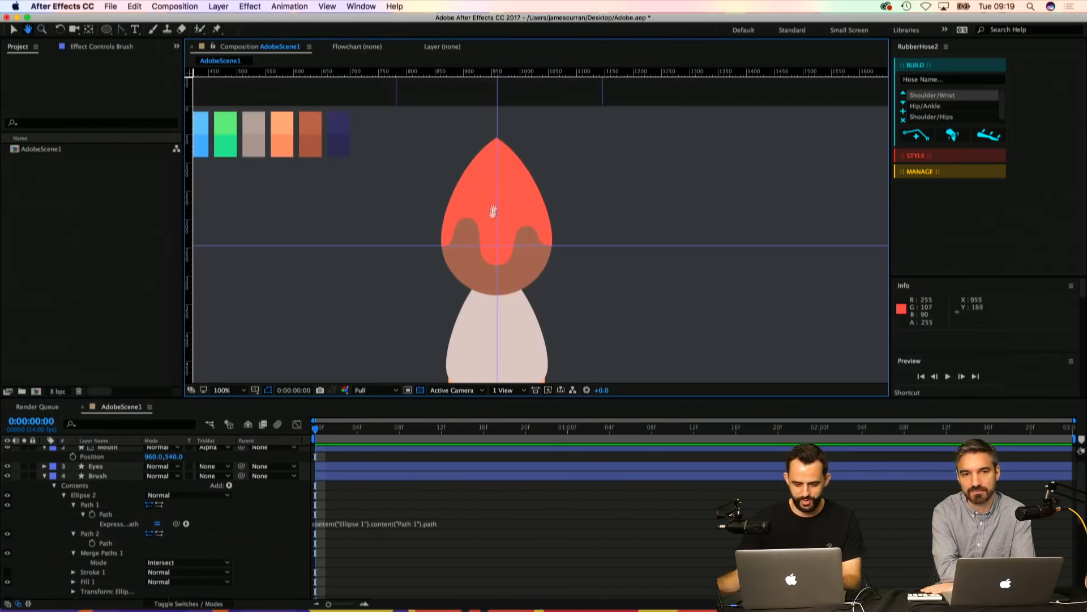
Step: Reselect the wave path and lower its right crest a little further below the left crest
click(105, 515)
click(512, 230)
click(512, 229)
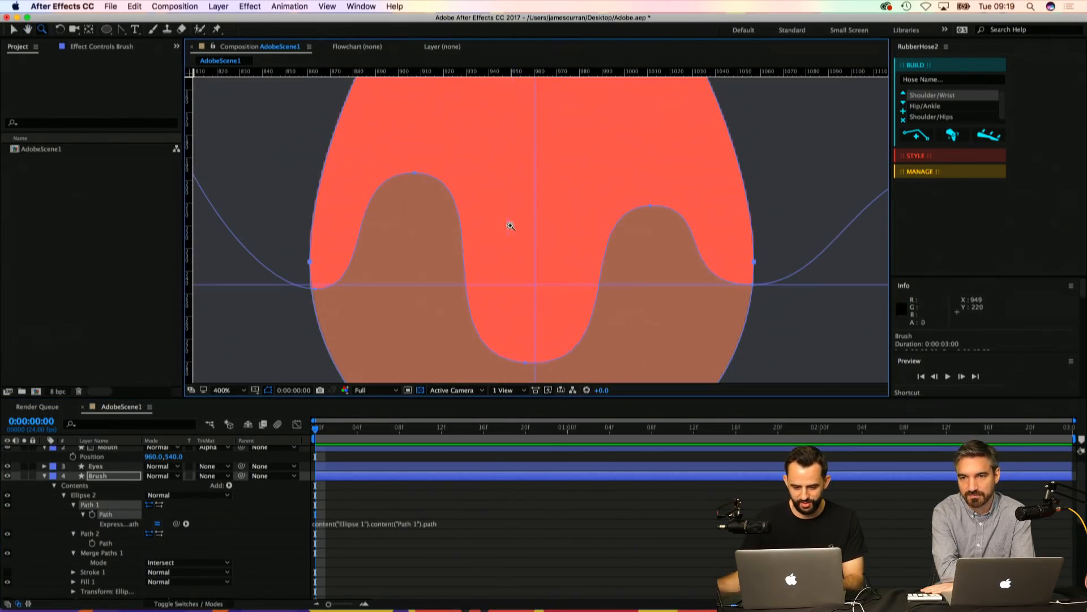
key(v)
drag(653, 206, 651, 217)
key(z)
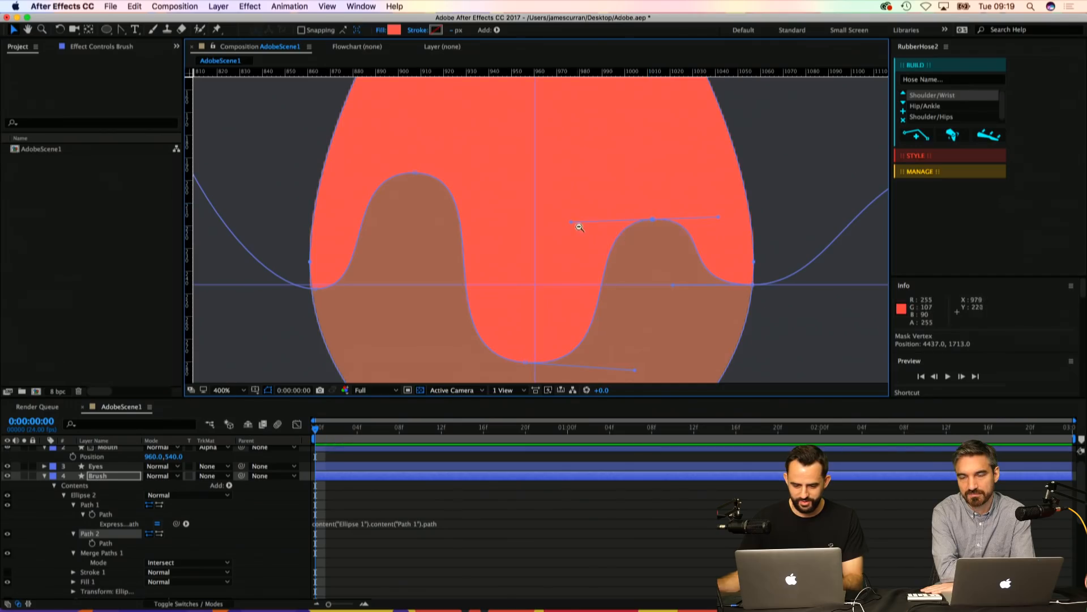
Step: Nudge the central dip point of Path 2 slightly and lower its right crest a little more, leaving nothing selected
alt+click(578, 226)
key(v)
key(z)
click(514, 255)
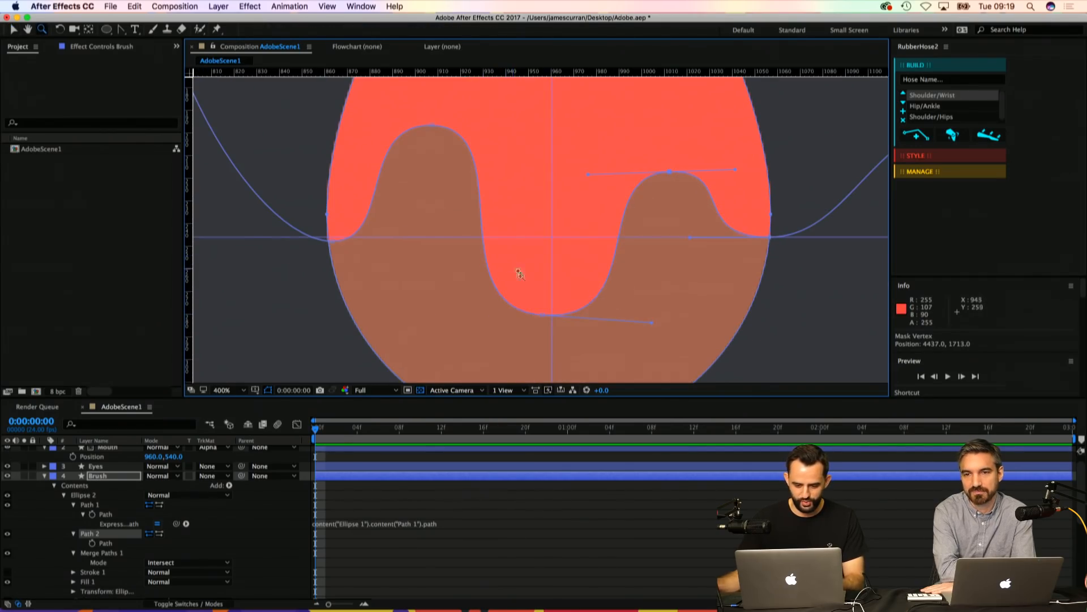
key(v)
click(541, 314)
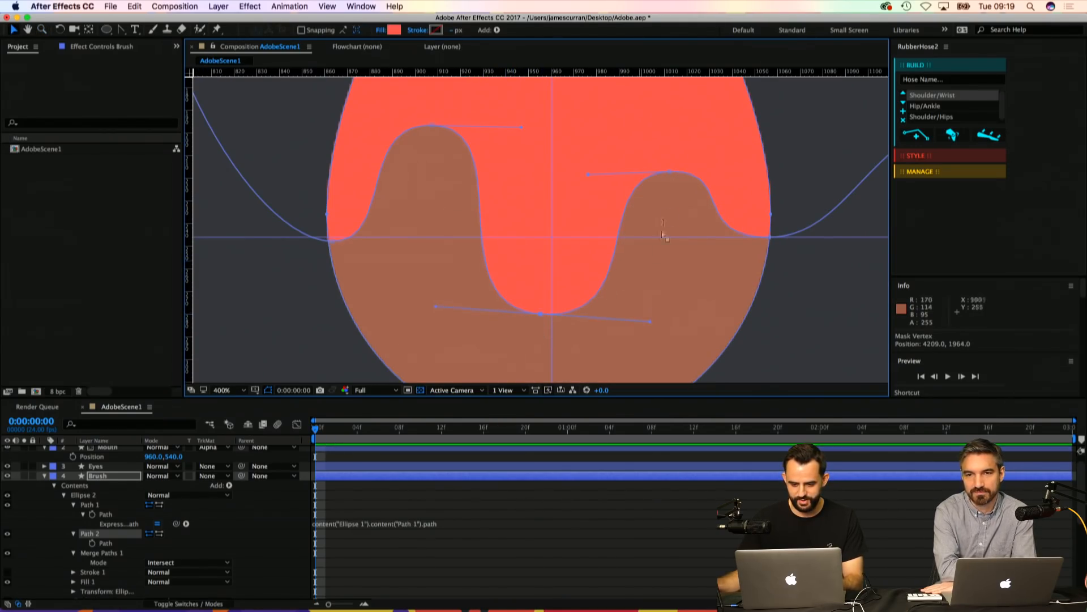
click(671, 175)
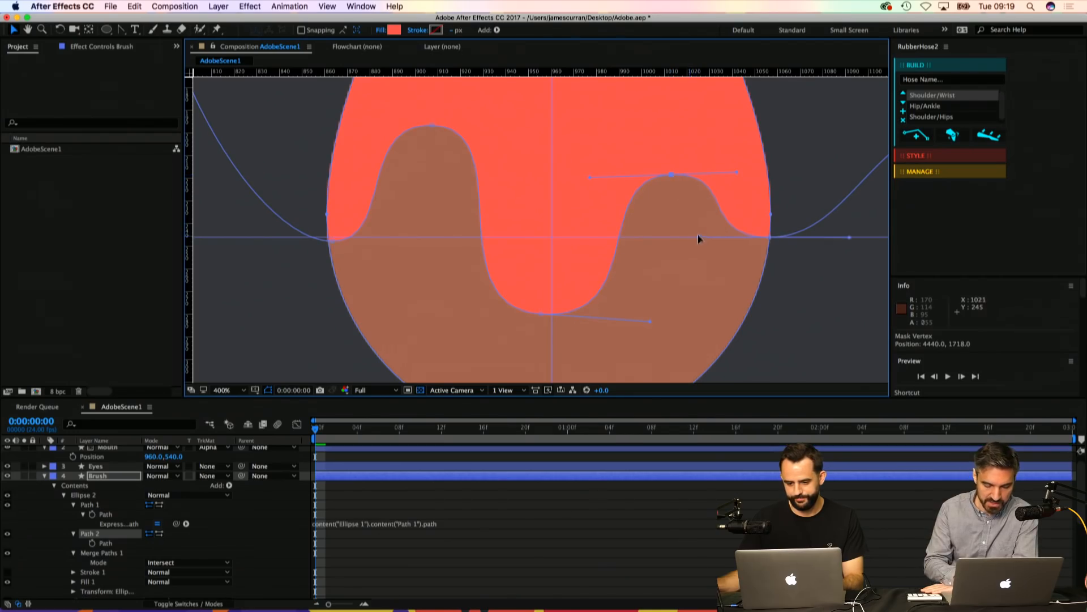
click(512, 497)
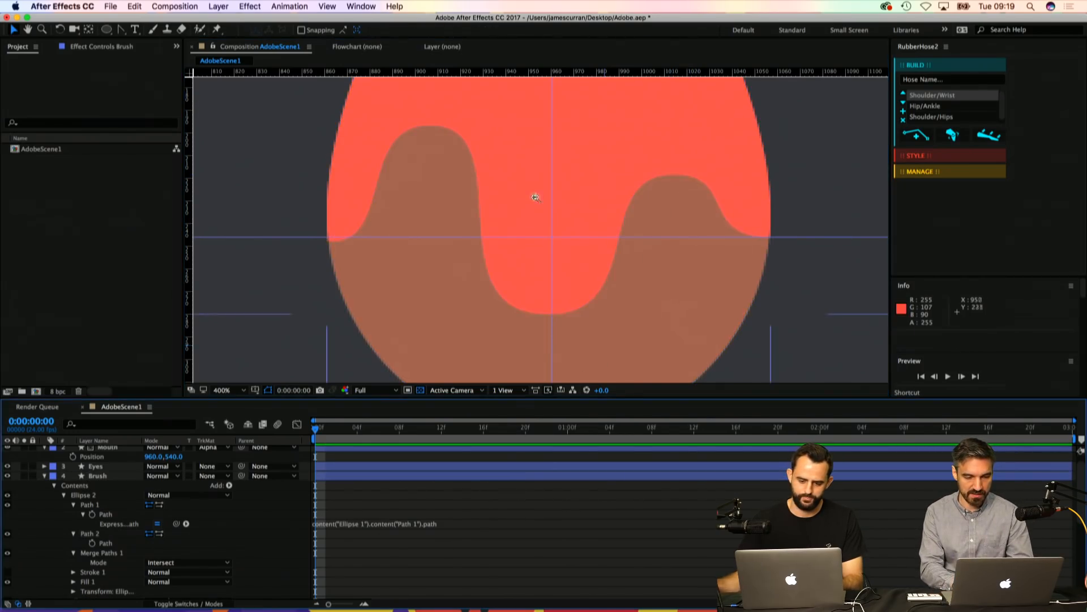
Step: Examine the wavy paint edge on the whole brush and the outline of Path 1
key(z)
alt+click(536, 194)
alt+click(538, 197)
alt+click(538, 198)
drag(543, 253, 541, 192)
click(541, 192)
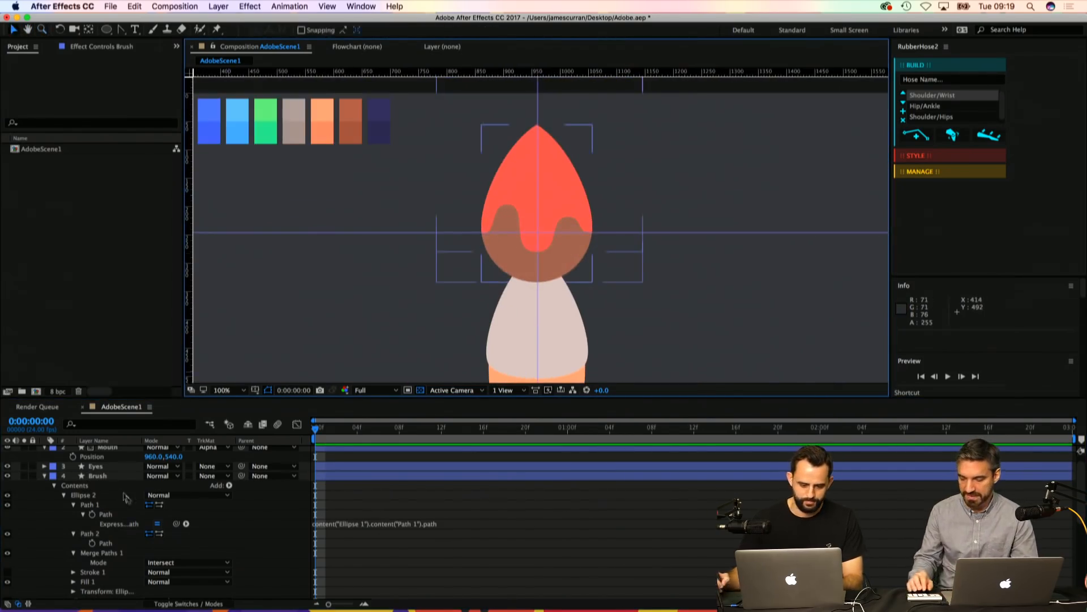
key(v)
click(116, 513)
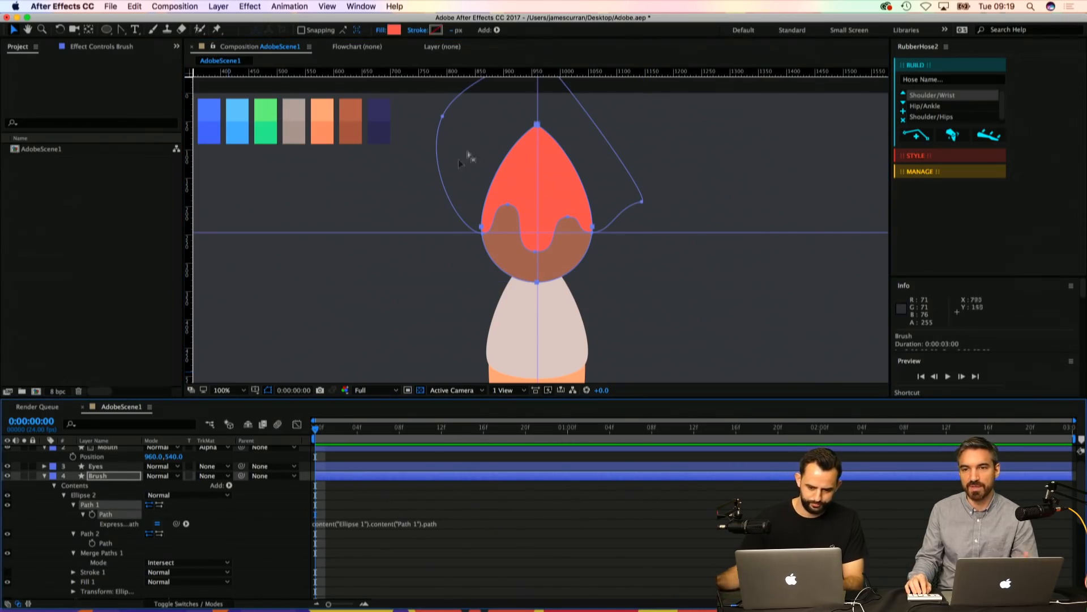
scroll(458, 161, up, 3)
scroll(457, 161, right, 1)
click(422, 182)
drag(422, 181, 451, 175)
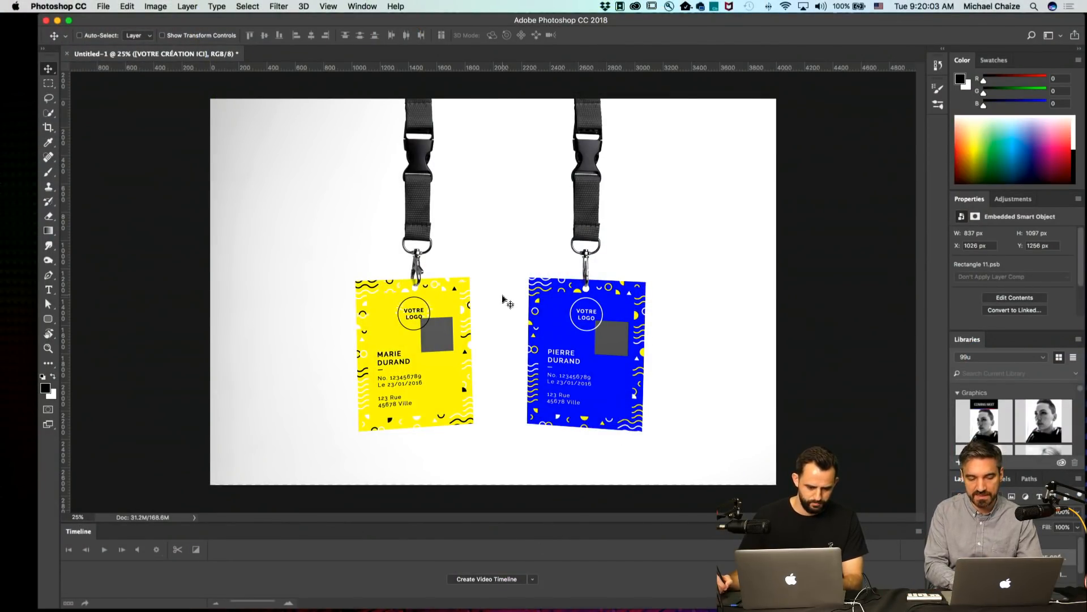
Step: Switch to Photoshop and open the yellow badge's embedded smart object for editing
key(super+equal)
key(super+equal)
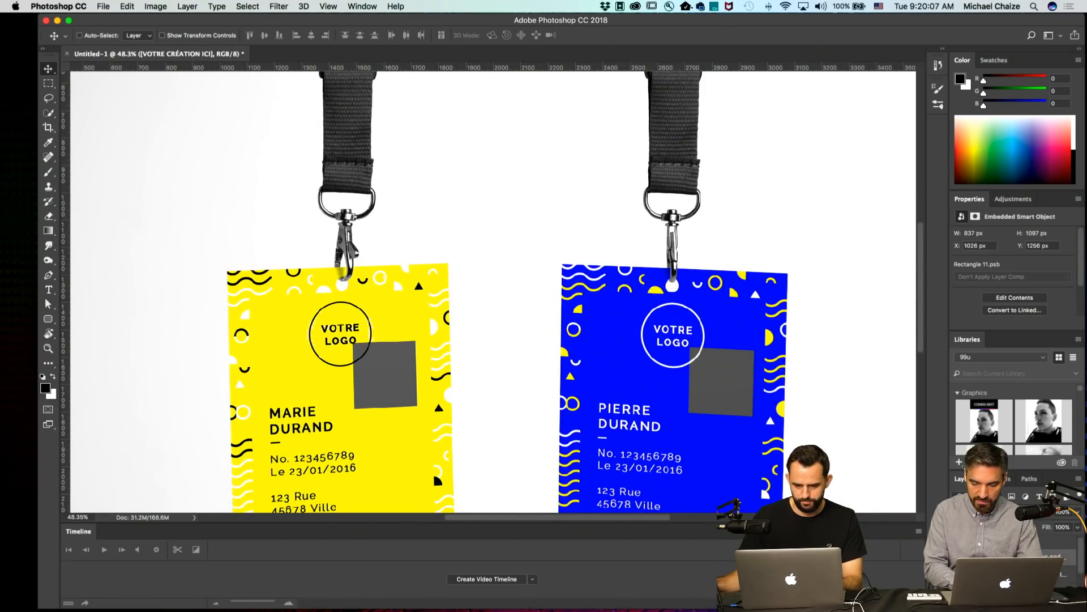
double_click(988, 556)
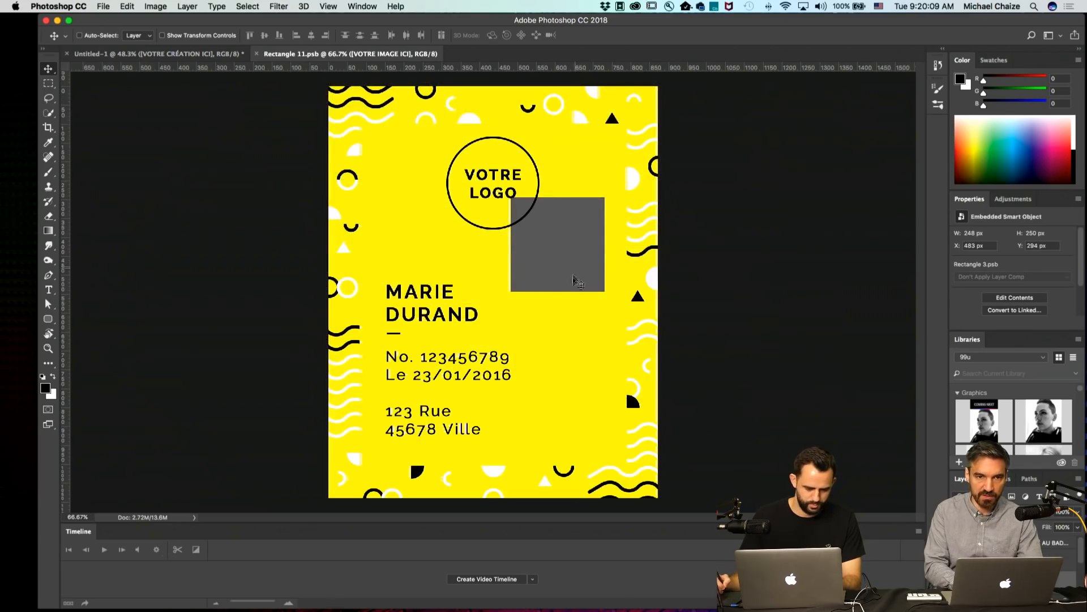
Step: Paint broad soft green strokes (RGB 0, 162, 127) with a 278 px brush on the badge's image placeholder layer and save the smart object
key(b)
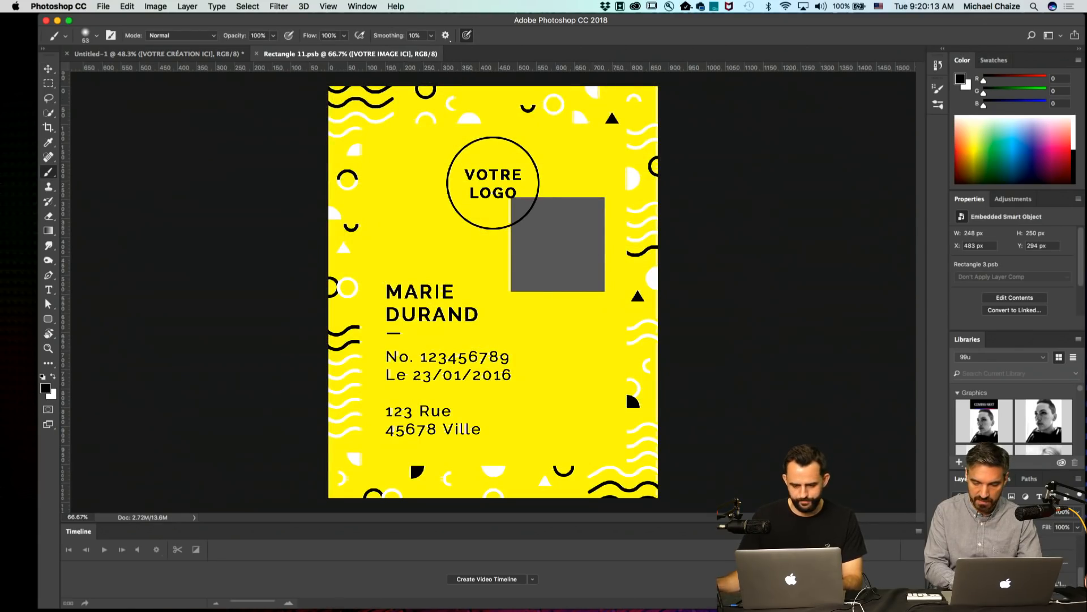
click(1008, 582)
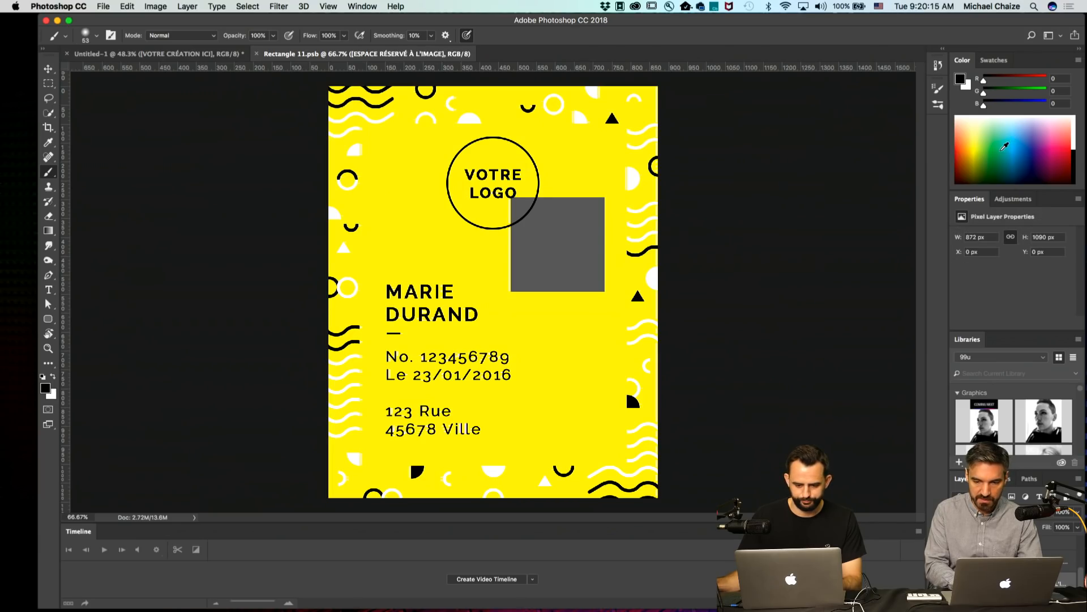
click(1004, 146)
mouse_move(396, 170)
mouse_down()
mouse_move(434, 172)
mouse_move(491, 259)
mouse_move(491, 379)
mouse_move(567, 443)
mouse_move(381, 292)
mouse_move(394, 356)
mouse_move(504, 321)
mouse_up()
key(ctrl+s)
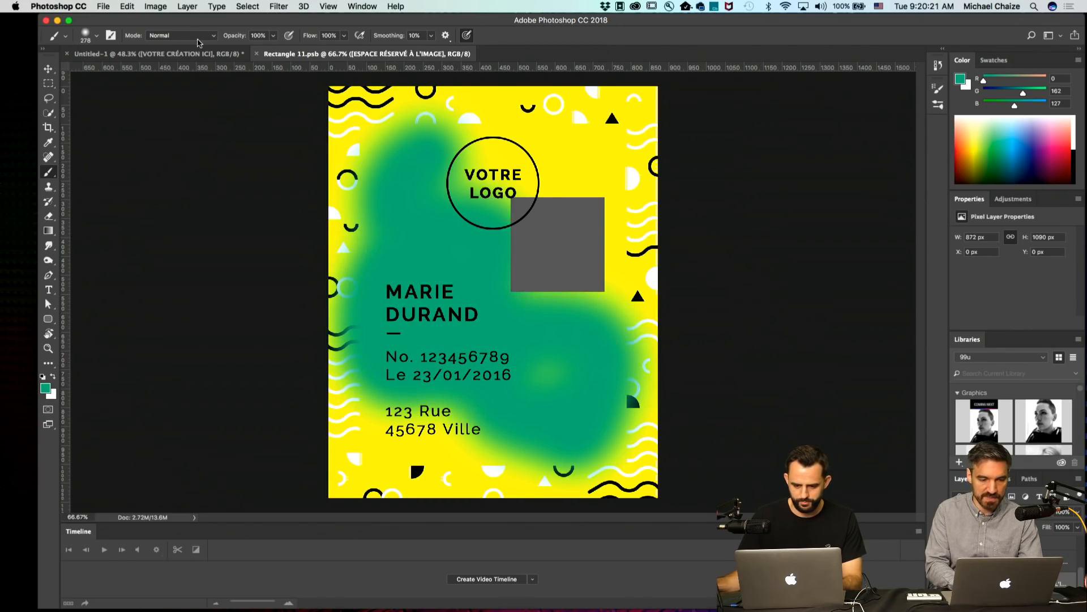
Step: Return to the Untitled-1 mockup and view both badges with the edited artwork
key(ctrl+Tab)
key(super+minus)
key(super+minus)
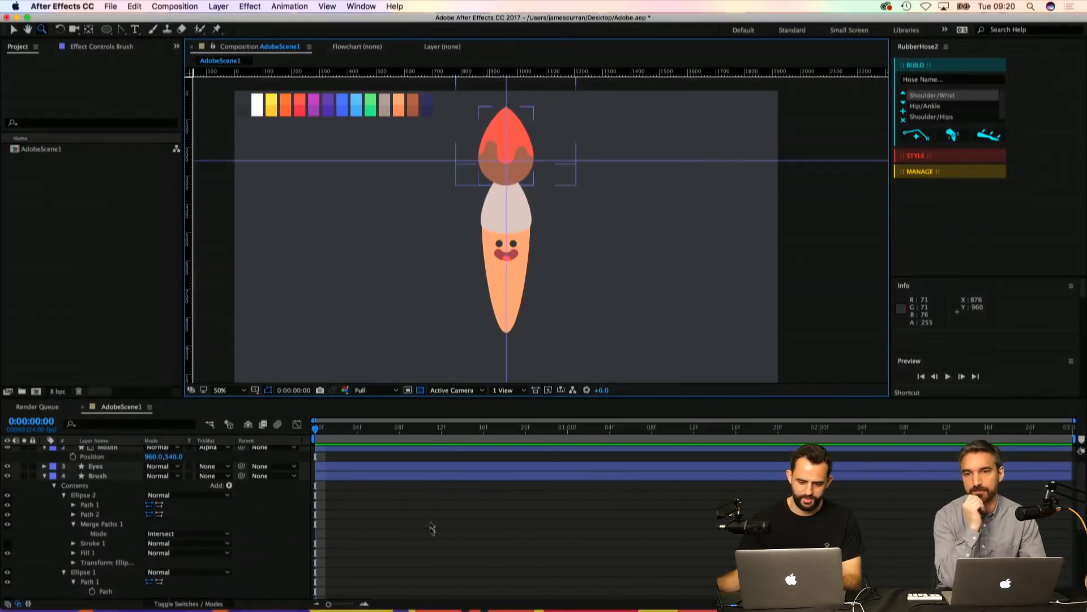
Step: Switch to After Effects, hide the guides in the composition, and collapse the properties of the Brush and other layers
click(328, 6)
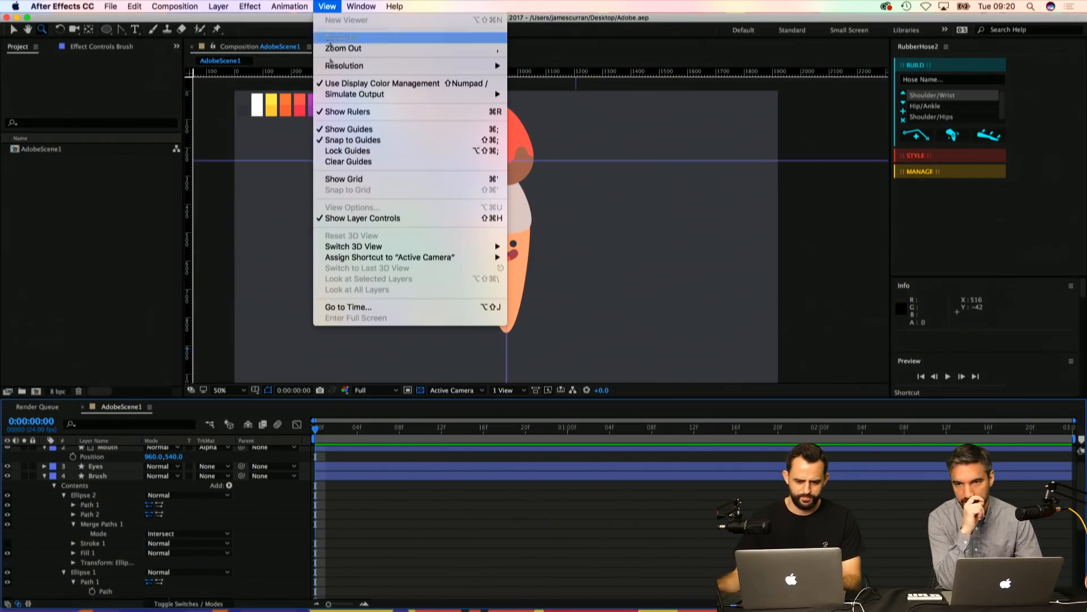
click(351, 130)
alt+click(529, 230)
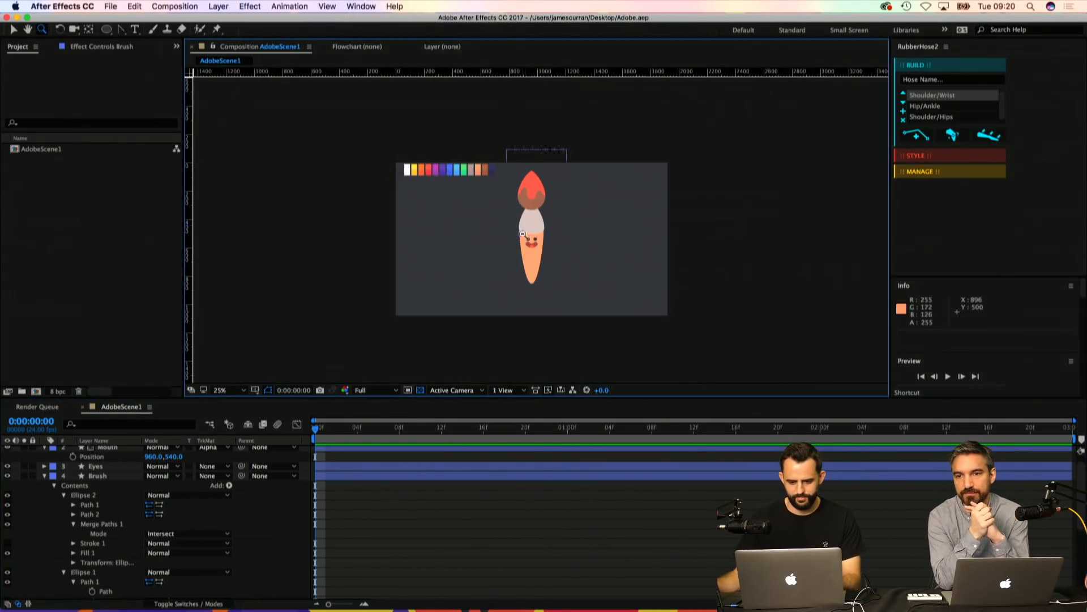
click(544, 228)
key(v)
key(u)
drag(529, 237, 493, 203)
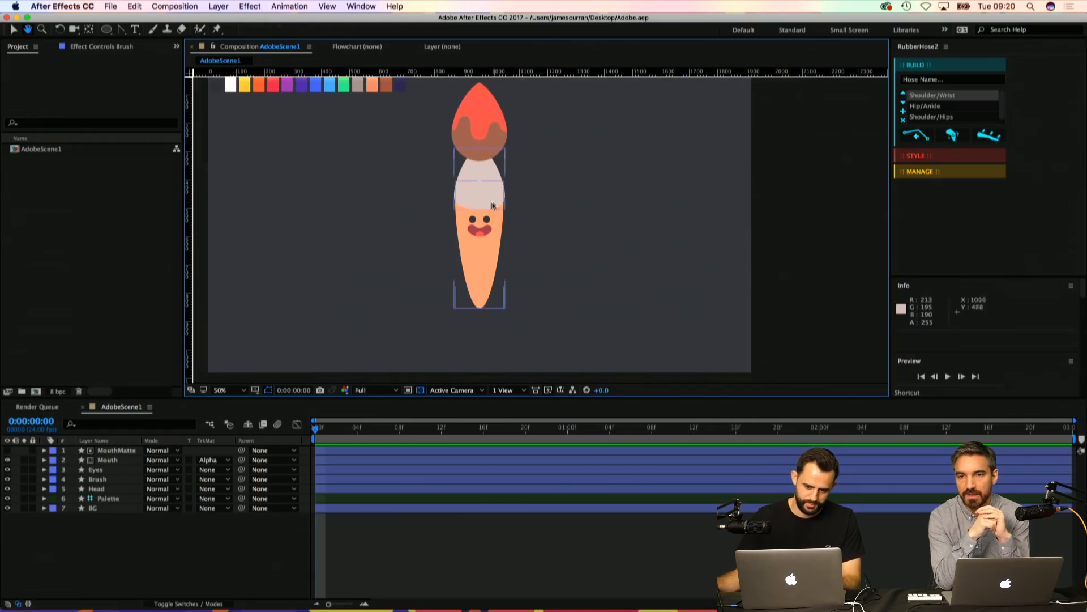
Step: Duplicate the Head shape group inside the Head layer's contents
click(488, 205)
click(45, 488)
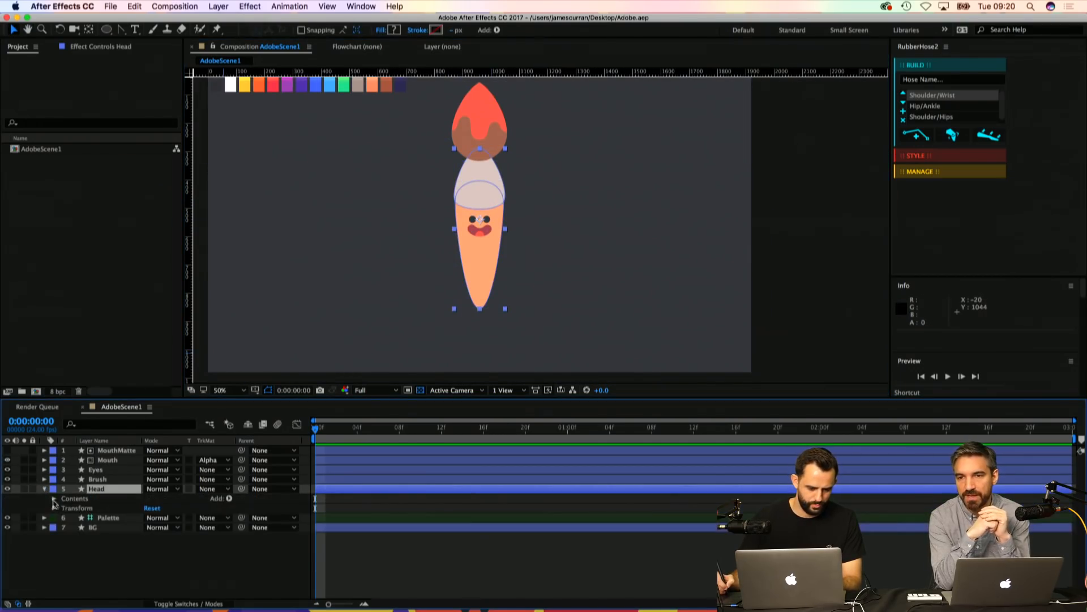
click(54, 498)
click(67, 508)
click(64, 509)
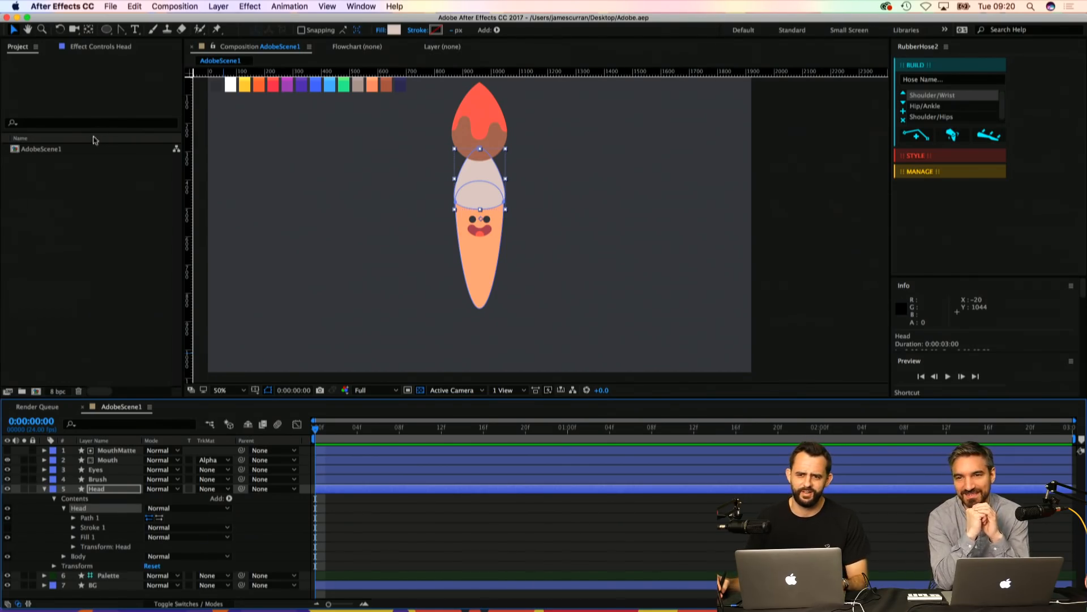
click(64, 509)
key(super+d)
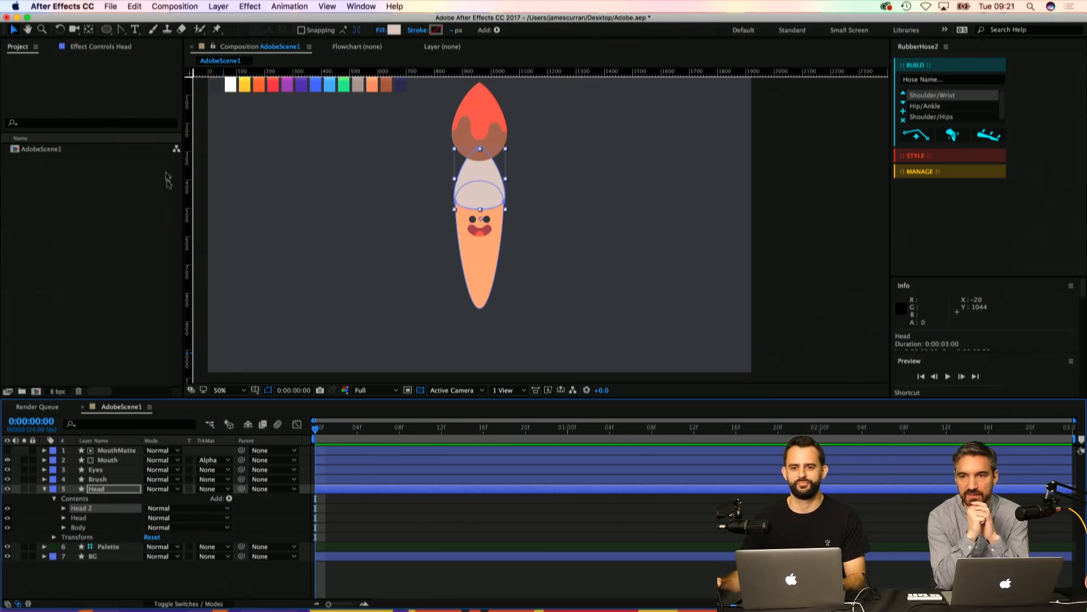
Step: Open the fill colour of the duplicated Head 2 group for editing
drag(343, 203, 352, 242)
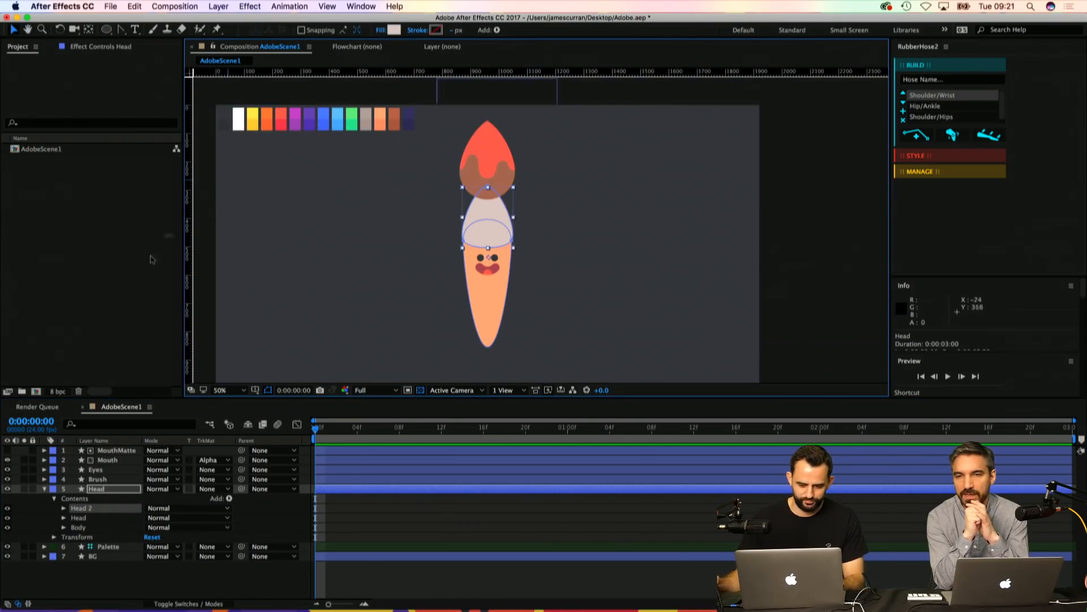
click(393, 30)
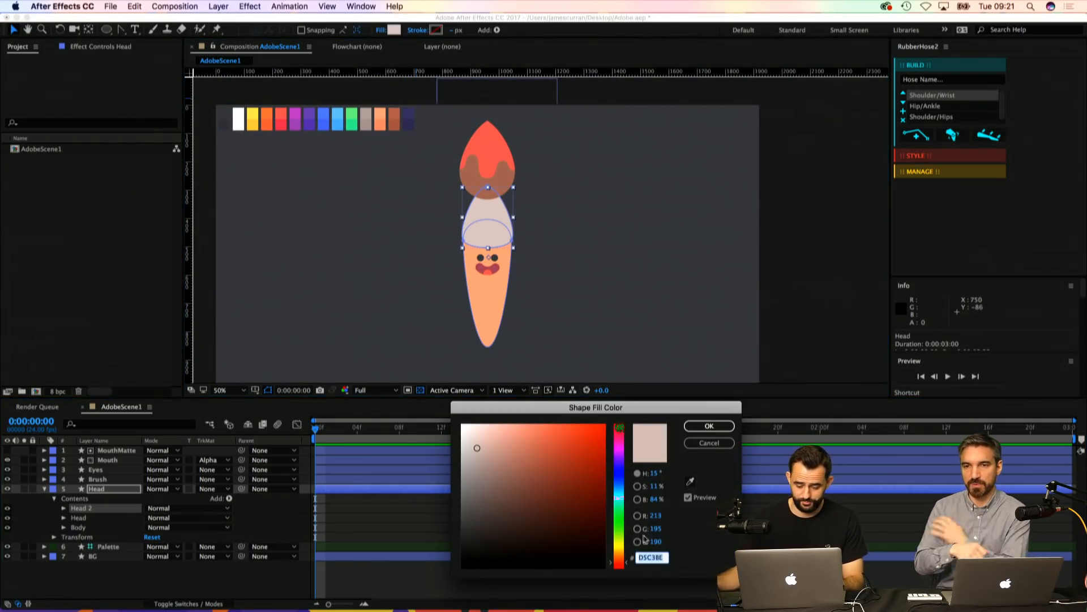
Step: Set the fill of the Head 2 shape to the grey-brown AB9A95 sampled from the colour palette
click(690, 481)
click(368, 120)
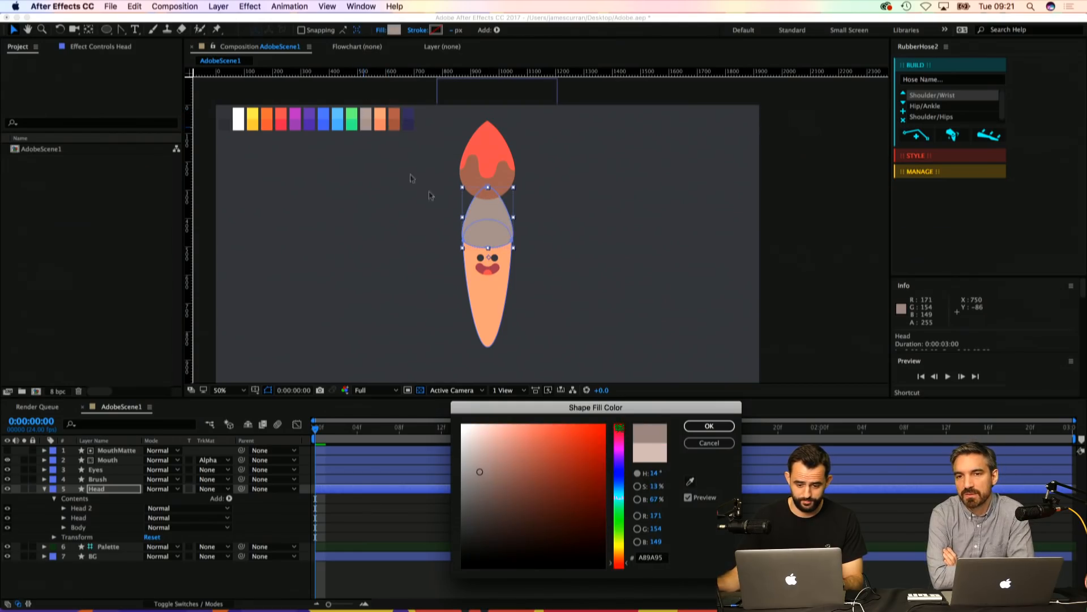
click(709, 426)
Step: Expand the paths of the Head and Head 2 groups and duplicate Path 1 inside Head 2
click(63, 518)
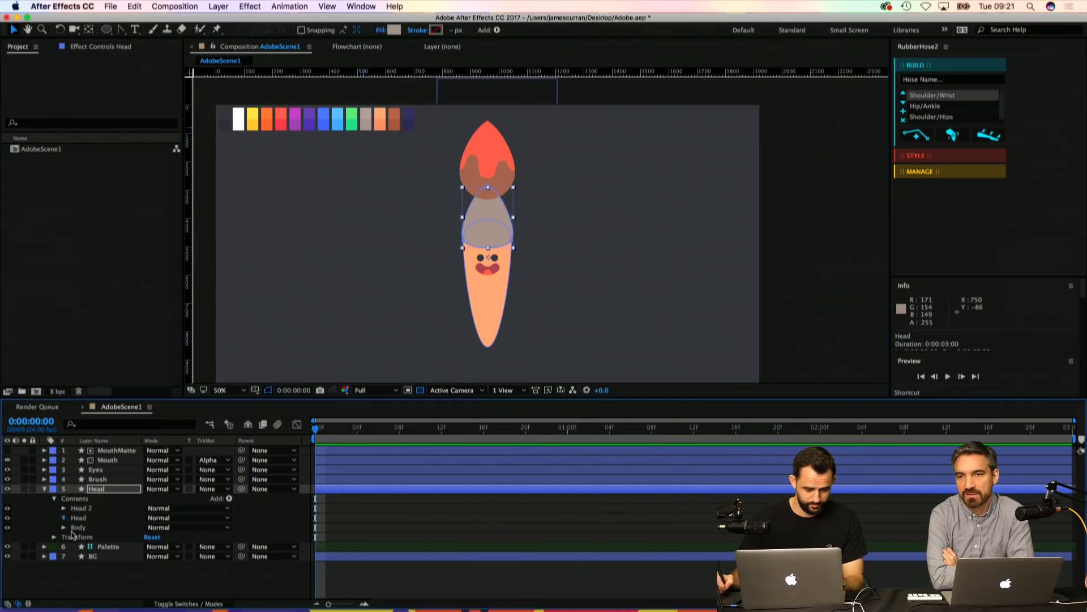
click(73, 527)
click(63, 508)
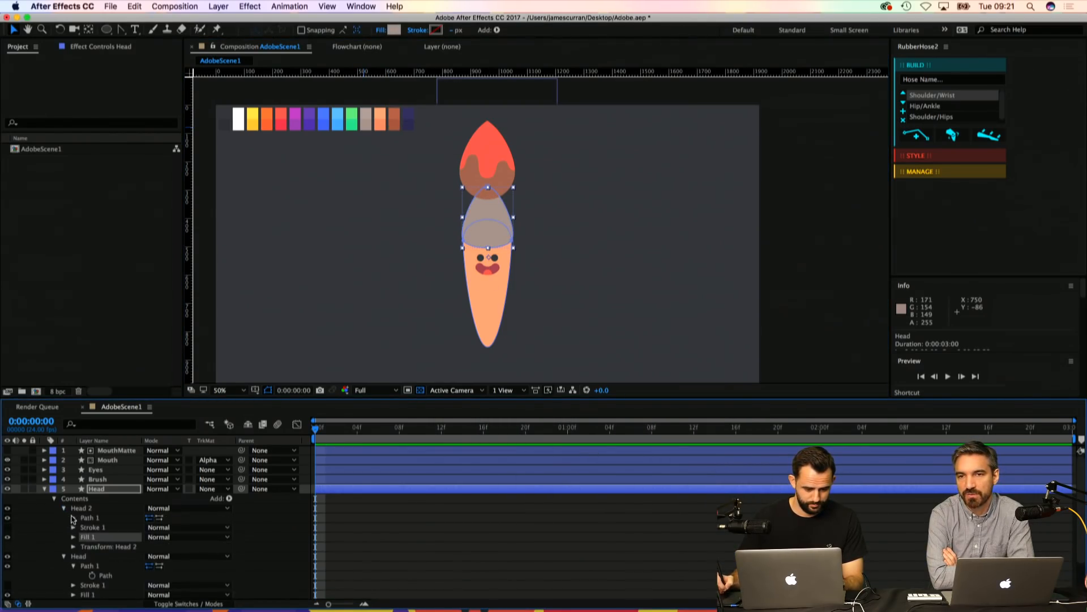
click(73, 518)
click(94, 518)
key(super+d)
drag(100, 516, 94, 476)
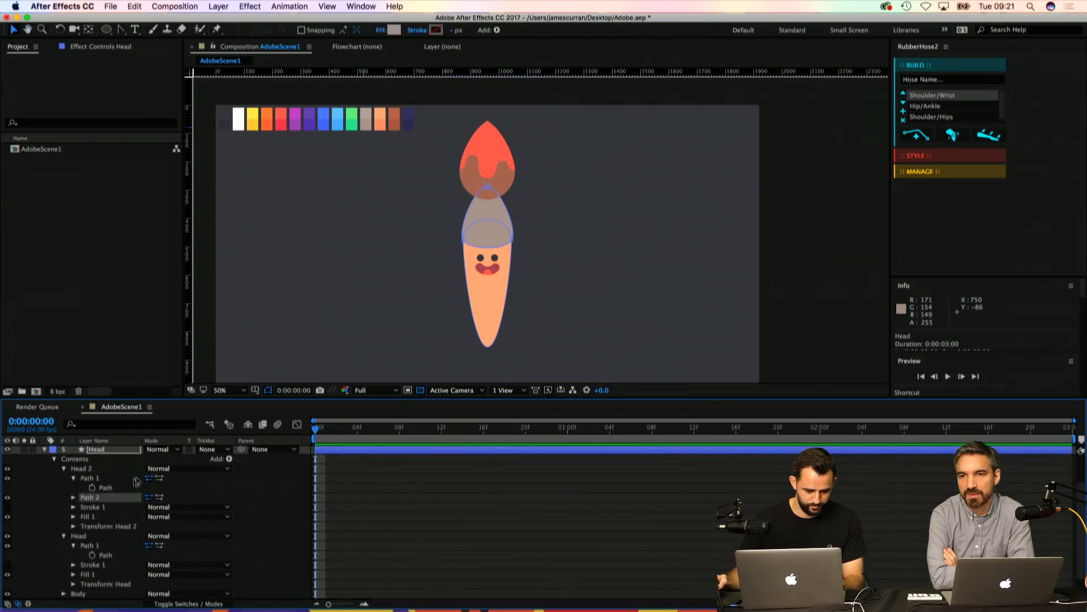
Step: Link Head 2's Path 1 to the Head group's Path 1 with the expression content("Head").content("Path 1").path
alt+click(92, 488)
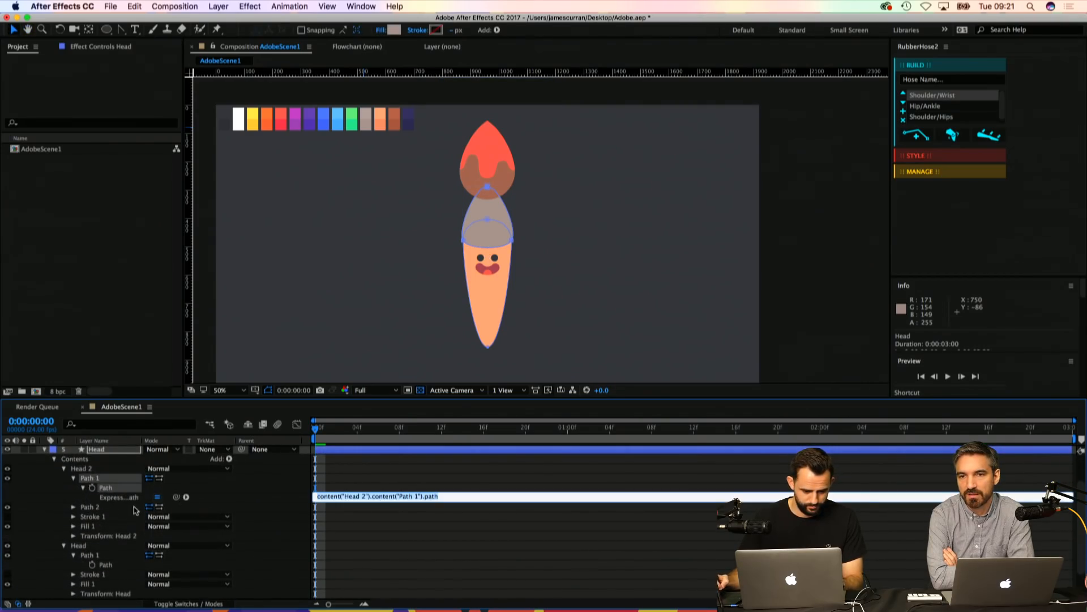
drag(109, 549, 106, 565)
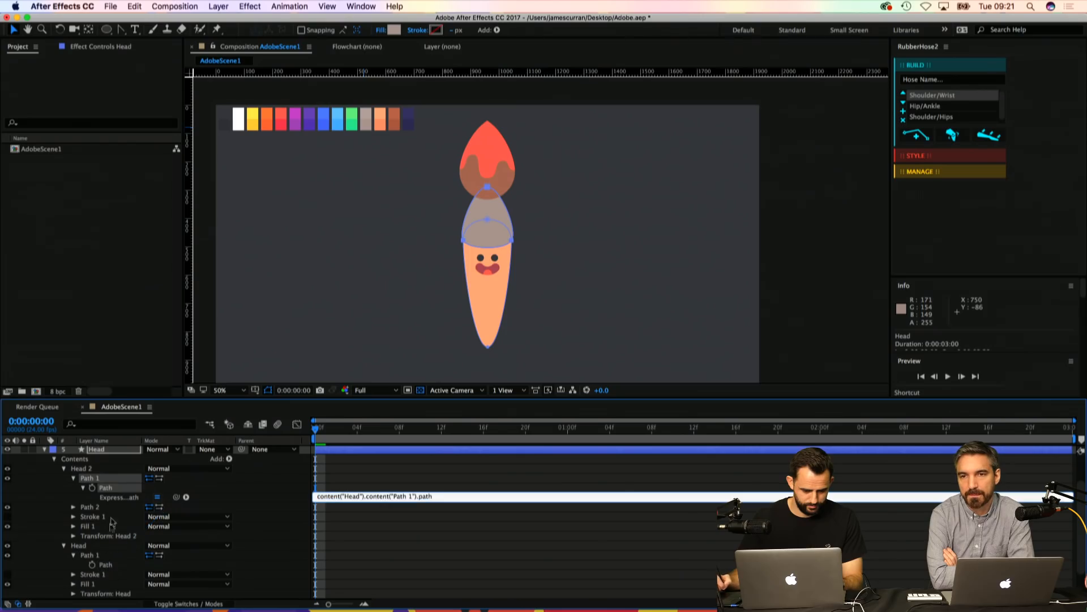
Step: Shift Path 2 of the Head 2 group slightly upwards from the linked path
click(73, 507)
click(105, 516)
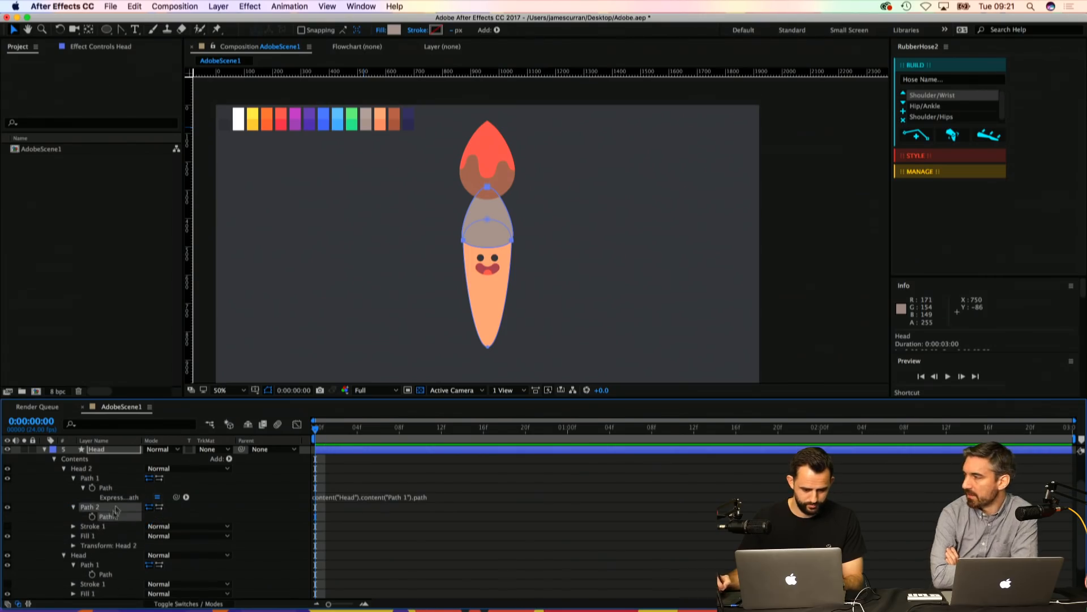
scroll(408, 222, up, 1)
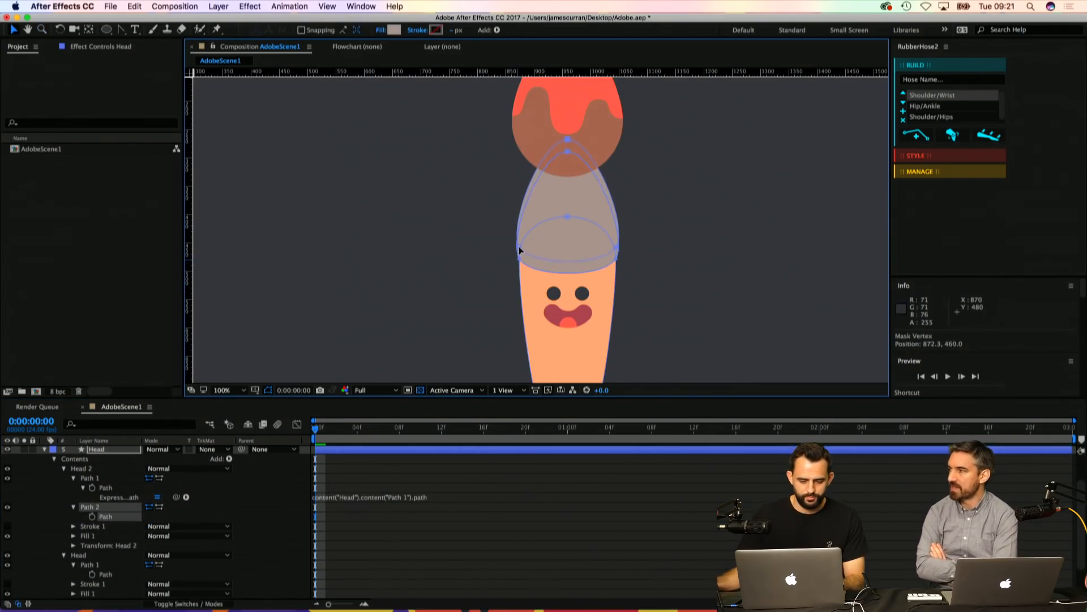
Step: Add Merge Paths to the Head 2 group and set its mode to Intersect
click(88, 469)
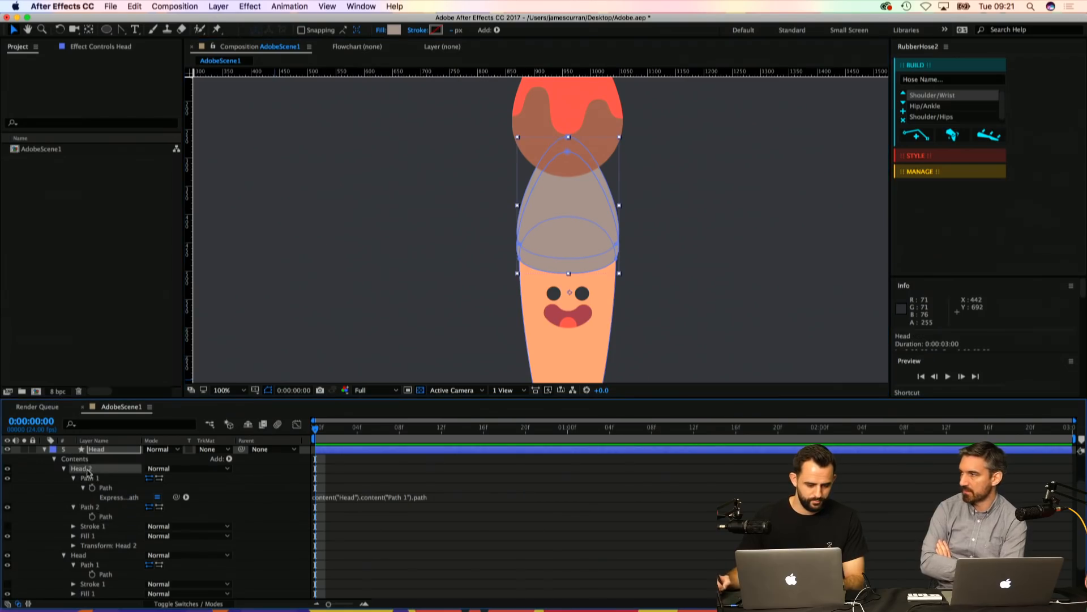
click(228, 459)
click(259, 501)
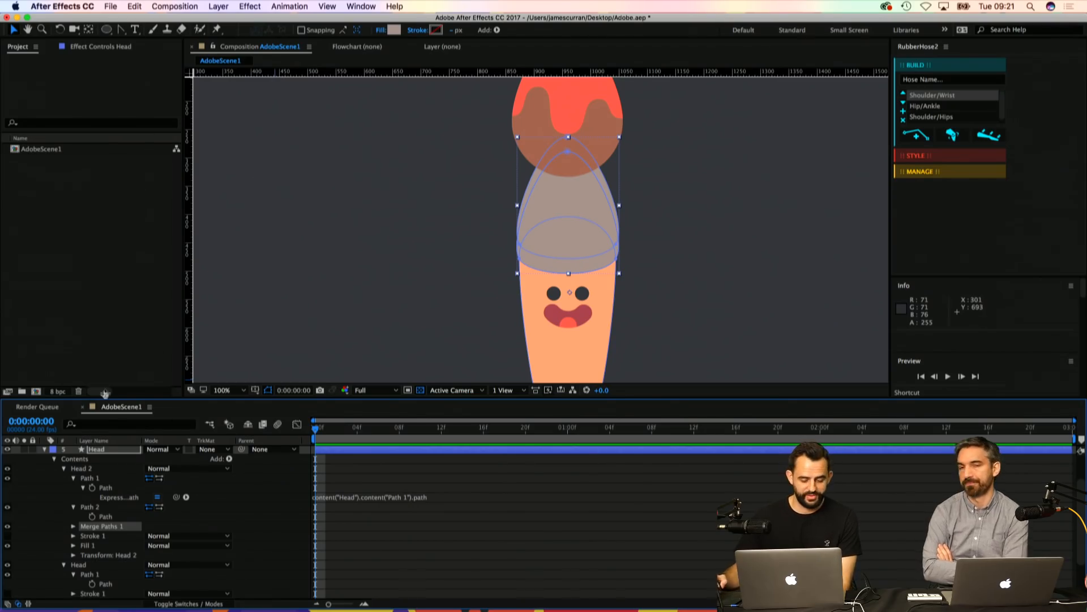
click(72, 526)
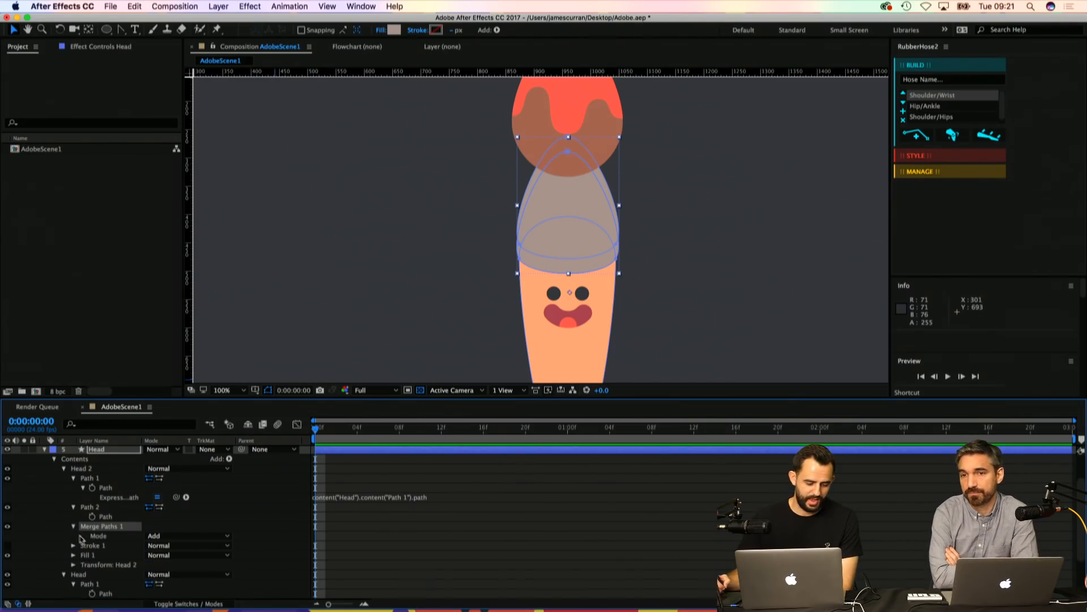
click(170, 536)
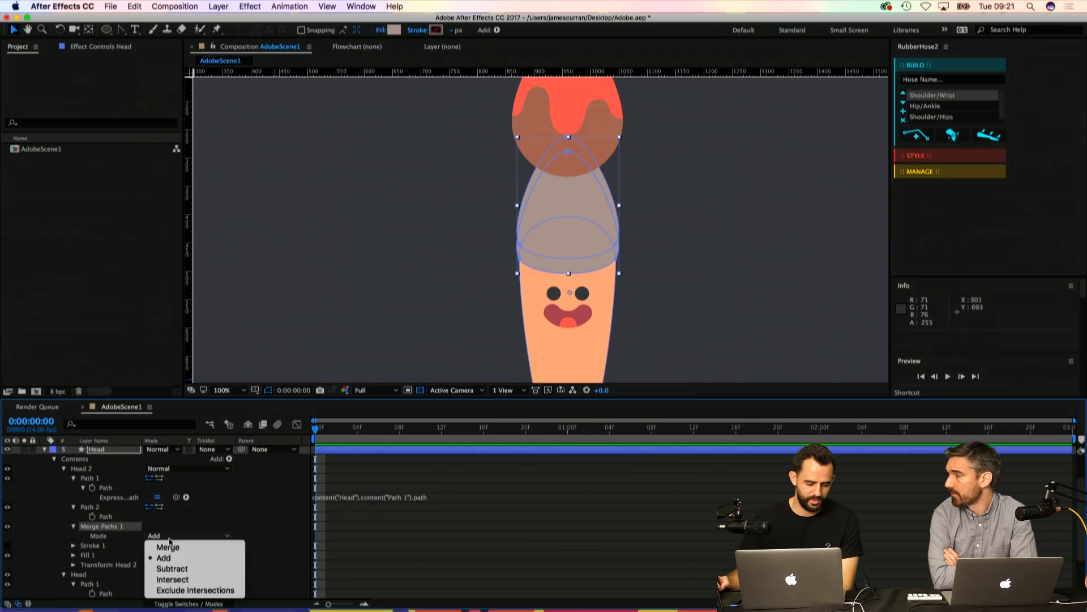
click(184, 581)
click(344, 472)
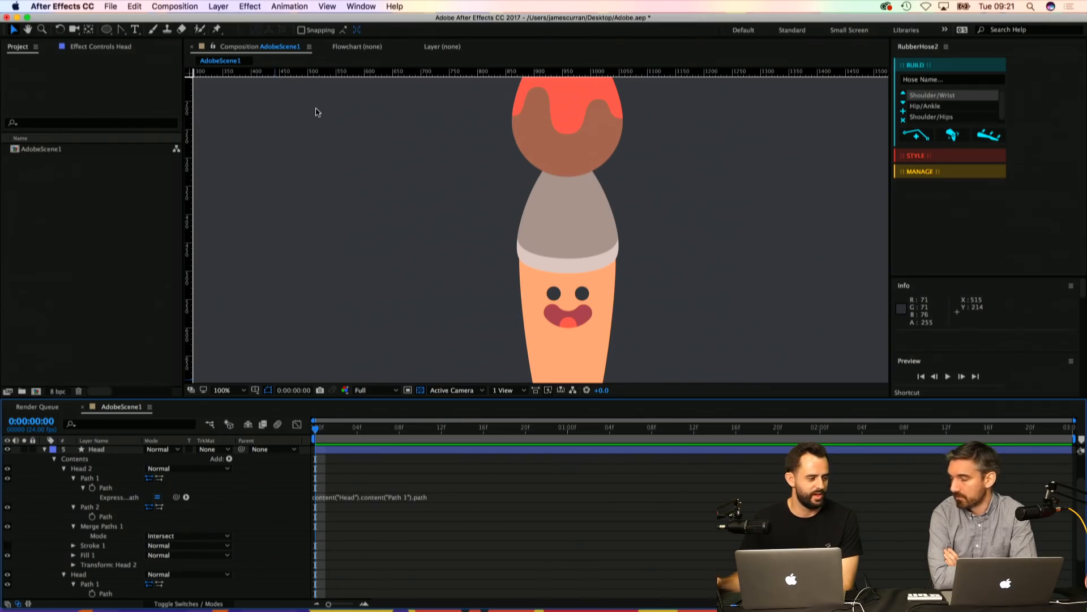
Step: Move Path 2 up slightly, and pull its top vertex down to the head's left edge to flatten the grey shape
click(89, 506)
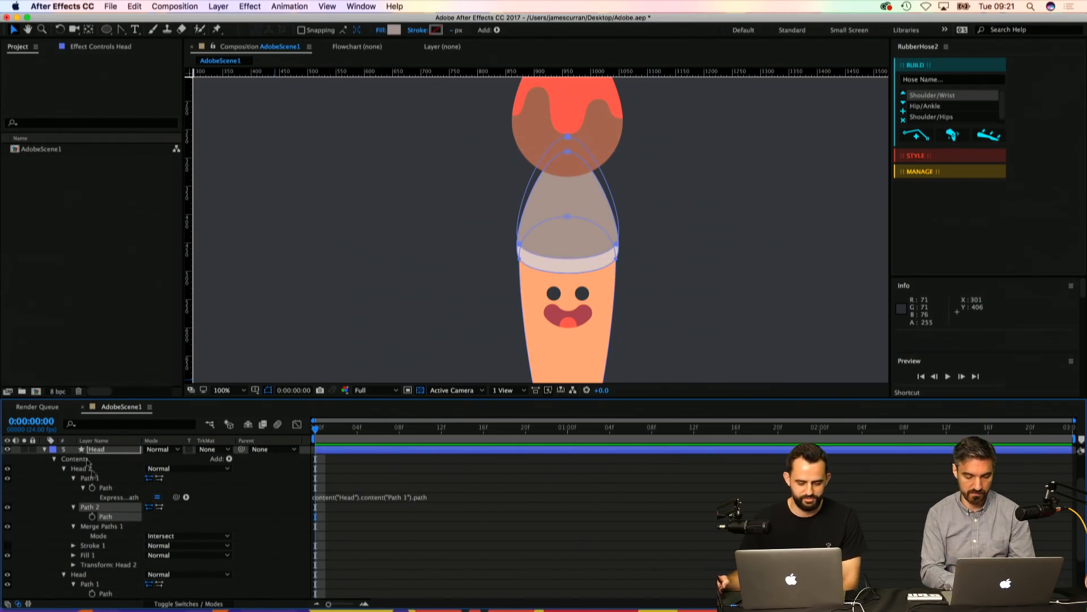
key(c)
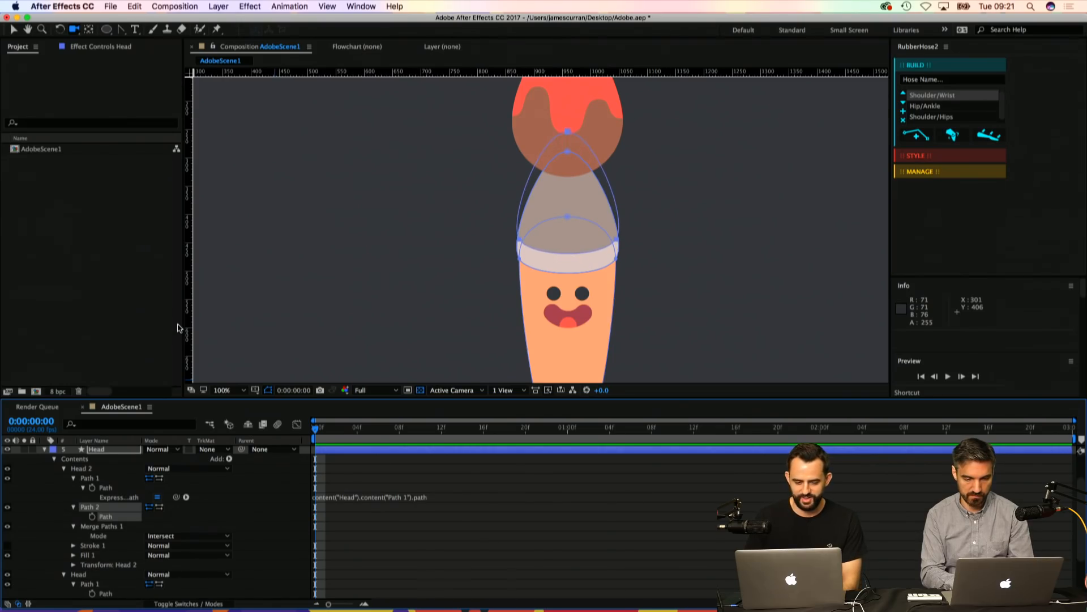
key(v)
drag(581, 123, 555, 140)
drag(567, 131, 523, 214)
click(541, 230)
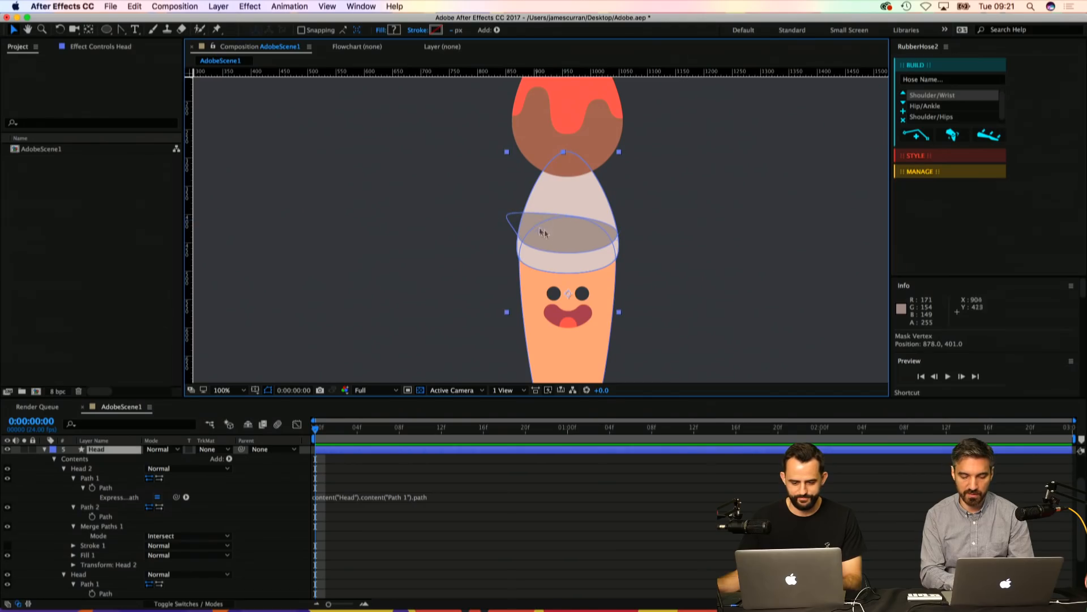
Step: Nudge only Path 2's lower-left vertex outwards to the head's left edge
click(125, 507)
key(z)
click(532, 243)
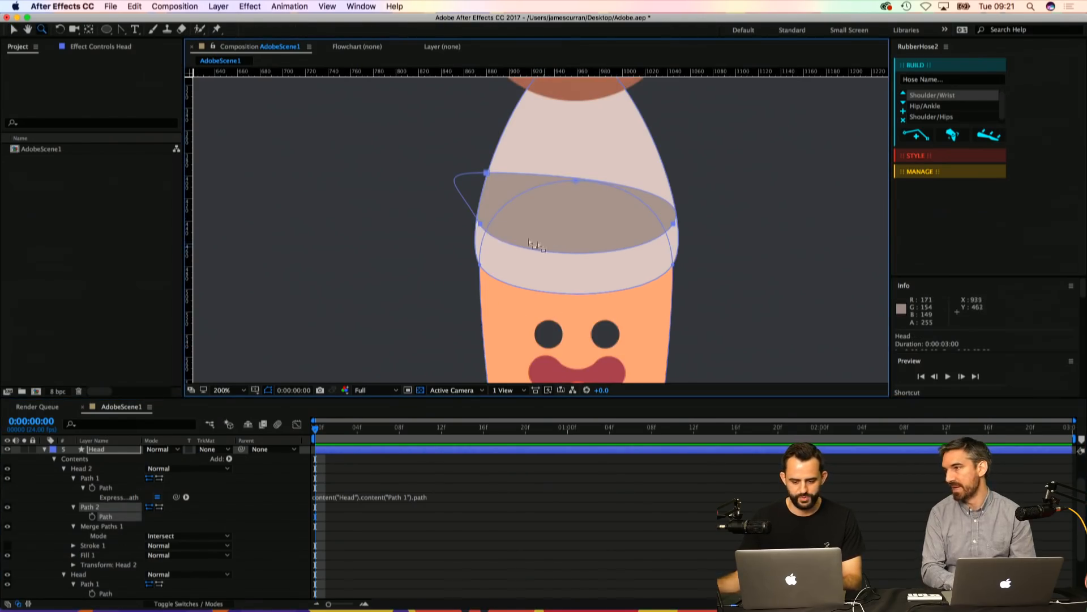
key(v)
drag(480, 225, 476, 224)
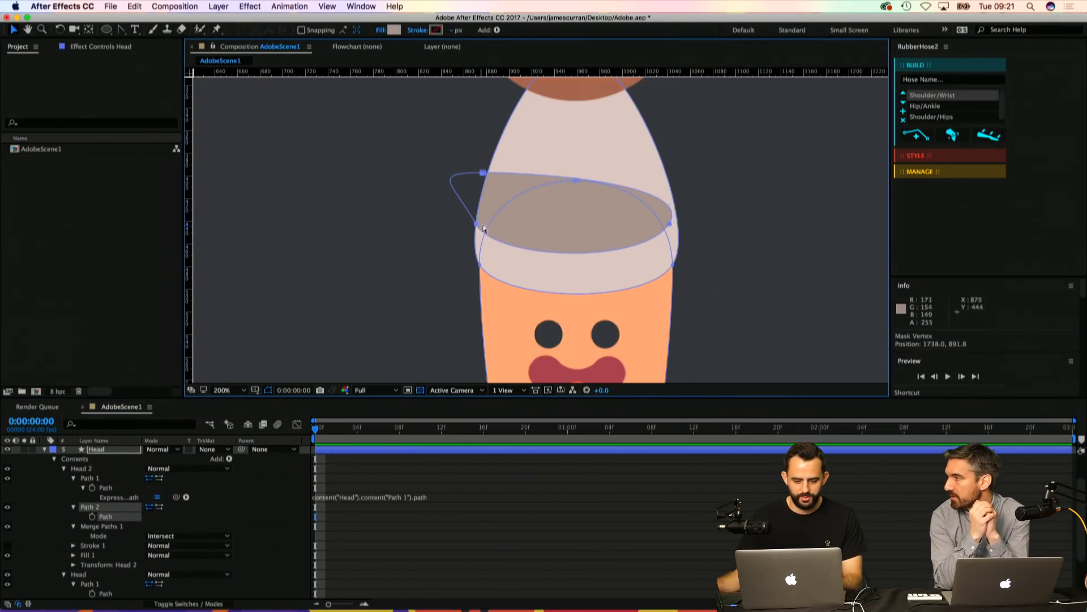
key(super+z)
click(443, 213)
click(481, 225)
key(Left)
key(Left)
key(Left)
key(Left)
key(Left)
key(Left)
key(Left)
key(Left)
key(Left)
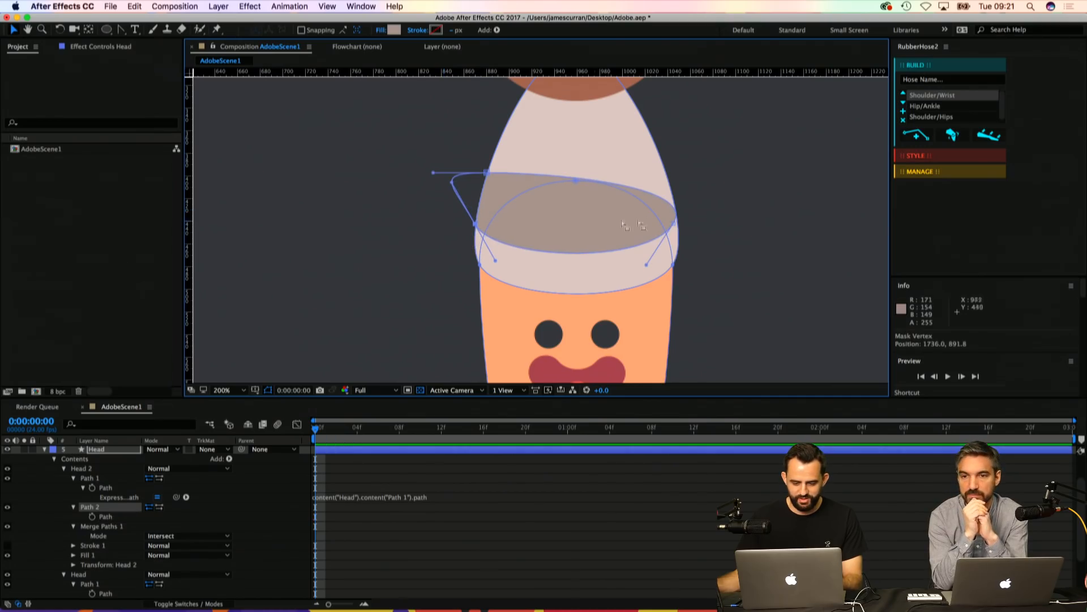
Step: Nudge Path 2's lower-right vertex outwards to the head's right edge
click(672, 223)
key(Right)
key(Right)
key(Right)
key(Right)
key(Right)
key(Right)
key(Right)
key(Right)
key(Right)
Step: Lower Path 2's upper-left vertex, curve the upper edge downwards and add an upper-right vertex to form a band
drag(487, 173, 484, 192)
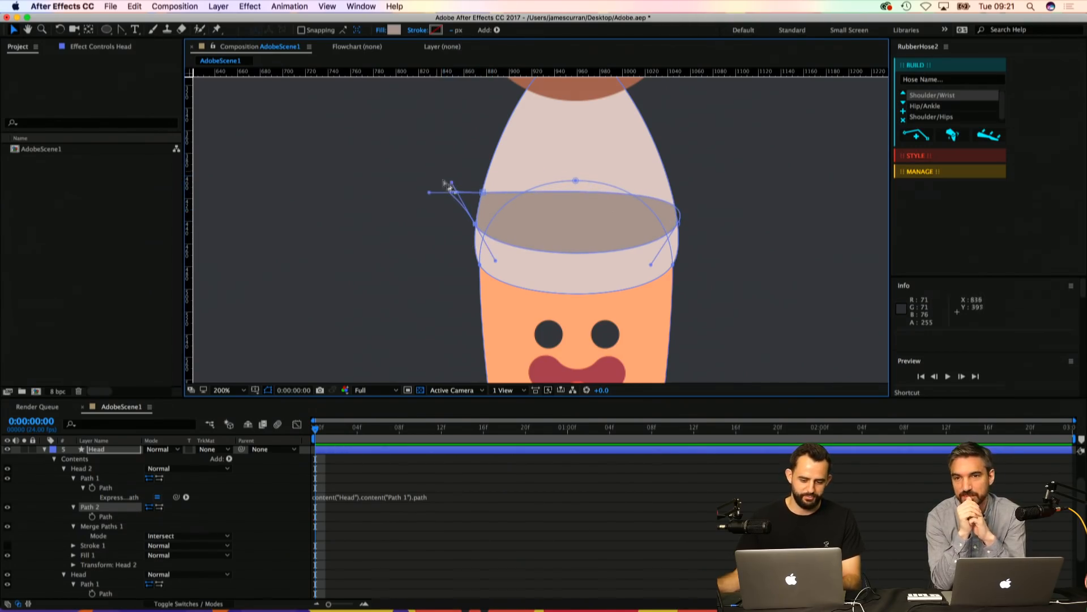
drag(430, 197, 482, 198)
key(g)
mouse_move(655, 207)
mouse_down()
mouse_move(622, 217)
mouse_move(672, 203)
mouse_up()
key(v)
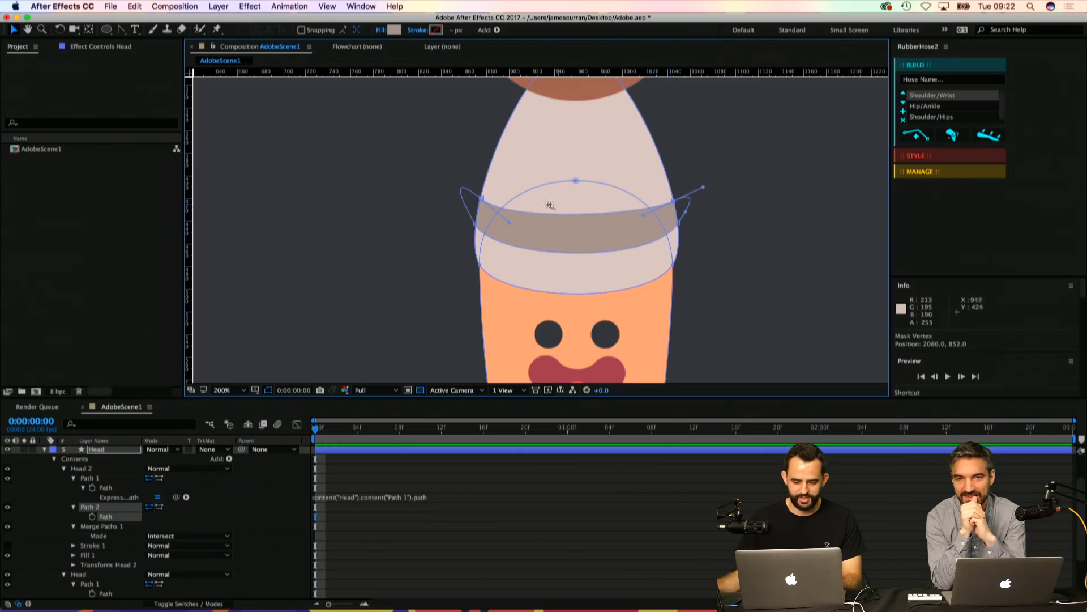
Step: Place a vertical guide through the head's centre and a horizontal guide at 419.5 near the band's upper corners
scroll(544, 198, up, 1)
drag(532, 190, 452, 191)
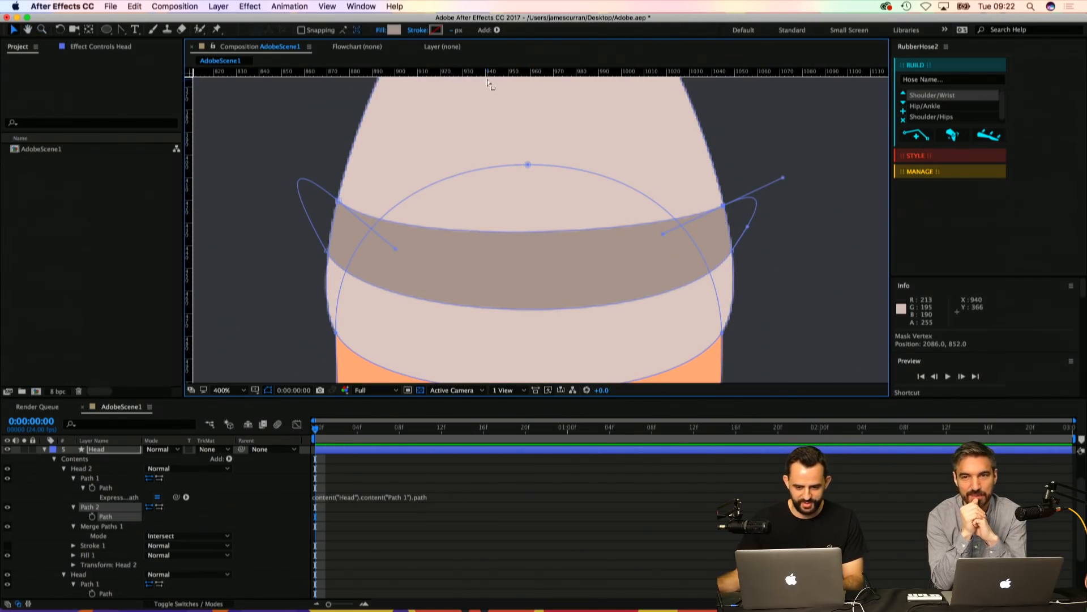
drag(492, 72, 479, 198)
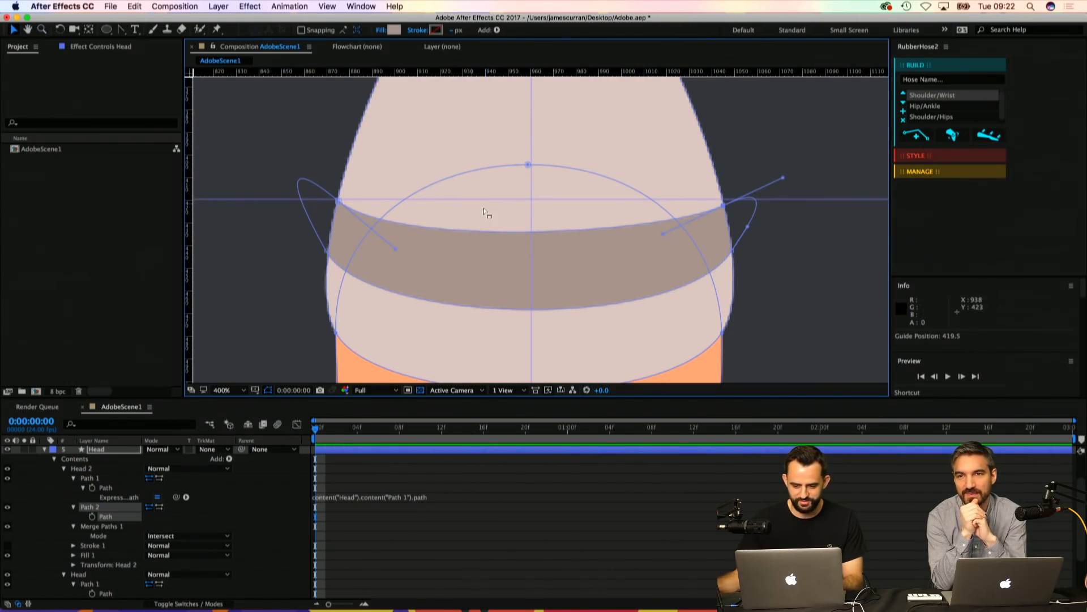
Step: Reposition the band's two upper vertices and adjust their handles so the upper edge curves symmetrically across the head
drag(338, 200, 338, 191)
drag(396, 241, 371, 252)
drag(725, 205, 720, 191)
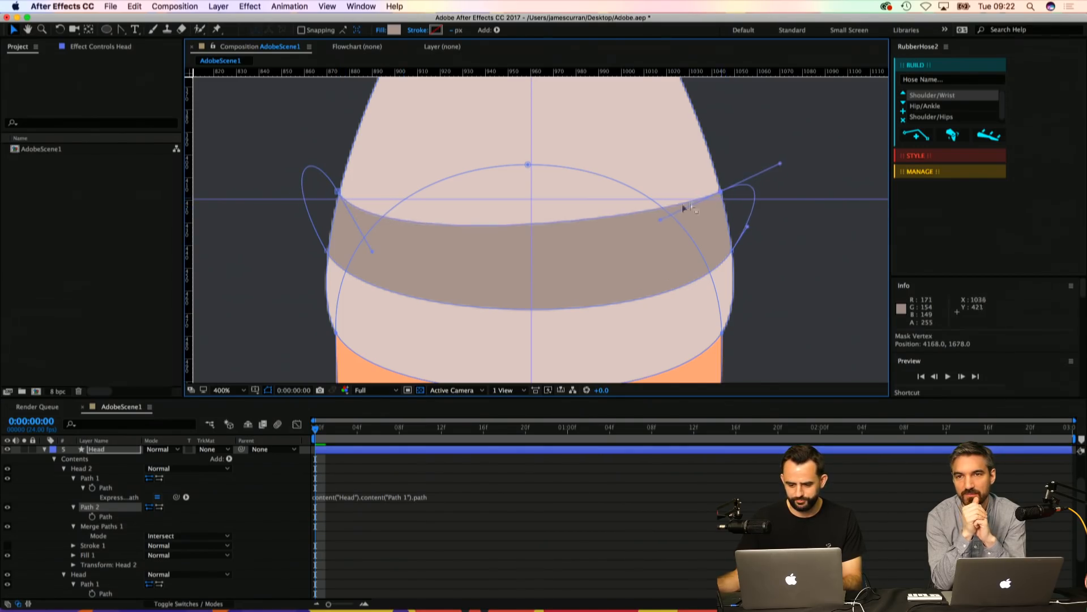
drag(661, 220, 666, 254)
drag(720, 192, 723, 200)
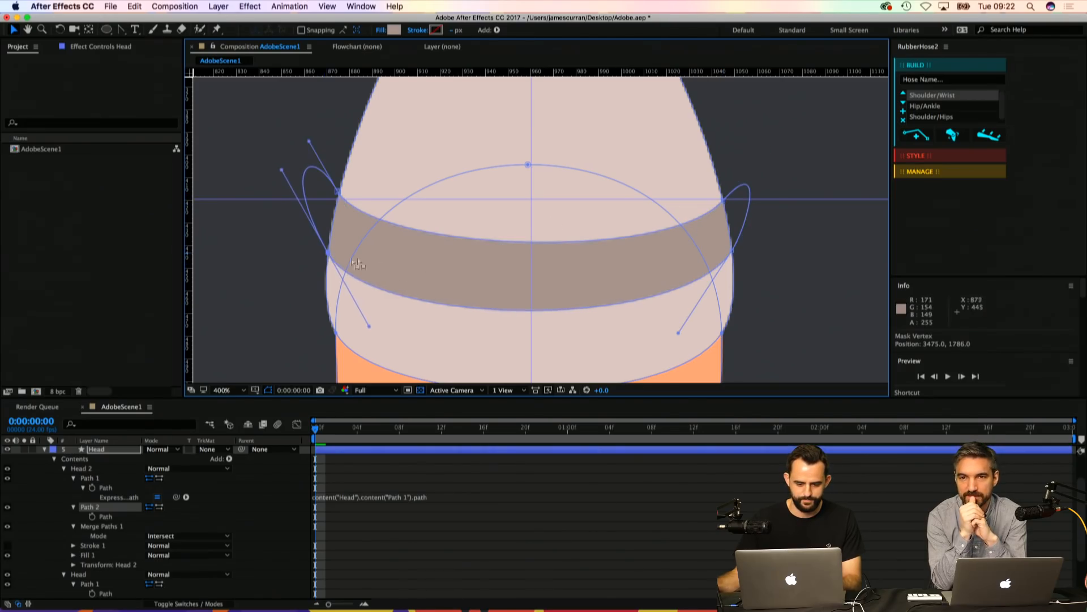
Step: Place a horizontal guide at 443.5 at the band's lower corners and try moving the lower-left vertex onto it
drag(591, 107, 560, 253)
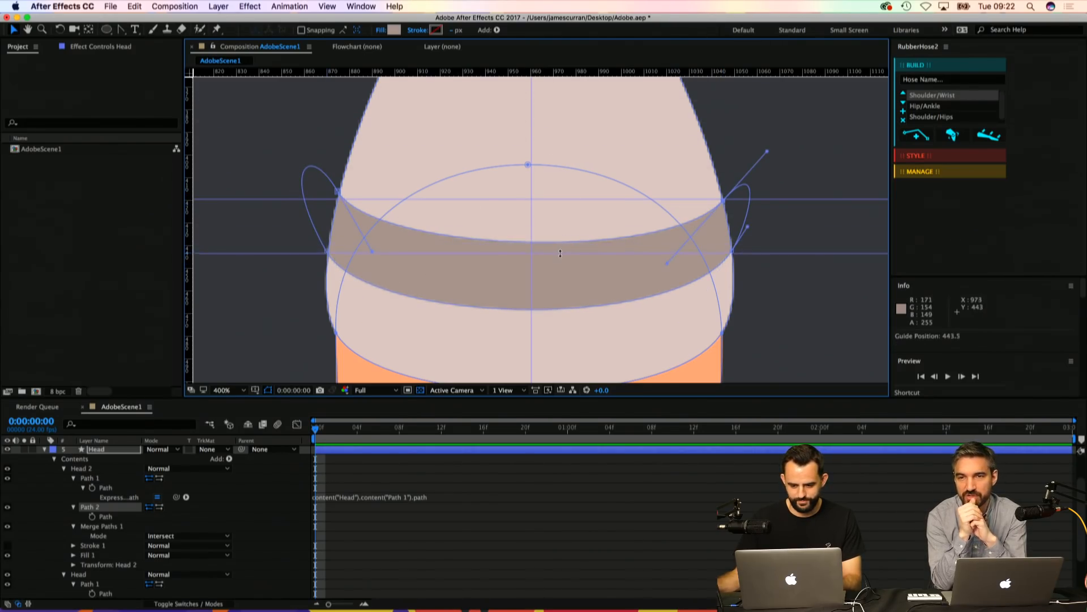
drag(327, 251, 326, 256)
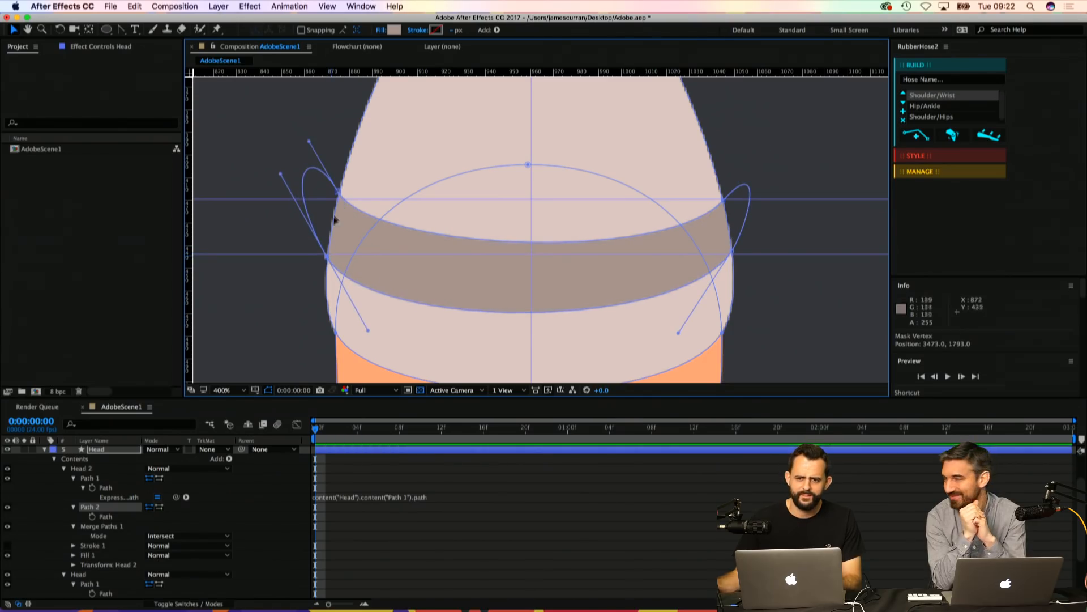
key(super+z)
Step: Adjust the handles of the band's two lower vertices to deepen and balance the curve of its lower edge
key(comma)
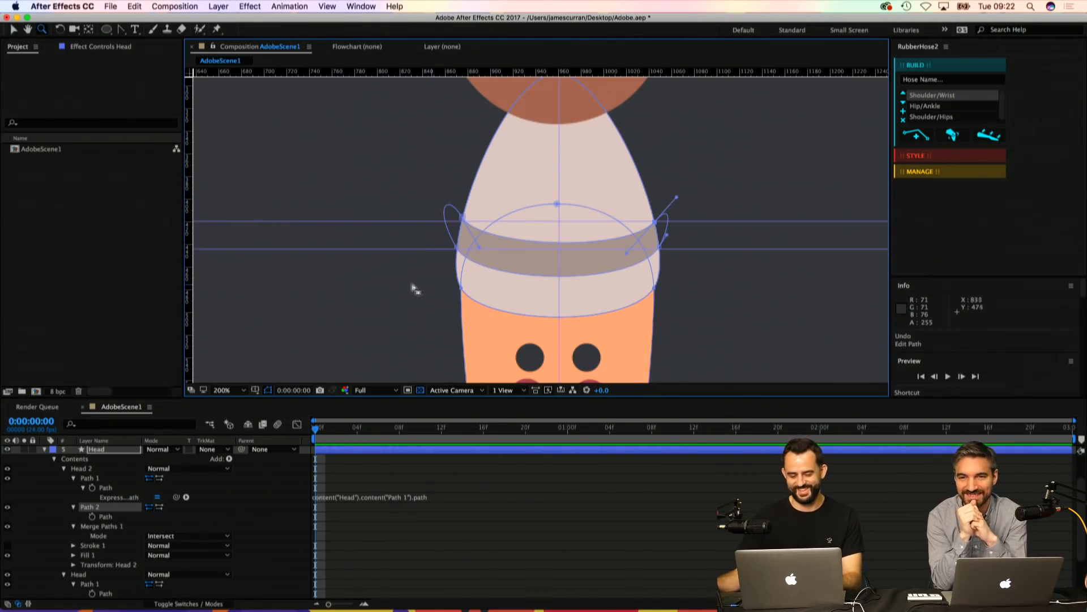
drag(465, 249, 486, 285)
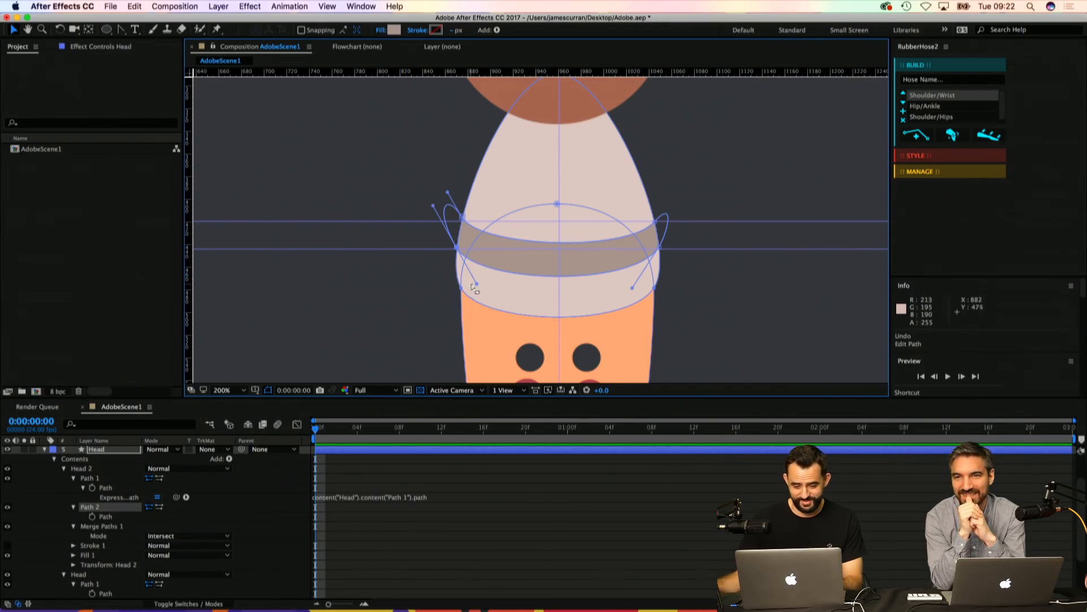
drag(477, 283, 469, 294)
drag(633, 290, 645, 305)
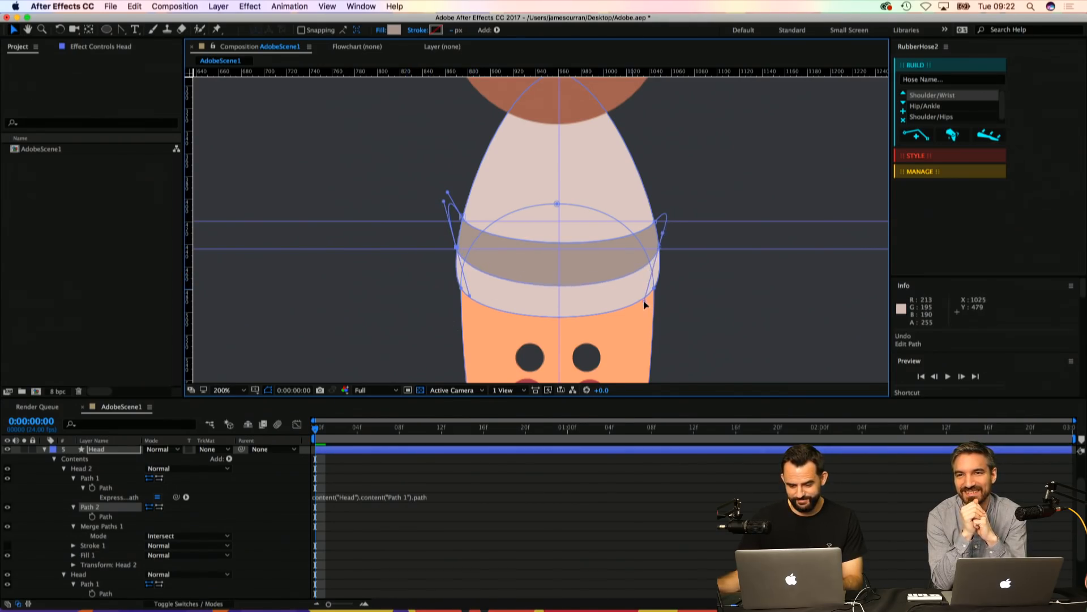
drag(469, 296, 471, 292)
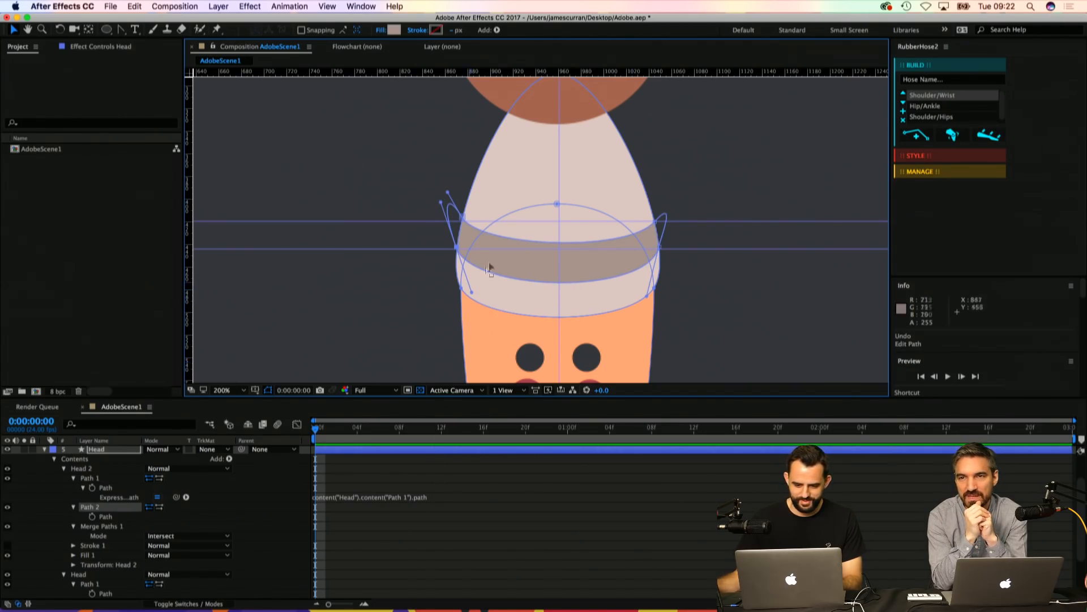
Step: Fine-tune the band's upper-left vertex so it sits on the upper horizontal guide, and check the whole band
scroll(498, 241, up, 1)
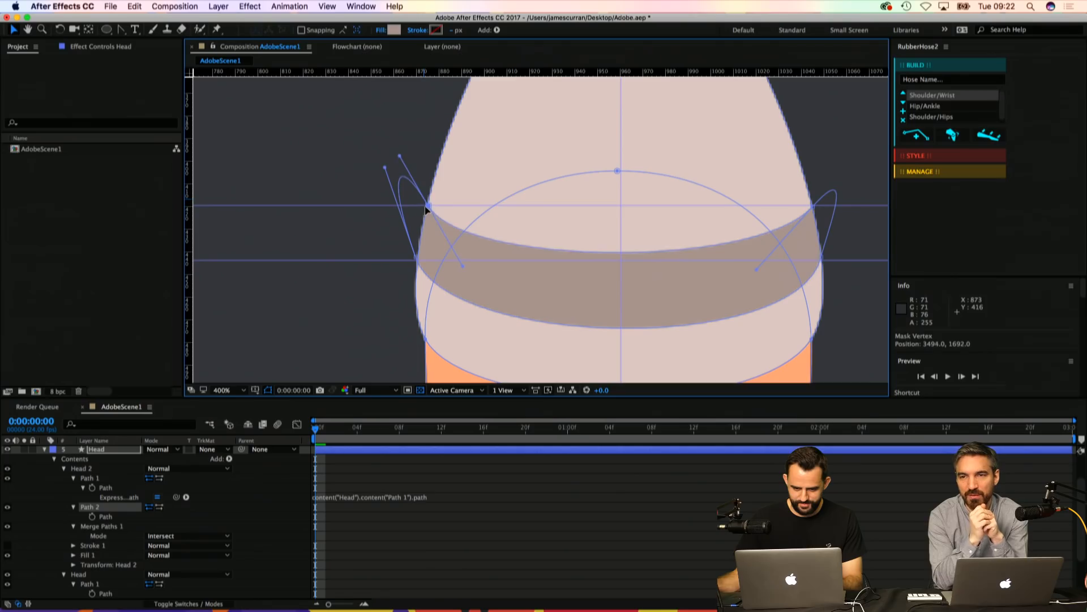
scroll(424, 206, up, 2)
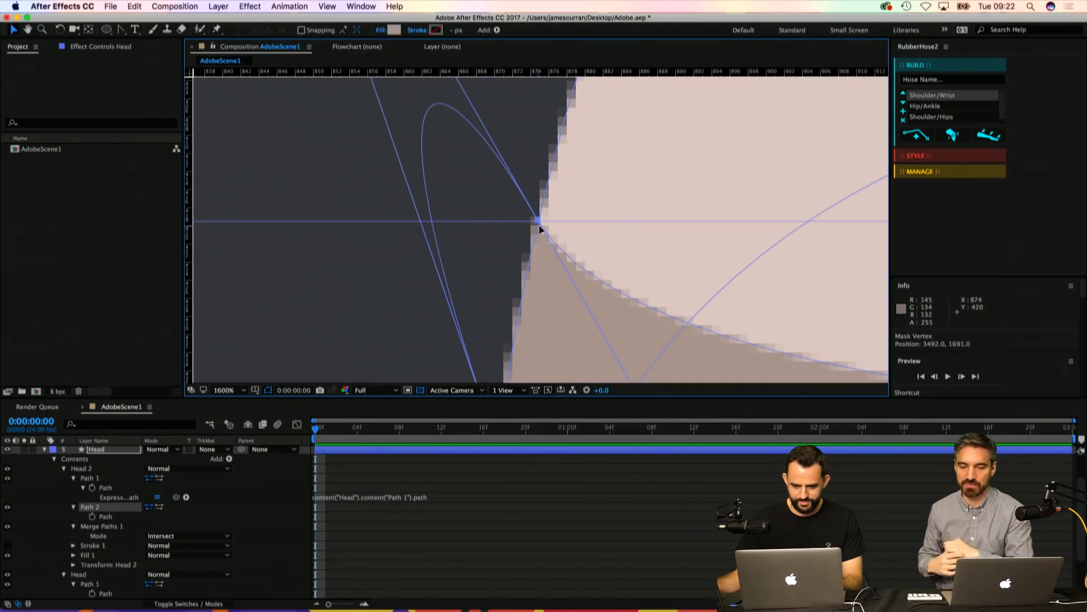
key(z)
alt+click(612, 239)
alt+click(613, 239)
alt+click(613, 239)
alt+click(612, 239)
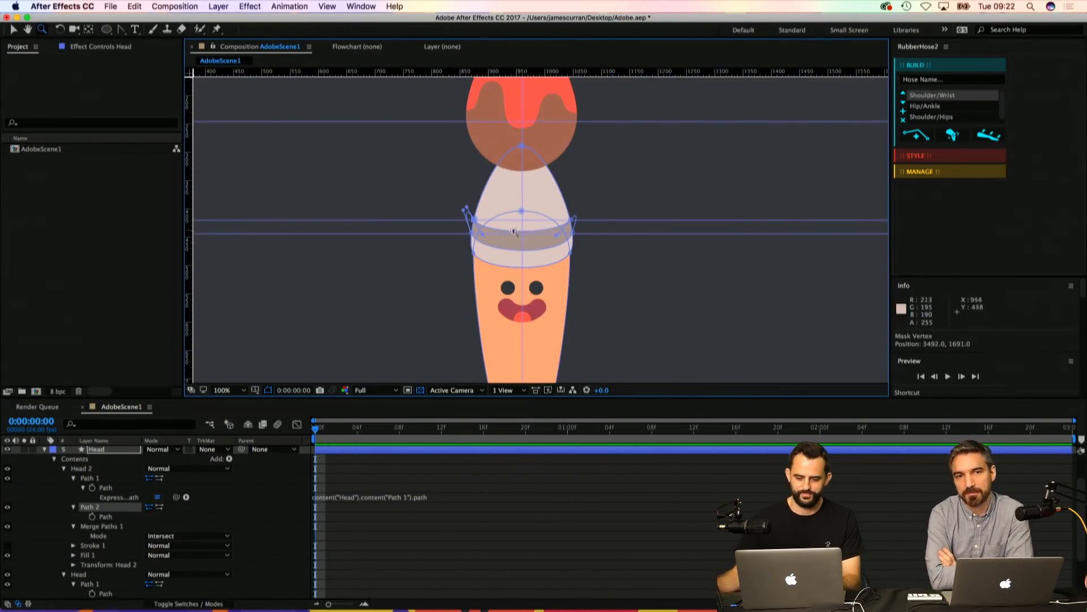
scroll(514, 231, up, 1)
key(v)
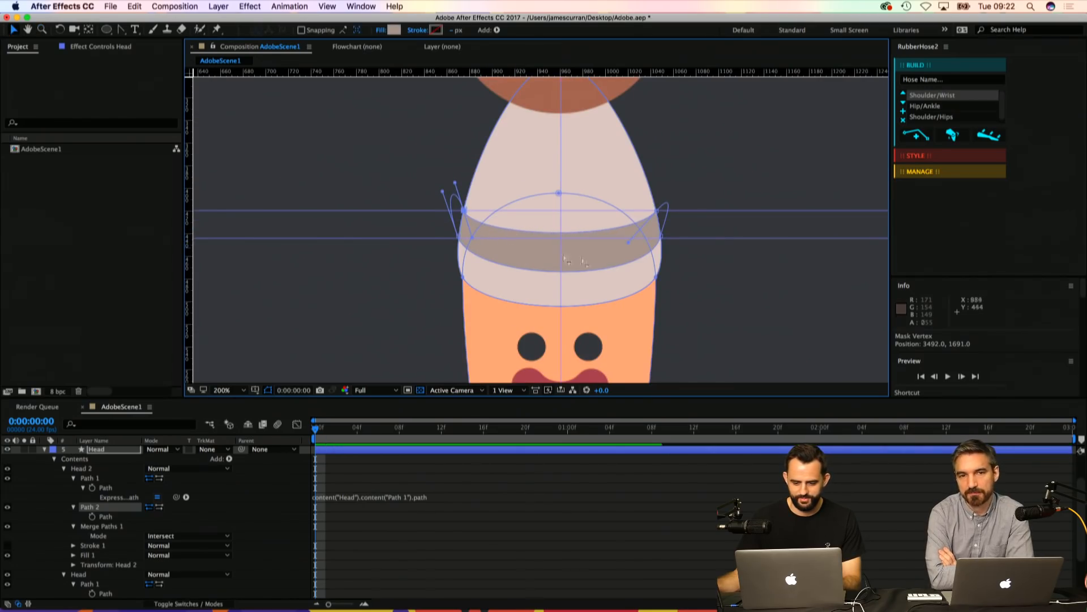
Step: Adjust the handles of the band's two upper vertices to deepen the curve of its upper edge evenly, then deselect the path
drag(631, 242, 638, 250)
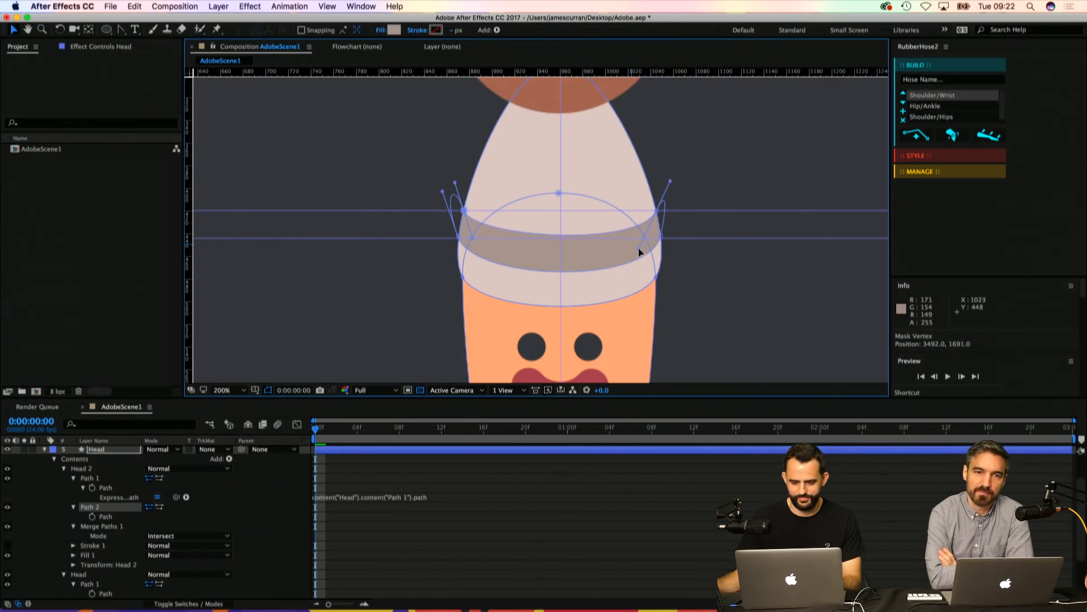
drag(472, 238, 475, 250)
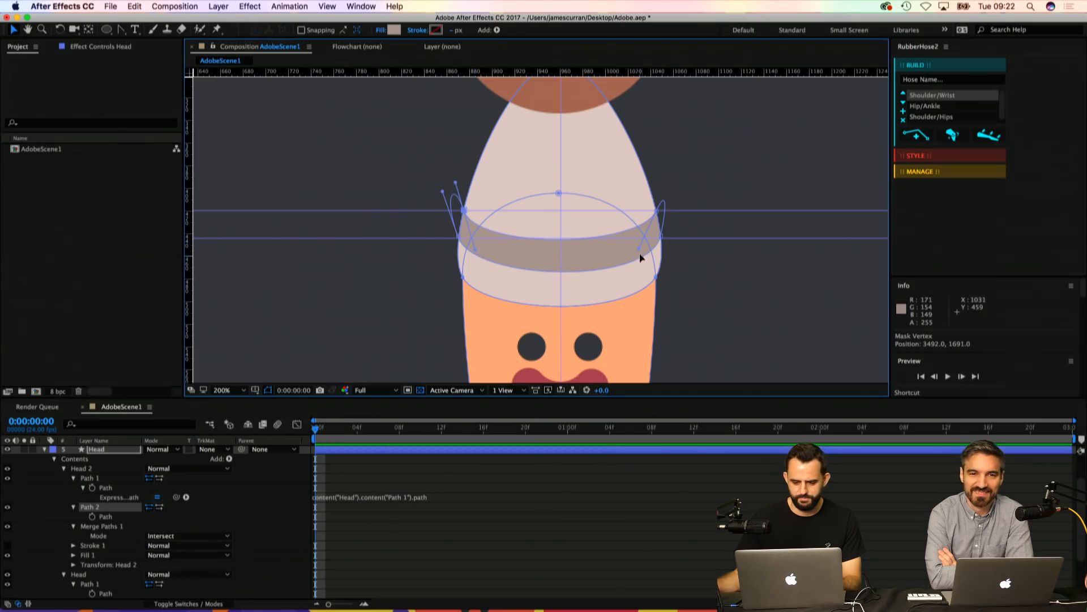
drag(639, 248, 638, 249)
click(457, 479)
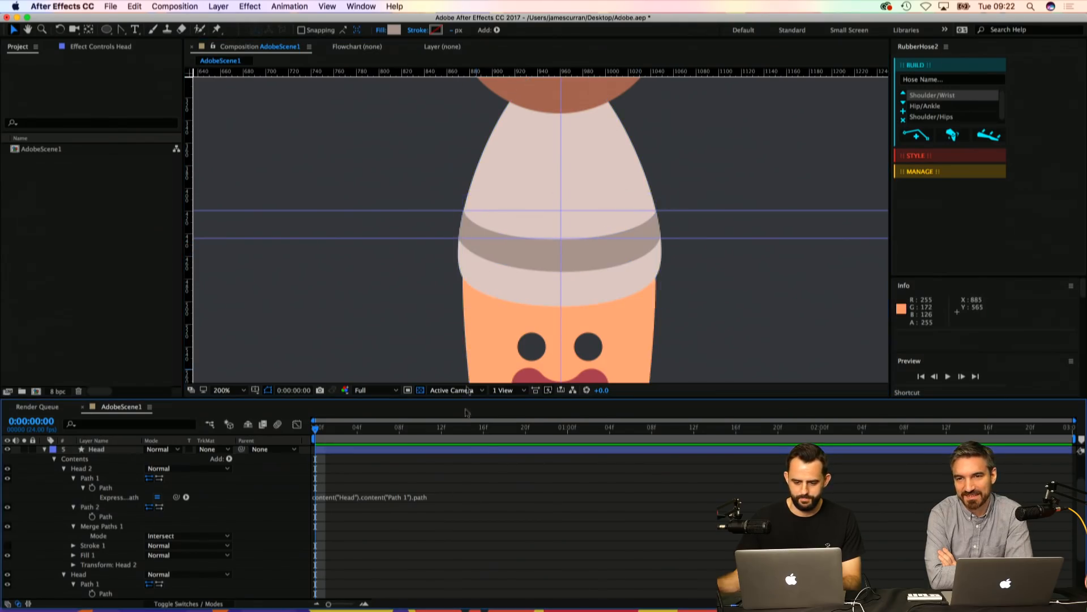
Step: Hide the guides, bring the whole character into view and save the project
click(327, 7)
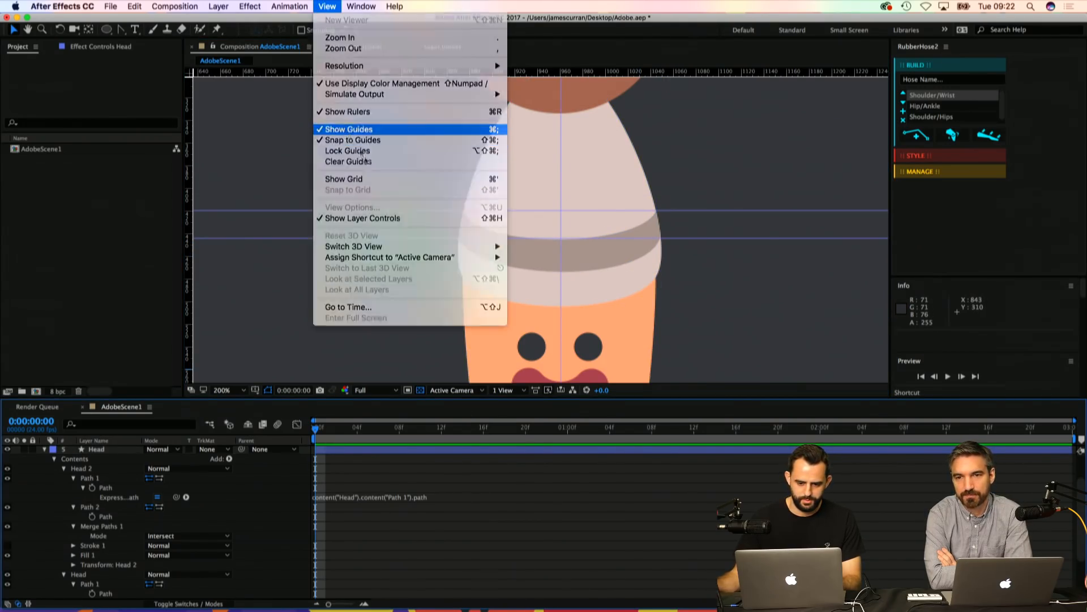
click(349, 129)
key(z)
alt+click(580, 227)
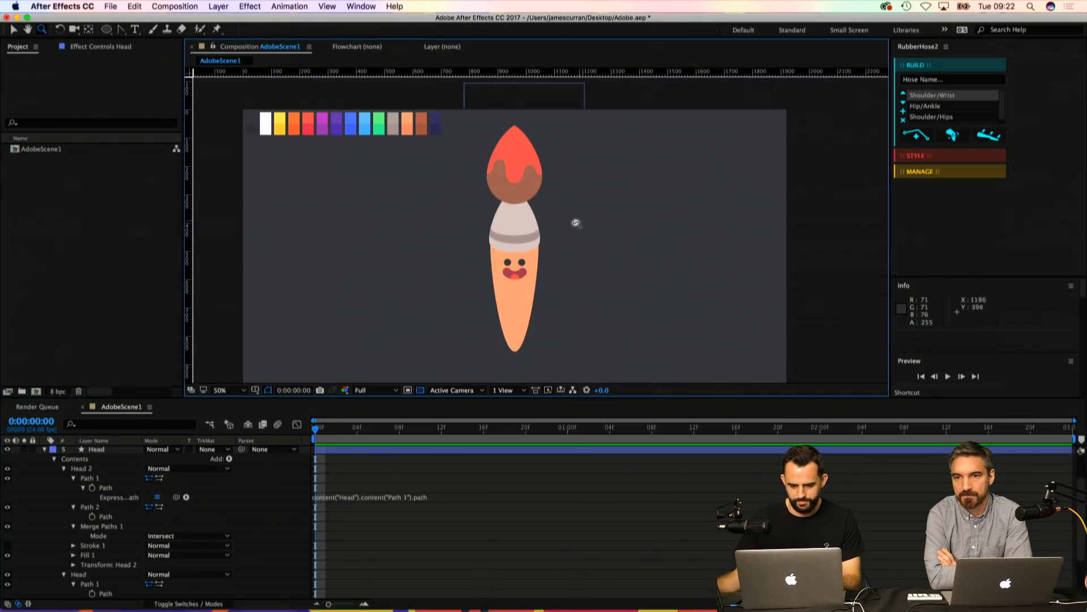
key(super+s)
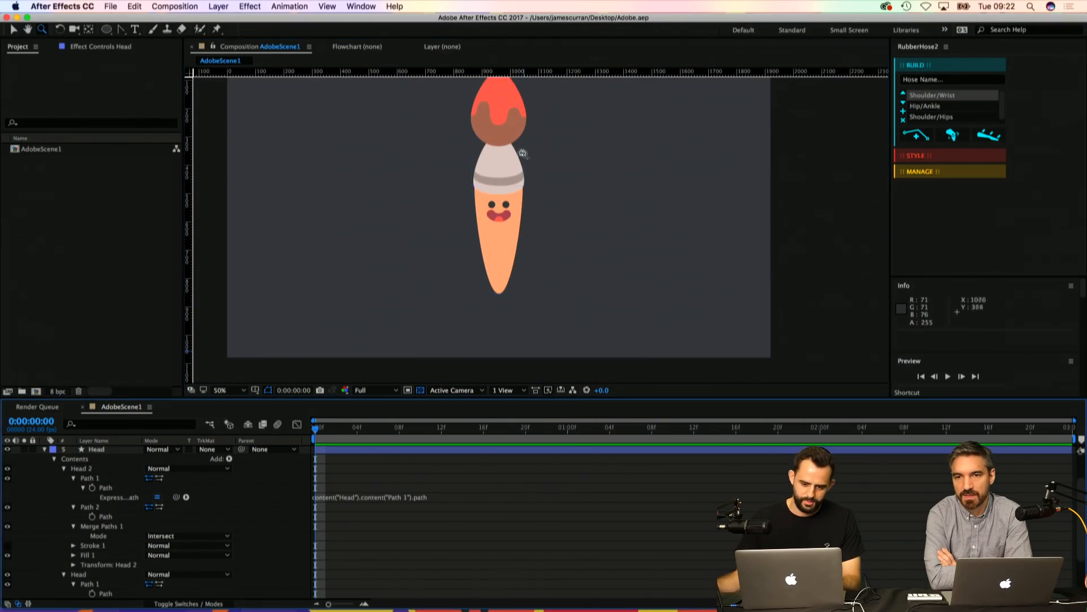
Step: Examine the character's artwork up close and as a whole, including the red brush tip
click(513, 152)
click(498, 186)
click(500, 201)
click(499, 200)
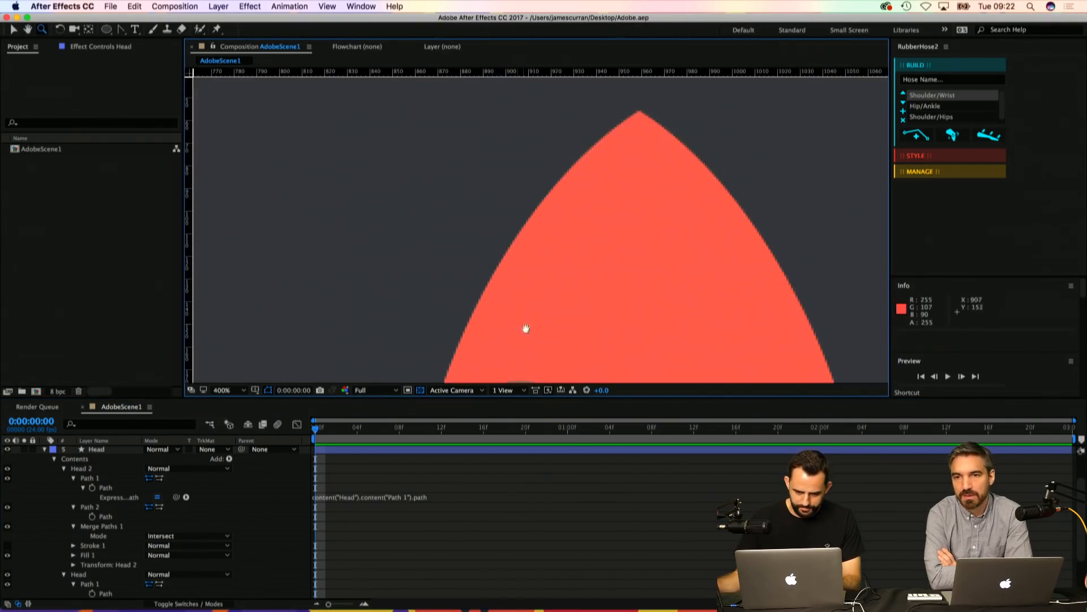
drag(525, 328, 516, 163)
alt+click(549, 255)
alt+click(551, 262)
alt+click(551, 263)
drag(564, 269, 550, 210)
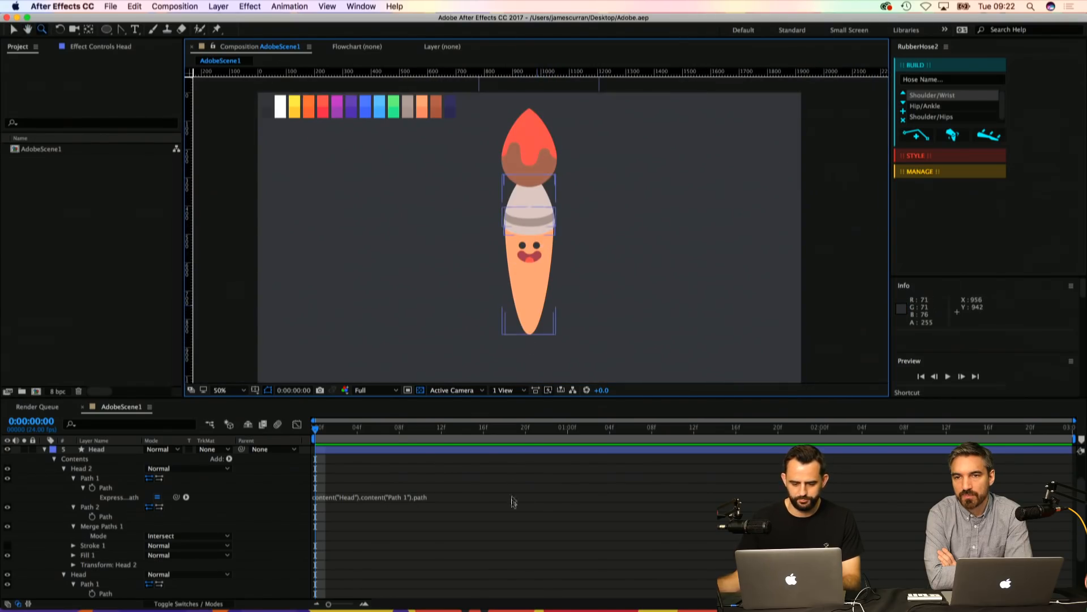
Step: Collapse the Head layer's properties in the timeline and leave all layers deselected
key(u)
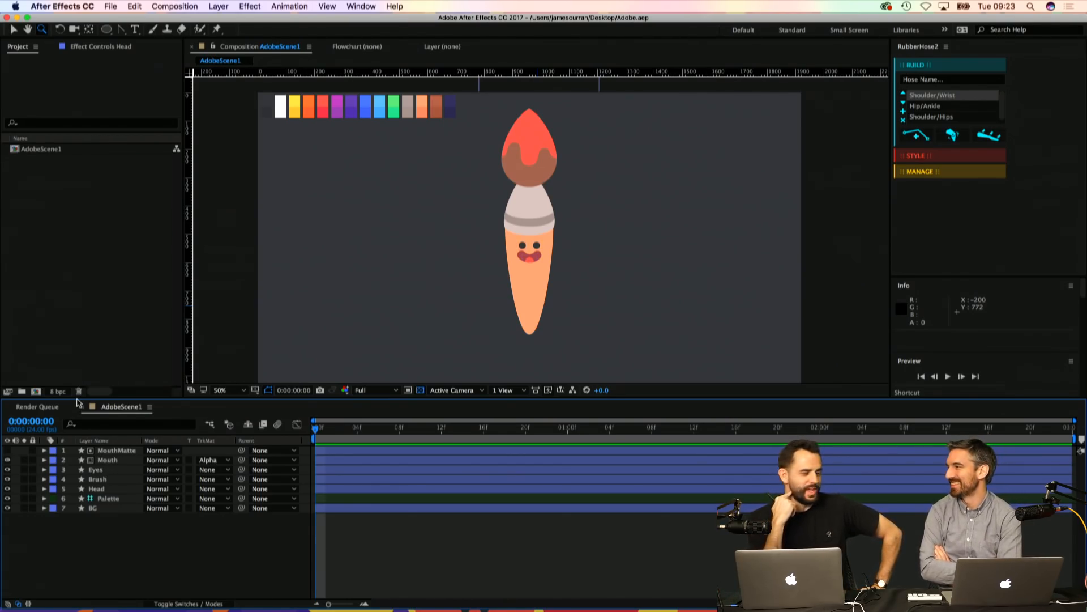
drag(381, 298, 339, 281)
click(430, 579)
drag(478, 270, 475, 261)
click(403, 550)
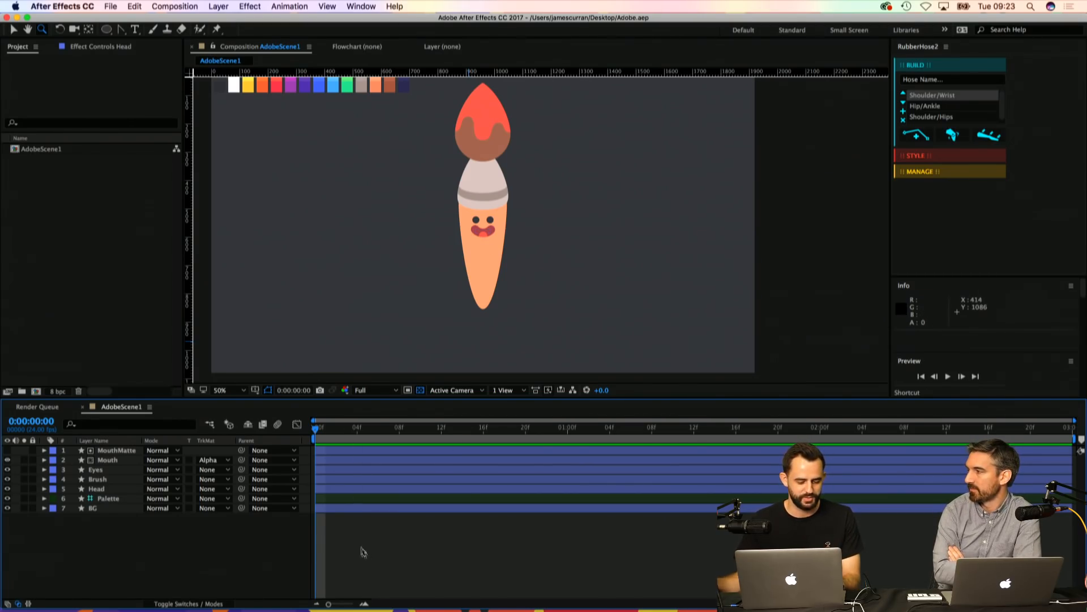
drag(405, 227, 388, 208)
click(406, 559)
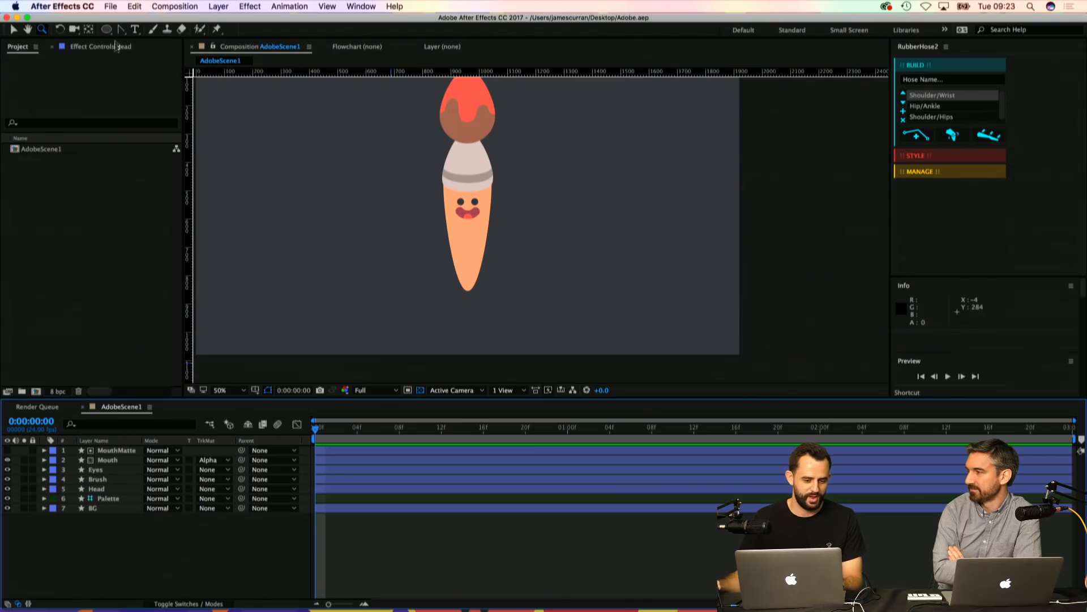
Step: Add a new shape layer with an ellipse filling the composition and turn its stroke off
double_click(106, 29)
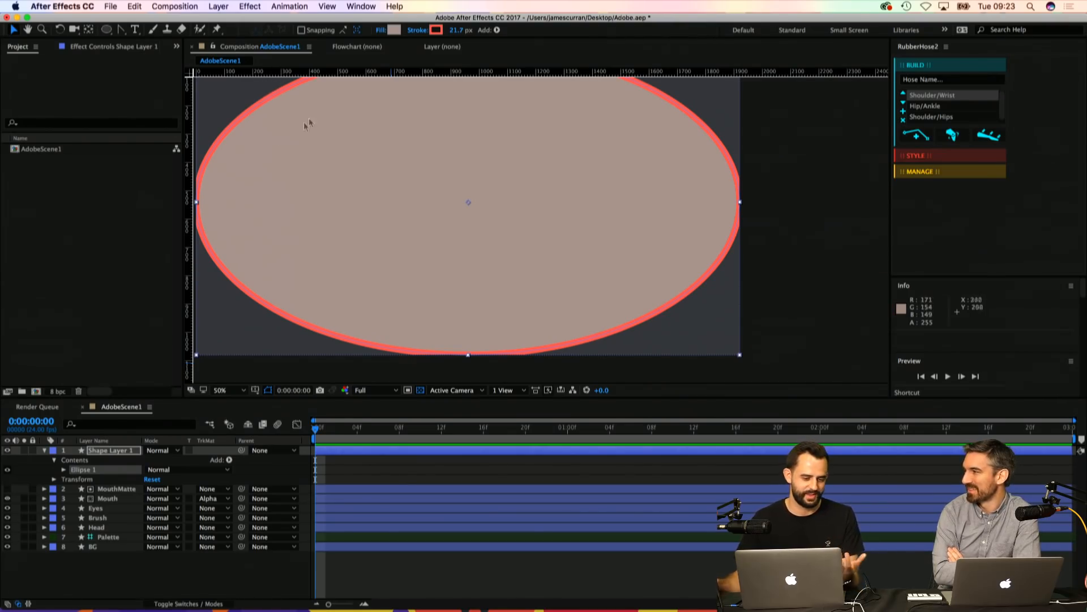
alt+click(436, 32)
alt+click(436, 31)
alt+click(435, 32)
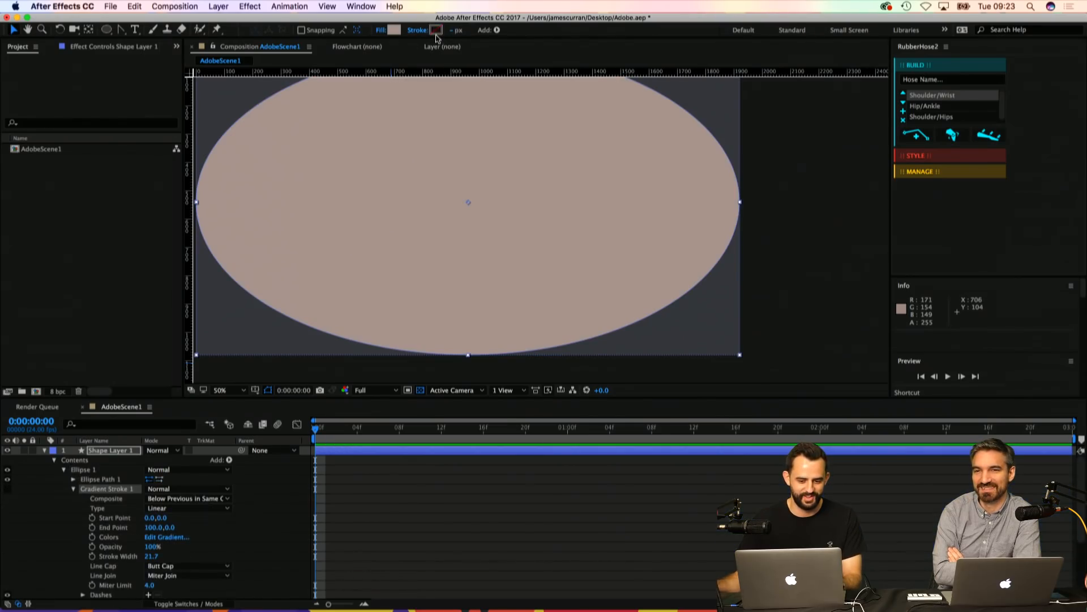
click(420, 530)
key(y)
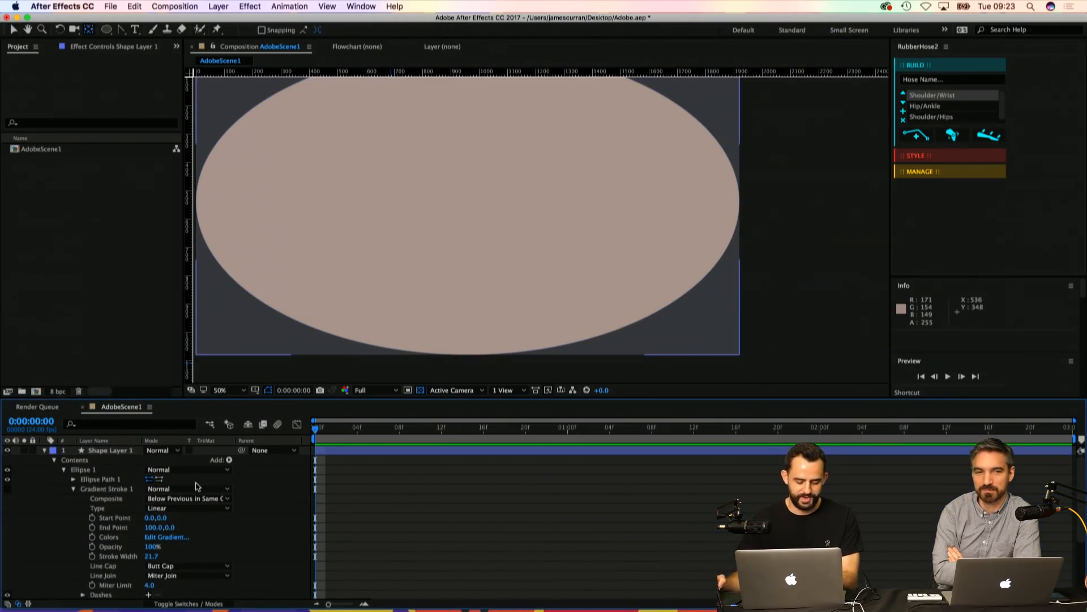
Step: Collapse the new ellipse layer, place it directly beneath the Head layer and rename it Shadow
key(u)
drag(110, 450, 122, 505)
key(Return)
text(Shadow)
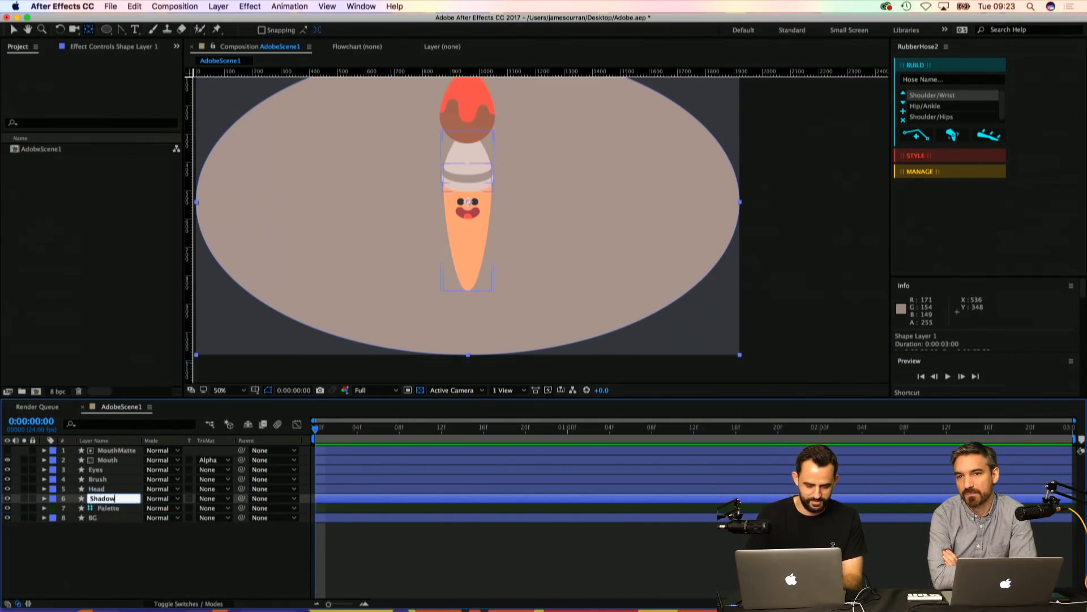
key(Return)
Step: Lower the Shadow layer until its centre is just below the character's tip, and scale it uniformly to 20%, then 15%
key(p)
drag(165, 513, 182, 519)
key(s)
click(164, 508)
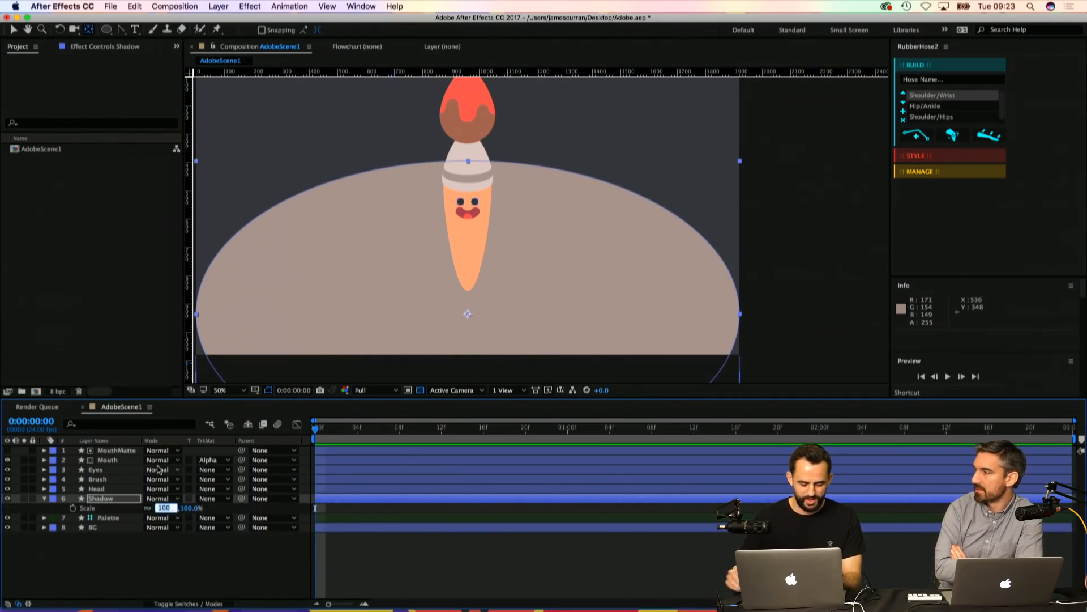
text(20)
key(Return)
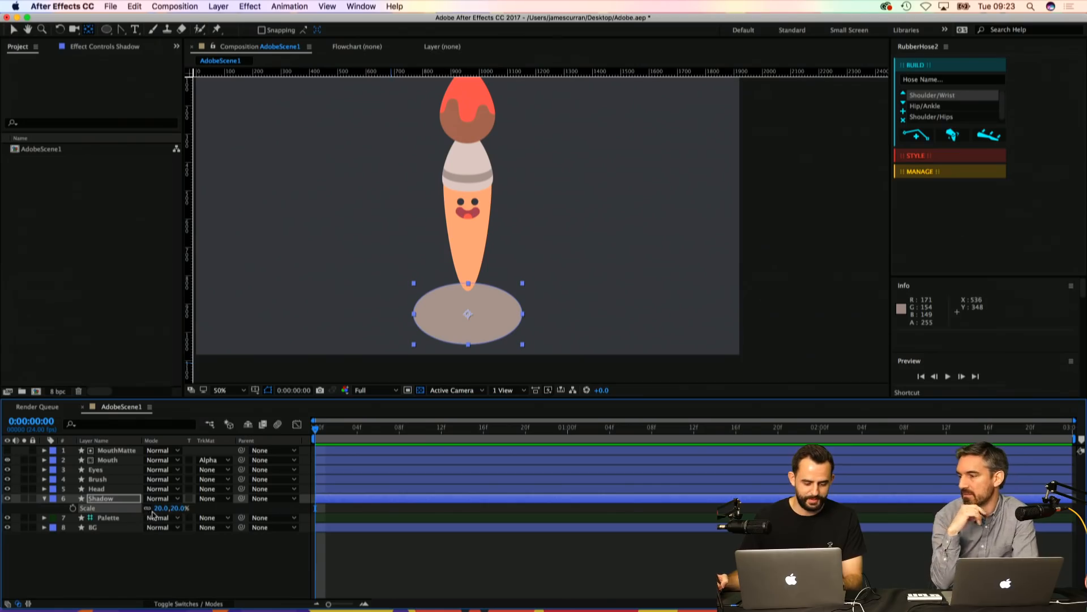
key(Return)
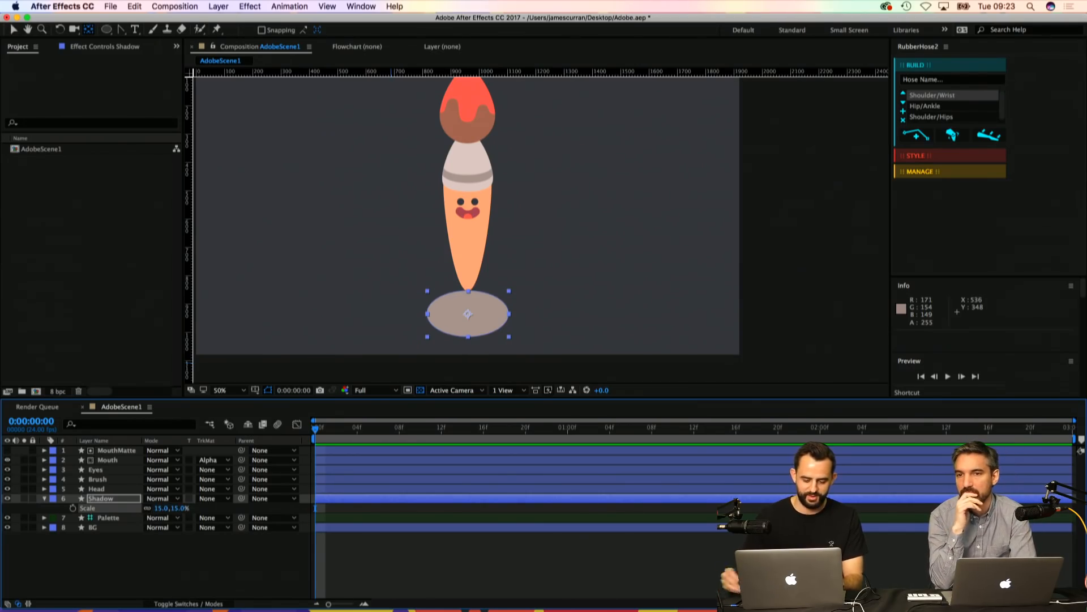
Step: Flatten the Shadow layer by setting only its vertical scale to 10%, then reducing it to 6.6%
click(180, 509)
text(1)
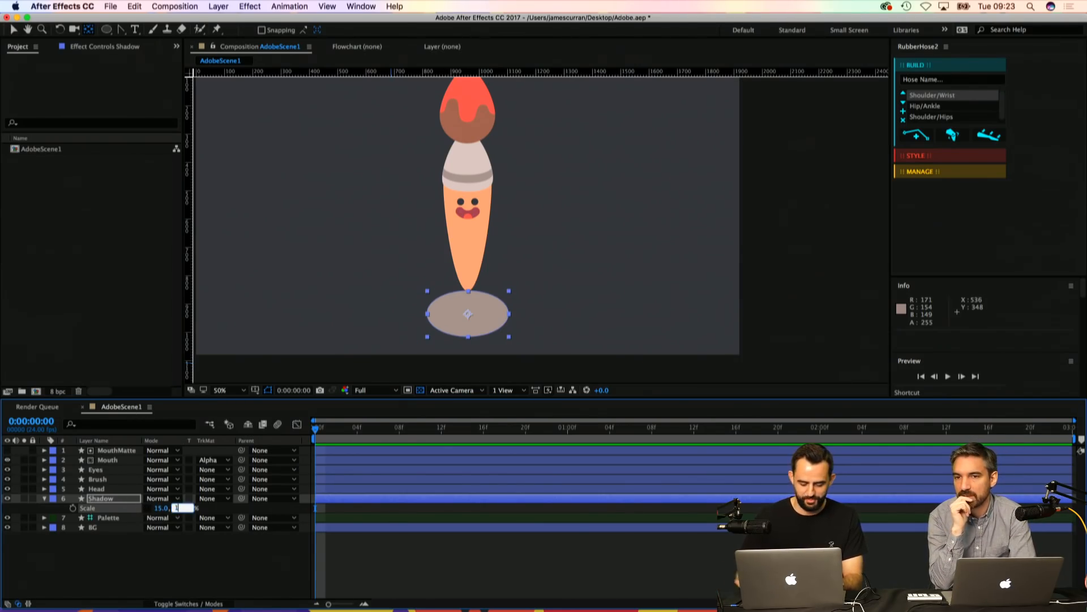
text(0)
key(Return)
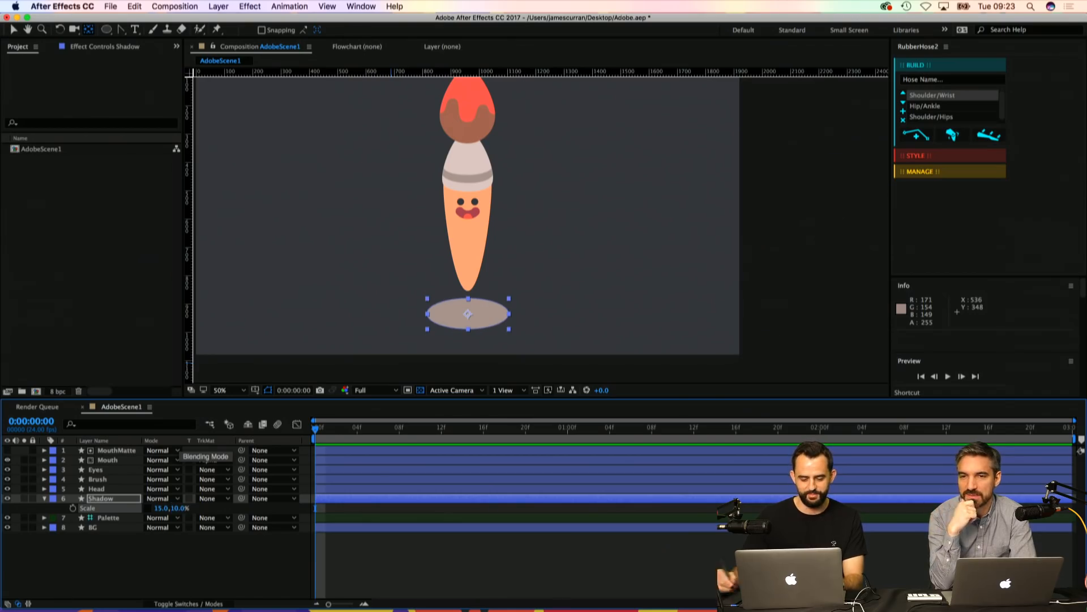
drag(178, 508, 163, 508)
Step: Nudge the Shadow layer slightly down beneath the character to position 960, 939
click(128, 498)
key(v)
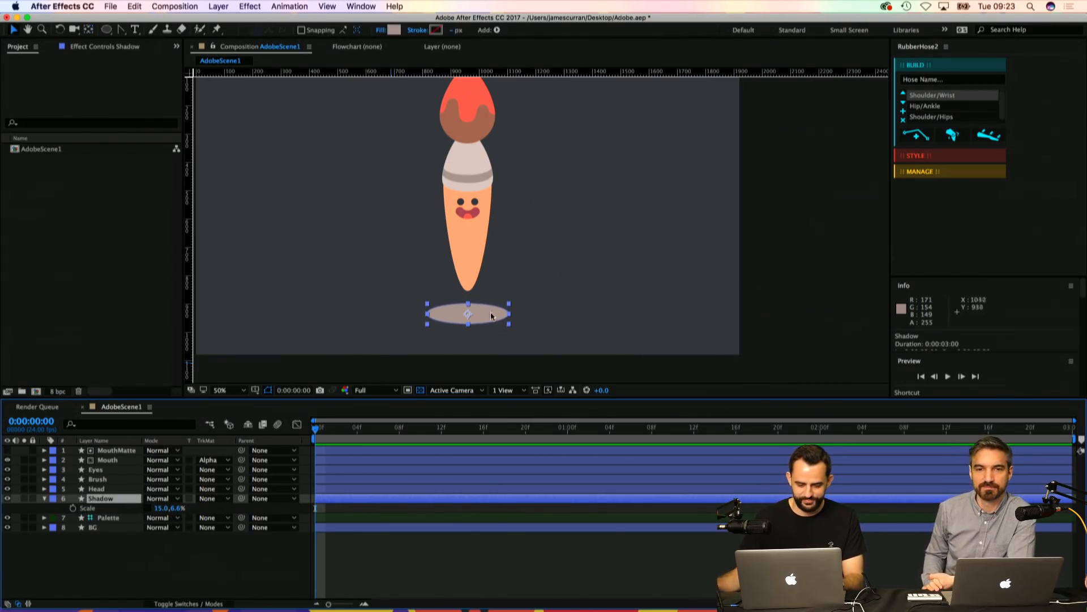
drag(483, 315, 482, 321)
drag(499, 209, 522, 244)
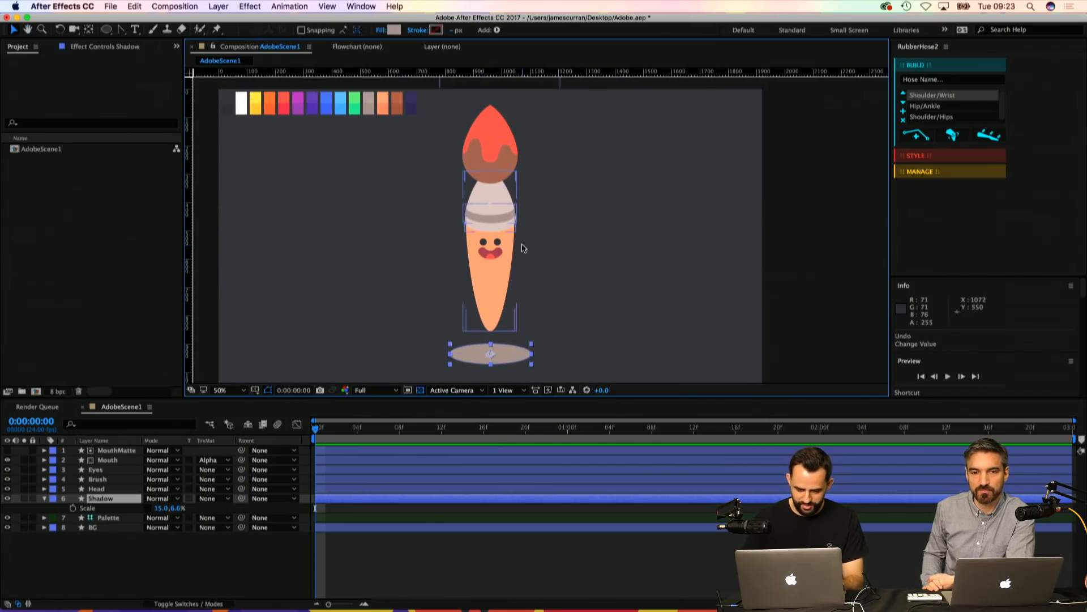
drag(508, 193, 501, 172)
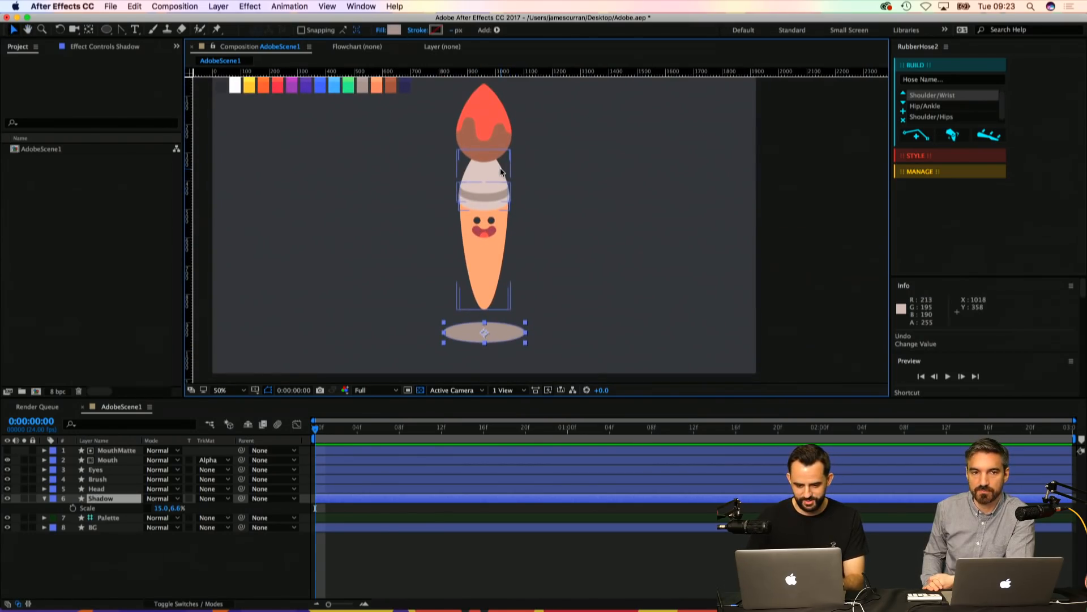
key(Down)
key(Down)
Step: Set the shadow's fill to 353539 by sampling the background grey and darkening it, then save the project
click(394, 30)
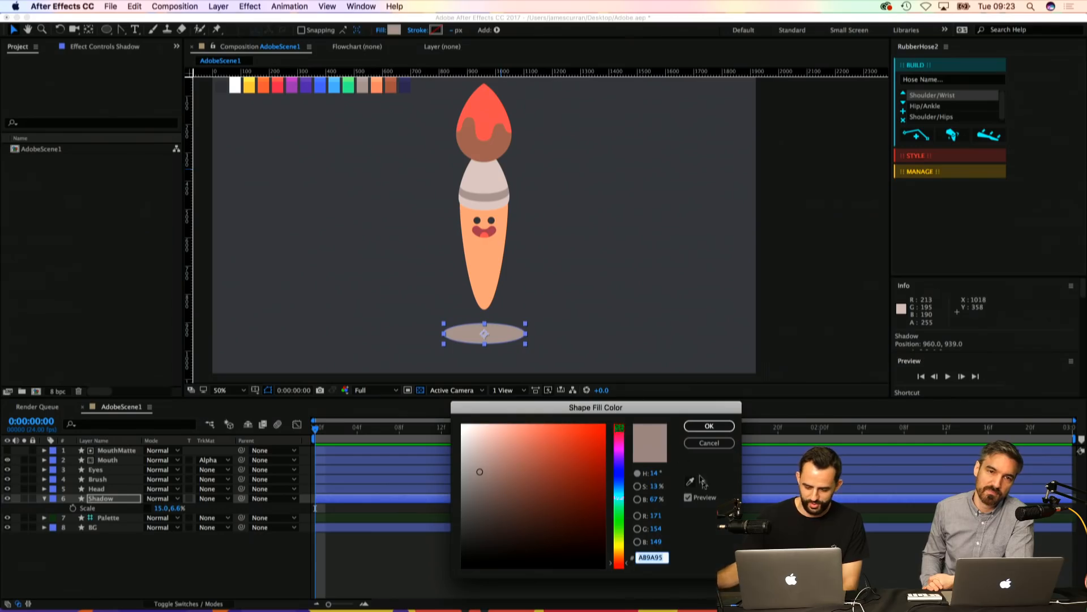
click(690, 481)
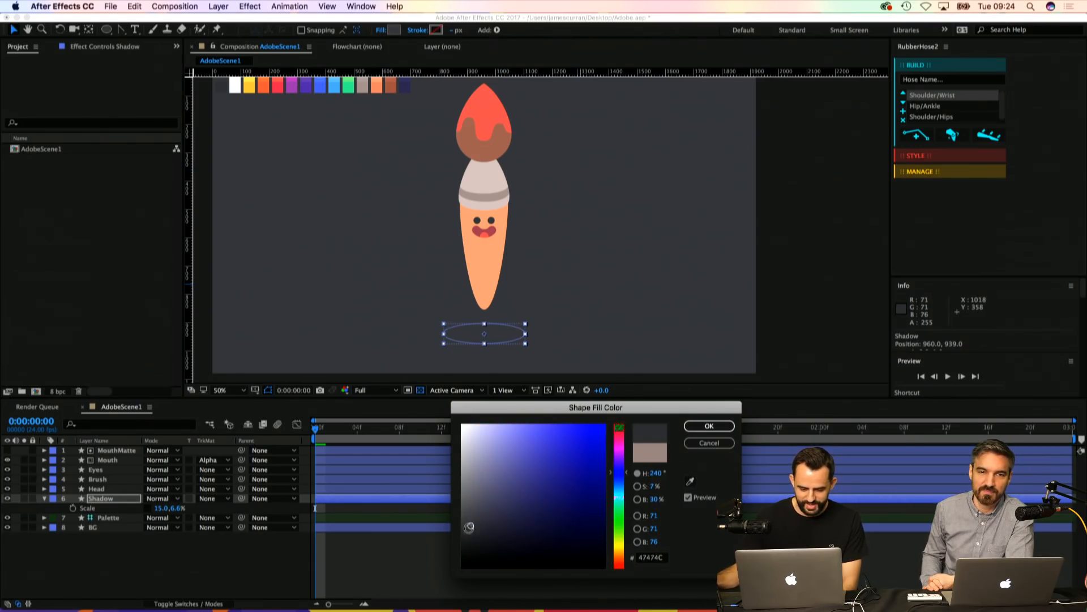
drag(469, 527, 472, 536)
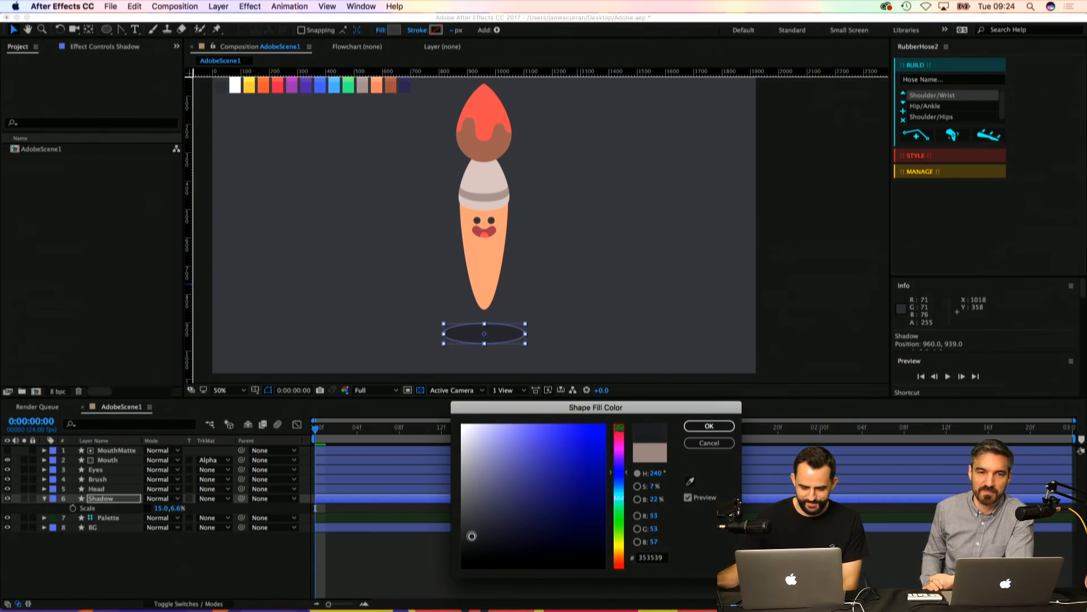
click(709, 425)
click(437, 283)
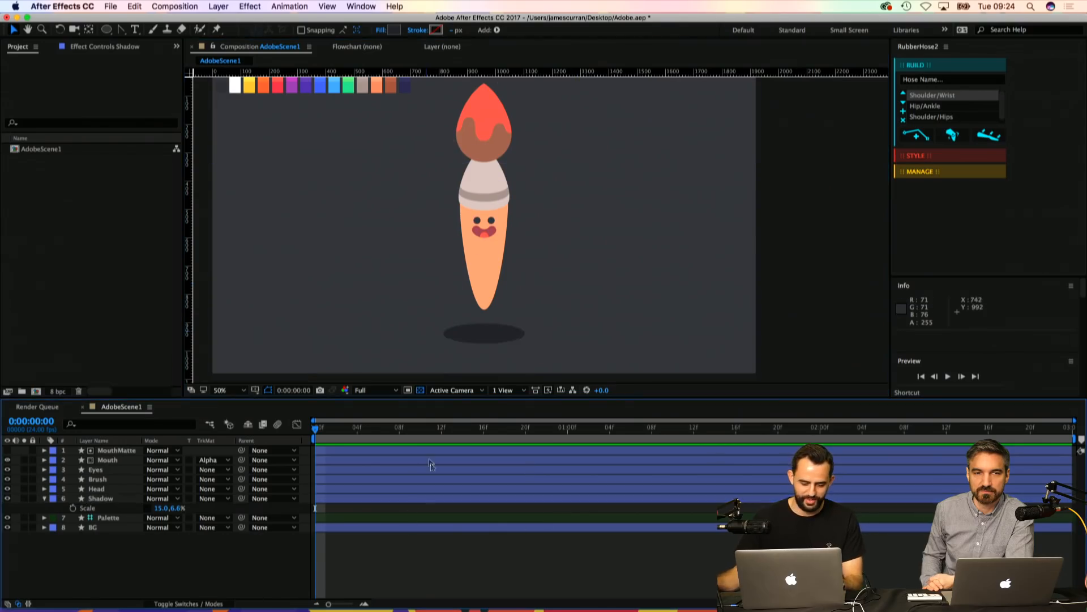
key(cmd+s)
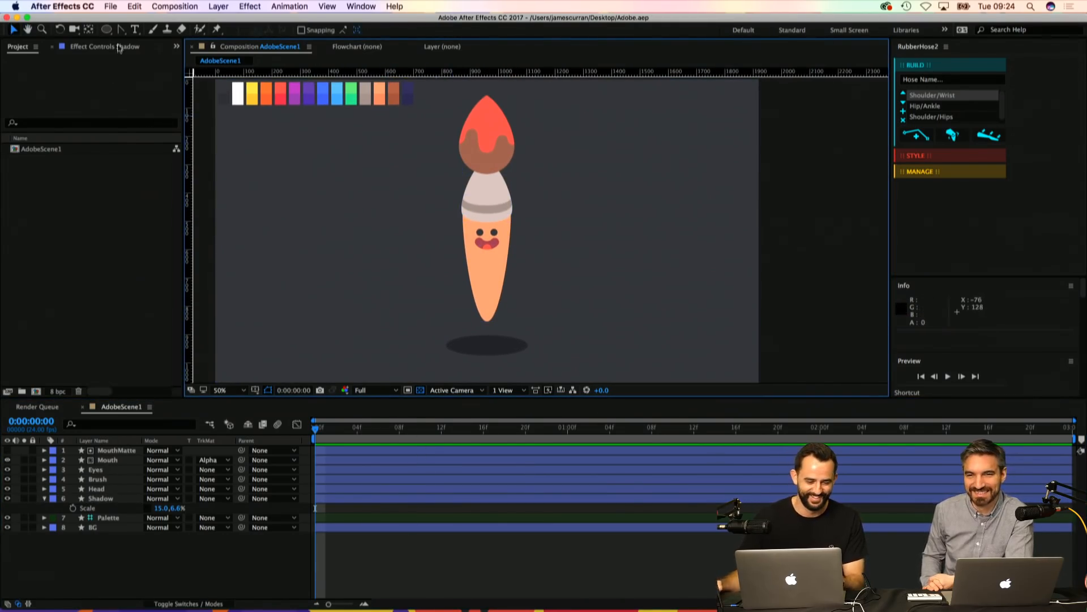
Step: Add another shape layer with a composition-sized ellipse and rename the layer Hand
double_click(105, 29)
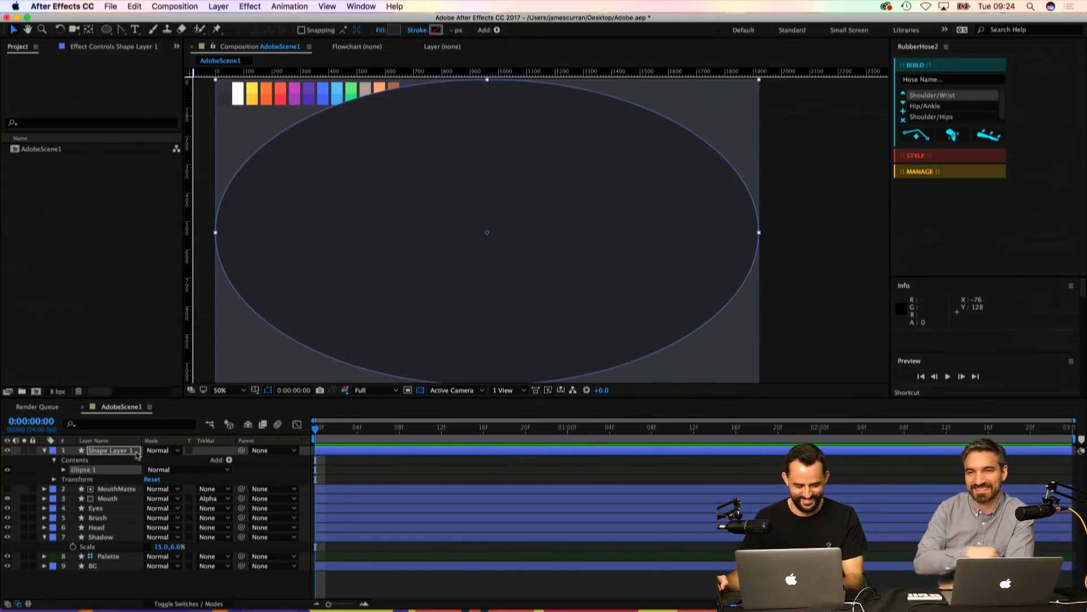
key(Return)
text(hand)
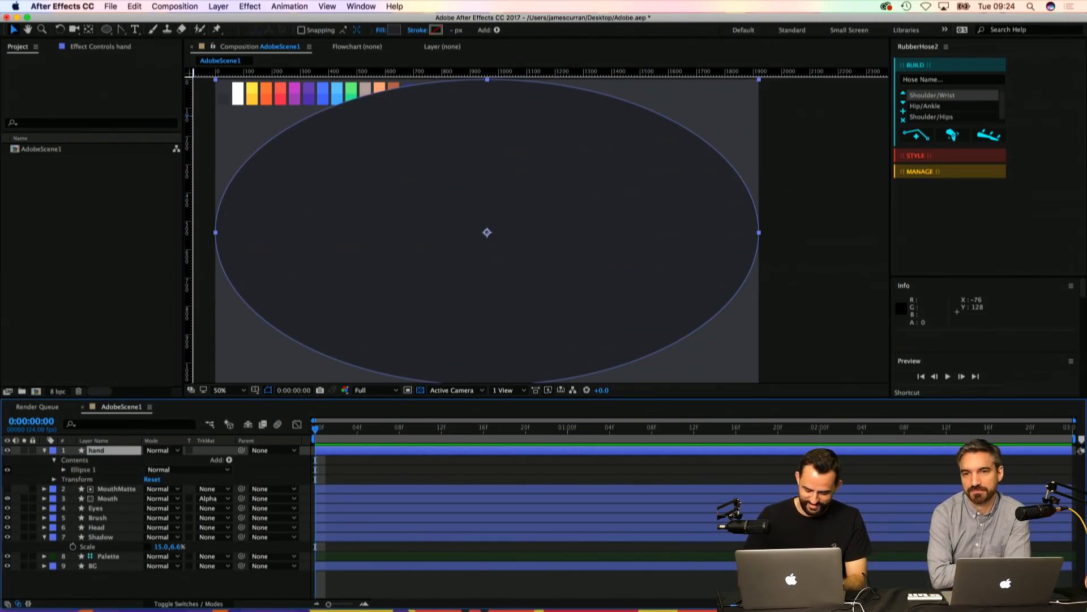
key(Return)
text(hand)
key(Return)
key(Return)
text(H)
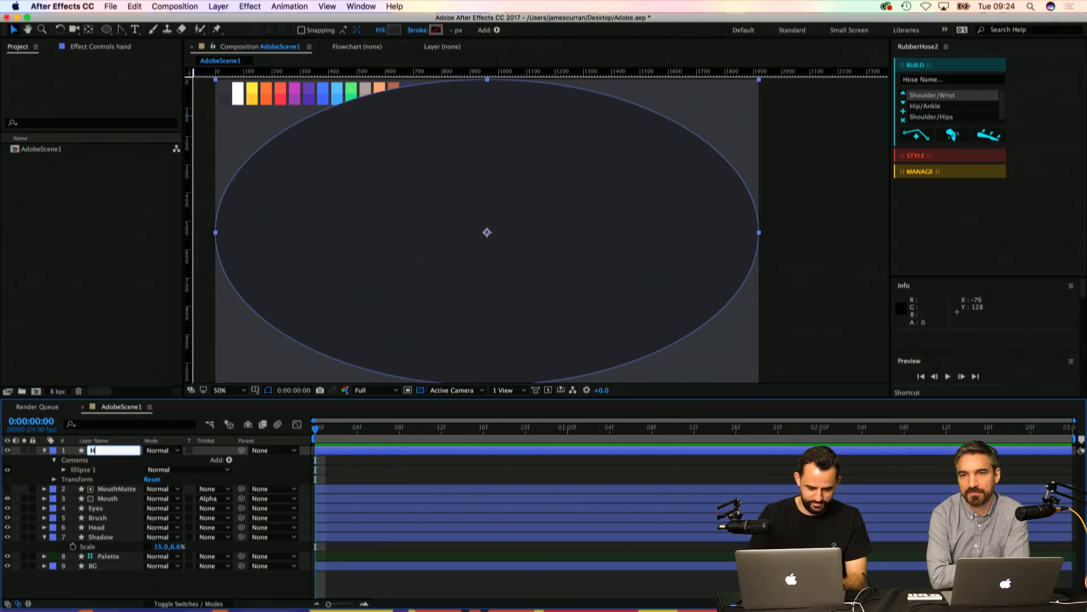
text(and)
key(Return)
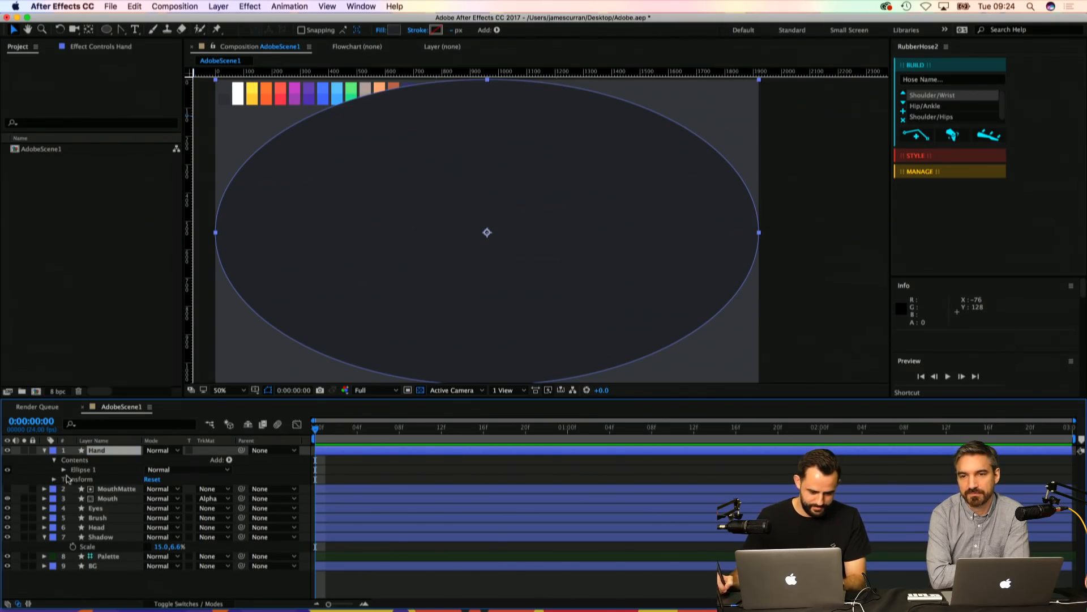
Step: Set the Hand layer's ellipse path size to 100 by 100, with width and height unlinked
click(64, 469)
click(73, 480)
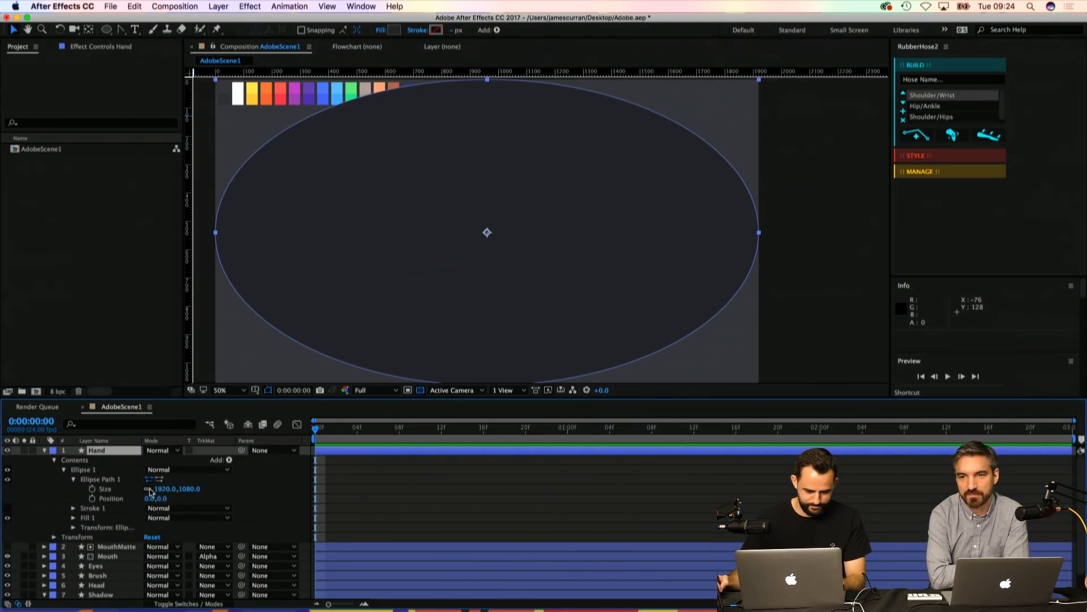
text(100)
key(Return)
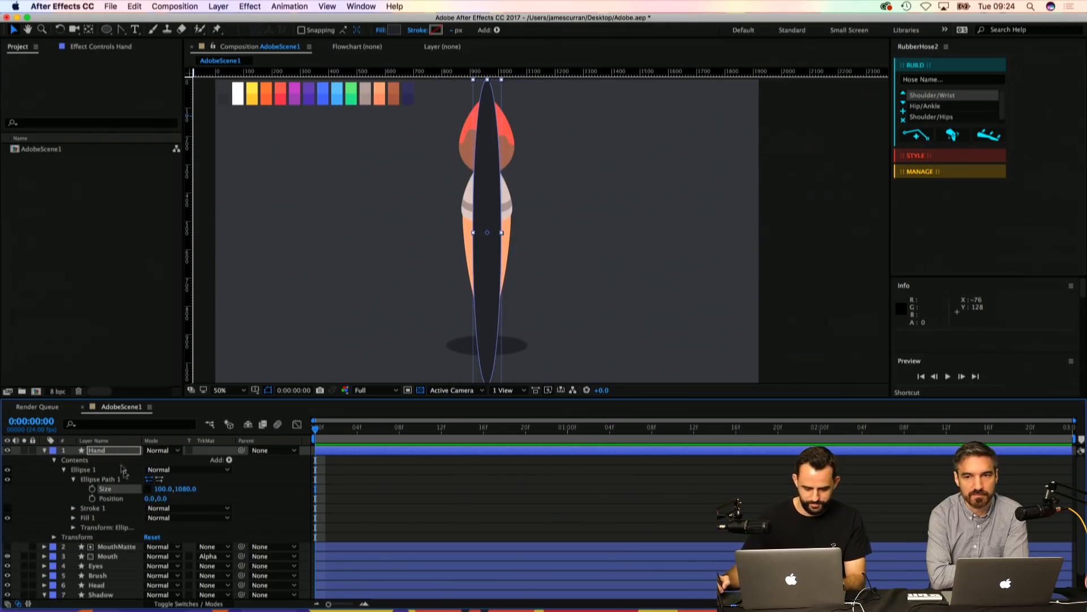
click(186, 489)
text(1)
key(Return)
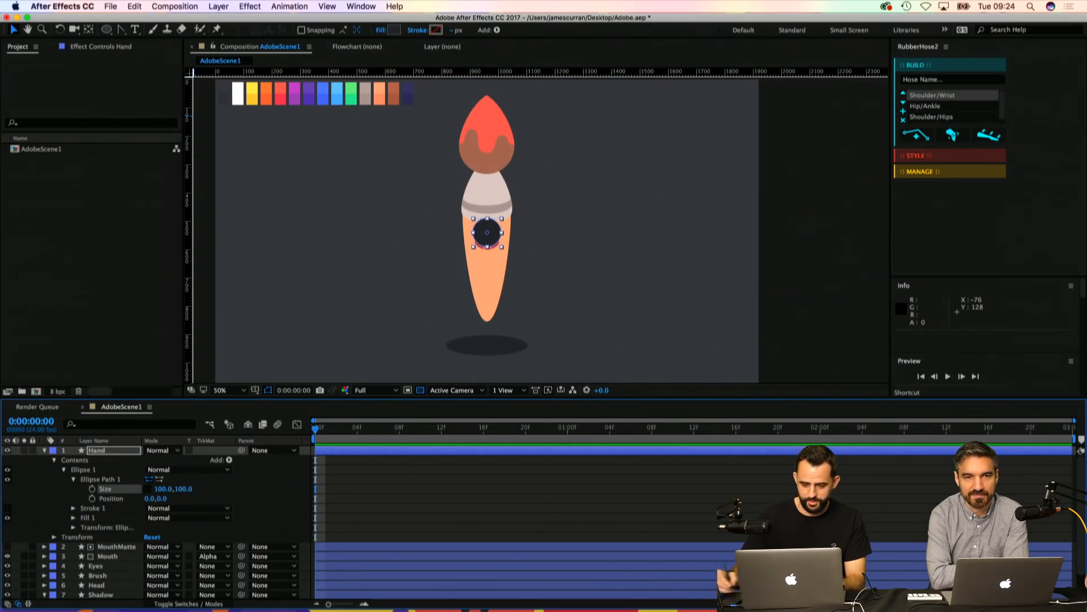
Step: Set the Hand ellipse's fill color to white FFFFFF and save the project
click(395, 30)
drag(497, 457, 462, 424)
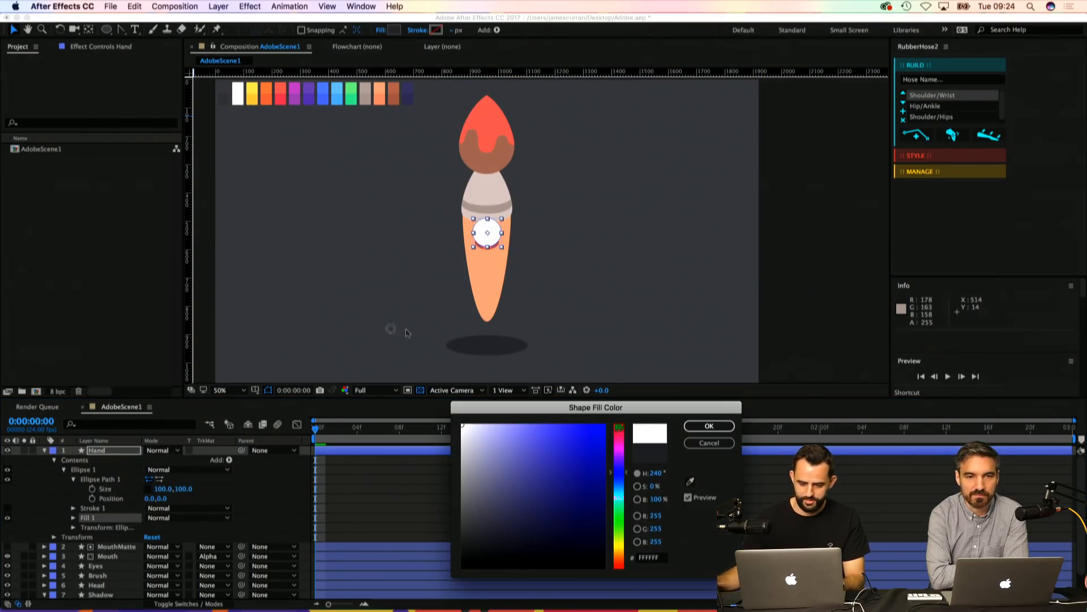
click(709, 425)
key(z)
key(super+s)
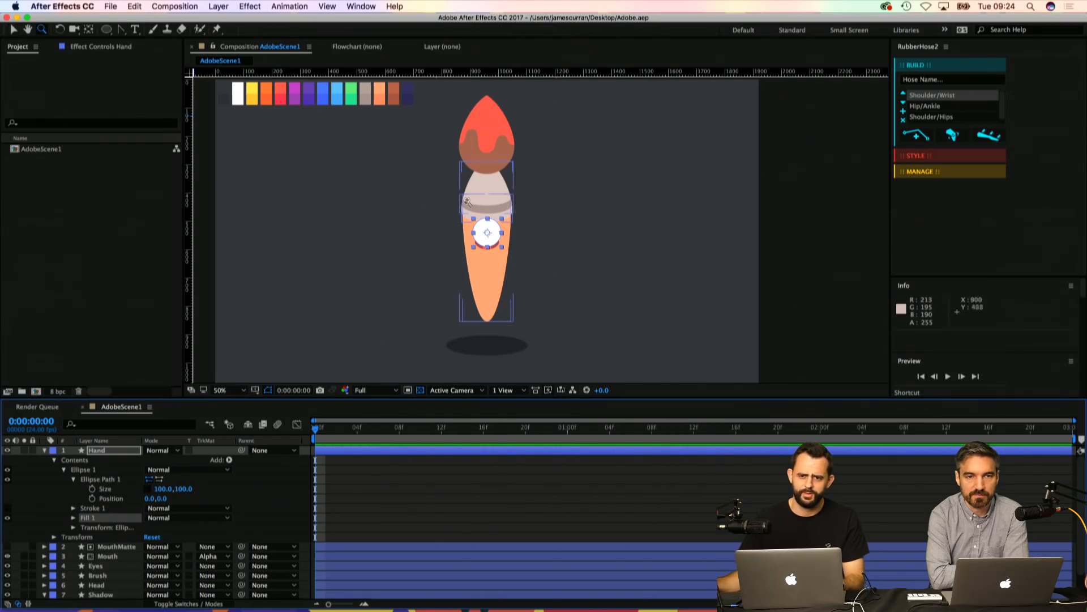
click(517, 208)
key(v)
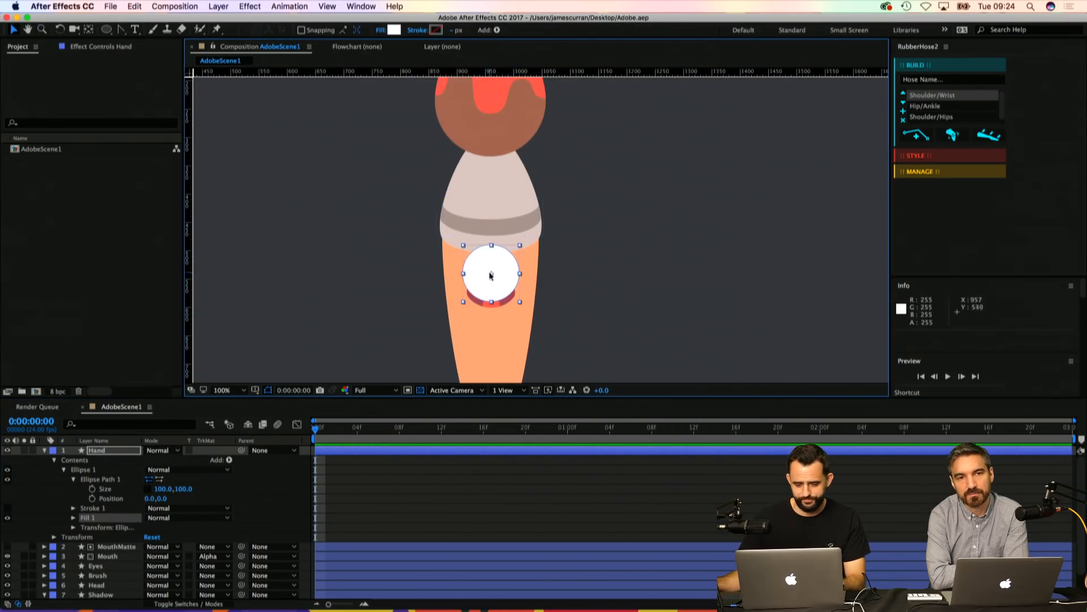
drag(487, 271, 602, 294)
click(408, 491)
key(super+z)
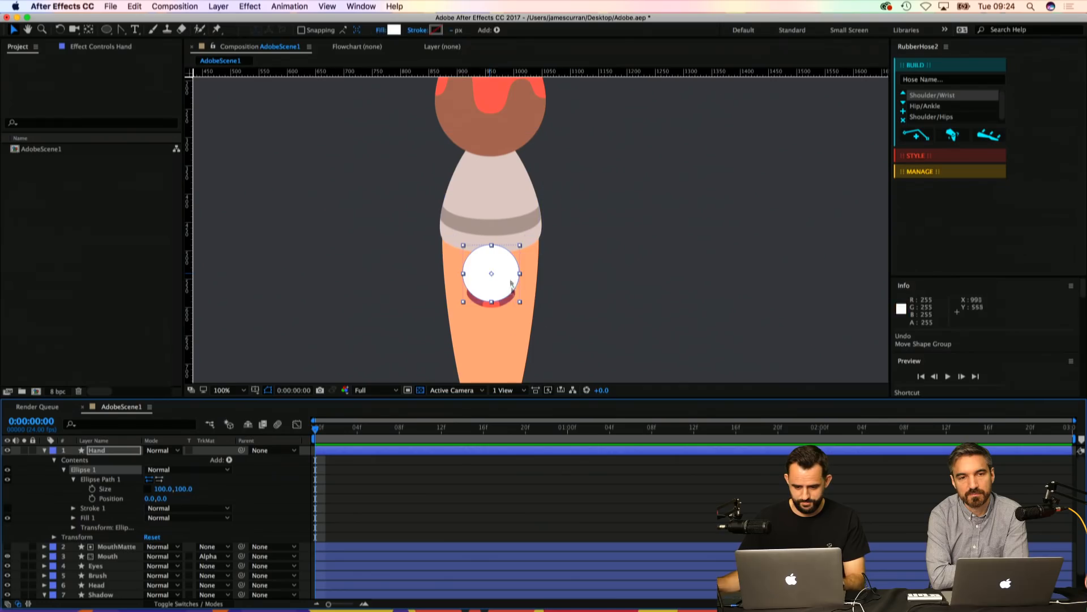
Step: Move the whole Hand layer off the face to the open area beside the character's body, then save the project
click(421, 460)
mouse_move(507, 272)
mouse_down()
mouse_move(636, 296)
mouse_move(624, 293)
mouse_up()
key(z)
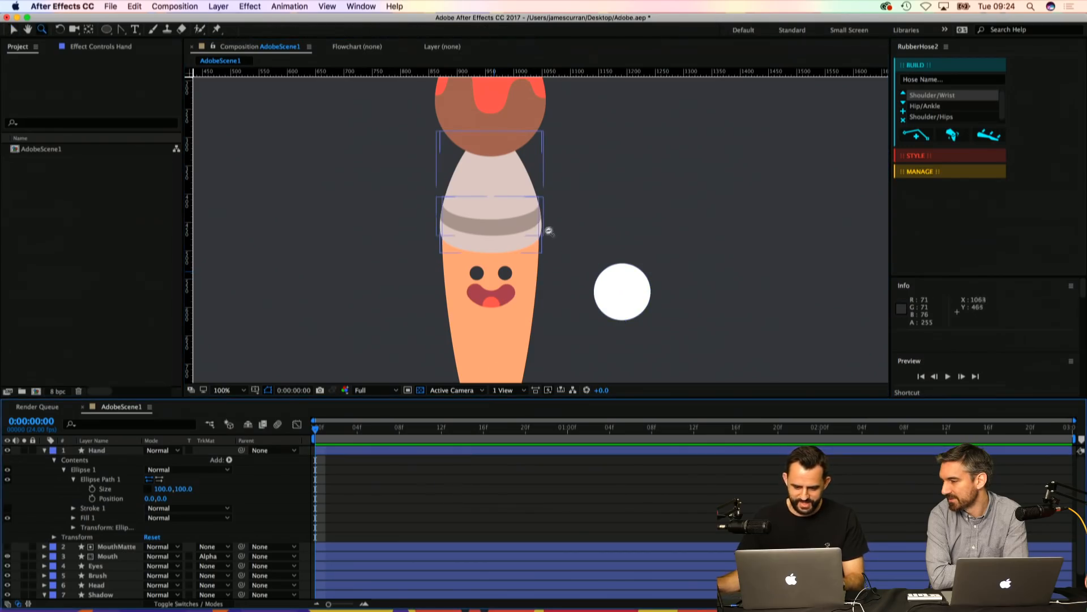
alt+click(536, 229)
alt+click(535, 229)
key(super+s)
Step: Scale the Hand layer to 90% in both width and height
click(549, 236)
key(v)
click(562, 251)
key(s)
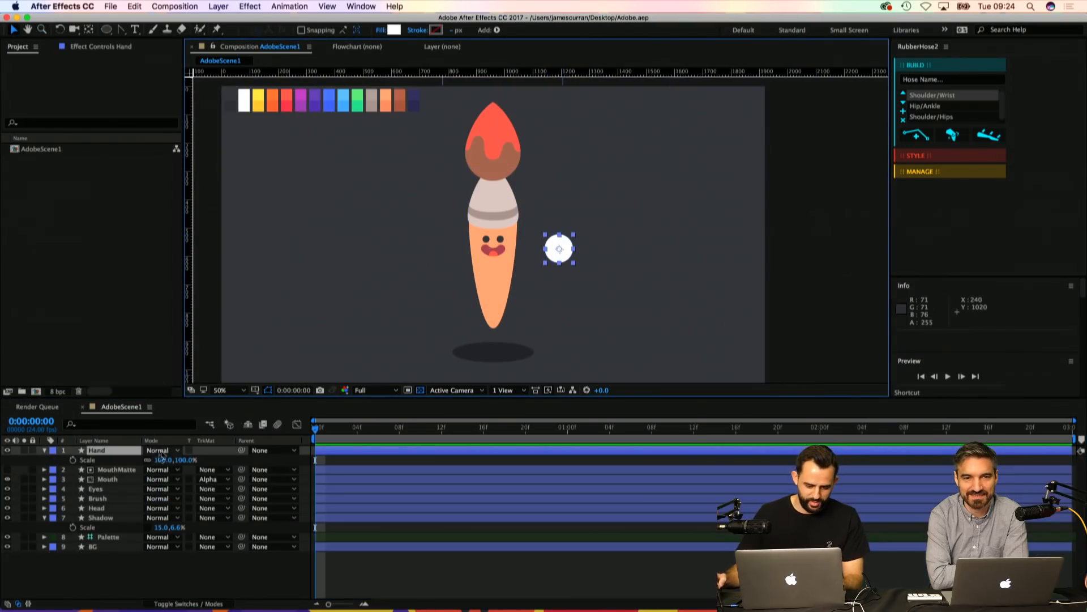
click(163, 458)
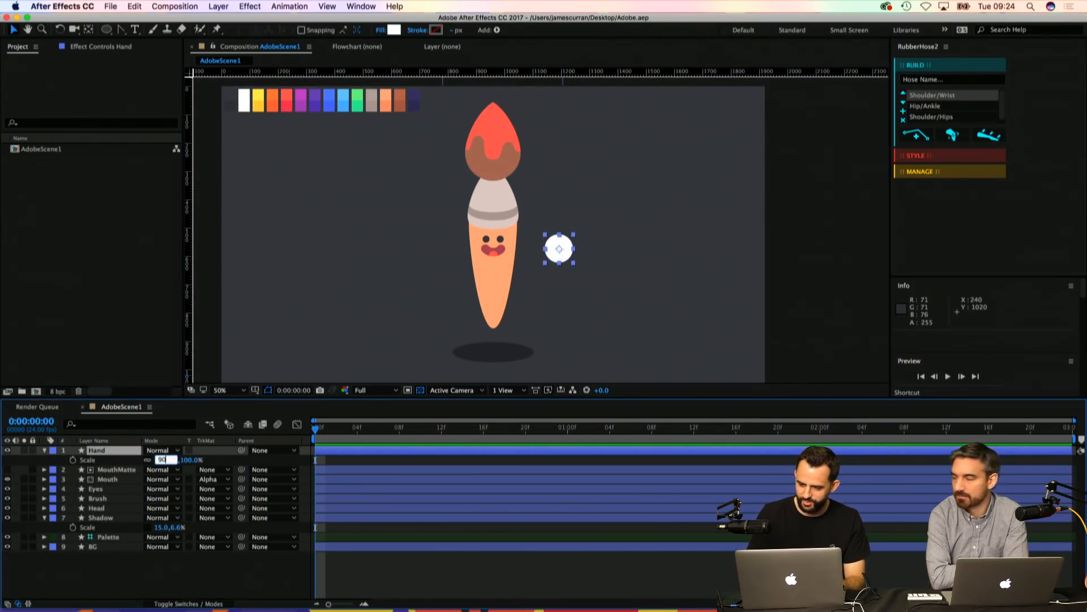
key(Return)
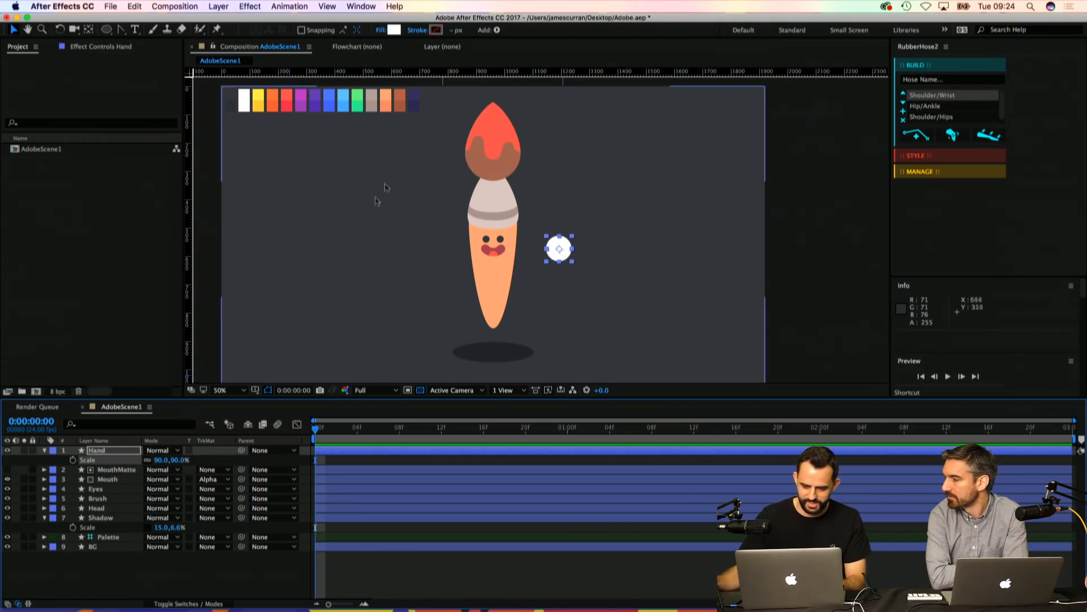
Step: Show the guides, reposition the Hand layer beside the face at 1170, 552, and save the project
click(468, 365)
scroll(510, 255, up, 2)
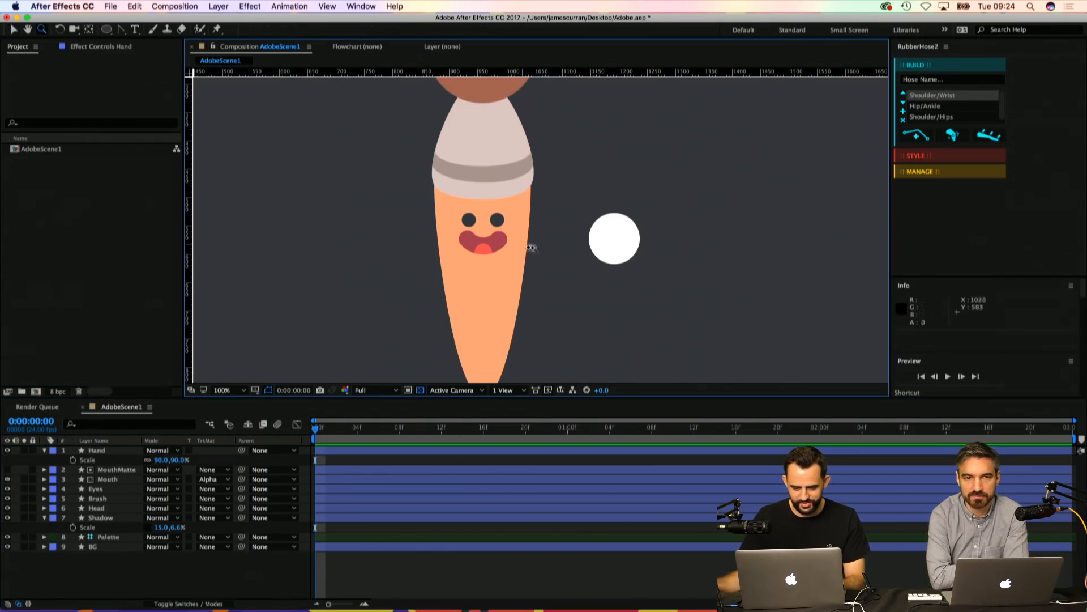
click(597, 233)
key(super+semicolon)
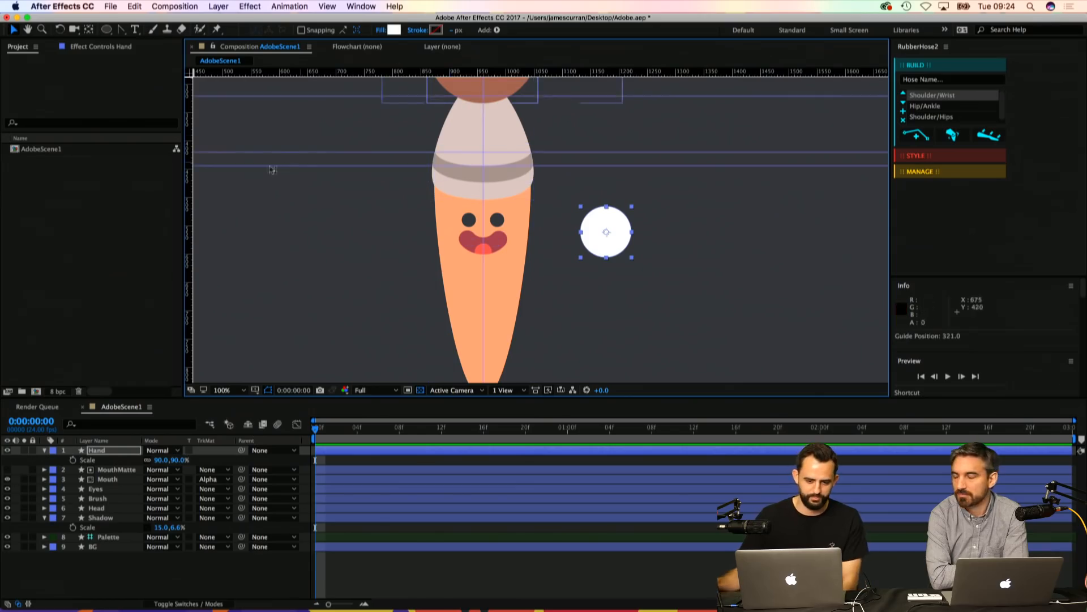
click(348, 575)
click(347, 576)
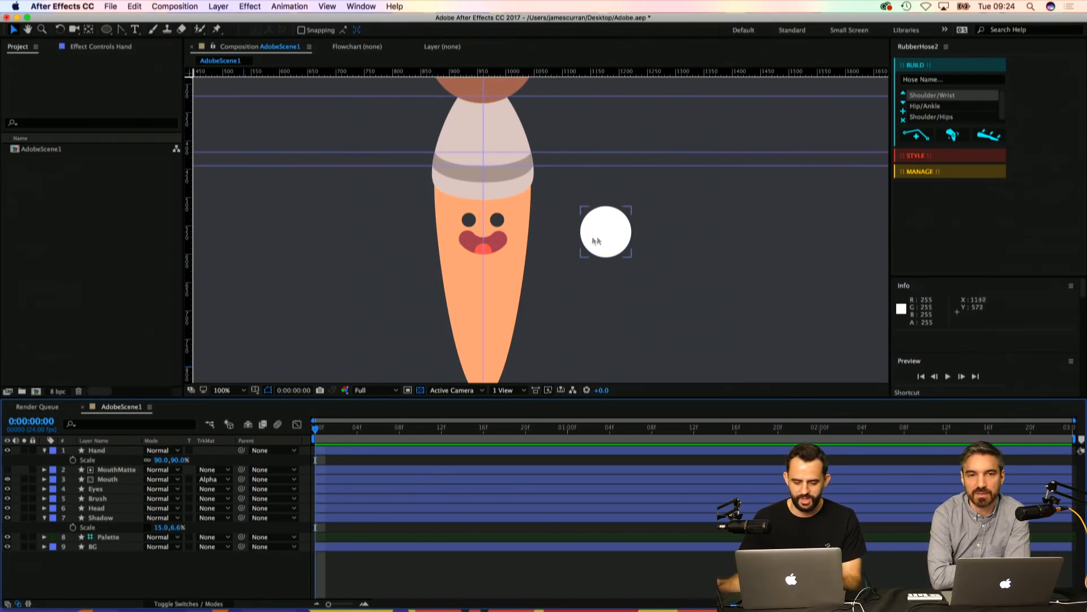
drag(596, 241, 592, 235)
key(super+s)
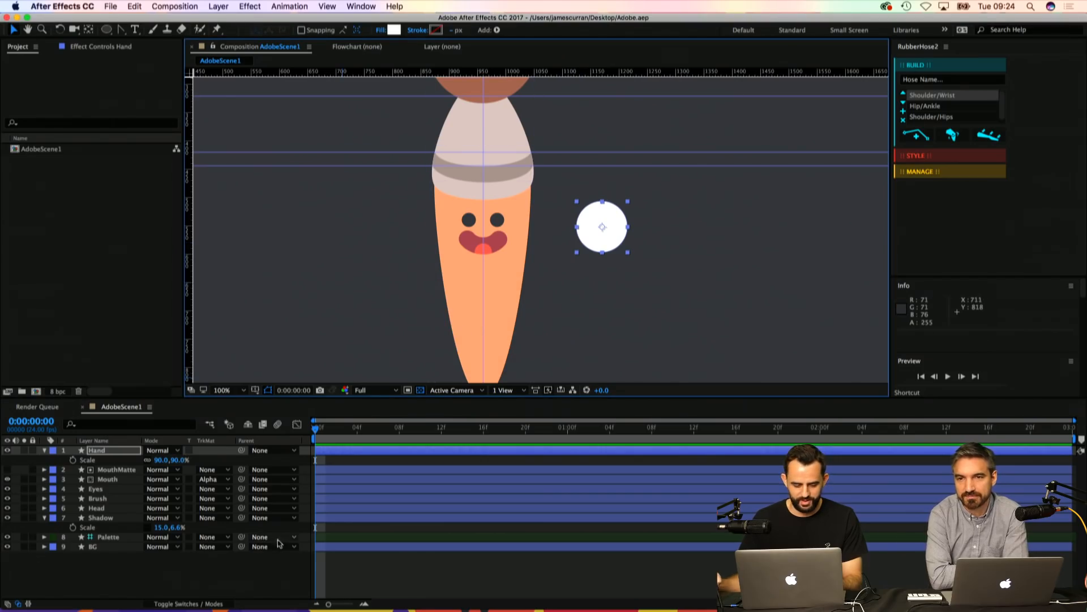
click(374, 584)
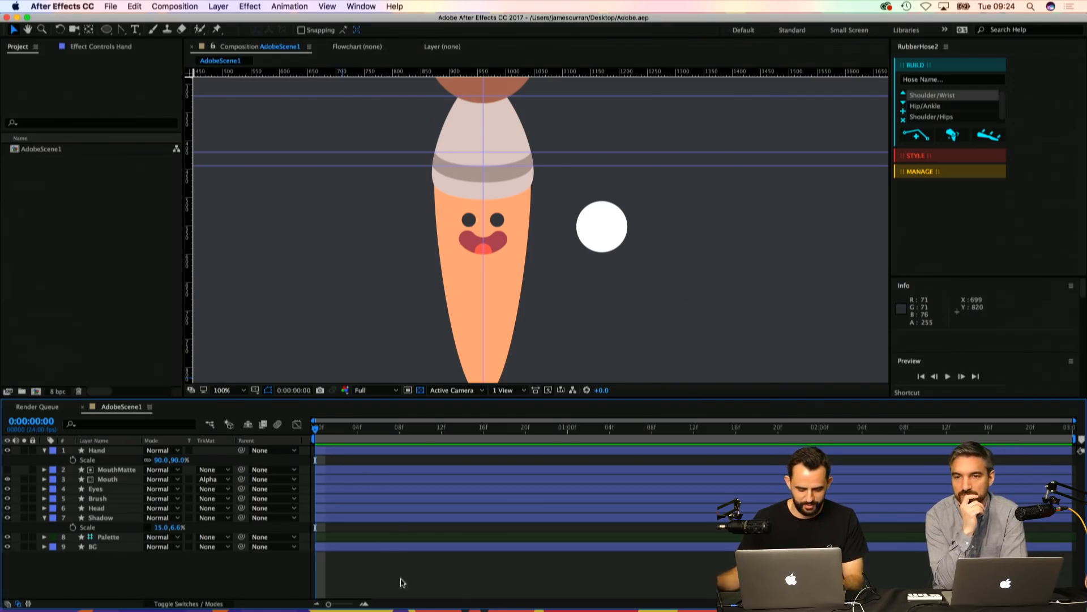
Step: Draw a short two-point path with the Pen tool inside the Hand layer, running outward from the circle's edge facing the character
drag(120, 31, 150, 33)
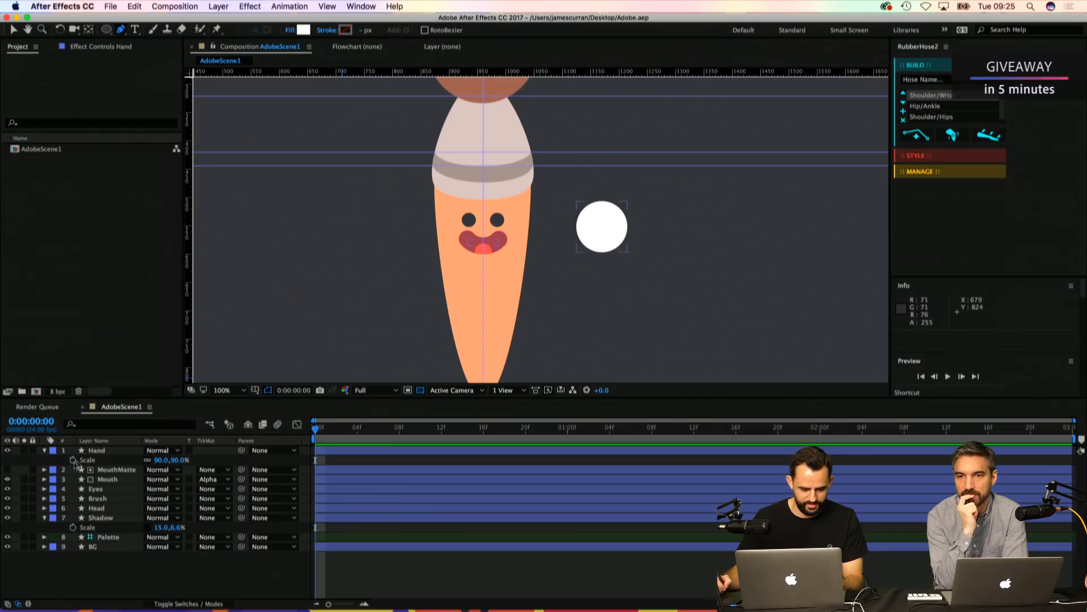
click(106, 451)
key(z)
click(578, 247)
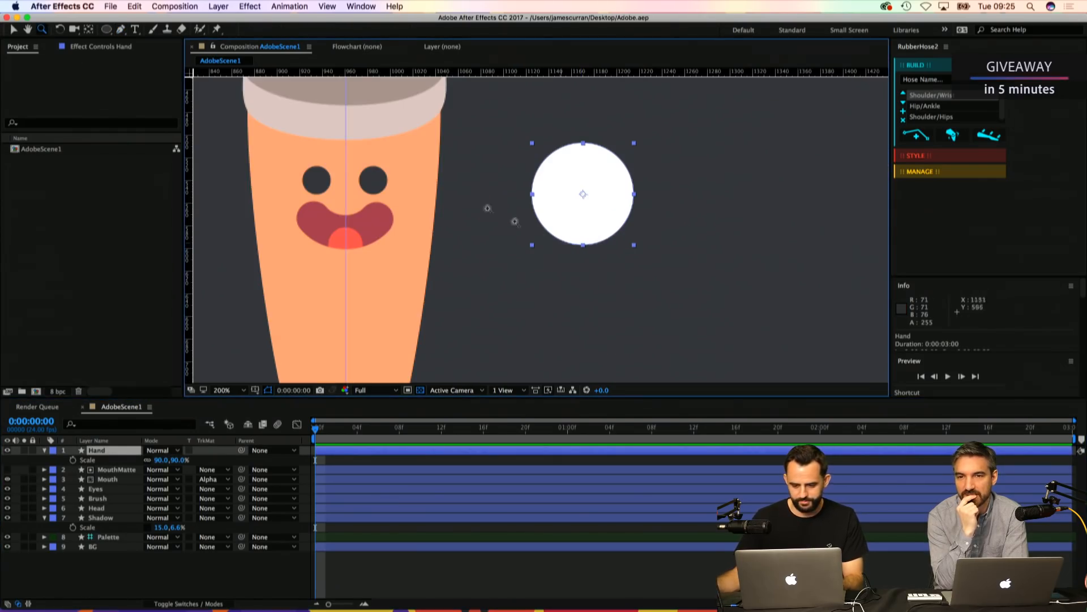
click(120, 29)
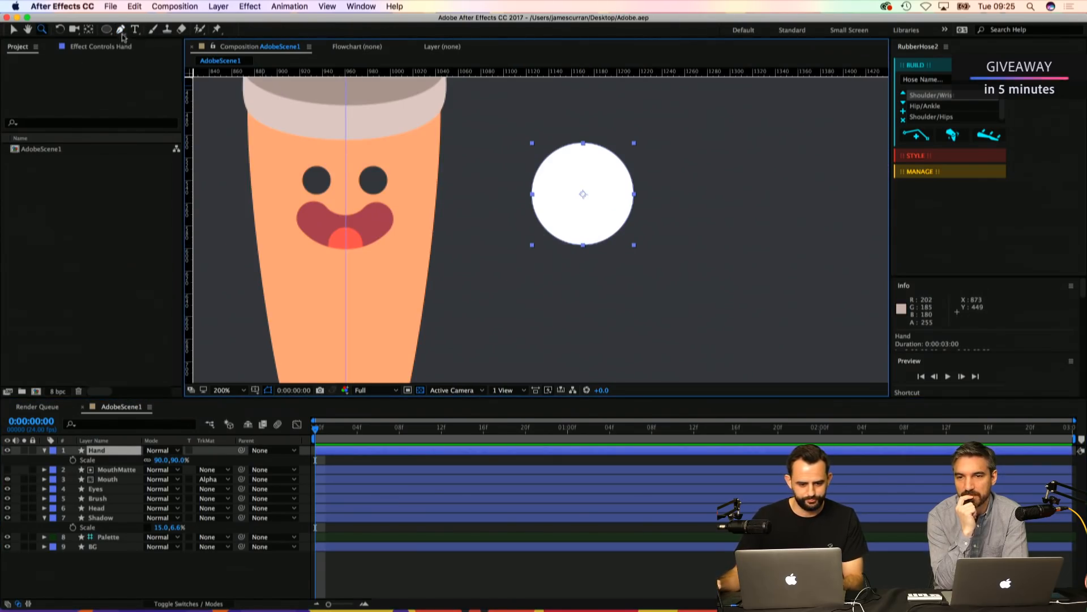
click(541, 188)
click(515, 175)
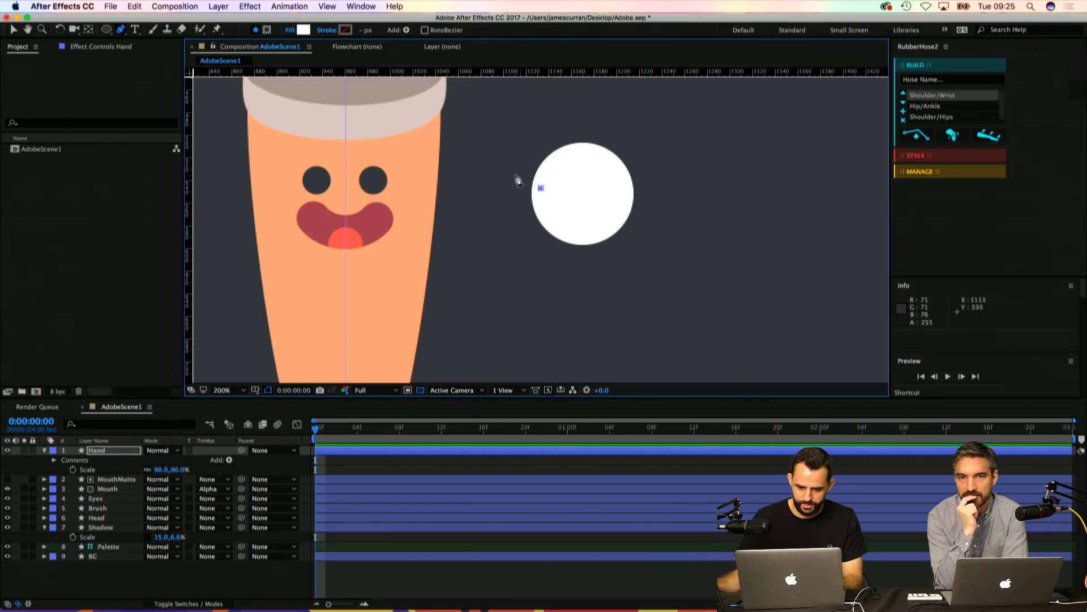
Step: Rename the new shape group in the Hand layer's contents to Finger
click(44, 450)
click(44, 450)
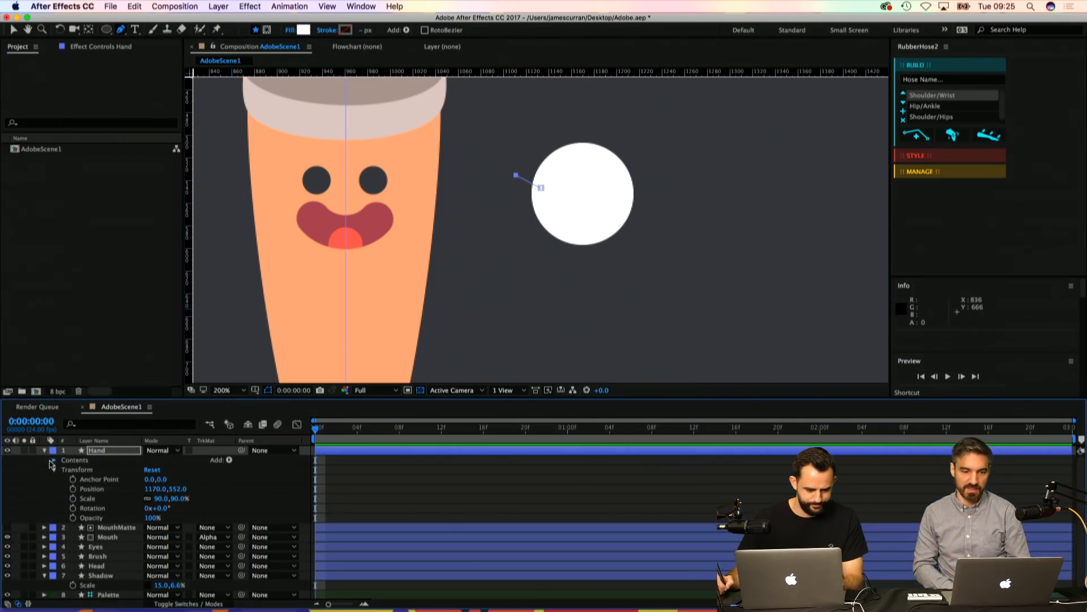
click(53, 460)
click(83, 469)
key(Return)
text(f)
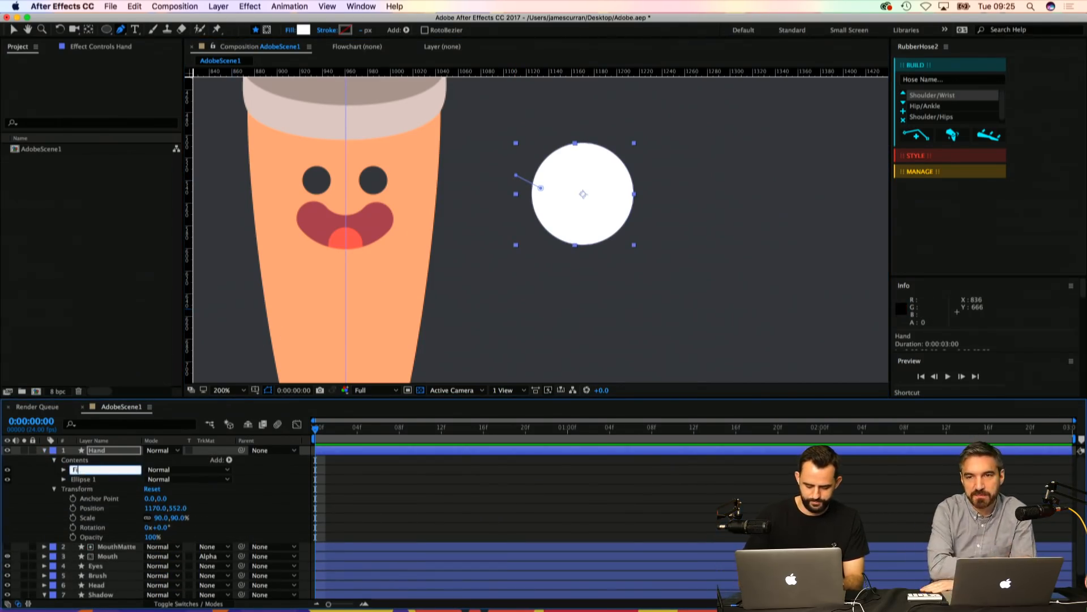
text(inger)
key(Return)
key(v)
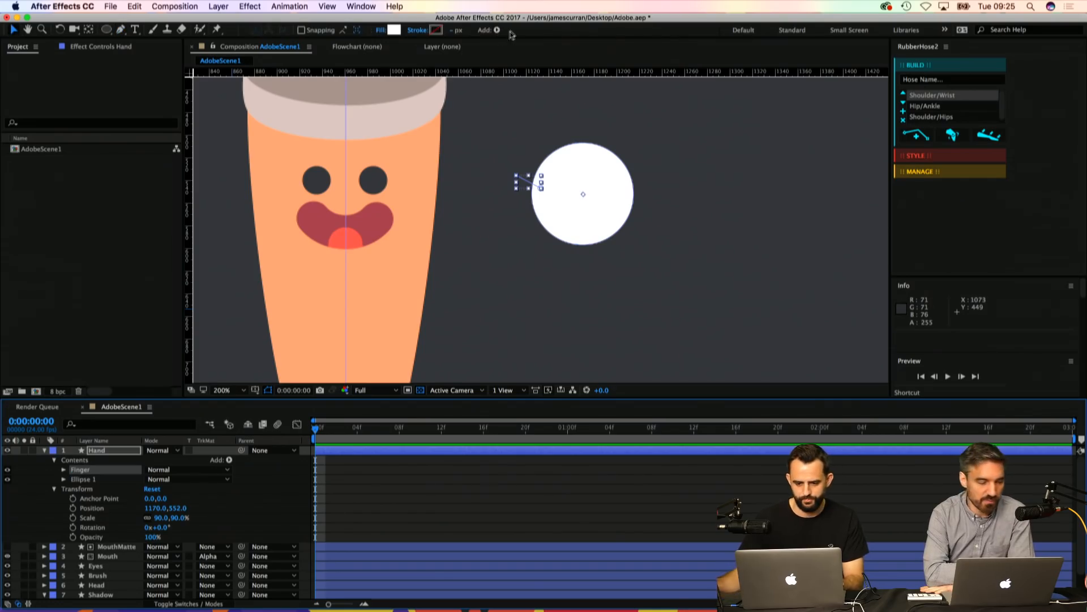
Step: Give the Finger shape a 30 px stroke in white sampled from the hand circle, and turn its fill off
alt+click(439, 33)
drag(460, 35, 470, 35)
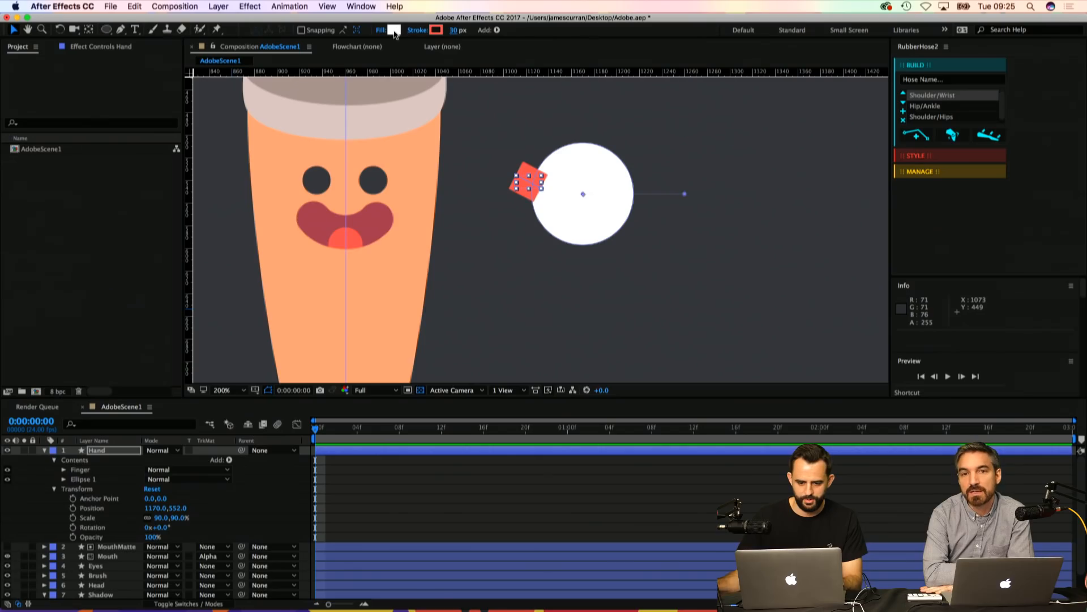
alt+click(395, 31)
click(436, 30)
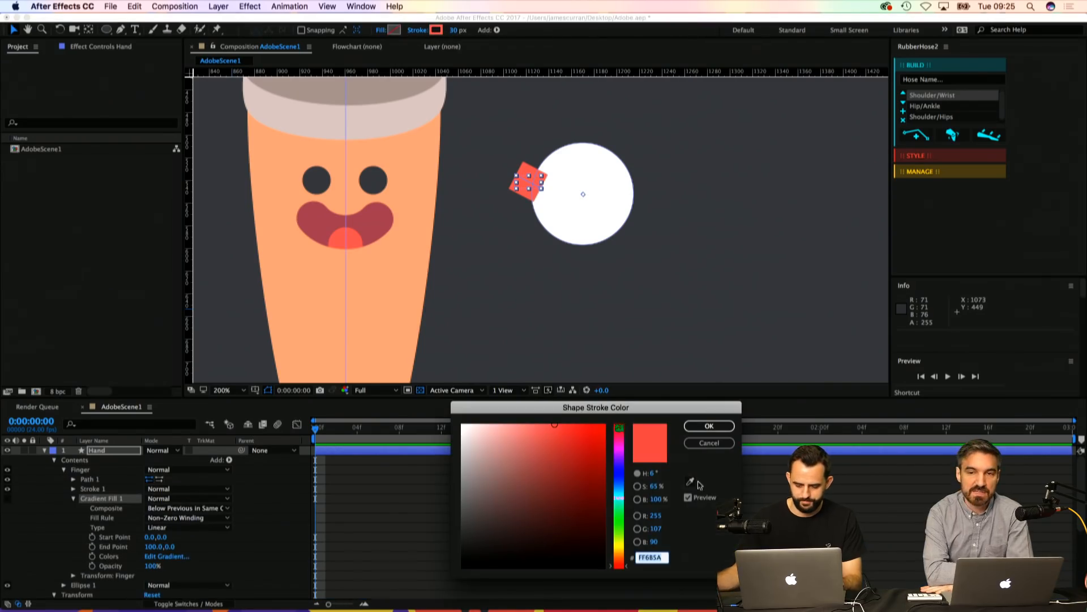
click(690, 482)
click(568, 179)
click(709, 425)
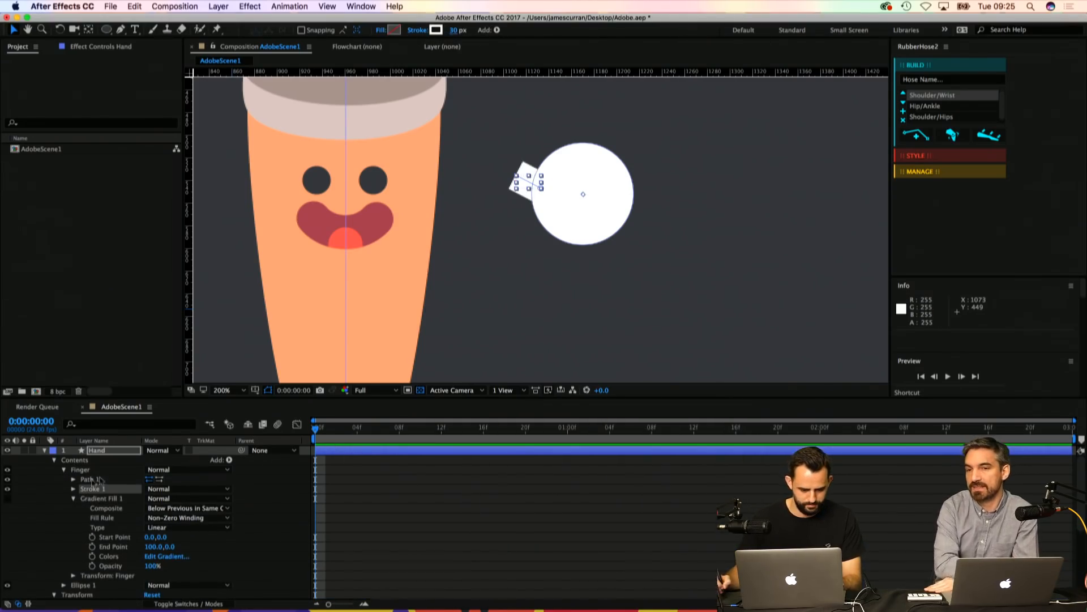
Step: Set the finger stroke's line cap to Round Cap
click(73, 488)
click(190, 537)
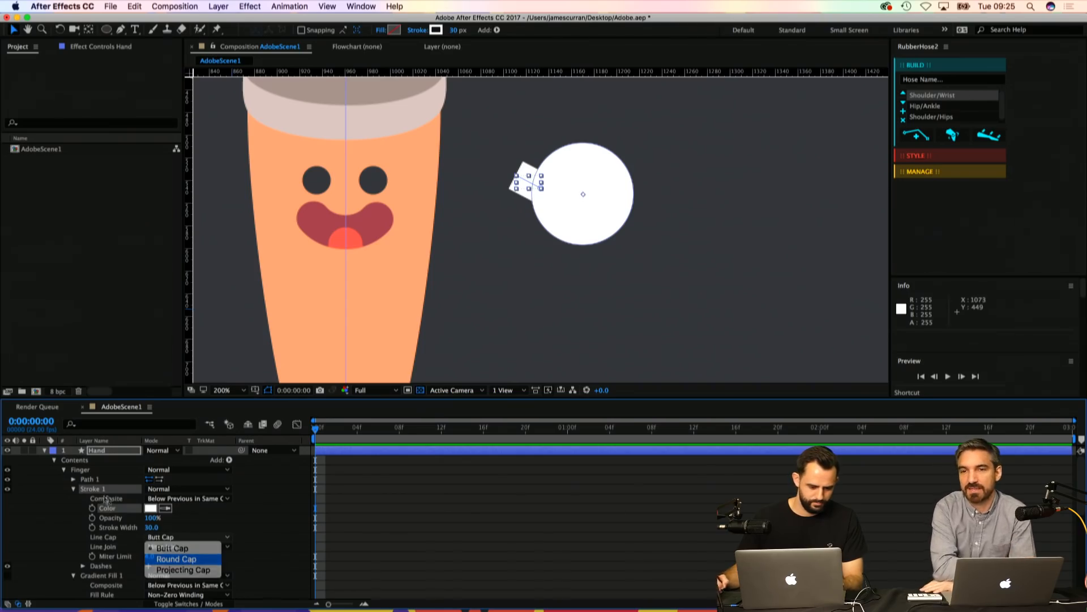
key(z)
click(532, 191)
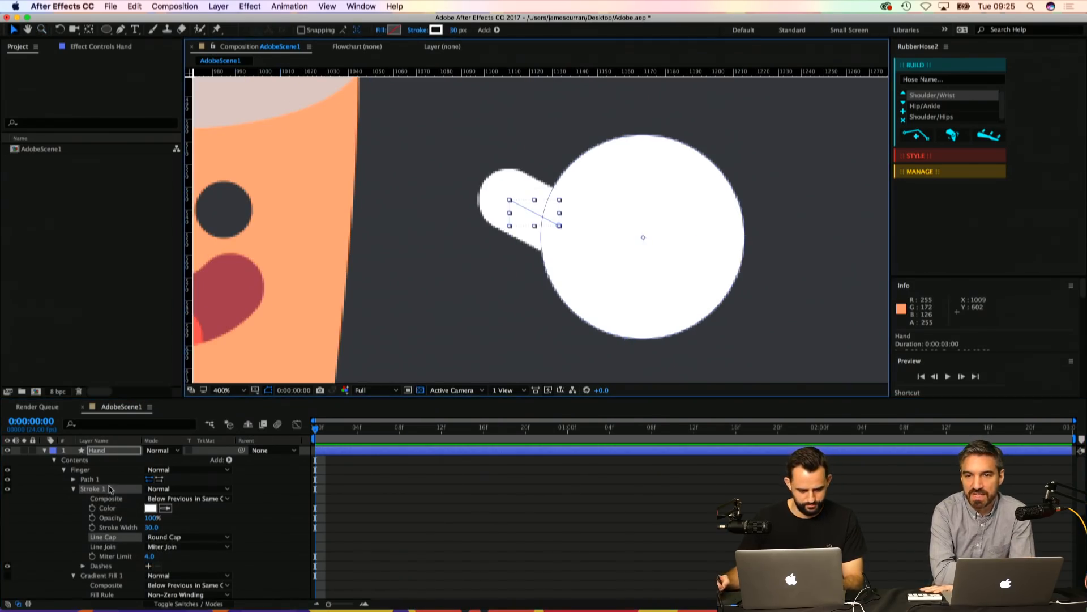
Step: Save the project, then lower both points of the finger's path so it sits as a thumb near the circle's mid-height
click(108, 479)
double_click(509, 200)
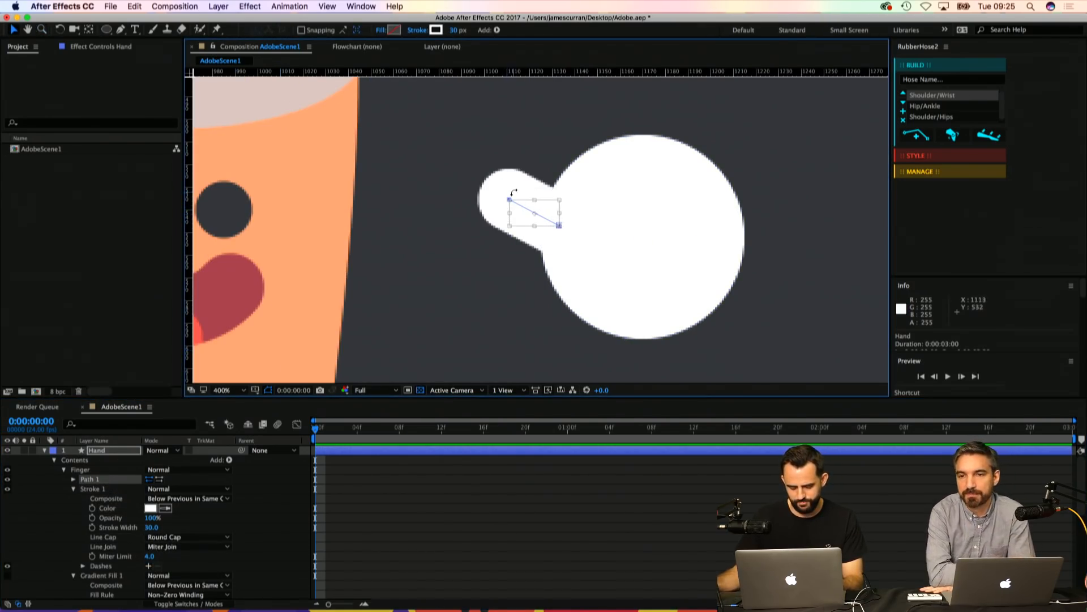
key(Return)
key(super+s)
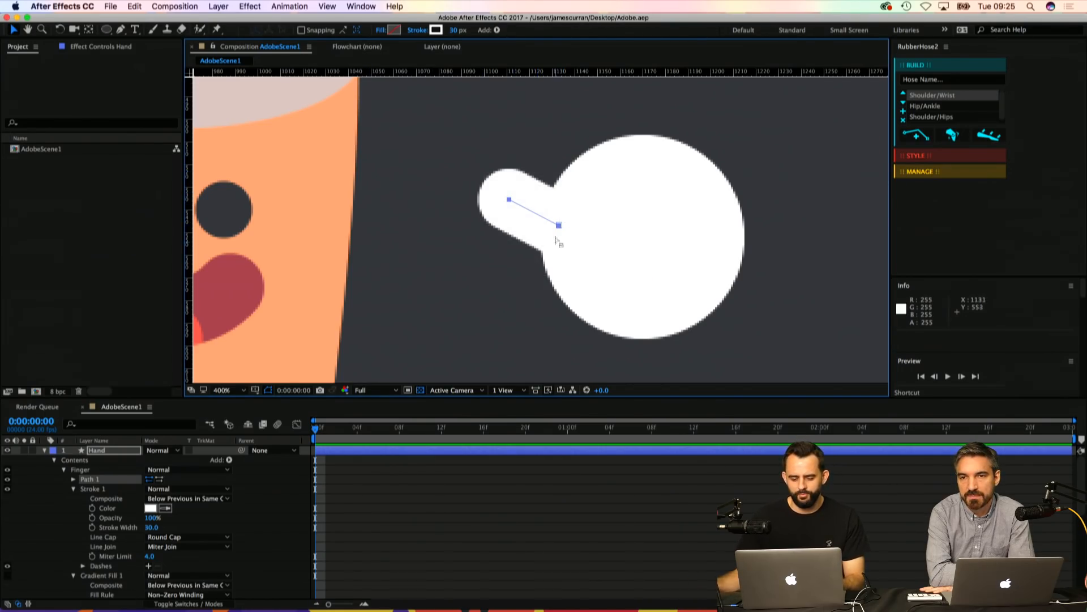
drag(559, 225, 516, 248)
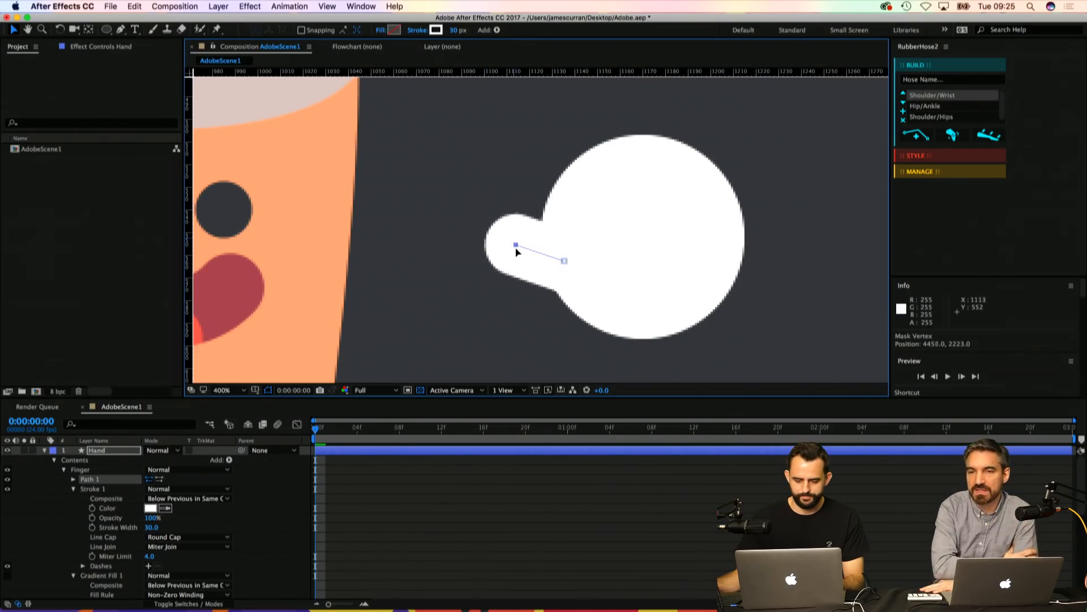
click(453, 495)
Step: Duplicate the Finger group within the Hand layer
key(z)
alt+click(552, 227)
alt+click(552, 227)
alt+click(552, 227)
click(544, 232)
click(545, 231)
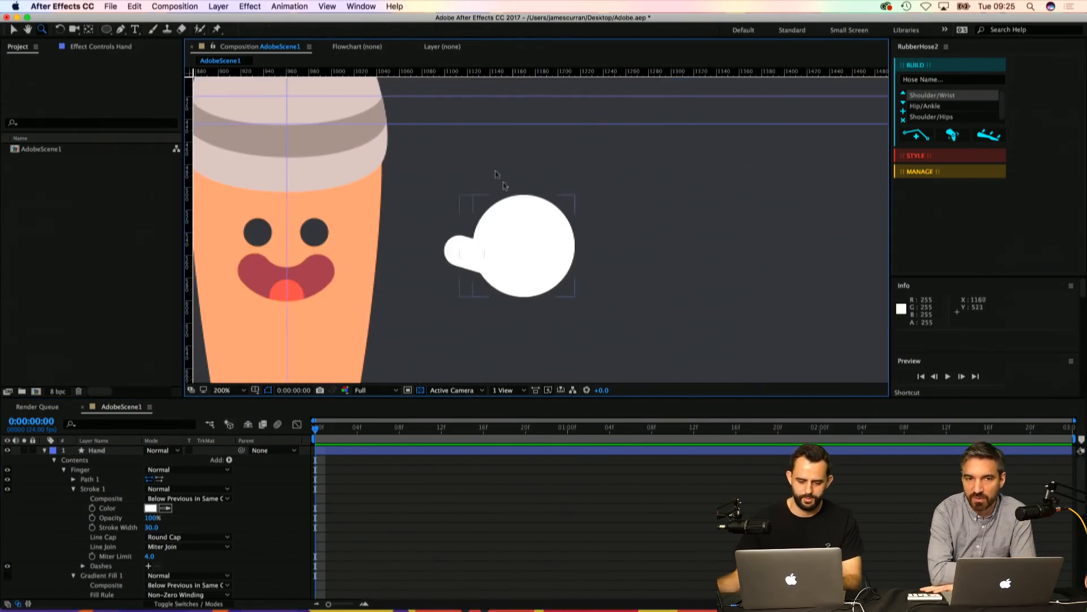
click(80, 470)
key(super+d)
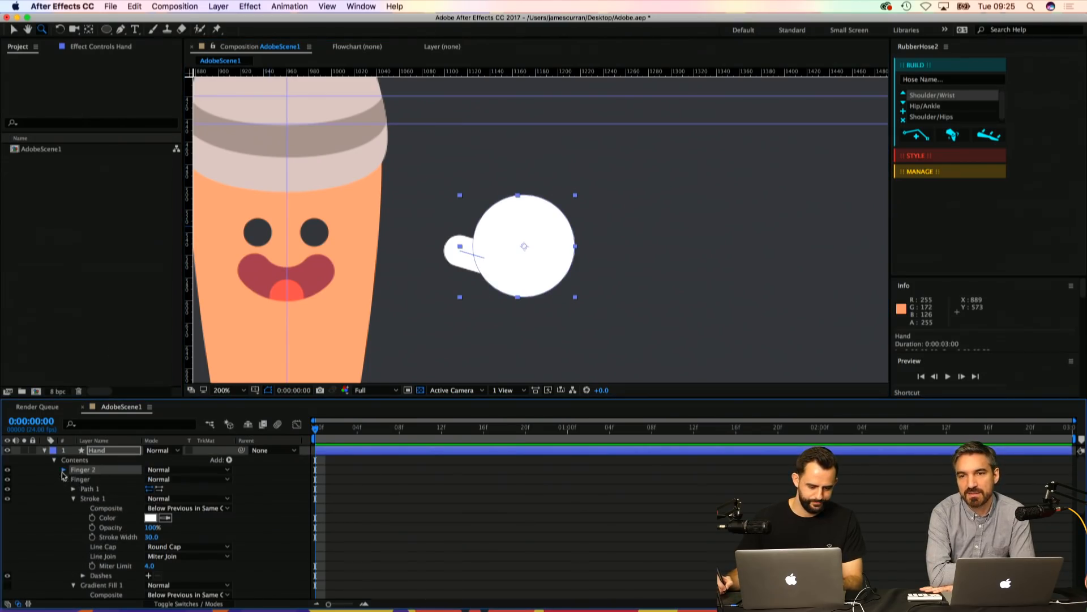
Step: Move and rotate the duplicated finger's path so it angles upward from the circle above the thumb, then save the project
click(63, 469)
click(74, 478)
click(108, 488)
key(v)
drag(484, 258, 492, 229)
drag(481, 194, 460, 225)
drag(466, 222, 476, 193)
click(102, 471)
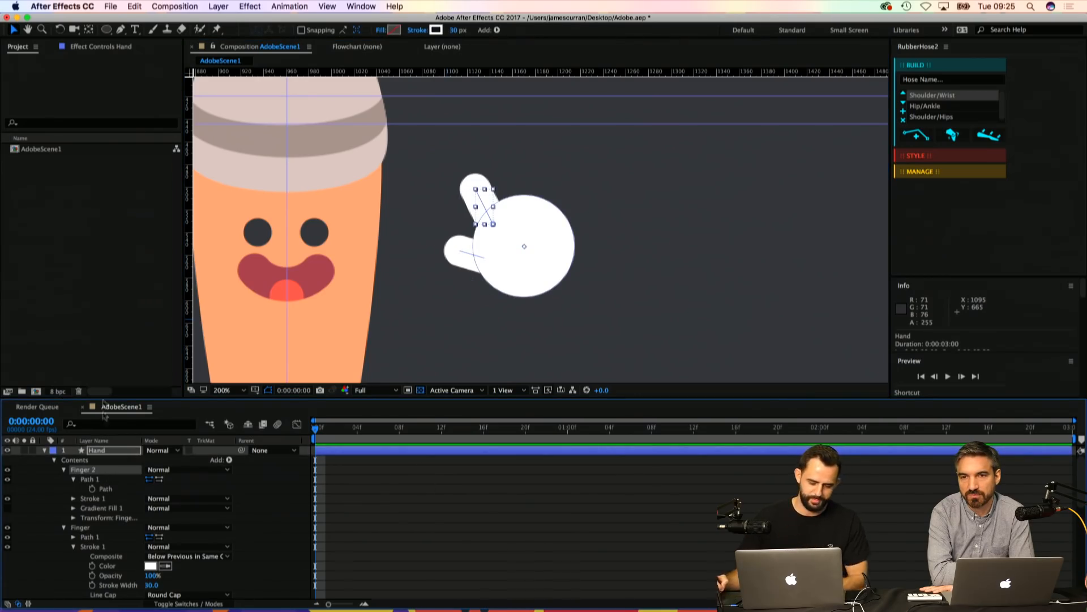
click(105, 488)
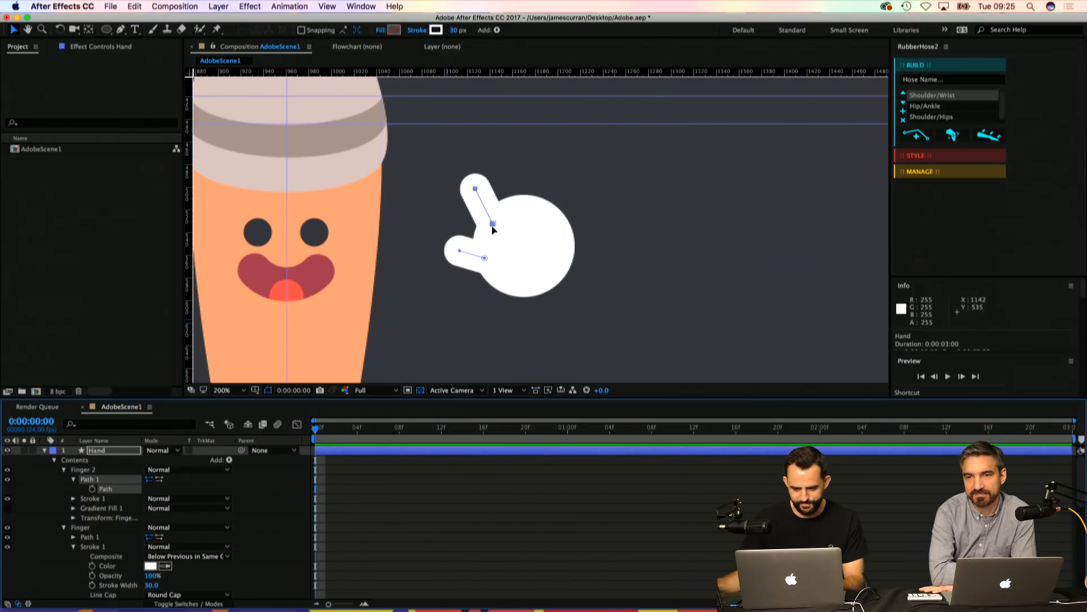
drag(493, 225, 491, 227)
click(398, 492)
key(super+s)
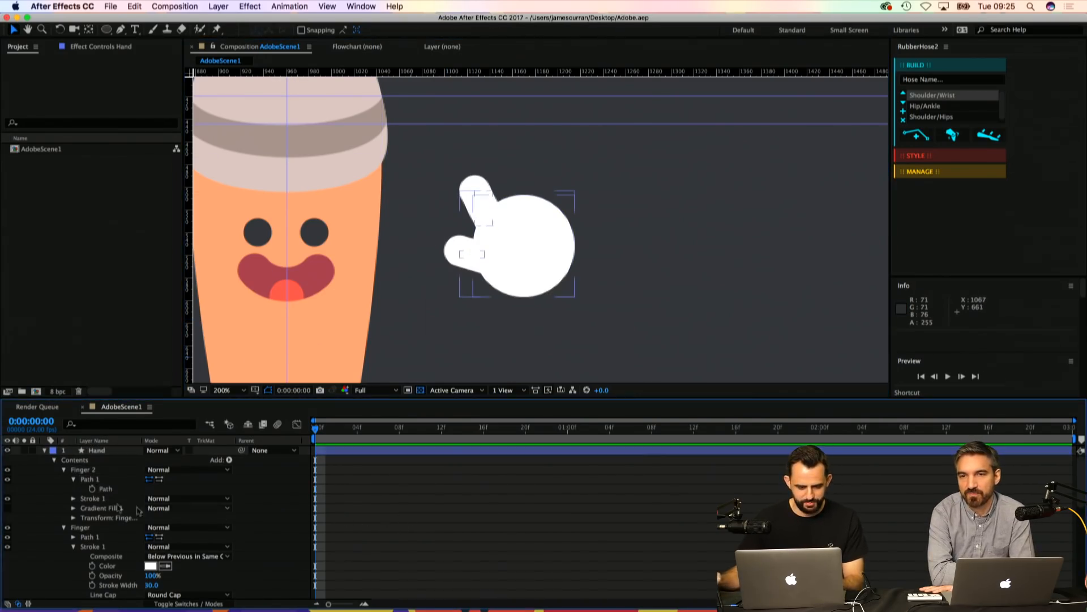
Step: Duplicate the Finger 2 group and move the copy's path to the circle's upper edge, just beside the existing upper finger
click(79, 470)
key(super+d)
click(63, 470)
click(73, 479)
click(106, 489)
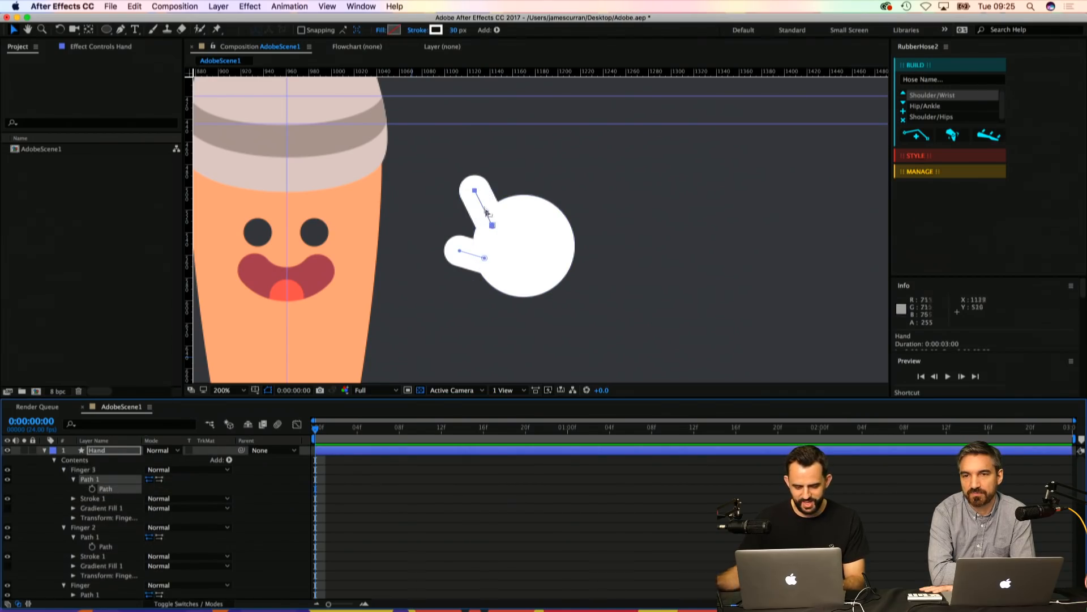
drag(492, 225, 514, 215)
drag(511, 162, 487, 187)
double_click(497, 180)
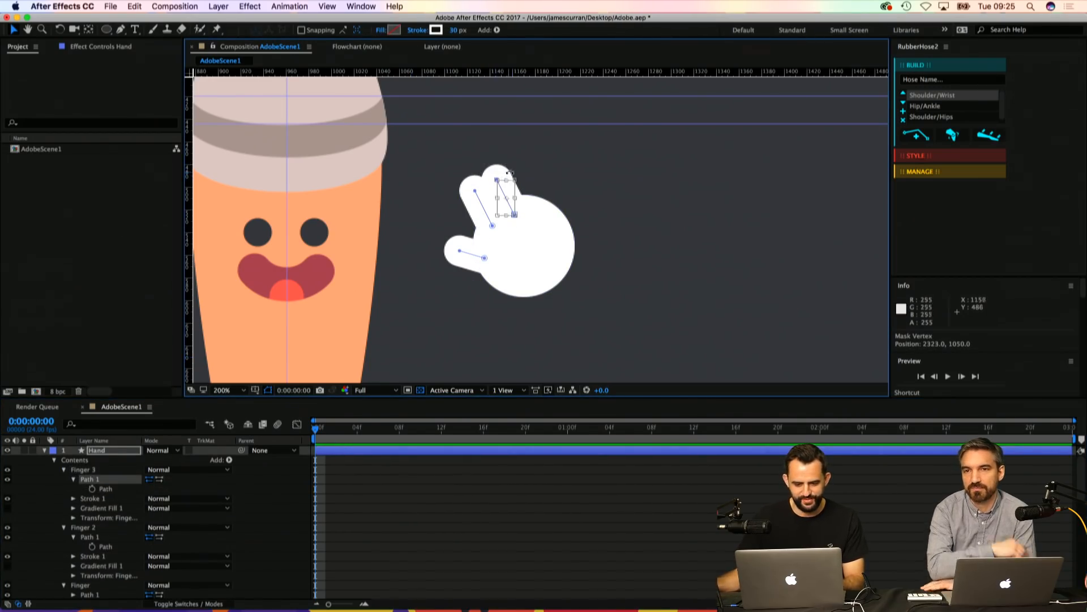
key(Return)
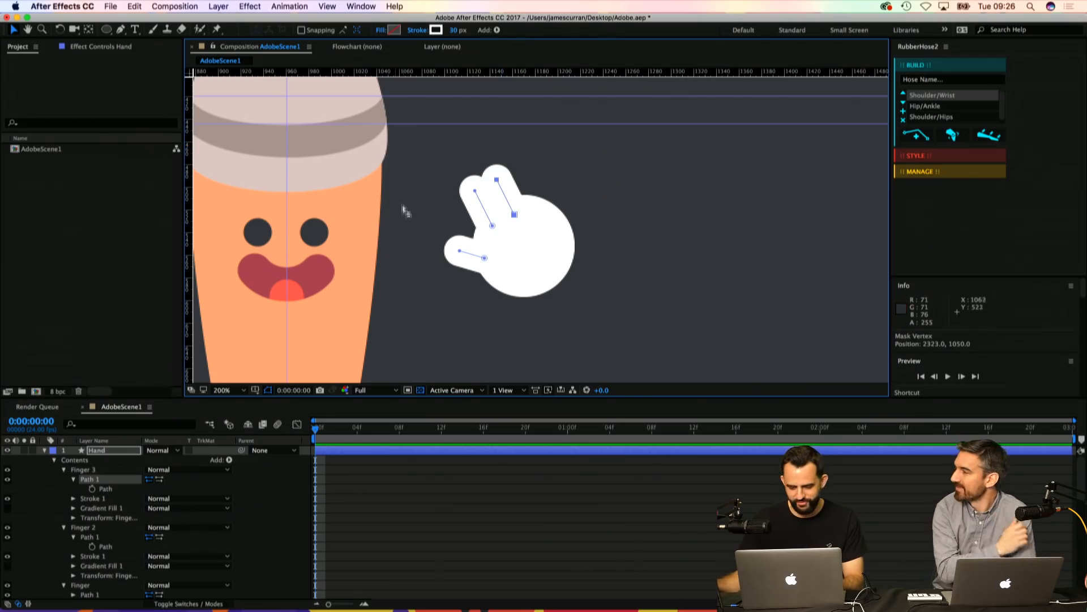
Step: Adjust the path points of the upper fingers so Finger 3 stands more upright and apart from Finger 2, then save the project
mouse_move(512, 161)
mouse_down()
mouse_move(481, 188)
mouse_move(506, 173)
mouse_up()
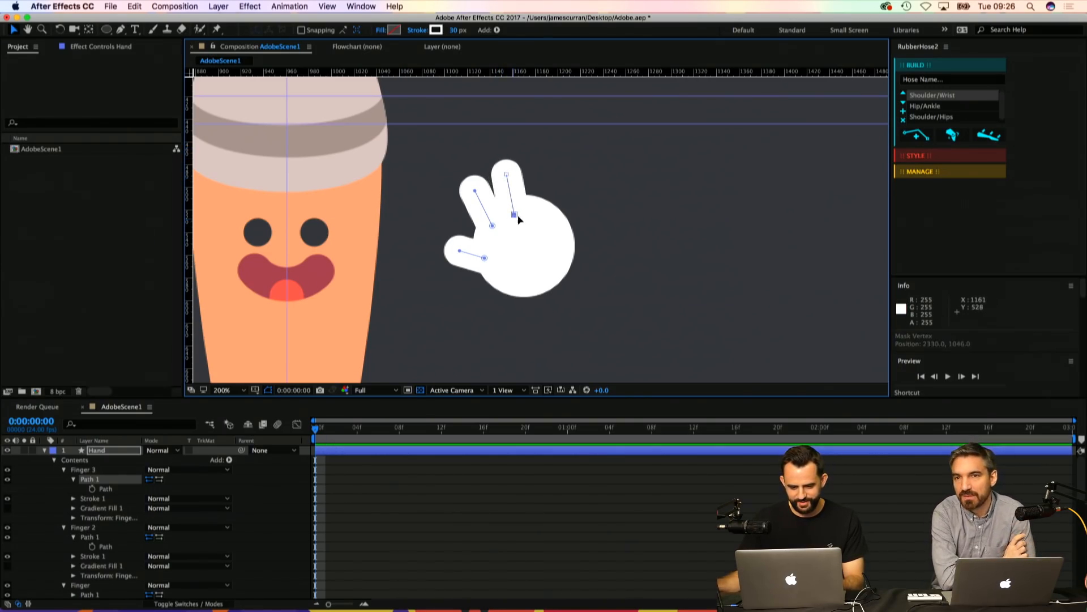
drag(515, 215, 513, 180)
click(475, 192)
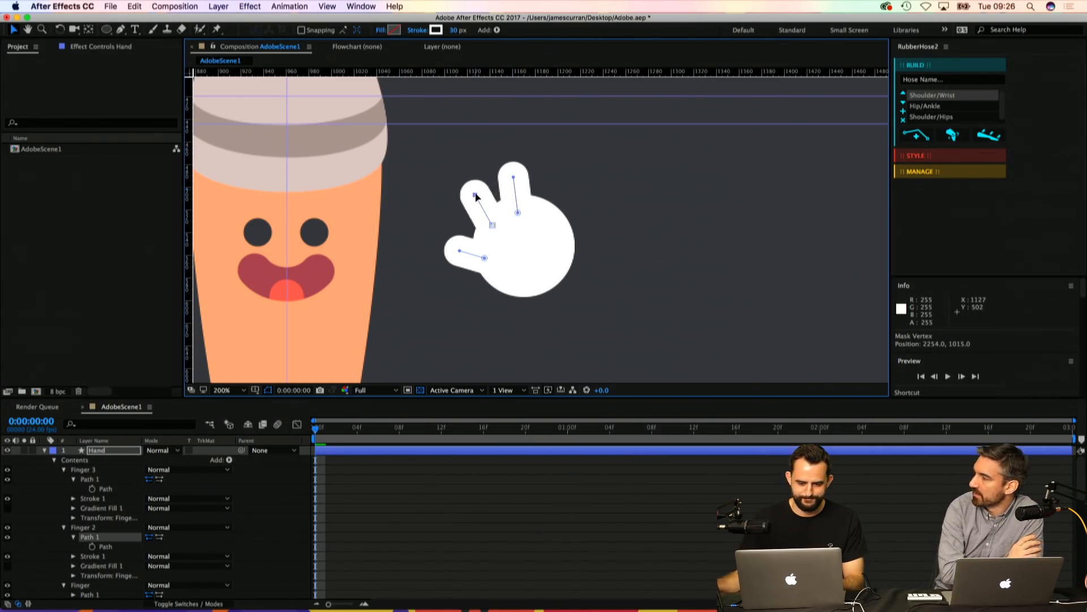
drag(459, 250, 514, 182)
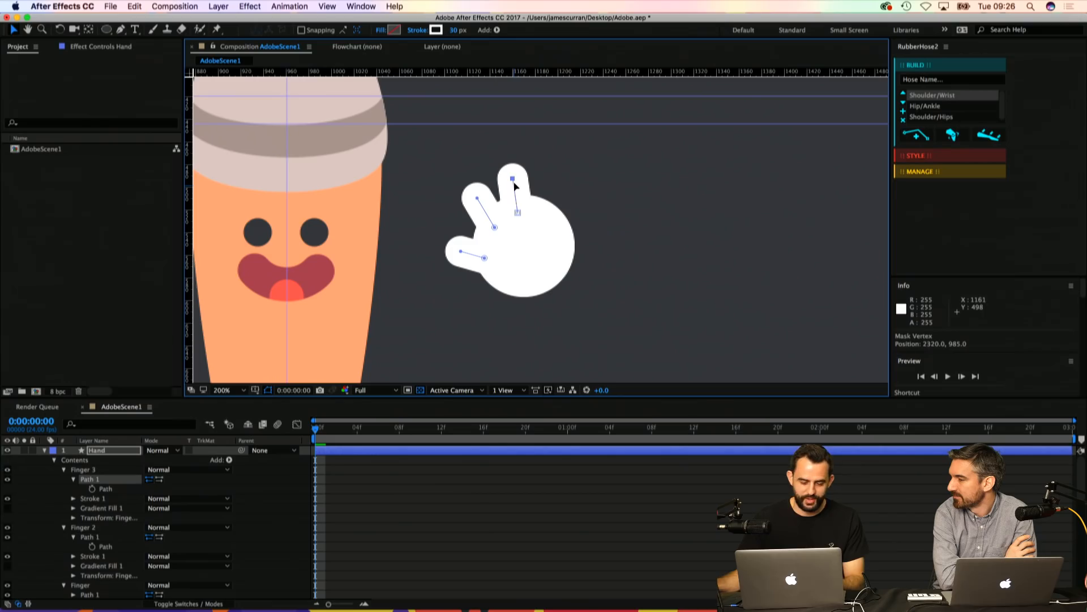
key(super+s)
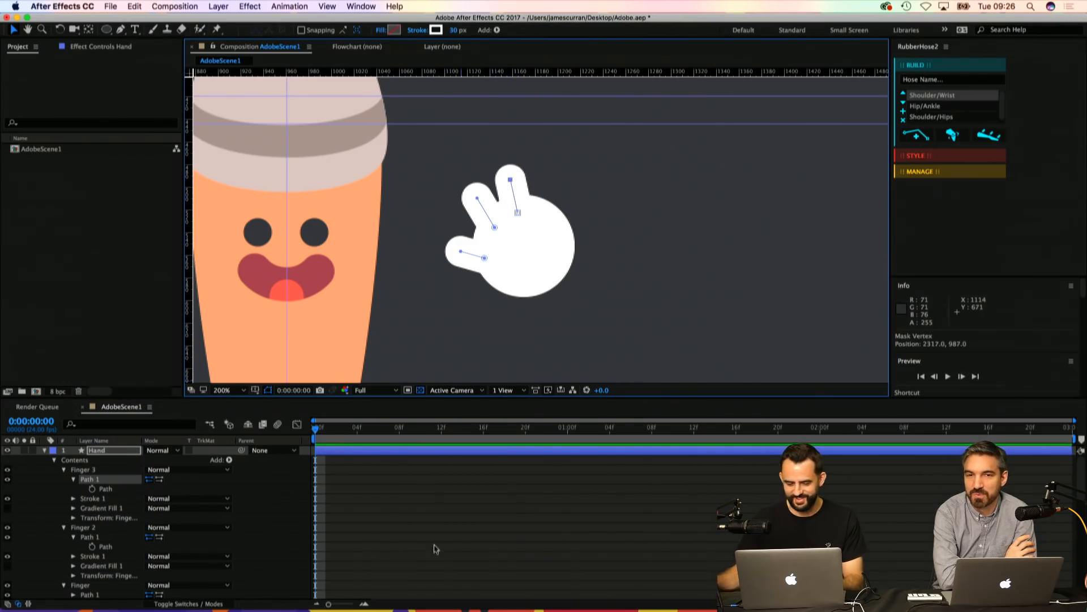
Step: Duplicate the Finger 3 group and angle the copy's path outward on the other side of the upright finger
click(117, 474)
click(99, 481)
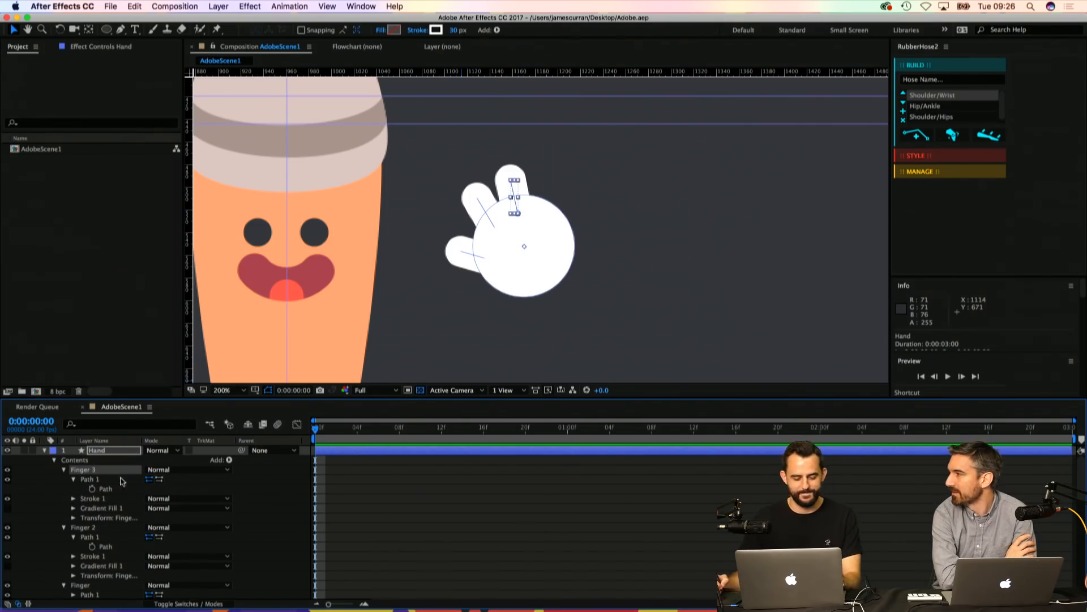
key(super+d)
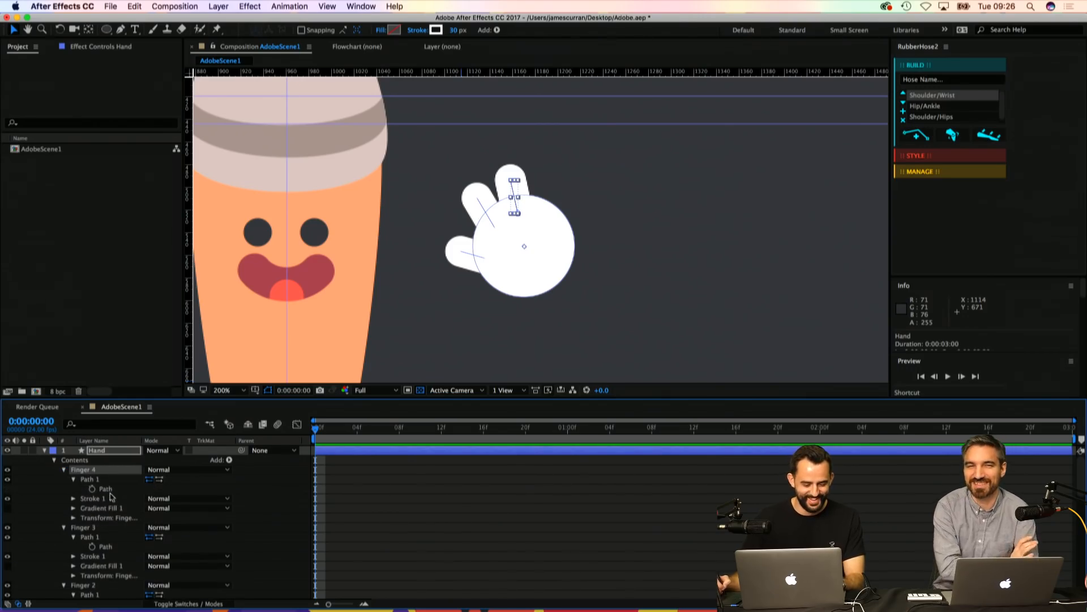
drag(518, 212, 552, 187)
click(542, 213)
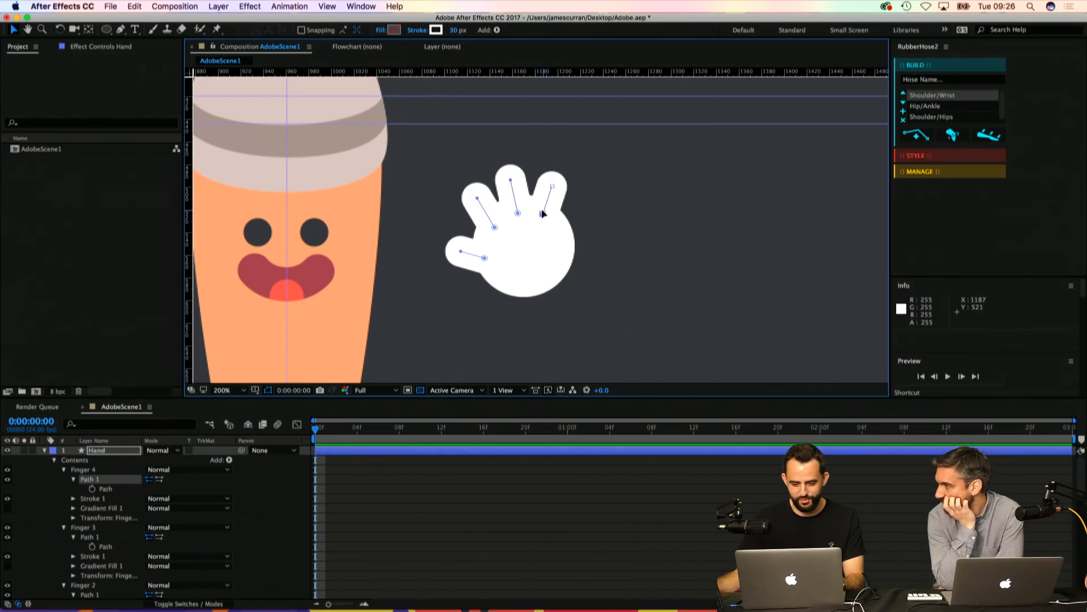
click(551, 187)
Step: Duplicate the Finger 4 group and move the copy's path further around the circle as the outermost finger opposite the thumb
click(83, 470)
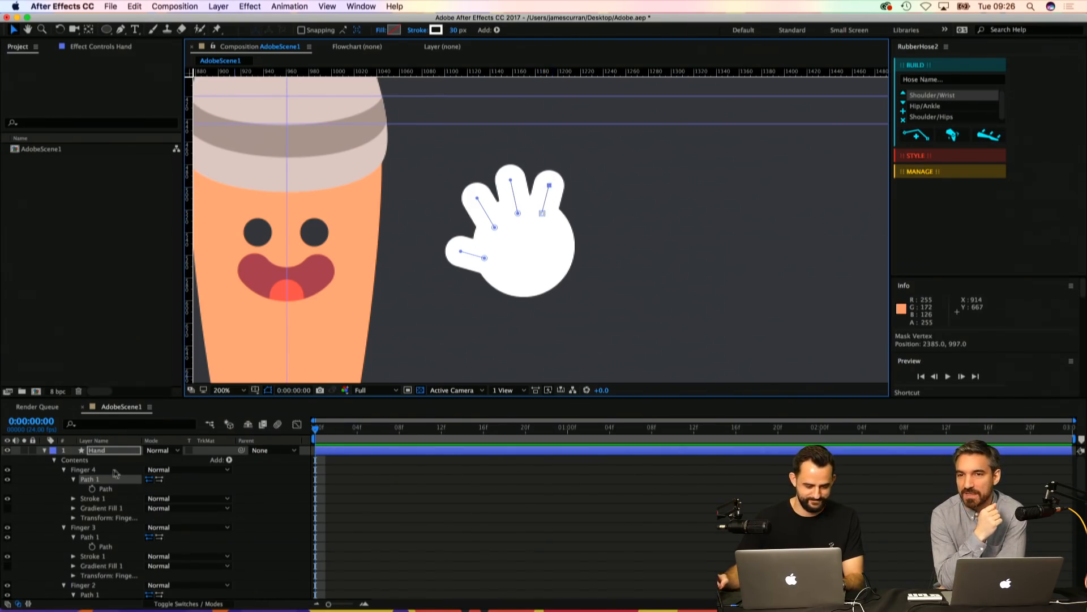
key(super+d)
click(105, 488)
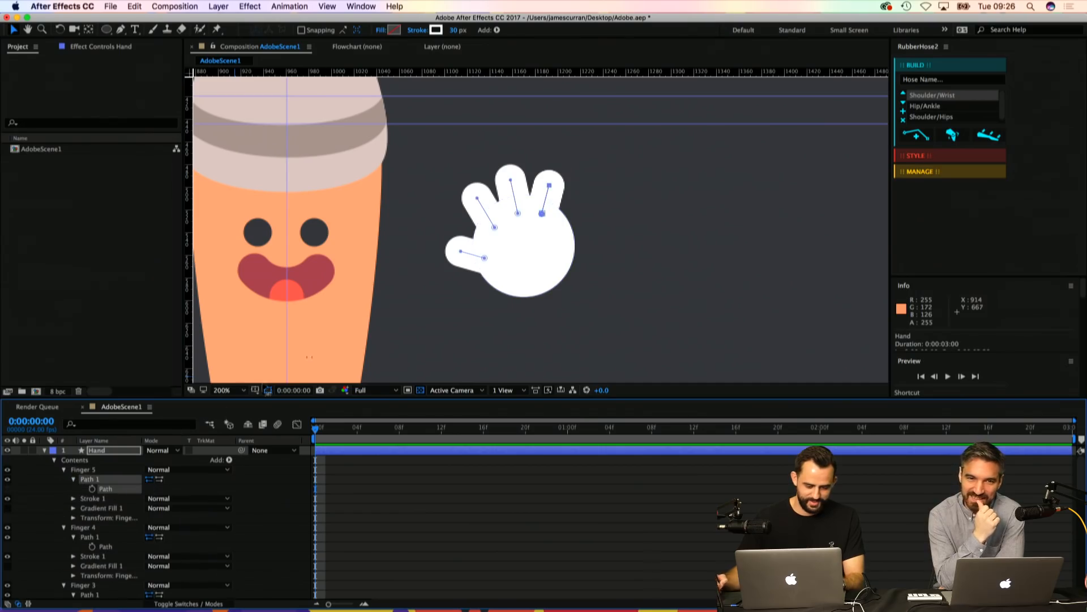
drag(554, 190, 576, 215)
Step: Fine-tune the end points of the finger paths so the fingers fan out evenly around the palm, then deselect them
drag(549, 186, 512, 176)
click(511, 180)
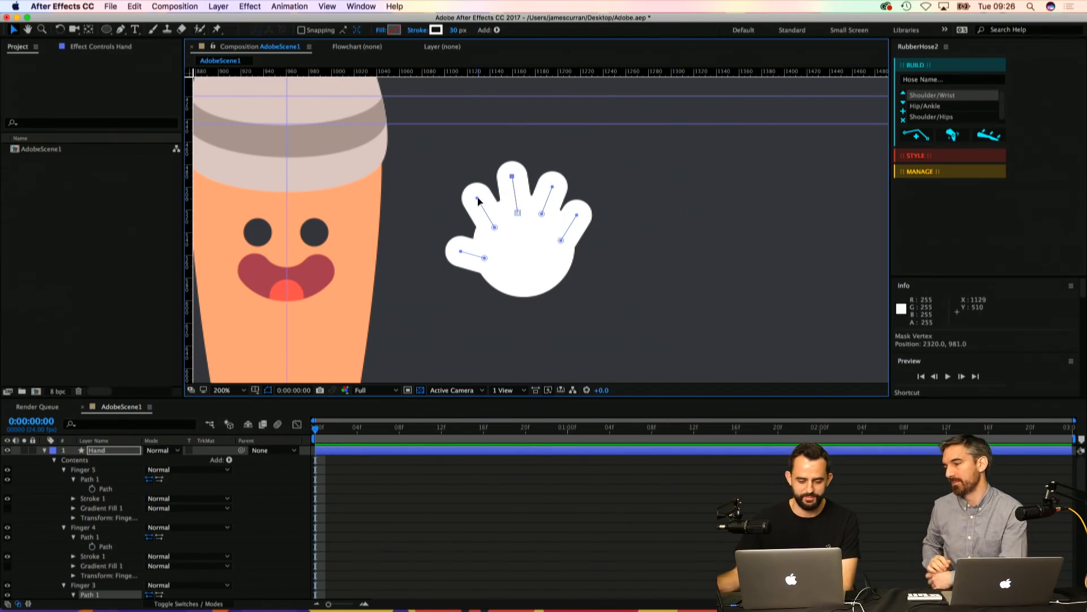
click(552, 187)
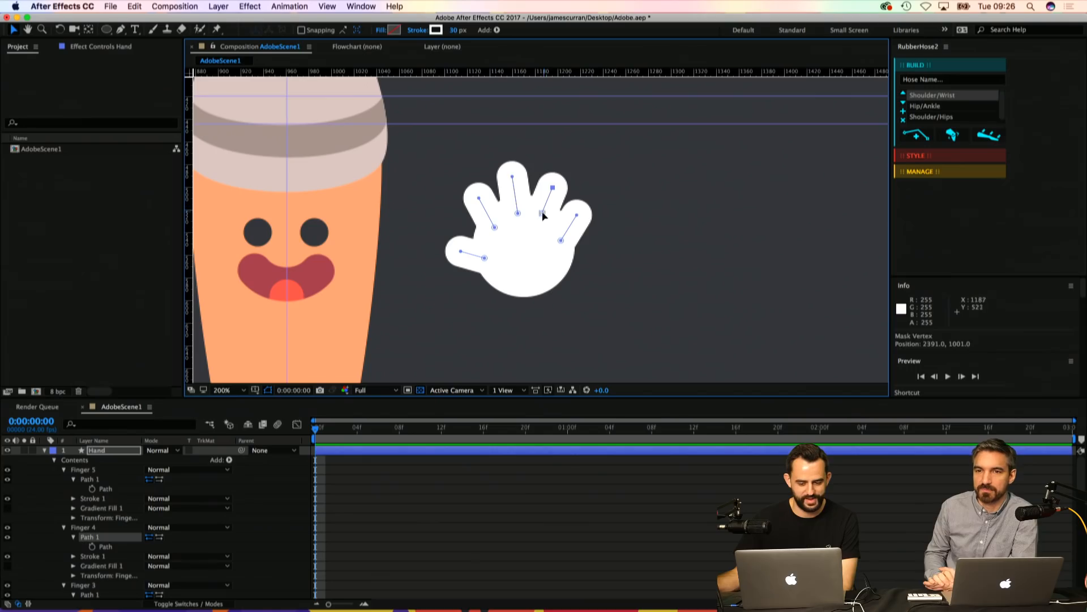
click(577, 216)
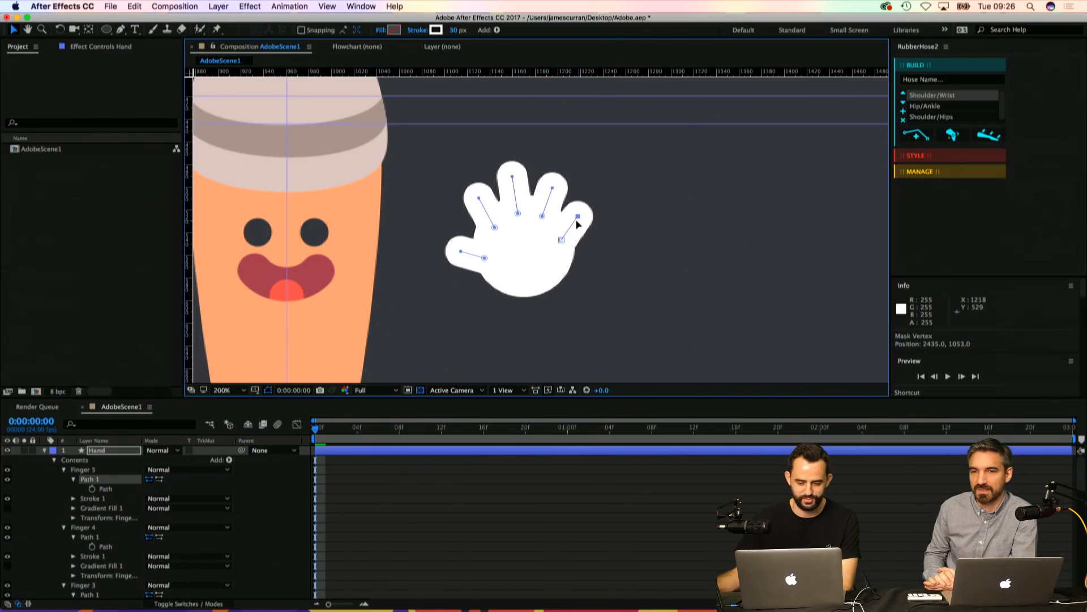
click(551, 193)
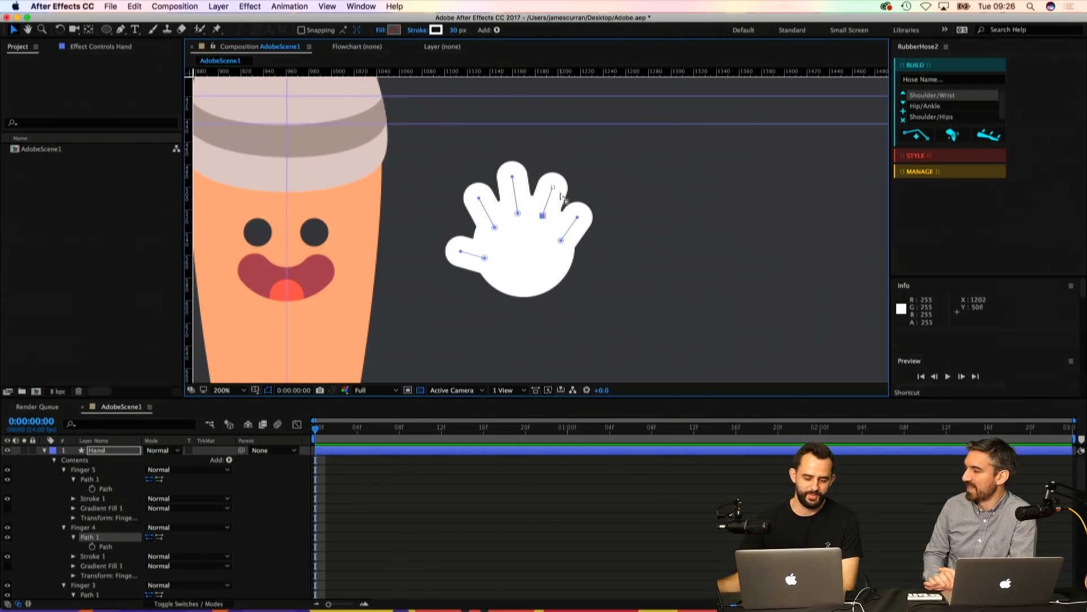
click(513, 178)
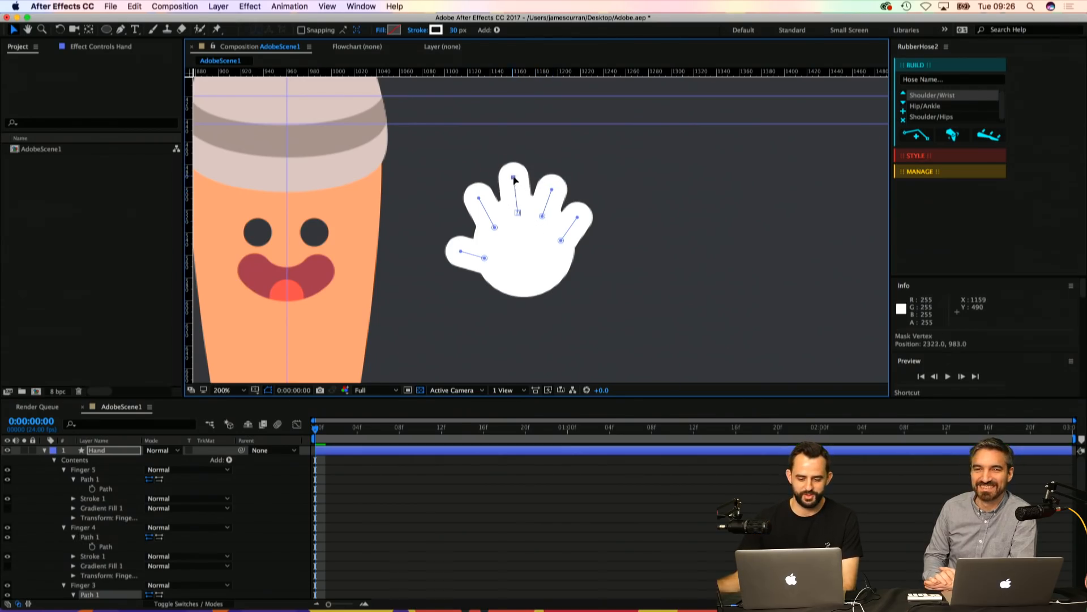
click(486, 258)
click(431, 467)
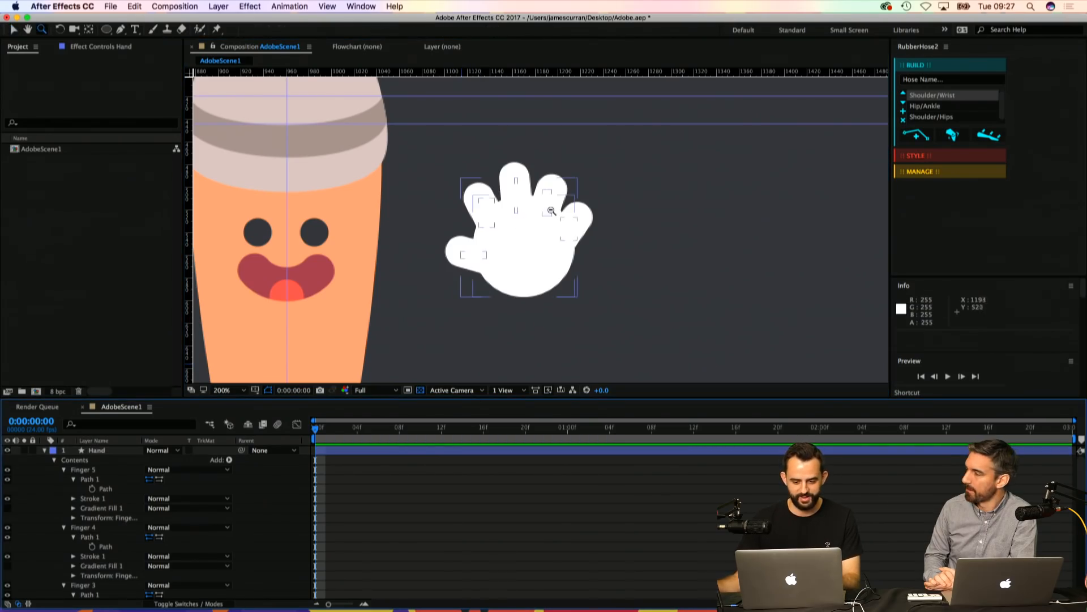
Step: Collapse all the expanded Finger groups in the Hand layer
alt+click(551, 210)
alt+click(551, 210)
click(529, 252)
key(v)
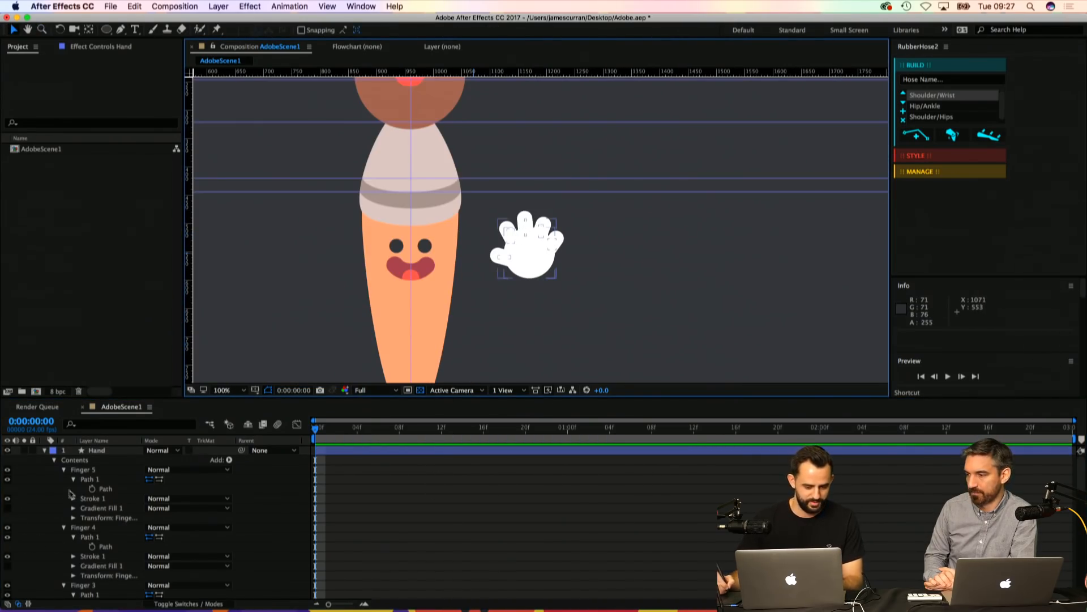
click(63, 470)
click(63, 479)
click(63, 489)
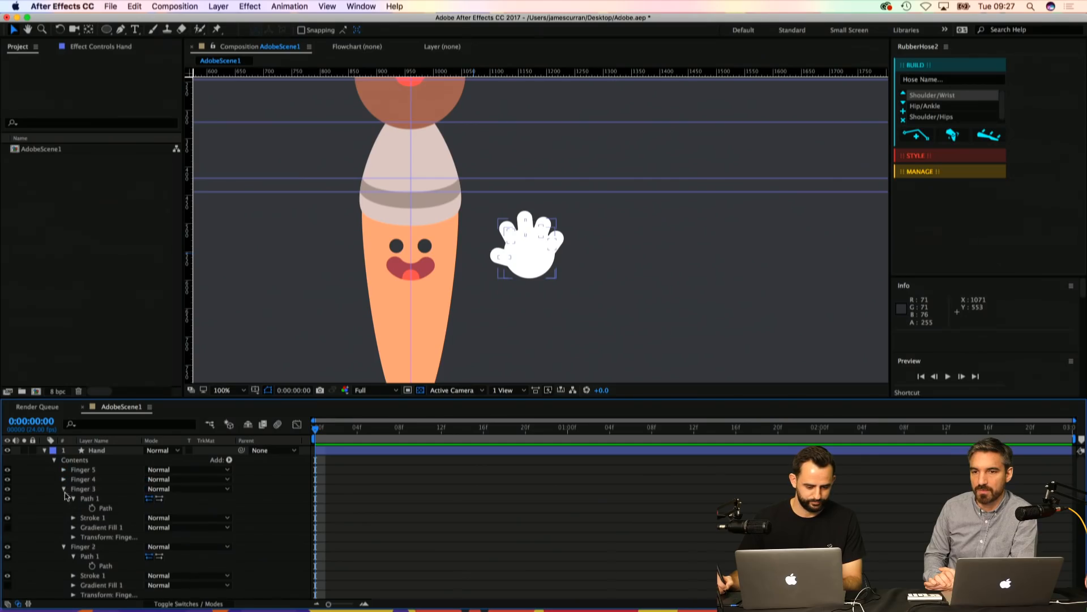
click(72, 507)
click(64, 499)
click(63, 508)
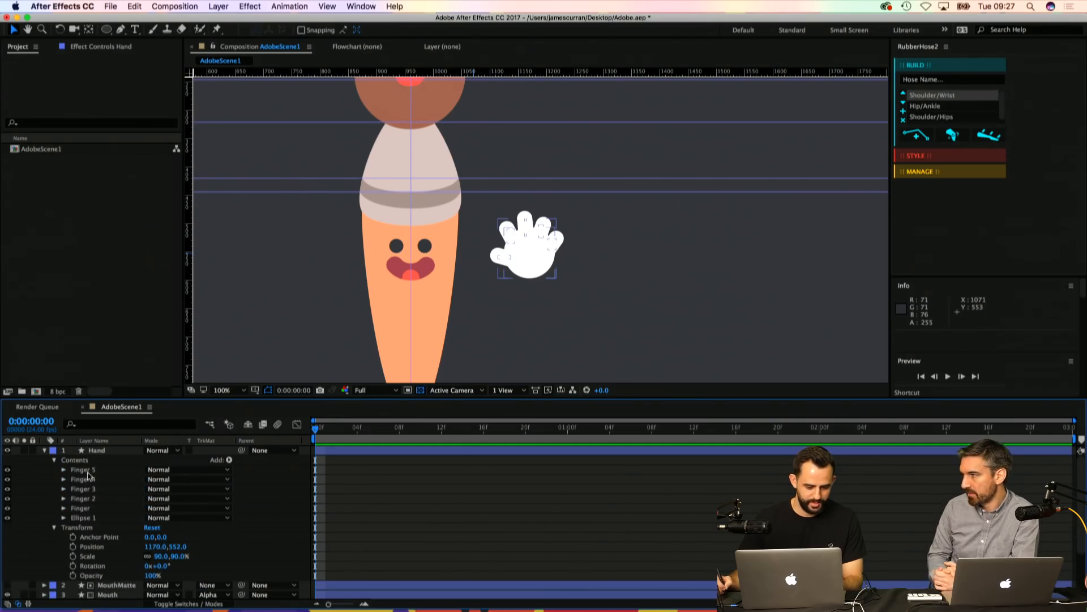
Step: Set the stroke width of all five Finger groups to 26 px and save the project
click(82, 469)
shift+click(83, 508)
click(463, 31)
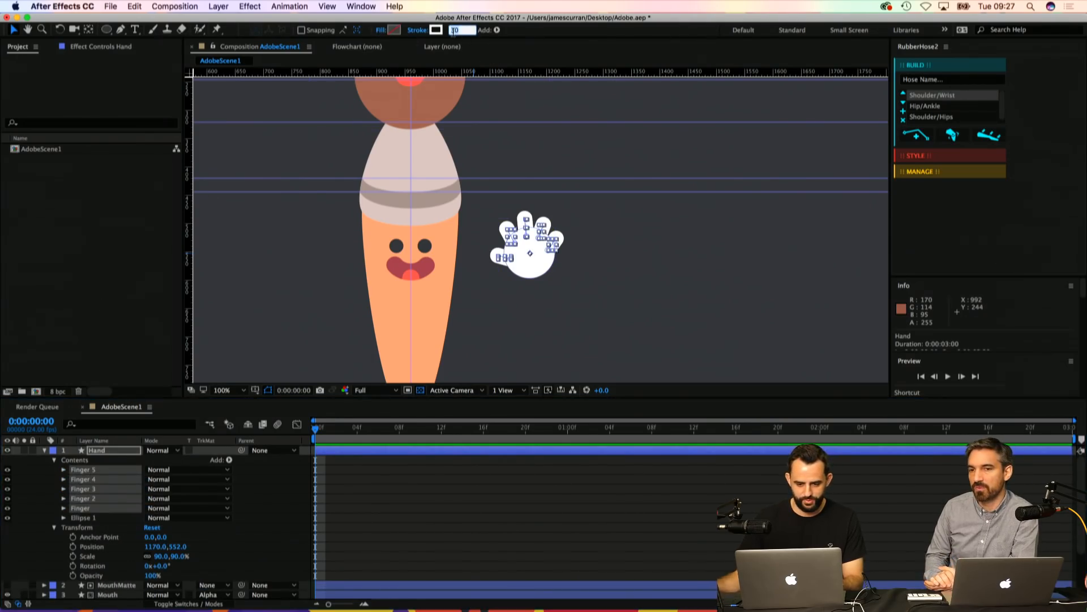
text(26)
key(Return)
key(z)
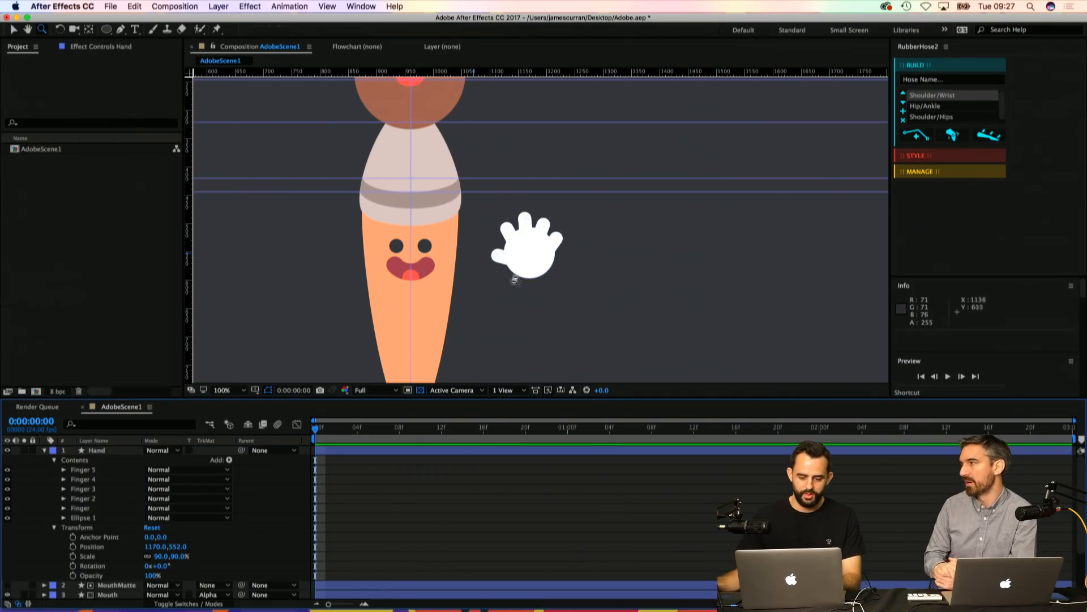
alt+click(509, 240)
key(super+s)
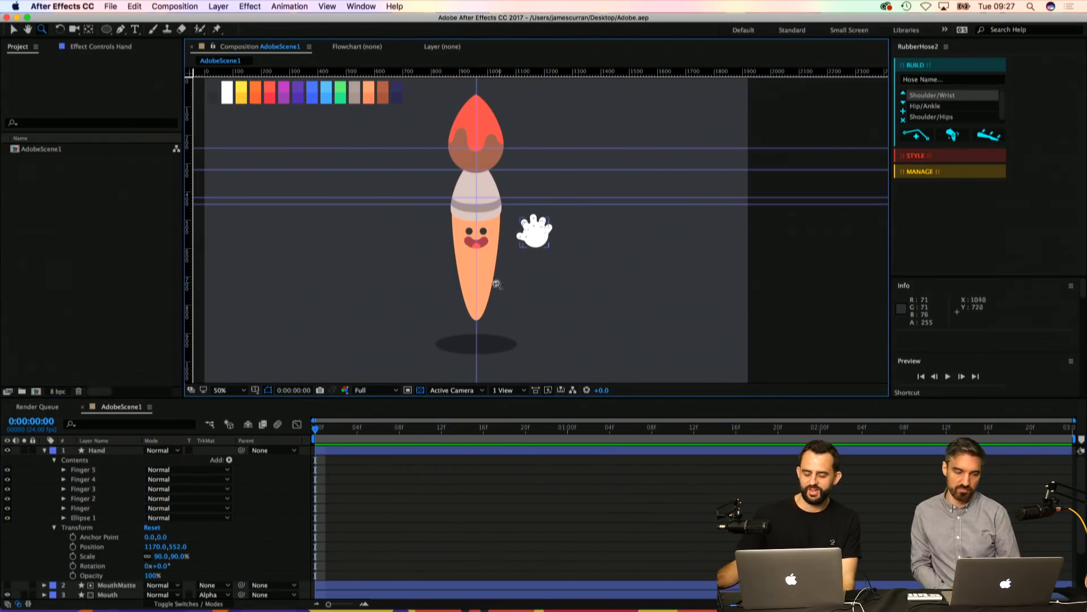
Step: Set the stroke width of all five Finger groups to 27 px, then deselect them
click(503, 231)
click(88, 470)
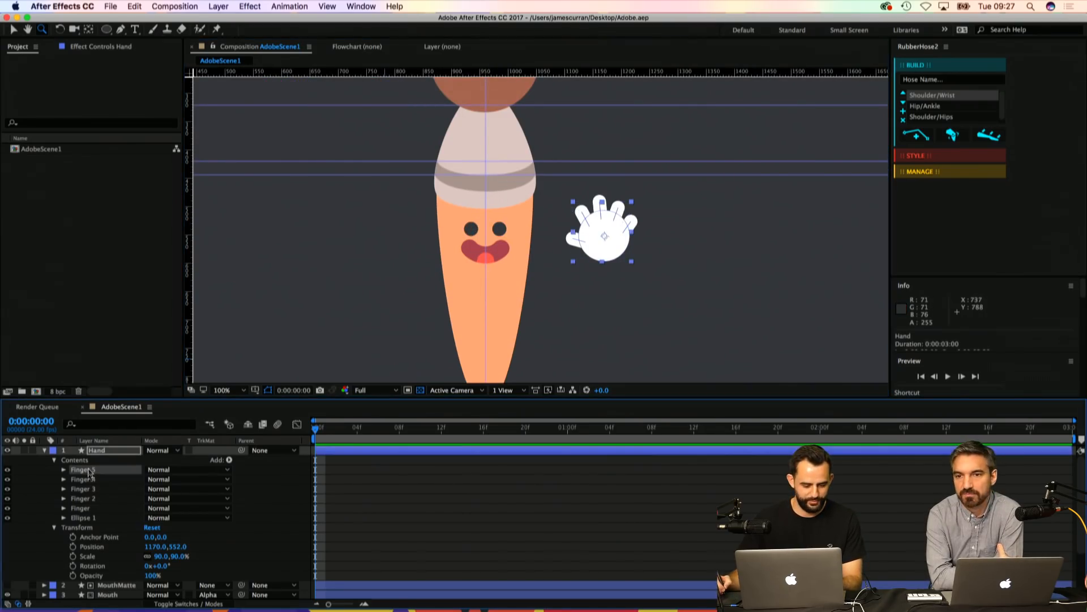
shift+click(85, 508)
key(v)
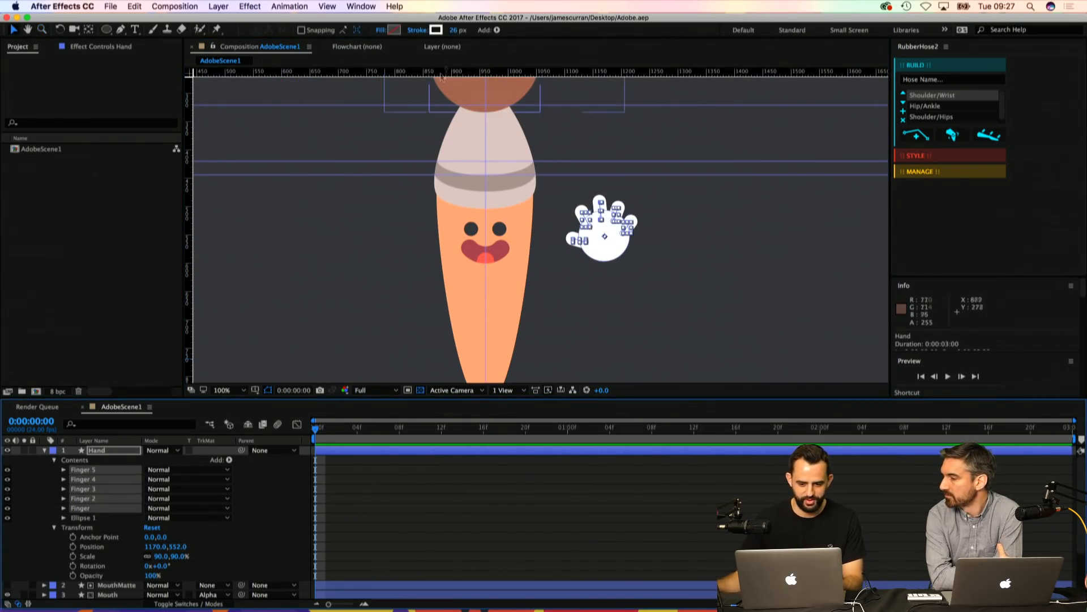
click(455, 30)
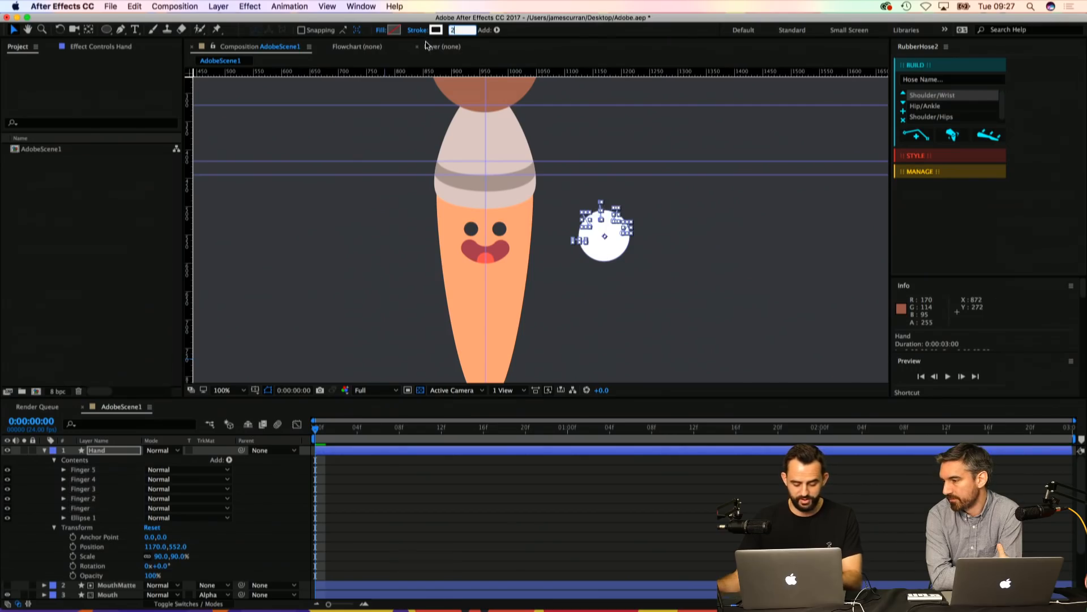
key(Up)
key(Return)
click(436, 526)
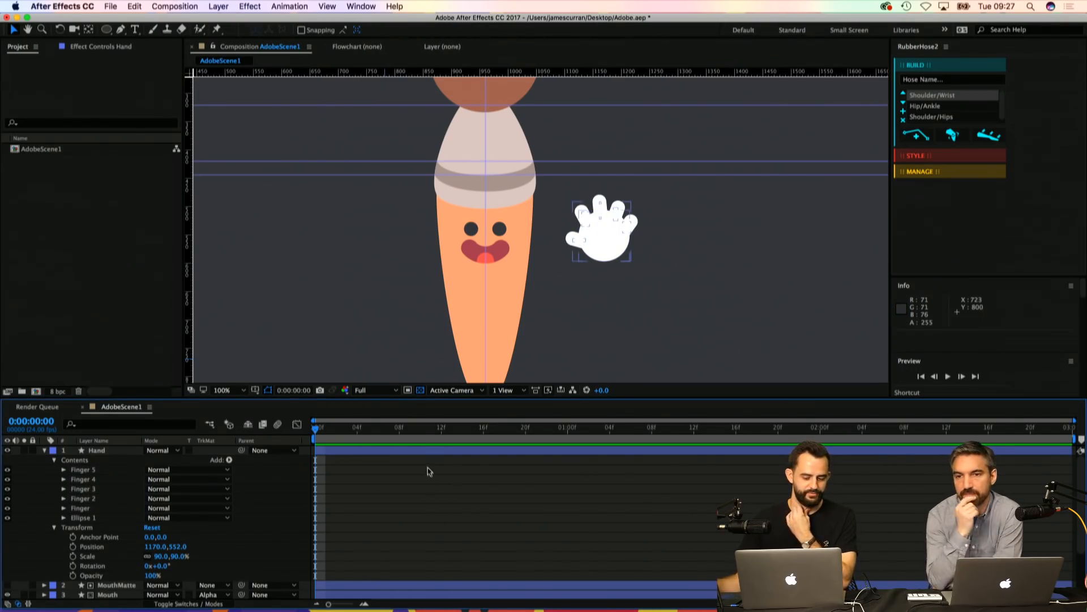
click(448, 513)
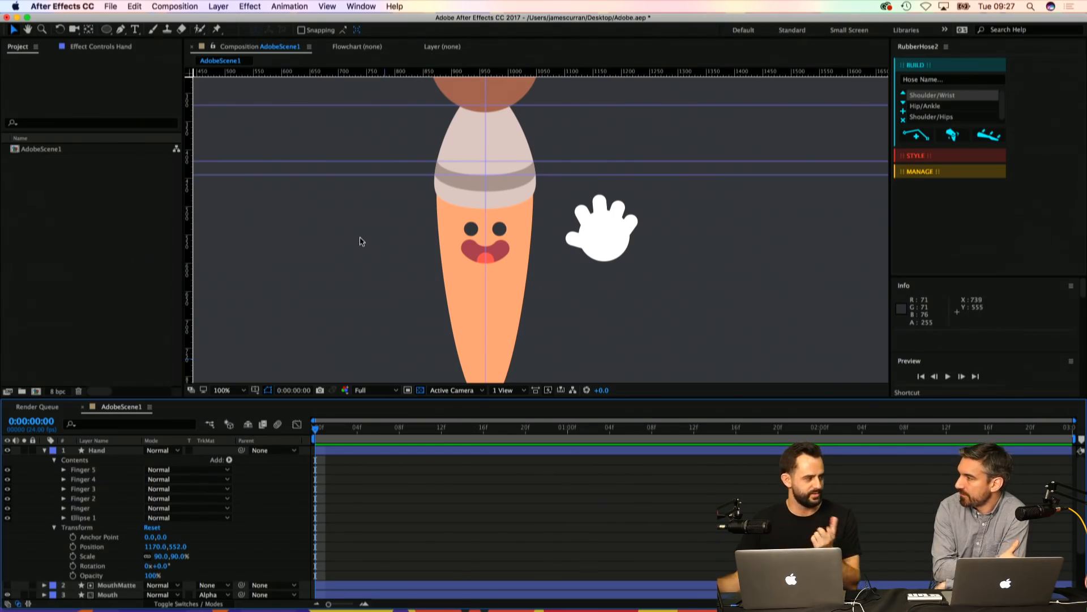
Step: Rotate the whole Hand layer to 25.2°, then deselect it
click(92, 473)
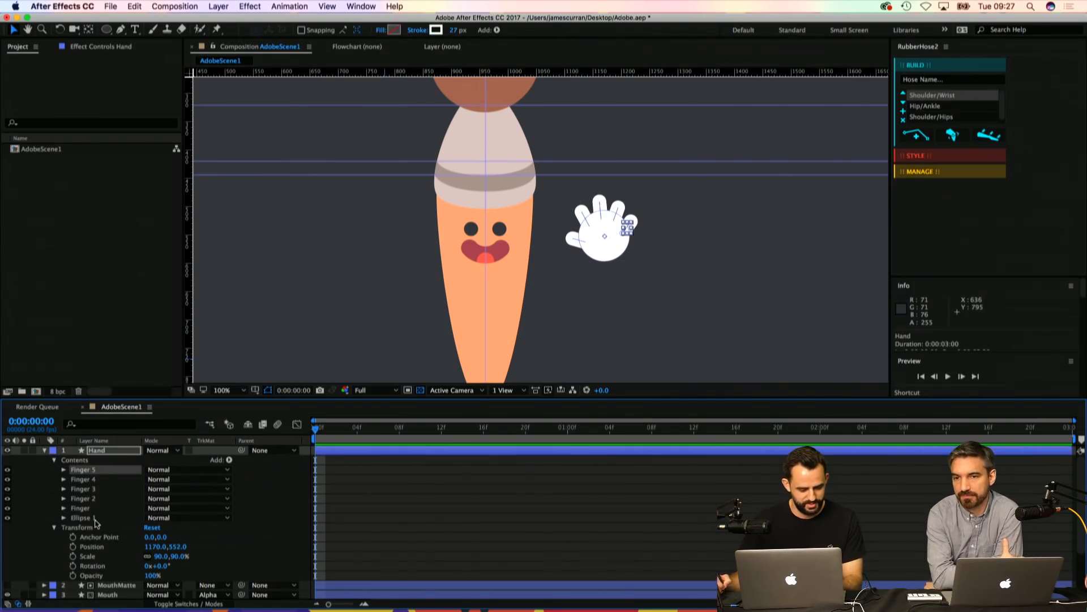
click(534, 291)
key(z)
click(576, 238)
drag(580, 227, 563, 253)
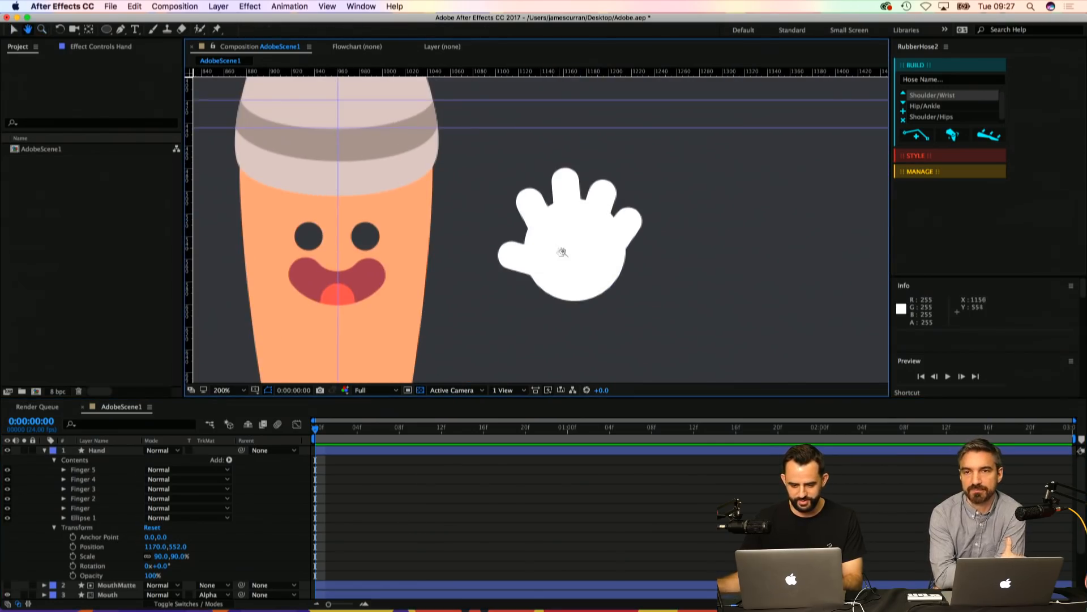
key(v)
click(548, 262)
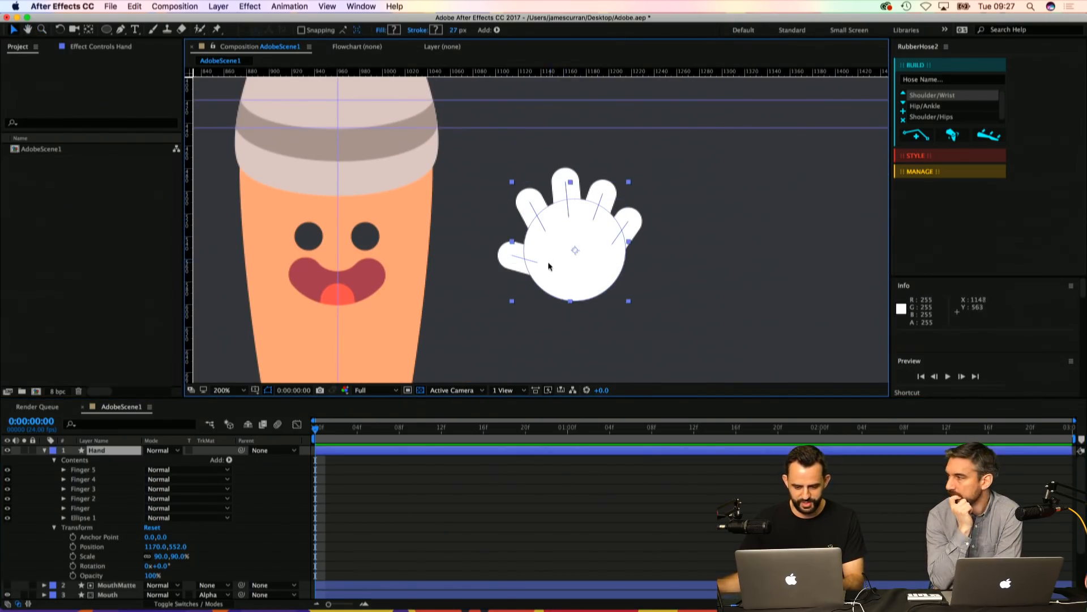
key(r)
drag(163, 460, 177, 459)
click(428, 571)
Step: Expand the Hand layer's contents and select the path inside the Finger 5 group
key(z)
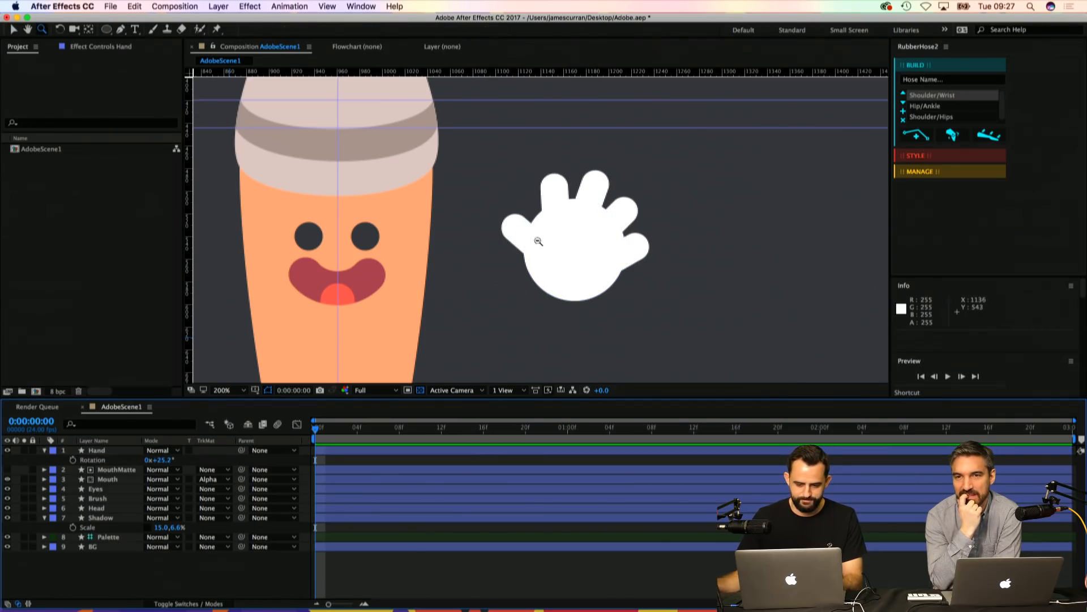
alt+click(538, 241)
alt+click(538, 241)
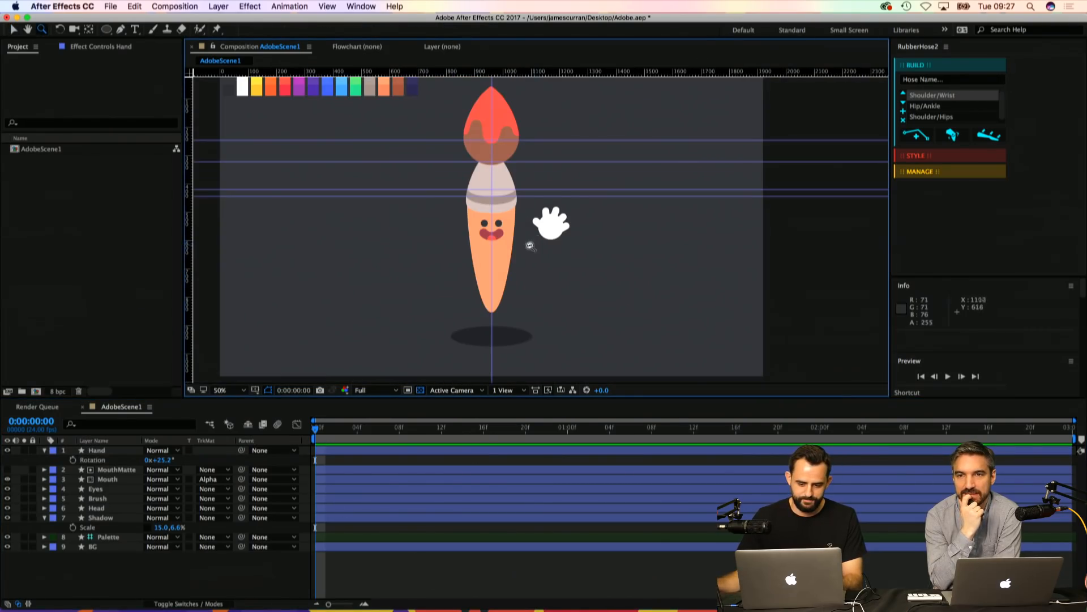
click(44, 450)
click(45, 450)
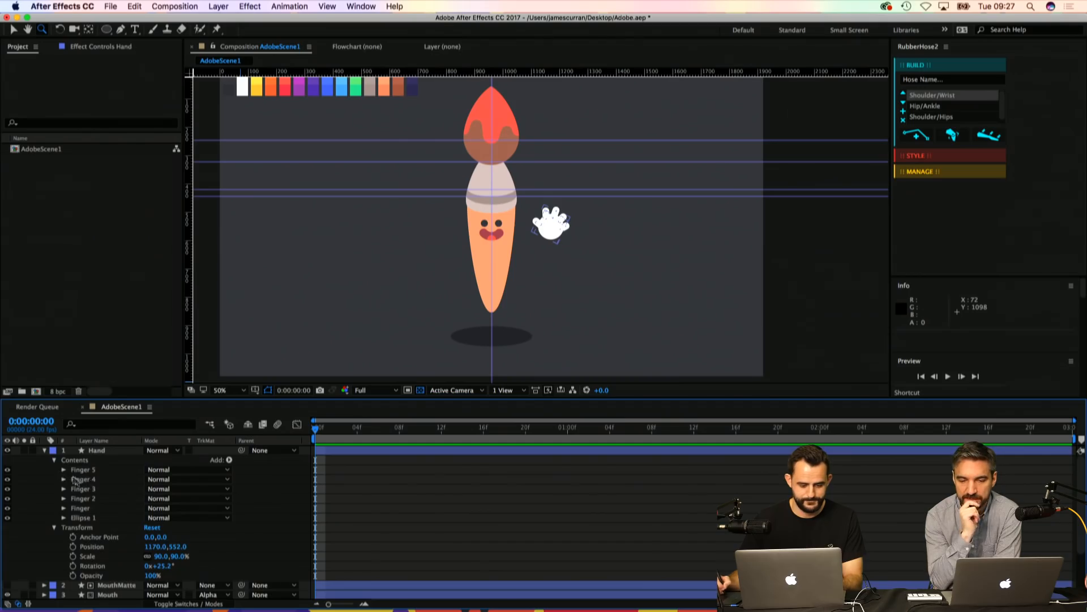
click(64, 469)
click(96, 479)
Step: Bend the thumb's stroke into a curve by adding Bezier handles to its base and tip points
click(553, 201)
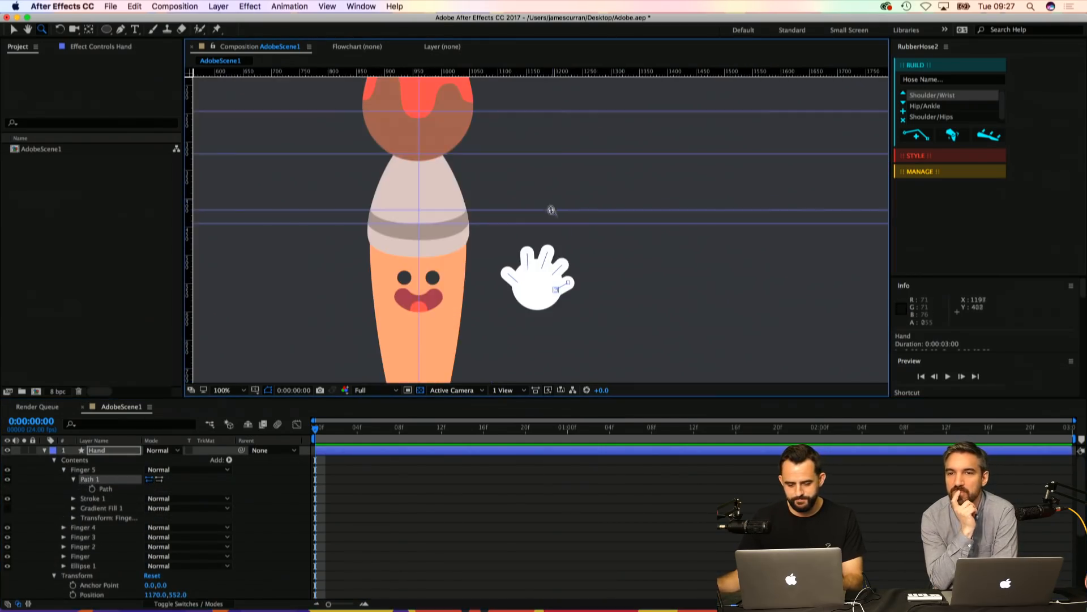
click(547, 257)
mouse_move(121, 29)
mouse_down()
mouse_move(150, 42)
mouse_move(164, 69)
mouse_up()
drag(484, 282, 486, 298)
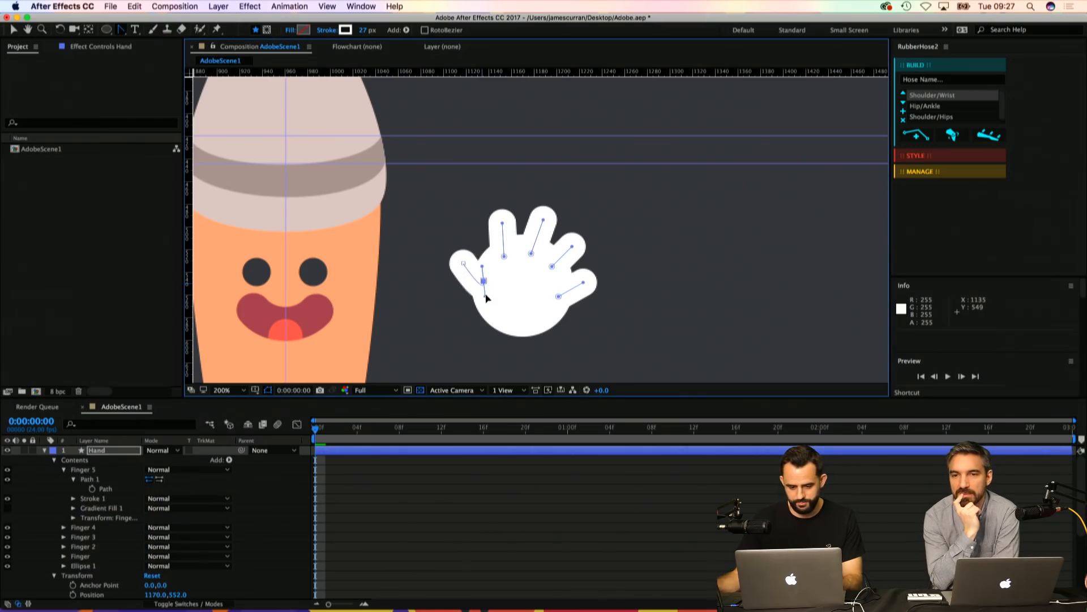
key(z)
click(490, 263)
mouse_move(485, 229)
mouse_down()
mouse_move(506, 234)
mouse_move(528, 266)
mouse_move(529, 250)
mouse_move(489, 227)
mouse_up()
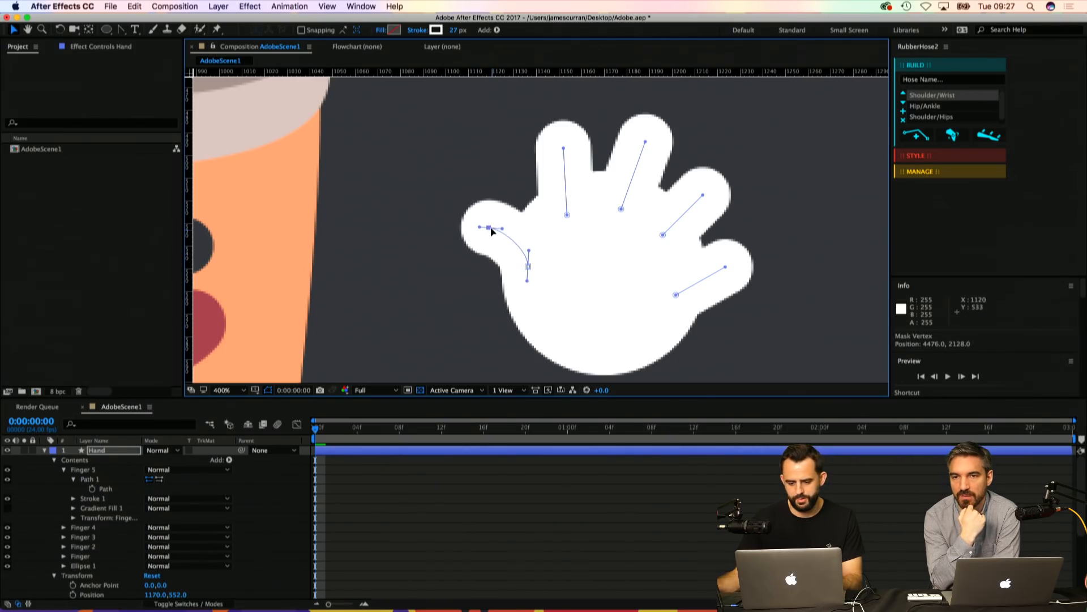
Step: Curve the two fingers closest to the thumb by adding Bezier handles to their tip points
key(g)
mouse_move(564, 148)
mouse_down()
mouse_move(571, 141)
mouse_move(562, 157)
mouse_up()
key(v)
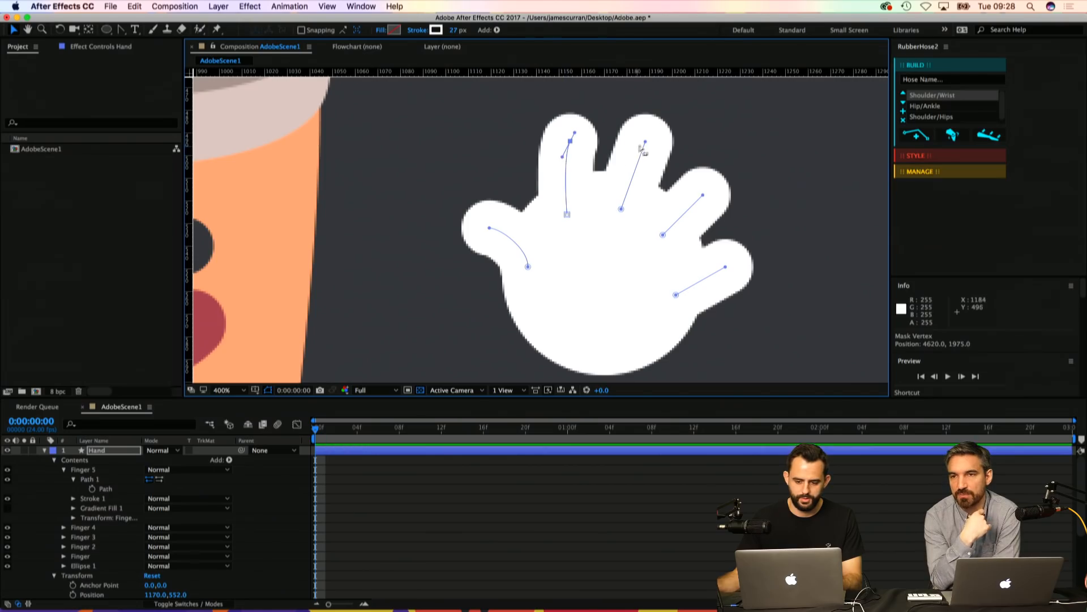
drag(644, 148, 650, 124)
key(g)
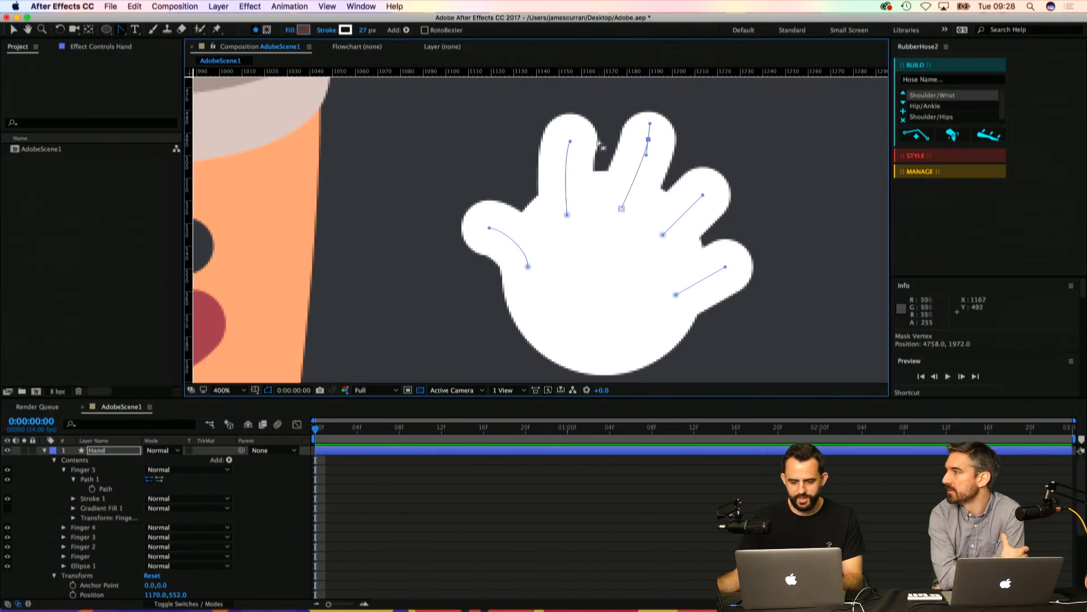
Step: Refine the curves of the two fingers closest to the thumb by adjusting their points and handles
key(v)
mouse_move(570, 141)
mouse_down()
mouse_move(570, 170)
mouse_move(570, 139)
mouse_up()
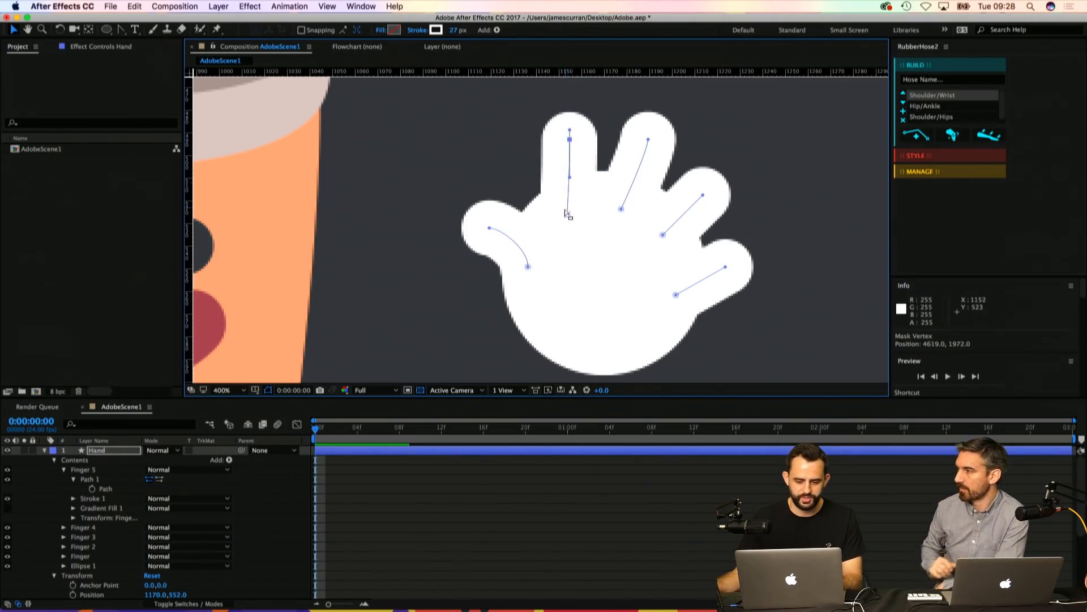
drag(565, 213, 561, 211)
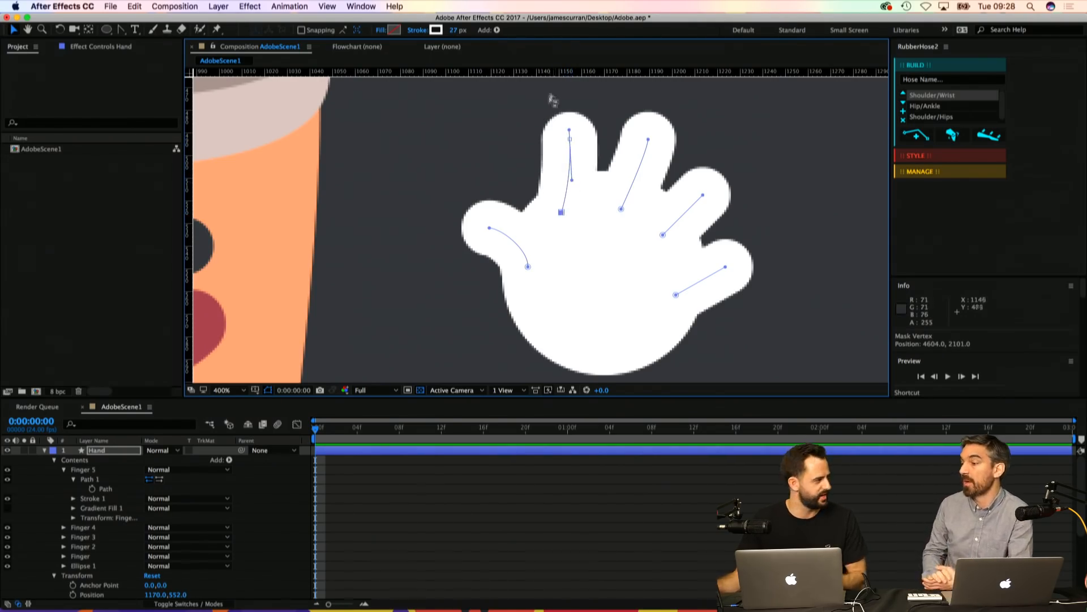
click(570, 139)
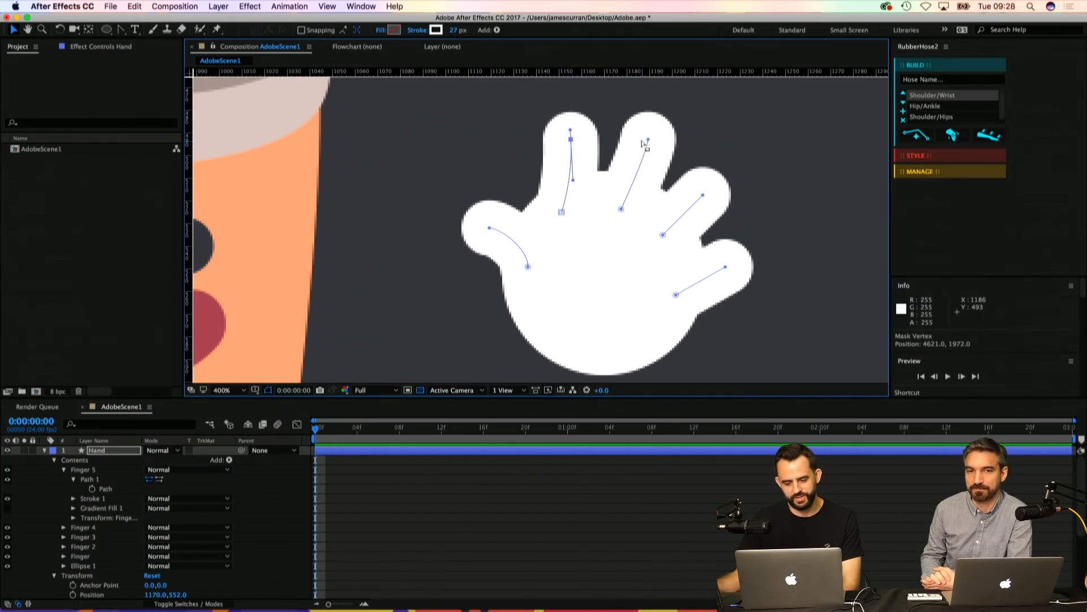
drag(603, 225, 604, 225)
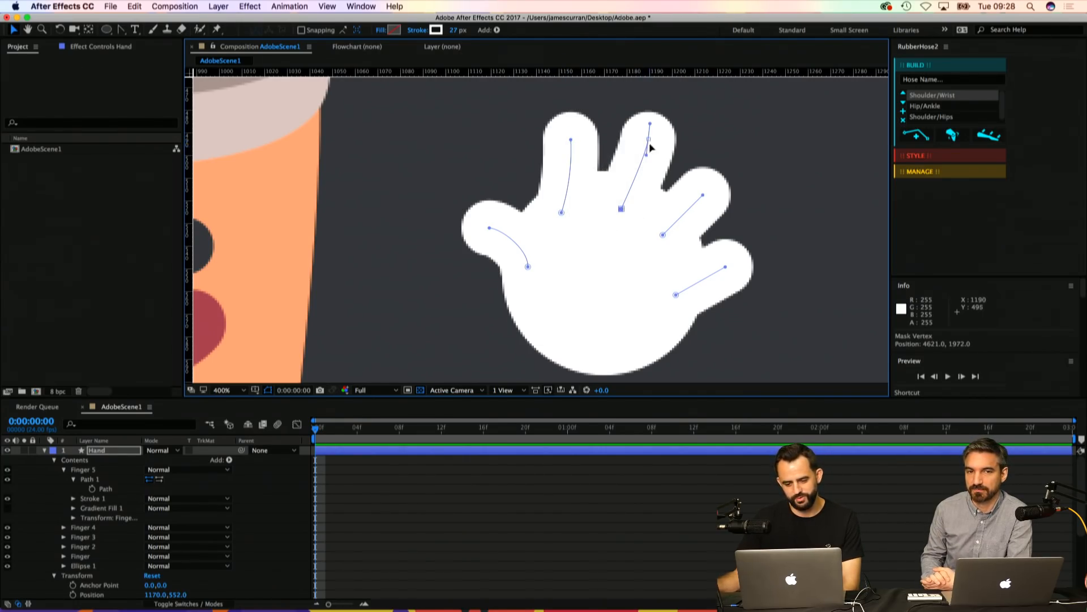
drag(648, 139, 643, 161)
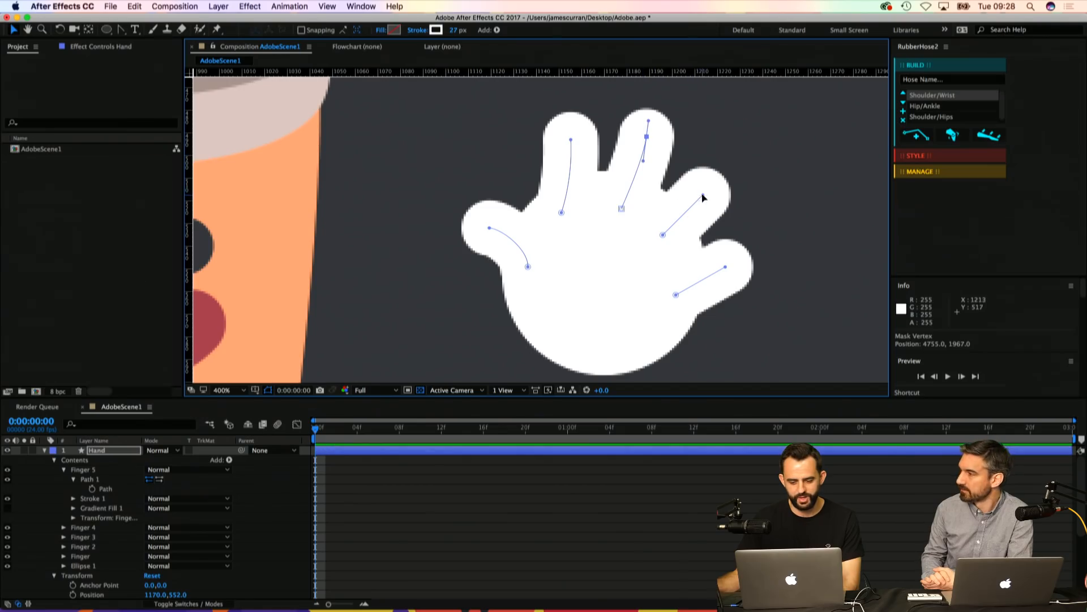
Step: Curve the two outer fingers opposite the thumb by smoothing and moving their tip points, then deselect the paths
click(703, 195)
mouse_move(703, 194)
mouse_down()
mouse_move(697, 202)
mouse_move(714, 177)
mouse_move(708, 189)
mouse_up()
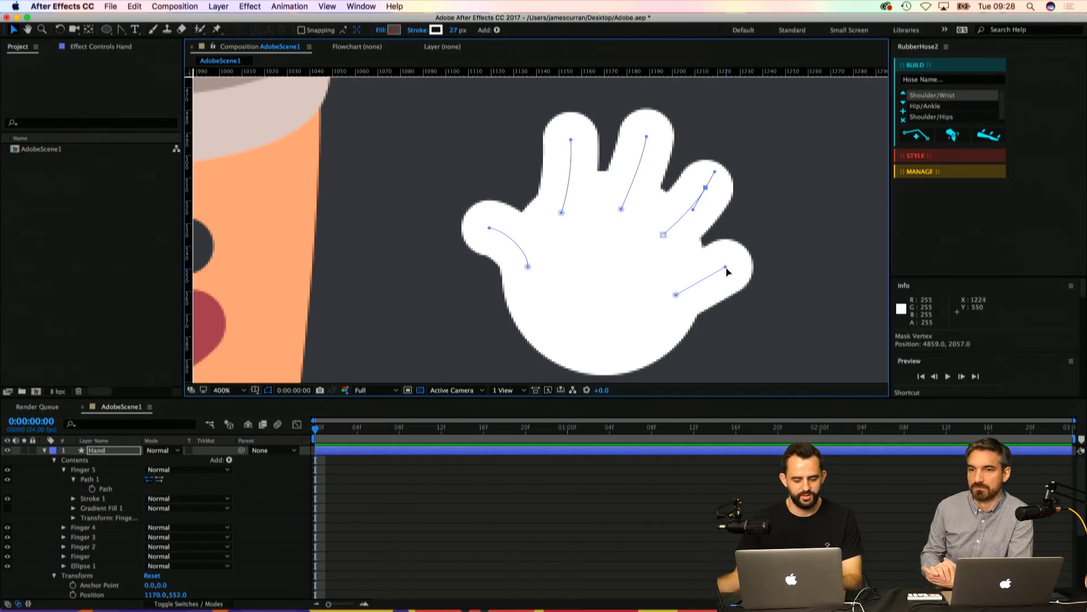
mouse_move(726, 267)
mouse_down()
mouse_move(741, 262)
mouse_move(708, 279)
mouse_move(725, 262)
mouse_up()
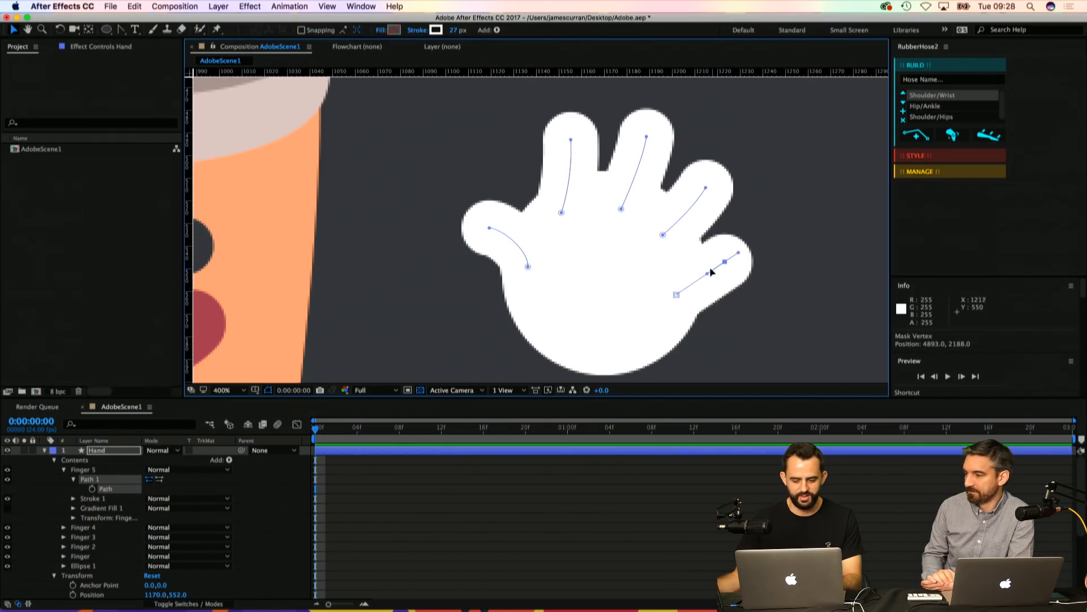
click(556, 225)
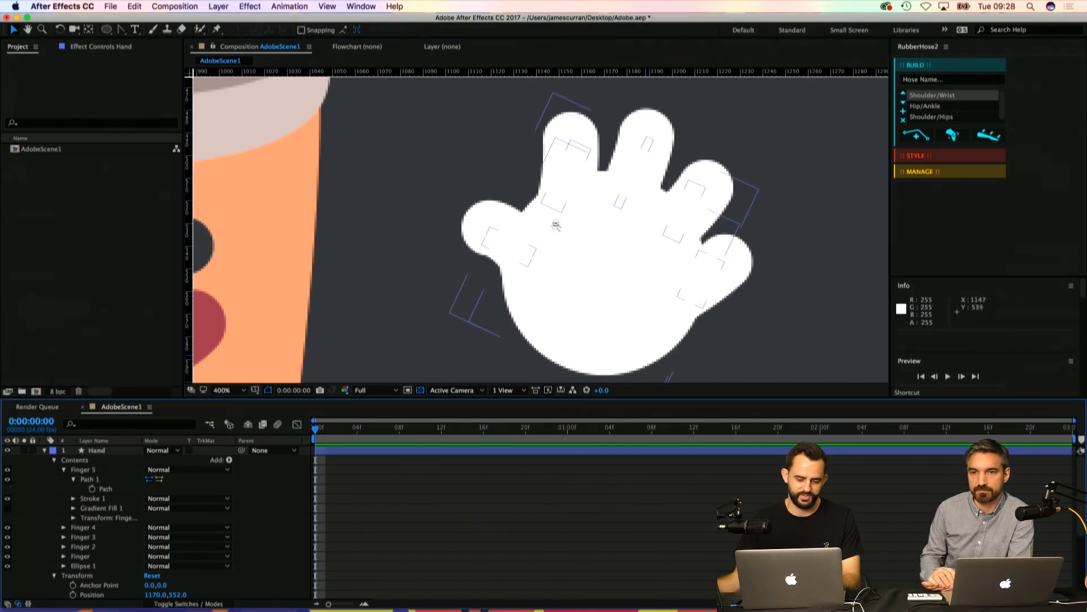
Step: Set the Hand layer's scale to 85%, deselect it and save the project
key(z)
alt+click(556, 225)
alt+click(556, 225)
alt+click(556, 225)
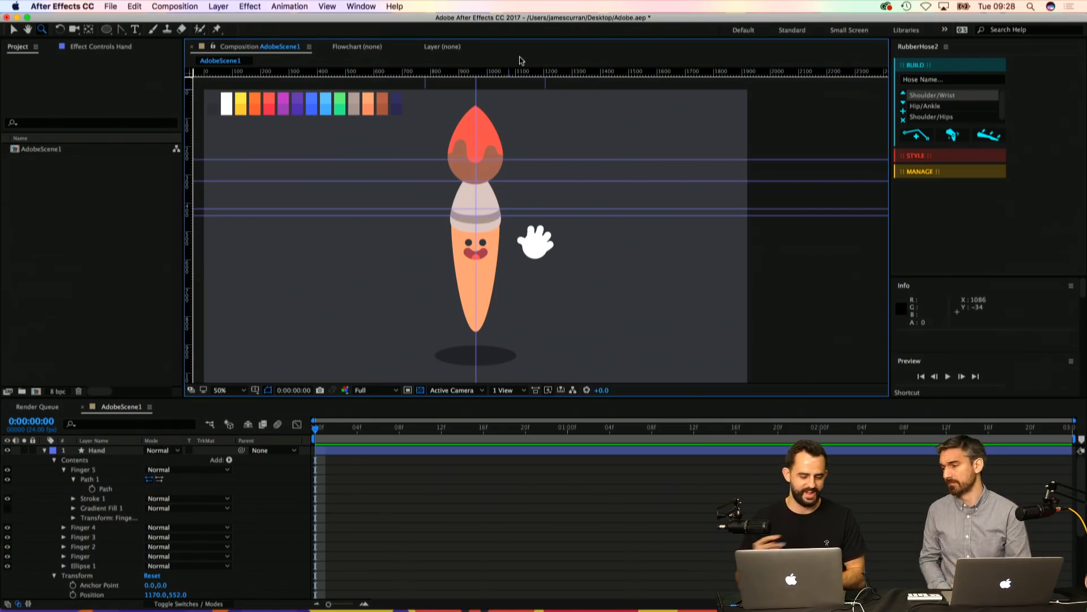
click(474, 529)
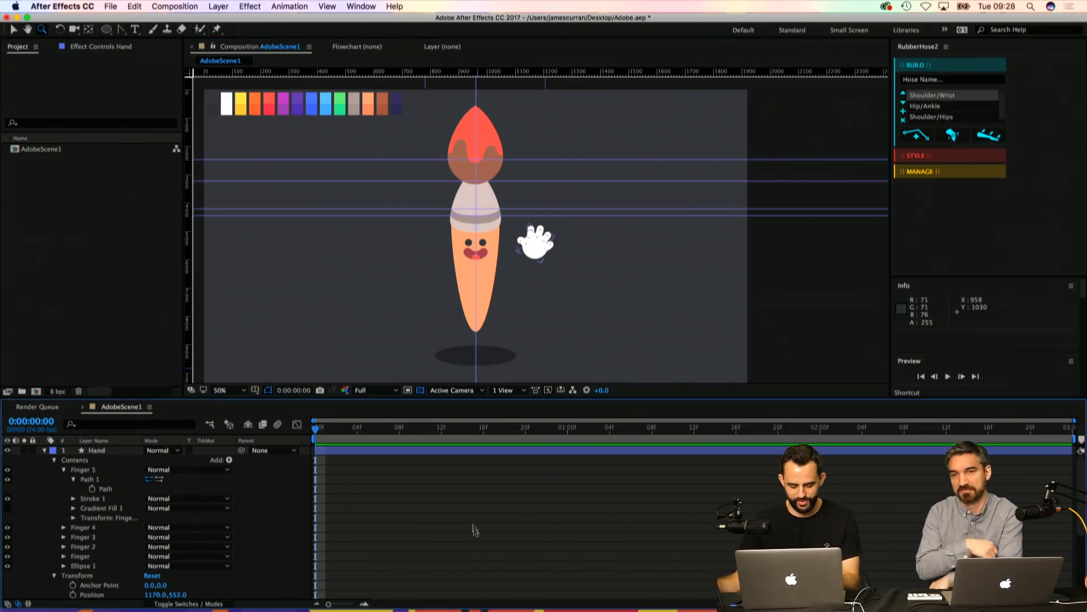
click(100, 451)
key(s)
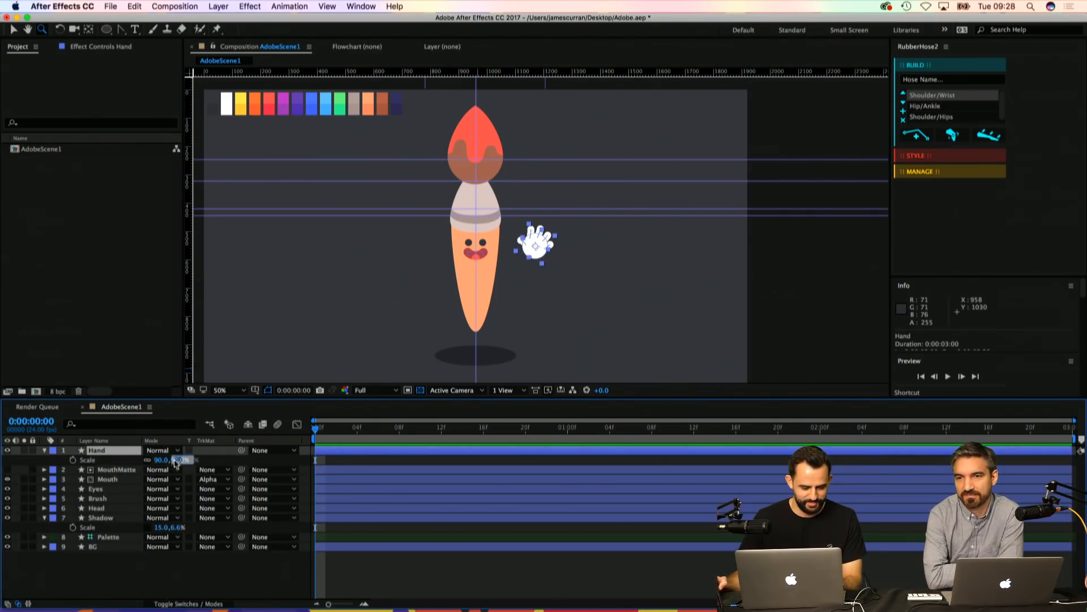
text(85)
key(Return)
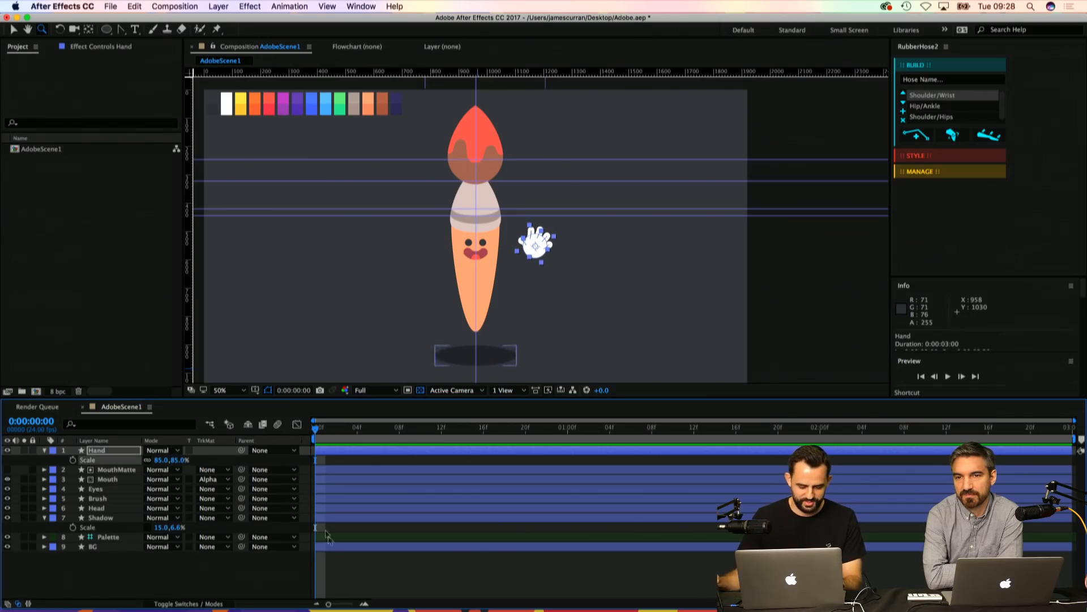
click(326, 532)
key(super+s)
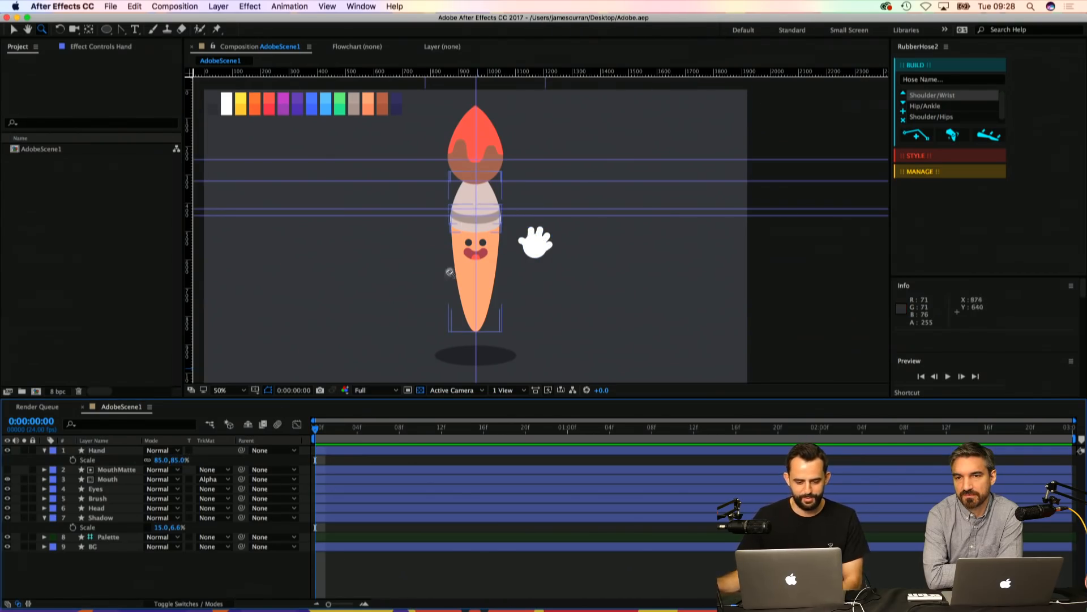
Step: Clear all guides from the composition
click(477, 211)
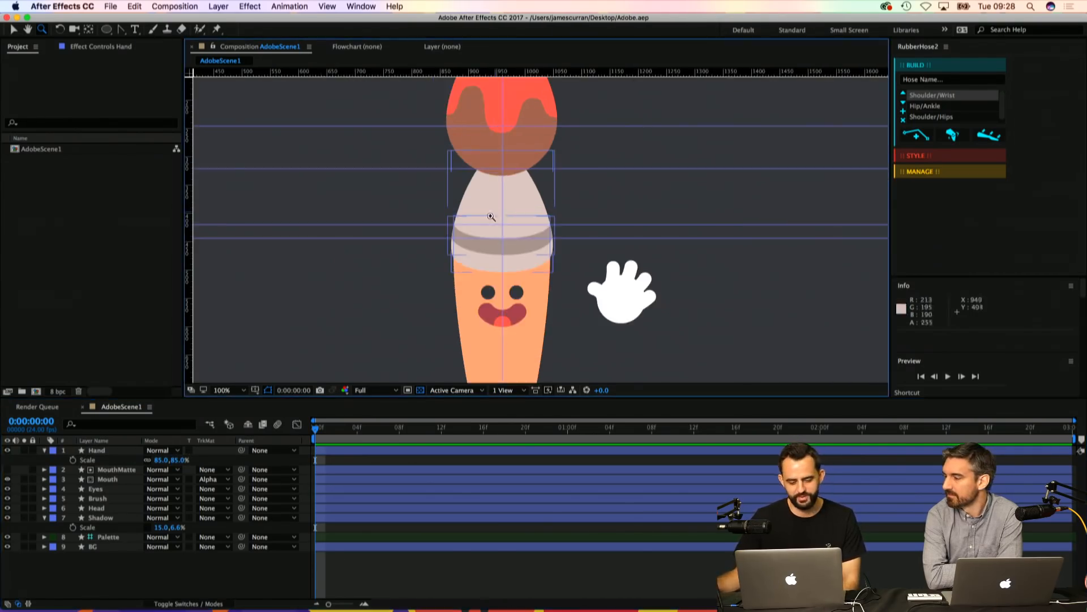
click(327, 7)
click(362, 151)
click(327, 6)
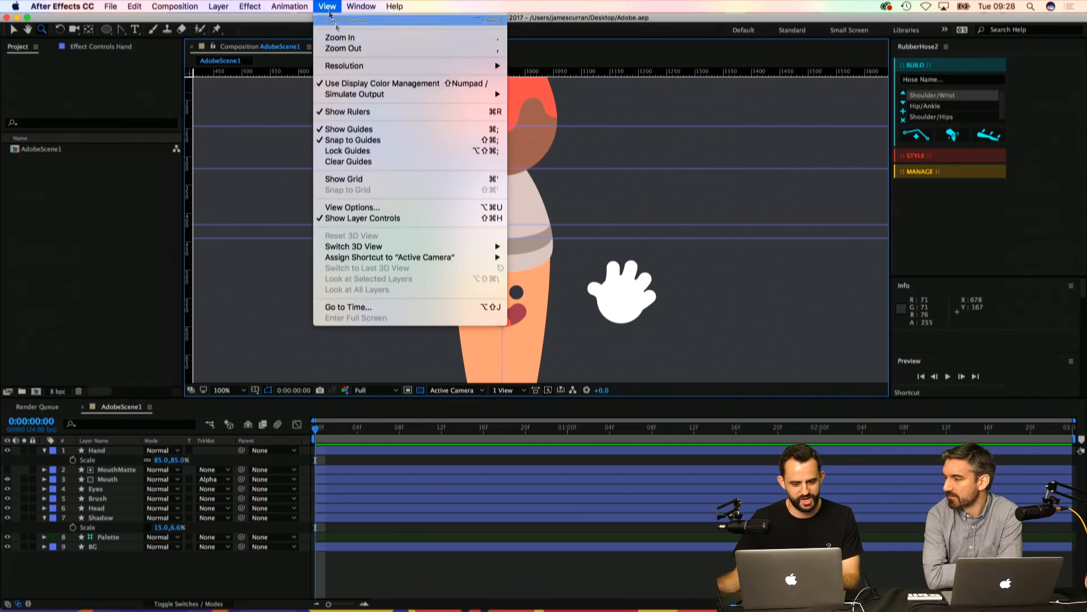
click(363, 163)
Step: Lighten the fill of the Head layer's Head 2 band to BDADA9, based on the lighter head color
click(448, 249)
key(v)
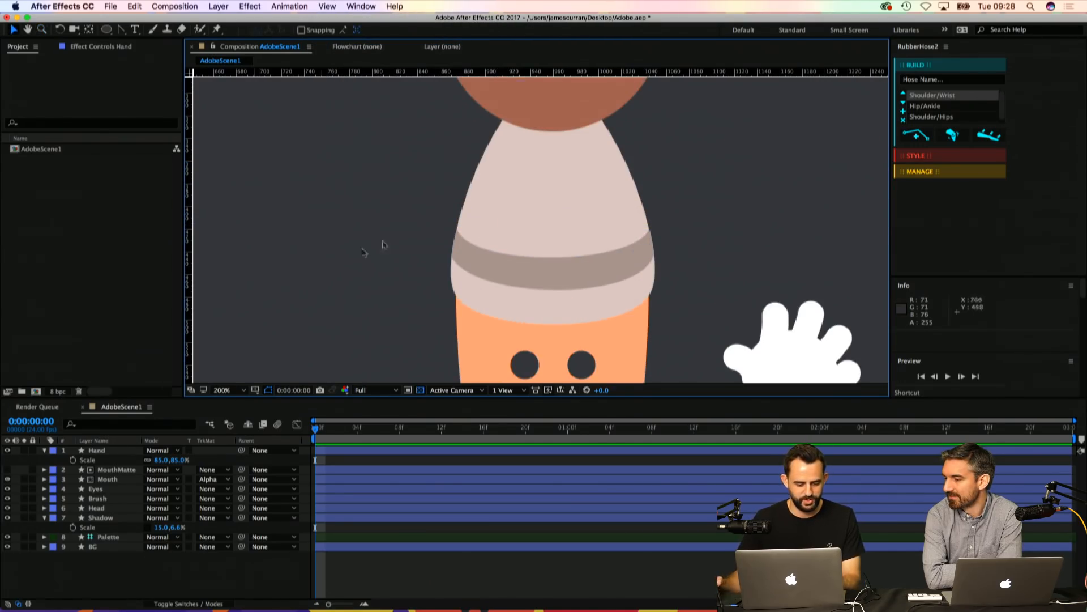
click(517, 242)
click(44, 508)
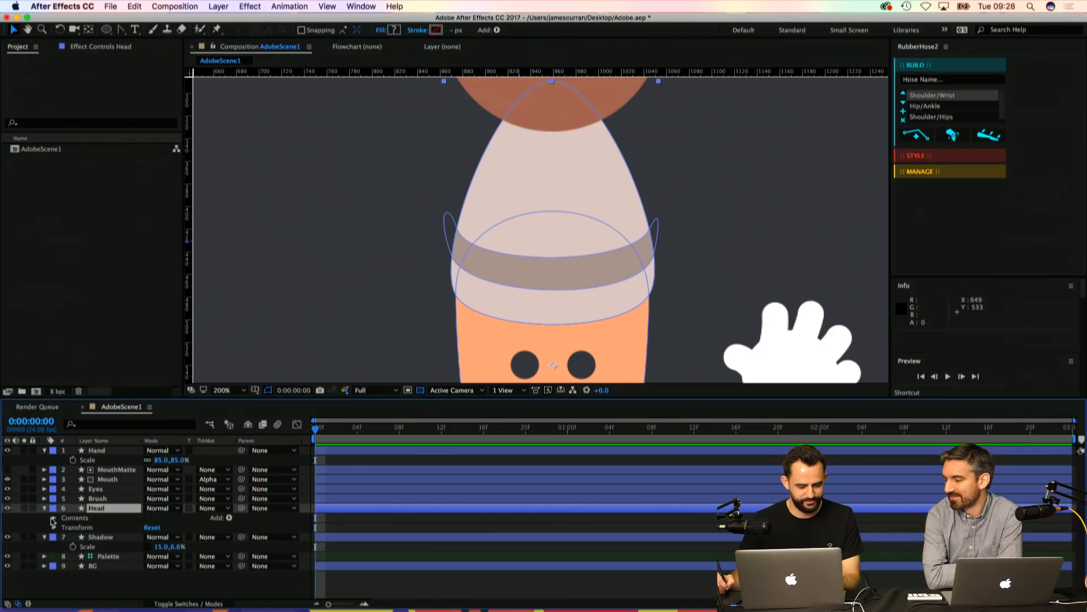
click(53, 518)
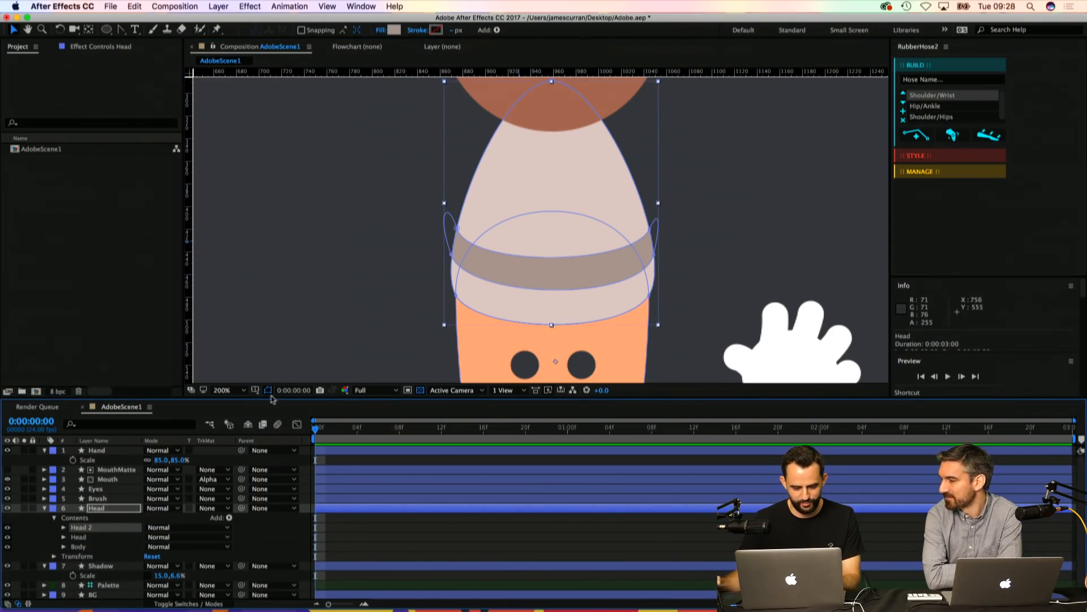
click(395, 30)
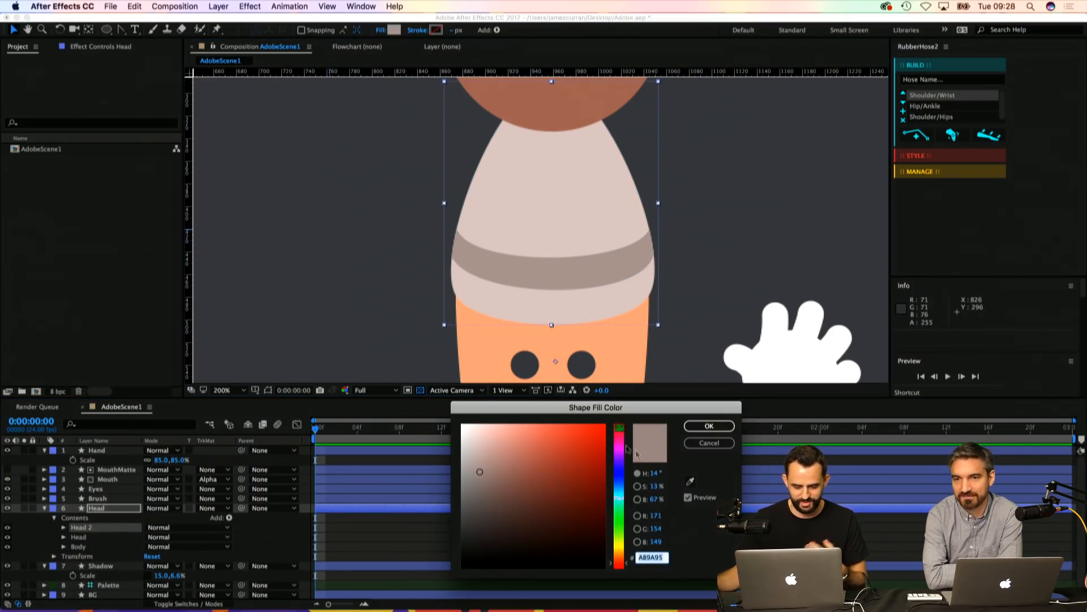
click(691, 483)
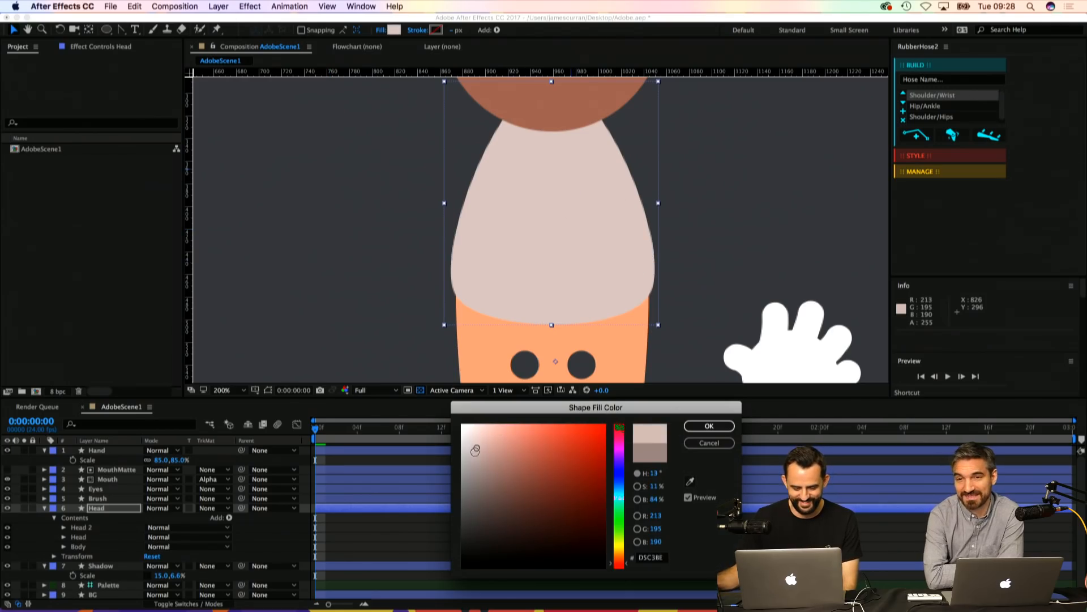
drag(476, 450, 477, 463)
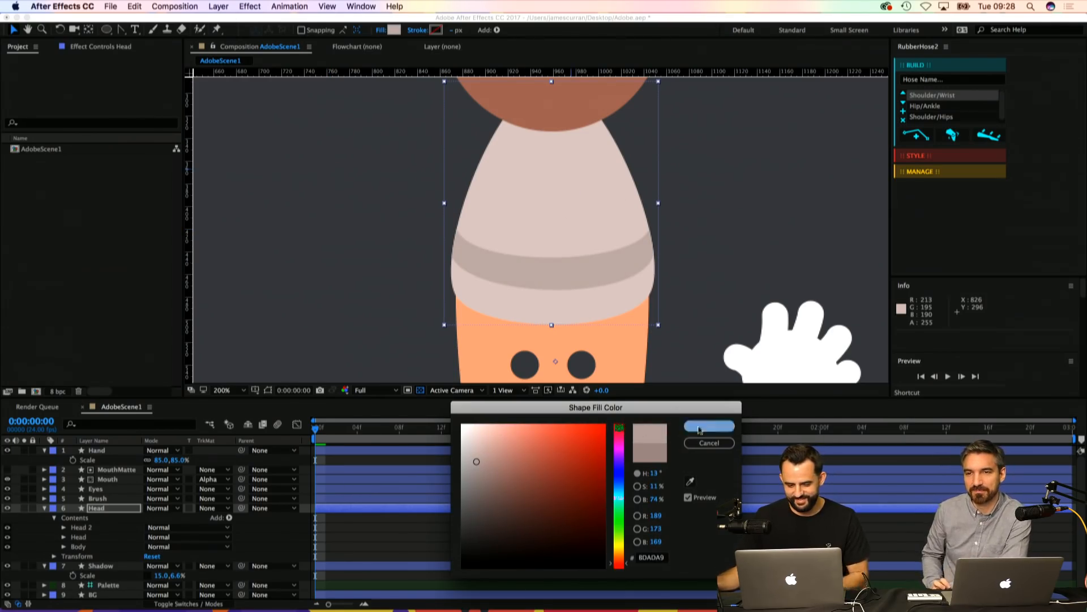
click(709, 426)
Step: Collapse the expanded layer properties in the timeline, deselect everything and save the project
scroll(558, 231, down, 4)
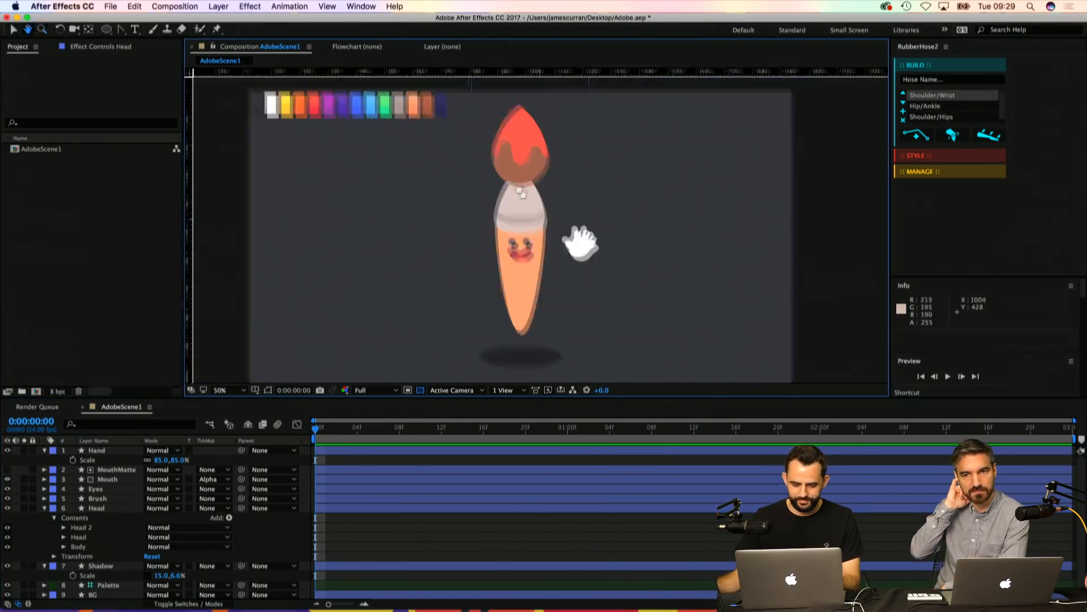
drag(522, 193, 502, 166)
key(u)
click(454, 558)
key(super+s)
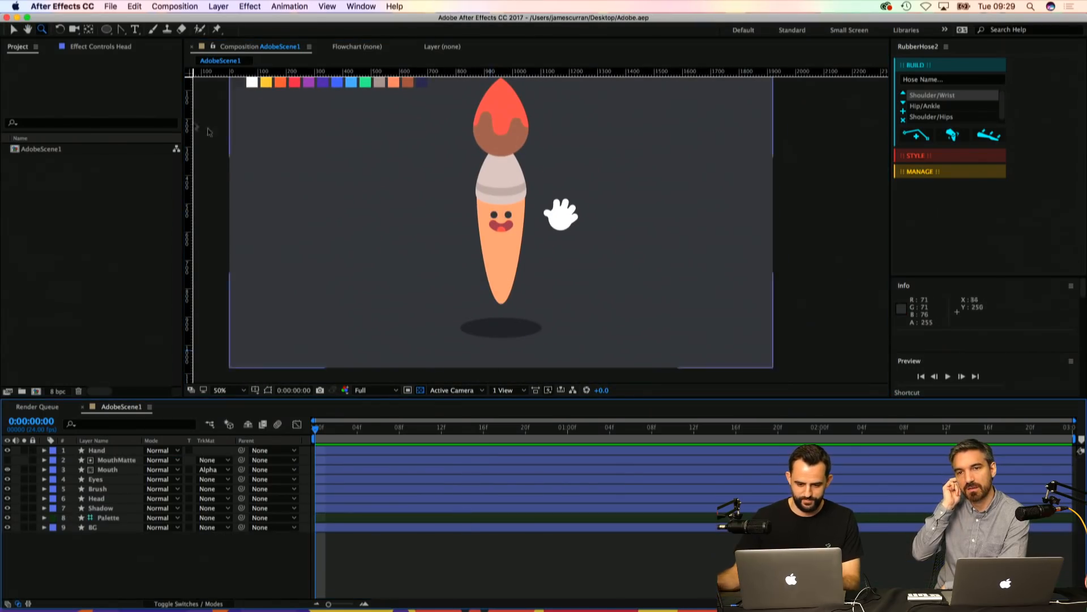
Step: Draw a curved arm with a 27 px white stroke from the body to the hand using the Pen tool, and toggle its fill type
drag(120, 29, 150, 33)
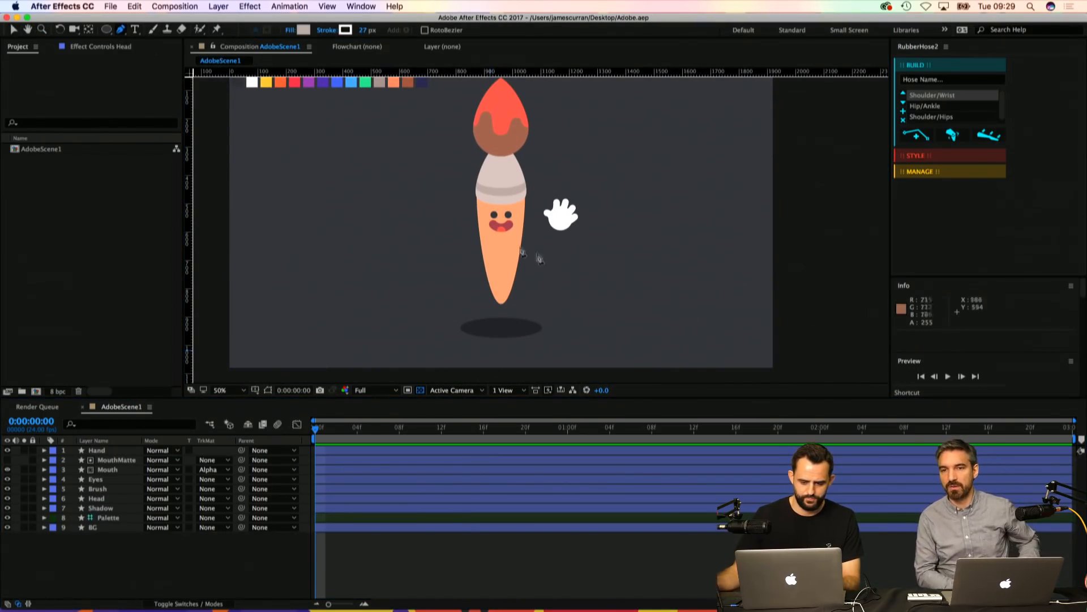
click(521, 232)
drag(556, 226, 558, 245)
key(v)
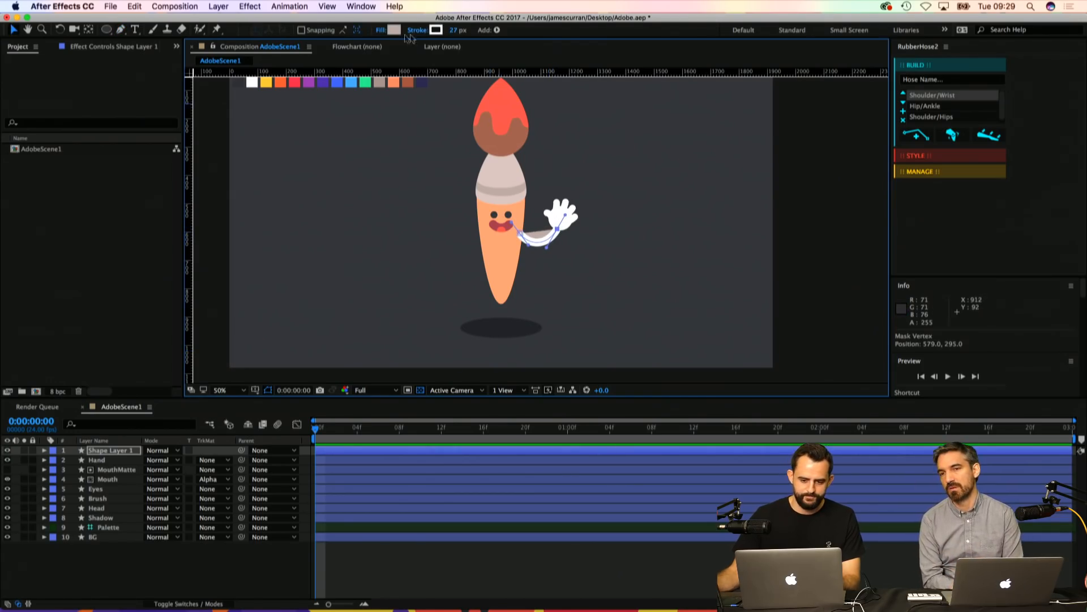
alt+click(396, 31)
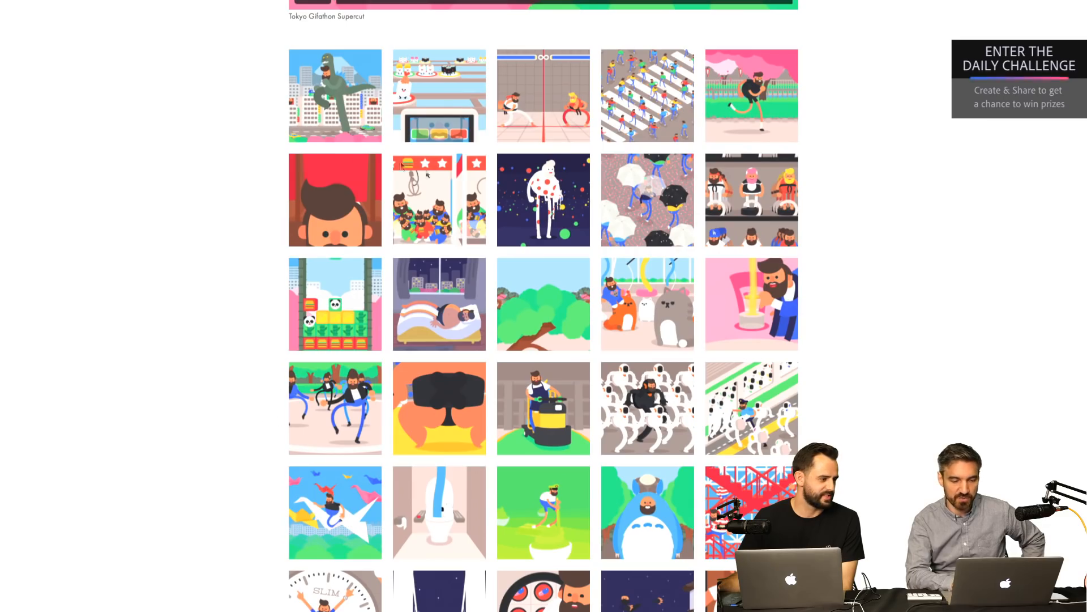
Step: Switch to the web gallery of Tokyo Gifathon animations and look through its thumbnails
scroll(379, 100, up, 9)
scroll(284, 184, down, 10)
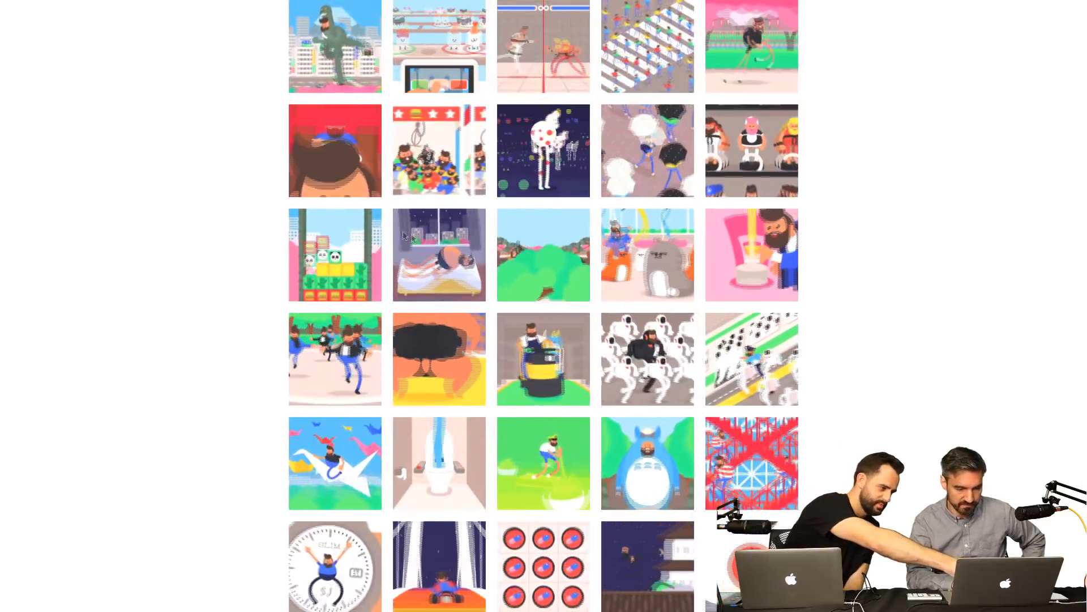
Step: View the enlarged bedroom and tree animations in the Tokyo Gifathon gallery, and browse the remaining thumbnails down to the credits
click(458, 262)
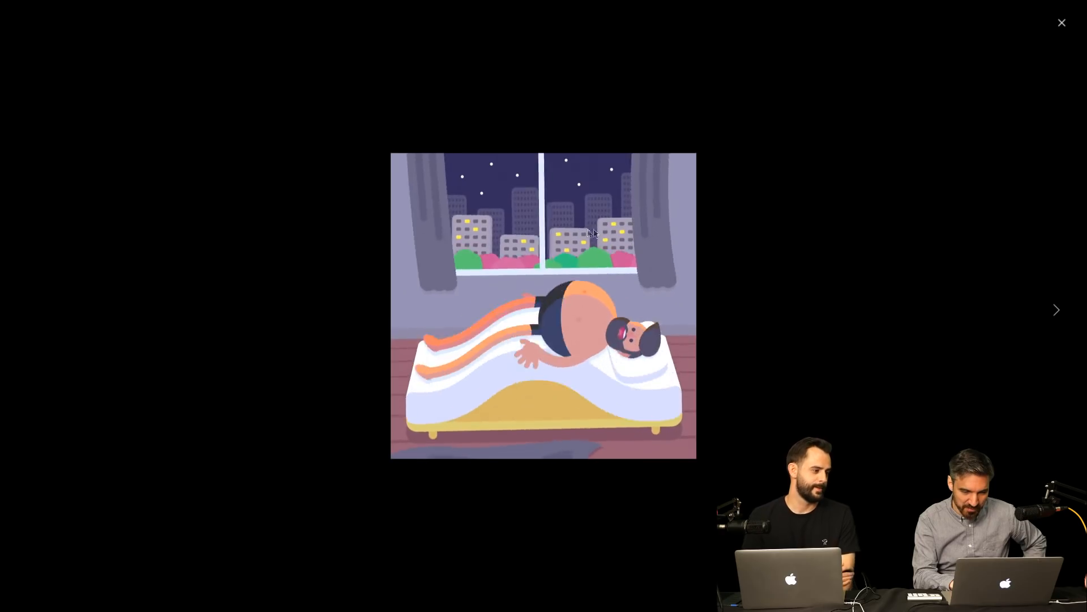
click(1062, 23)
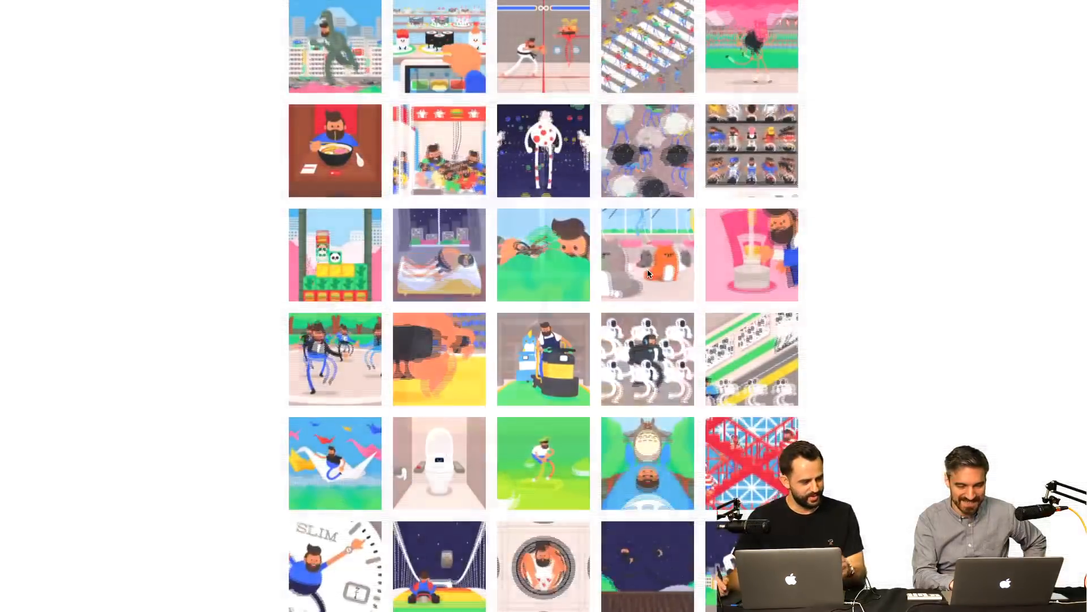
scroll(254, 247, down, 2)
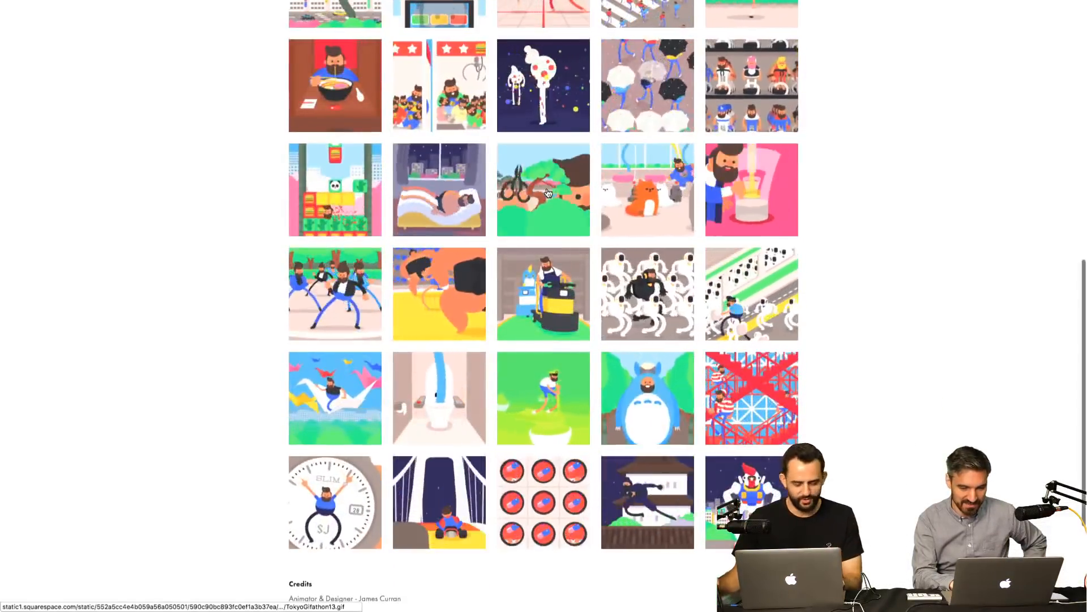
click(543, 190)
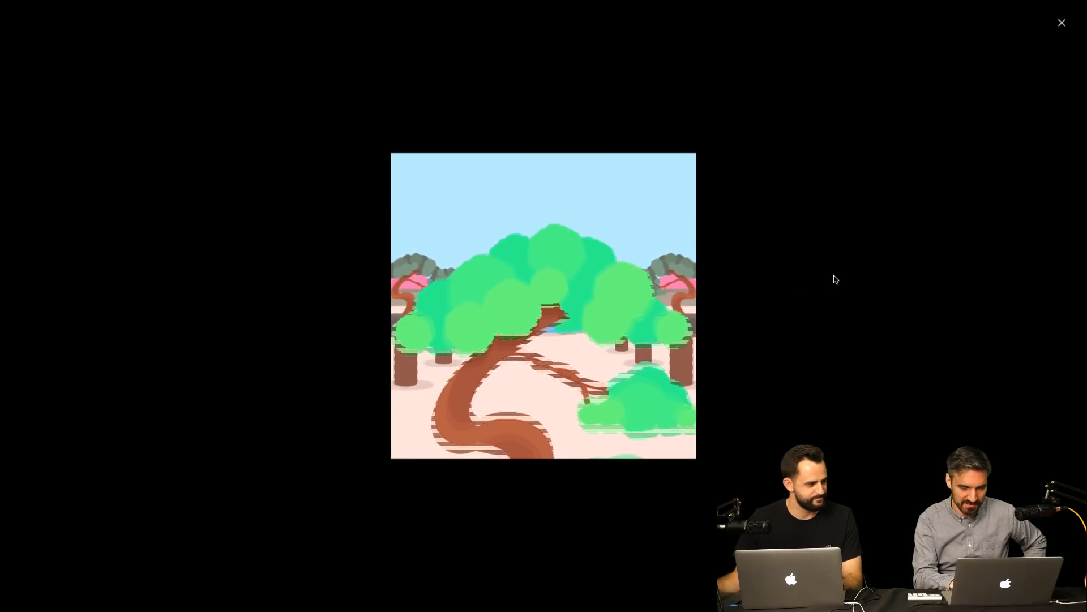
click(1062, 24)
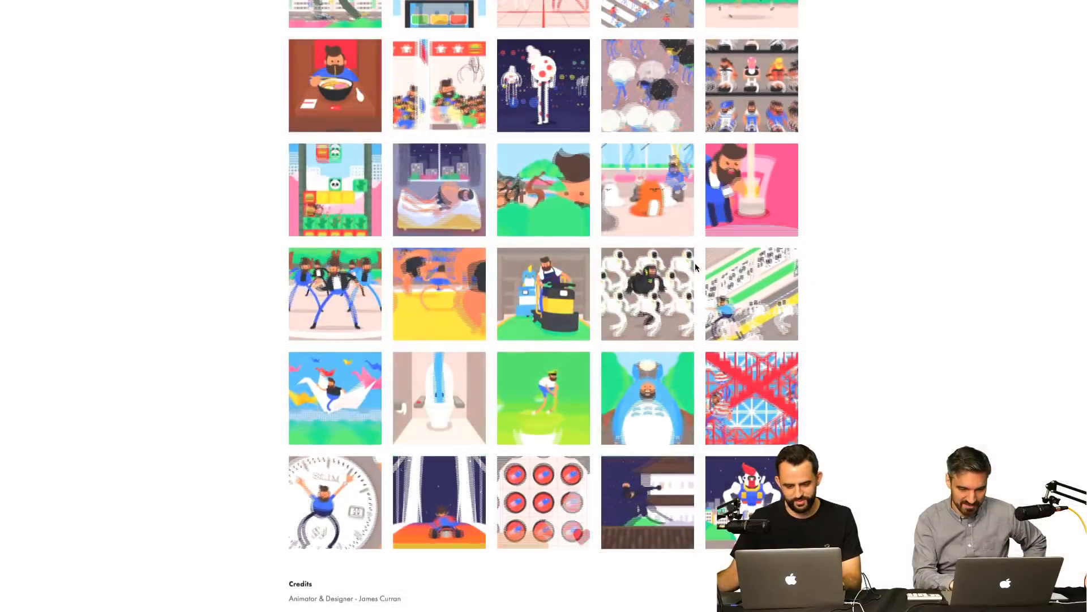
scroll(702, 292, down, 3)
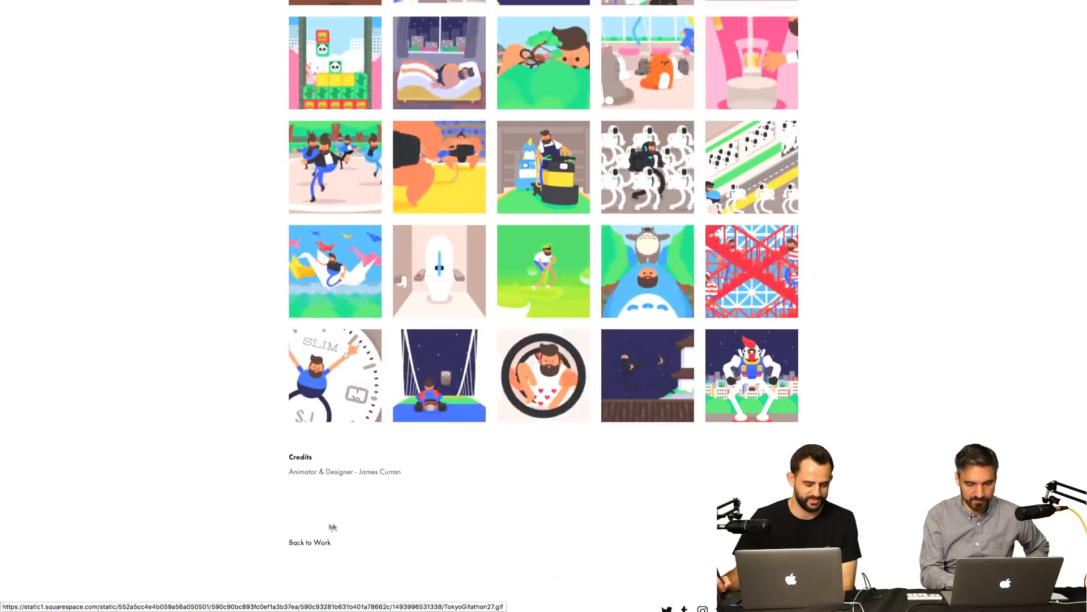
scroll(247, 339, up, 5)
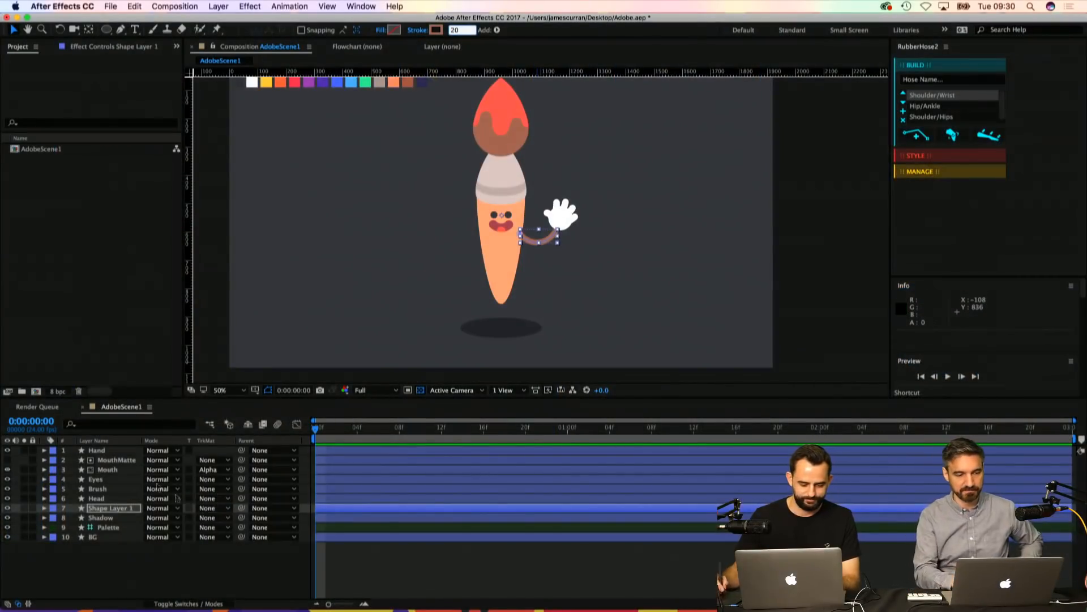
Step: Switch back to After Effects and rename the curved arm's Shape Layer 1 as Arm
click(406, 583)
click(110, 508)
text(Ar)
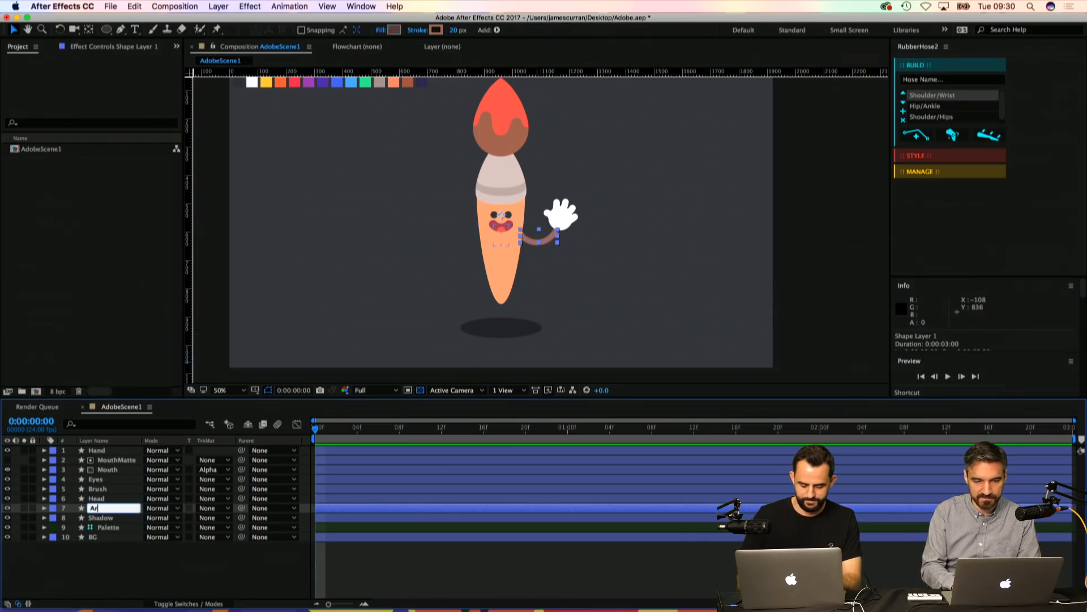
text(m)
key(Return)
click(377, 286)
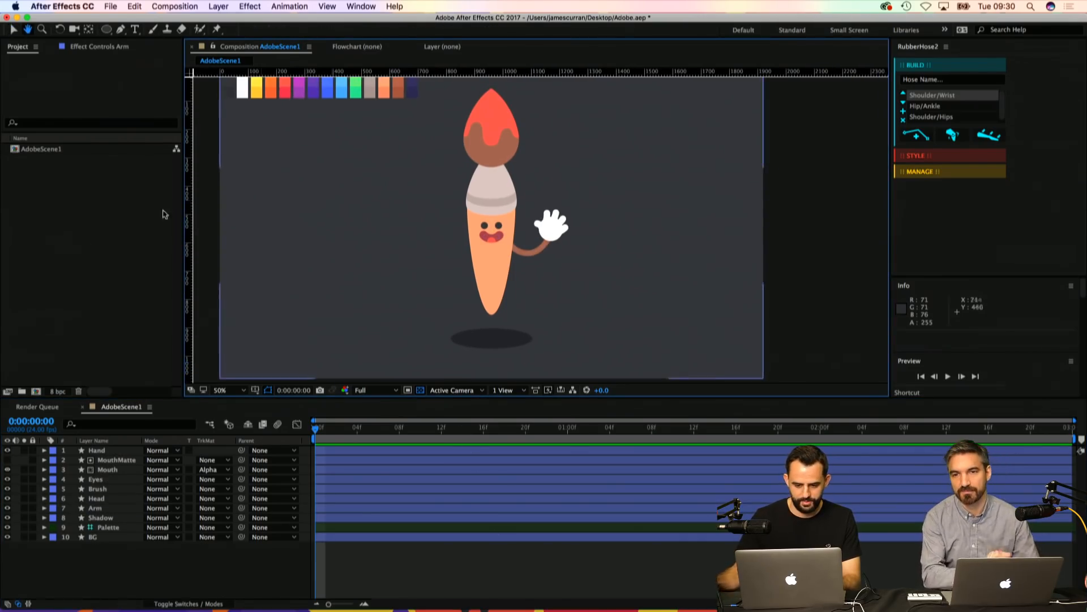
Step: Expand the Arm layer's contents and select its Path 1 for editing in a close-up view
click(109, 508)
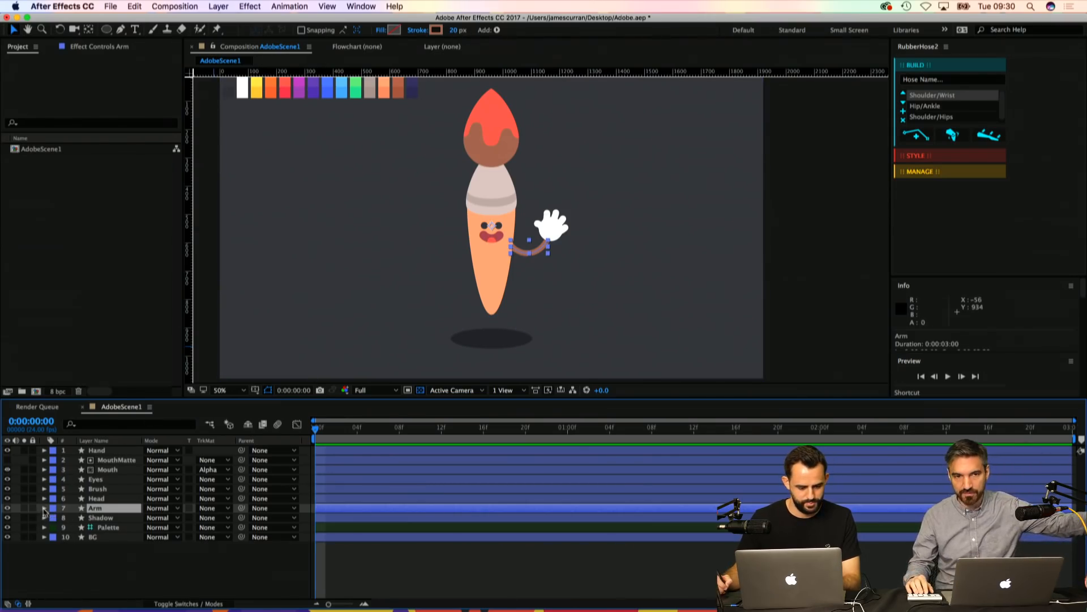
click(44, 508)
click(94, 488)
key(z)
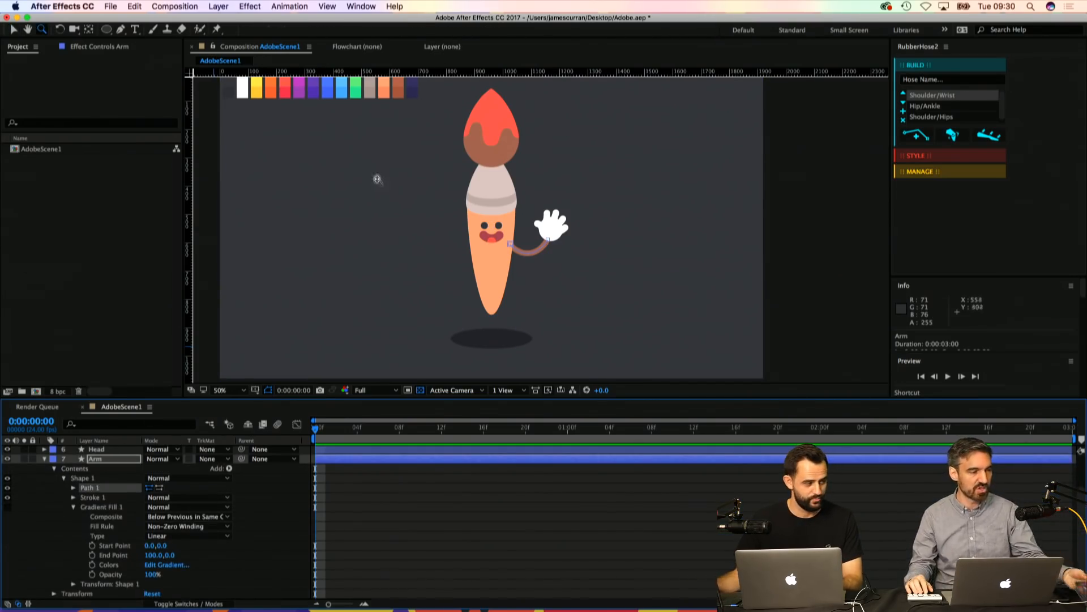
click(505, 233)
key(v)
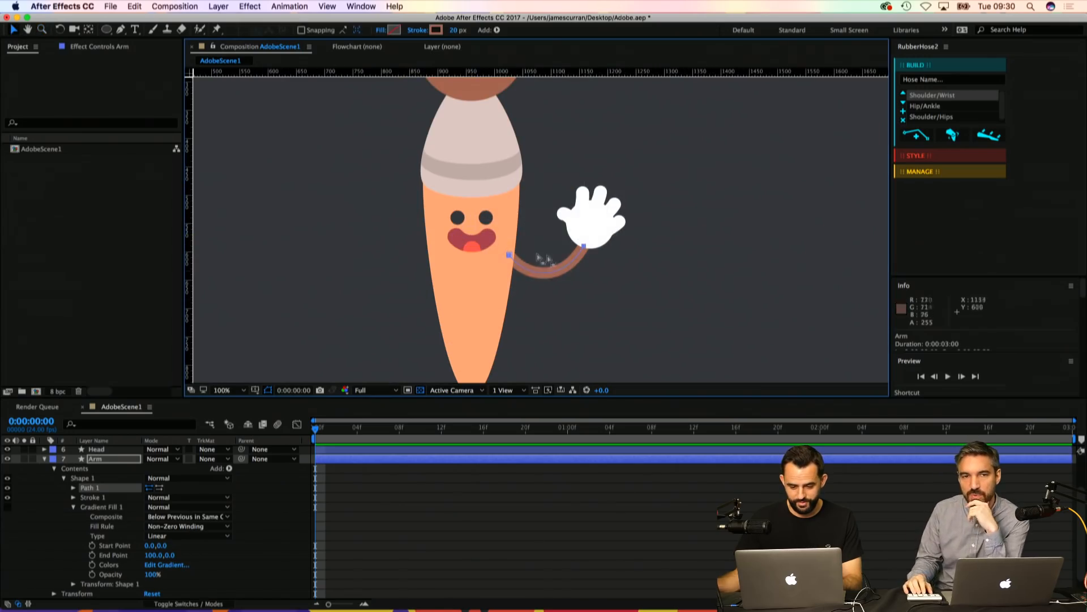
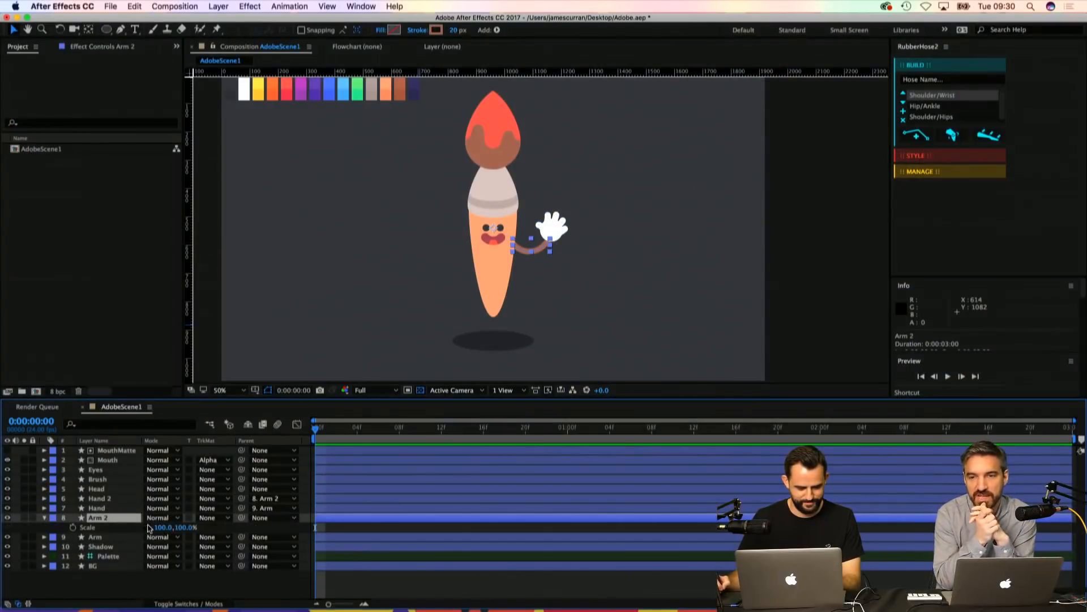
Step: Mirror the Arm 2 layer to the body's other side by setting its horizontal scale to -100%, and save the project
click(162, 527)
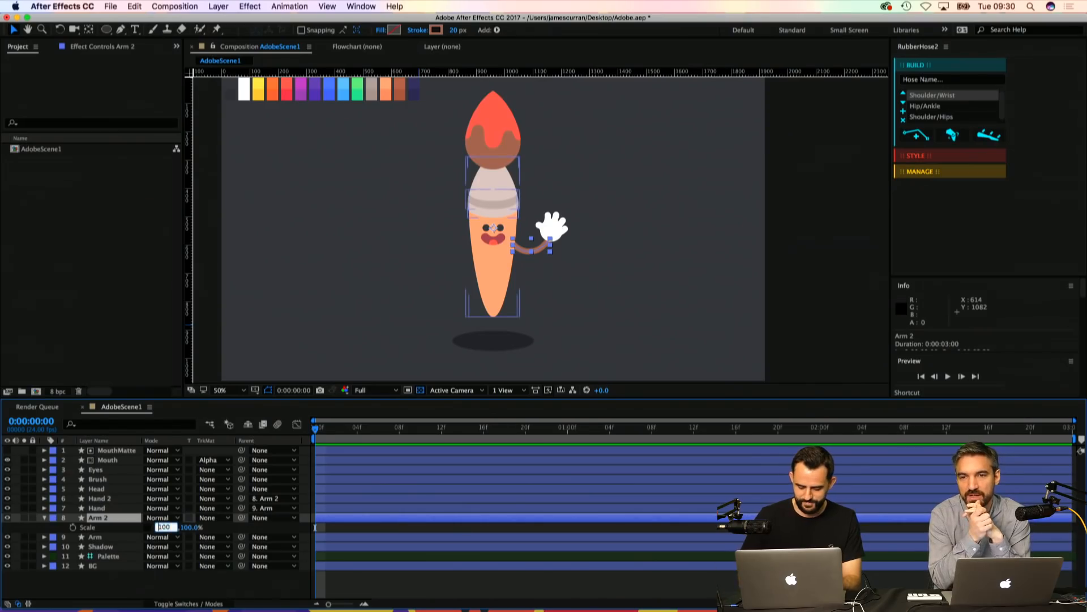
text(-)
key(Return)
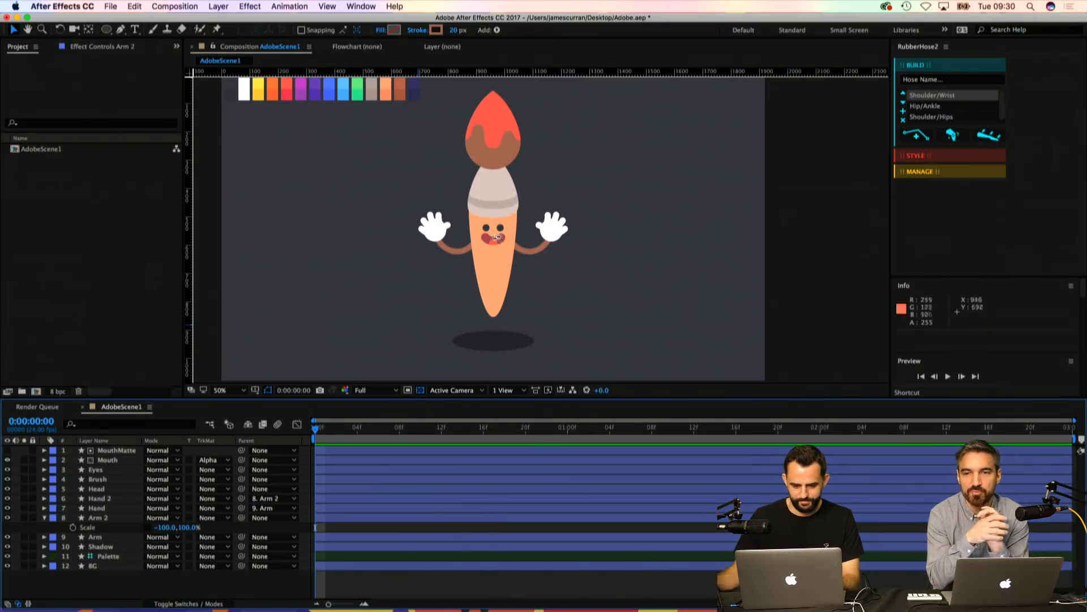
key(z)
alt+click(524, 203)
key(super+s)
click(544, 218)
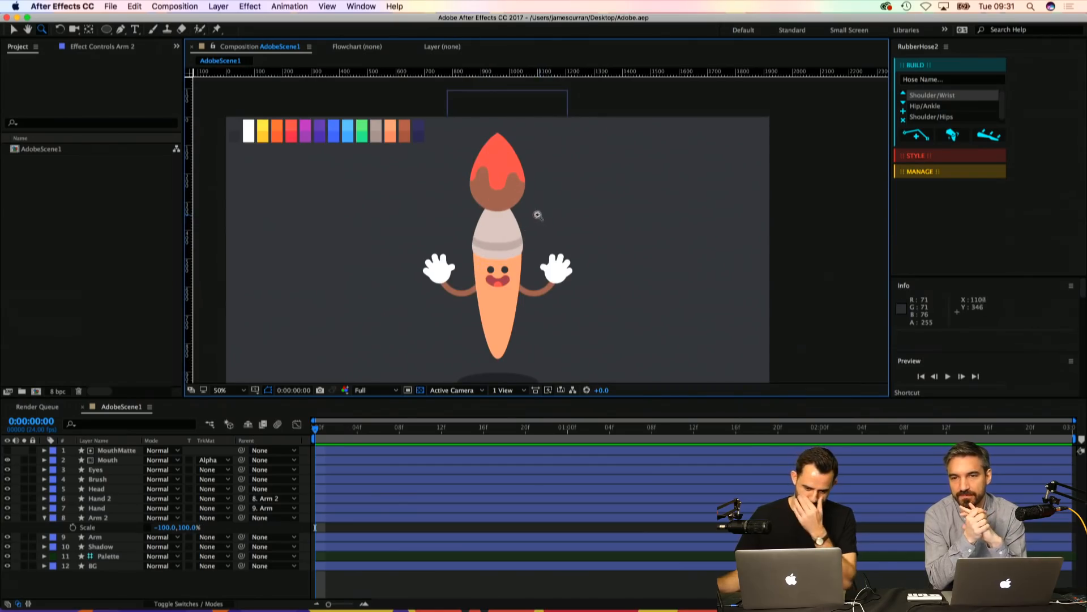
scroll(577, 170, down, 2)
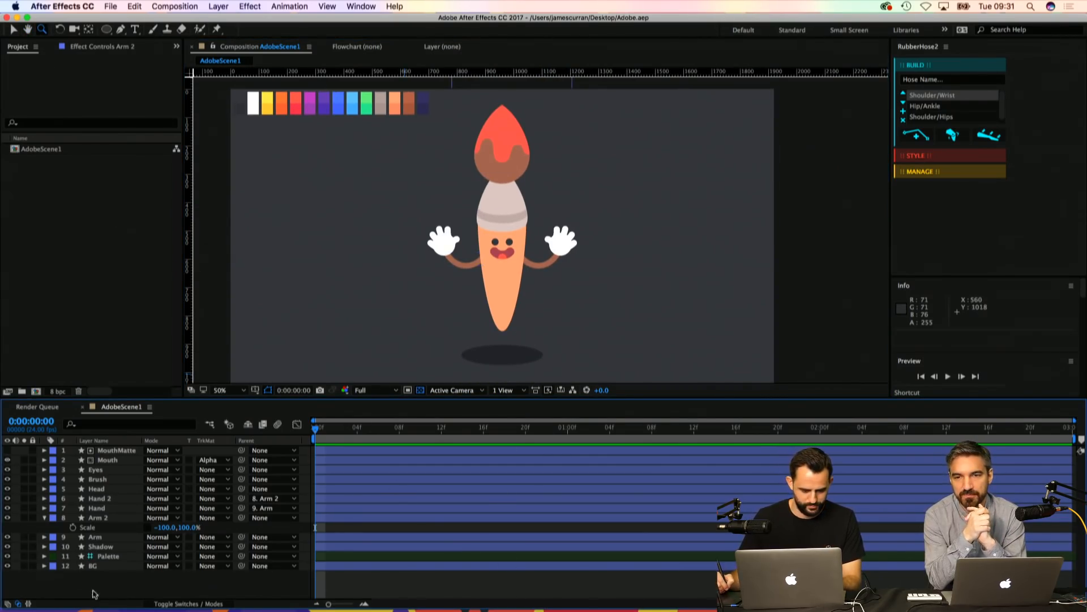
Step: Add a null object named BodyNull and move it down the body to position 960, 628
click(44, 517)
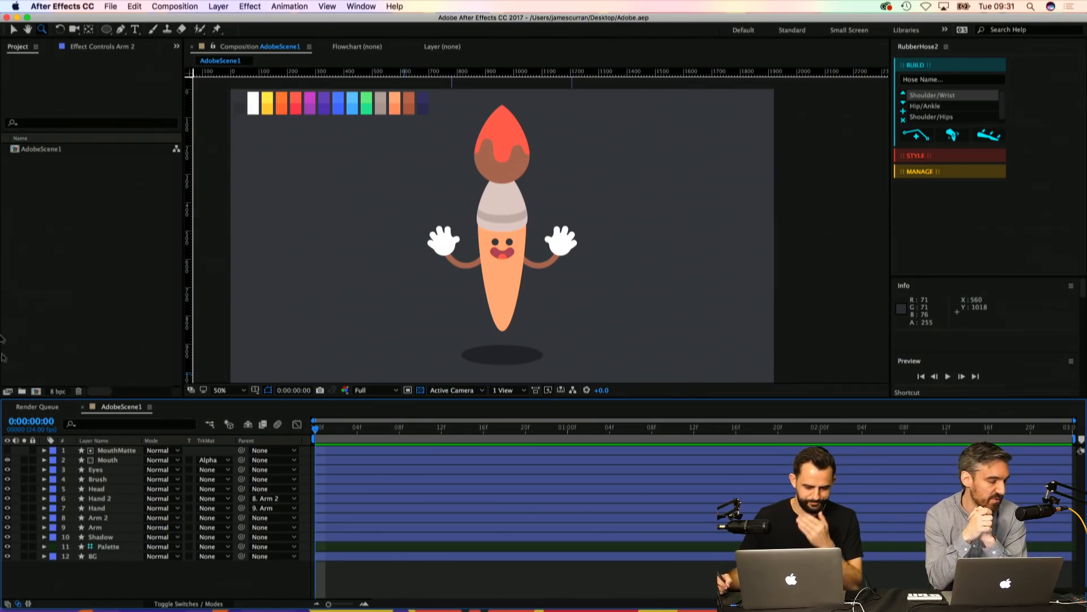
click(218, 6)
mouse_move(227, 22)
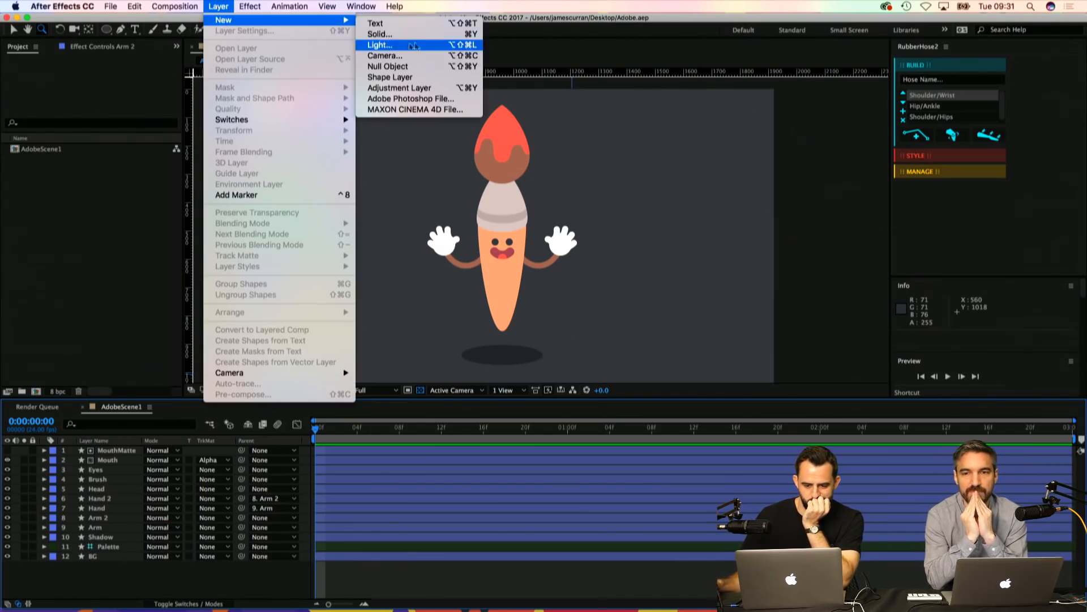
click(391, 68)
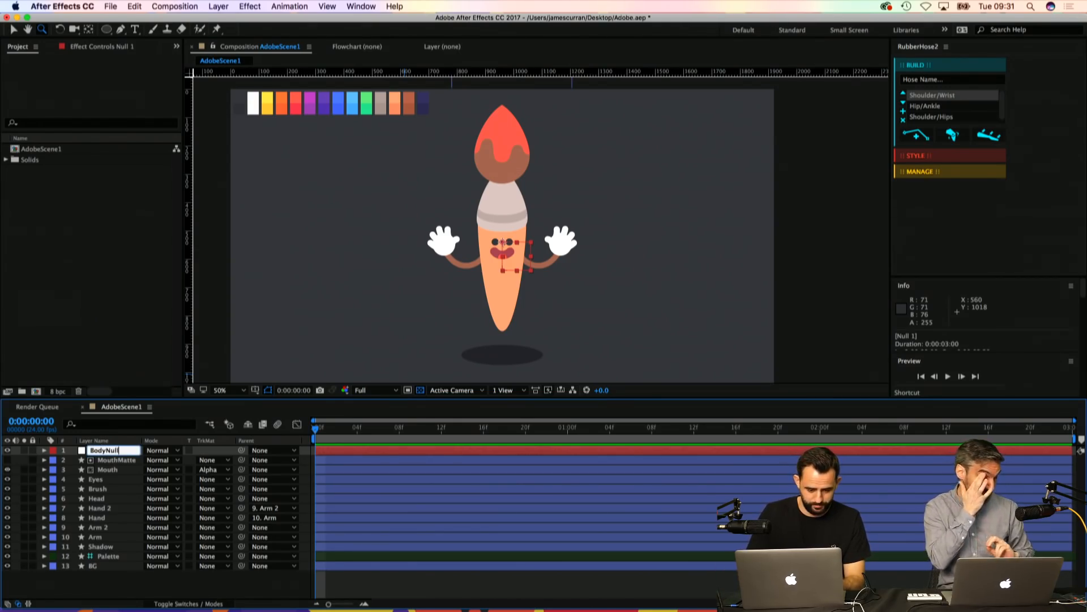
key(Return)
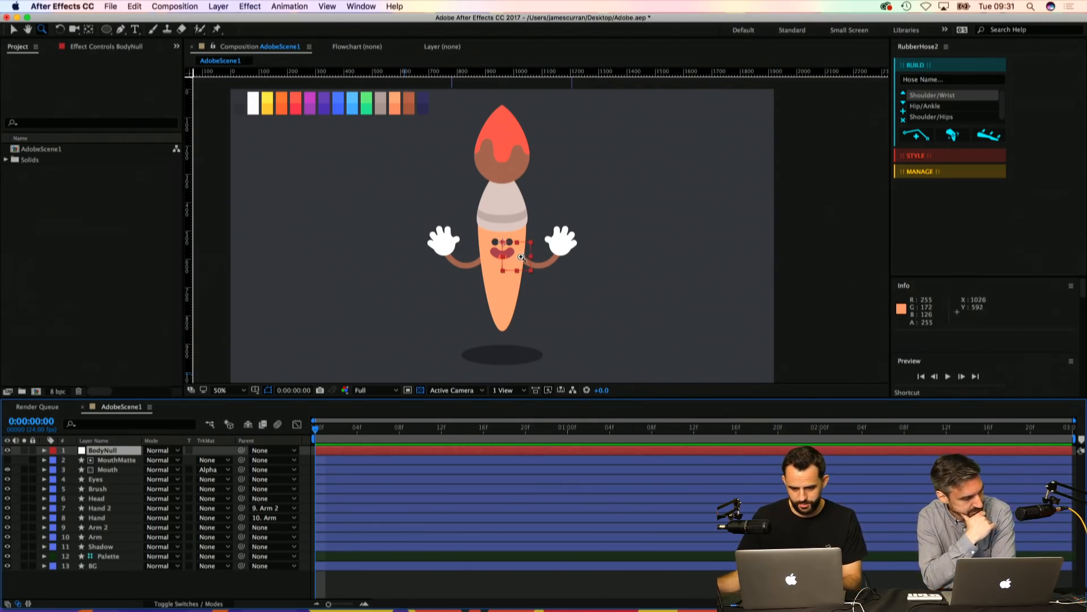
key(v)
drag(522, 256, 516, 279)
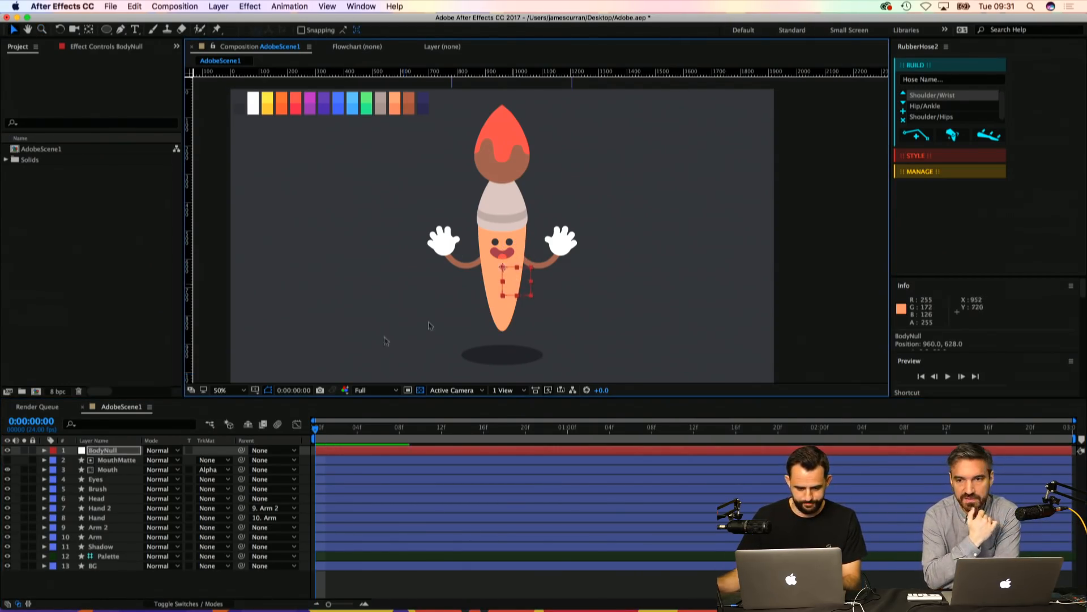
Step: Parent the MouthMatte and Mouth layers to the Eyes layer
click(121, 460)
shift+click(111, 471)
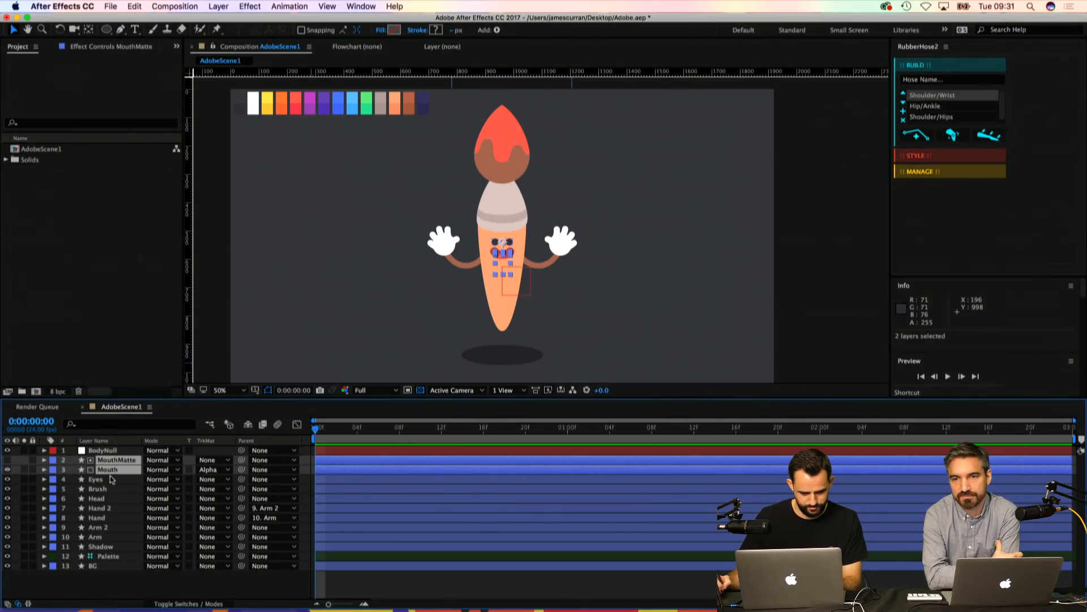
drag(170, 478, 118, 480)
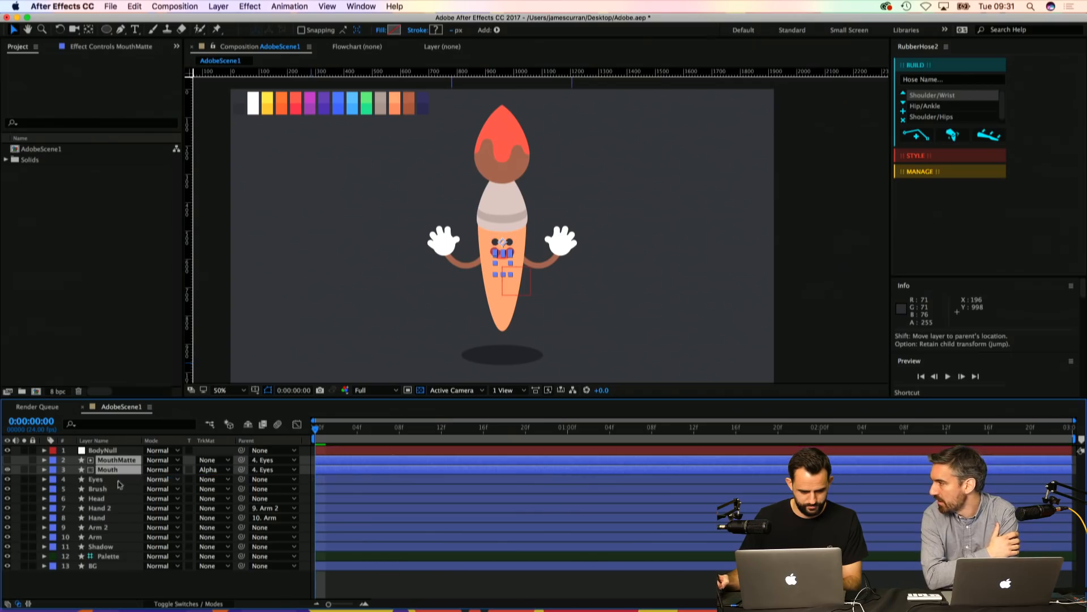
Step: Save the project, and parent the Eyes and Brush layers to BodyNull
click(111, 480)
key(super+s)
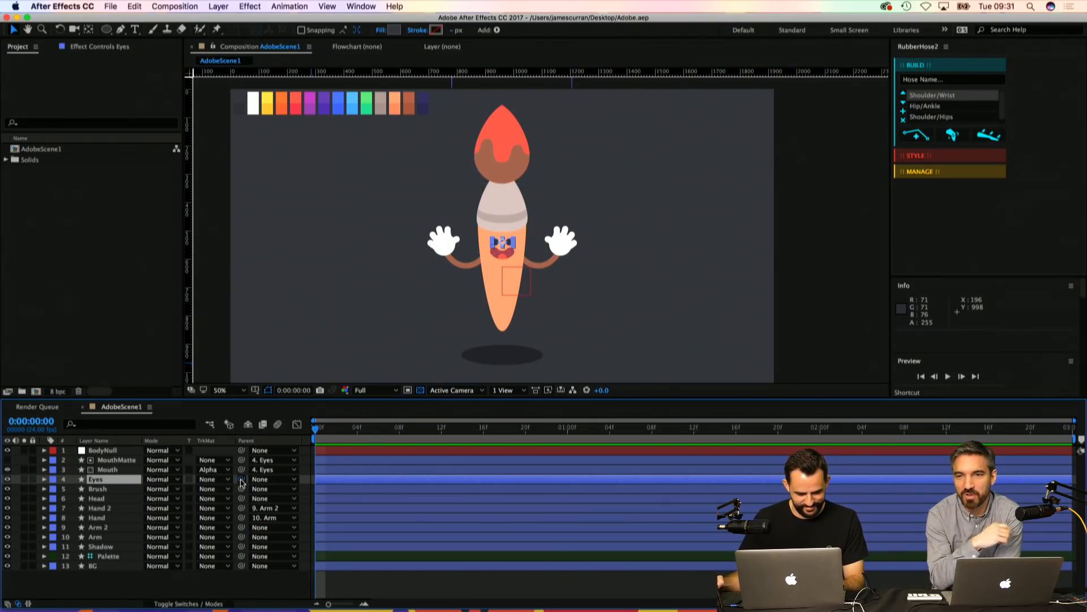
drag(150, 470, 102, 451)
click(108, 490)
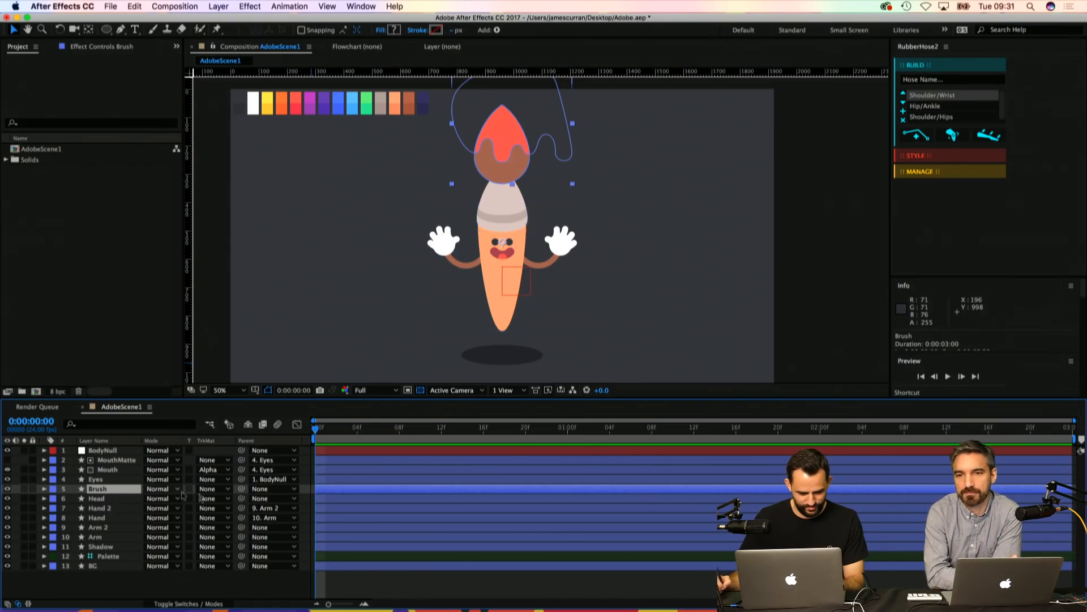
drag(241, 489, 111, 453)
Step: Identify the Head layer by toggling its visibility, rename it as Body and parent it to BodyNull
click(106, 499)
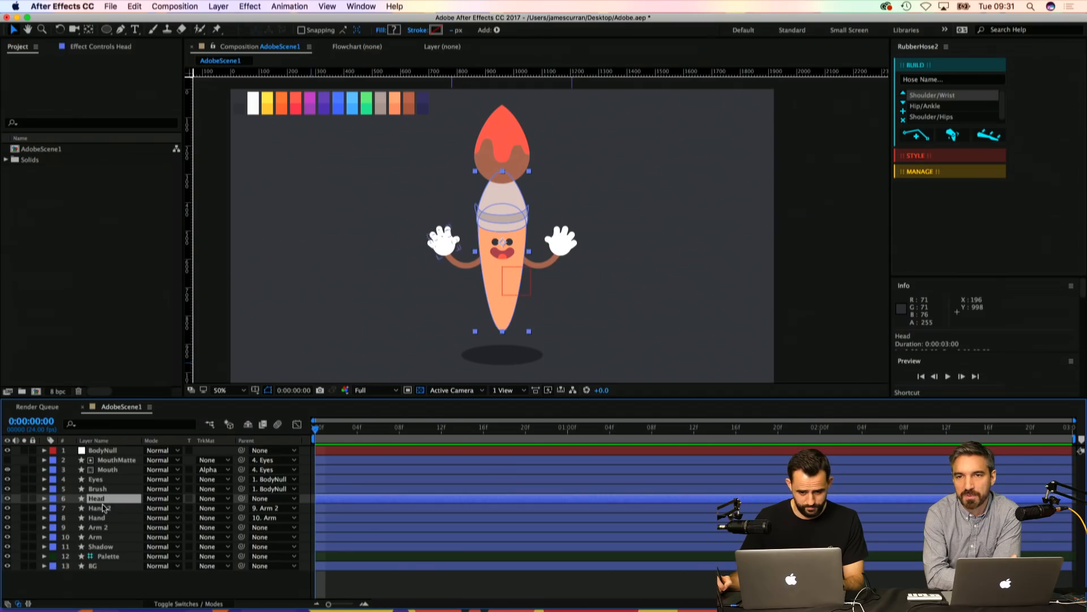
click(8, 498)
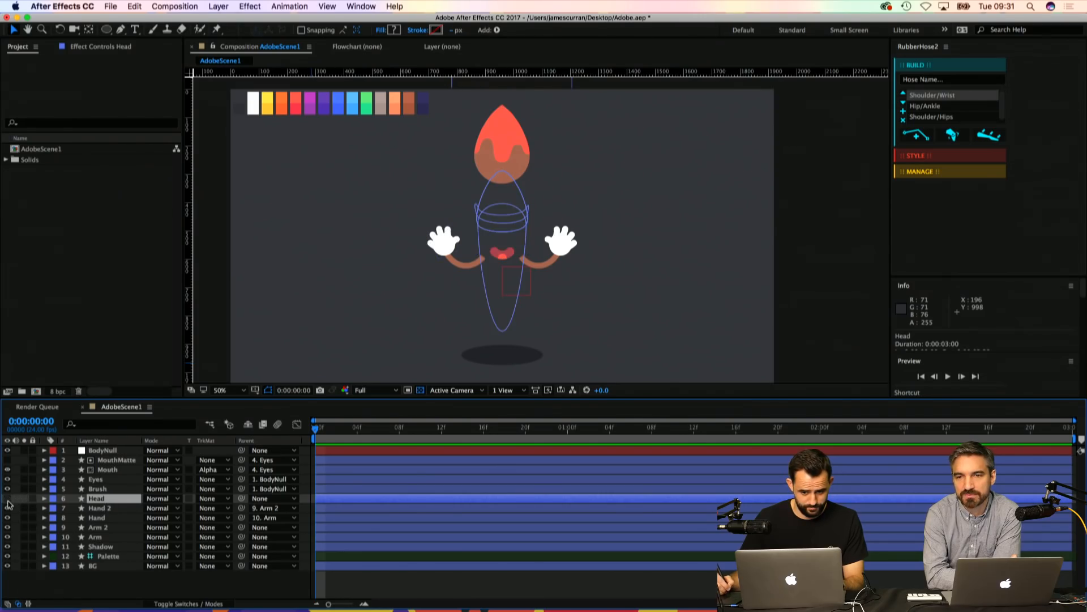
click(8, 498)
text(Bod)
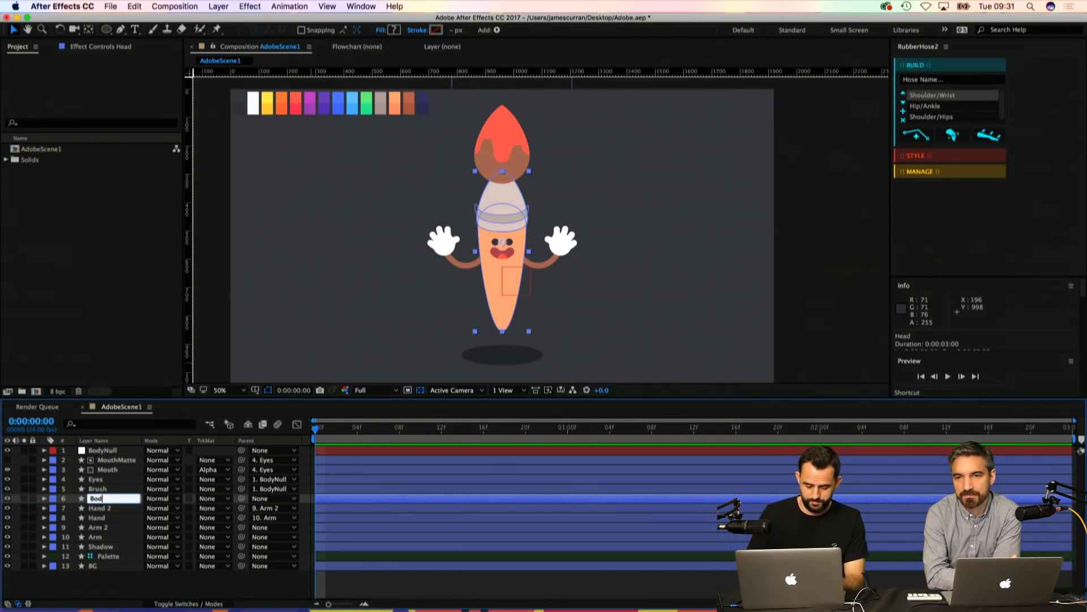
text(y)
key(Return)
drag(237, 496, 99, 452)
click(113, 565)
click(116, 508)
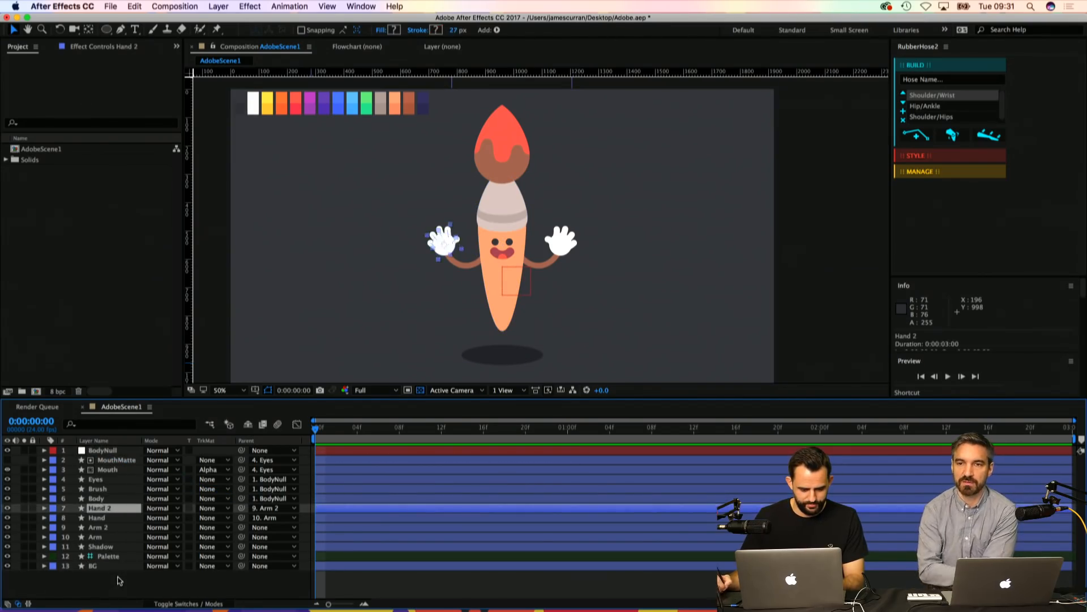
click(119, 585)
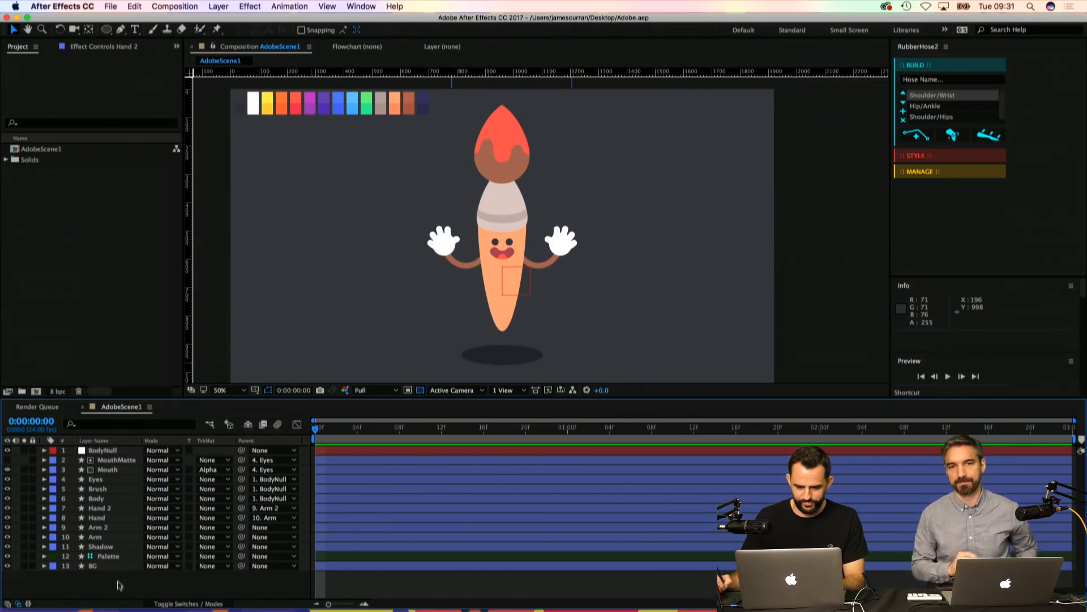
click(100, 499)
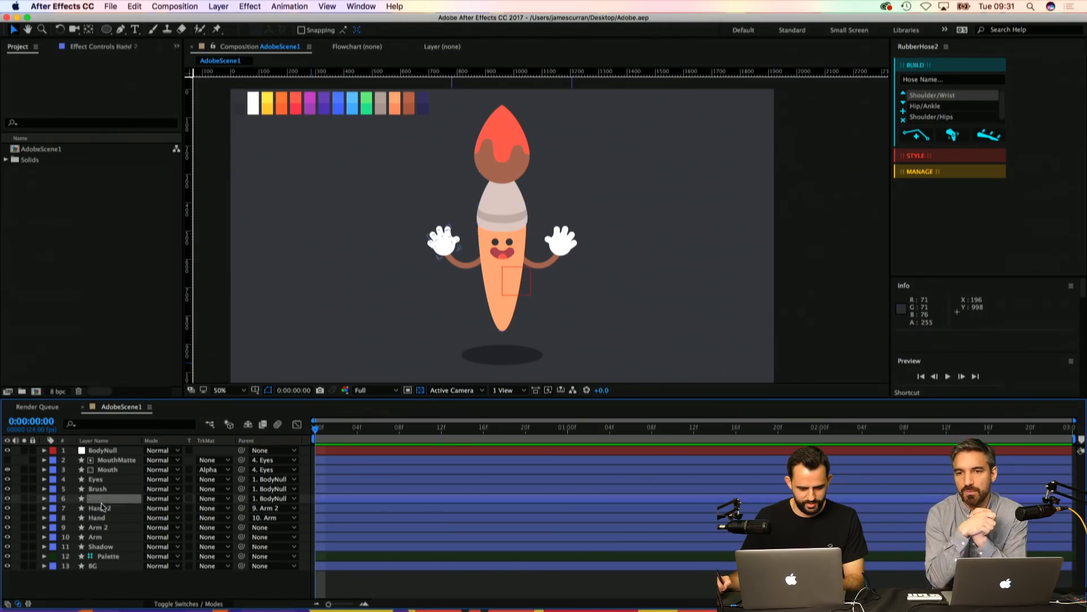
click(110, 579)
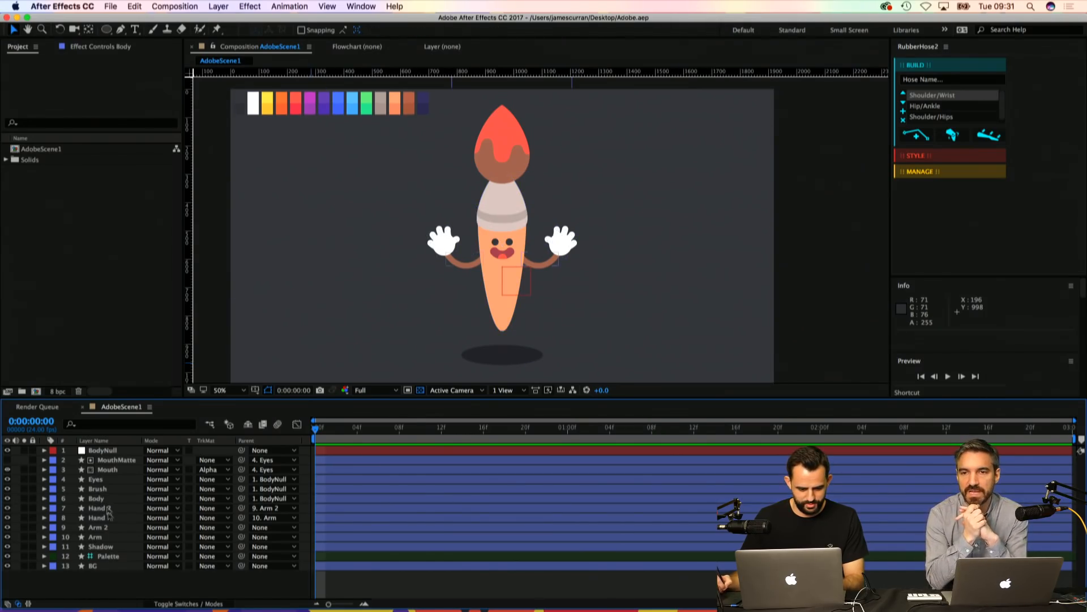
click(107, 500)
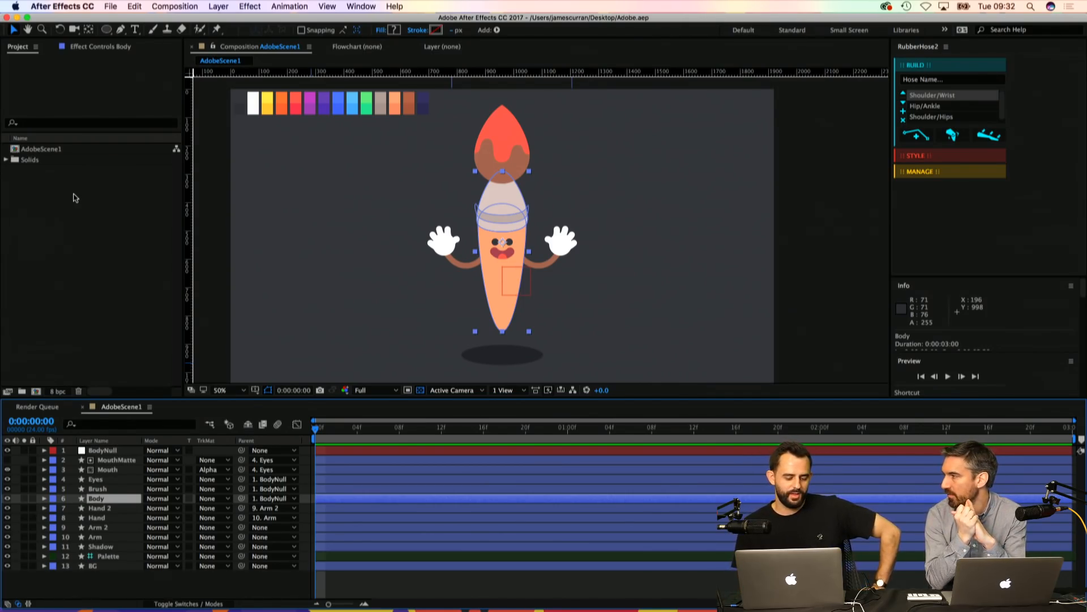
click(381, 575)
drag(445, 244, 410, 235)
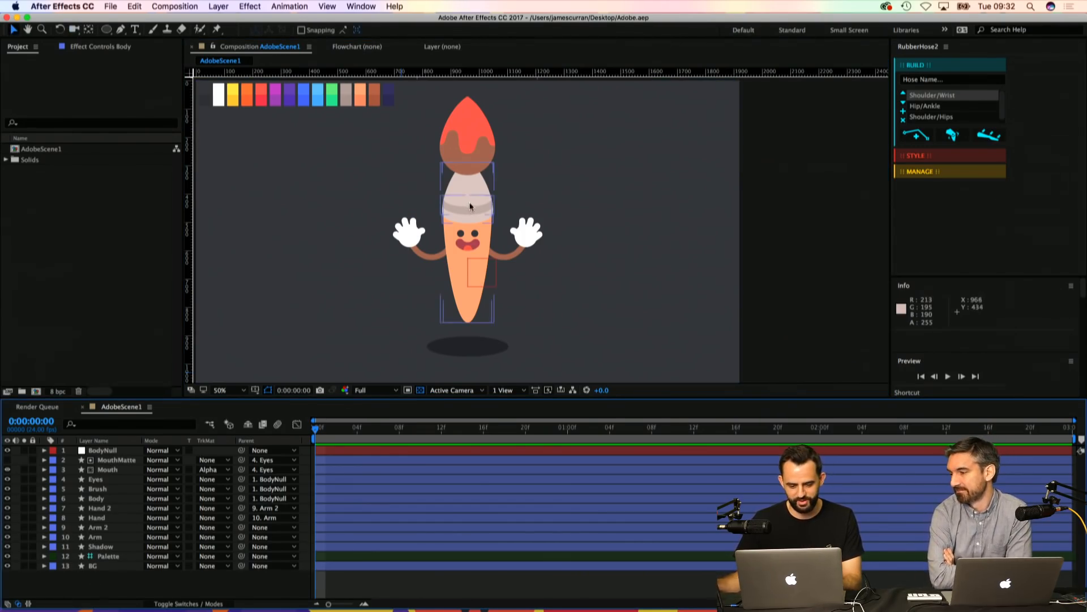
Step: Select the Body layer and examine its contents
click(467, 271)
click(44, 499)
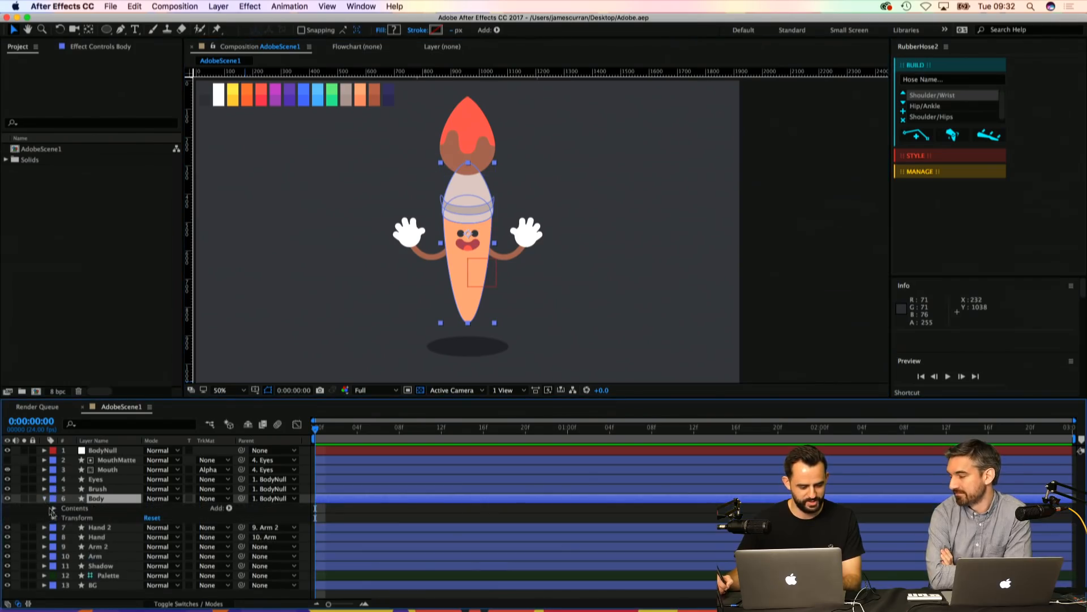
click(54, 508)
click(44, 499)
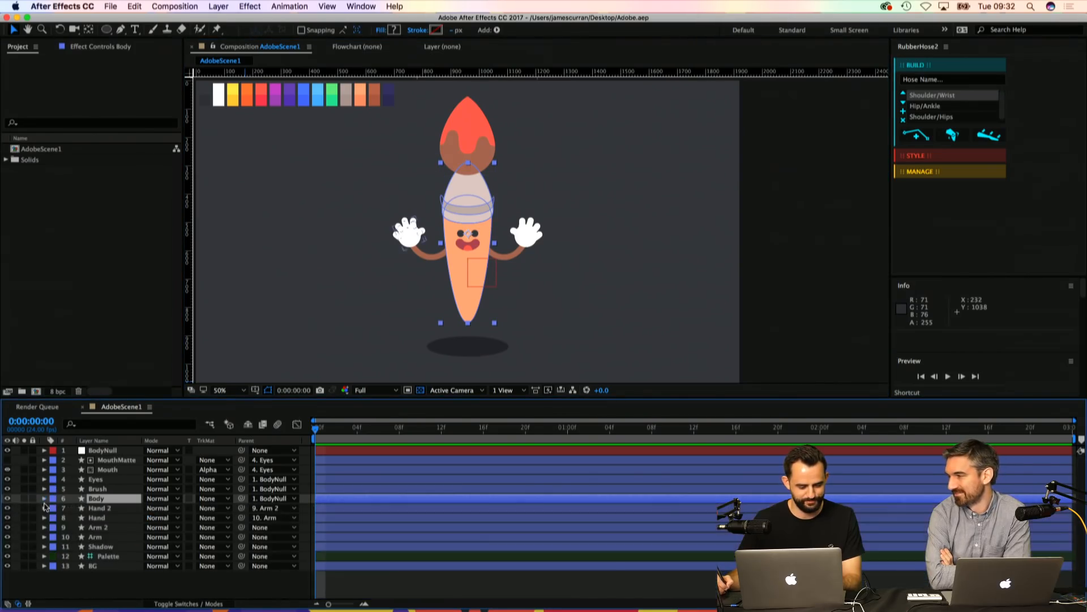
Step: Rename the Hand 2 layer as Hand and save the project
click(113, 510)
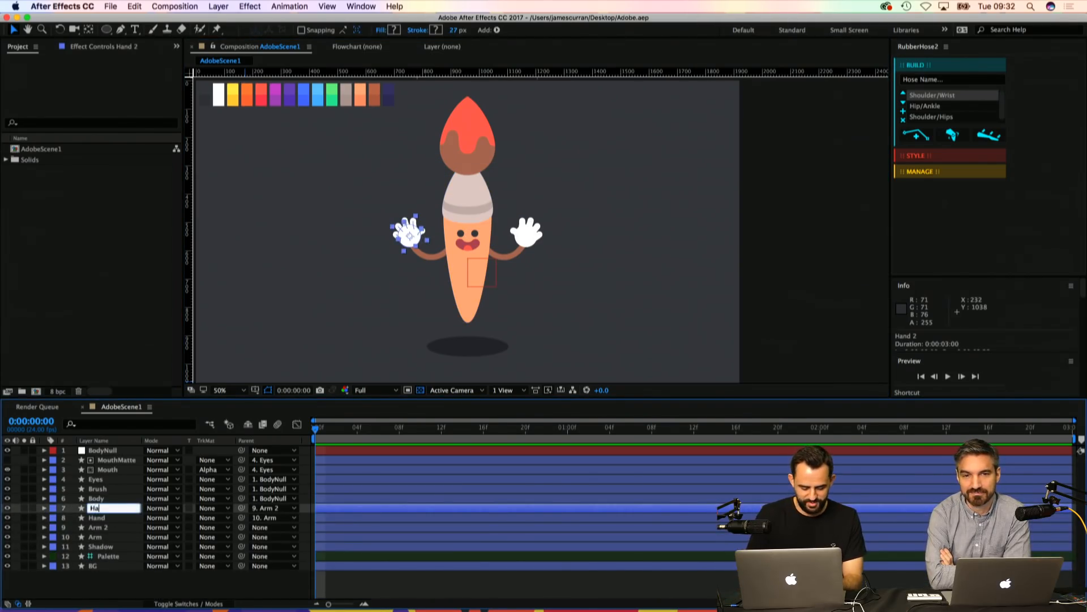
text(nd)
key(Return)
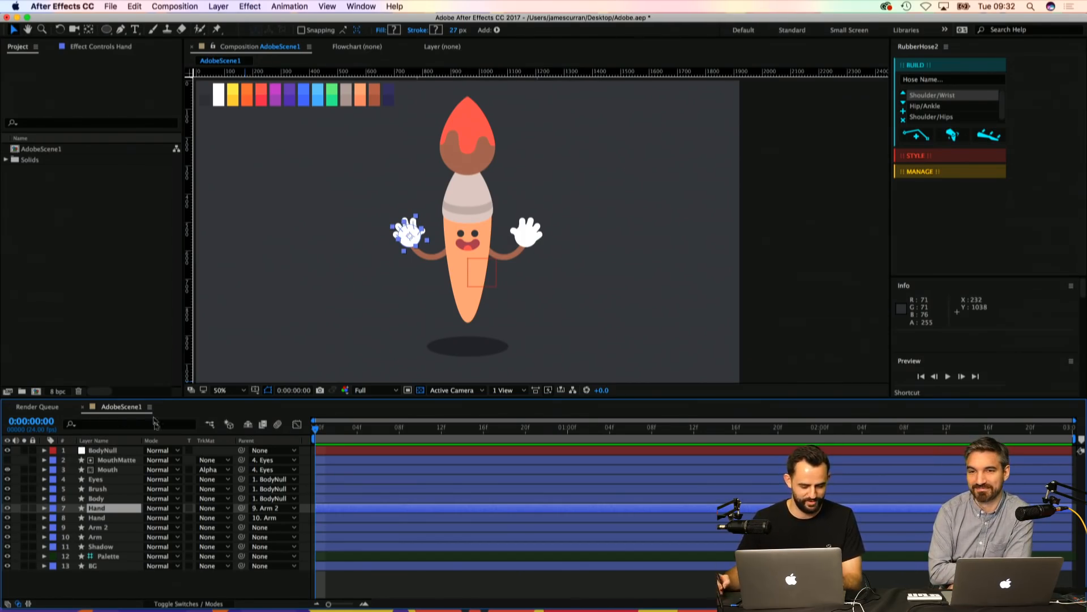
shift+click(107, 529)
super+click(115, 529)
click(118, 583)
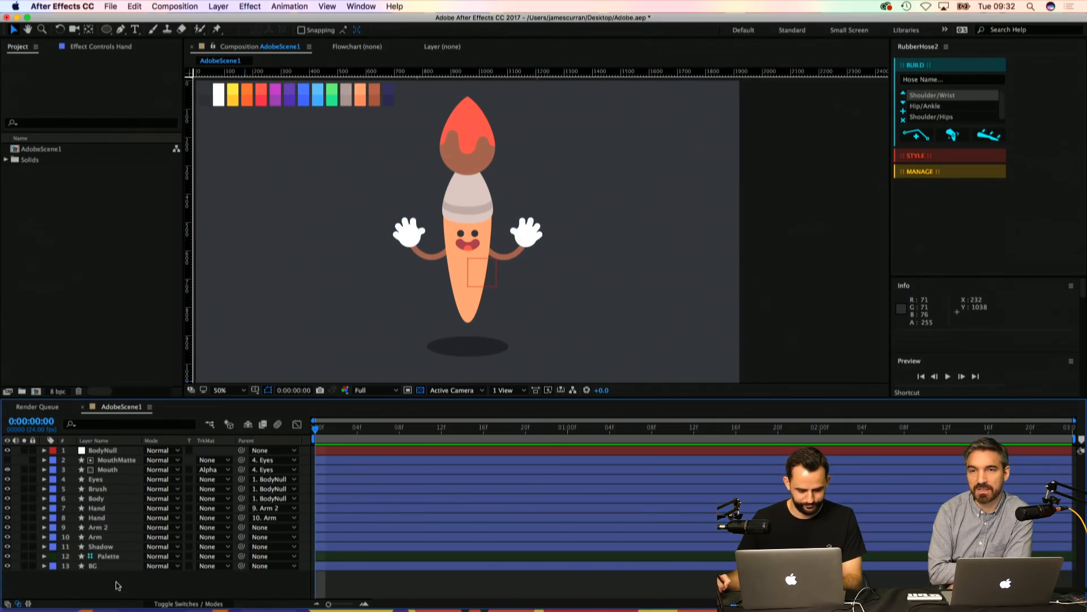
key(super+s)
Step: Duplicate BodyNull and rename the copy as Hand1Null
key(space)
drag(380, 295, 370, 293)
key(v)
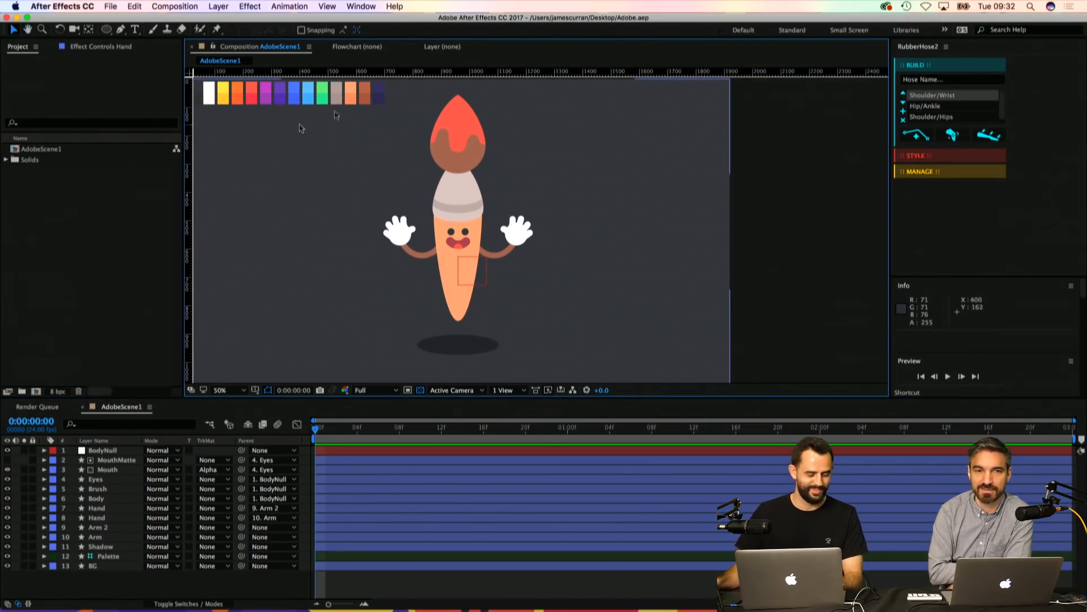
click(113, 453)
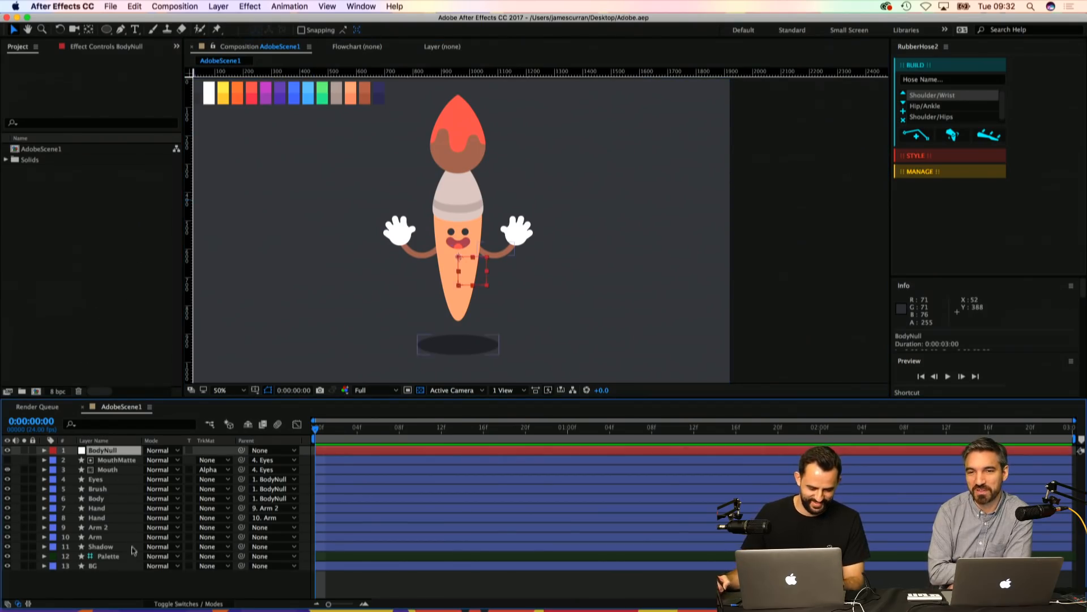
click(128, 578)
click(103, 453)
key(super+d)
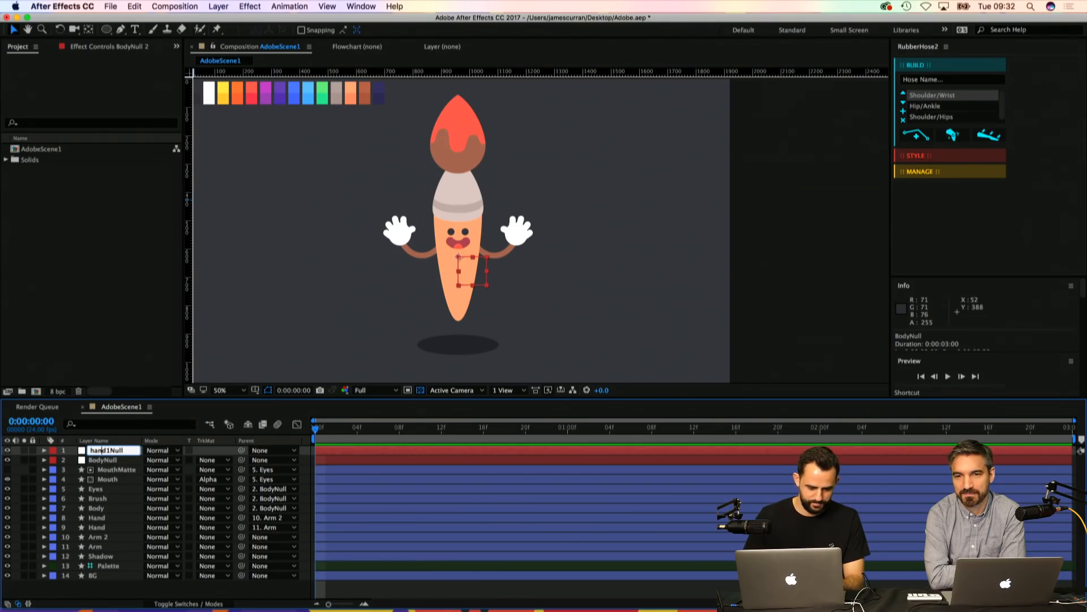
key(Return)
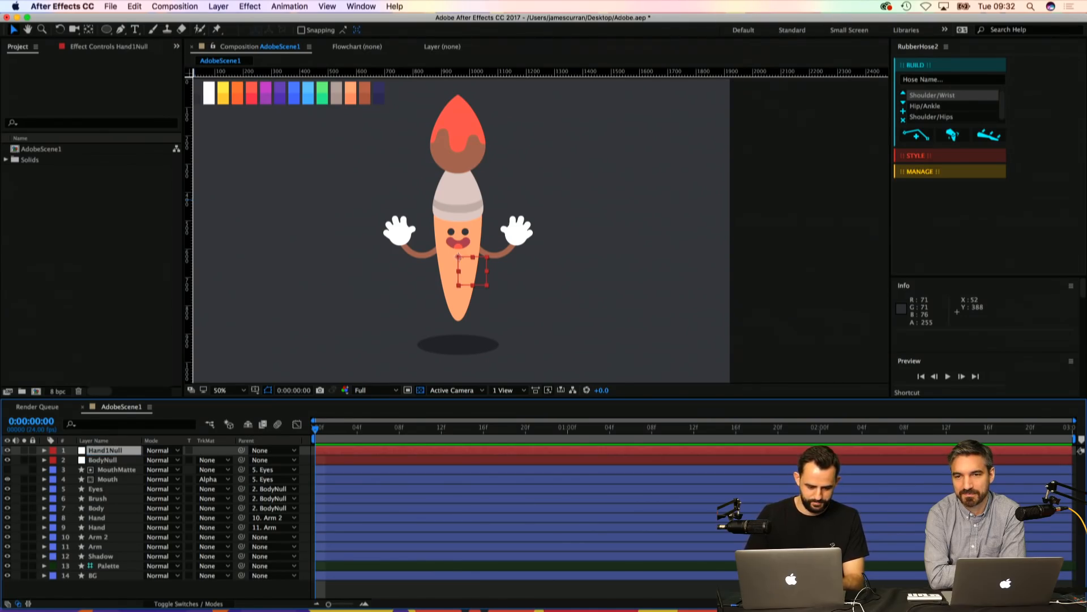
Step: Try shifting BodyNull's position to test the body rig, undo the shift and save the project
click(88, 461)
key(p)
click(162, 459)
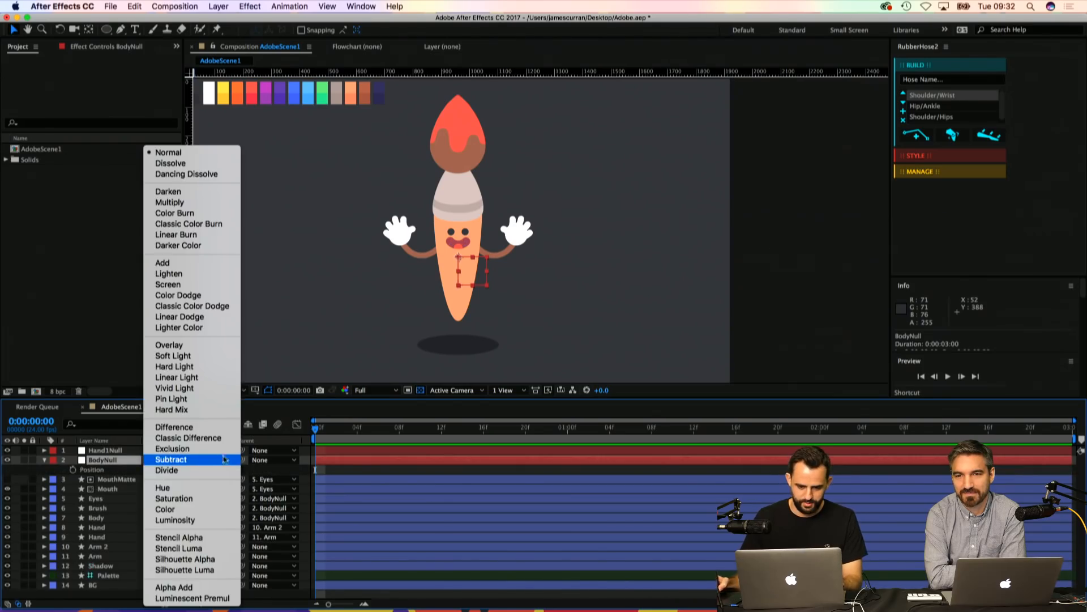
click(106, 476)
drag(164, 469, 106, 469)
key(super+z)
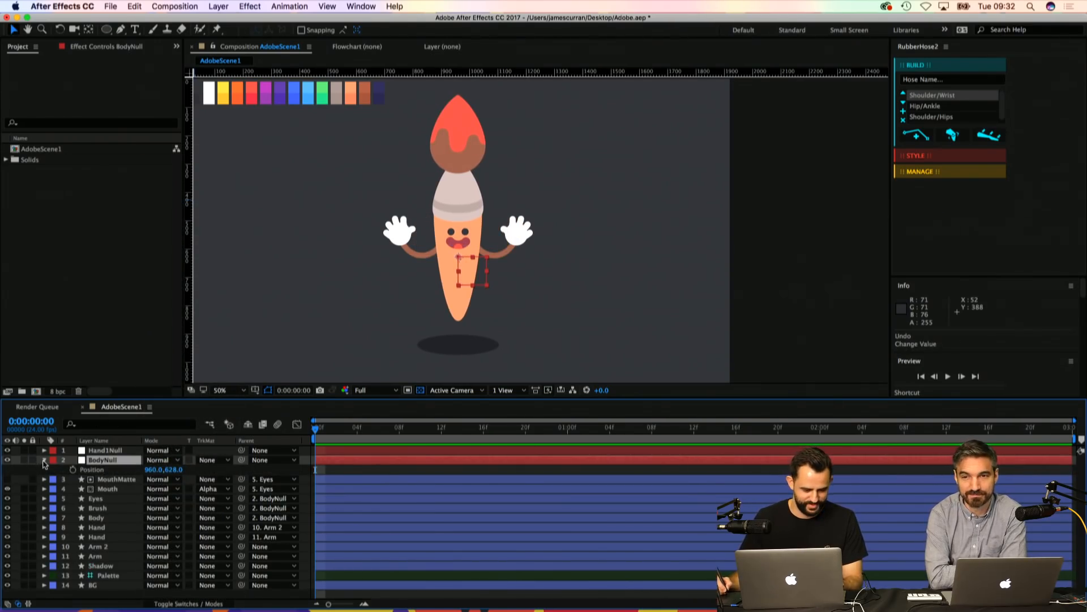
click(44, 463)
key(F2)
key(super+s)
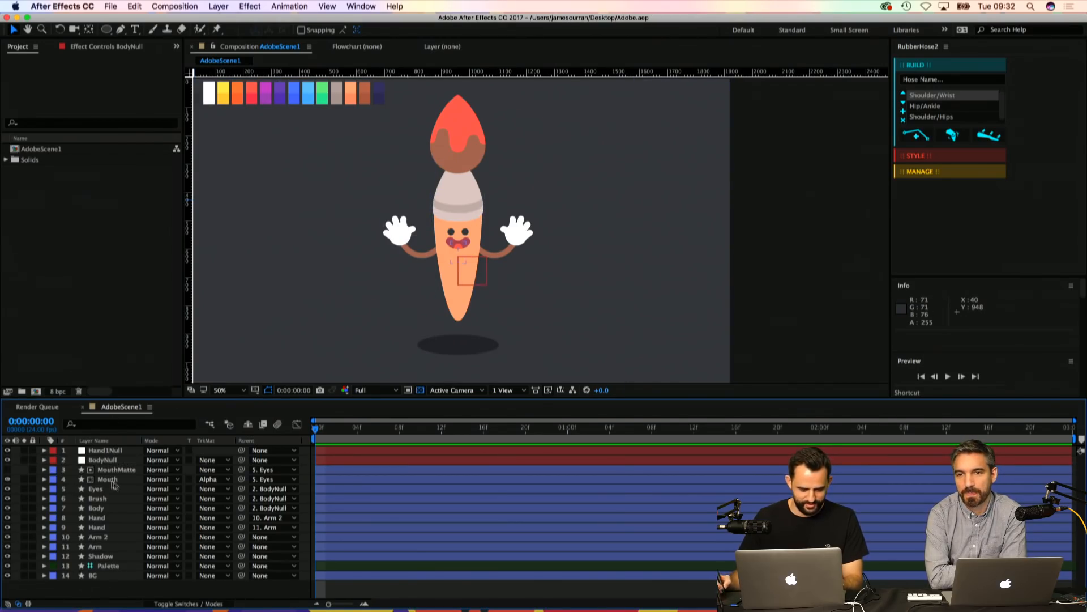
Step: Try BodyNull's position and rotation controls again, undoing the changes
click(115, 463)
key(p)
drag(150, 469, 122, 466)
key(super+z)
key(r)
key(super+z)
Step: Place Hand1Null below BodyNull in the layer stack and save the project
click(45, 459)
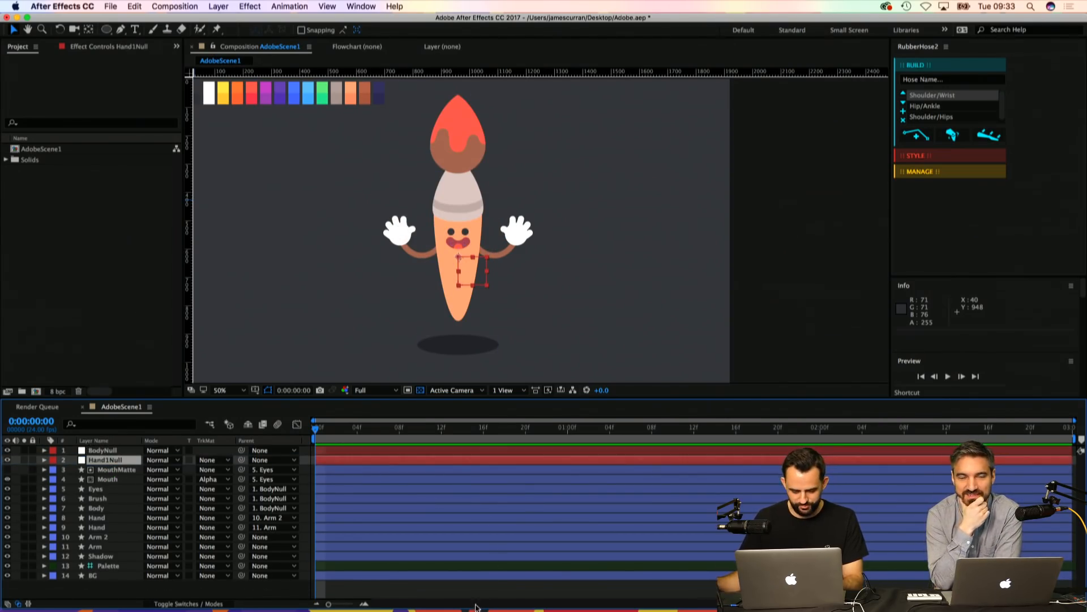
key(super+s)
click(113, 451)
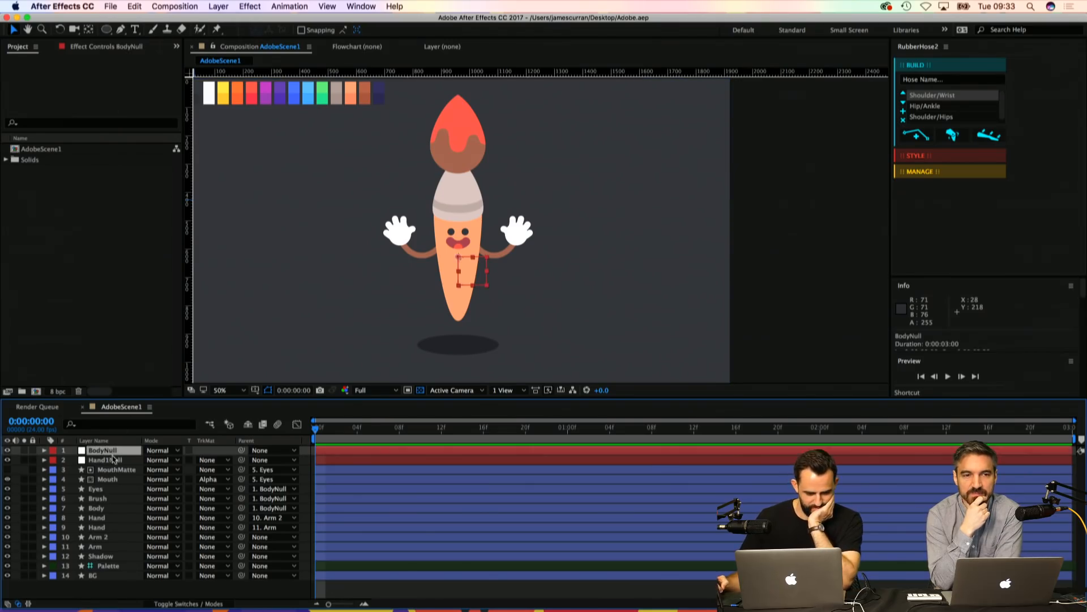
Step: Move Hand1Null onto the wrist of the right-side hand at position 1157, 566
key(super+Down)
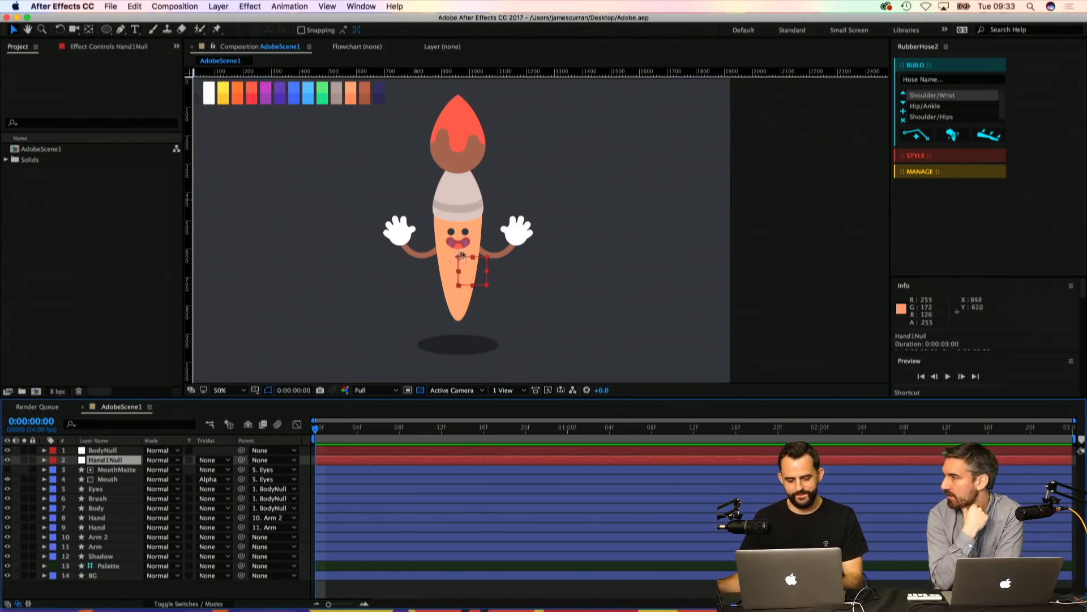
key(z)
drag(491, 240, 493, 249)
scroll(476, 233, down, 6)
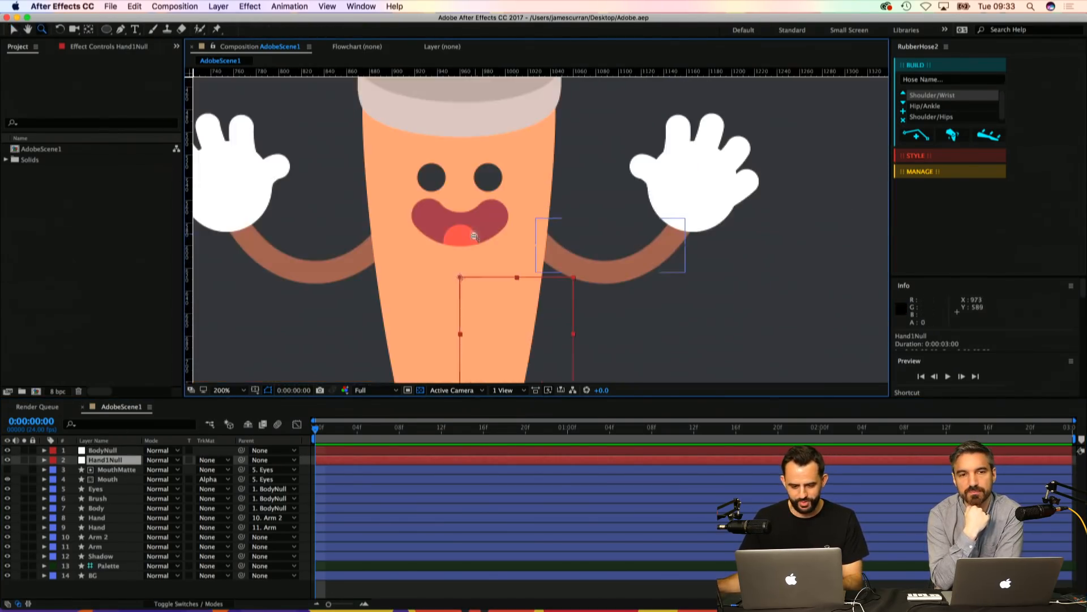
key(v)
drag(508, 299, 718, 247)
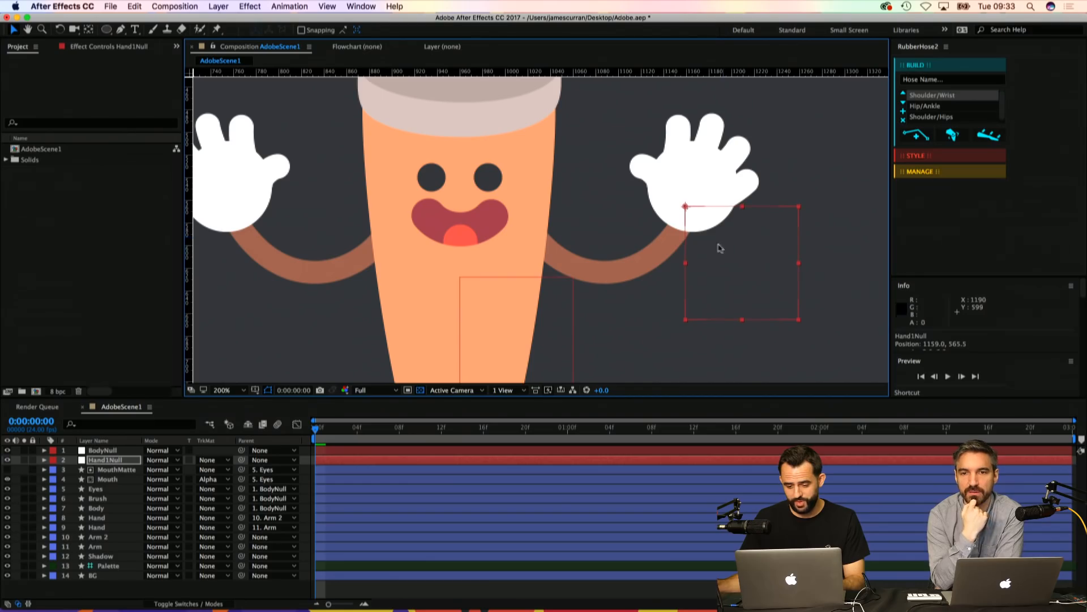
key(space)
drag(573, 156, 548, 128)
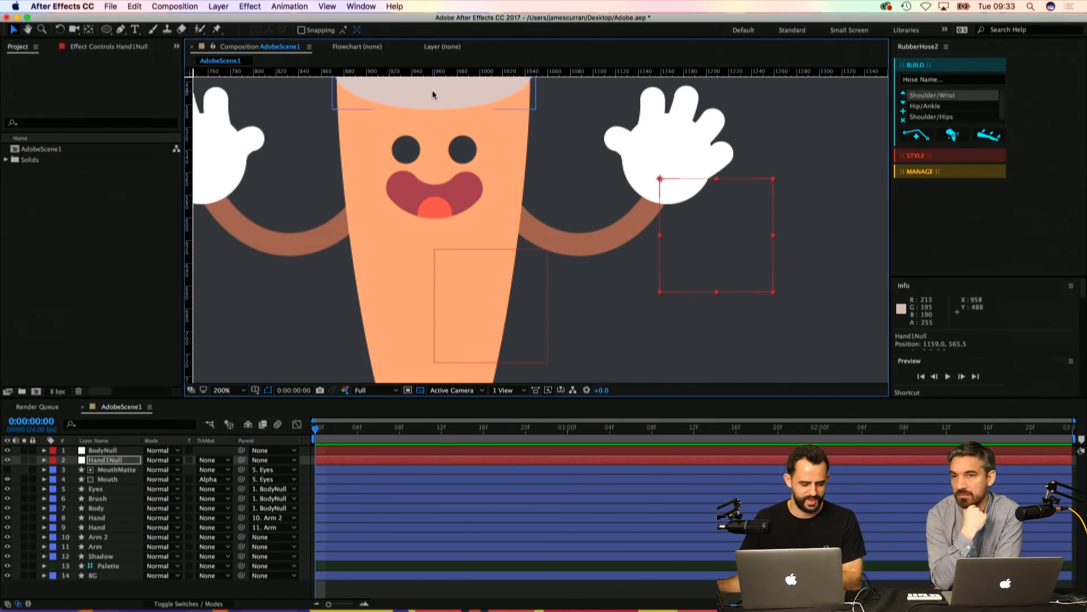
click(105, 462)
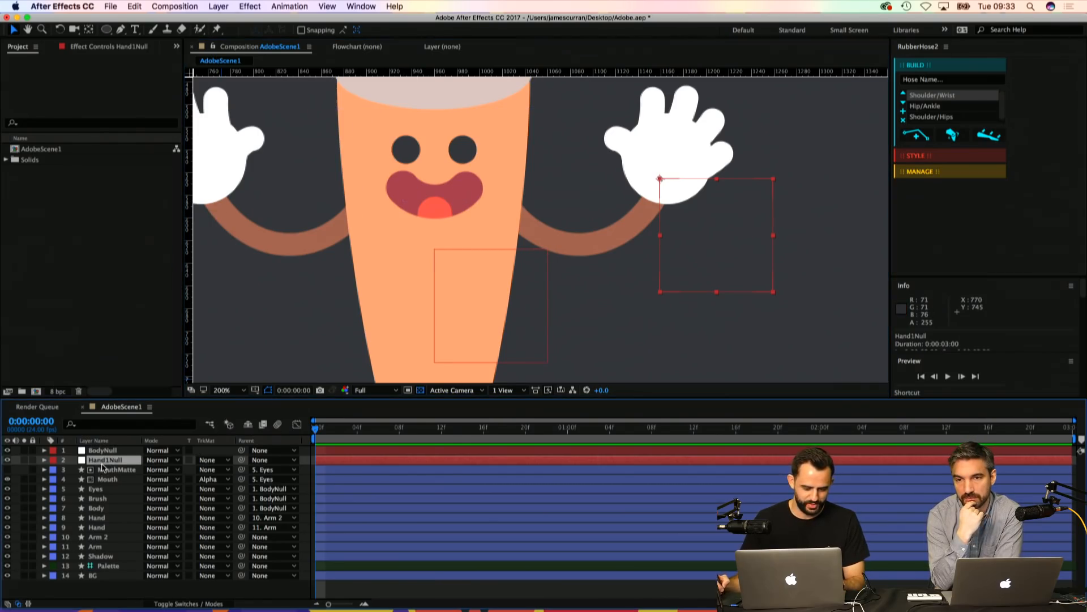
drag(687, 227, 684, 227)
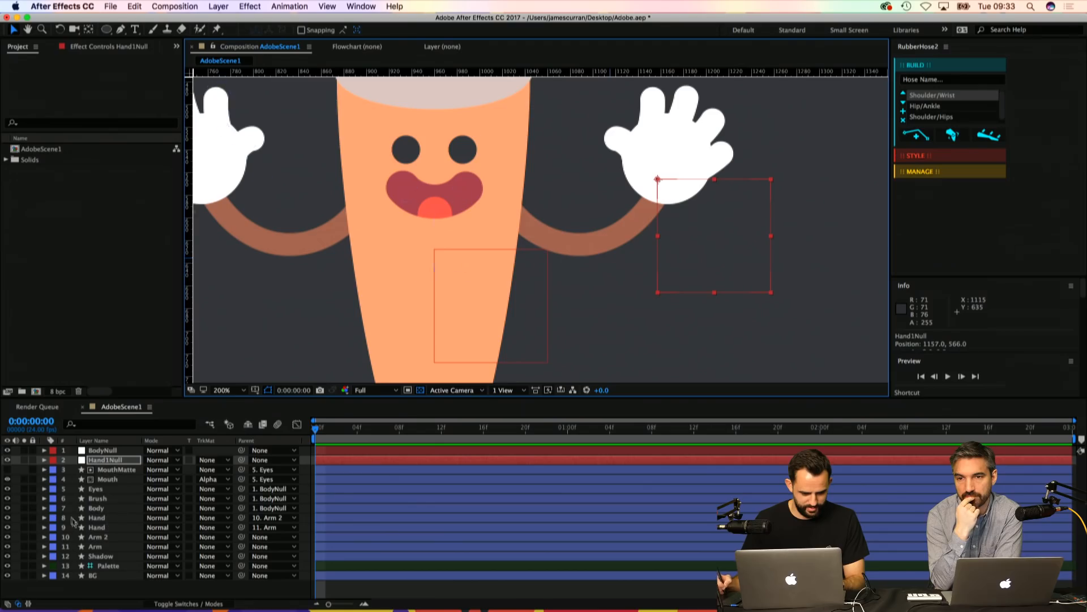
Step: Parent the right-side Hand layer to Hand1Null, test the link by moving the null, and undo that move
click(102, 526)
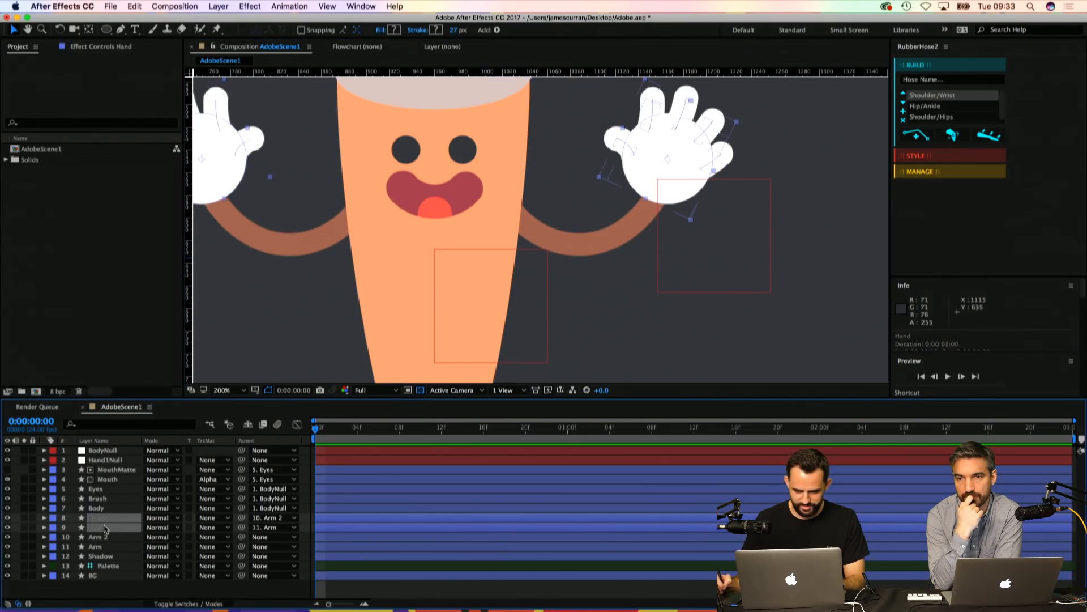
drag(242, 527, 107, 459)
mouse_move(701, 244)
mouse_down()
mouse_move(749, 249)
mouse_move(705, 226)
mouse_up()
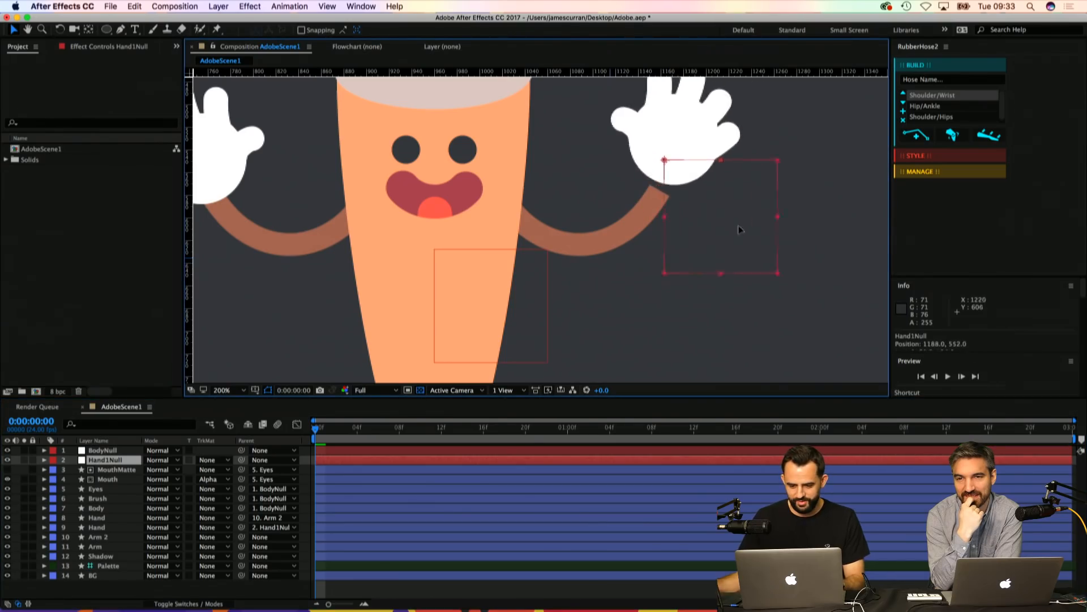
key(super+z)
Step: Try moving BodyNull to see how the body and hand respond, and undo the move
drag(593, 228, 578, 208)
key(z)
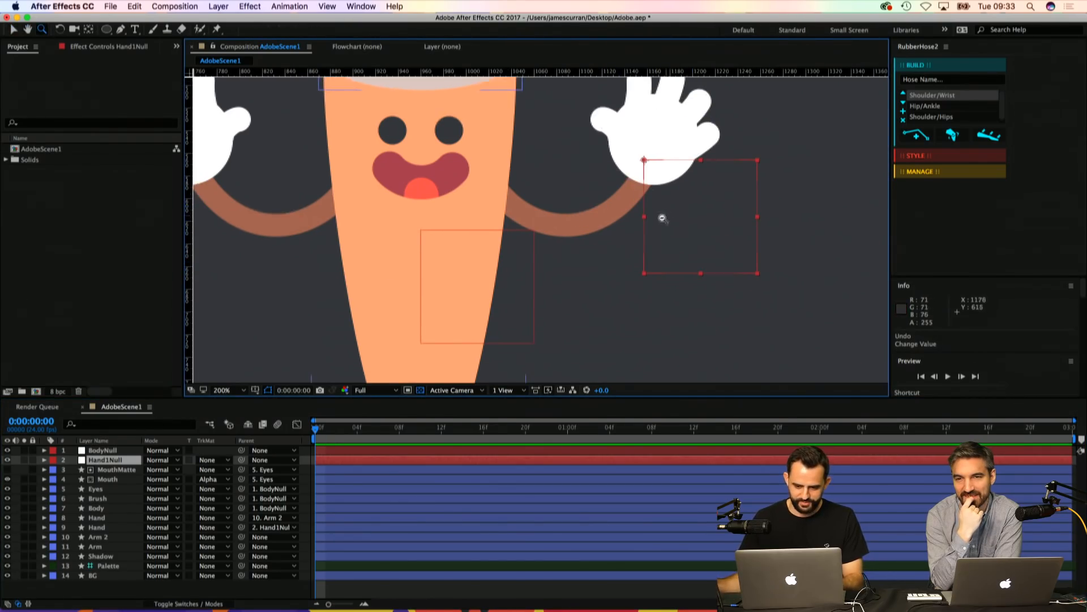
alt+click(660, 215)
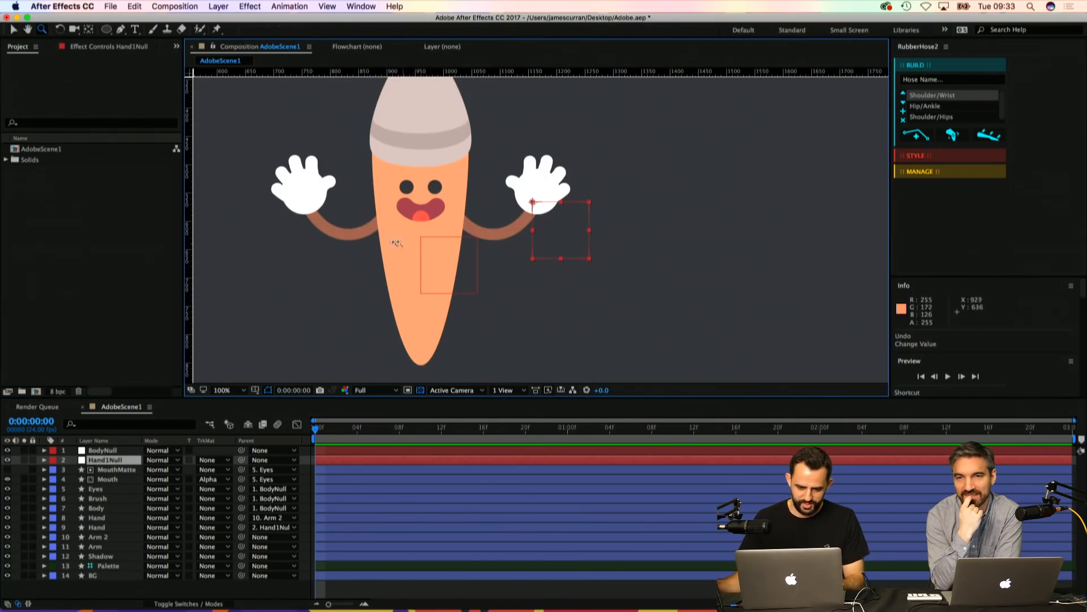
drag(419, 232, 393, 249)
key(v)
drag(443, 277, 481, 263)
key(super+z)
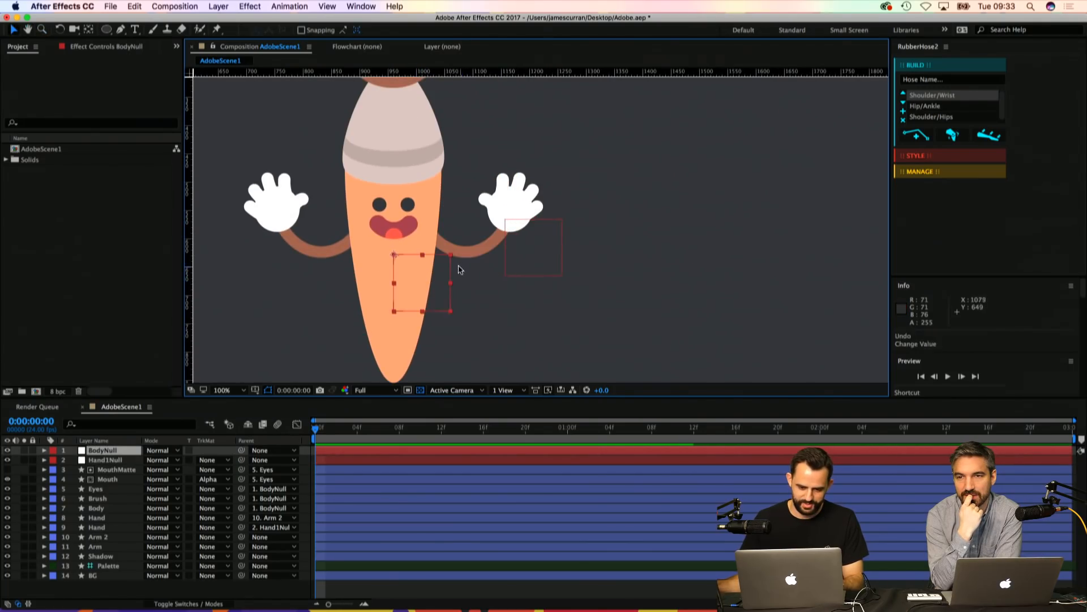
Step: Save the project and build a Shoulder/Wrist rubber hose named Arm1
key(super+s)
click(494, 594)
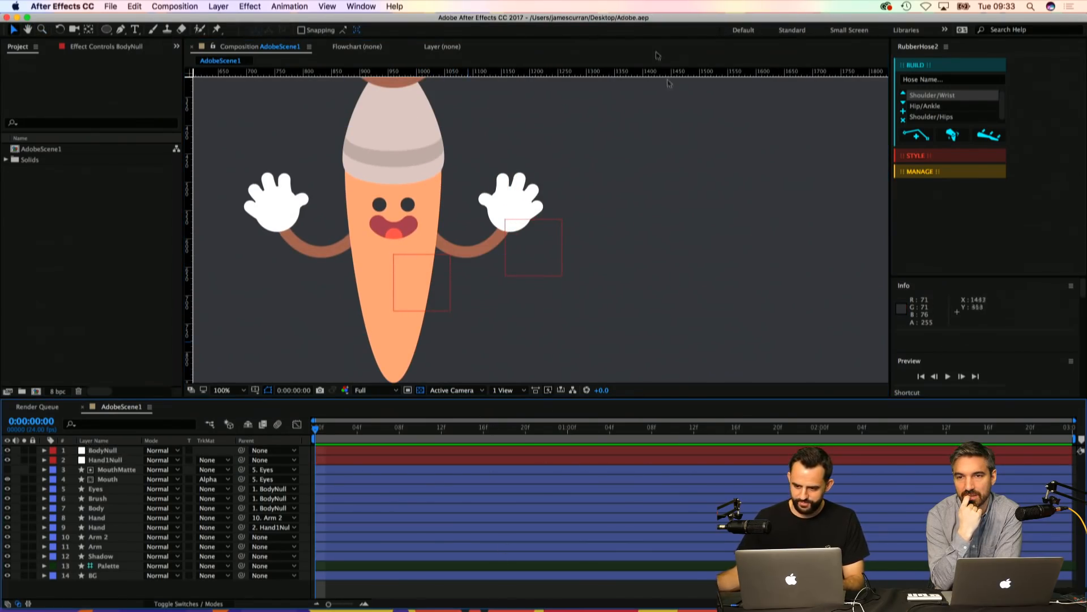
click(932, 80)
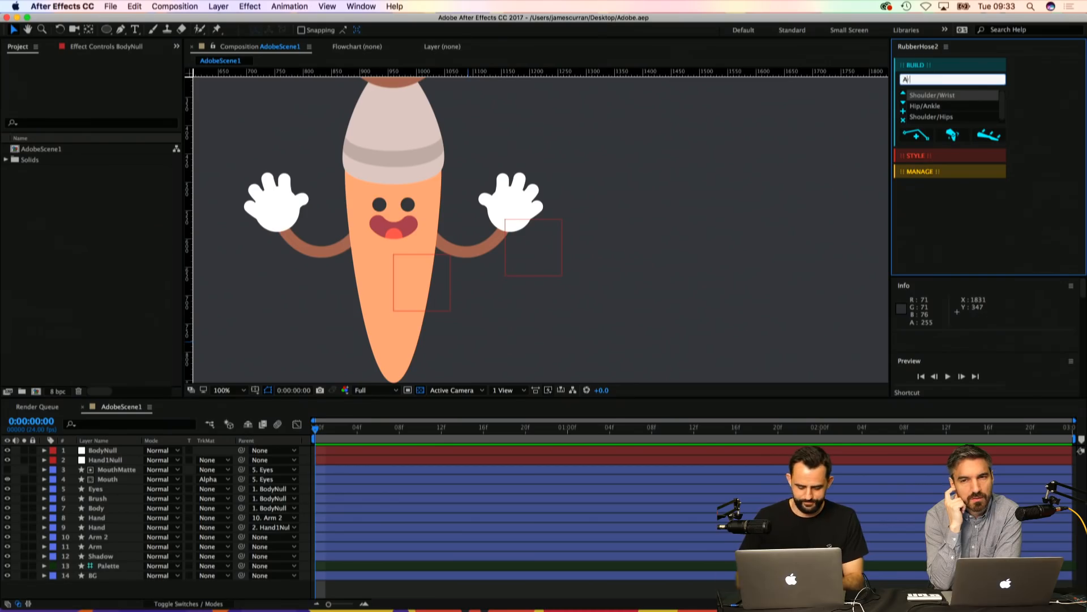
click(923, 139)
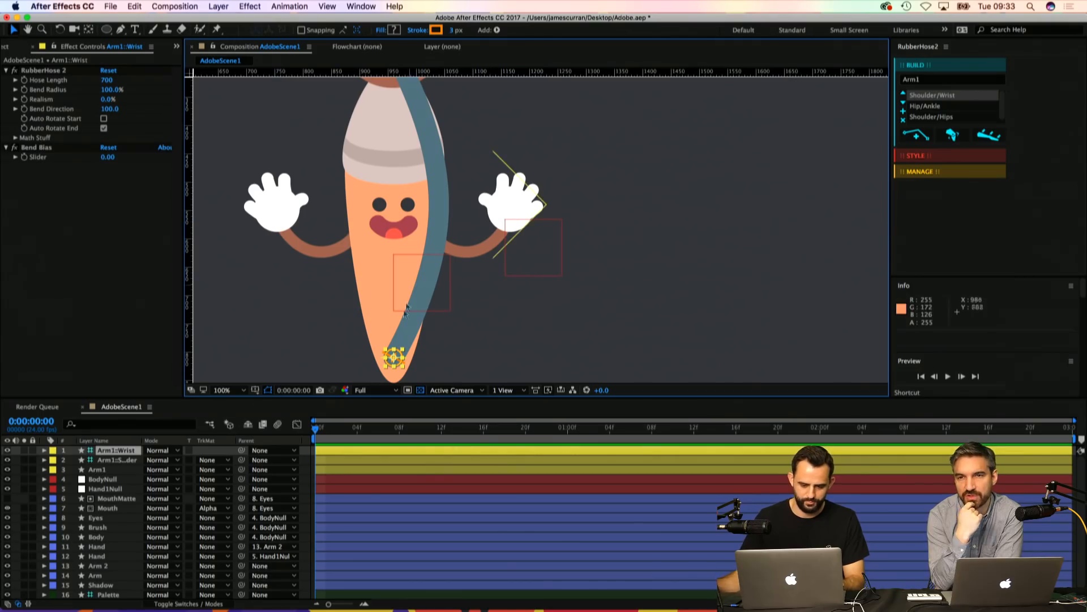
Step: Move the Arm1 wrist controller onto the right-side hand's wrist, at Hand1Null's anchor
drag(393, 358, 505, 222)
click(97, 469)
key(h)
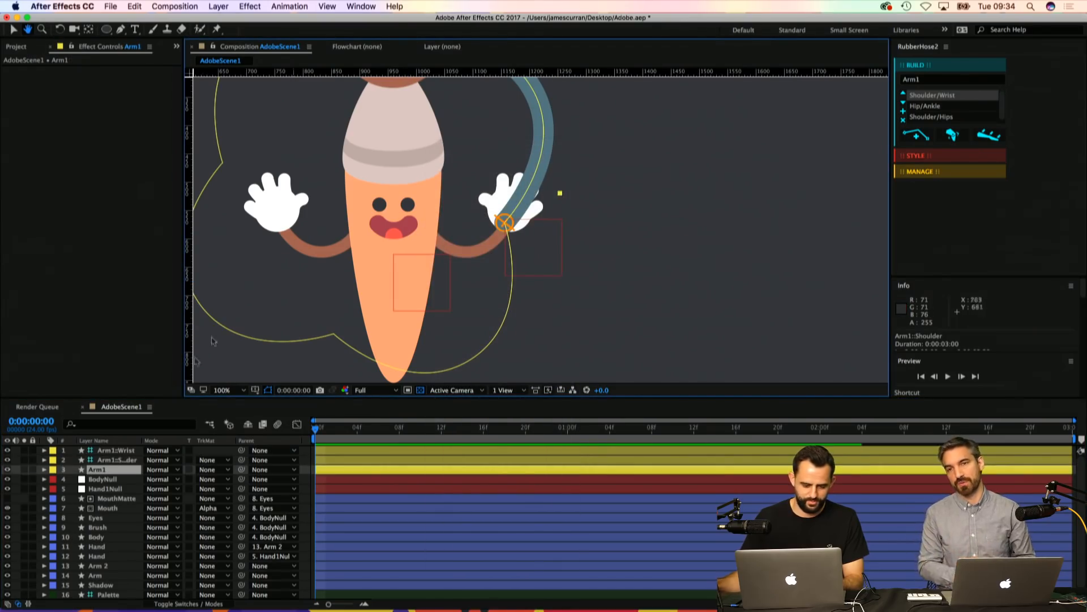
Step: Move the Arm1 shoulder controller to the body's edge where the existing arm attaches, at about 1022, 570
click(121, 451)
key(space)
drag(437, 160, 426, 224)
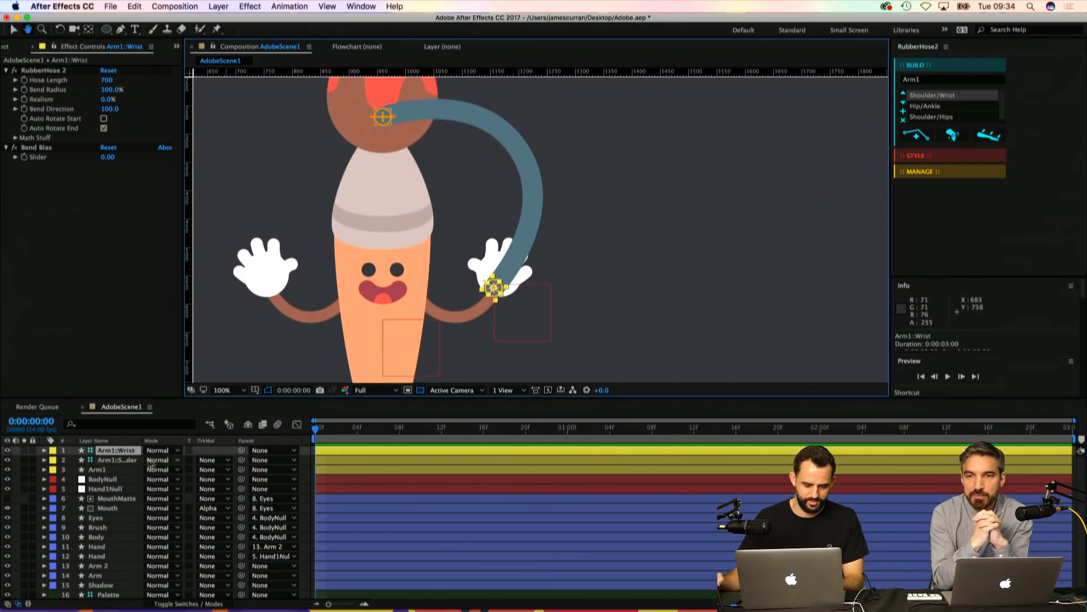
key(v)
click(152, 463)
drag(380, 124, 415, 301)
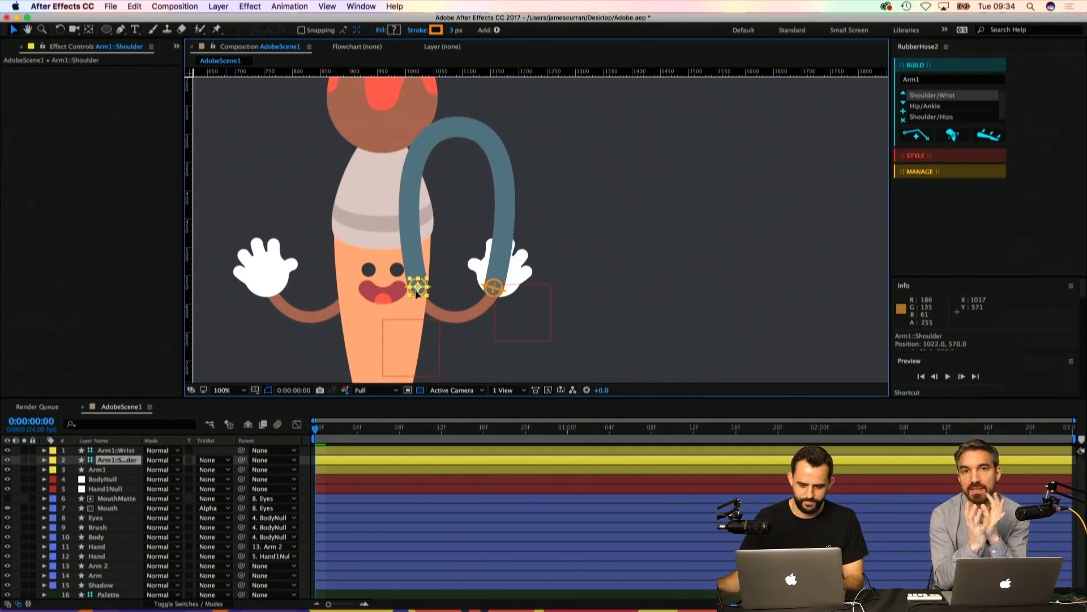
Step: Set Arm1's Hose Length to 175 and Bend Direction to -100, and parent its wrist to Hand1Null and shoulder to BodyNull
click(114, 452)
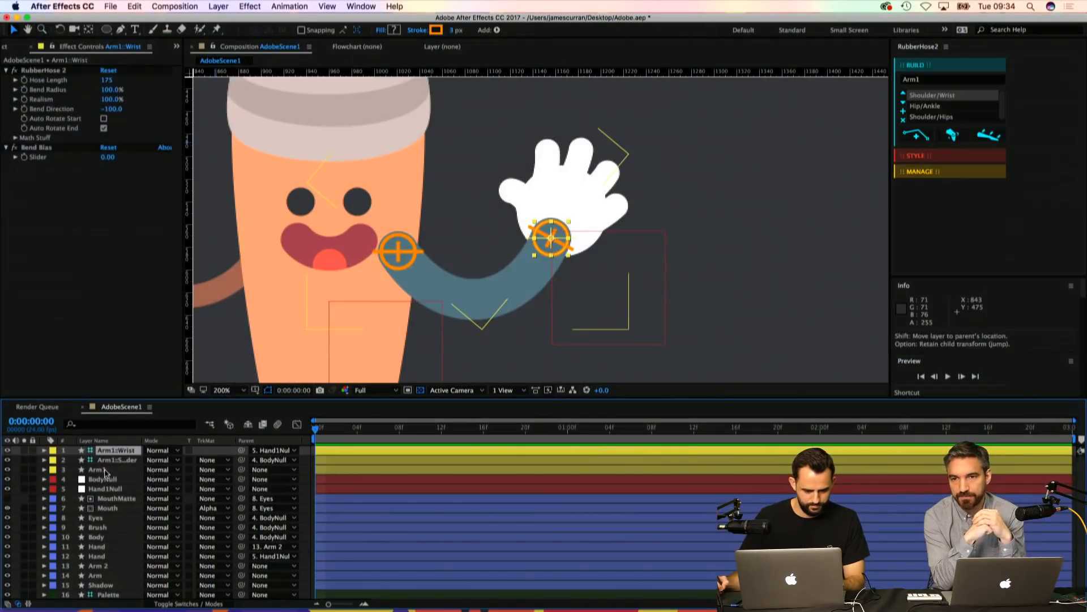
Step: Set the stroke width of the Arm1 hose to 24 px
click(105, 470)
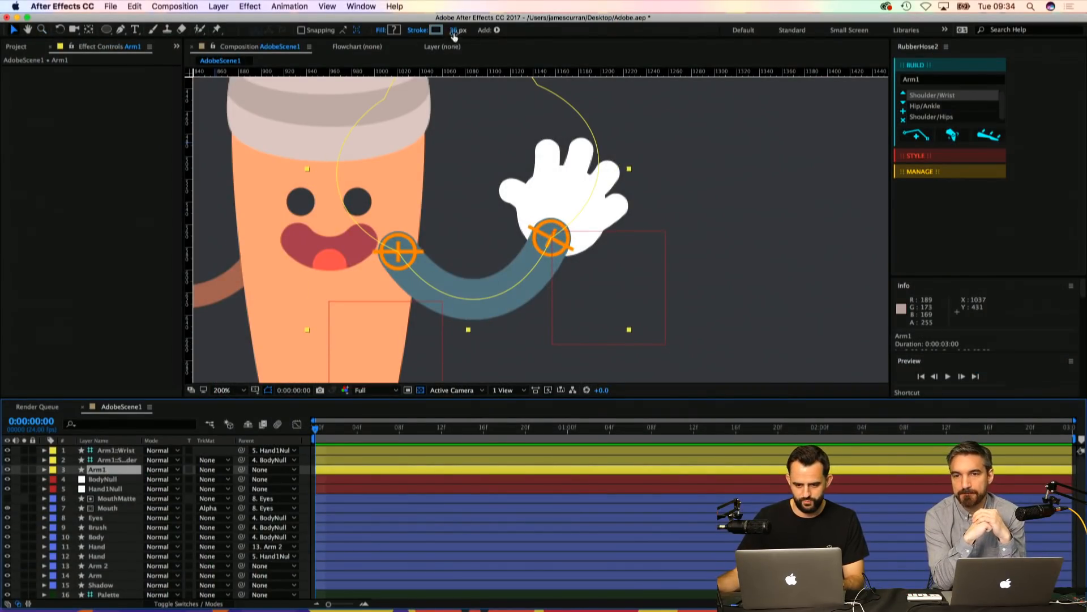
drag(454, 33, 379, 30)
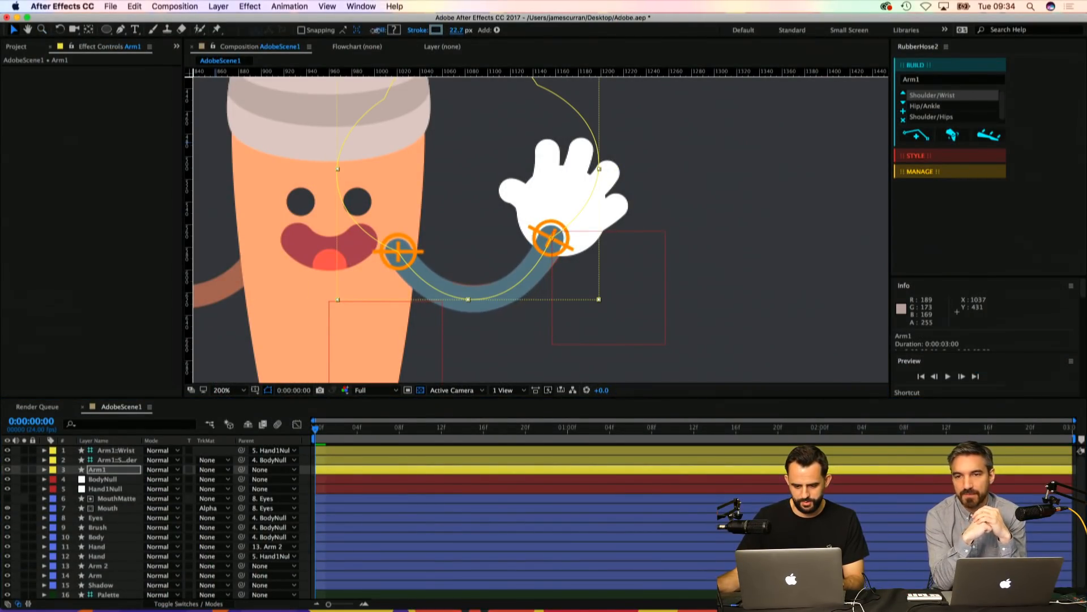
text(24)
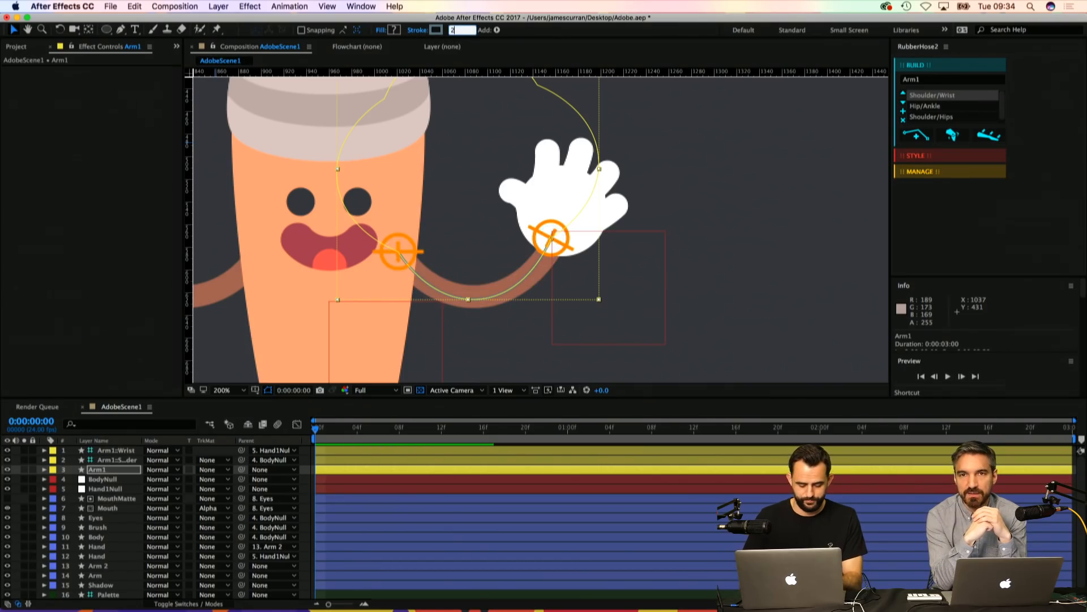
key(Return)
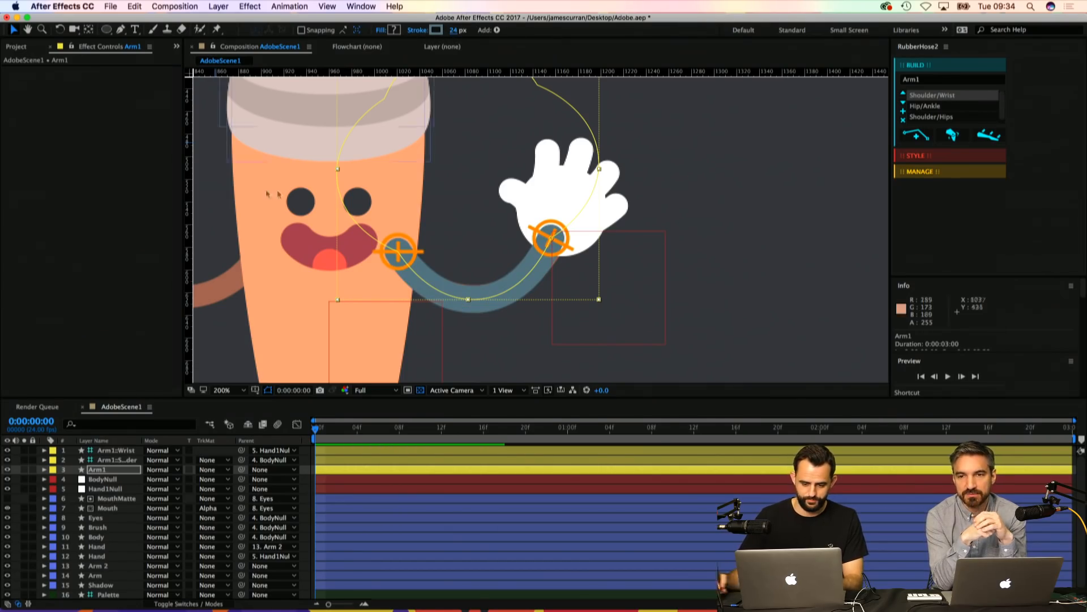
Step: Move the Arm1 wrist, shoulder and hose layers down the layer stack, between the Arm and Shadow layers
click(110, 450)
shift+click(116, 460)
drag(116, 460, 119, 581)
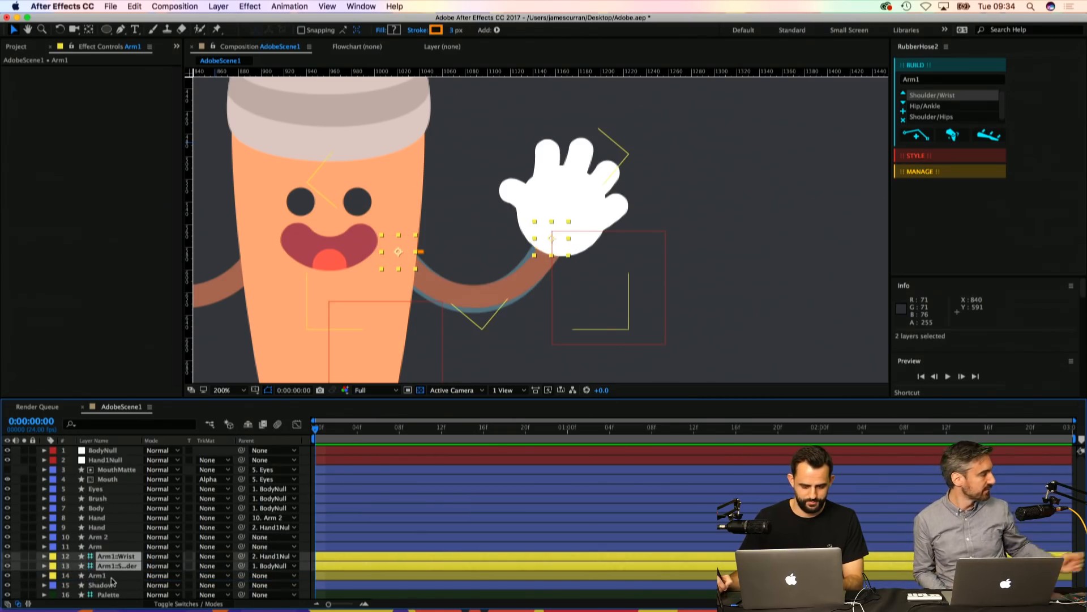
Step: Set the Arm1 hose's stroke width to 20 px and sample its stroke color from the original brown arm
click(111, 576)
key(super+s)
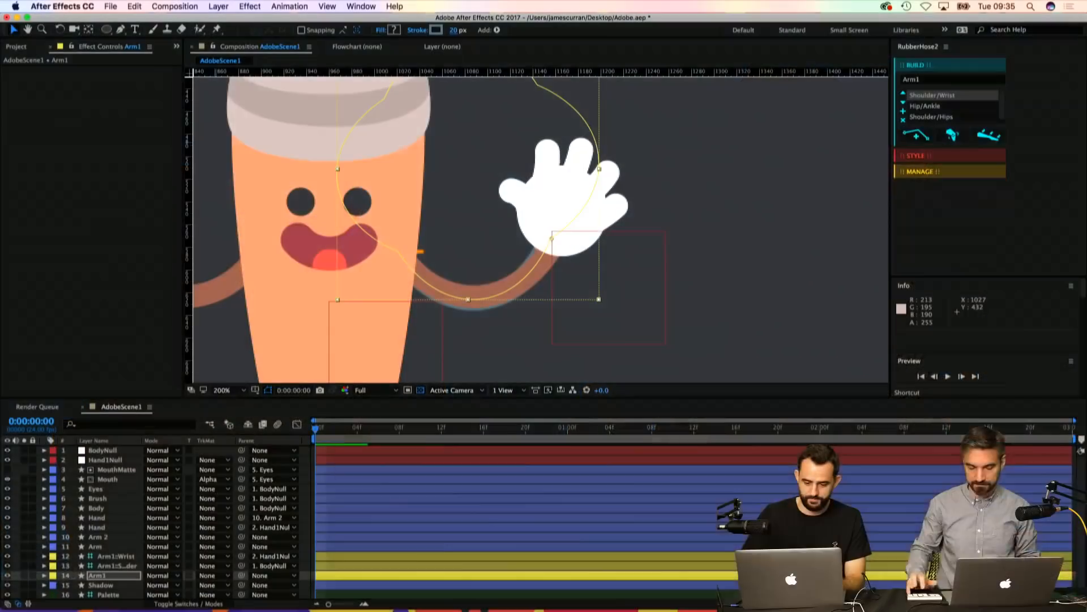
click(106, 576)
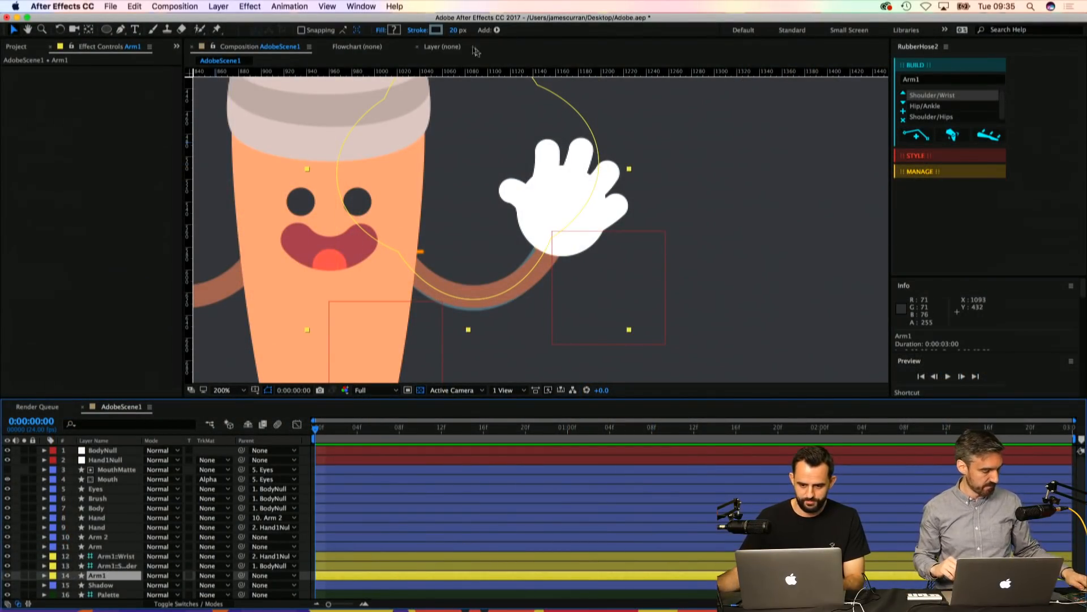
click(436, 29)
click(689, 482)
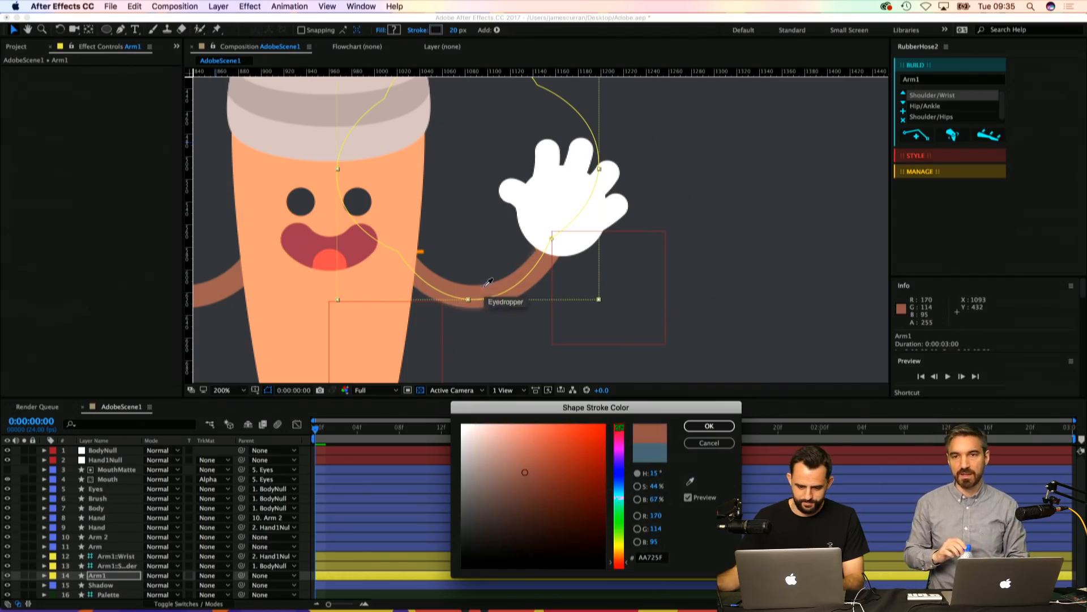
click(481, 293)
click(707, 426)
Step: Delete the original right-side arm layer named Arm
click(97, 537)
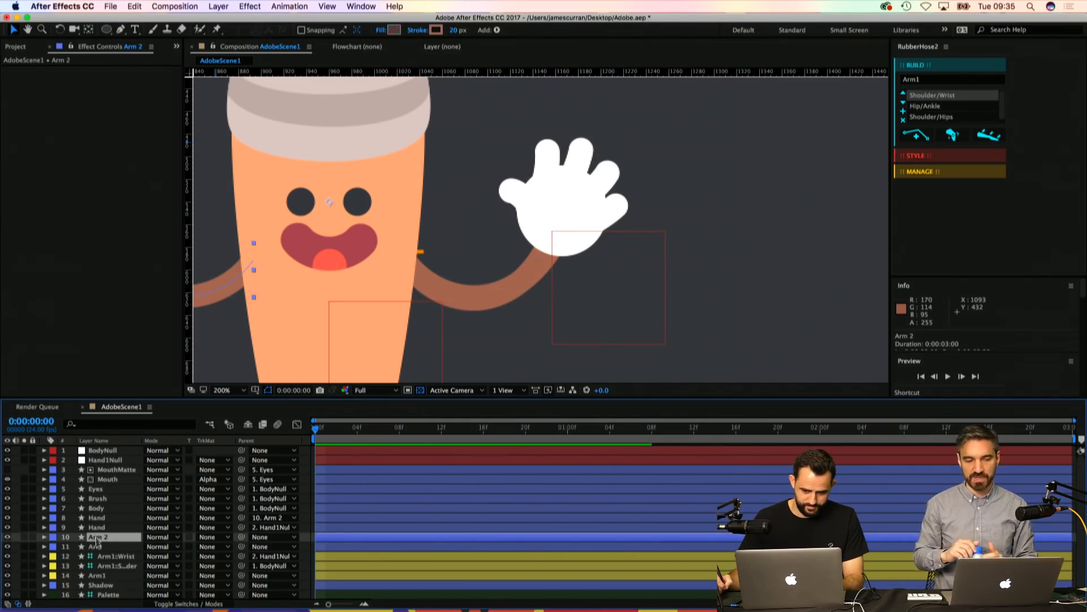
click(98, 546)
key(Delete)
Step: Nudge the Arm1 wrist controller to about -2.3, 4.0 behind the hand, check the shoulder controller, and save the project
key(h)
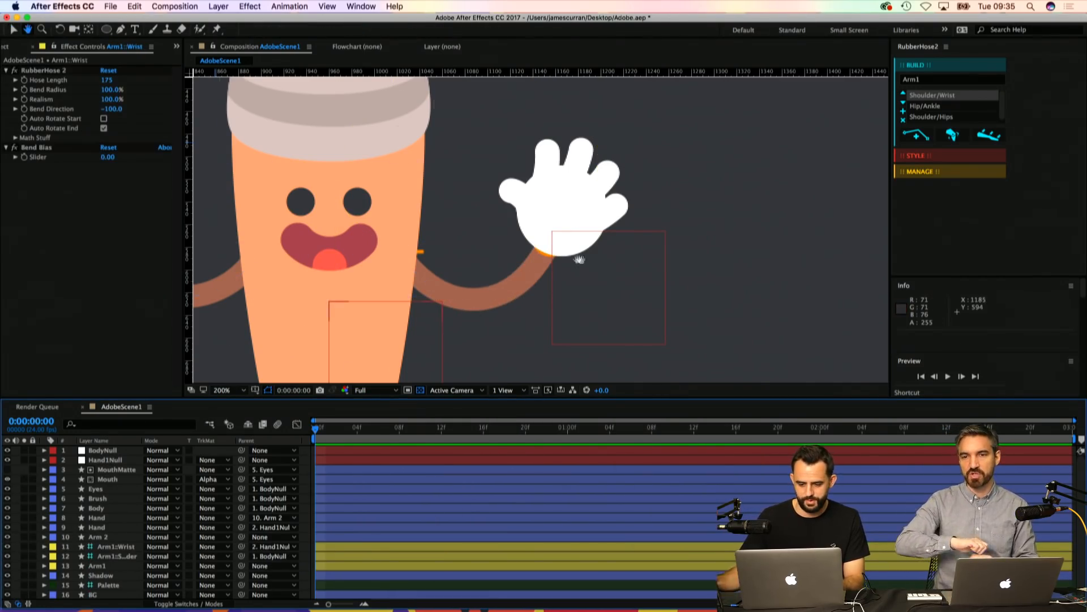
drag(578, 258, 554, 242)
click(116, 546)
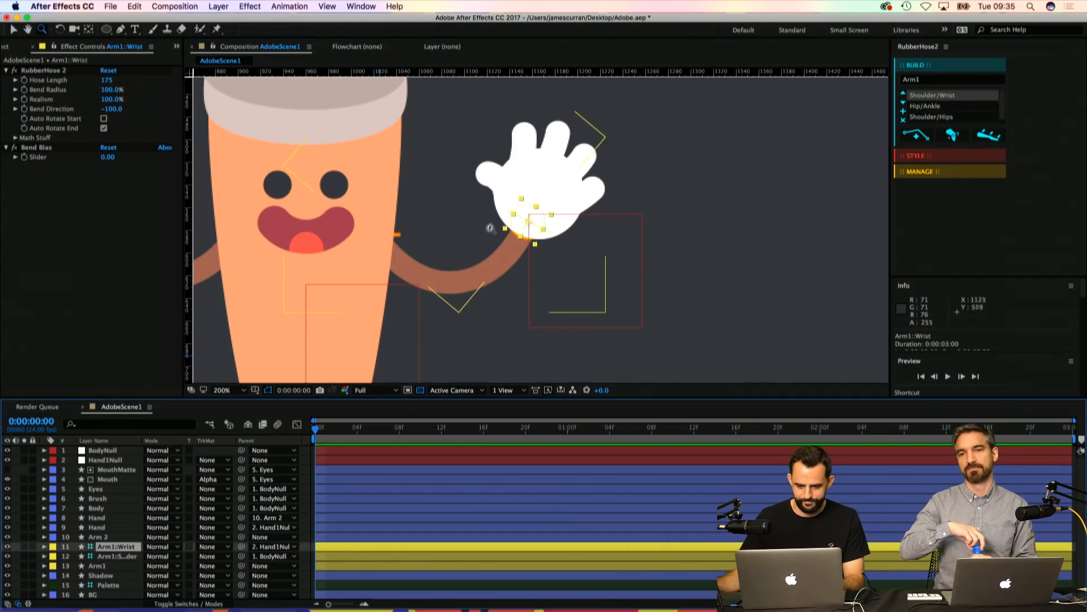
scroll(480, 249, up, 2)
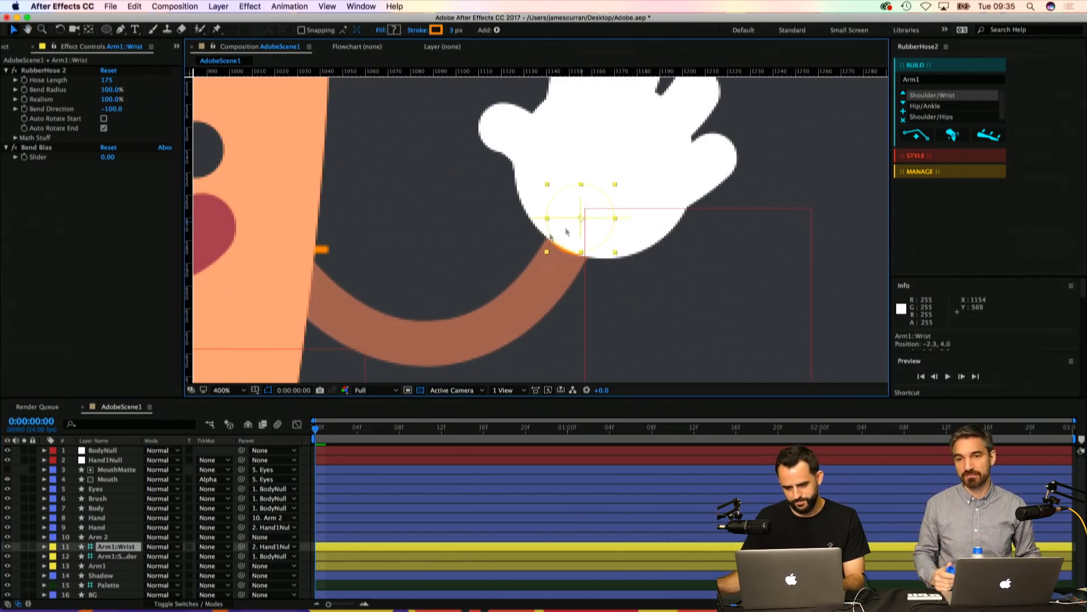
click(110, 557)
key(z)
alt+click(403, 219)
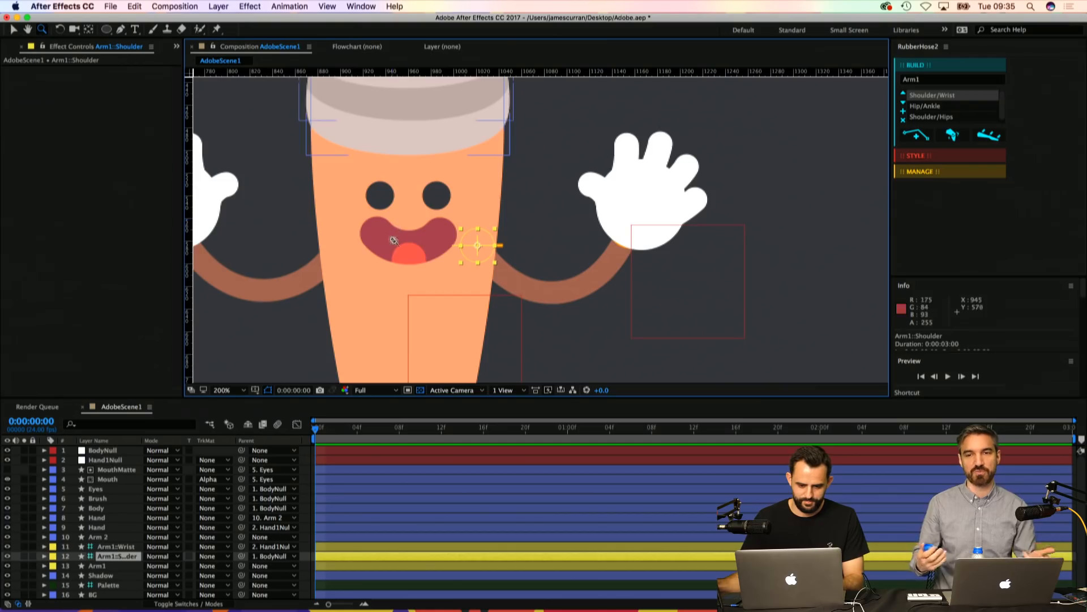
scroll(529, 216, down, 2)
drag(531, 137, 516, 120)
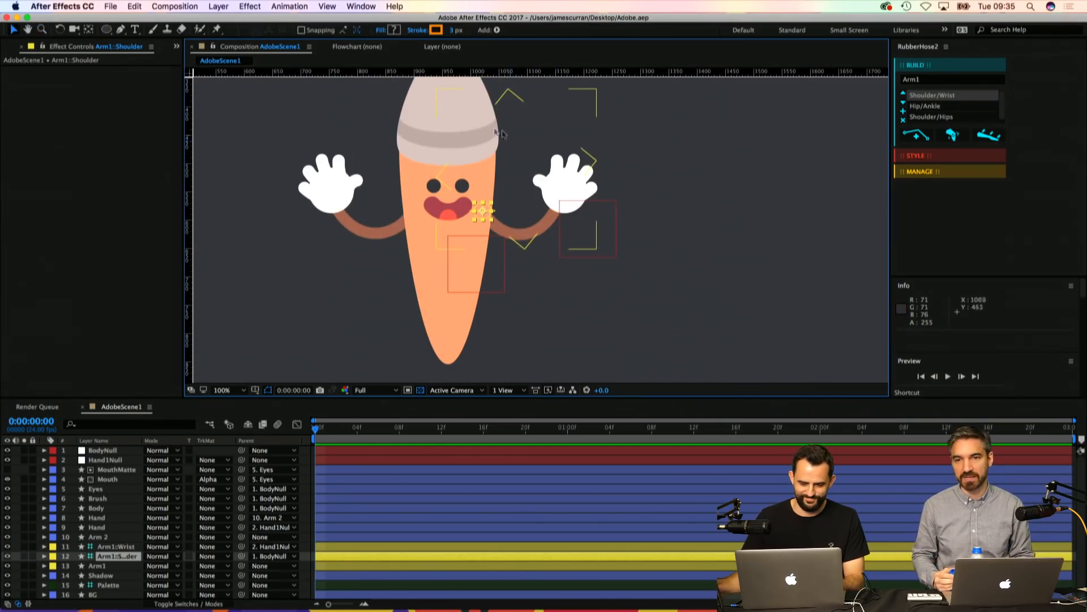
key(super+s)
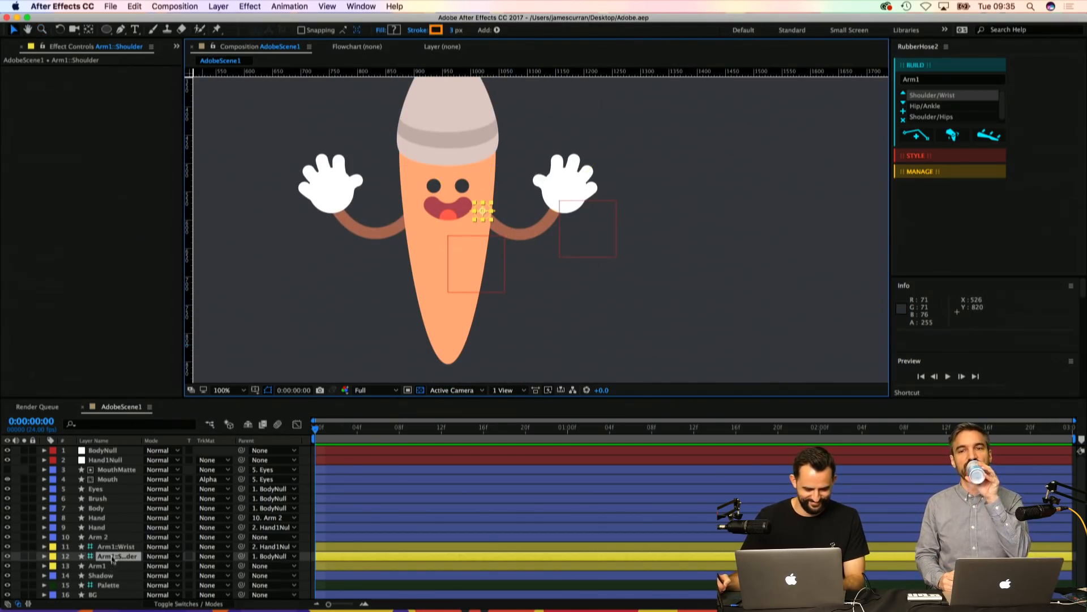
Step: Delete the Arm 2 layer and the left-side Hand layer
click(105, 538)
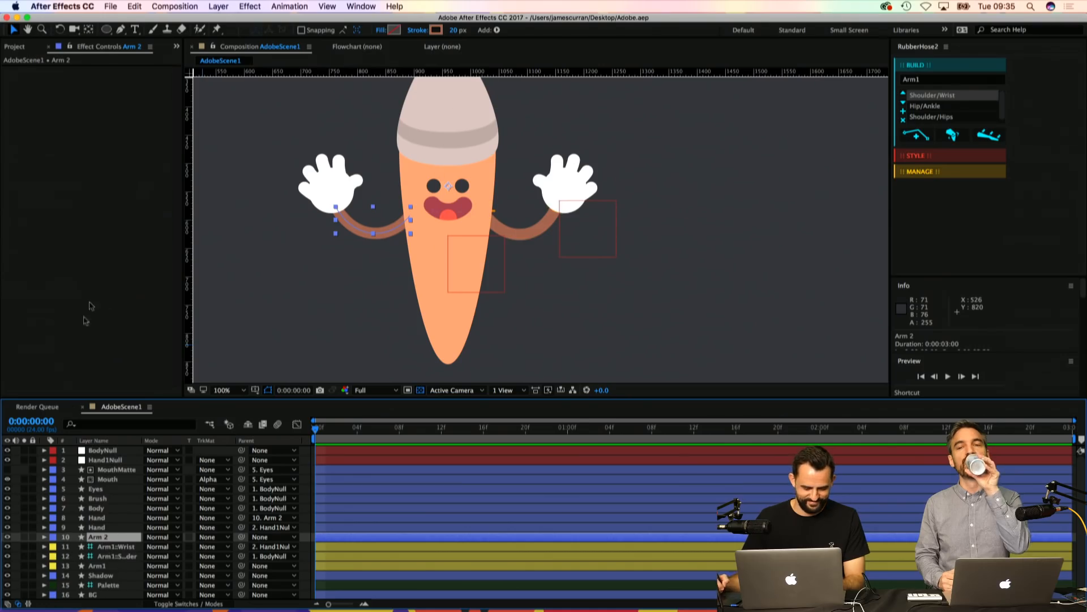
key(Delete)
click(326, 168)
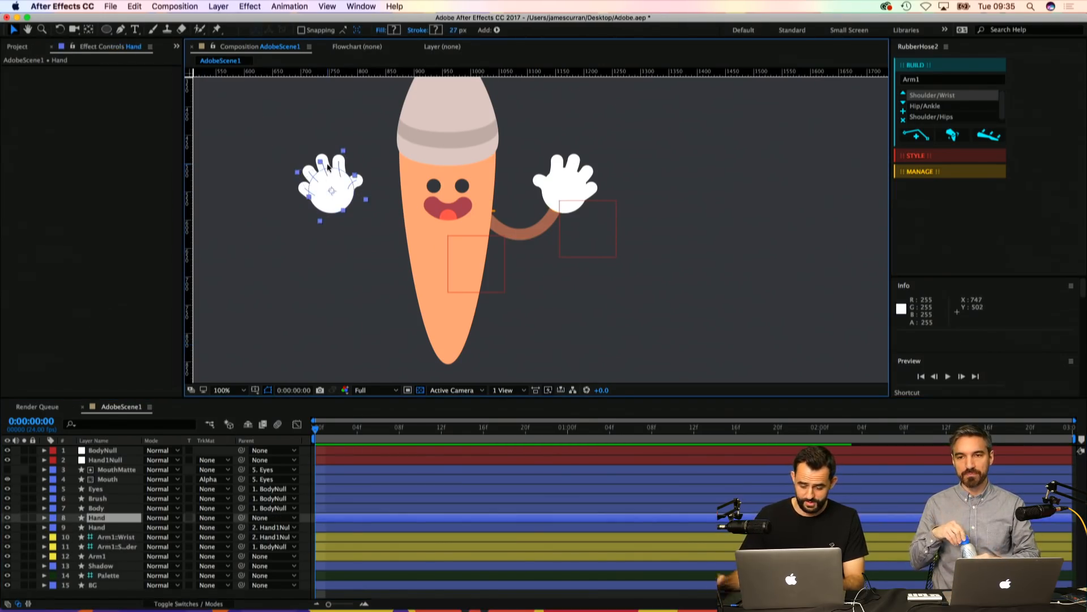
key(Delete)
Step: Parent Hand1Null to BodyNull
click(129, 460)
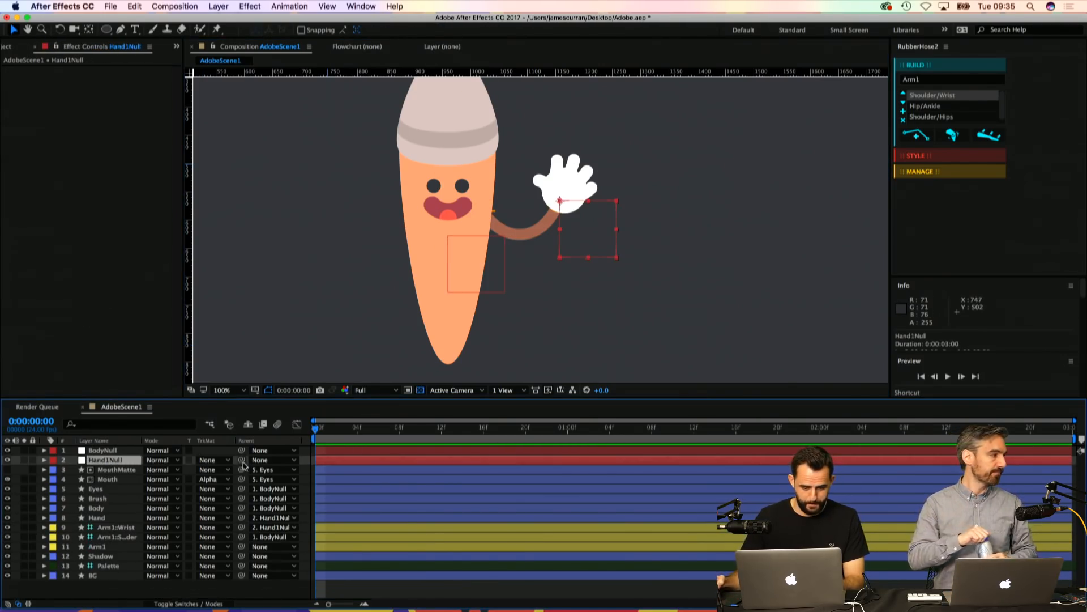
drag(241, 460, 129, 450)
Step: Try moving BodyNull sideways to check how the body, arm and hand follow, and undo the move
click(129, 450)
key(z)
alt+click(559, 197)
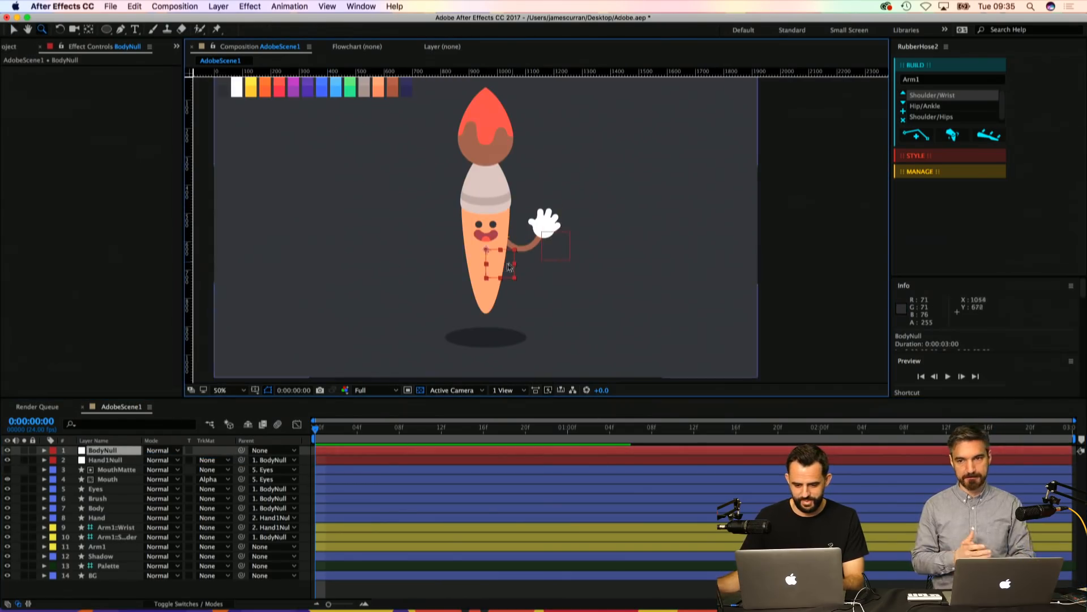
key(v)
drag(510, 267, 444, 267)
key(super+z)
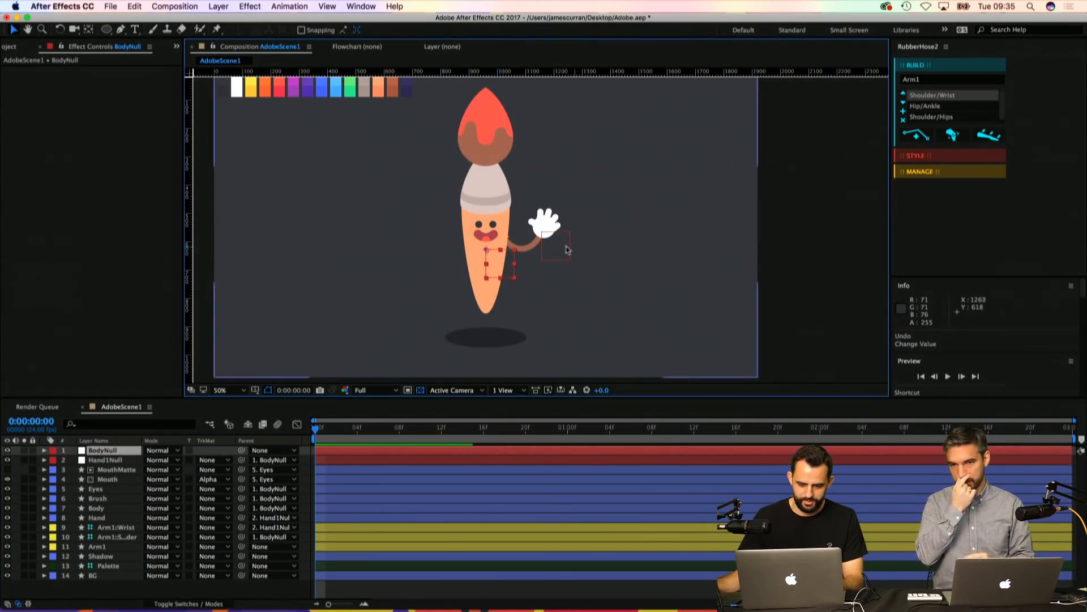
Step: Try moving Hand1Null around to see how the hand and Arm1 hose respond, and undo the moves
click(568, 249)
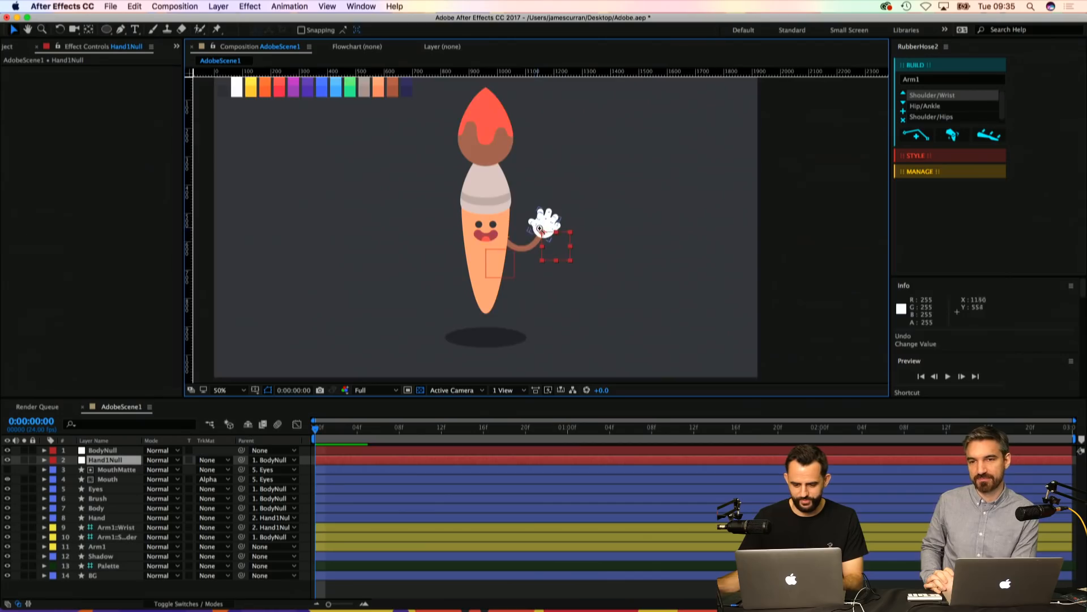
scroll(539, 228, up, 2)
mouse_move(599, 262)
mouse_down()
mouse_move(567, 238)
mouse_move(599, 238)
mouse_move(569, 276)
mouse_move(610, 230)
mouse_move(566, 260)
mouse_move(600, 245)
mouse_up()
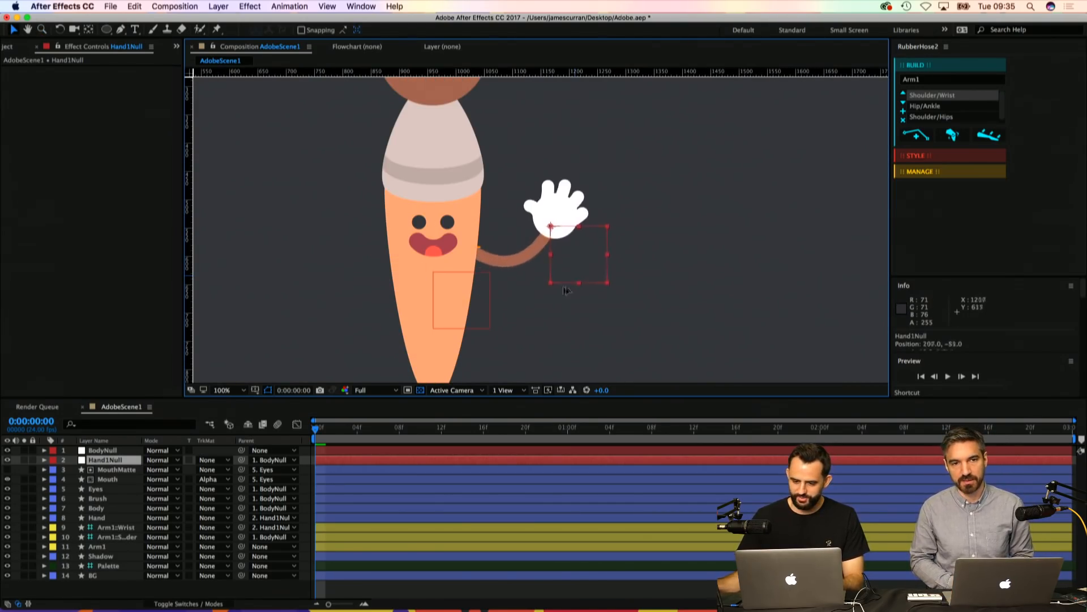
mouse_move(567, 290)
mouse_down()
mouse_move(539, 303)
mouse_move(552, 271)
mouse_move(546, 303)
mouse_move(522, 267)
mouse_move(558, 249)
mouse_move(522, 228)
mouse_move(538, 242)
mouse_move(536, 259)
mouse_move(571, 279)
mouse_up()
key(space)
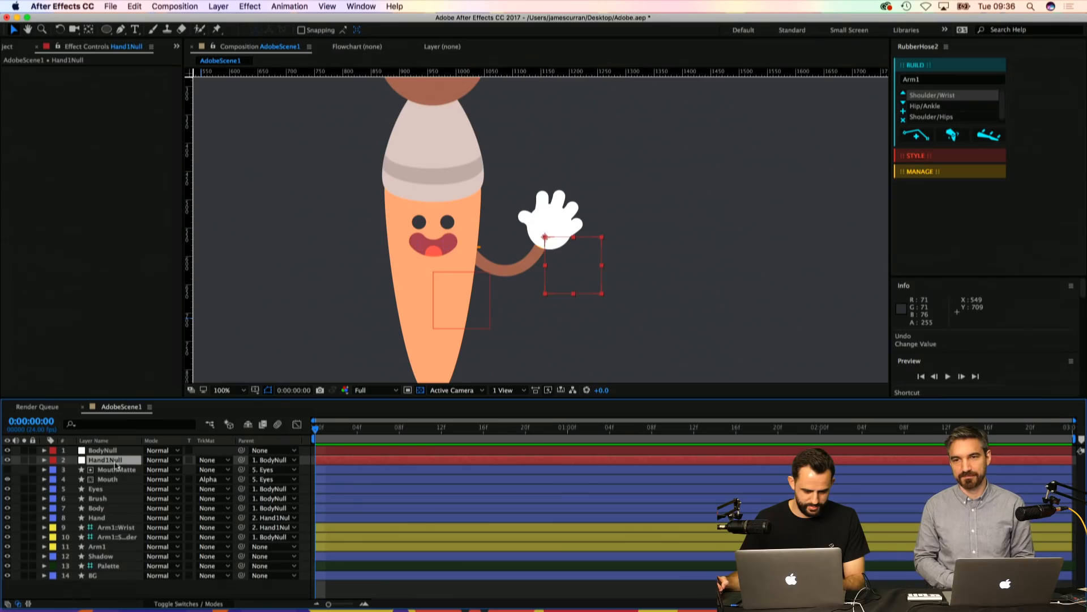
Step: Duplicate Hand1Null and rename the copy Hand2Null
key(super+d)
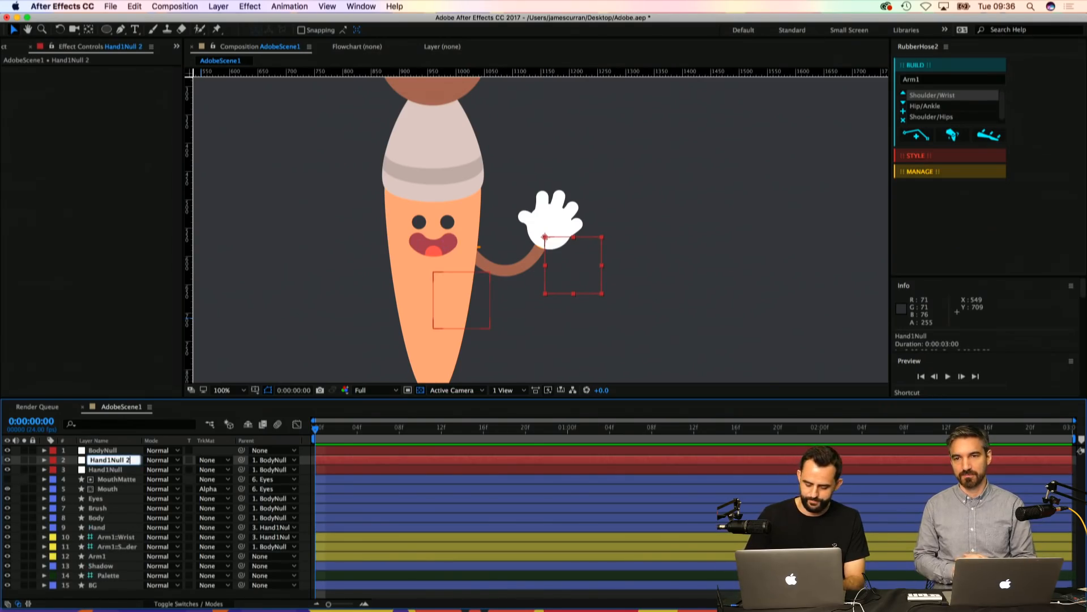
key(Return)
key(Return)
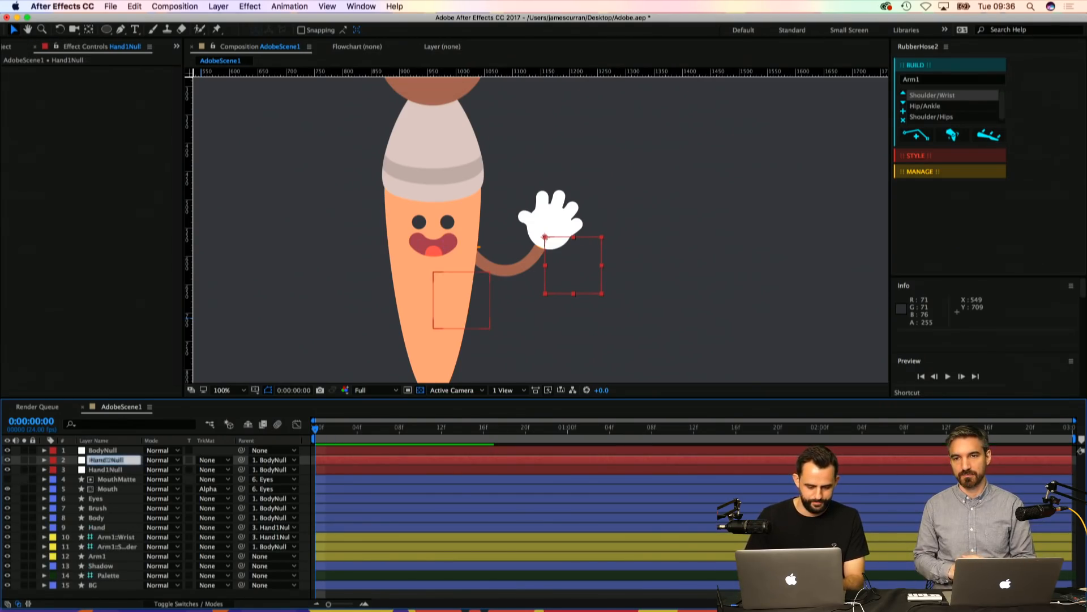
key(Right)
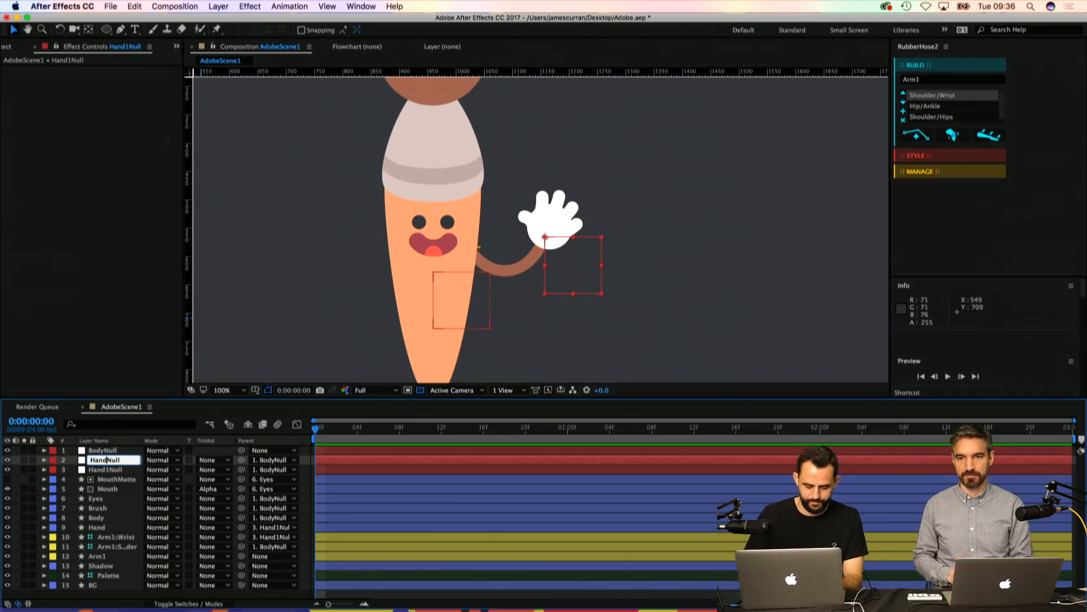
text(2)
key(Return)
Step: Mirror Hand2Null to the body's other side by setting its X position to -197, and save the project
key(p)
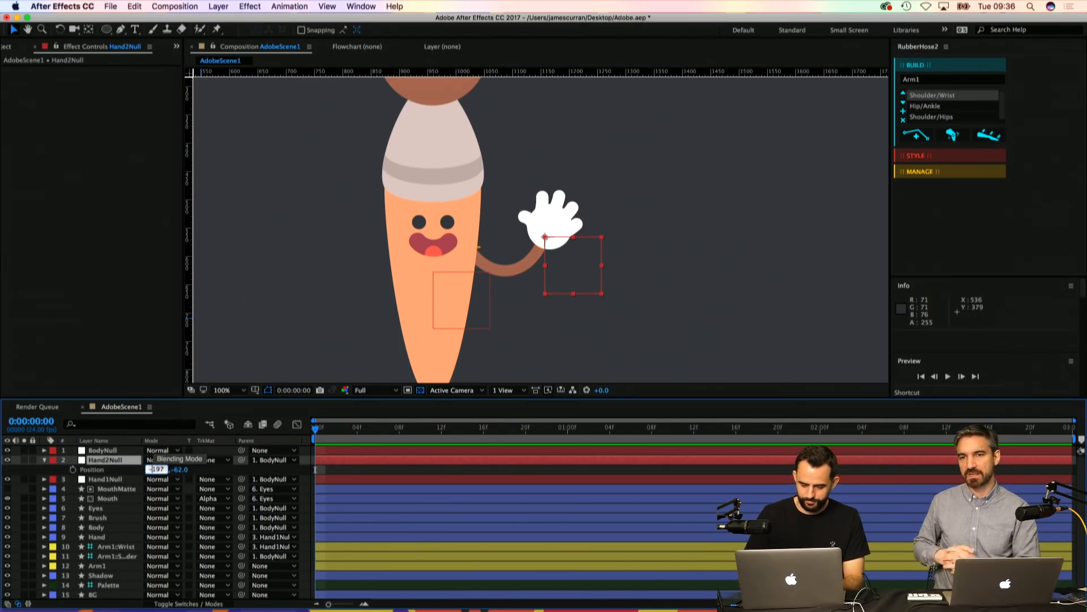
key(Return)
key(super+s)
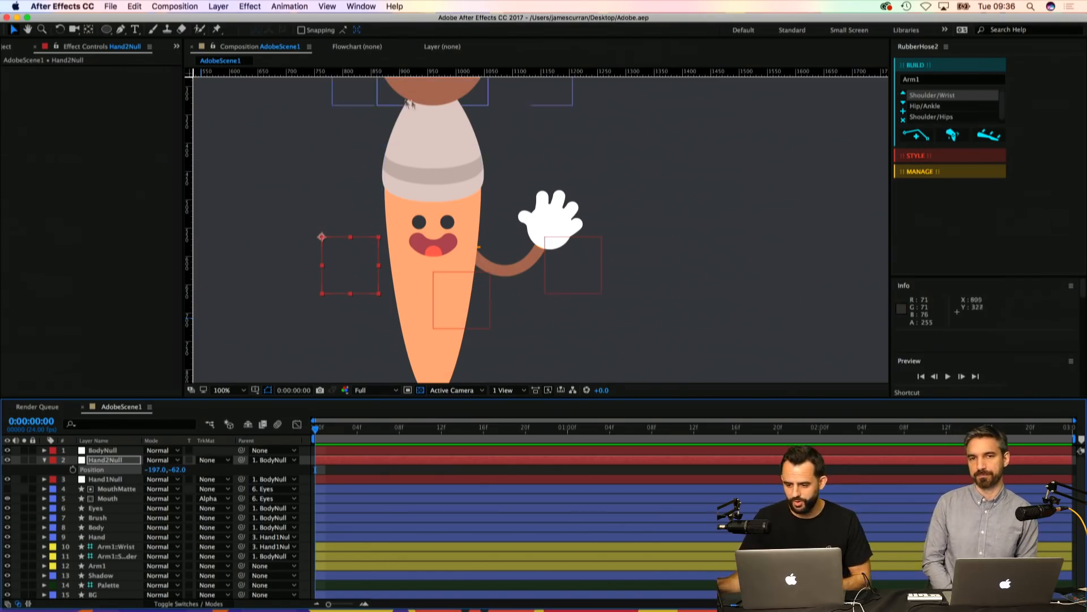
click(946, 48)
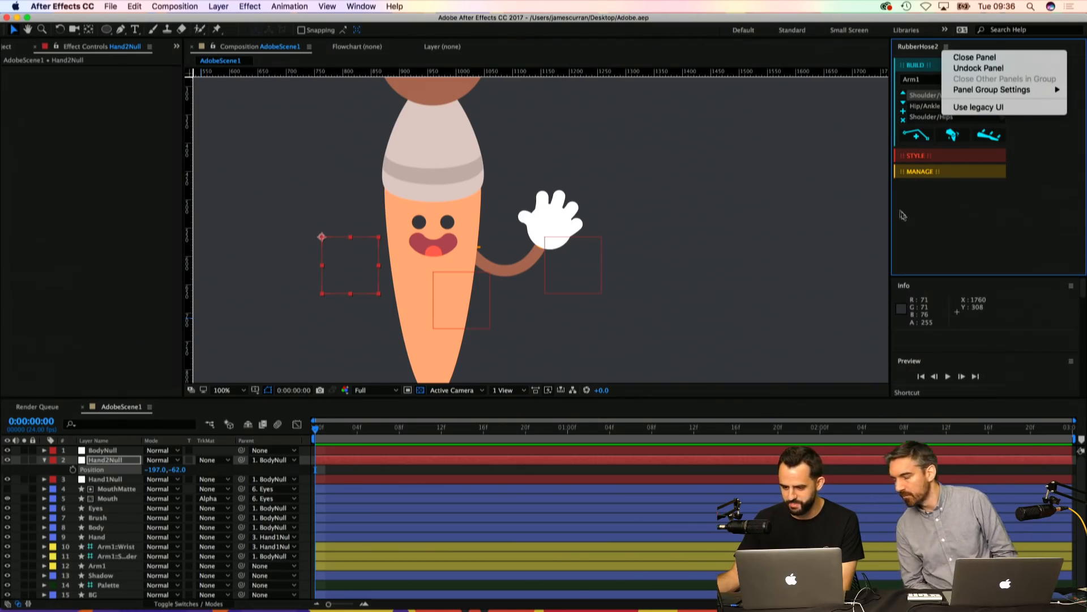
click(931, 201)
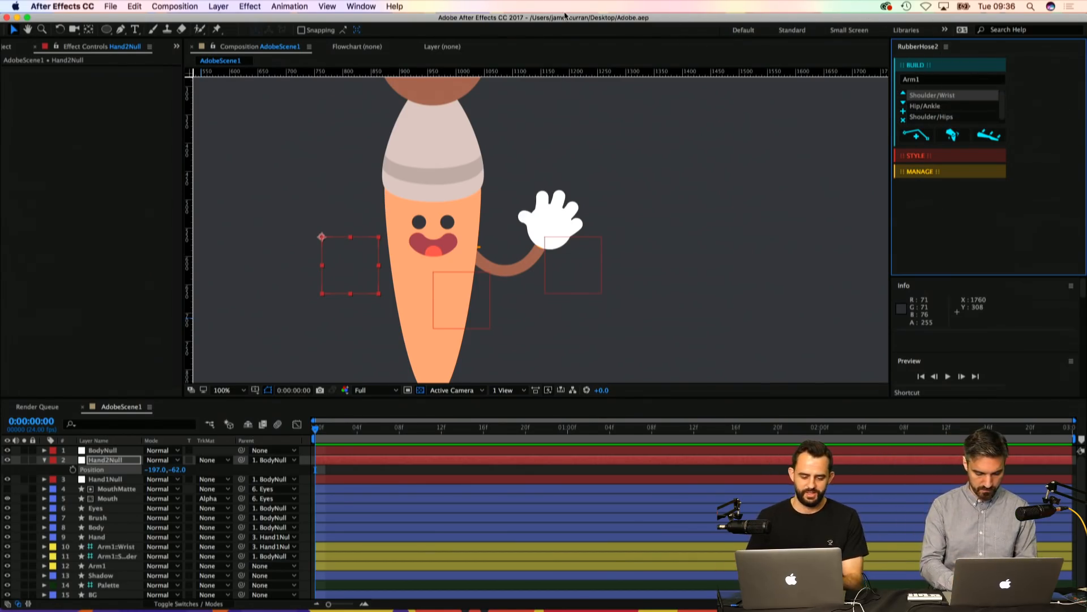
key(h)
drag(491, 187, 561, 155)
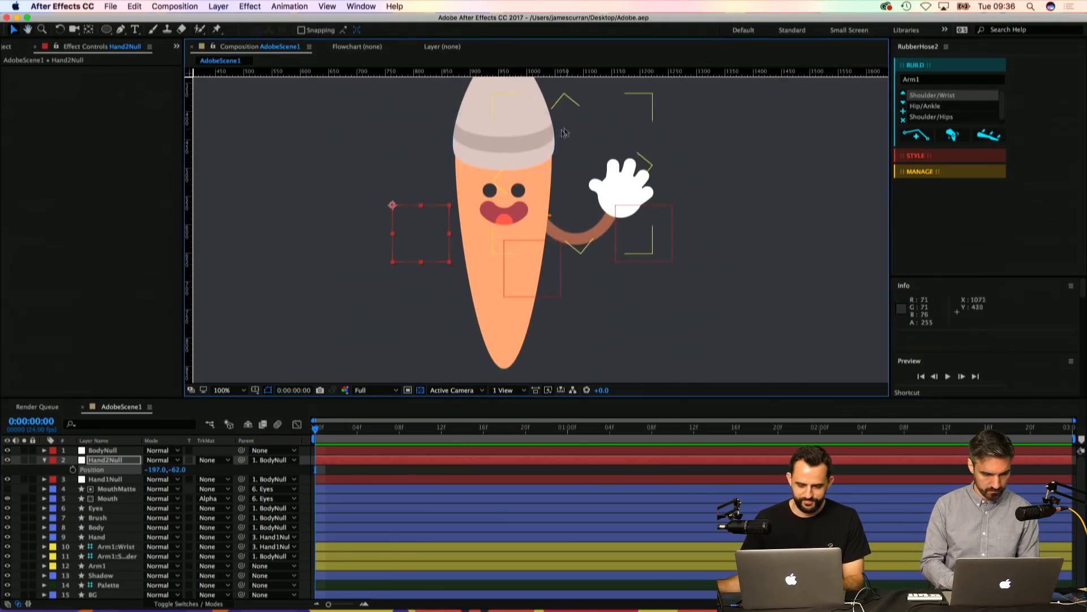
key(v)
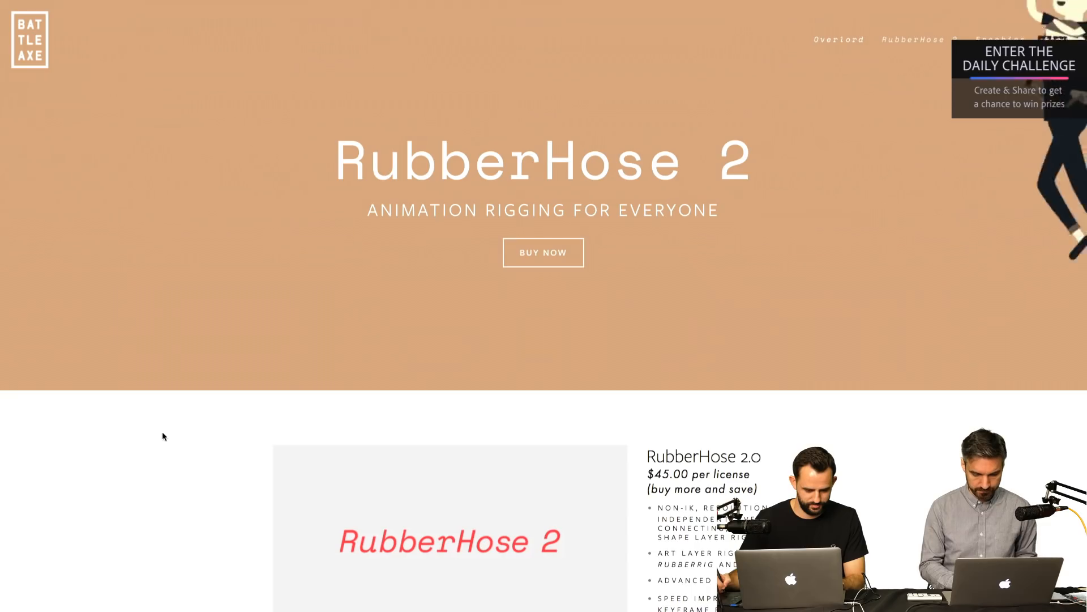
Step: Switch to the browser's RubberHose 2 page and look through its feature list, overview and tutorial sections
scroll(162, 430, down, 2)
scroll(162, 436, down, 3)
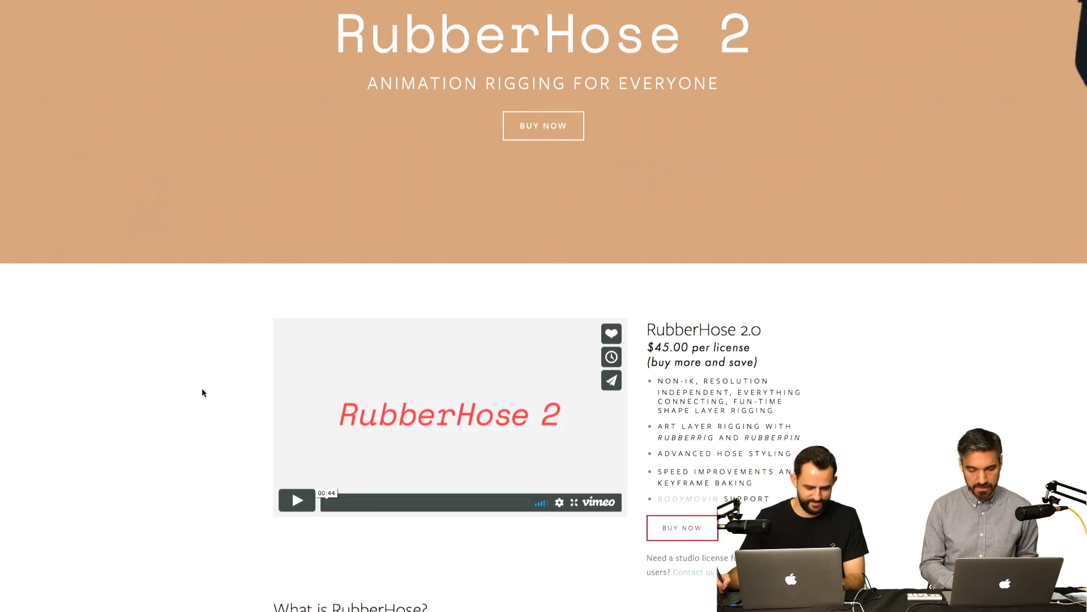
scroll(202, 389, down, 8)
scroll(202, 388, down, 4)
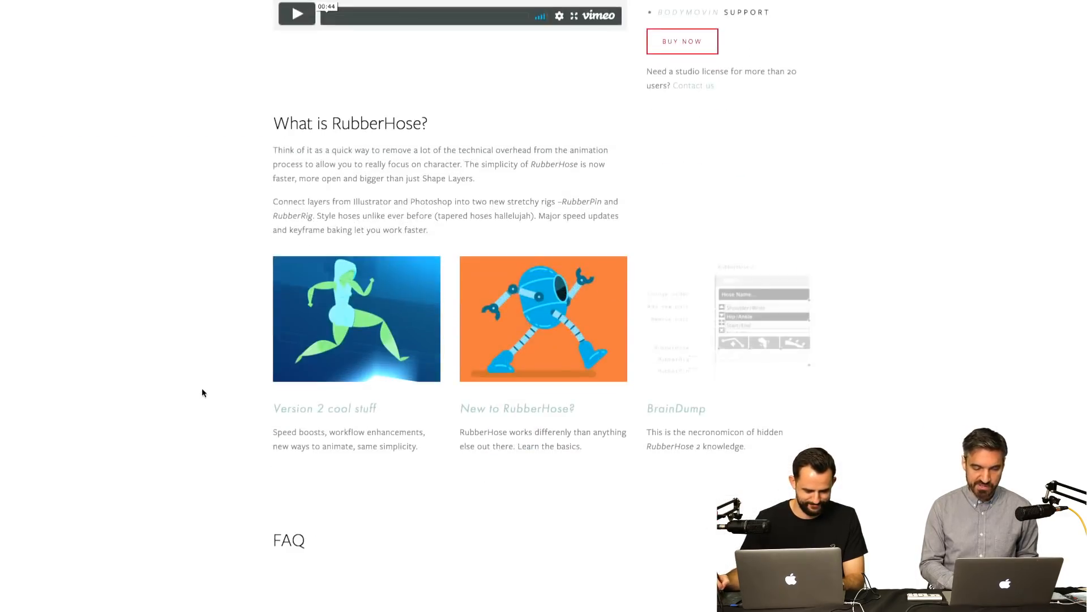
Step: Finish looking over the RubberHose 2 page, and open the site's Overlord page to look through its overview and features
scroll(201, 388, up, 12)
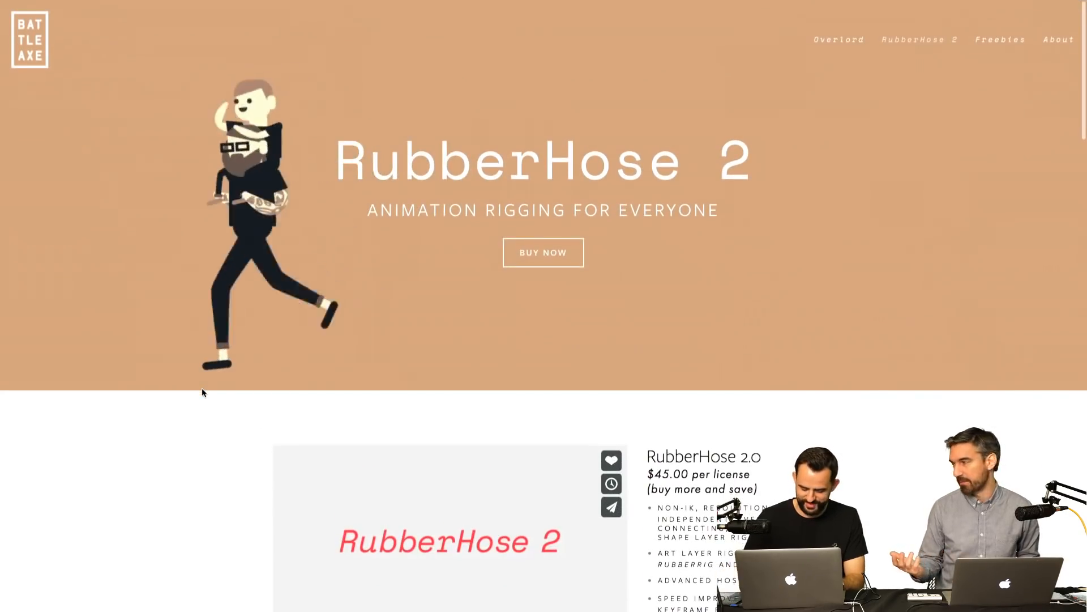
scroll(202, 410, down, 14)
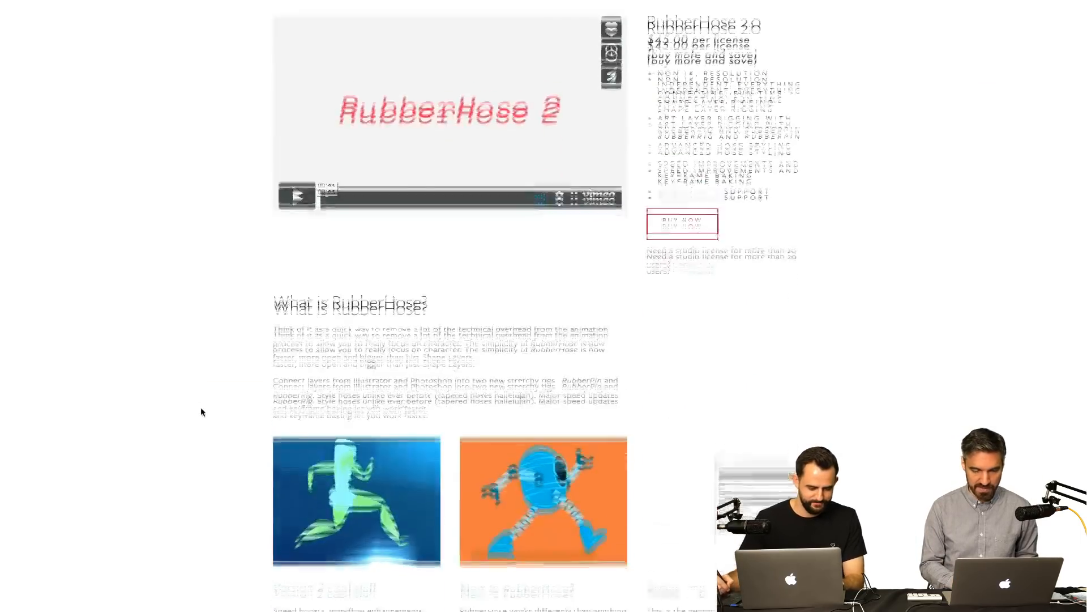
scroll(202, 410, up, 15)
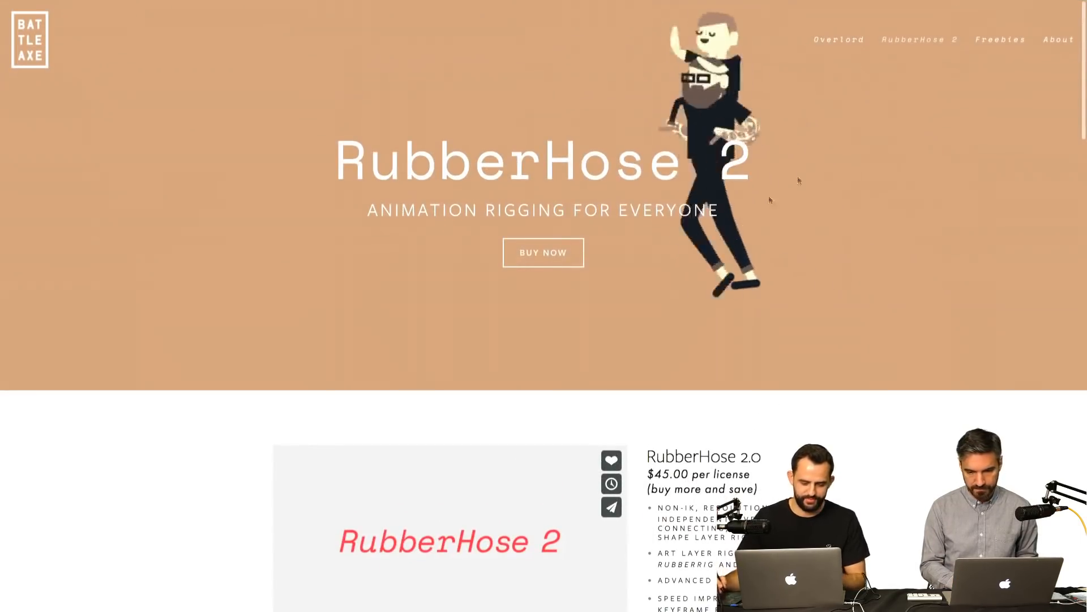
mouse_move(855, 39)
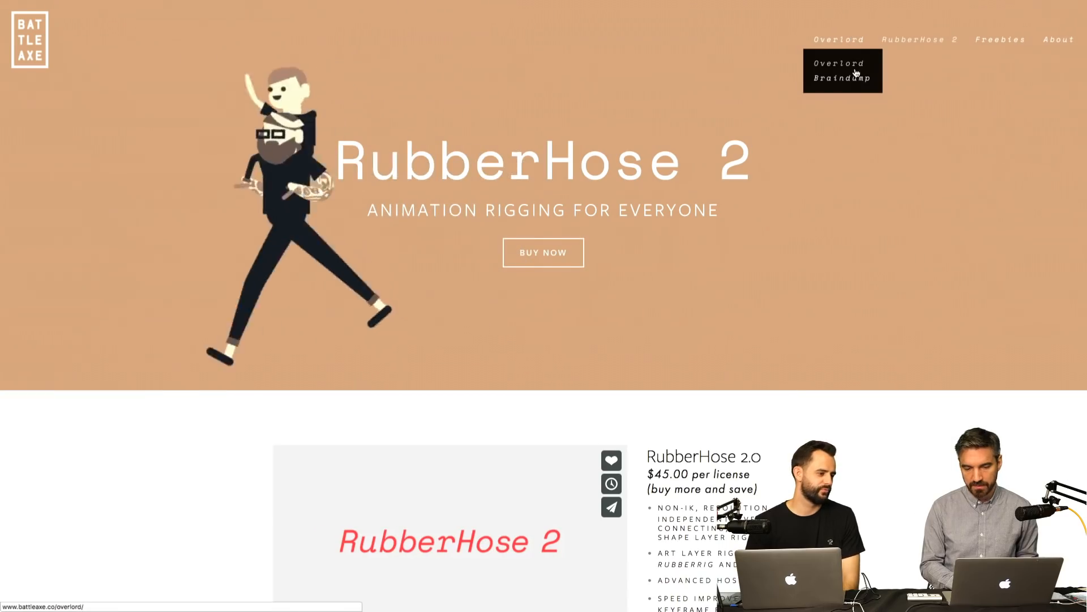
click(847, 65)
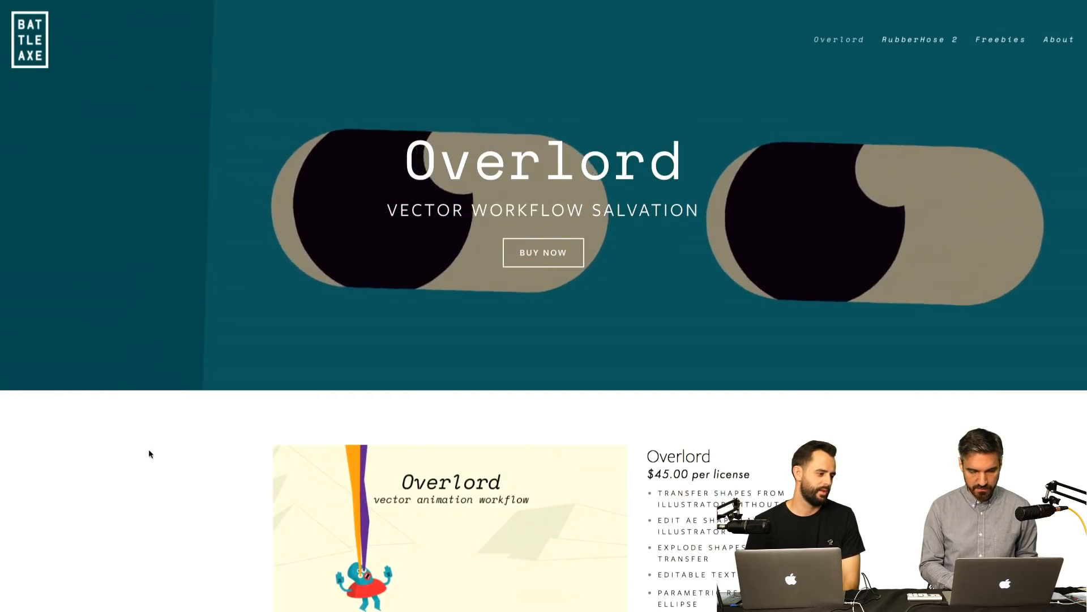
scroll(149, 453, down, 2)
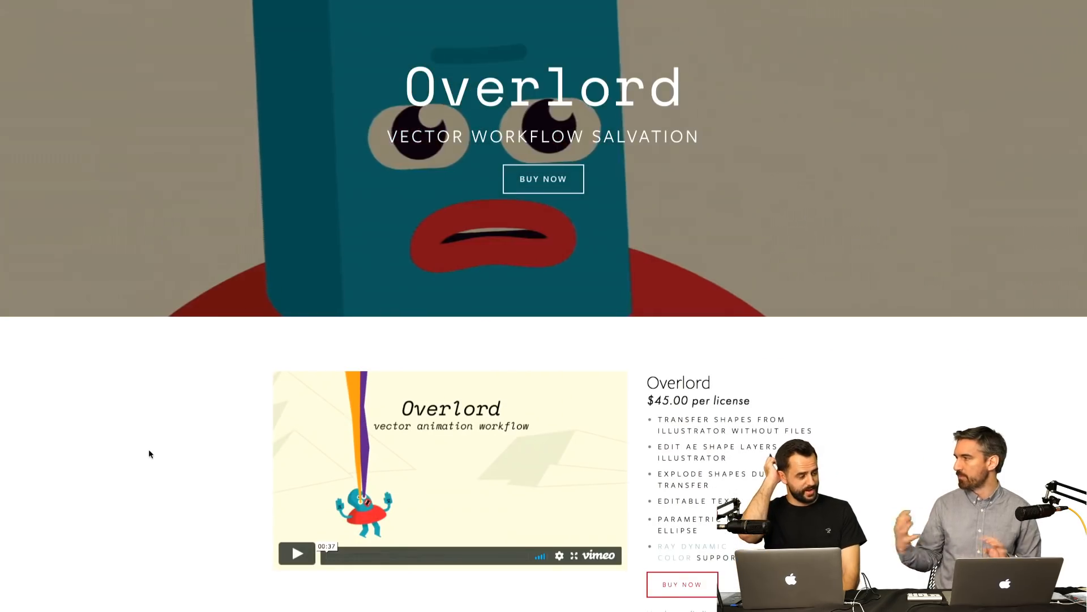
scroll(149, 452, down, 8)
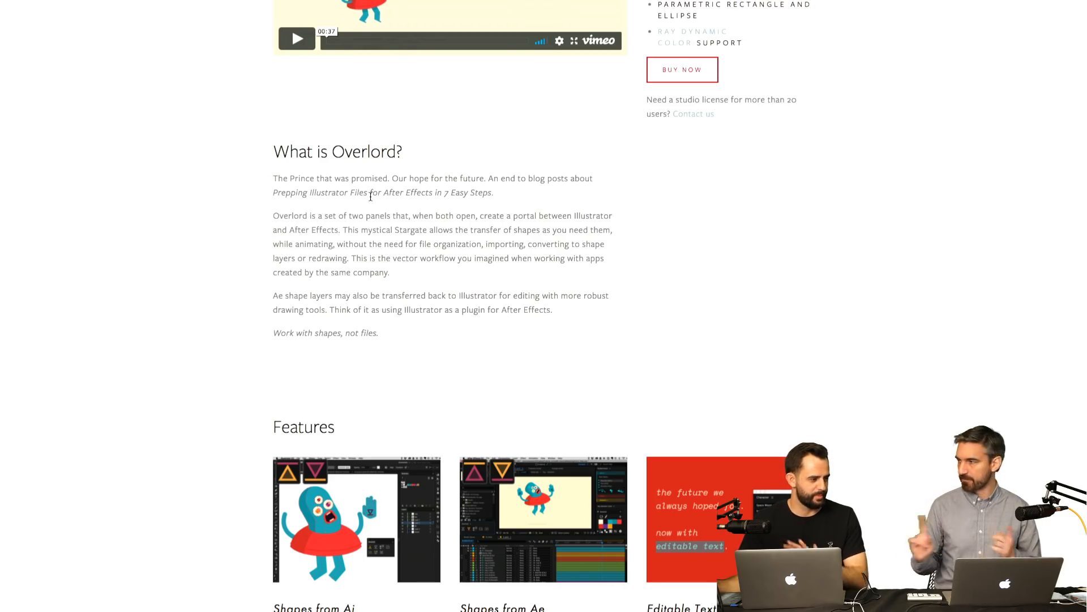
scroll(371, 197, down, 15)
scroll(371, 197, up, 20)
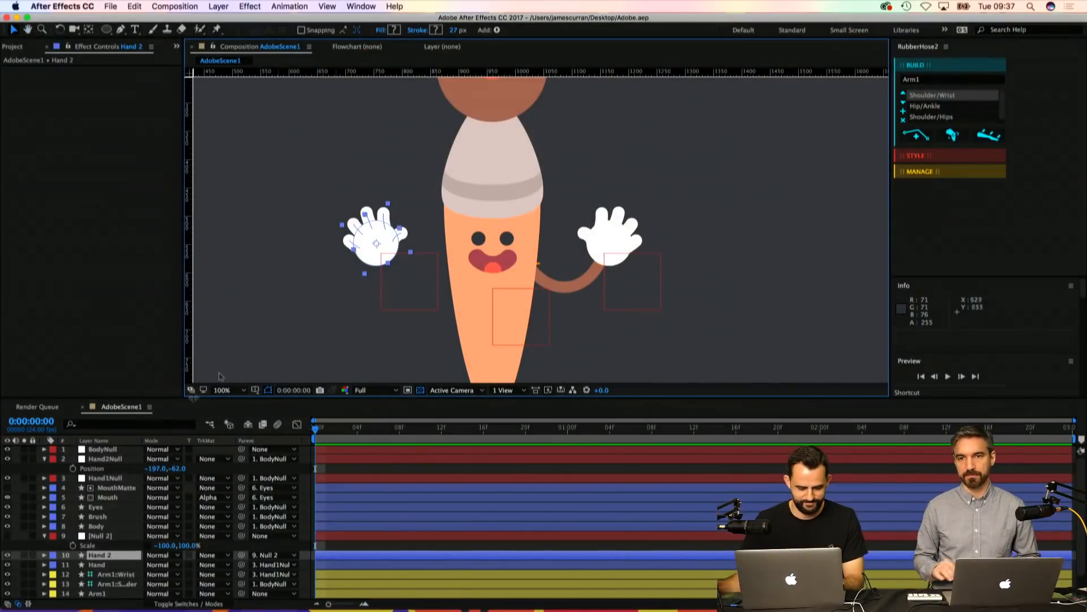
Step: Return to After Effects, duplicate the Arm1 hose with RubberHose, and name the copy Arm2
scroll(121, 560, down, 1)
click(116, 545)
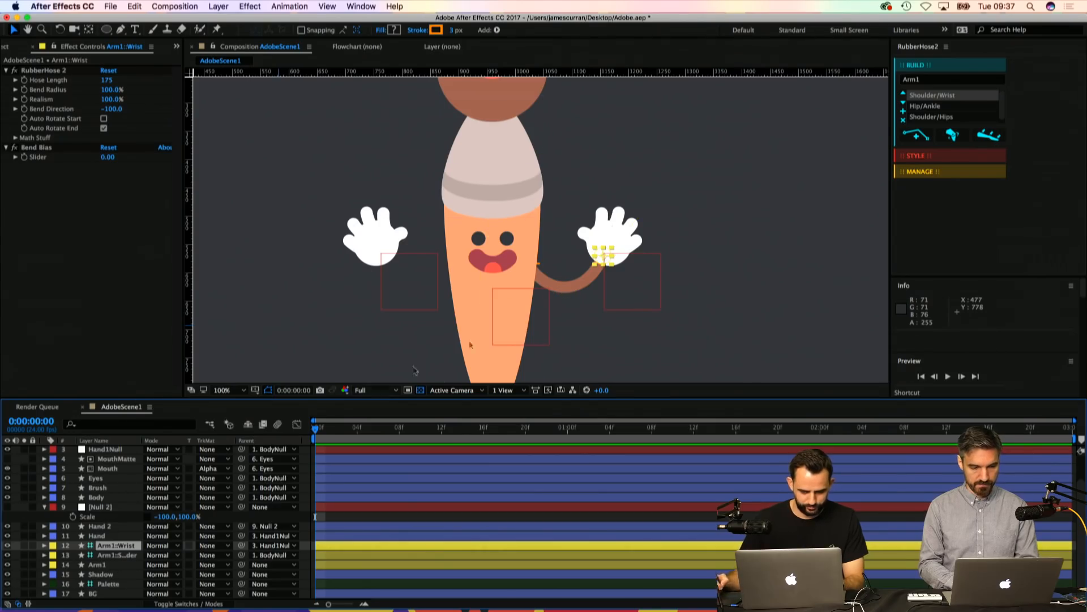
click(929, 171)
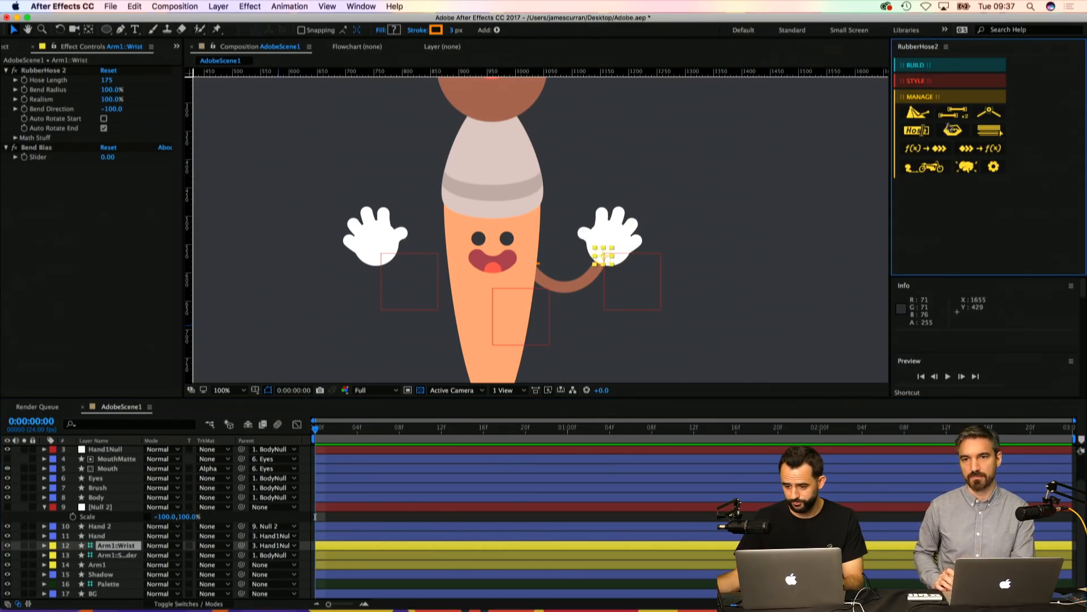
click(953, 129)
click(918, 131)
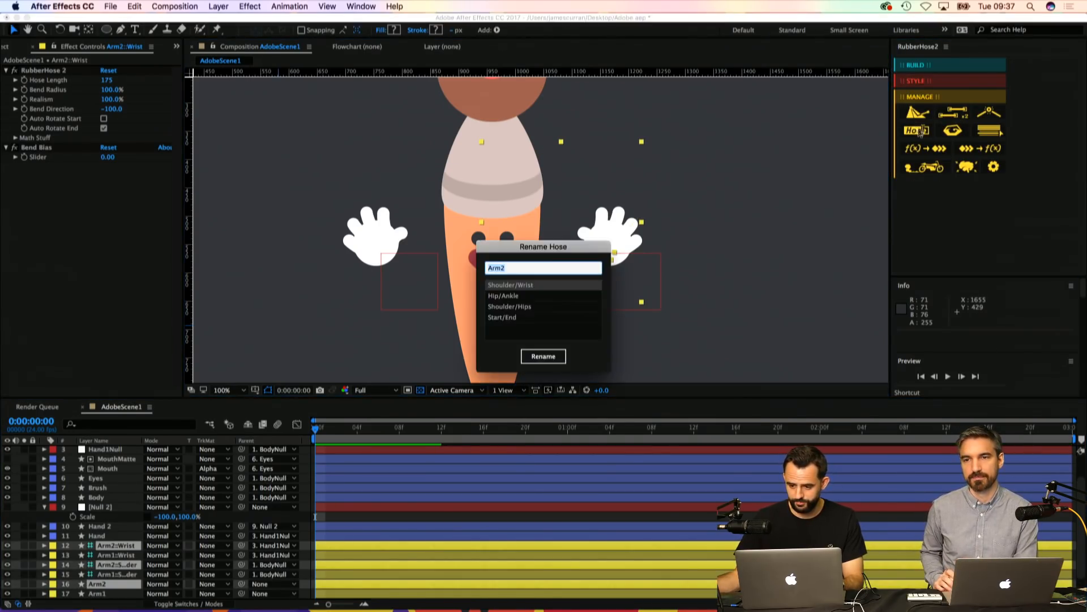
drag(485, 246, 500, 236)
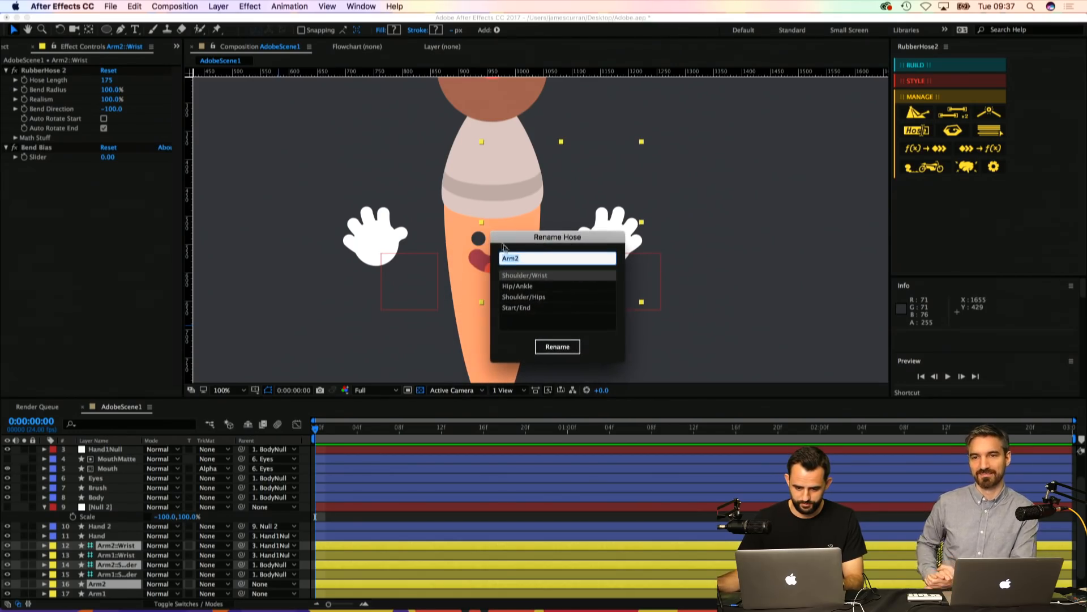
click(557, 347)
Step: Group the Arm2 layers together above the Arm1 layers, and parent Arm2::Wrist to Hand2Null
scroll(116, 547, down, 2)
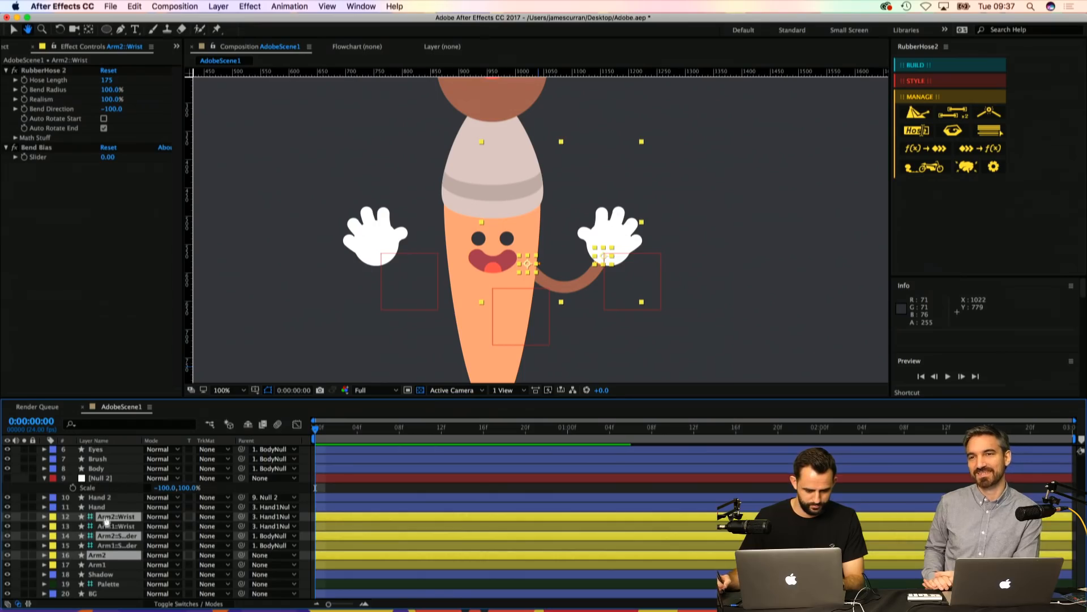
drag(112, 538, 124, 521)
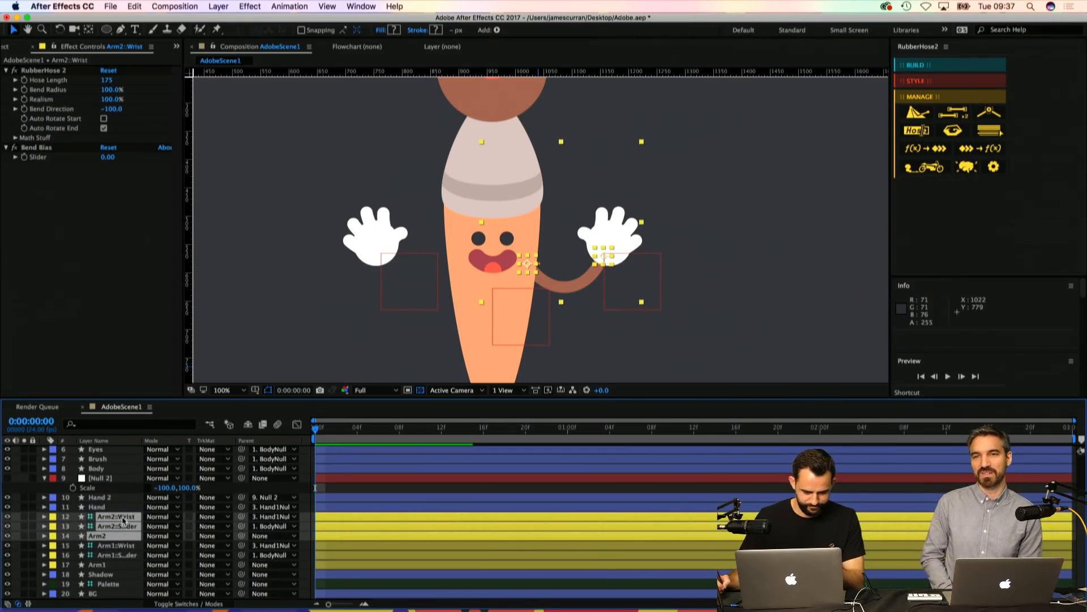
super+click(124, 519)
click(134, 515)
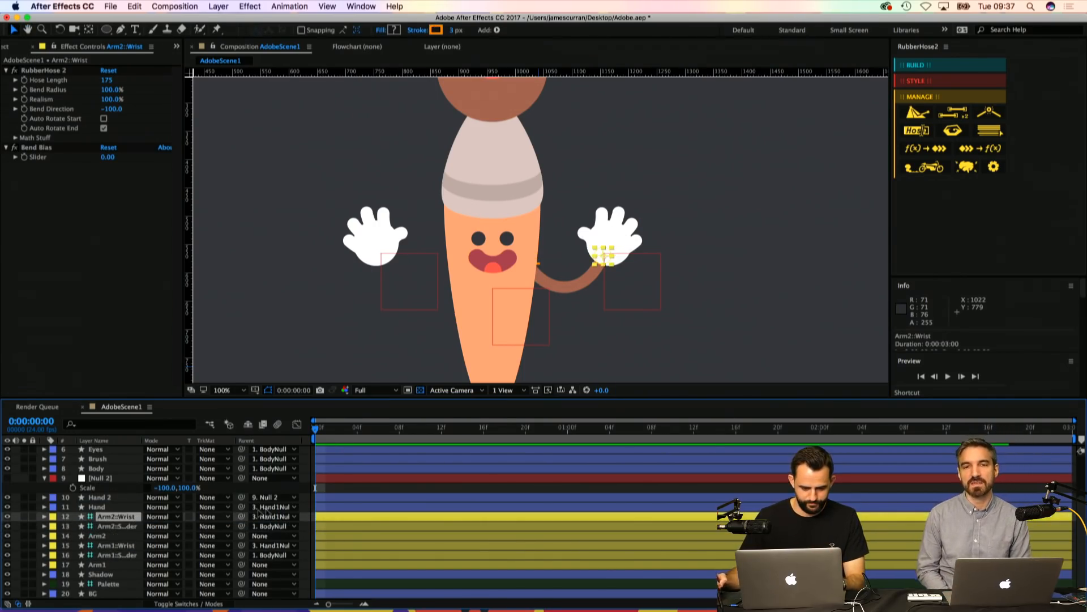
click(273, 516)
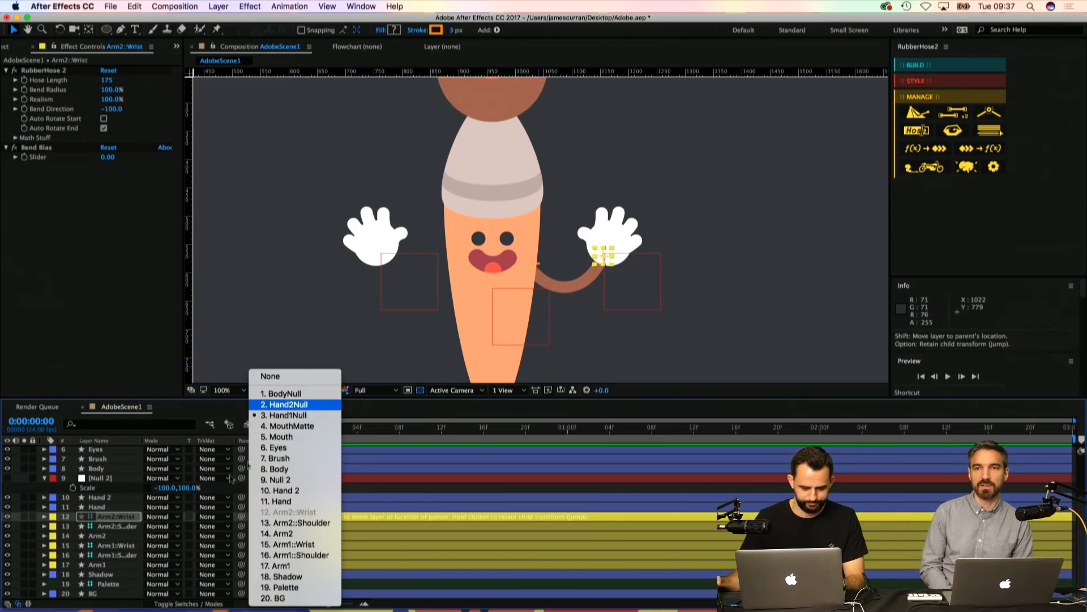
click(284, 404)
Step: Mirror Arm2::Shoulder to the other side of the body by setting its X position to -61
click(116, 526)
key(p)
click(153, 536)
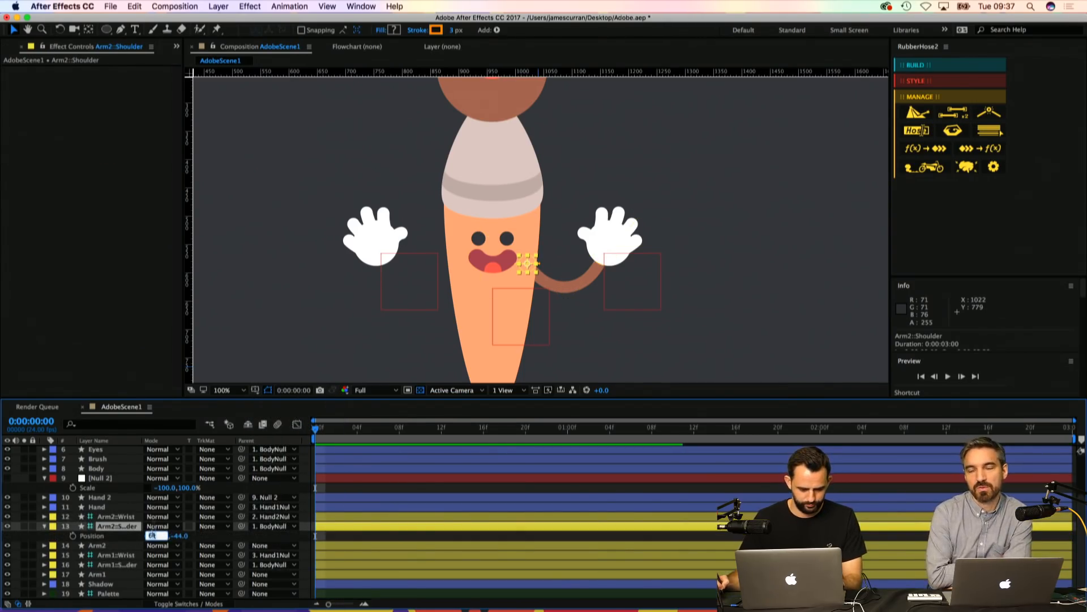
key(Return)
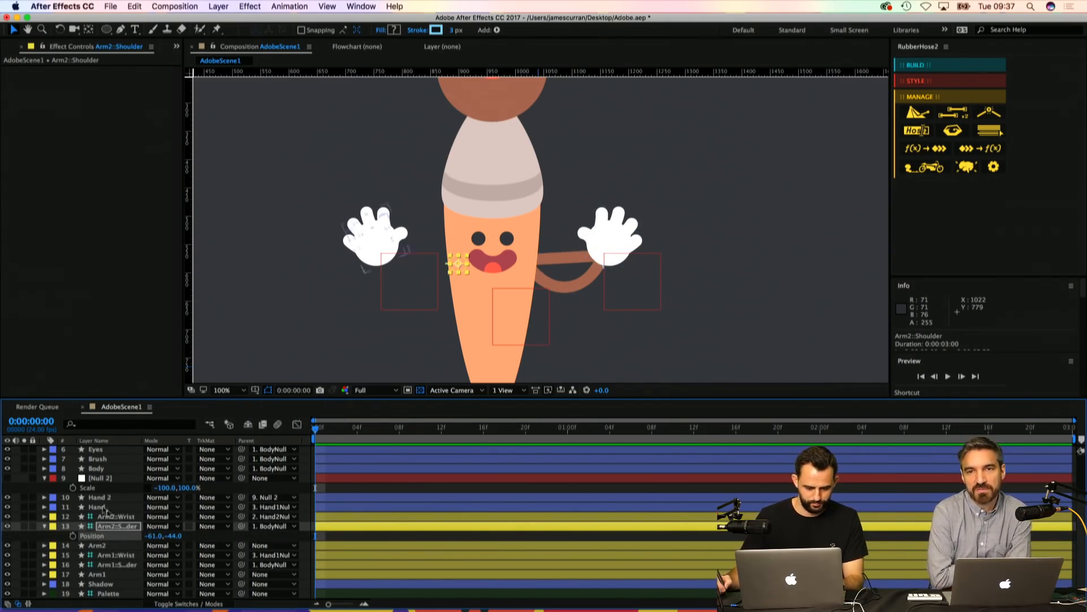
Step: Copy the position of Arm1::Wrist onto Arm2::Wrist so the second hose reaches its hand
click(119, 517)
key(p)
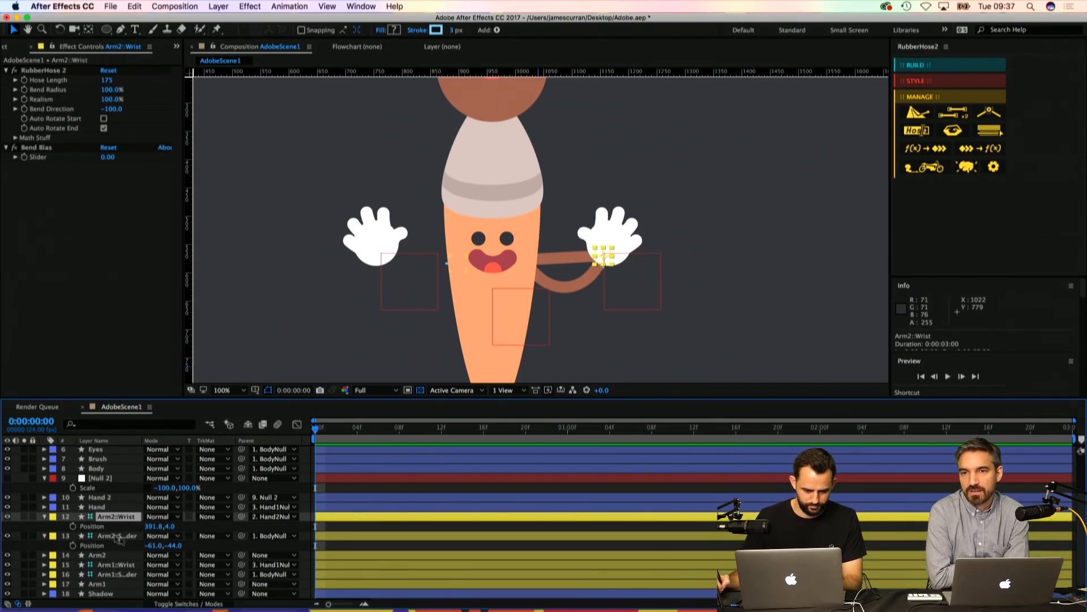
click(121, 565)
key(p)
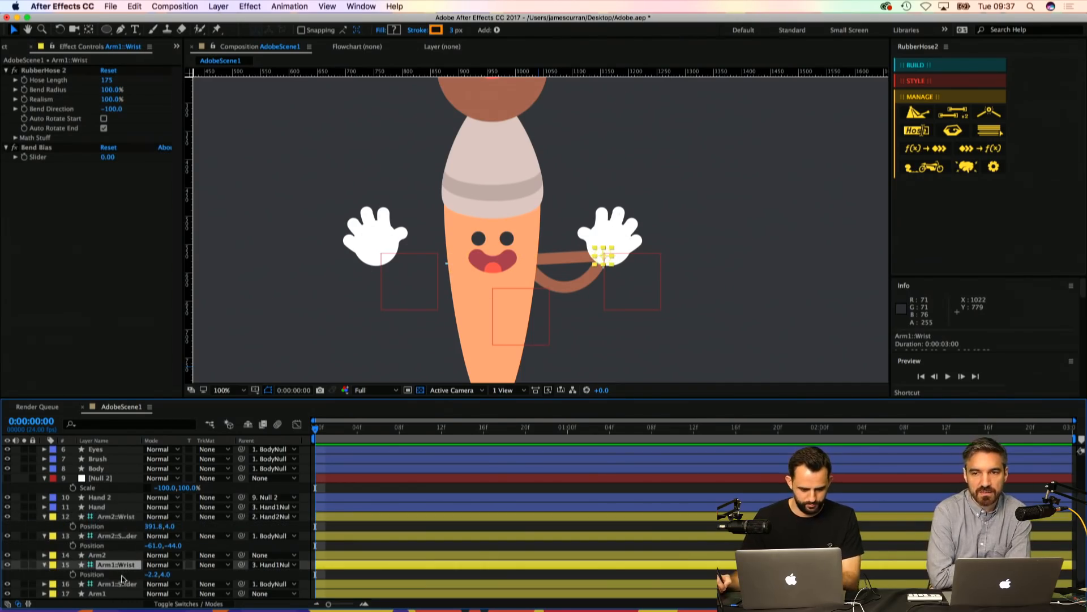
click(113, 515)
key(super+v)
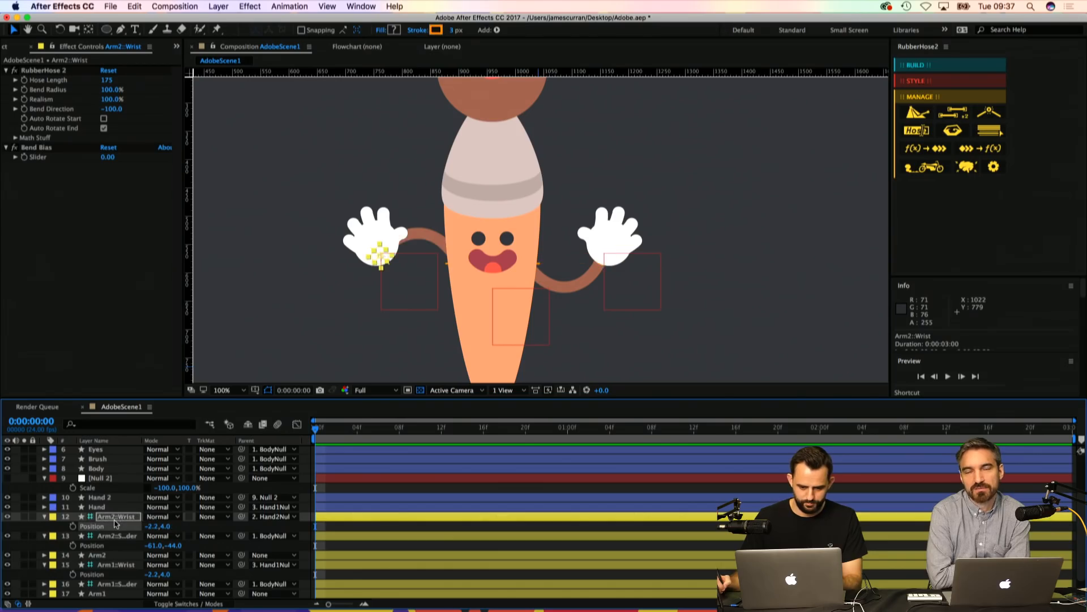
Step: Set the Bend Direction of the Arm2 hose to 100 so it curves downward like the first arm
click(112, 109)
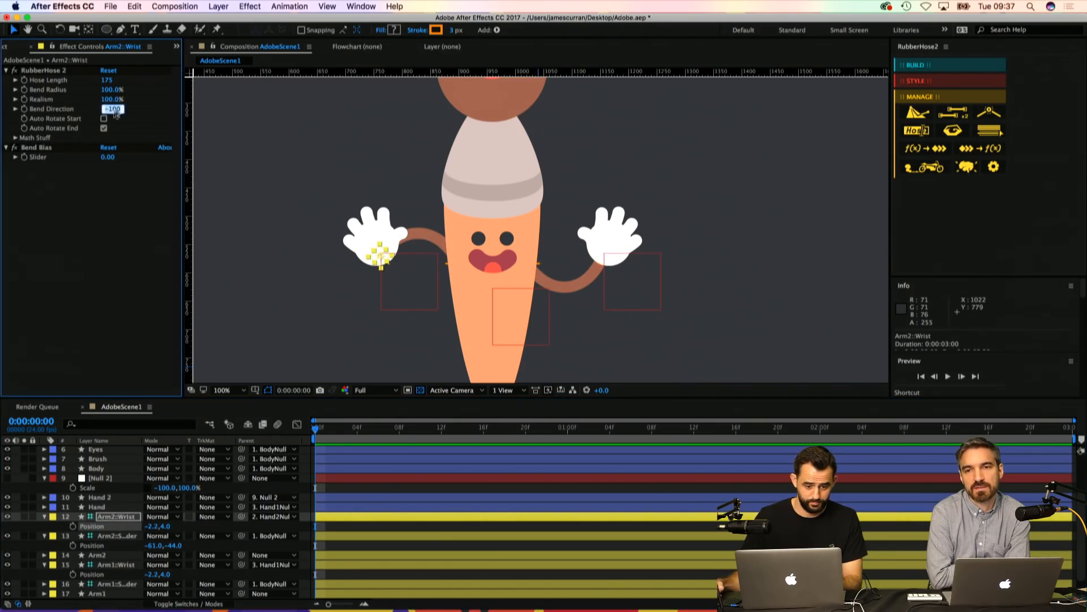
text(100)
key(Return)
Step: Nudge Arm2::Wrist to an X position of 0.8 to match the other arm, and save the project
key(h)
drag(442, 255, 442, 230)
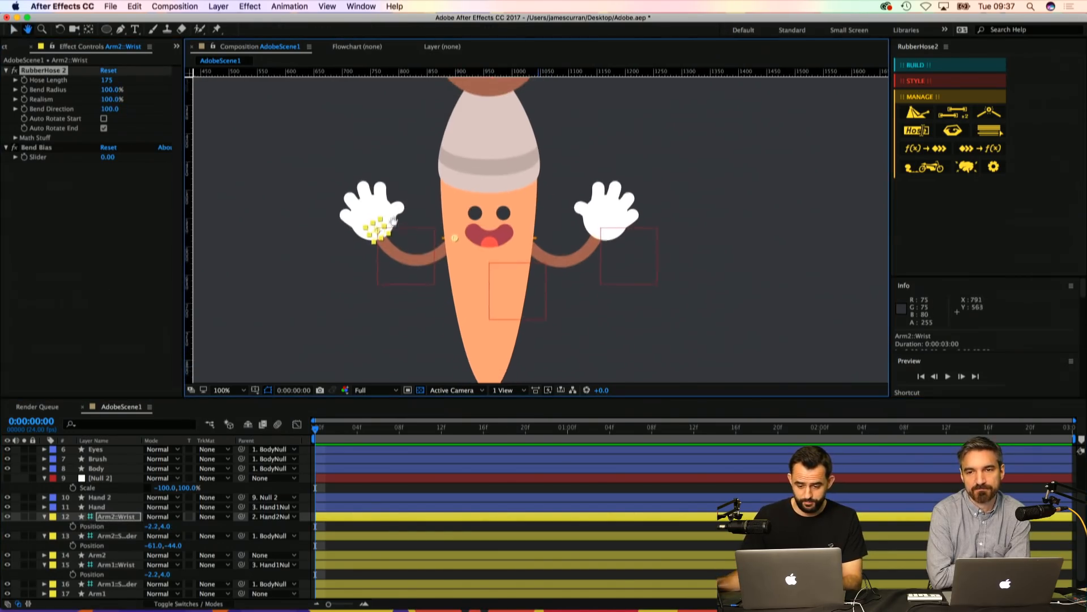
key(z)
click(442, 229)
key(h)
drag(508, 165, 340, 146)
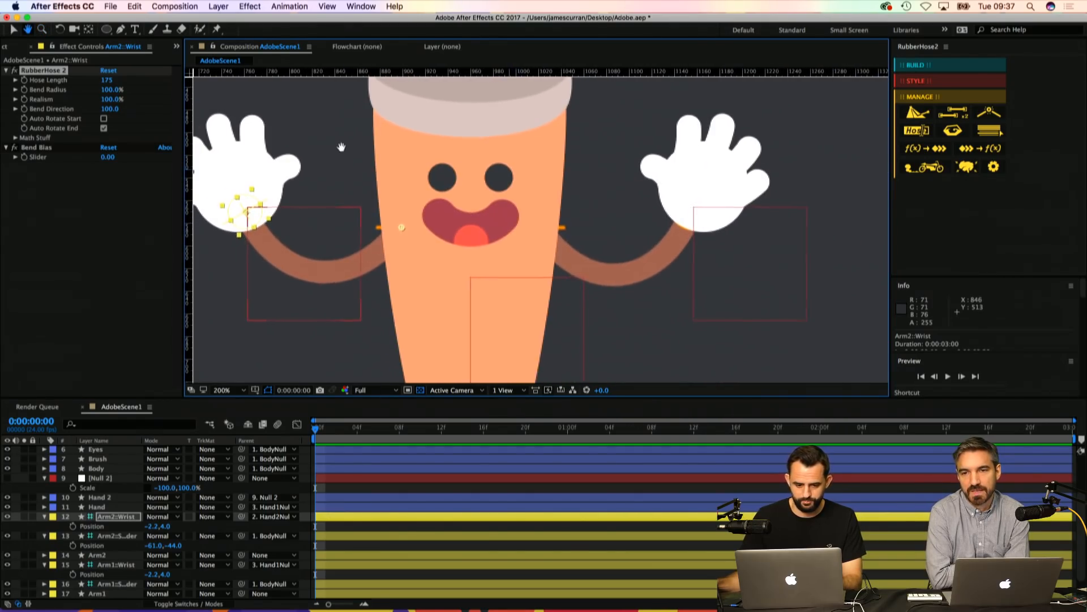
key(z)
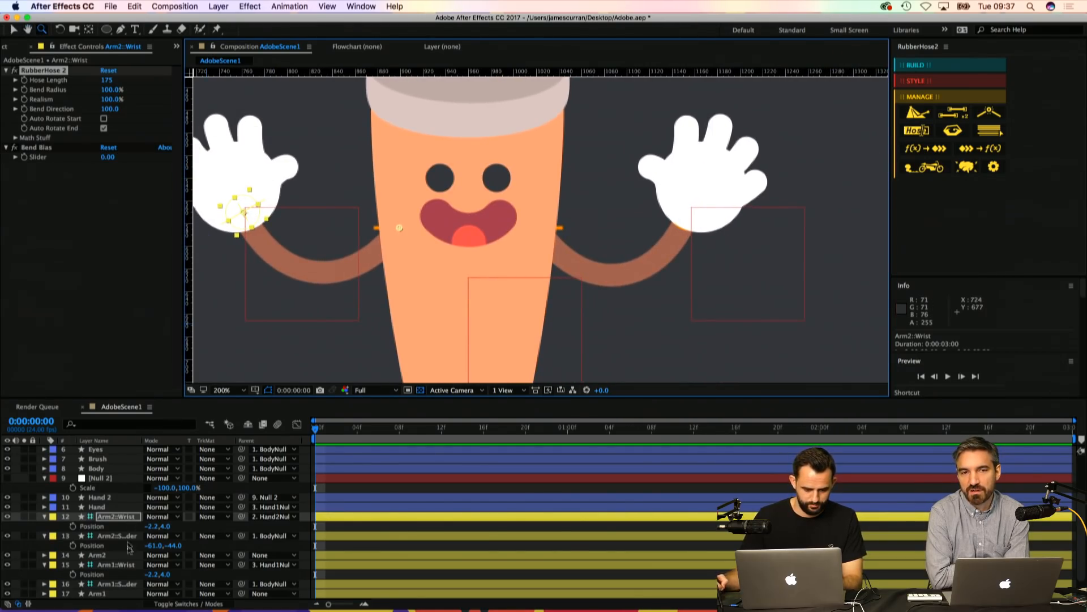
click(130, 566)
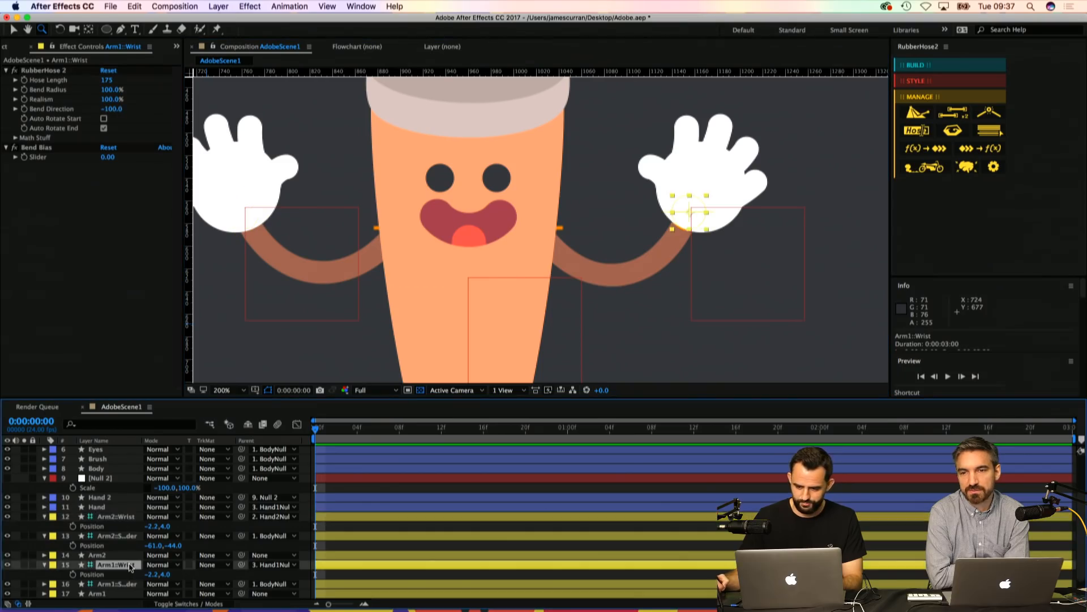
click(117, 516)
key(Right)
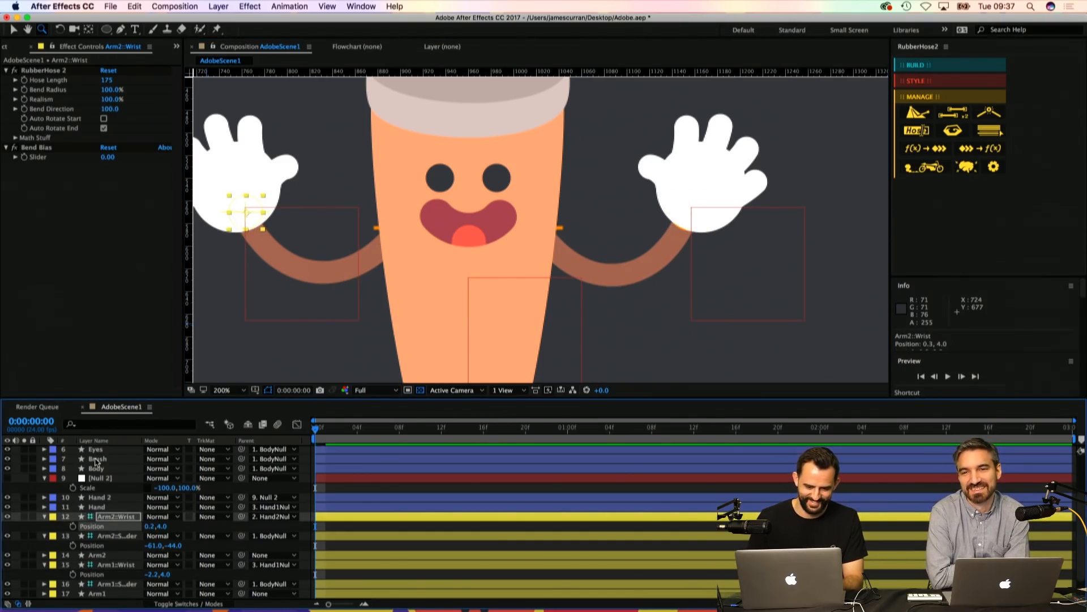
key(Right)
click(566, 498)
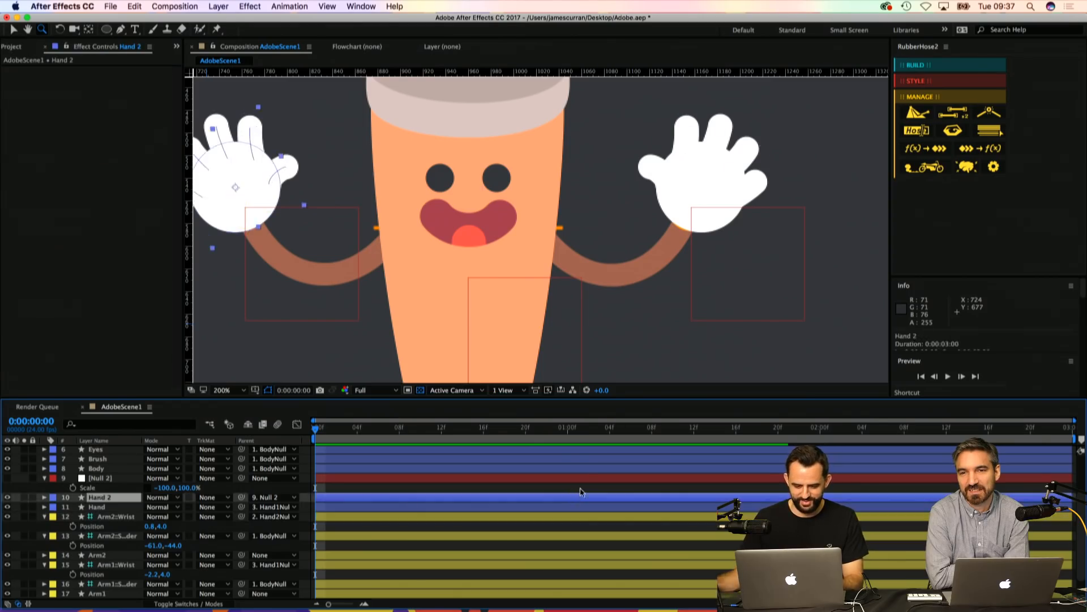
scroll(546, 218, down, 4)
key(super+s)
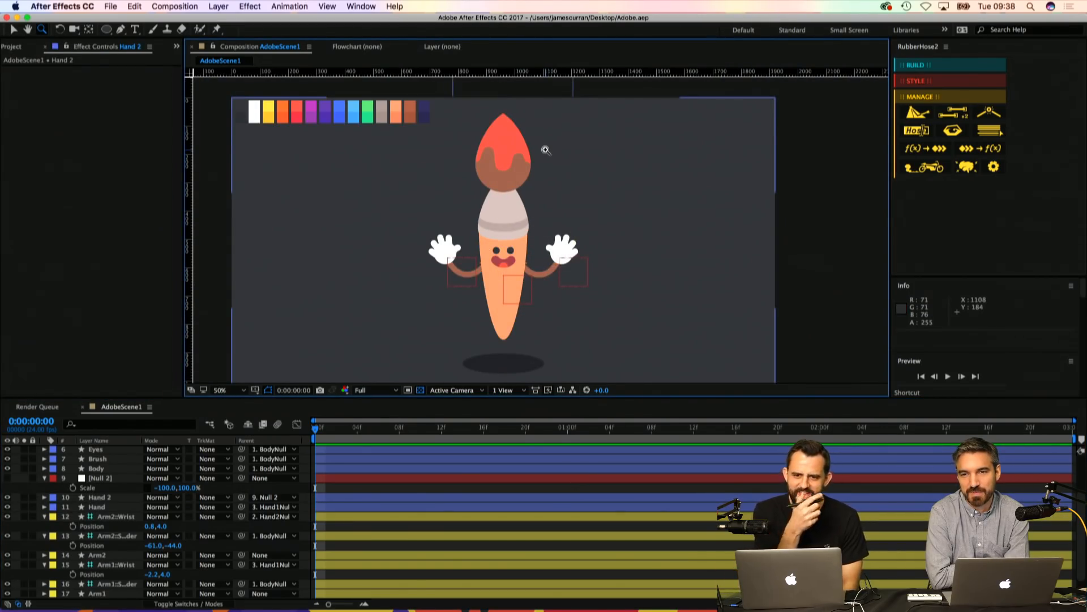
Step: Deselect everything and collapse the revealed properties of all layers
click(387, 493)
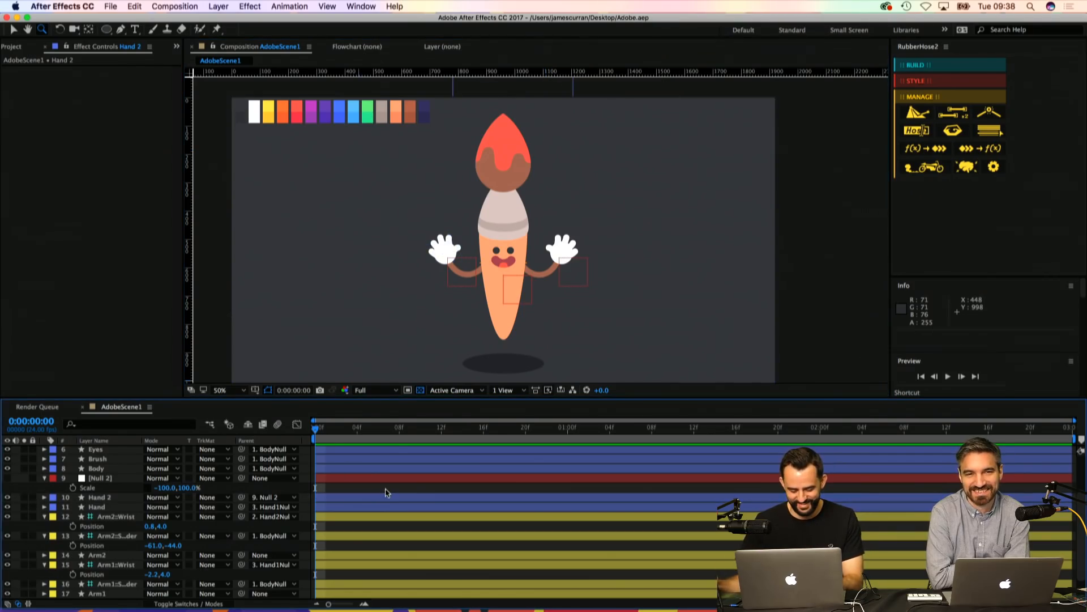
key(u)
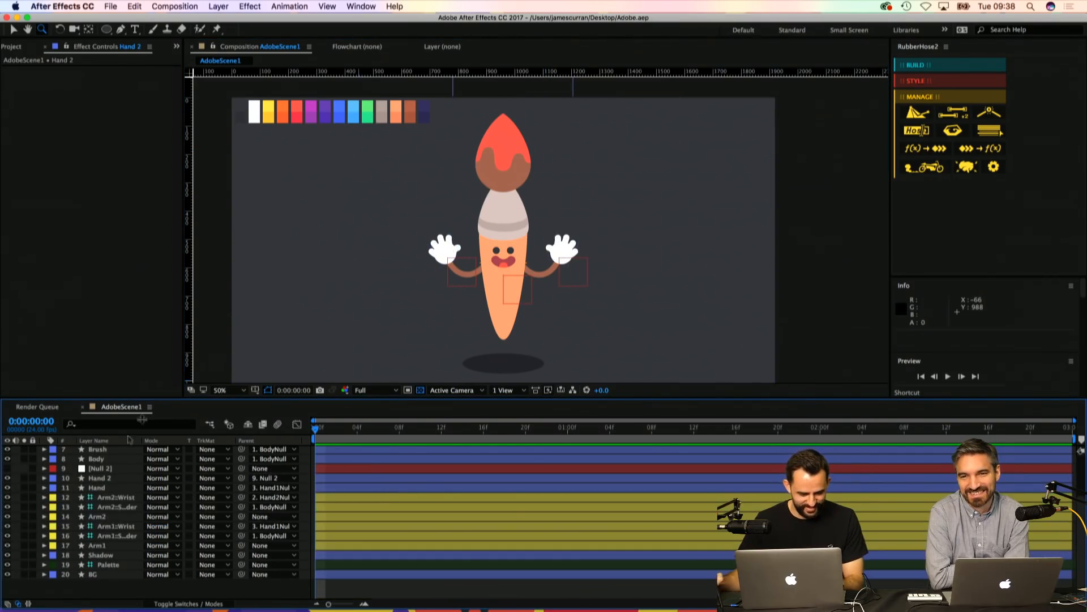
scroll(113, 473, up, 3)
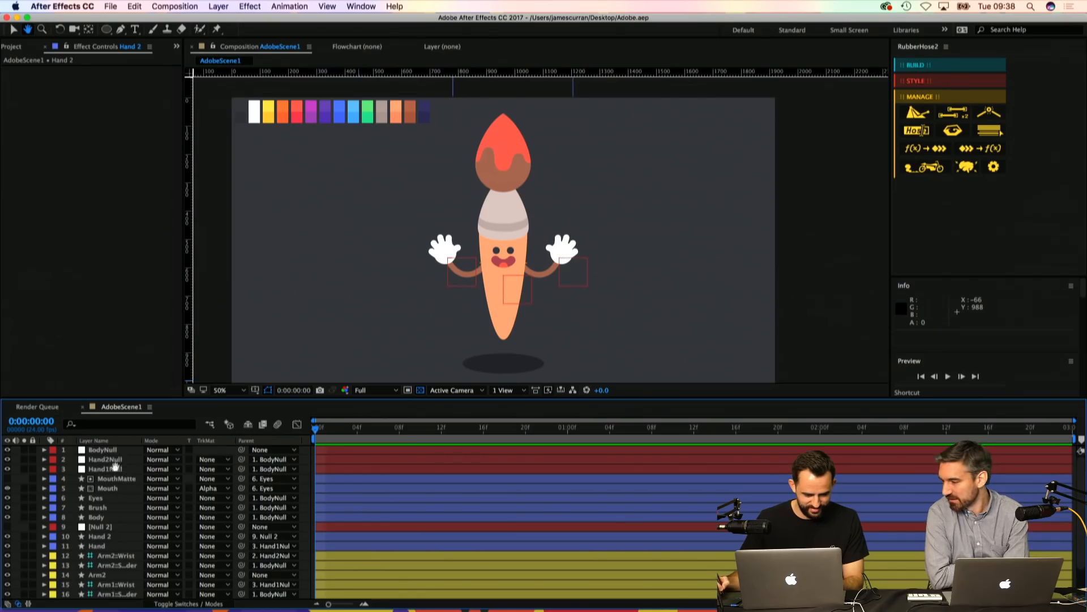
Step: Try moving BodyNull sideways by its X position to test the whole rig, and undo the move
click(117, 451)
key(p)
key(space)
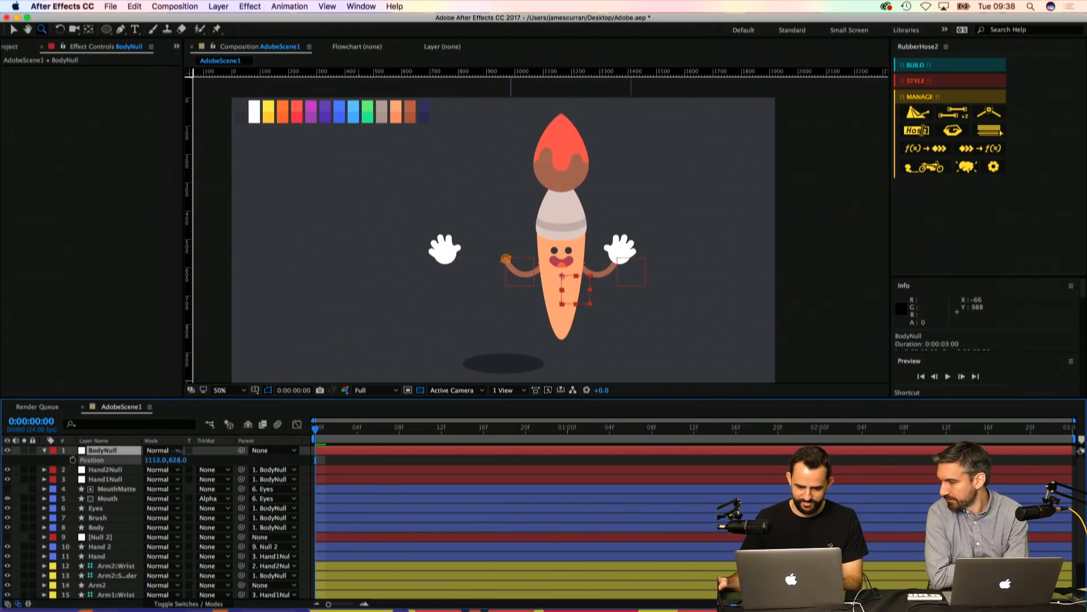
key(space)
Step: Parent Hand1Null and Hand2Null together to BodyNull
click(124, 473)
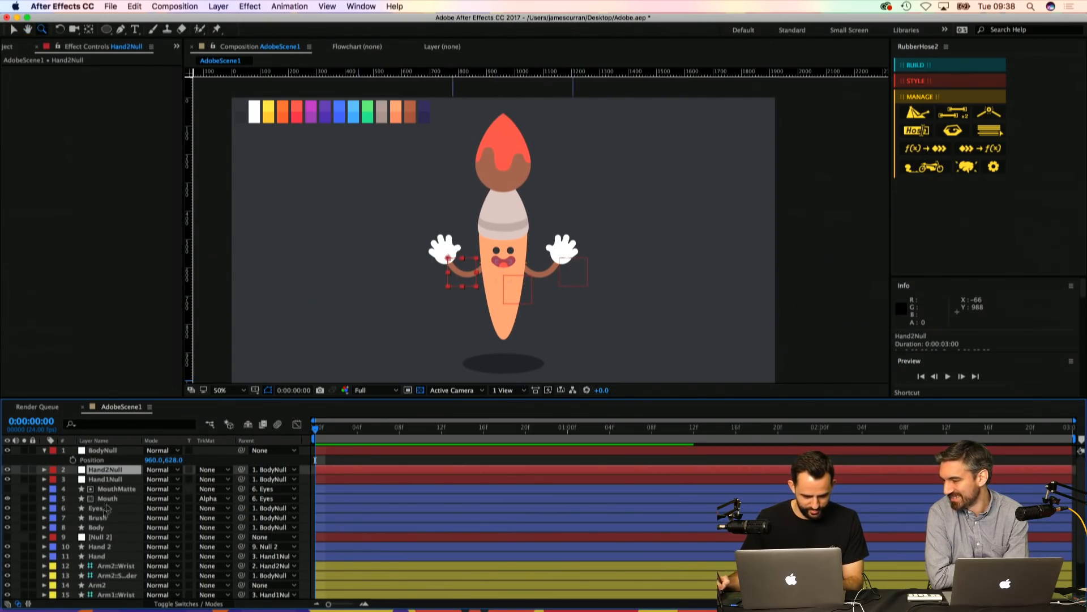
scroll(129, 551, down, 1)
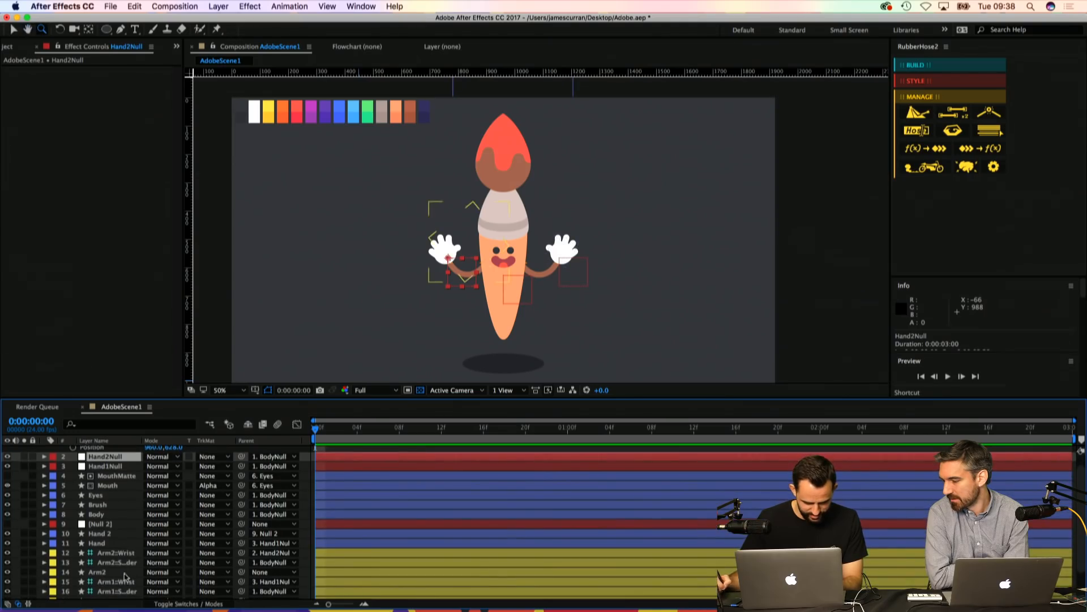
click(126, 574)
click(133, 554)
scroll(109, 498, up, 1)
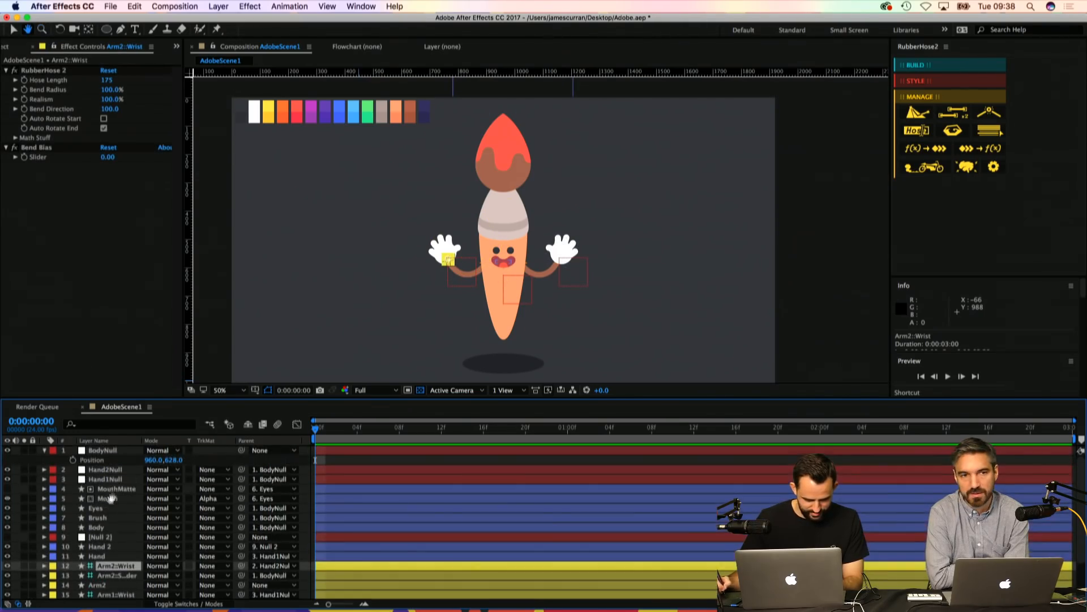
click(116, 481)
shift+click(119, 472)
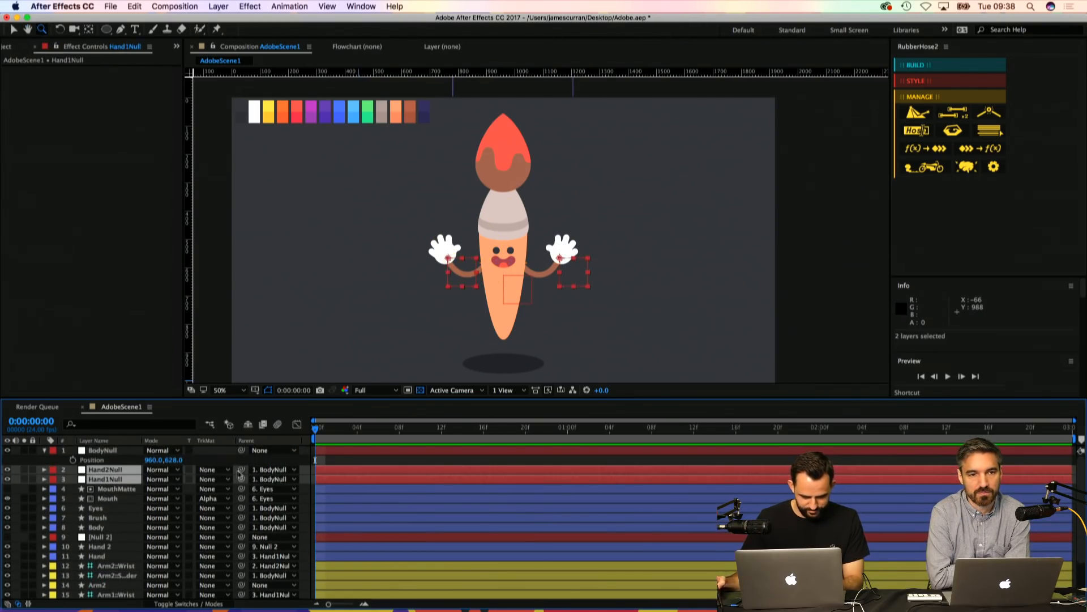
drag(241, 470, 141, 452)
Step: Parent the Hand 2 layer to Hand2Null and delete the leftover Null 2 layer
key(space)
drag(123, 538, 116, 524)
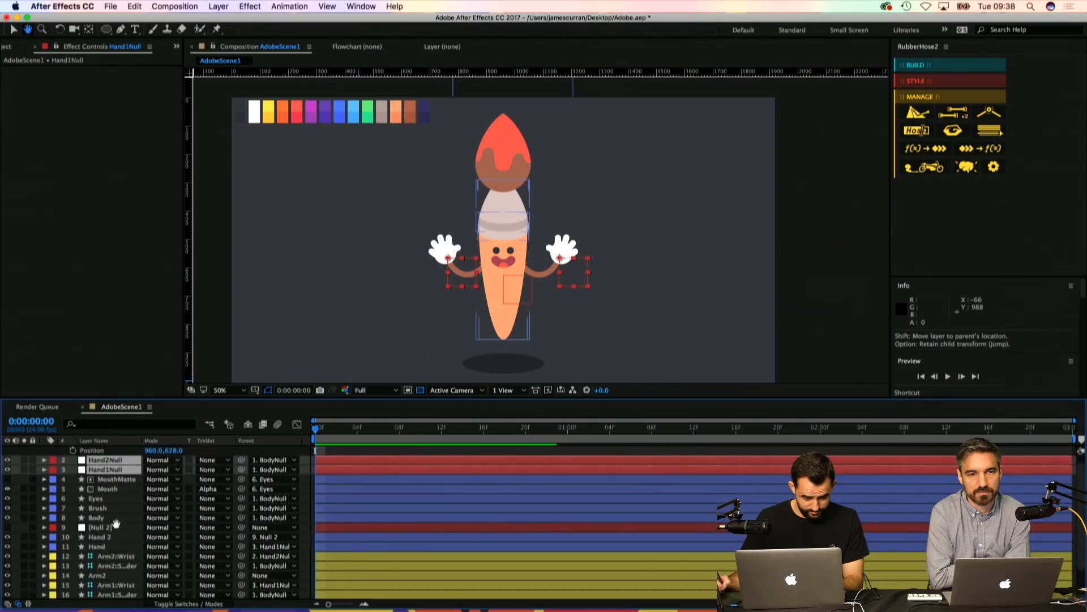
scroll(116, 524, down, 2)
click(115, 521)
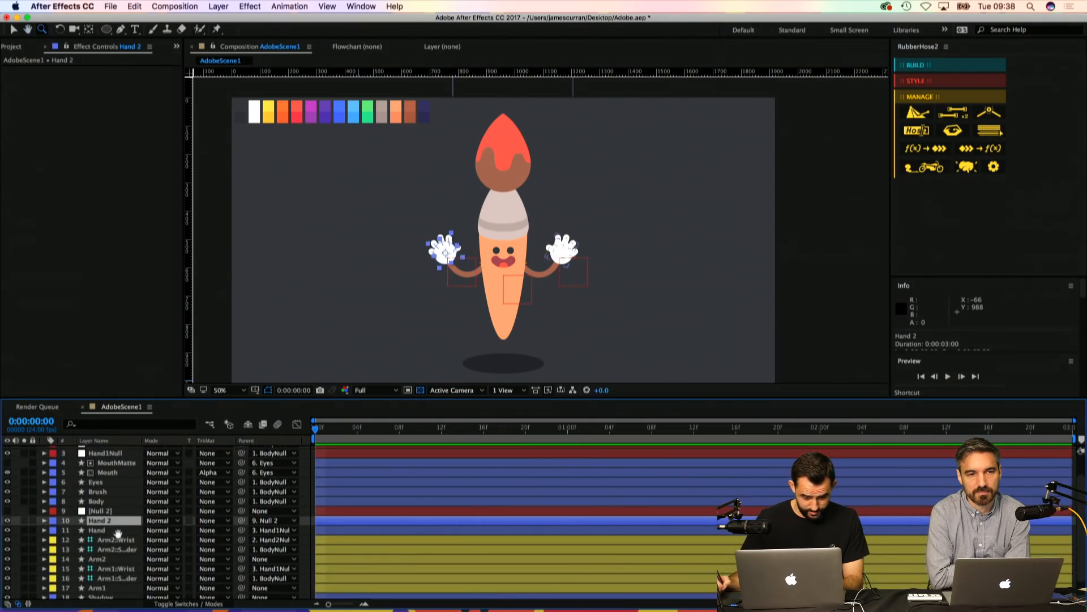
scroll(116, 533, up, 1)
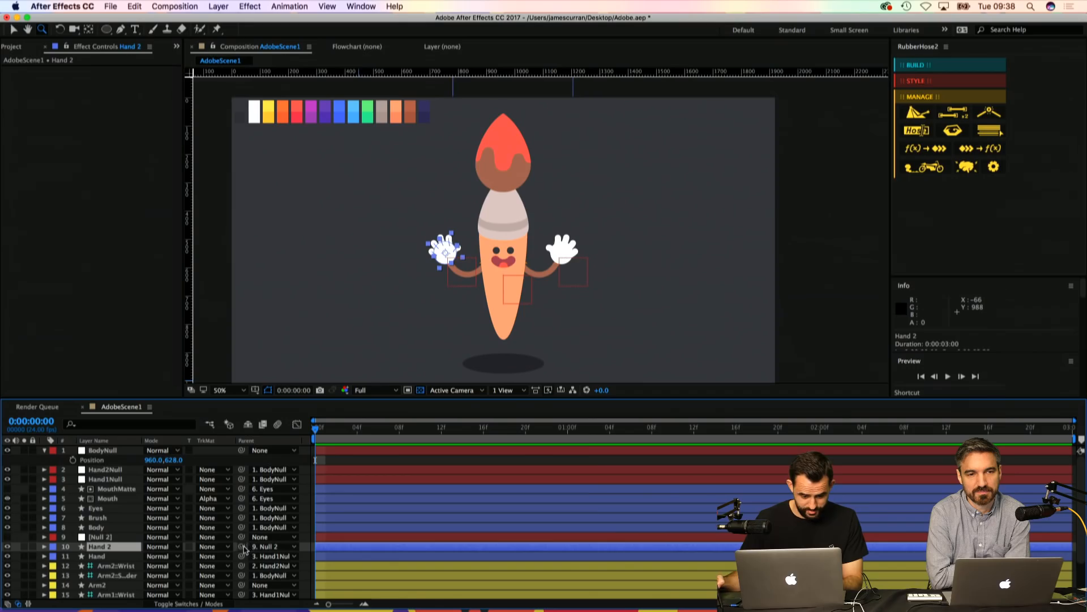
drag(241, 528, 118, 470)
click(110, 538)
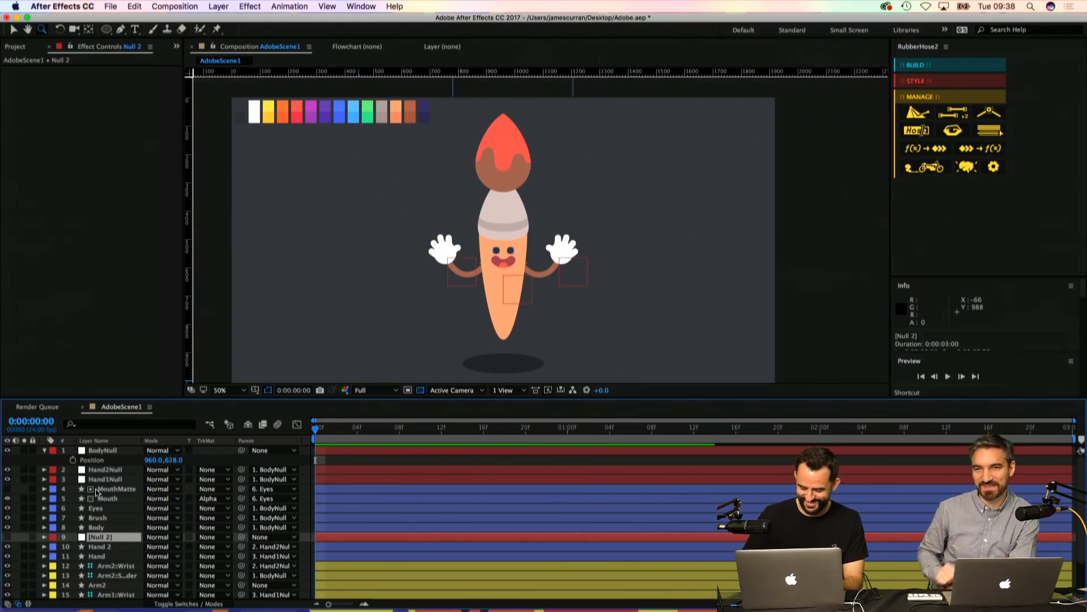
key(Delete)
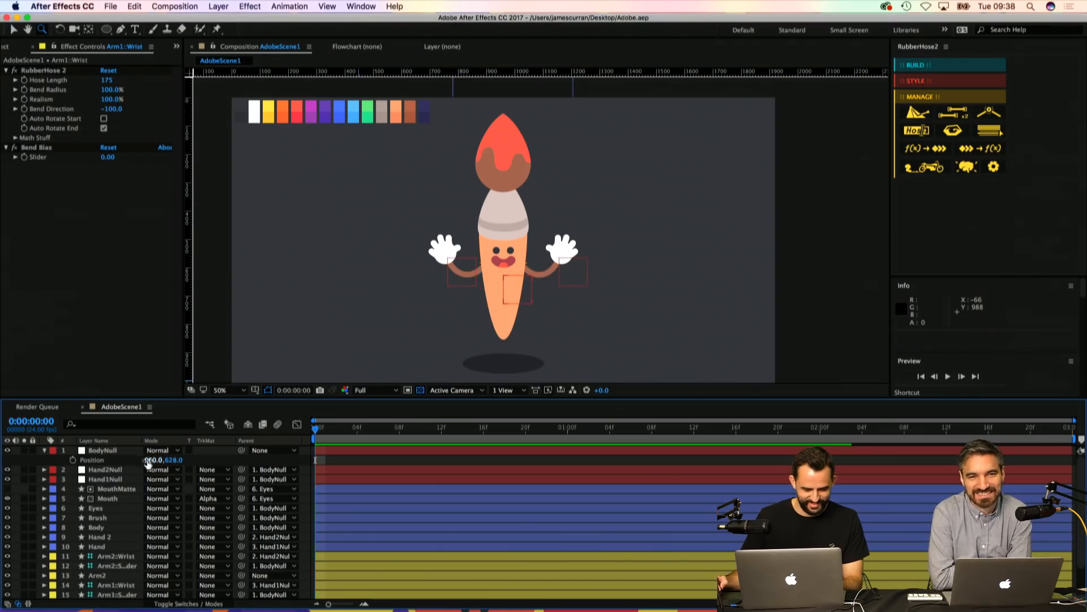
Step: Try moving BodyNull sideways by its X position to check that both hands follow, and undo the moves
drag(154, 459, 87, 342)
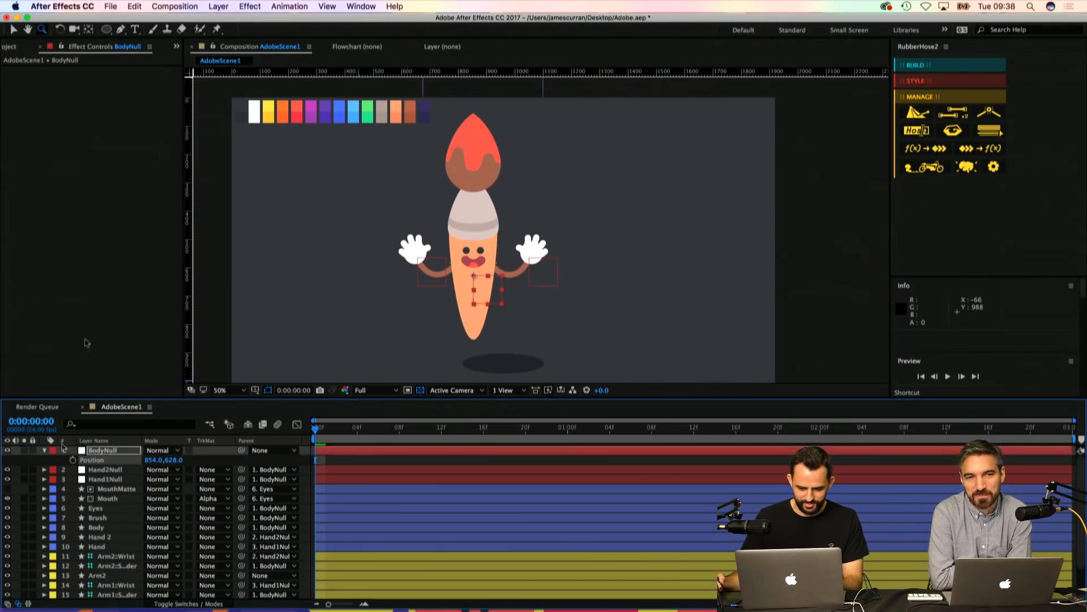
key(super+z)
scroll(151, 512, down, 1)
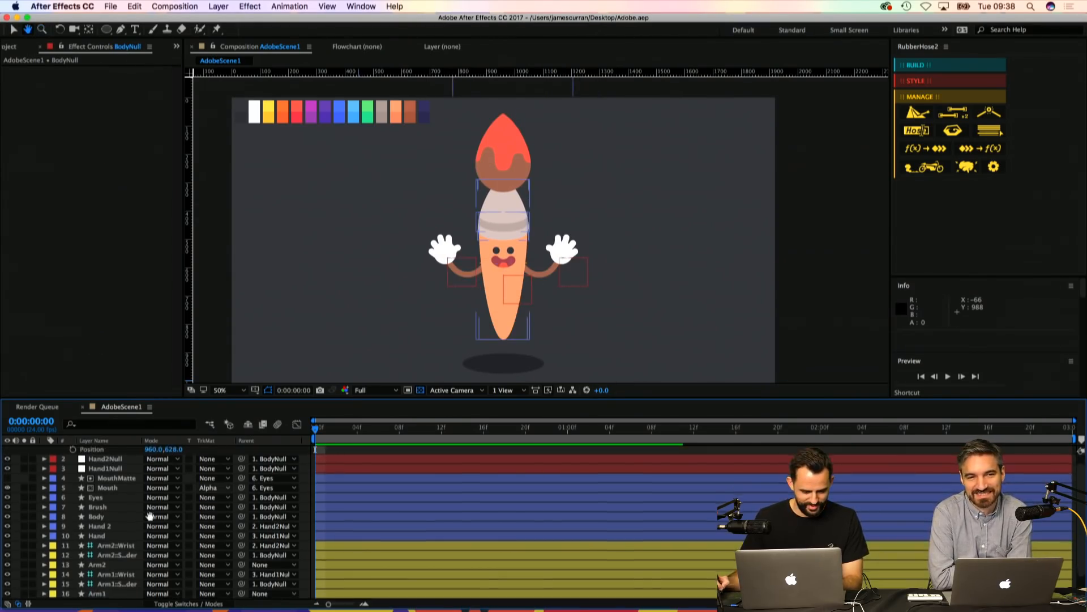
scroll(156, 499, up, 1)
mouse_move(157, 460)
mouse_down()
mouse_move(261, 457)
mouse_move(107, 460)
mouse_move(221, 458)
mouse_move(138, 465)
mouse_up()
key(super+z)
Step: Try rotating BodyNull to test how the whole character turns, and undo the rotation
key(r)
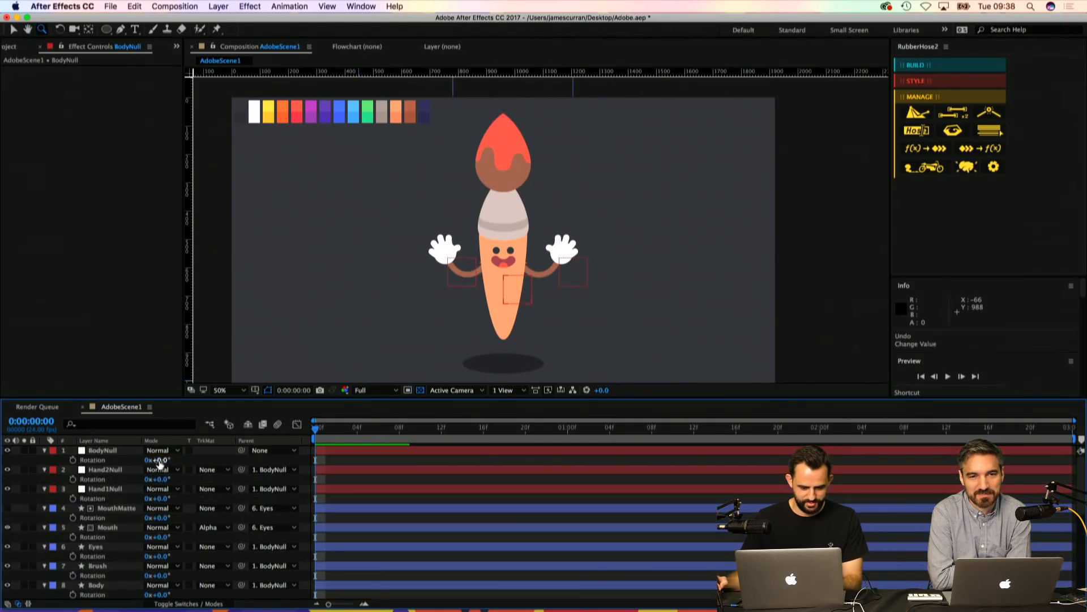
key(r)
key(r)
key(r)
click(123, 452)
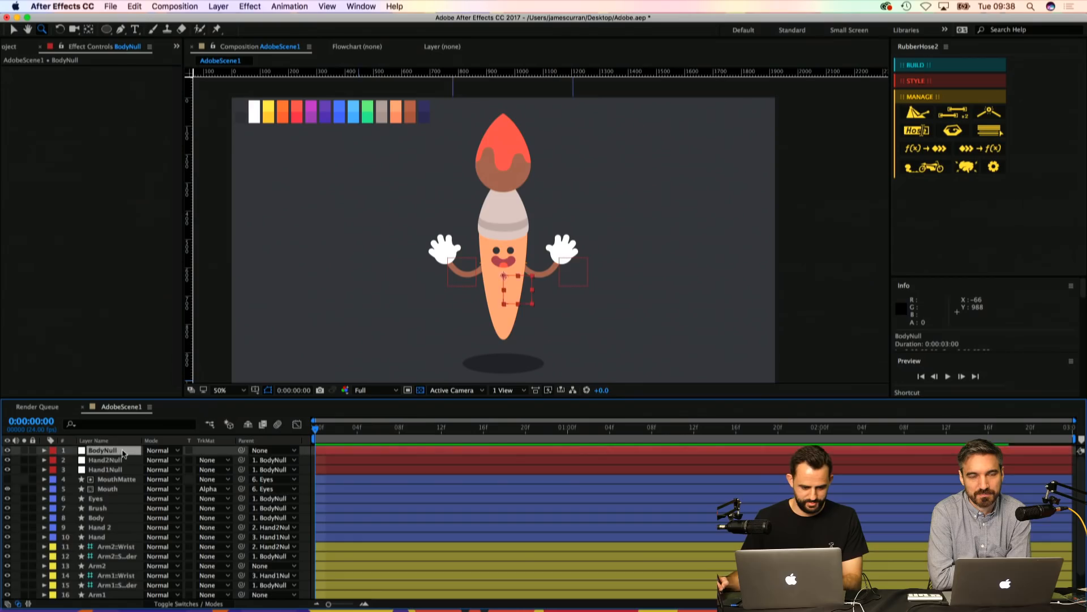
key(r)
mouse_move(158, 460)
mouse_down()
mouse_move(167, 457)
mouse_move(142, 460)
mouse_up()
key(super+z)
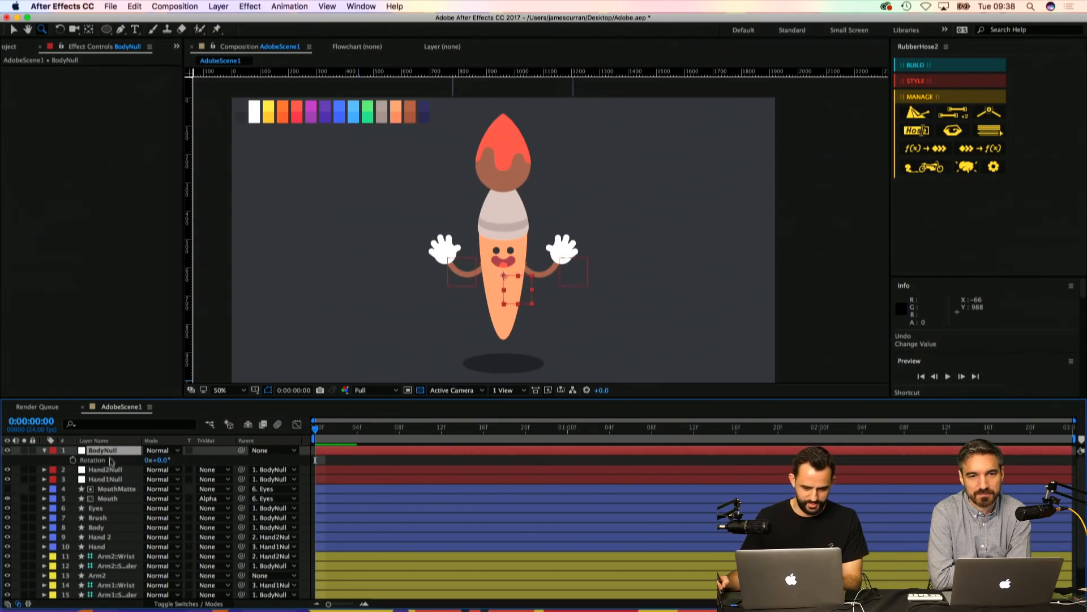
Step: Try moving Hand1Null and Hand2Null by their Position values to test the arms, and undo the changes
click(111, 479)
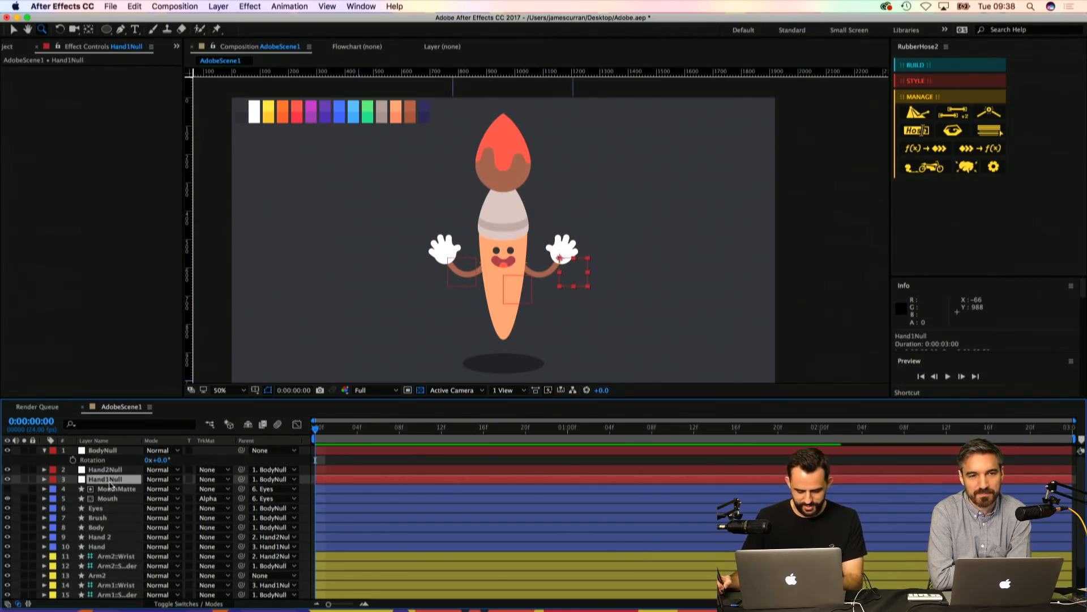
key(p)
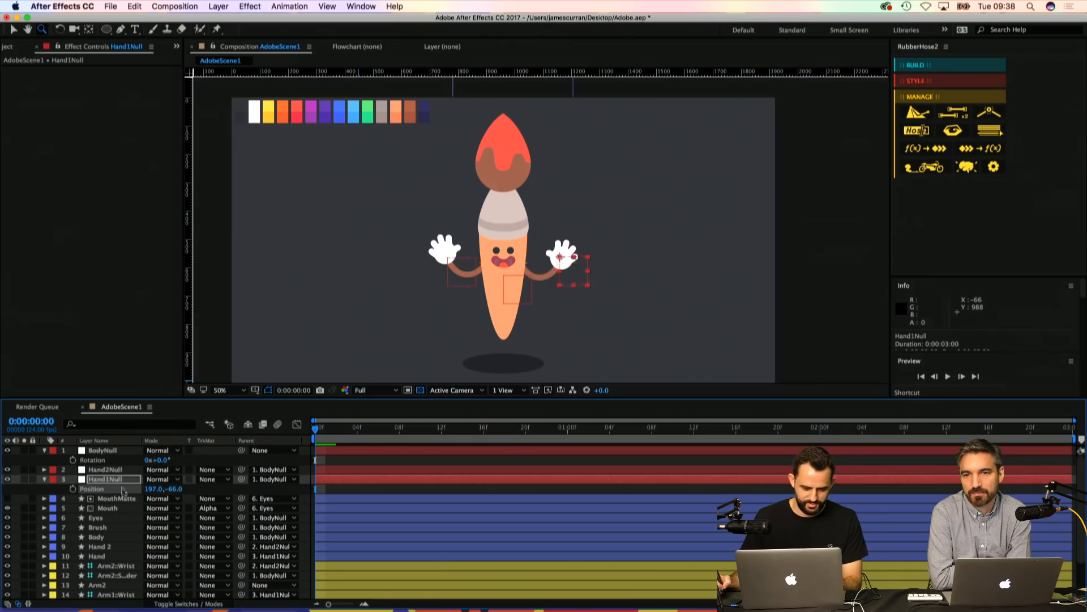
click(114, 469)
key(p)
drag(175, 478, 150, 487)
key(super+z)
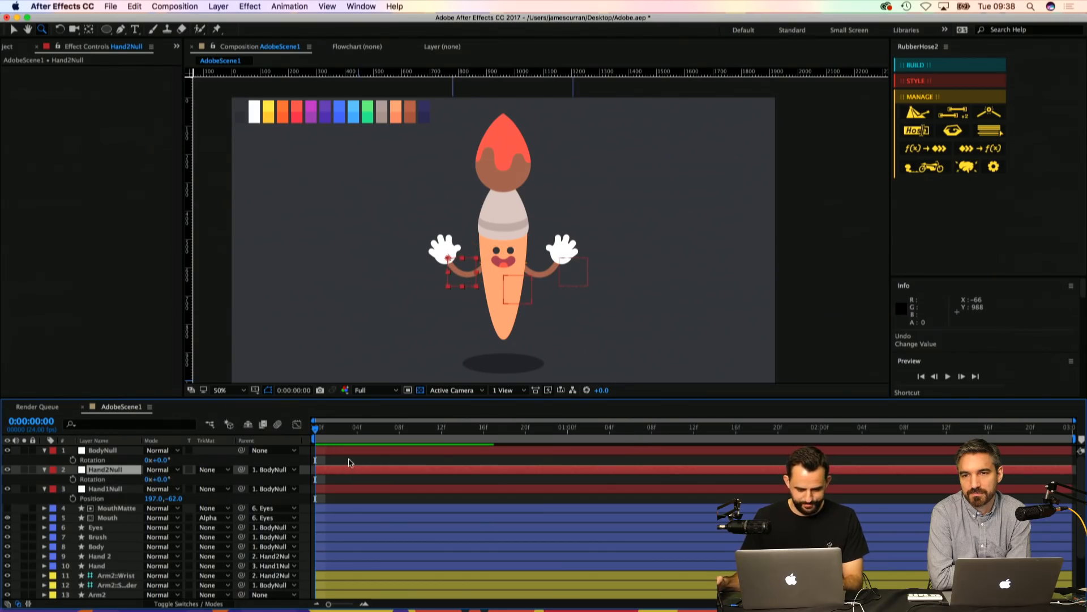
Step: Collapse the revealed layer properties and show only the Position of the Shadow and BodyNull layers
click(349, 460)
key(u)
key(h)
drag(130, 544, 124, 440)
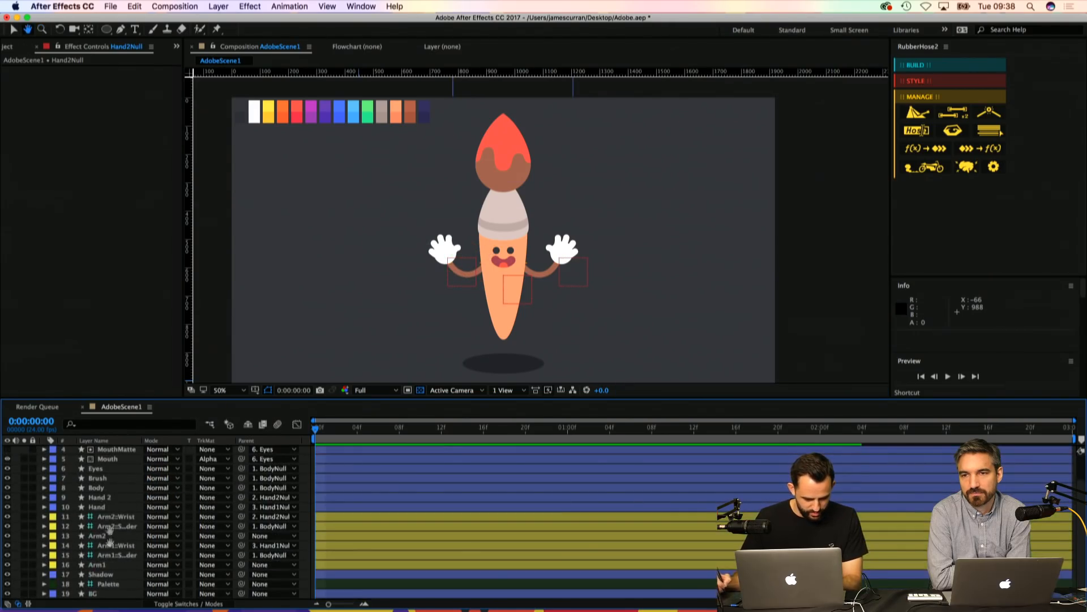
click(103, 574)
key(p)
scroll(95, 484, up, 3)
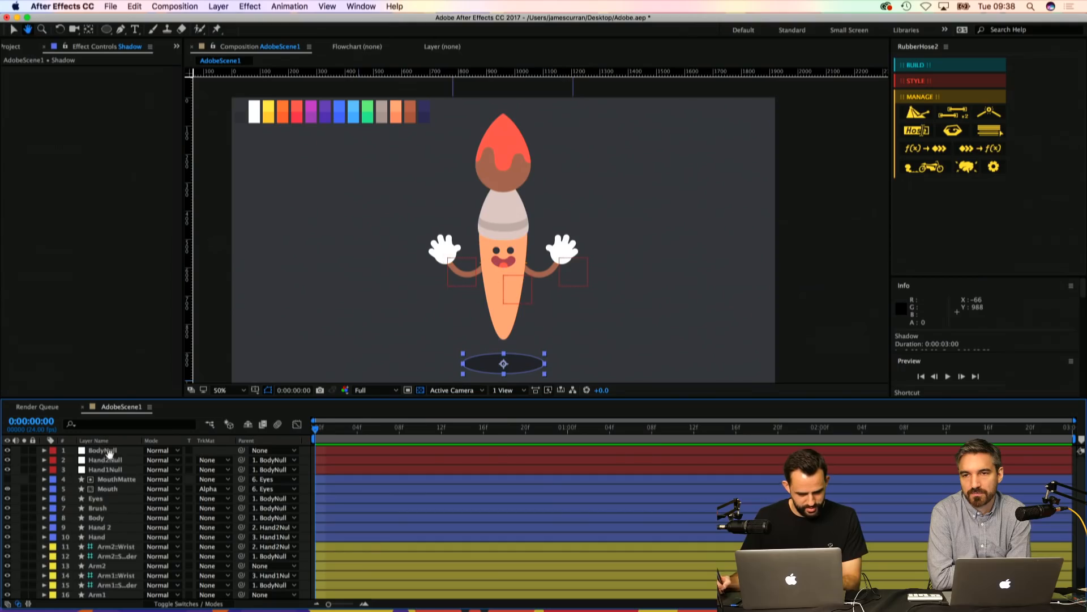
click(103, 450)
key(p)
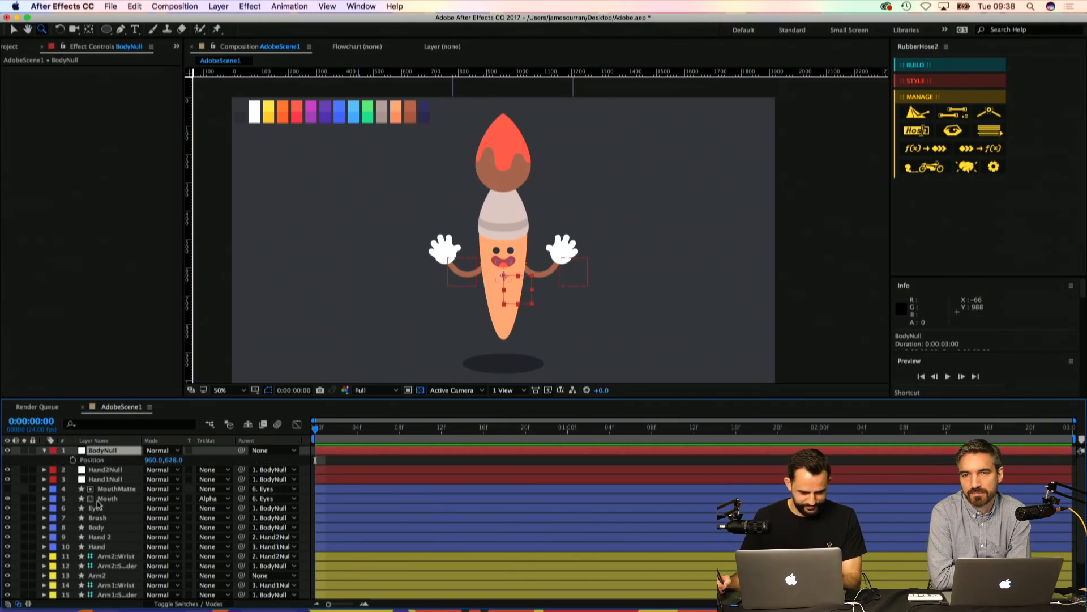
key(h)
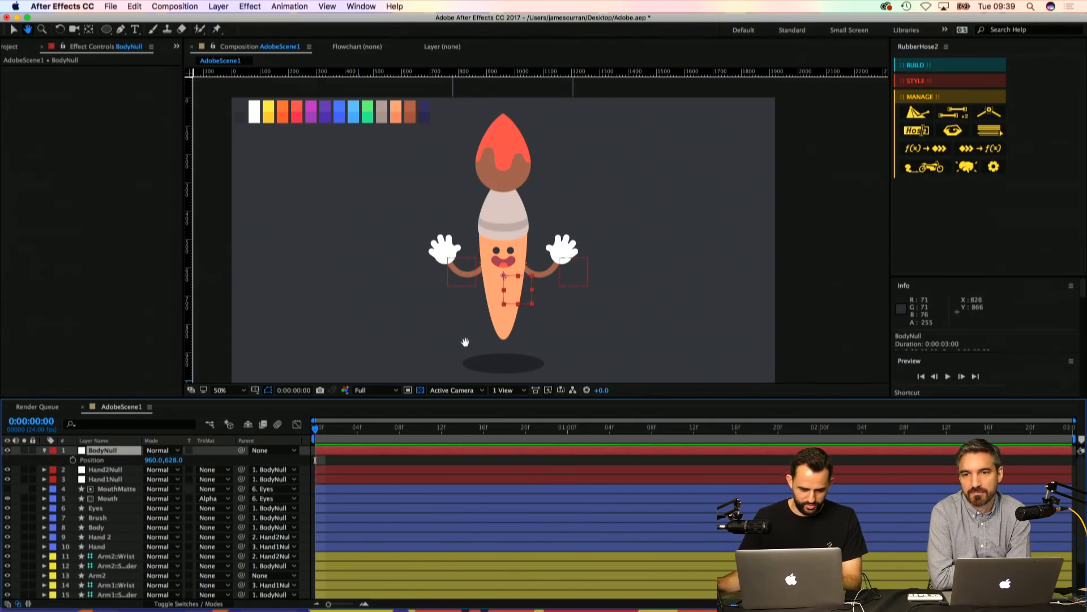
key(z)
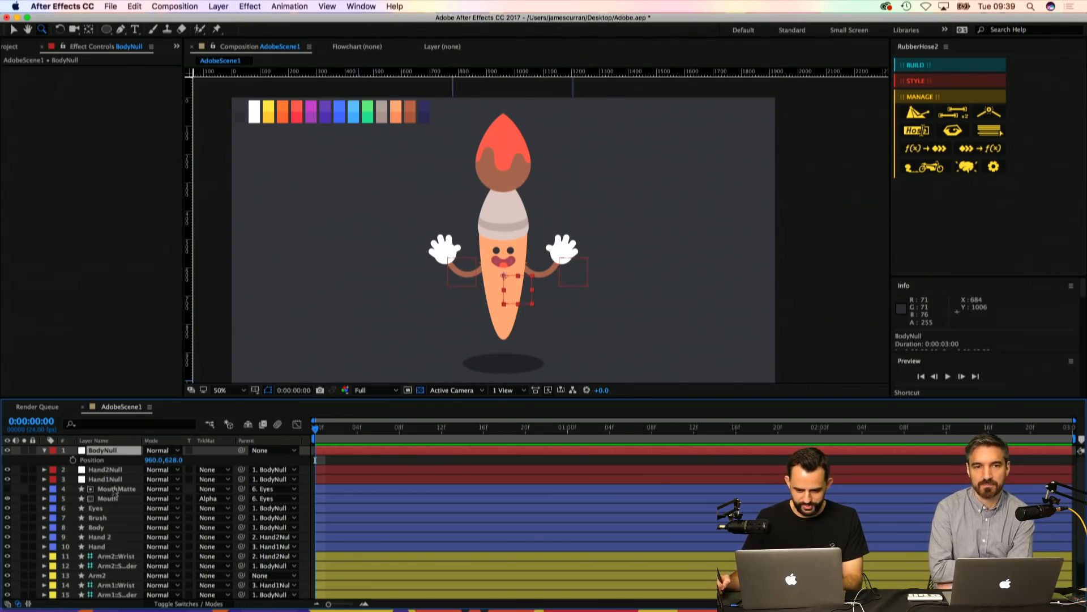
drag(116, 517, 118, 503)
key(super+z)
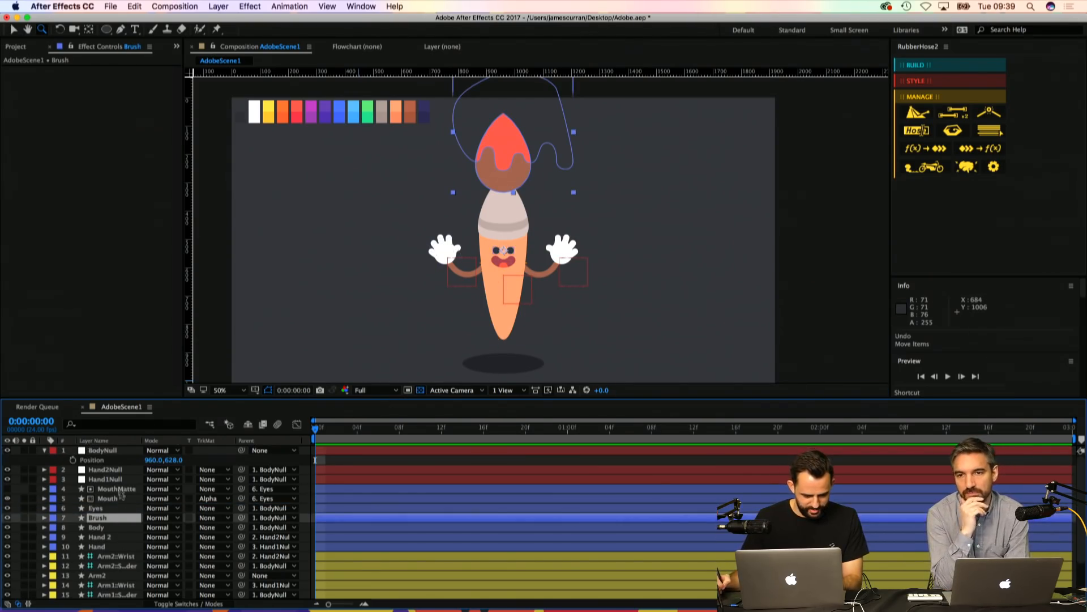
Step: Separate the Shadow layer's Position into individual X and Y dimensions
click(102, 450)
scroll(93, 506, down, 3)
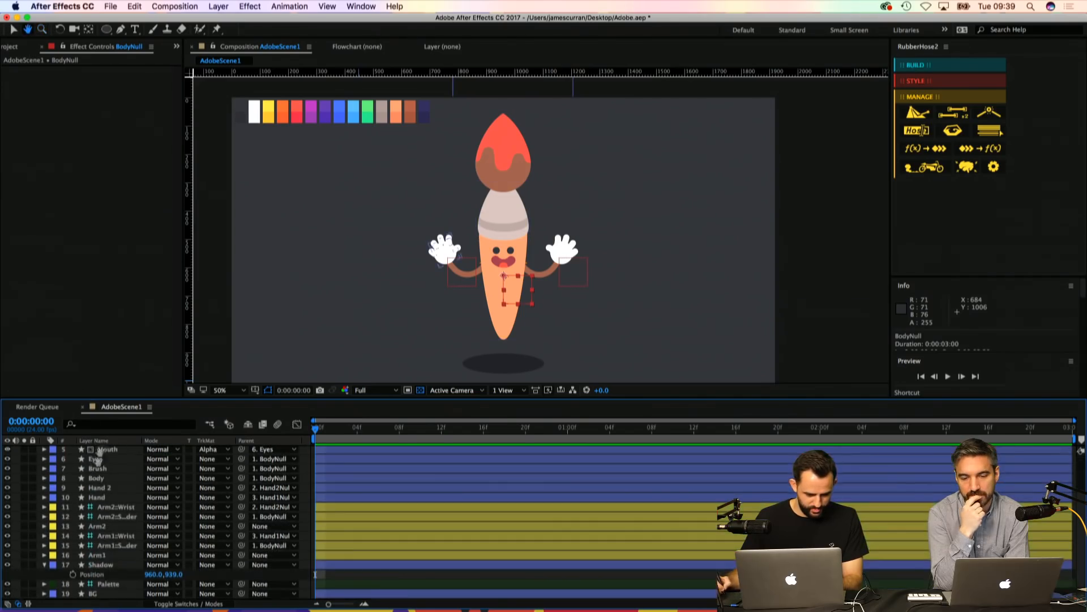
click(105, 564)
key(p)
right_click(111, 576)
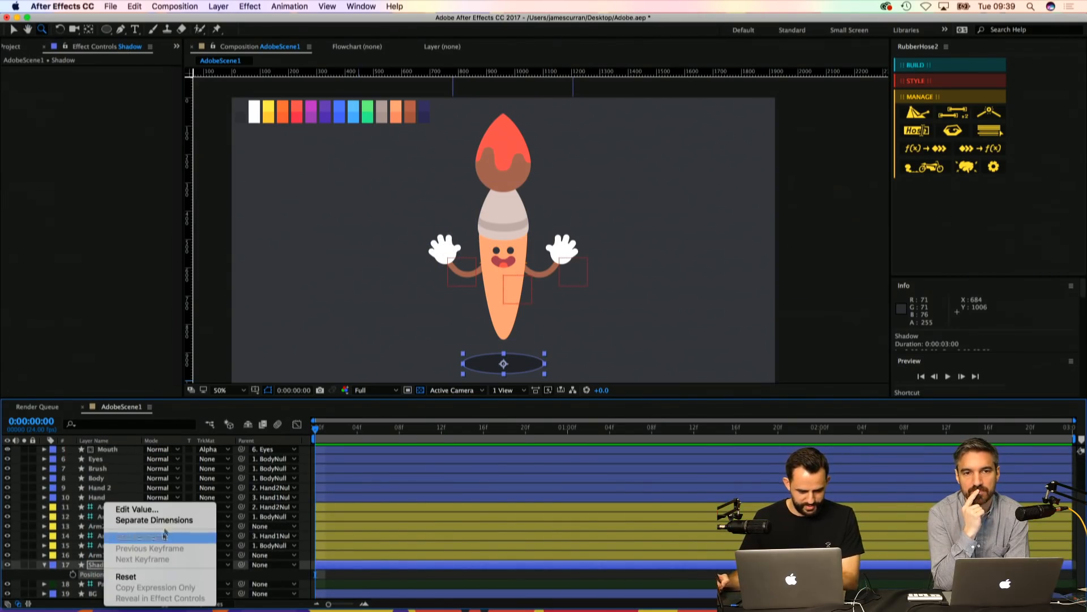
click(129, 527)
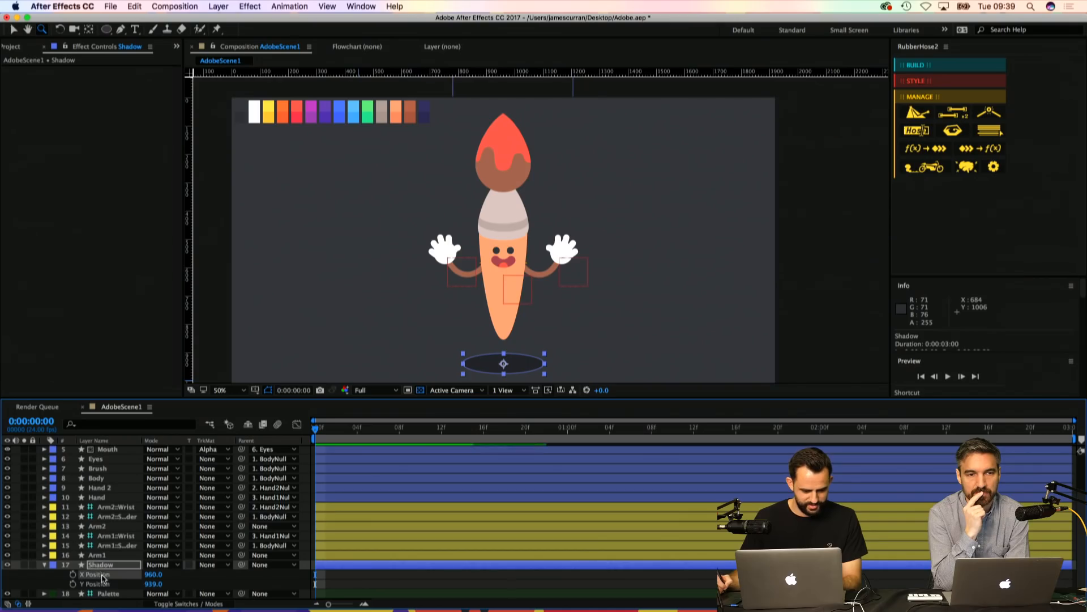
Step: Link the Shadow's X Position to BodyNull's X position with the expression thisComp.layer("BodyNull").transform.position[0]
alt+click(73, 574)
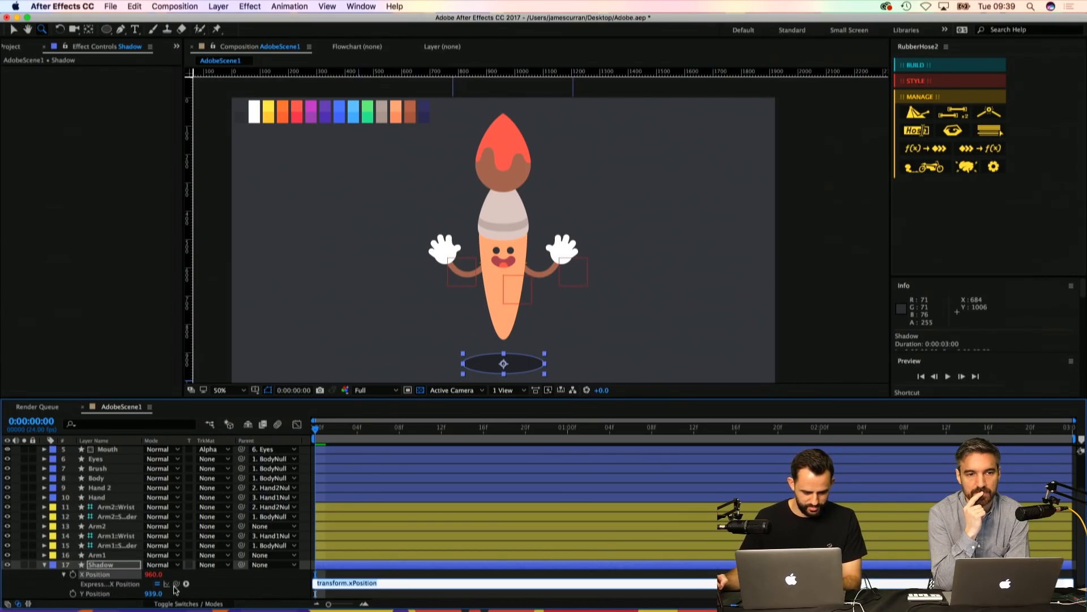
drag(176, 584, 119, 451)
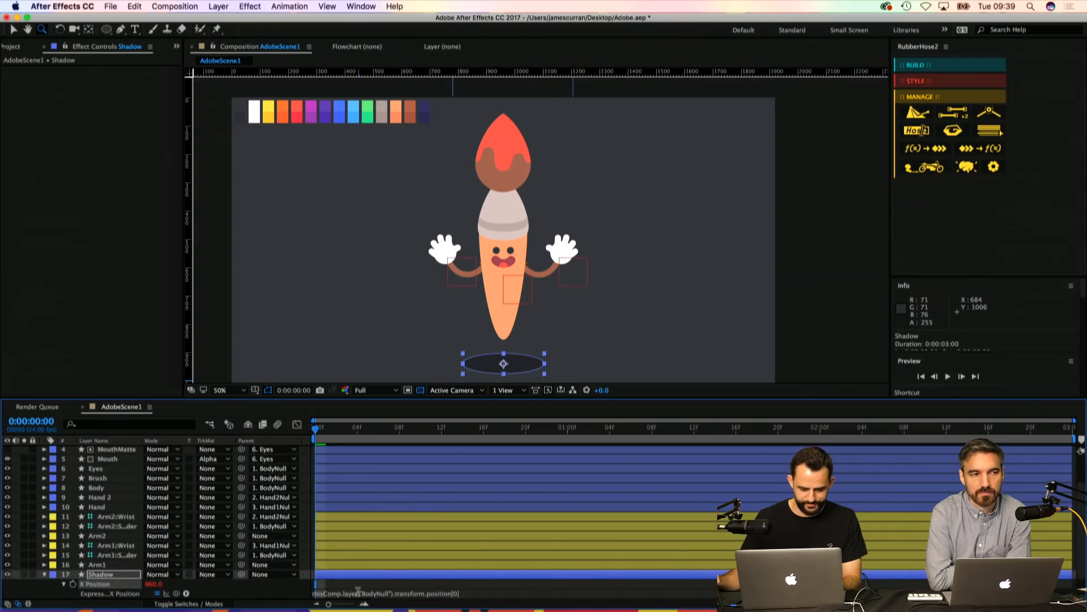
click(358, 590)
click(362, 586)
Step: Move BodyNull sideways to an X position of 916 to test that the shadow follows
scroll(106, 553, up, 4)
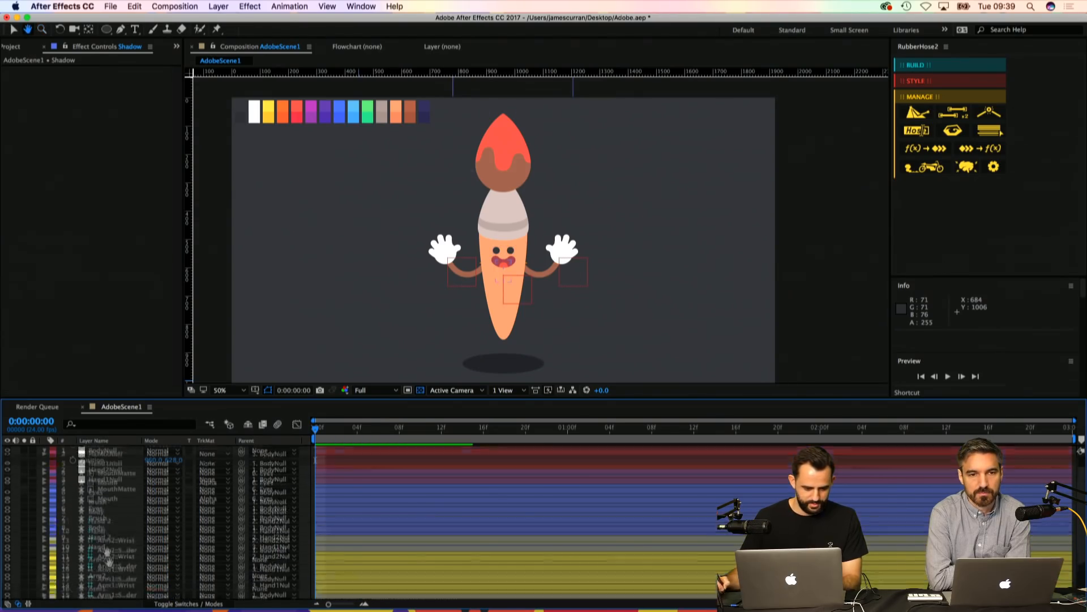
drag(154, 460, 128, 457)
key(super+z)
click(335, 461)
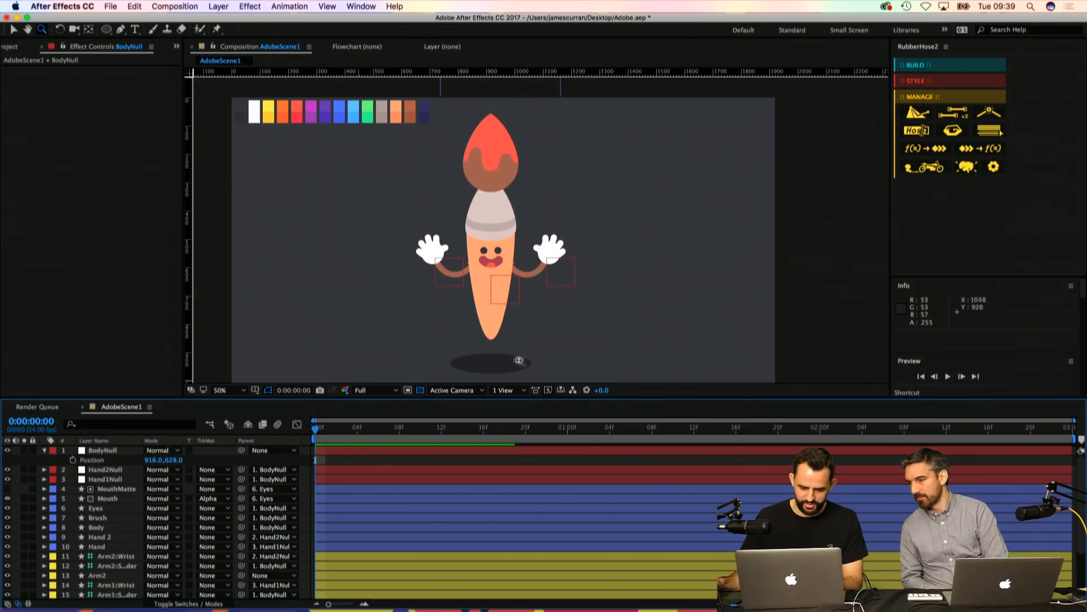
Step: Try raising BodyNull by its Y position to test the shadow link vertically, and undo the move
key(v)
drag(175, 461, 70, 440)
key(super+z)
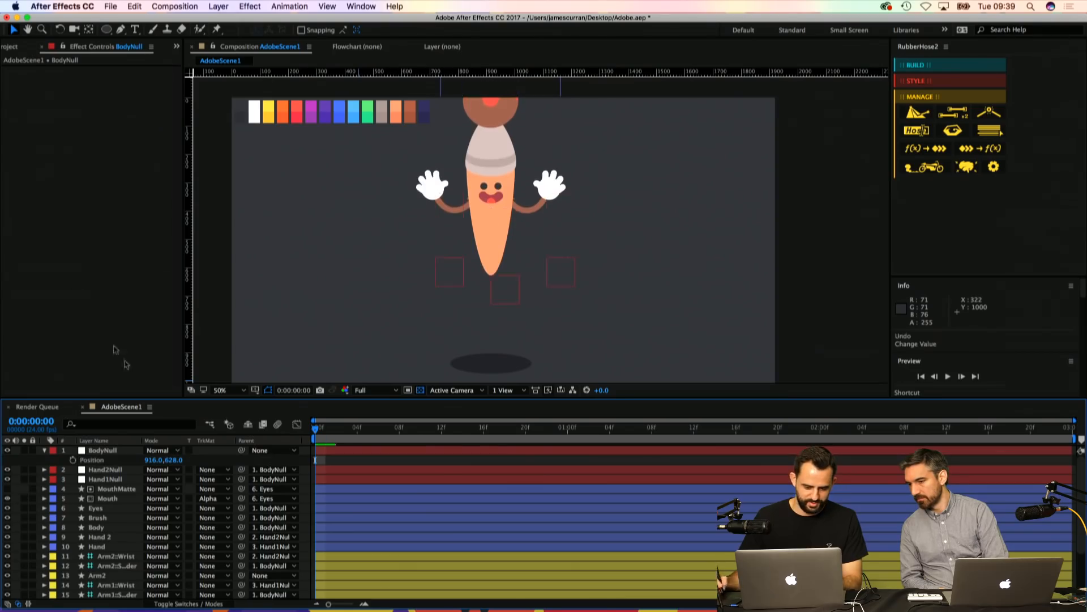
Step: Collapse the revealed layer properties and save the project
key(u)
key(space)
drag(529, 216, 489, 218)
key(super+s)
key(space)
scroll(539, 201, down, 1)
key(z)
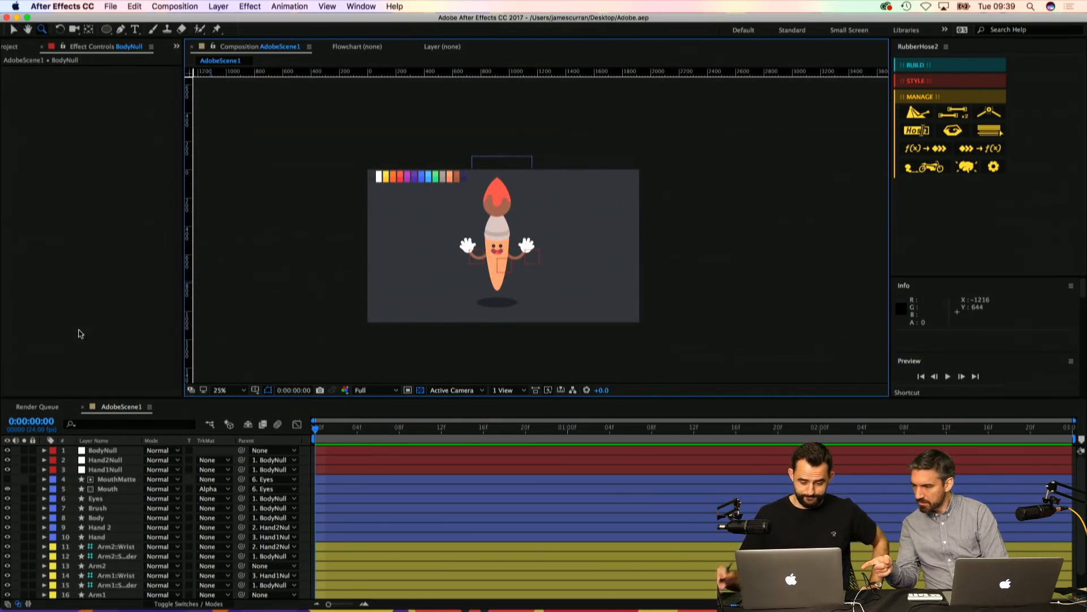
mouse_move(181, 610)
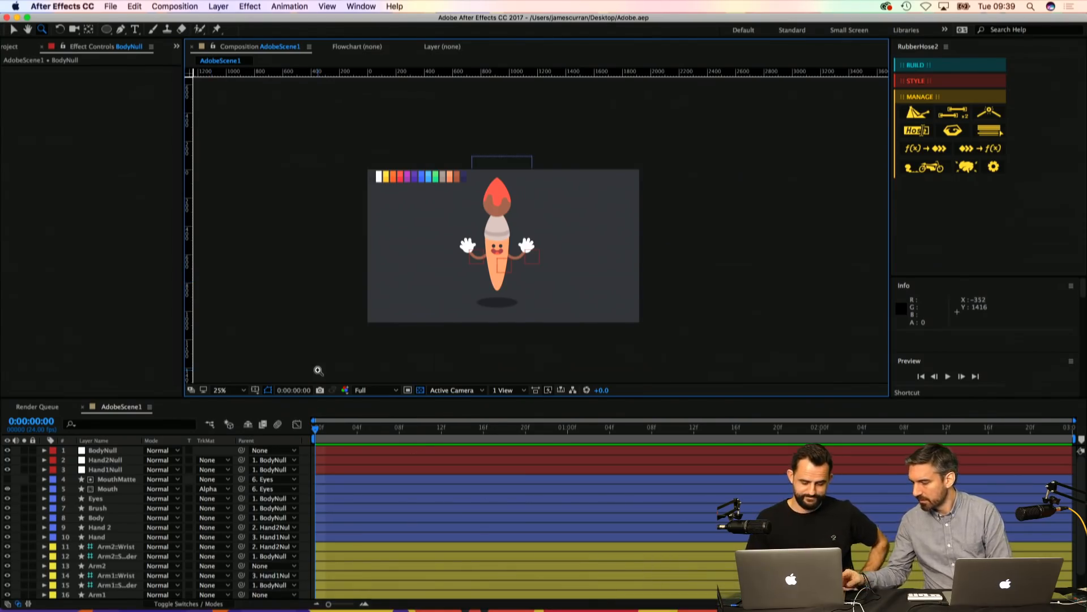
key(super+Tab)
key(super+shift+Tab)
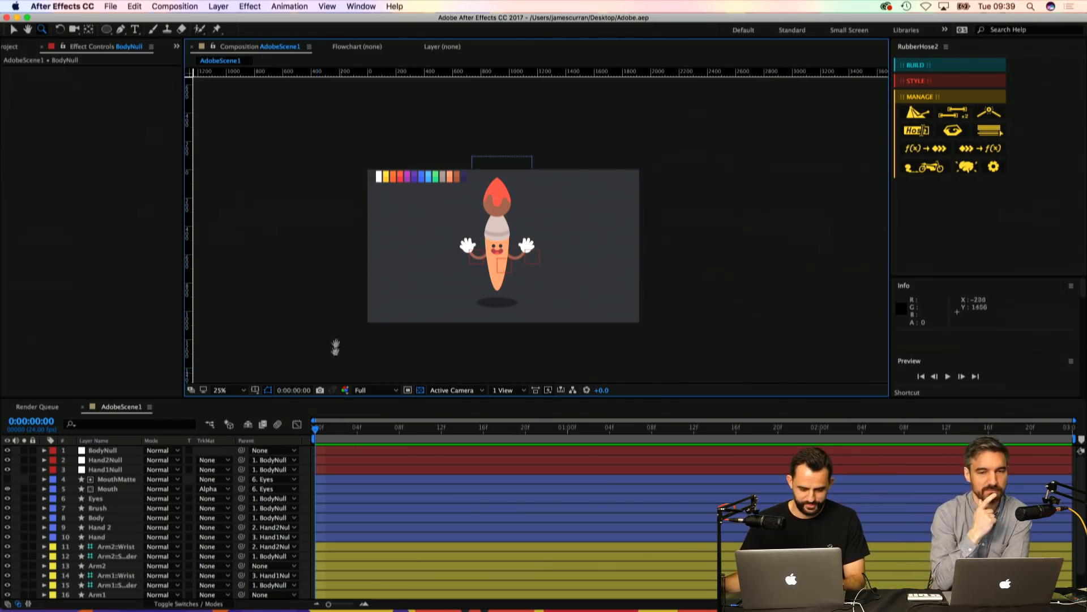
drag(451, 271, 457, 245)
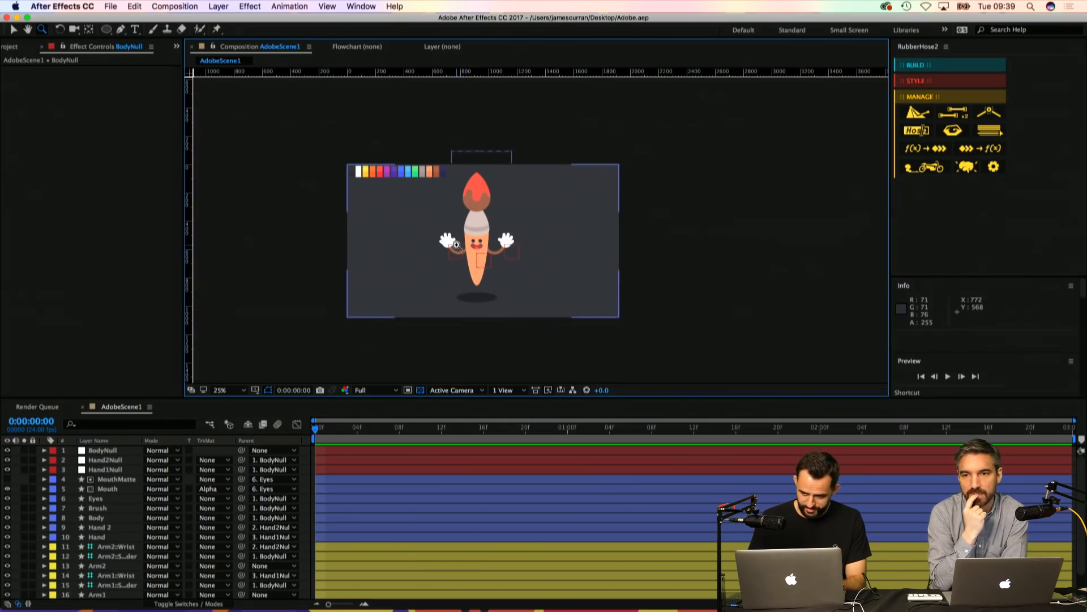
click(120, 519)
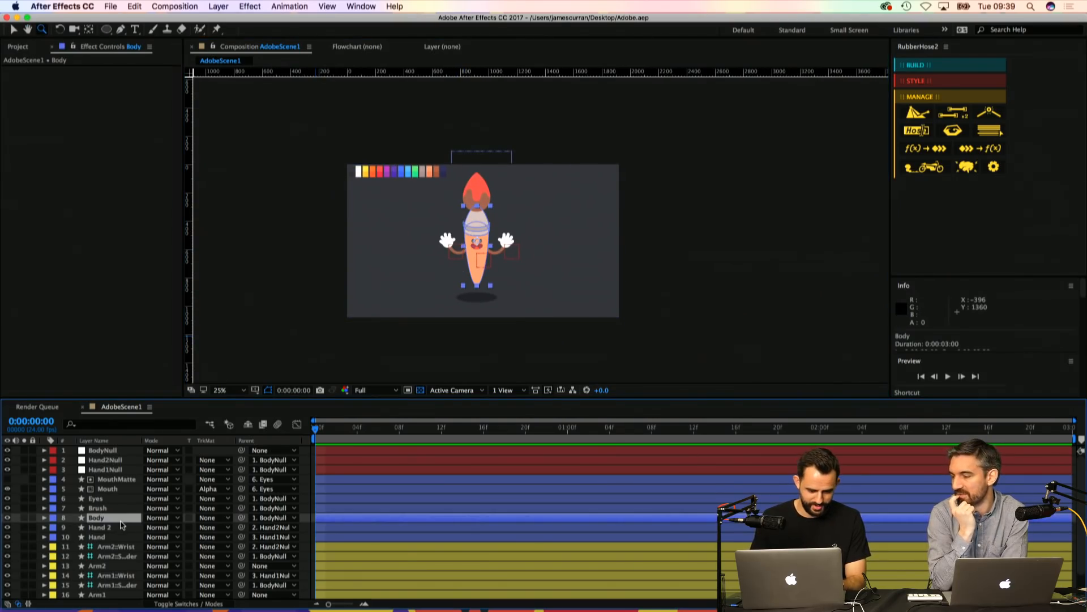
scroll(115, 530, down, 3)
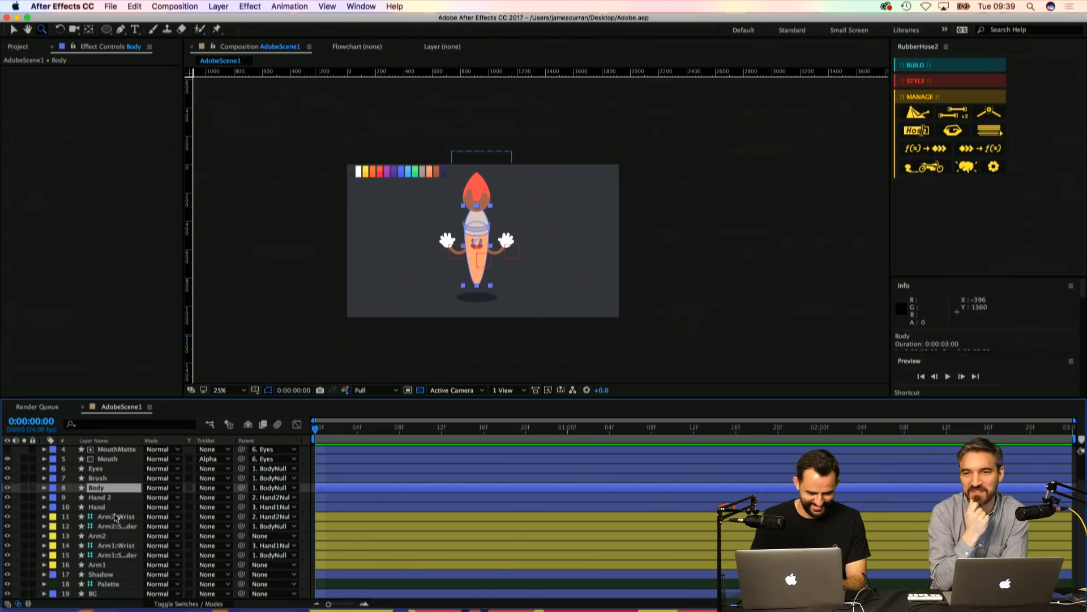
click(103, 564)
scroll(103, 566, up, 3)
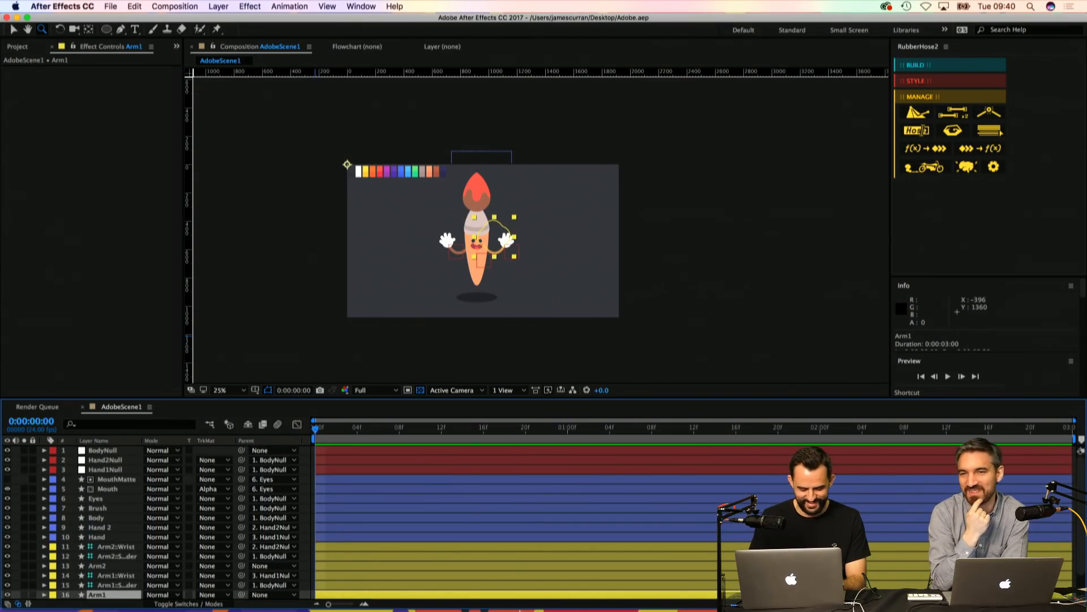
Step: Launch Photoshop and return to the AdobeScene1 composition in After Effects while it loads
mouse_move(643, 600)
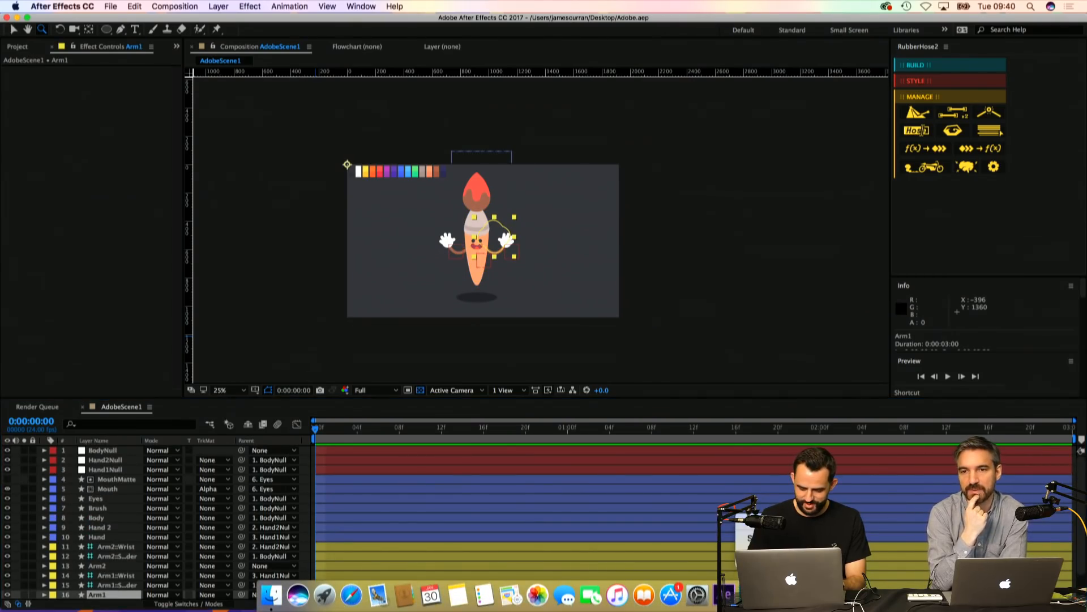
click(751, 594)
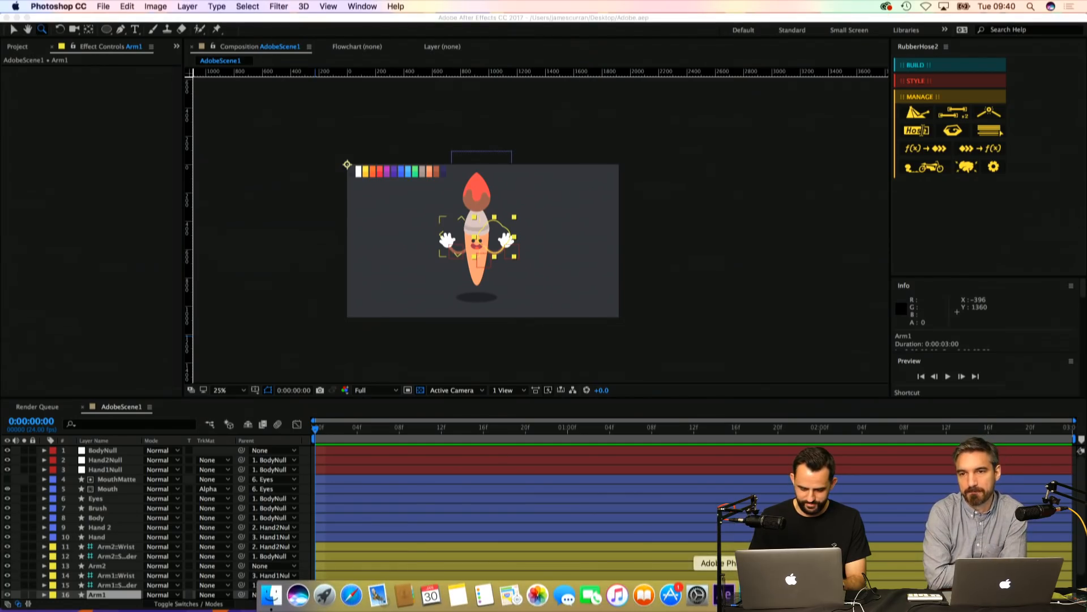
key(super+Tab)
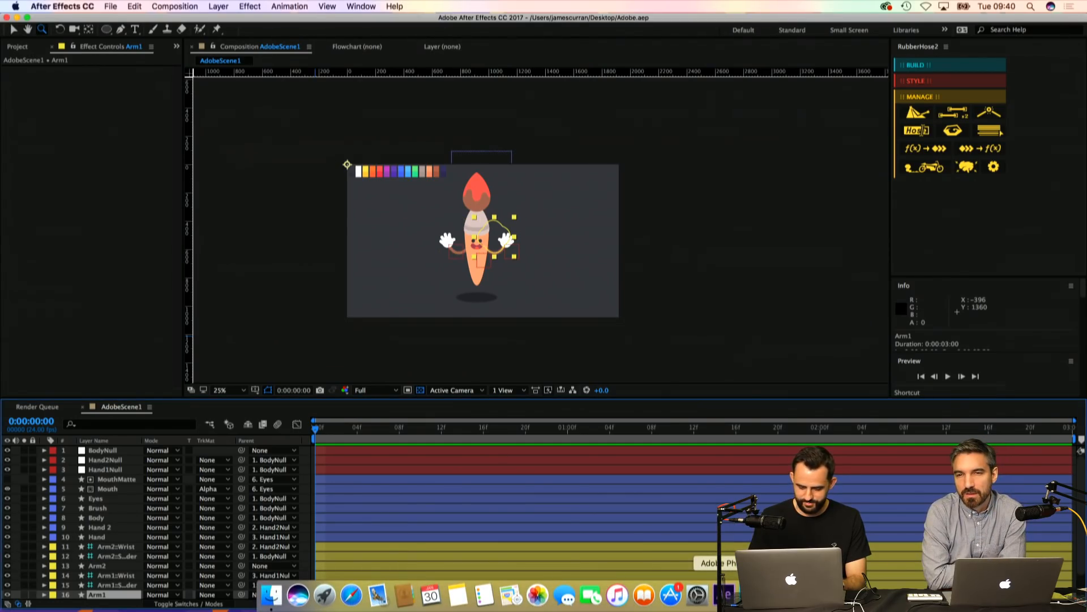
click(243, 198)
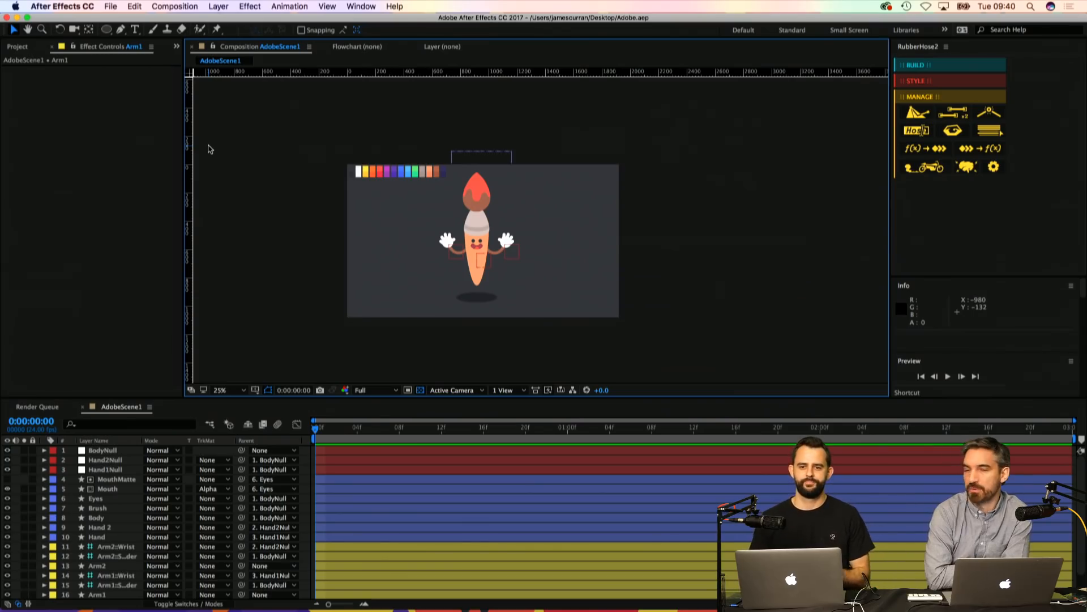
key(space)
drag(413, 217, 409, 222)
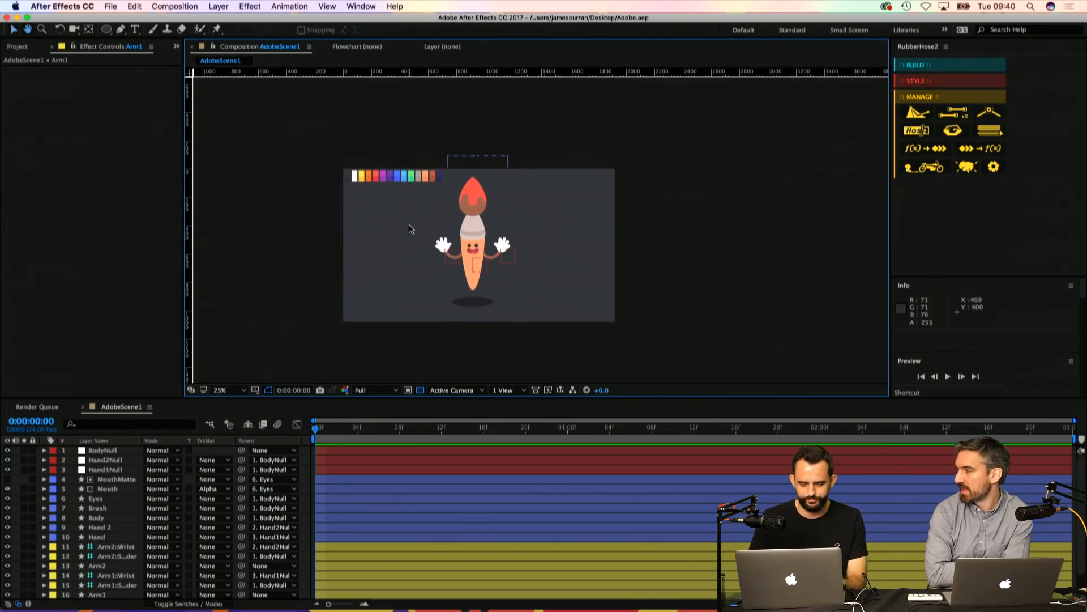
Step: Switch to Photoshop and create a new 1920 x 1080 pixel RGB document at 72 pixels/inch
mouse_move(563, 610)
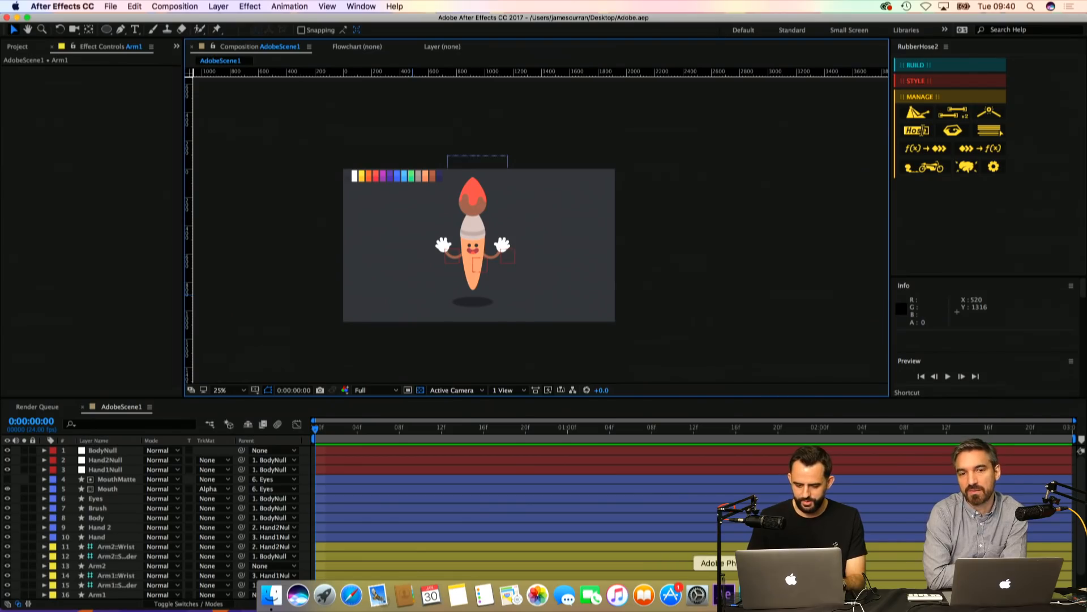
click(753, 595)
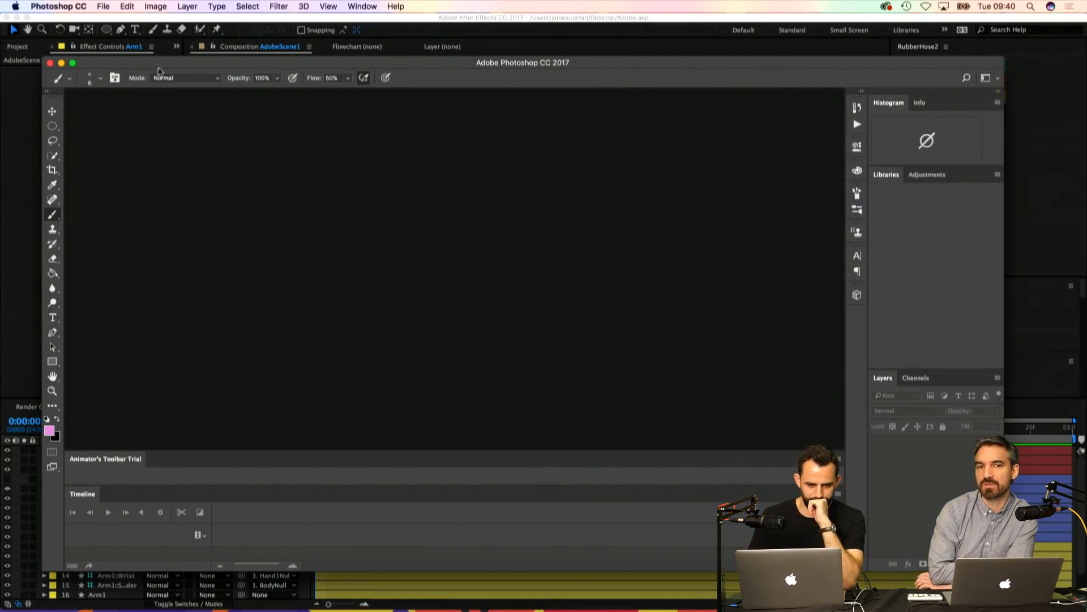
drag(166, 61, 173, 62)
click(104, 7)
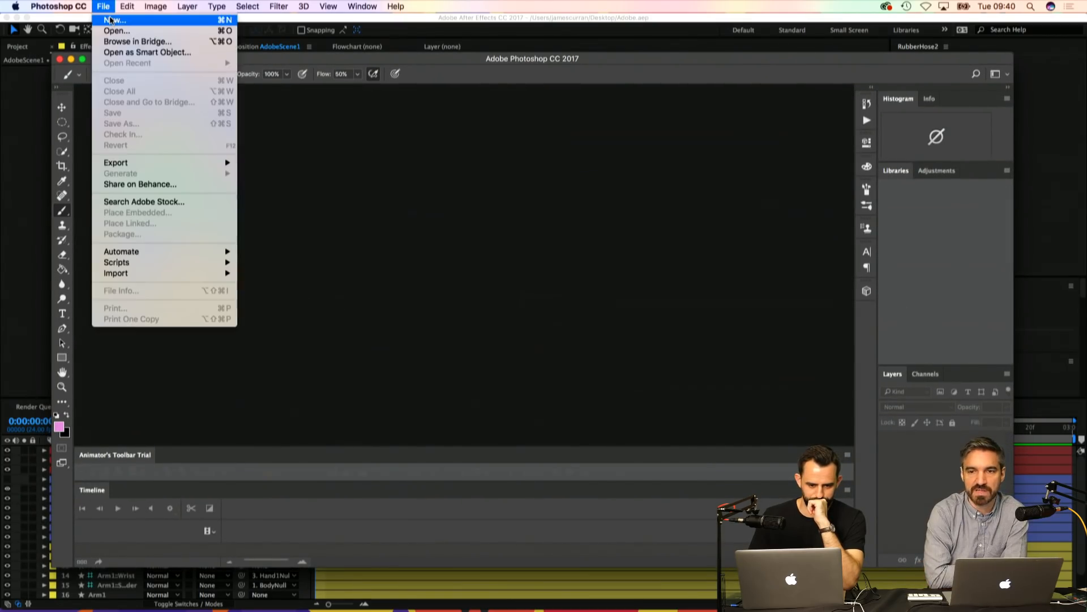
click(114, 17)
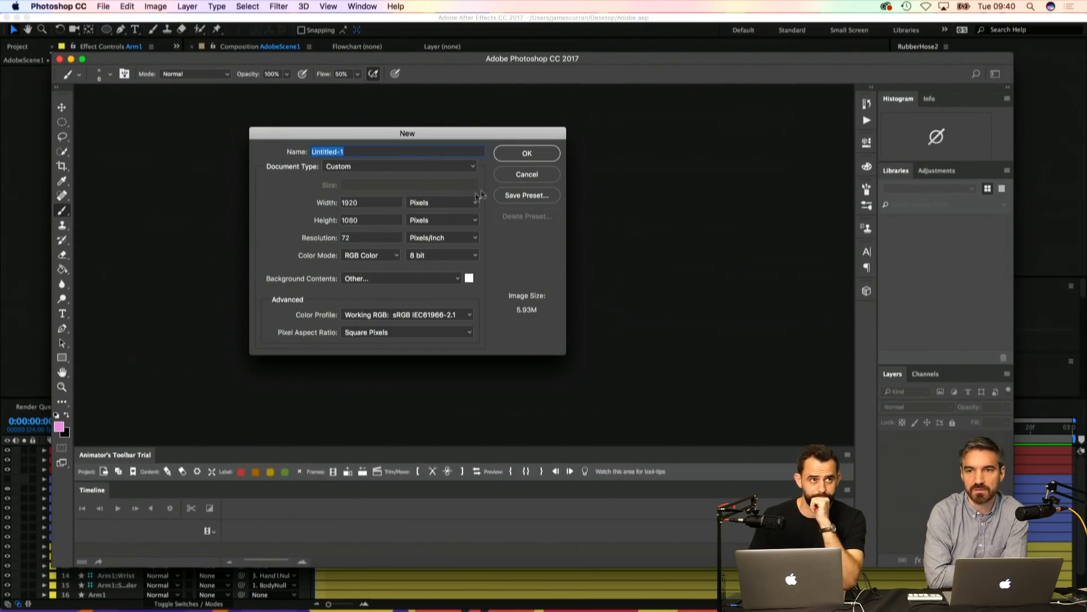
click(527, 153)
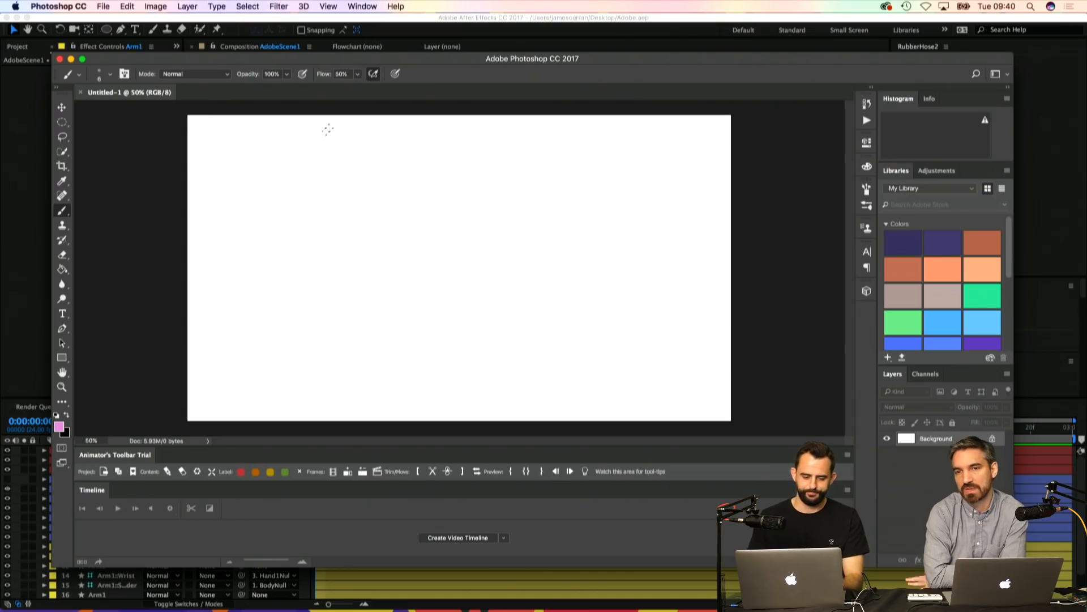
Step: Maximize the Photoshop window, float the blank document in its own window and enlarge it to leave a margin around the canvas
drag(276, 69, 269, 64)
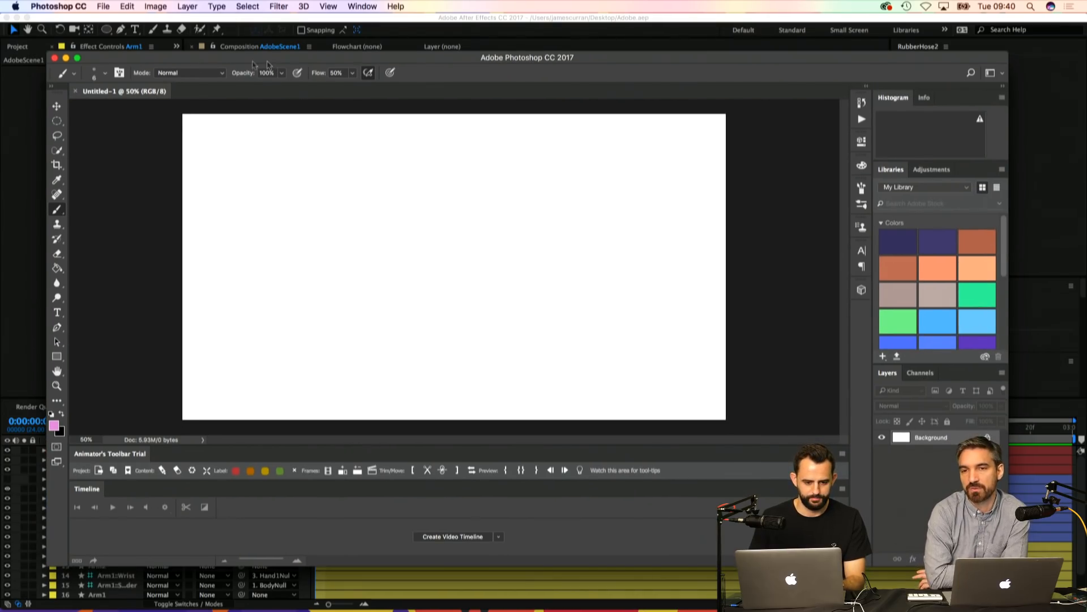
click(77, 59)
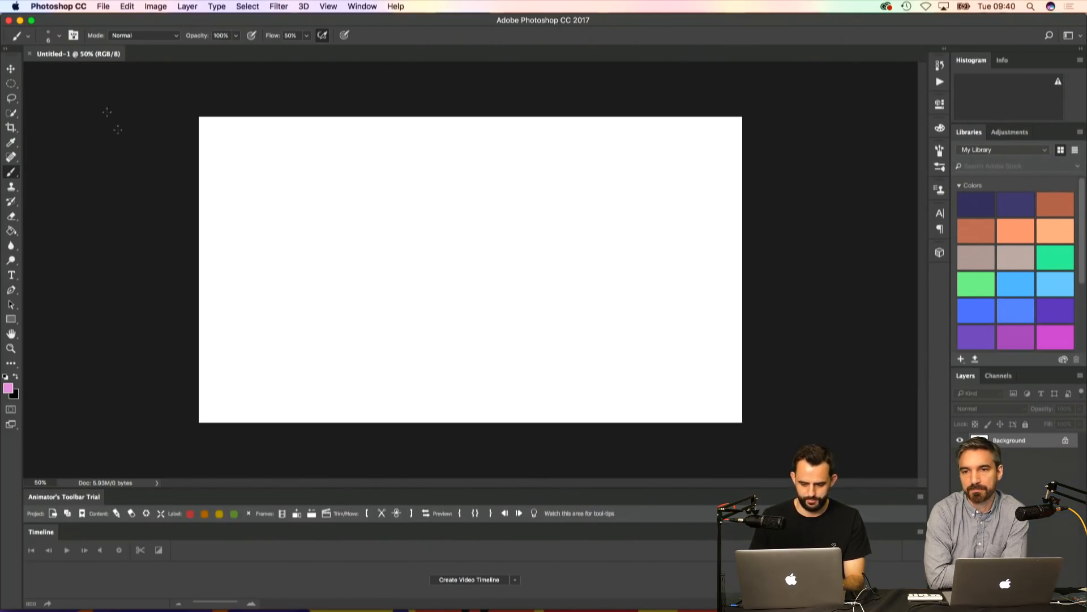
drag(97, 59, 249, 76)
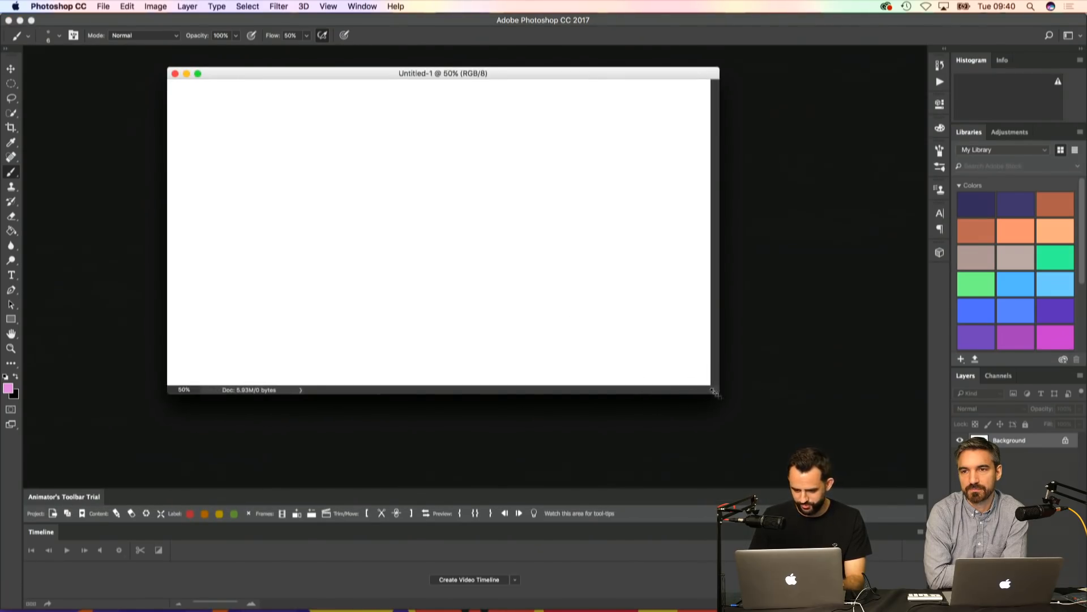
drag(713, 391, 763, 420)
drag(497, 80, 500, 114)
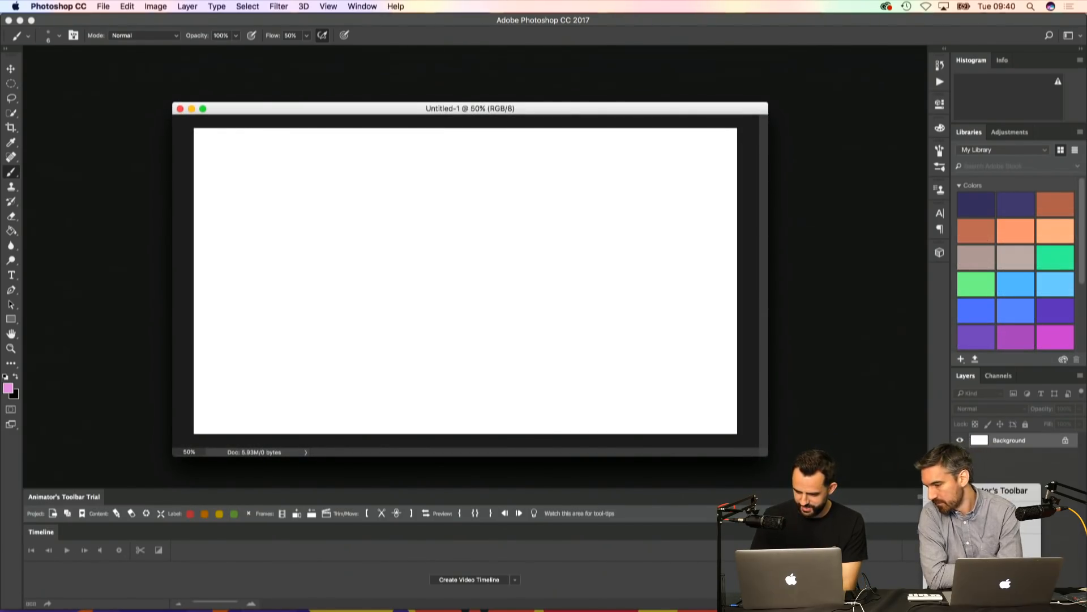
Step: Close the Animator's Toolbar Trial and Timeline panels and lower the floating document window to centre it in the workspace
click(980, 548)
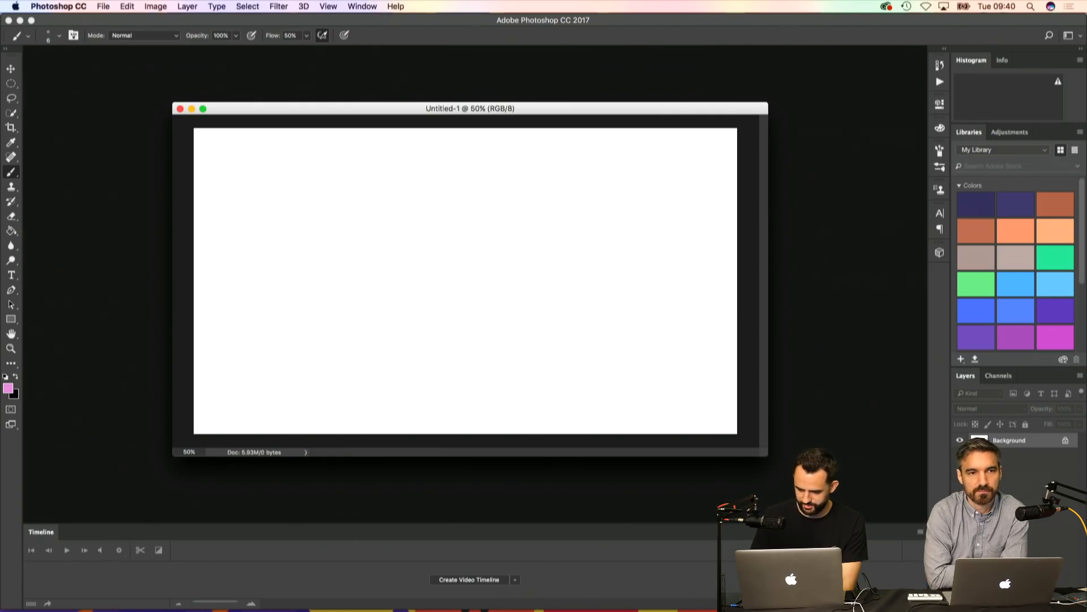
click(920, 531)
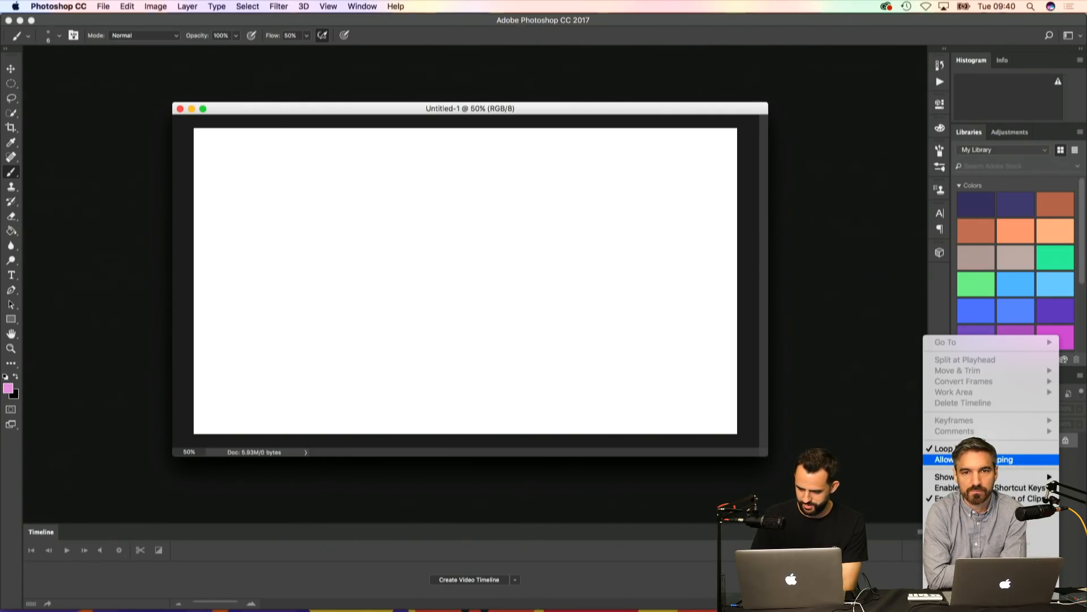
click(980, 584)
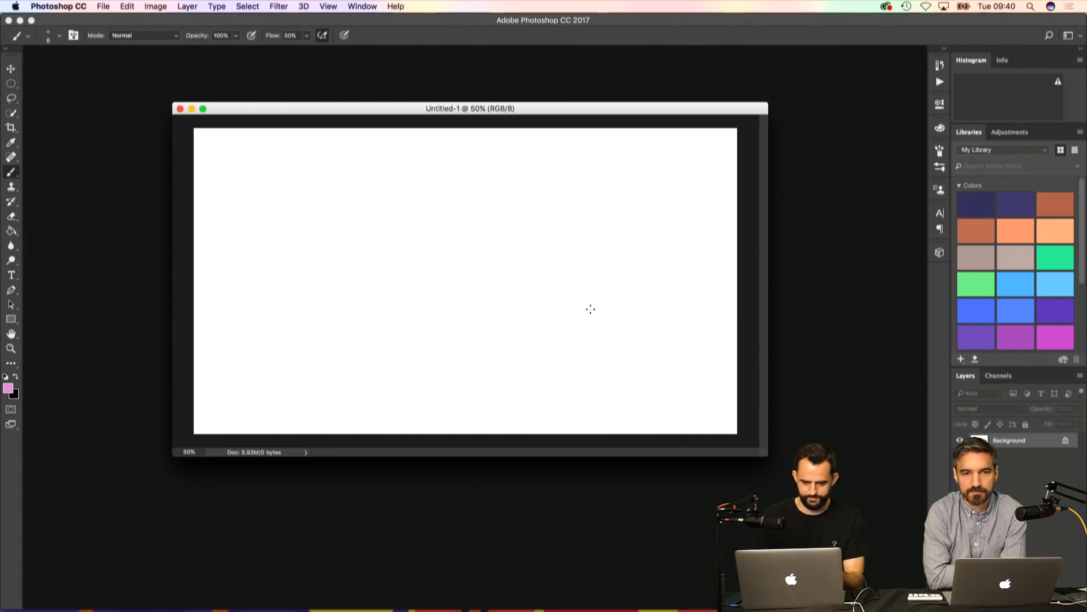
drag(456, 110, 479, 127)
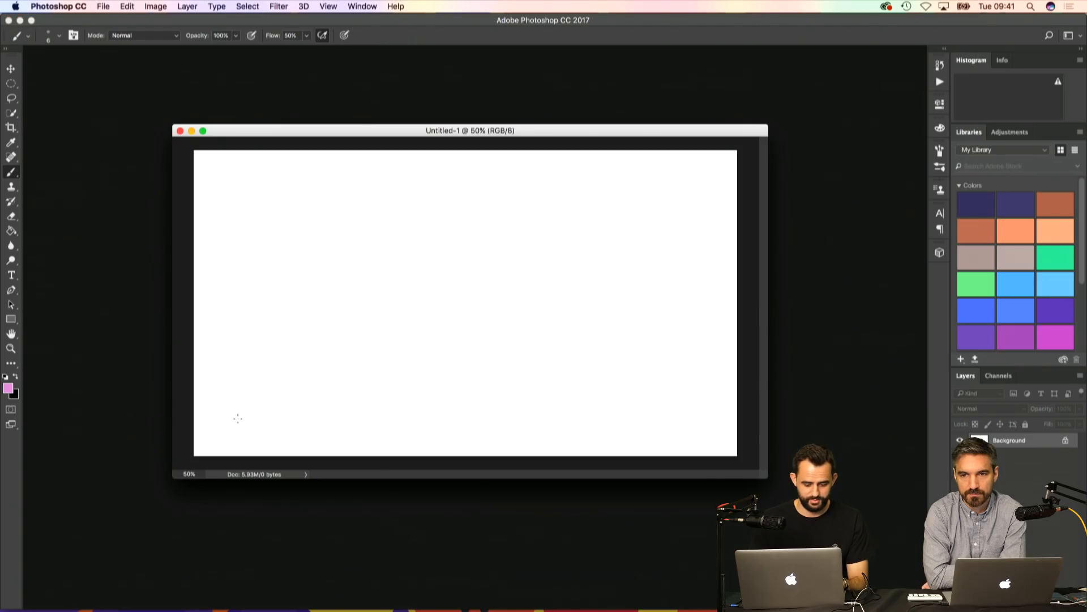
Step: Switch to After Effects, import Screen Shot 2018-01-30 at 09.40.58.png from the Desktop and open it in the footage viewer
click(727, 596)
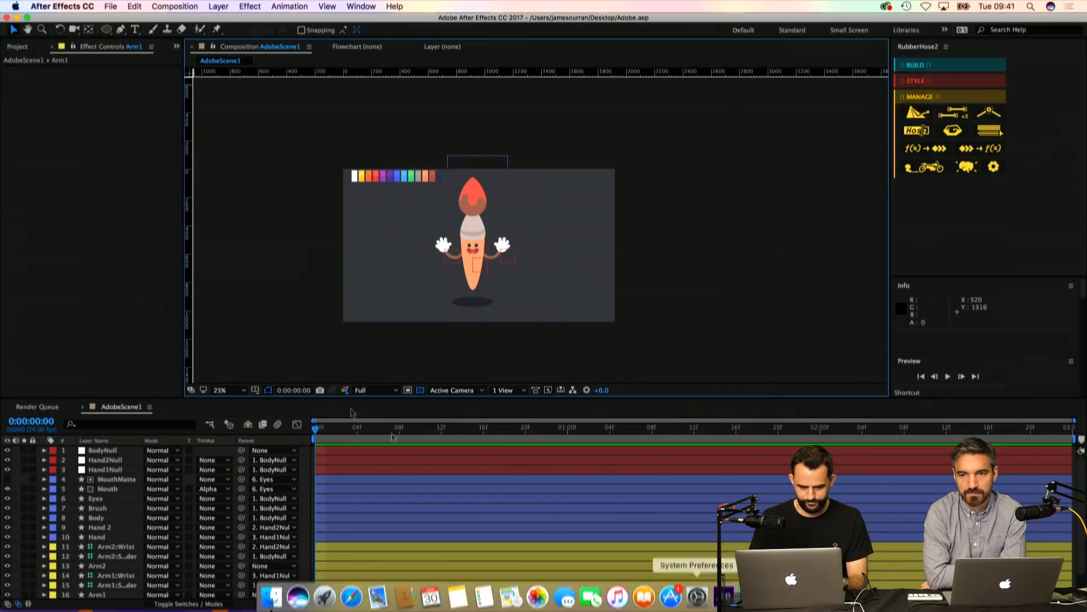
click(57, 217)
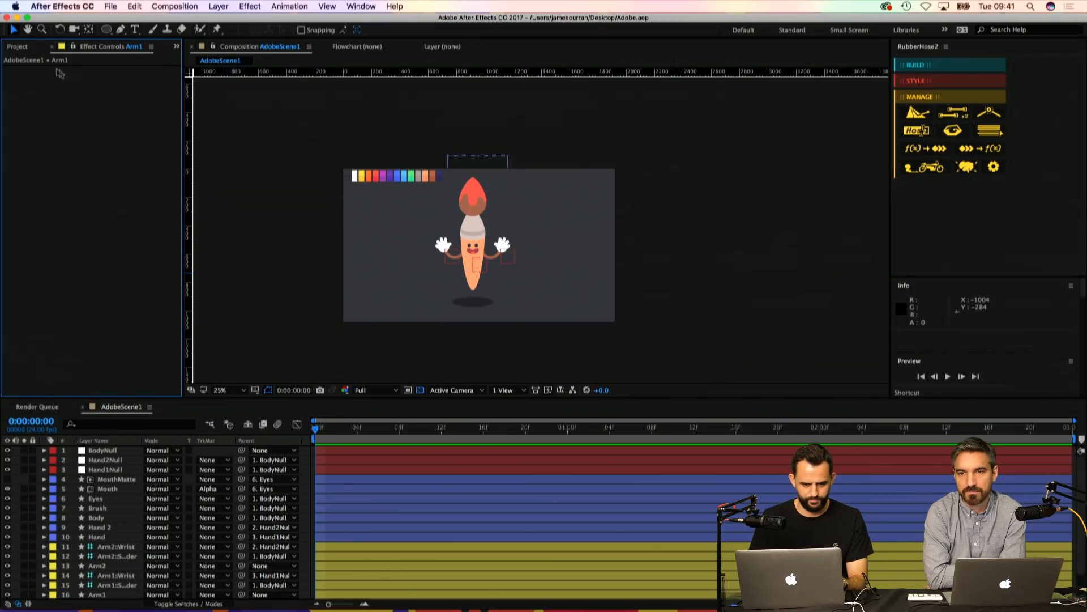
click(18, 47)
key(super+i)
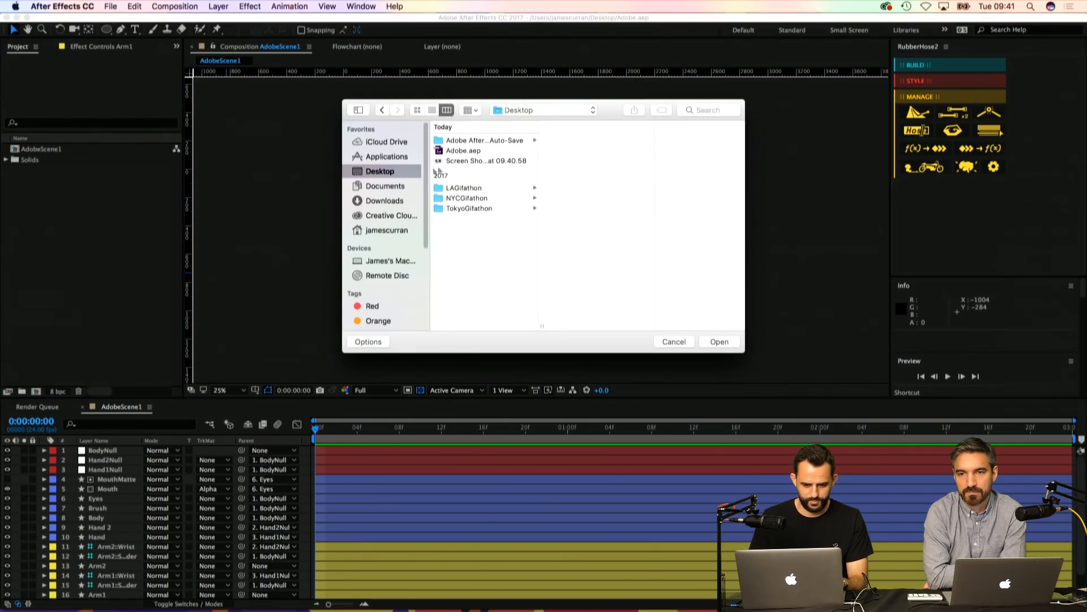
click(493, 161)
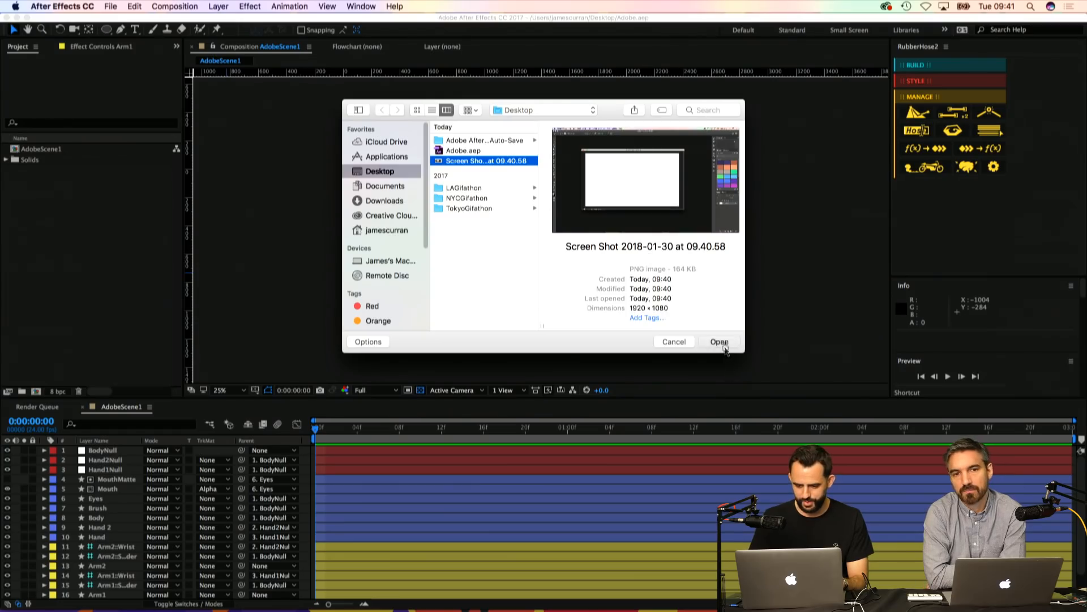
click(720, 341)
double_click(129, 161)
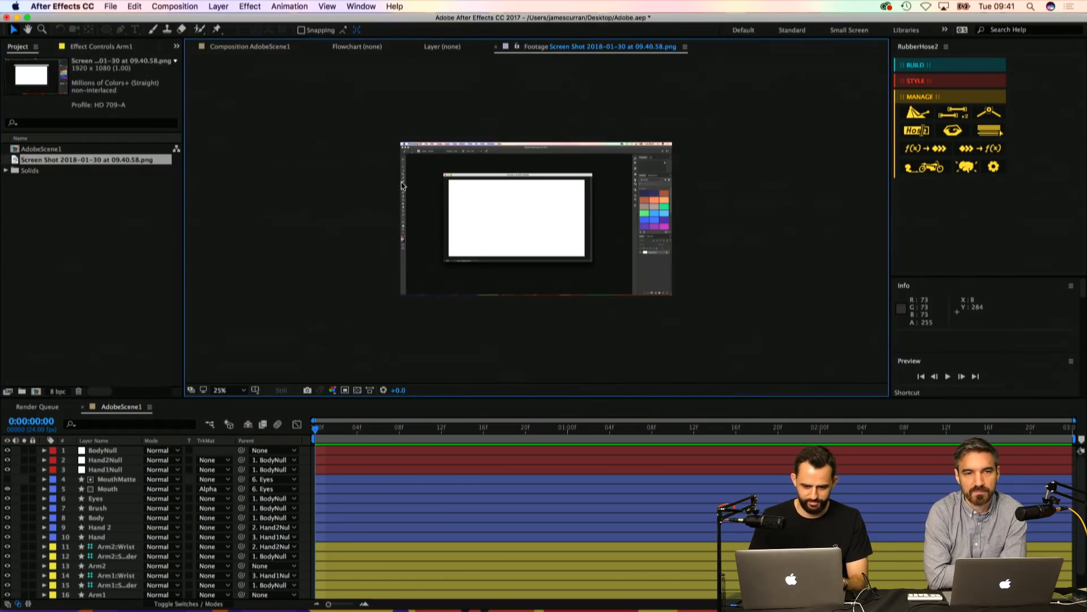
click(546, 45)
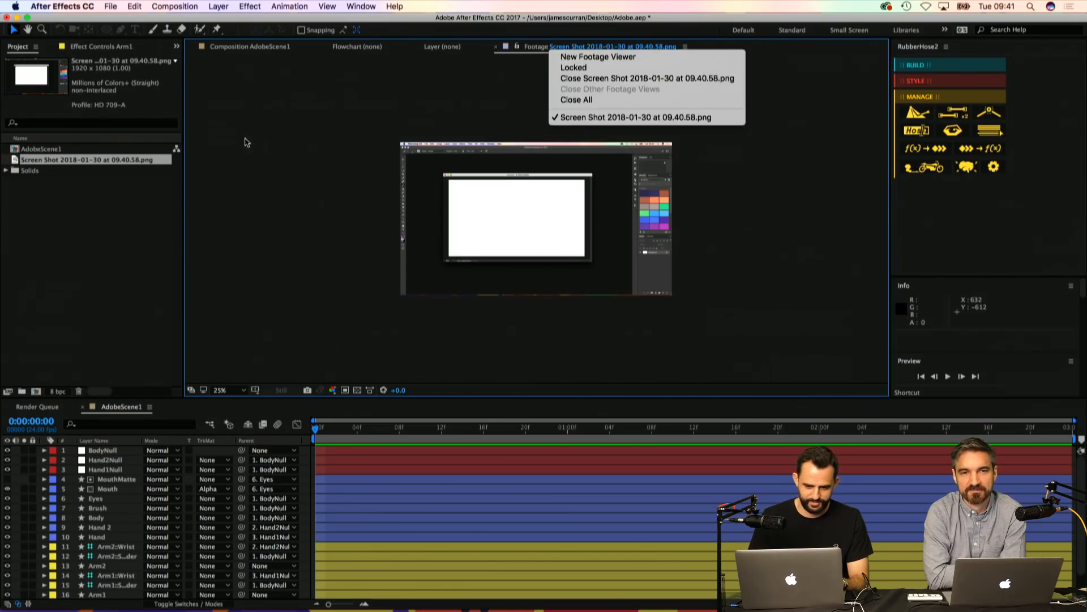
Step: Dock the screenshot footage viewer in its own pane beside the composition viewer and show frame 1 of AdobeScene1
click(245, 139)
drag(532, 48, 209, 159)
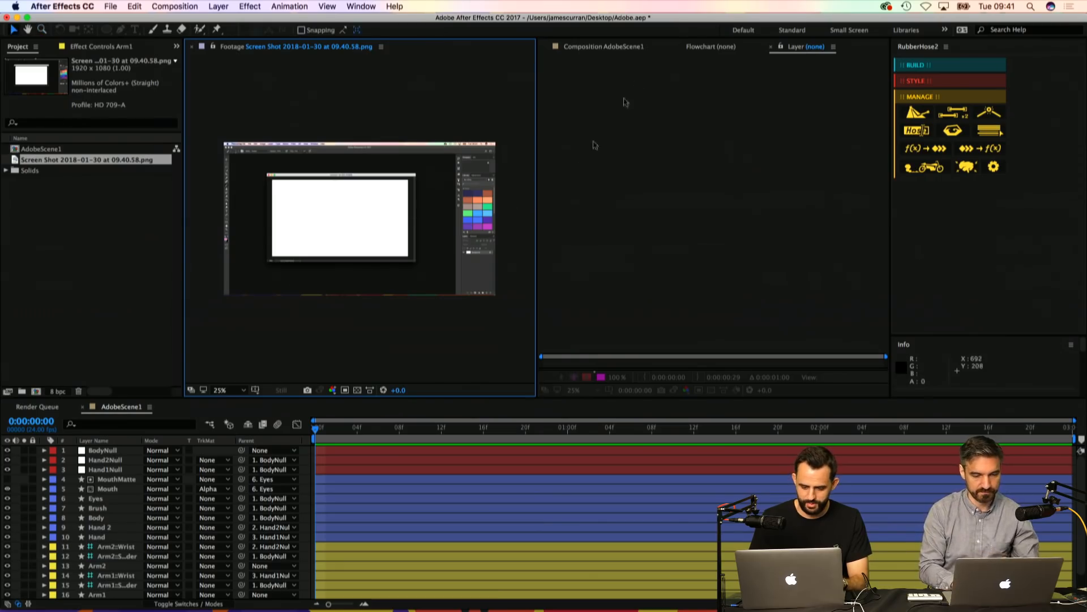
click(565, 427)
drag(565, 427, 326, 431)
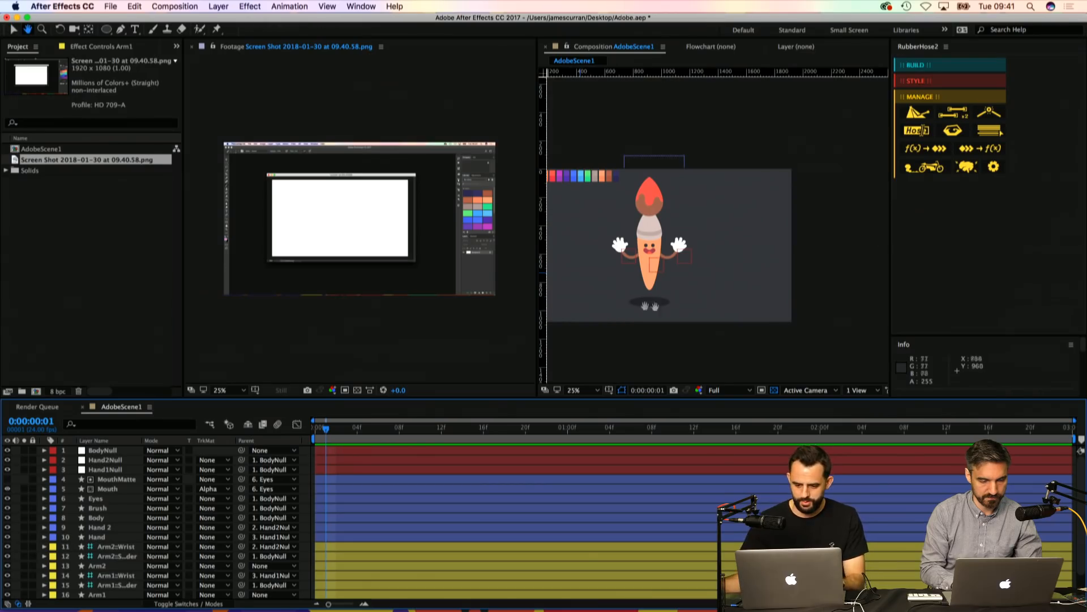
Step: Widen the composition viewer beside the footage viewer, centre the brush character scene in it, and save the project
key(space)
drag(666, 250, 702, 248)
key(v)
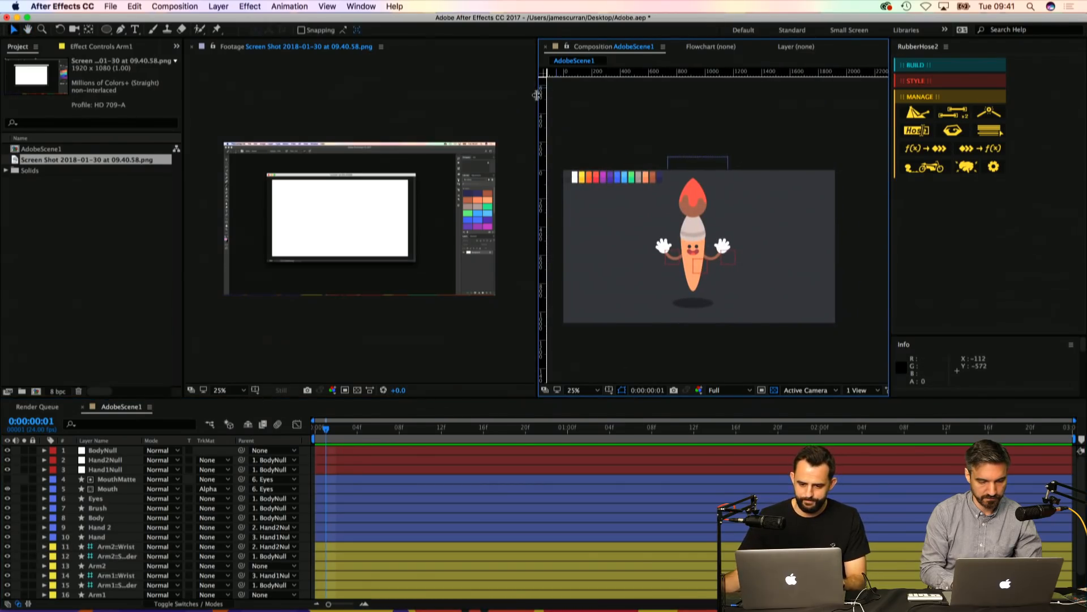
drag(537, 93, 453, 94)
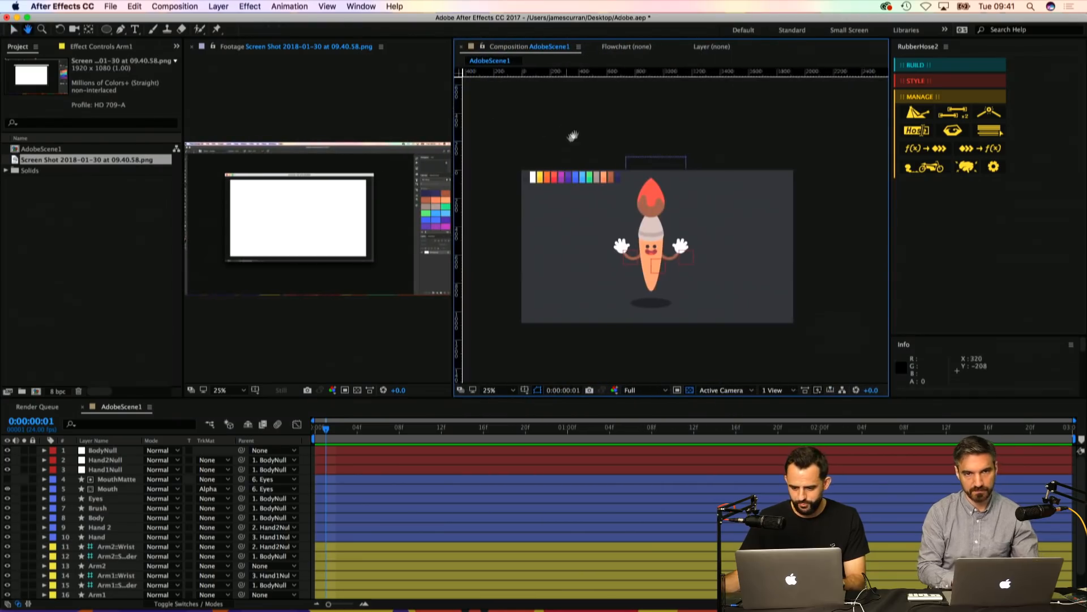
key(super+s)
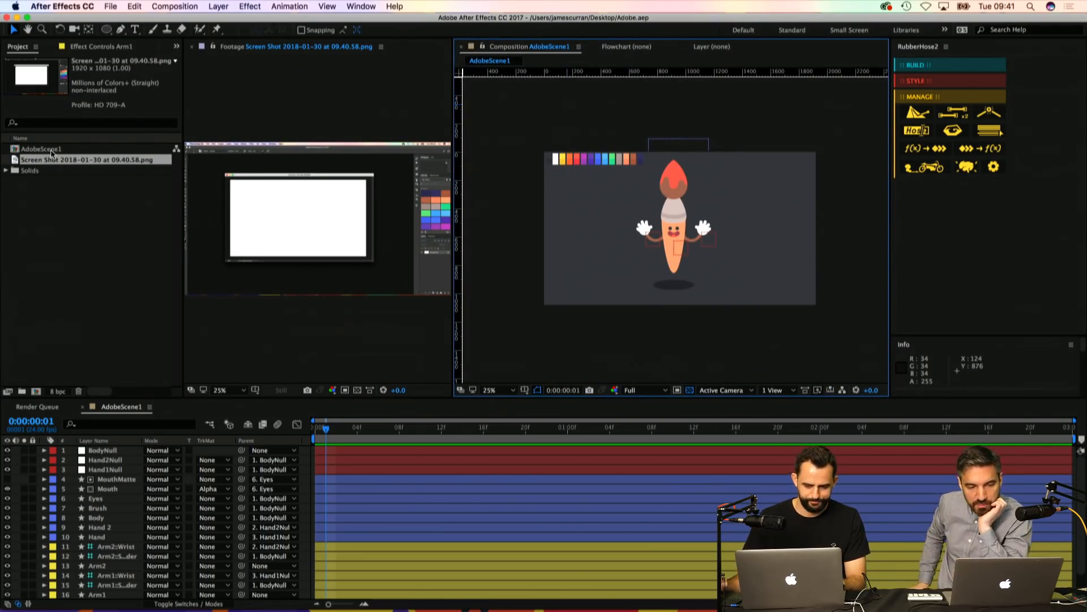
Step: Make the BG layer a guide layer and rename the AdobeScene1 composition as BrushCharacter
scroll(122, 514, down, 3)
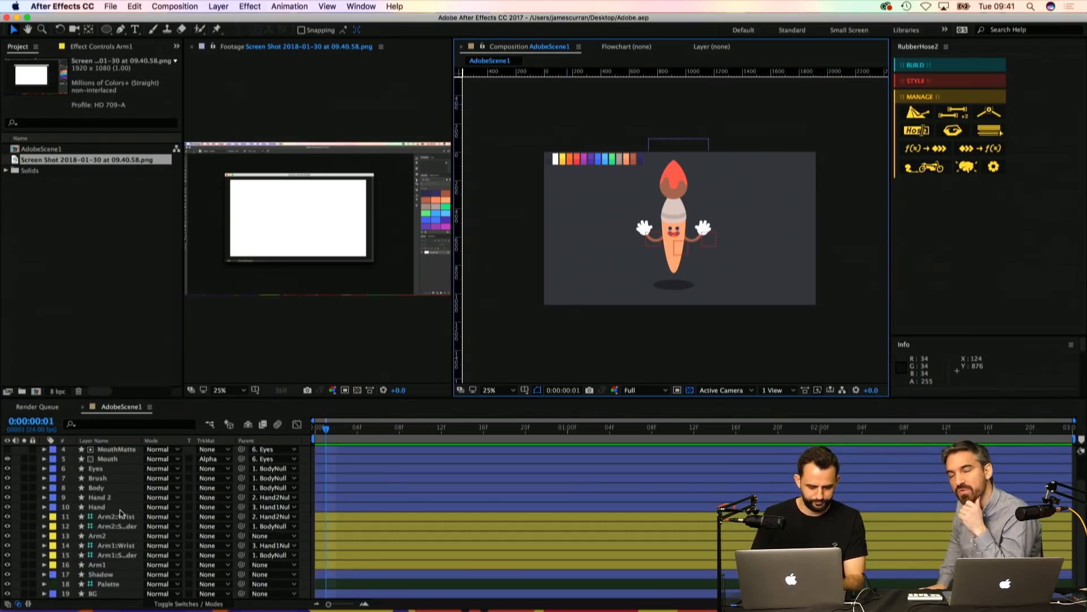
click(101, 594)
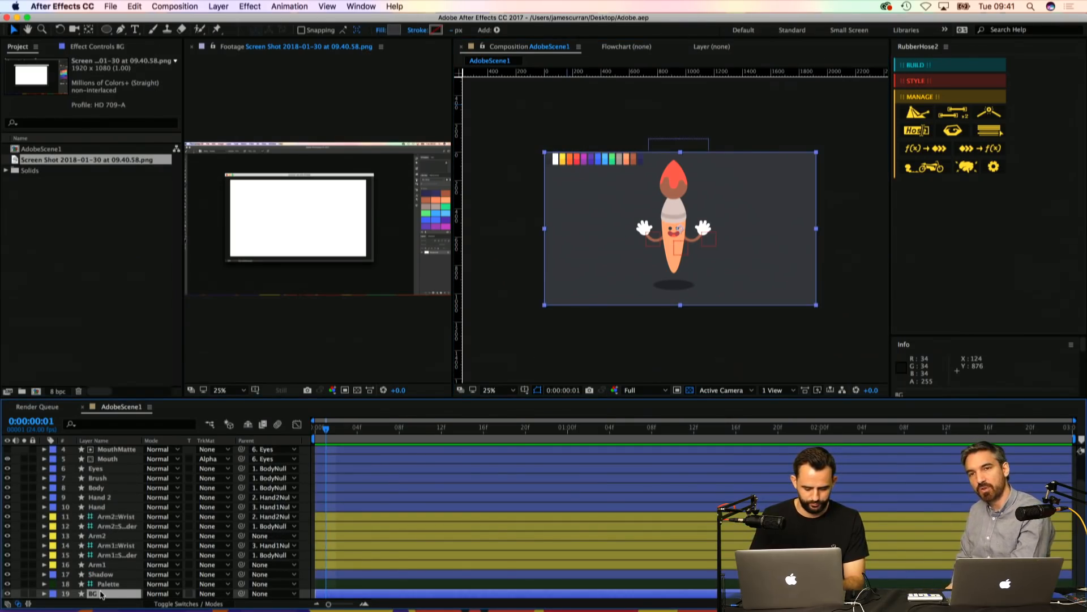
right_click(102, 594)
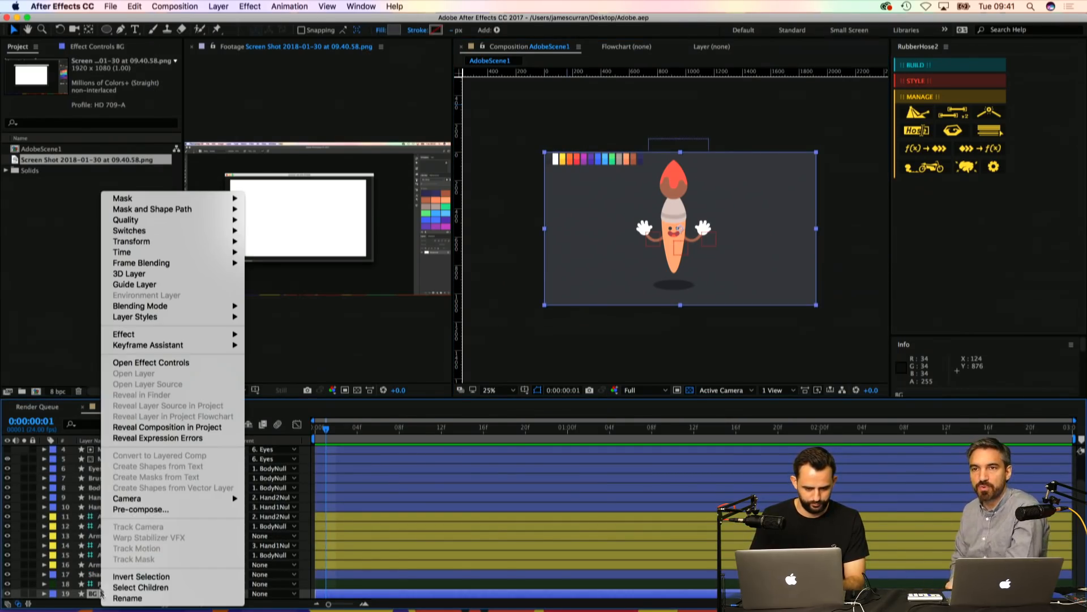
click(132, 283)
click(46, 150)
key(Return)
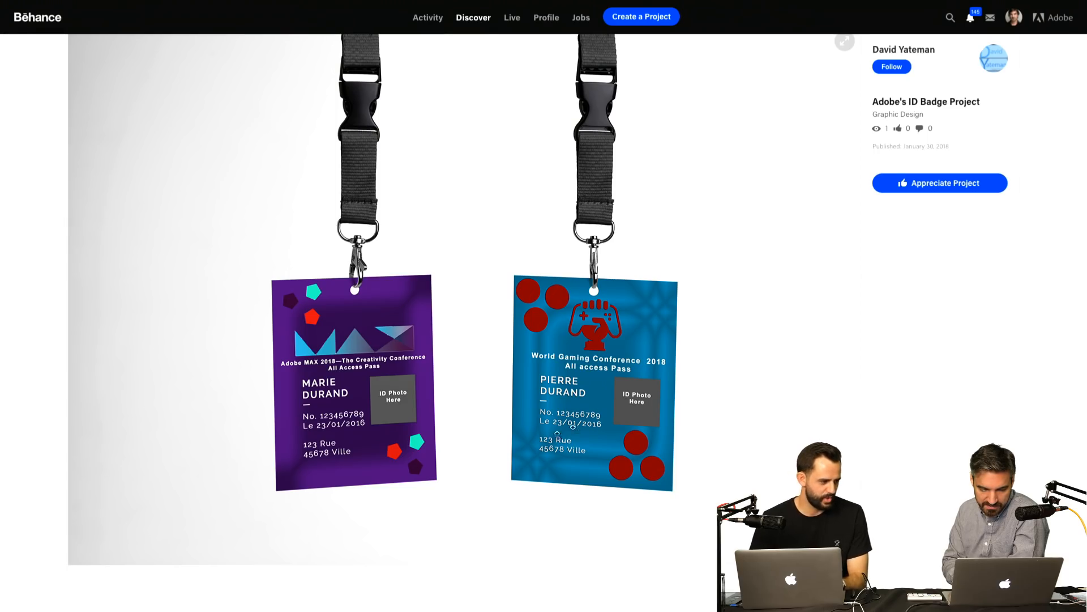
scroll(501, 452, down, 1)
scroll(501, 452, up, 1)
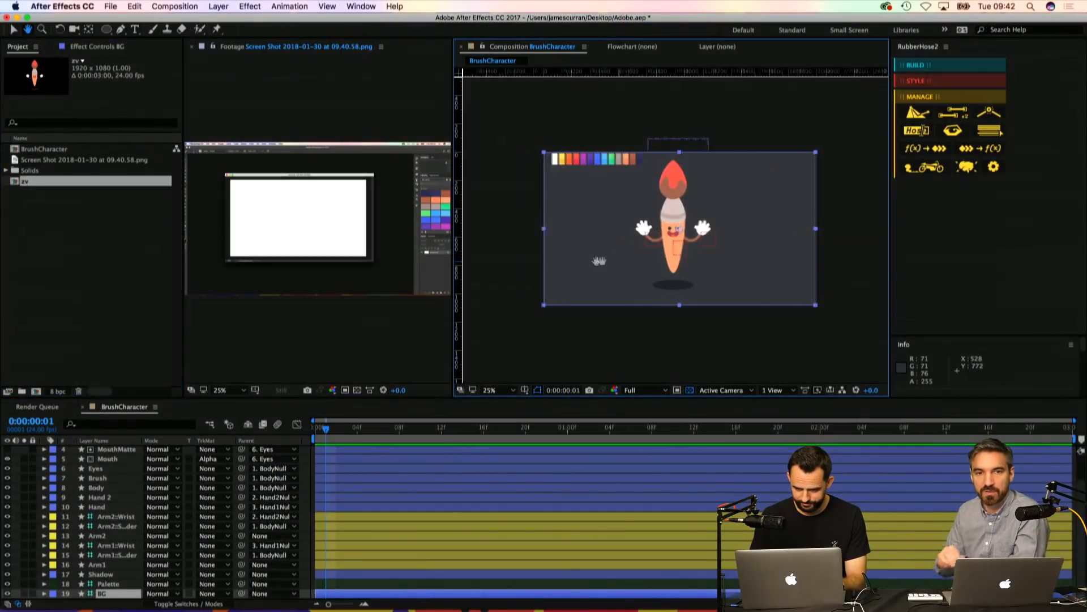
Step: Show the title/action safe guides in the BrushCharacter composition and reset the BodyNull layer's transform
click(520, 394)
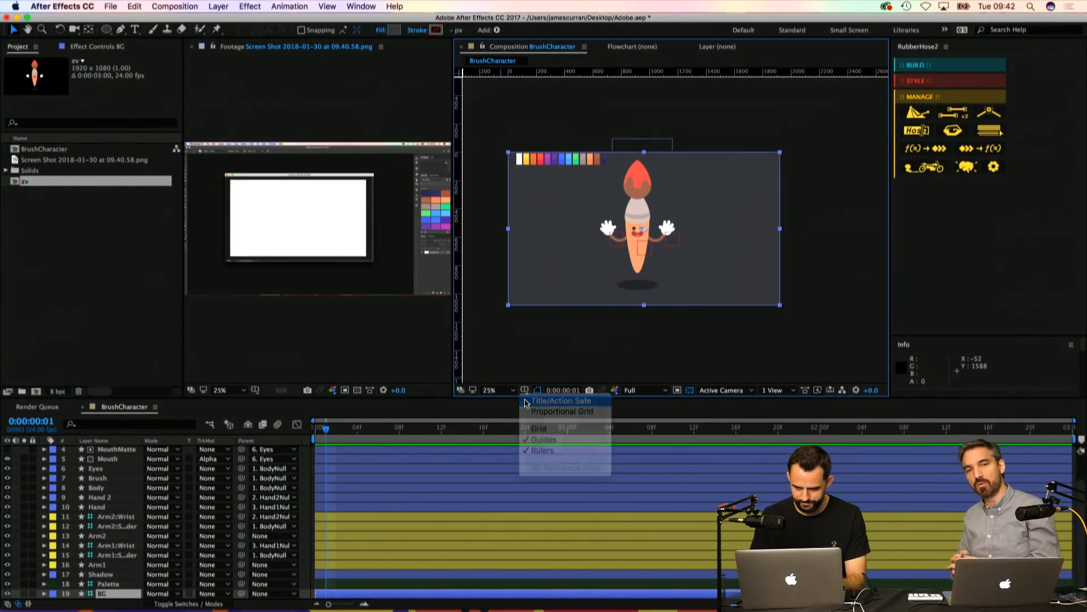
click(526, 403)
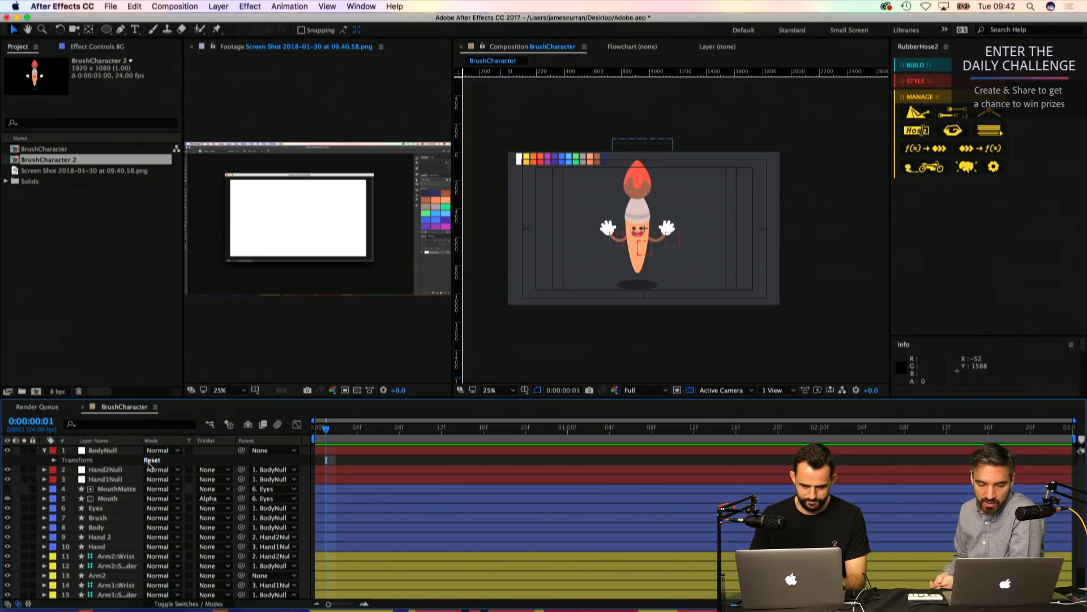
click(151, 461)
click(143, 451)
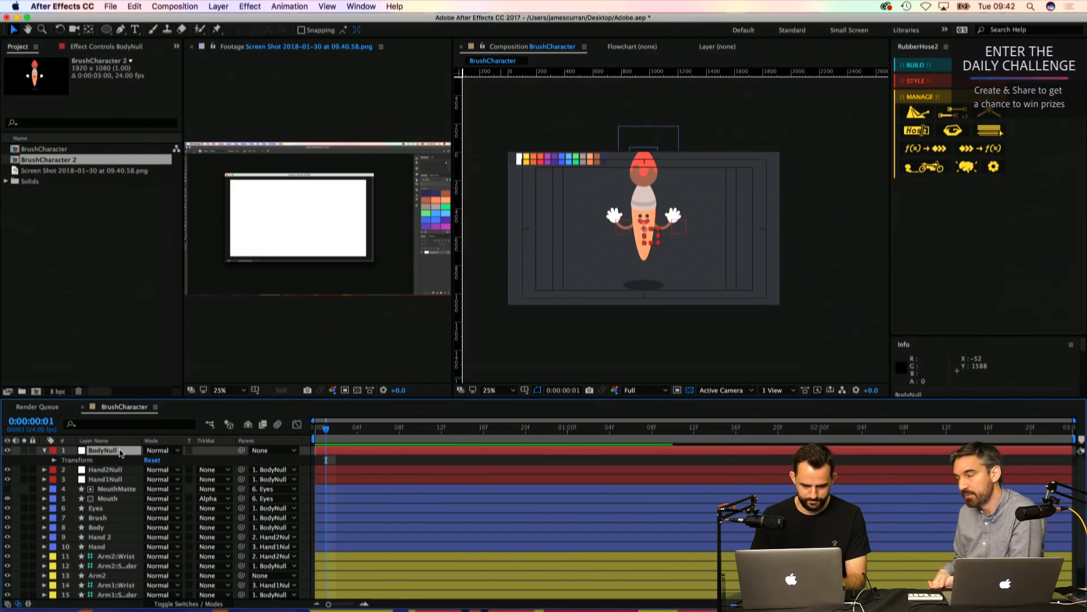
Step: Lower the BodyNull layer to position 960, 643 and save the project
key(p)
drag(166, 459, 234, 461)
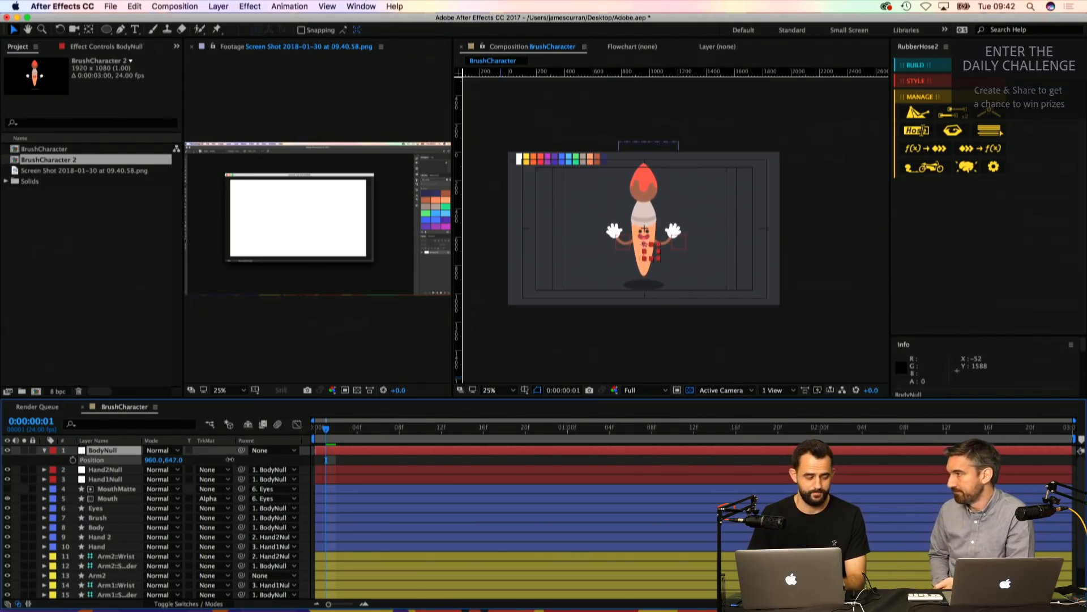
key(super+z)
click(327, 460)
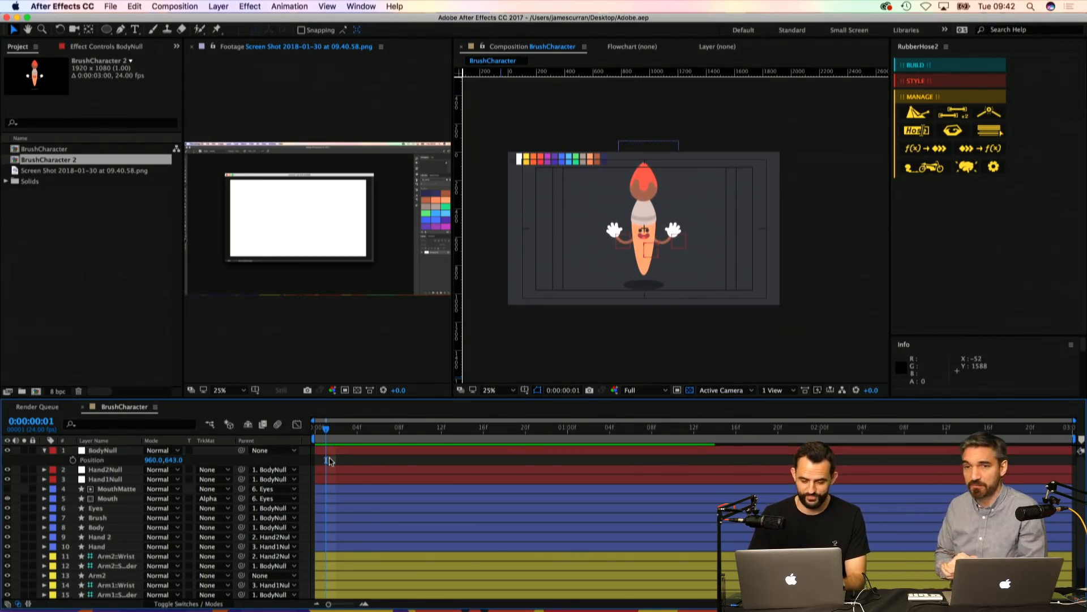
Step: Rename the BrushCharacter 2 composition as Interface and open it
click(53, 164)
key(Return)
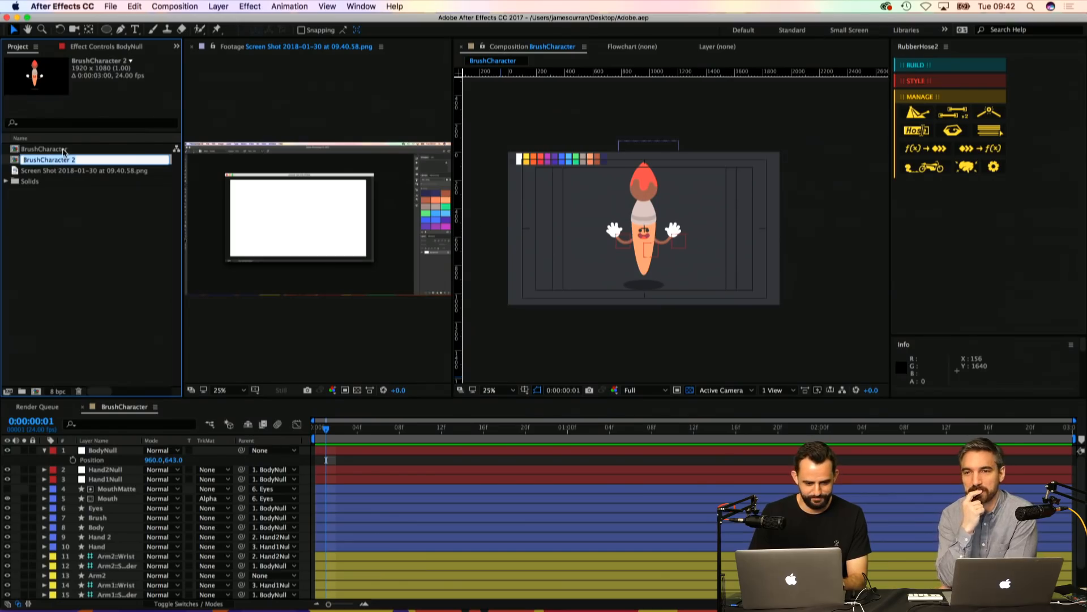
key(BackSpace)
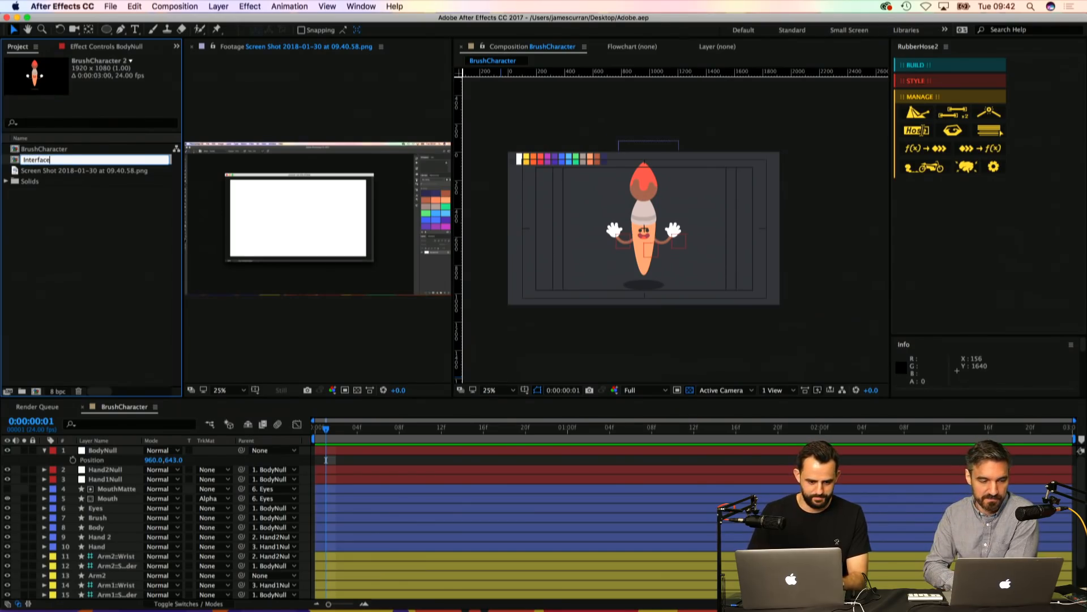
key(Return)
double_click(44, 161)
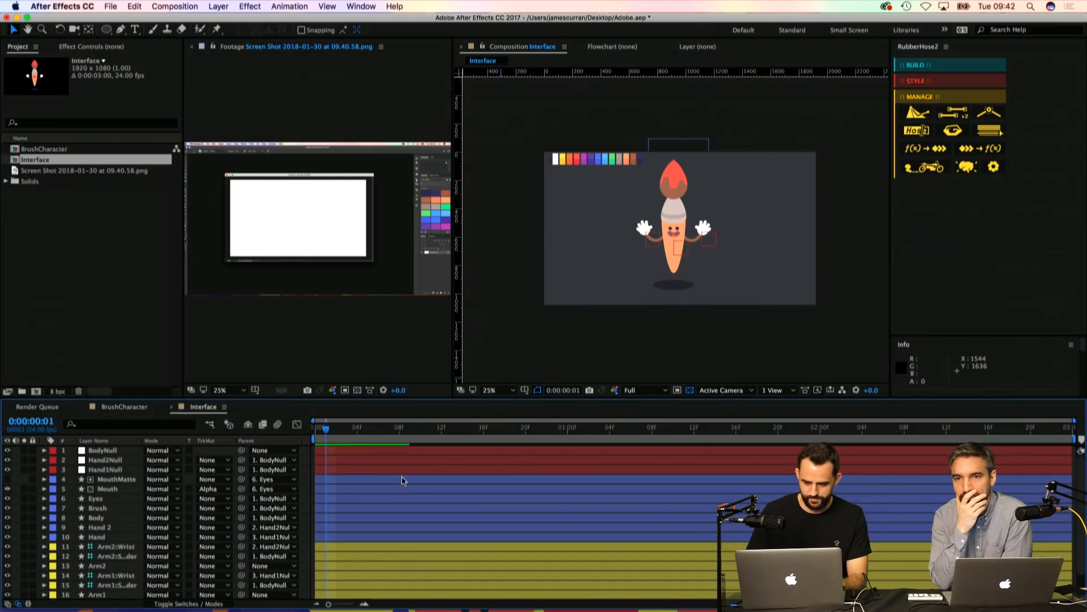
Step: Delete every layer from BodyNull down to Shadow in the Interface composition, keeping Palette and BG, and save the project
click(127, 459)
click(123, 451)
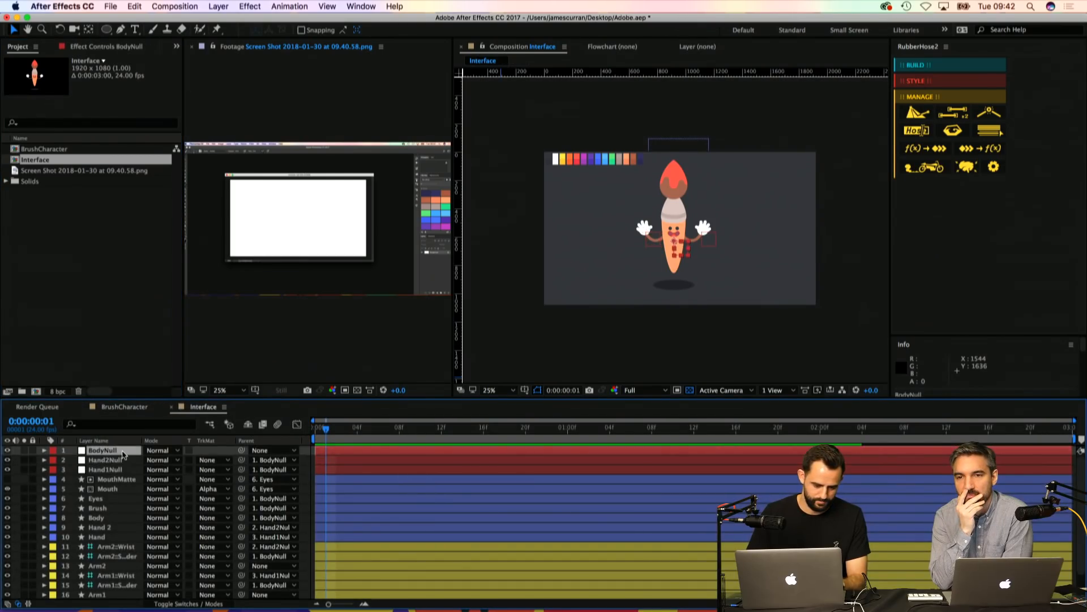
scroll(122, 455, down, 3)
shift+click(111, 574)
key(Delete)
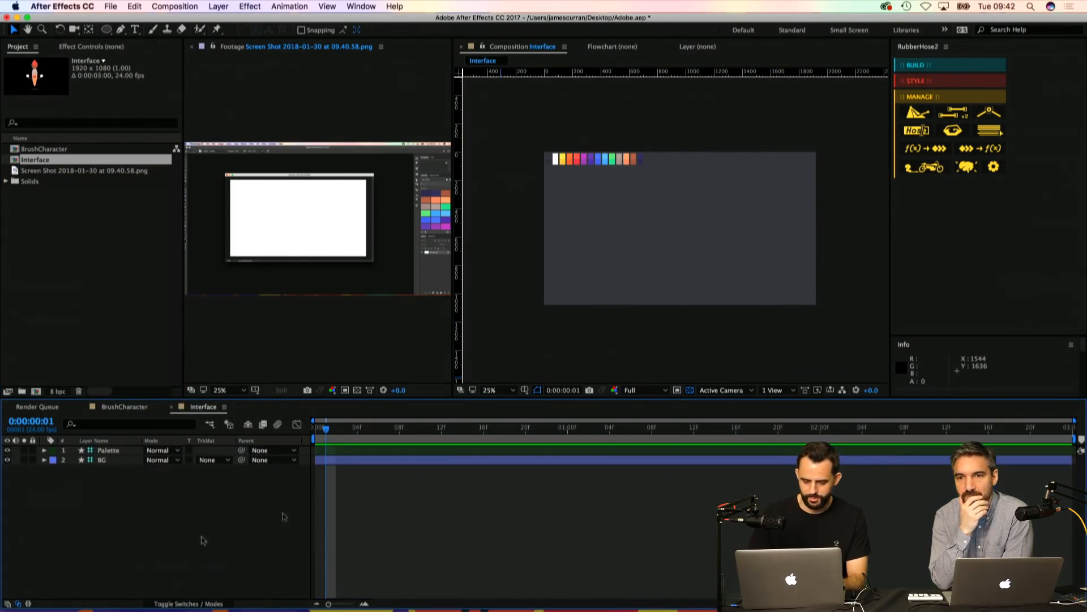
key(super+s)
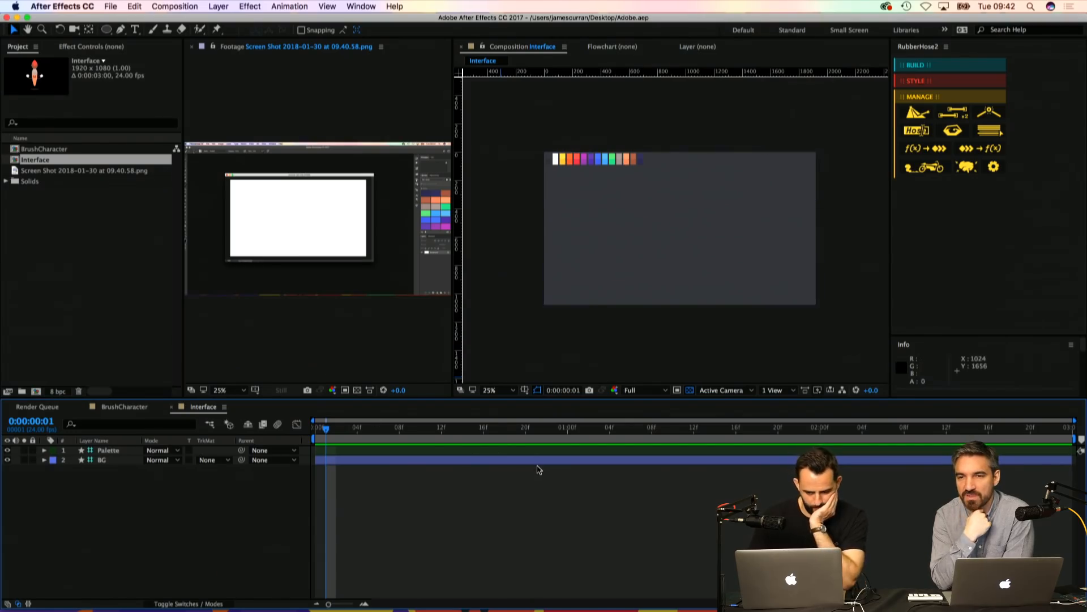
Step: Add a rounded rectangle shape layer that fills the whole Interface composition
mouse_move(111, 32)
mouse_down()
mouse_move(149, 61)
mouse_move(155, 32)
mouse_up()
double_click(107, 29)
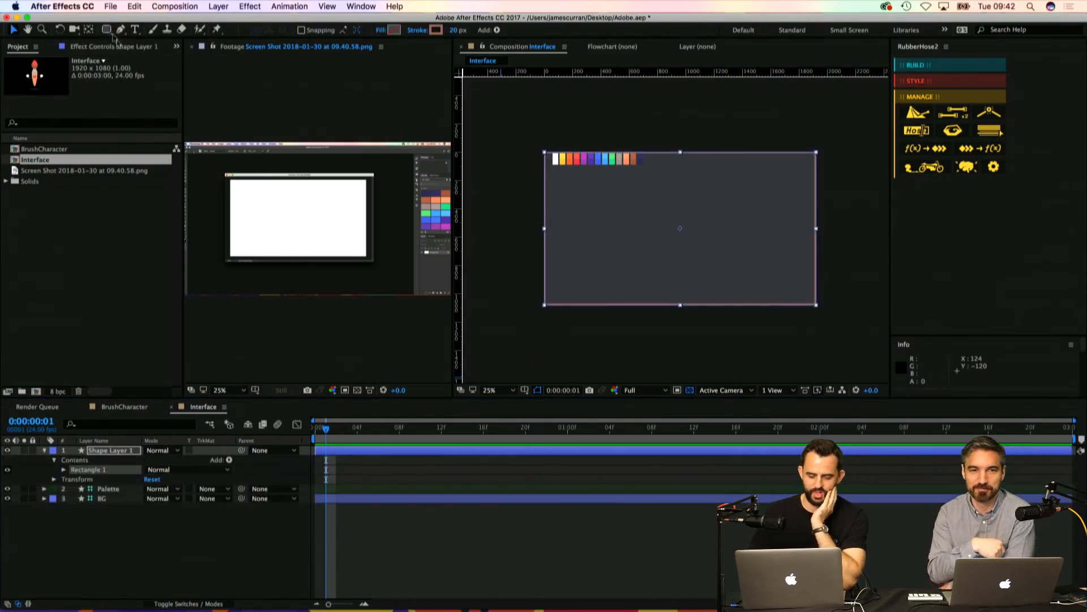
key(v)
Step: Set the rounded rectangle's path size to 1200 by 700 with unlinked proportions
click(92, 473)
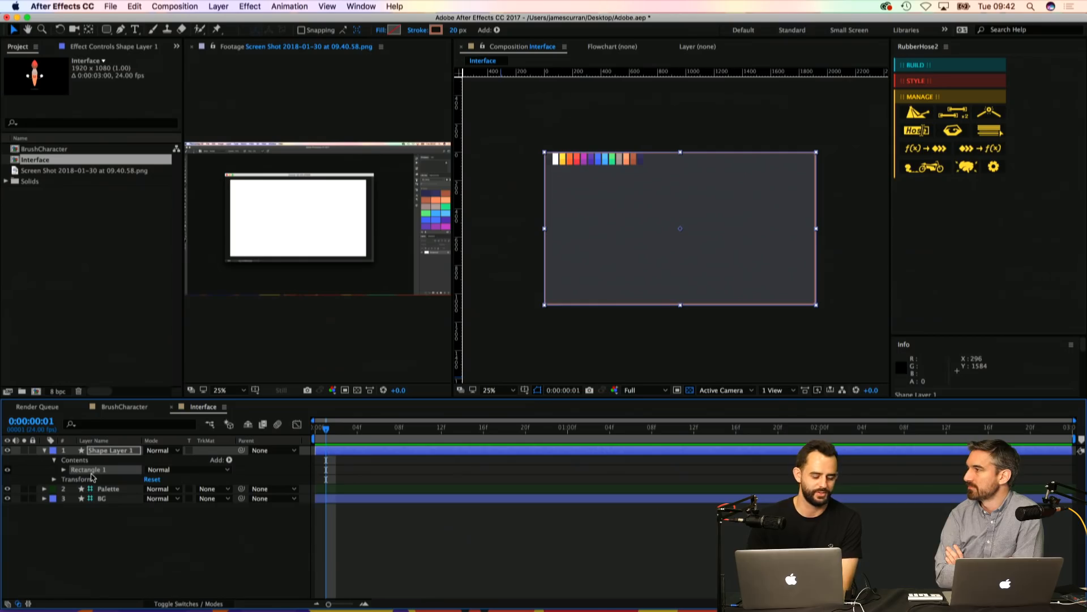
click(64, 470)
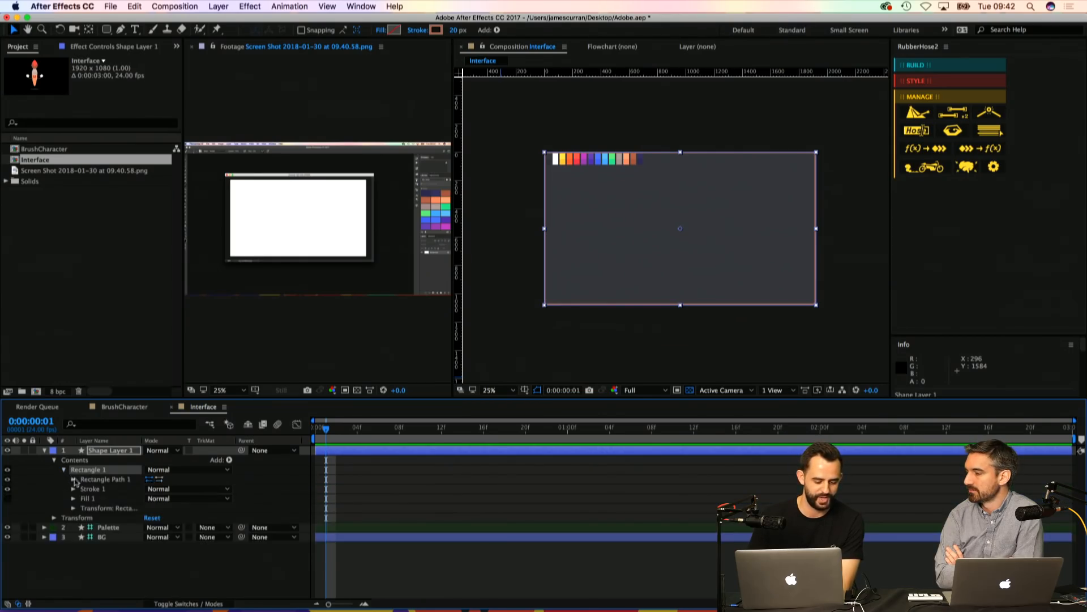
click(73, 479)
drag(187, 491, 133, 498)
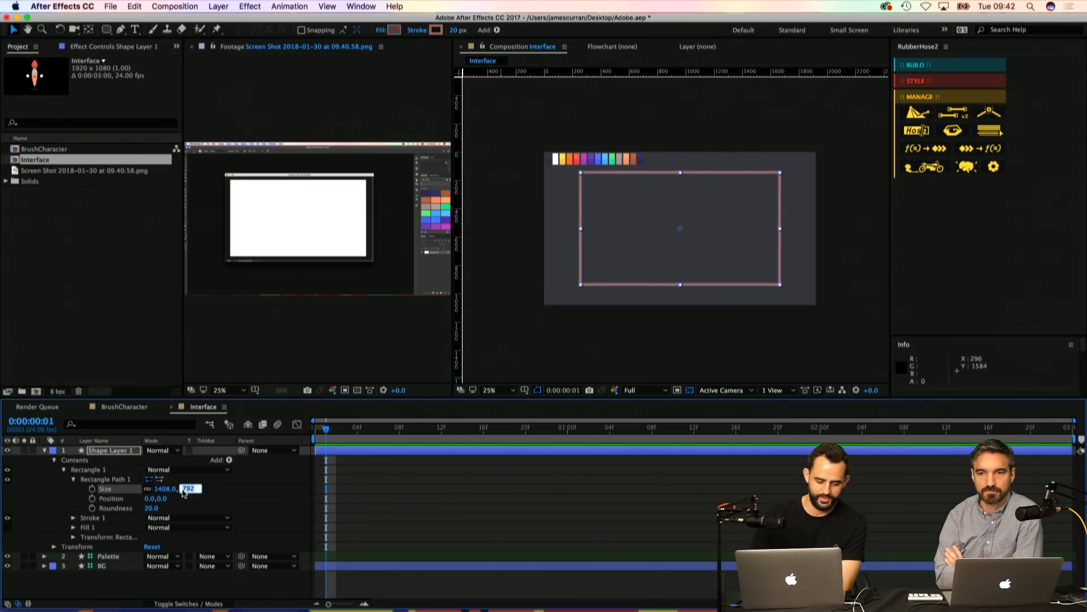
text(700)
key(Return)
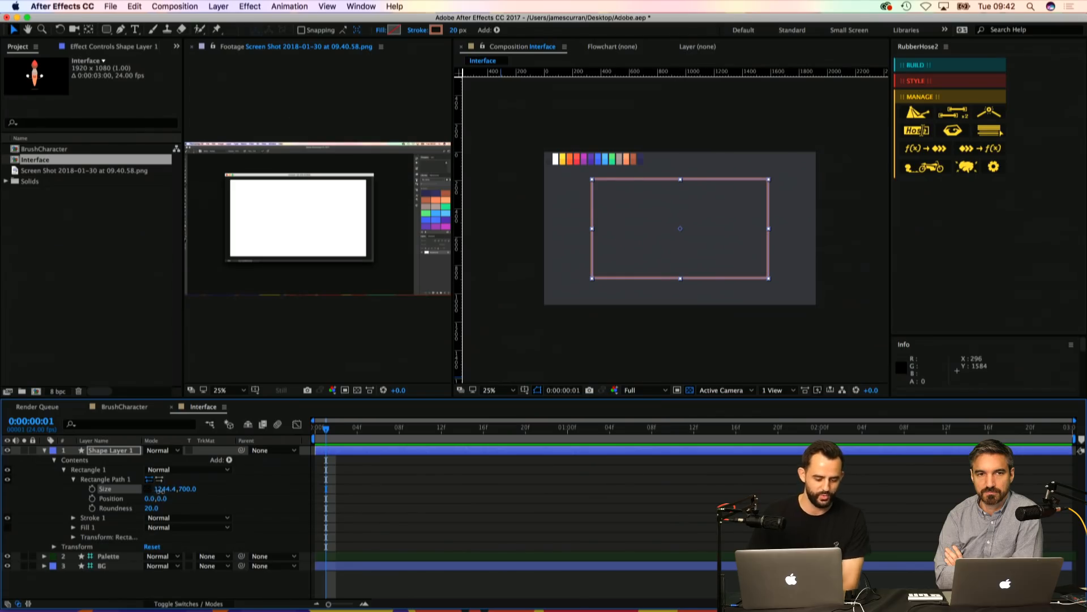
click(162, 489)
text(12)
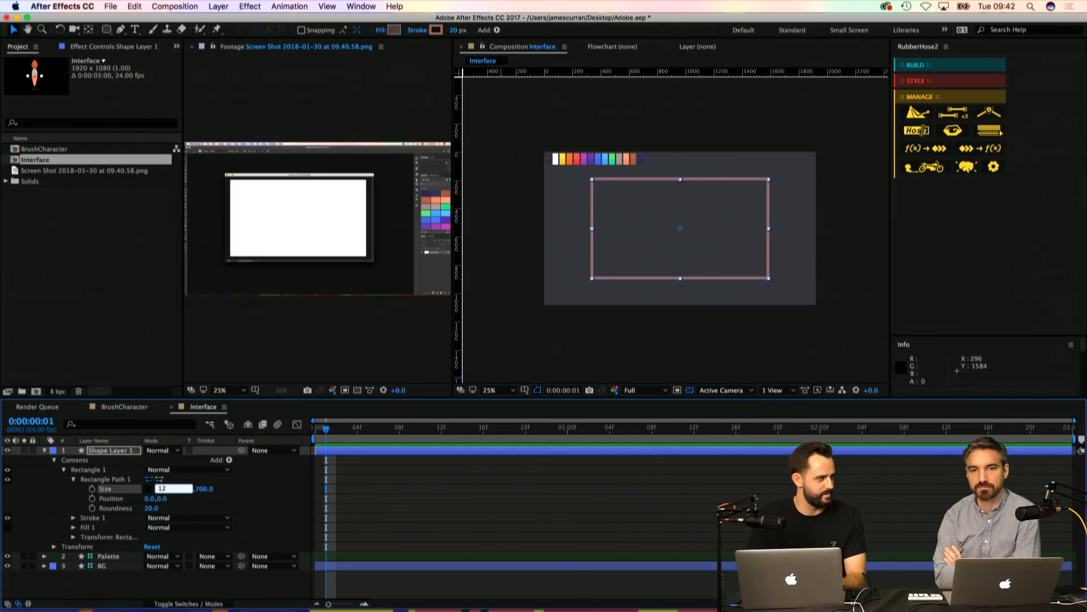
text(00)
key(Return)
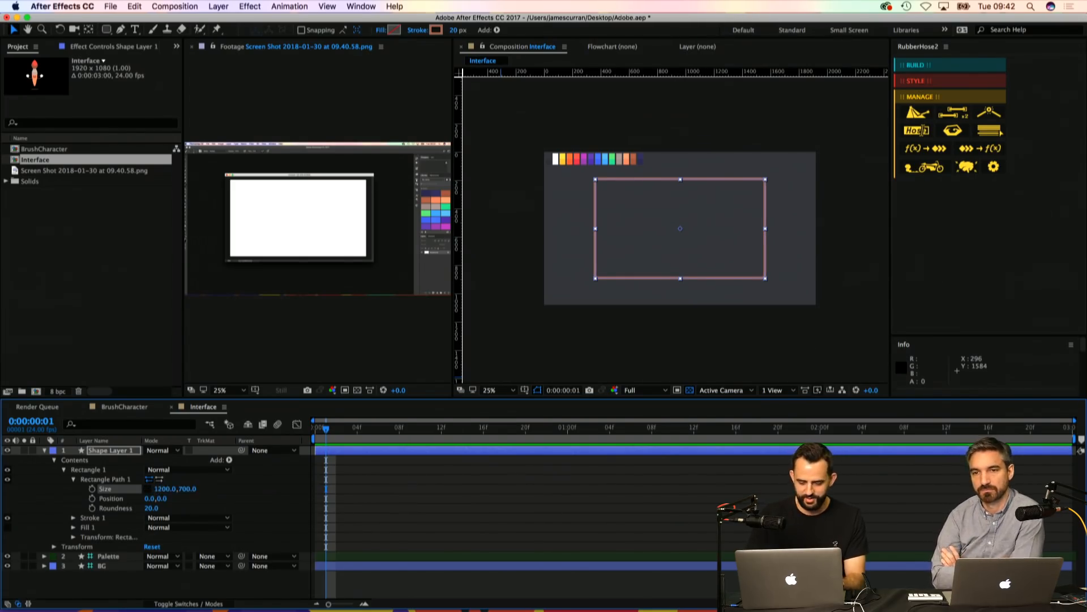
Step: Give the rounded rectangle a solid fill with no visible stroke and set its corner roundness to 30
alt+click(397, 30)
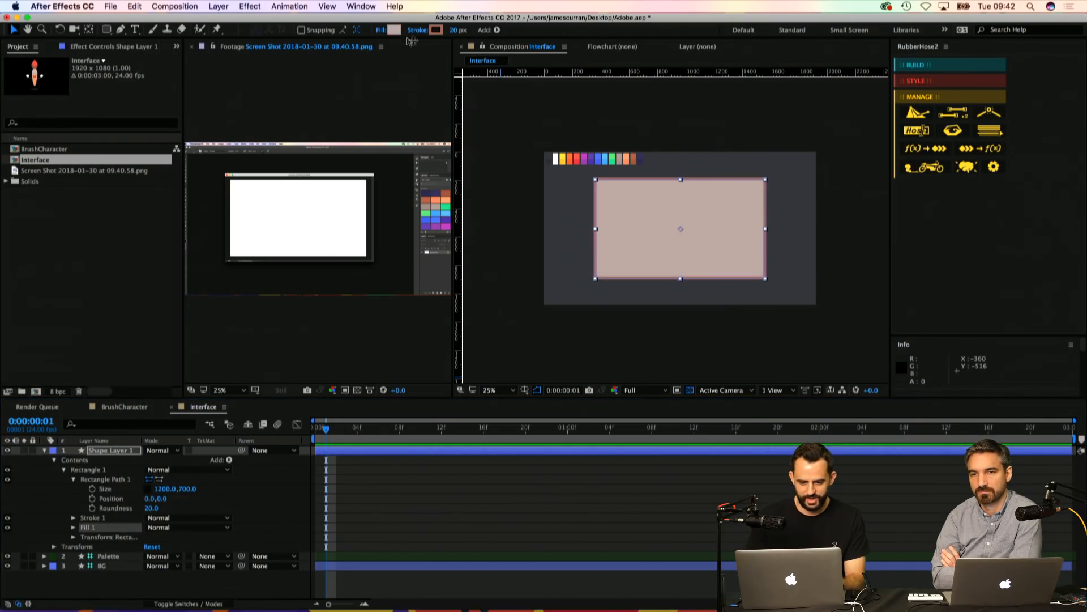
alt+click(435, 30)
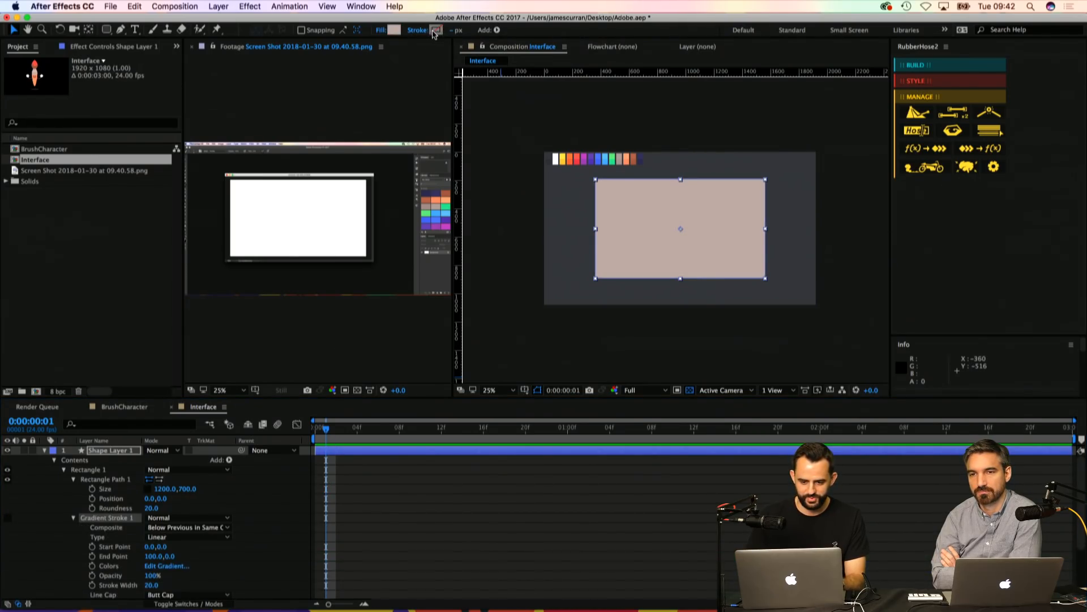
click(152, 508)
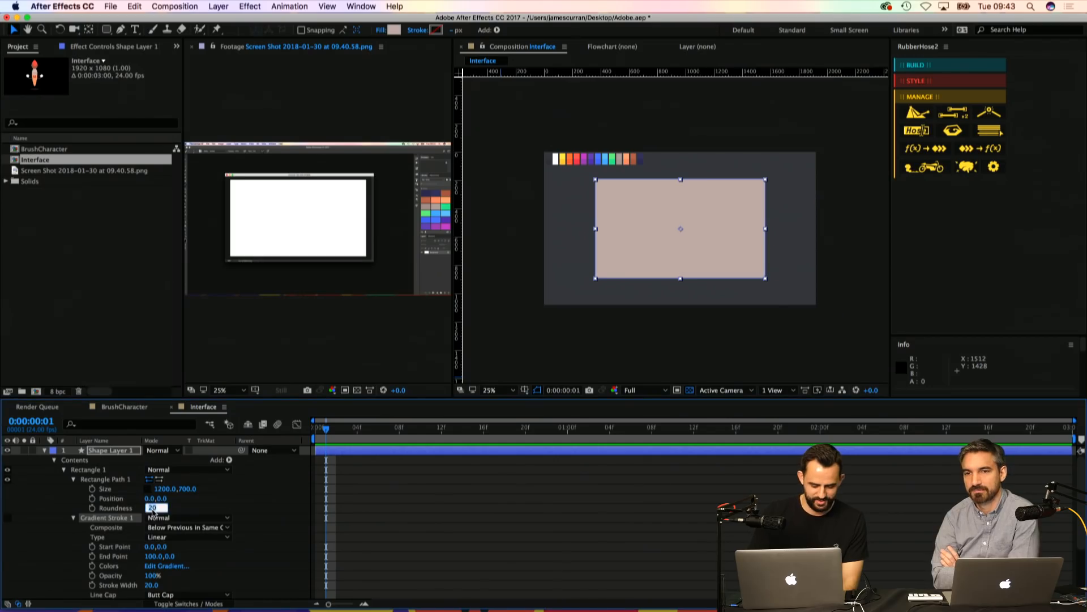
text(30)
key(Return)
Step: Sample the background grey for the rectangle's fill colour and lighten it to about 595962
click(393, 30)
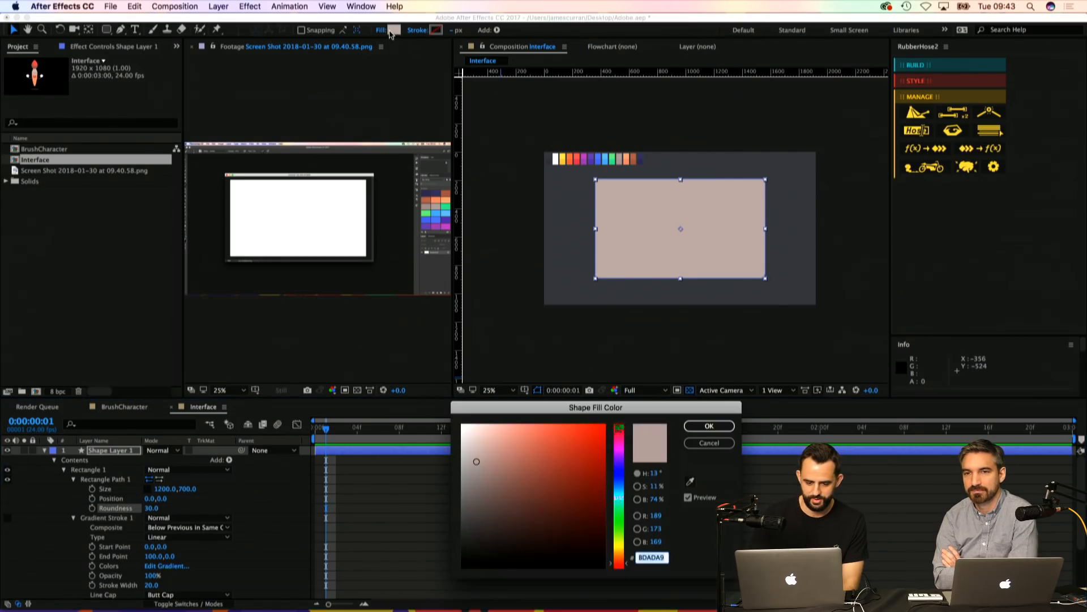
click(690, 478)
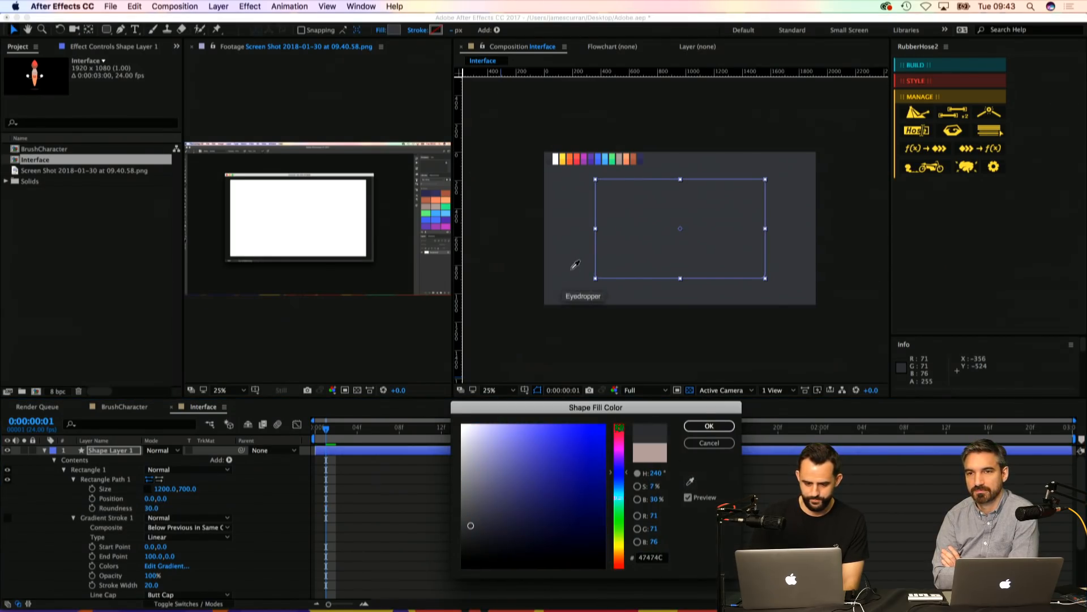
click(478, 513)
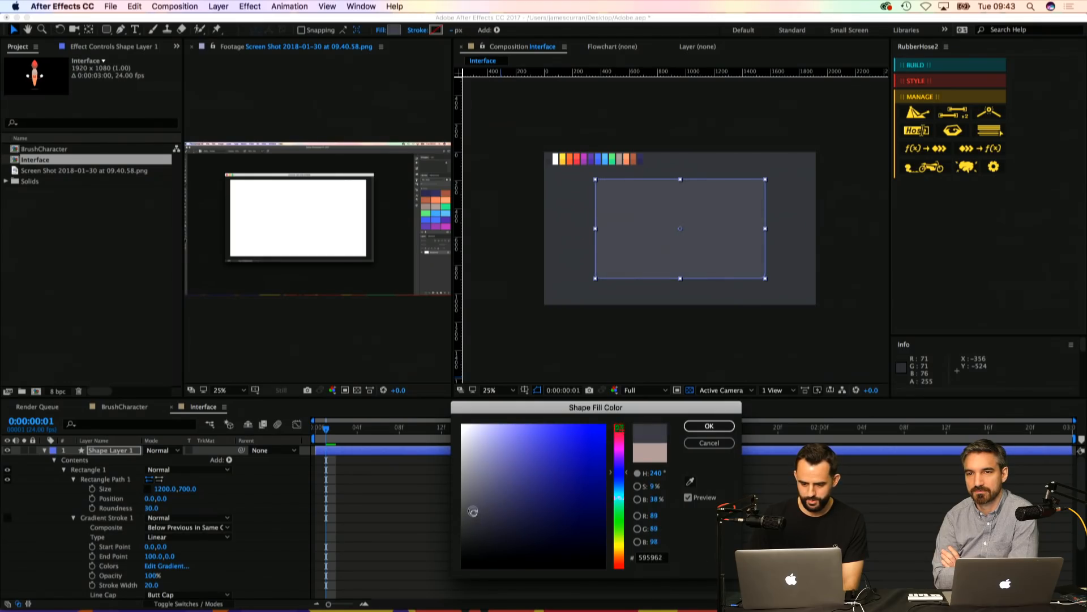
click(700, 426)
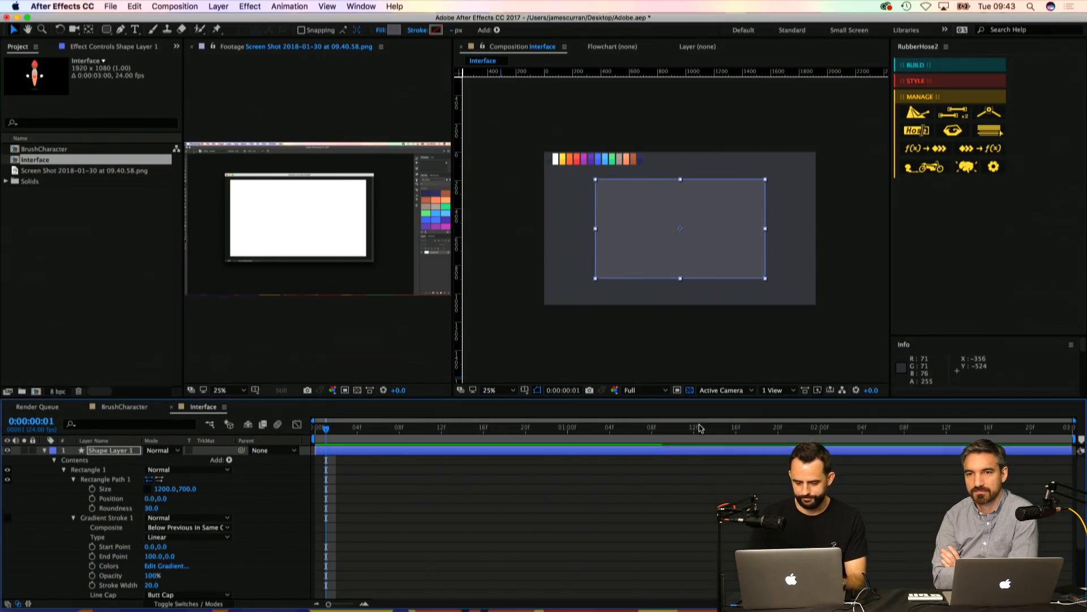
Step: Deselect the rounded rectangle, frame it in the composition view and save the project
key(super+shift+a)
key(z)
click(659, 238)
click(659, 239)
key(c)
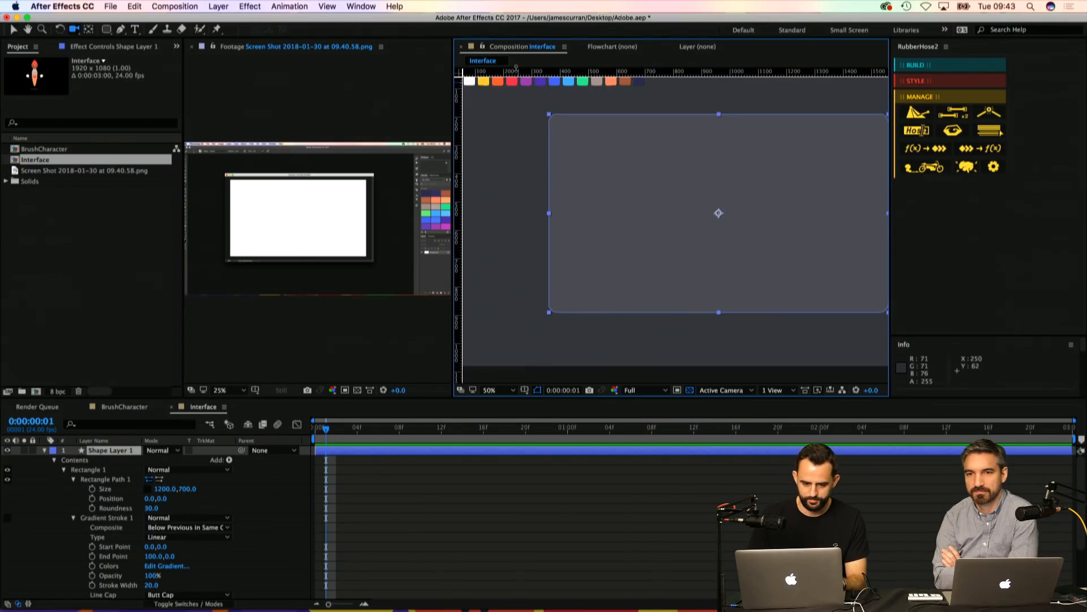
drag(563, 95, 572, 168)
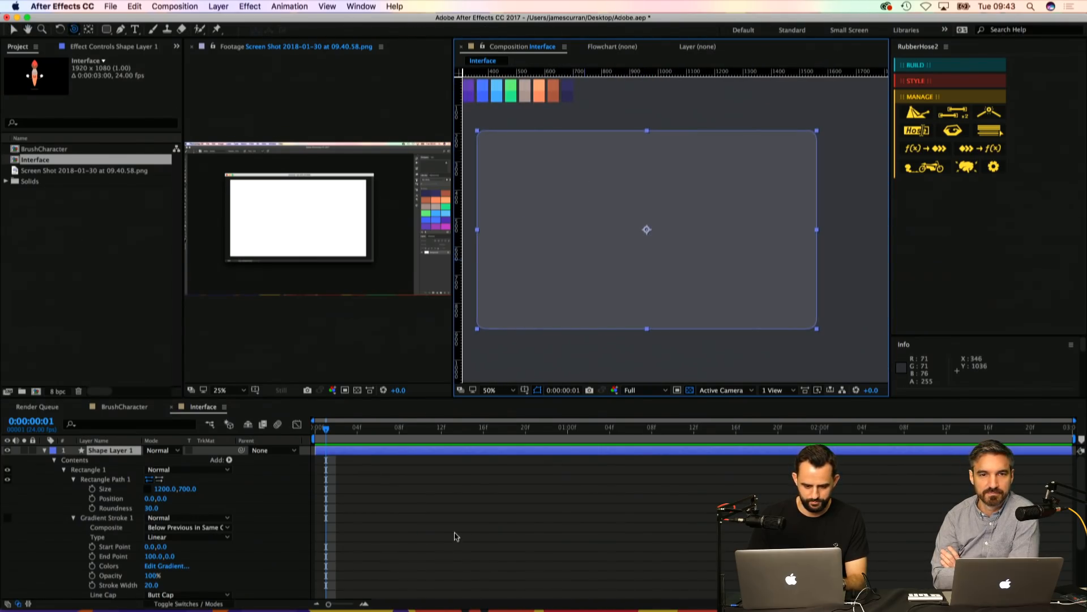
key(super+s)
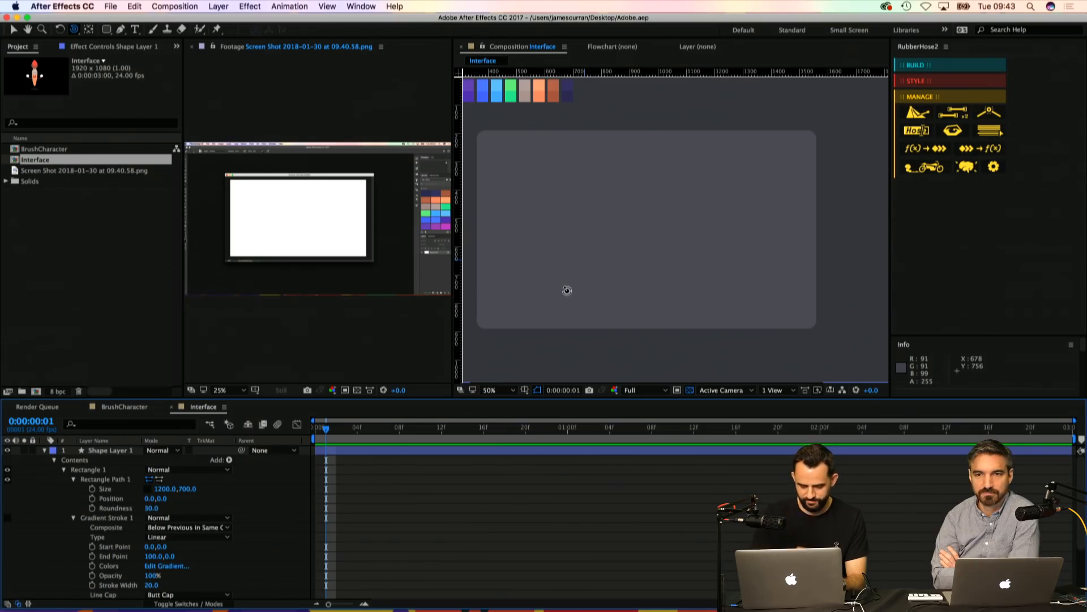
Step: Replace the rounded rectangle's hidden gradient stroke with a solid stroke 16 px wide
key(z)
click(402, 236)
alt+click(348, 216)
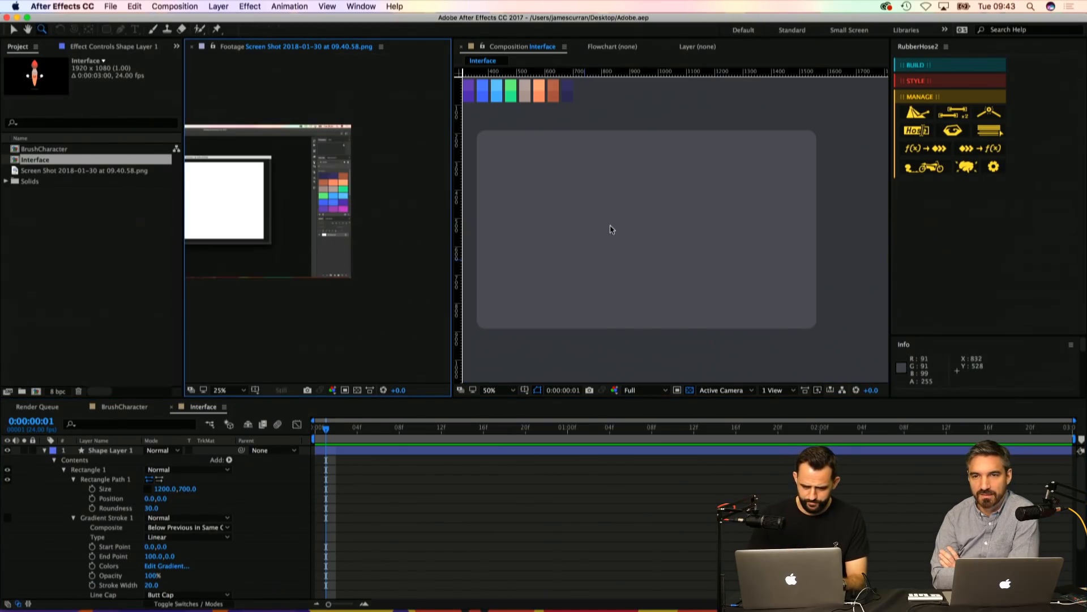
key(v)
click(611, 228)
drag(607, 226, 635, 221)
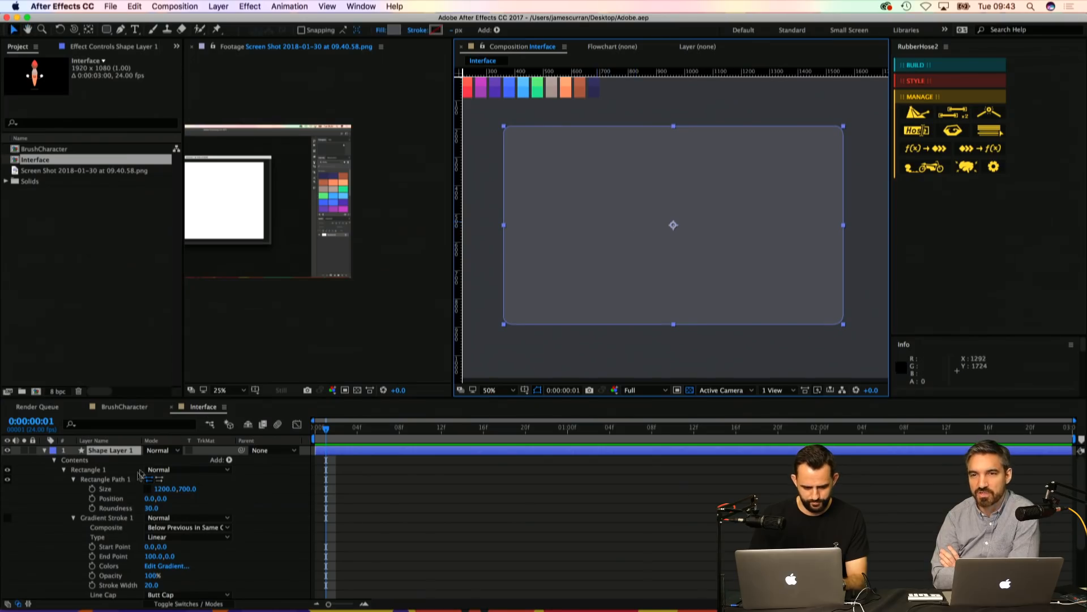
double_click(636, 225)
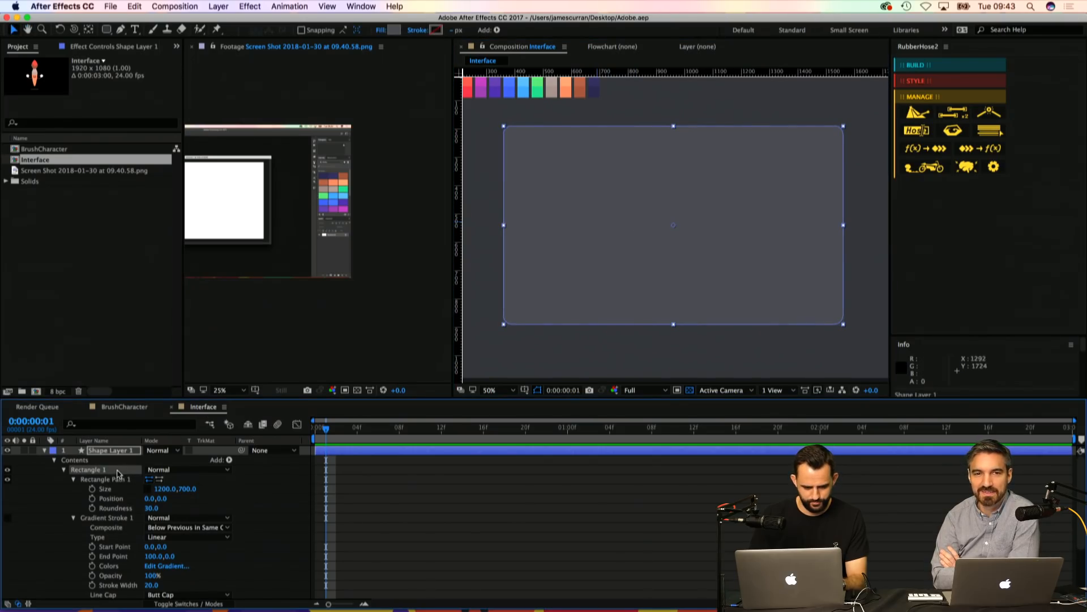
alt+click(433, 35)
click(454, 31)
text(16)
key(Return)
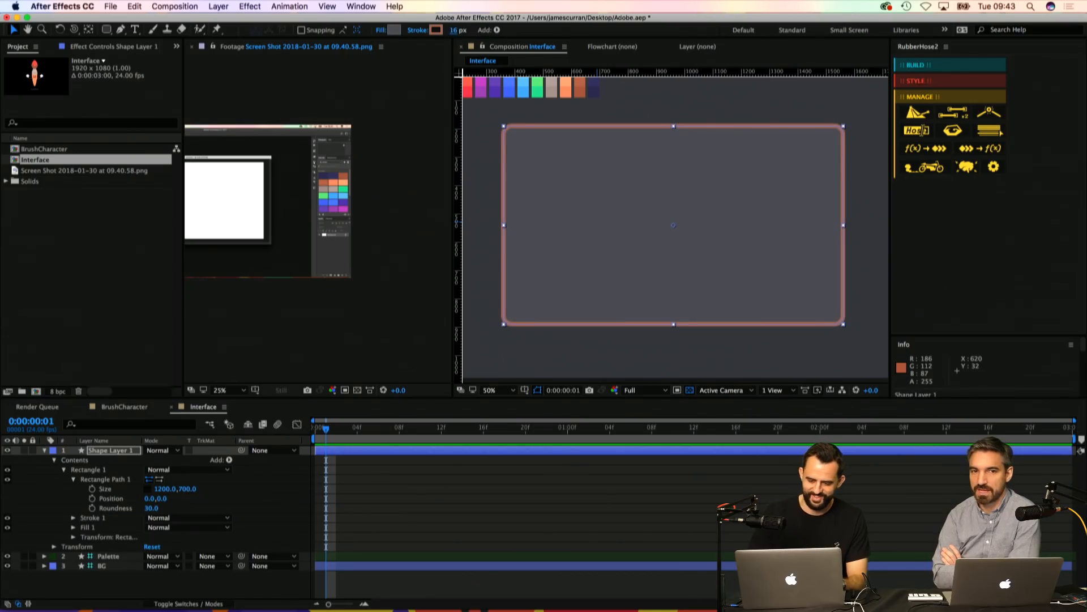
Step: Sample the background grey for the rectangle's stroke colour and lighten it to 61616D
click(436, 31)
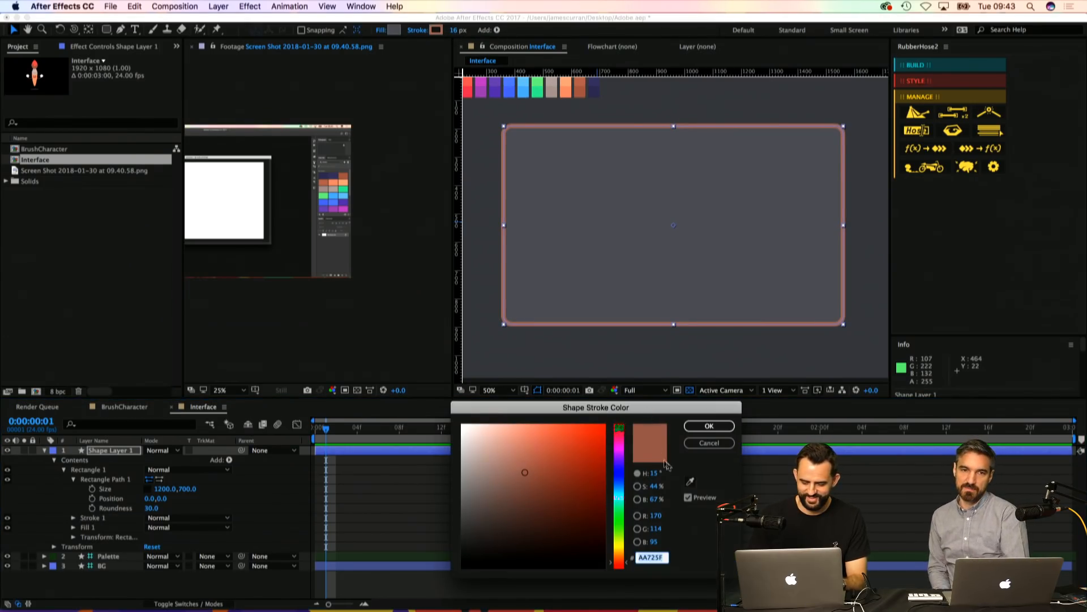
click(691, 482)
click(635, 366)
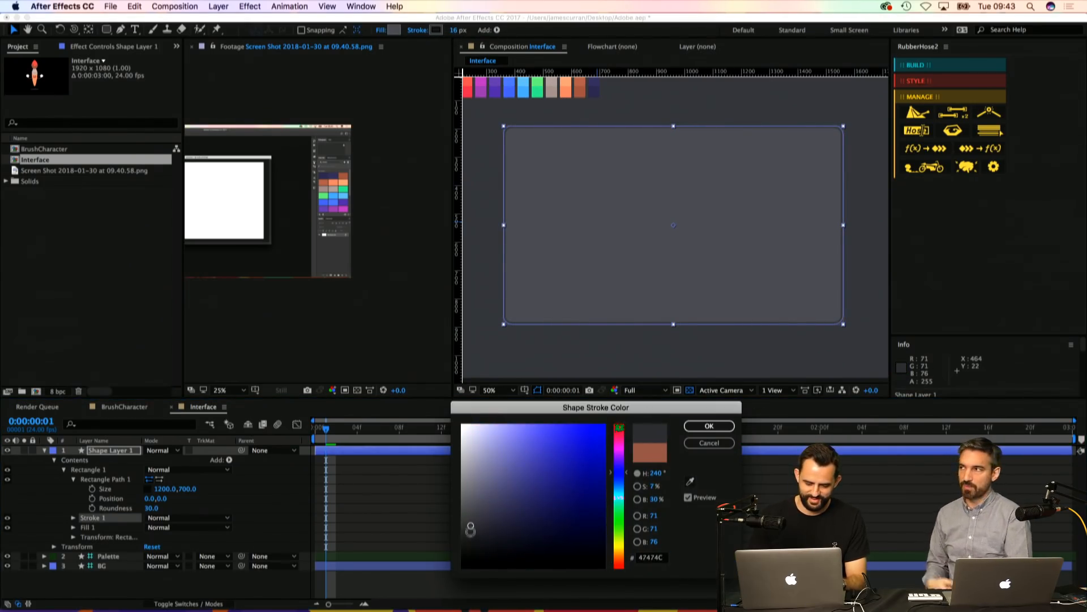
drag(471, 512, 474, 505)
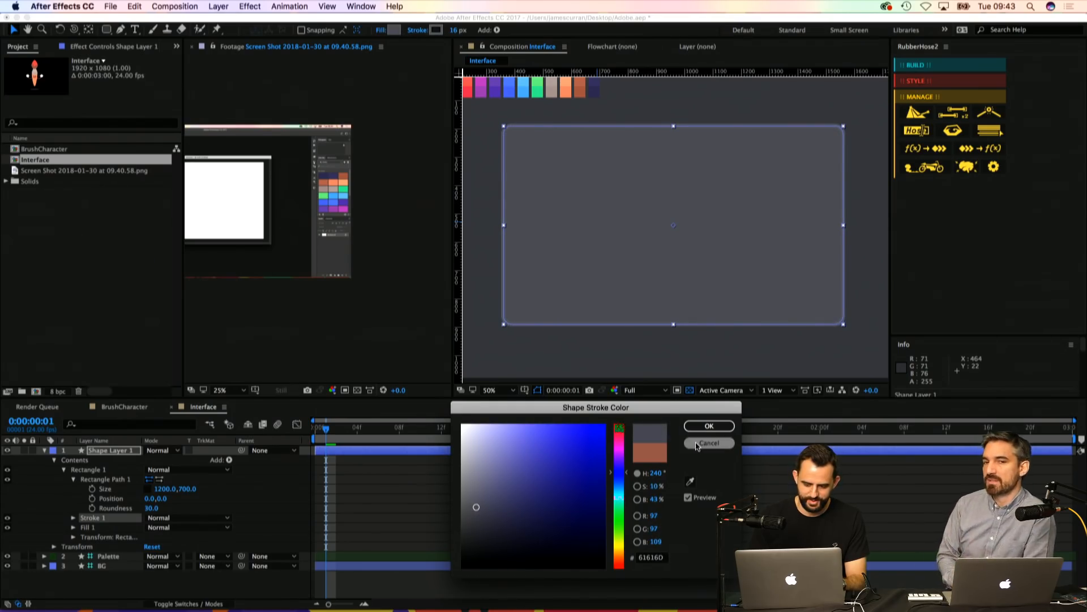
click(707, 426)
Step: Darken the rounded rectangle's fill colour to 55555E
key(z)
alt+click(634, 270)
click(631, 240)
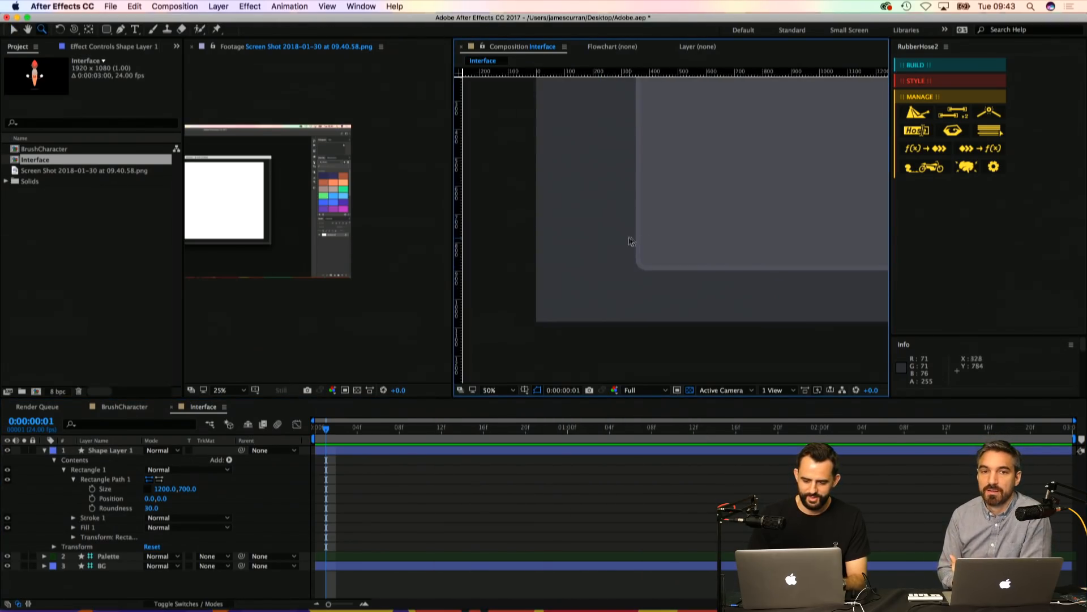
key(v)
drag(725, 231, 570, 277)
click(598, 232)
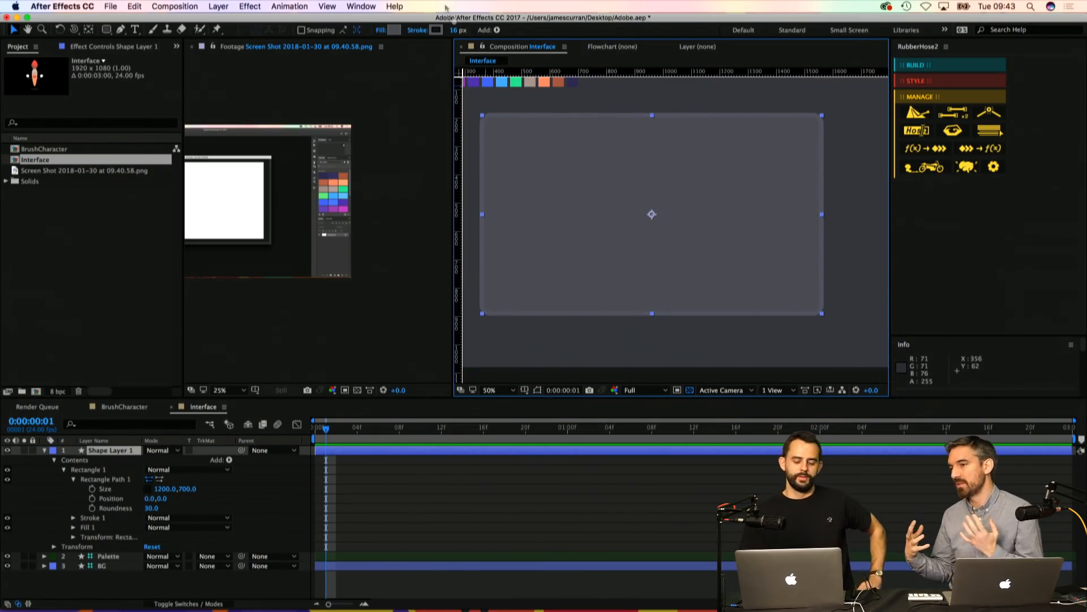
click(393, 29)
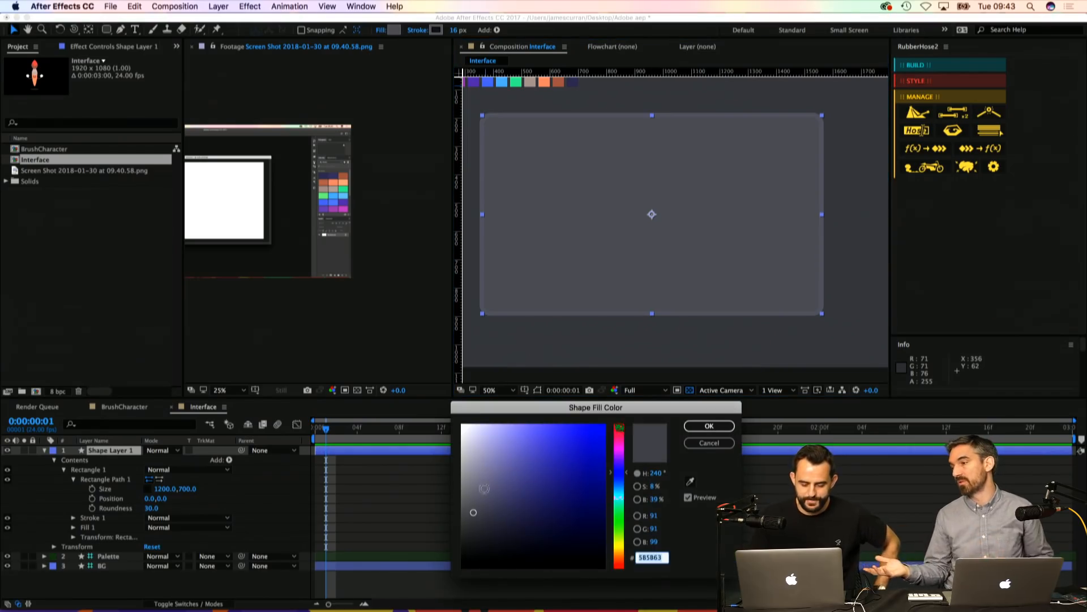
click(474, 512)
drag(476, 511, 475, 514)
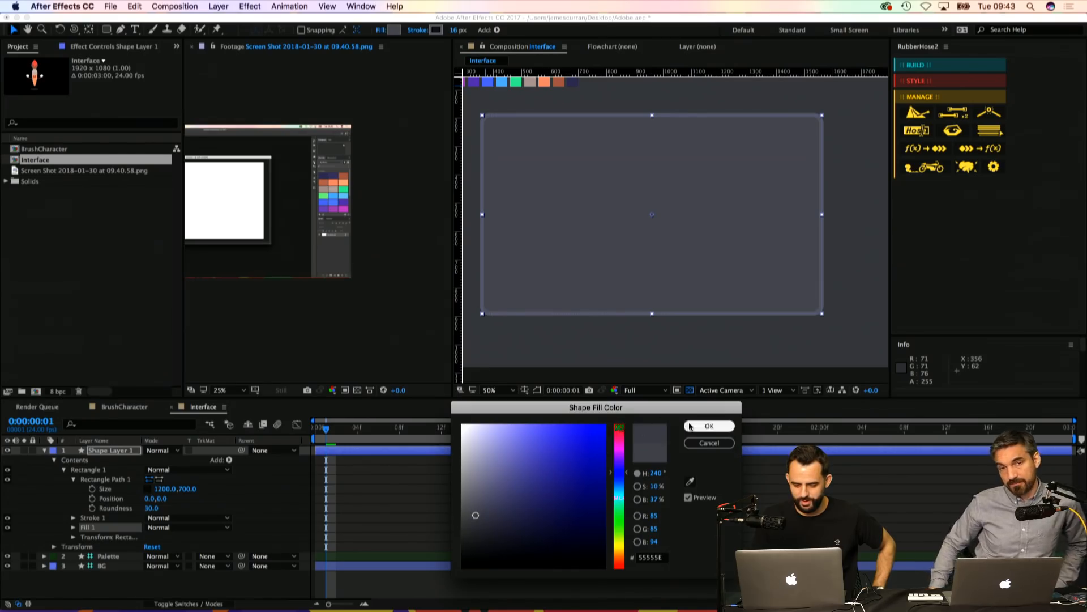
click(709, 425)
Step: Lighten the Rectangle 1 group's stroke colour to 6A6A78 and deselect the layer
click(87, 470)
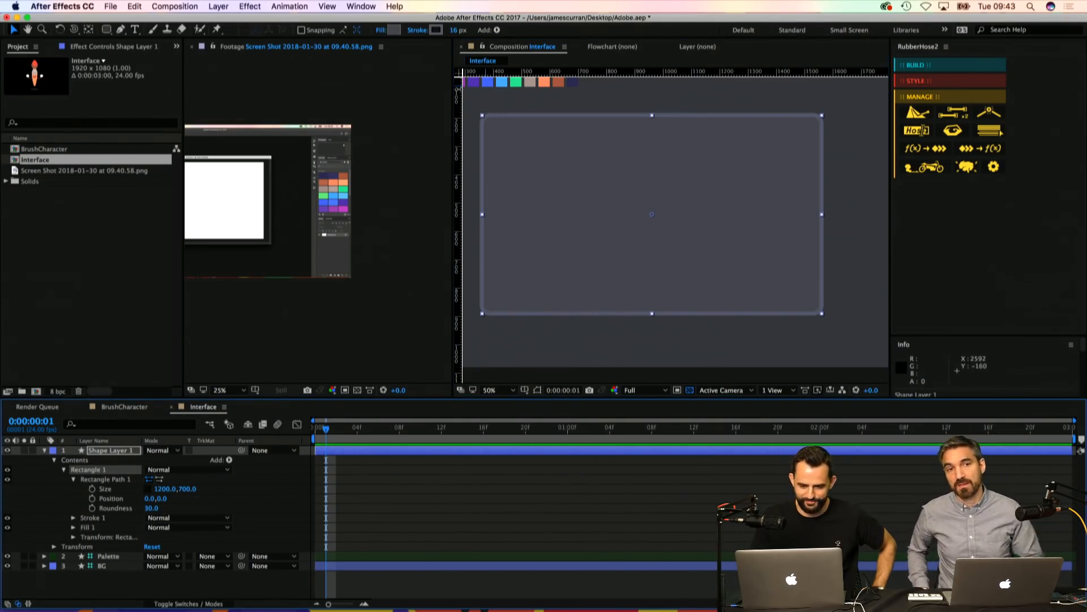
click(436, 30)
click(477, 492)
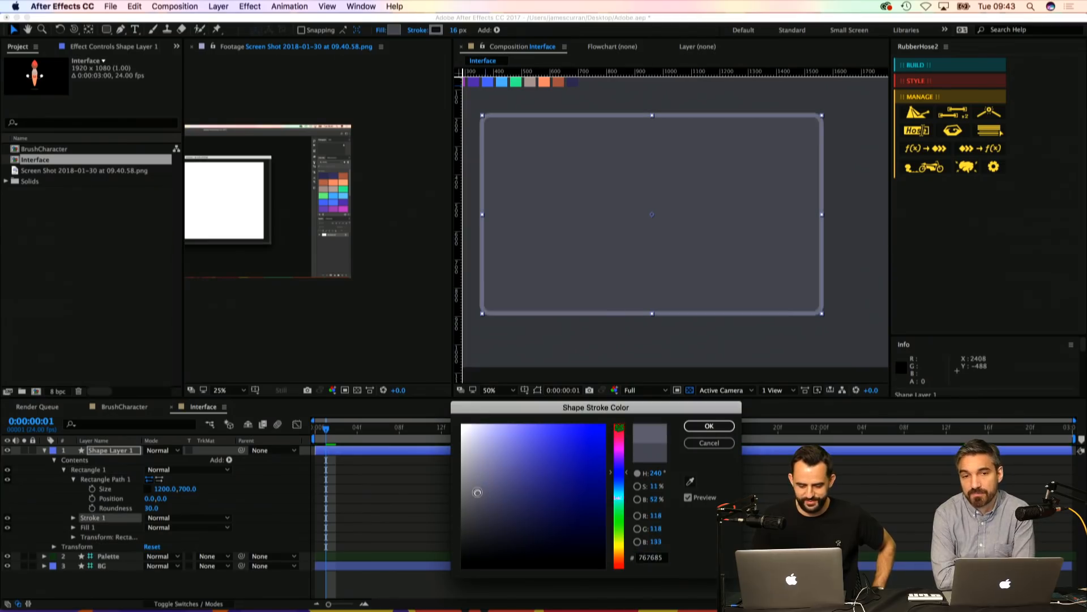
drag(478, 497, 477, 499)
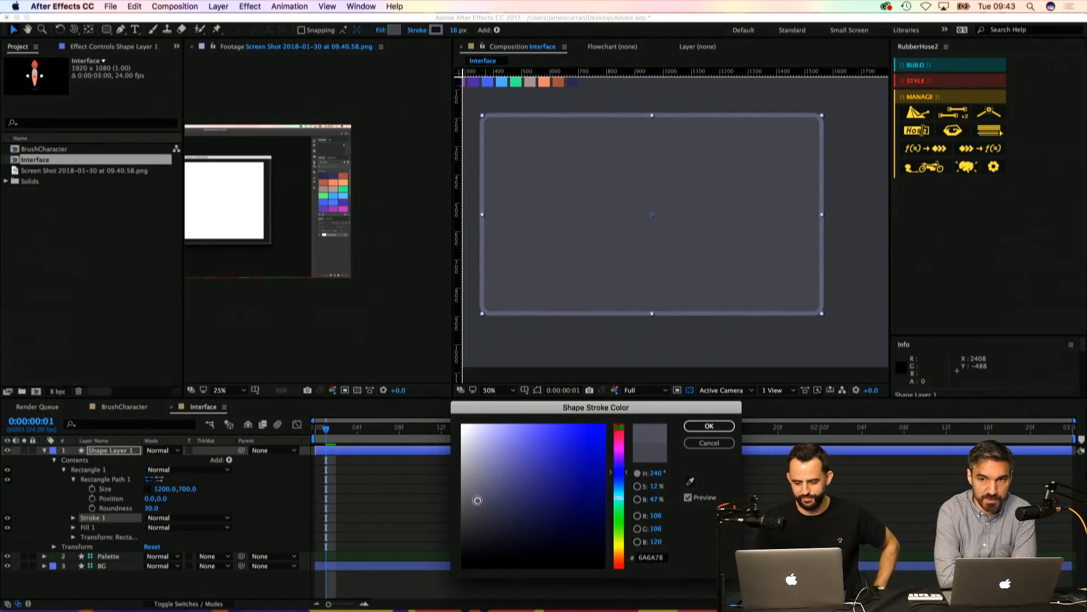
click(700, 425)
key(super+shift+a)
drag(589, 277, 594, 281)
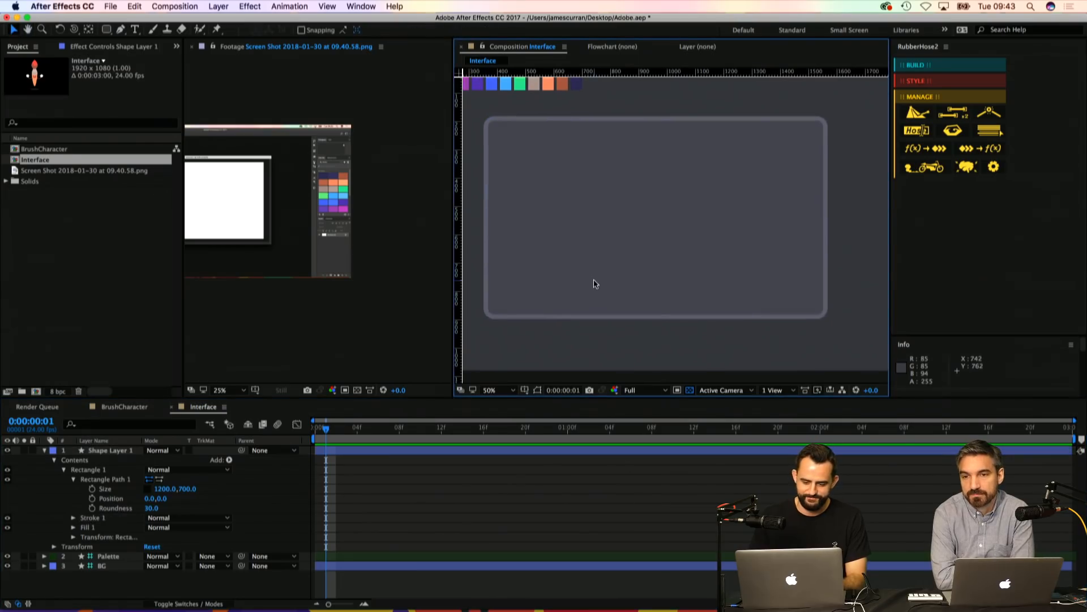
Step: Collapse the Rectangle 1 group and rename the rounded rectangle's shape layer as Window
click(596, 283)
click(64, 470)
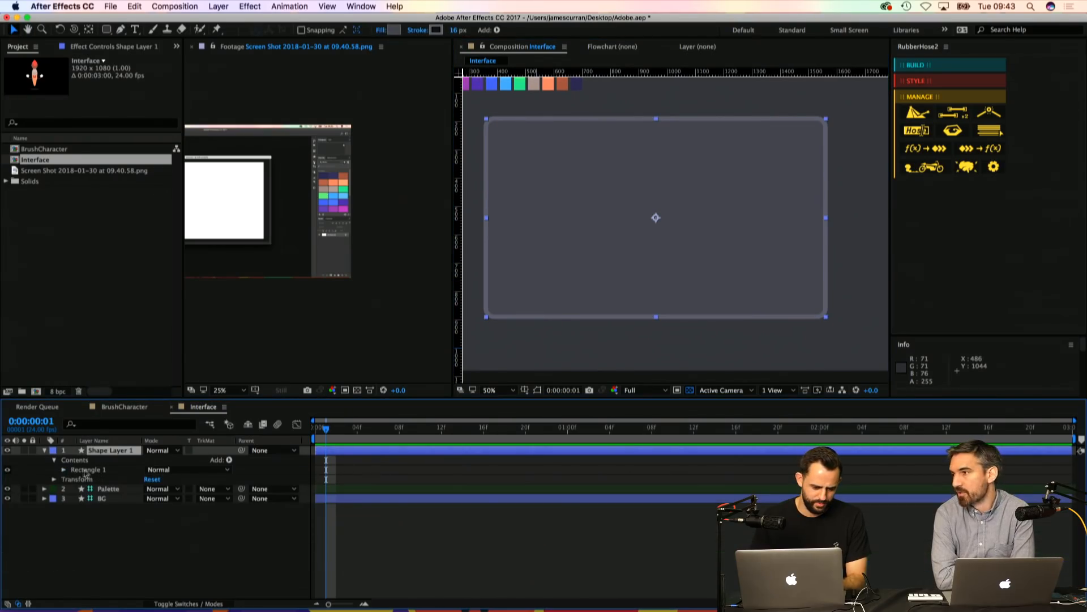
text(Window)
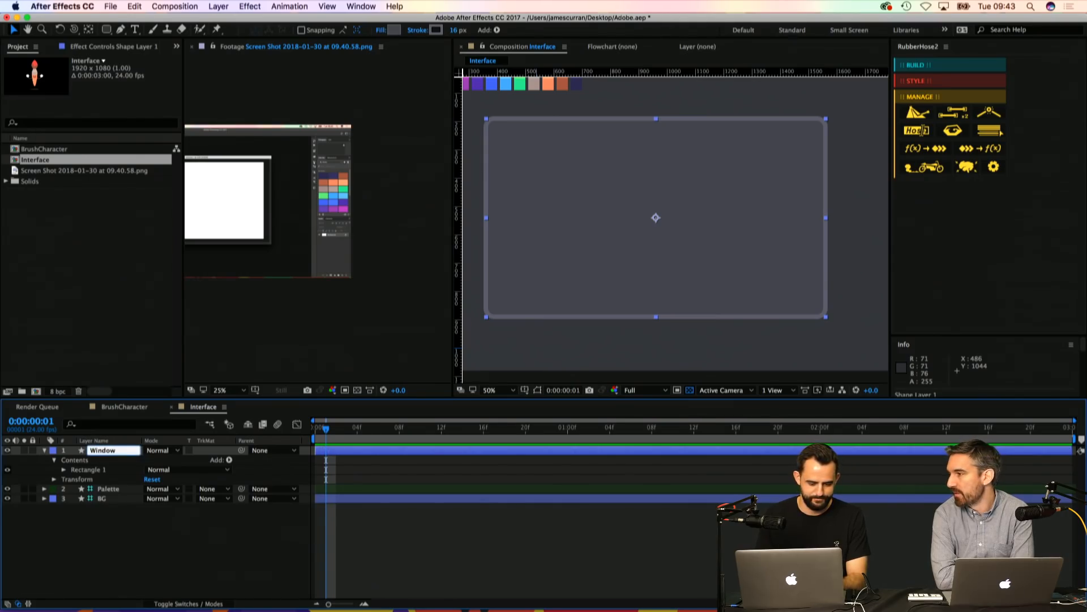
key(Return)
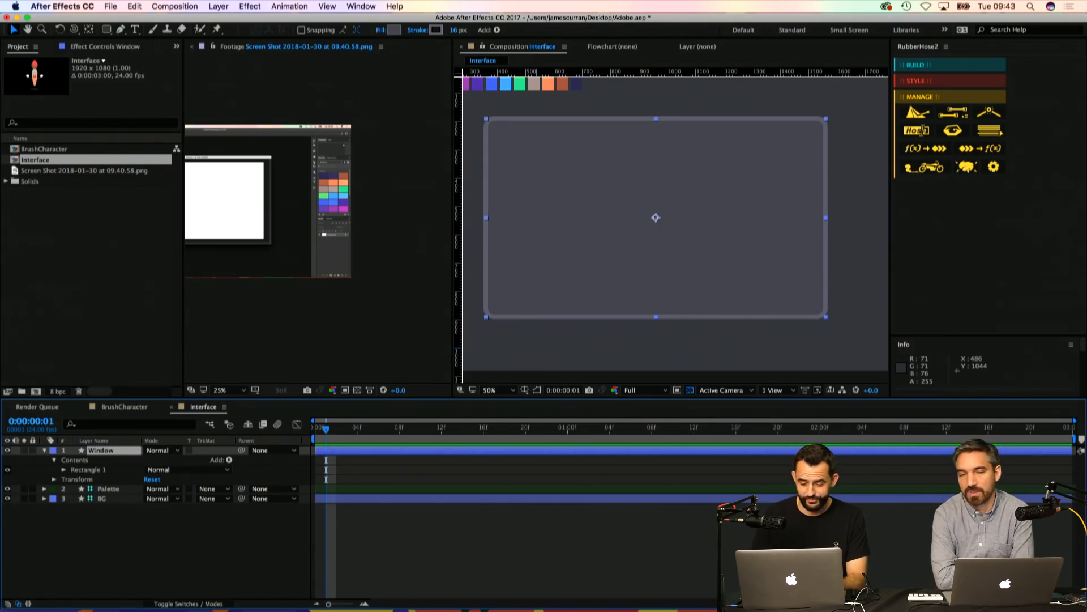
Step: Duplicate the Rectangle 1 group within the Window layer and name the copy Top
click(85, 470)
key(super+d)
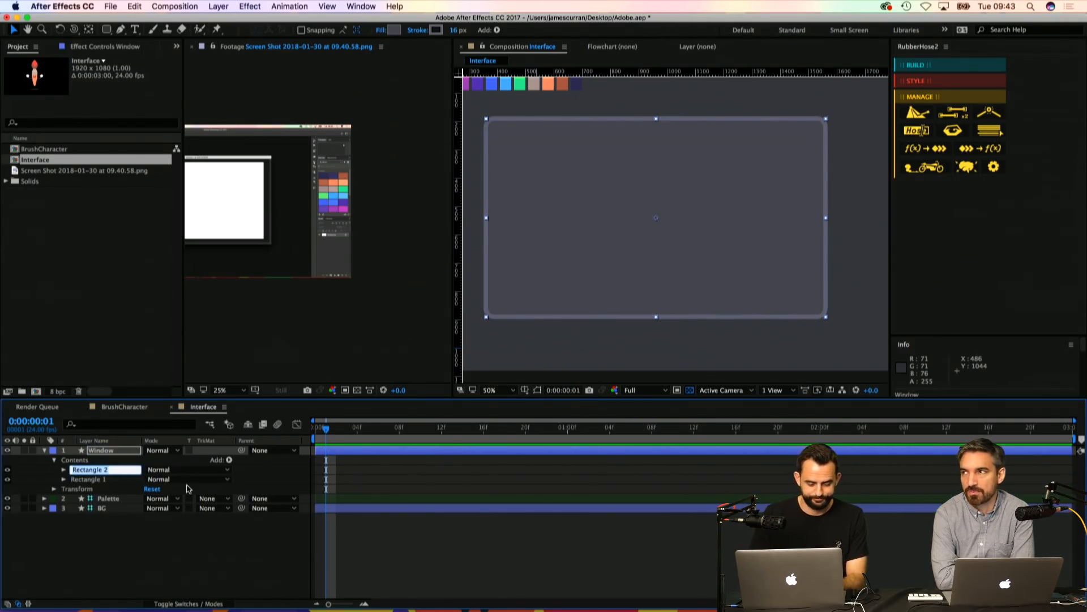
text(Top)
key(Return)
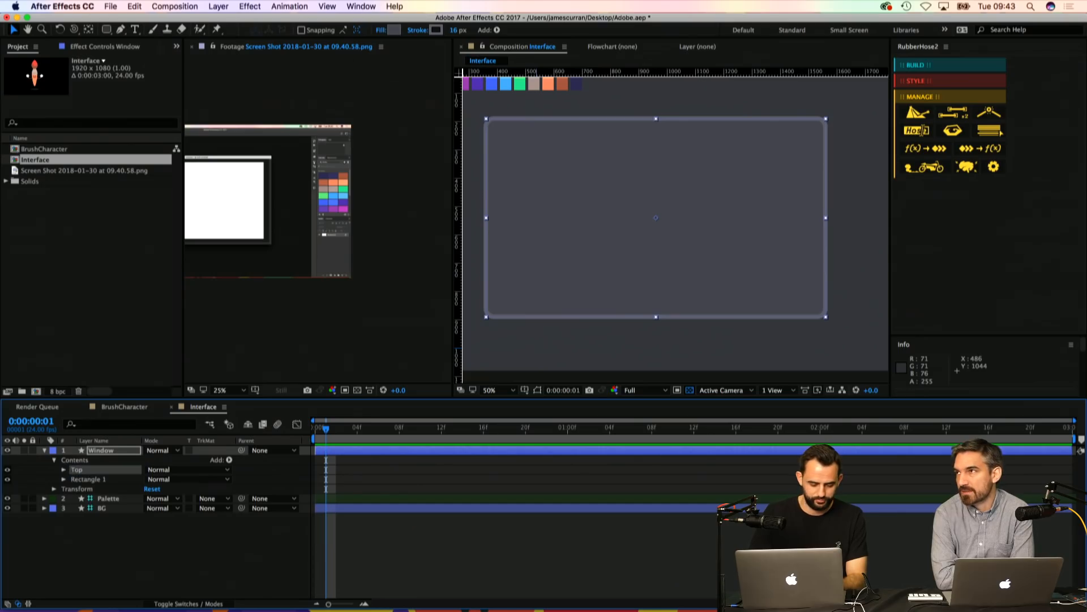
Step: Turn off the Top group's stroke and lighten its fill colour to about BEBECB
alt+click(435, 32)
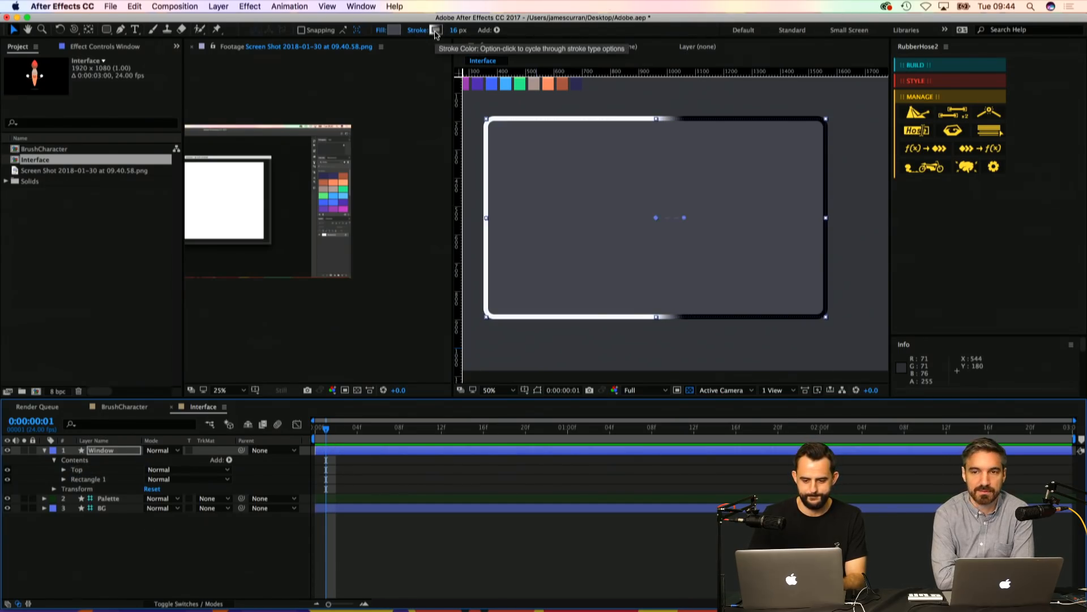
alt+click(434, 31)
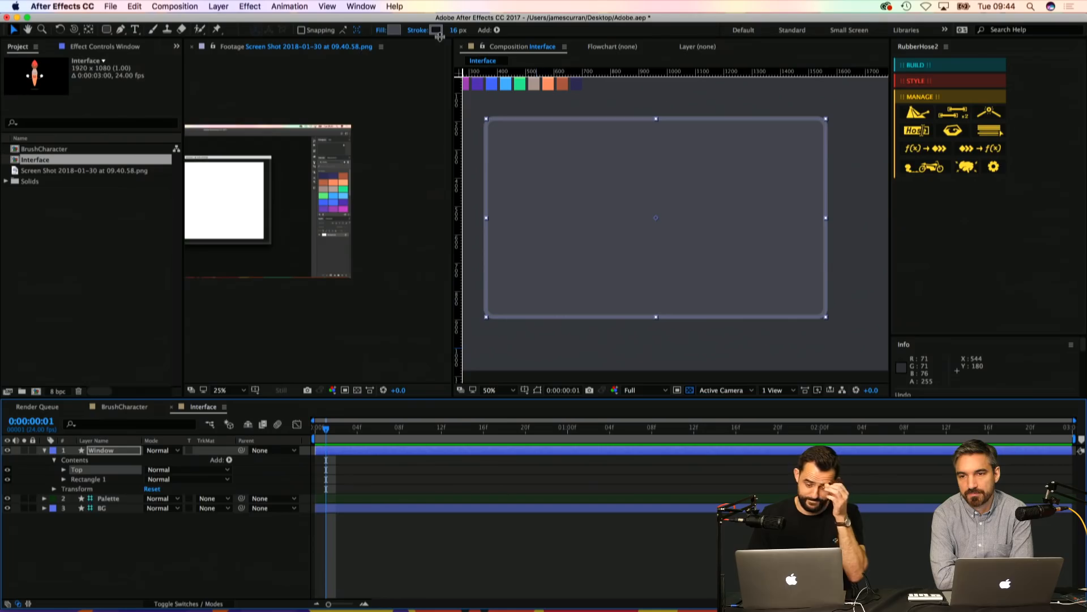
alt+click(439, 34)
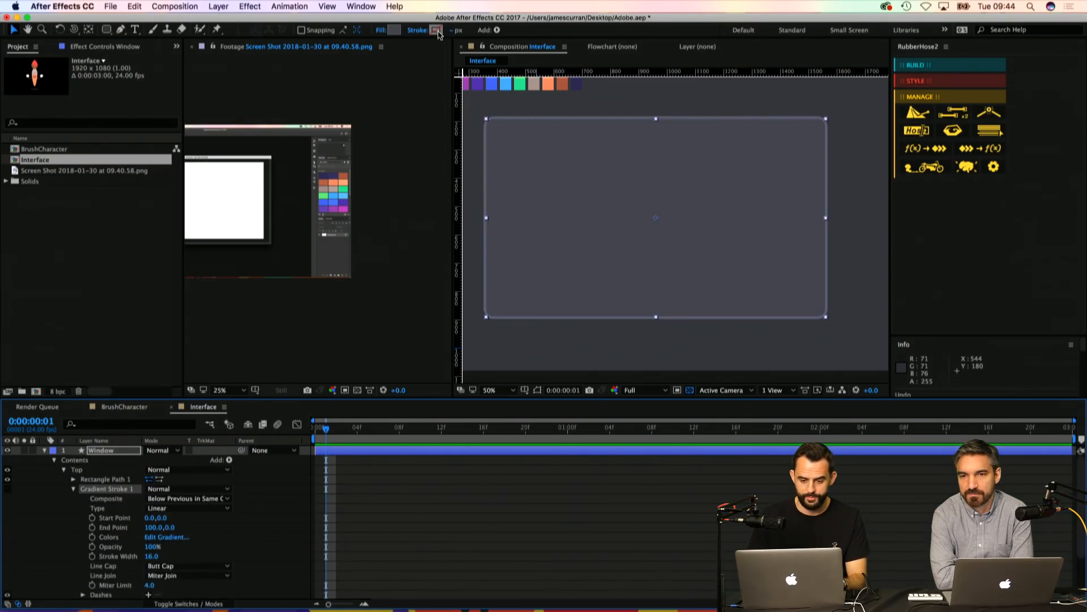
click(395, 31)
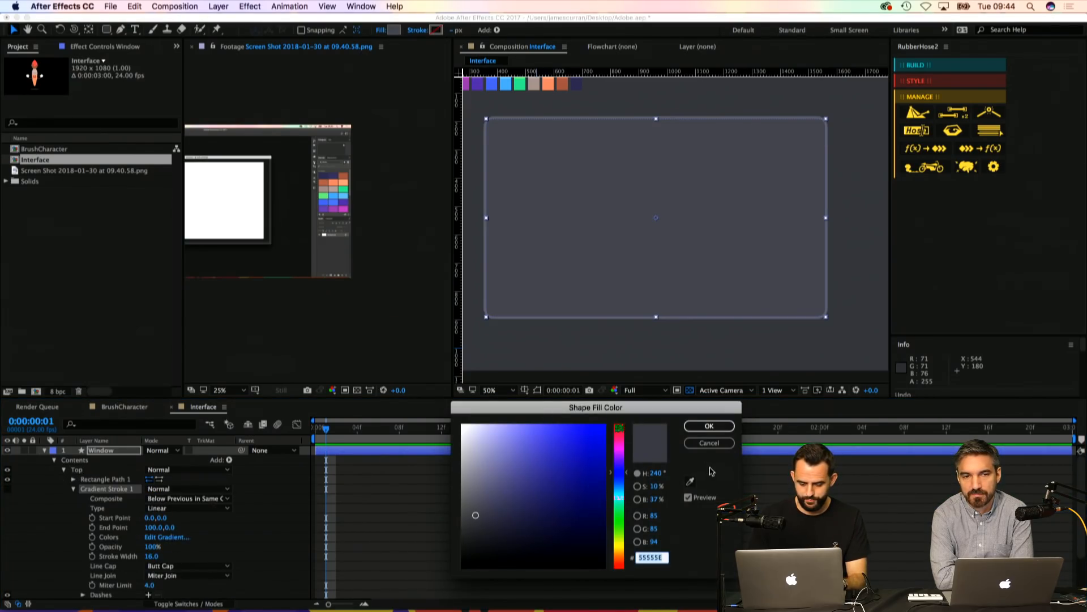
drag(476, 481, 474, 448)
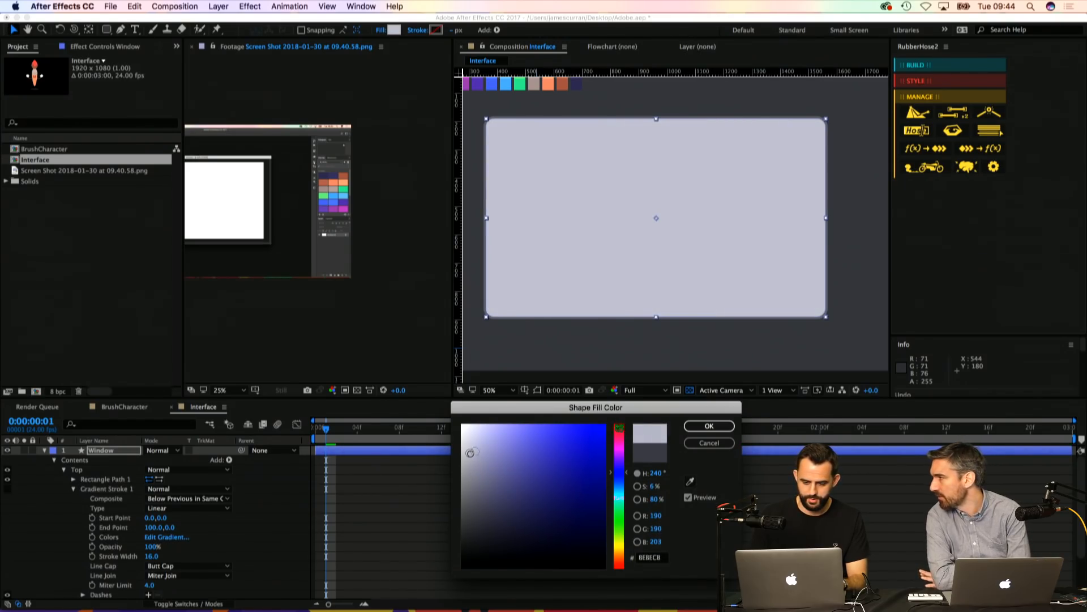
click(709, 426)
Step: Duplicate the rectangle path inside the Top group and add a Merge Paths operator in Subtract mode
click(105, 479)
key(ctrl+d)
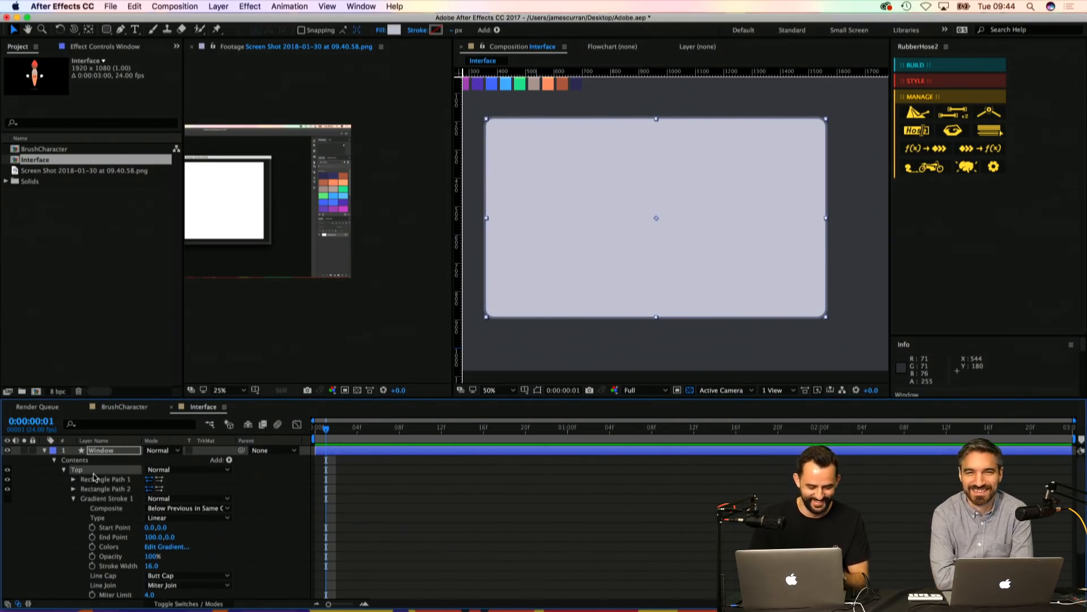
click(229, 460)
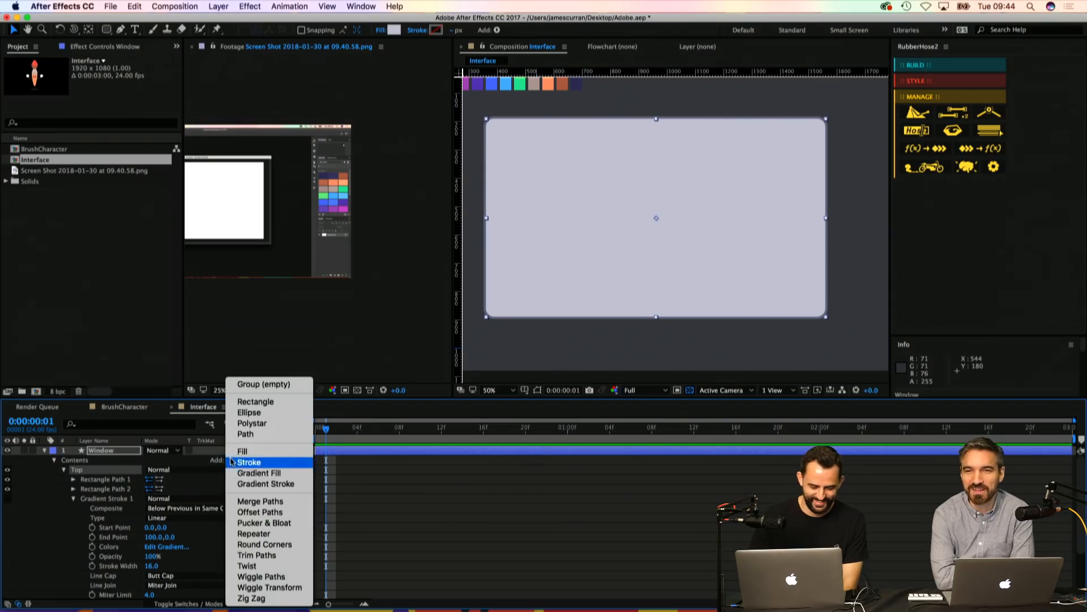
click(241, 501)
click(74, 501)
click(187, 508)
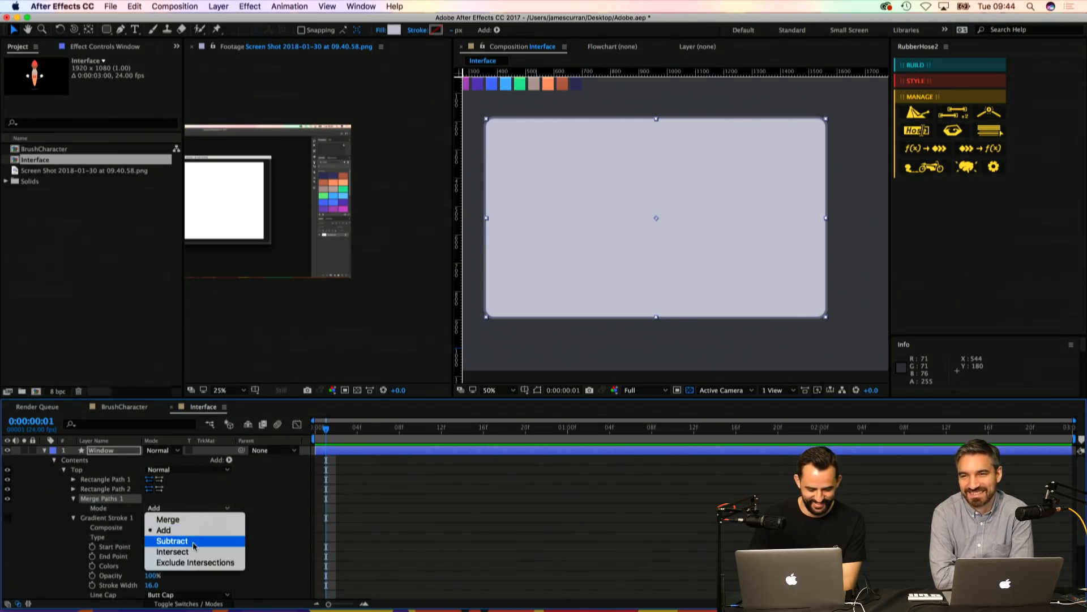
click(194, 539)
Step: Set Rectangle Path 2 to a size of 1255 by 732.1 and a position of 0, 86, leaving a title-bar strip
click(73, 489)
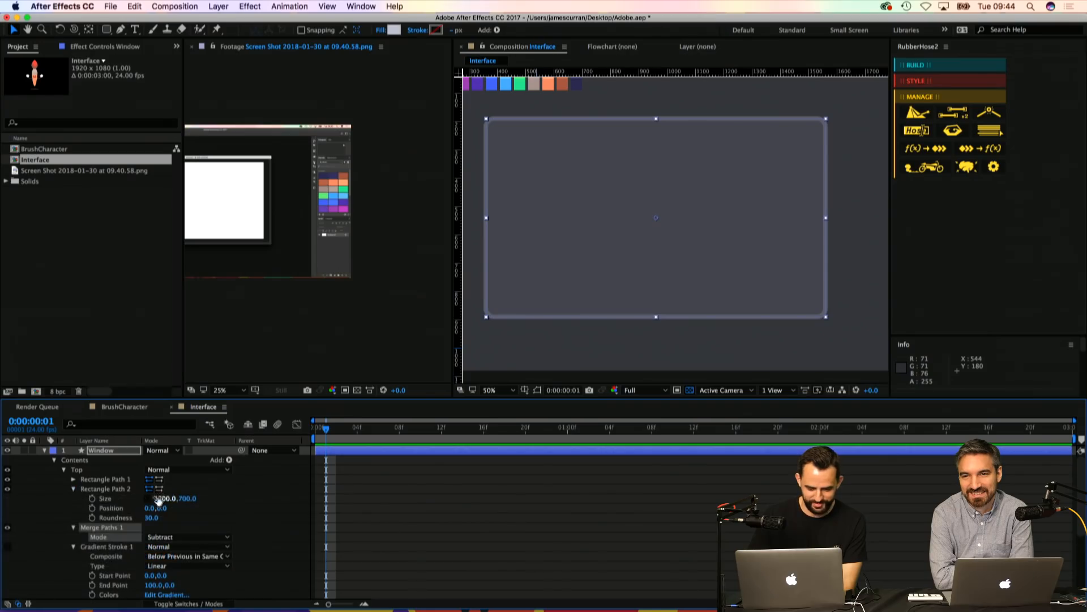
drag(157, 498, 209, 512)
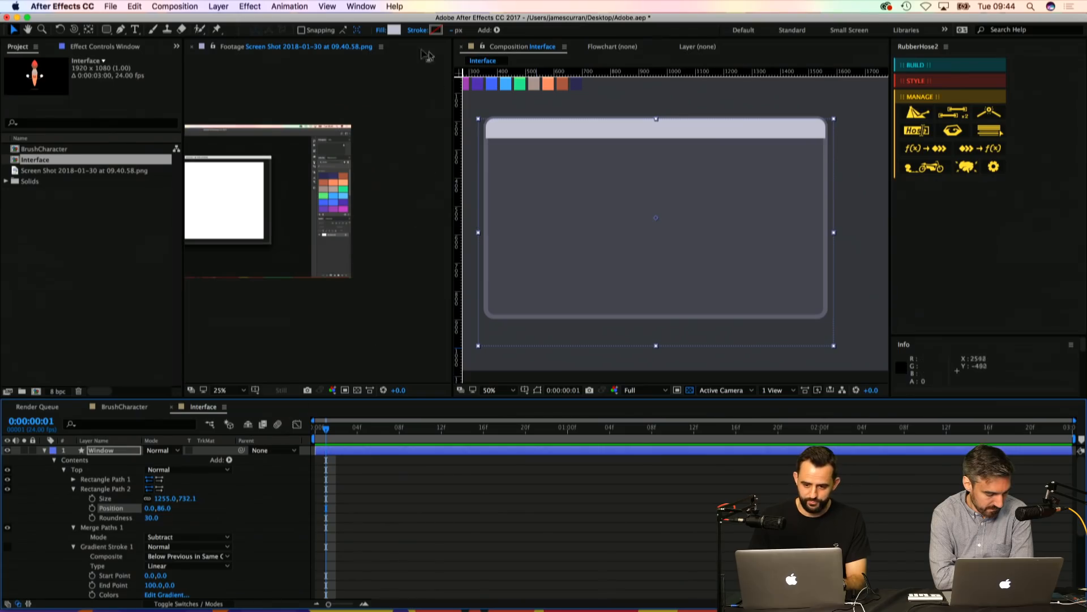
Step: Lighten the title bar's fill colour to D4D4E5
click(397, 31)
click(471, 437)
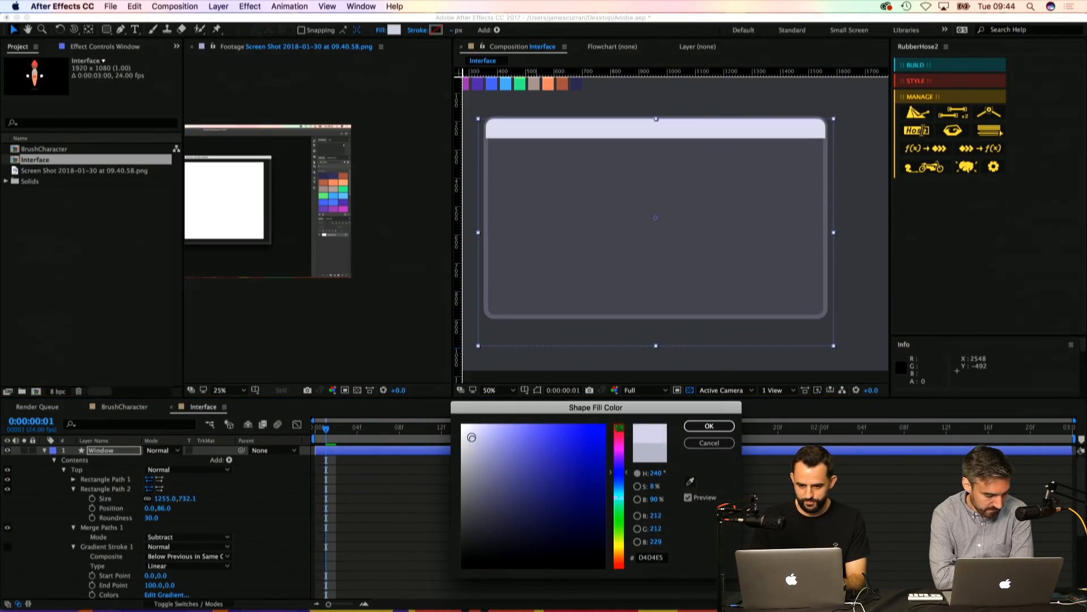
click(709, 425)
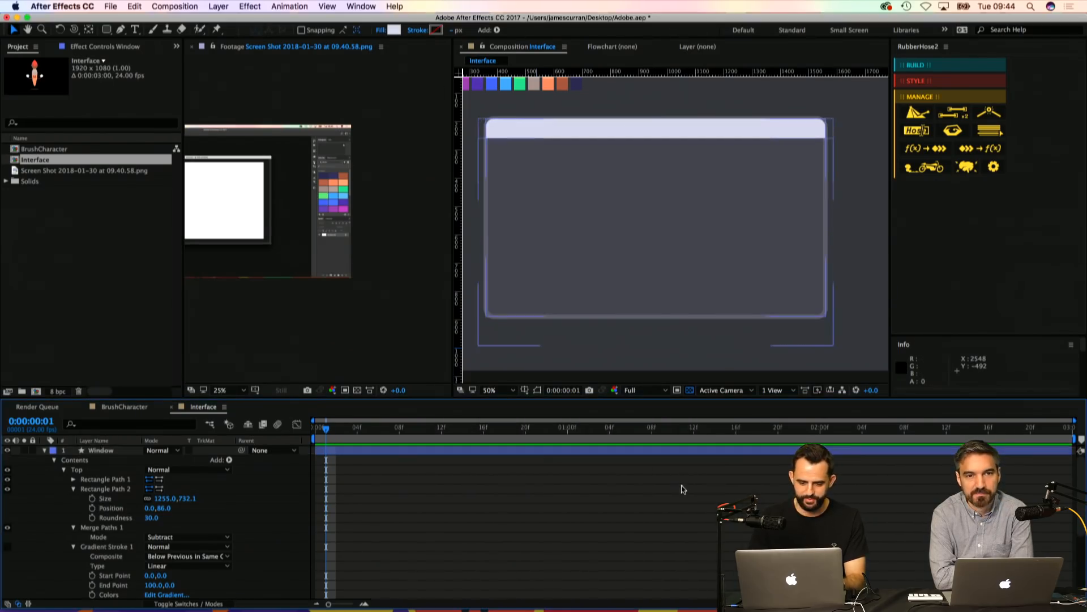
drag(473, 192, 560, 244)
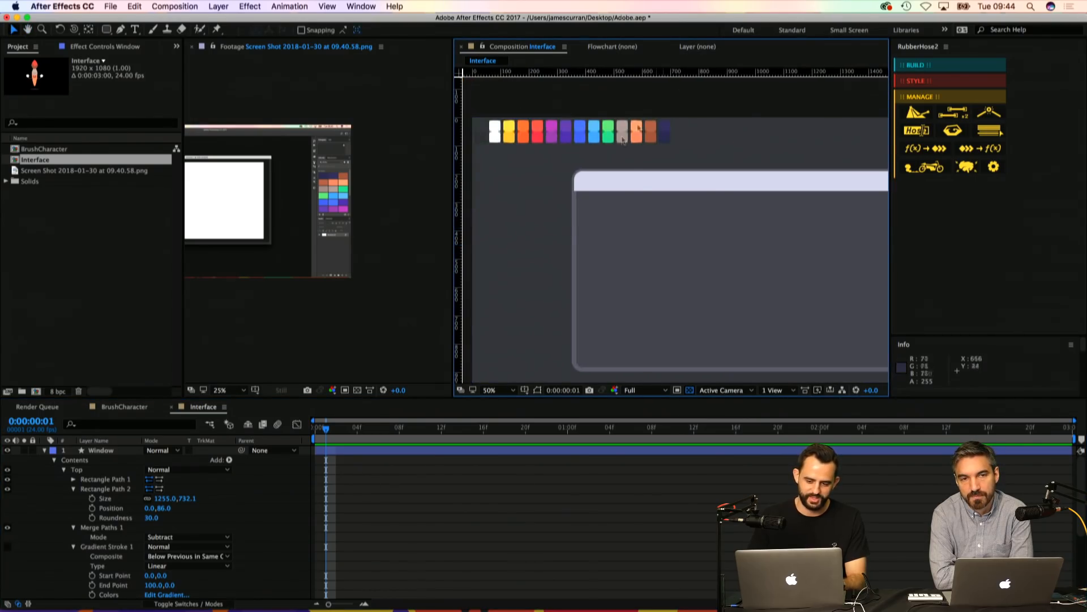
click(651, 197)
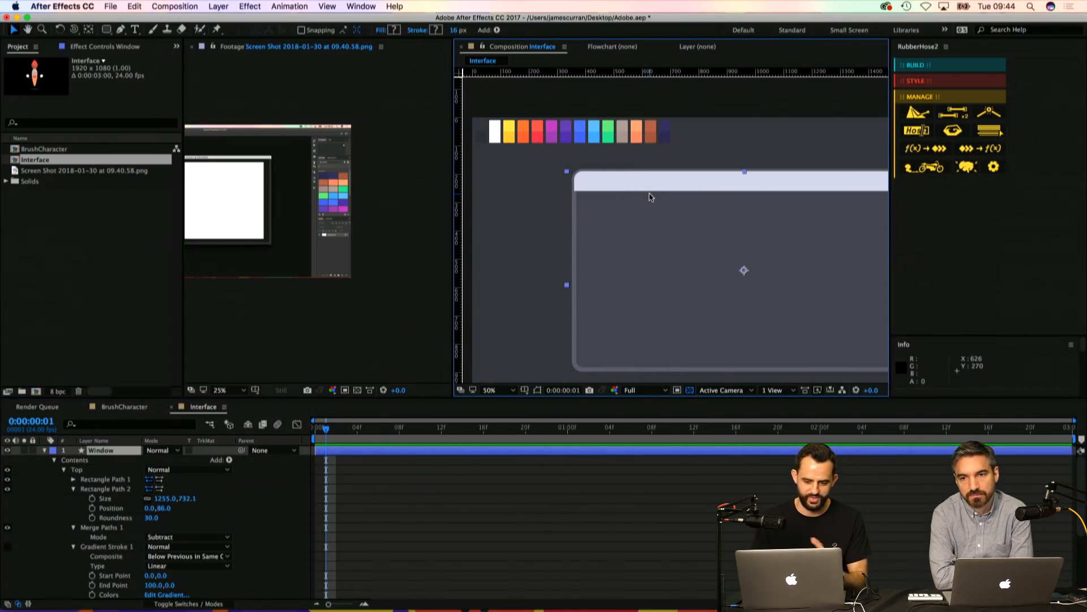
drag(667, 194, 653, 208)
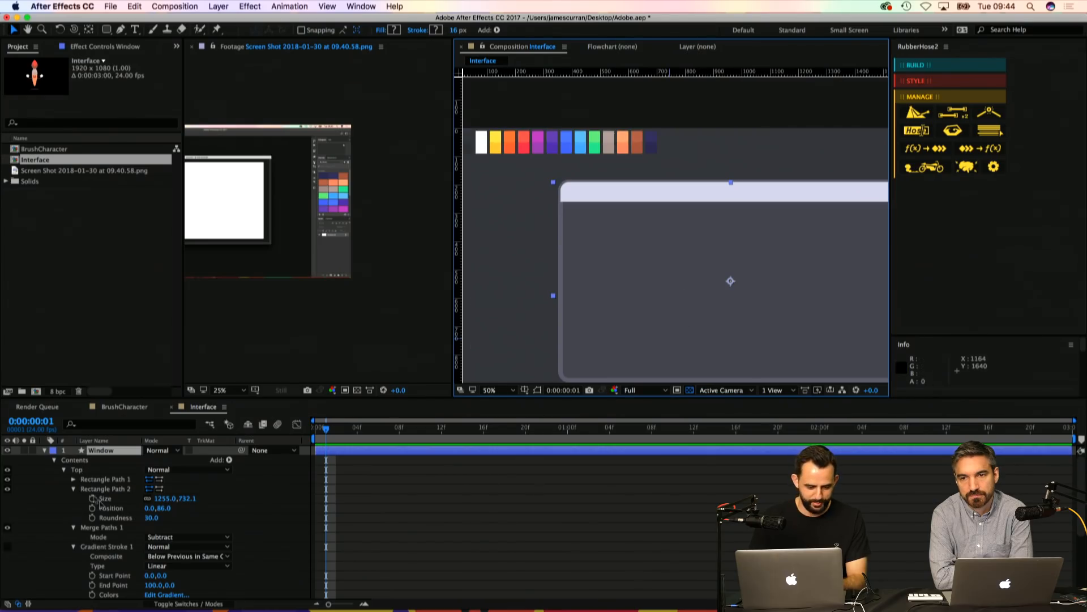
Step: Reduce the width of Rectangle 1's path to 1184.7 so the window border lines up with the title bar's edges
click(63, 470)
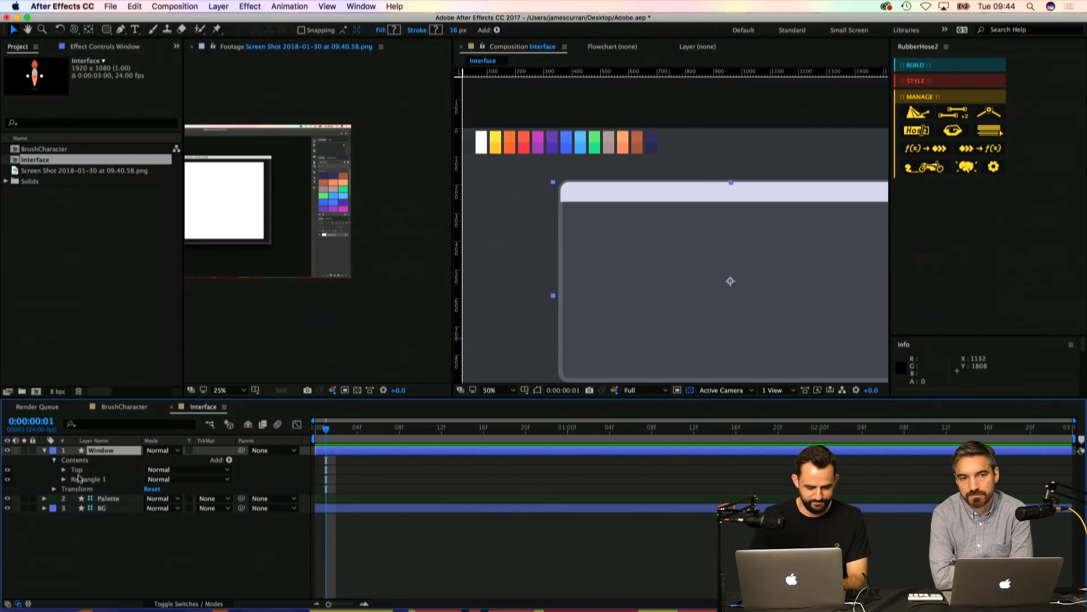
click(76, 469)
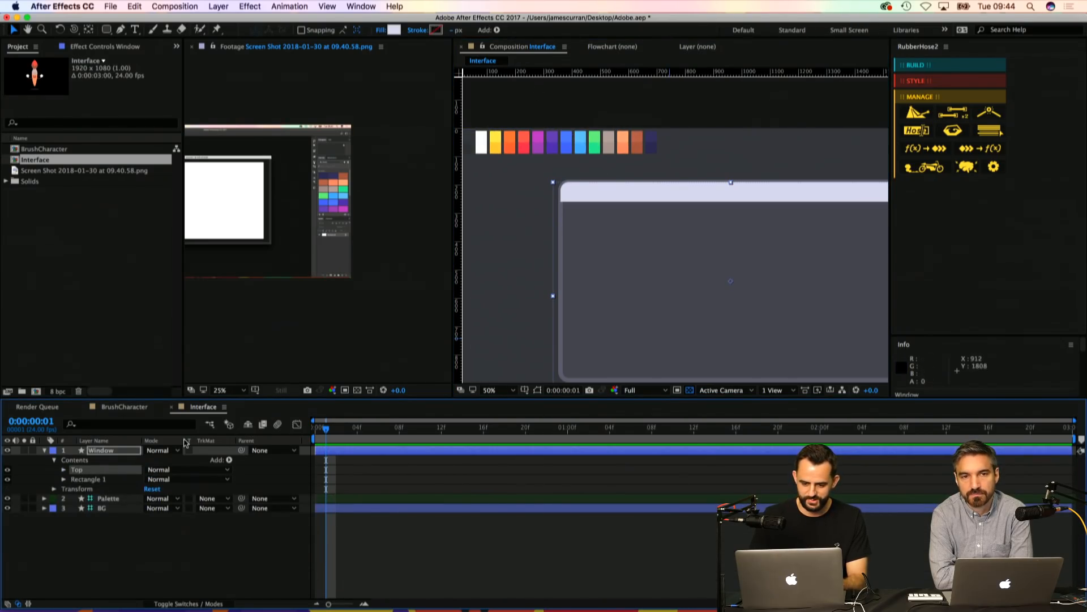
click(63, 479)
click(73, 488)
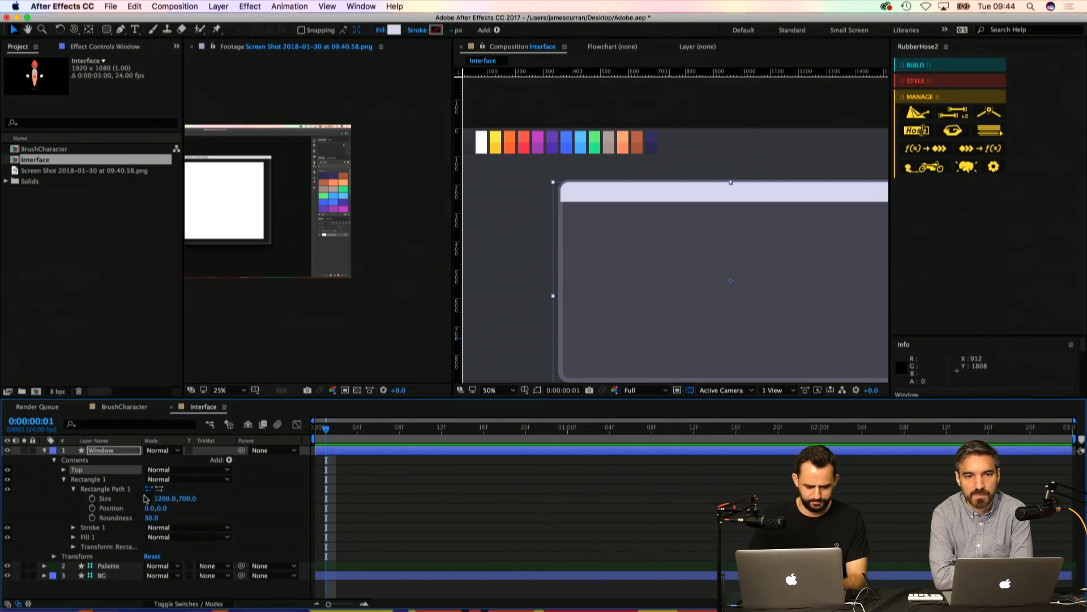
drag(161, 500, 115, 508)
key(z)
click(607, 199)
click(608, 238)
click(603, 210)
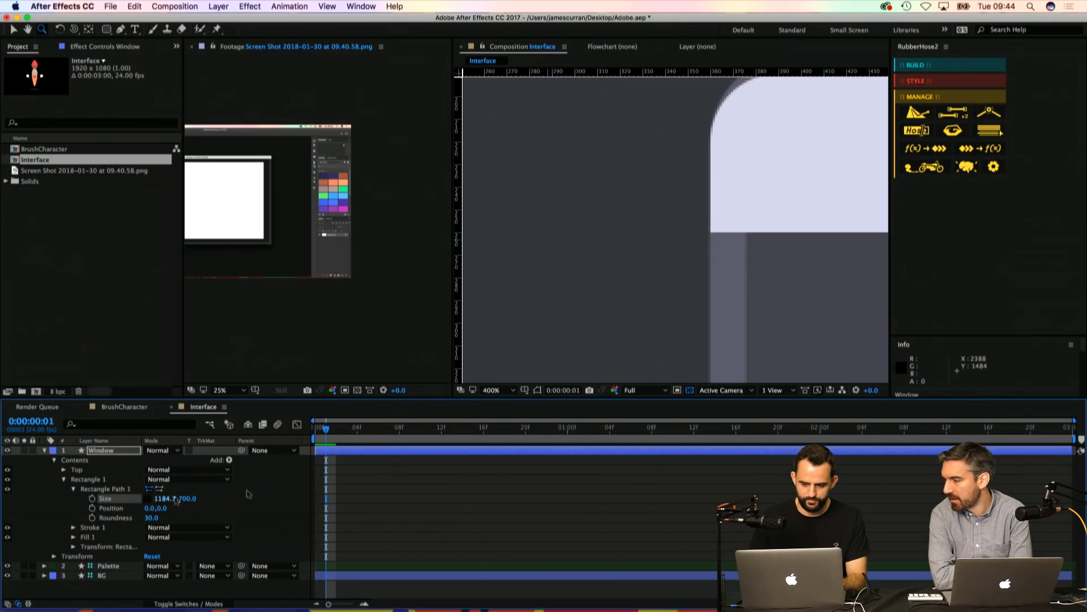
alt+click(680, 221)
alt+click(701, 194)
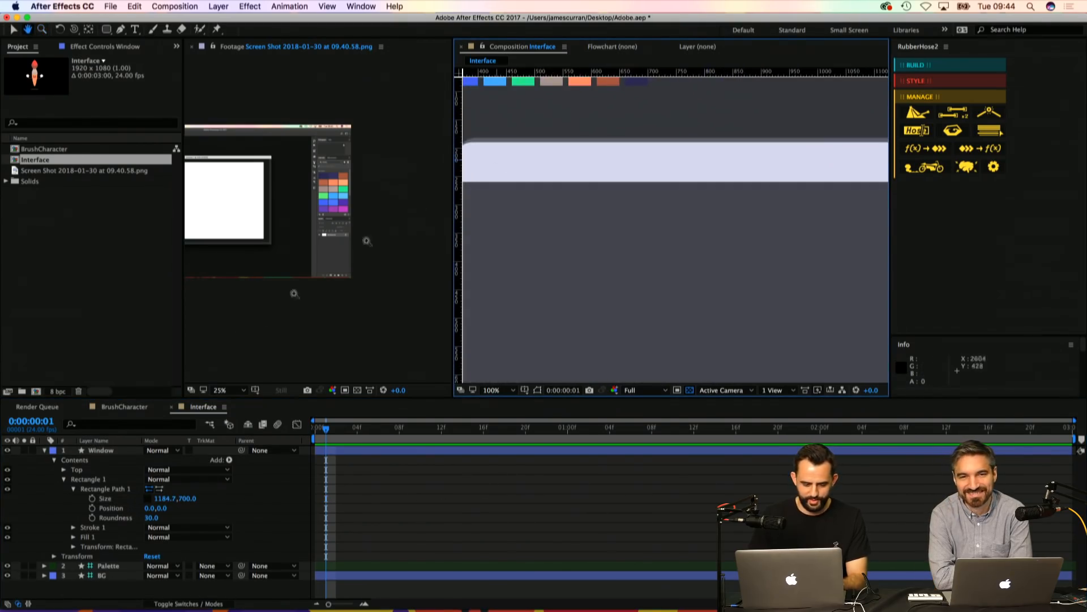
Step: Check the BrushCharacter composition, return to the Interface composition and save the project
click(121, 407)
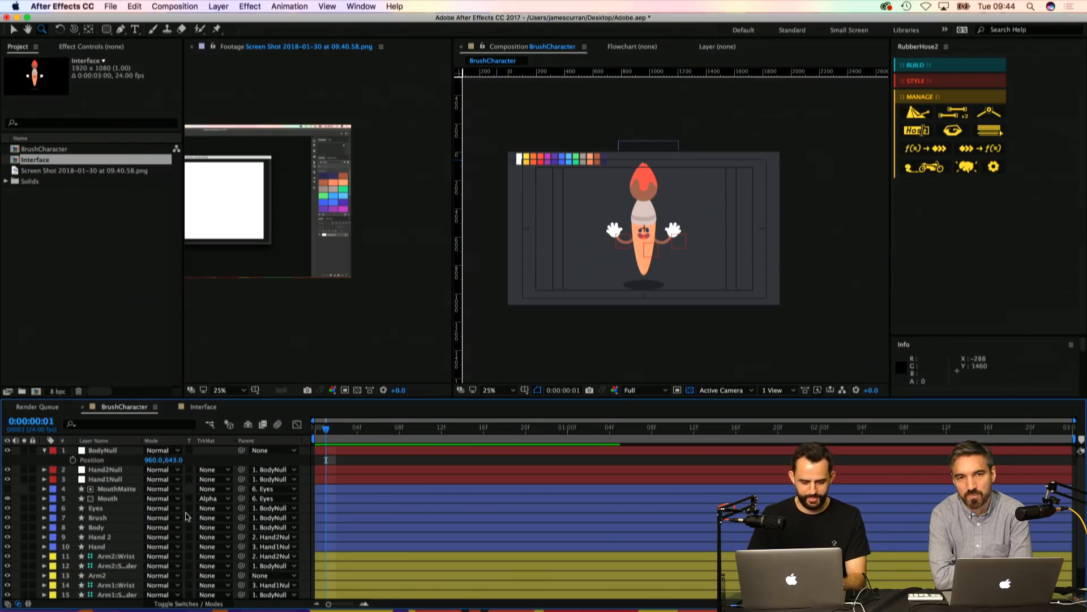
click(210, 407)
alt+click(655, 250)
alt+click(655, 250)
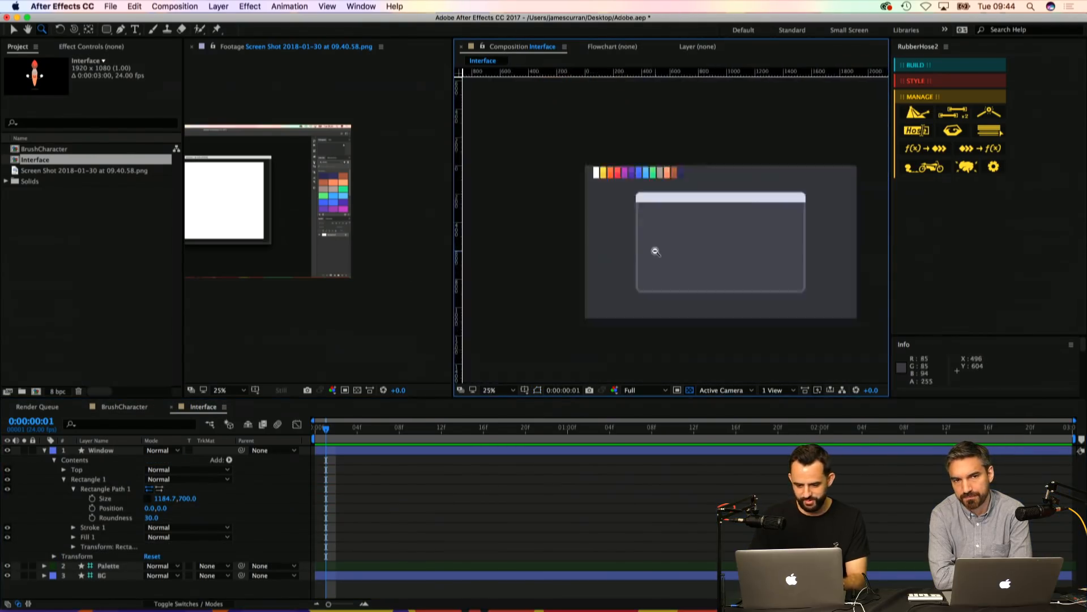
alt+click(655, 250)
click(704, 231)
drag(711, 230, 629, 267)
key(super+s)
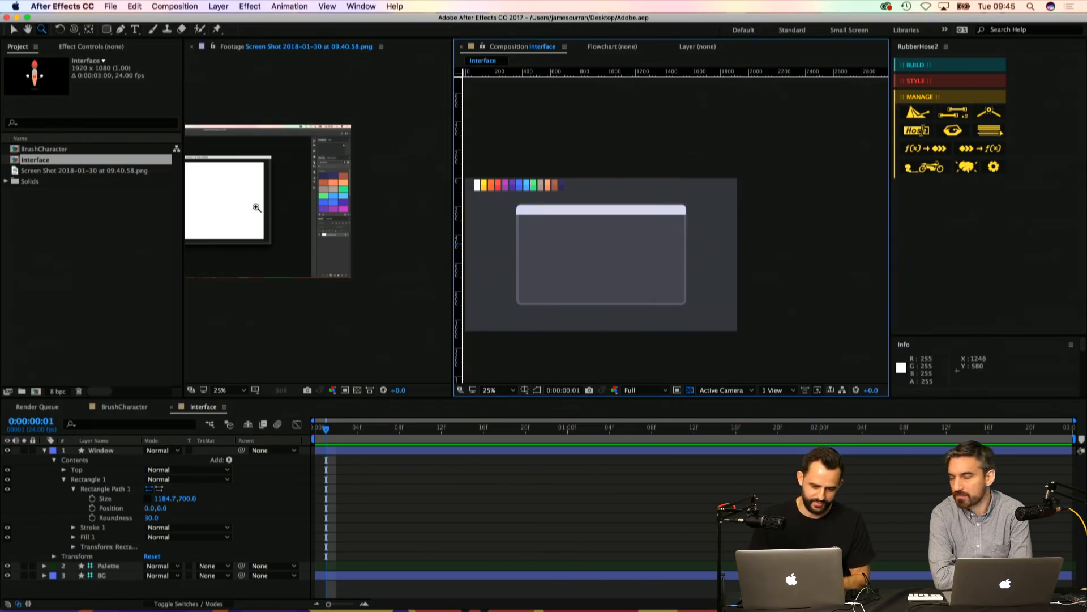
drag(309, 189, 344, 216)
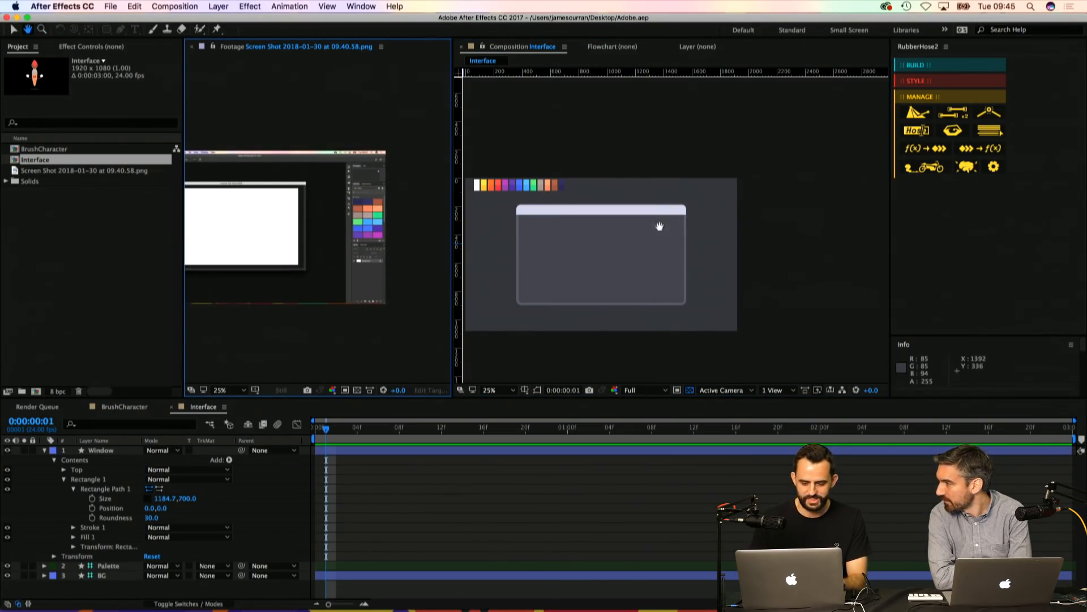
mouse_move(658, 225)
mouse_down()
mouse_move(653, 213)
mouse_move(667, 213)
mouse_up()
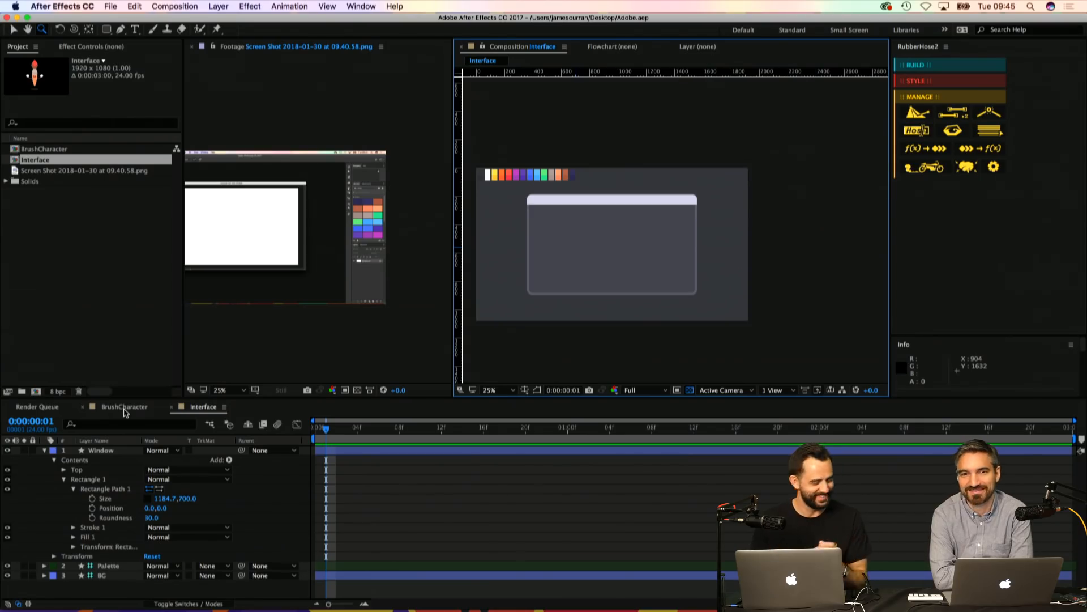
click(605, 240)
key(v)
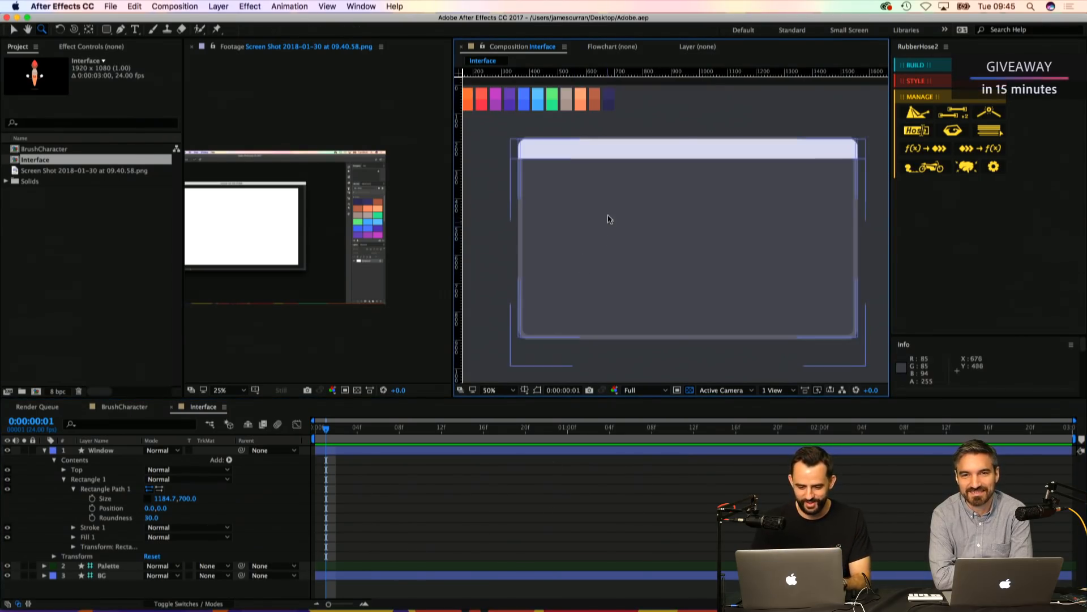
click(606, 216)
click(260, 237)
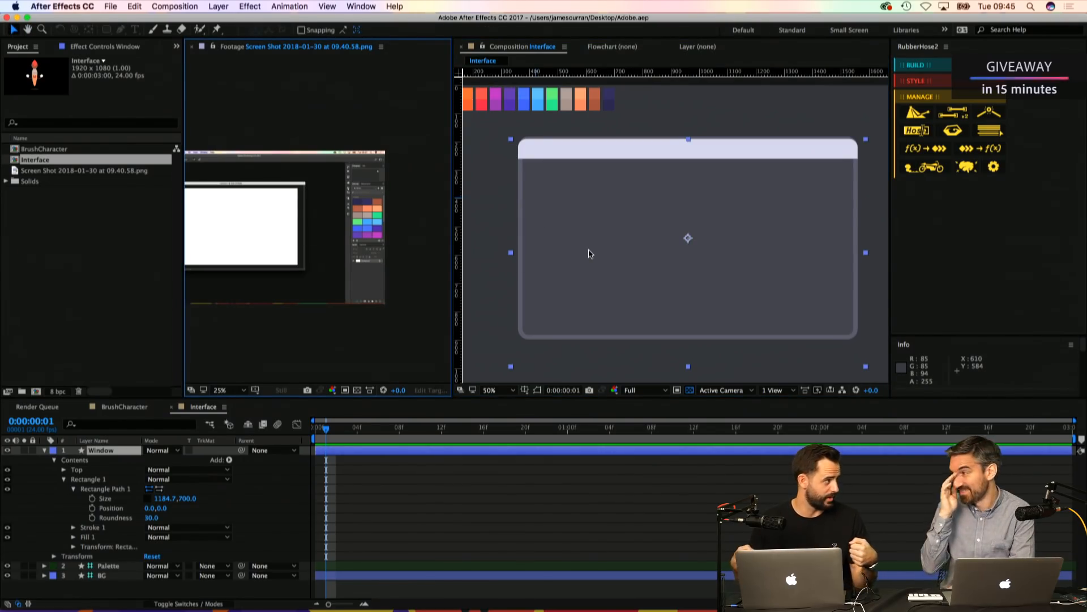
click(519, 494)
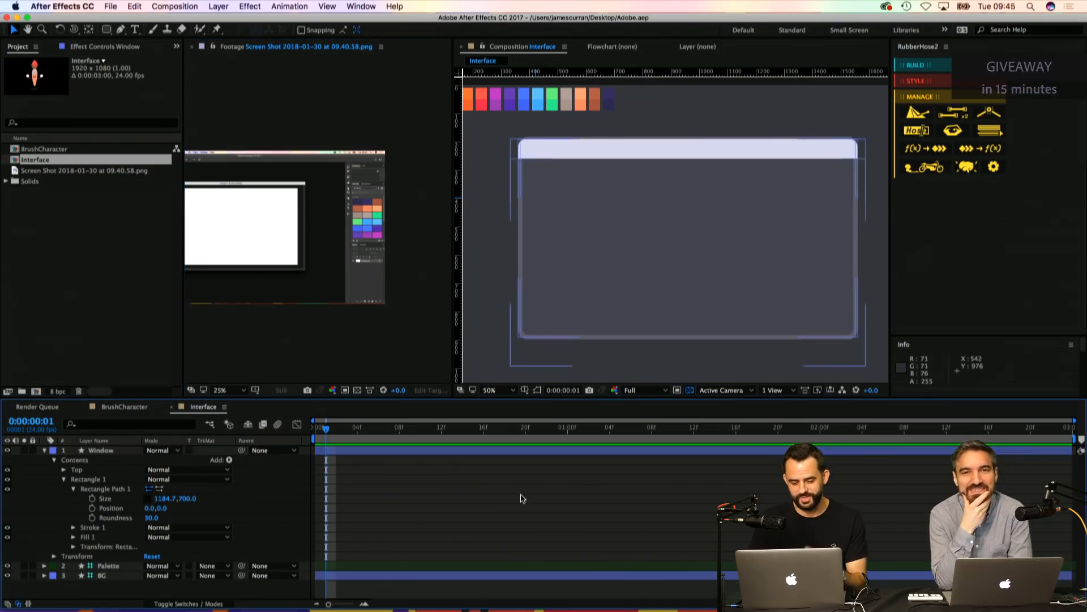
Step: Reduce the height of Rectangle 1's path to 685.1 in the Window layer and save the project
click(619, 238)
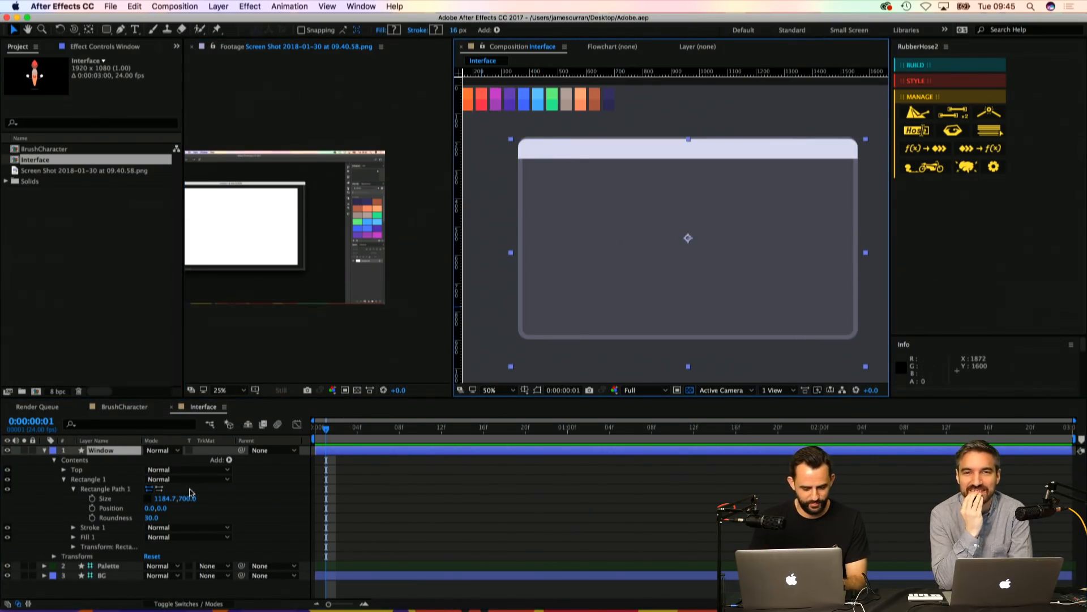
mouse_move(190, 501)
mouse_down()
mouse_move(144, 502)
mouse_move(213, 497)
mouse_move(198, 493)
mouse_up()
key(z)
click(588, 189)
click(602, 194)
click(545, 504)
alt+click(680, 245)
alt+click(680, 245)
alt+click(680, 246)
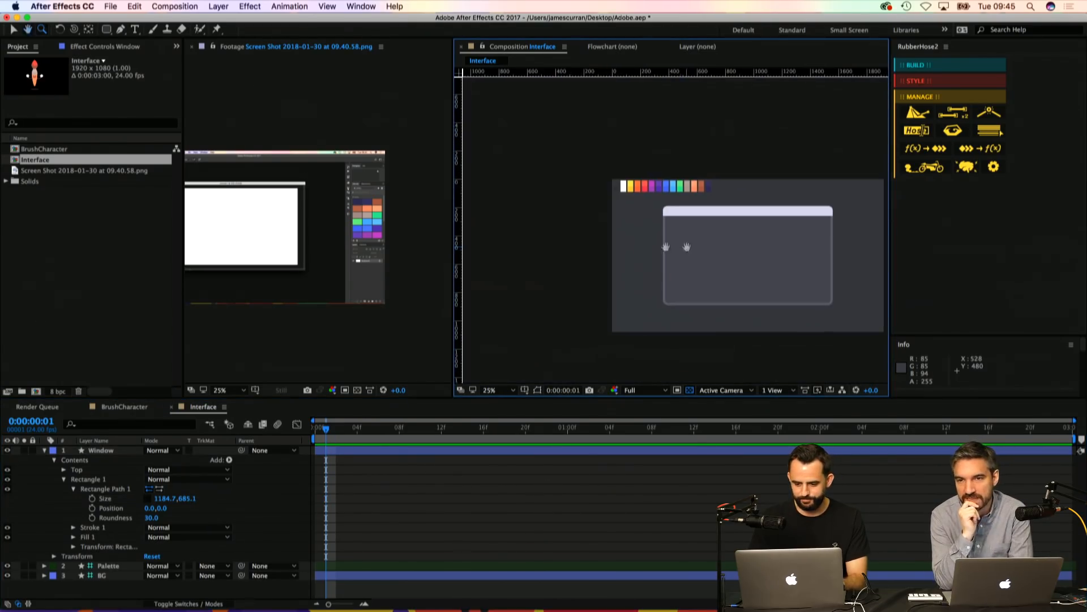
drag(687, 245, 571, 250)
key(v)
key(super+s)
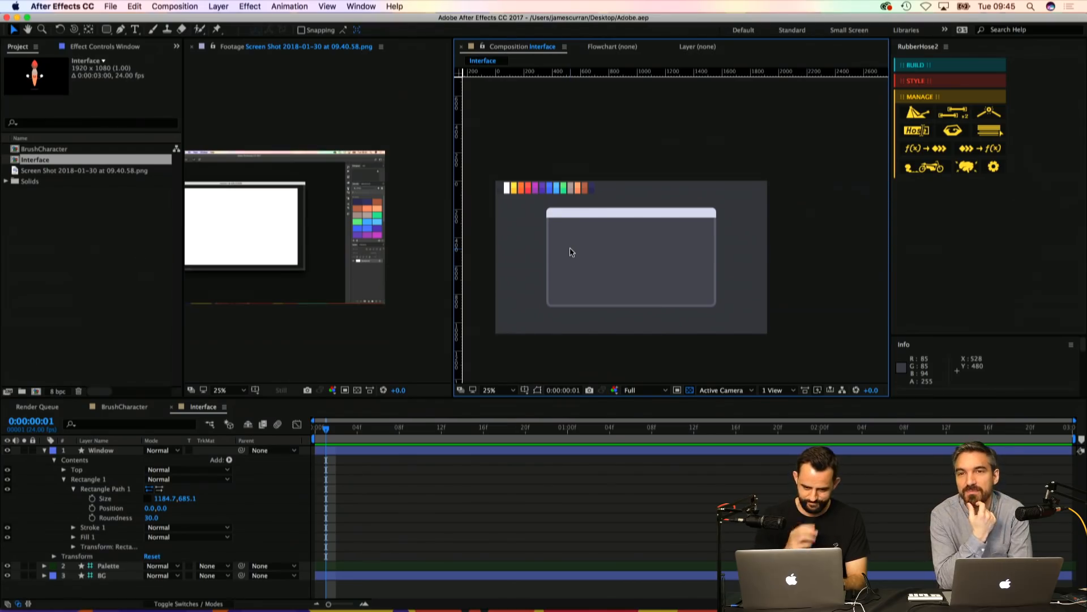
Step: Duplicate the Window layer with the name Shadow and place the copy directly below the Window layer
click(538, 460)
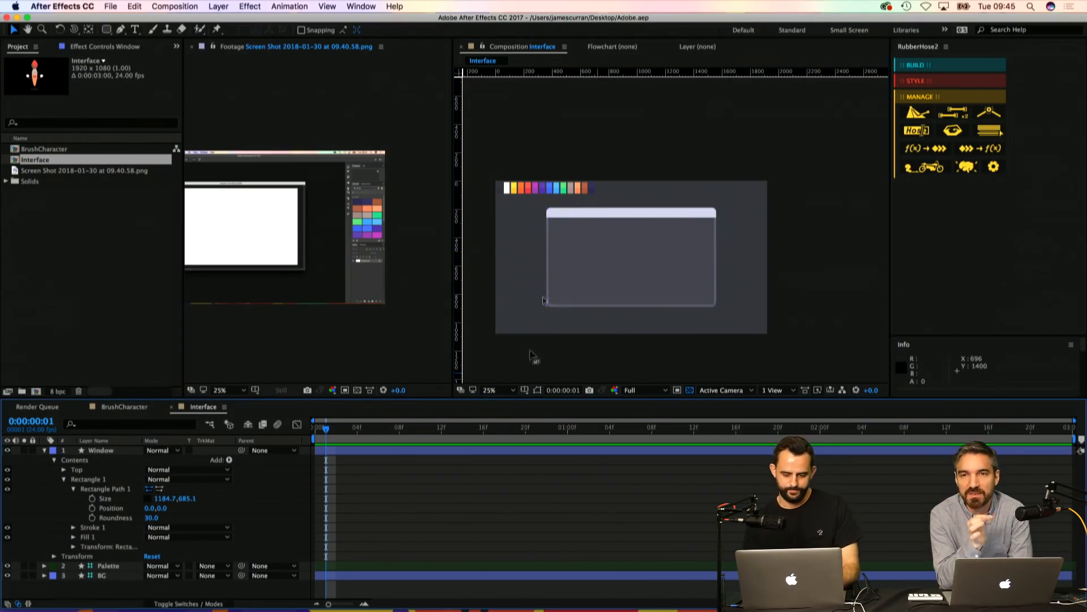
drag(573, 229, 573, 222)
key(z)
click(72, 479)
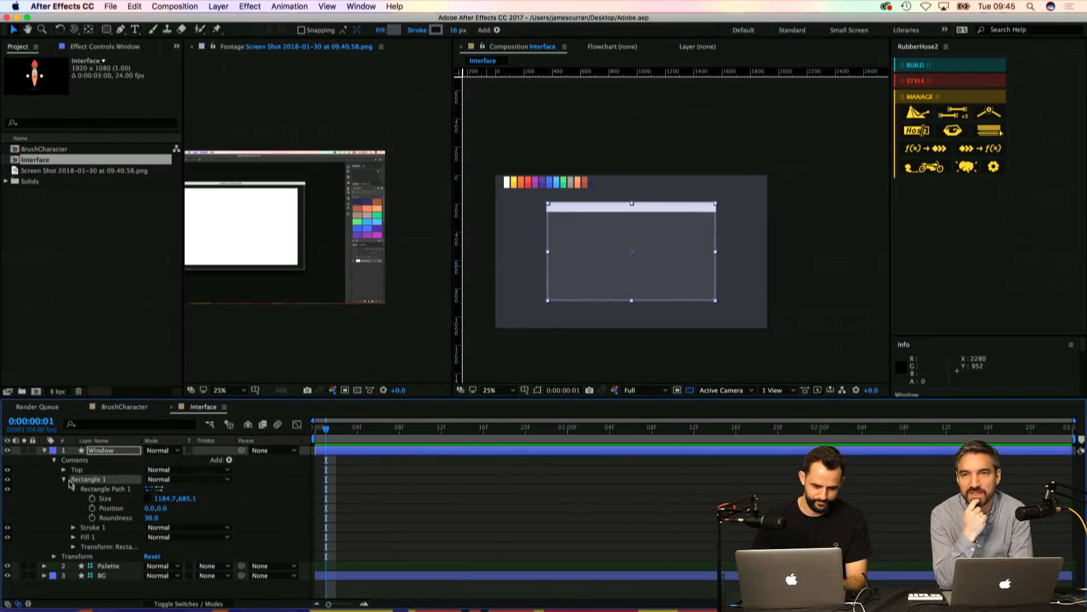
click(63, 480)
click(120, 451)
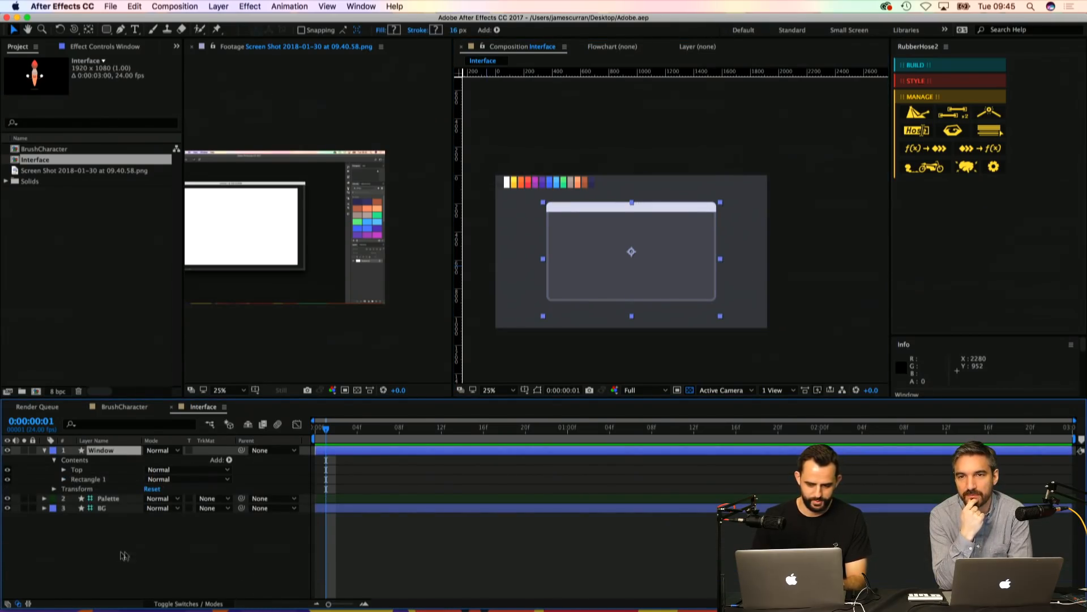
key(super+d)
key(Return)
text(Sh)
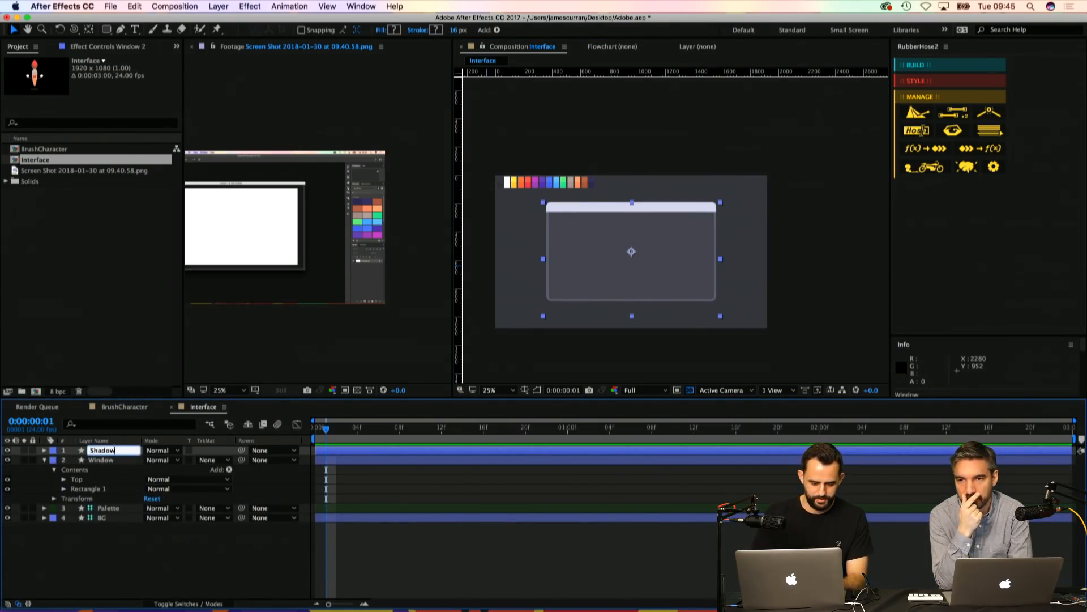
text(adow)
key(Return)
key(super+bracketleft)
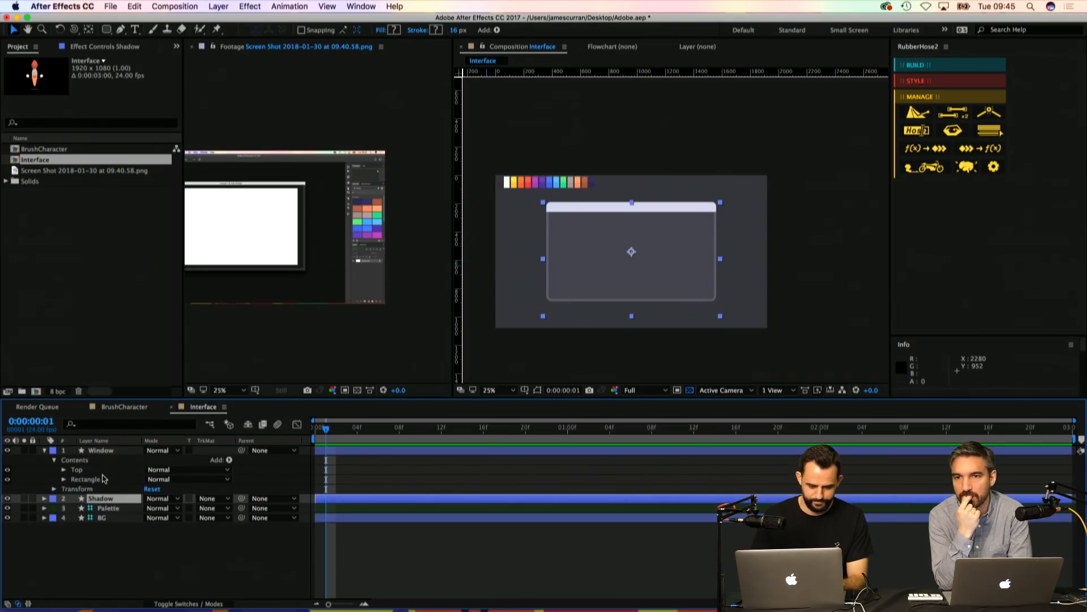
Step: Rename the Shadow layer to WindowShadow and delete the Top group from its contents
key(Return)
text(WindowSha)
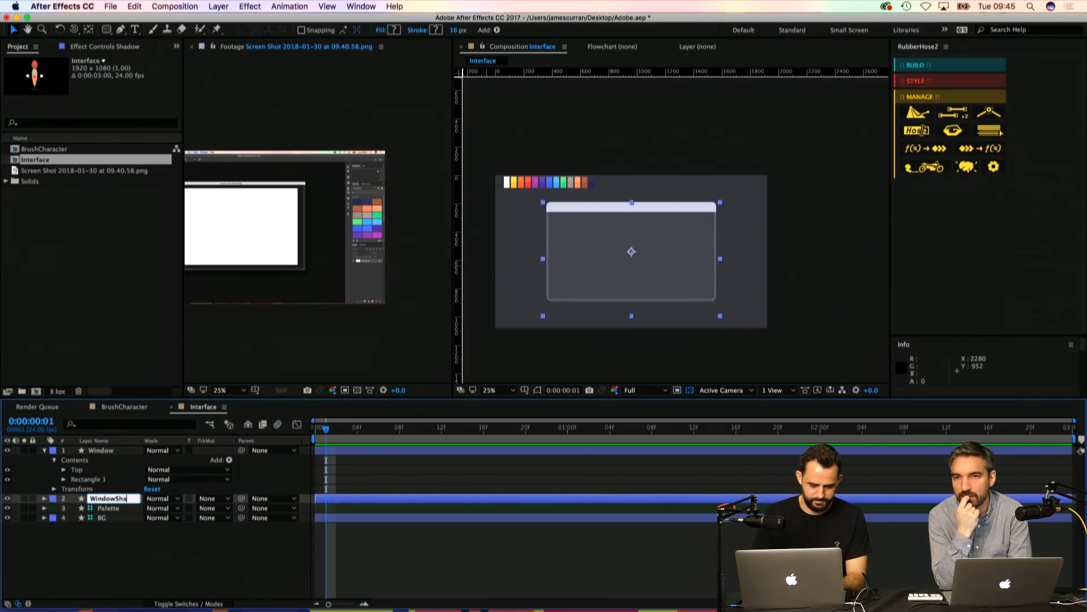
text(dow)
key(Return)
click(44, 499)
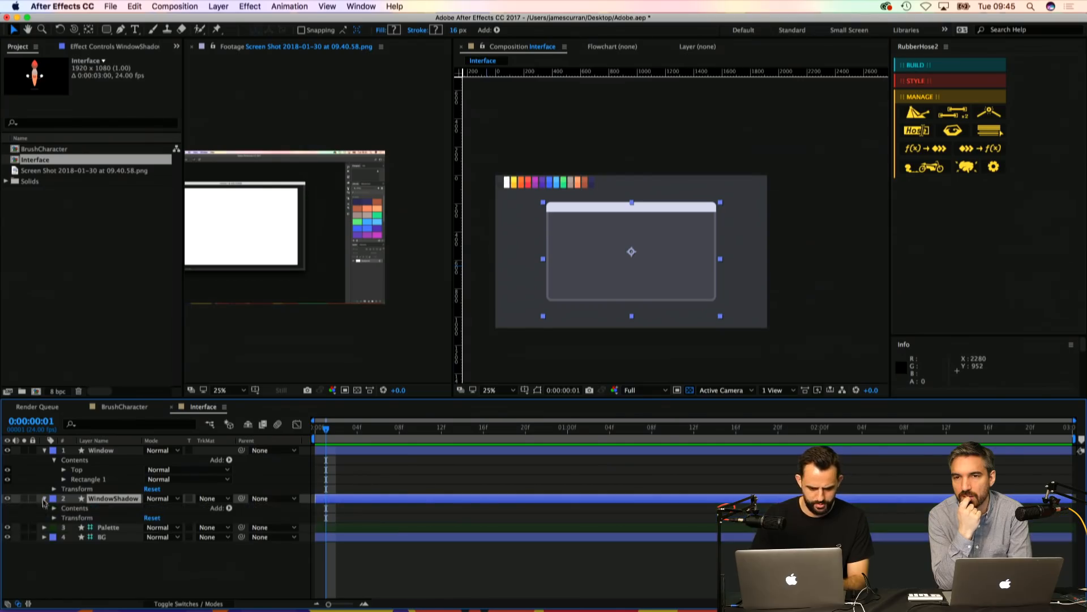
click(55, 508)
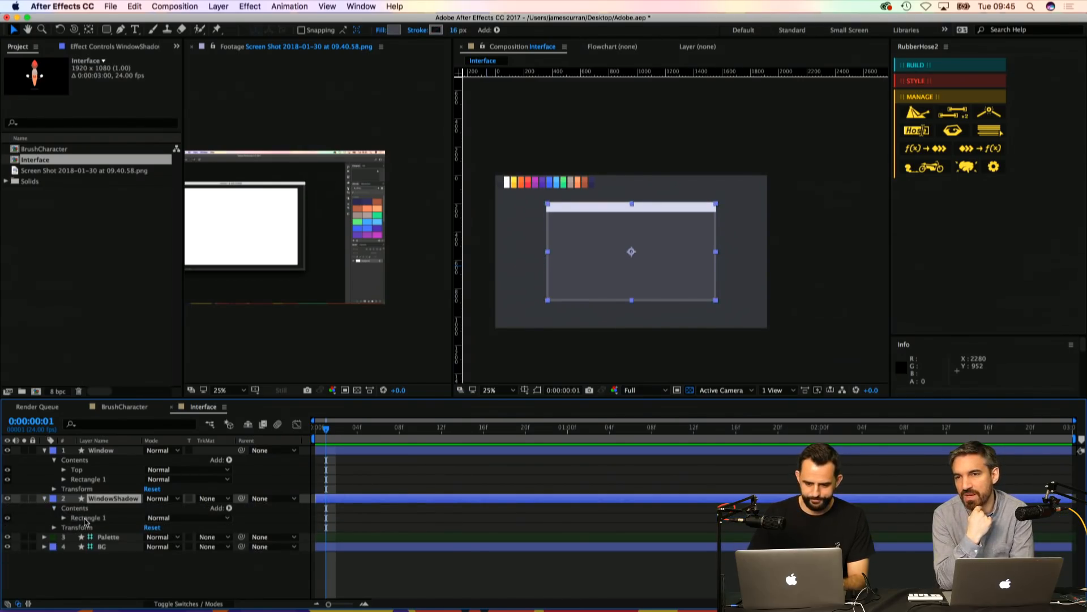
Step: Move the WindowShadow layer down to position 960, 556.7 and save the project
key(p)
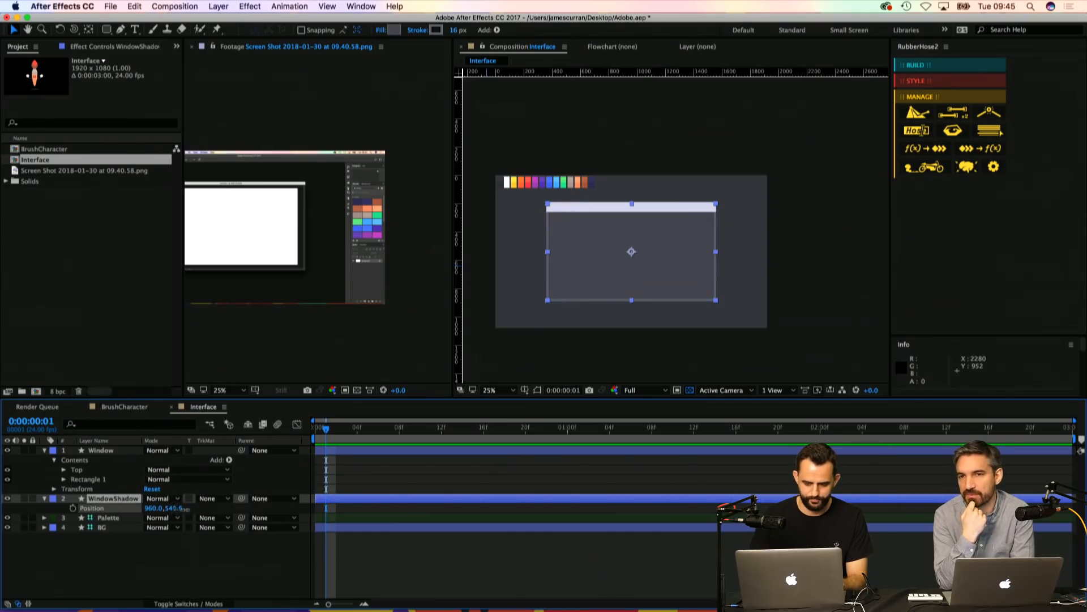
drag(226, 510, 256, 511)
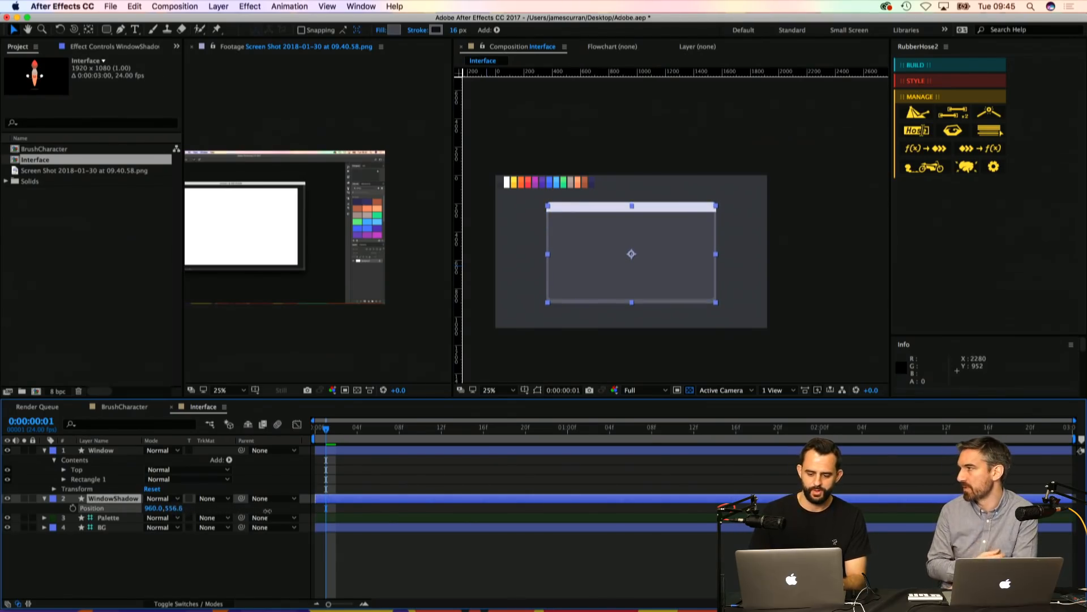
scroll(577, 277, up, 2)
scroll(576, 276, down, 1)
key(super+s)
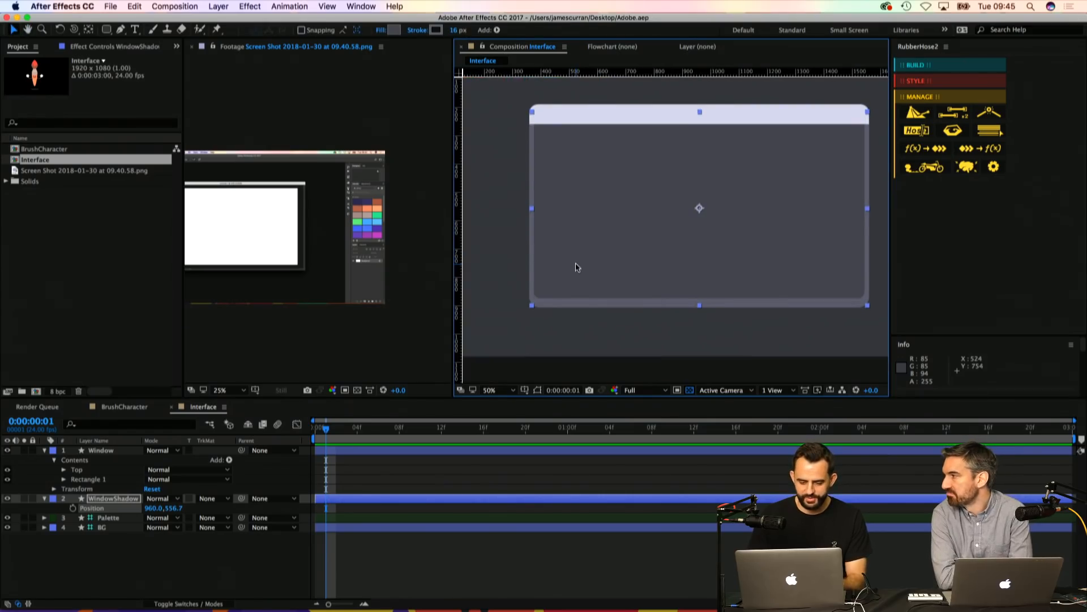
Step: Set the WindowShadow layer's stroke colour to 5C5C68
click(436, 30)
drag(478, 503, 478, 510)
click(706, 426)
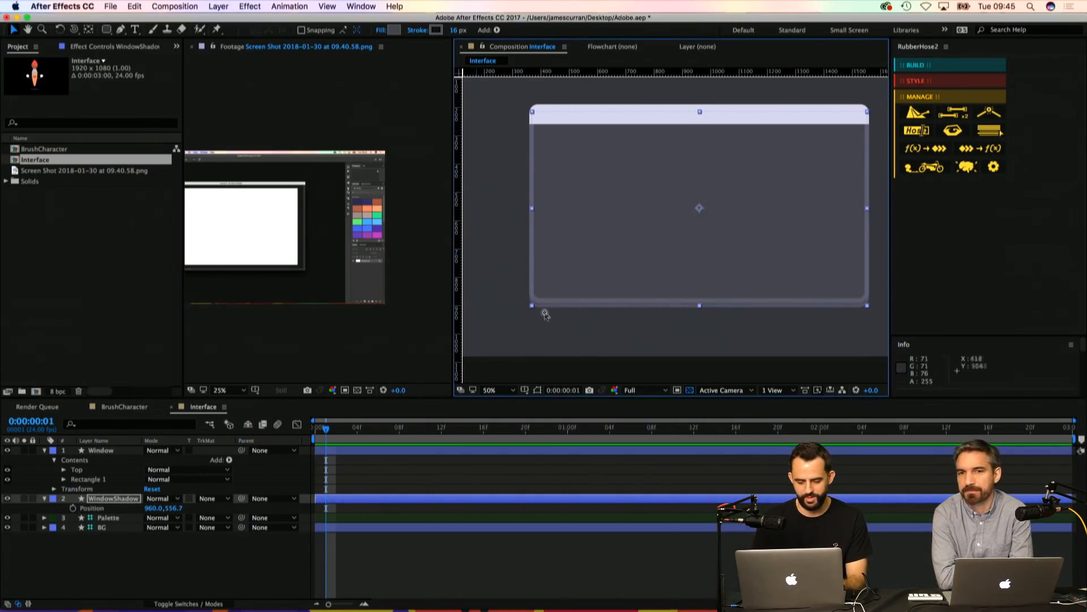
Step: Darken the WindowShadow layer's stroke colour to about 3C3C40
scroll(544, 308, up, 2)
click(436, 30)
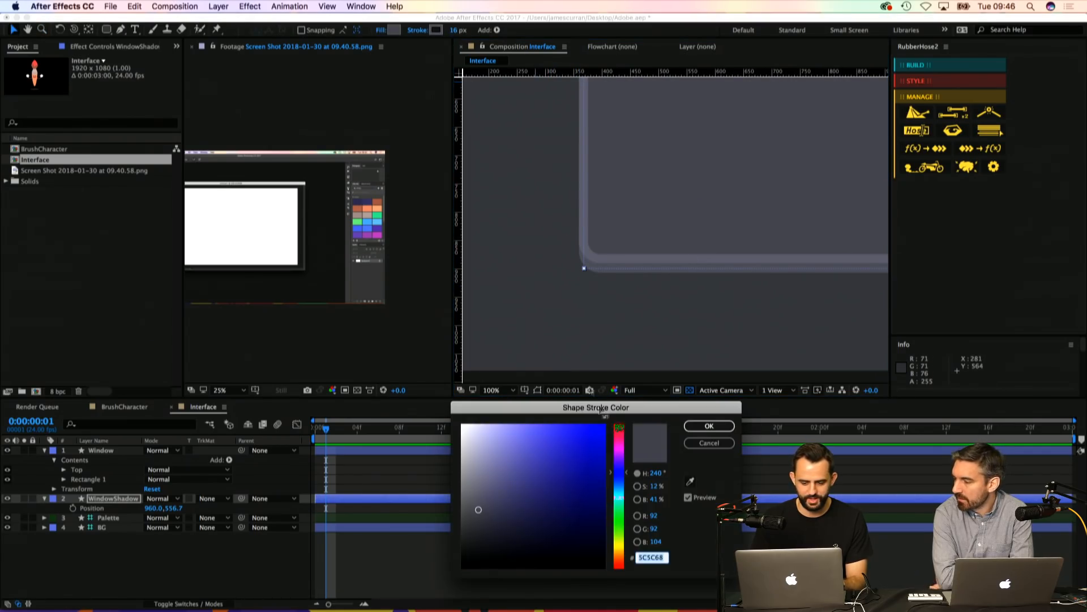
click(689, 479)
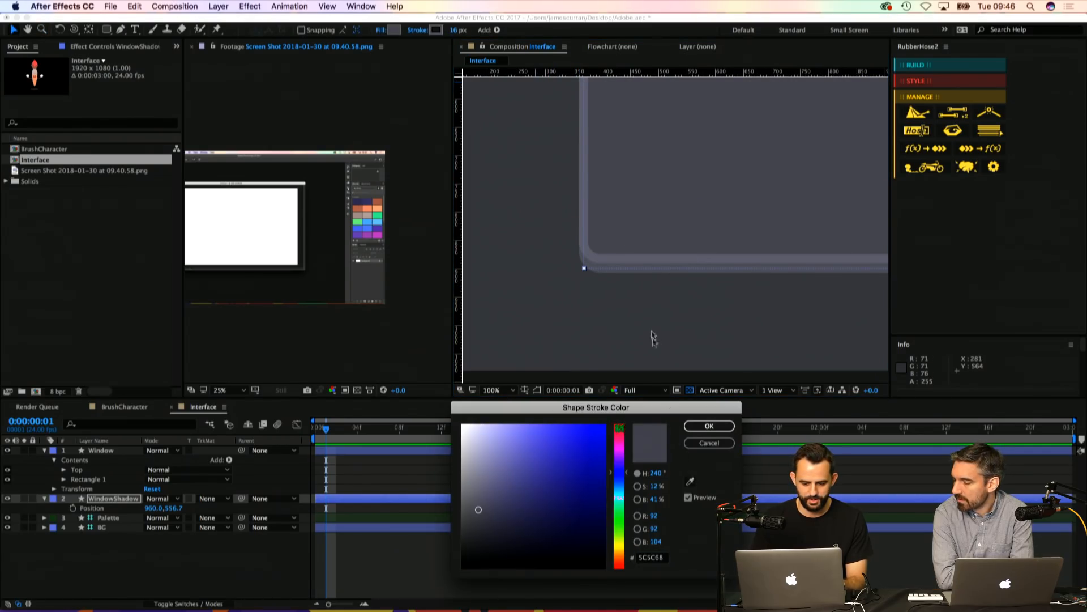
click(691, 482)
drag(471, 525, 469, 532)
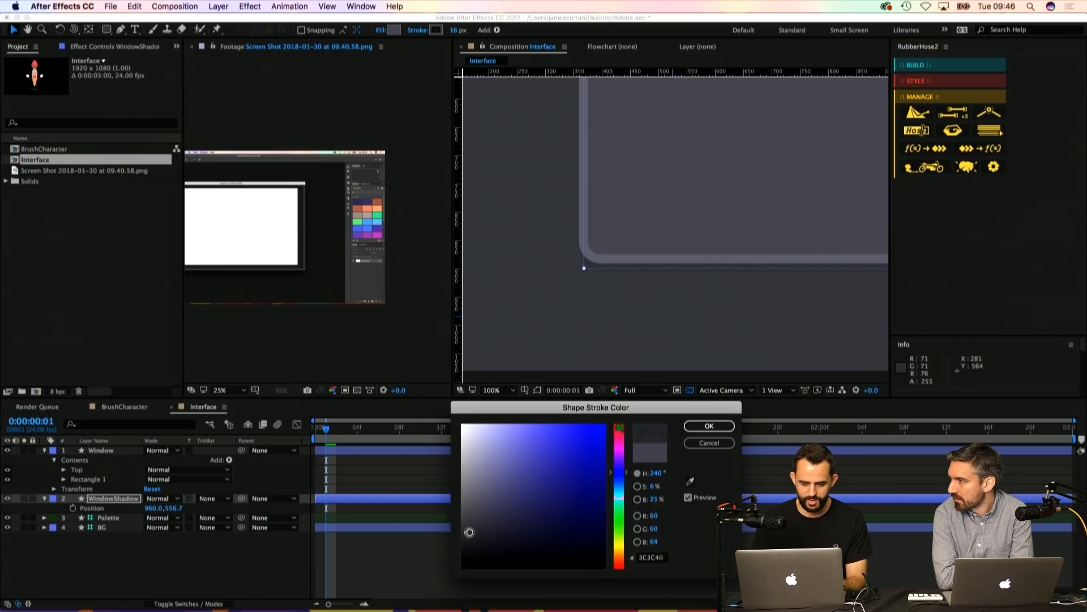
click(709, 425)
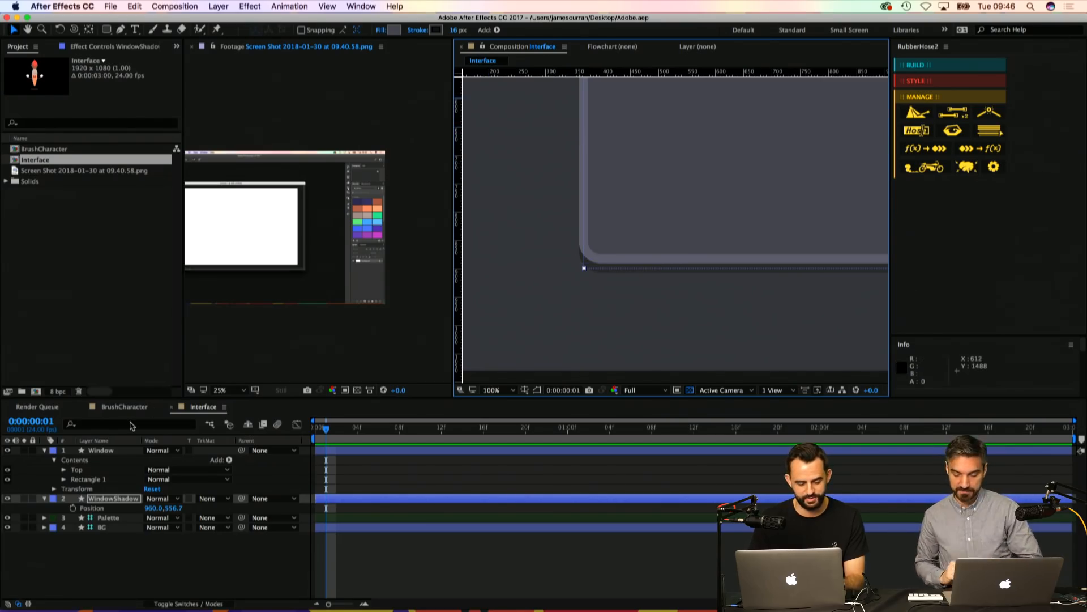
Step: Nudge the WindowShadow layer down to position 960, 560.7
click(118, 500)
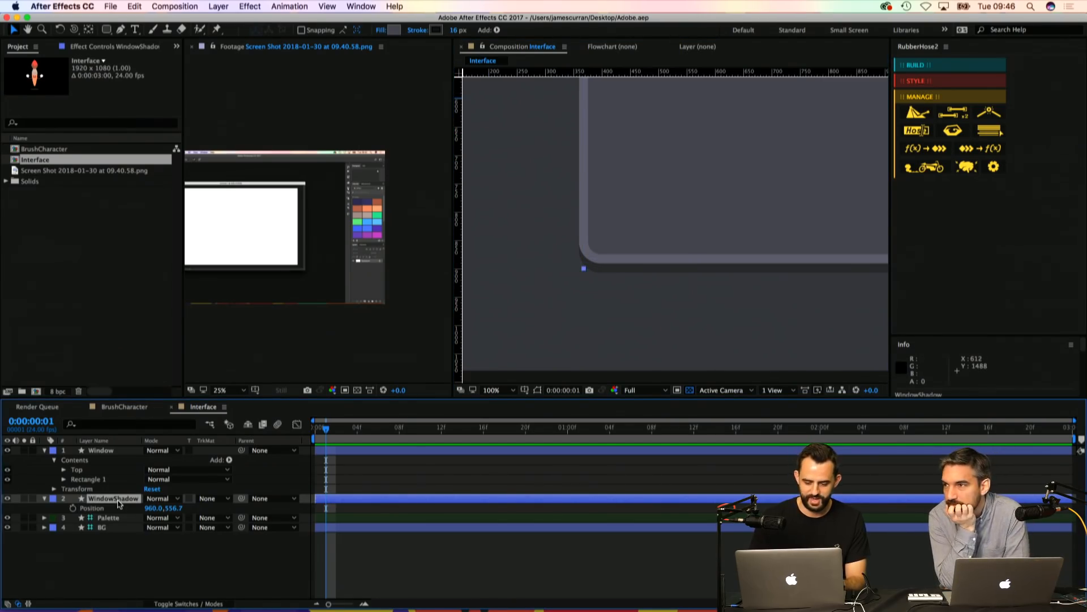
key(Down)
key(Down)
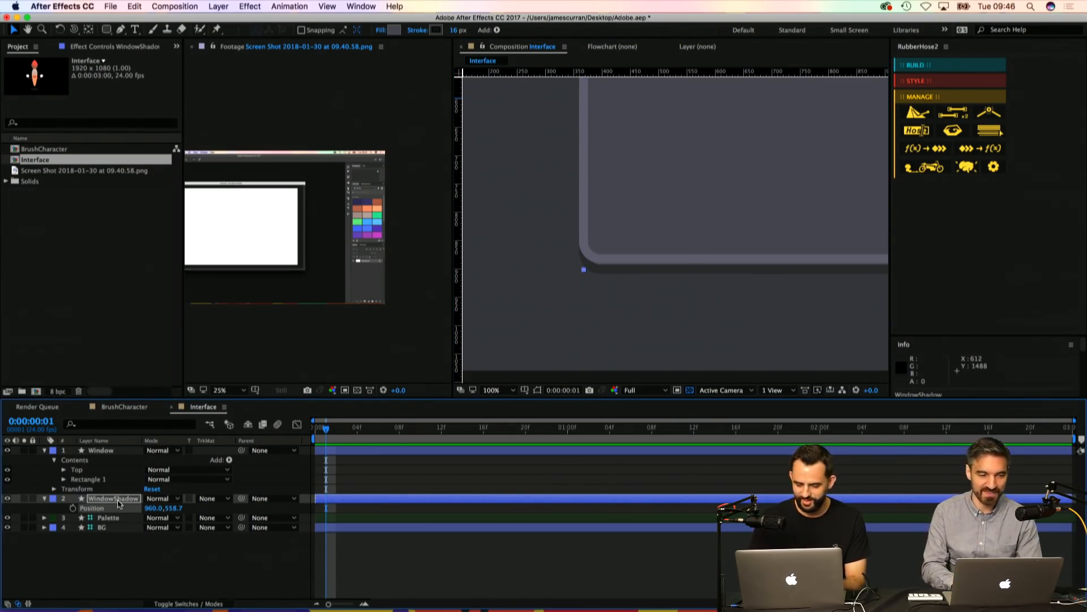
Step: Set the WindowShadow layer's fill to the dark shadow colour sampled just below the window's lower edge and save the project
click(397, 29)
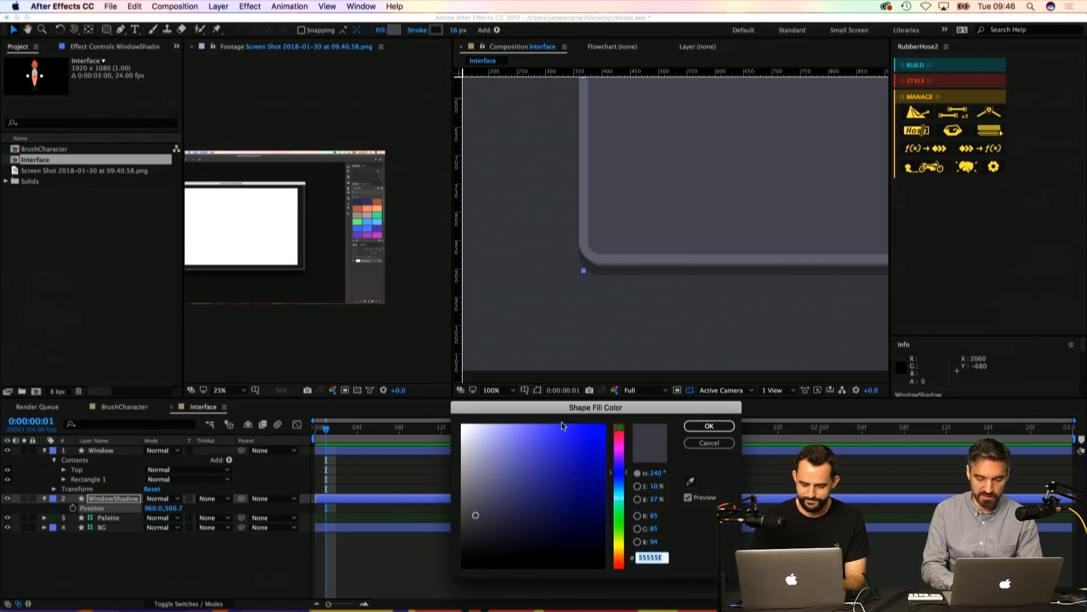
click(690, 482)
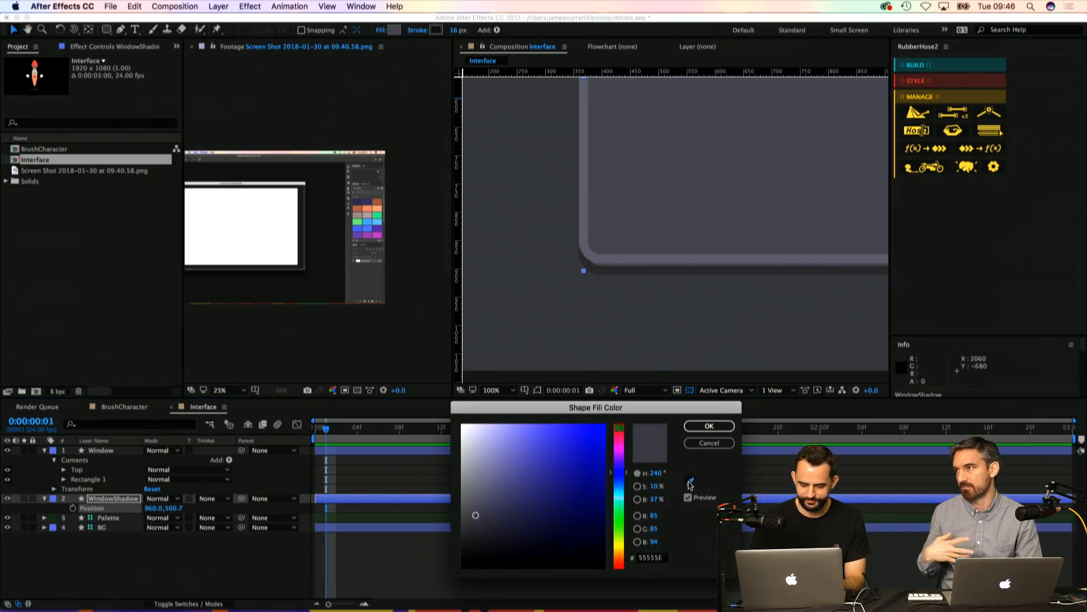
click(611, 269)
click(695, 426)
click(656, 466)
alt+super+click(660, 257)
alt+super+click(660, 257)
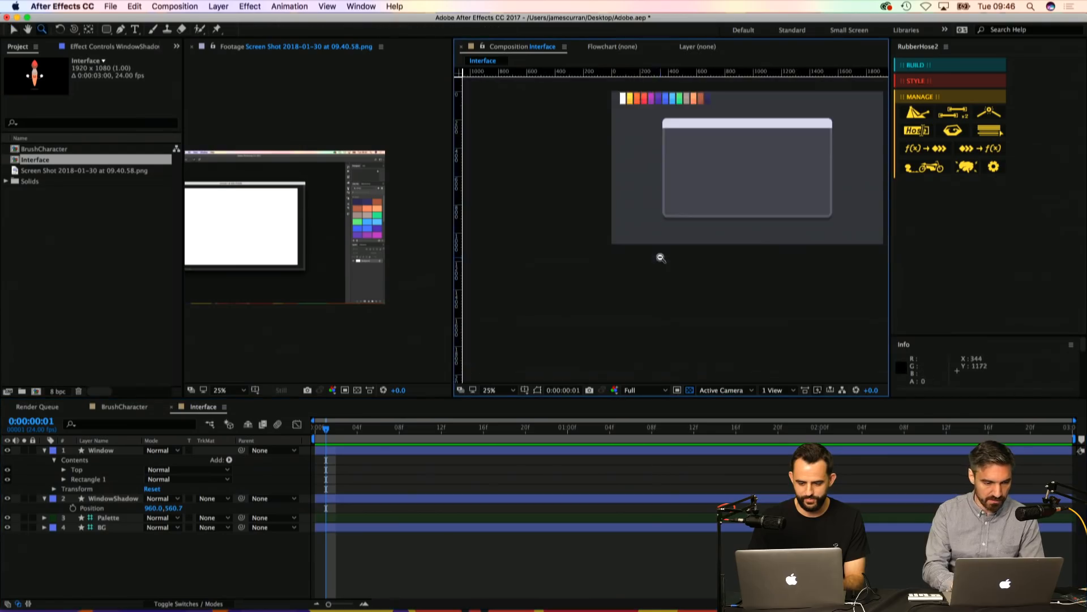
drag(660, 258, 591, 323)
key(super+s)
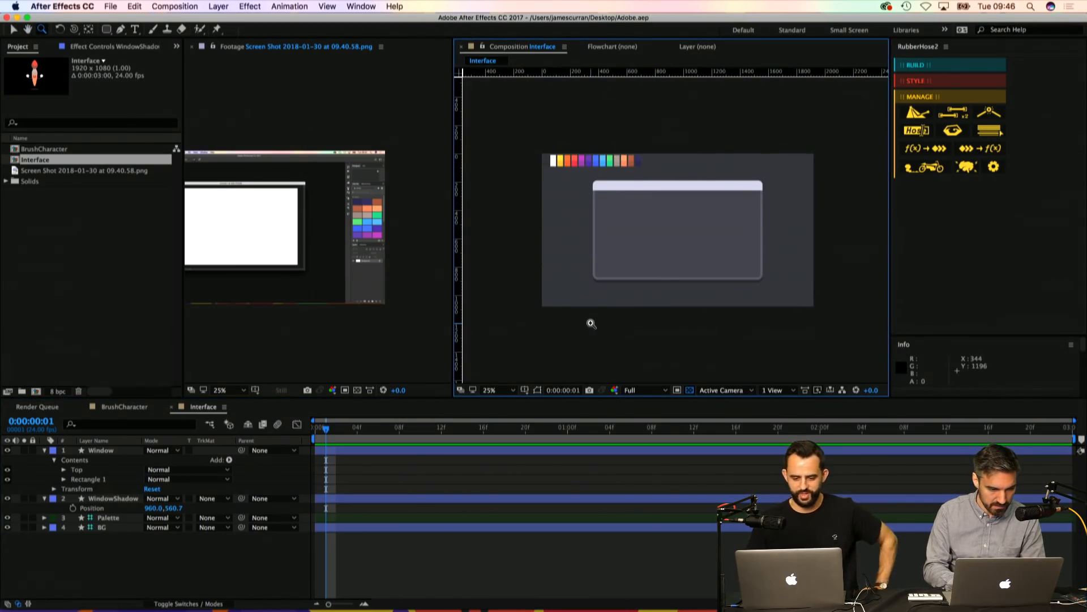
Step: Select the WindowShadow layer in the Interface composition
click(97, 498)
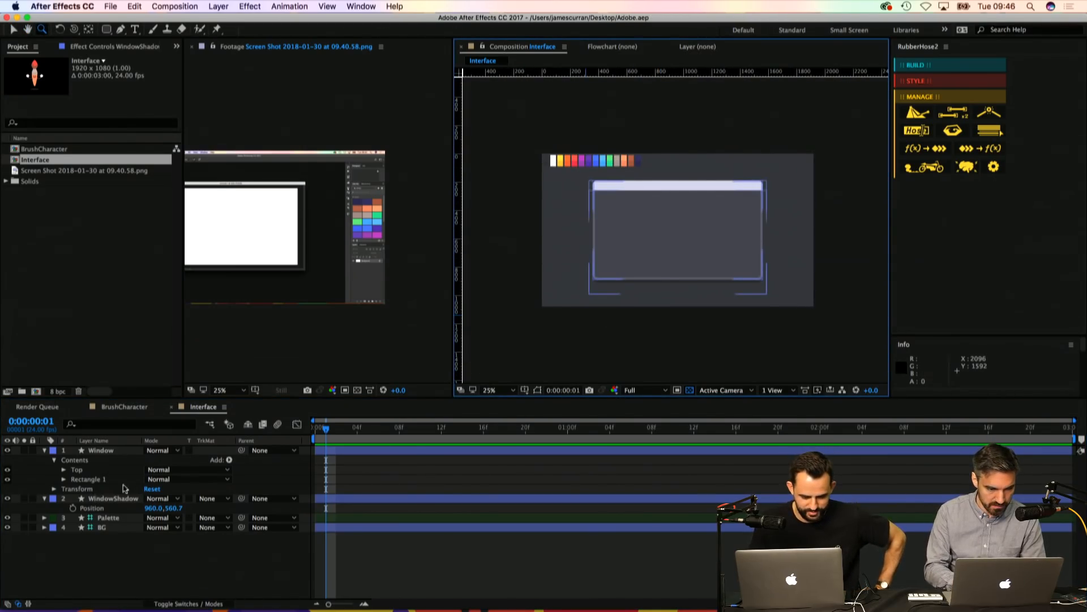
click(116, 499)
click(408, 461)
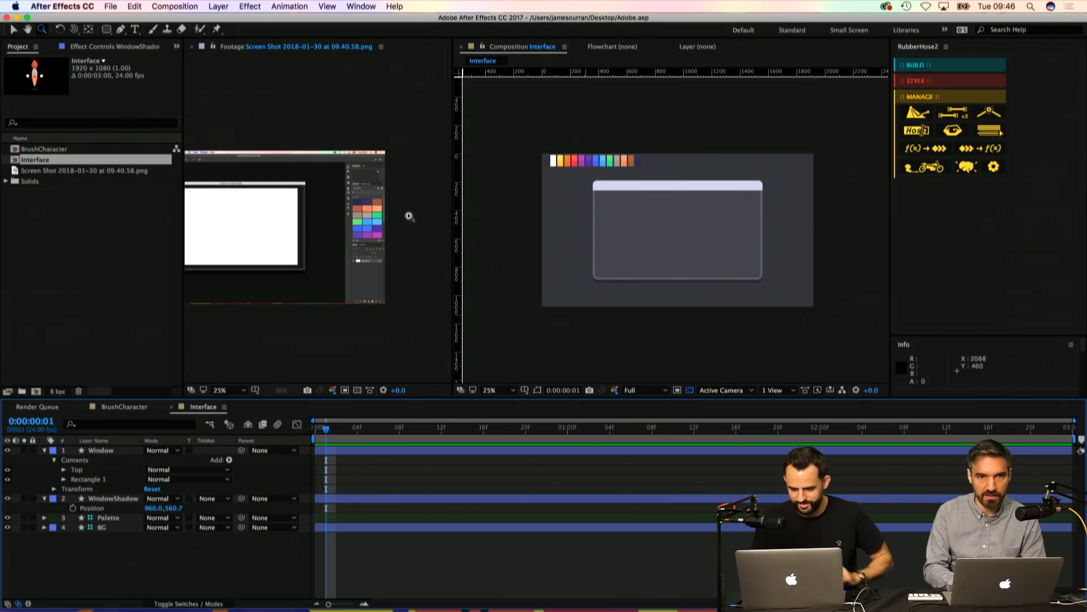
click(121, 499)
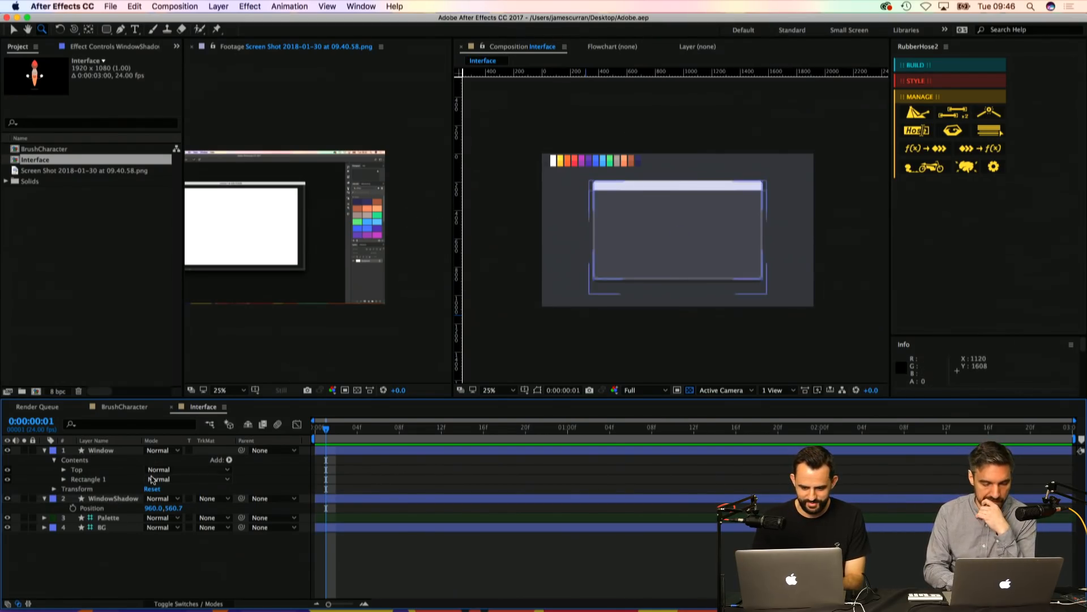
click(124, 501)
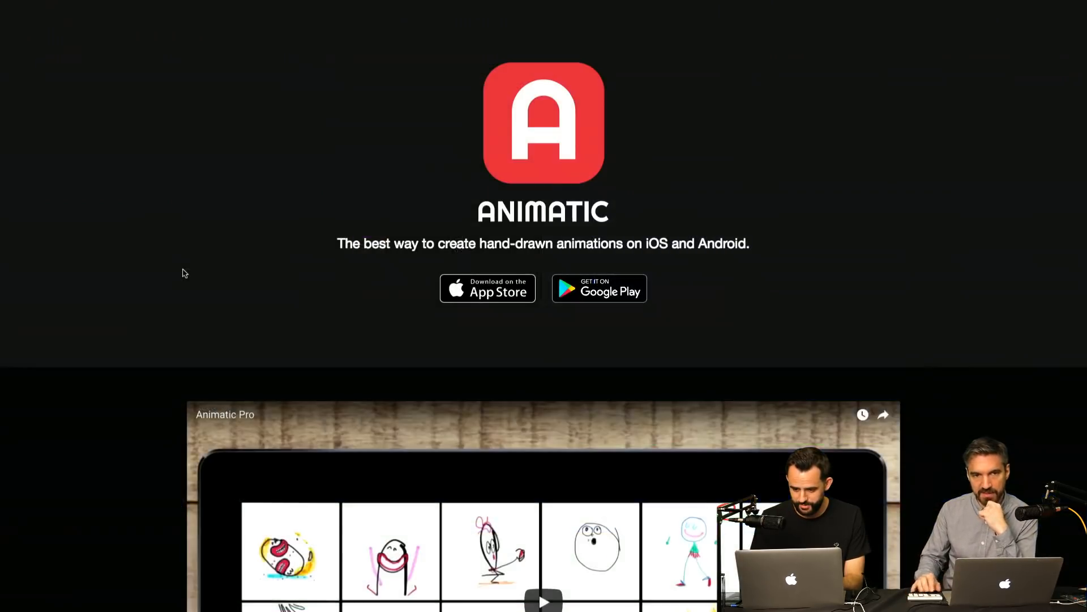
scroll(181, 272, down, 8)
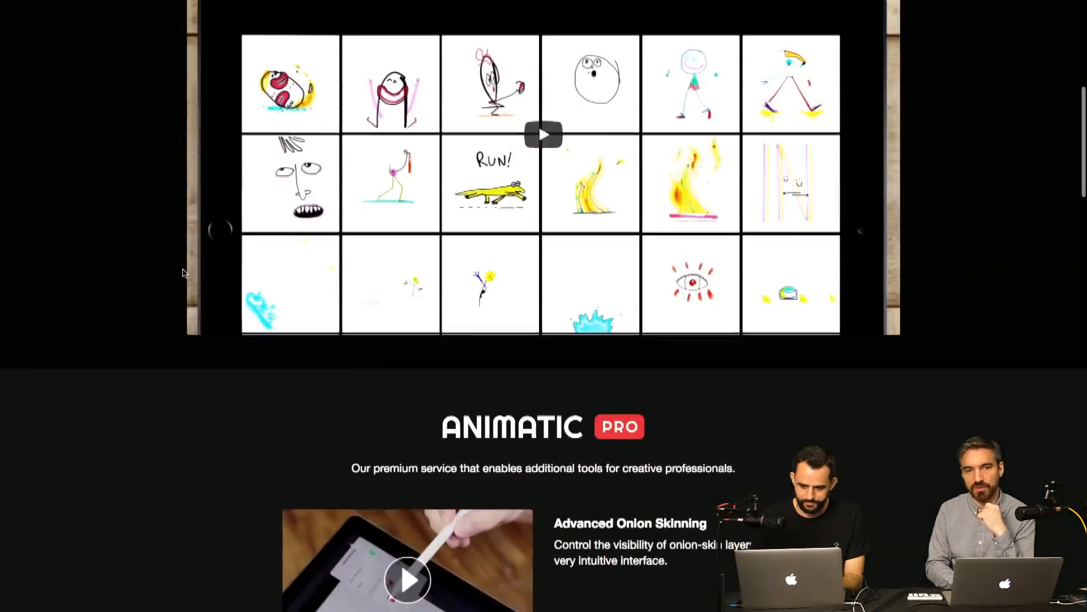
scroll(182, 272, down, 7)
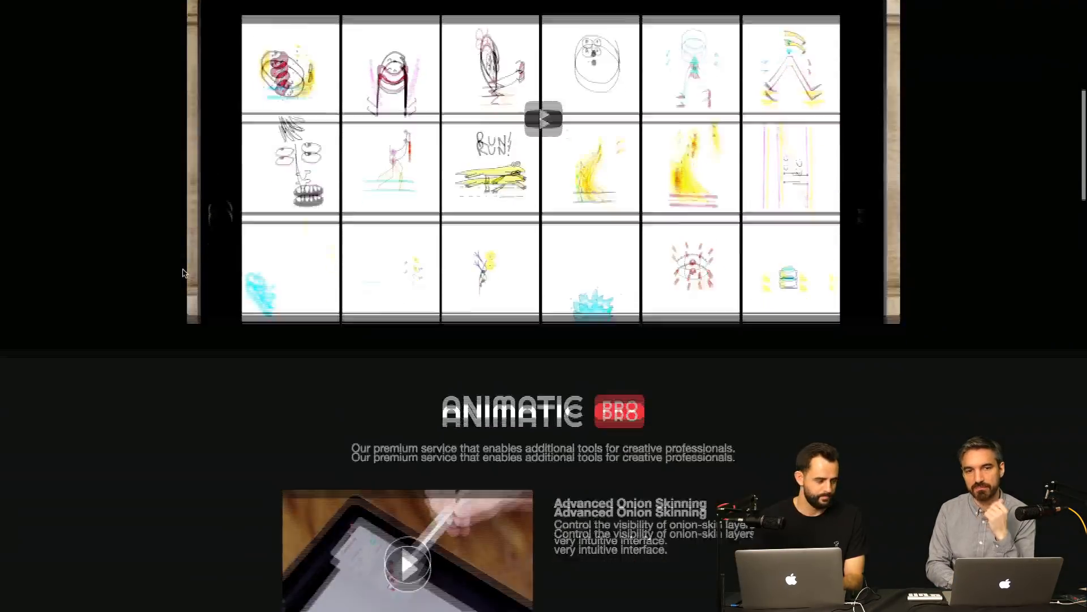
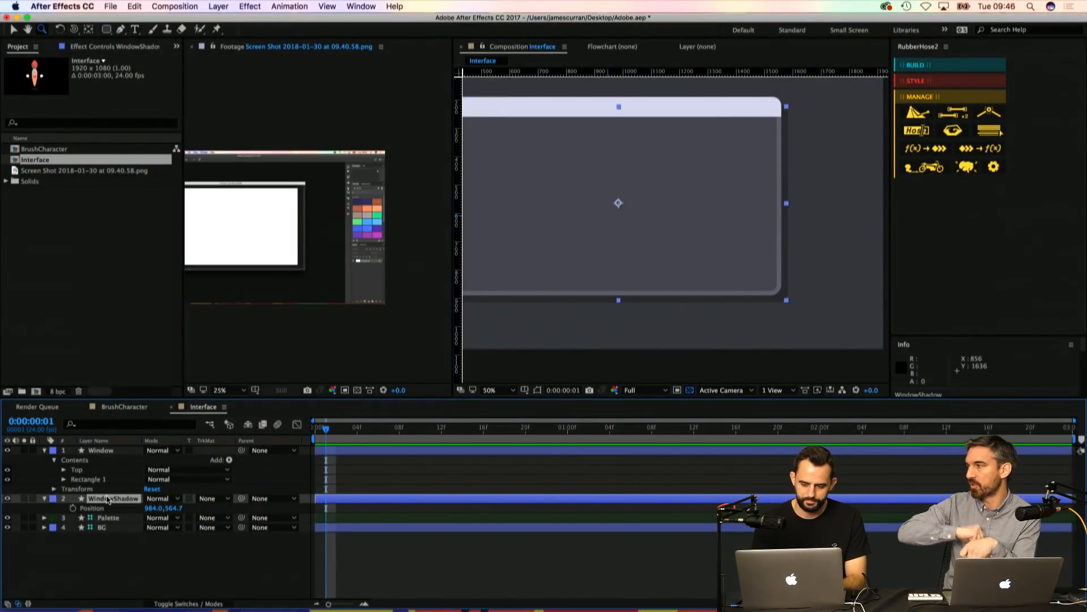
Step: Offset the WindowShadow layer to position 982, 564.7 and save the project
key(Left)
key(Left)
key(Left)
key(Left)
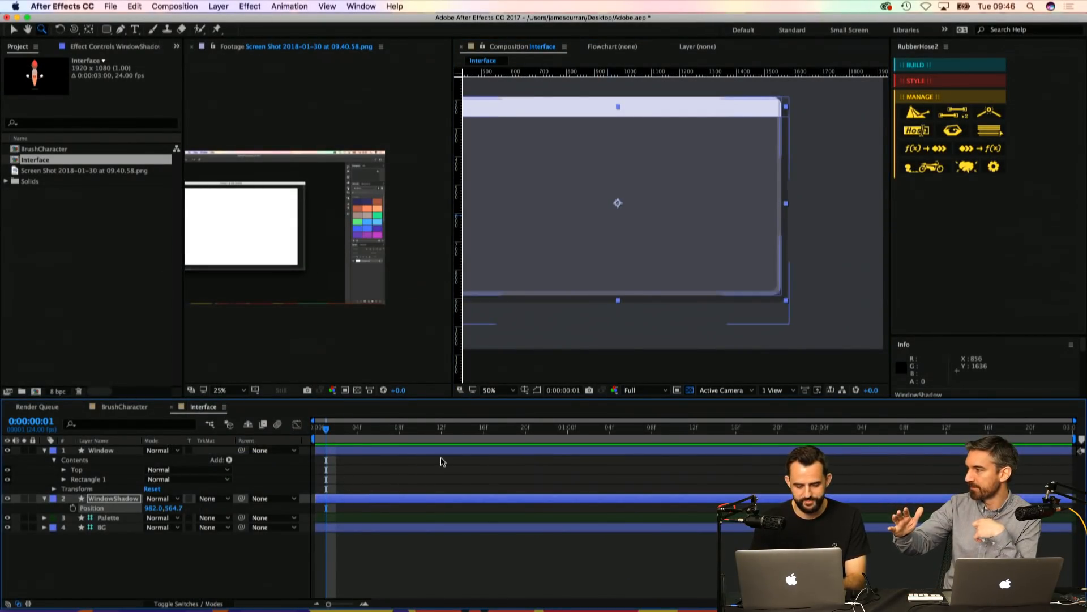
click(442, 458)
alt+click(603, 272)
key(super+s)
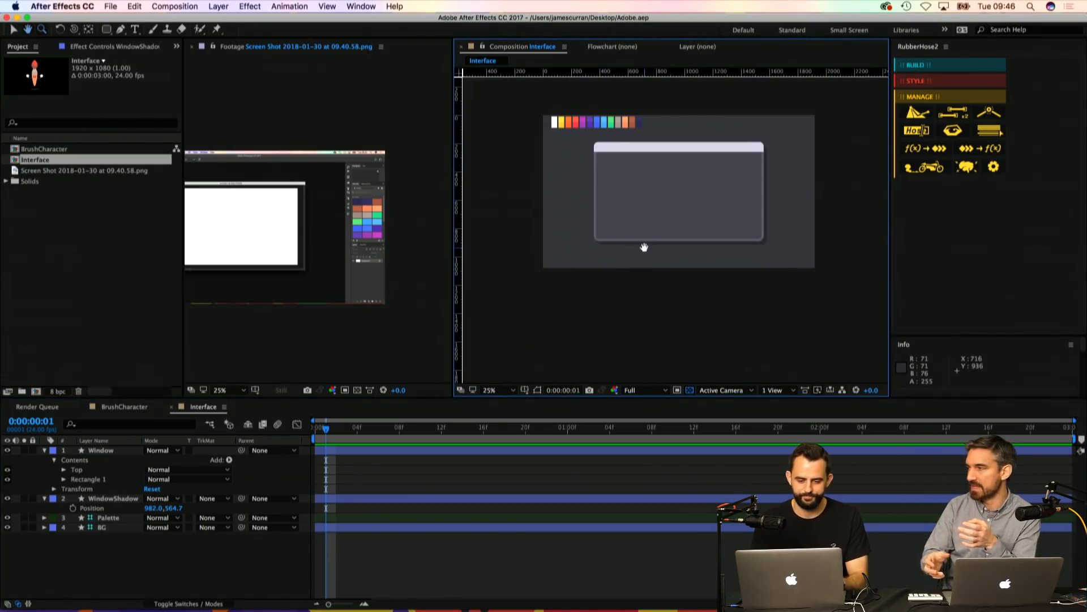
Step: Set the fill of Rectangle 1 in the Window layer to None, keeping its stroke as the window border
drag(645, 247, 623, 260)
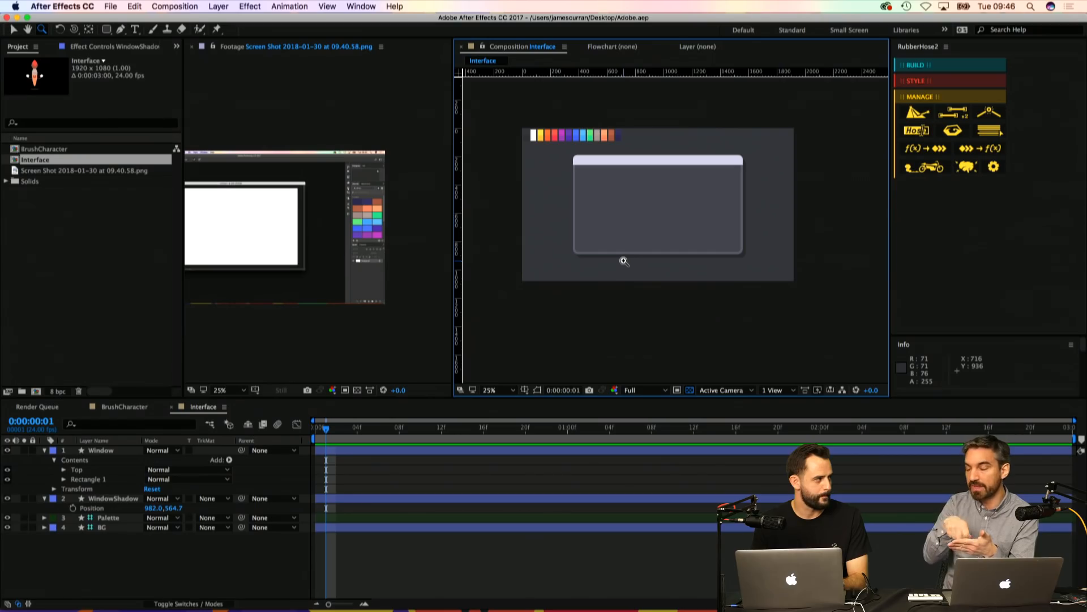
drag(665, 243, 662, 264)
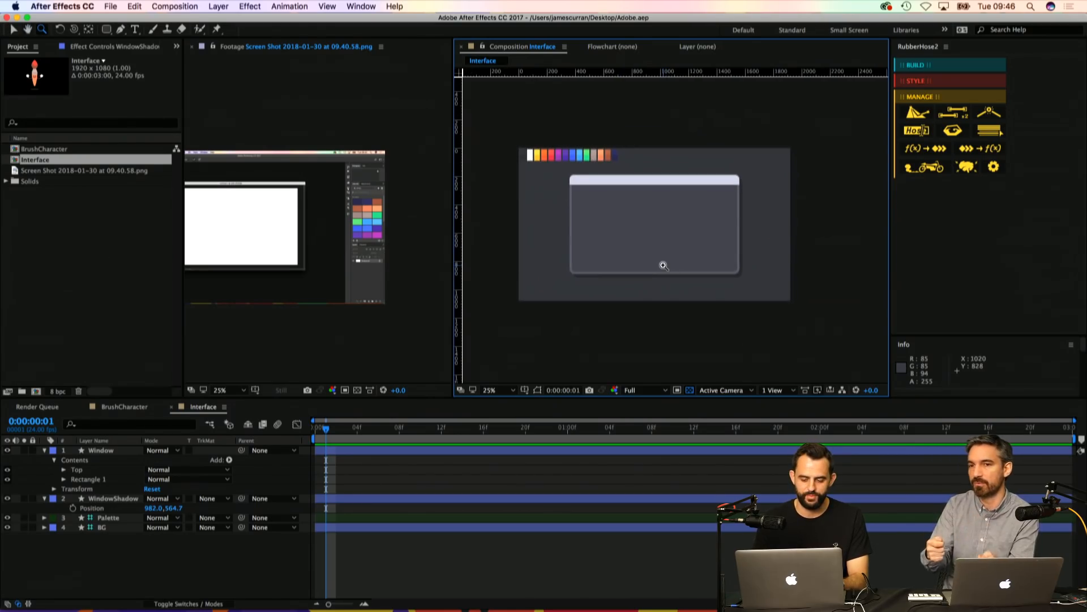
click(492, 460)
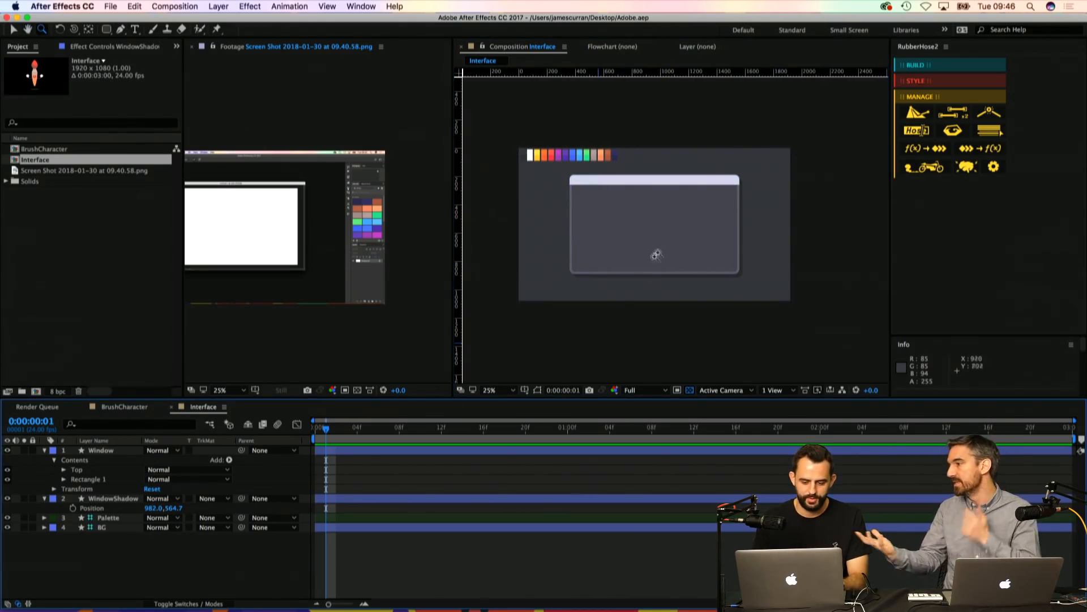
scroll(650, 259, up, 2)
key(v)
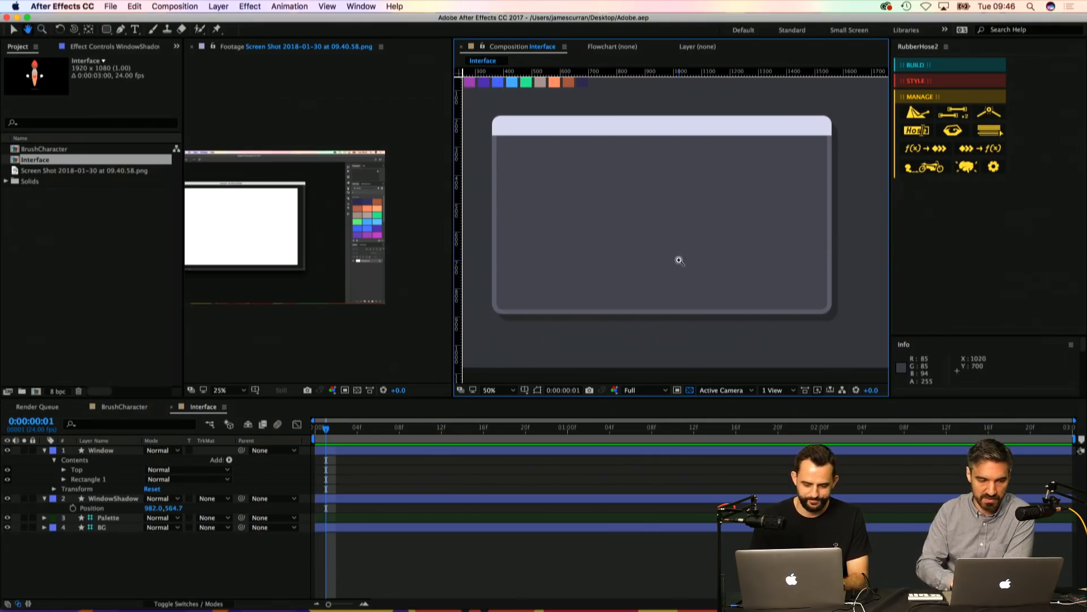
click(634, 216)
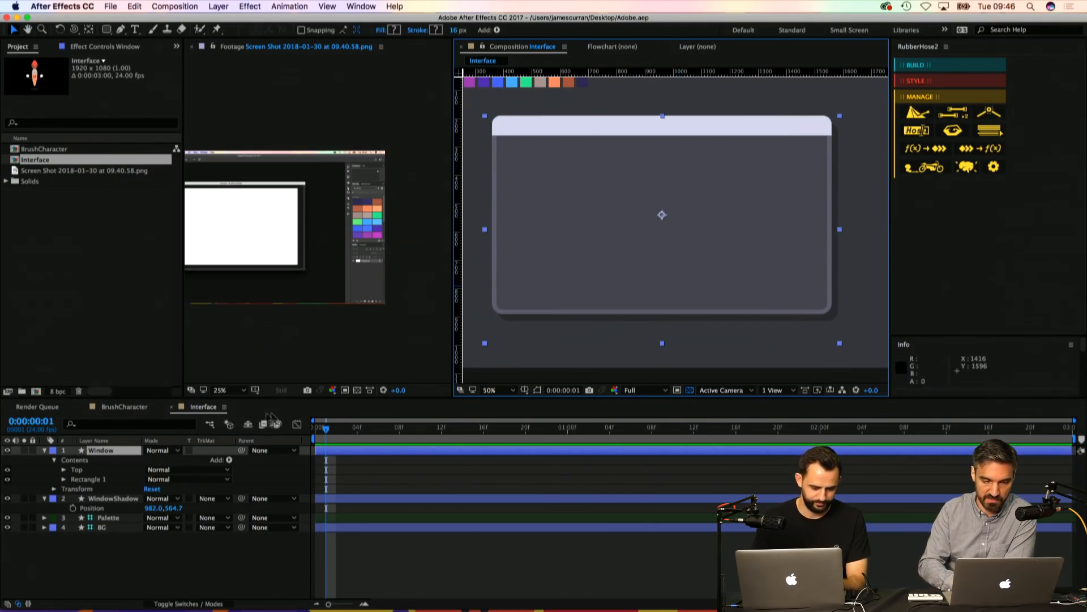
click(96, 455)
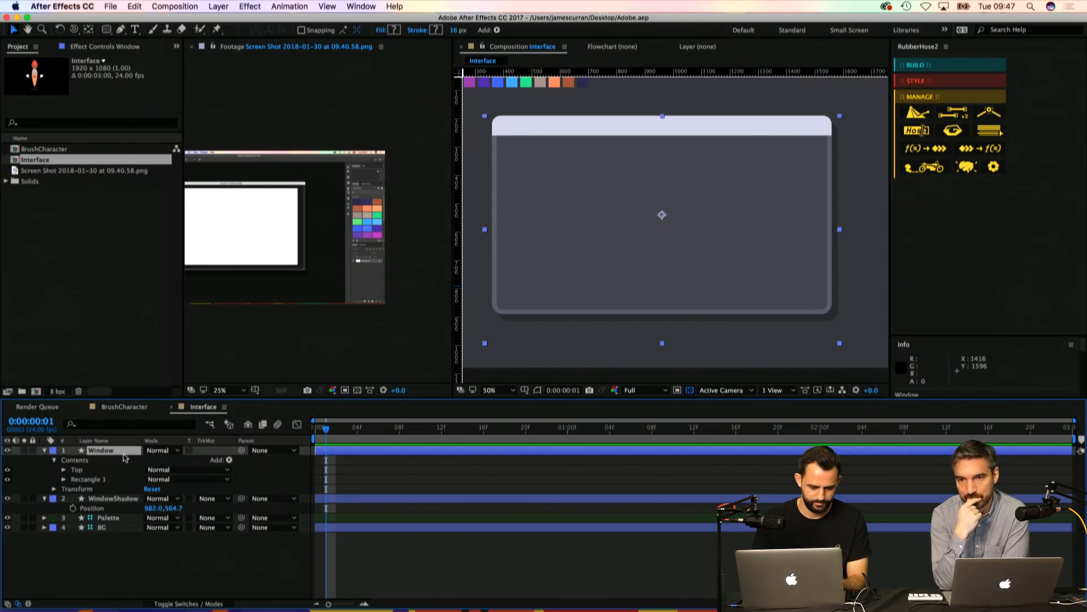
click(90, 479)
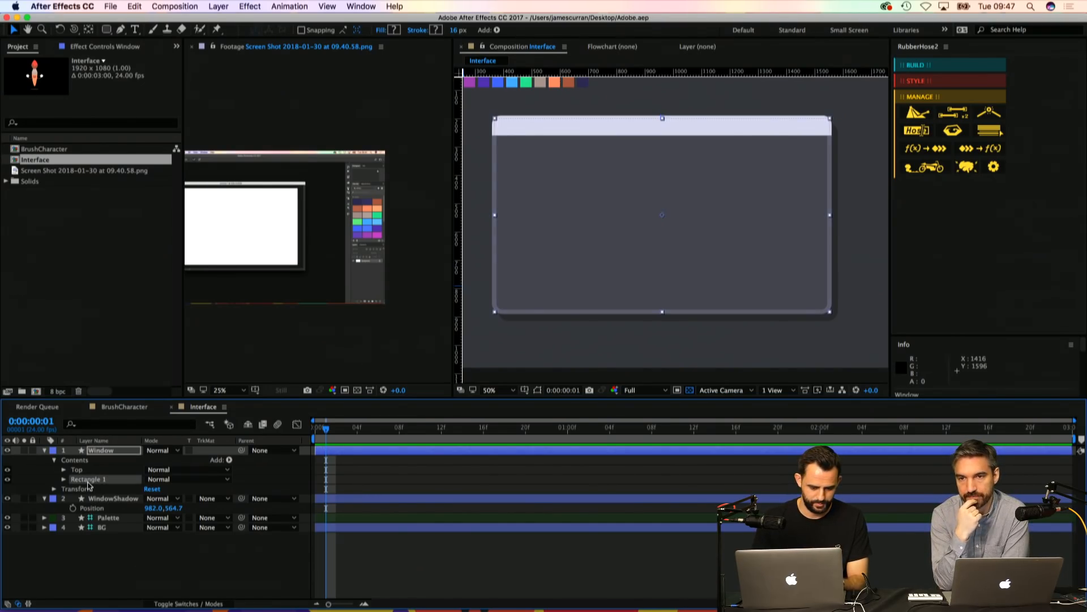
alt+click(395, 30)
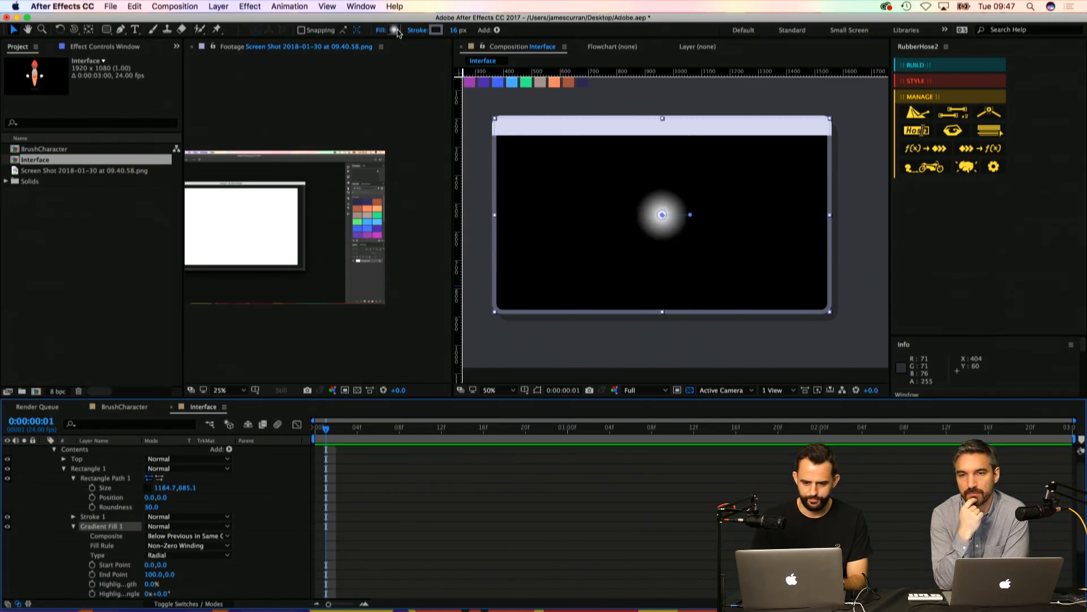
Step: Duplicate the Window layer and rename the copy as CurtainMatte
scroll(91, 477, up, 1)
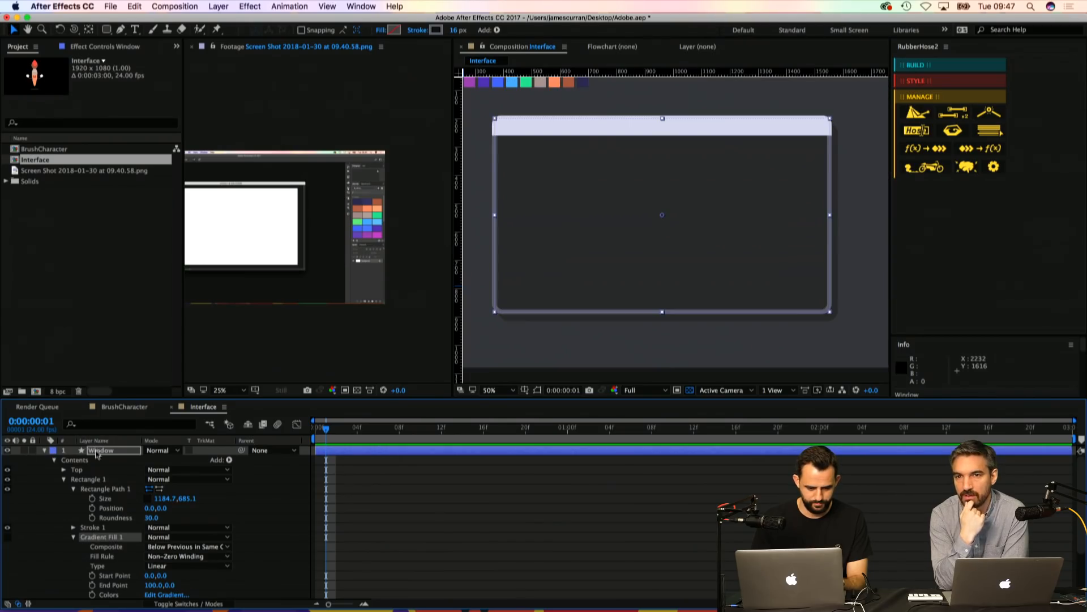
key(super+d)
key(Return)
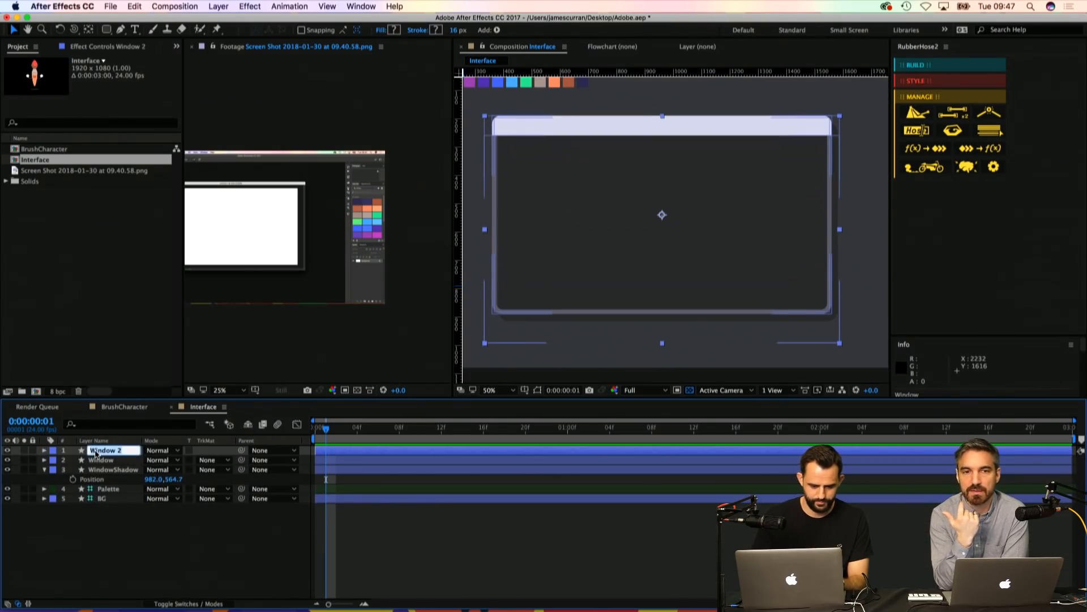
text(CurtainMatte)
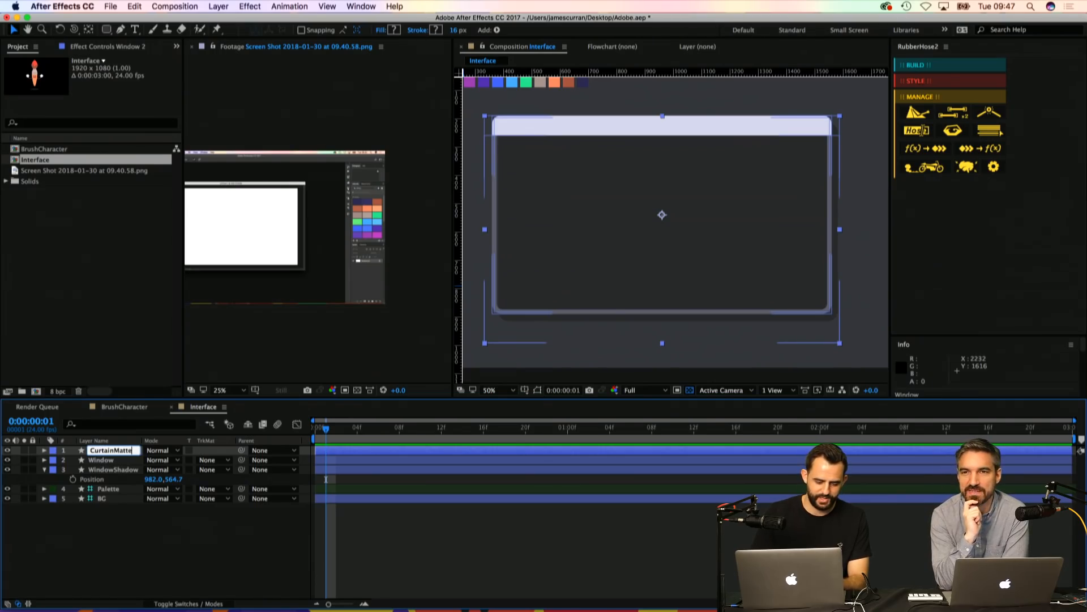
key(Return)
click(338, 558)
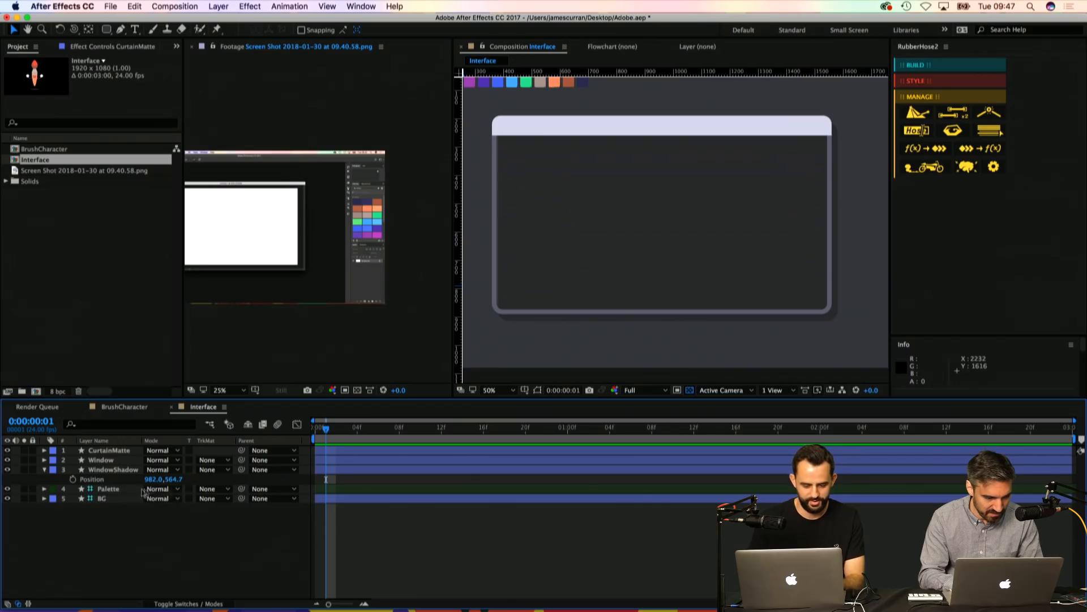
Step: Move the CurtainMatte layer below the Window layer in the layer stack
click(103, 461)
click(99, 452)
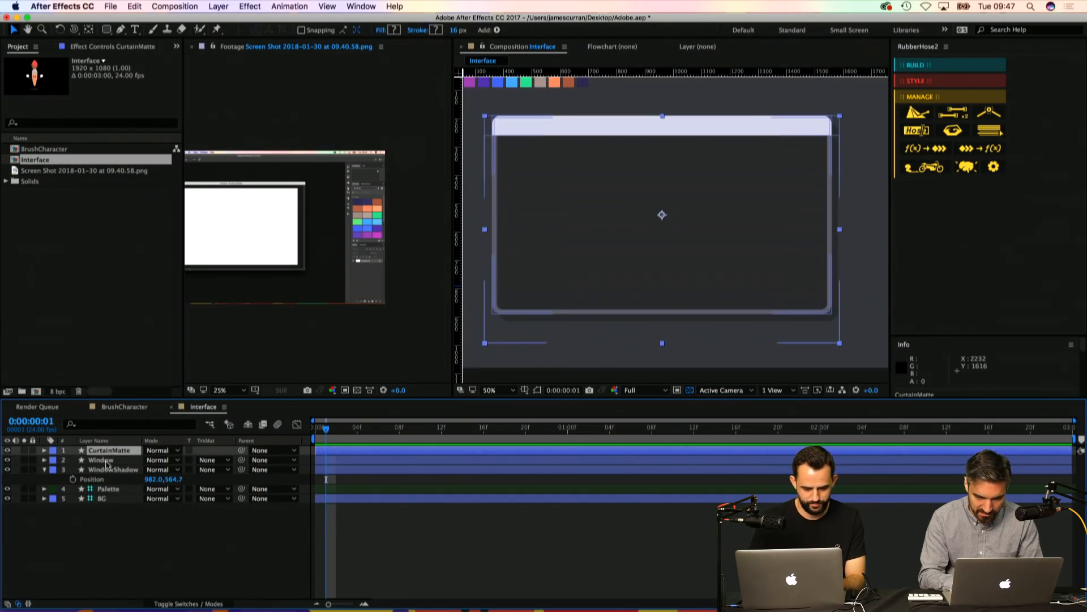
drag(104, 452, 96, 466)
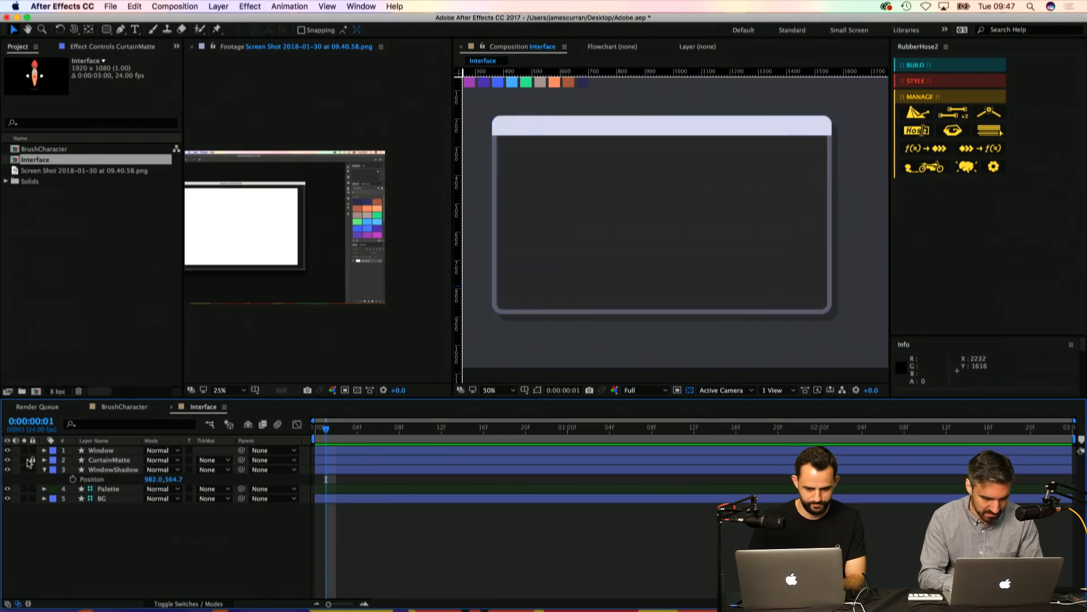
click(26, 459)
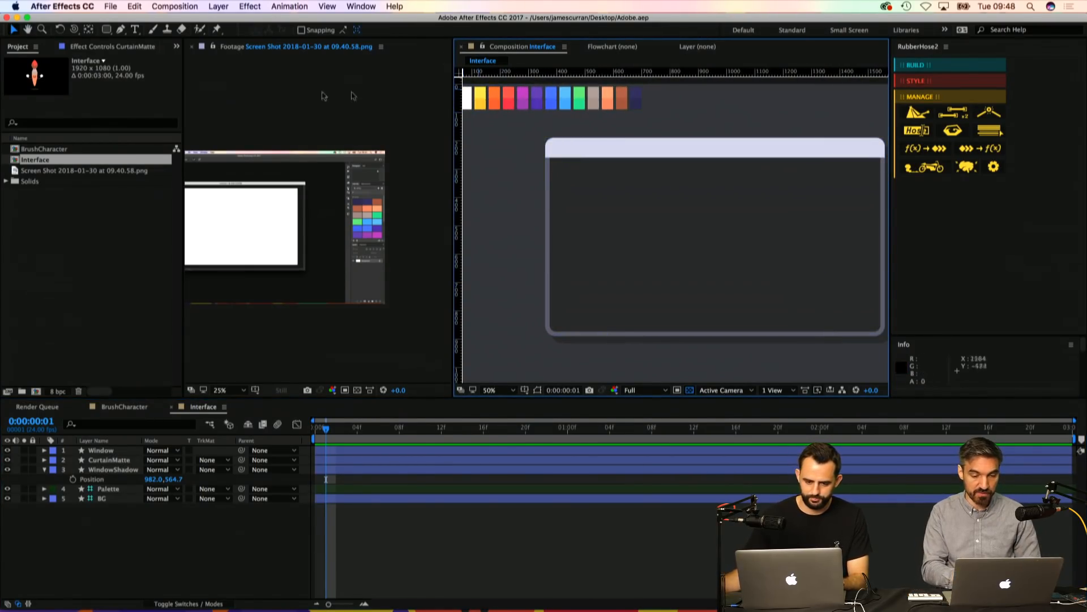
Step: Start a new shape layer path with a straight vertical edge from the title bar's centre down to near the window's lower border
key(g)
click(576, 570)
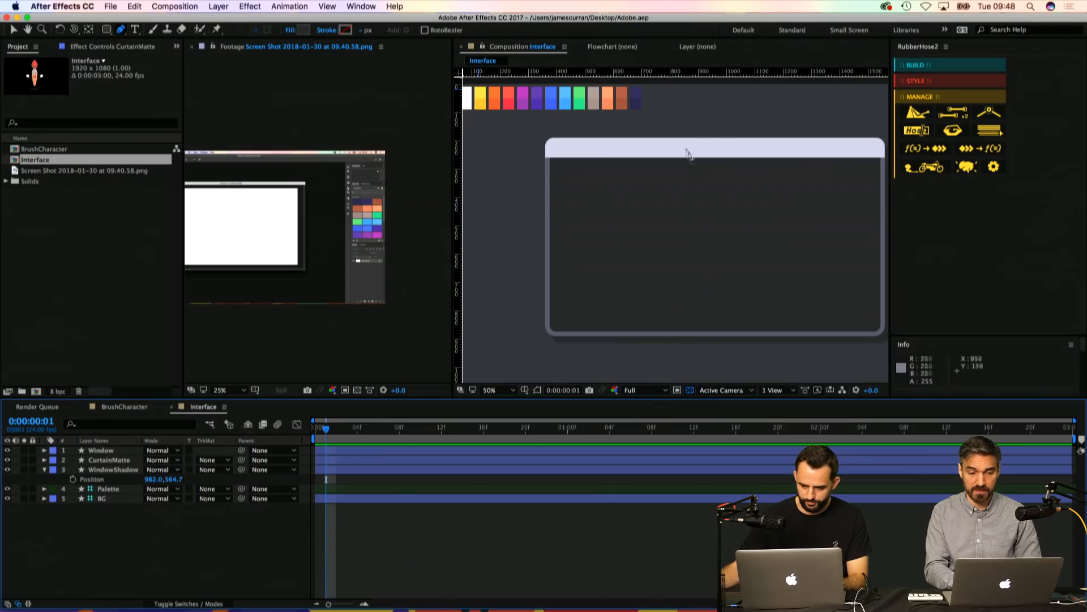
click(721, 156)
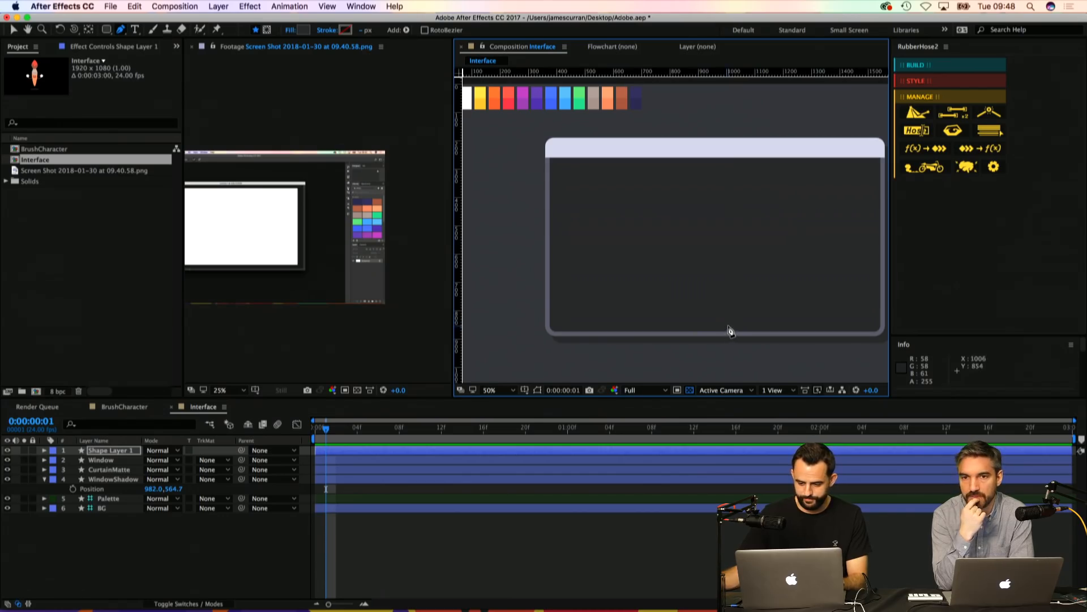
shift+click(719, 320)
Step: Continue the shape path with a wavy, scalloped lower edge of smooth curves from the central vertical edge to beyond the window's left border
scroll(682, 306, right, 2)
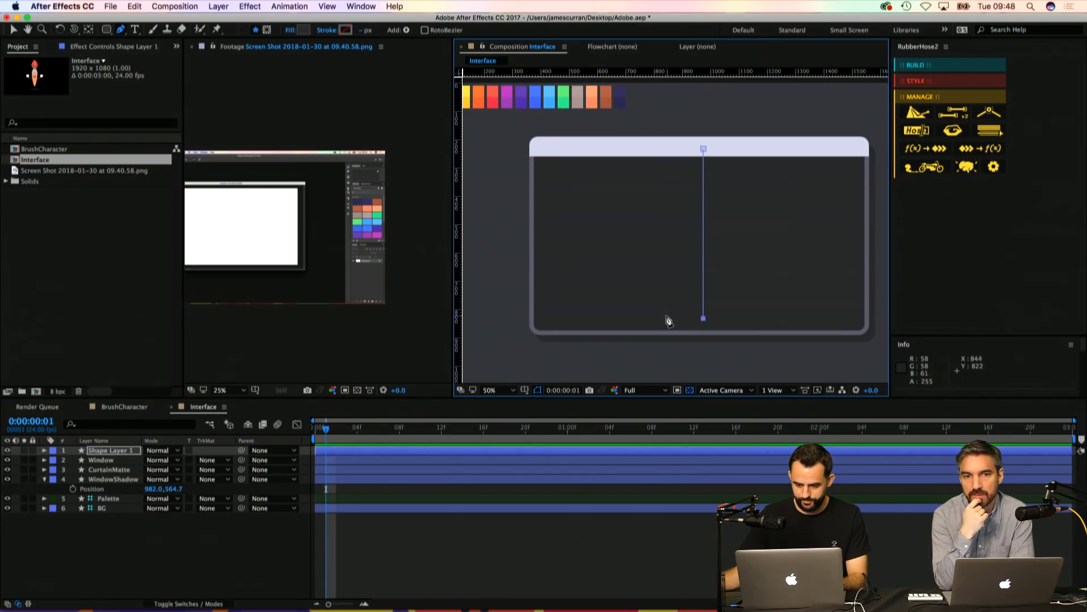
drag(664, 319, 644, 308)
key(v)
click(683, 314)
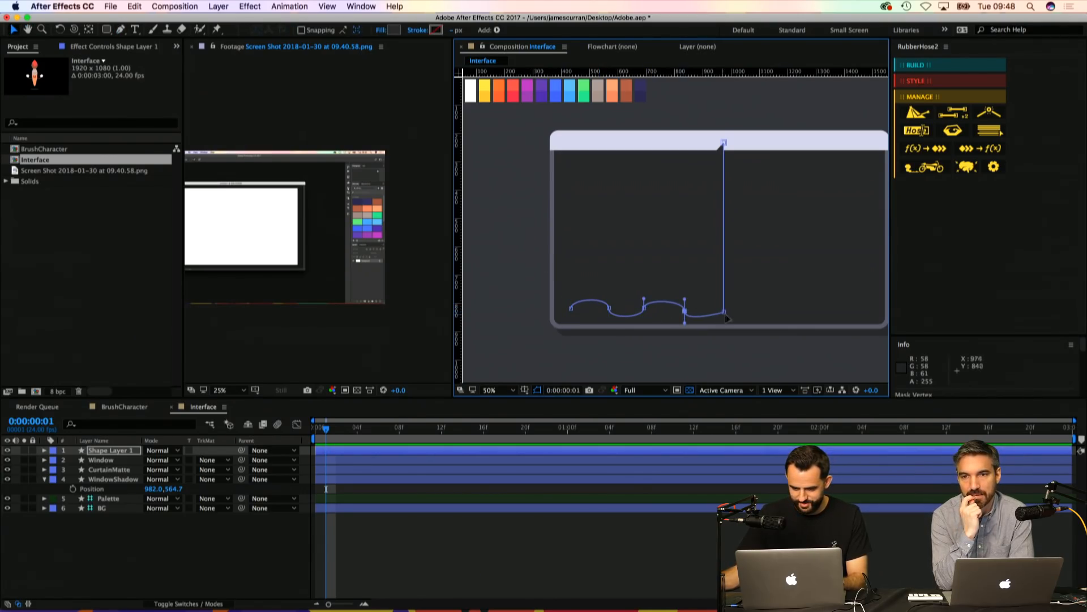
key(g)
drag(556, 279, 593, 328)
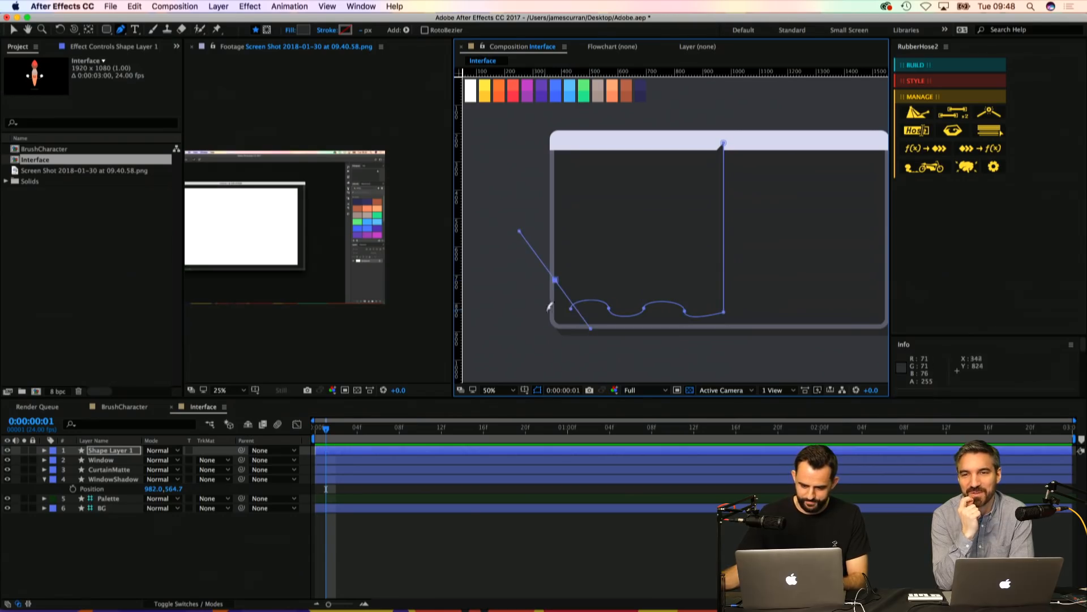
key(super+z)
key(v)
click(572, 309)
key(g)
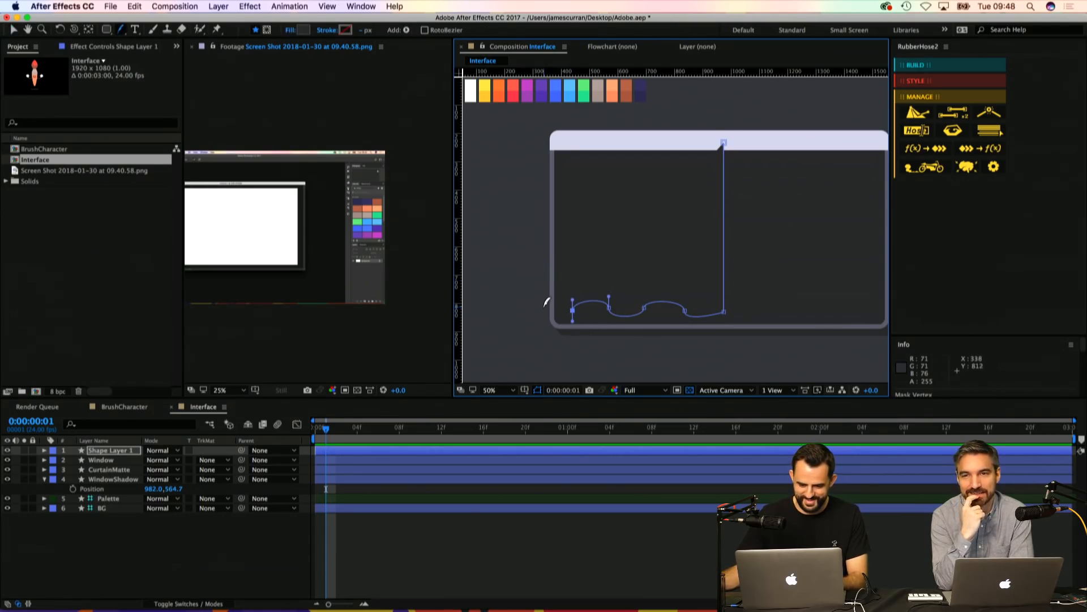
drag(539, 308, 538, 295)
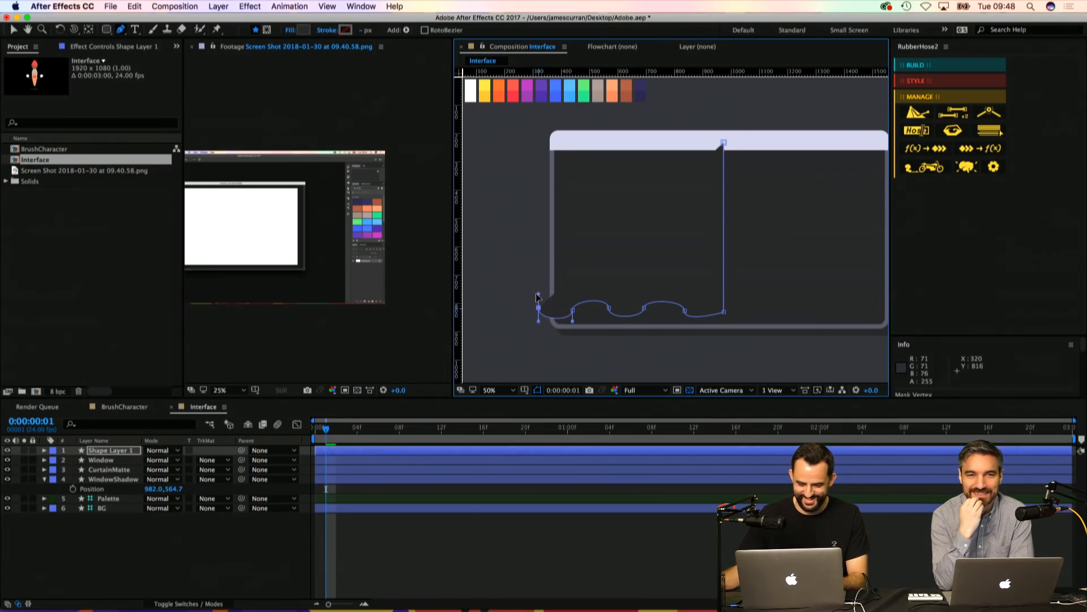
Step: Close the curtain path with a corner at title-bar height outside the left border and a straight upper edge
click(540, 144)
click(723, 143)
key(v)
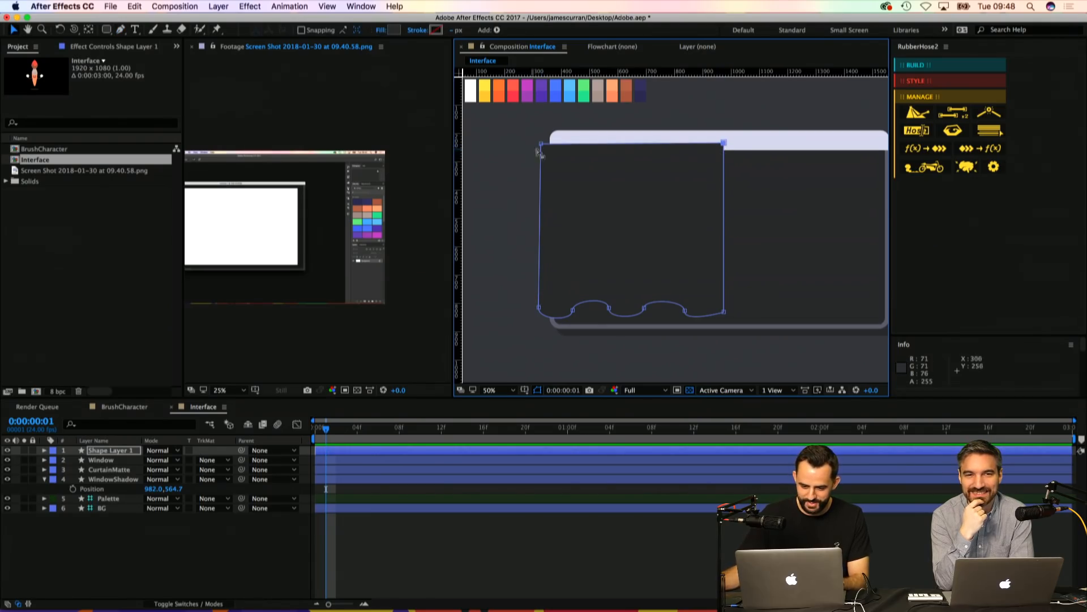
Step: Move Shape Layer 1 directly below the CurtainMatte layer and rename it as Curtain
drag(116, 451, 126, 474)
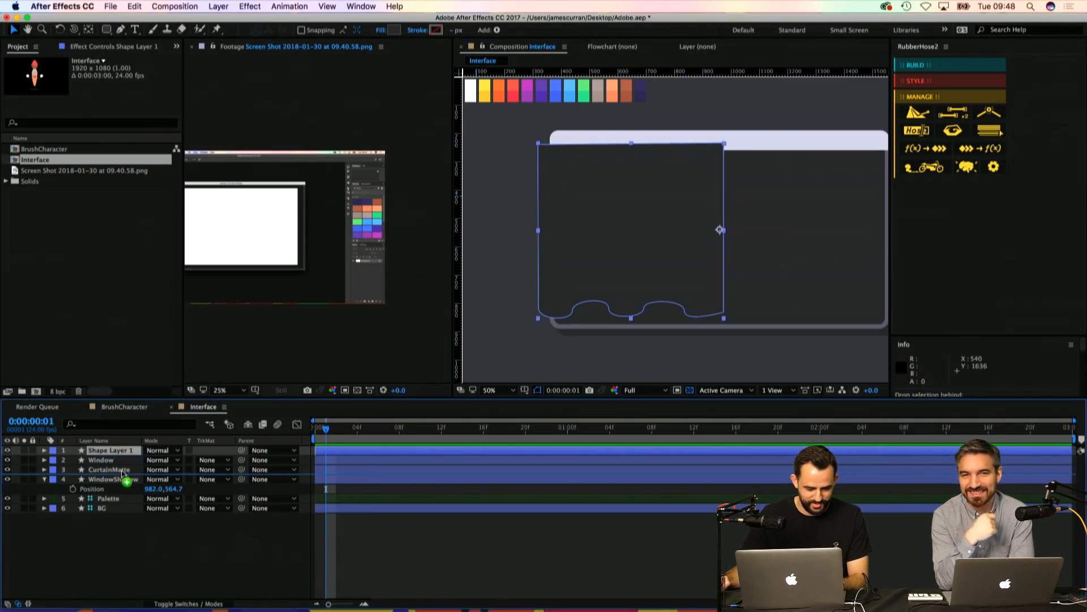
key(Return)
text(Cut)
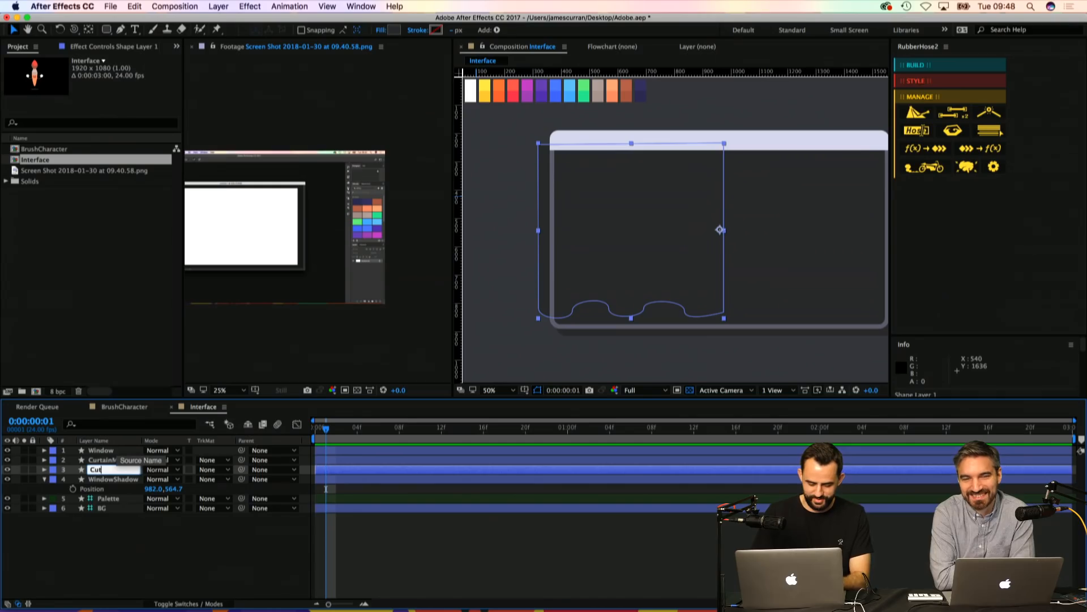
key(Return)
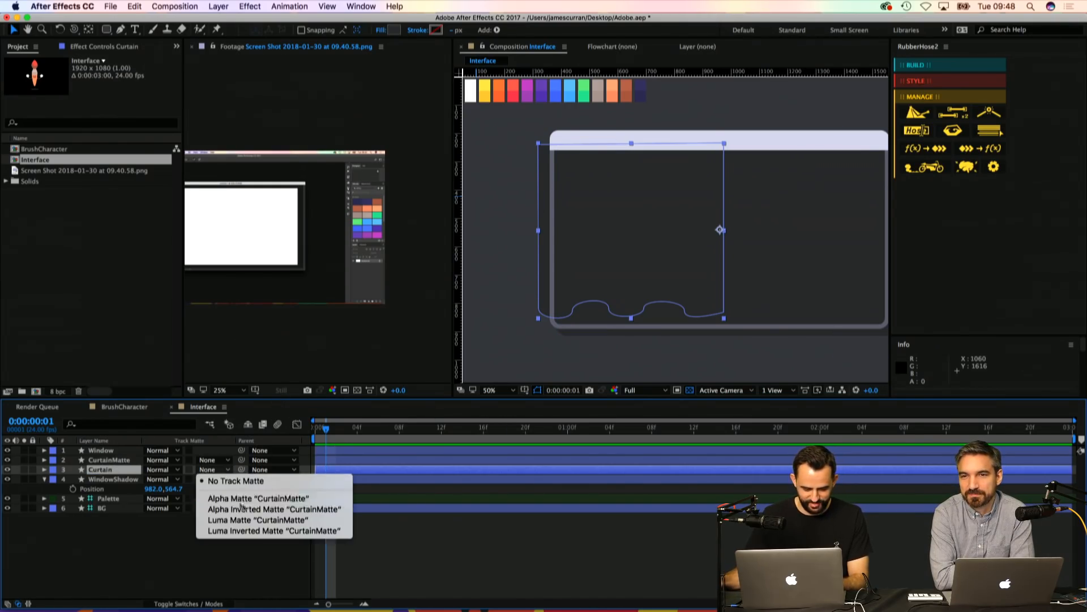
Step: Set the Curtain layer's track matte to Alpha Matte "CurtainMatte" and fill the shape with the red sampled from the palette
click(260, 498)
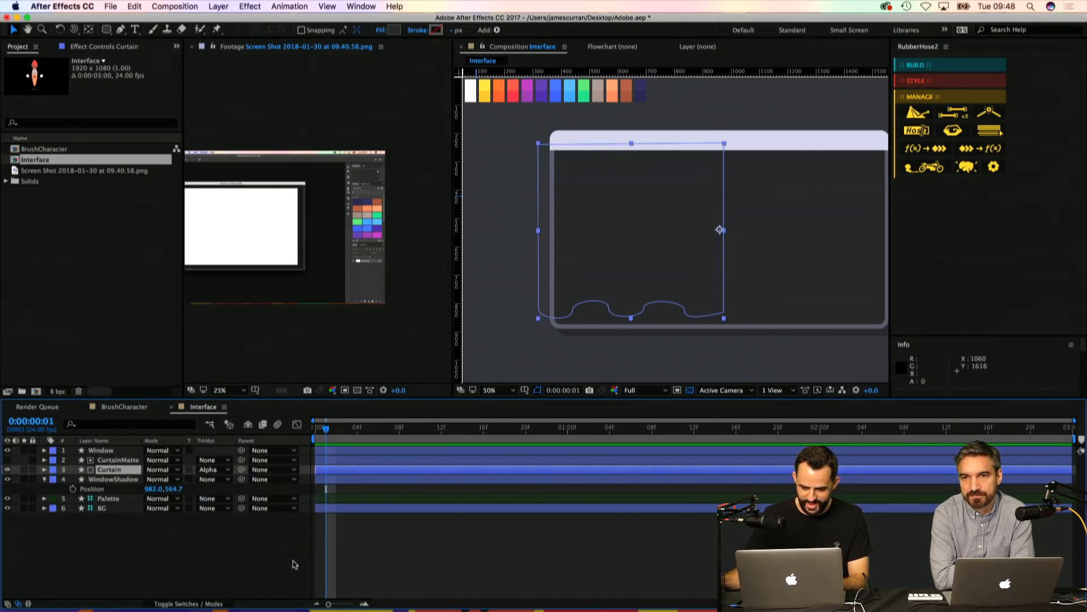
click(398, 32)
click(691, 480)
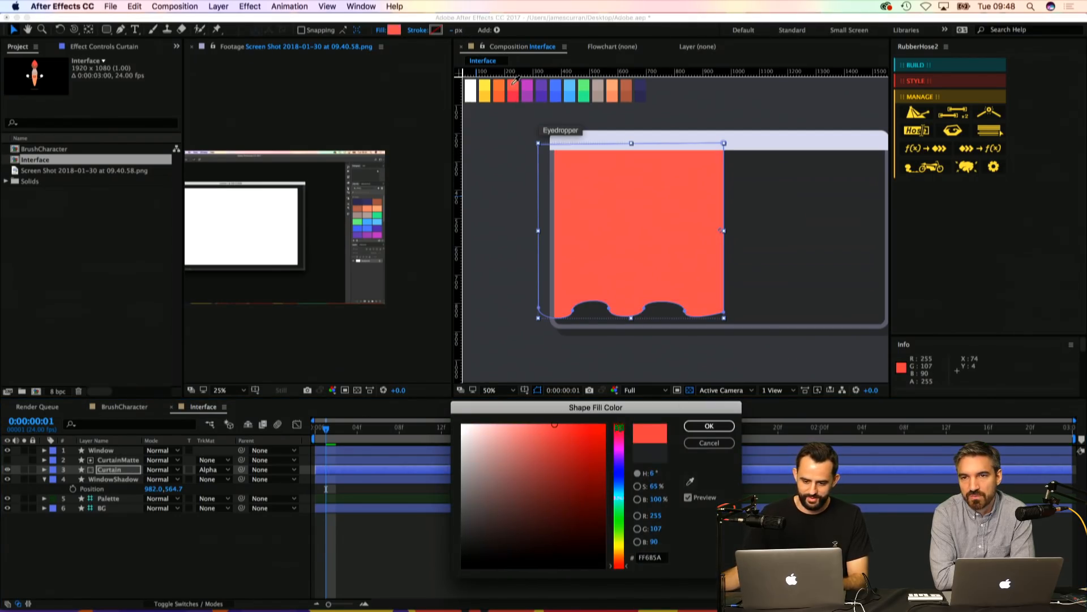
click(708, 426)
Step: Save the project with the red curtain in place
key(z)
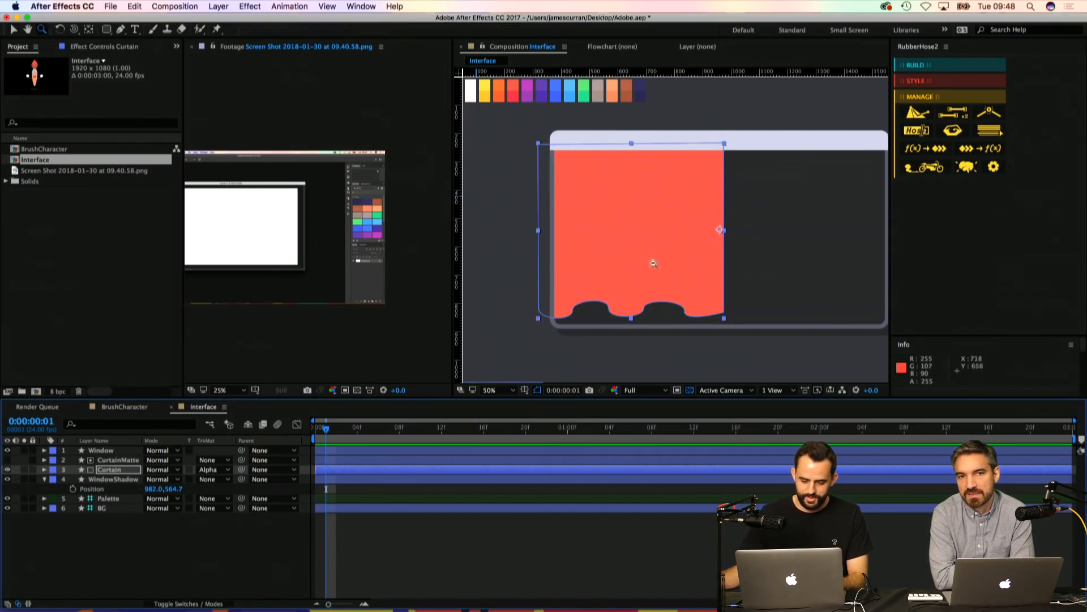
click(575, 541)
alt+click(674, 227)
drag(714, 151, 650, 178)
key(super+s)
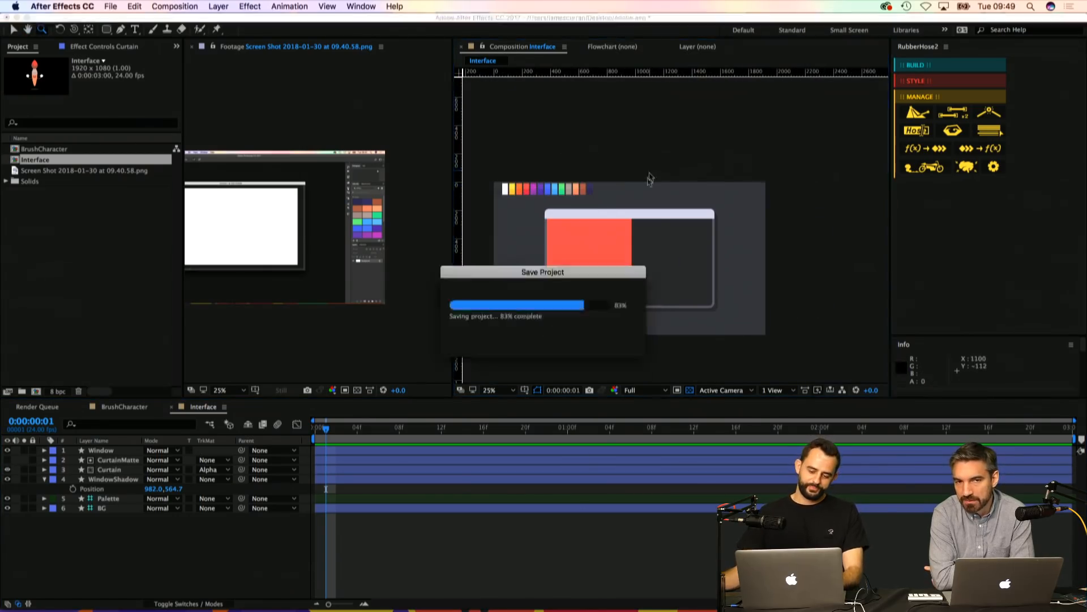
Step: Give the Curtain path's lower-right corner vertex vertical curve handles so the last scallop is rounded
click(624, 282)
click(111, 469)
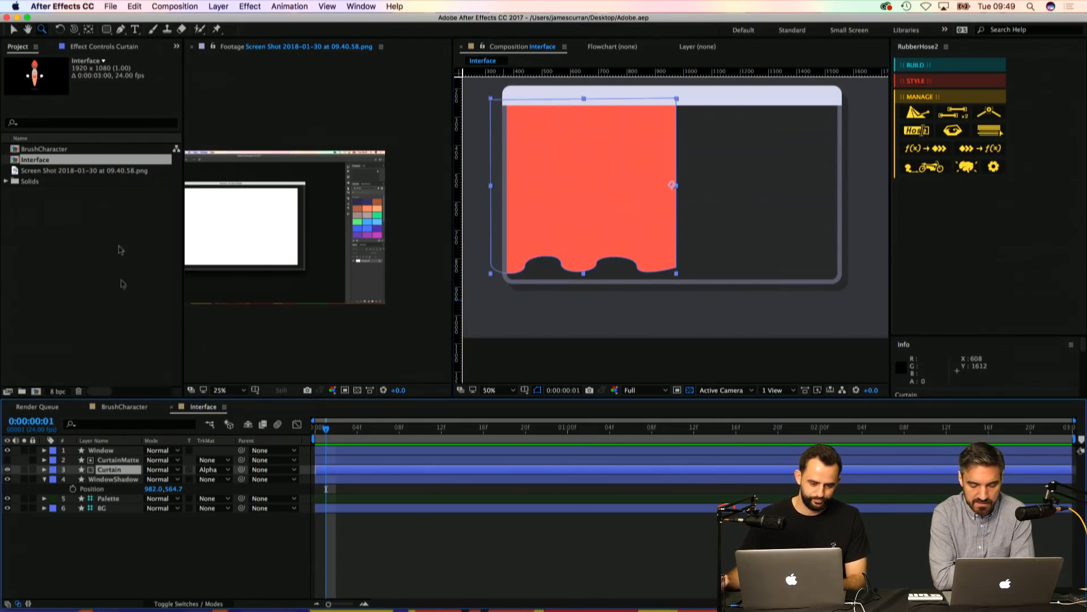
click(121, 29)
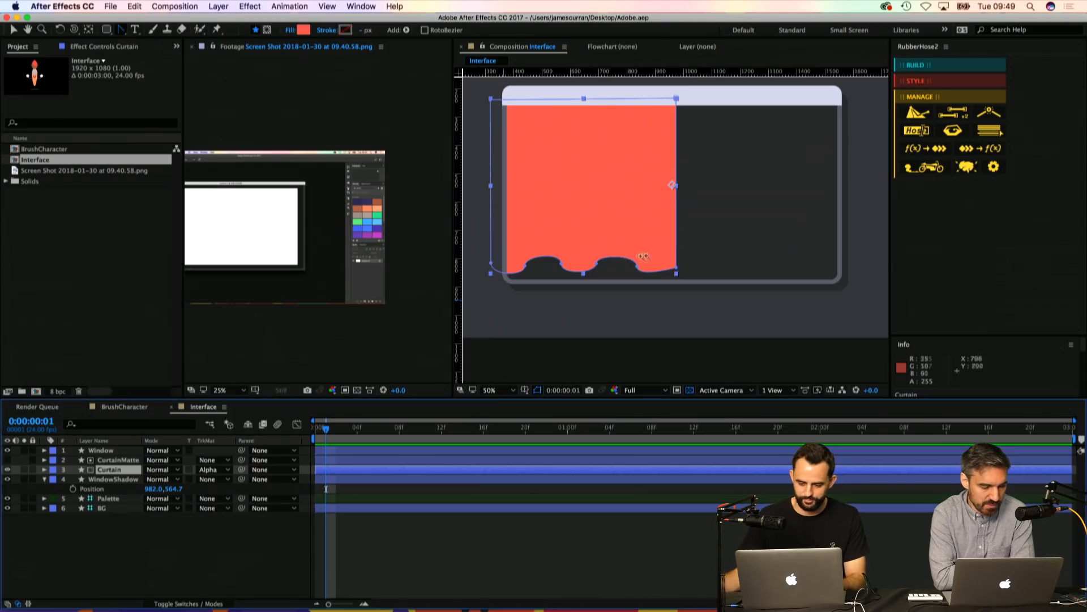
scroll(662, 263, up, 2)
drag(691, 273, 693, 252)
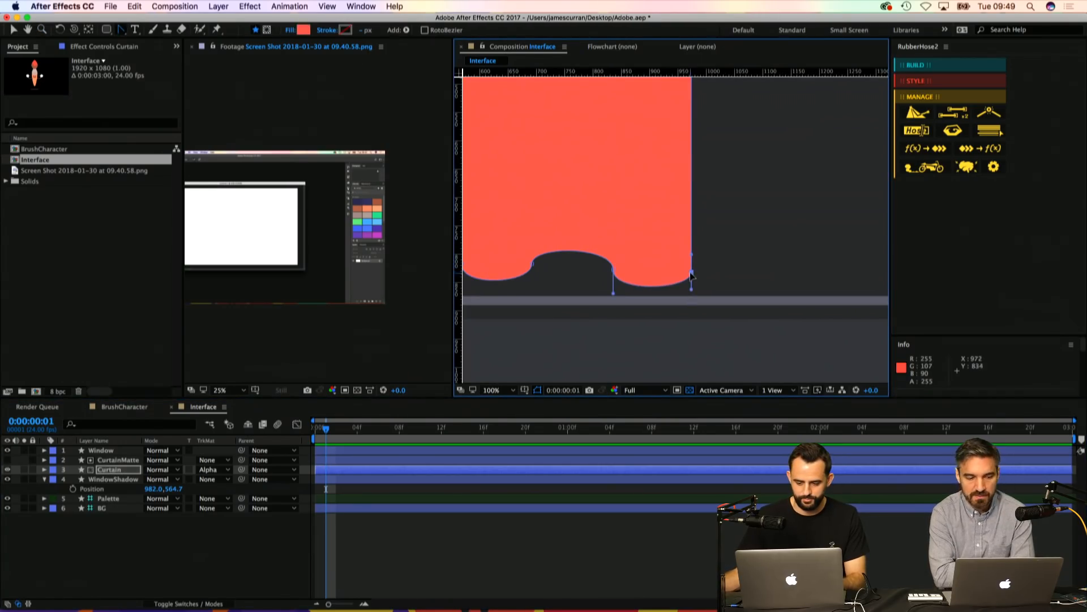
Step: Adjust the positions and handles of the rightmost scallop vertices on the Curtain path to even out the waves
key(v)
mouse_move(612, 244)
mouse_down()
mouse_move(688, 217)
mouse_move(618, 243)
mouse_up()
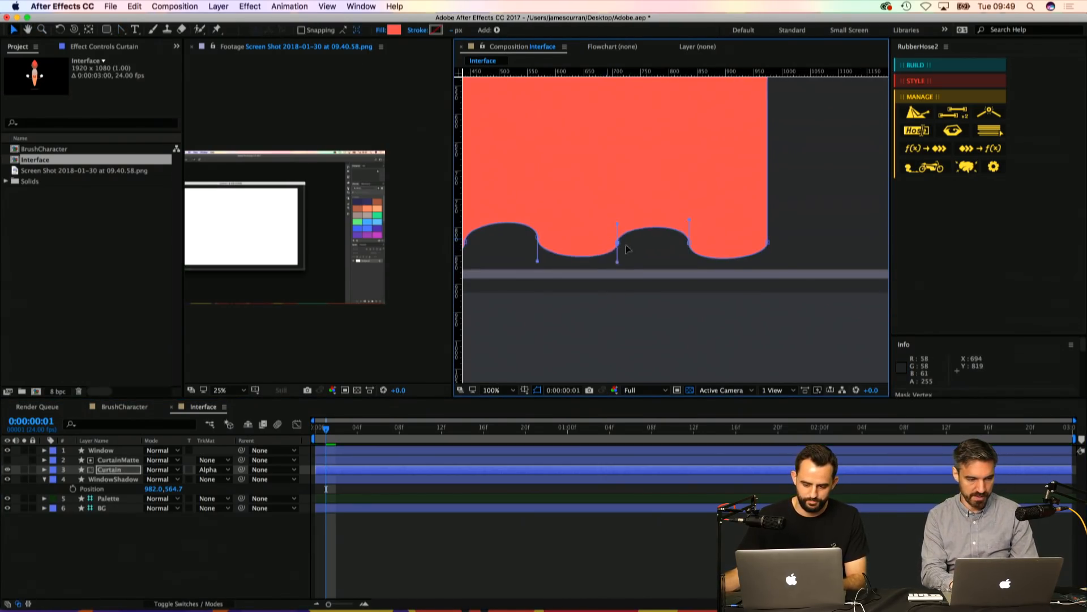
click(691, 243)
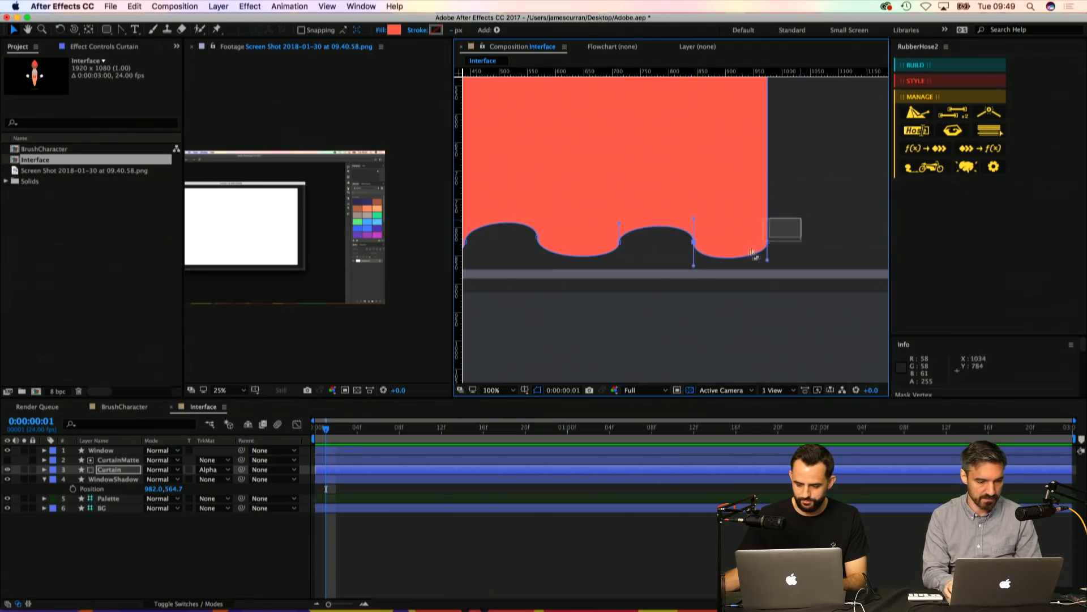
drag(768, 264, 768, 266)
drag(694, 266, 694, 267)
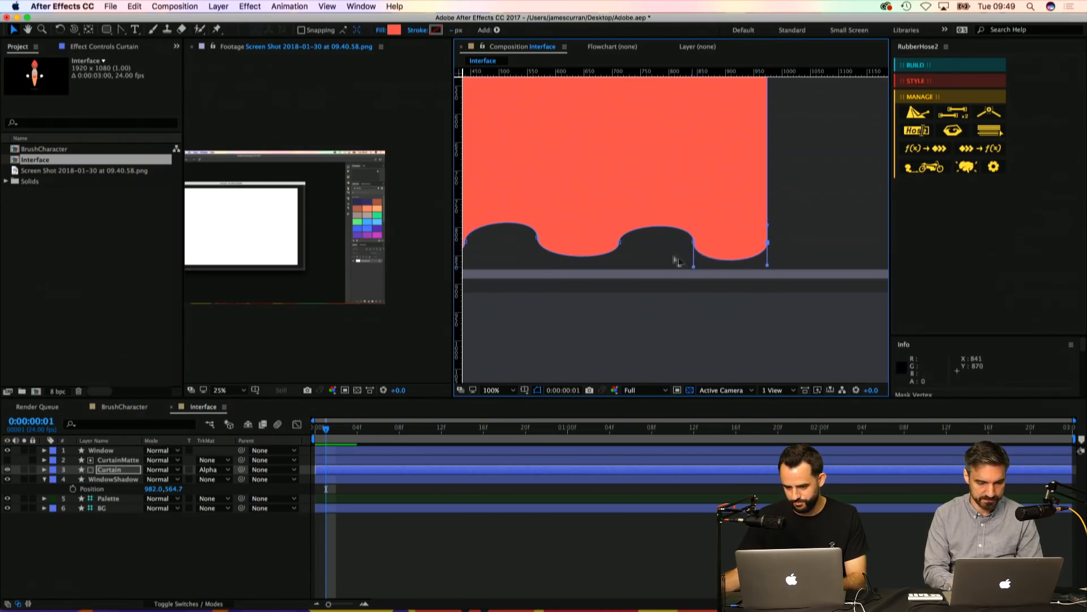
key(space)
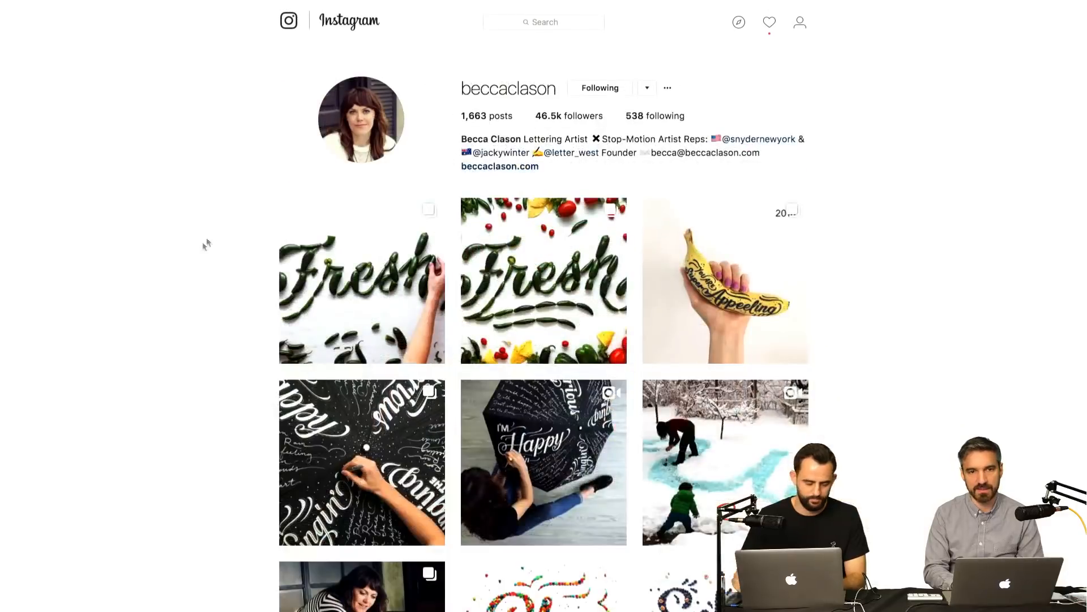
Step: Switch to the lettering artist's Instagram profile and play the "Play On" candy lettering video post
scroll(202, 246, down, 10)
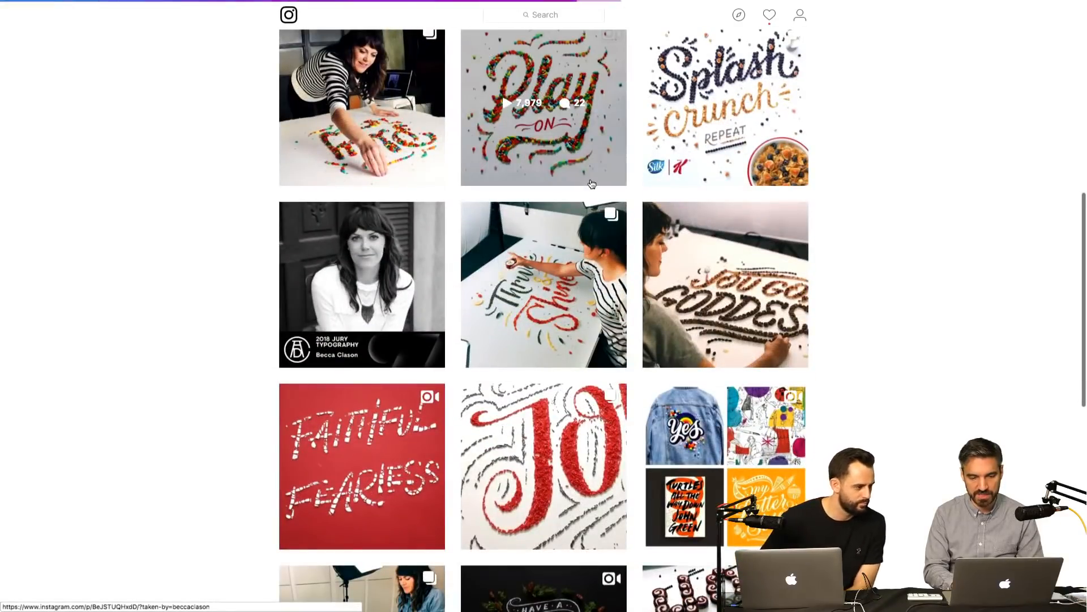
click(591, 182)
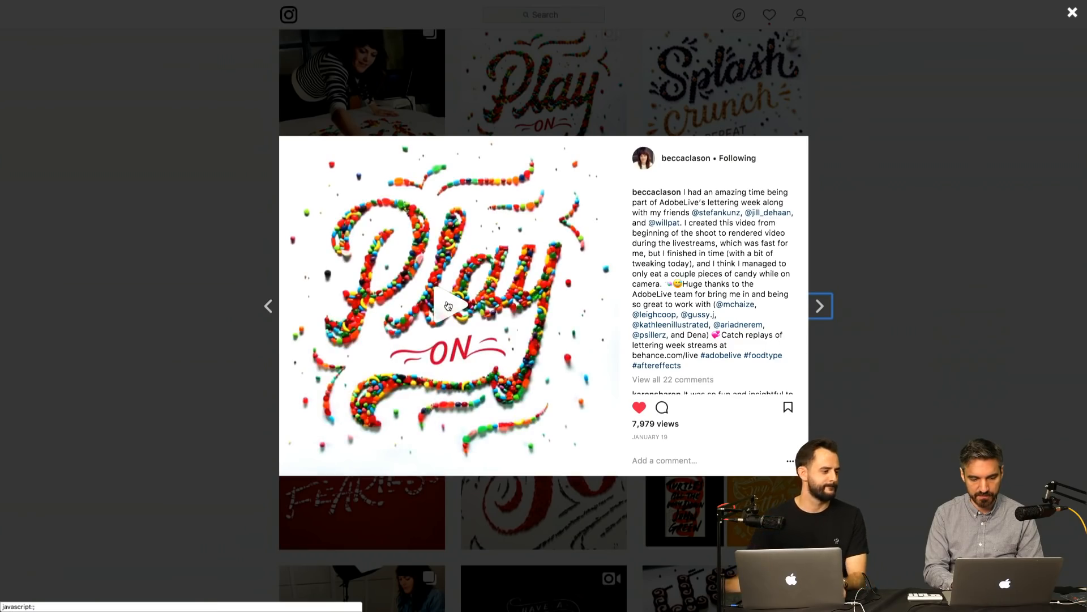
click(447, 305)
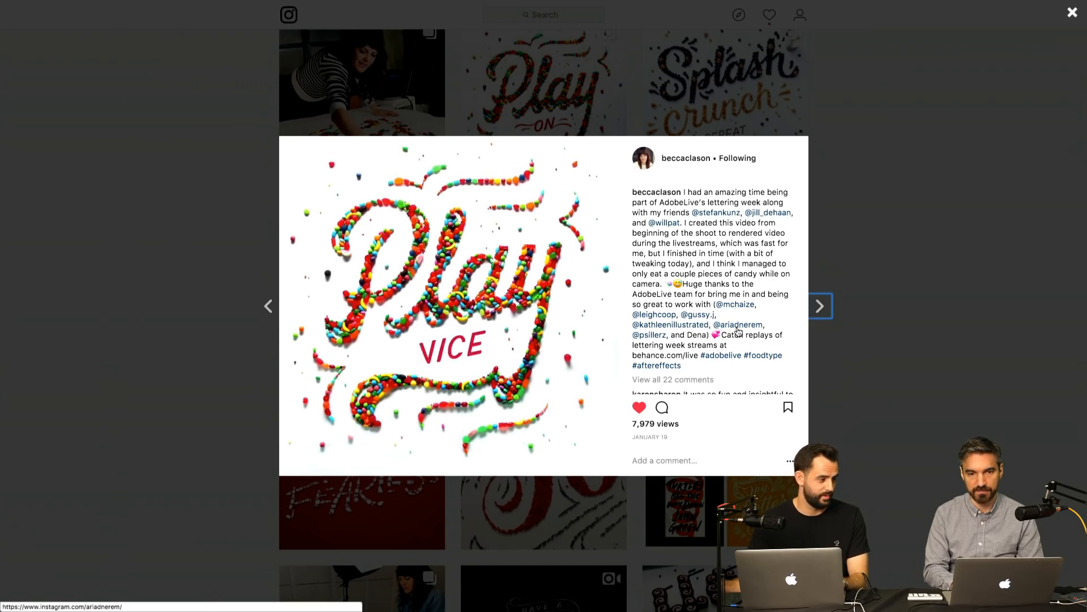
click(1073, 17)
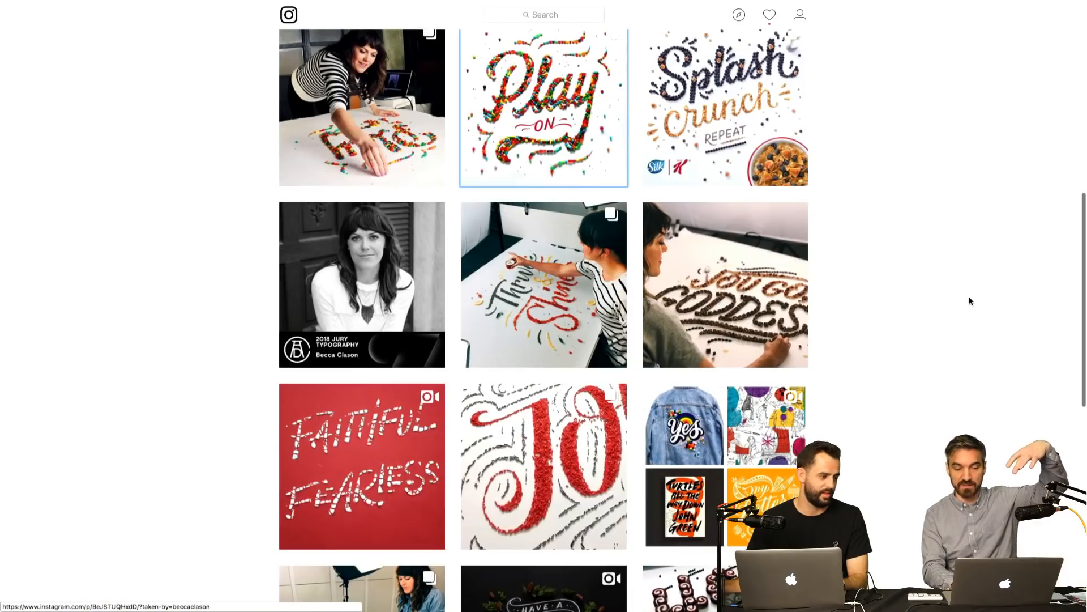
click(363, 108)
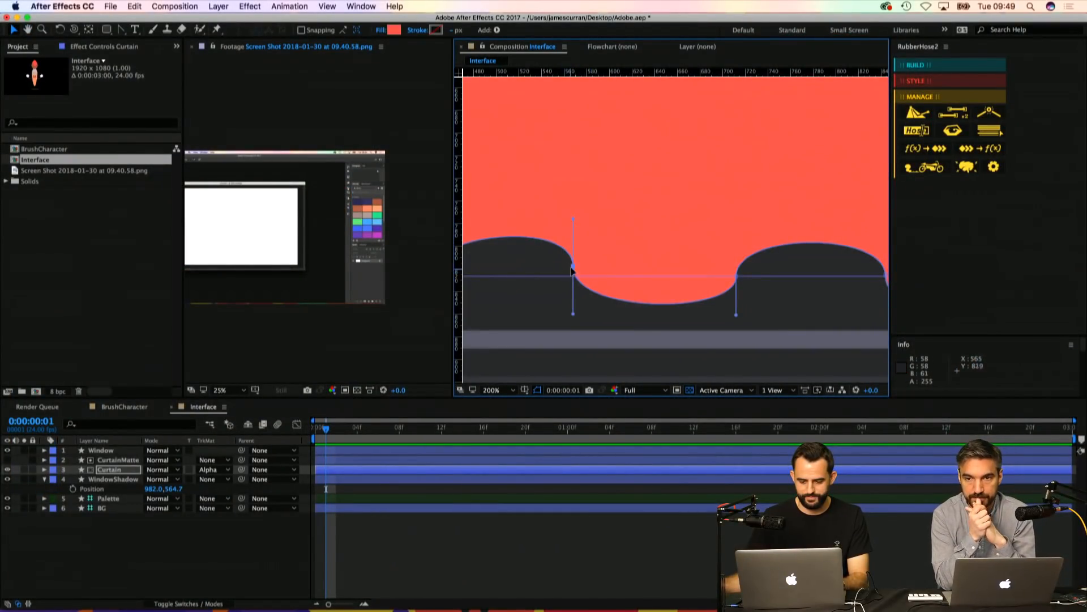
Step: Align the curtain's scallop vertex using horizontal guides for the midline and the handle ends, and save the project
drag(573, 266, 548, 249)
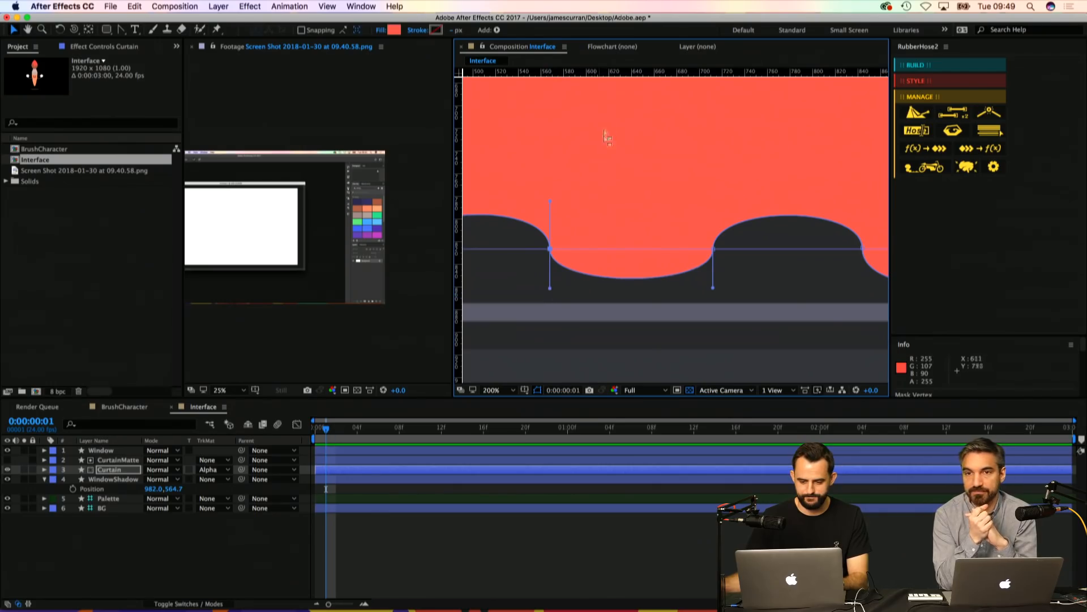
drag(636, 72, 623, 285)
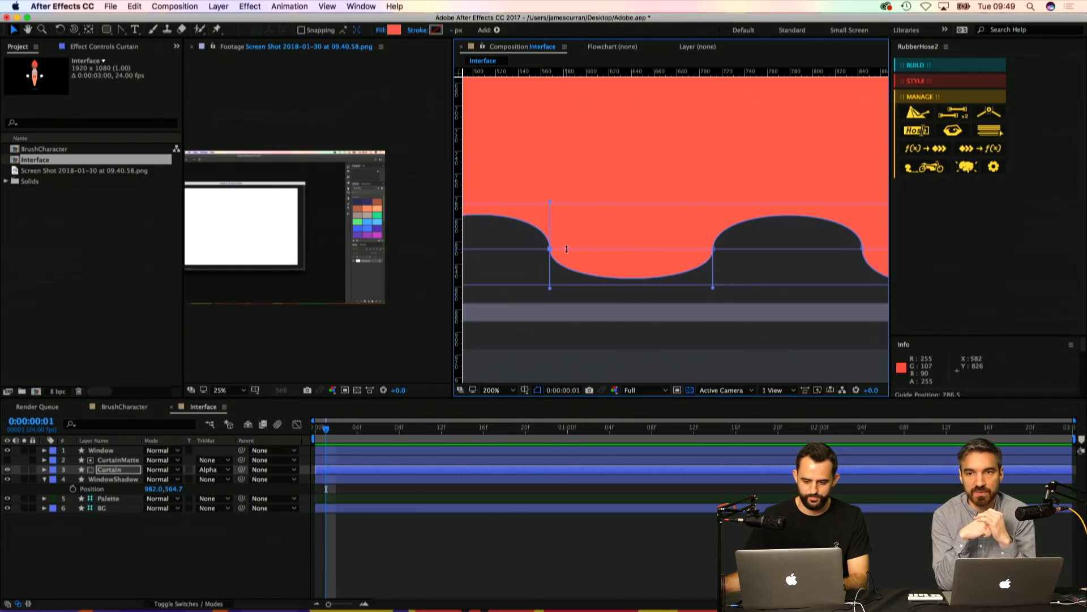
alt+click(605, 223)
key(v)
key(super+s)
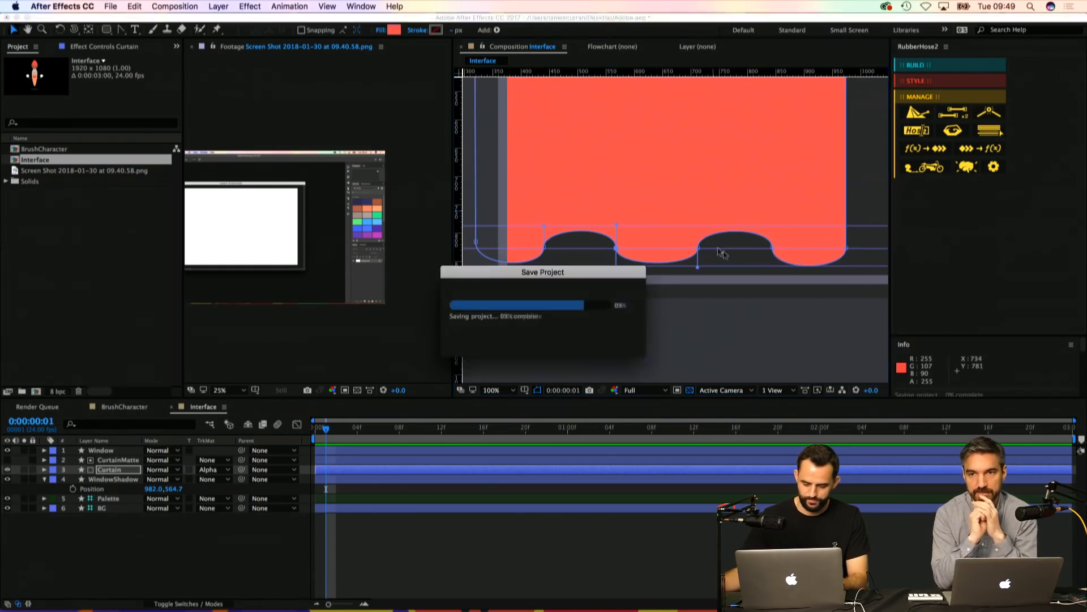
Step: Select all vertices along the curtain's scalloped lower edge and nudge them up slightly
key(h)
drag(473, 234, 879, 253)
key(Up)
key(Up)
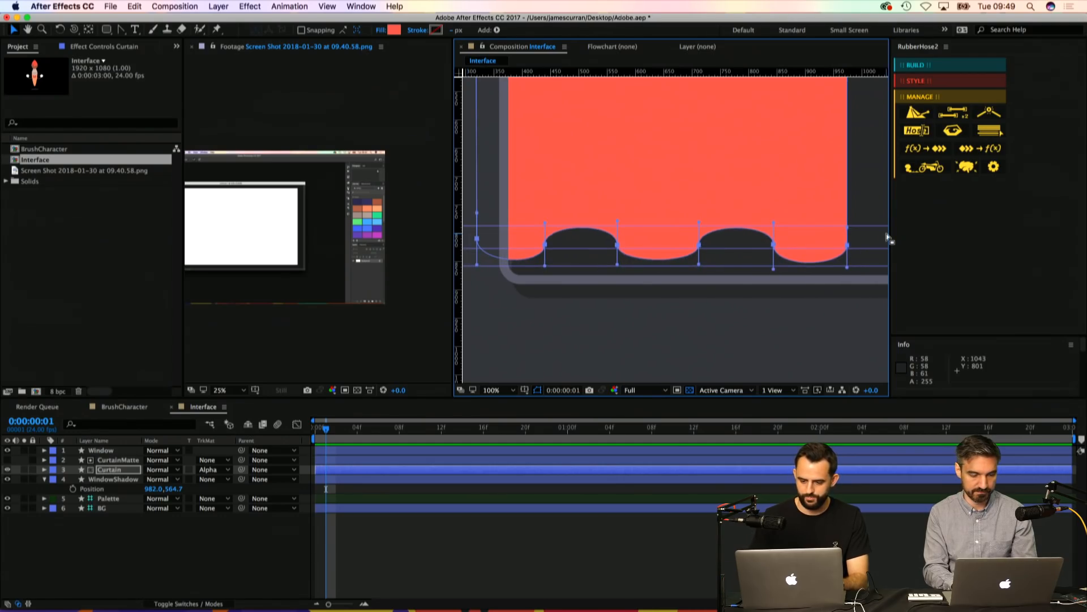
Step: Move the leftmost vertex of the scalloped edge down onto the middle guide and save the project
key(z)
click(475, 244)
key(v)
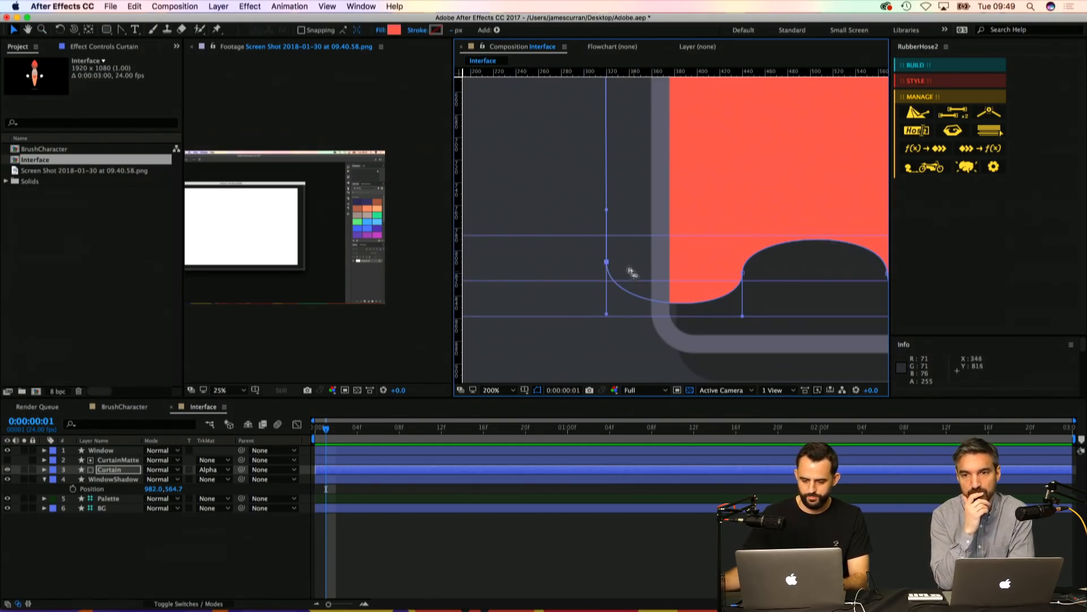
mouse_move(606, 263)
mouse_down()
mouse_move(607, 280)
mouse_move(590, 276)
mouse_move(607, 276)
mouse_up()
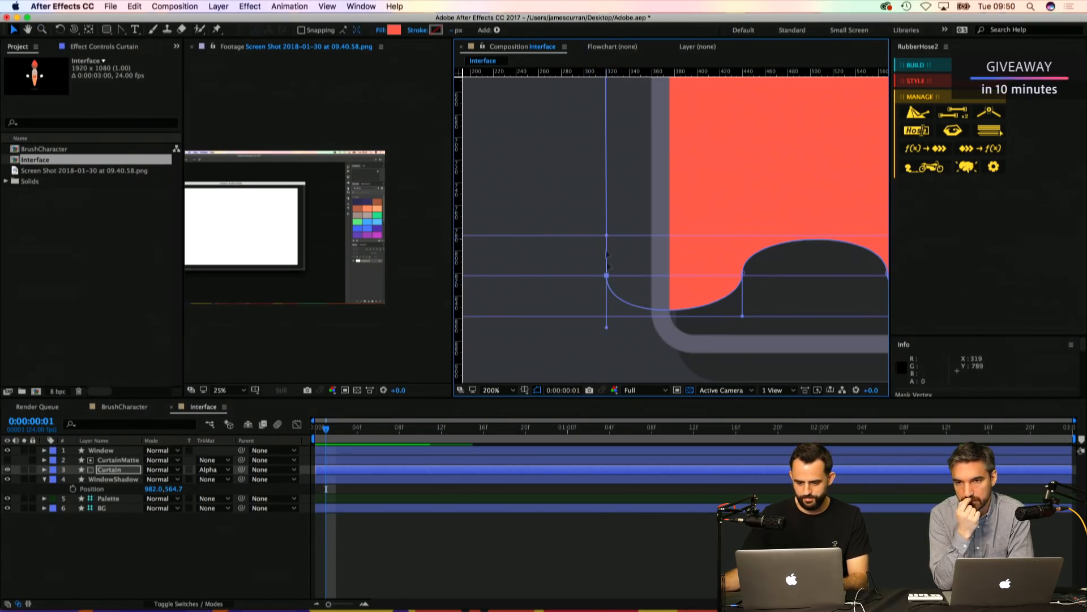
scroll(660, 270, right, 3)
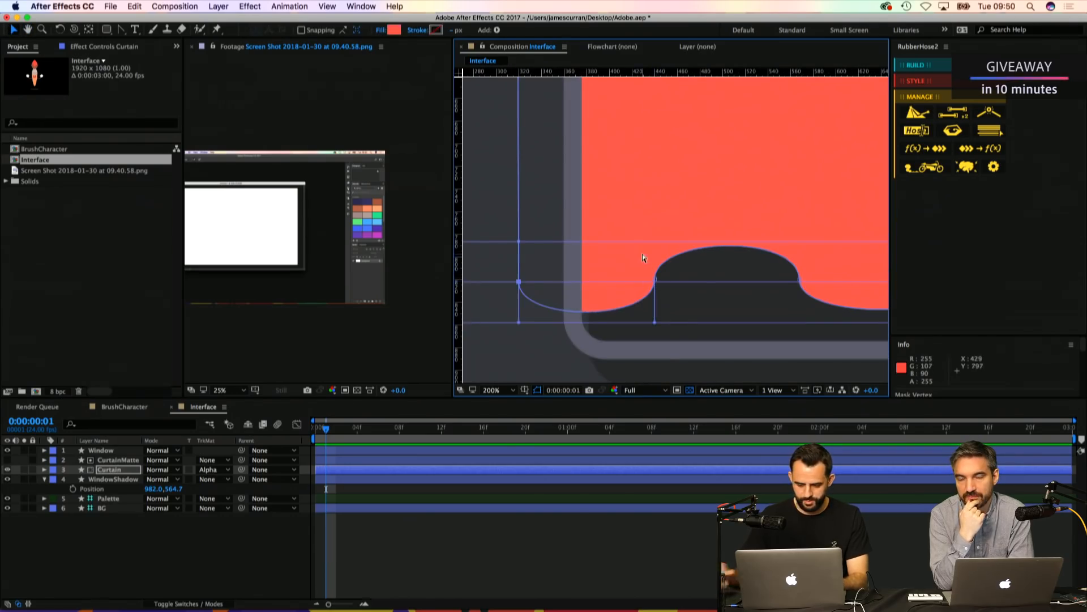
key(super+s)
Step: Switch to Finder, preview LAGifathon18.gif from the LAGifathon folder as a curtain reference, and return to After Effects
click(271, 595)
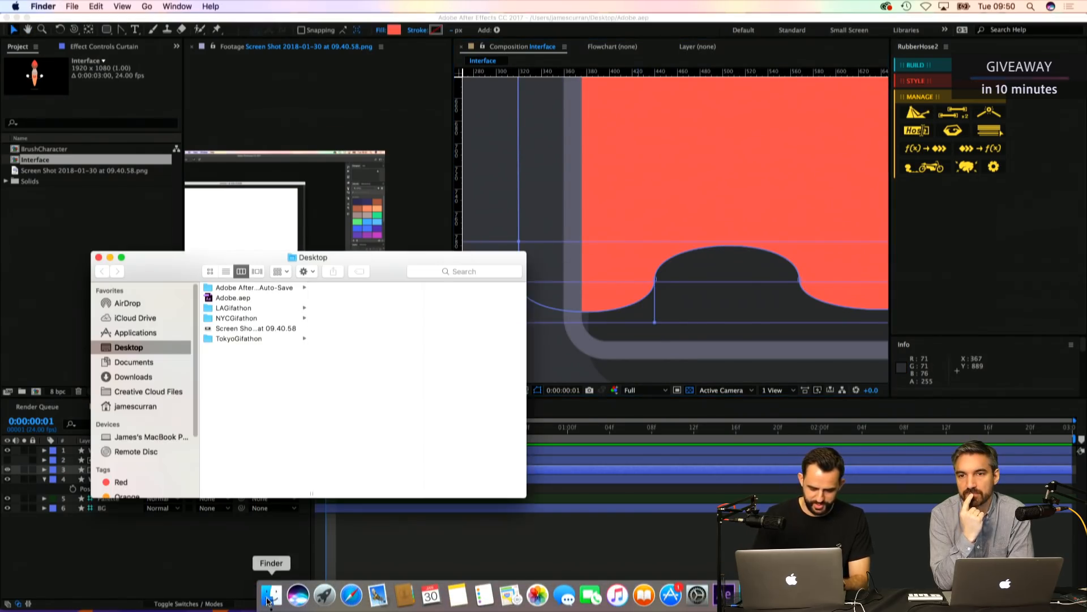
click(237, 318)
click(234, 308)
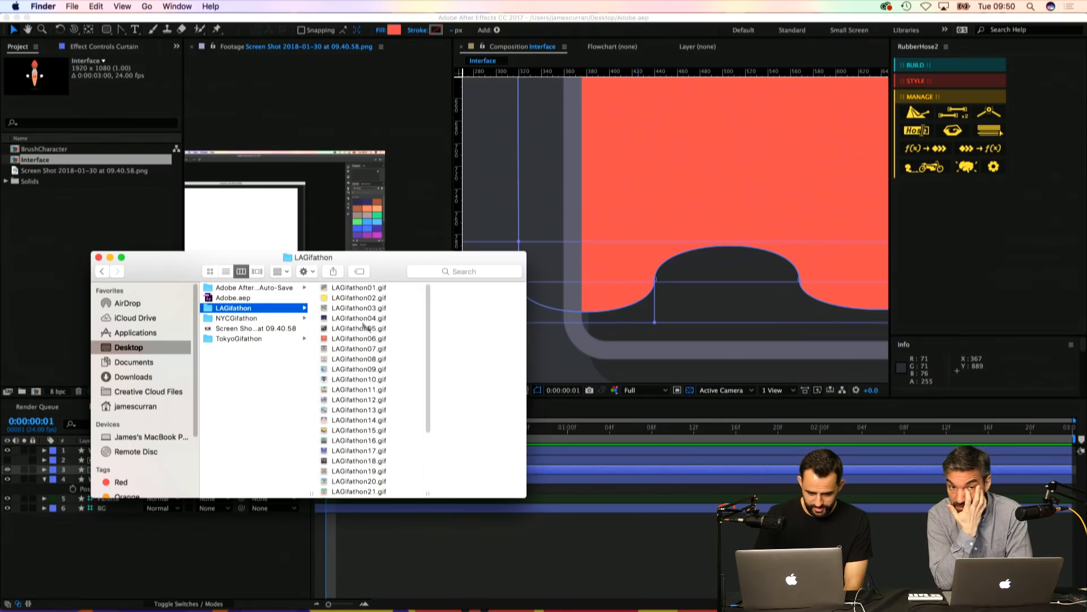
scroll(365, 334, down, 3)
click(348, 400)
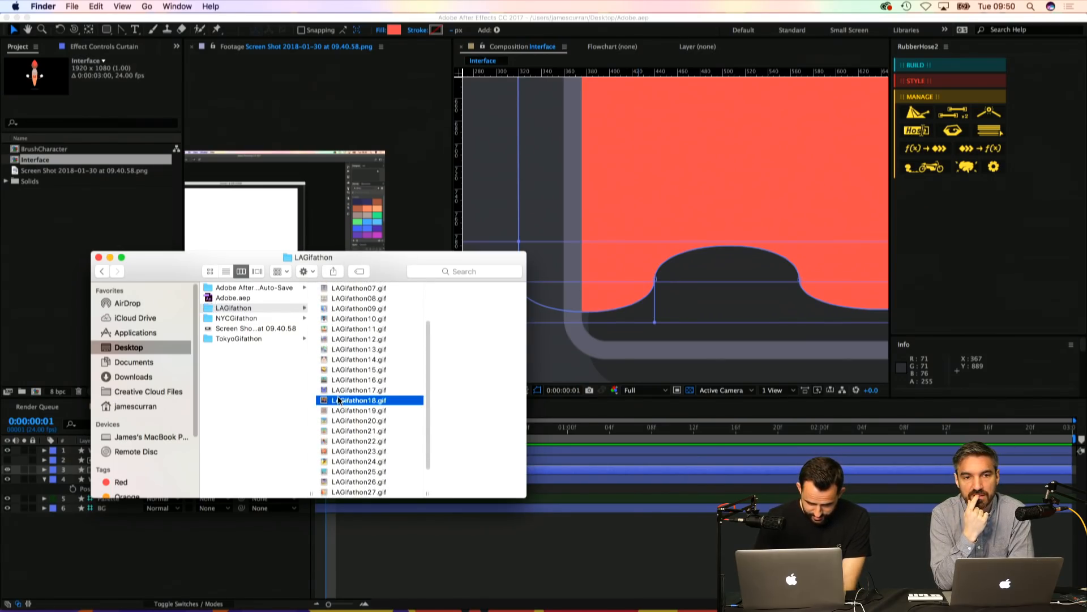
key(space)
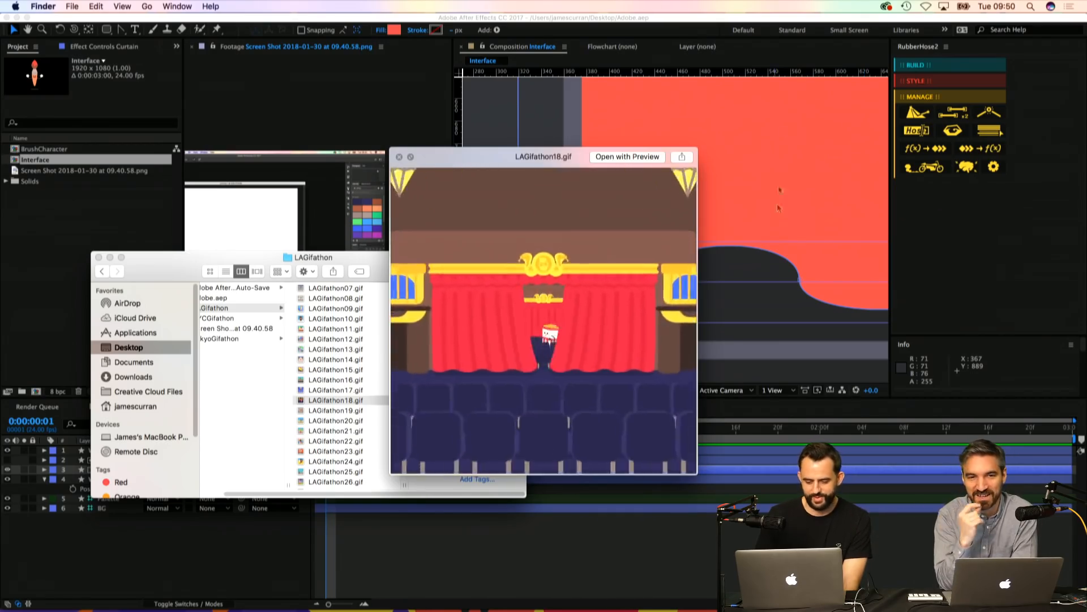
drag(440, 147, 359, 158)
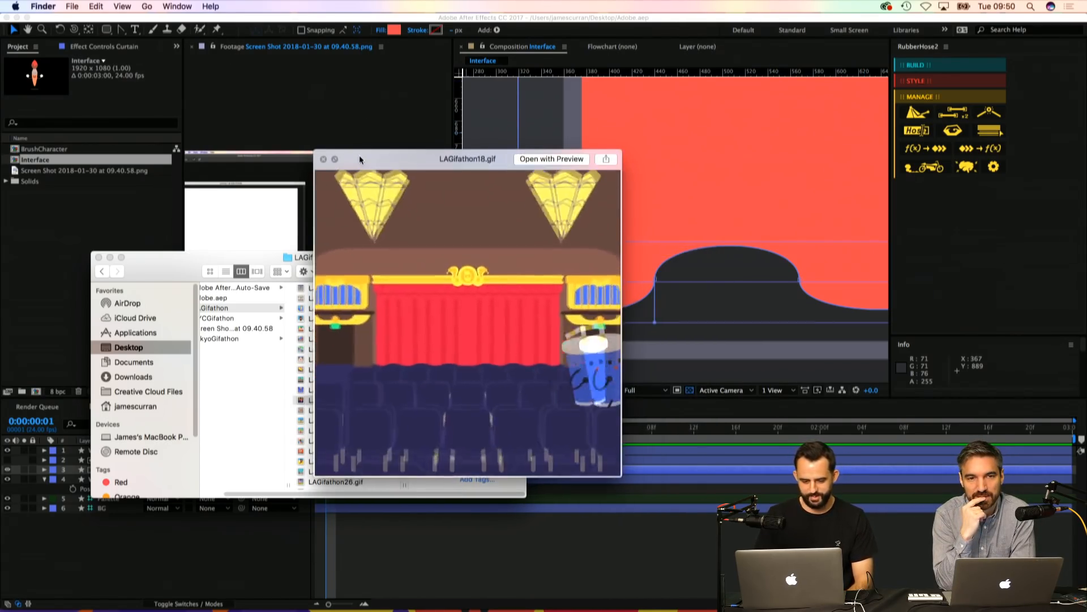
click(324, 159)
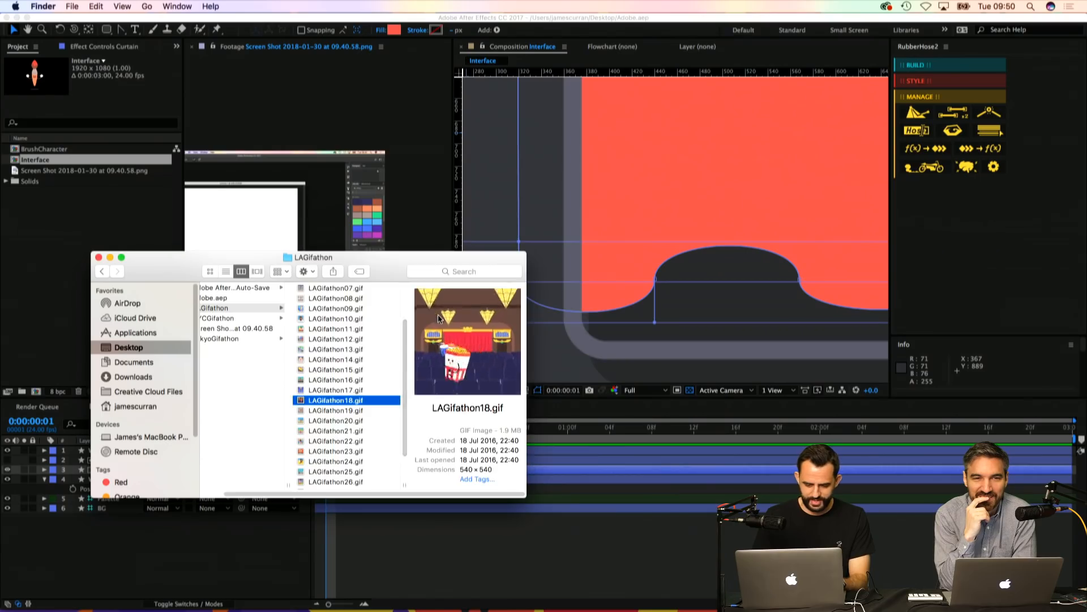
key(space)
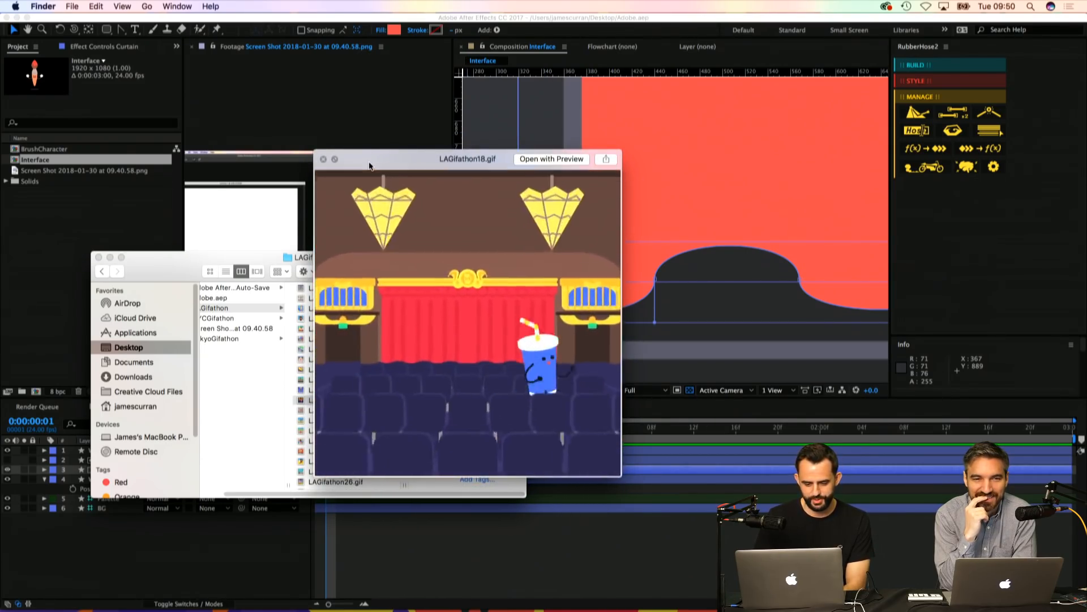
click(323, 159)
click(583, 548)
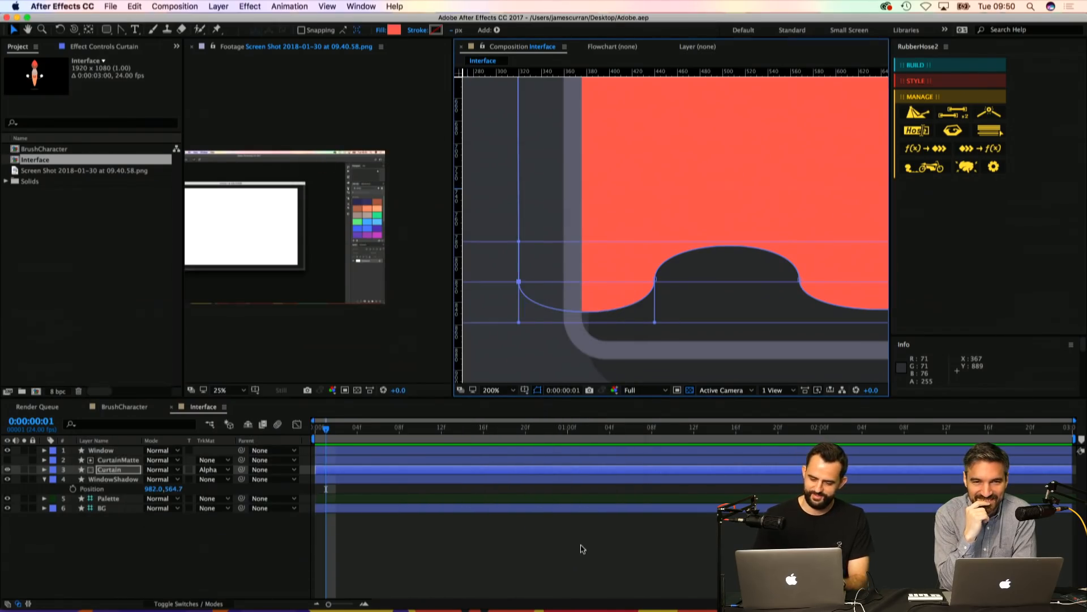
Step: Shift the vertices along the curtain's scalloped lower edge sideways on the middle guide to narrow the individual scallops
drag(692, 177, 659, 218)
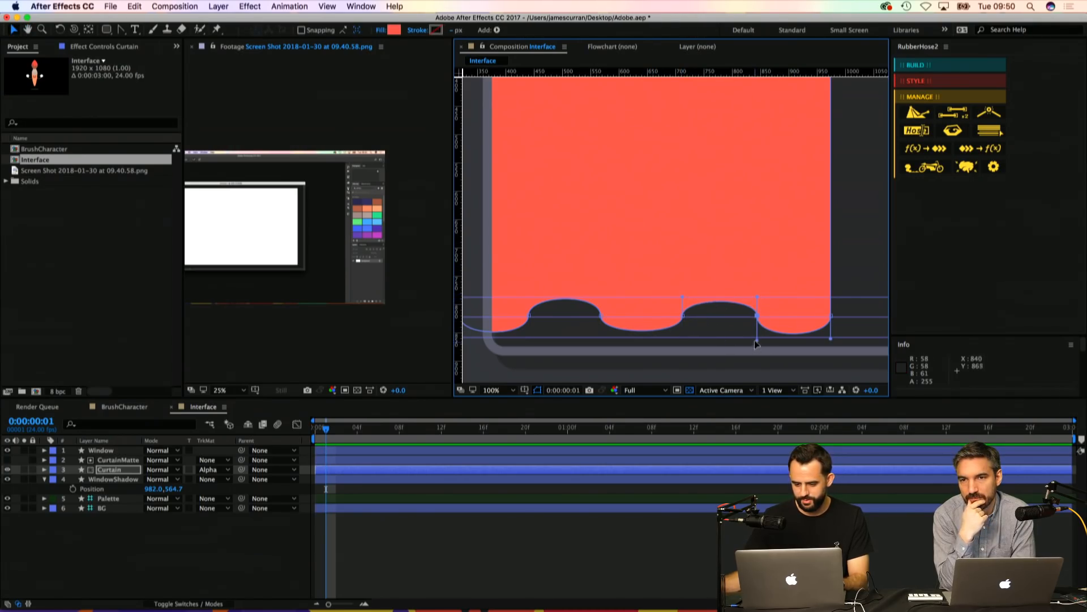
key(z)
alt+click(685, 264)
drag(645, 166, 582, 220)
key(z)
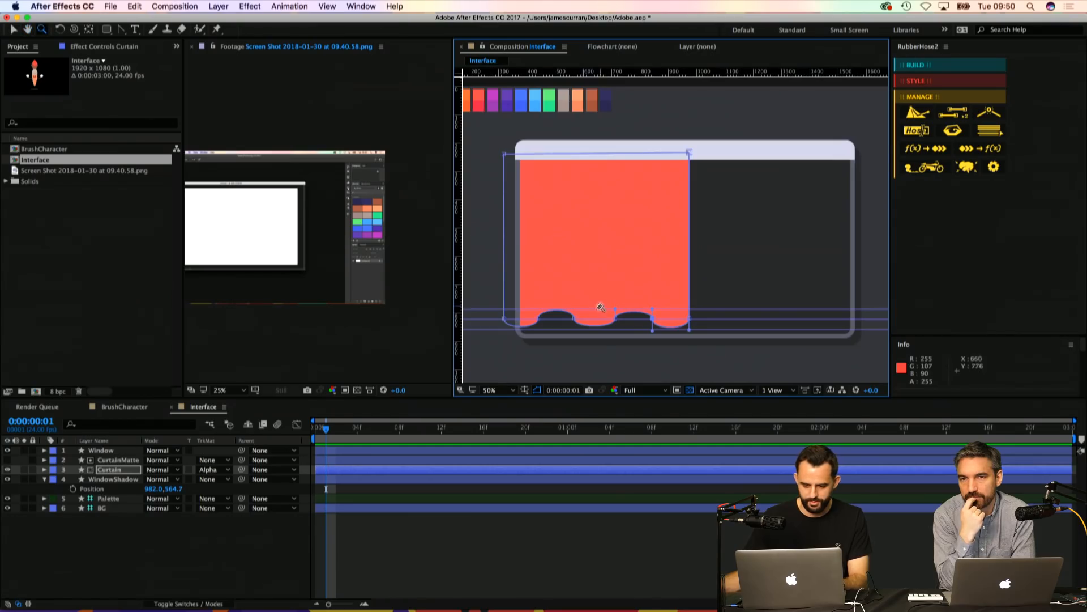
click(600, 306)
drag(552, 255, 545, 255)
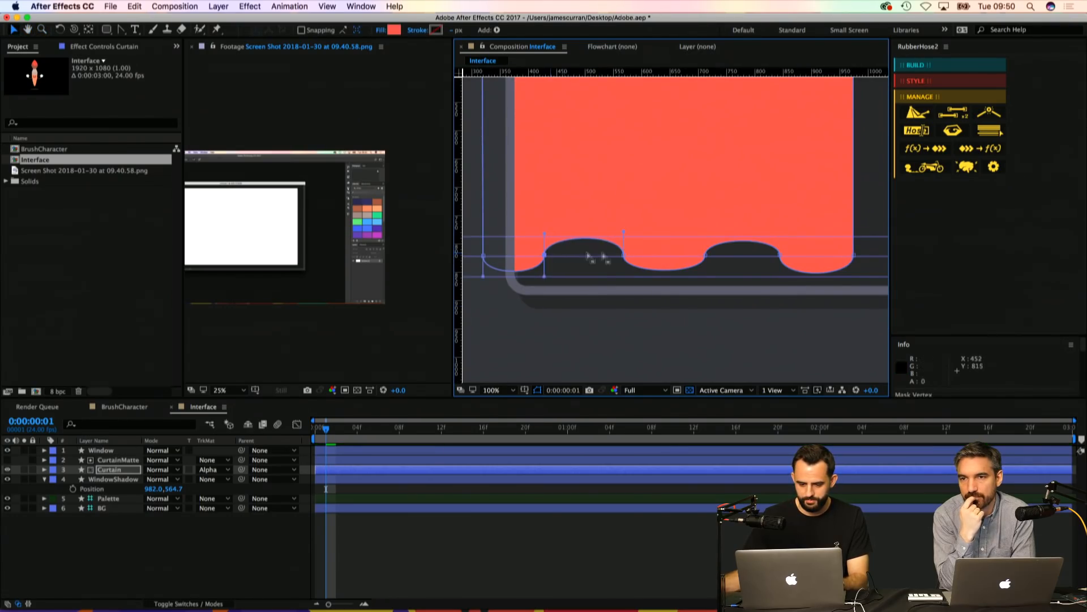
drag(624, 254, 606, 255)
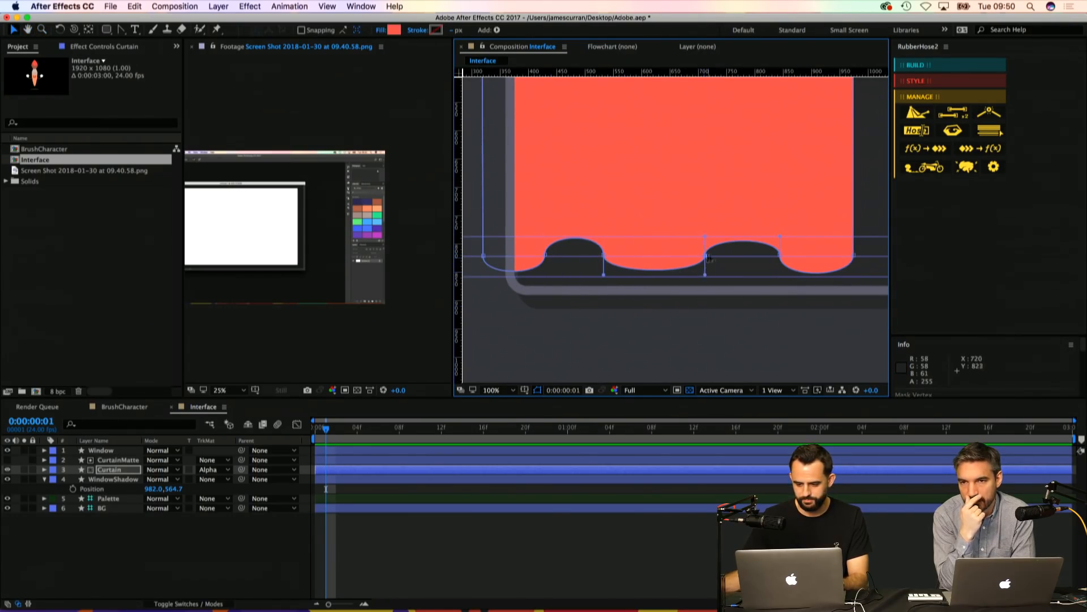
drag(706, 258, 666, 256)
key(g)
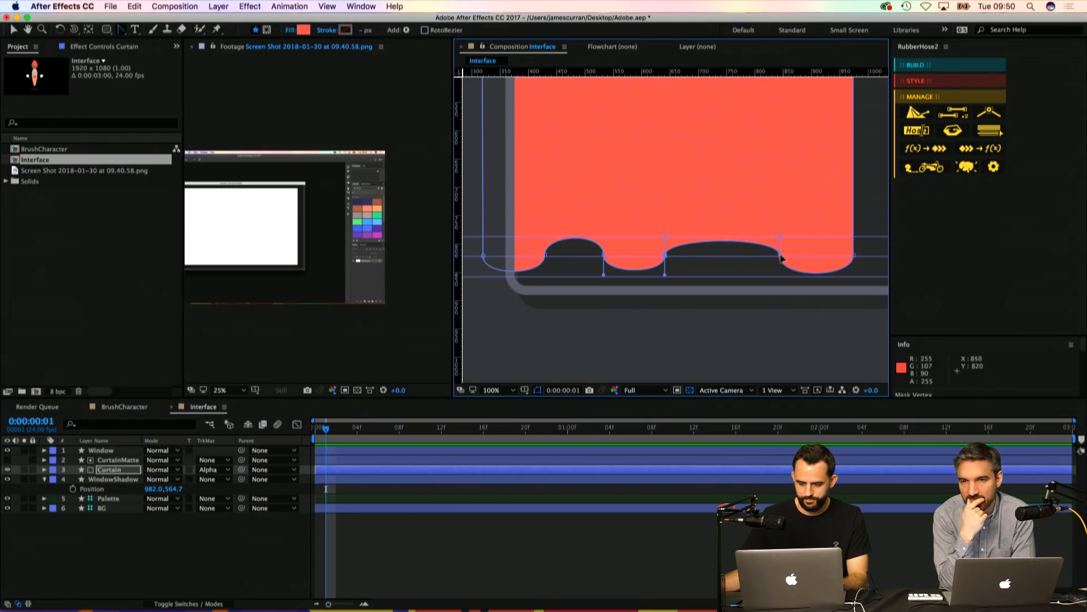
key(v)
drag(781, 258, 794, 258)
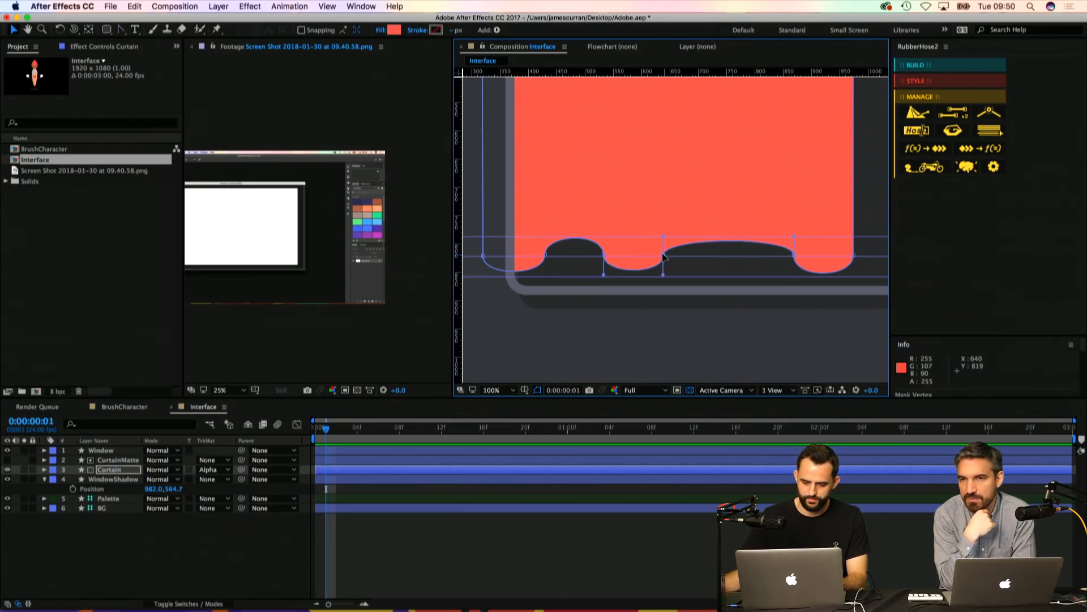
Step: Add a curved vertex with the Pen tool in the wide gap of the curtain's lower edge and align it to the guides
drag(652, 242, 565, 237)
key(g)
drag(654, 237, 652, 272)
key(v)
drag(707, 243, 706, 234)
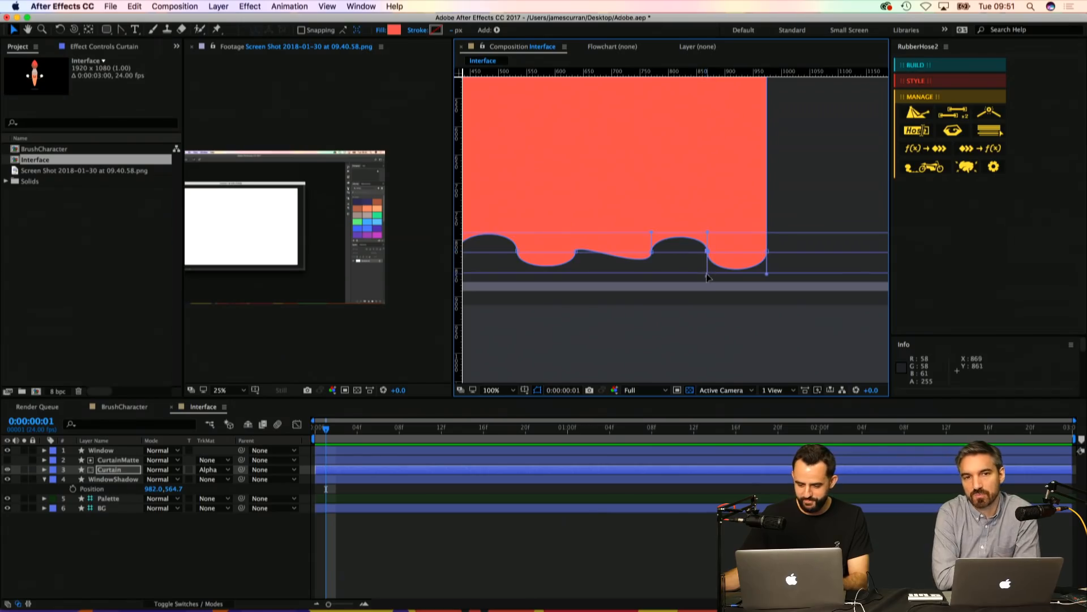
scroll(711, 255, up, 2)
click(700, 239)
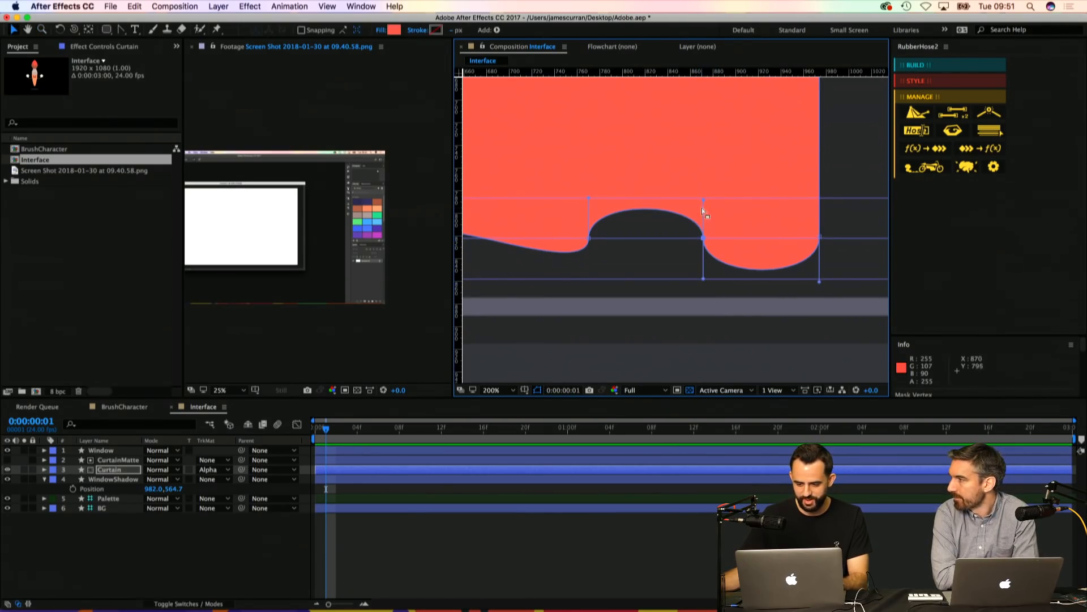
scroll(623, 209, left, 3)
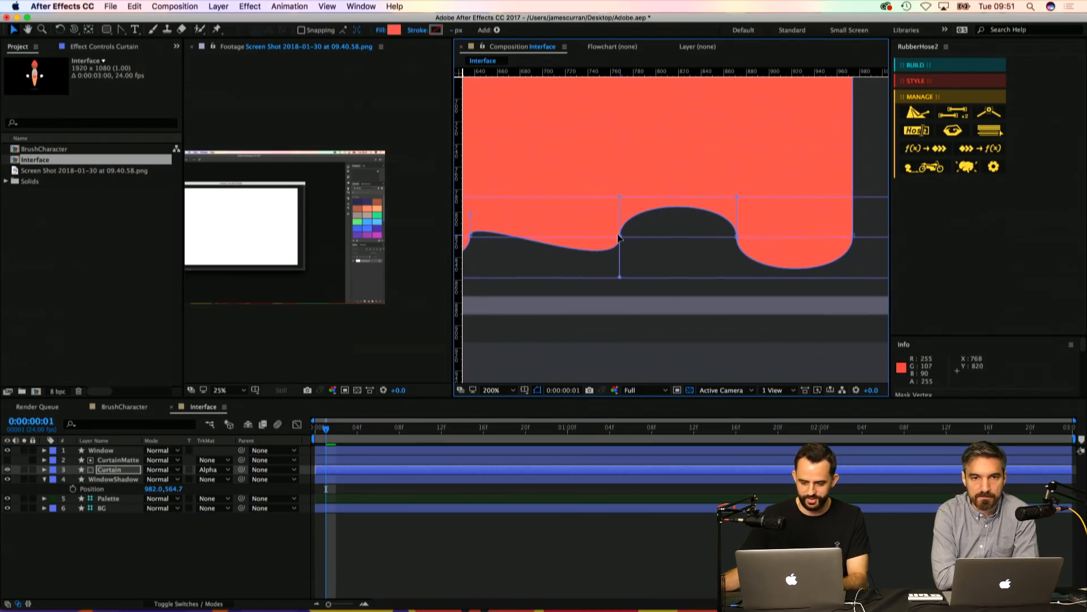
drag(619, 236, 618, 236)
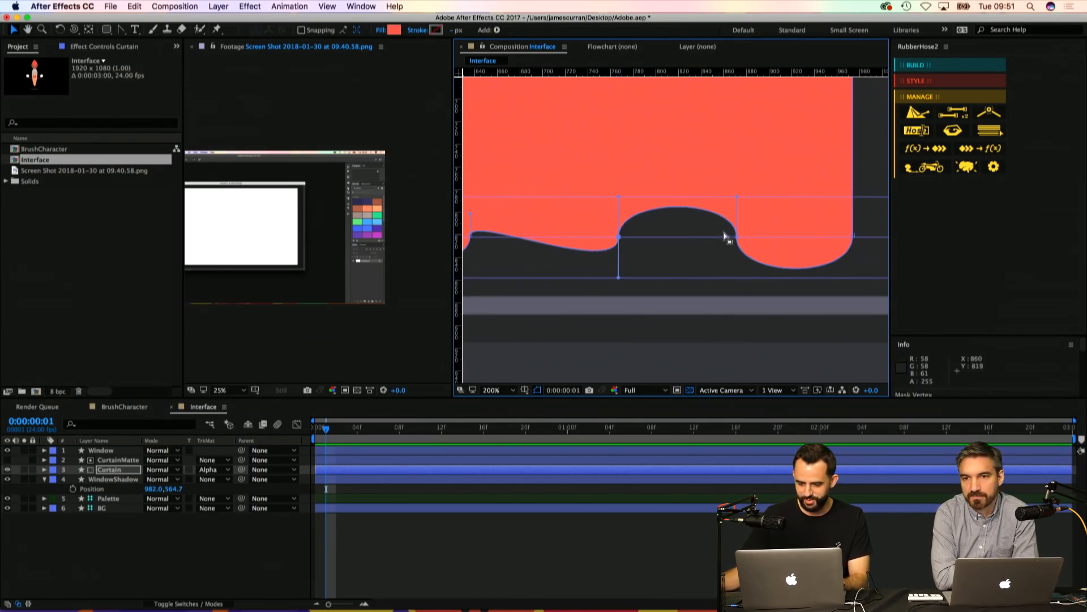
Step: Undo the last edit and add another vertex on the sloping segment of the lower edge, with vertical handles reaching the outer guides
scroll(635, 219, left, 5)
key(g)
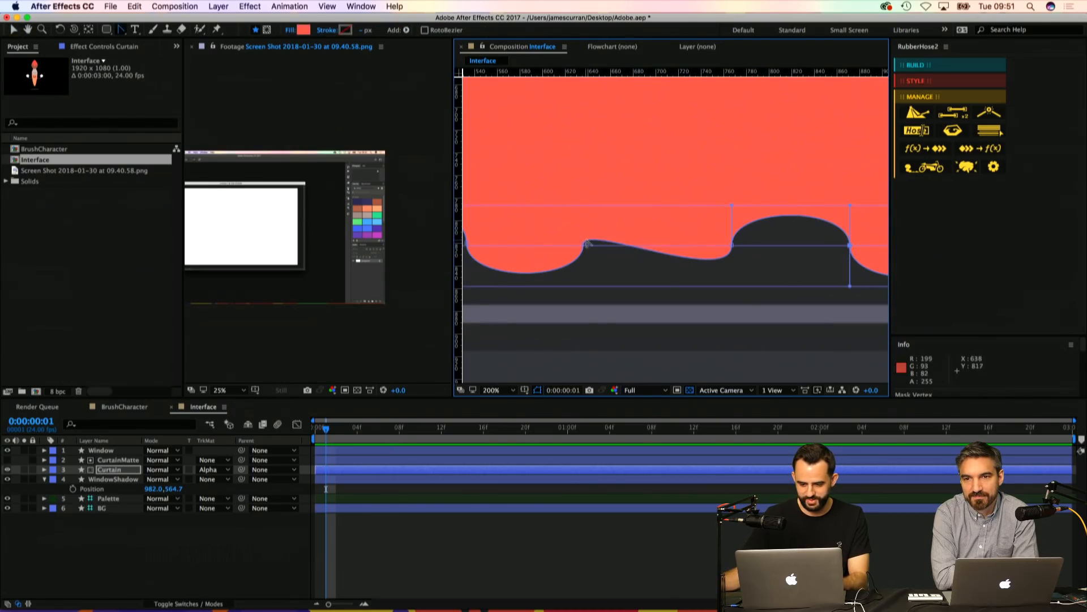
scroll(664, 214, down, 3)
key(v)
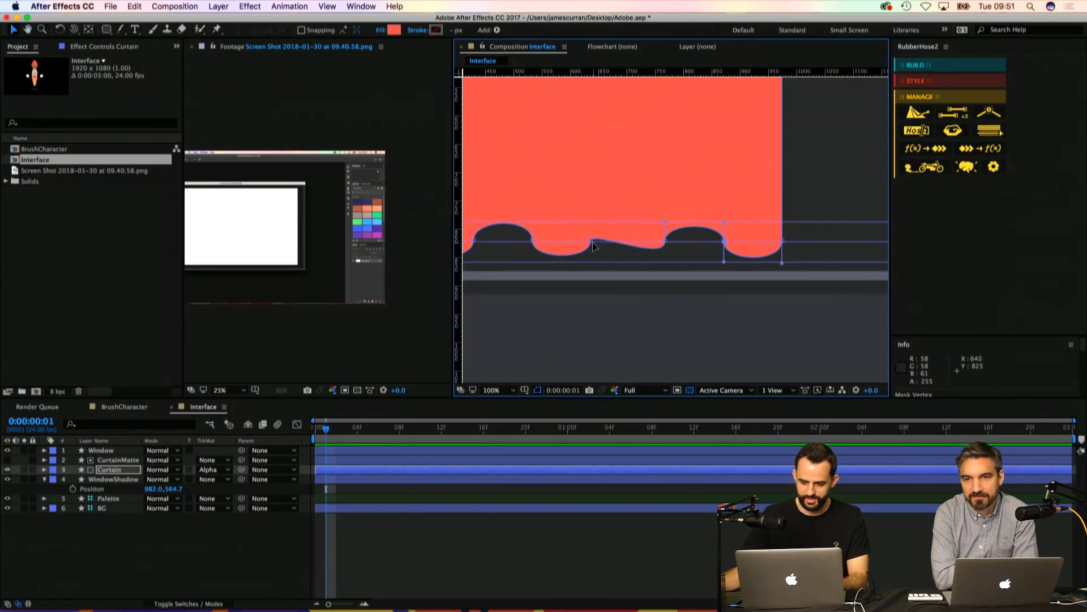
key(super+z)
drag(544, 204, 651, 214)
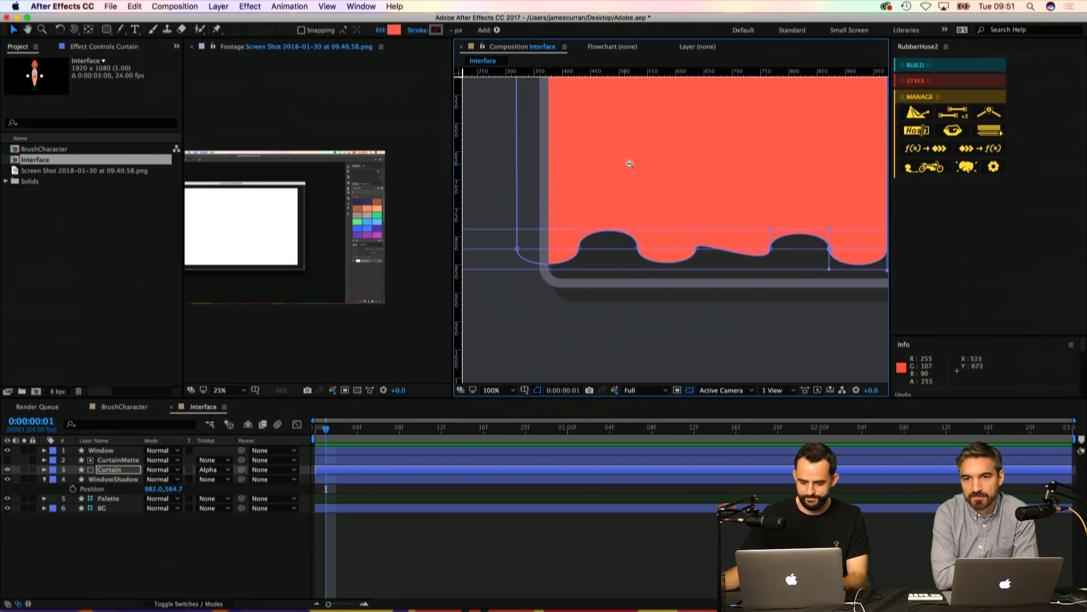
scroll(629, 164, down, 1)
drag(648, 170, 590, 198)
scroll(634, 252, up, 2)
key(v)
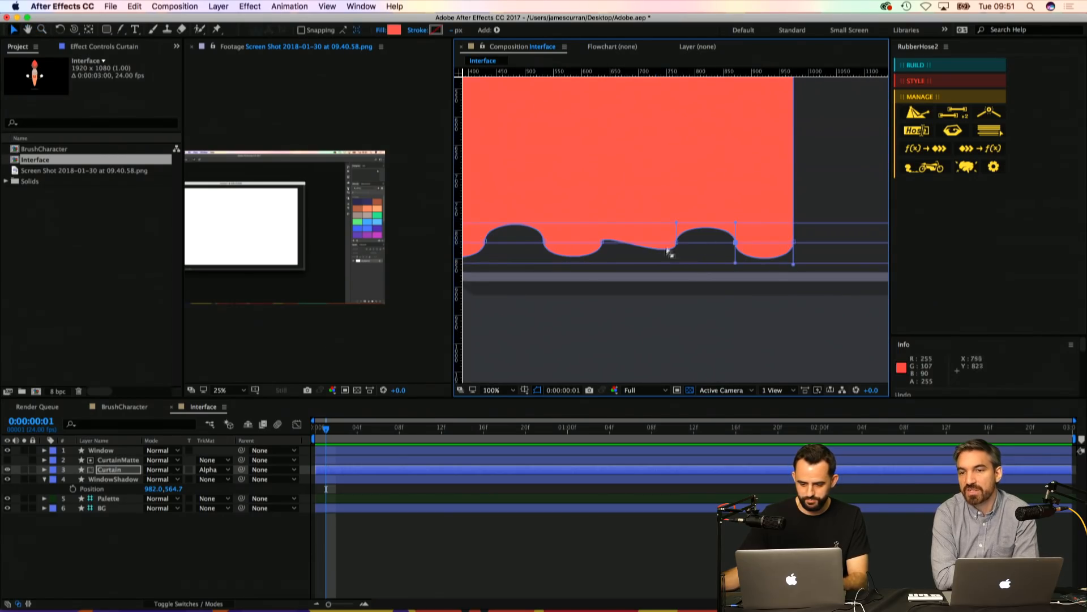
key(g)
drag(628, 244, 624, 222)
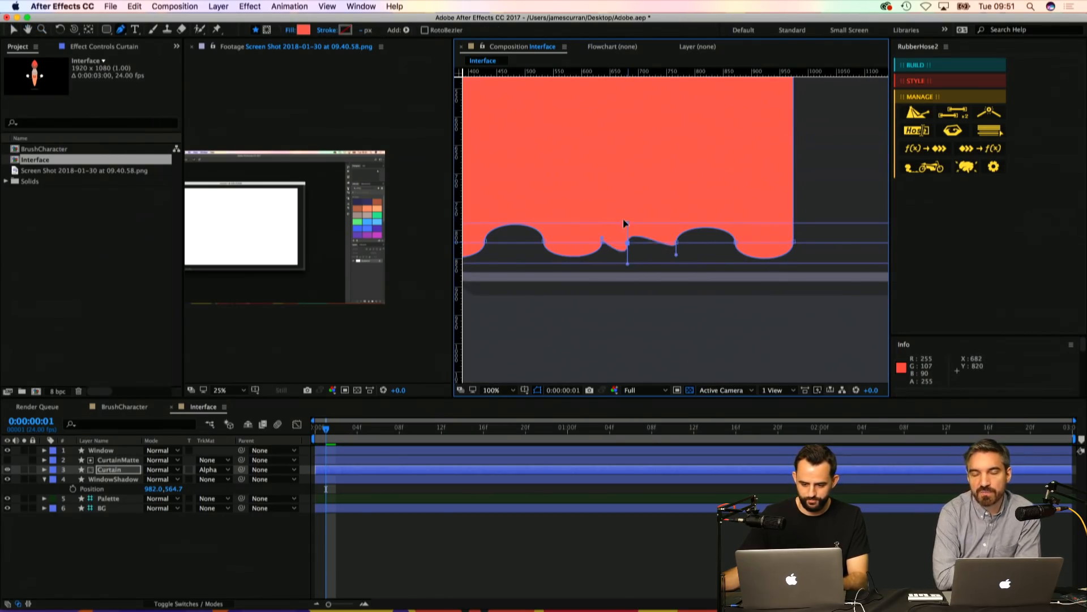
key(v)
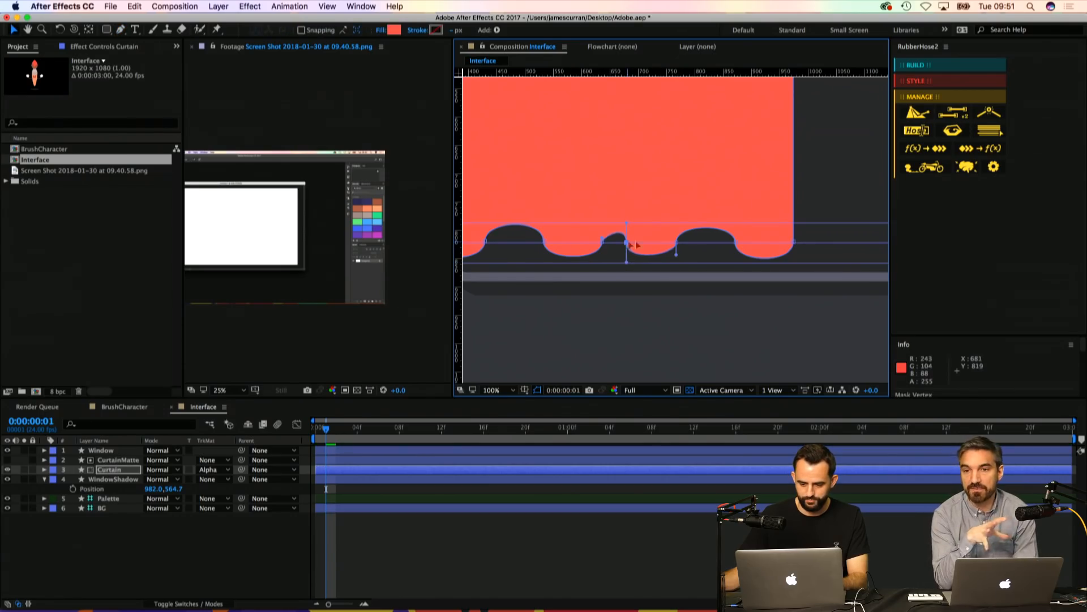
Step: Reposition the vertices of the curtain's right-hand scallops along the middle guide to even out their widths
click(737, 243)
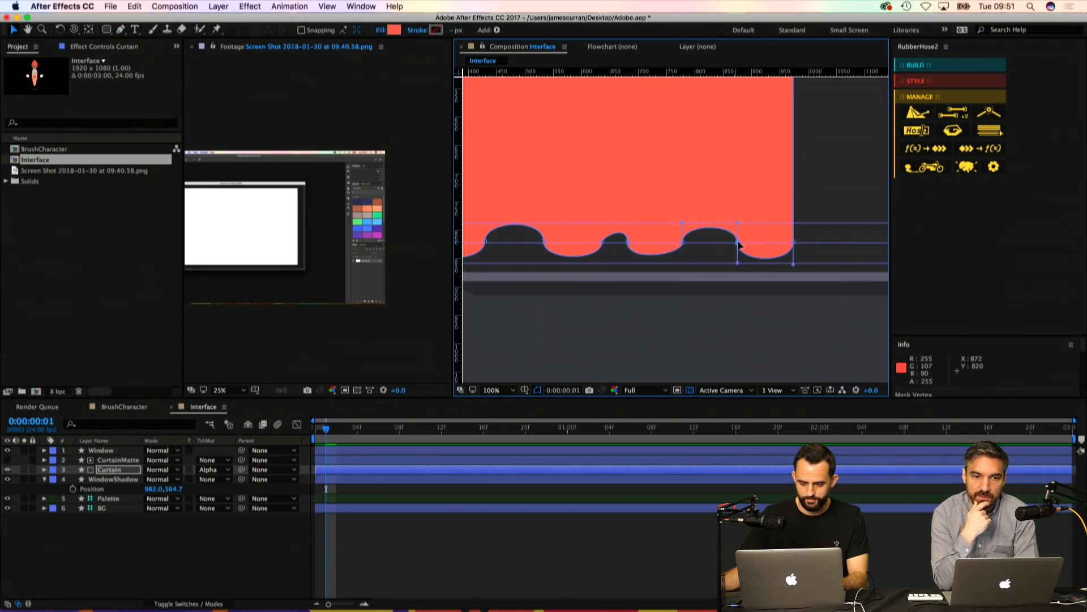
click(685, 243)
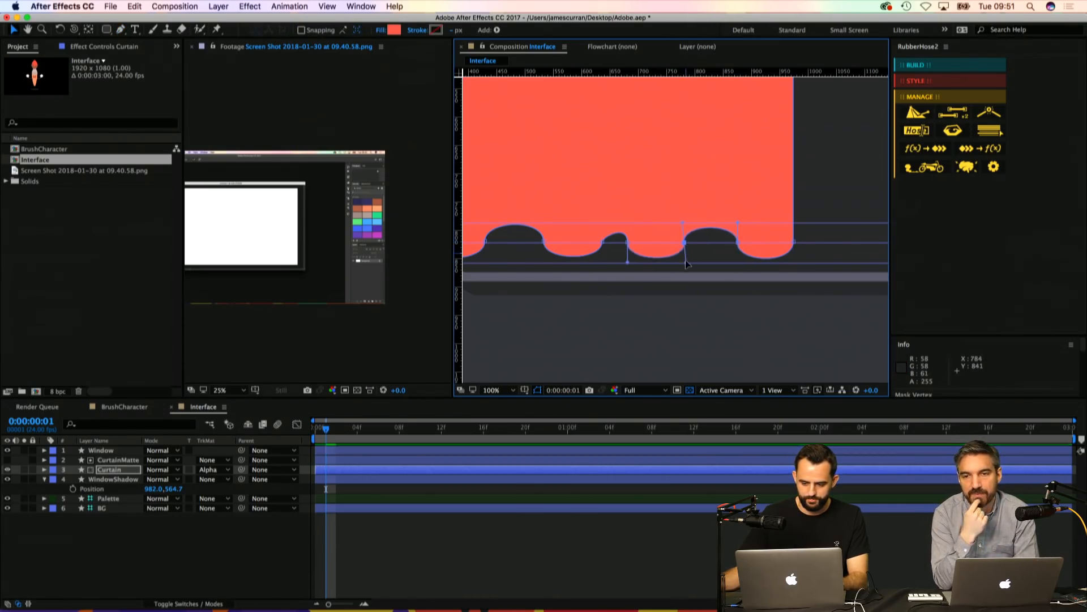
drag(687, 263, 685, 262)
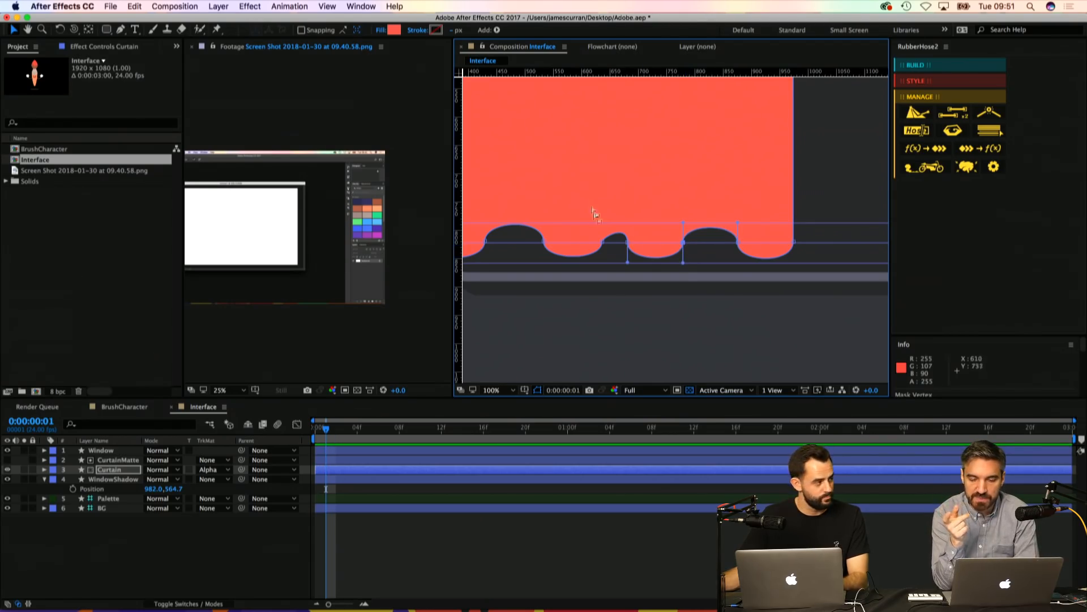
drag(625, 244, 686, 243)
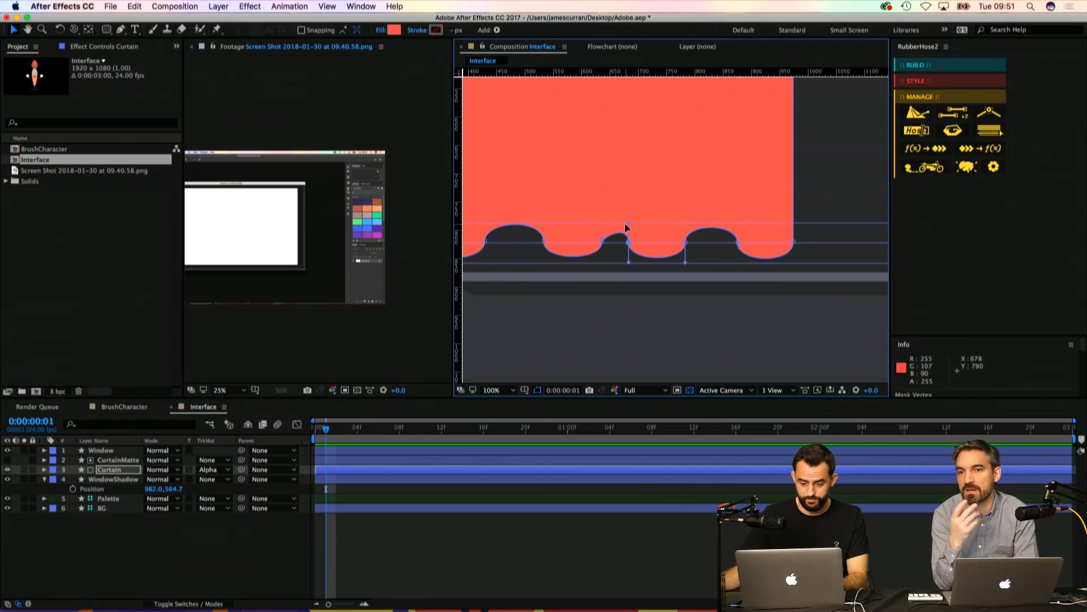
Step: Space the left and middle vertices of the lower edge along the middle guide so the scallops match in width
drag(602, 241, 663, 230)
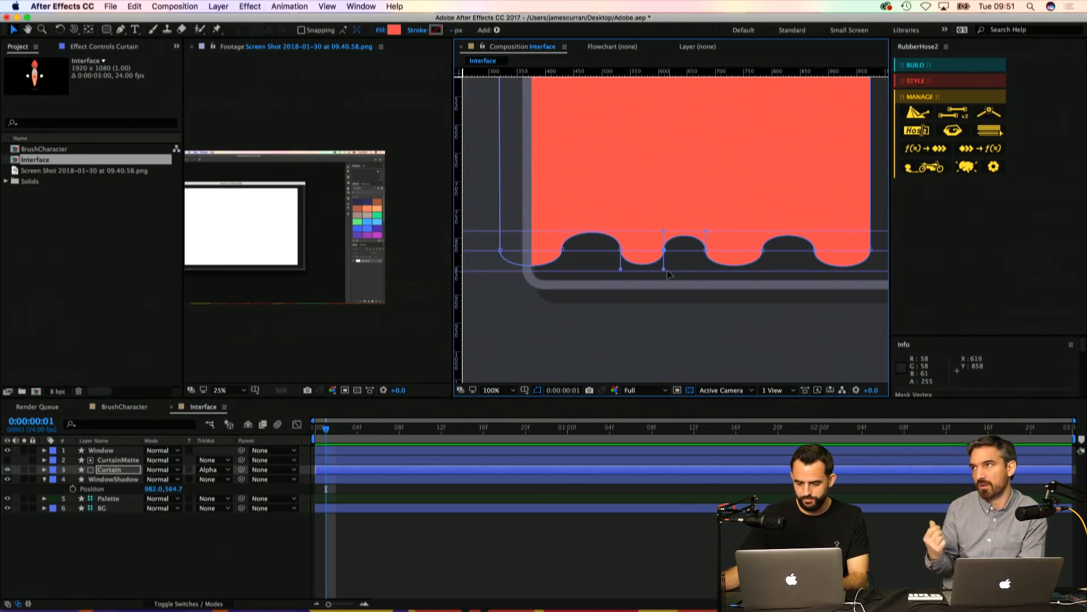
drag(666, 271, 567, 257)
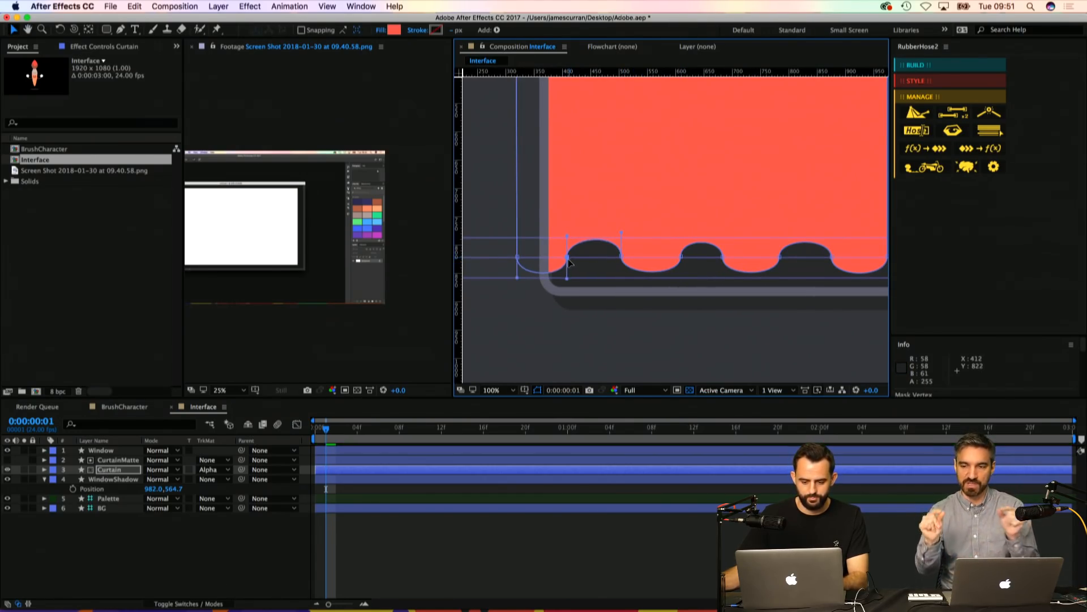
click(622, 257)
drag(622, 256, 671, 258)
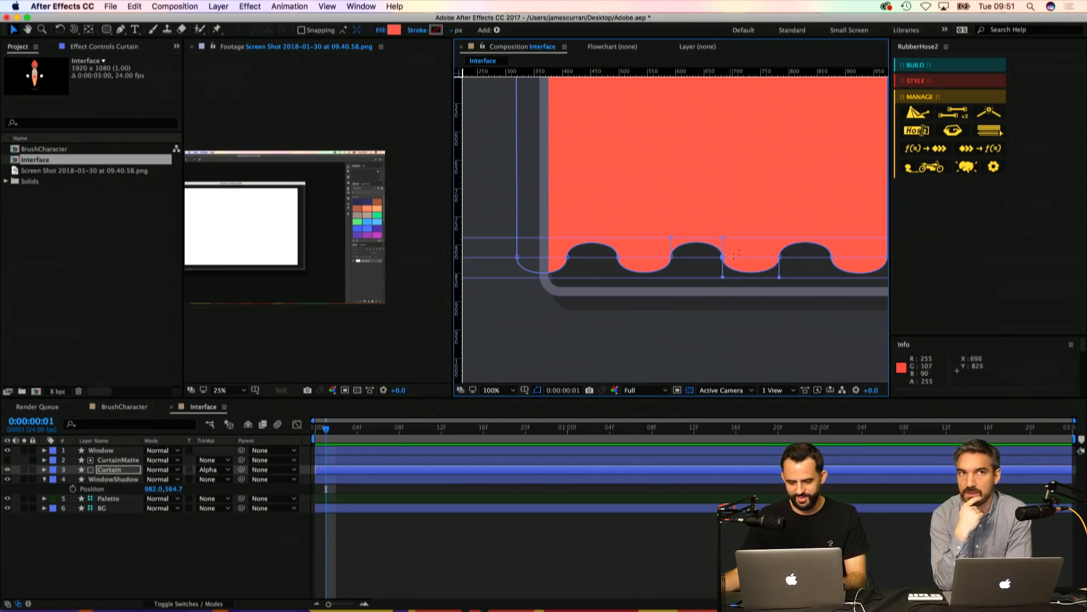
drag(736, 253, 645, 283)
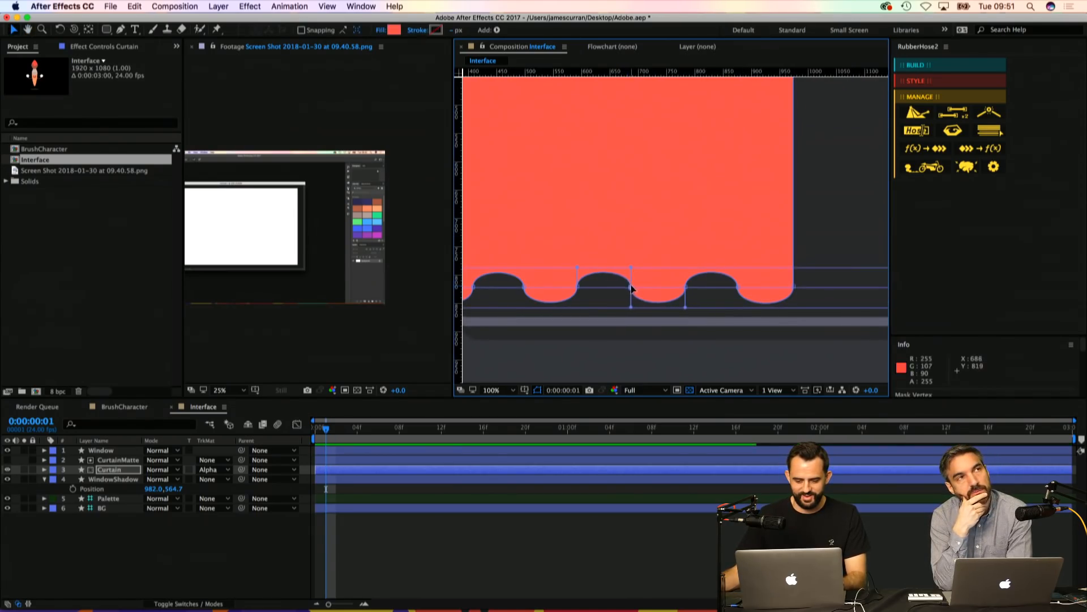
scroll(632, 289, left, 5)
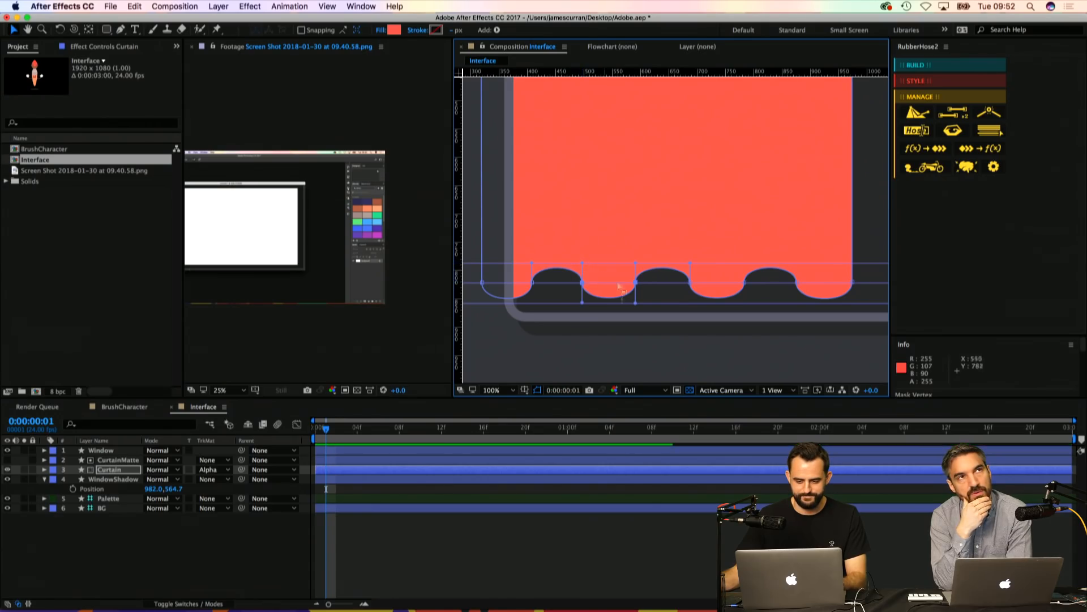
Step: Deselect the curtain layer, check the finished scalloped edge against the whole window, and save the project
click(594, 532)
key(z)
alt+click(643, 222)
drag(653, 169, 539, 199)
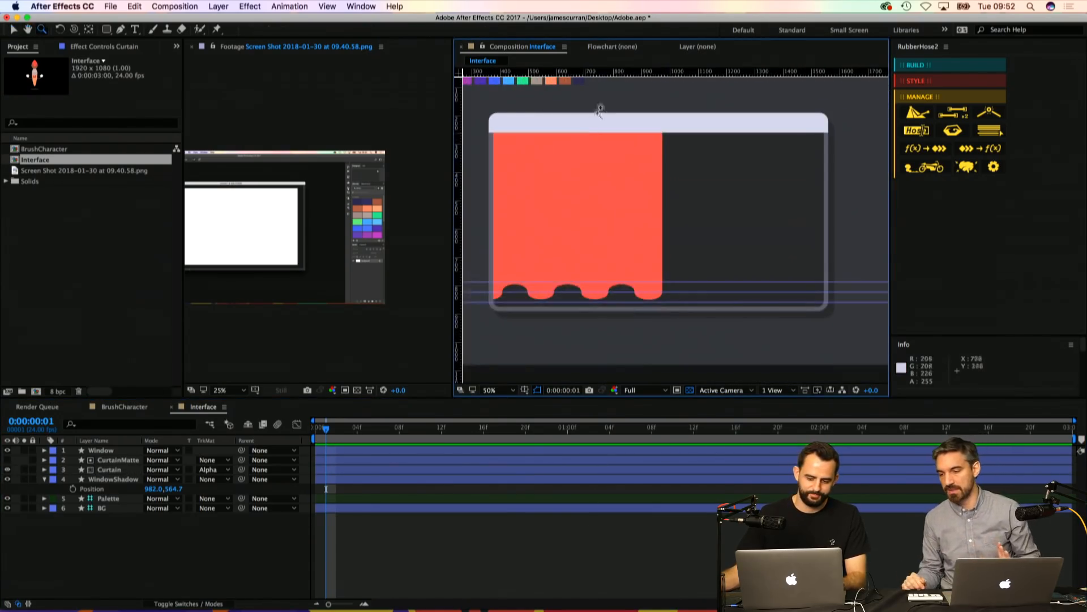
key(super+s)
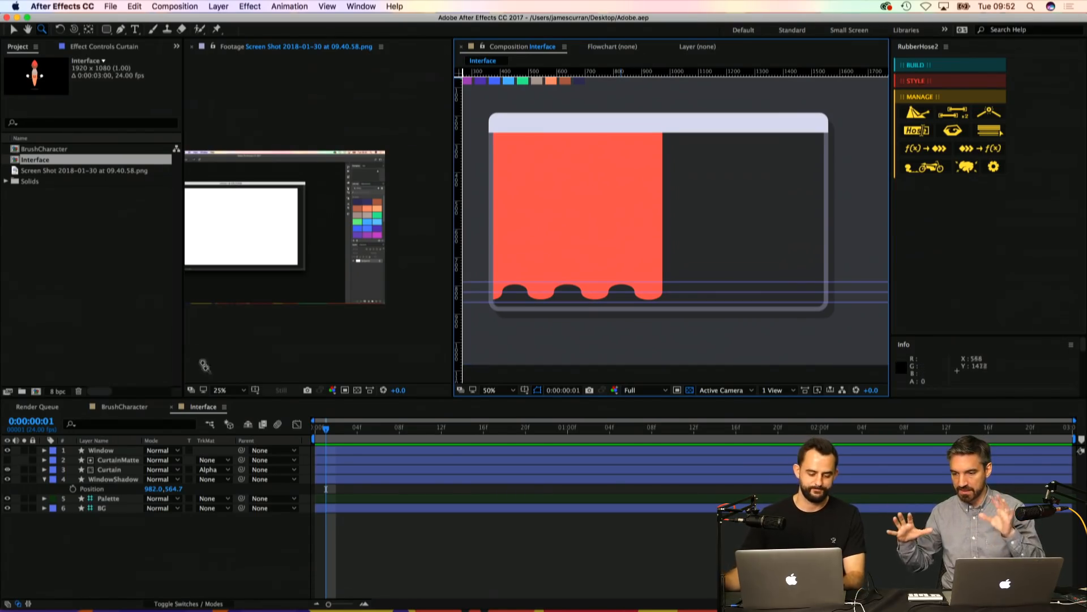
Step: Select the left-side vertices of the Curtain layer's Path 1 and nudge them slightly further left, beyond the window border
click(113, 470)
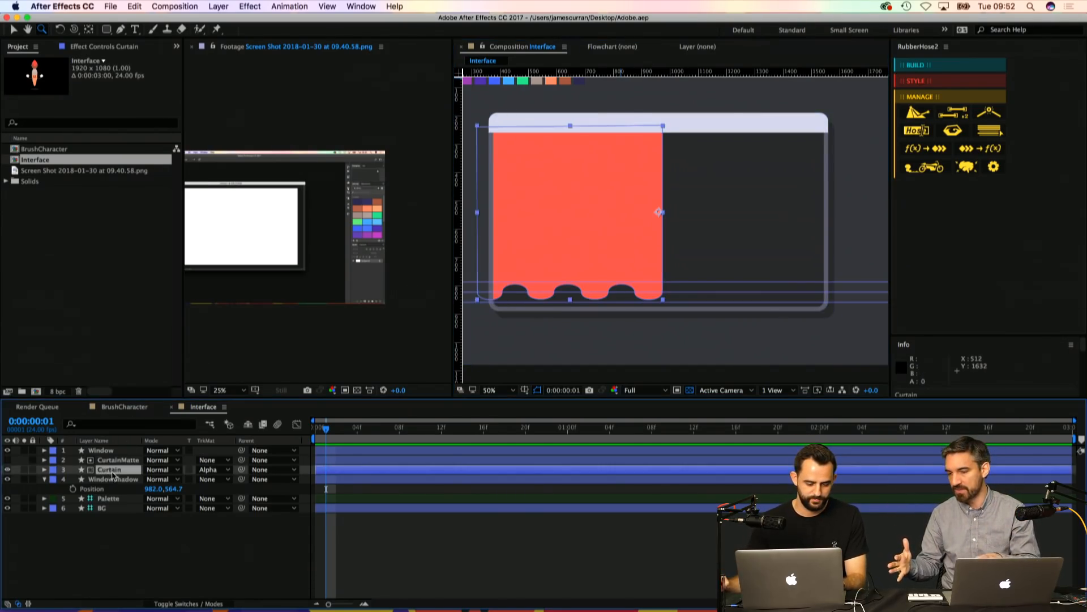
click(44, 470)
click(54, 479)
click(101, 502)
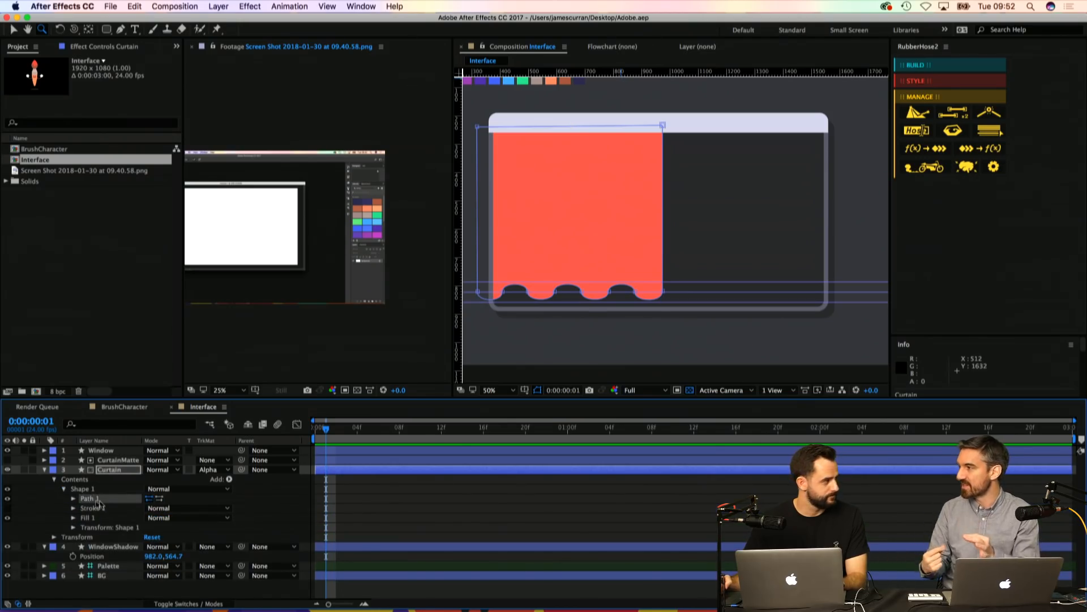
key(v)
drag(510, 280, 547, 242)
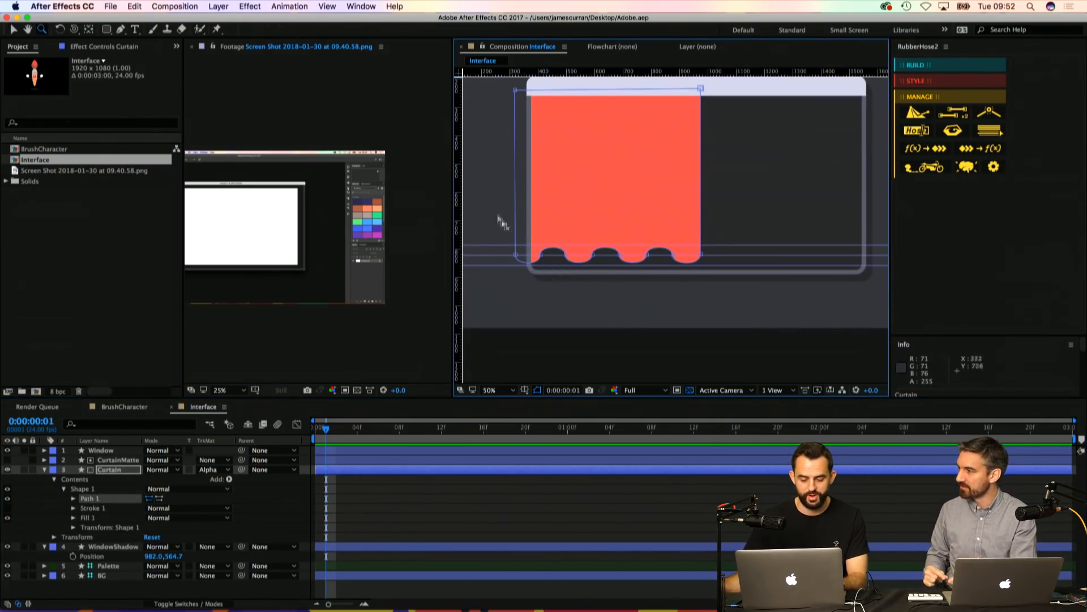
drag(501, 82, 525, 275)
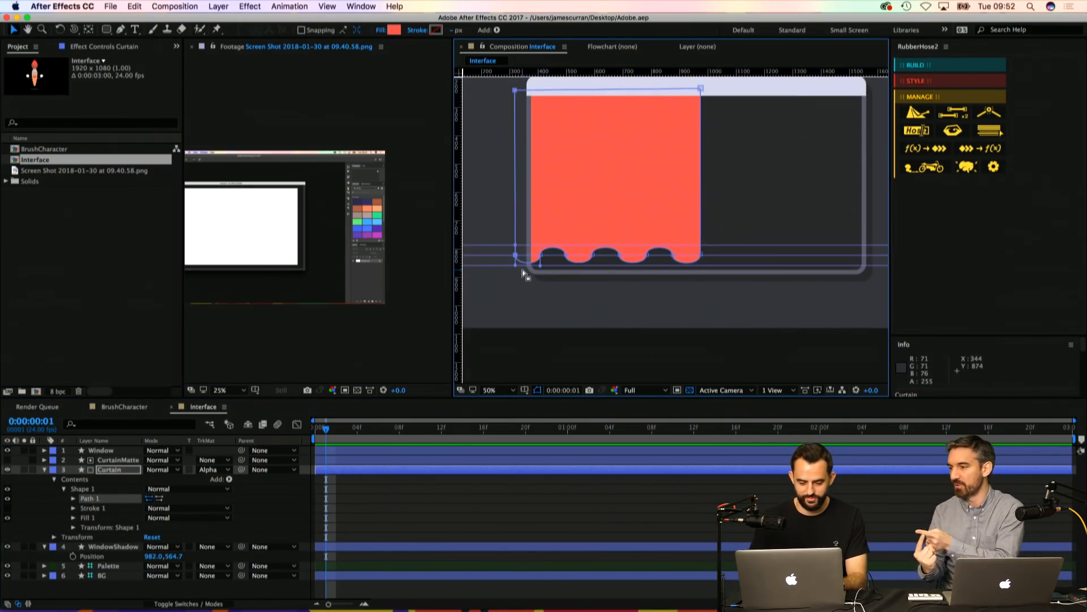
key(Left)
key(Left)
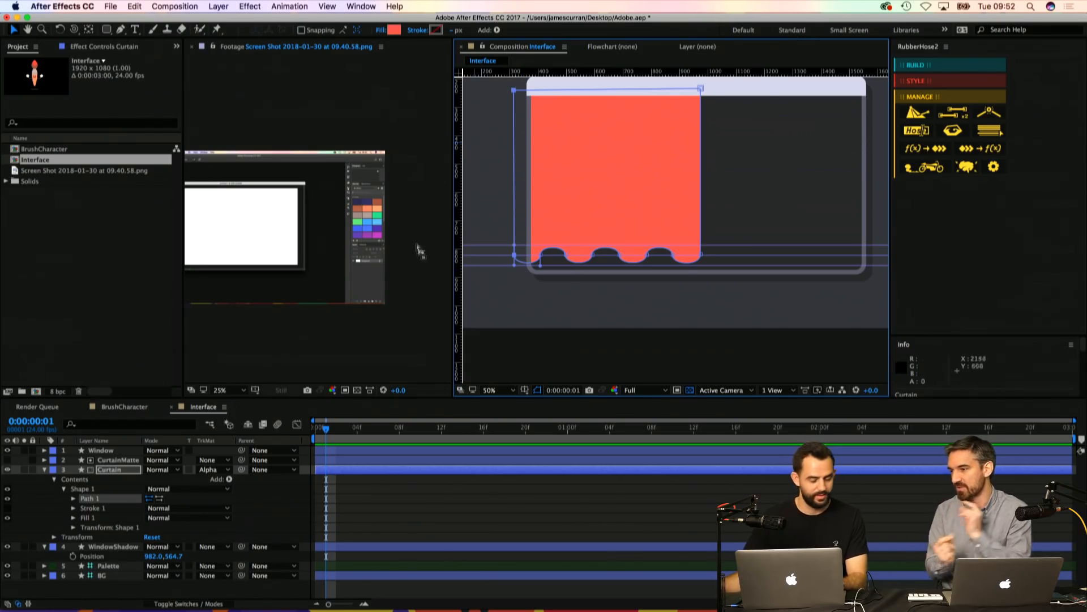
Step: Try to flatten the scallops by scaling the curtain's lower-edge vertices as a group, and undo the change
drag(491, 205, 737, 306)
scroll(582, 260, up, 1)
double_click(602, 248)
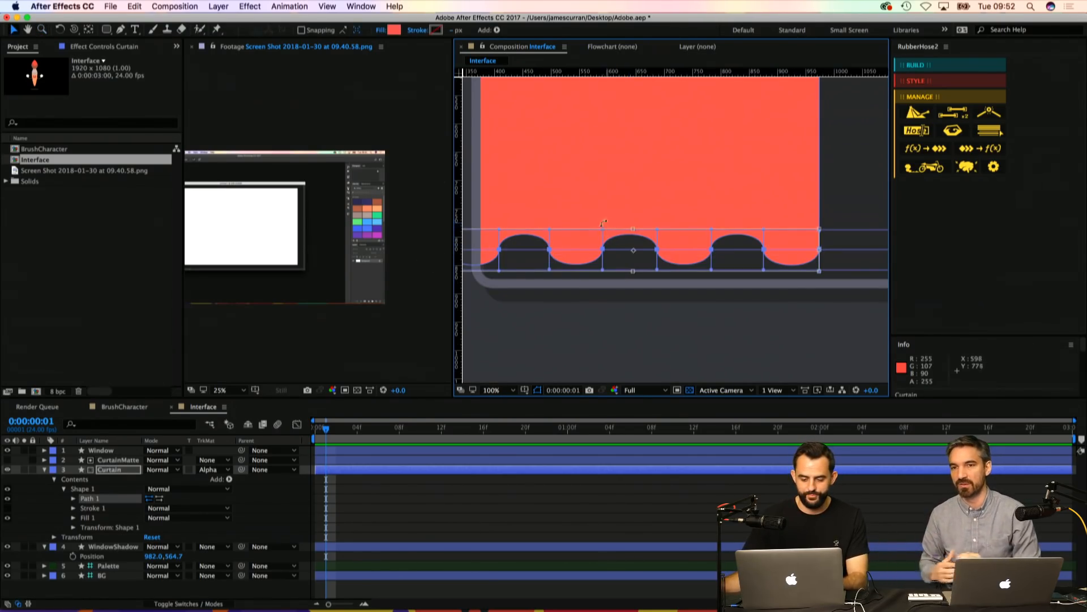
drag(633, 228, 631, 241)
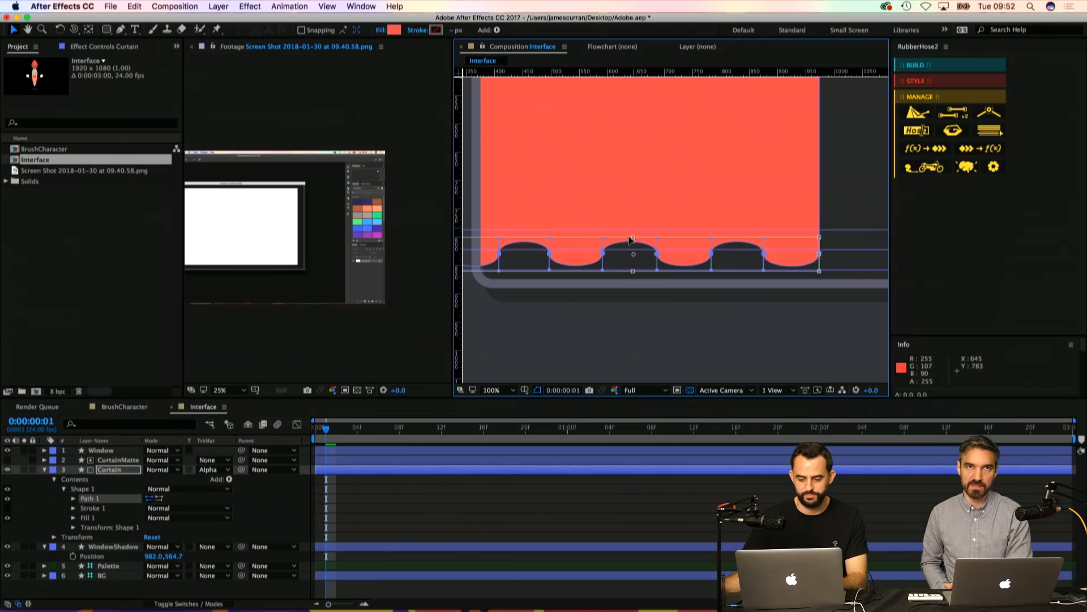
key(super+z)
click(442, 524)
key(z)
key(super+z)
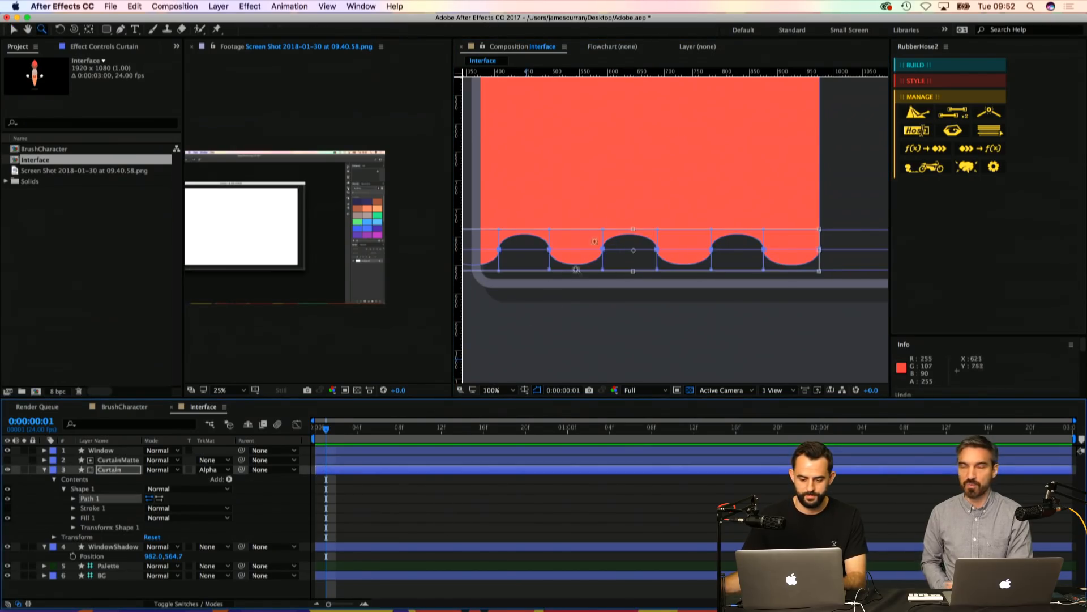
click(444, 493)
alt+click(584, 202)
Step: Select all scalloped lower-edge vertices of the curtain's Path 1 and nudge them down together, closer to the window's bottom border
key(v)
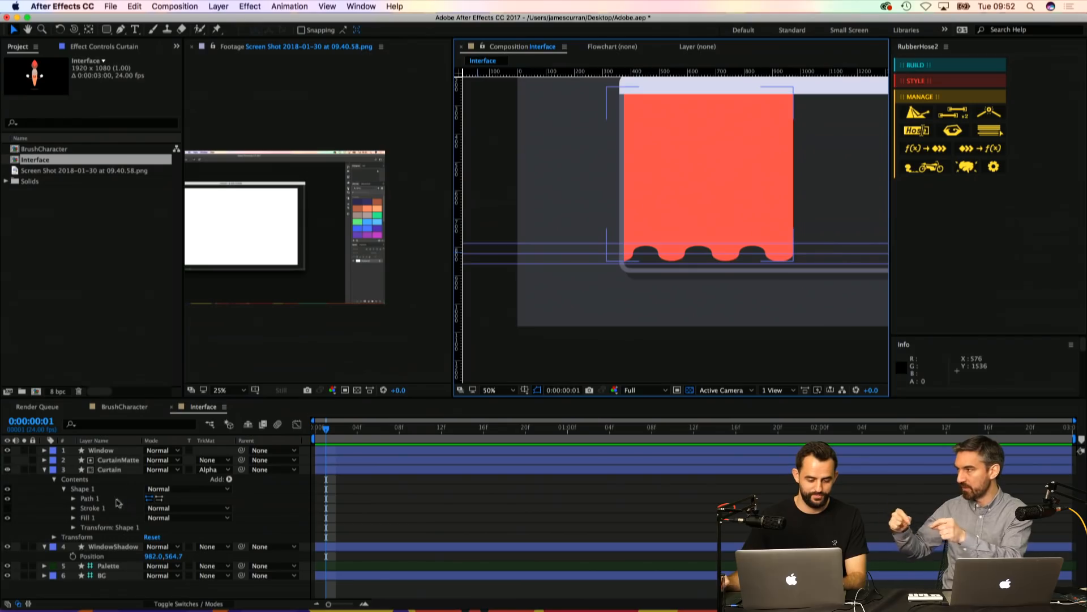
click(107, 499)
drag(546, 201, 828, 301)
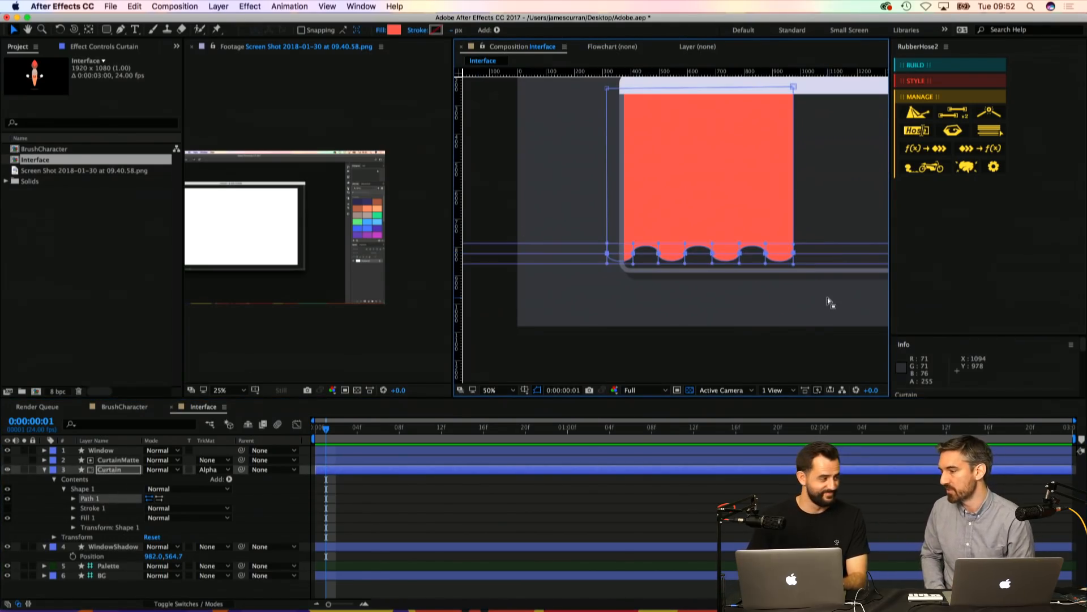
key(Down)
key(Down)
key(Down)
key(Down)
key(Down)
key(Down)
key(Down)
key(Down)
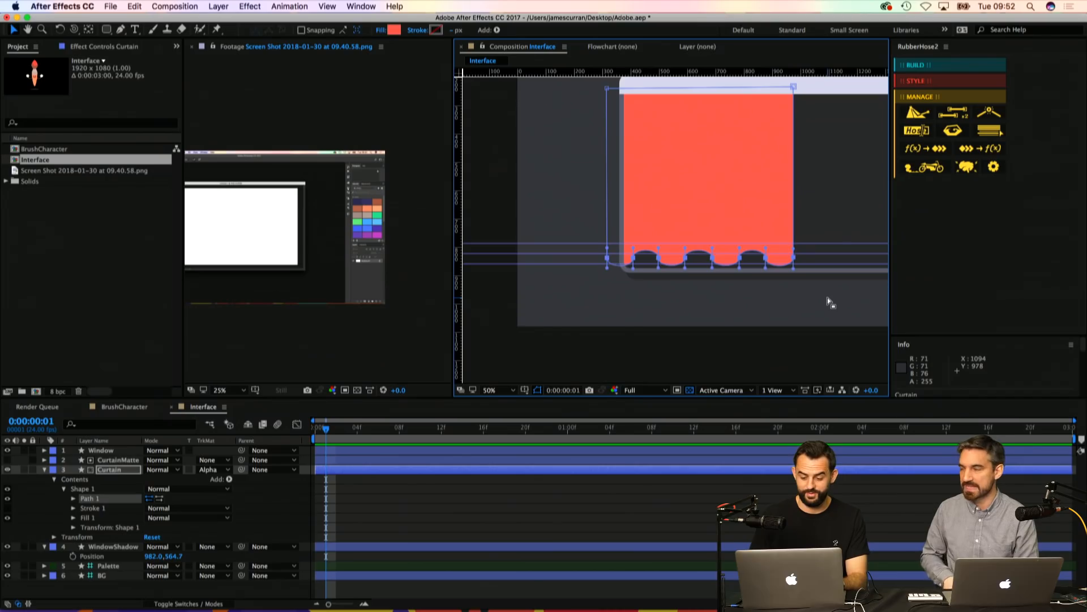
key(z)
click(752, 272)
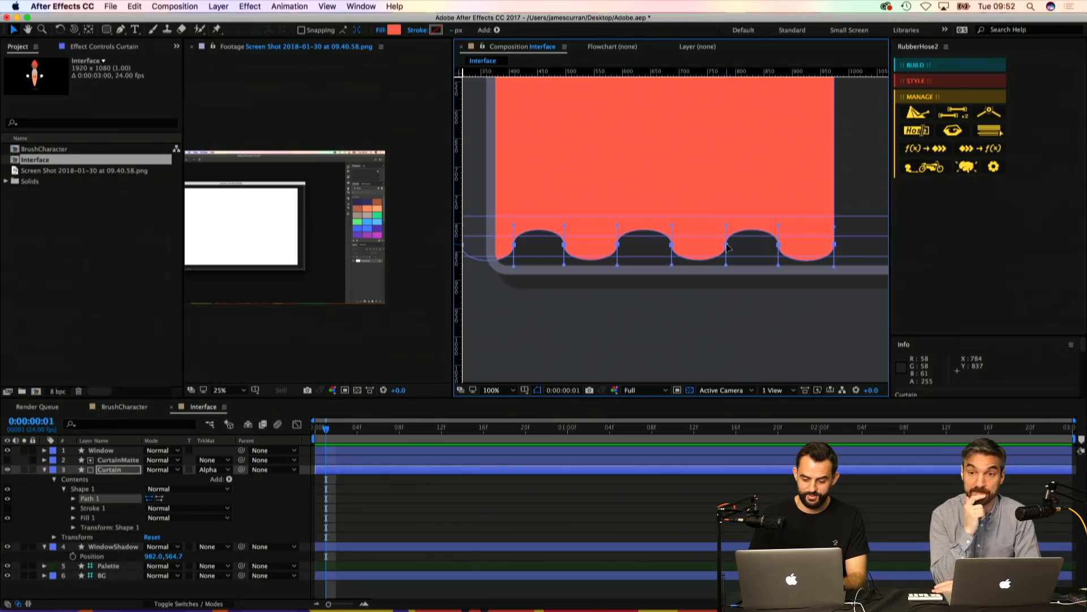
click(412, 517)
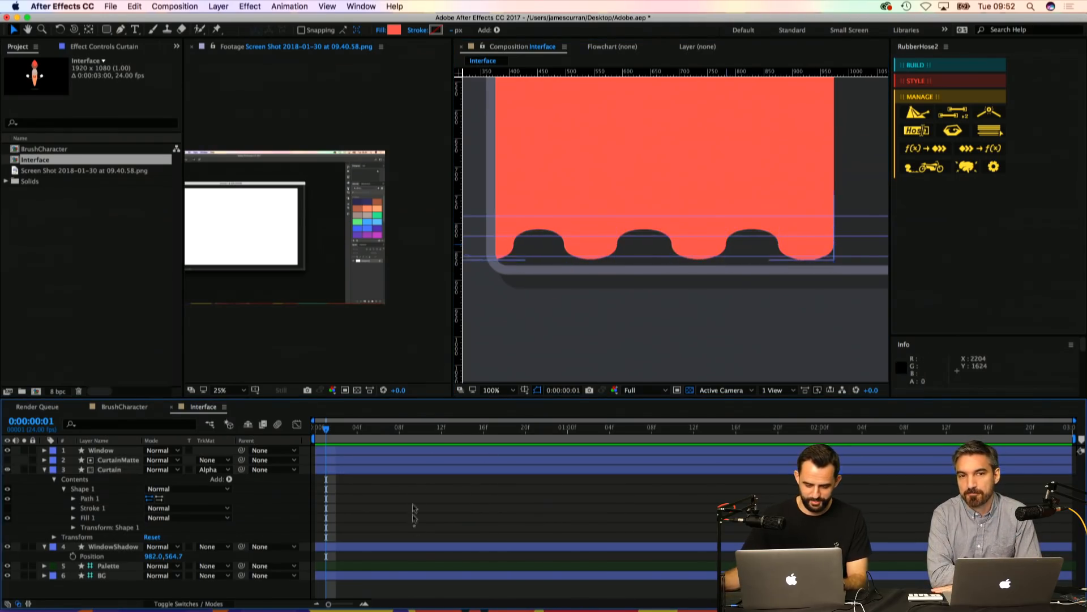
key(z)
alt+click(633, 179)
key(h)
drag(643, 153, 554, 167)
key(z)
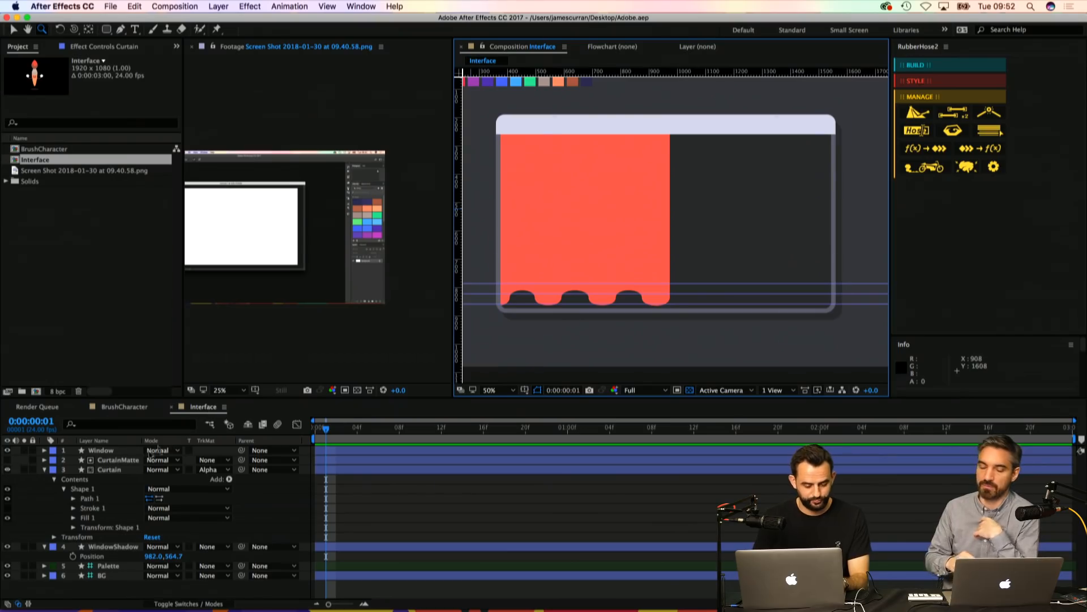
Step: Leave the Curtain layer deselected with its track matte unchanged, and save the project
click(82, 489)
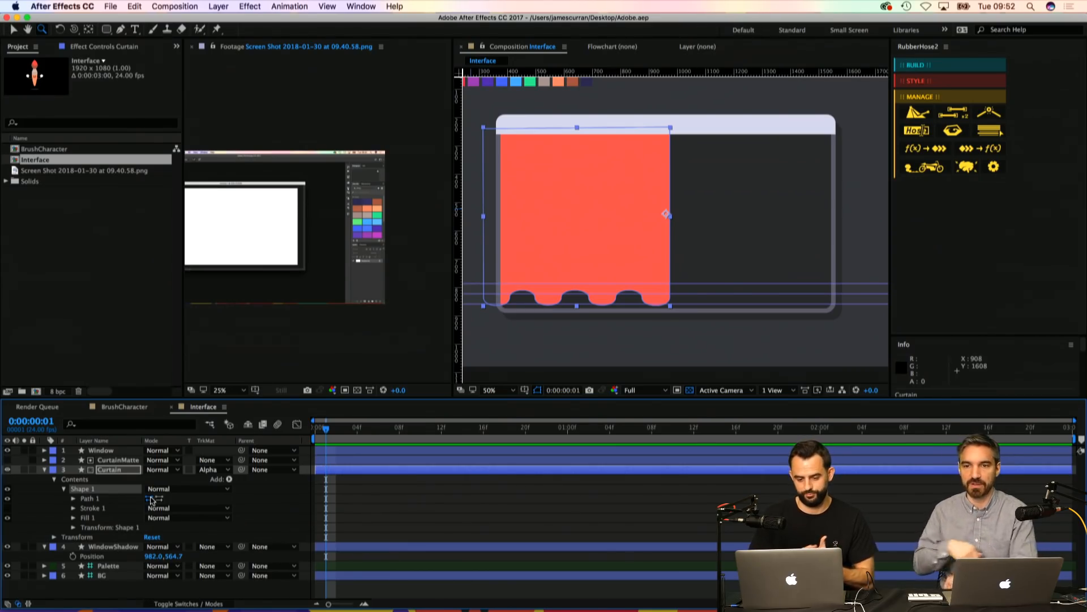
click(127, 470)
click(214, 469)
click(286, 498)
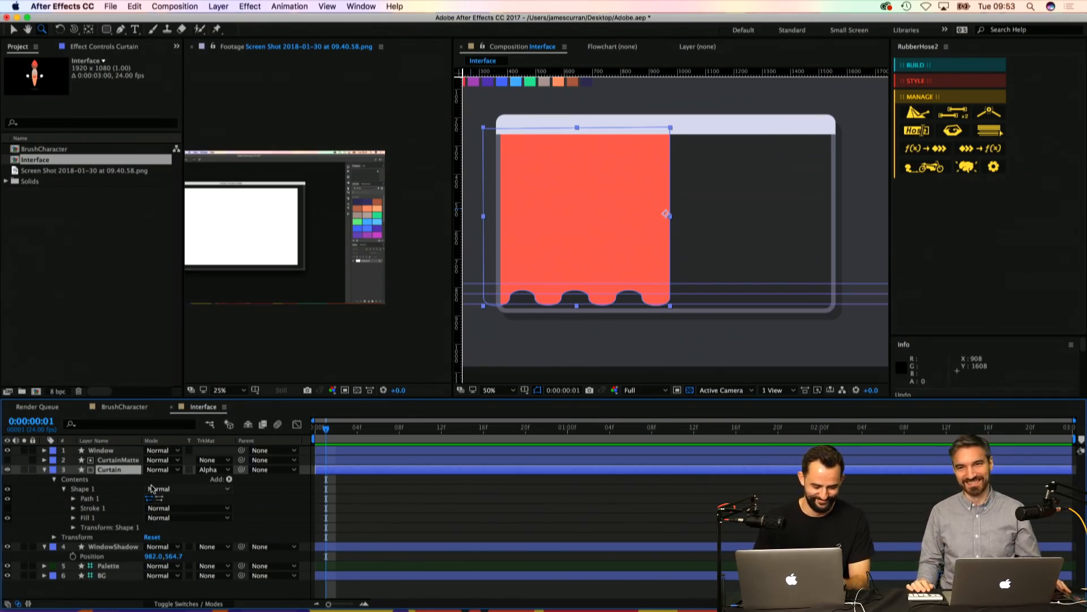
click(413, 503)
click(129, 469)
click(361, 508)
key(super+s)
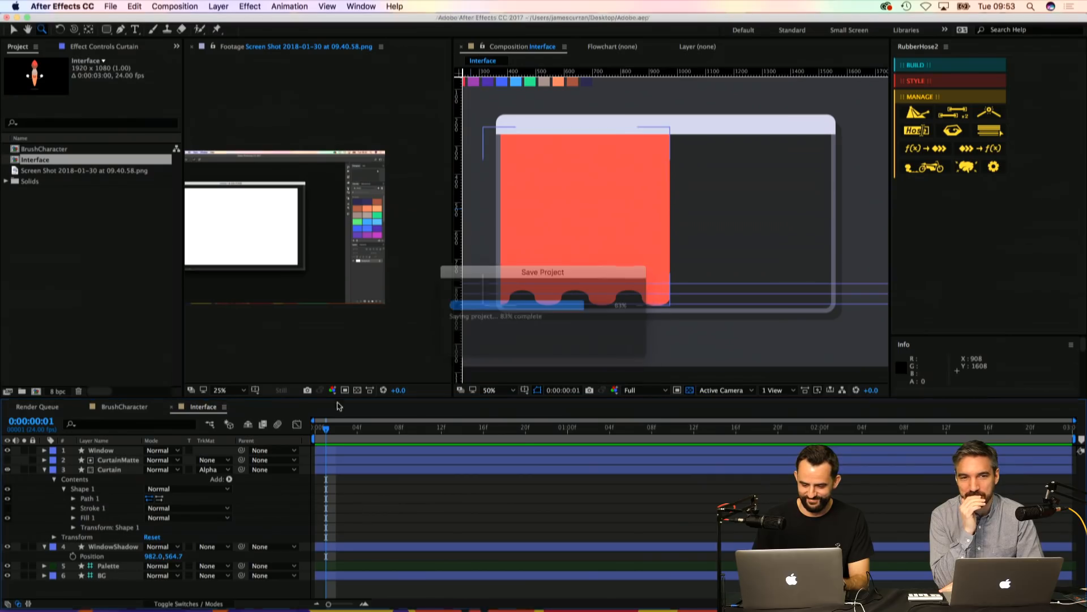
Step: Draw a straight vertical Pen path over the curtain, from below the title bar to the window's bottom border, on a new shape layer
drag(126, 33, 148, 36)
click(624, 158)
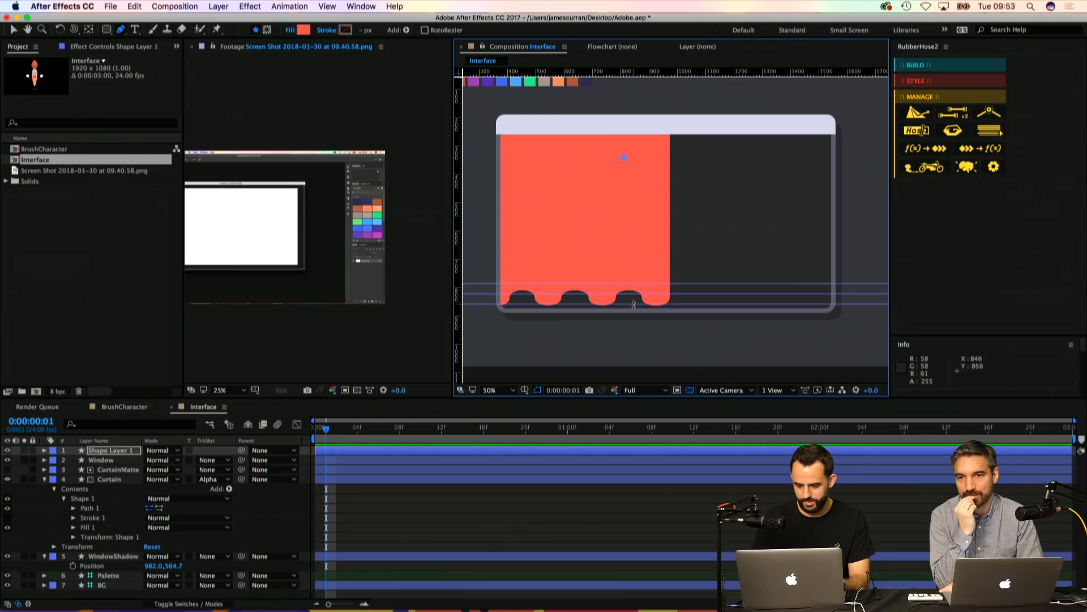
click(623, 312)
key(v)
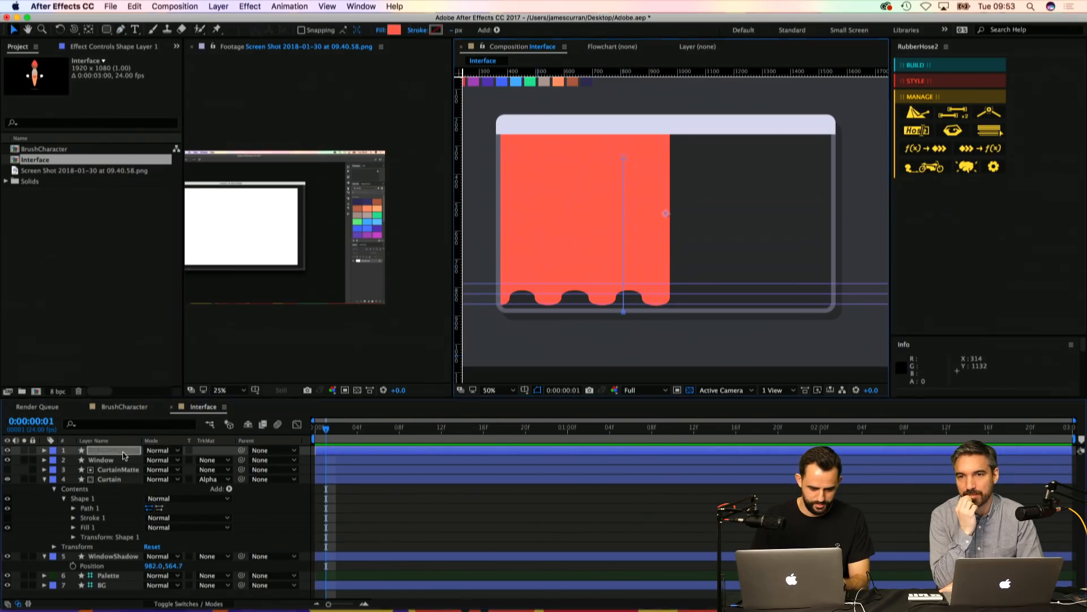
Step: Place the new line's layer between Window and CurtainMatte and rename it CurtainShading
drag(126, 451, 125, 469)
key(Return)
text(CurtainShading)
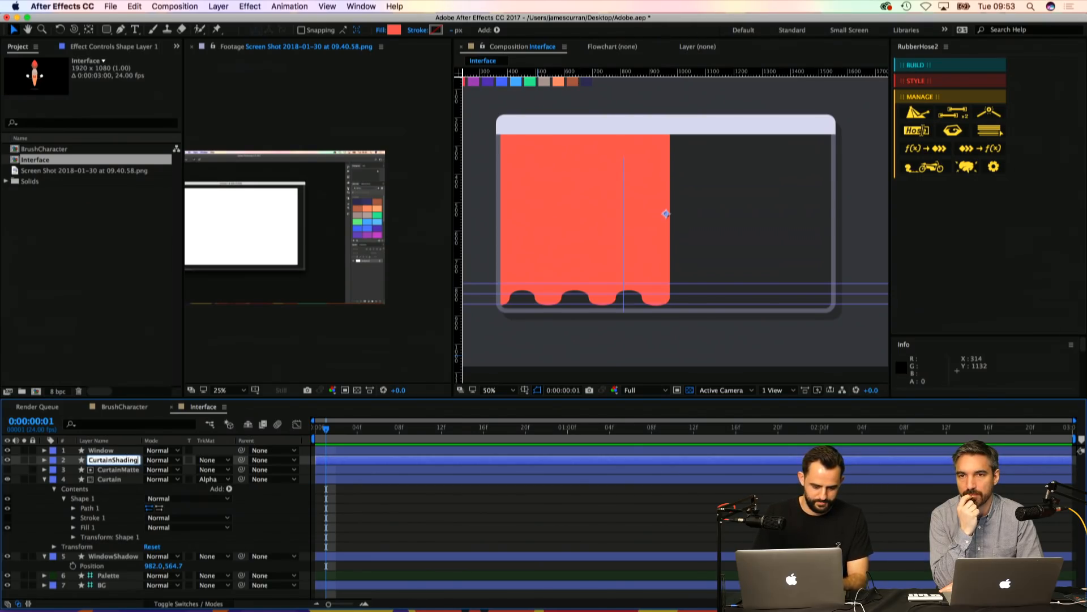
key(Return)
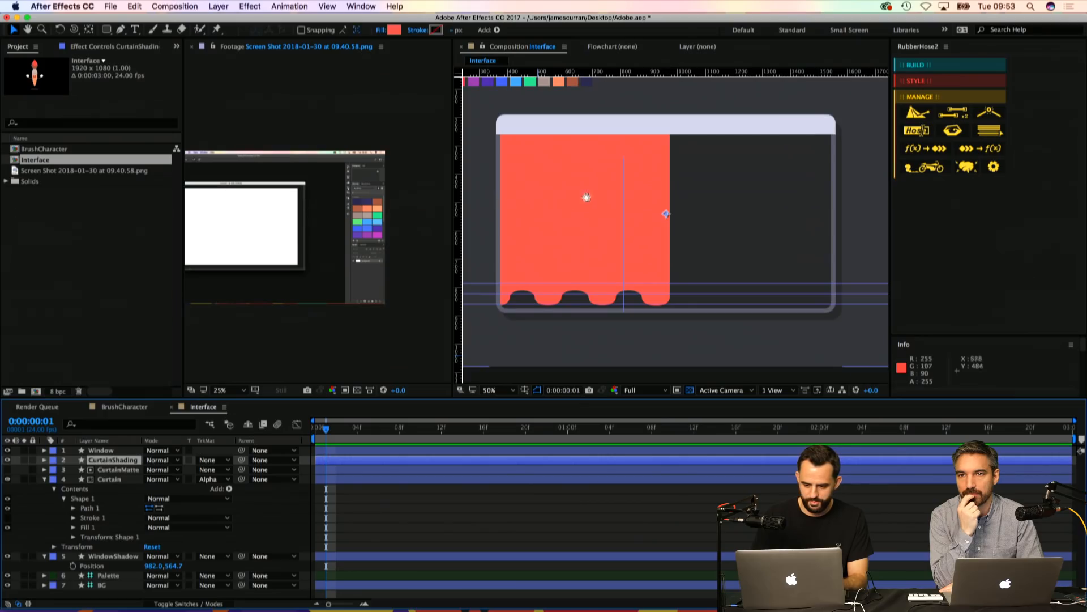
Step: Give Shape 1 of the CurtainShading layer a solid stroke and turn off its fill
key(space)
drag(538, 197, 537, 199)
click(44, 459)
click(53, 470)
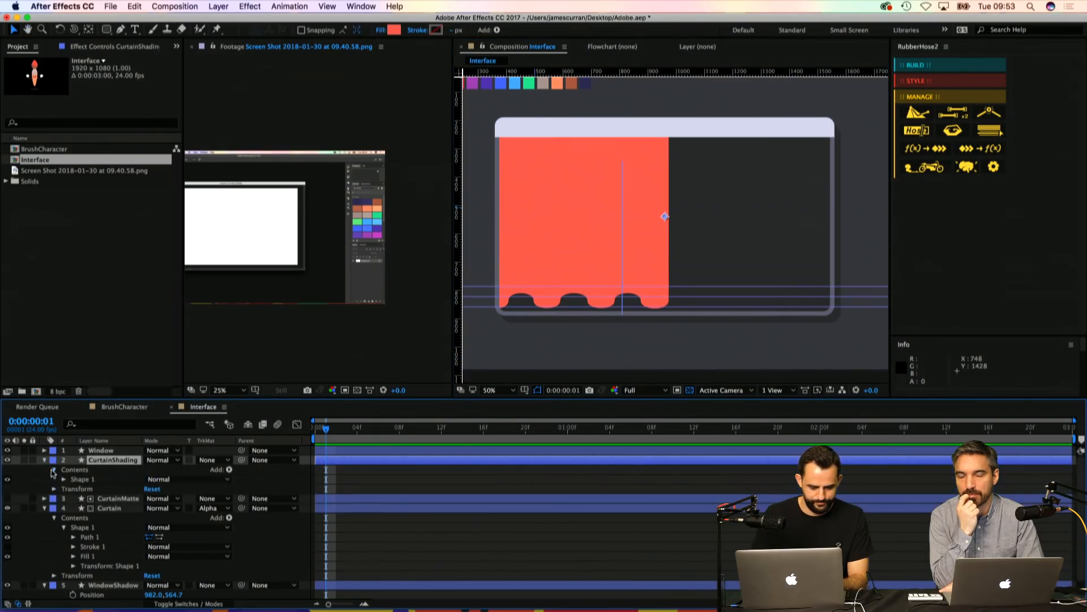
click(77, 479)
key(space)
drag(571, 136, 634, 166)
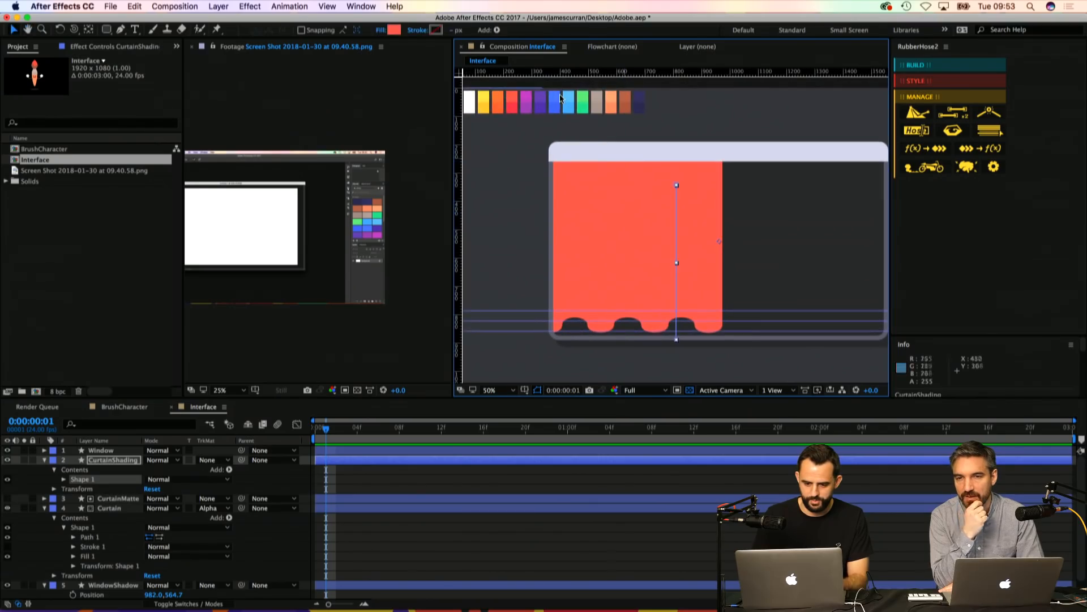
alt+click(436, 30)
alt+click(396, 32)
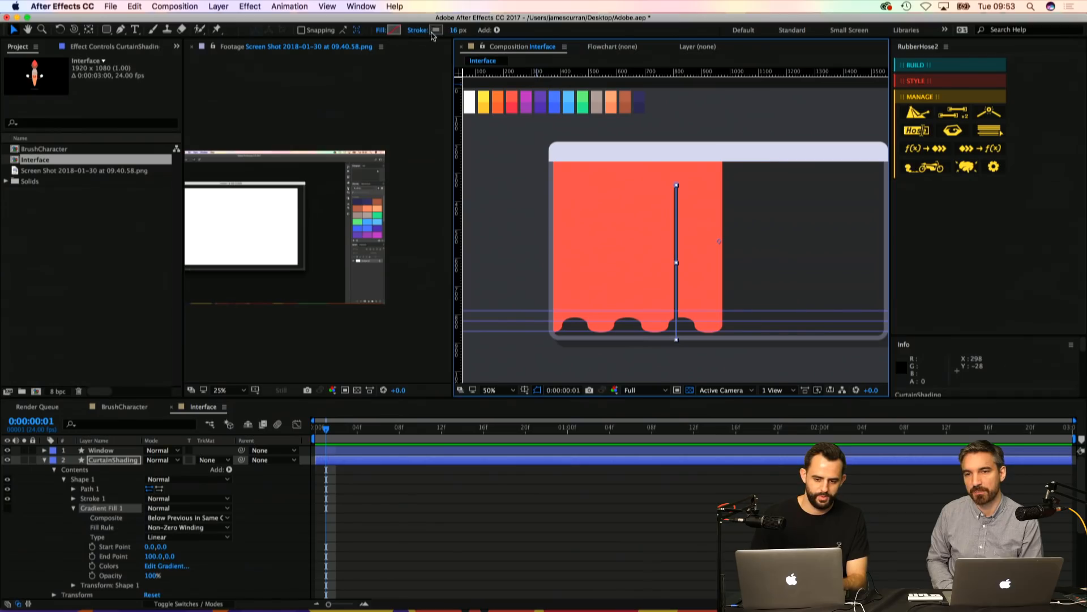
Step: Colour the shading line's stroke with the red sampled from the palette swatches, and save the project
click(433, 31)
click(691, 481)
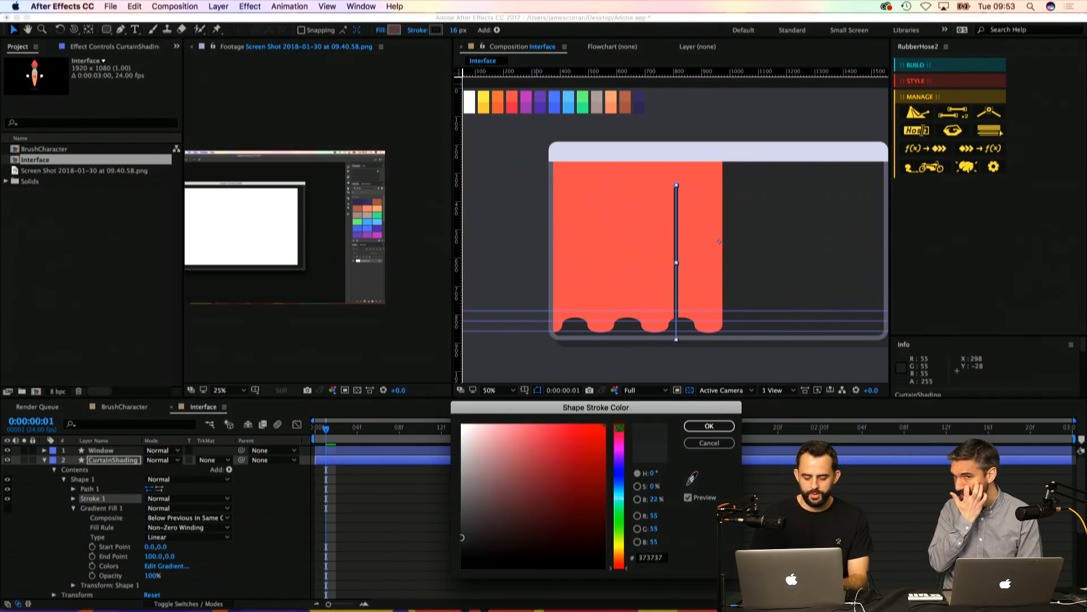
click(512, 102)
click(709, 425)
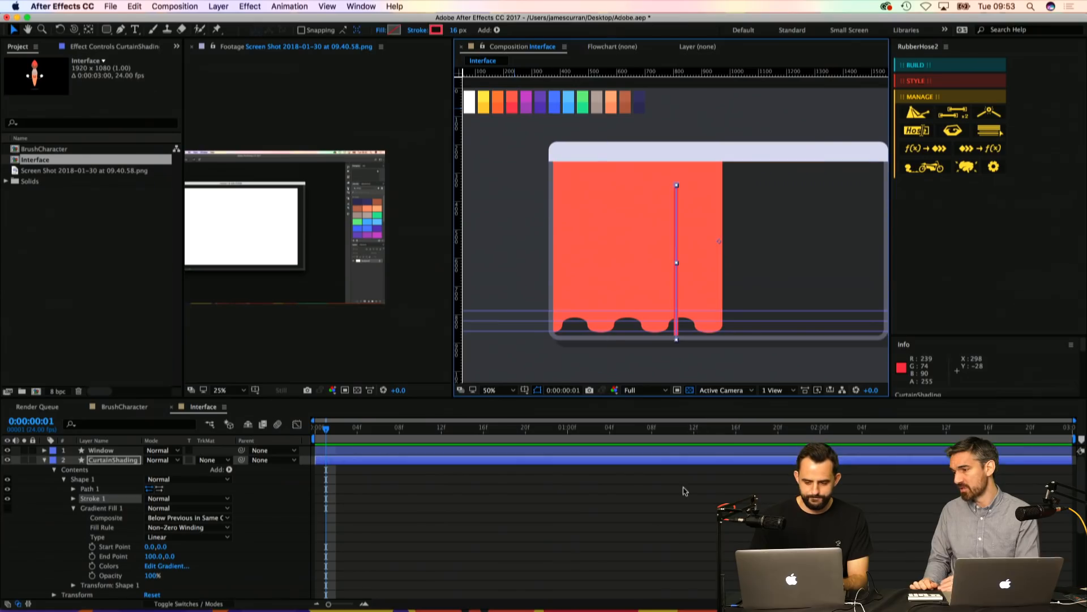
scroll(623, 304, right, 3)
click(117, 481)
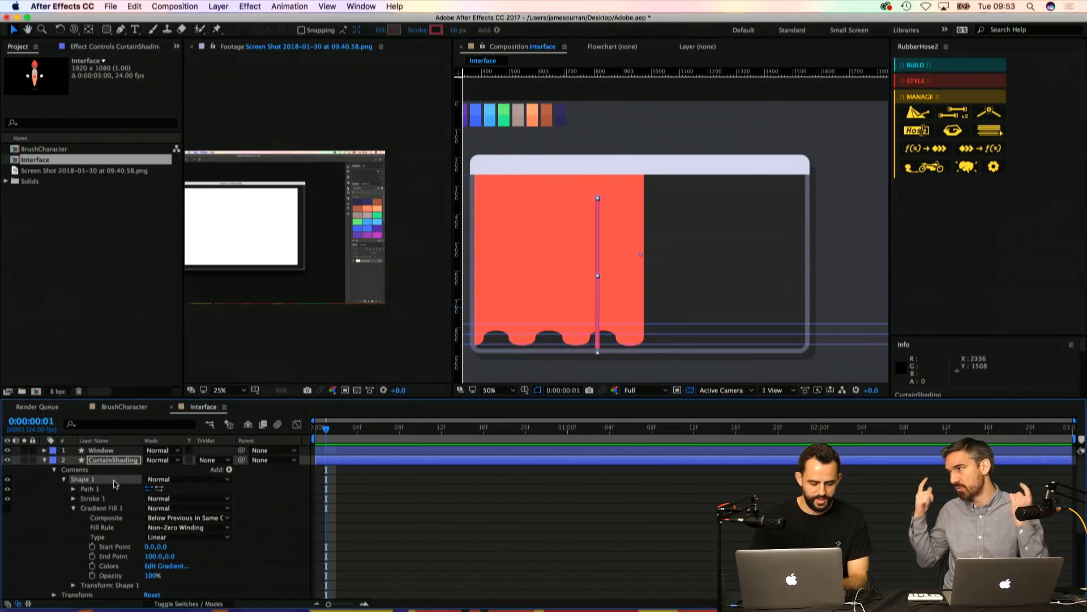
key(super+s)
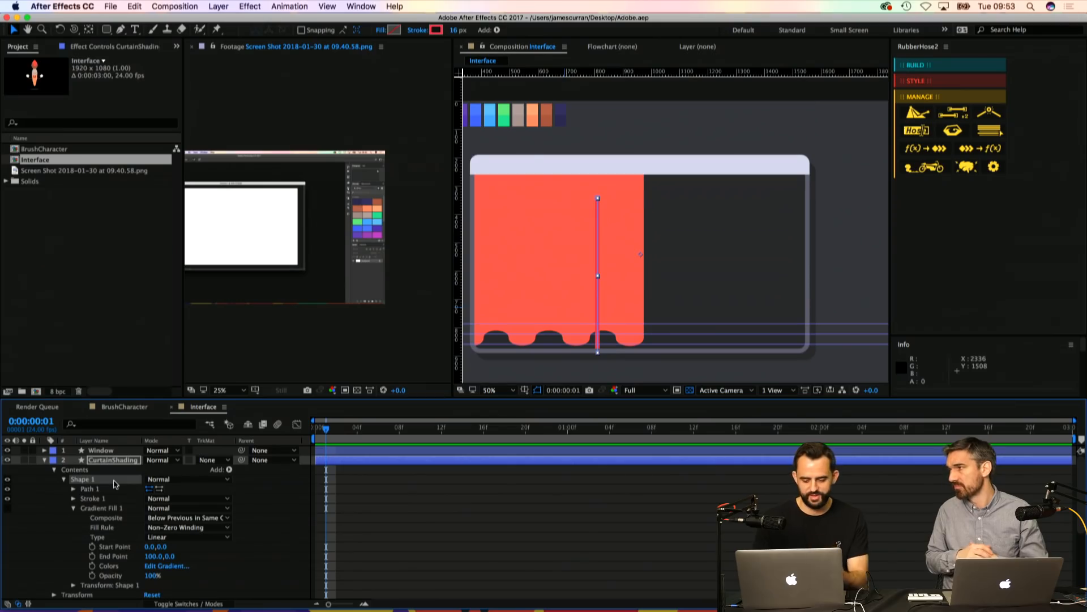
Step: Set the shading line's stroke width to 30 px
scroll(597, 197, left, 3)
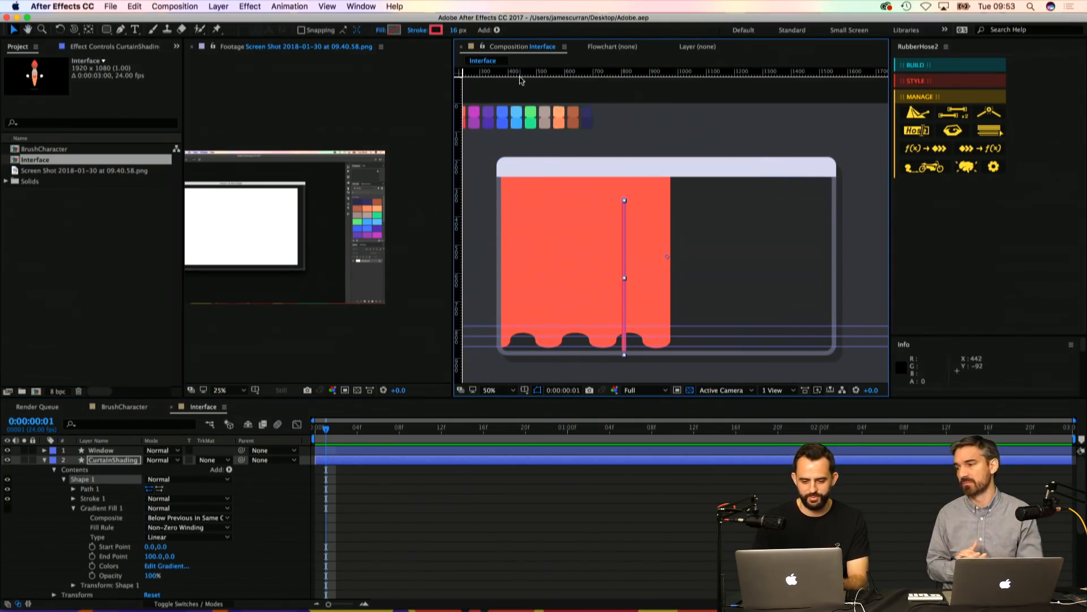
click(458, 31)
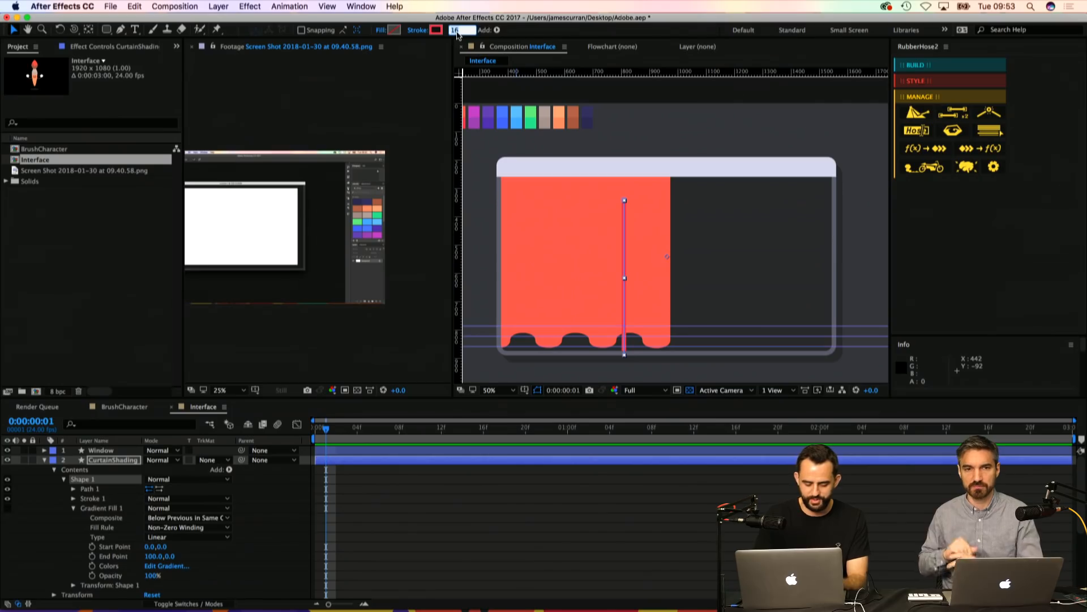
text(30)
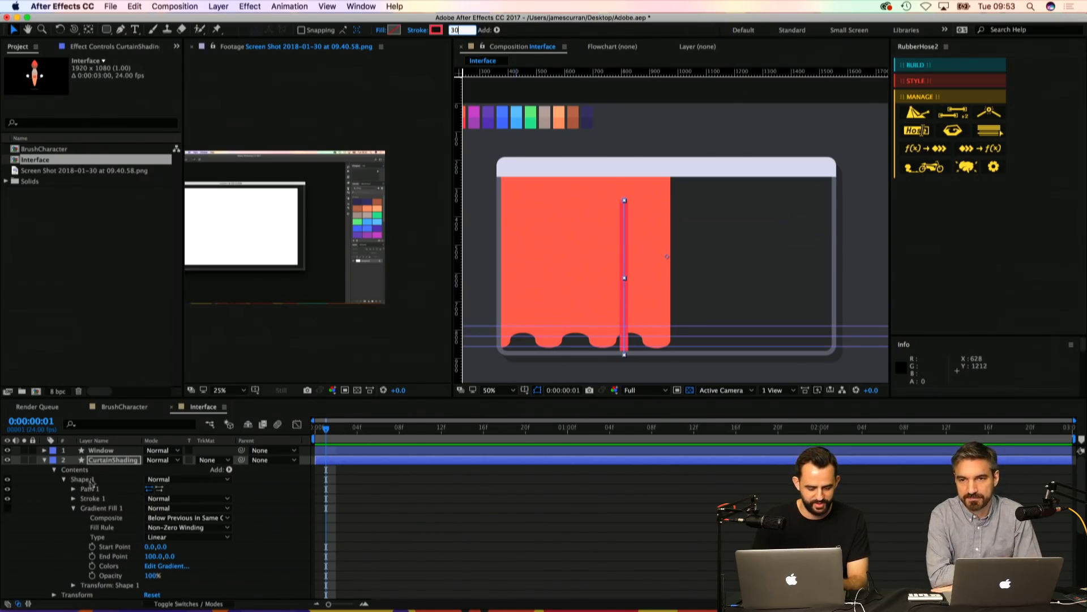
Step: Move the shading line's Path 1 slightly right to centre it in the curtain's right-hand scallop gap, and save the project
click(87, 489)
click(73, 489)
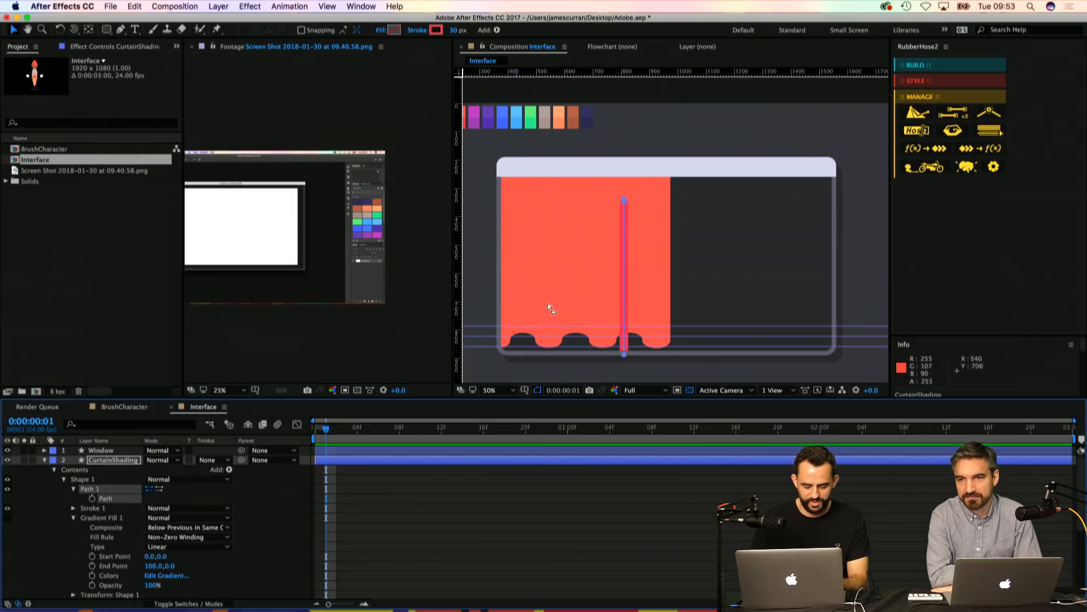
drag(624, 202, 628, 206)
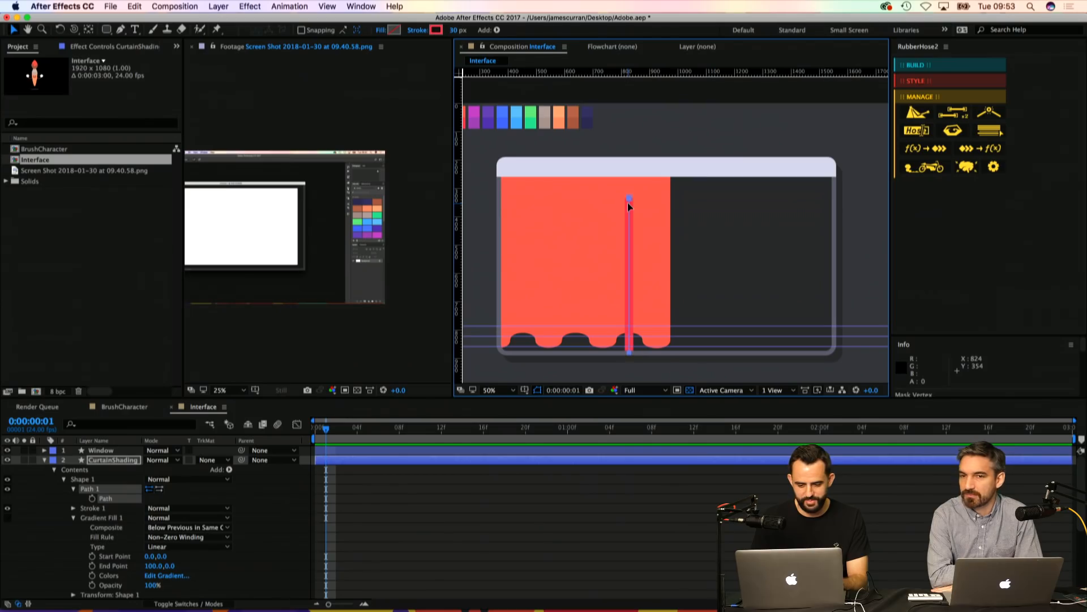
key(z)
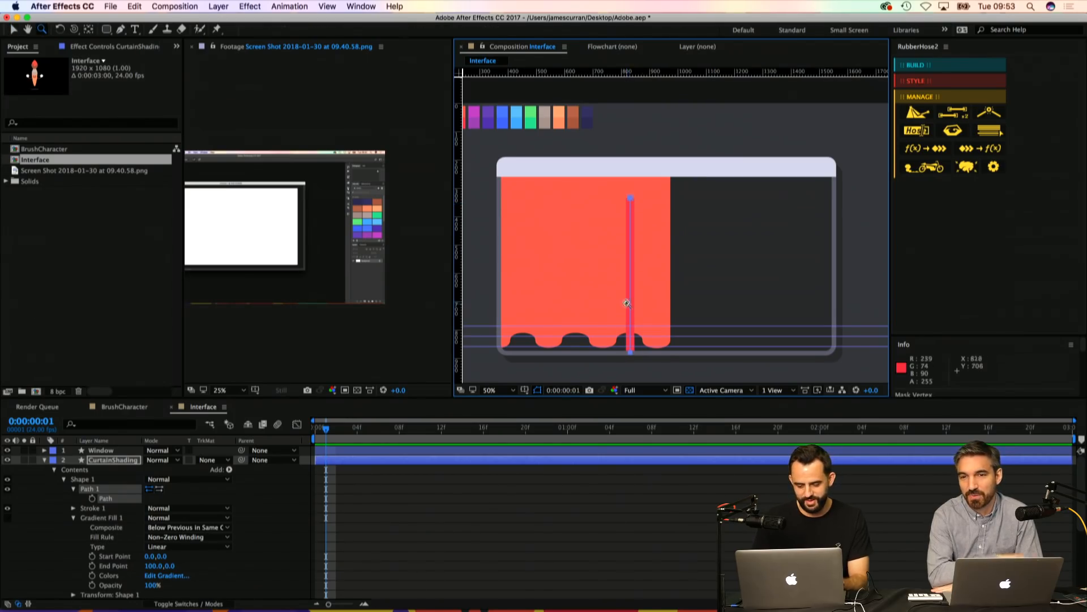
click(639, 304)
key(v)
key(super+s)
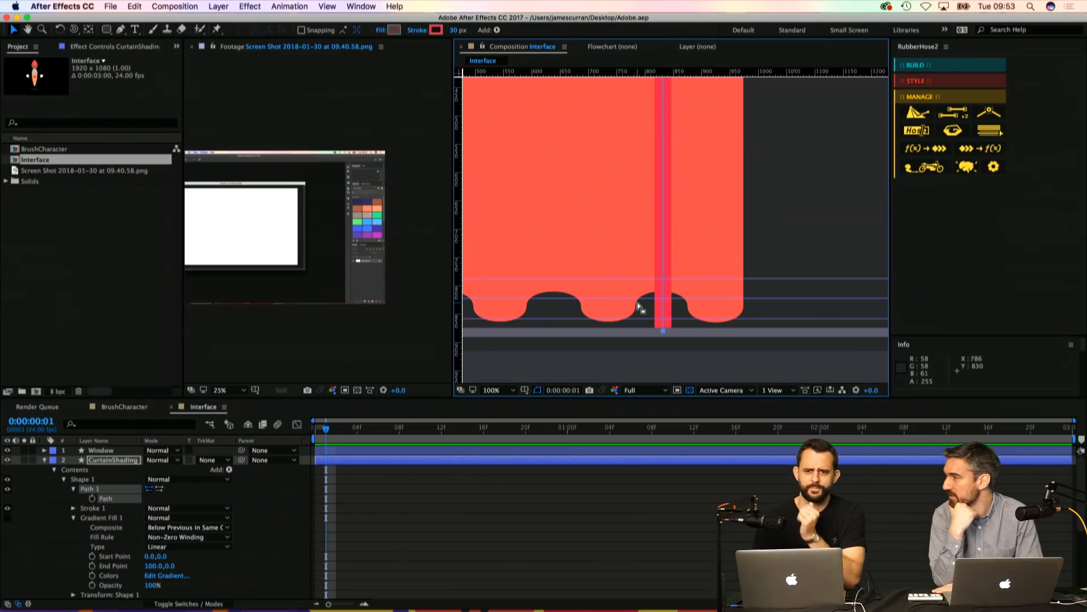
Step: Nudge the shading line's path slightly left and set its Stroke 1 line cap to Round Cap
key(Left)
key(Left)
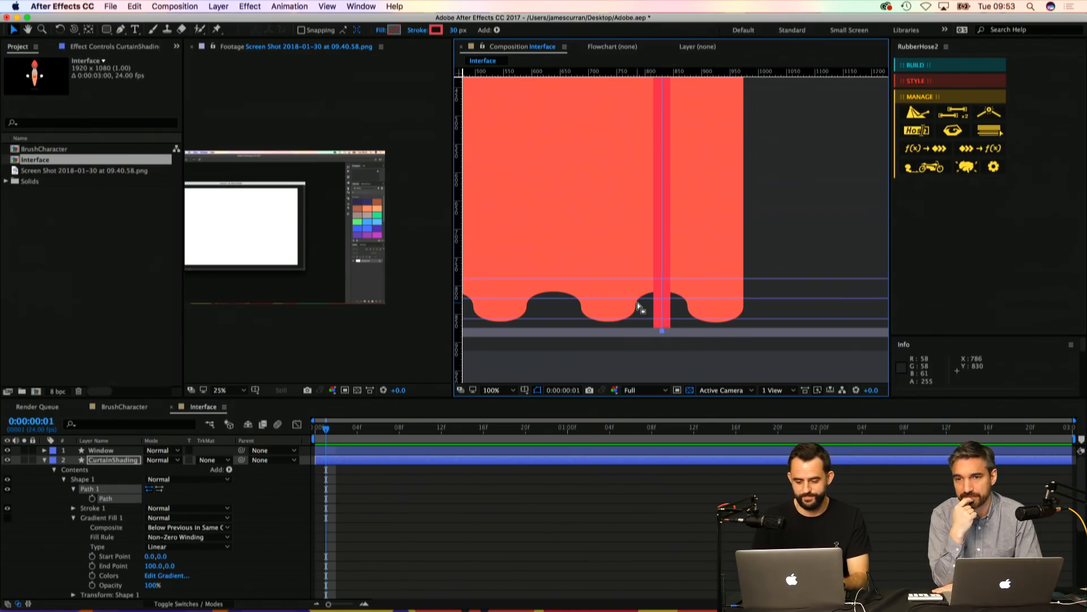
click(74, 508)
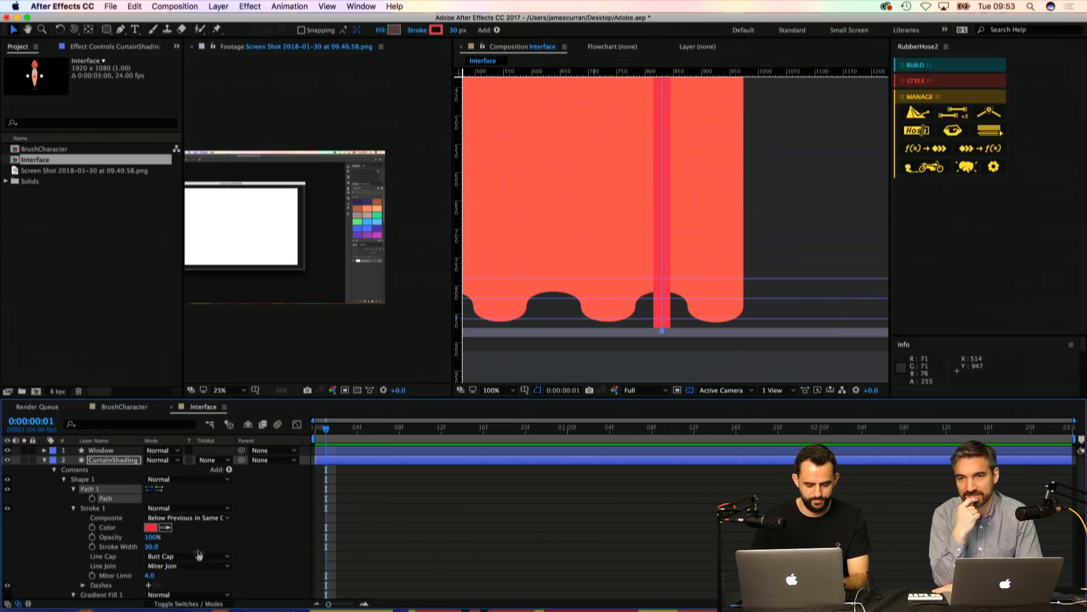
click(192, 576)
key(z)
alt+click(519, 236)
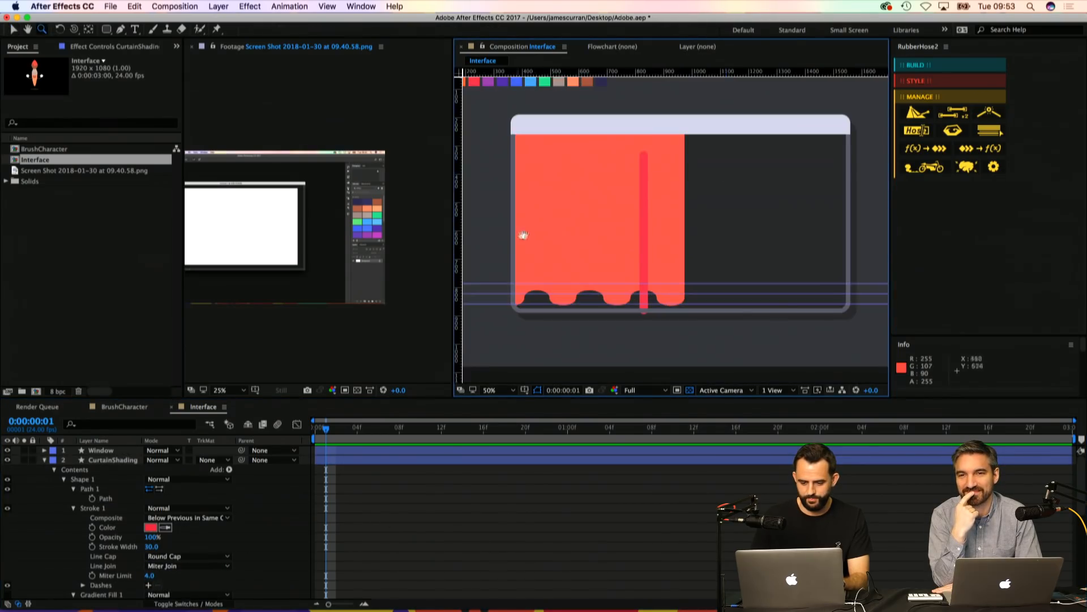
alt+click(503, 256)
key(v)
Step: Move the CurtainShading layer beneath the Curtain layer in the layer stack
click(124, 461)
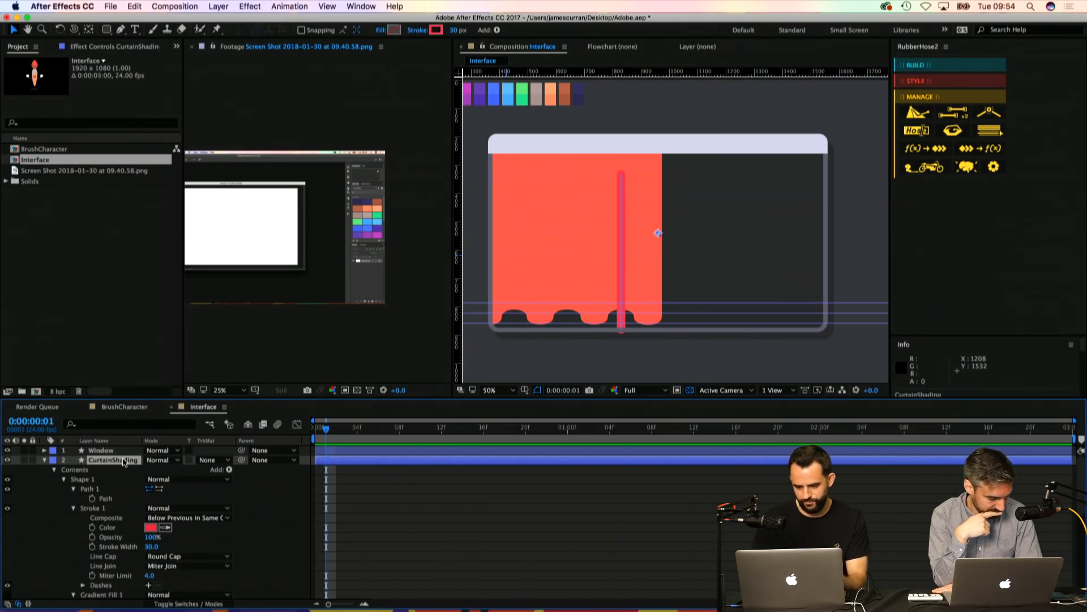
click(44, 460)
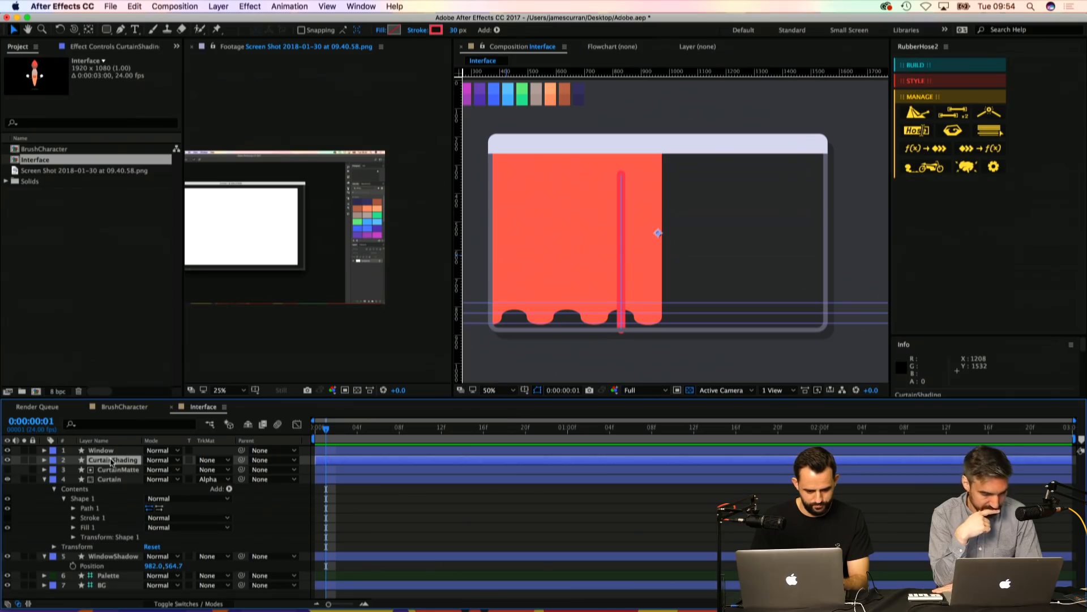
drag(111, 461, 137, 502)
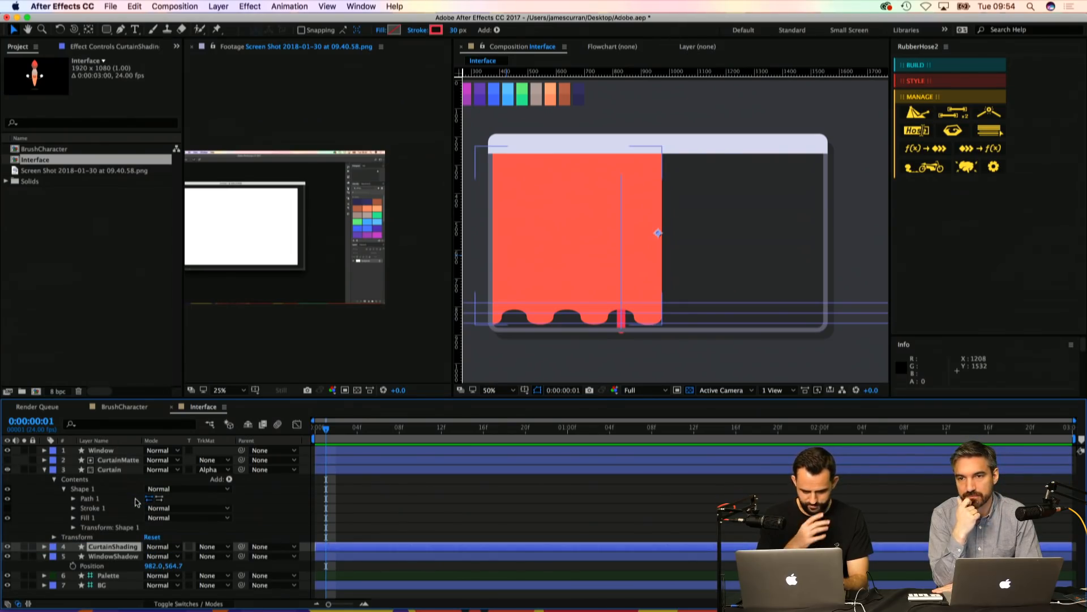
click(613, 491)
key(space)
drag(616, 242, 638, 267)
key(v)
Step: Rename the Curtain layer as CurtainShape
click(679, 259)
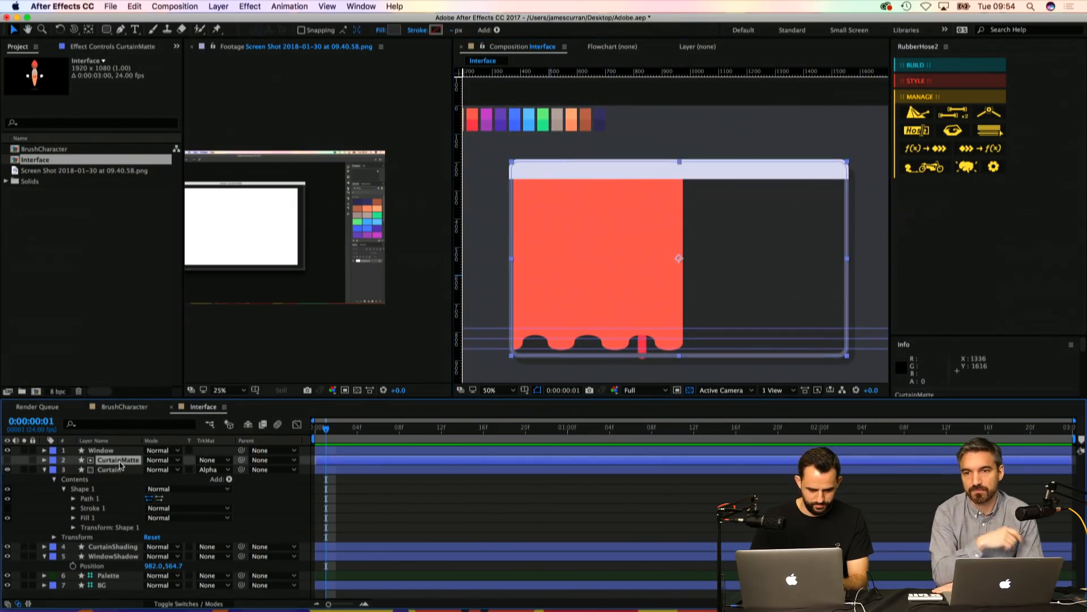
key(Return)
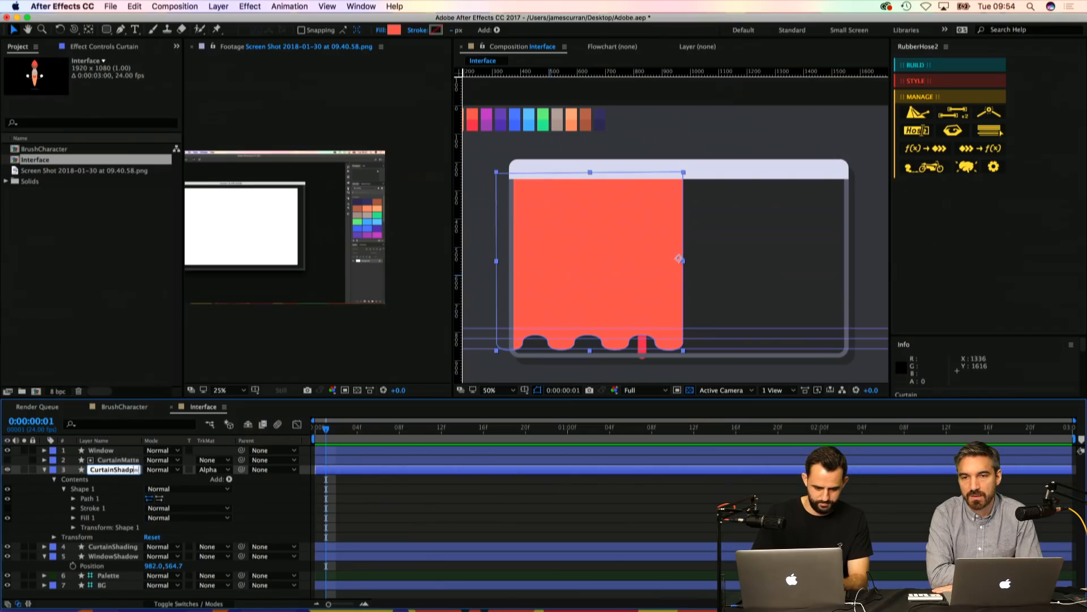
text(CurtainShape)
key(Return)
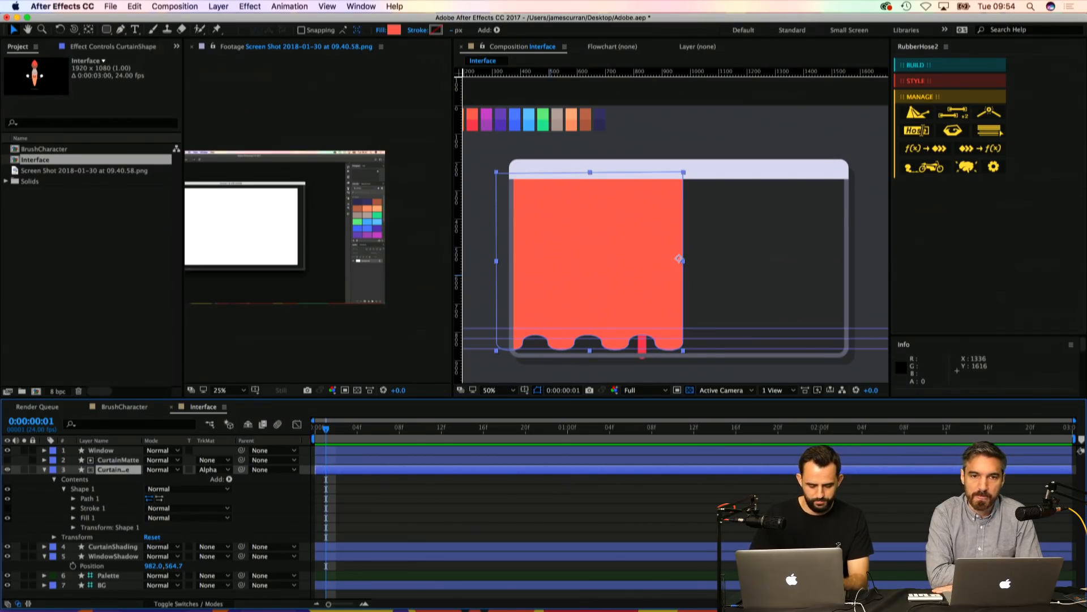
Step: Remove the CurtainShape layer's track matte, delete the CurtainMatte layer, and save the project
click(210, 469)
click(230, 479)
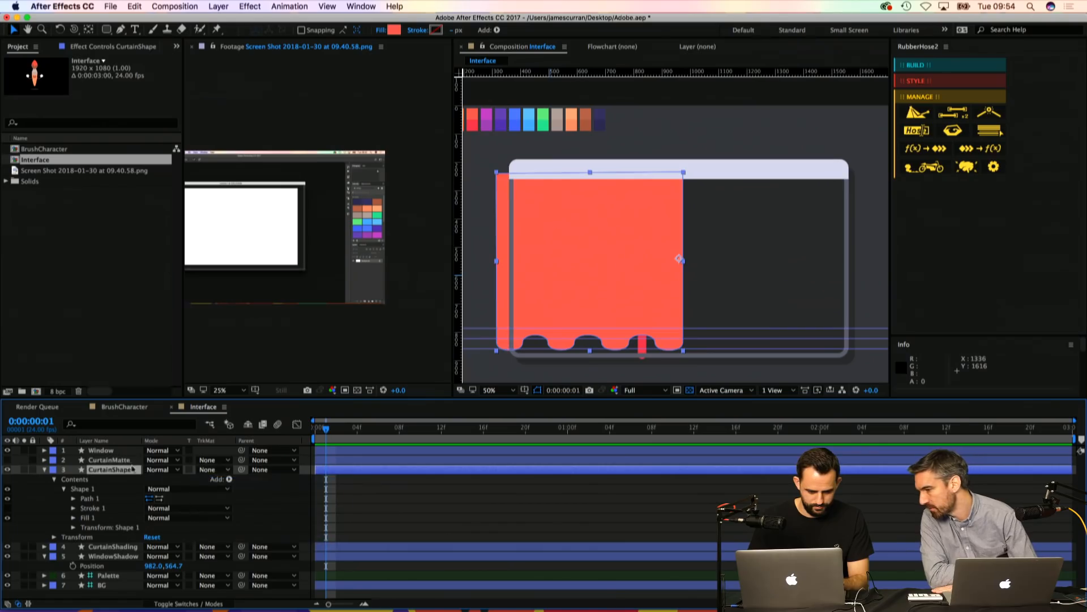
click(123, 461)
key(Delete)
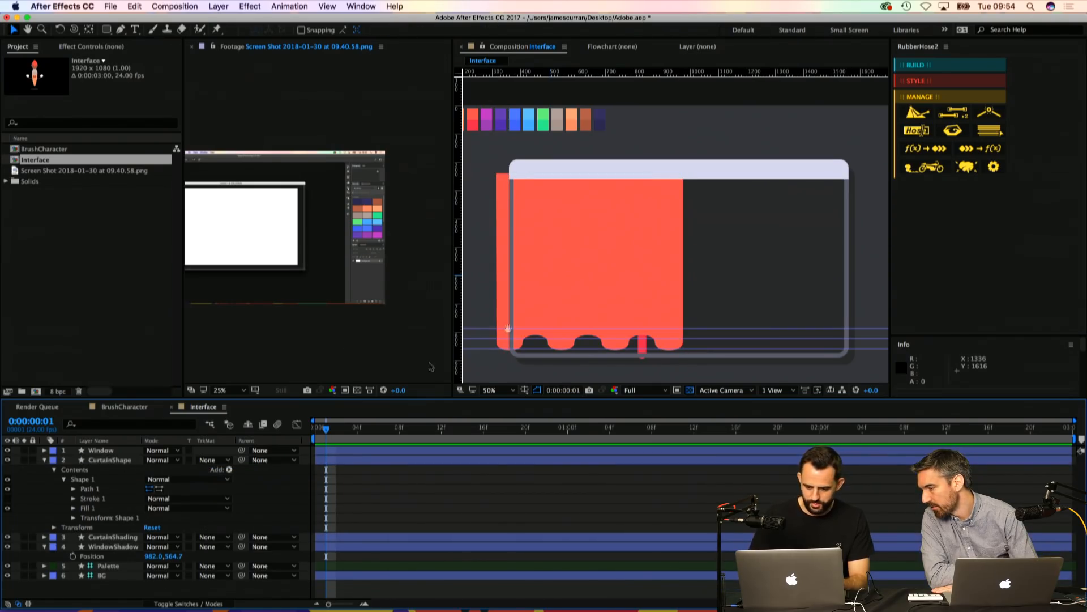
key(super+s)
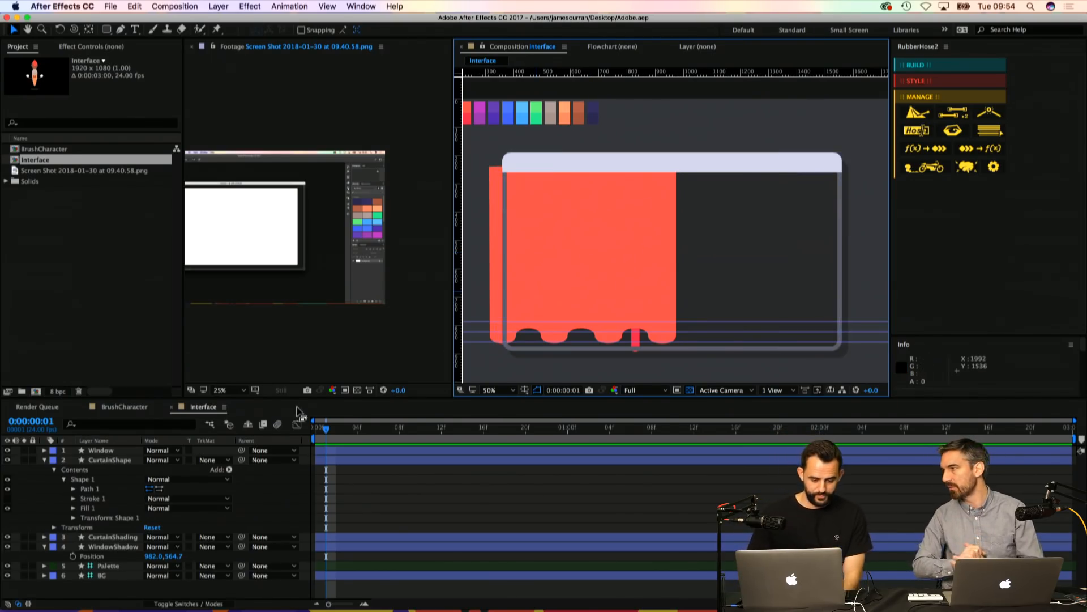
Step: Set the CurtainShading layer's track matte to Alpha so that it uses CurtainShape as its matte
click(47, 462)
click(46, 461)
click(112, 469)
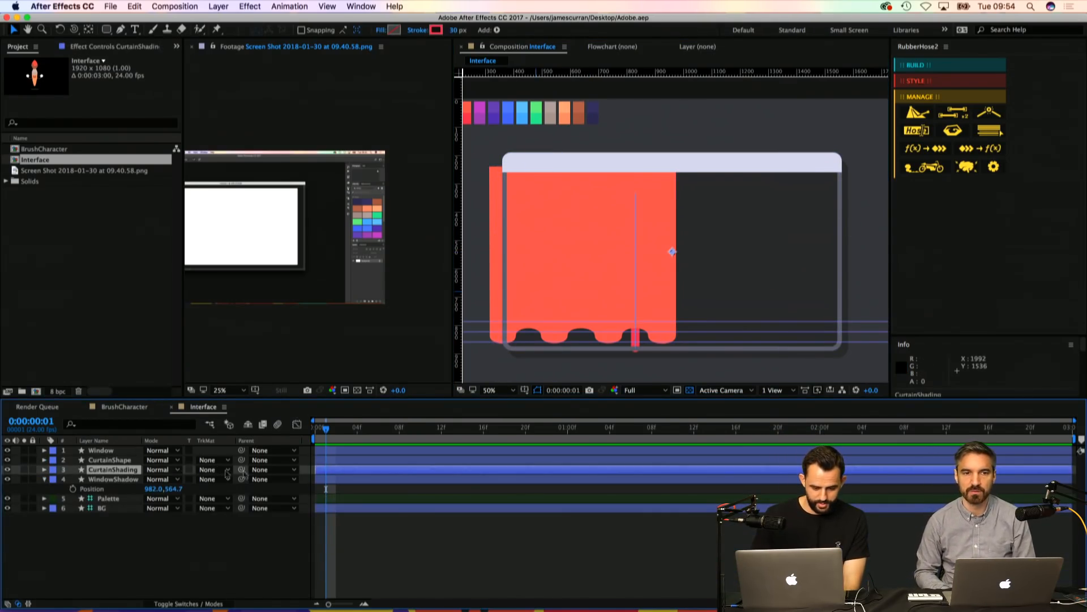
click(214, 469)
click(234, 500)
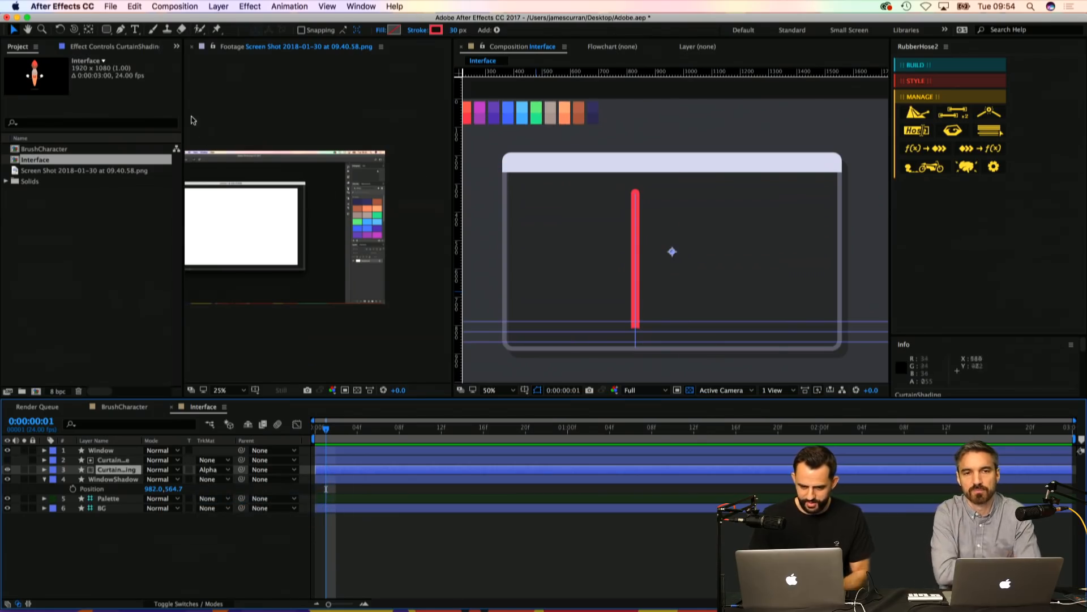
Step: Add a rectangle covering the whole curtain to the CurtainShading layer, with its left edge at the window border
click(108, 31)
drag(108, 32, 128, 31)
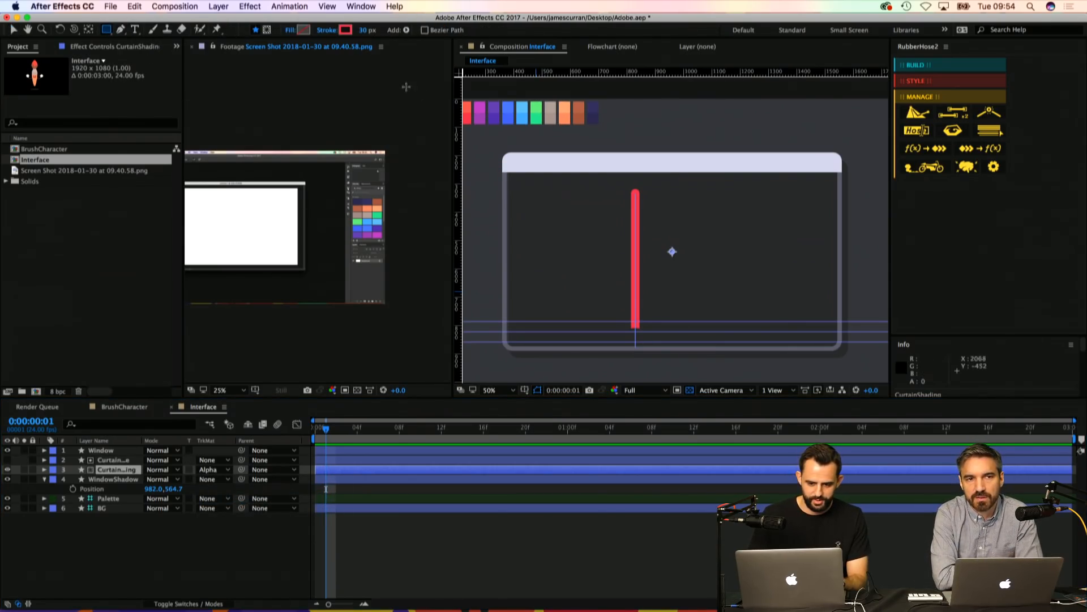
drag(488, 136, 718, 361)
key(v)
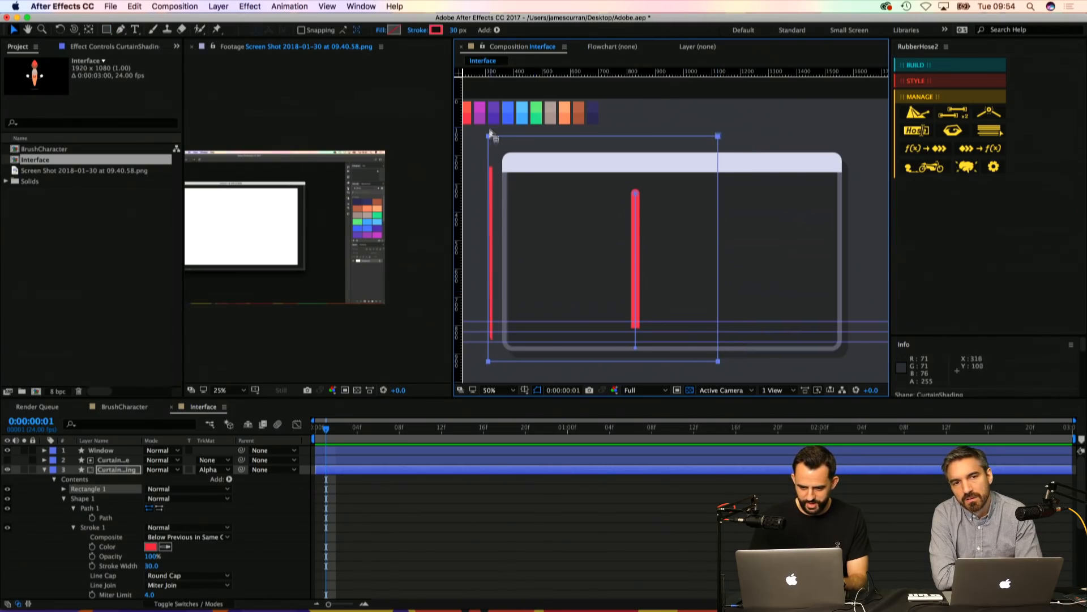
drag(489, 136, 541, 136)
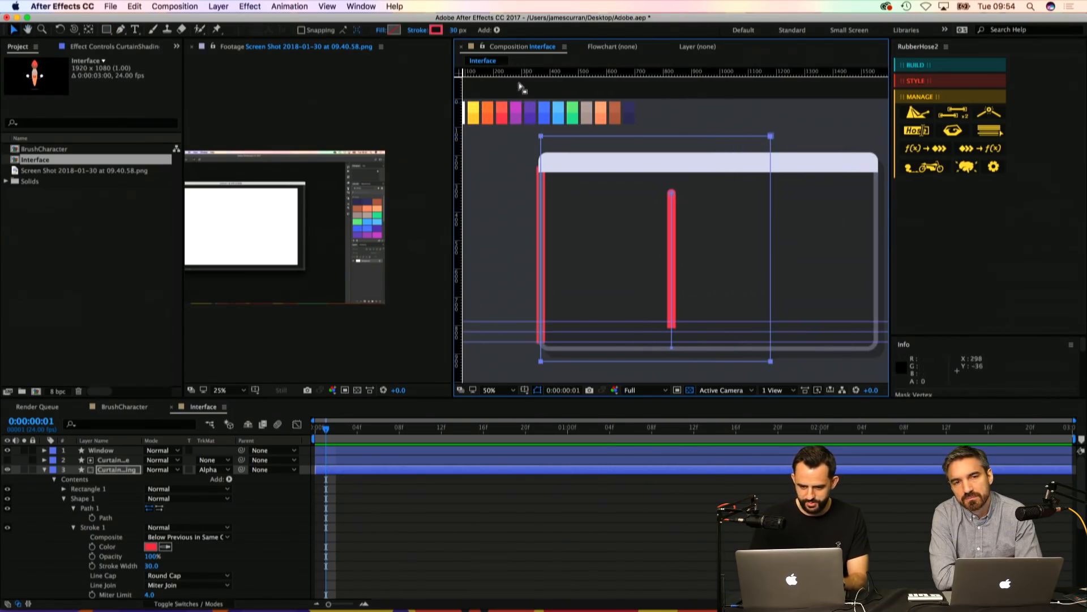
Step: Give the CurtainShading rectangle the solid curtain-red fill FF6B5A and turn off its stroke
alt+click(396, 31)
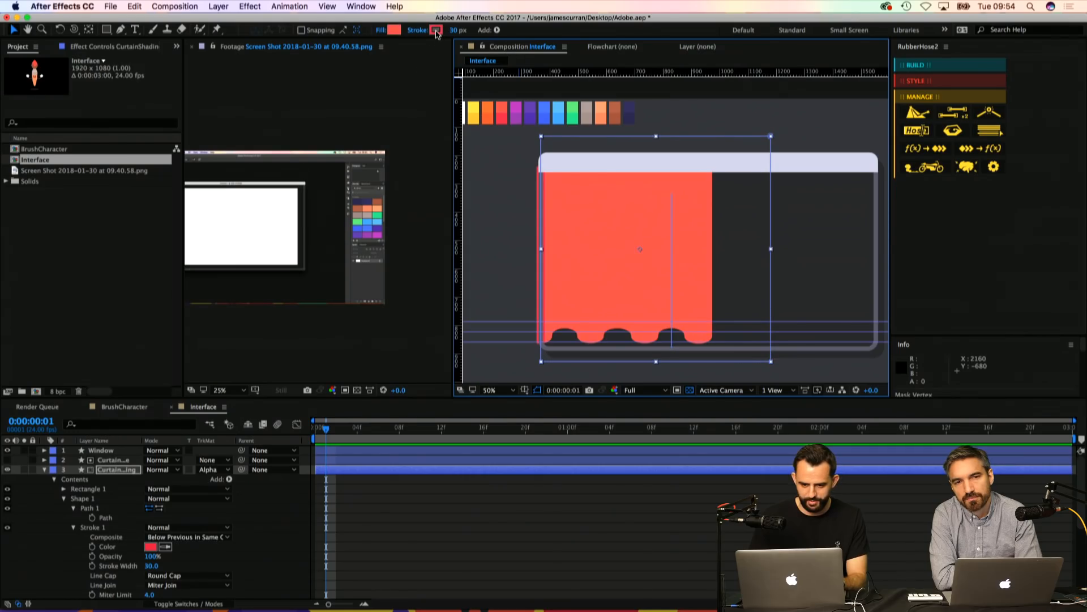
alt+click(436, 31)
click(396, 30)
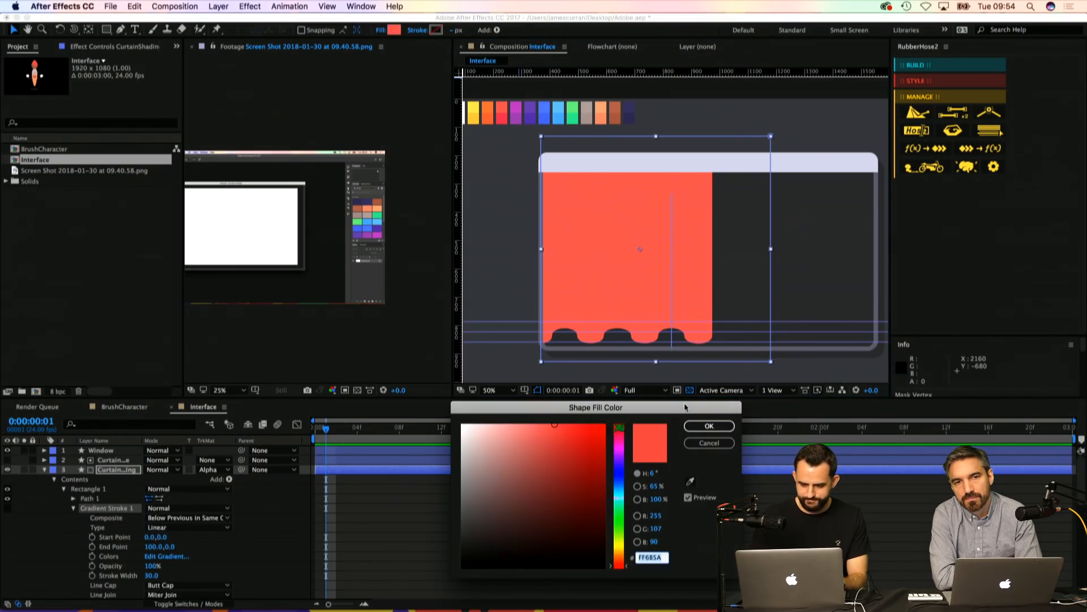
click(690, 481)
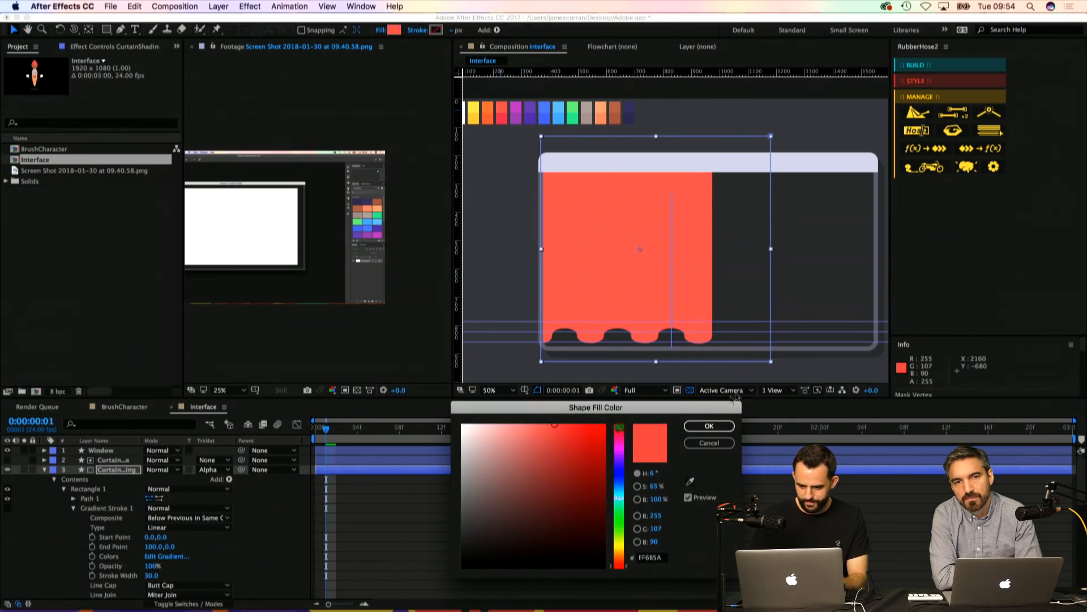
click(709, 426)
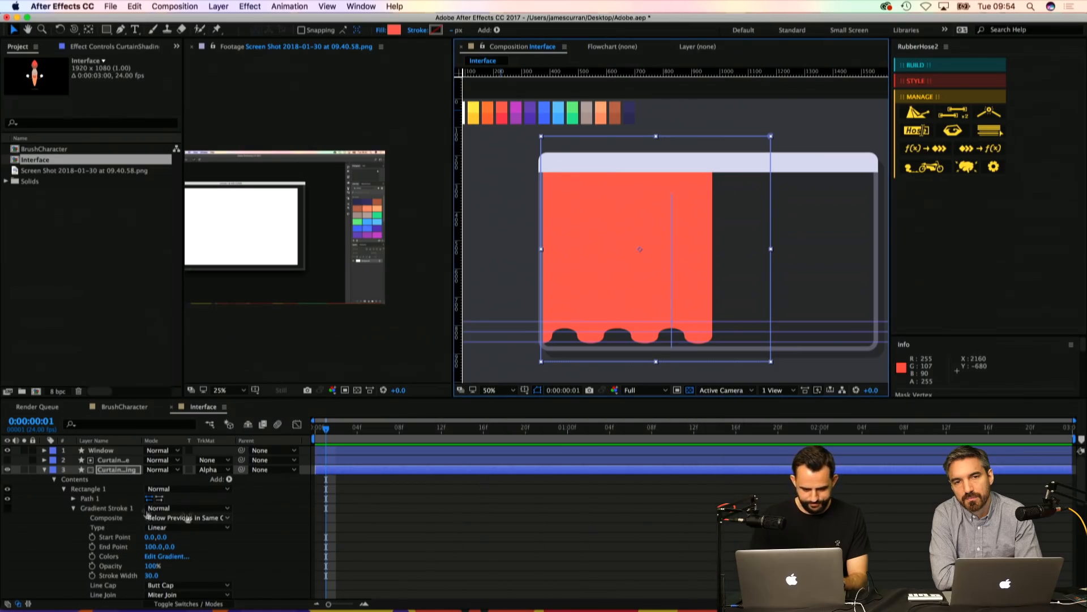
Step: Reorder the CurtainShading contents so that Shape 1 lies above Rectangle 1
click(63, 488)
click(101, 488)
drag(91, 499, 89, 485)
Step: Switch to Finder, preview LAGifathon18.gif as a curtain reference, and close the preview
mouse_move(301, 606)
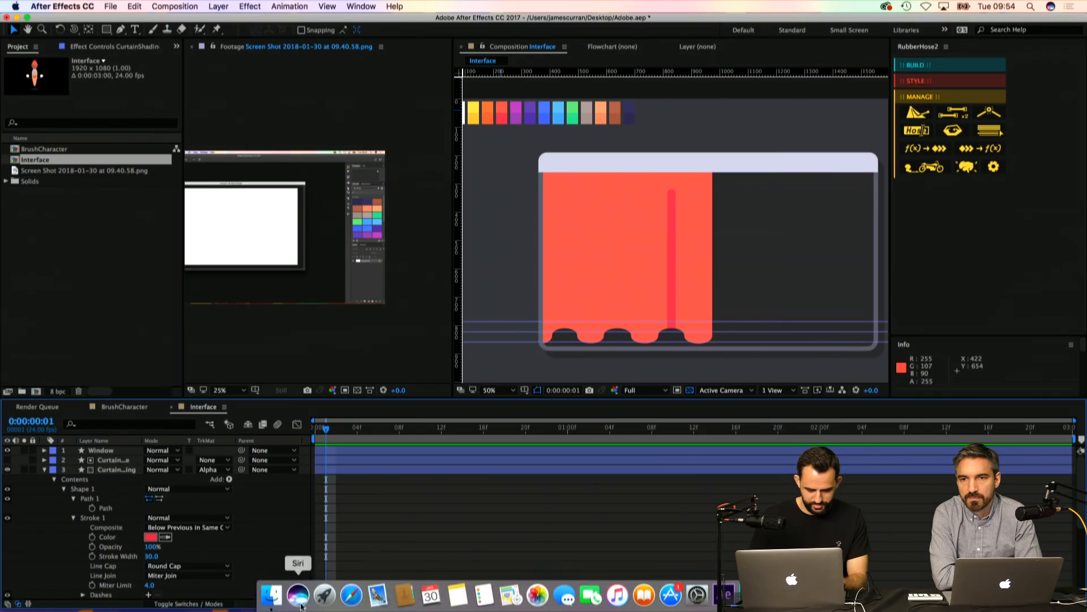
click(270, 593)
key(space)
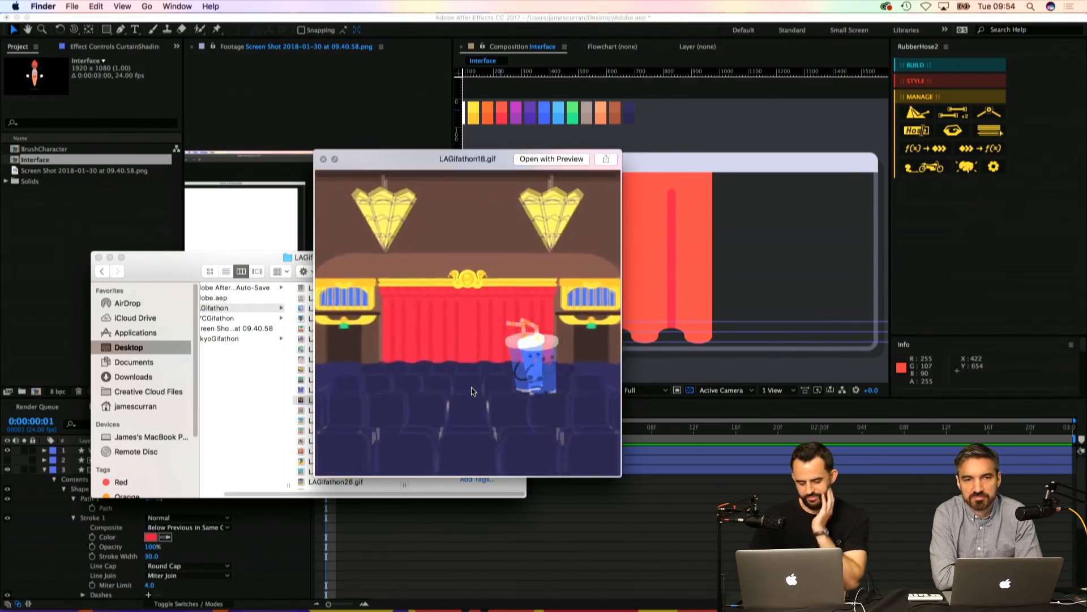
click(323, 159)
Step: Shift the shading line's Path 1 right until its edge lines up with the right side of the right-hand scallop gap
click(98, 499)
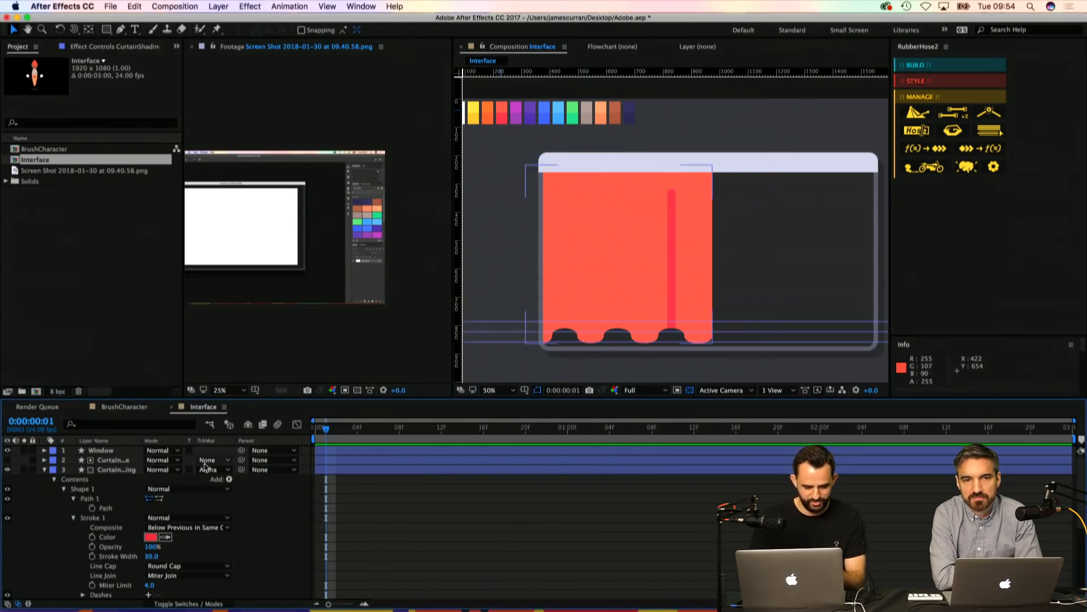
click(98, 500)
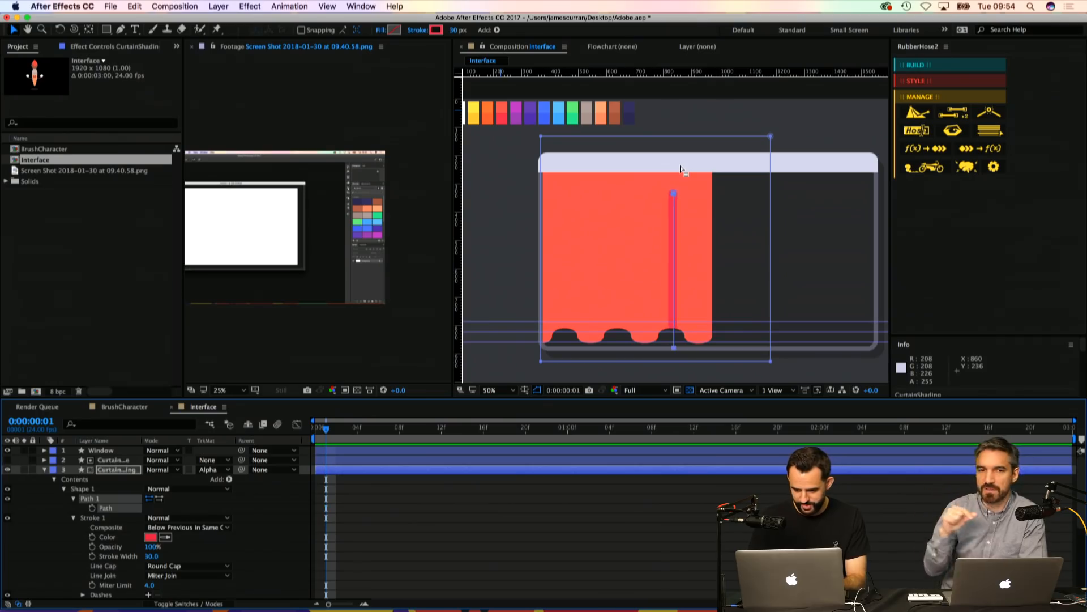
key(Right)
key(Right)
key(Right)
key(Right)
key(Right)
key(Right)
key(Right)
key(Right)
key(Right)
key(Right)
key(Right)
key(Right)
key(Right)
key(Left)
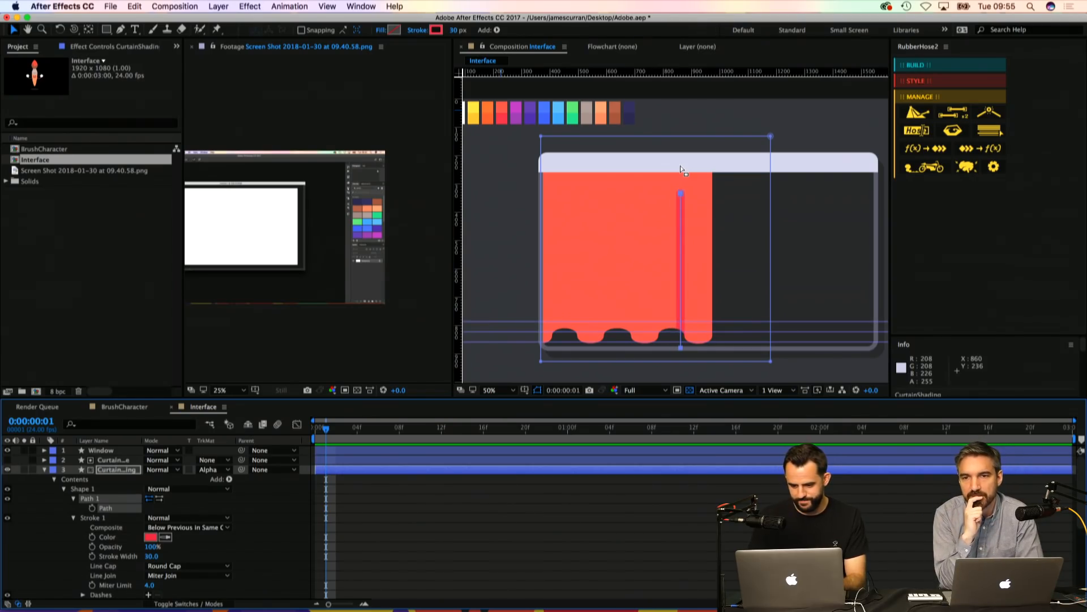
key(z)
click(672, 297)
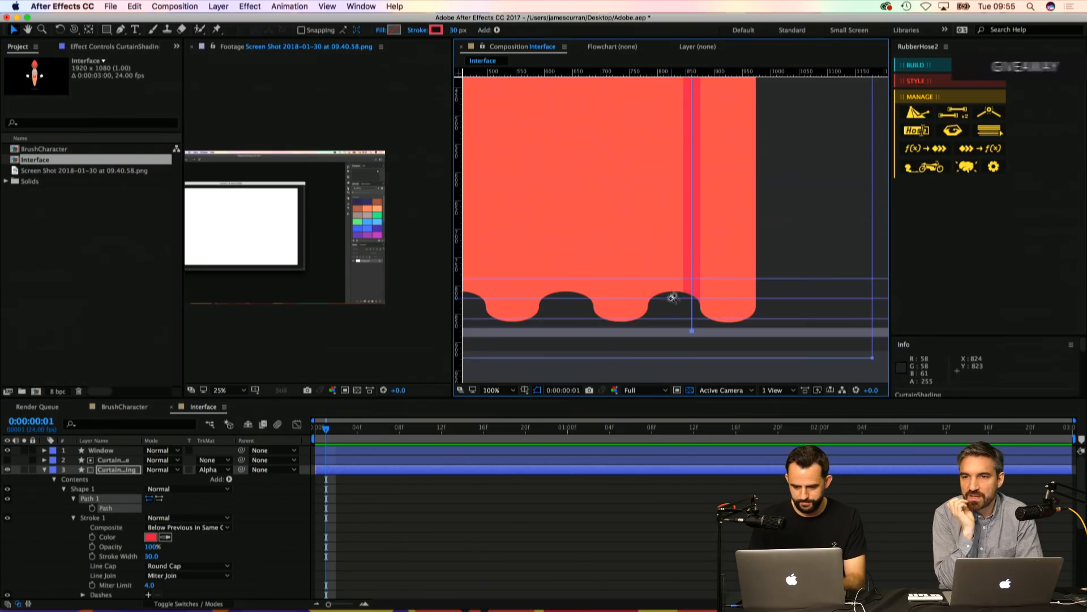
click(672, 297)
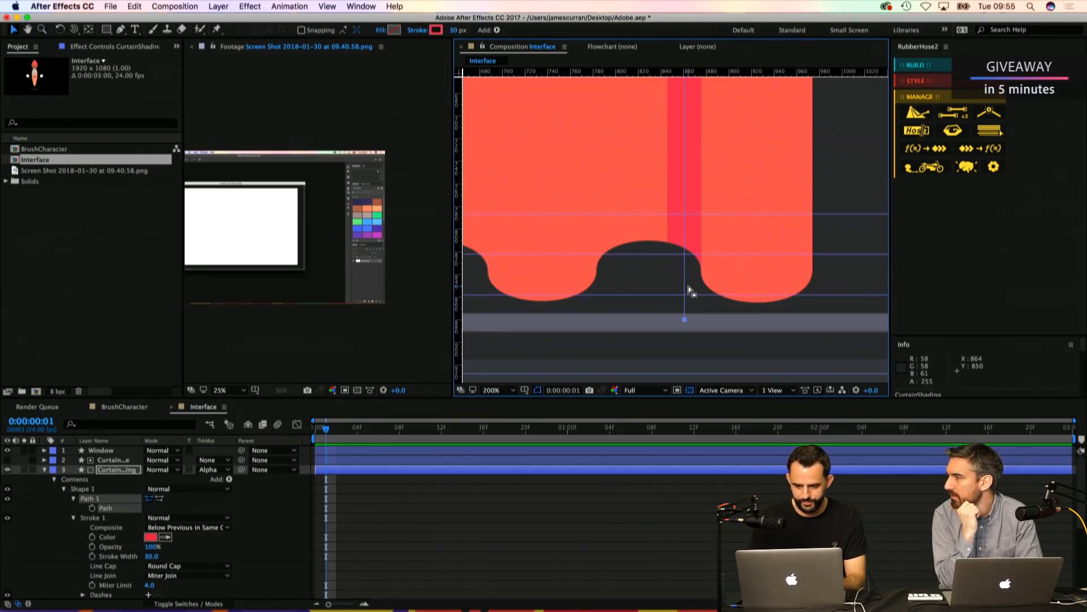
Step: Set the stroke width of the shading line Shape 1 to 26 px
key(z)
alt+click(655, 184)
alt+click(655, 184)
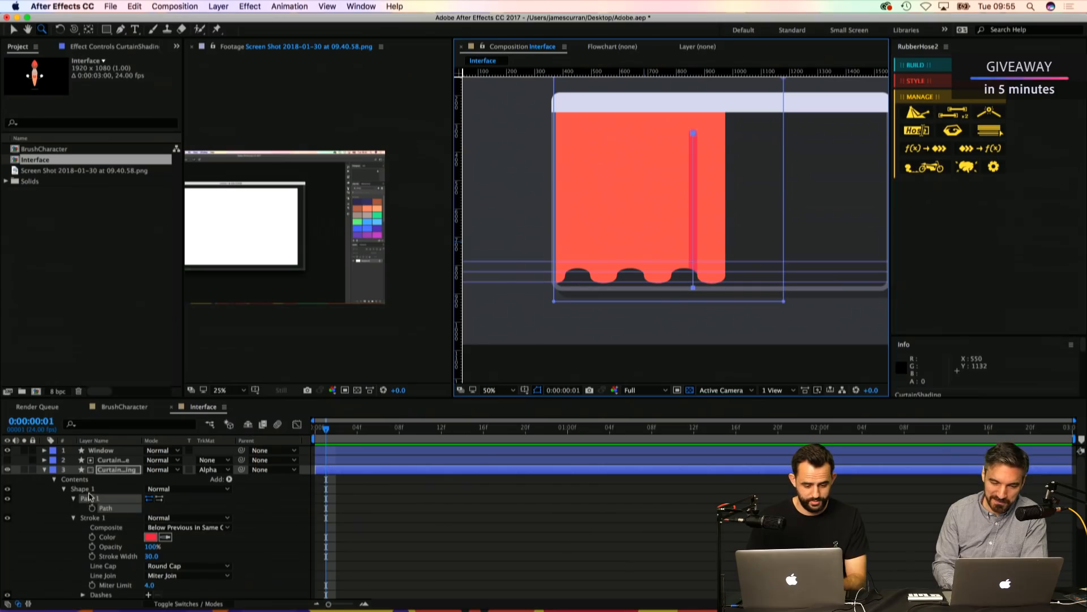
click(86, 488)
key(v)
click(457, 31)
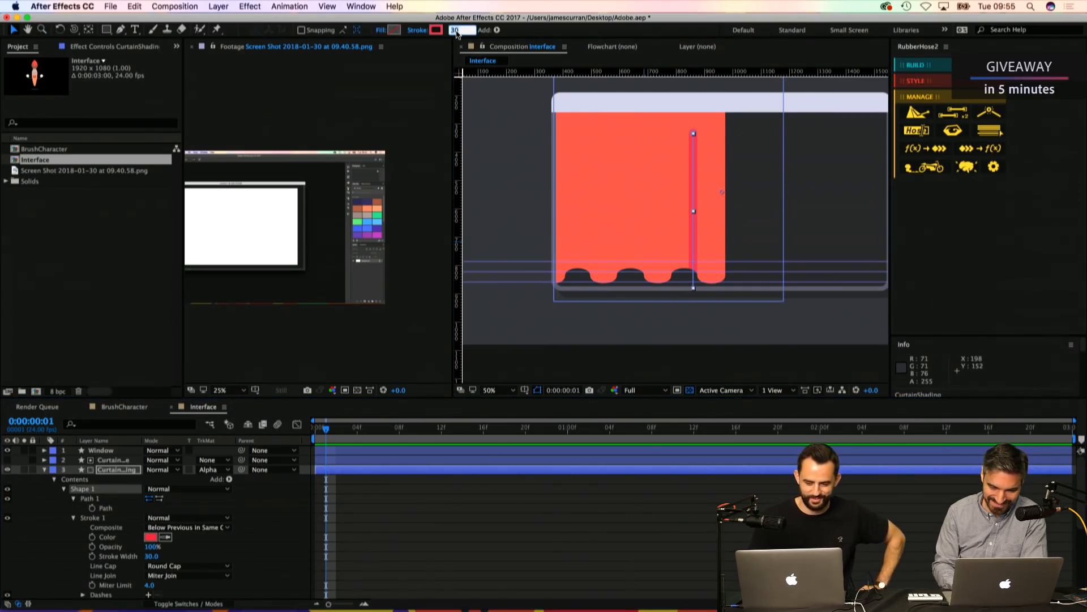
text(26)
key(Return)
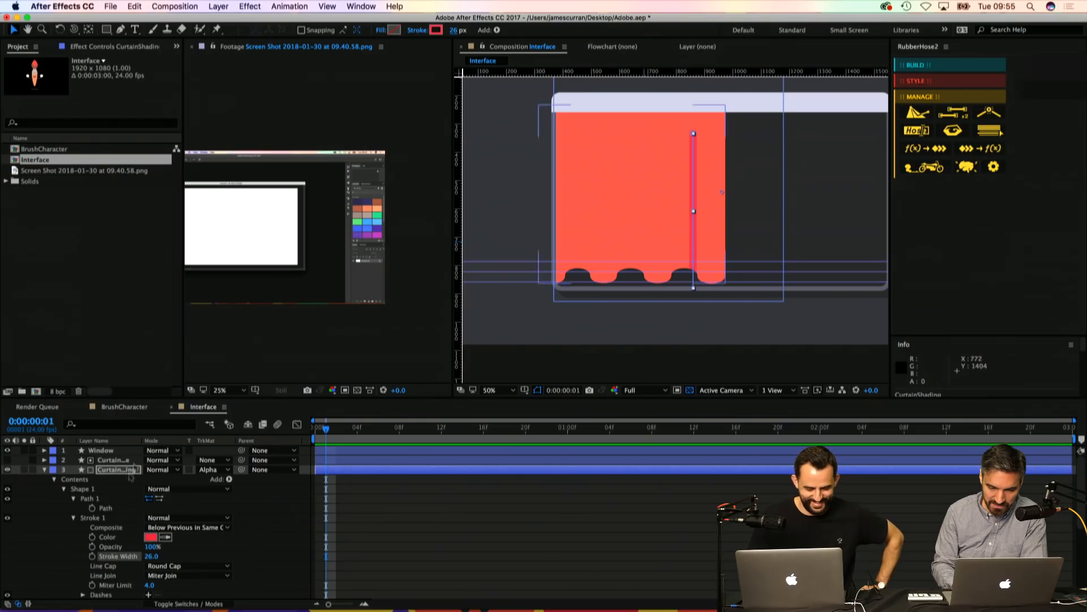
Step: Align the thinner shading line's Path 1 with the right side of the scallop gap, and save the project
click(115, 500)
click(115, 506)
key(z)
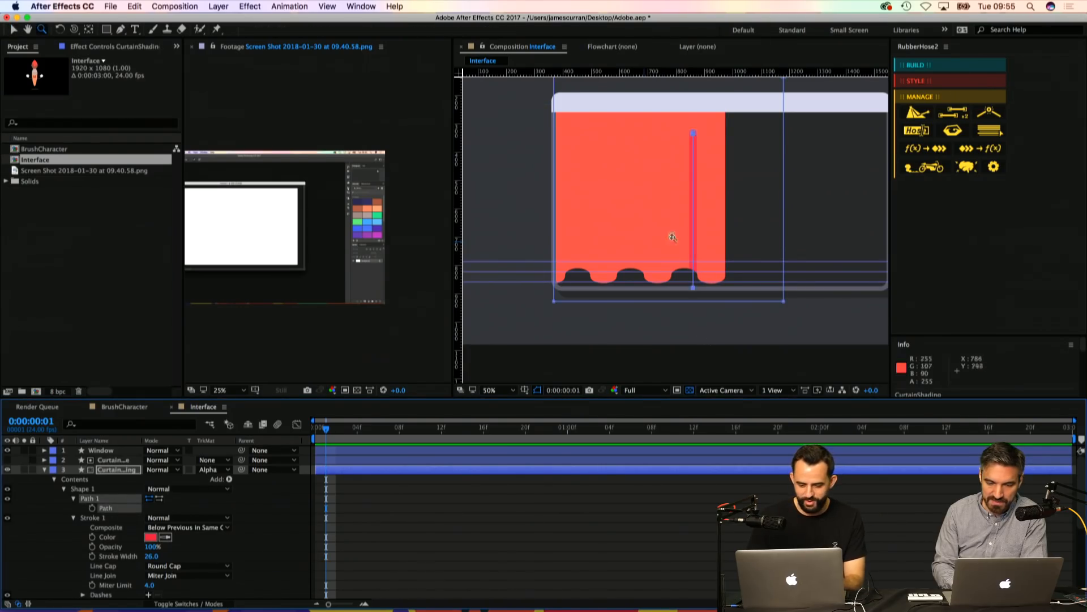
click(706, 300)
click(707, 301)
key(v)
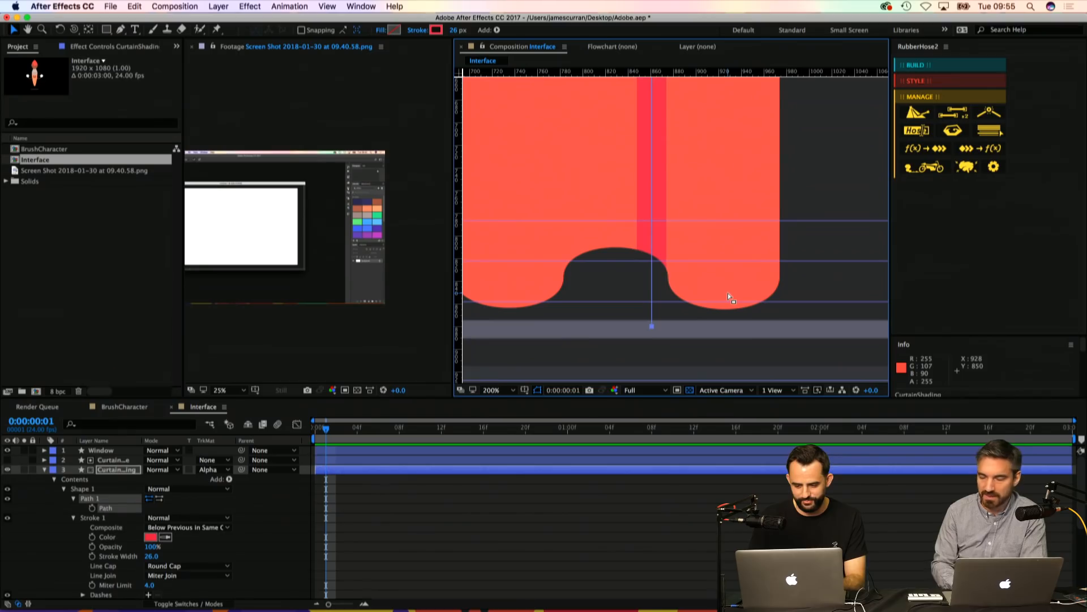
key(super+s)
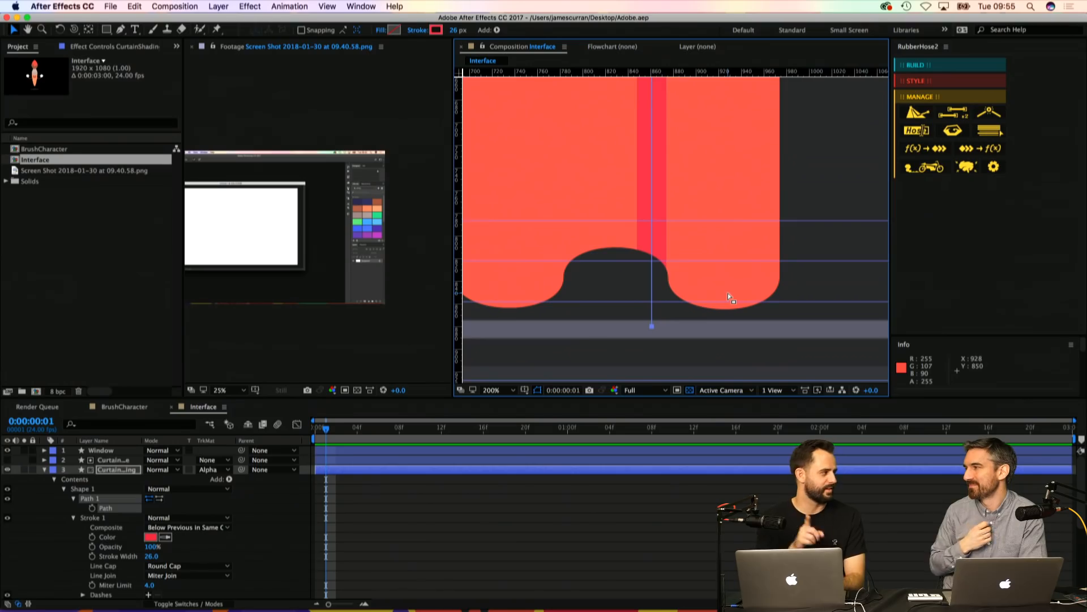
key(z)
alt+click(712, 219)
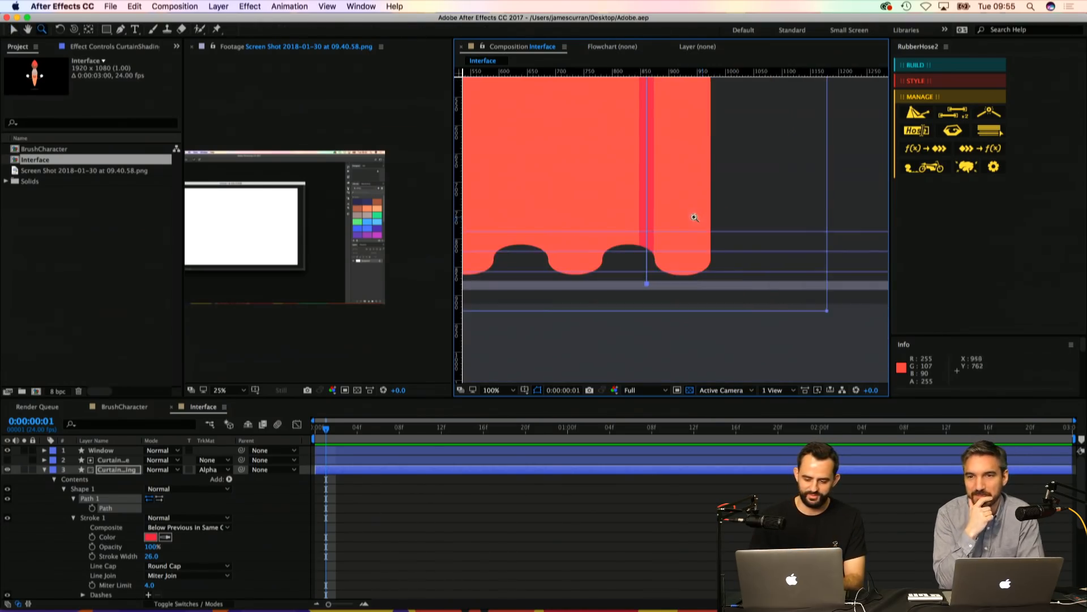
Step: Duplicate the Shape 1 shading line in the curtain shading layer and expose the copy's Path 1
key(space)
mouse_move(691, 215)
mouse_down()
mouse_move(622, 316)
mouse_move(621, 359)
mouse_up()
drag(641, 299, 695, 283)
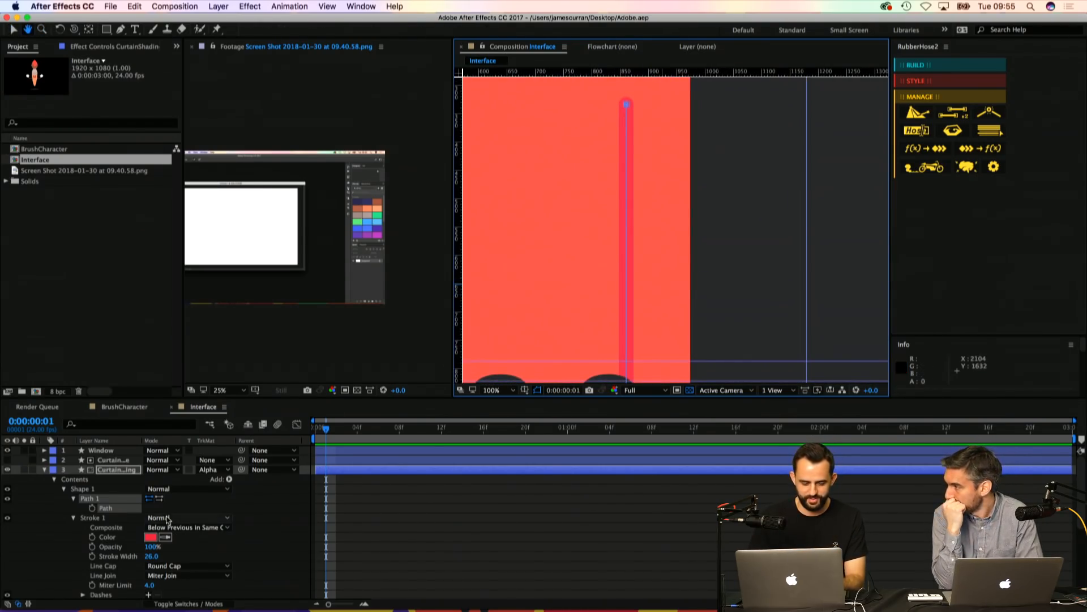
click(79, 489)
key(super+d)
click(63, 488)
click(73, 498)
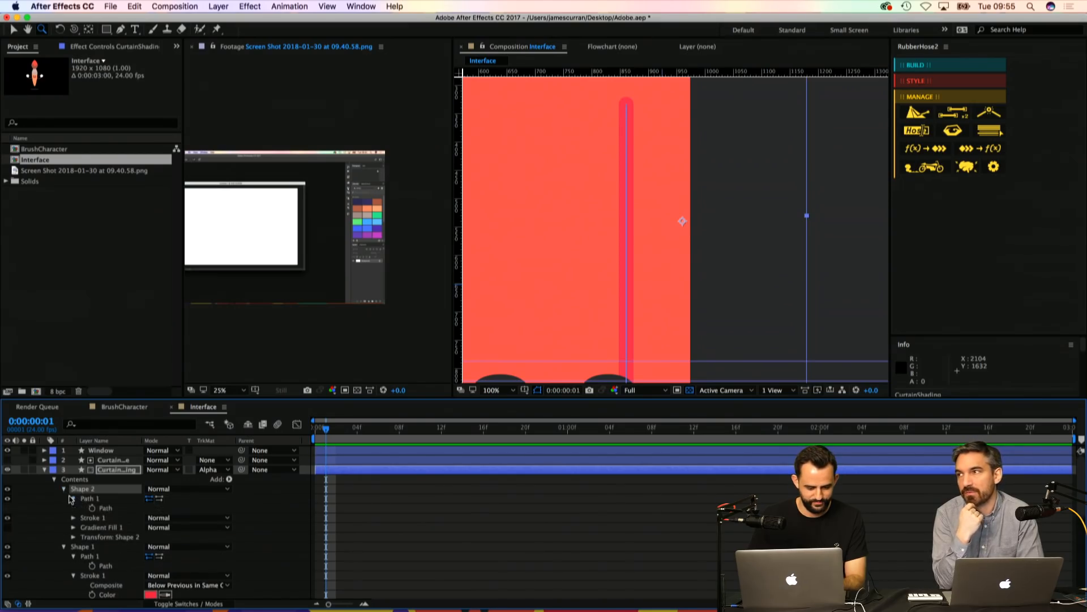
Step: Move the duplicated shading line's Path 1 left until its edge lines up with the left side of the right-hand scallop gap
click(90, 498)
drag(556, 280, 554, 223)
click(606, 279)
key(v)
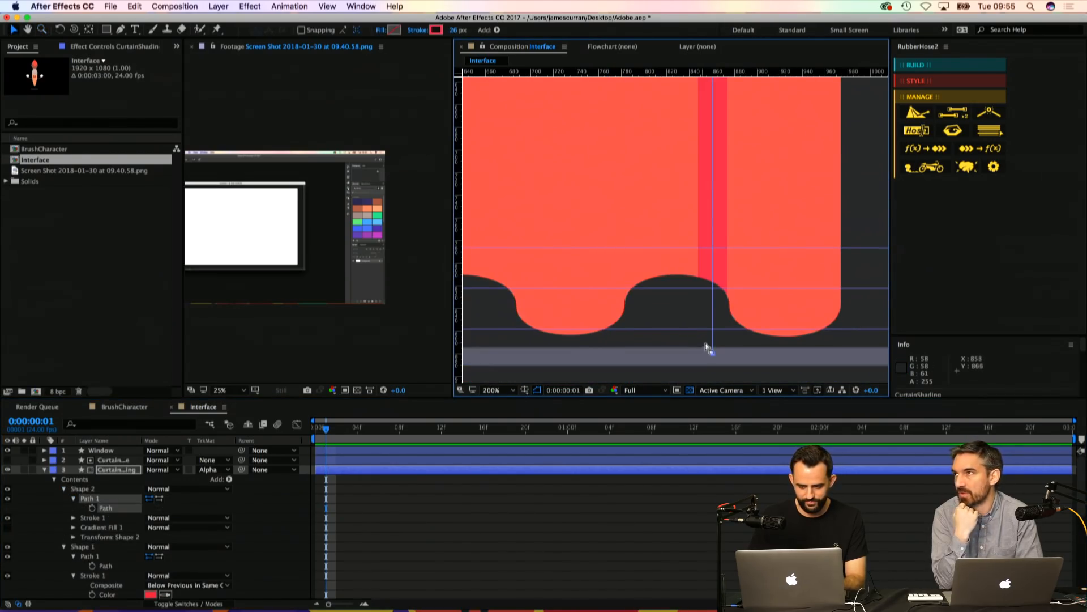
drag(710, 352, 634, 345)
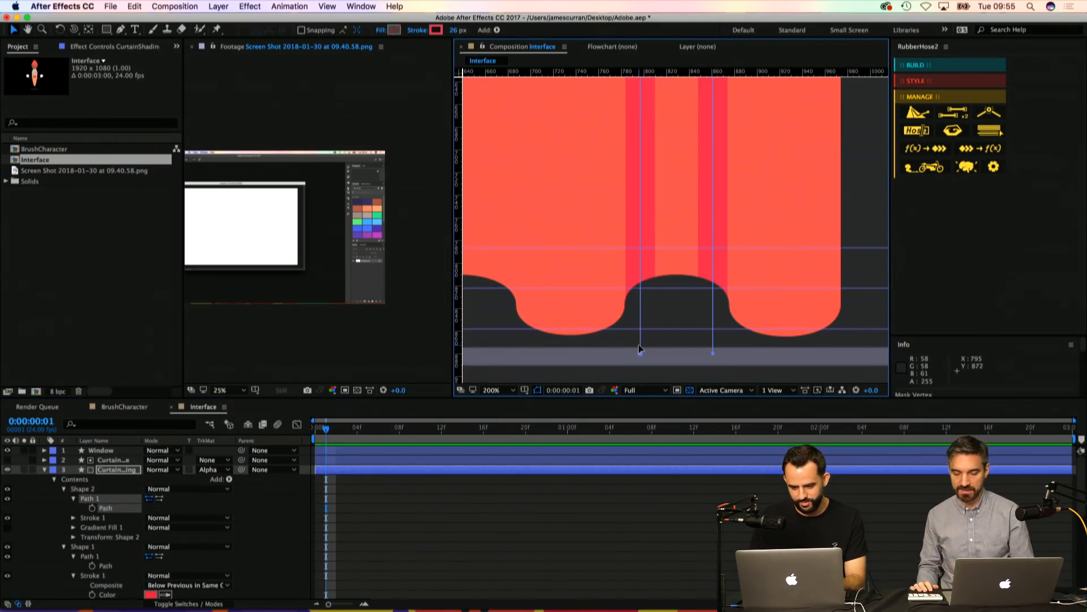
key(z)
alt+click(660, 218)
alt+click(660, 219)
key(v)
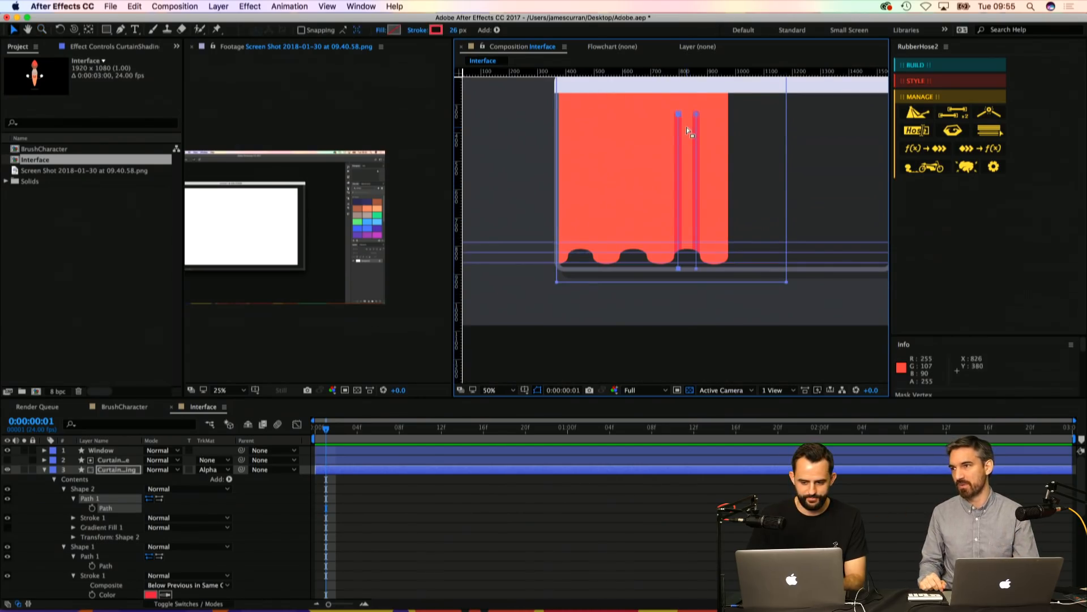
drag(666, 191, 659, 206)
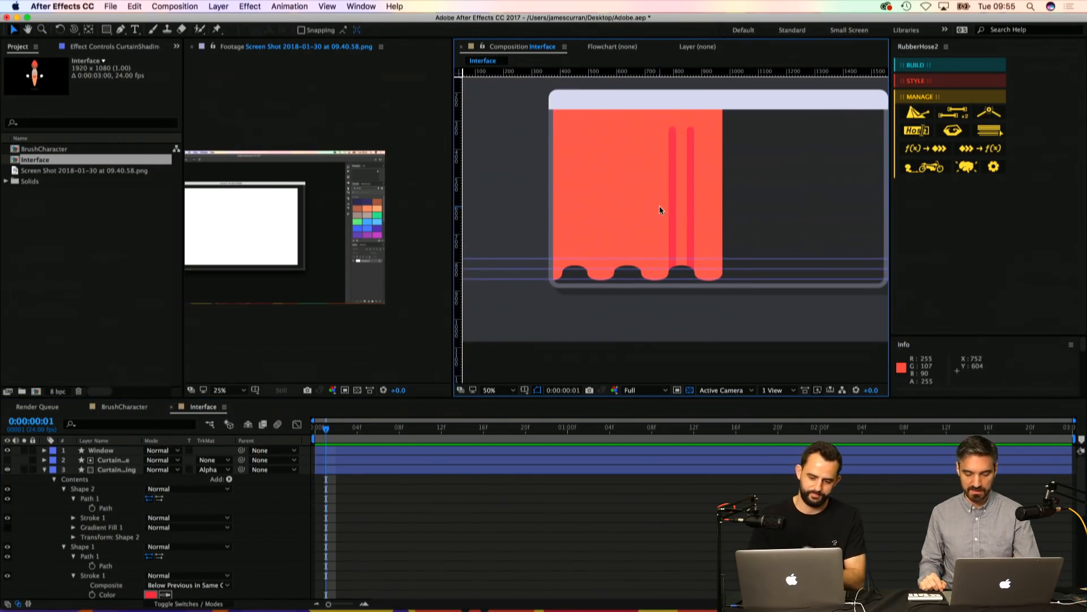
Step: Collapse the Shape 2 and Shape 1 groups in the curtain shading layer and select Rectangle 1
click(68, 491)
click(64, 489)
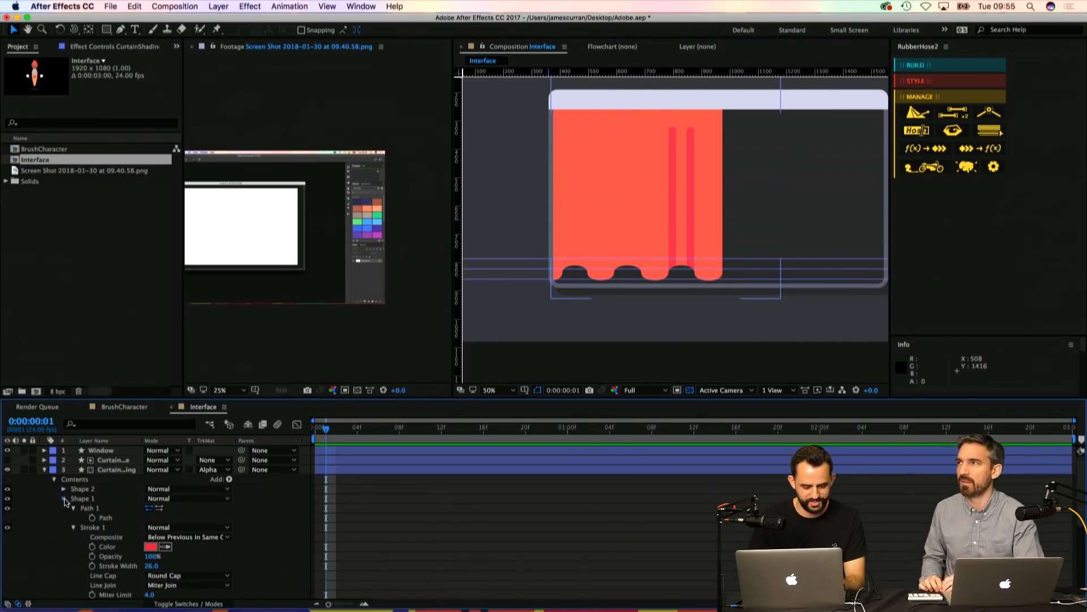
click(64, 501)
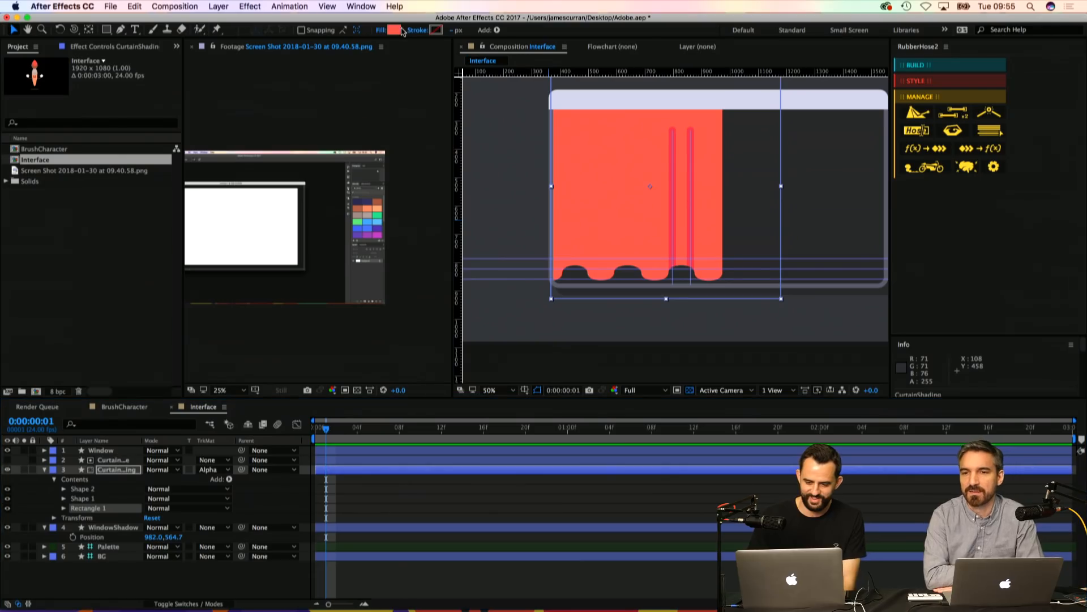
click(389, 31)
text(EF4A5A)
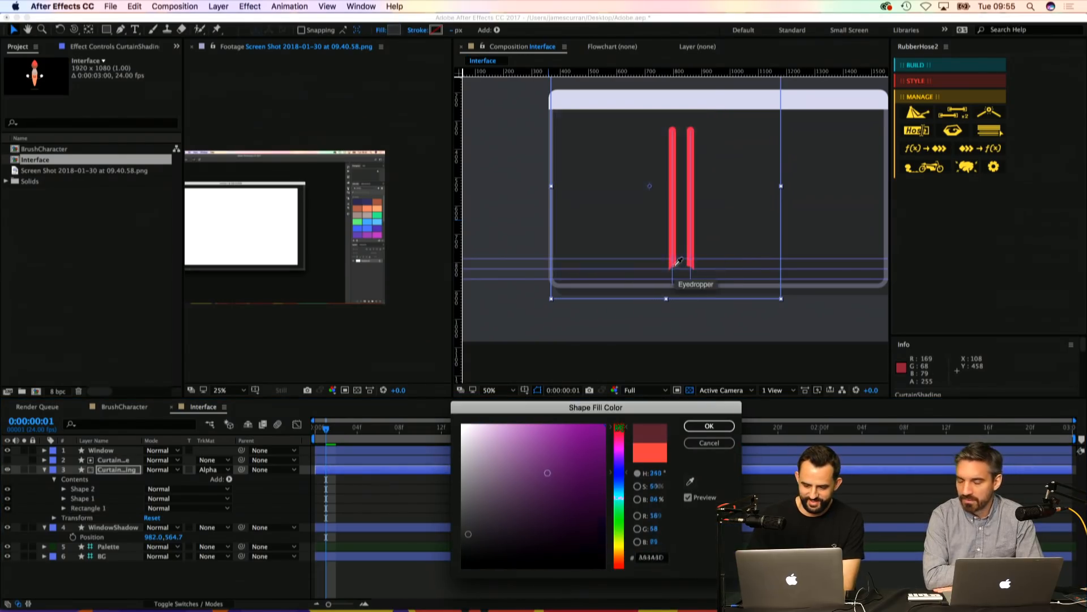
drag(554, 433, 549, 433)
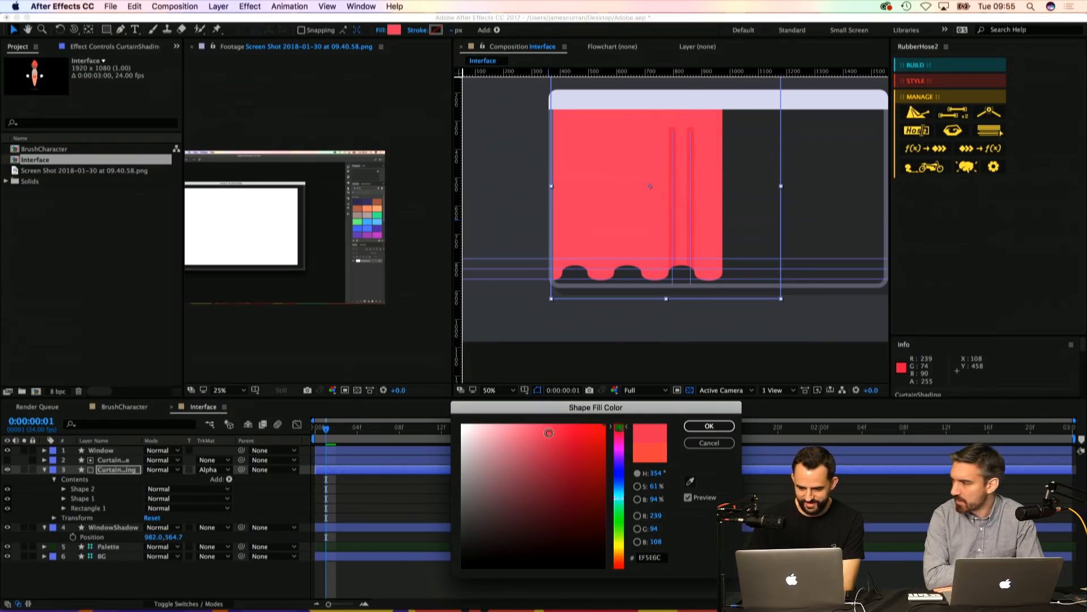
click(709, 442)
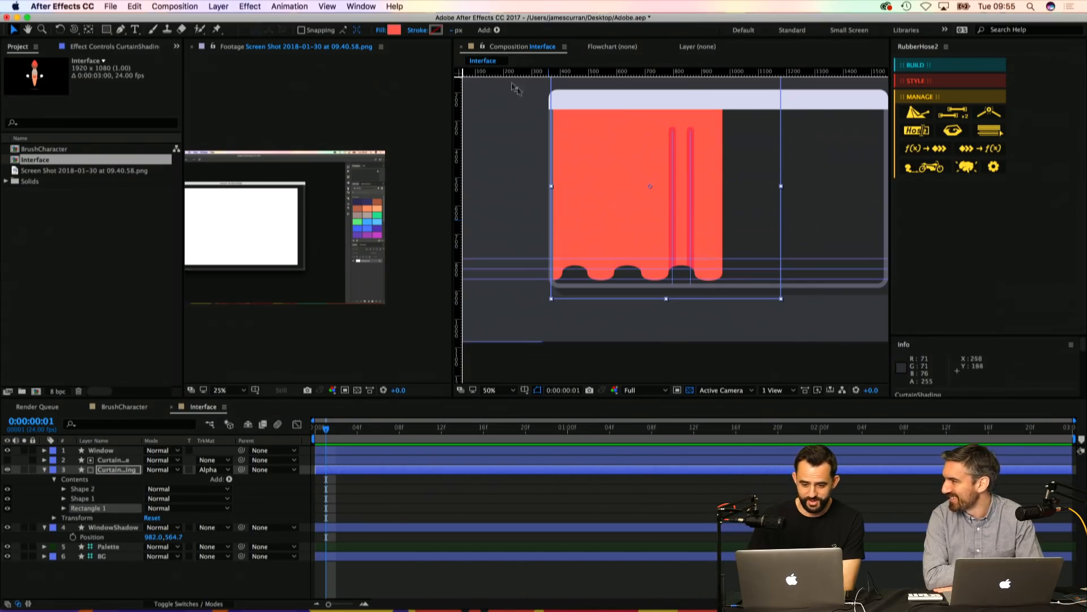
click(395, 30)
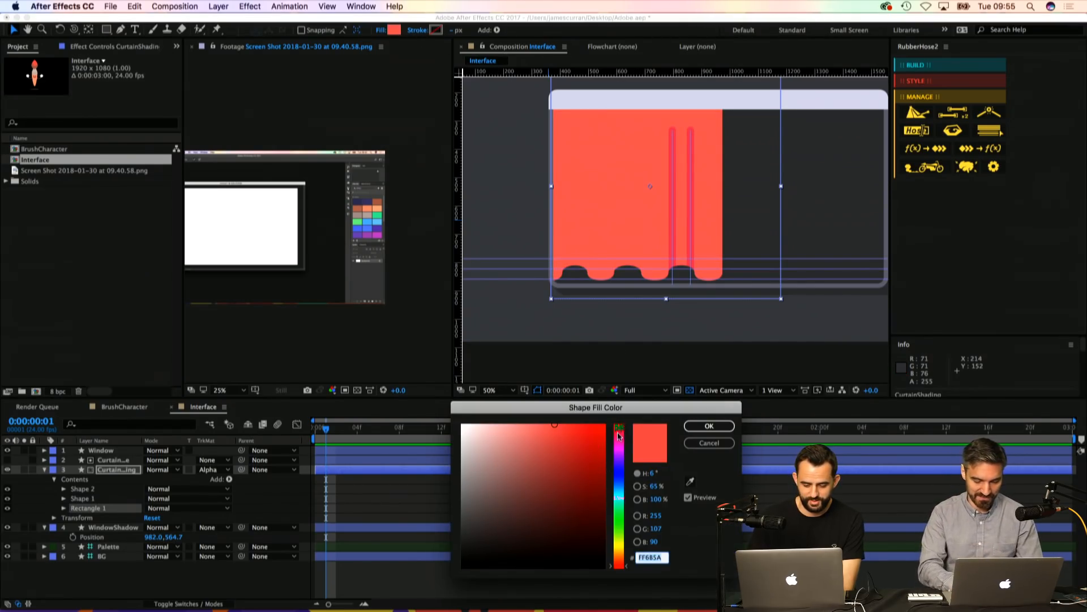
drag(620, 433, 620, 431)
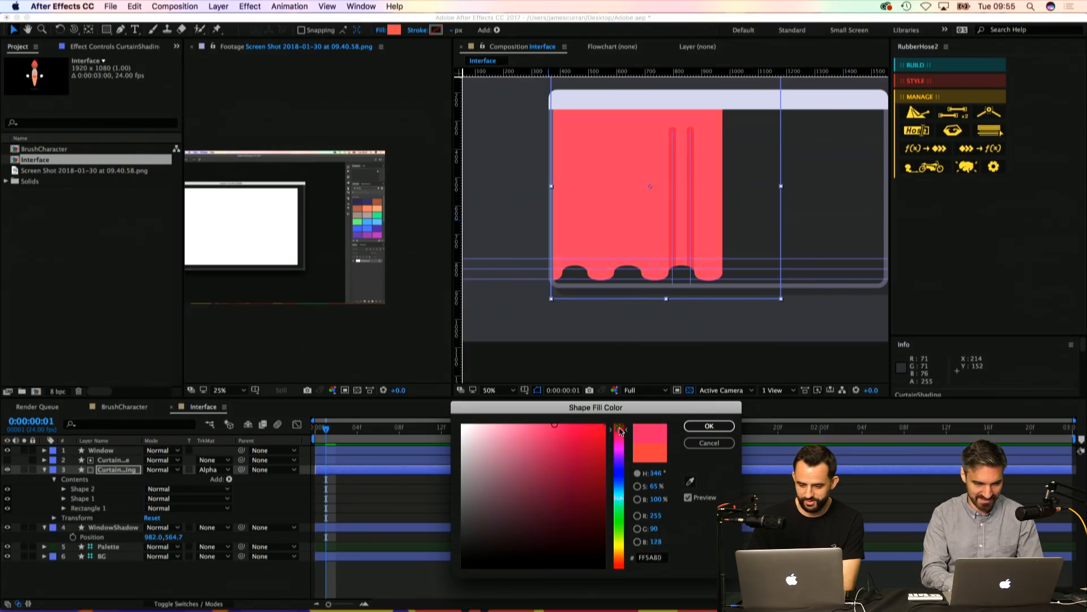
click(709, 442)
Step: Try fill colour FF6452 on the curtain's Rectangle 1, and undo the change
click(394, 30)
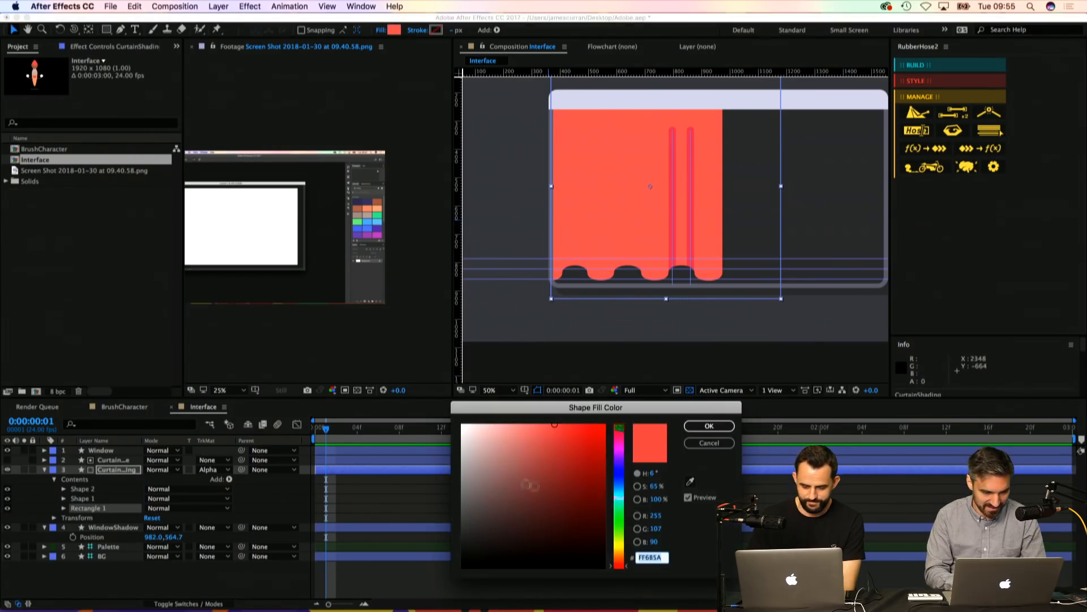
drag(561, 425, 554, 422)
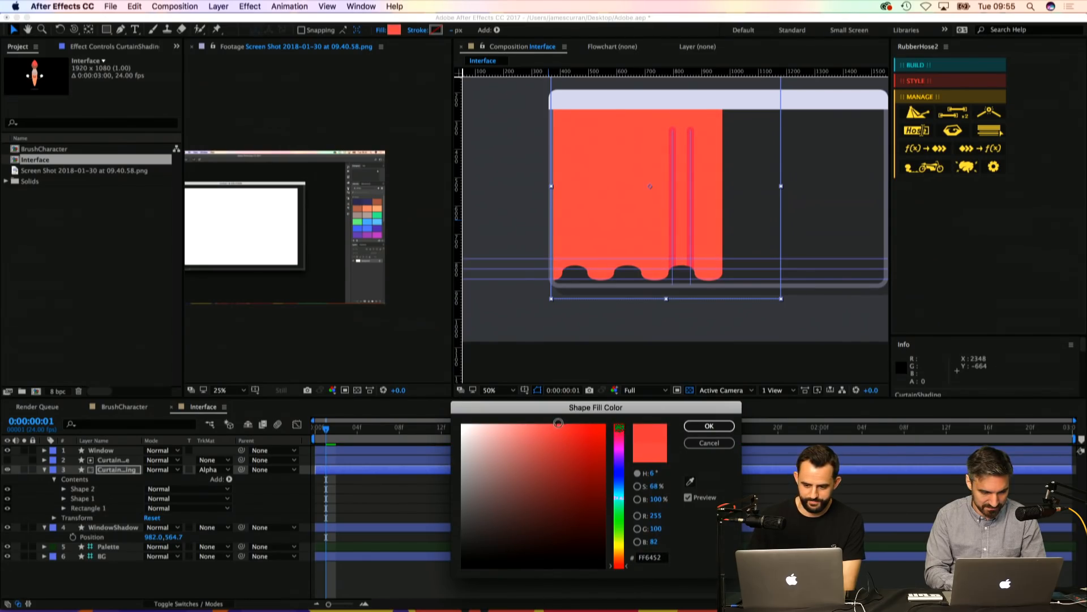
click(708, 426)
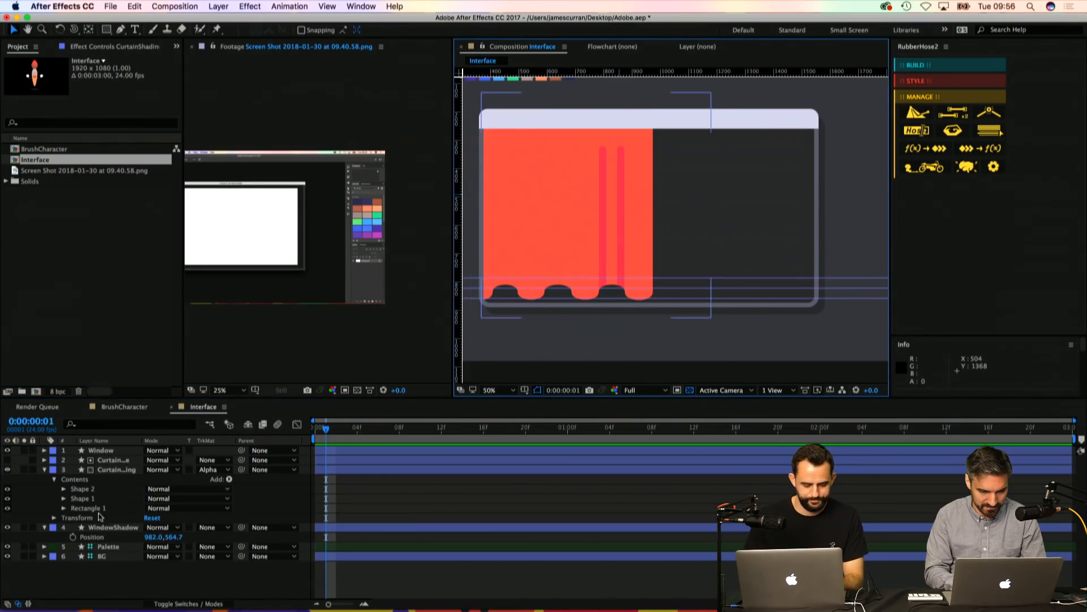
click(98, 508)
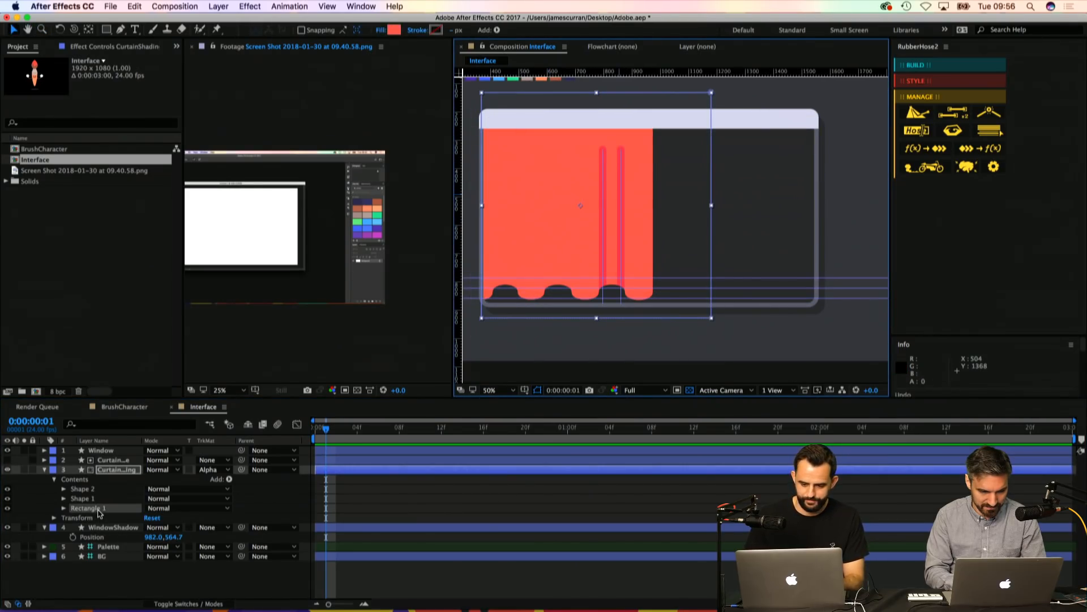
click(467, 503)
Step: Save the project
drag(581, 219, 601, 220)
key(super+s)
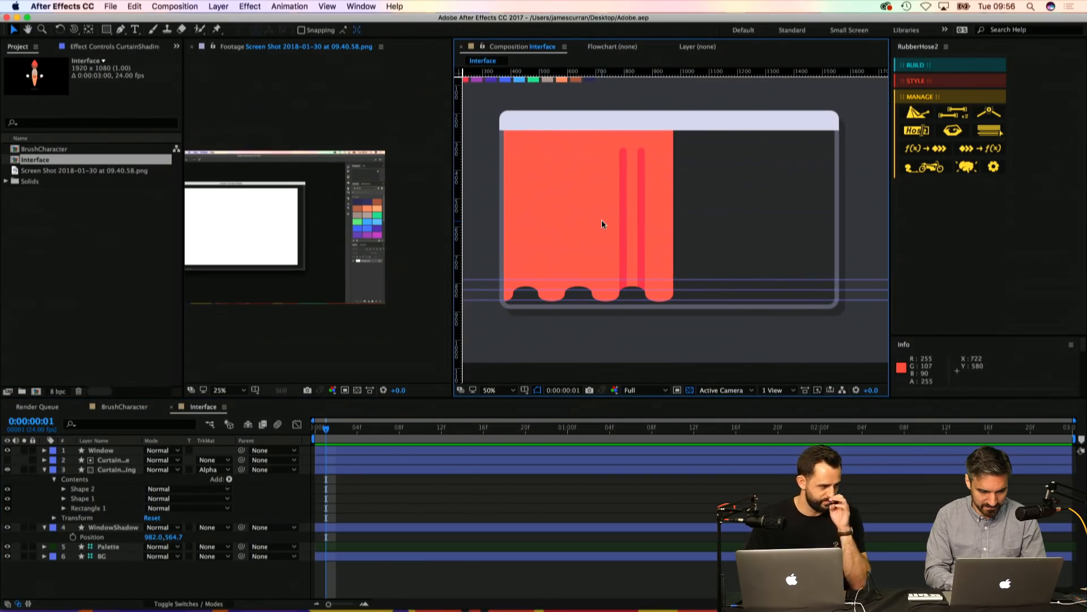
click(109, 494)
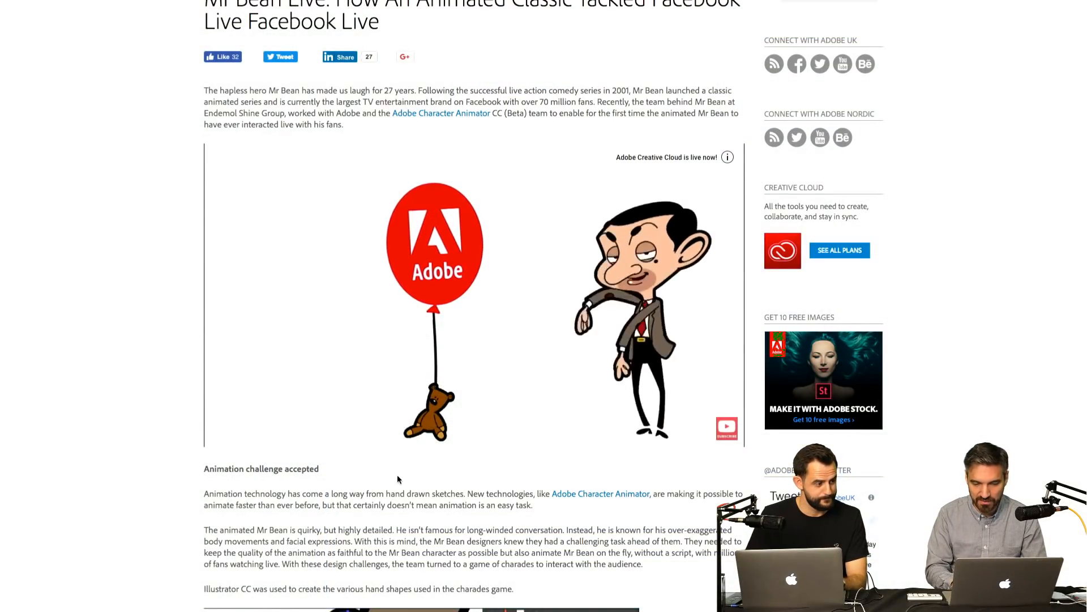
Step: Switch to the browser, pause the Mr Bean Live video, and skim the article's images and text on how the animation was made
mouse_move(480, 441)
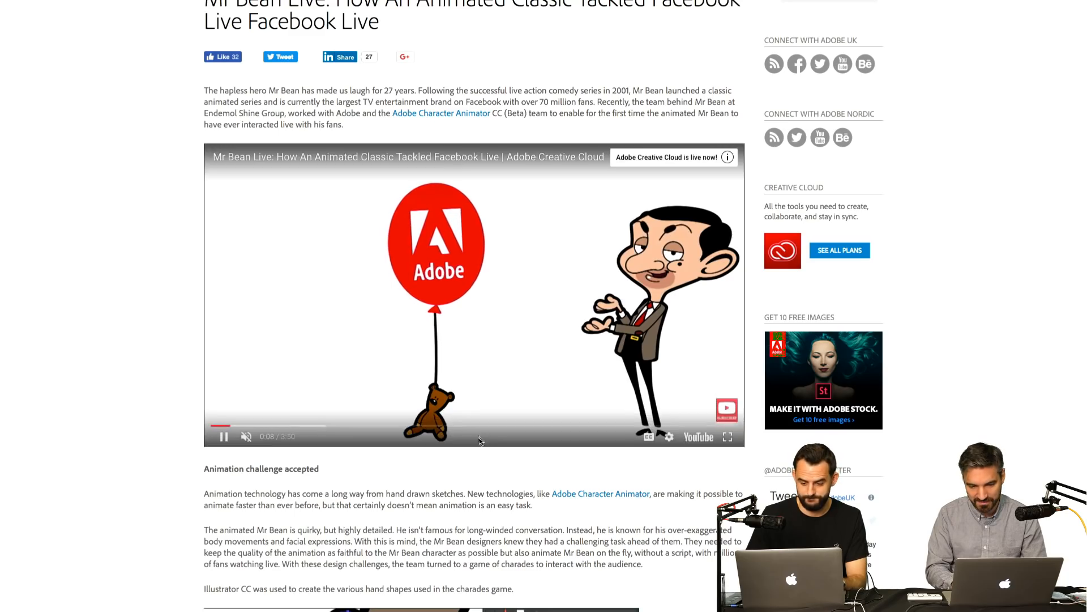
click(224, 437)
scroll(189, 452, down, 9)
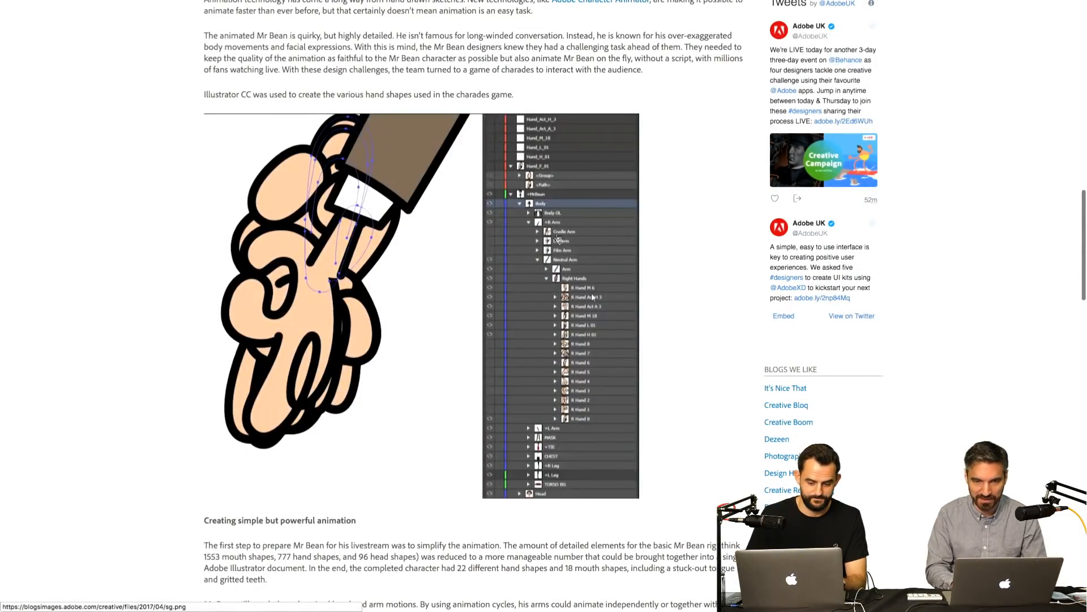
scroll(578, 340, down, 1)
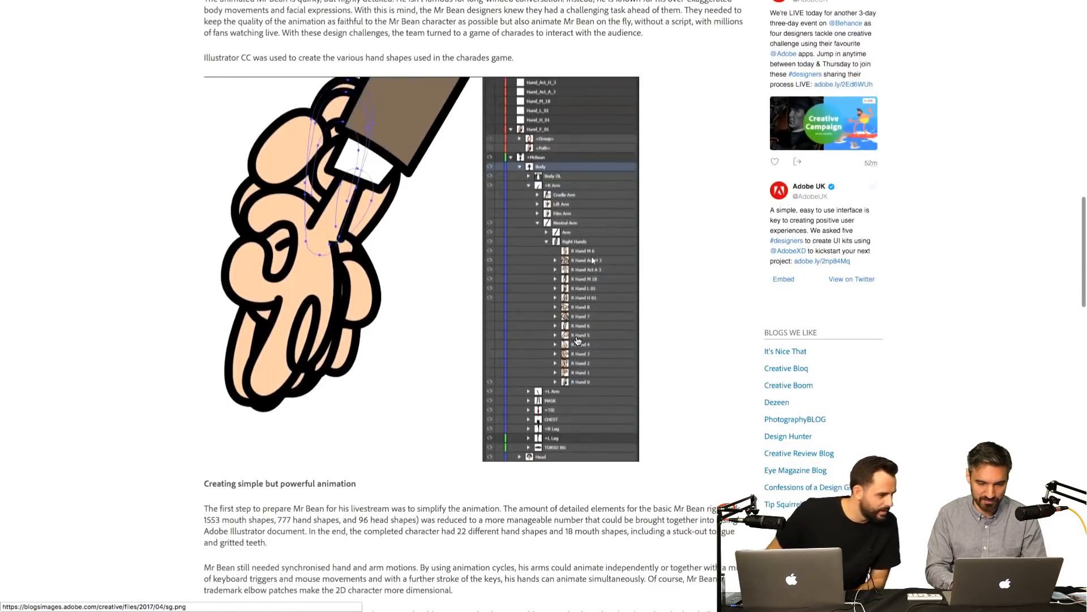
scroll(577, 340, down, 20)
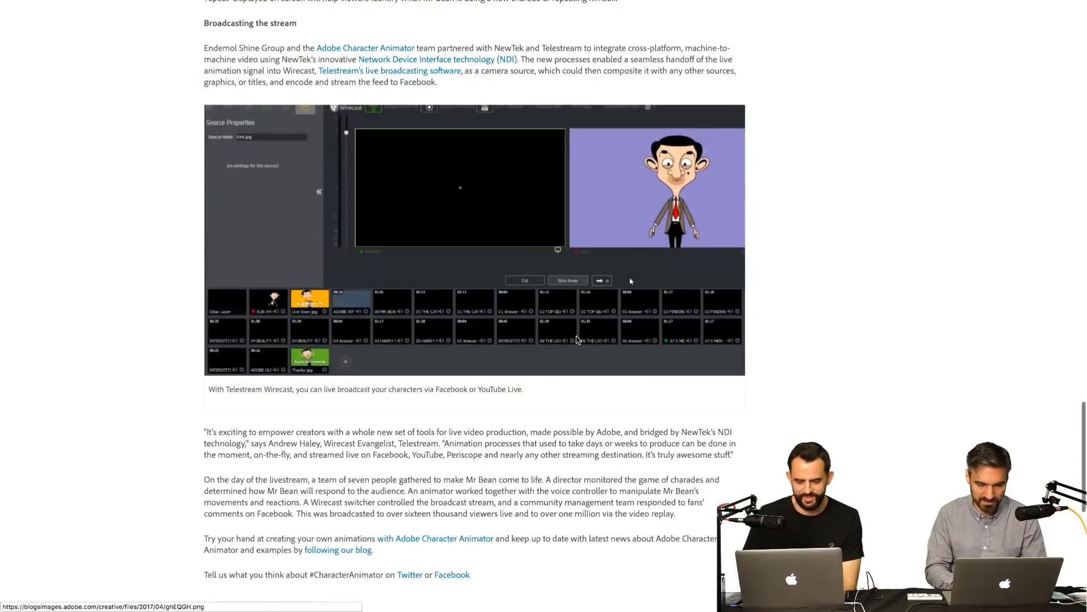
scroll(577, 339, down, 8)
scroll(577, 339, up, 12)
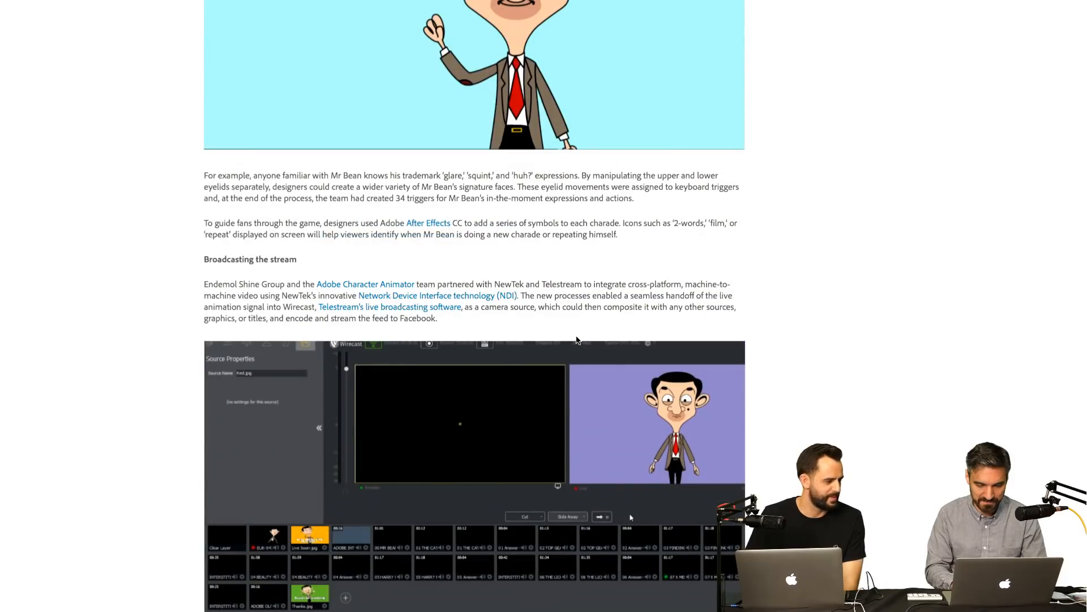
scroll(577, 339, up, 15)
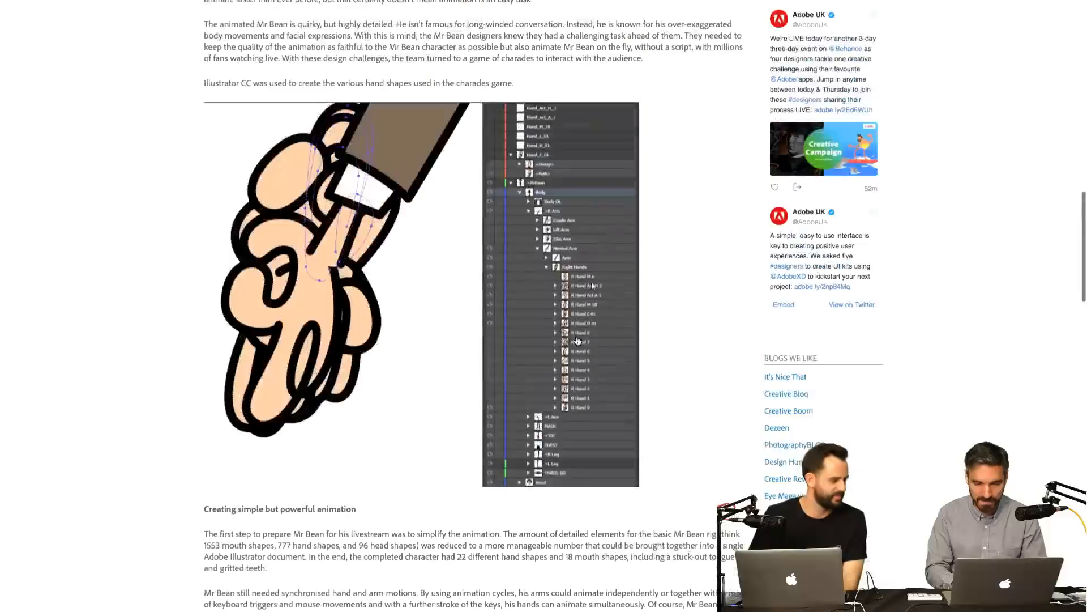
scroll(578, 340, up, 8)
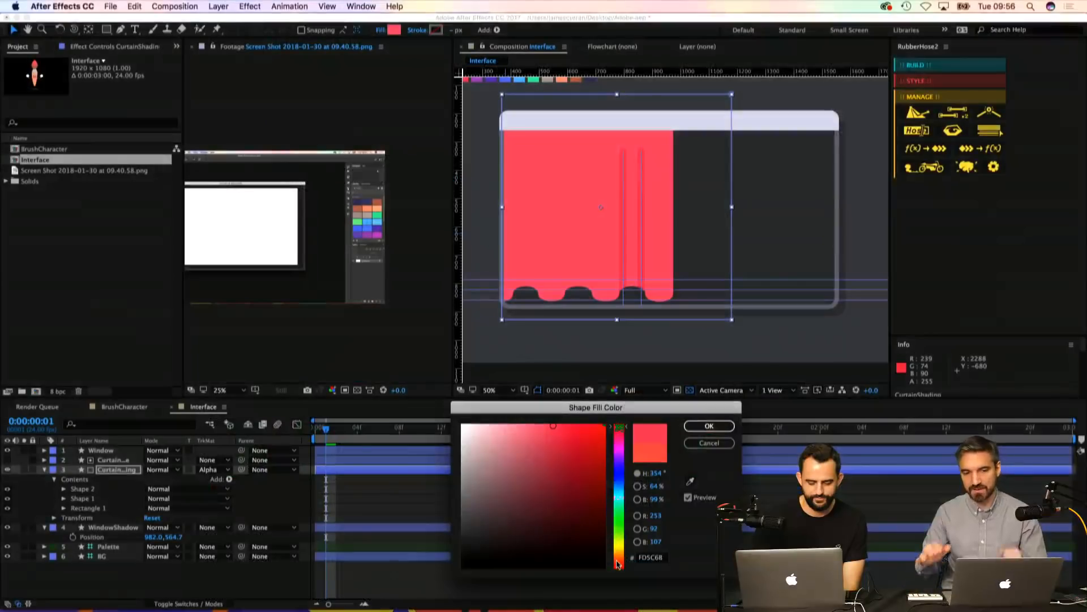
Step: Back in After Effects, set the curtain's Rectangle 1 fill colour to FD5C5C and save the project
drag(620, 569, 622, 574)
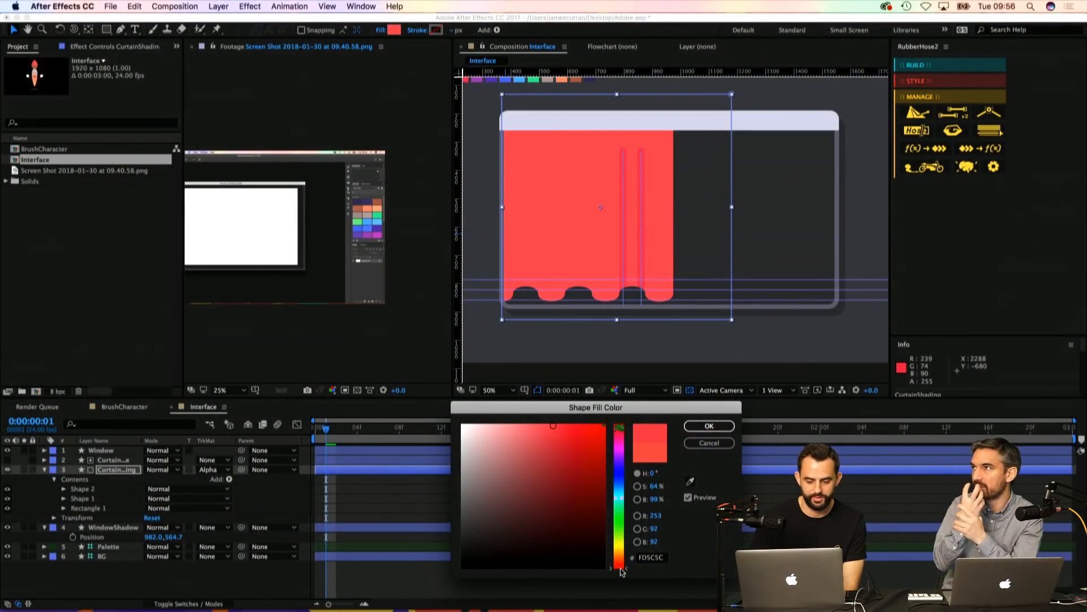
click(707, 427)
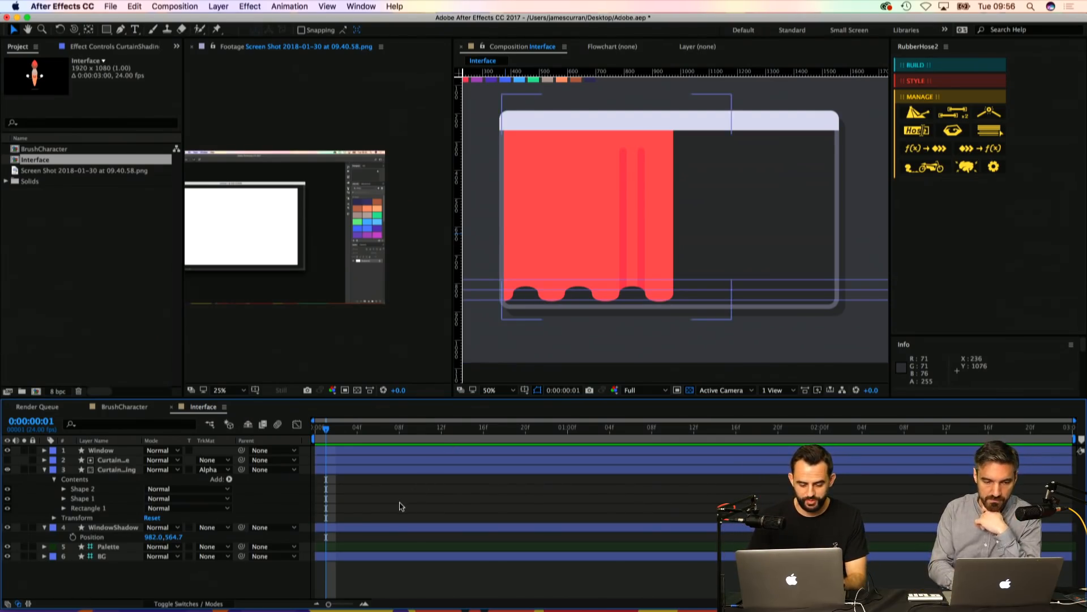
key(super+s)
key(space)
drag(644, 218, 631, 219)
key(space)
key(v)
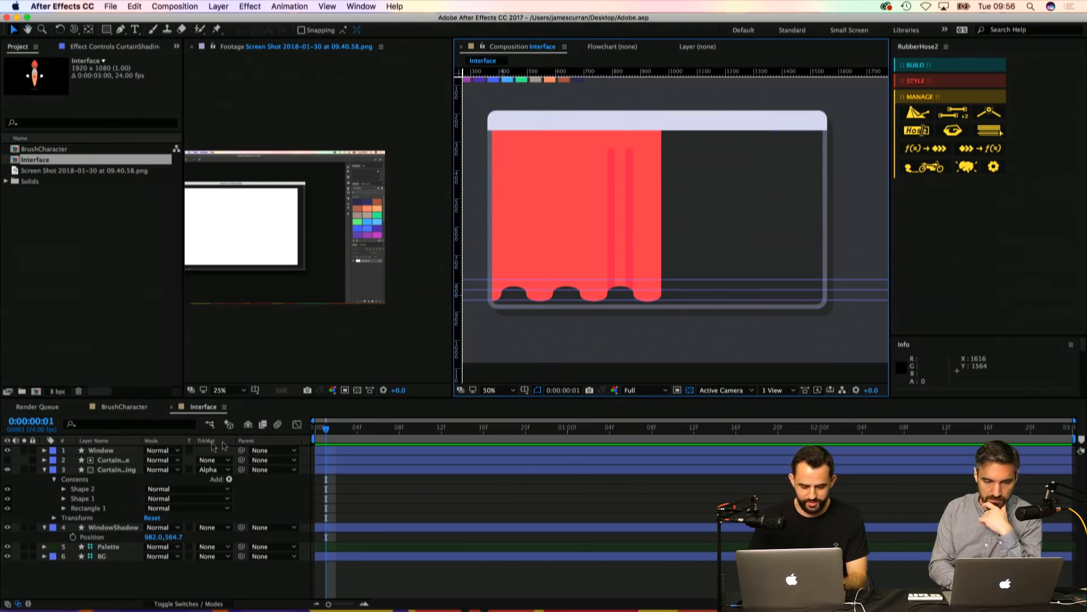
Step: Duplicate the Shape 2 shading line and expose the new copy's Path 1
click(85, 489)
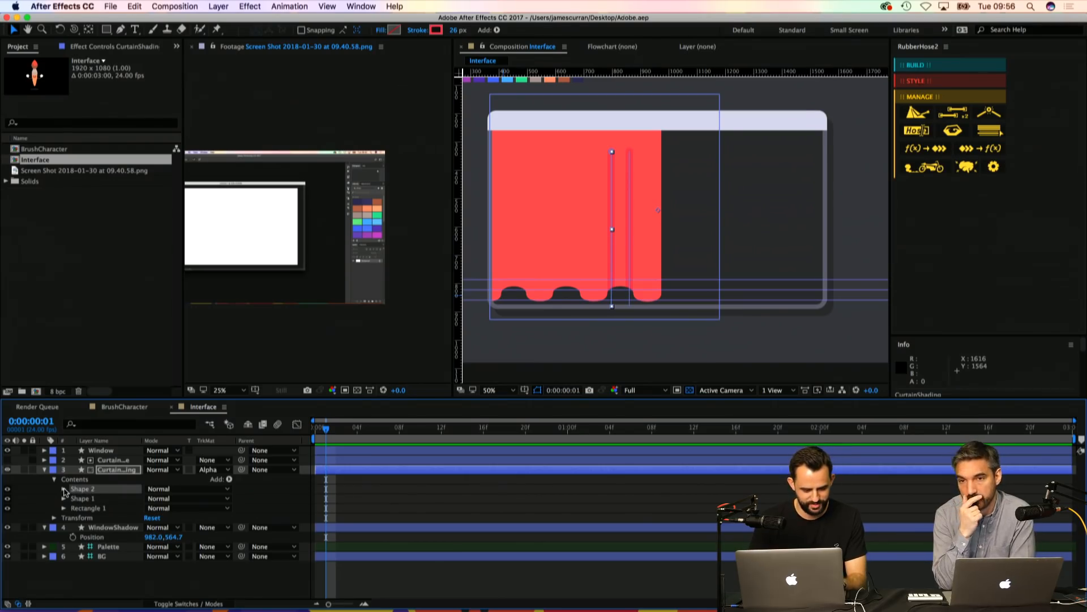
key(ctrl+d)
click(65, 489)
click(73, 499)
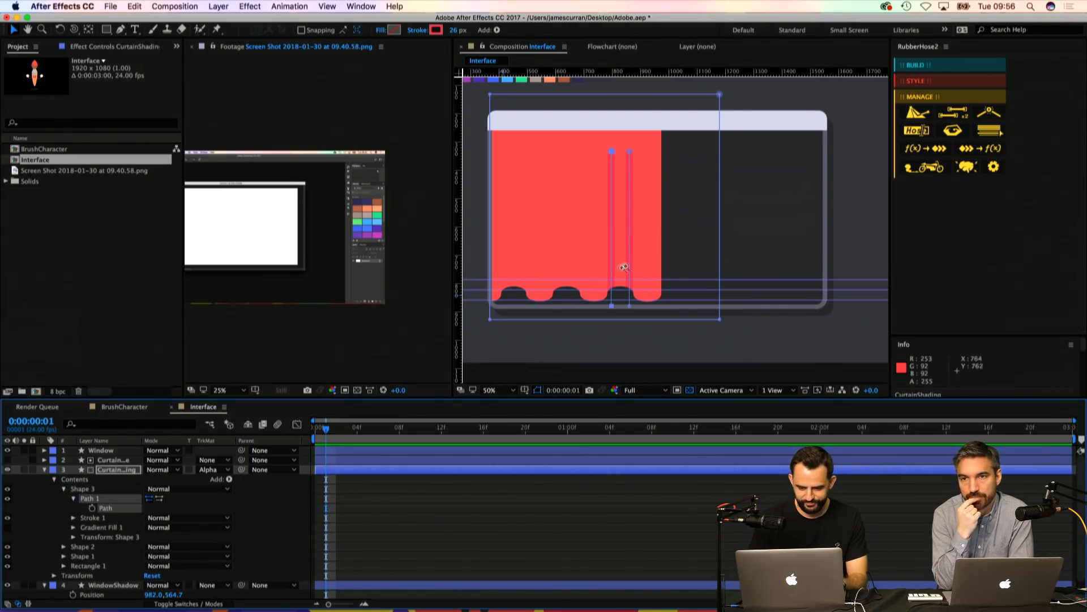
Step: Move the new shading line's Path 1 left and nudge it to line up with the right side of the middle scallop gap
click(627, 266)
key(v)
drag(636, 312, 570, 312)
scroll(586, 279, up, 2)
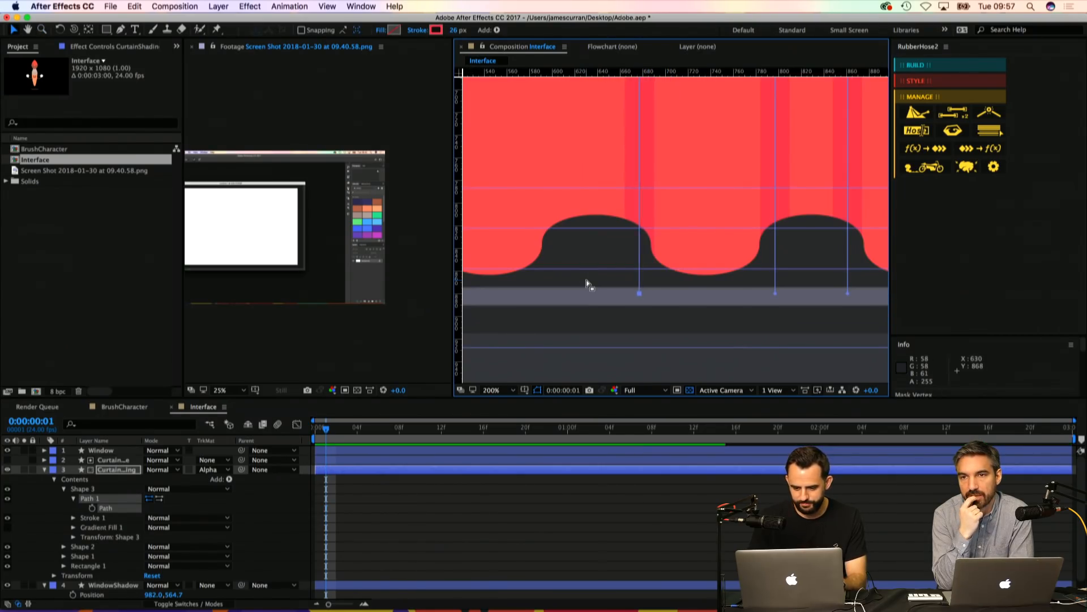
key(Left)
key(Left)
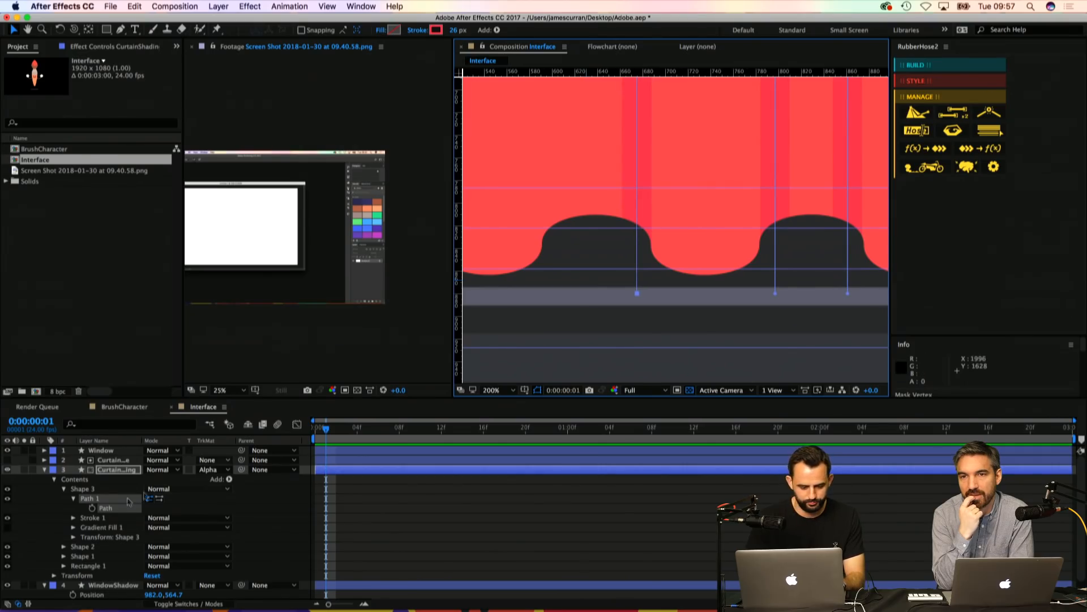
Step: Duplicate the Shape 3 shading line and move the copy's path to the left side of the middle scallop gap
click(88, 490)
key(super+d)
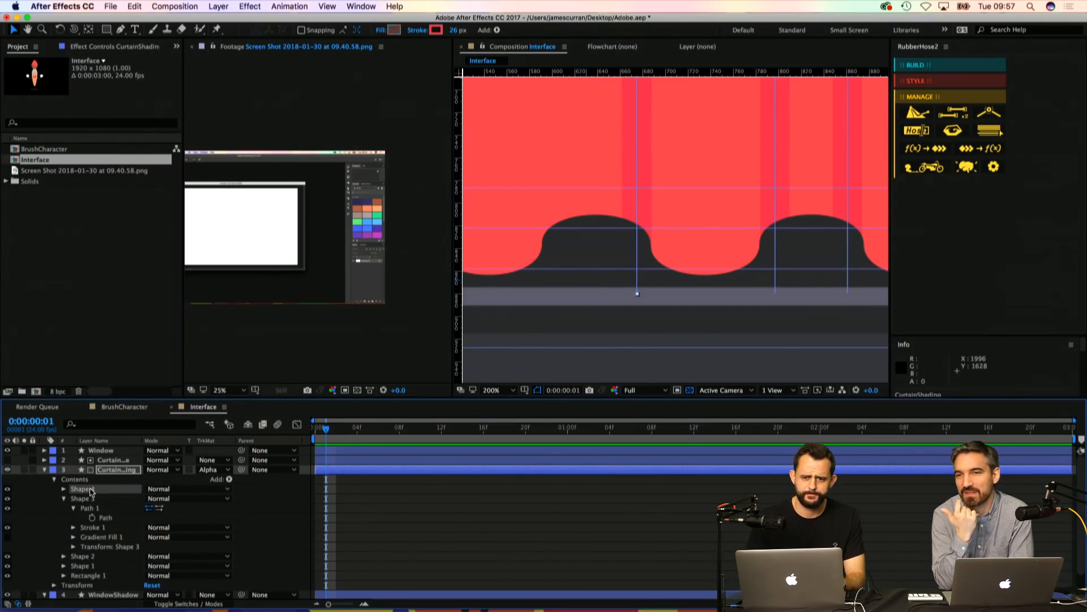
click(64, 490)
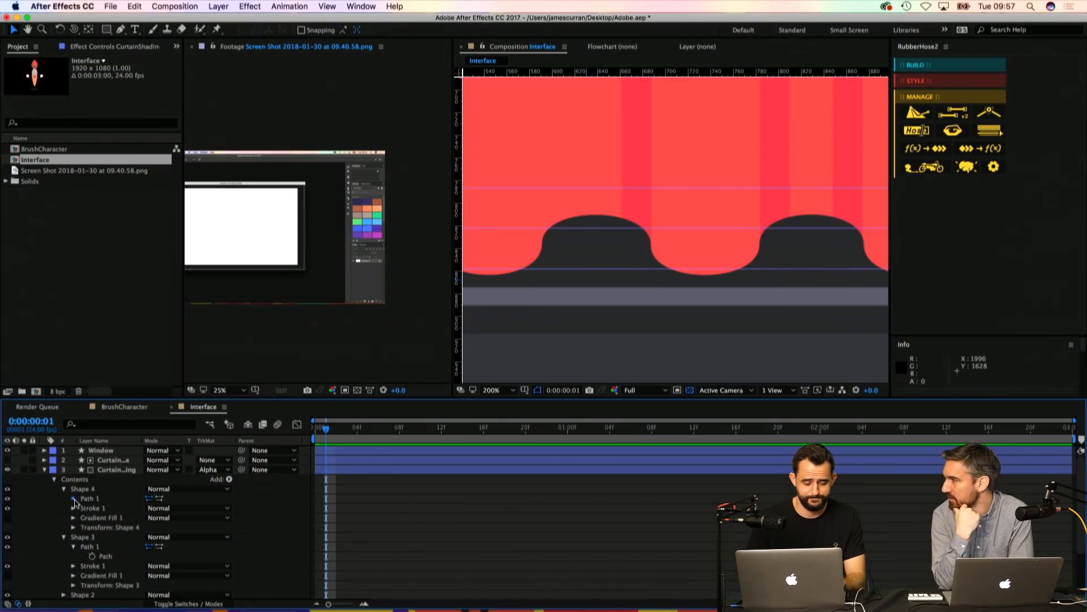
click(73, 499)
click(119, 508)
drag(634, 300, 556, 289)
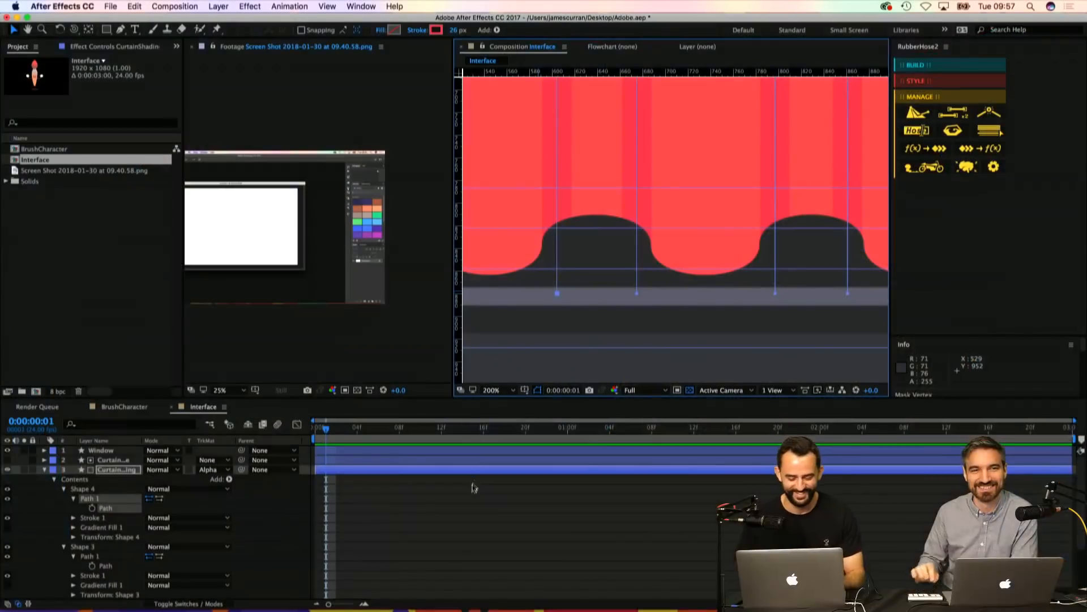
drag(663, 184, 628, 283)
key(comma)
key(v)
click(84, 488)
key(super+d)
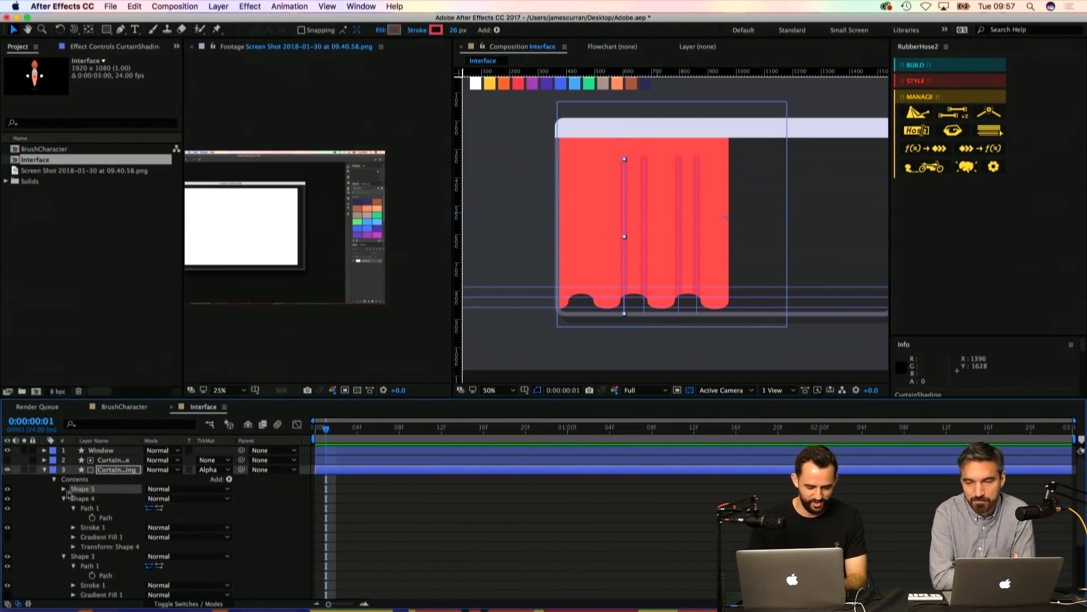
click(64, 488)
click(73, 499)
click(119, 511)
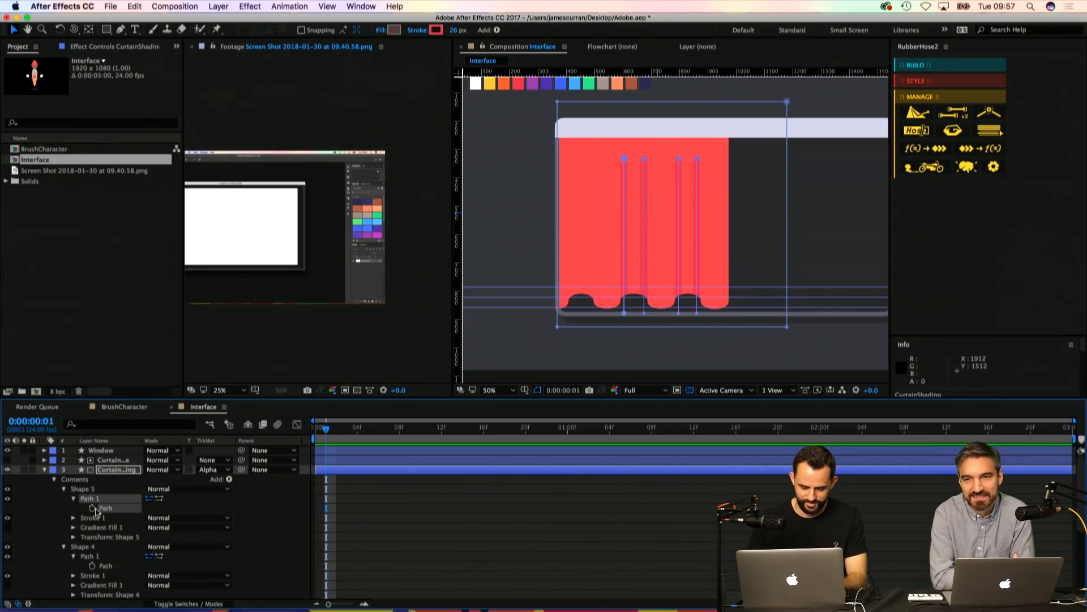
click(84, 488)
key(Delete)
Step: Duplicate the Shape 4 shading line, save the project, and select the new copy's path
click(84, 489)
key(super+d)
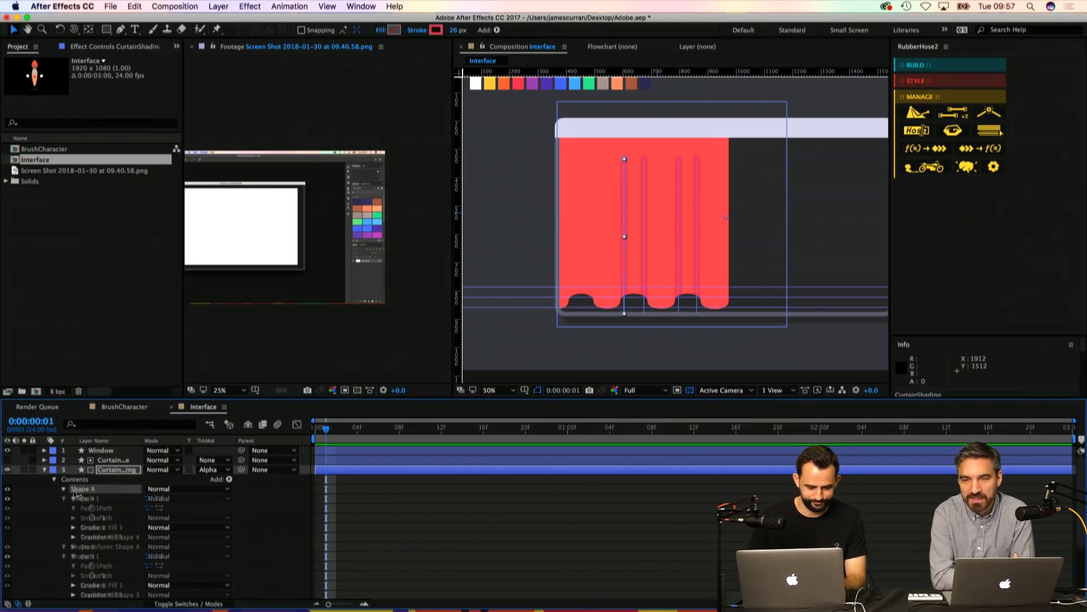
click(64, 489)
key(super+shift+a)
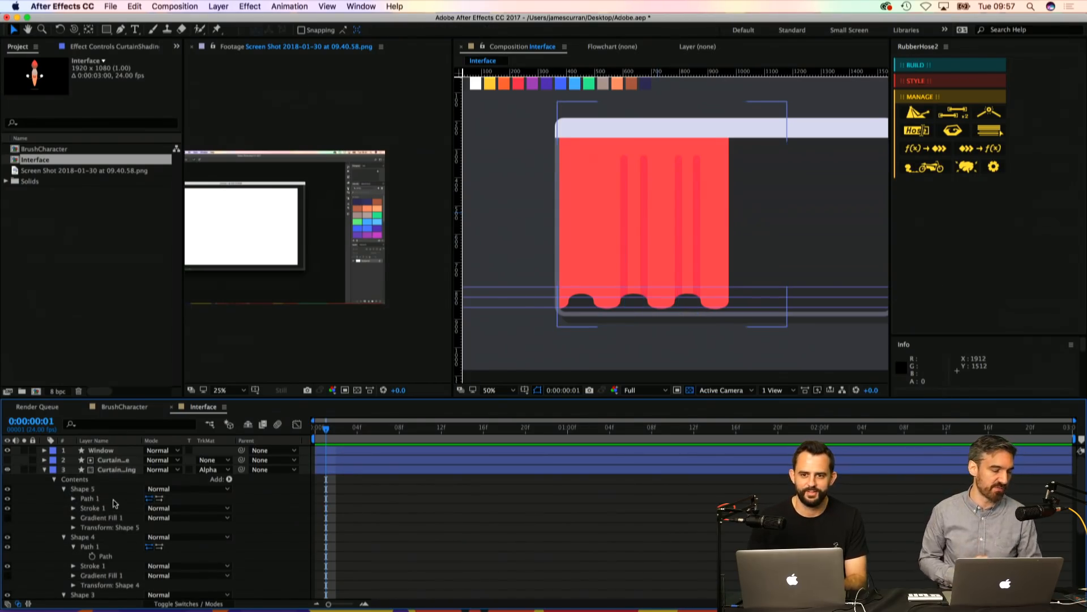
key(super+s)
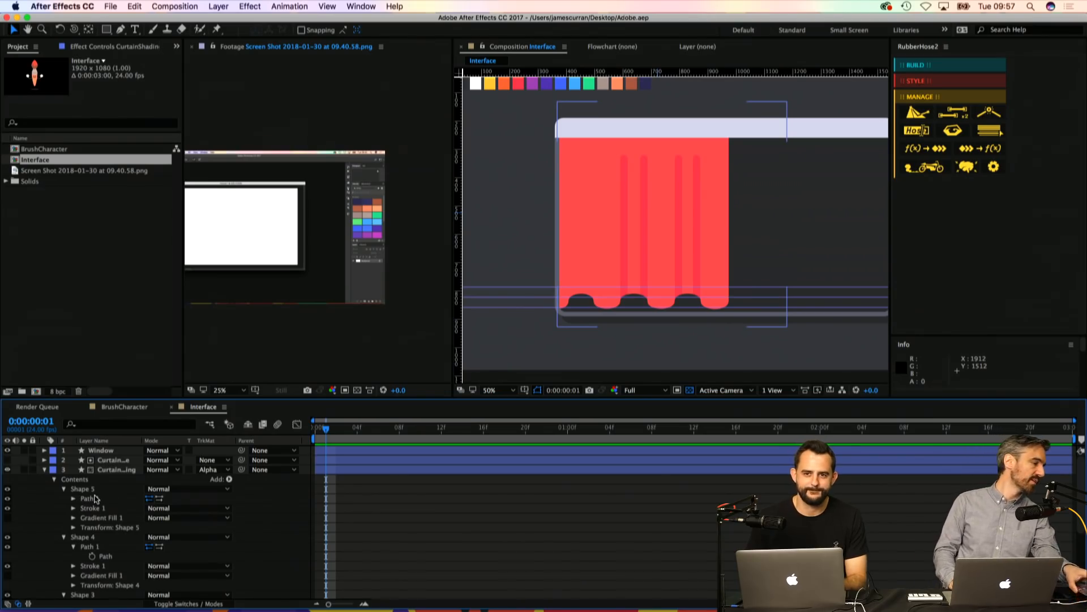
click(74, 499)
click(121, 509)
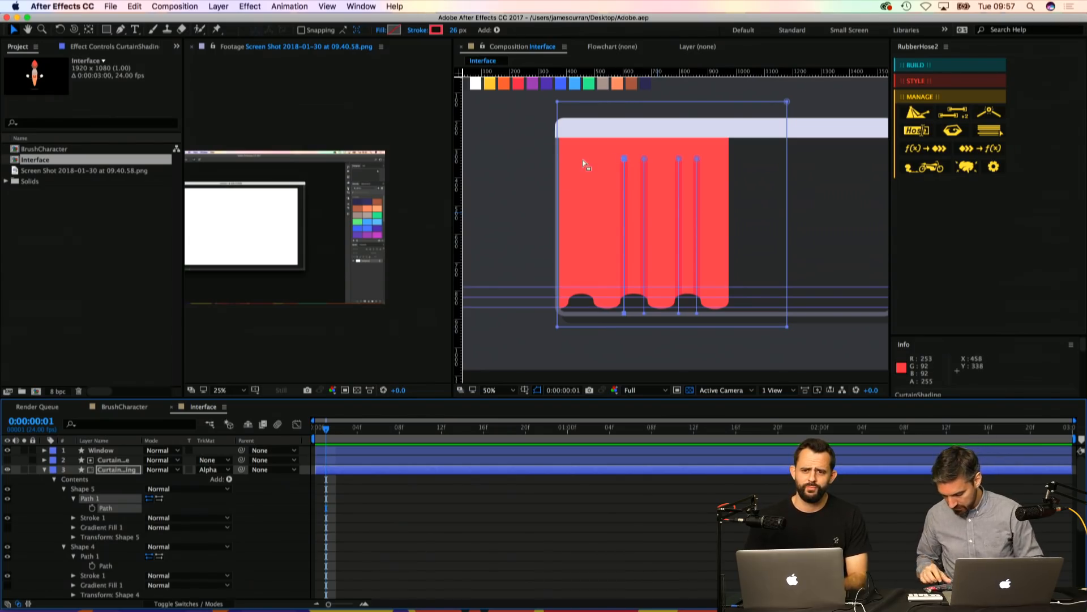
Step: Move the new shading line's path to the left side of the leftmost scallop gap
key(h)
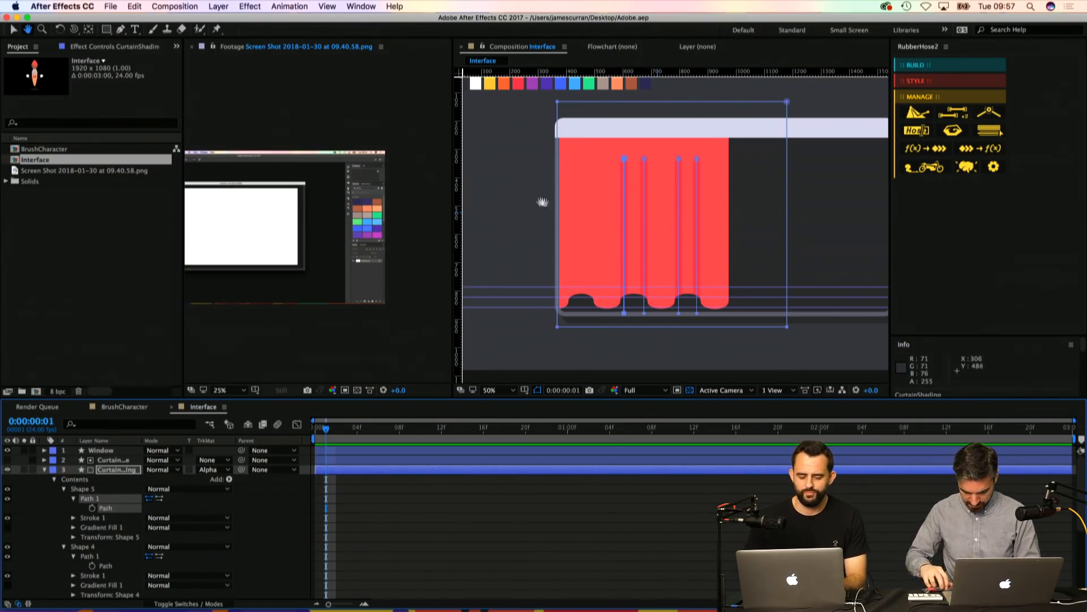
key(v)
scroll(628, 313, up, 4)
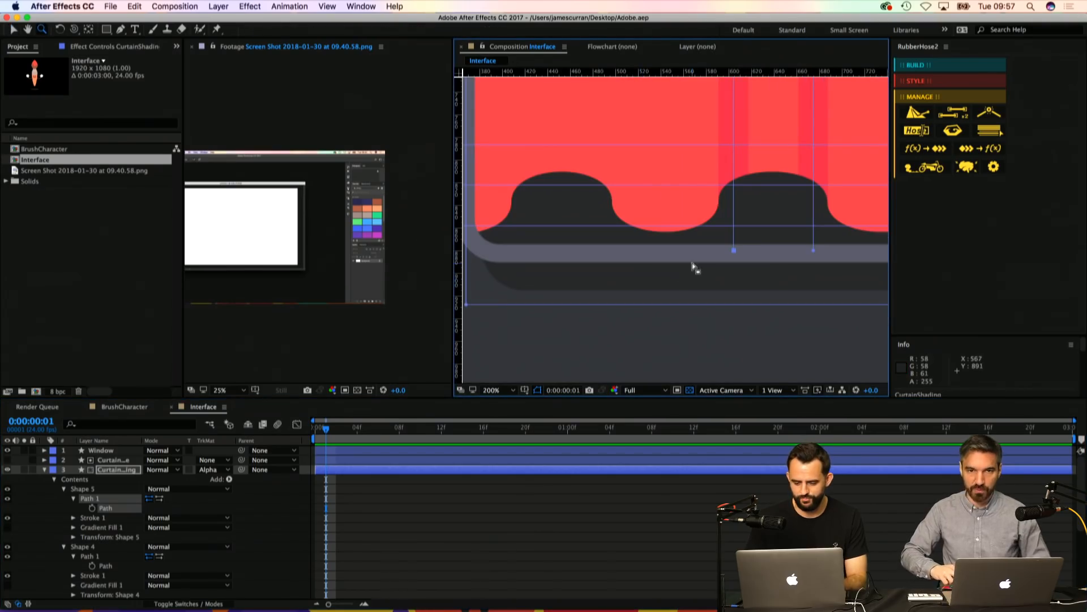
drag(550, 242, 529, 239)
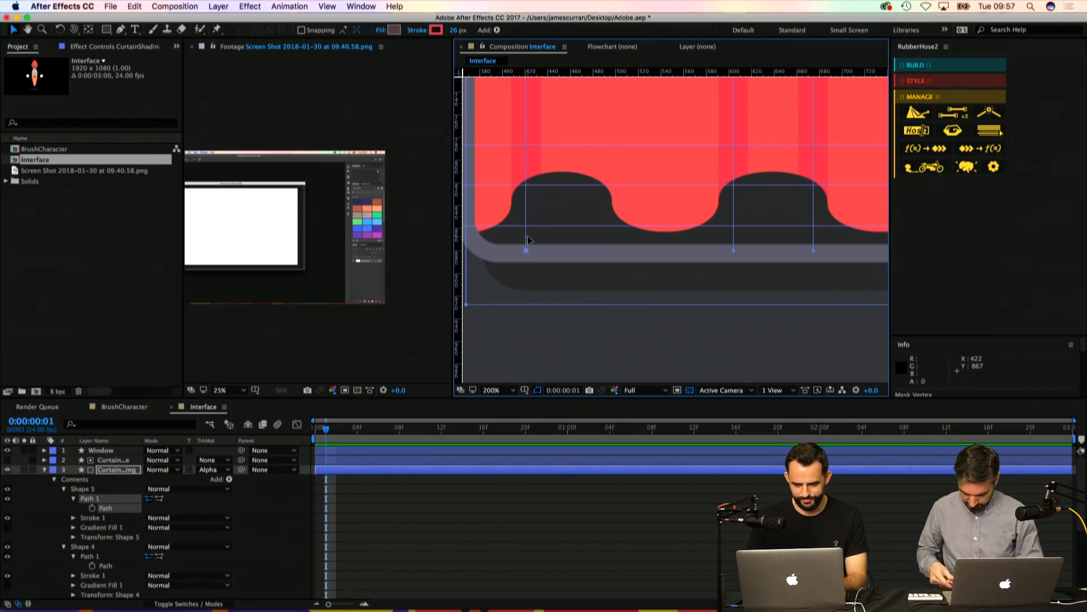
Step: Duplicate the Shape 5 shading line and move the copy's path to the right side of the leftmost scallop gap
click(107, 489)
key(super+d)
click(63, 489)
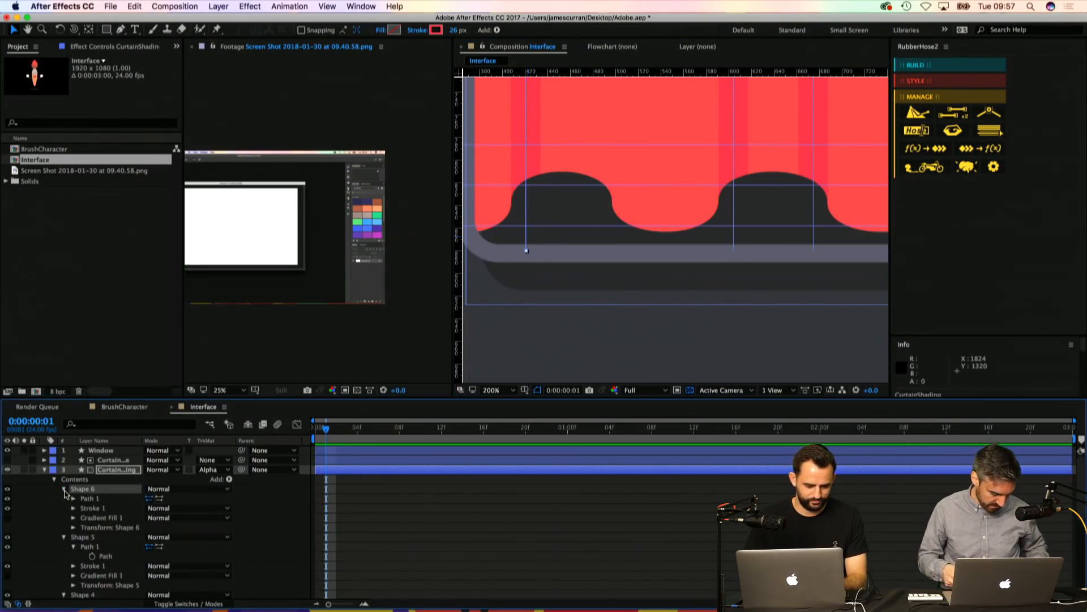
click(73, 498)
click(102, 507)
drag(522, 278, 594, 269)
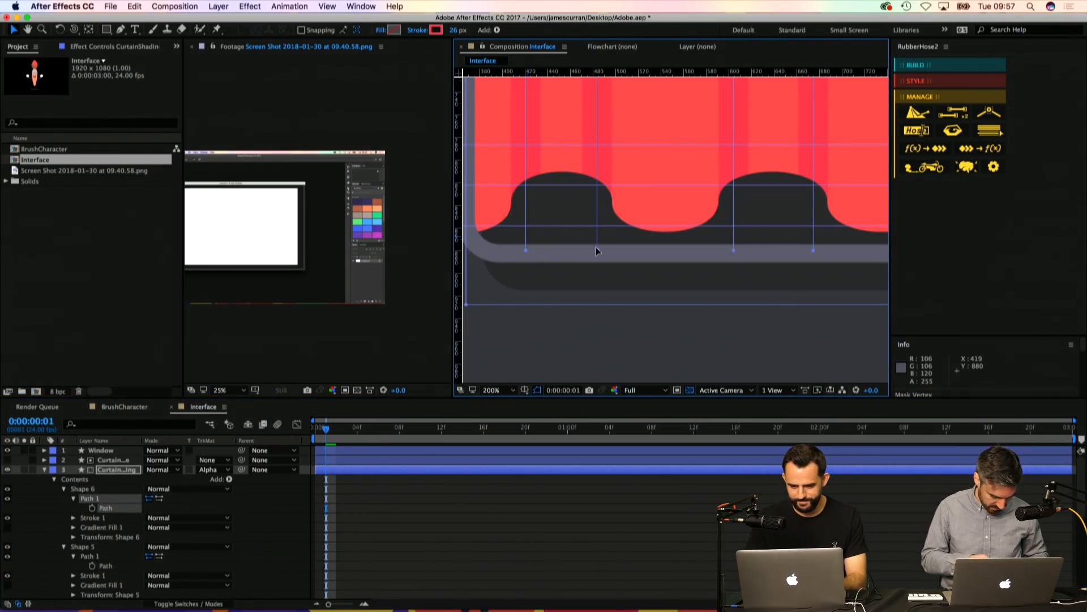
Step: Deselect the last shading line, show the whole curtain, and save the project
click(512, 570)
key(z)
alt+click(684, 245)
alt+click(684, 245)
alt+click(684, 245)
drag(684, 222, 659, 231)
click(672, 218)
key(super+s)
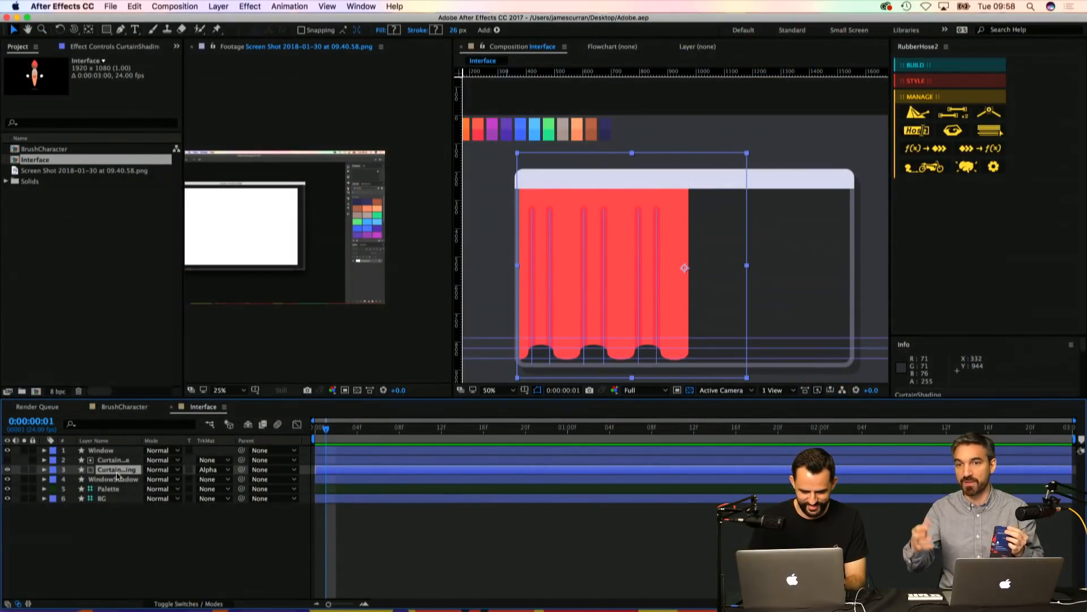
click(45, 470)
click(55, 479)
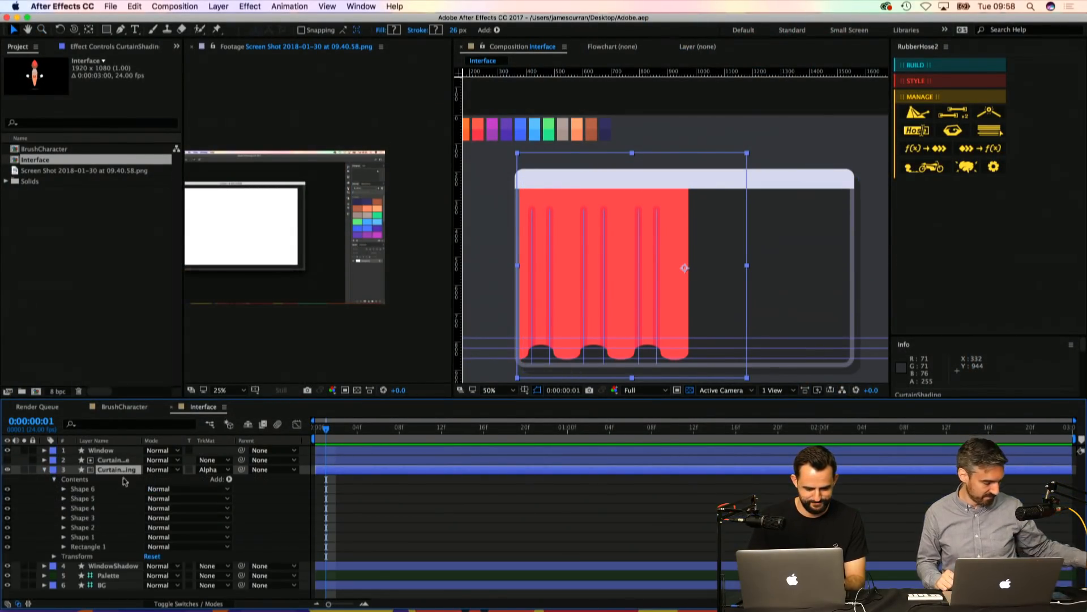
click(64, 547)
click(93, 556)
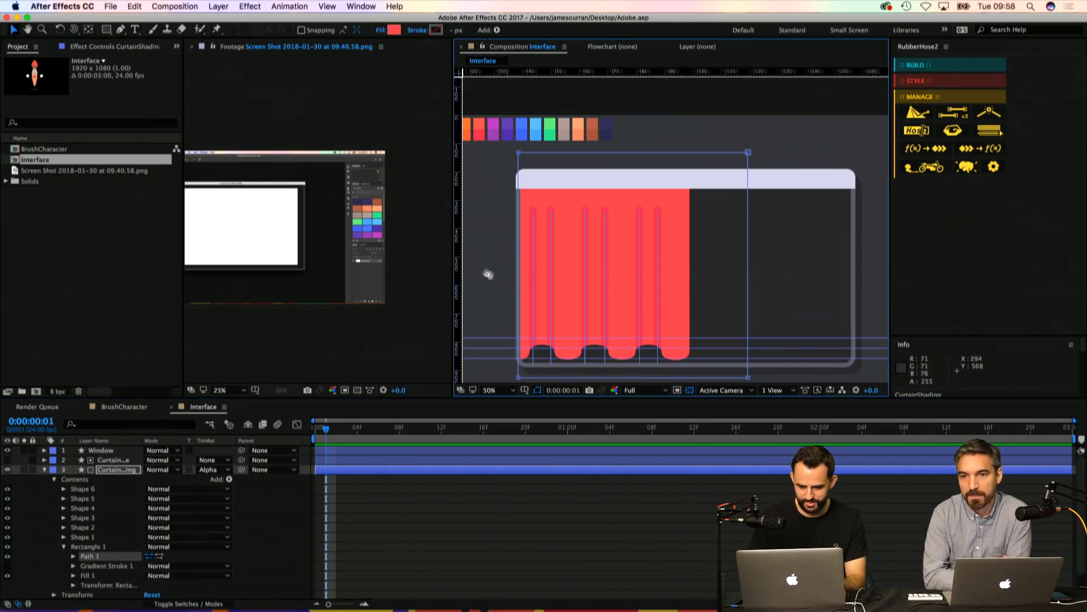
drag(488, 274, 466, 264)
scroll(741, 253, down, 2)
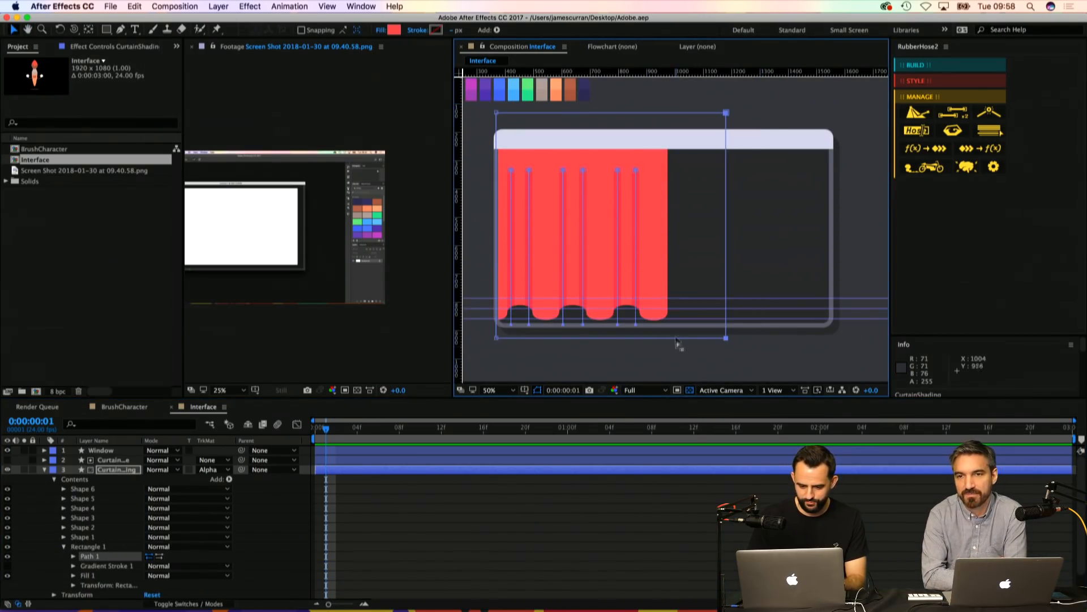
key(super+a)
key(p)
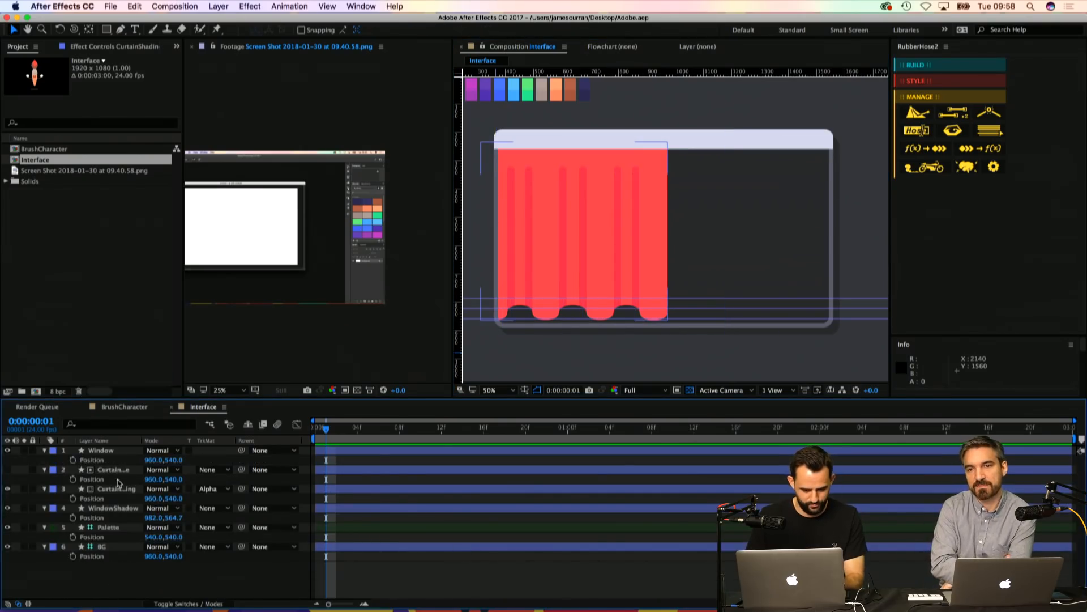
key(p)
Step: Select the CurtainShape layer and turn on the Title/Action Safe overlay in the composition view
click(121, 460)
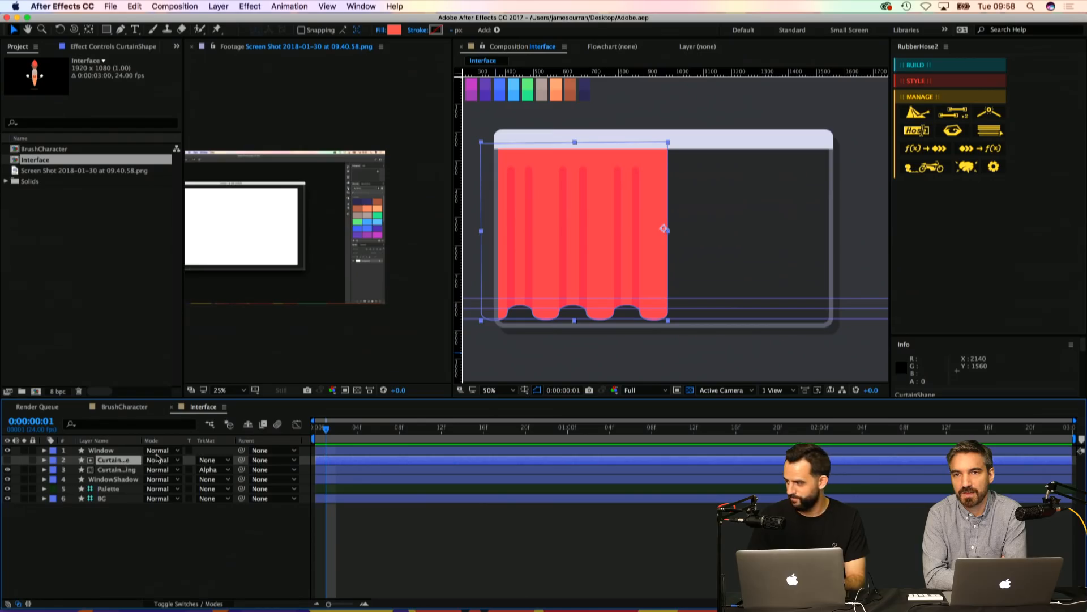
click(525, 390)
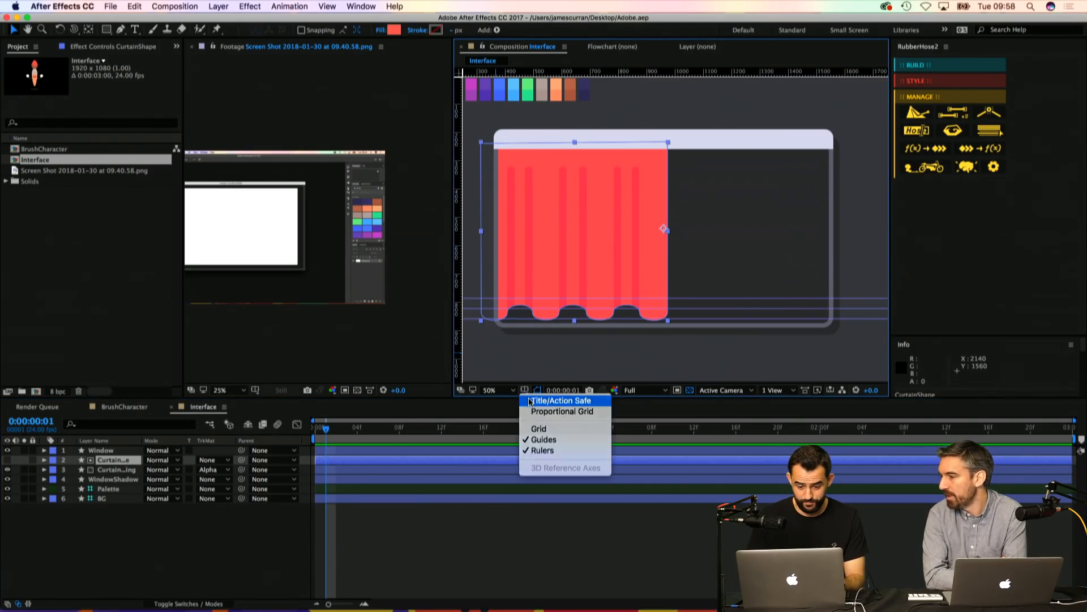
click(530, 400)
Step: Narrow the CurtainShape layer's Path 1 so its left edge meets the window's left border, and save the project
click(44, 460)
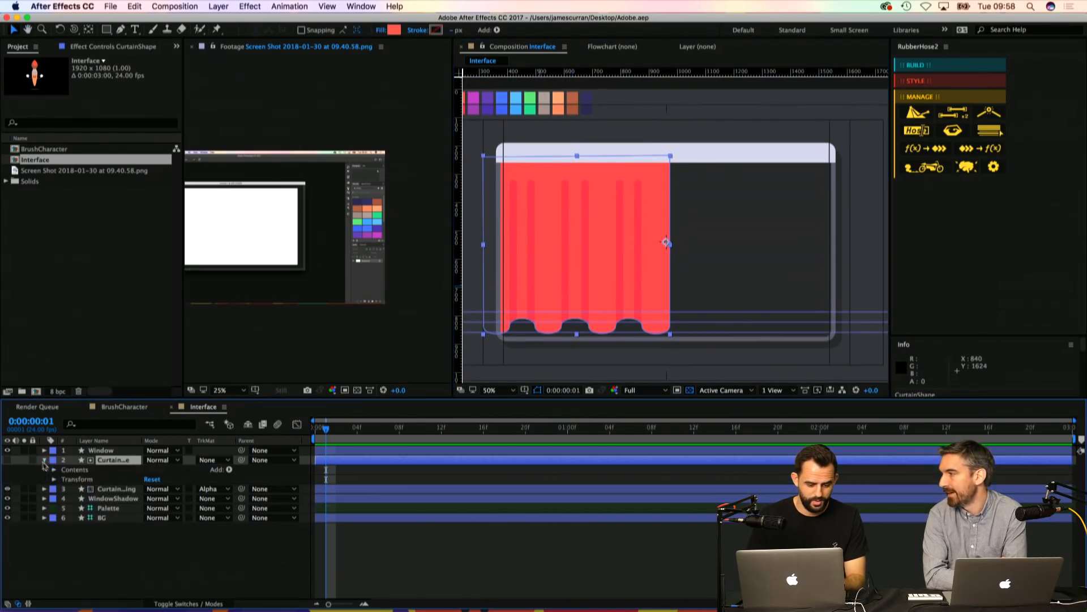
click(54, 469)
click(63, 480)
click(73, 489)
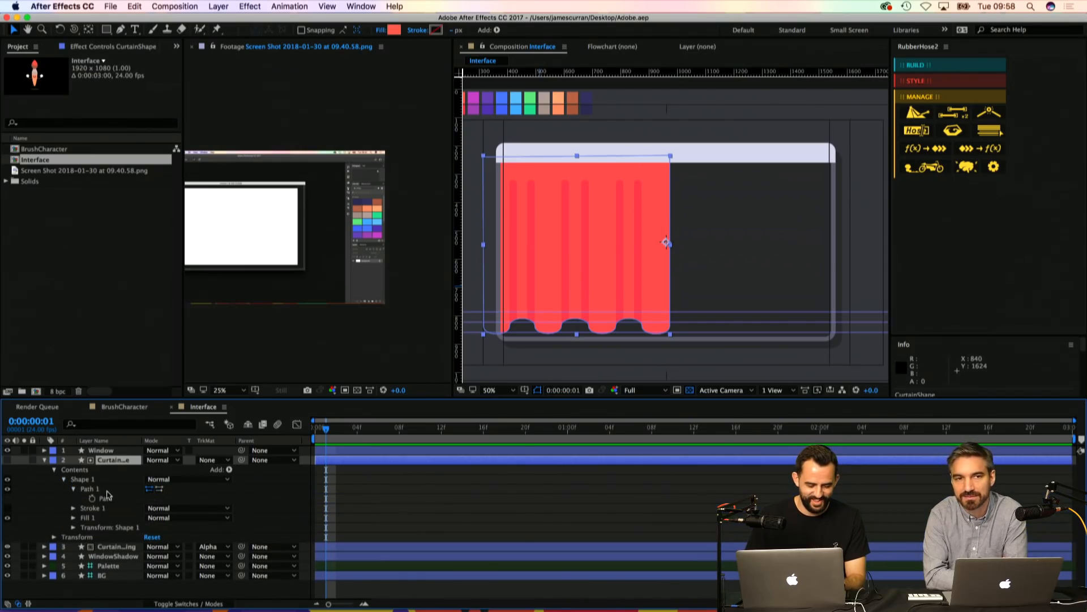
click(106, 499)
key(super+t)
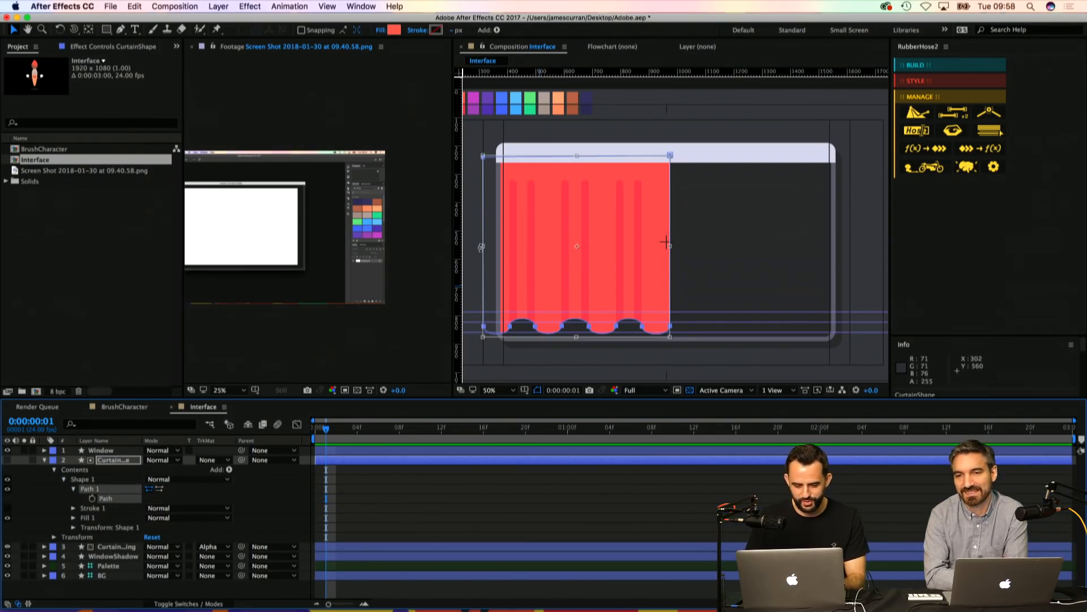
drag(482, 246, 497, 243)
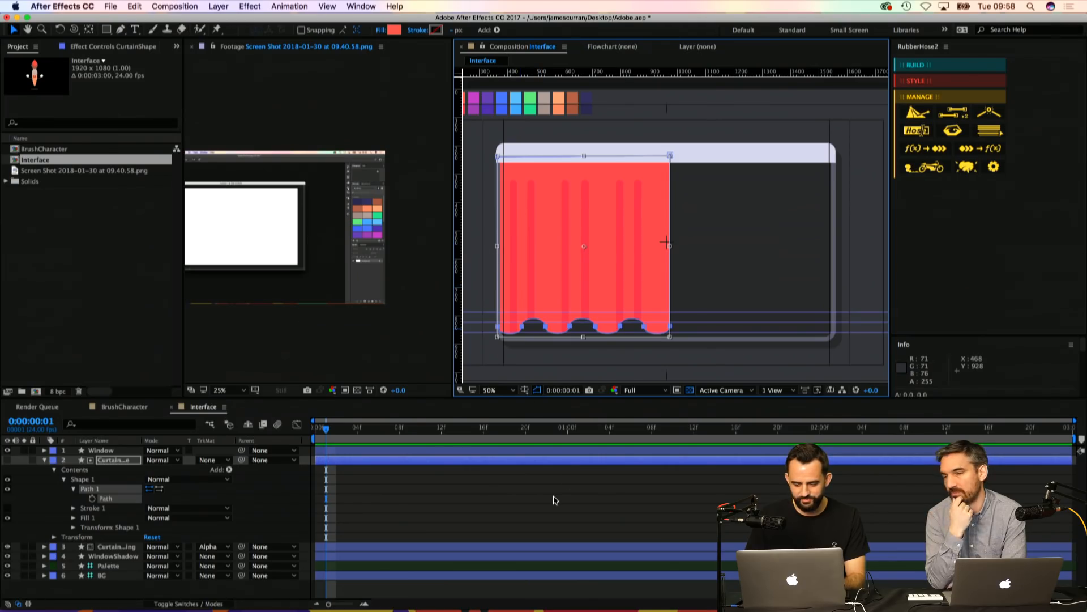
key(super+s)
click(554, 517)
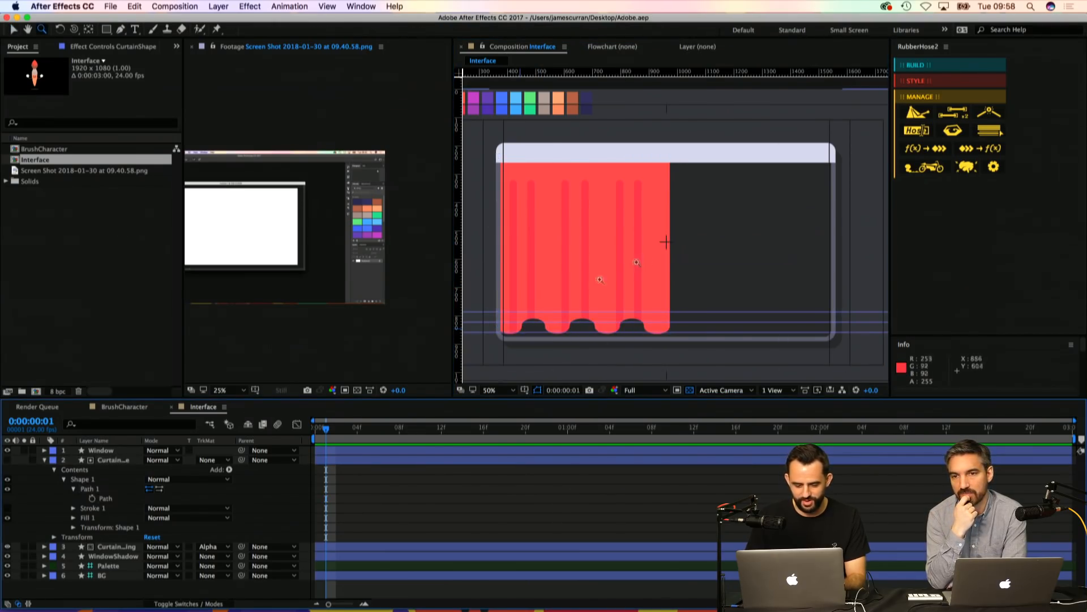
Step: Select all six shading lines in the CurtainShading layer, starting from Shape 6's Path 1, and set their stroke width to 22 px
click(44, 461)
click(59, 471)
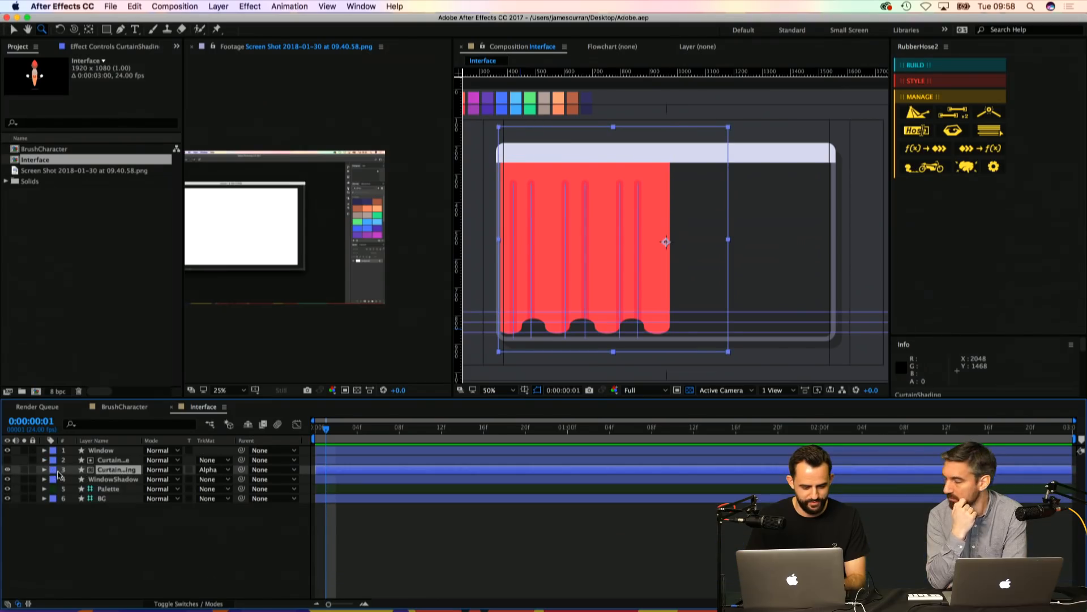
click(44, 469)
click(64, 489)
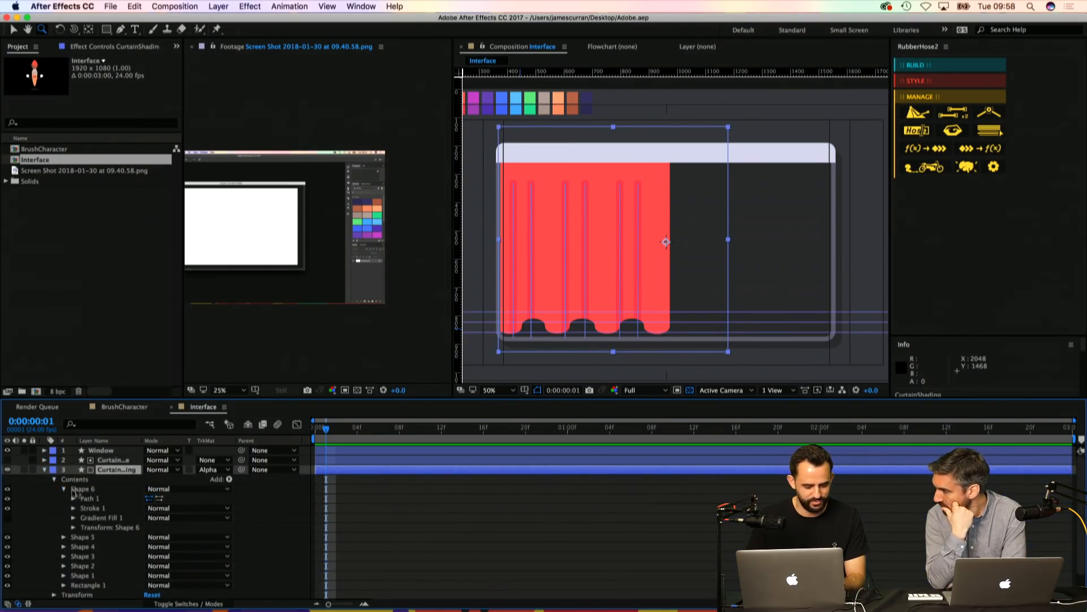
click(95, 499)
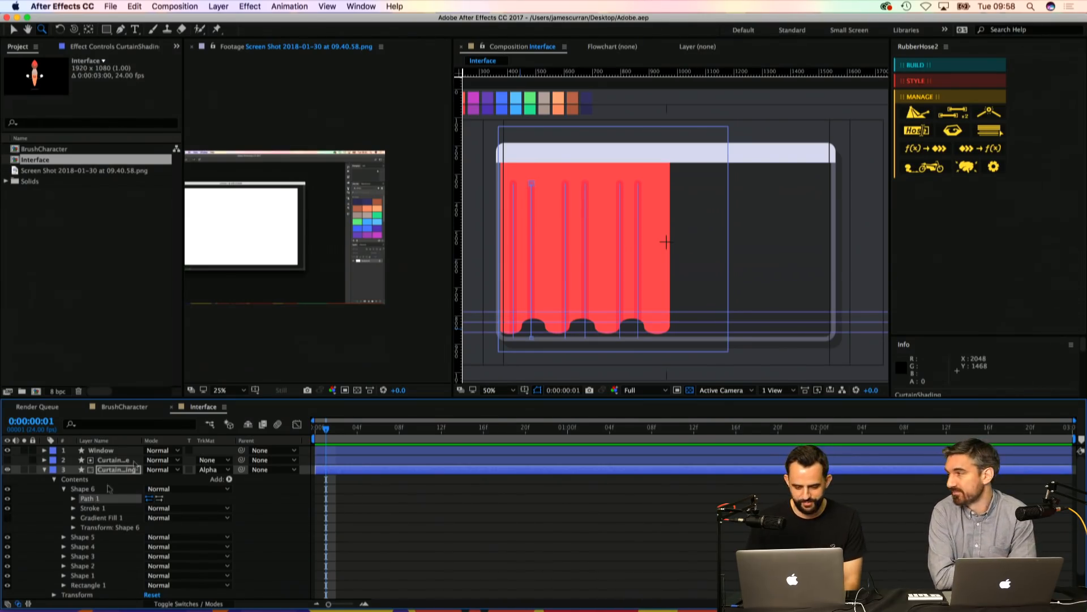
scroll(553, 235, down, 1)
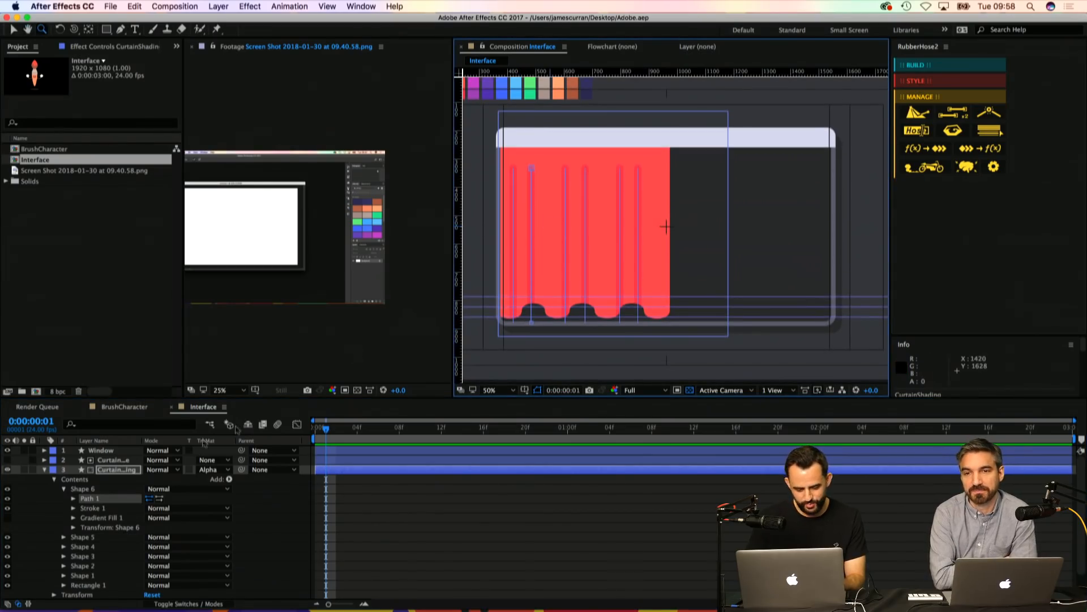
key(v)
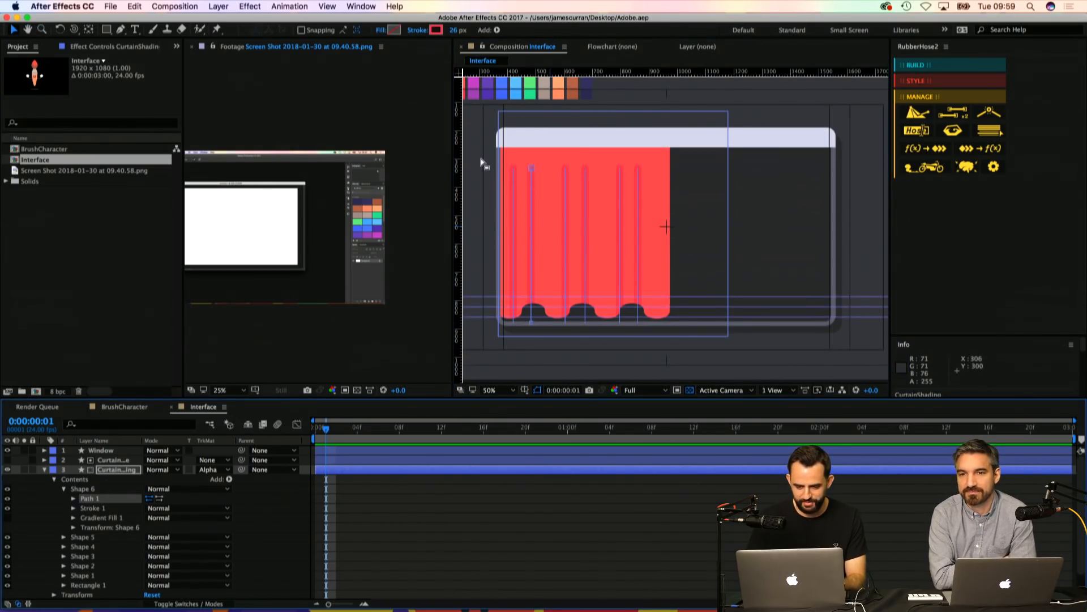
drag(483, 163, 699, 330)
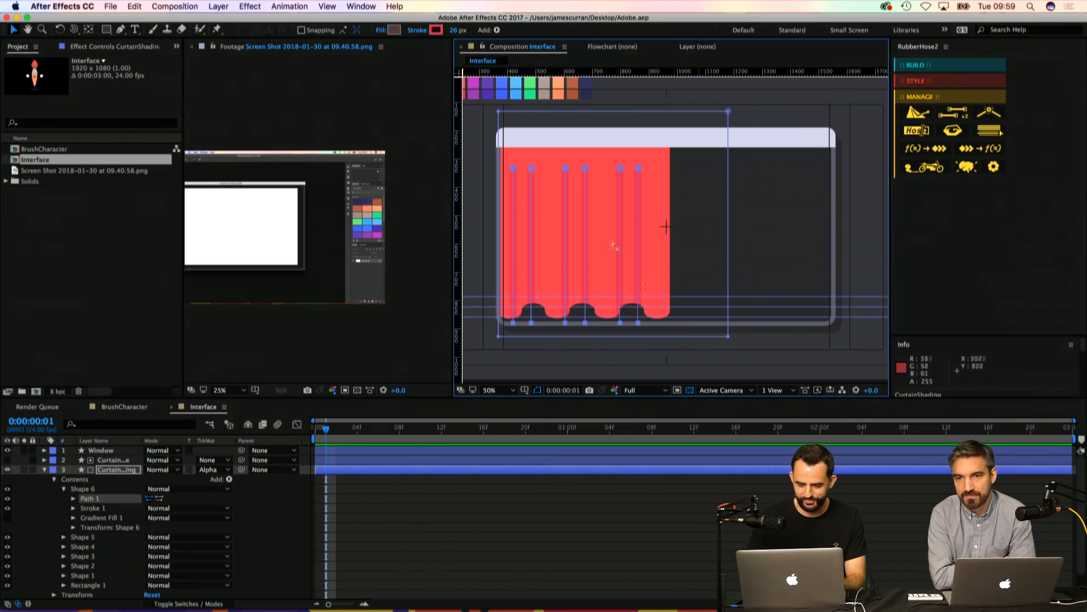
drag(455, 30, 452, 30)
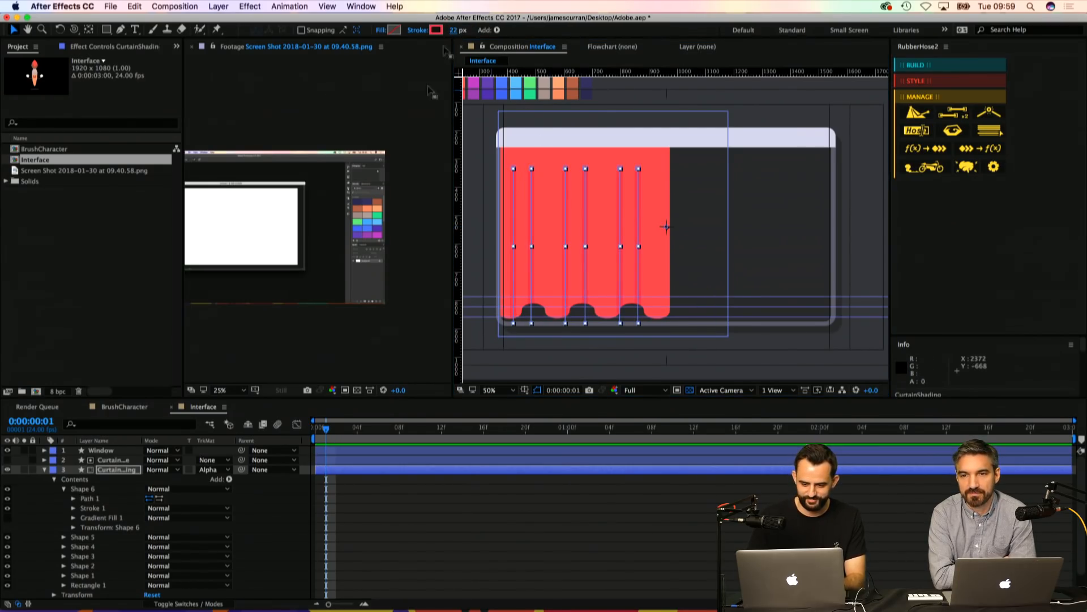
click(376, 500)
Step: Shift the rightmost pair of CurtainShading lines to the right so it is centred over the last scallop gap
key(space)
drag(645, 221, 644, 217)
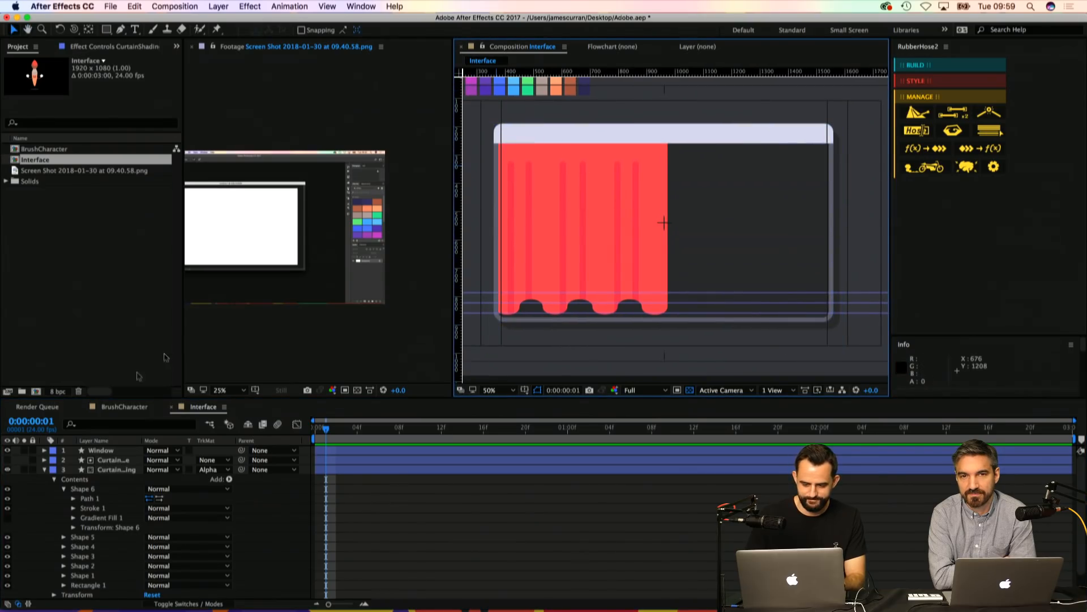
click(112, 498)
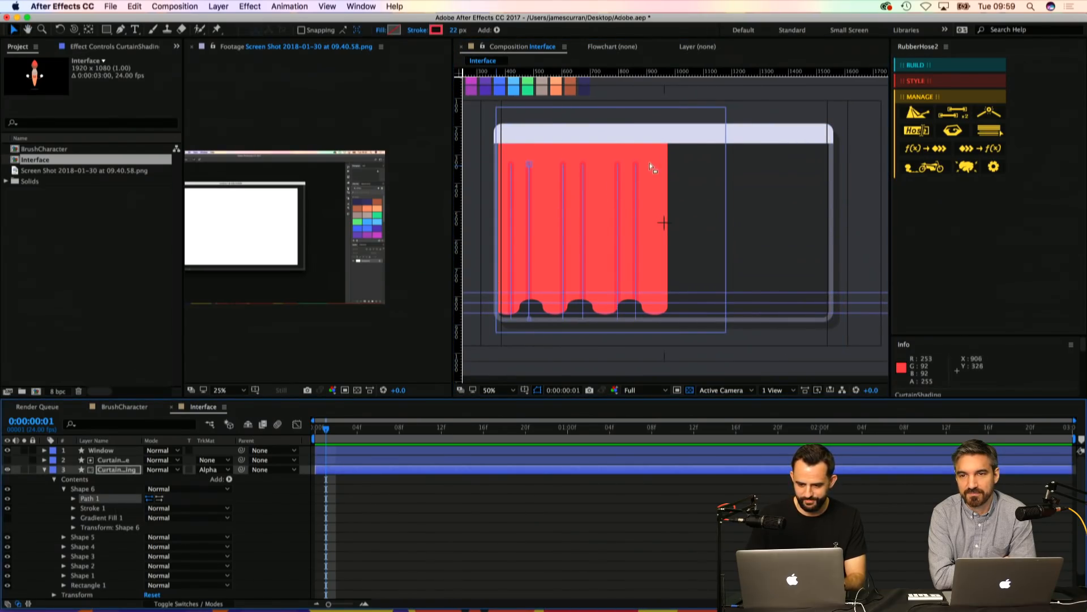
drag(654, 160, 609, 324)
key(z)
click(633, 295)
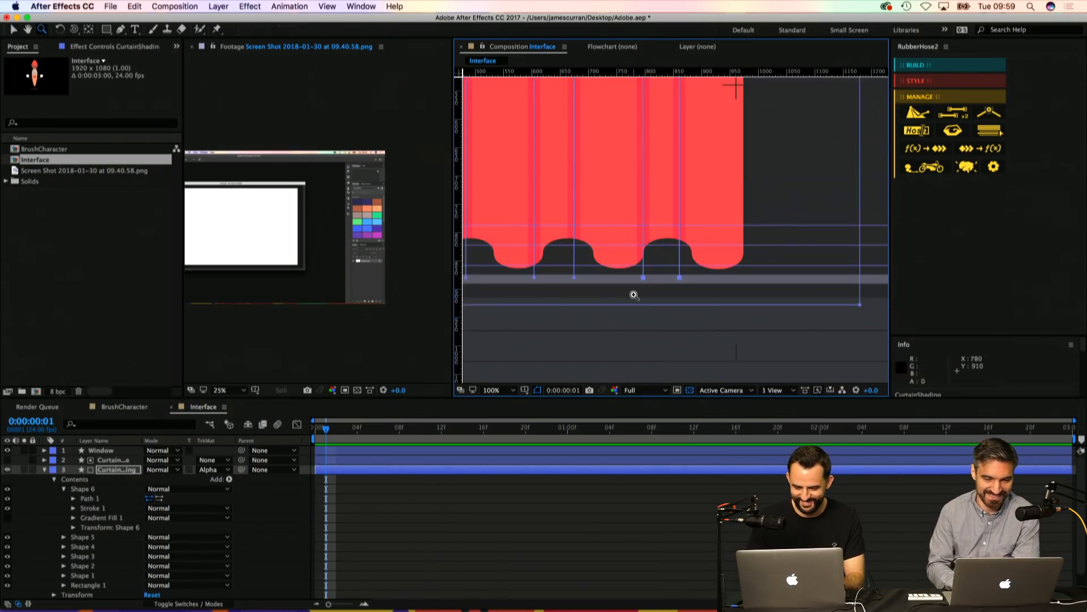
click(634, 295)
key(v)
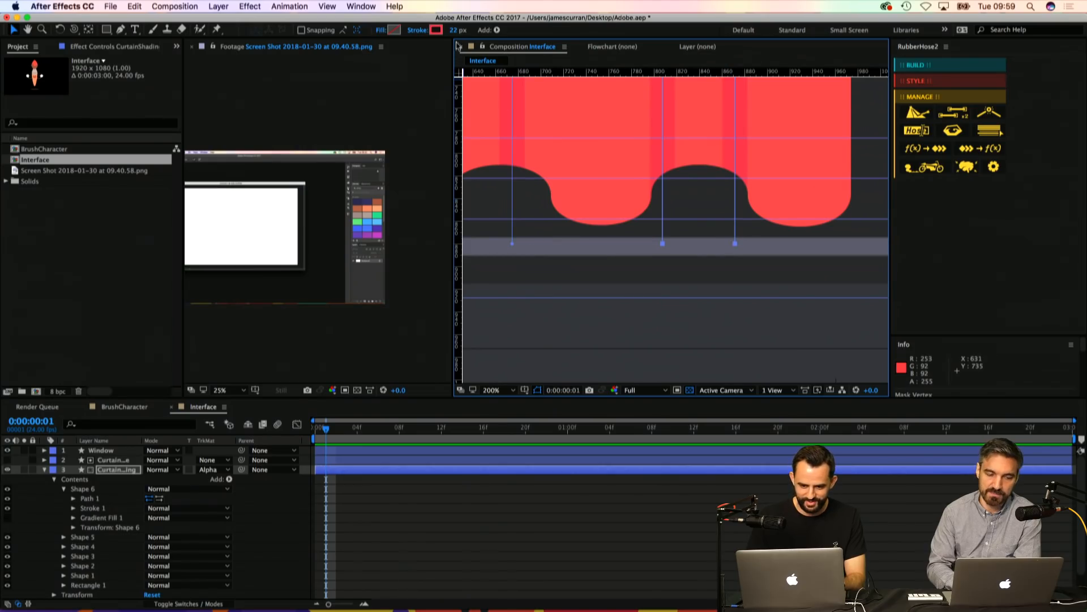
Step: Select all six shading lines starting from Shape 6's Path 1, and inspect the rightmost pair's alignment with its scallop gap
click(91, 490)
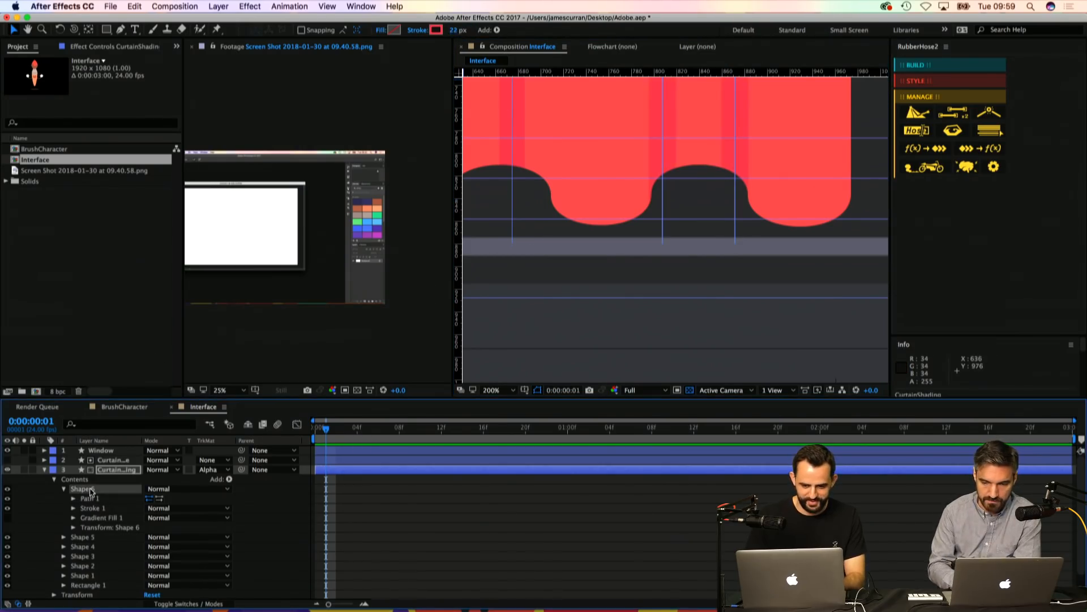
key(z)
alt+click(624, 184)
click(94, 499)
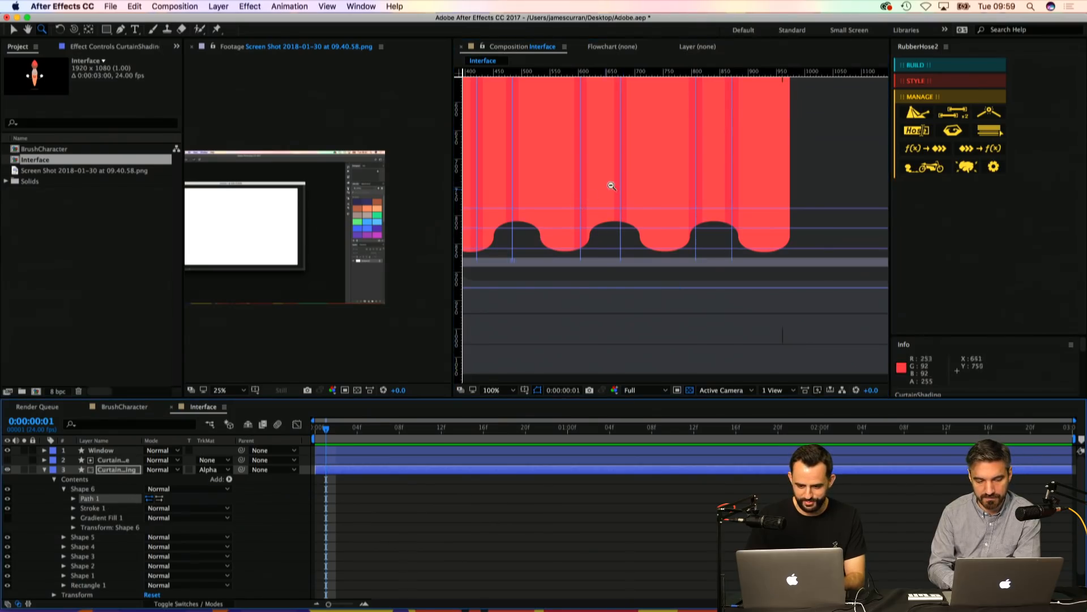
alt+click(612, 185)
key(v)
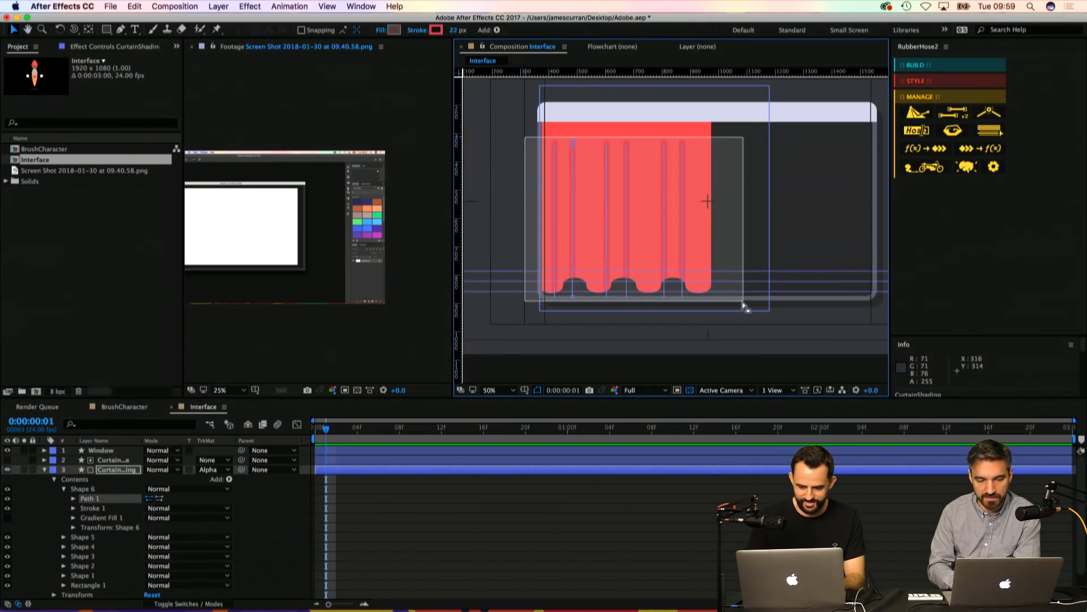
drag(743, 303, 738, 305)
key(z)
click(672, 258)
key(h)
mouse_move(652, 263)
mouse_down()
mouse_move(779, 265)
mouse_move(639, 246)
mouse_up()
key(z)
click(690, 265)
key(v)
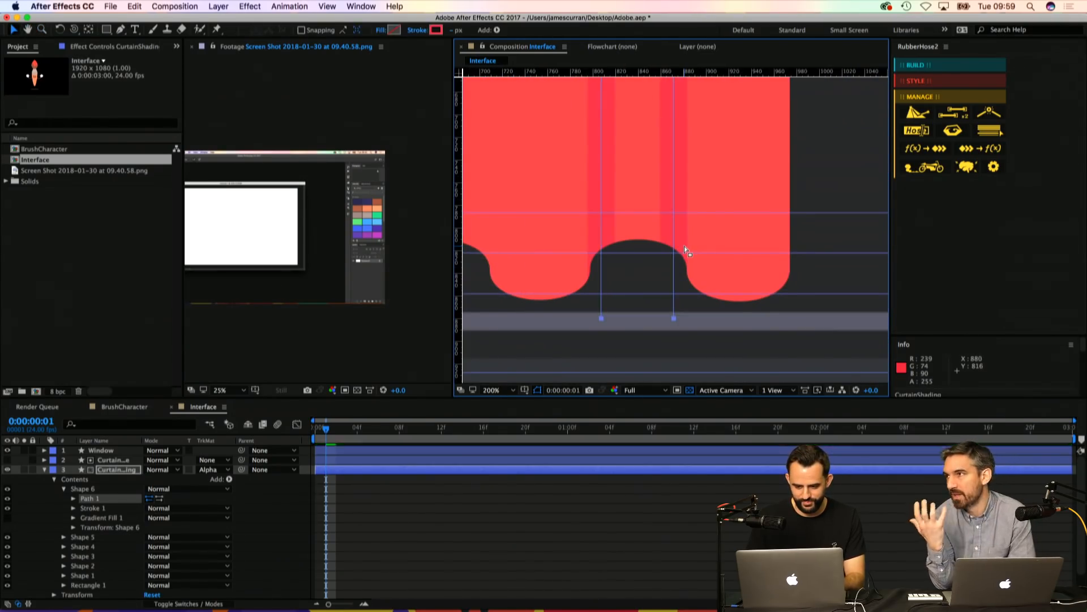
Step: Nudge the left line of the rightmost shading pair slightly right to bring it inside the scallop gap's edge
drag(627, 303, 597, 331)
key(z)
alt+click(644, 173)
alt+click(644, 172)
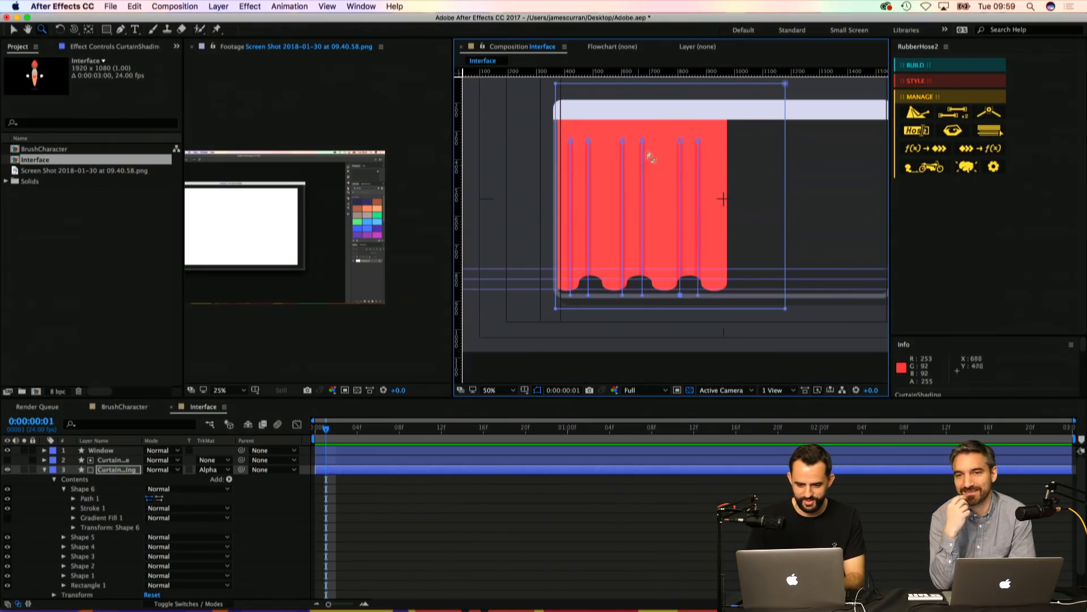
click(690, 304)
key(v)
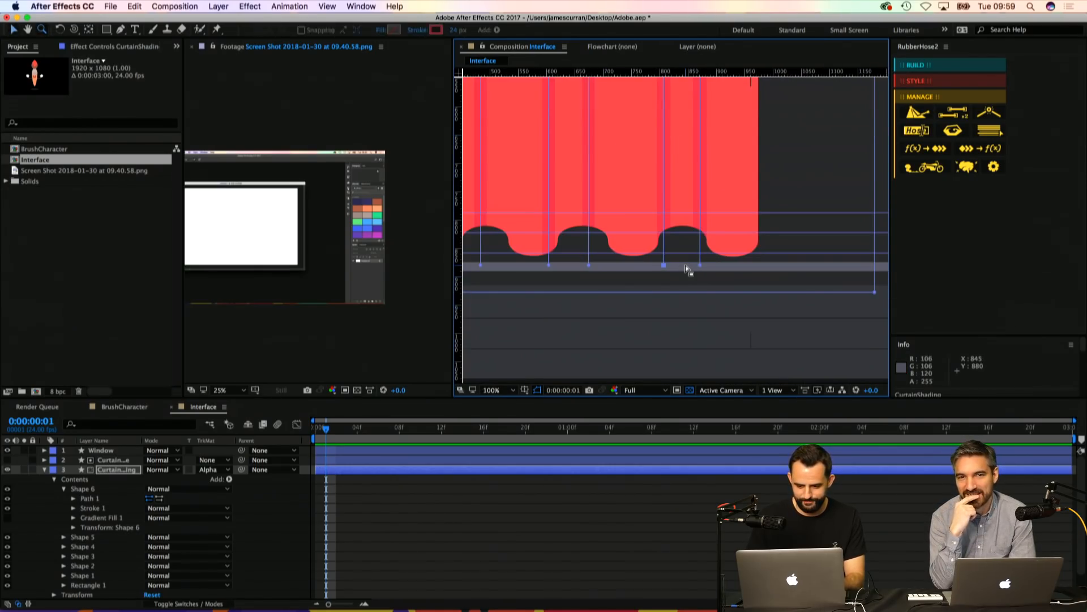
key(Right)
key(Right)
key(Right)
key(z)
click(671, 241)
key(v)
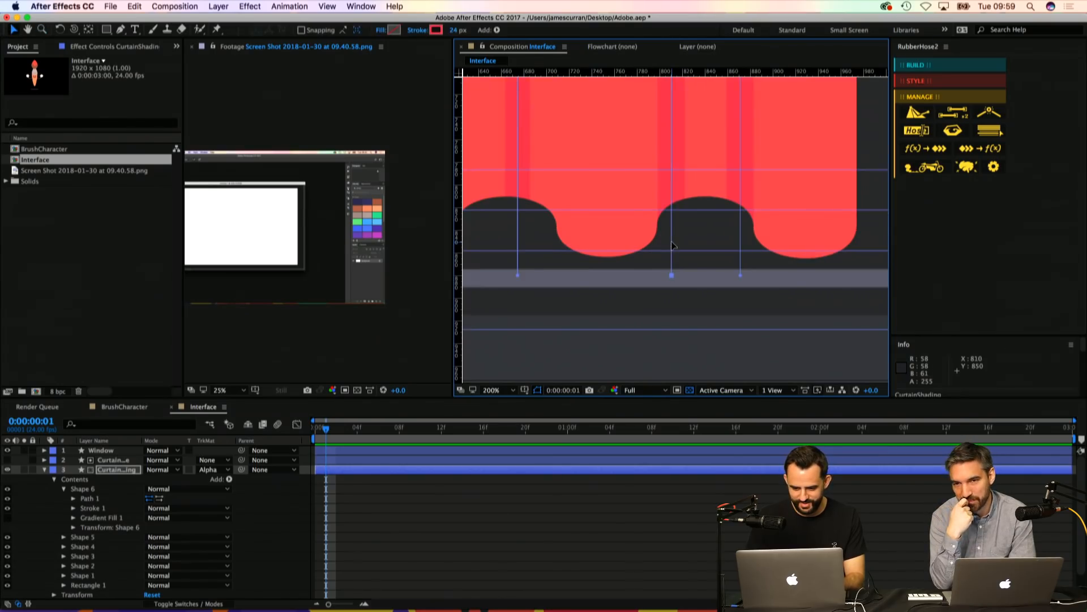
Step: Select the middle pair of shading lines and move it right so it sits over the middle scallop gap
key(z)
alt+click(631, 165)
alt+click(631, 165)
key(v)
drag(643, 129, 694, 310)
key(z)
click(674, 274)
click(675, 276)
key(v)
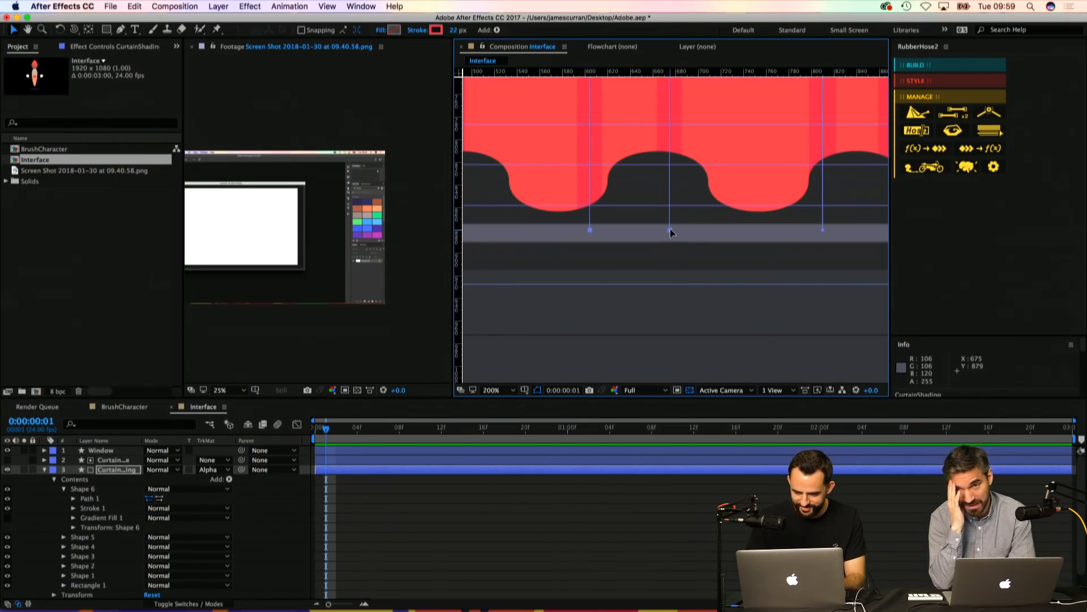
drag(671, 231, 696, 228)
Step: Nudge the left line of the middle shading pair slightly right to fit within the scallop gap
key(z)
alt+click(690, 141)
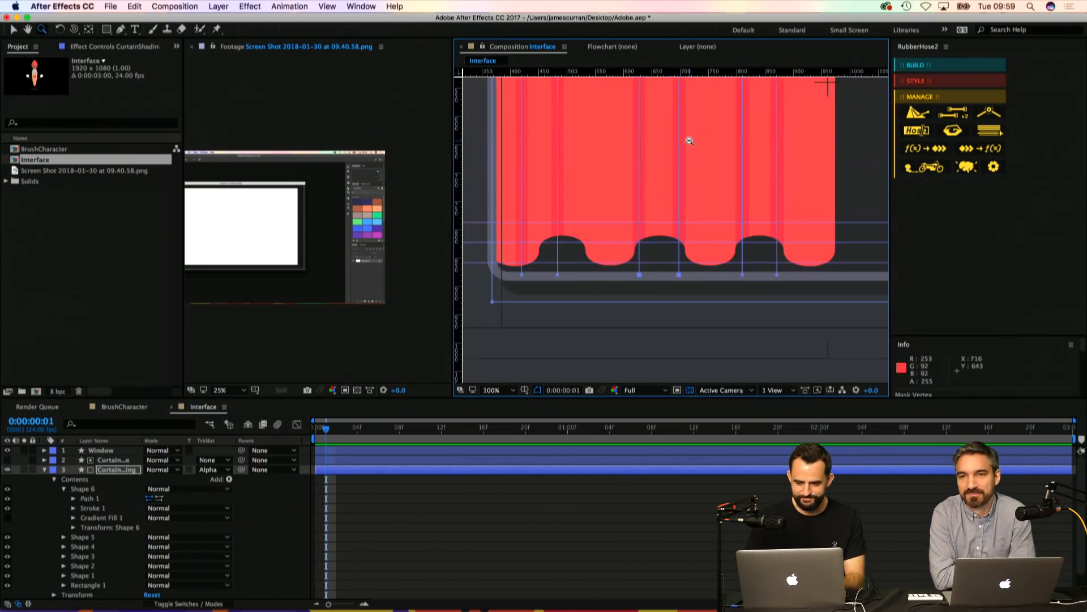
alt+click(689, 141)
key(v)
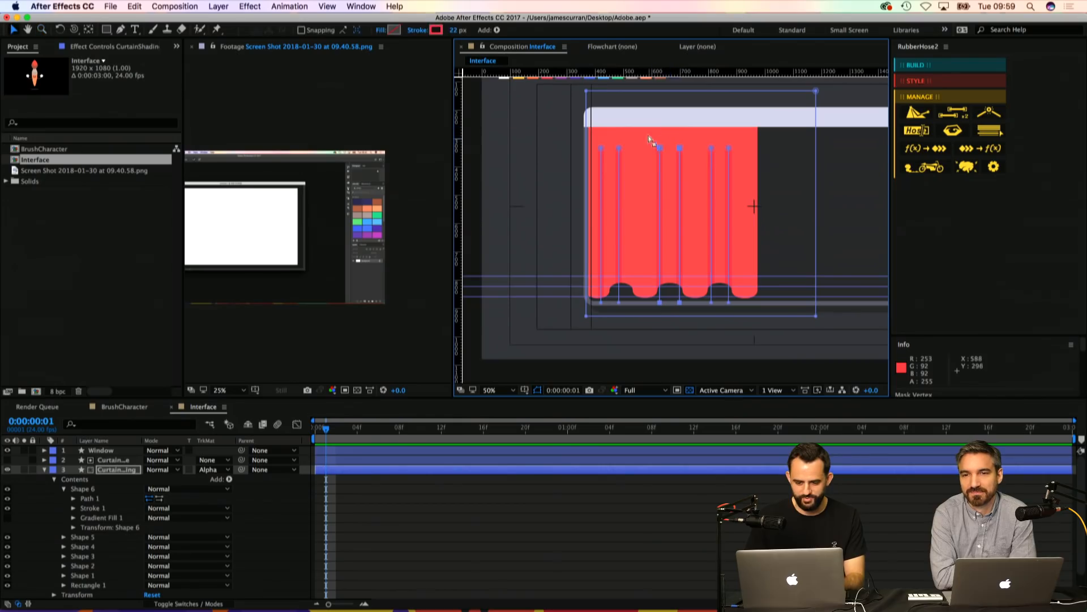
key(z)
click(670, 298)
click(672, 251)
key(v)
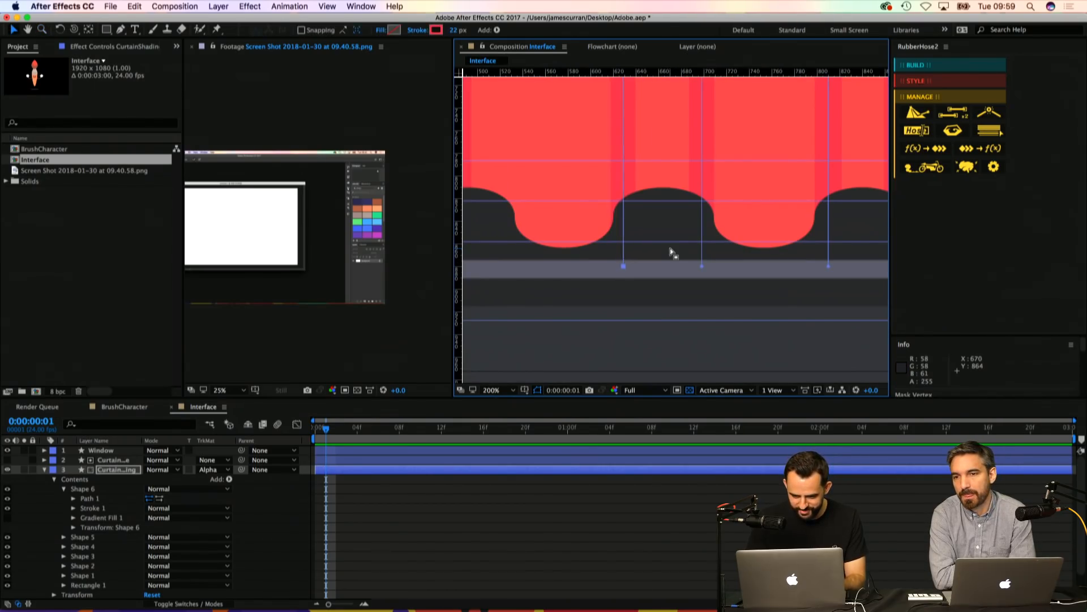
Step: Select the leftmost pair of shading lines and move it right so it sits over the first scallop gap
key(z)
alt+click(610, 162)
alt+click(610, 162)
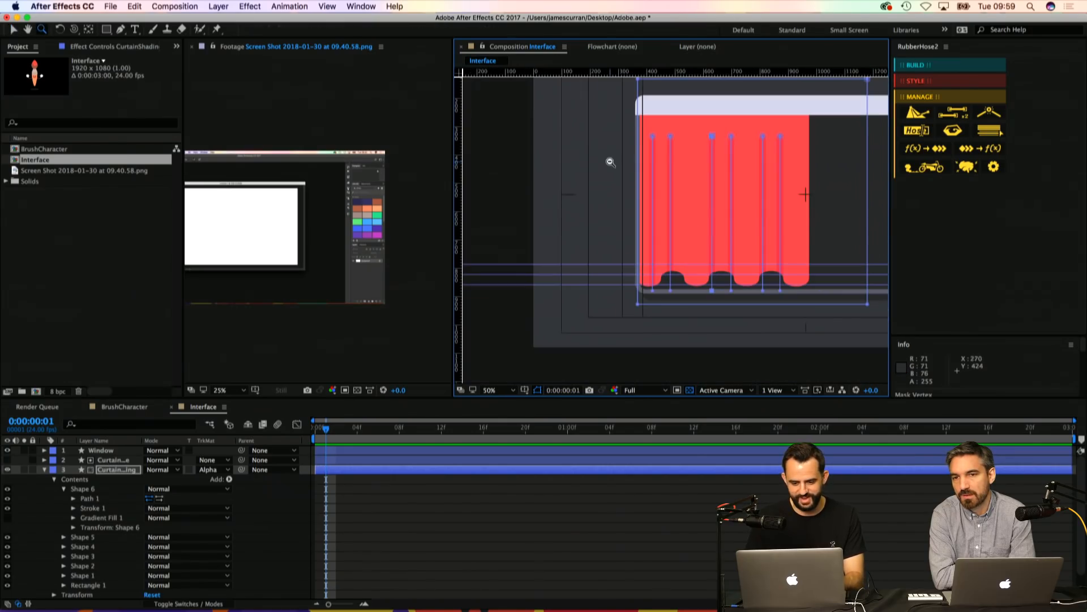
key(v)
drag(682, 131, 609, 297)
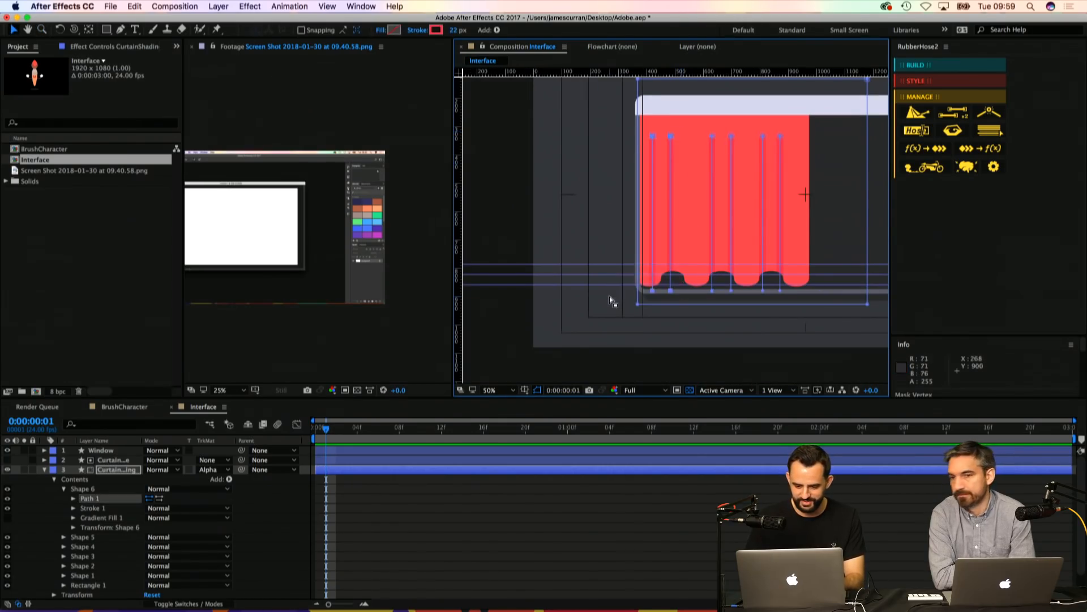
key(z)
click(628, 302)
click(703, 269)
key(v)
drag(696, 251, 739, 252)
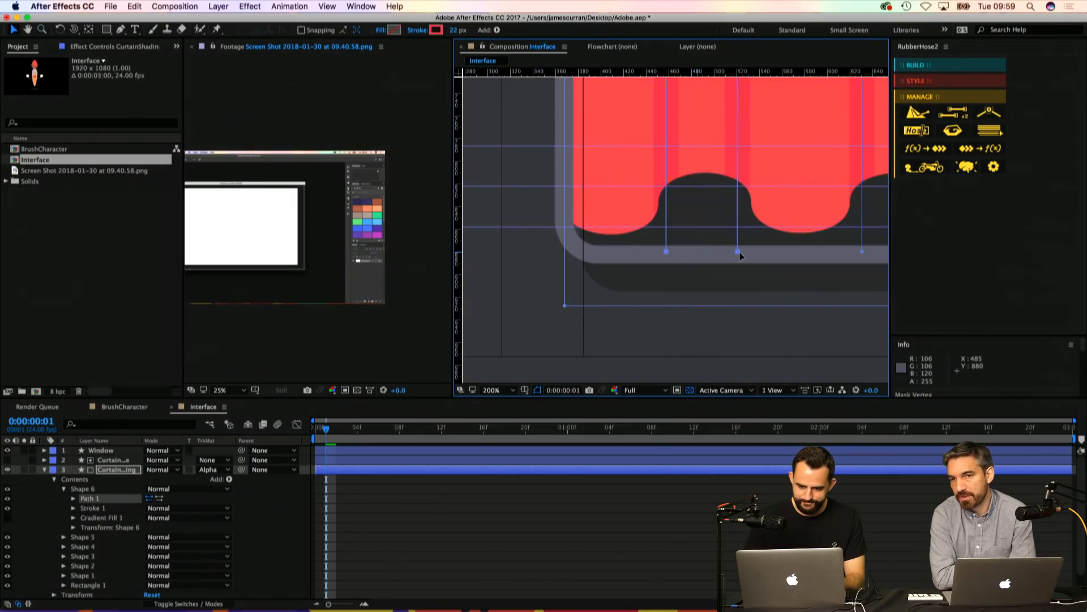
Step: Nudge the left line of the leftmost shading pair slightly right so it lines up inside the first scallop gap
key(comma)
key(comma)
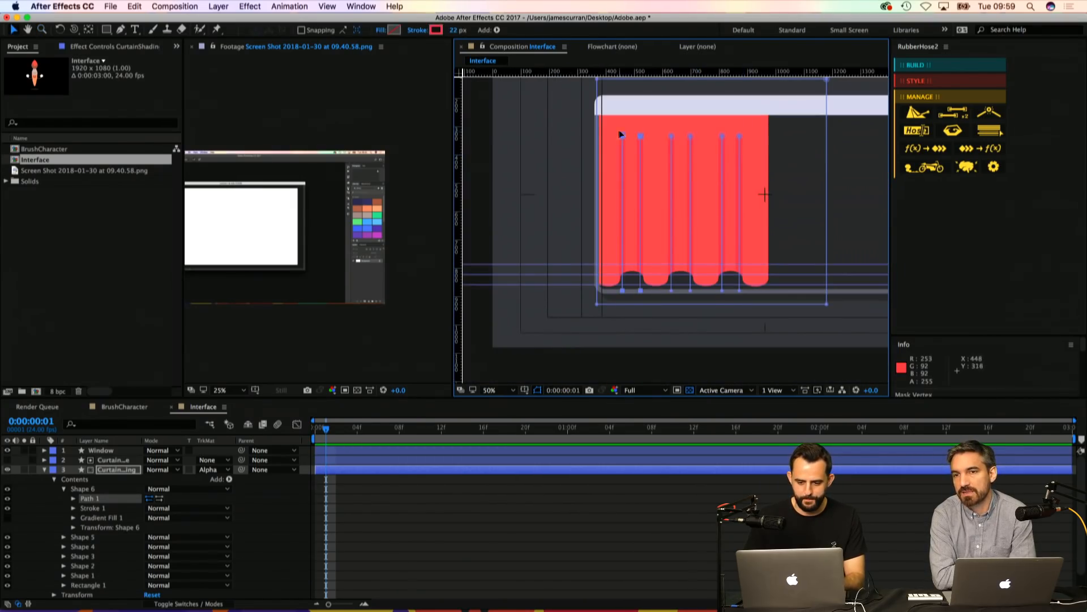
drag(615, 127, 642, 300)
key(z)
click(650, 266)
click(635, 244)
key(v)
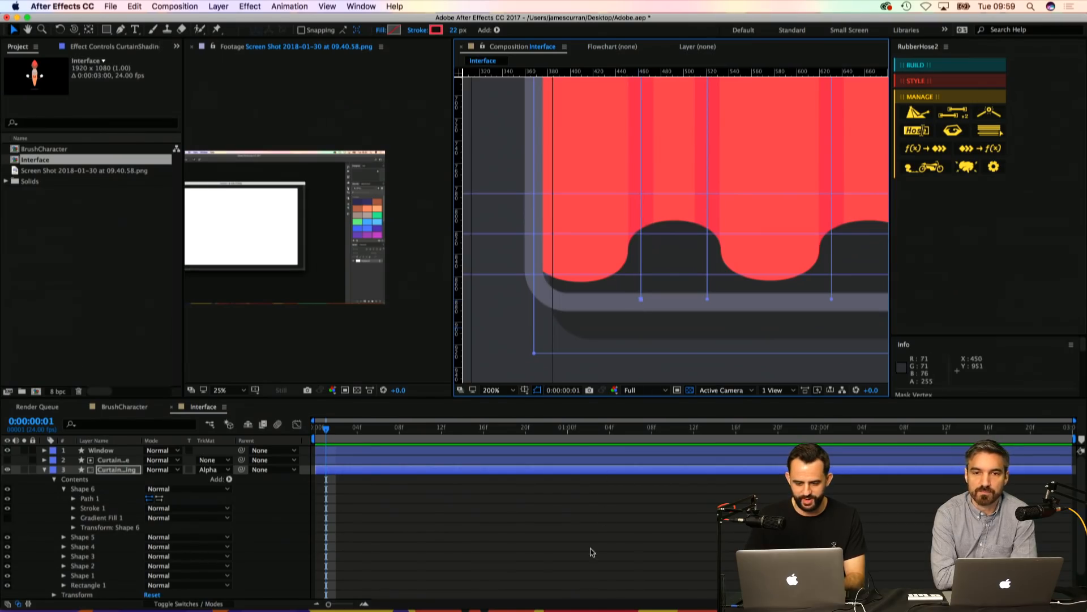
Step: Deselect the shading lines, bring the whole curtain into view, and save the project
click(593, 552)
key(z)
alt+click(671, 188)
alt+click(671, 188)
drag(691, 198, 567, 248)
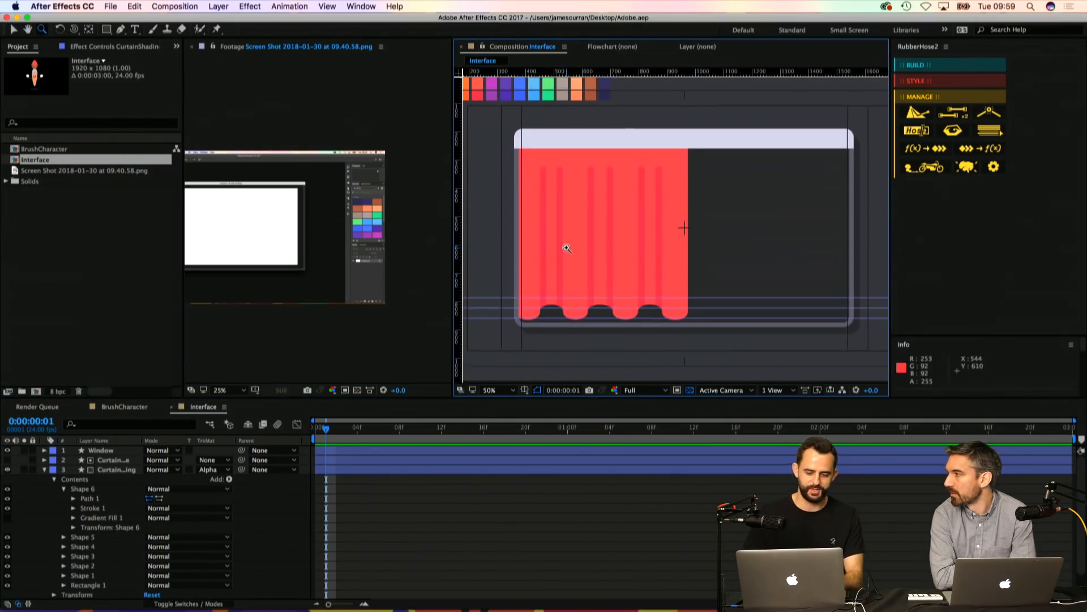
key(super+s)
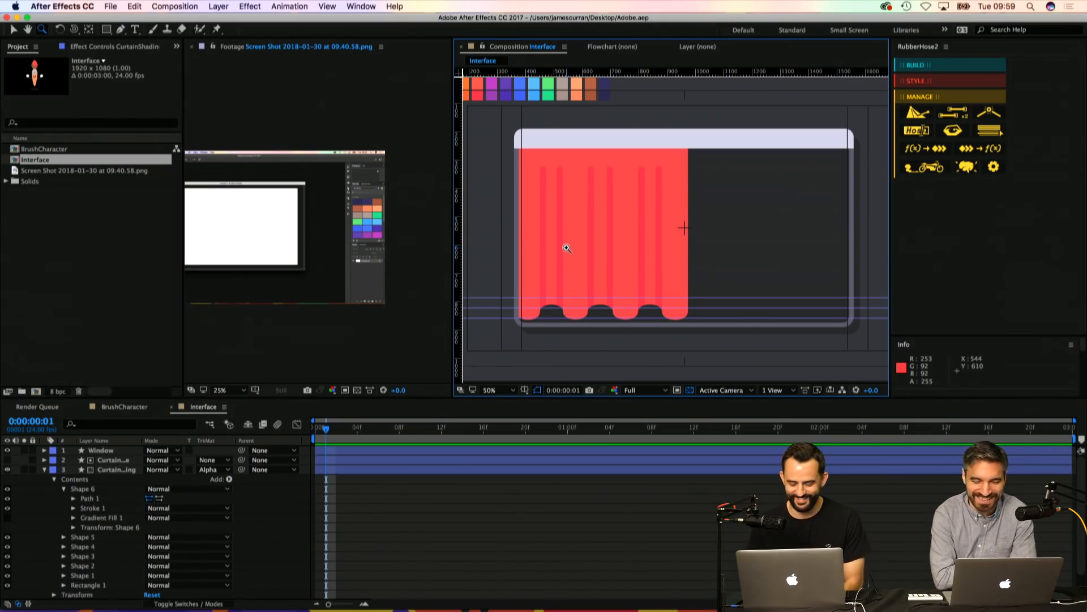
Step: Lower the top points of all six shading lines together to shorten the folds, and save the project
click(114, 499)
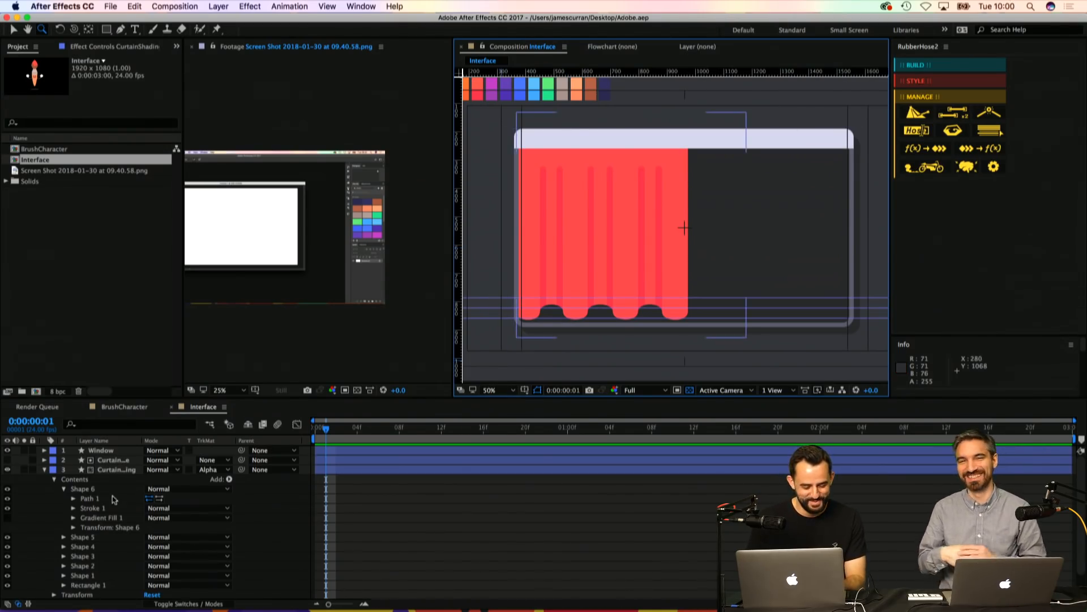
key(v)
drag(505, 159, 683, 209)
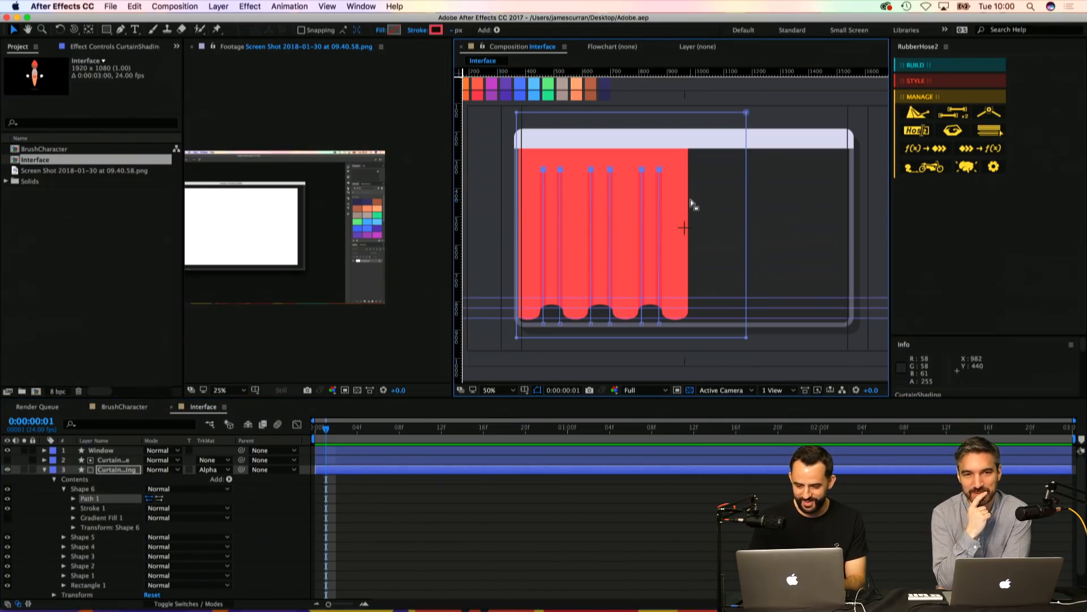
key(shift+Down)
key(shift+Down)
key(shift+Down)
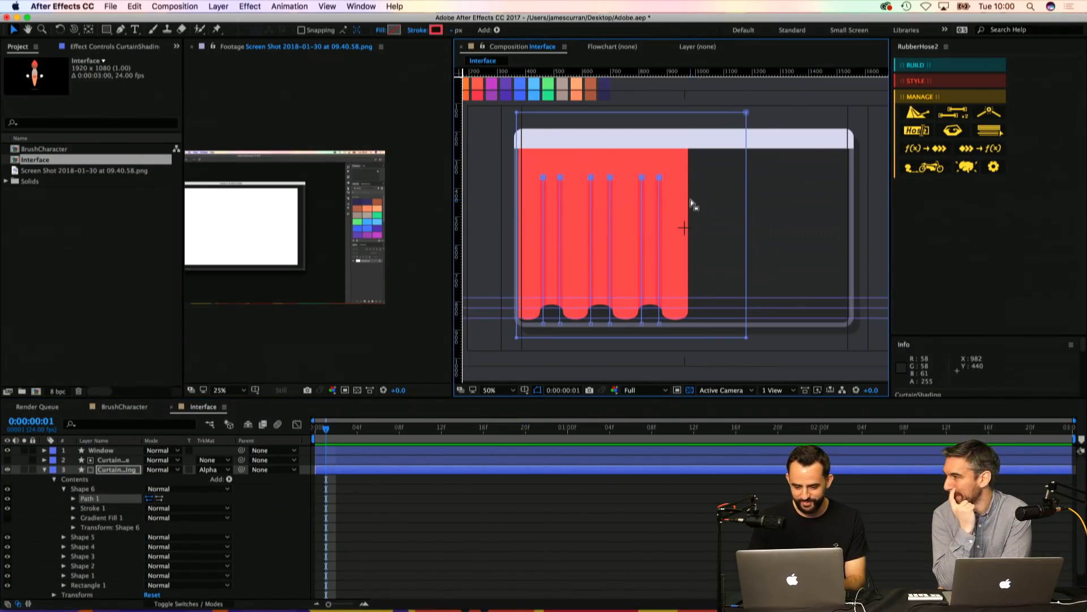
click(739, 201)
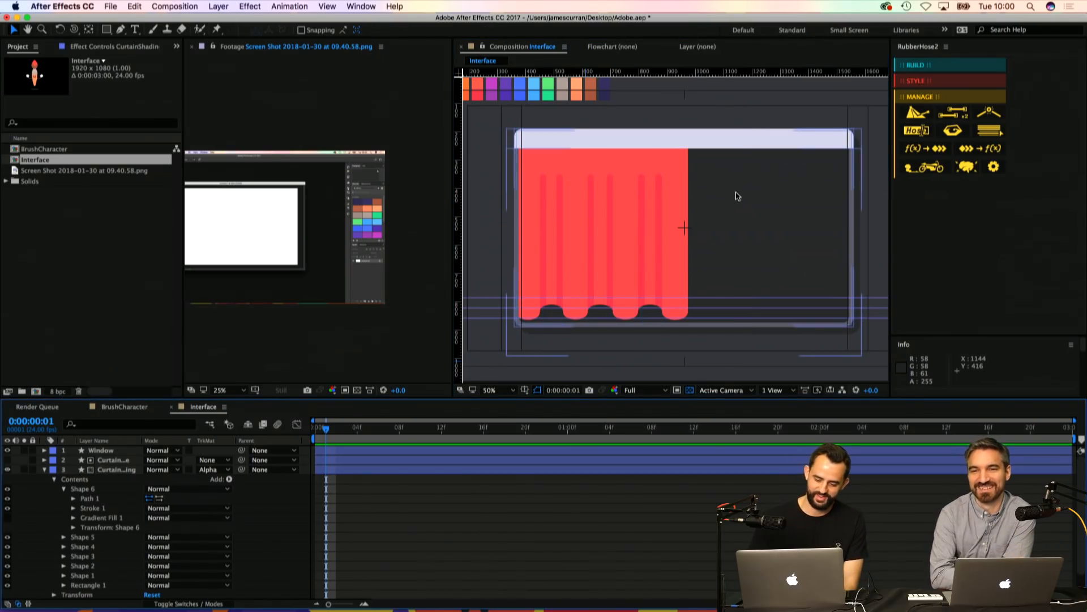
key(super+s)
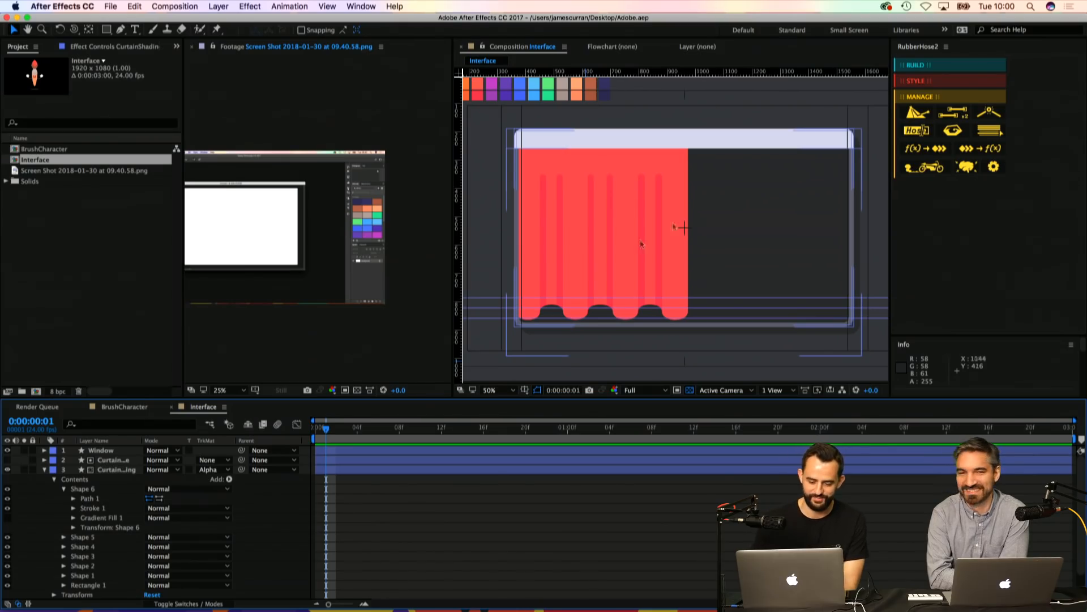
Step: Deselect everything and turn off the title/action safe overlay in the composition view
key(super+shift+a)
click(524, 390)
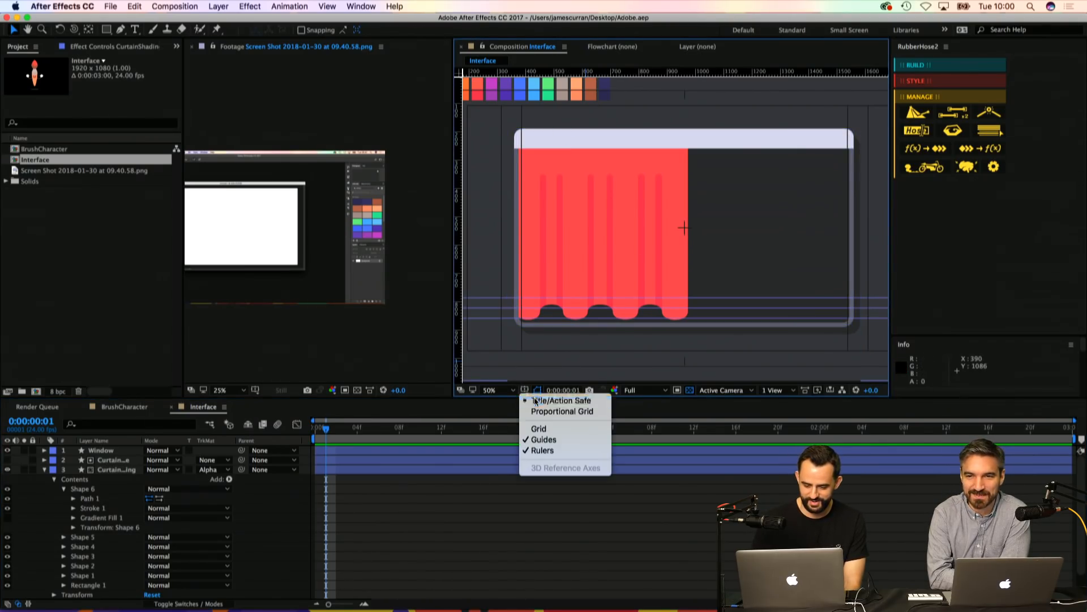
click(546, 397)
Step: Remove the horizontal ruler guides from the Interface composition view
key(z)
alt+click(661, 213)
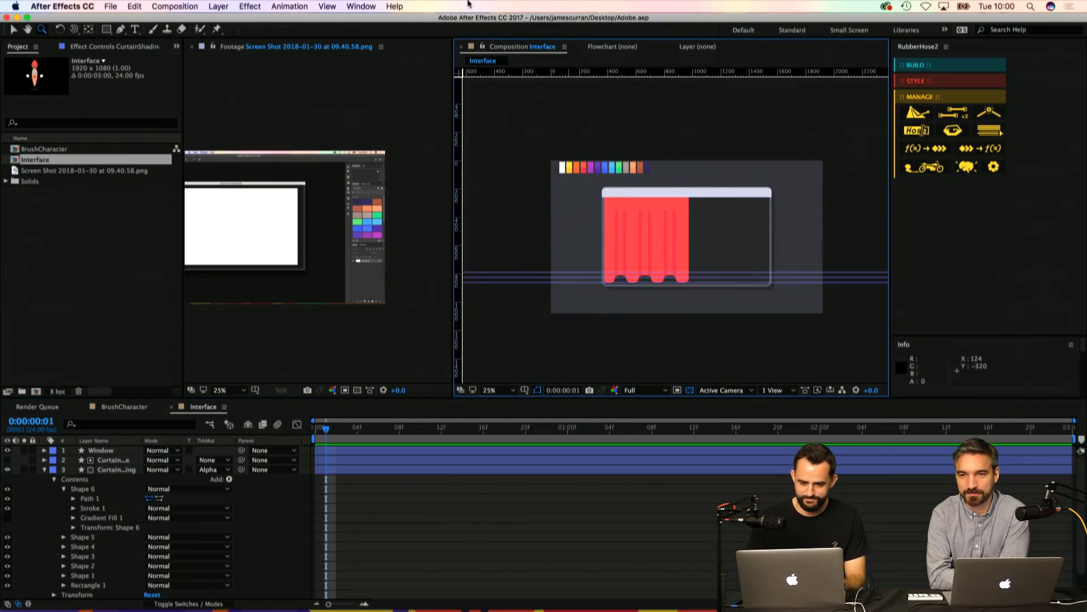
click(360, 6)
mouse_move(326, 6)
click(362, 161)
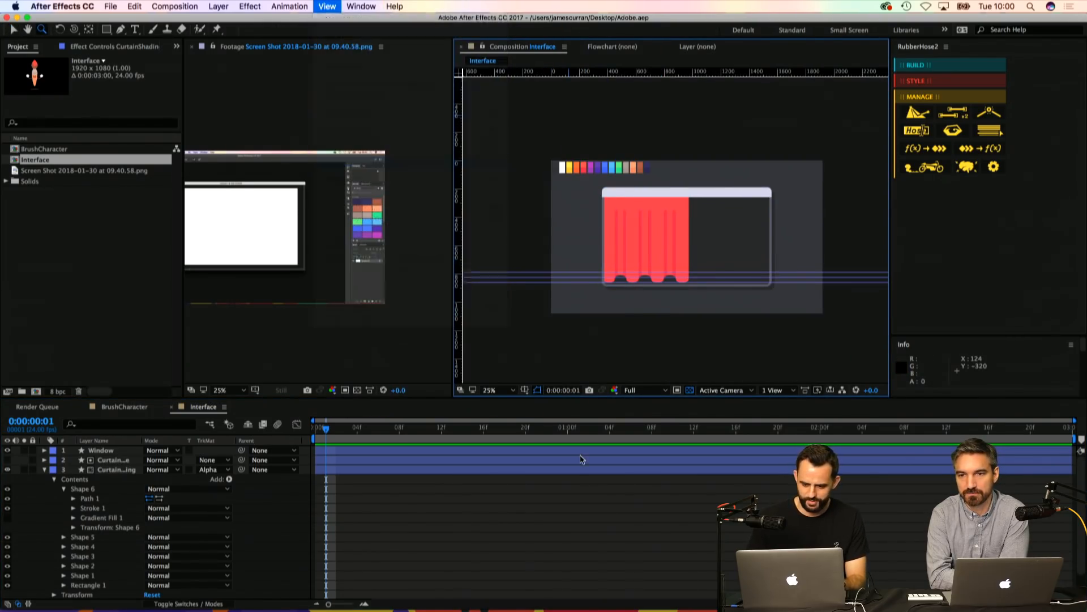
drag(671, 266, 621, 301)
click(644, 249)
Step: Collapse the curtain shading layer's properties, centre the curtain window in the view, and save the project
click(457, 581)
key(u)
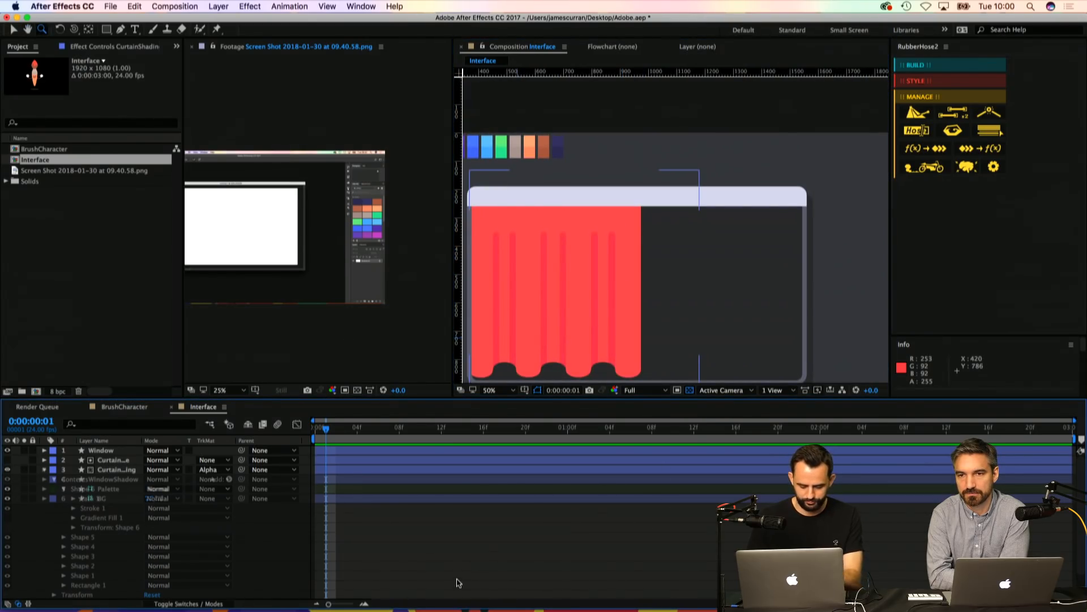
click(122, 470)
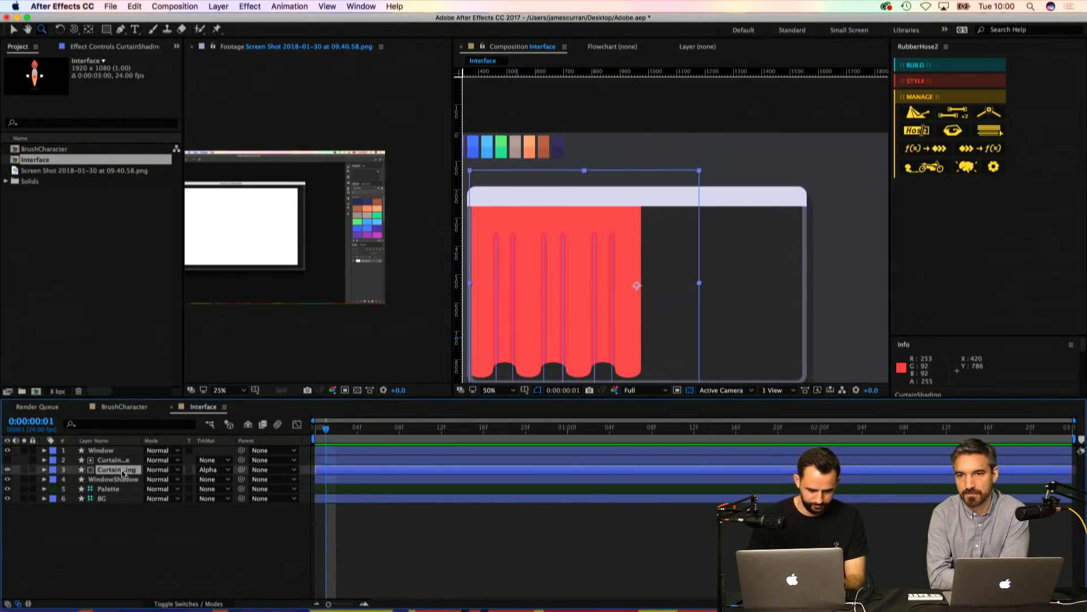
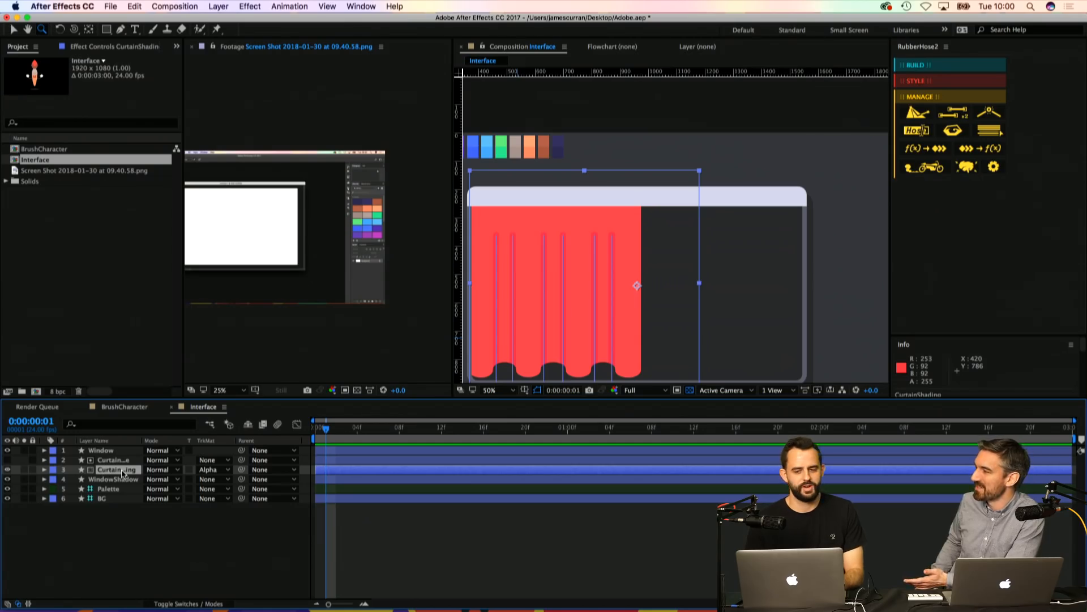
click(453, 538)
key(h)
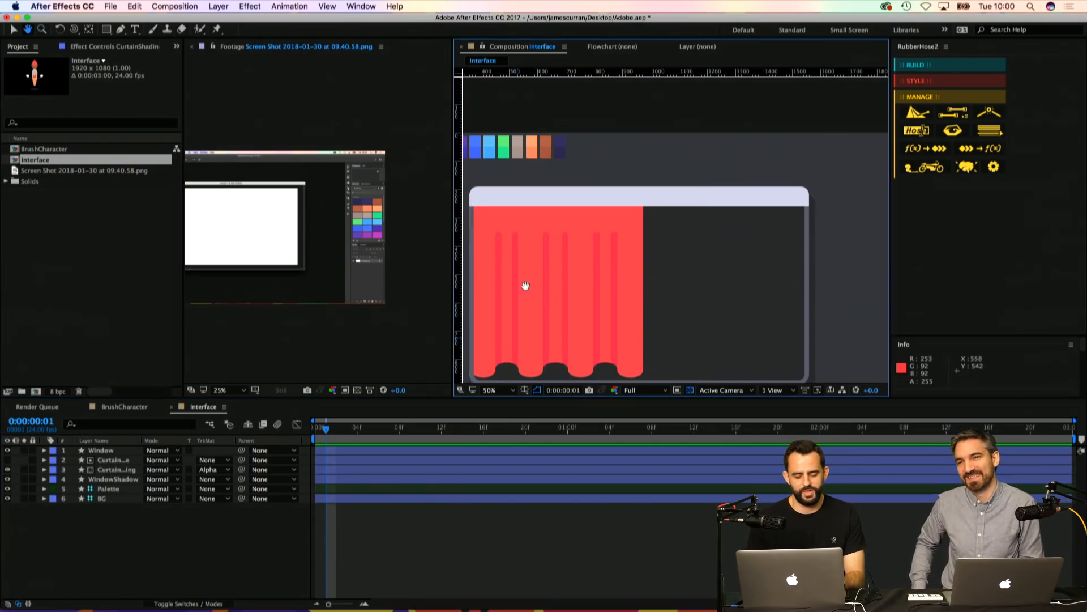
drag(521, 284, 556, 266)
key(ctrl+s)
key(z)
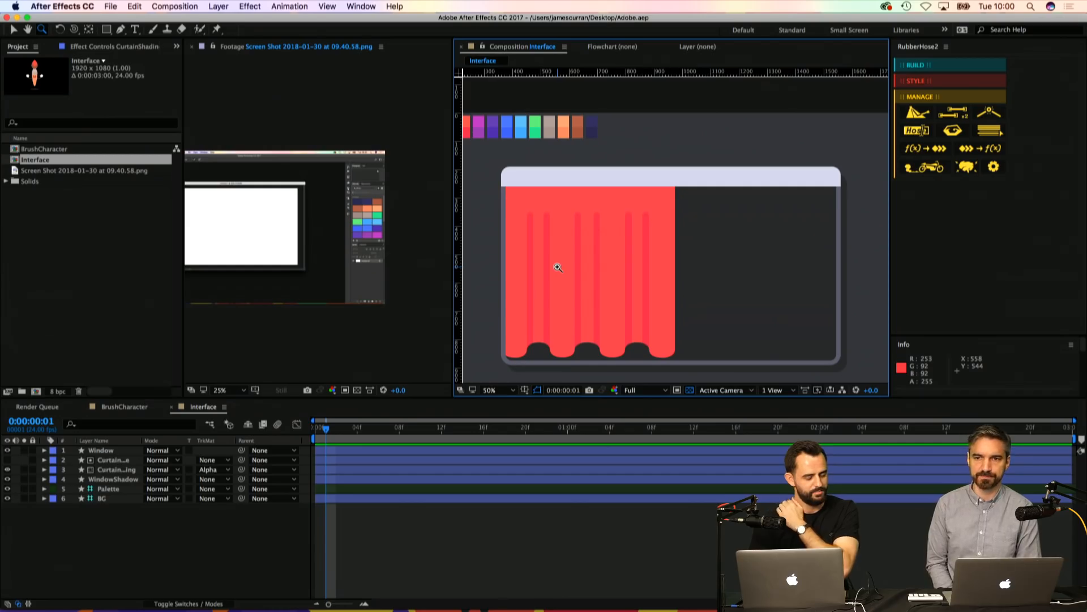
Step: Duplicate the CurtainShape matte layer and make the duplicate visible above the shaded curtain
key(v)
click(113, 471)
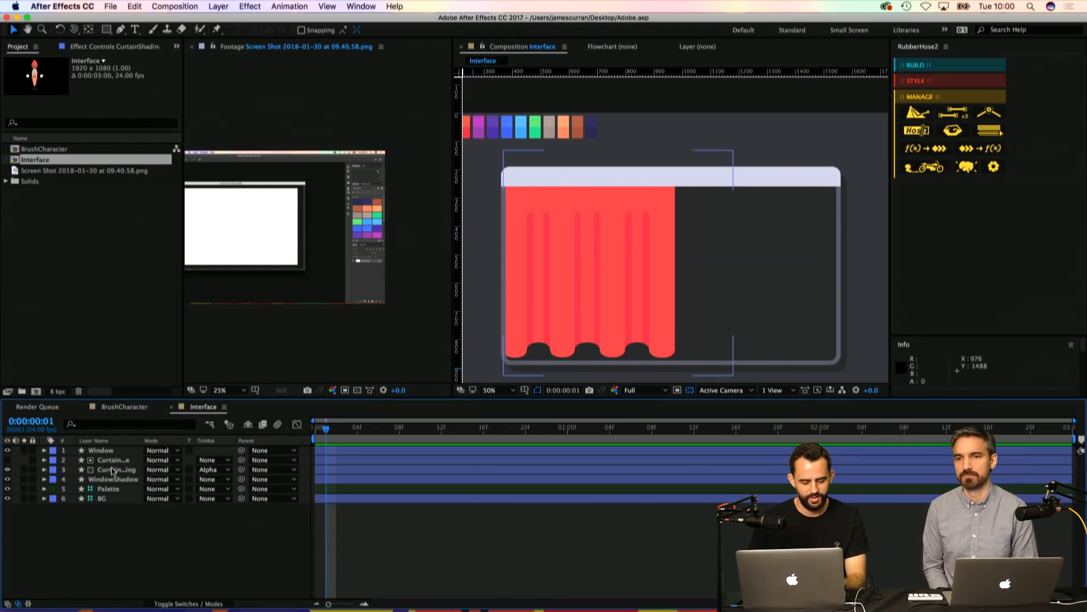
click(111, 461)
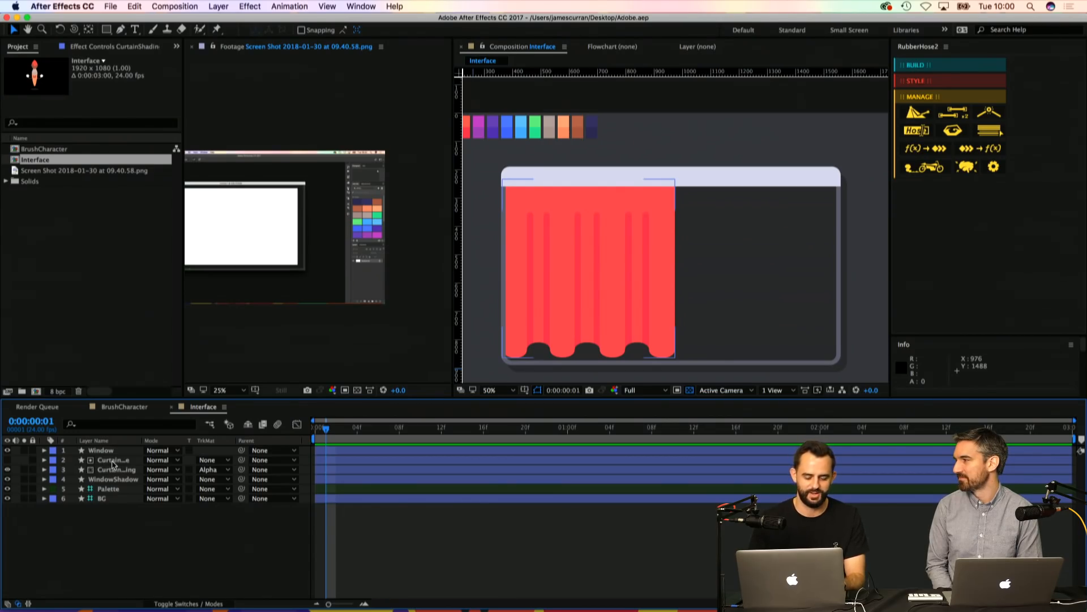
click(143, 532)
click(235, 467)
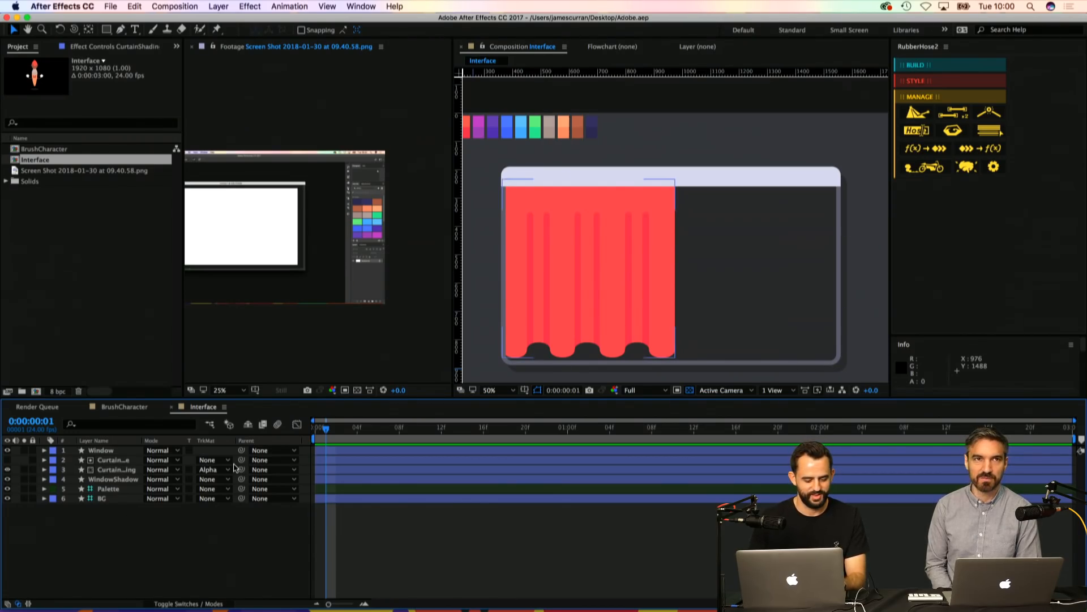
click(125, 477)
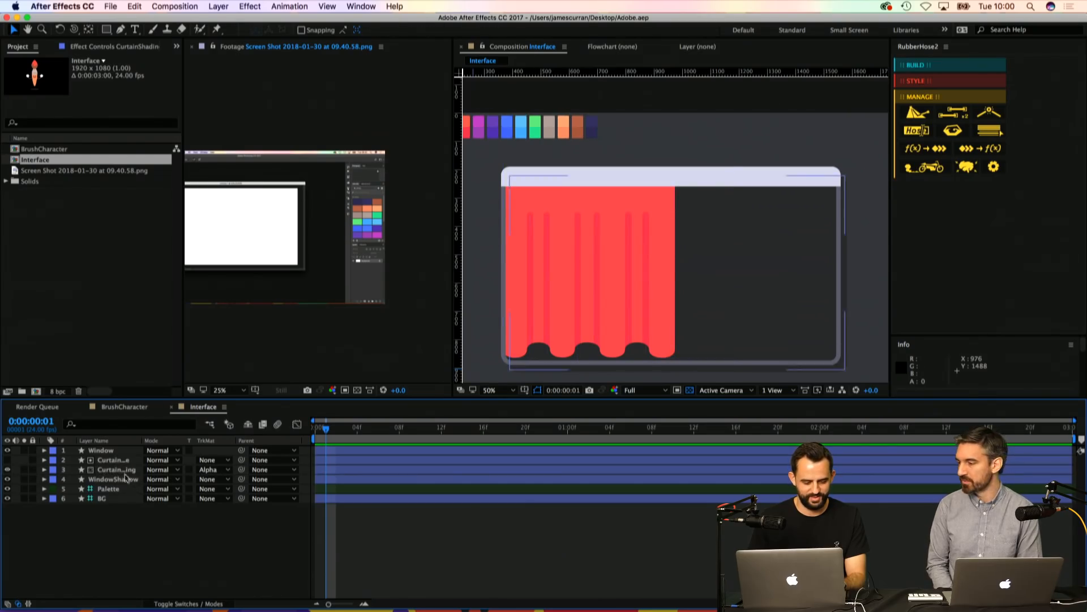
click(124, 471)
click(117, 460)
key(super+d)
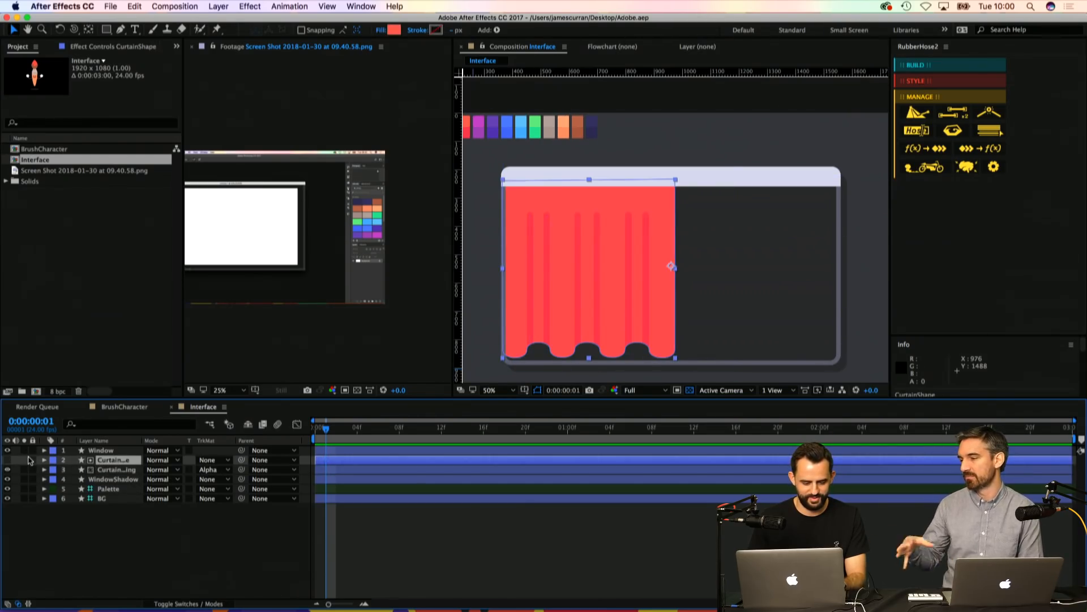
click(7, 460)
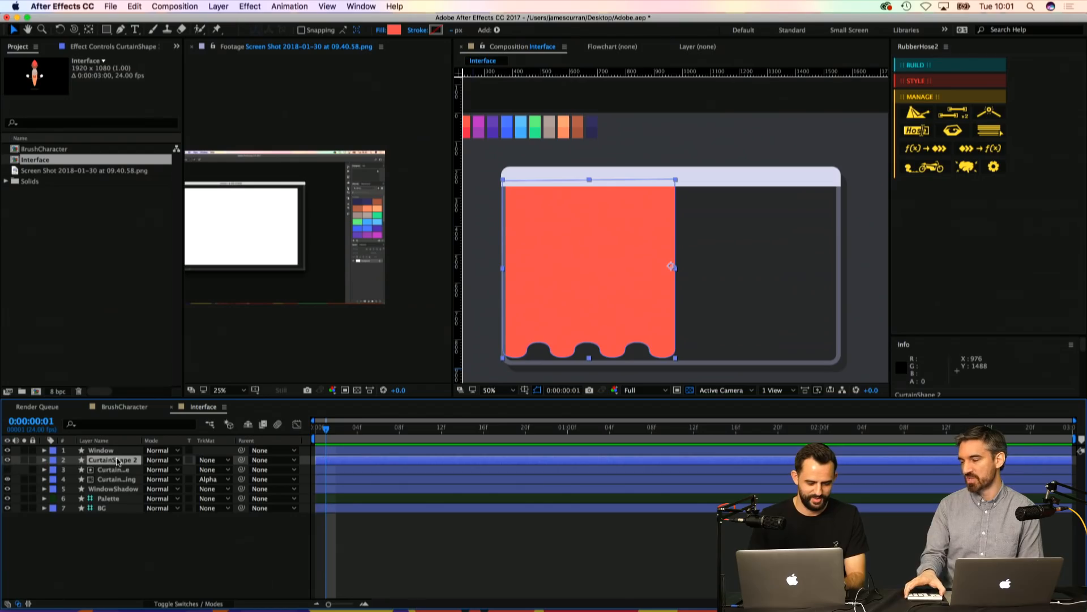
Step: Expand the CurtainShape 2 layer's contents, select its Shape 1 group, and save the project
click(44, 460)
click(54, 470)
click(79, 480)
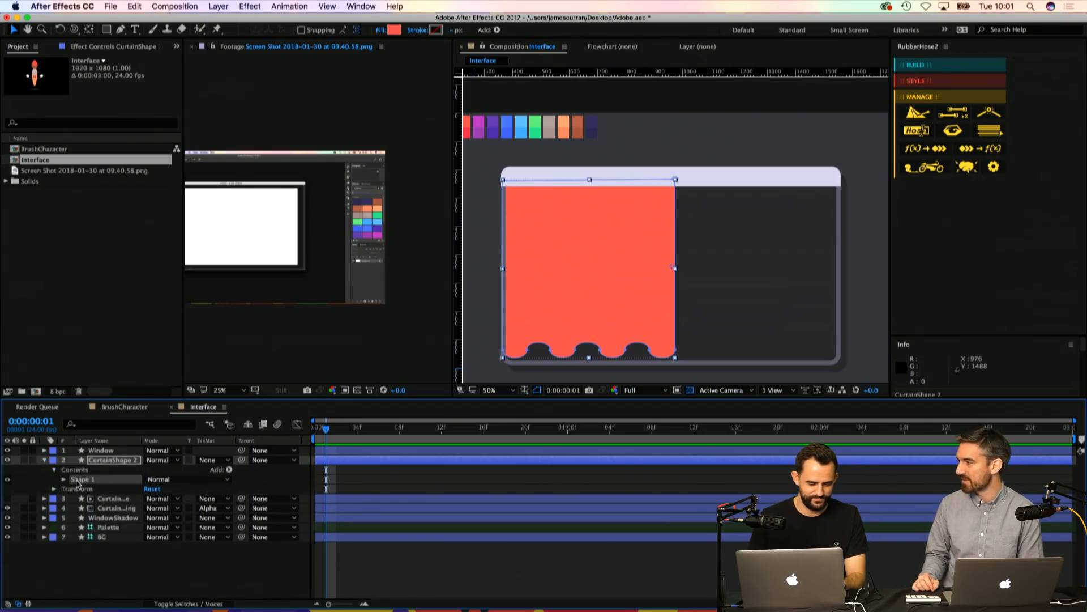
key(super+s)
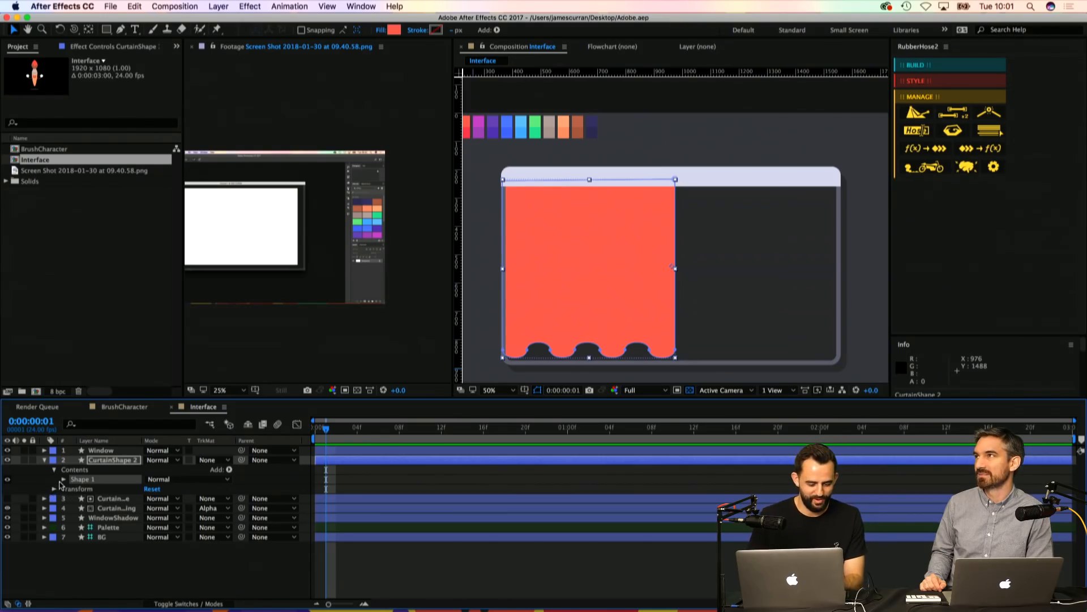
Step: Move Path 1 of CurtainShape 2 upward so its scalloped hem sits just below the window's light header bar
click(63, 479)
click(73, 489)
click(107, 490)
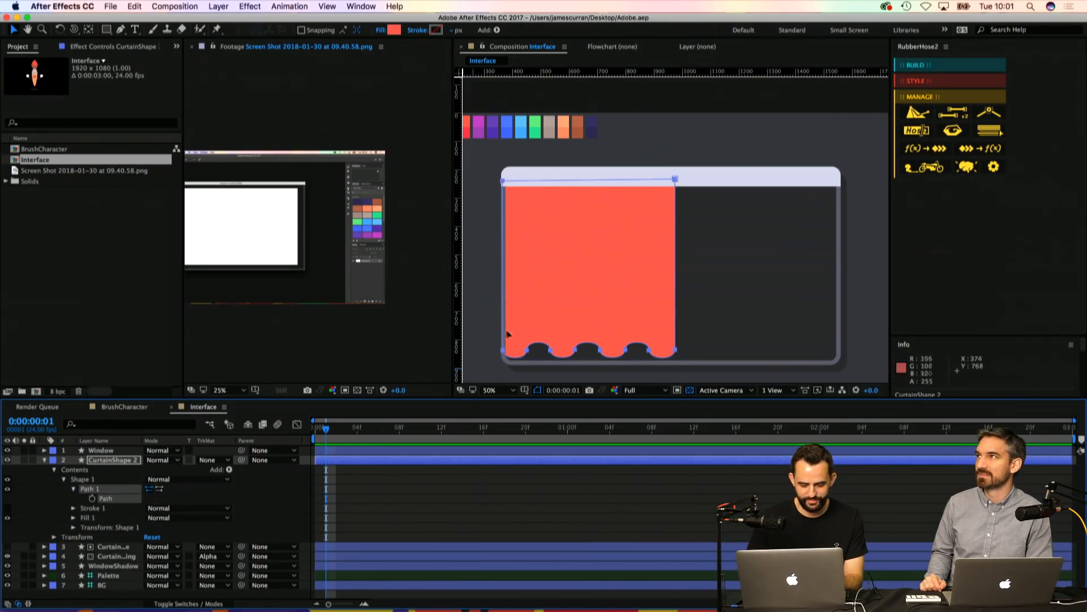
drag(506, 352, 497, 211)
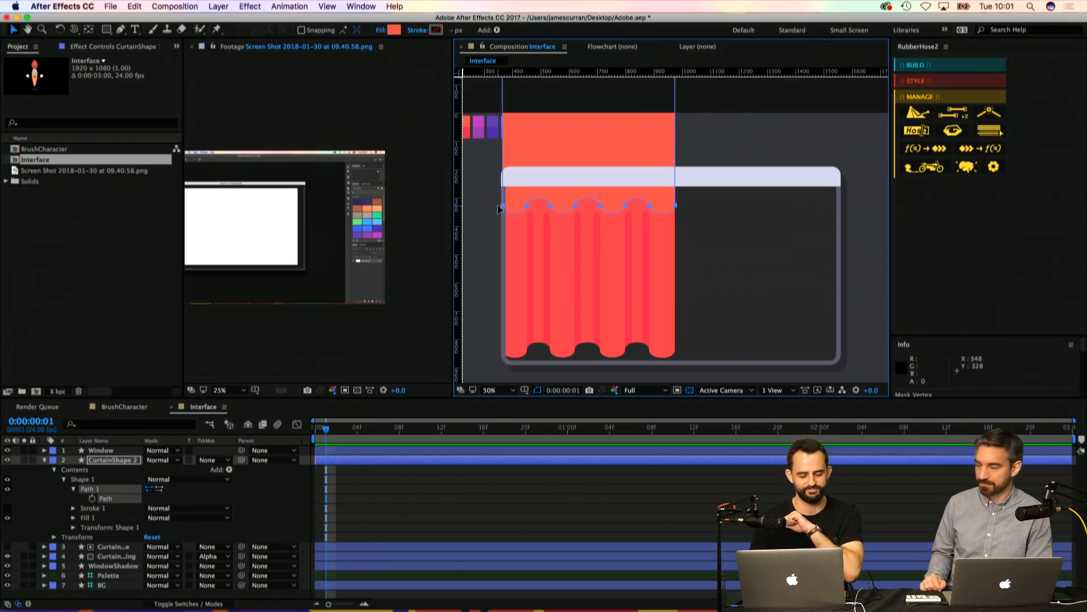
Step: Lower the top two points of the CurtainShape 2 path onto the window's header bar to form a short valance
key(space)
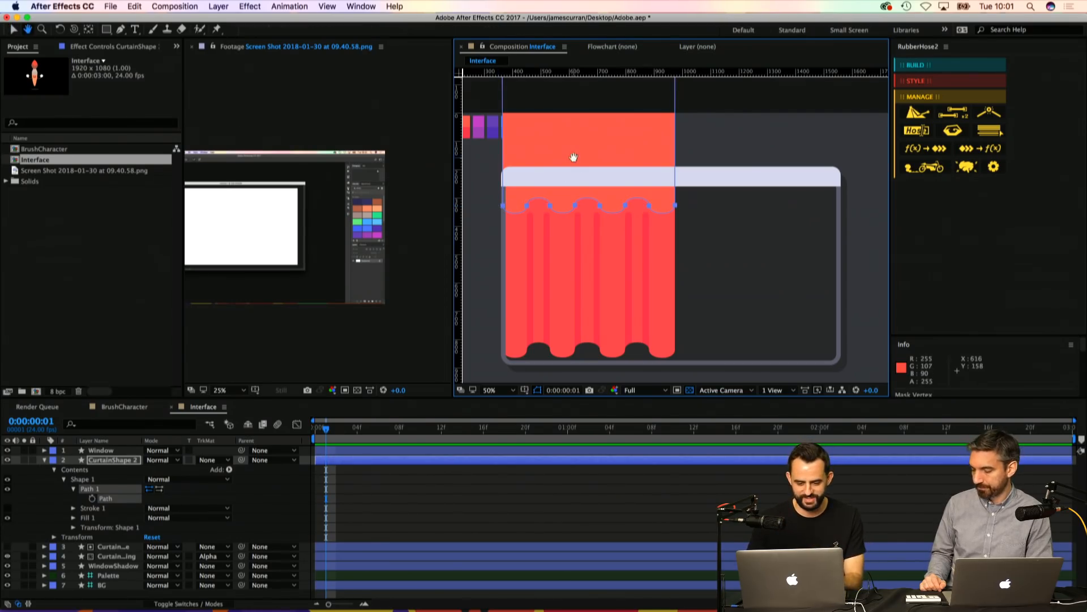
drag(573, 158, 605, 152)
key(v)
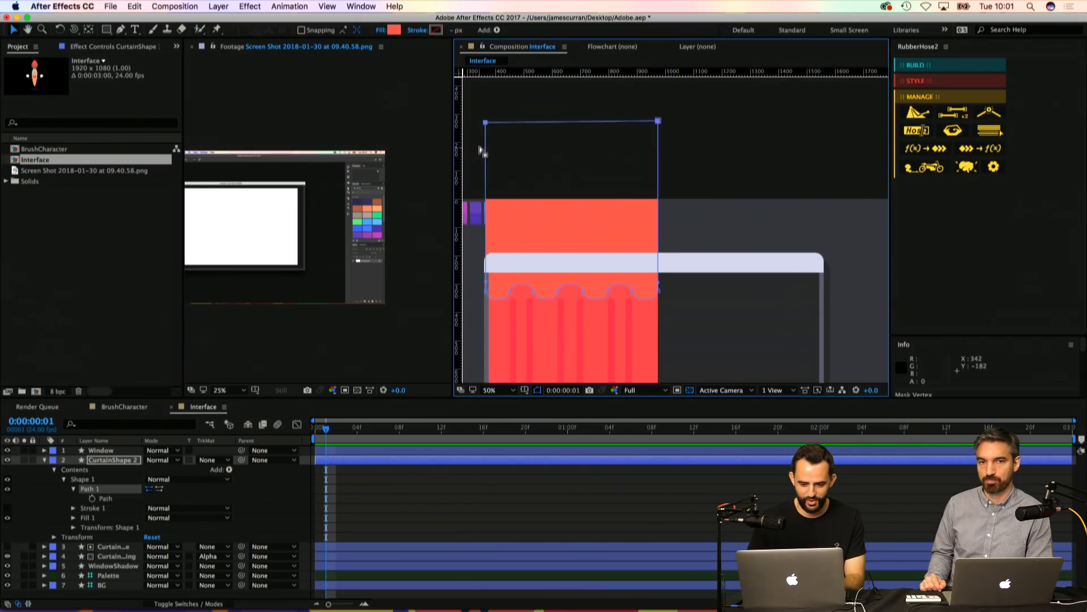
mouse_move(485, 122)
mouse_down()
mouse_move(485, 257)
mouse_move(487, 206)
mouse_move(699, 275)
mouse_move(697, 266)
mouse_up()
Step: Try to stretch the valance path horizontally across the full width of the window
key(space)
key(super+t)
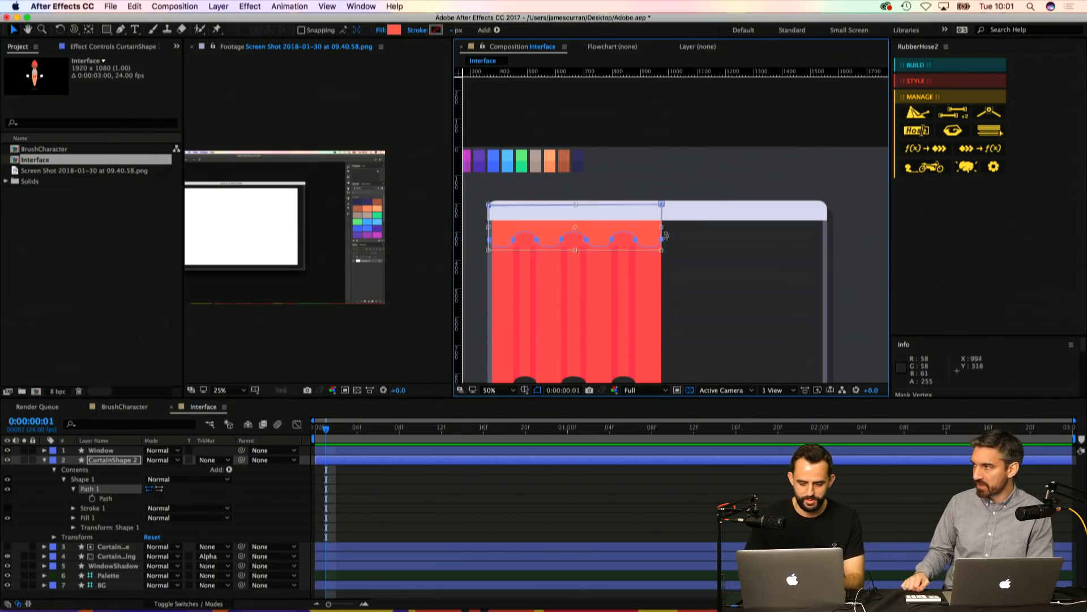
drag(663, 226, 825, 222)
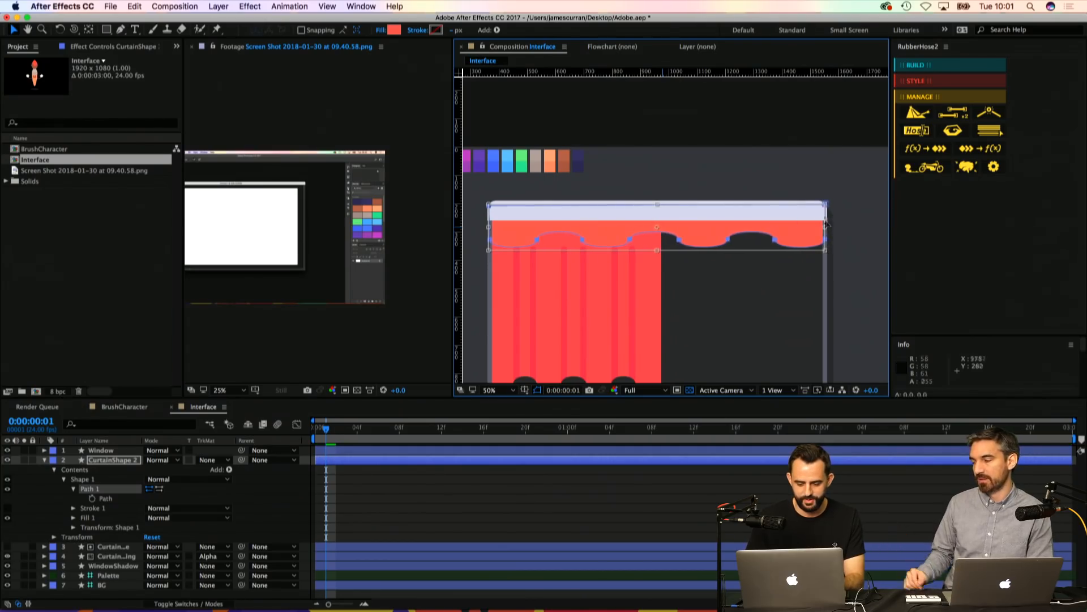
key(super+z)
Step: Break the tangent of the valance's leftmost hem point and angle only its lower handle inward
scroll(491, 243, up, 4)
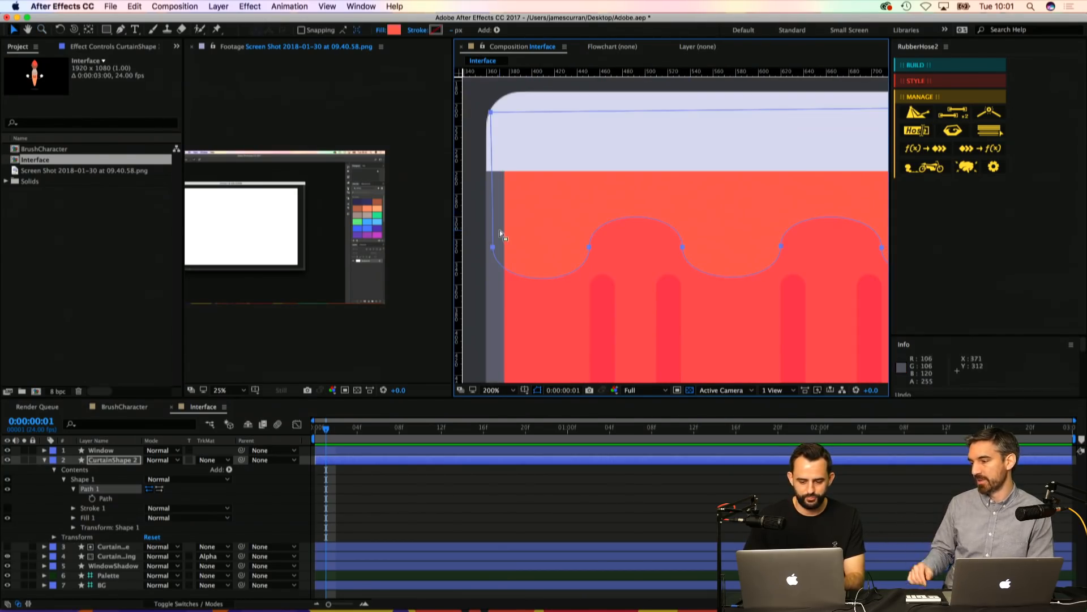
drag(477, 234, 508, 267)
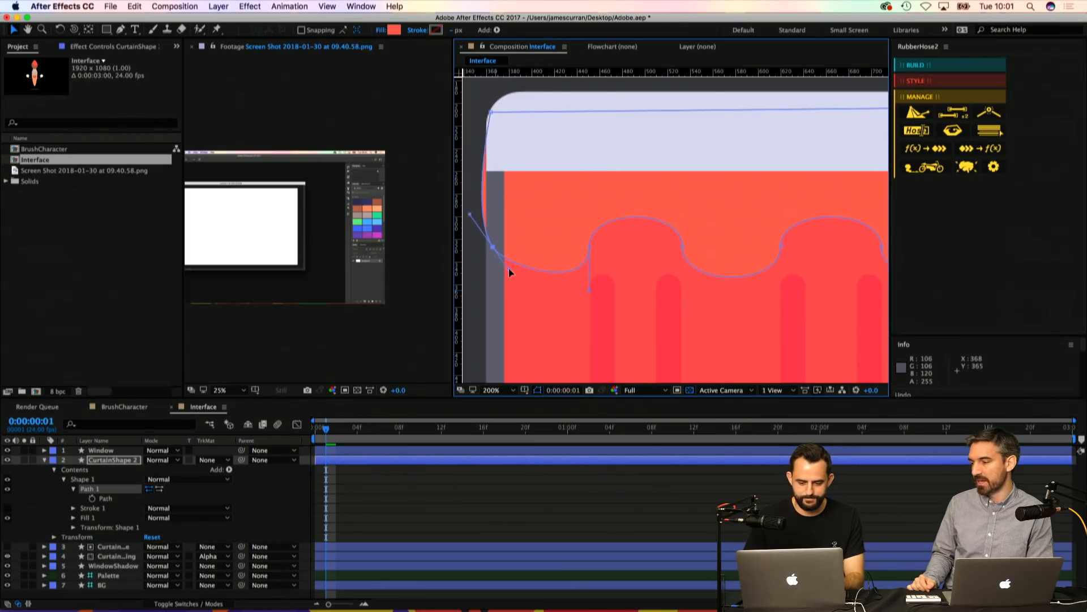
key(super+z)
key(g)
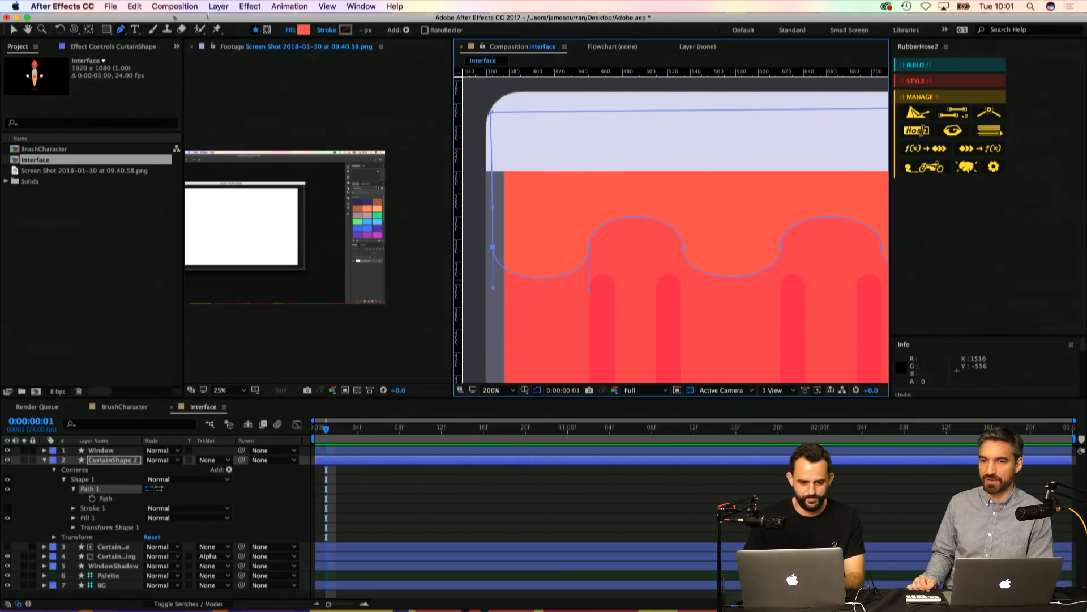
drag(120, 29, 164, 66)
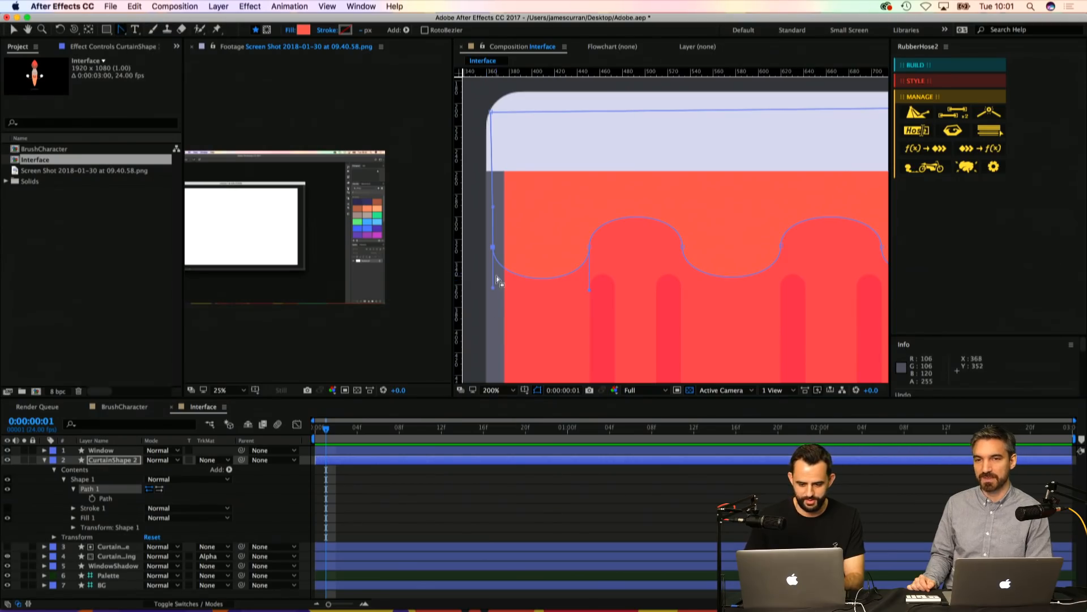
drag(493, 288, 509, 271)
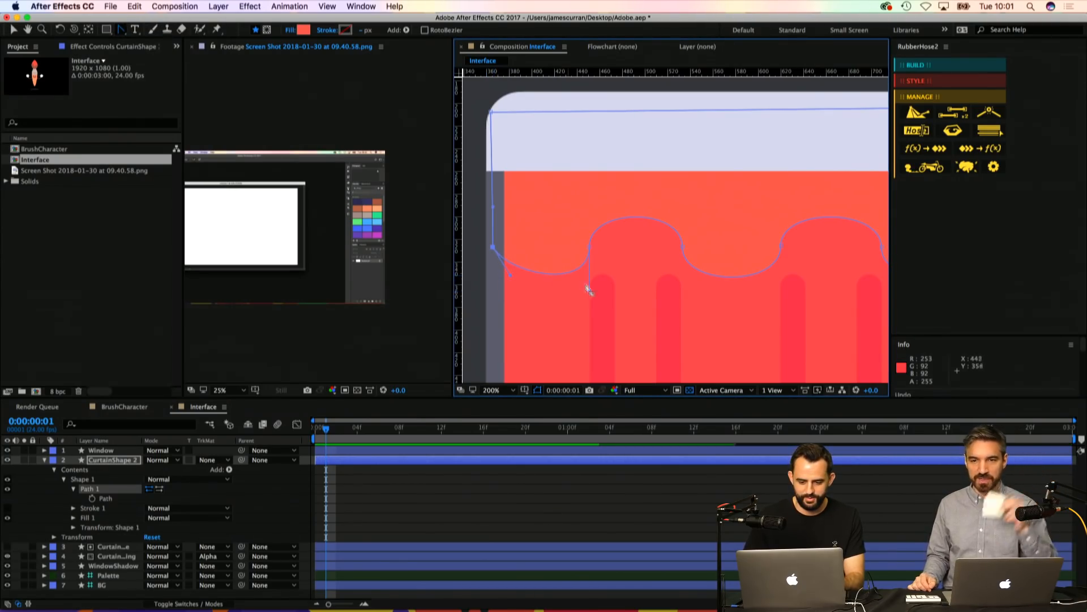
Step: Angle the tangent handles of the second and third hem points diagonally to soften the first scallops into a wave
drag(589, 288, 568, 272)
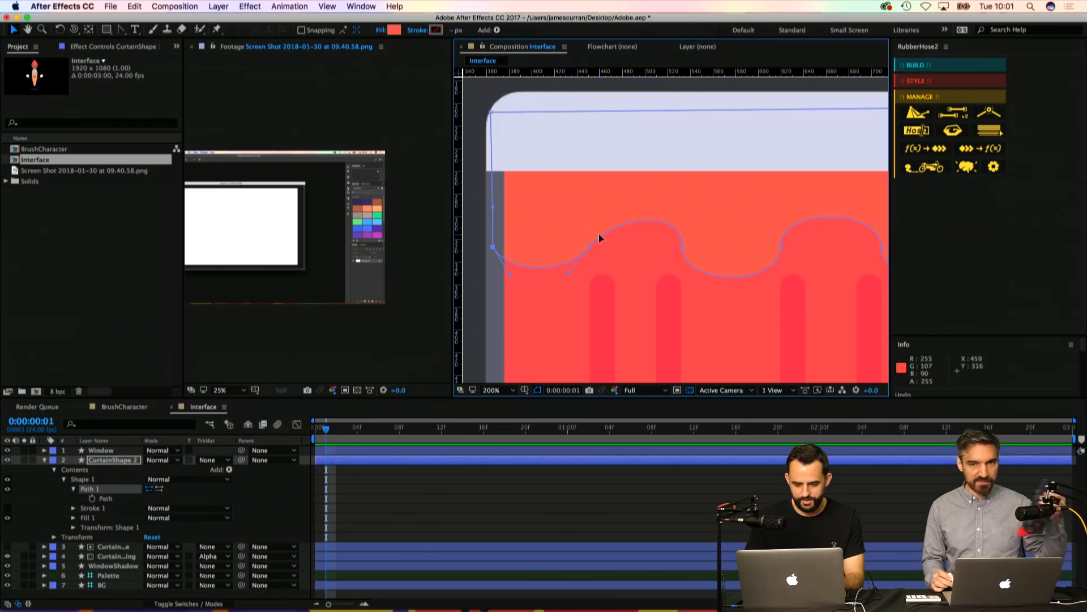
drag(611, 220, 610, 222)
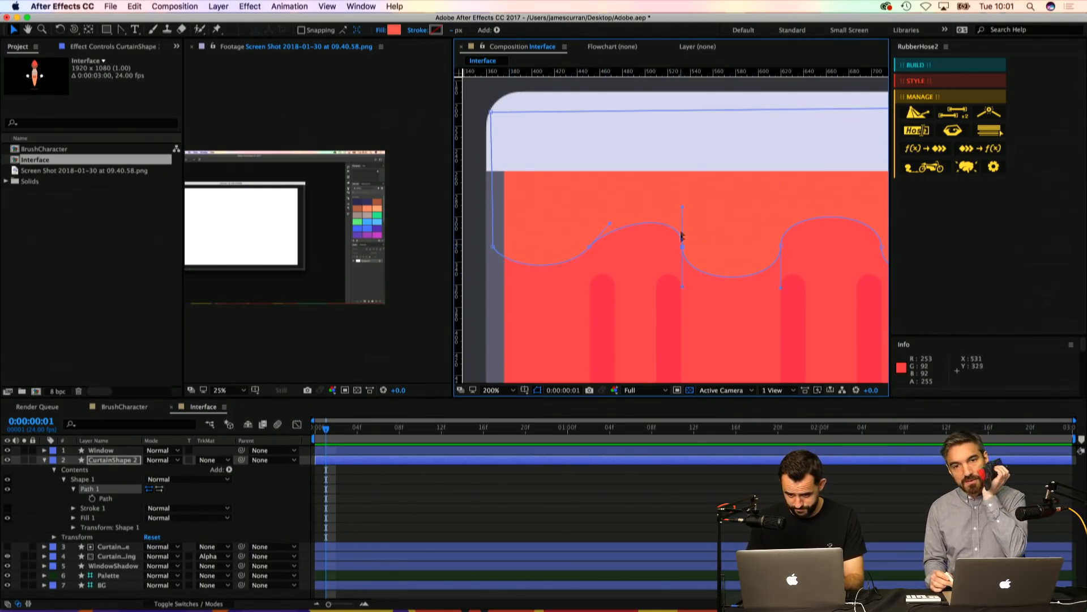
drag(681, 235, 663, 226)
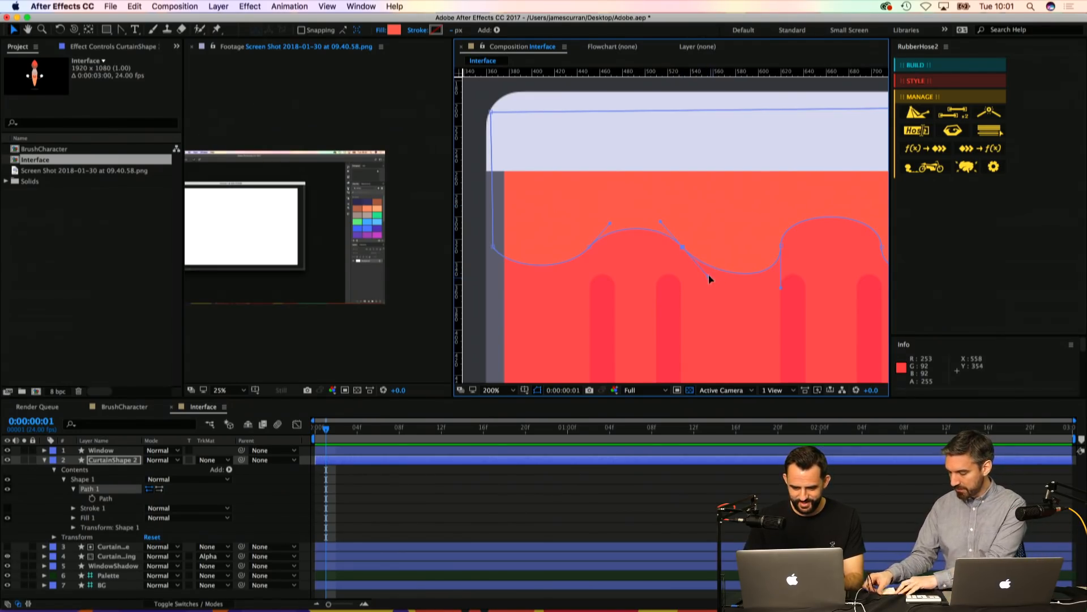
drag(709, 274, 705, 271)
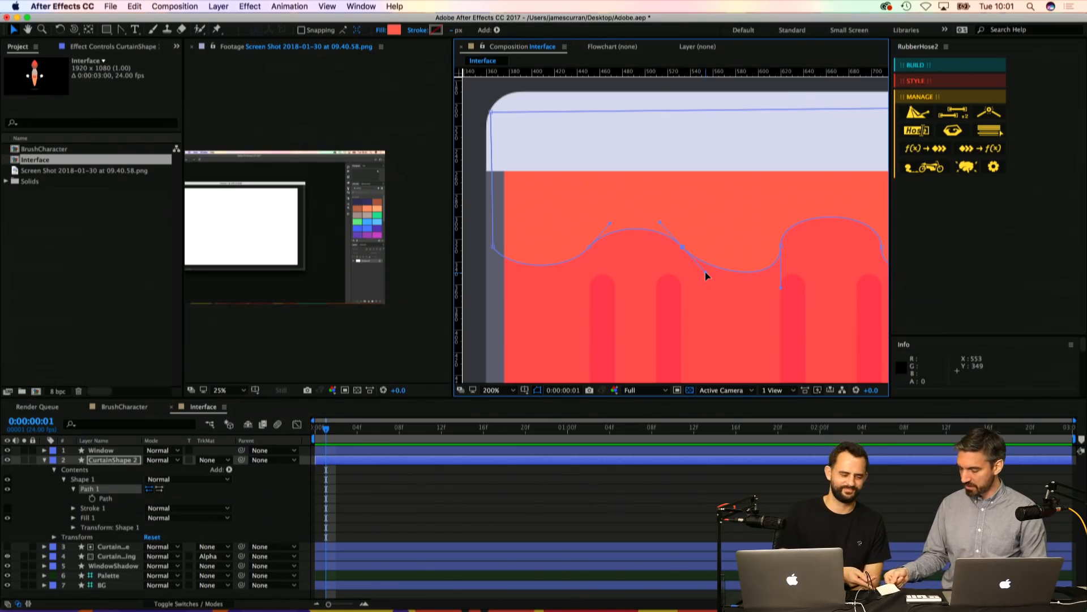
Step: Angle the tangent handles of the valance's fourth and fifth hem points diagonally to continue the soft wave
scroll(709, 258, right, 2)
drag(544, 210, 694, 260)
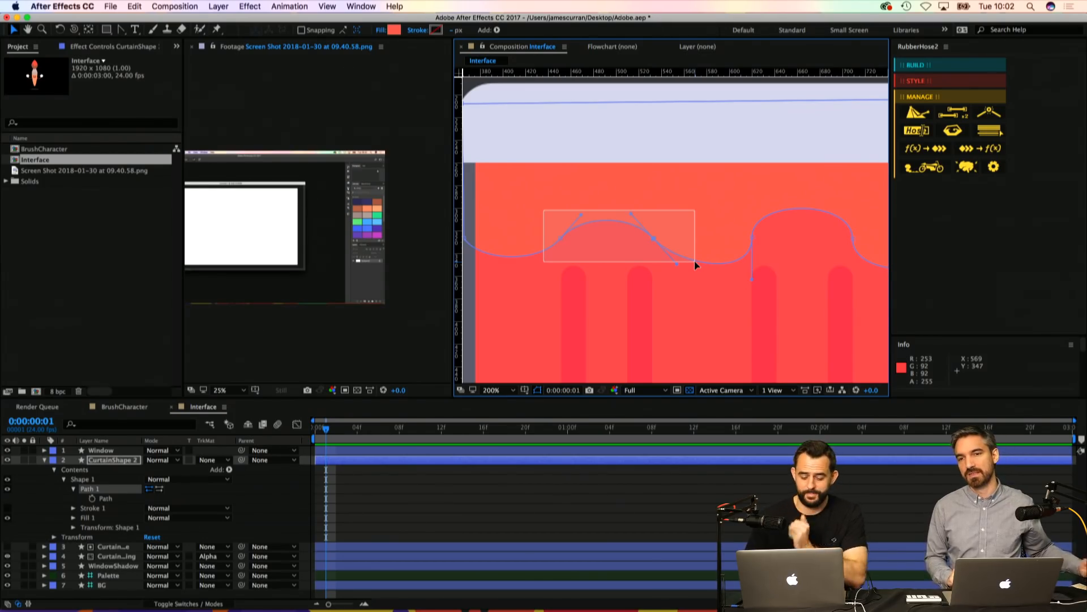
drag(694, 260, 695, 260)
scroll(667, 245, right, 3)
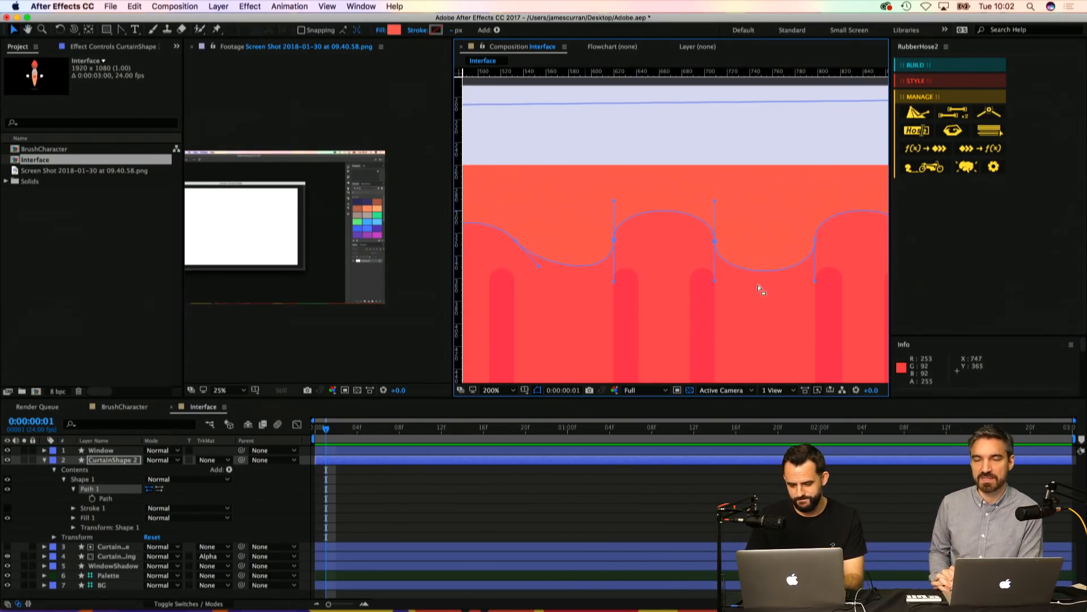
drag(614, 280, 596, 267)
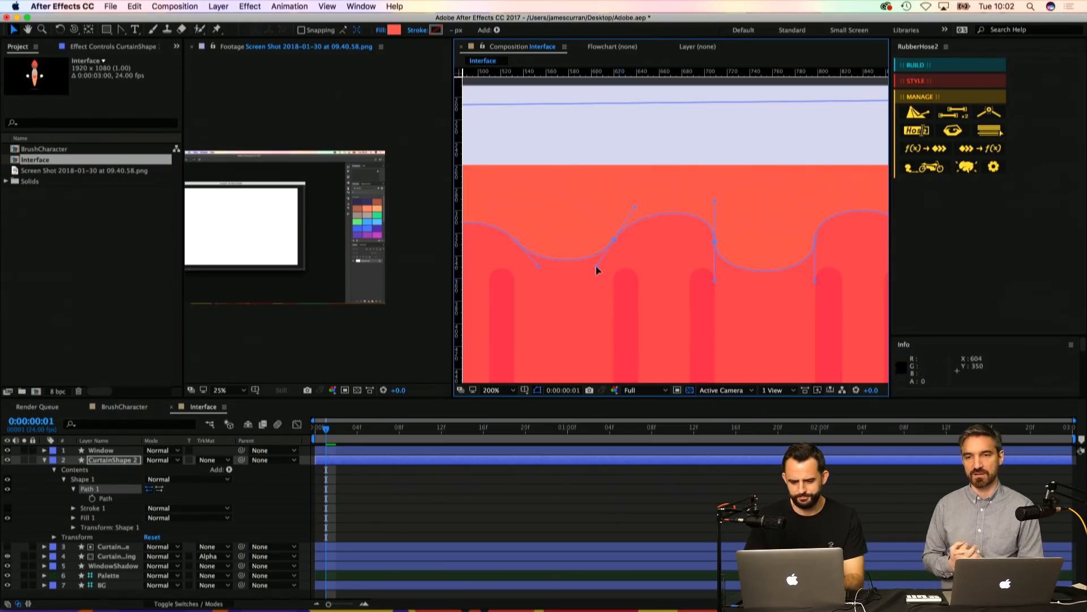
click(613, 241)
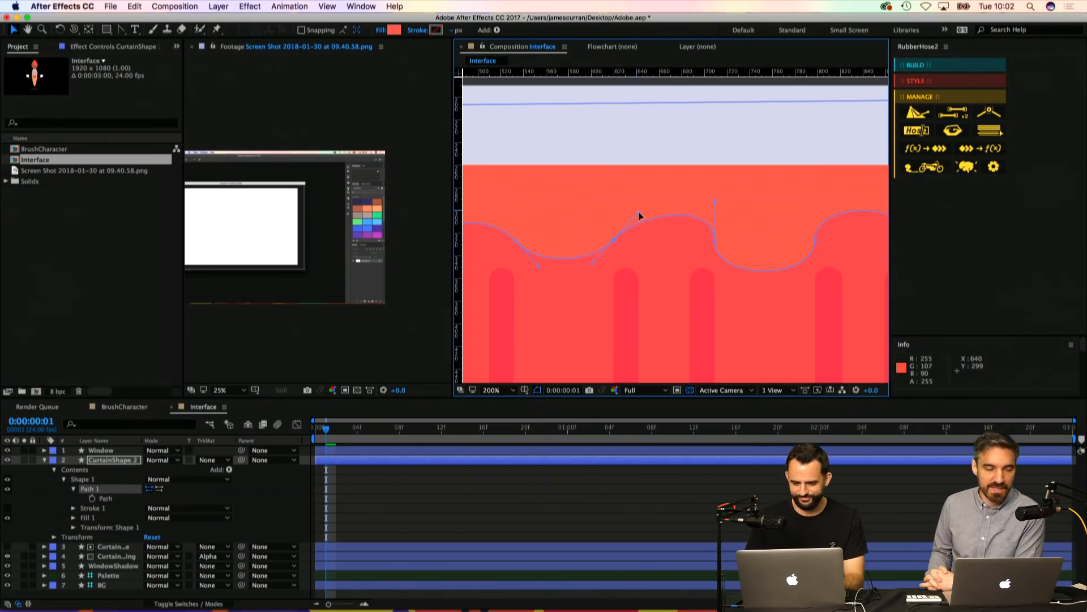
click(715, 240)
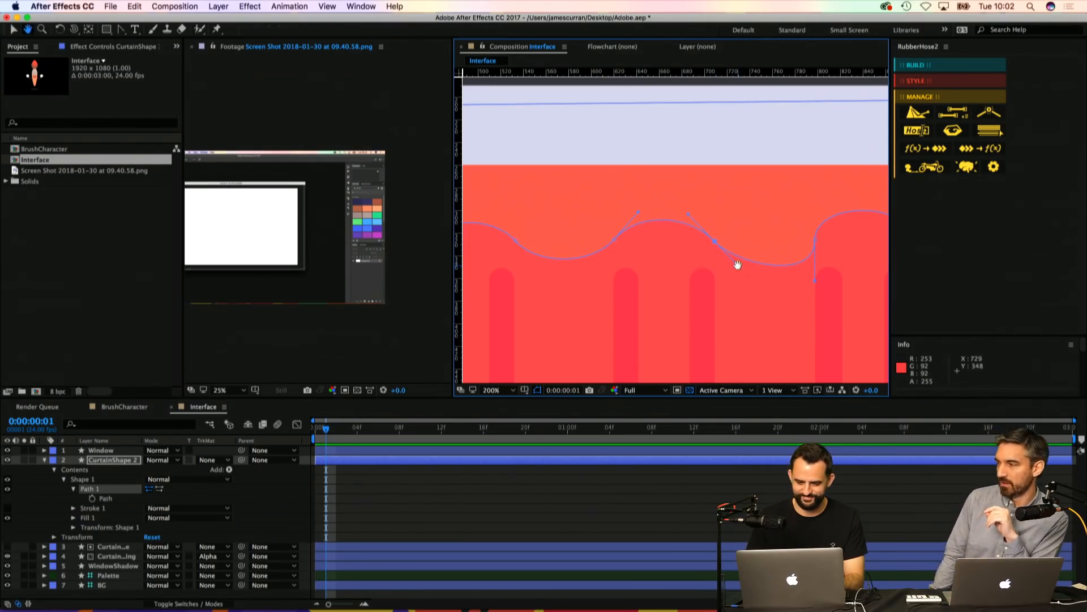
Step: Shift the valance's fill slightly towards orange, to FD6A5C, using the shape fill colour
drag(738, 265, 705, 270)
click(669, 476)
key(z)
alt+click(668, 255)
alt+click(668, 255)
click(682, 235)
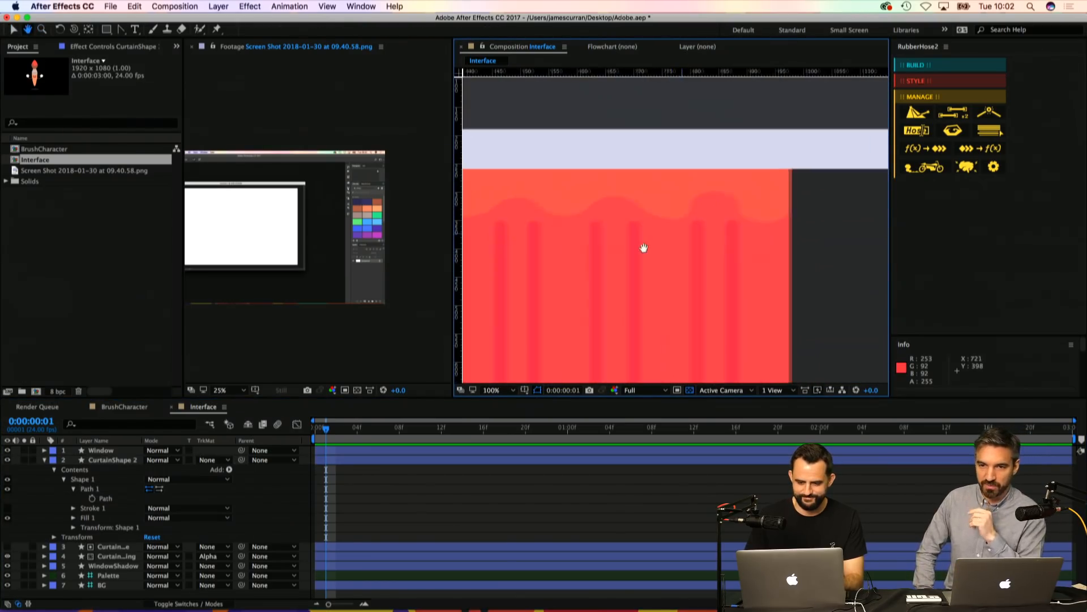
key(v)
click(653, 193)
click(105, 498)
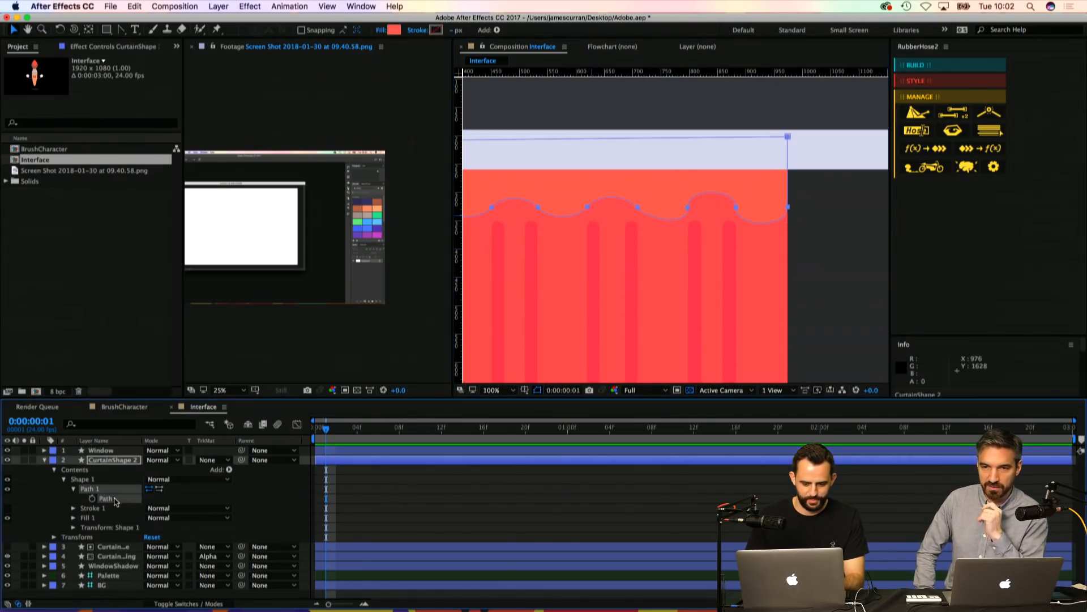
click(393, 30)
click(690, 481)
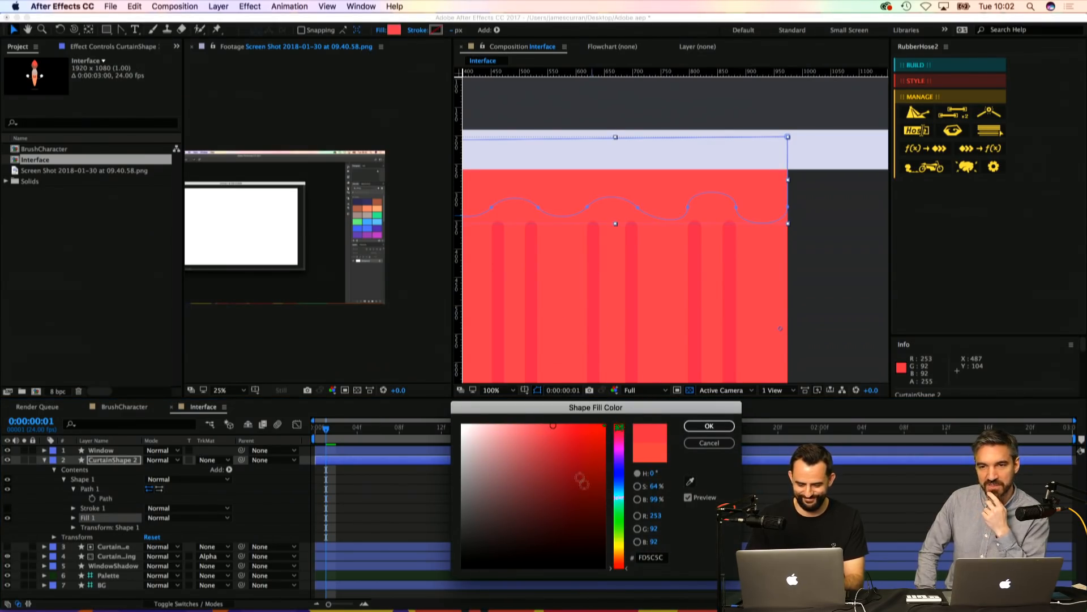
drag(620, 559, 620, 568)
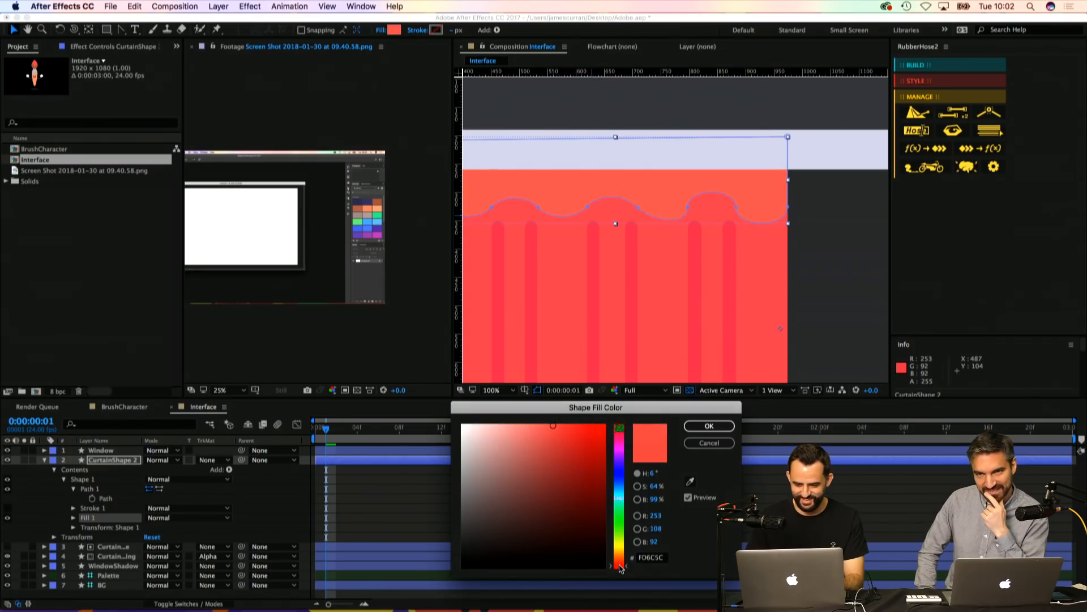
click(702, 427)
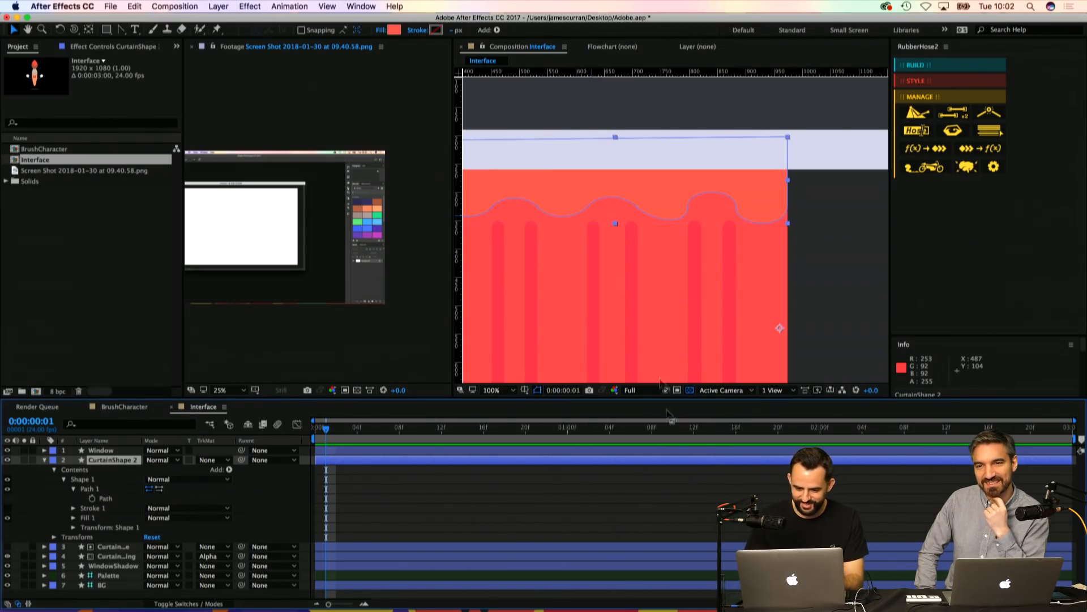
Step: Angle the tangent handles of the valance path's sixth hem point diagonally to match the softened scallops
key(z)
key(super+shift+a)
alt+click(595, 302)
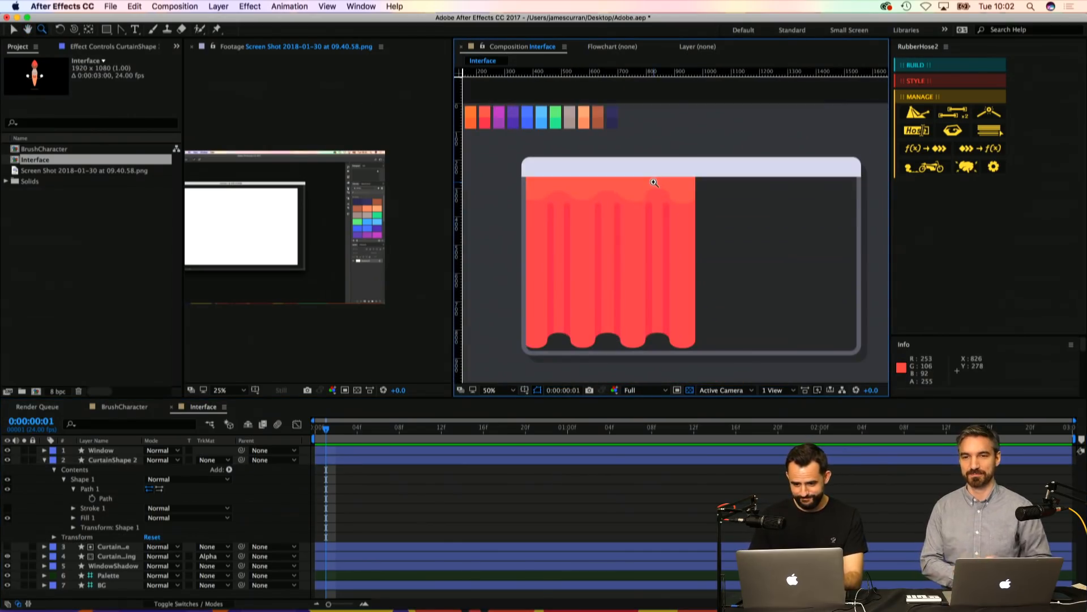
click(662, 197)
key(v)
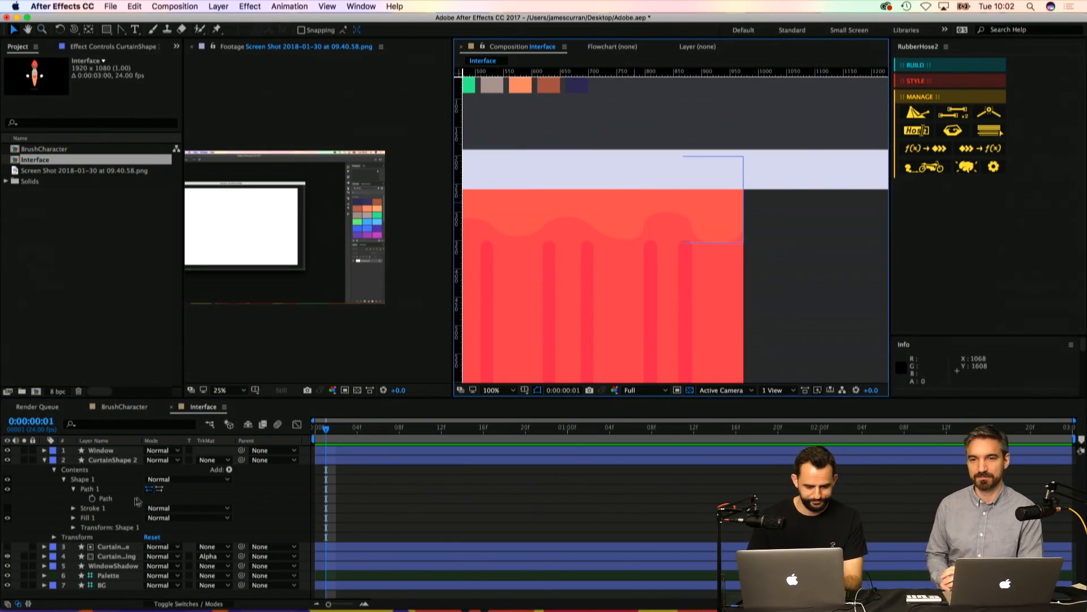
click(615, 219)
key(v)
click(644, 227)
key(z)
click(632, 247)
key(v)
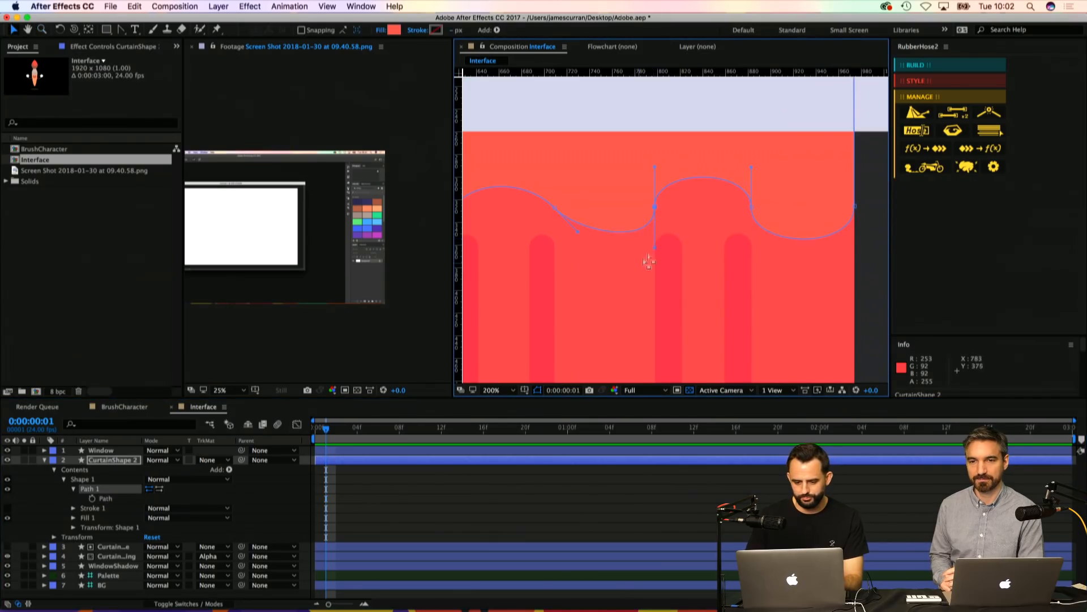
drag(653, 250, 640, 239)
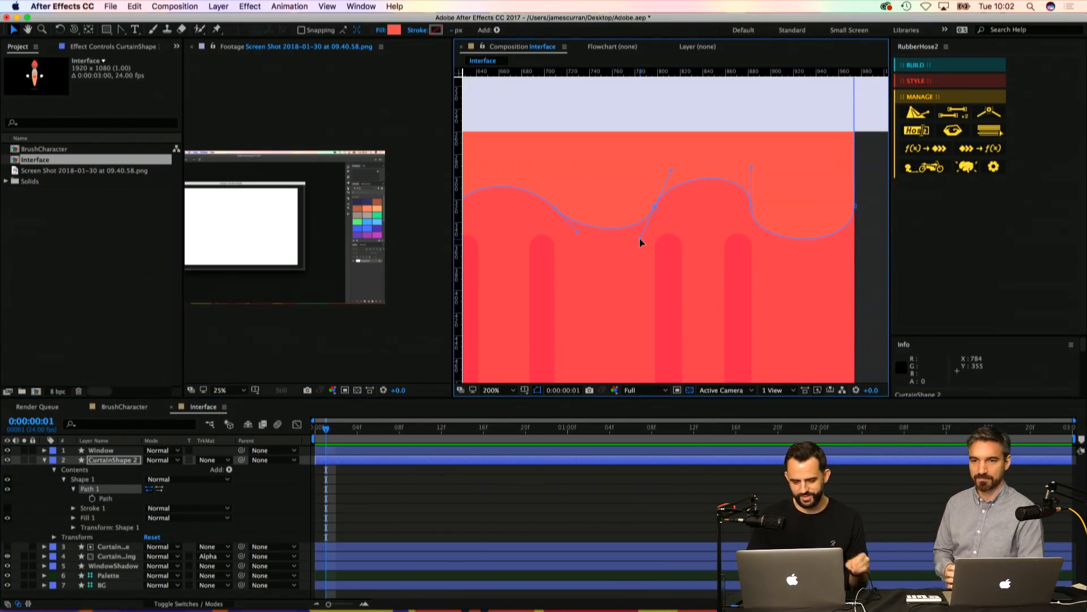
drag(637, 238, 630, 227)
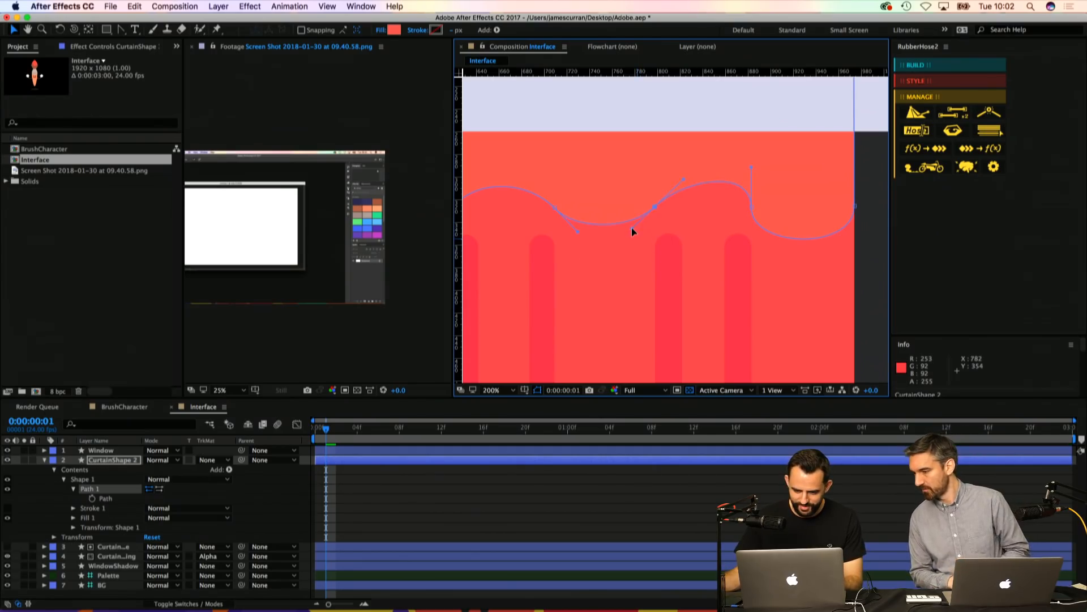
drag(682, 179, 680, 179)
Step: Angle the tangent handles of the seventh and rightmost hem points diagonally to complete the valance's wave
click(751, 168)
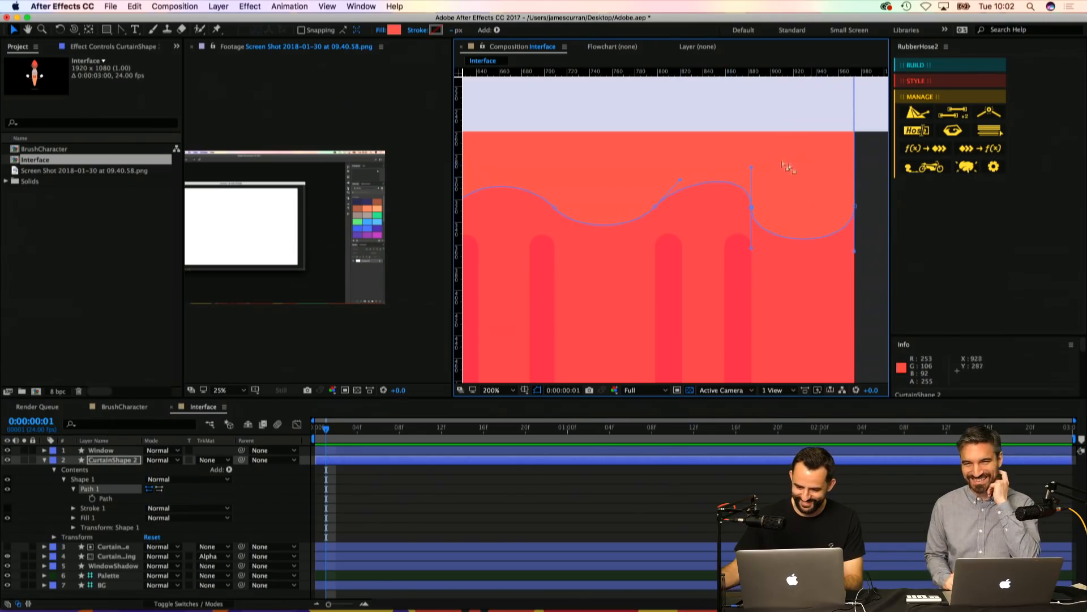
drag(767, 244, 683, 217)
drag(751, 263, 727, 247)
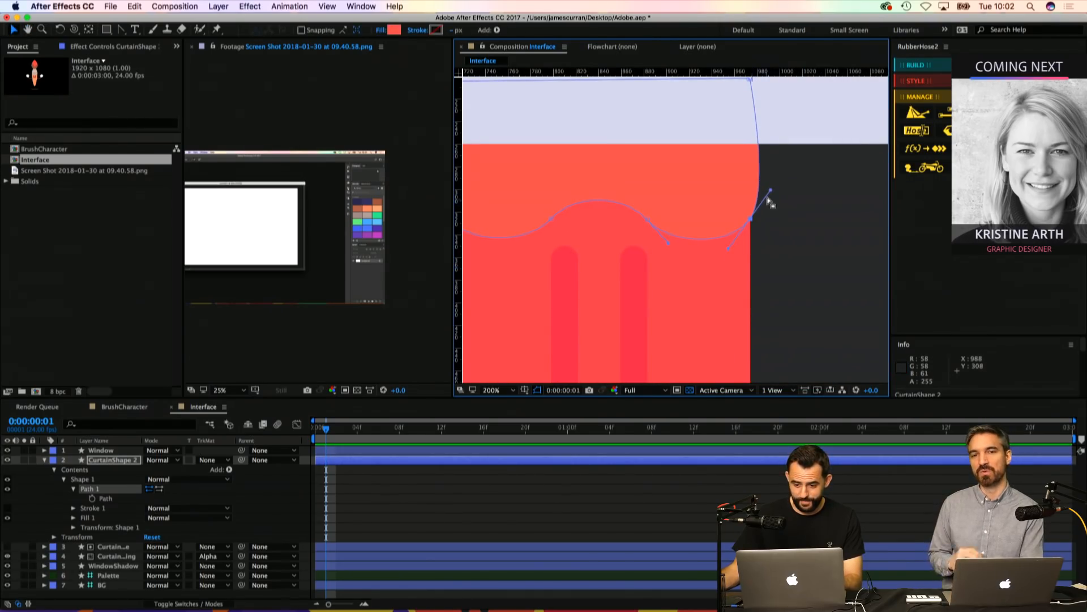
drag(714, 211, 785, 256)
key(comma)
key(comma)
click(609, 515)
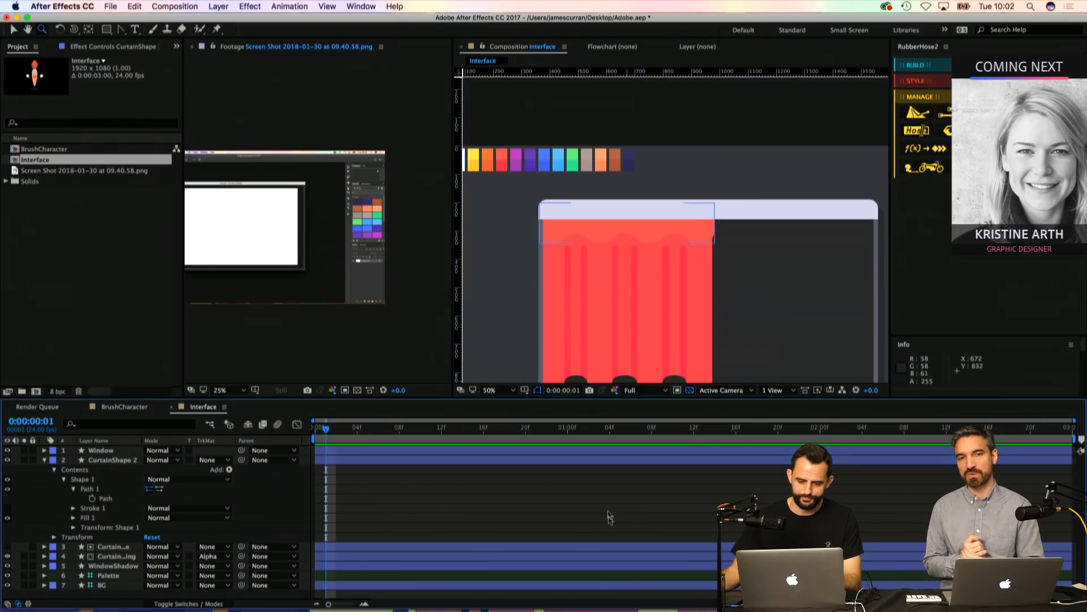
Step: Set the valance's shape fill to the curtain's red, FD5C5C
key(z)
drag(633, 210, 565, 158)
key(v)
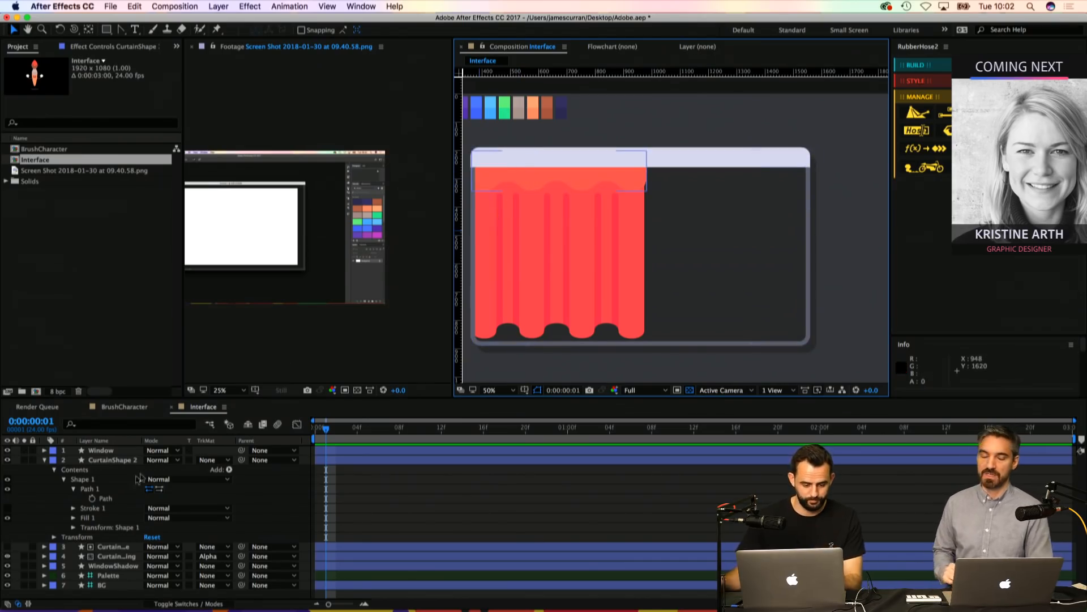
click(105, 481)
click(394, 30)
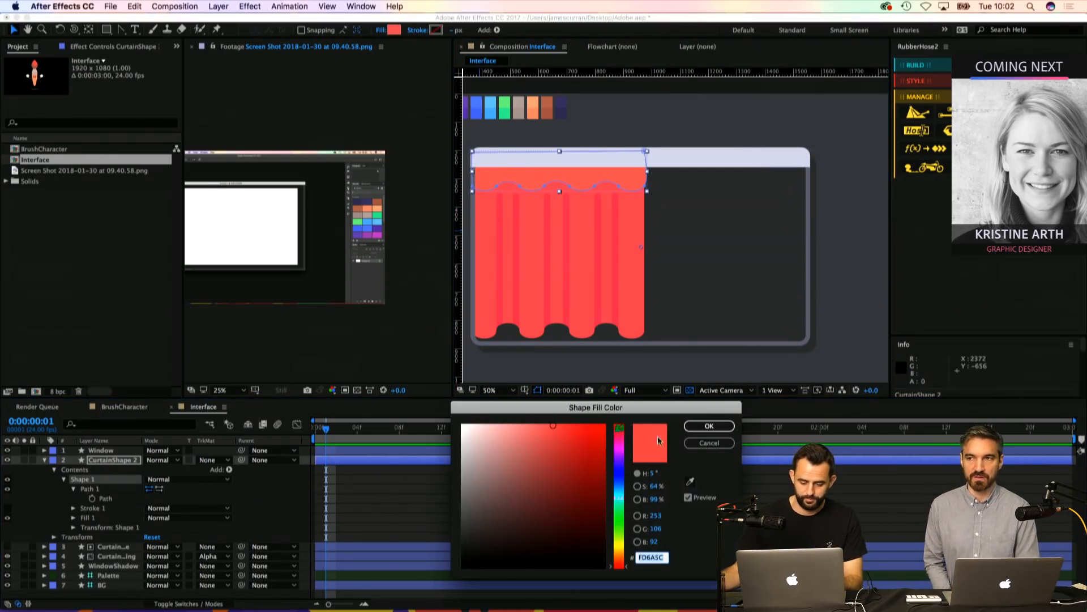
click(709, 426)
click(603, 488)
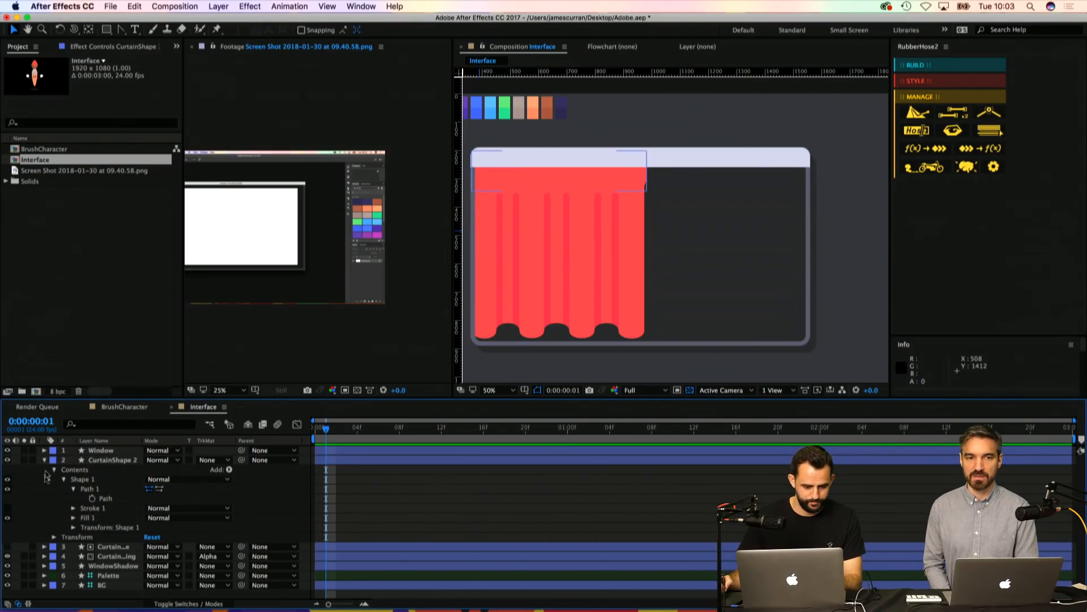
Step: Hide the CurtainShape 2 valance, leave the main curtain layer shown, and select that curtain layer together with the layer above it
click(7, 556)
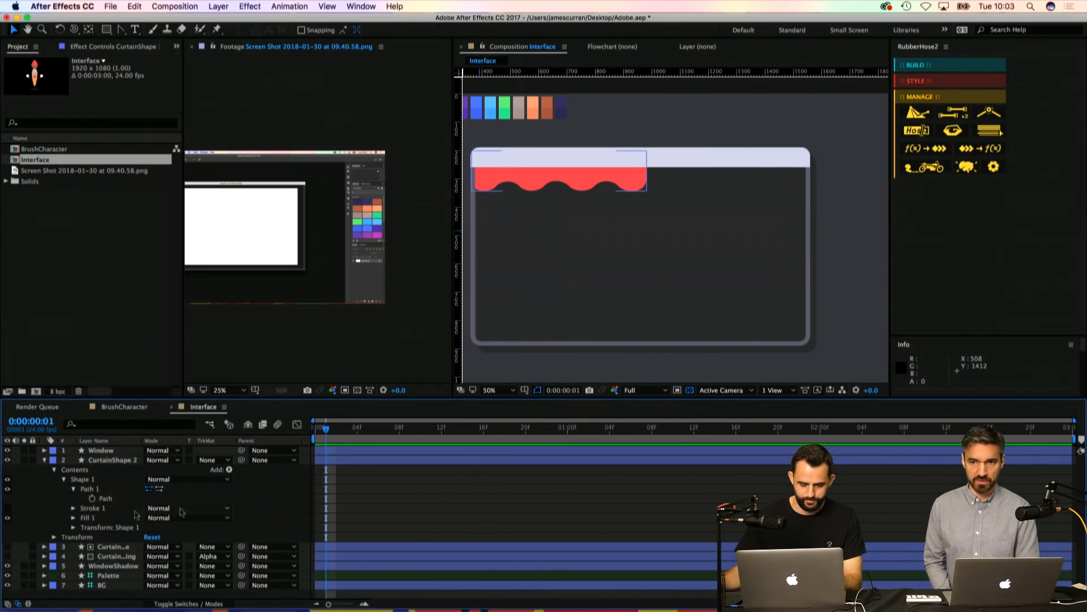
click(7, 460)
click(8, 556)
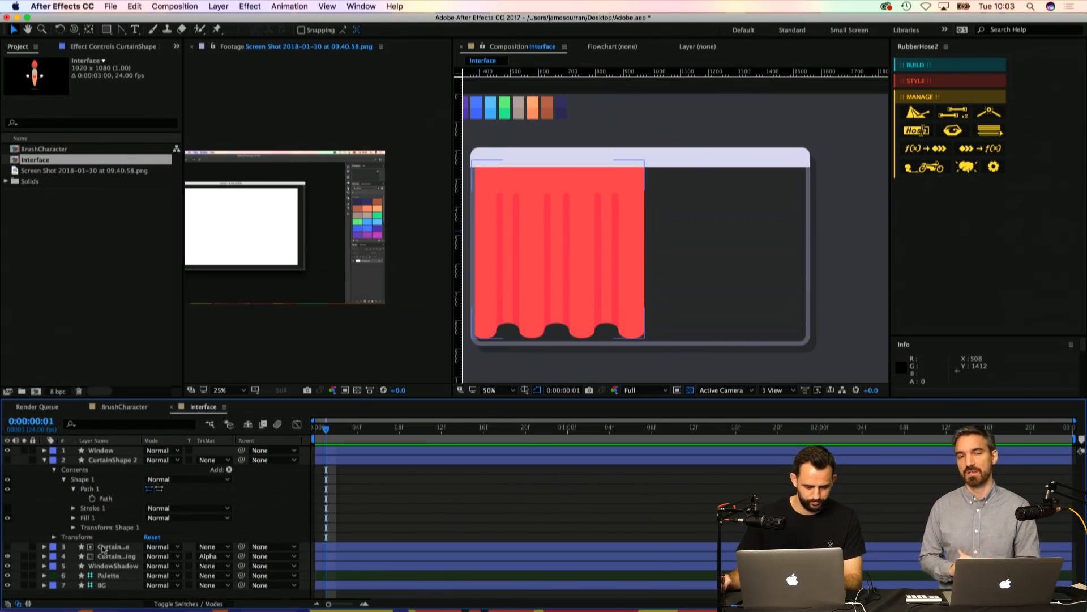
click(107, 546)
shift+click(108, 556)
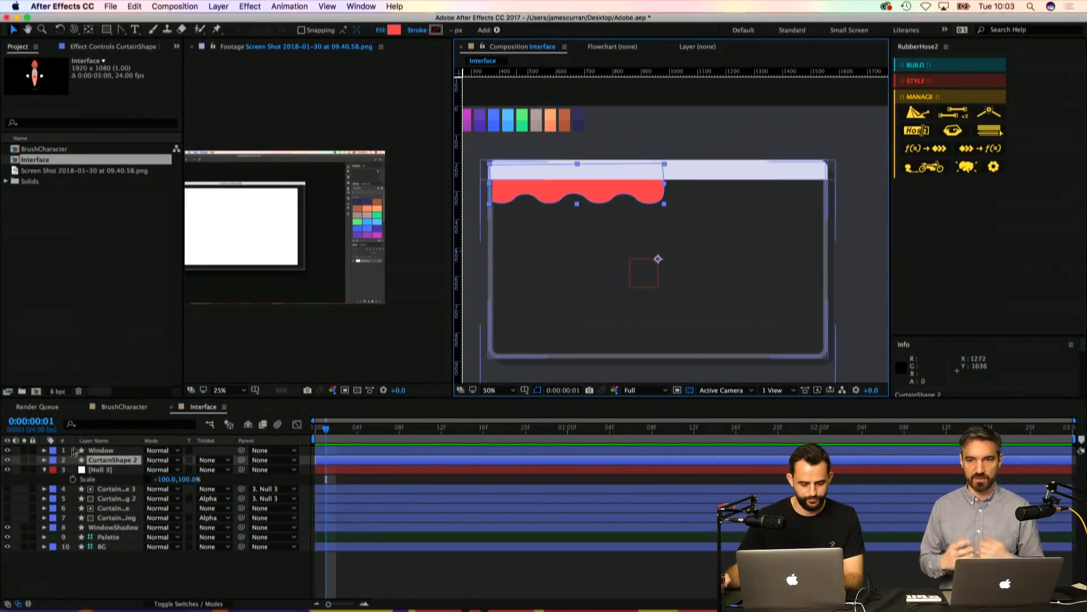
Step: Place a horizontal guide through the hem points of the CurtainShape 2 valance path, at about 327 px
click(44, 459)
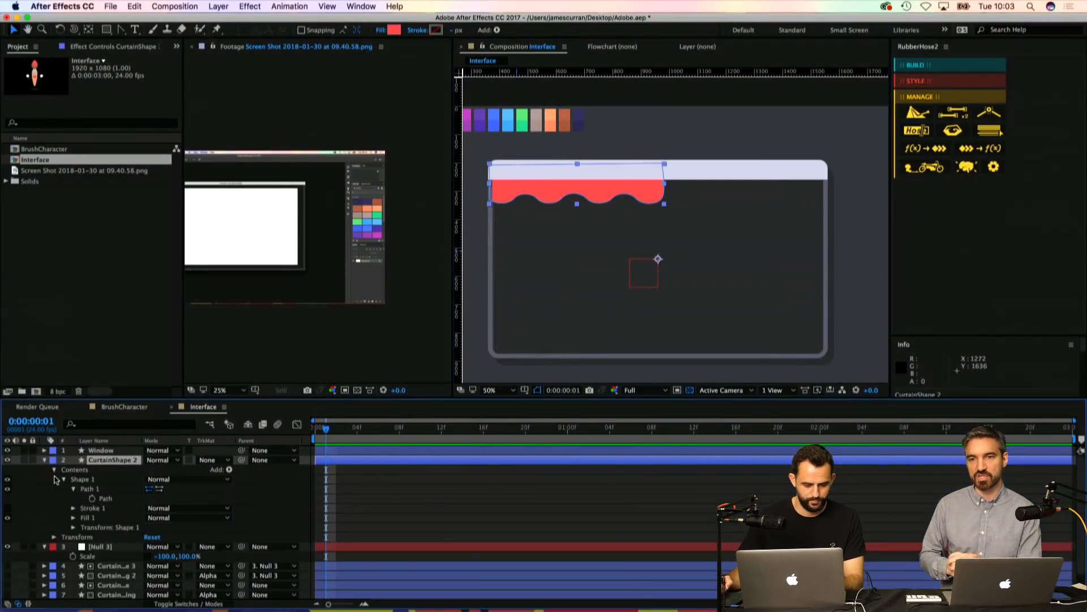
click(108, 491)
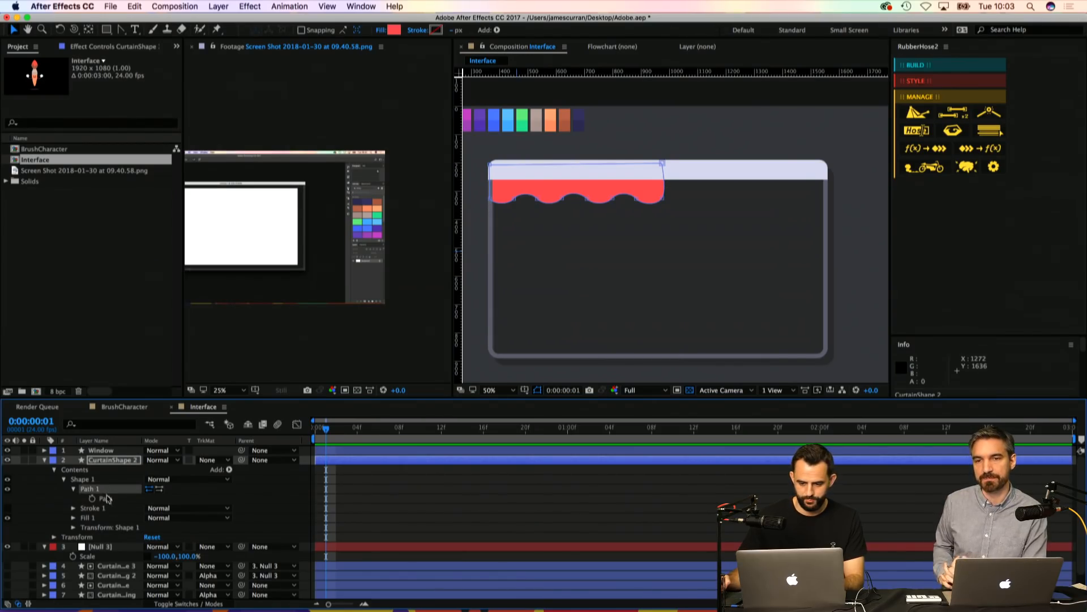
scroll(578, 146, up, 1)
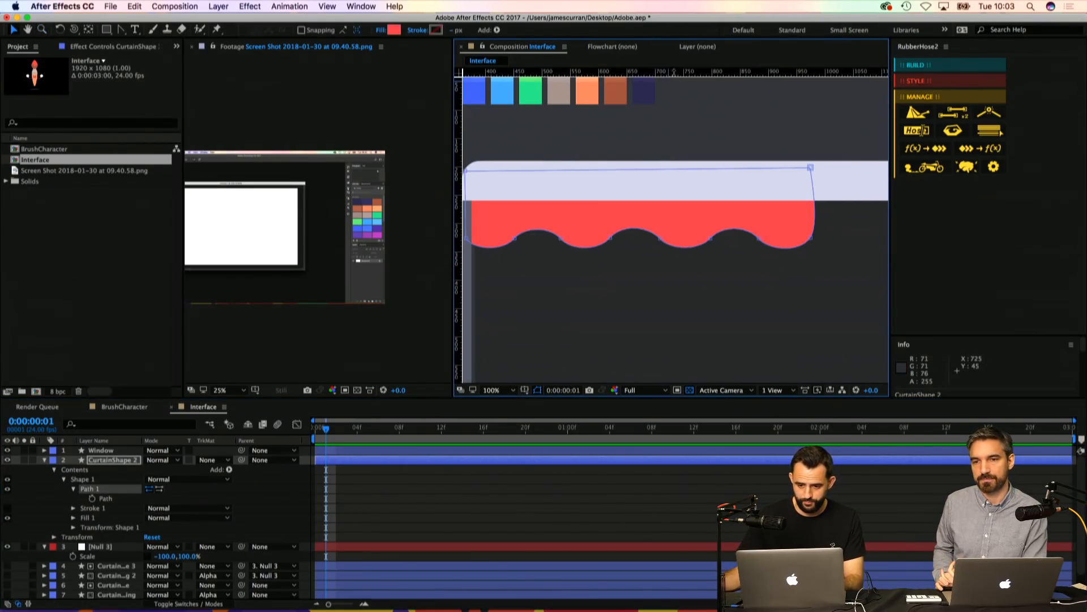
drag(673, 72, 613, 252)
scroll(583, 242, up, 2)
scroll(718, 233, down, 4)
scroll(777, 213, right, 3)
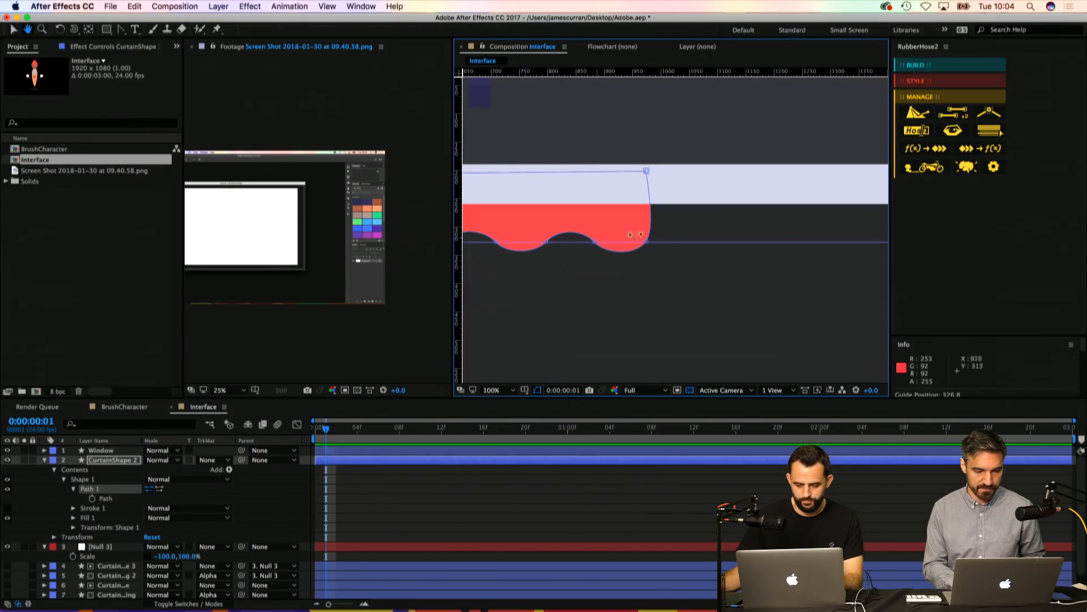
Step: Extend the valance path rightward past its end with further wavy hem points on the guide, angling the handles at the join
drag(652, 213, 703, 240)
key(g)
key(v)
key(g)
key(z)
drag(564, 214, 660, 214)
click(651, 213)
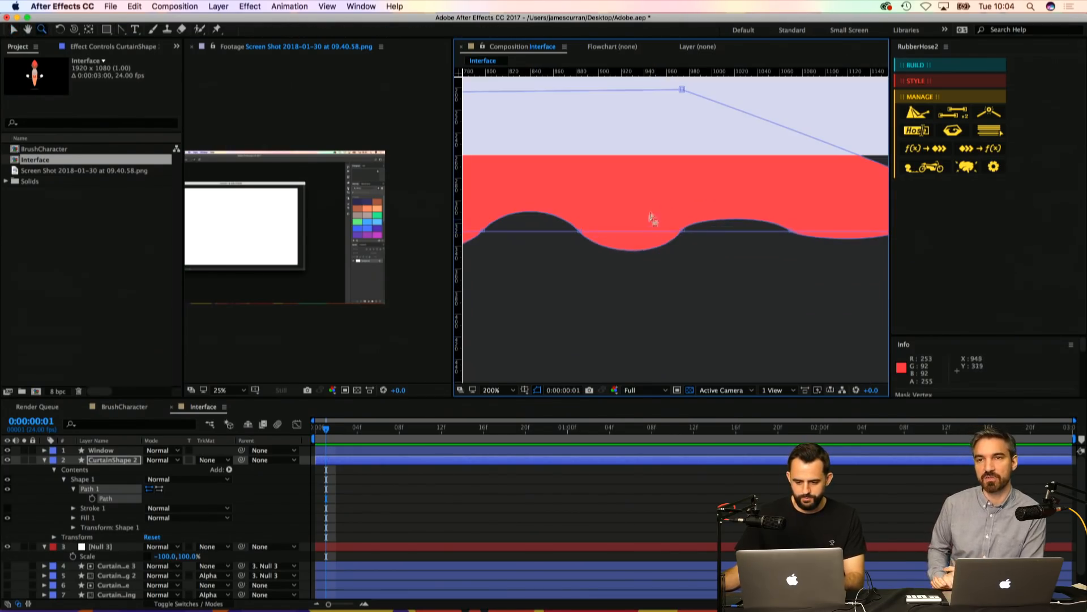
key(v)
click(685, 232)
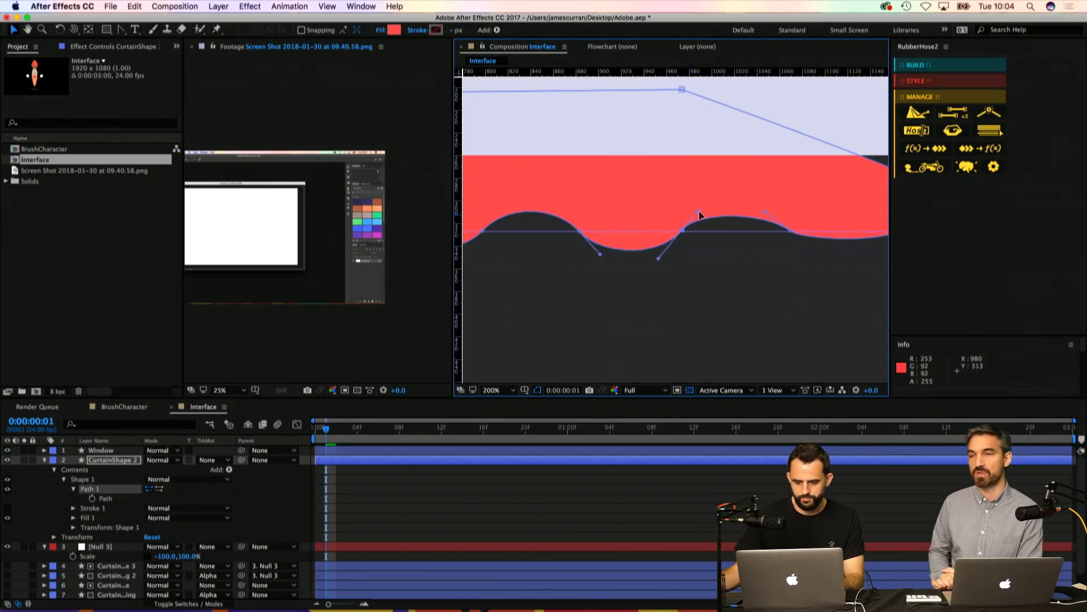
Step: Place a second horizontal guide at 300 px just above the scallop crests and reselect the valance's path
scroll(631, 183, left, 5)
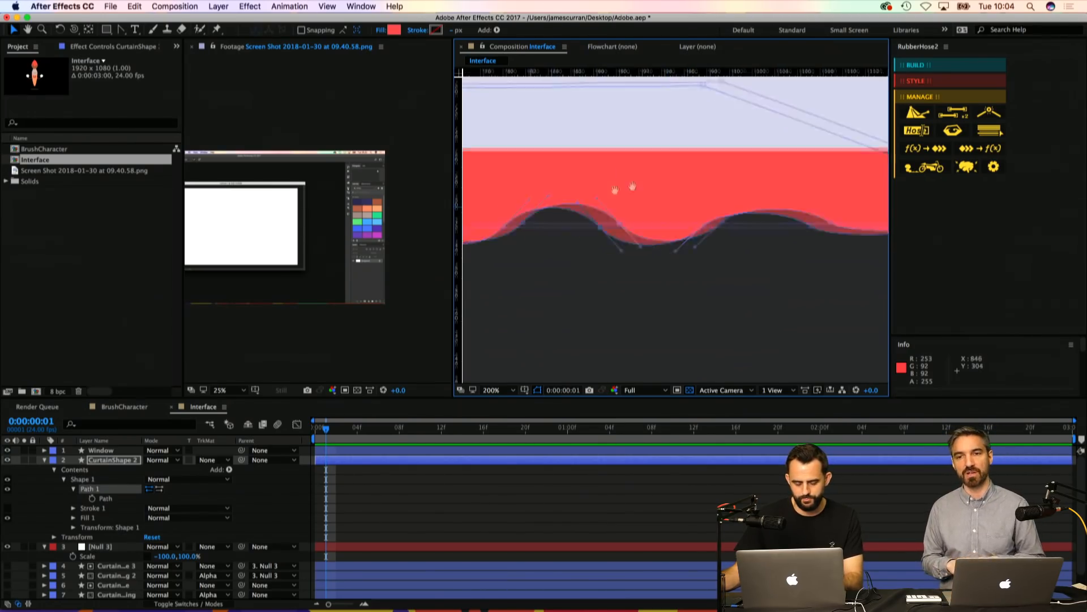
drag(626, 83, 655, 186)
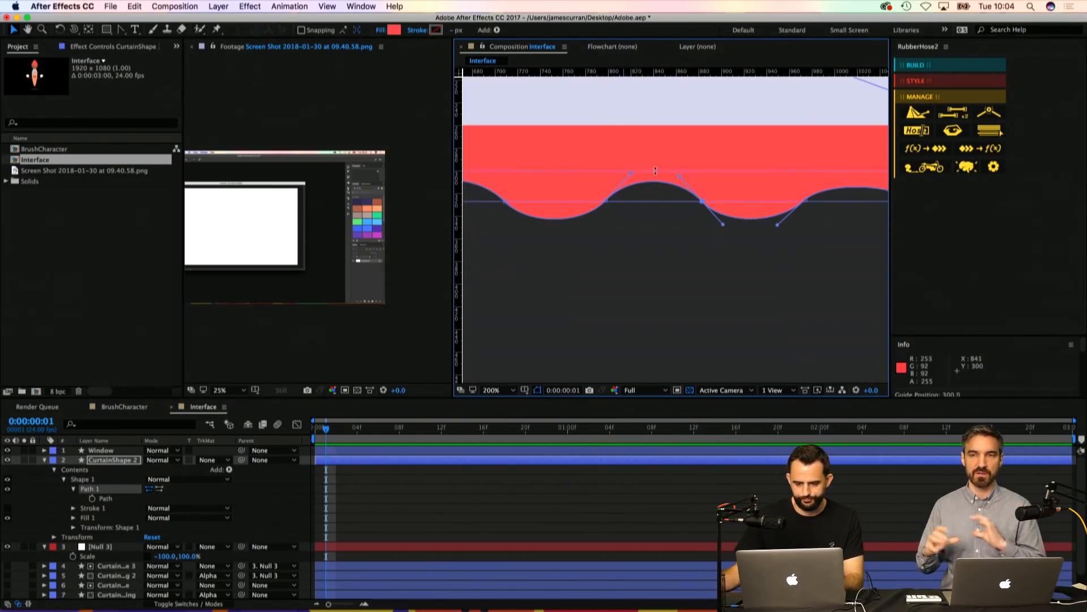
click(646, 172)
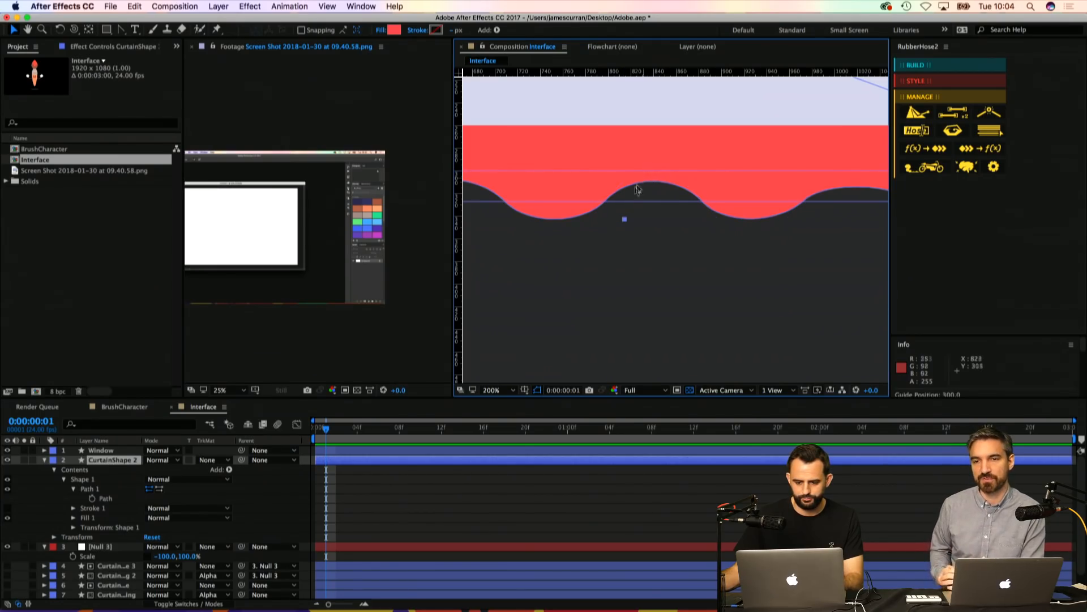
scroll(639, 186, up, 2)
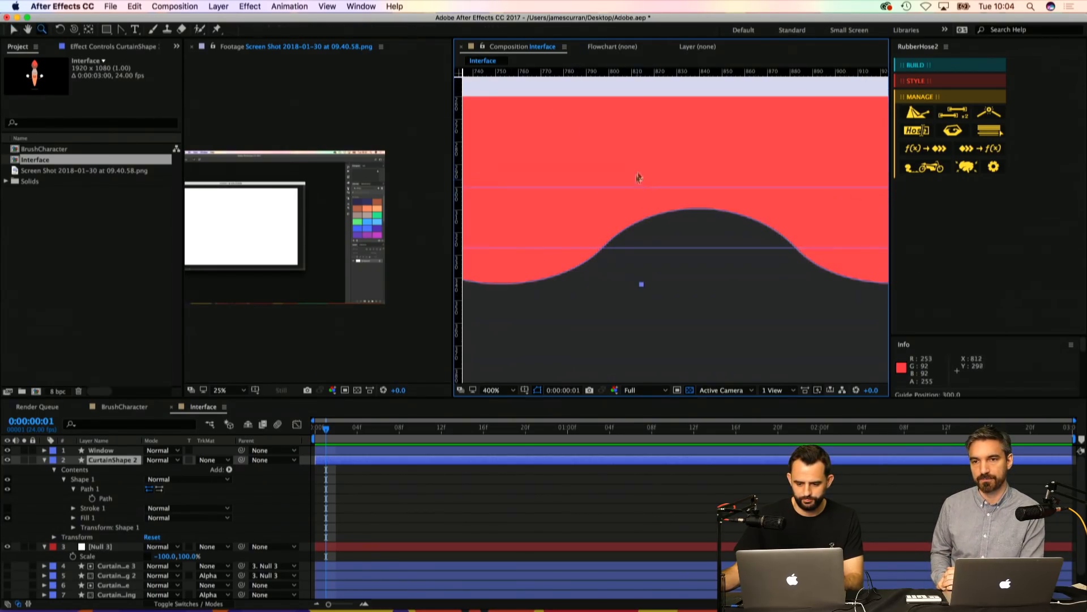
click(97, 497)
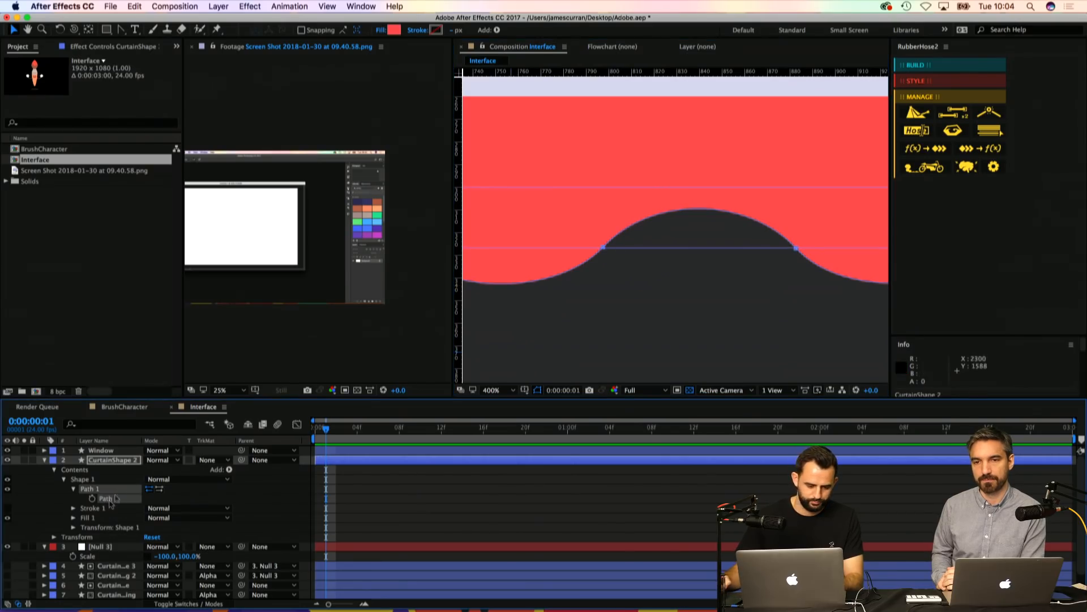
Step: Move the guide above the scallop crests to 302.5 px and place a third horizontal guide just below the hem, at about 351 px
drag(590, 202, 664, 285)
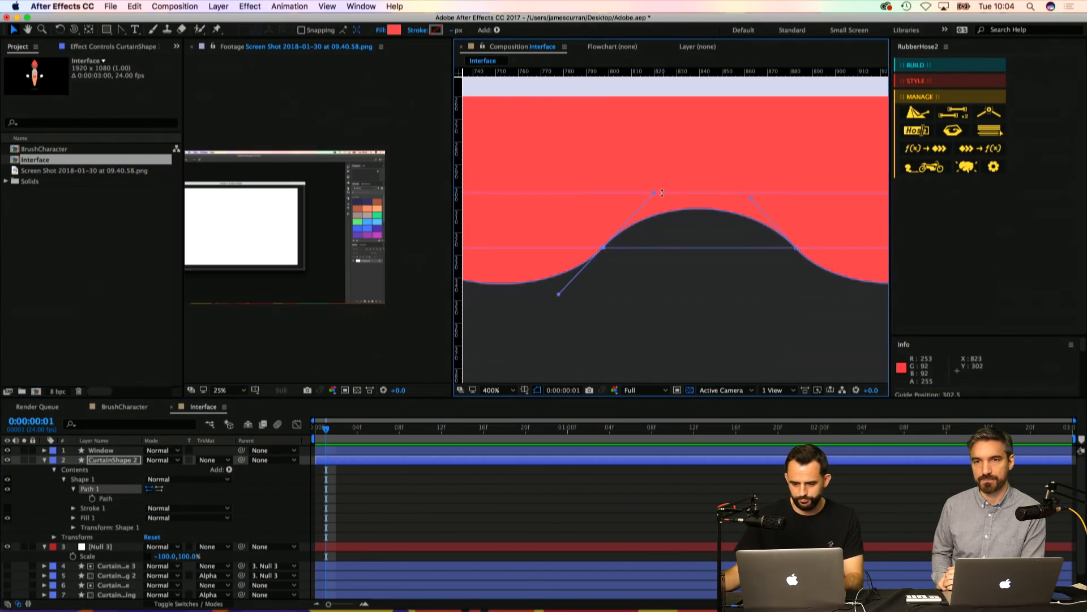
drag(682, 70, 621, 298)
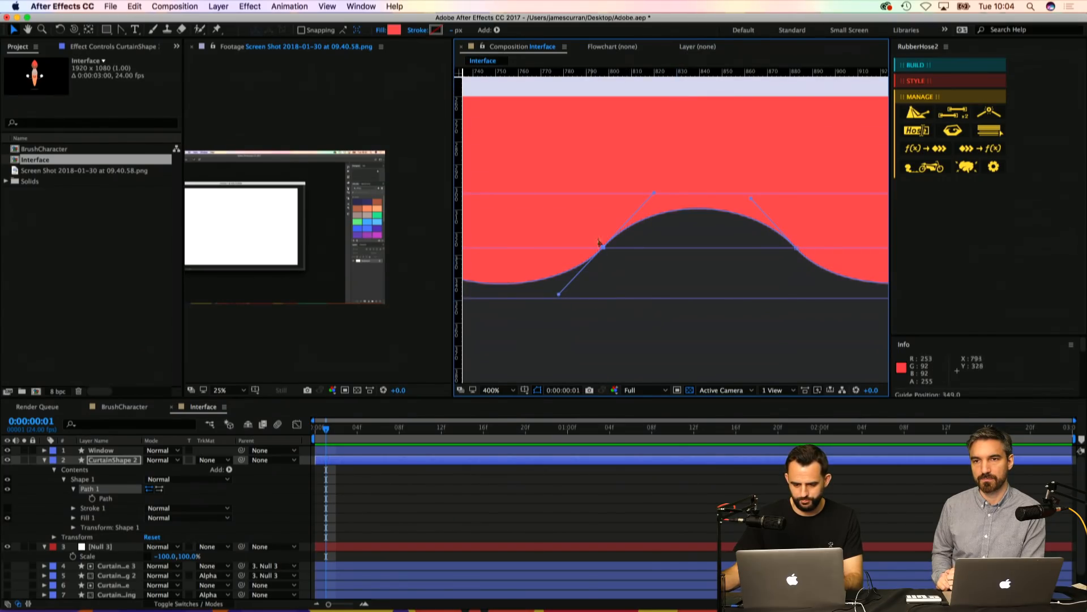
click(614, 287)
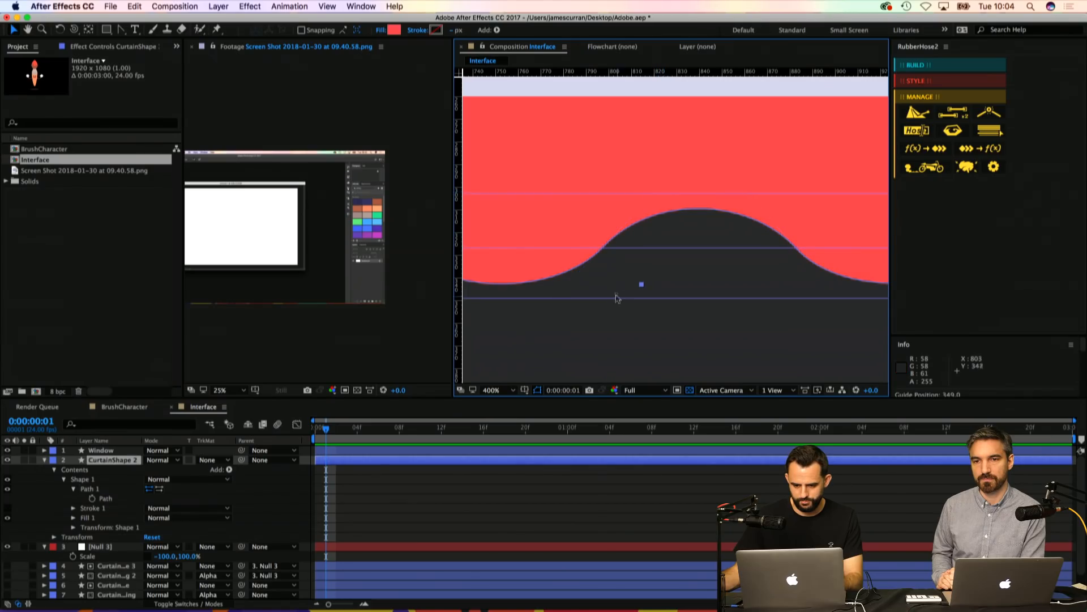
drag(614, 297, 614, 303)
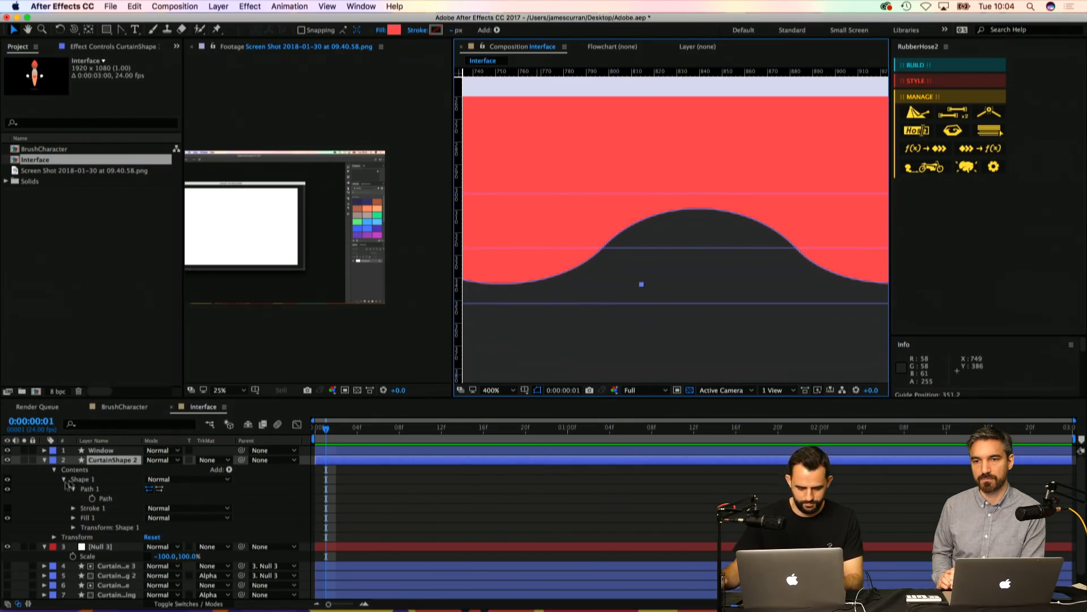
Step: Reselect the valance's path, select the hem point at its far left end and save the project
click(89, 489)
key(z)
alt+click(643, 206)
alt+click(643, 206)
click(601, 245)
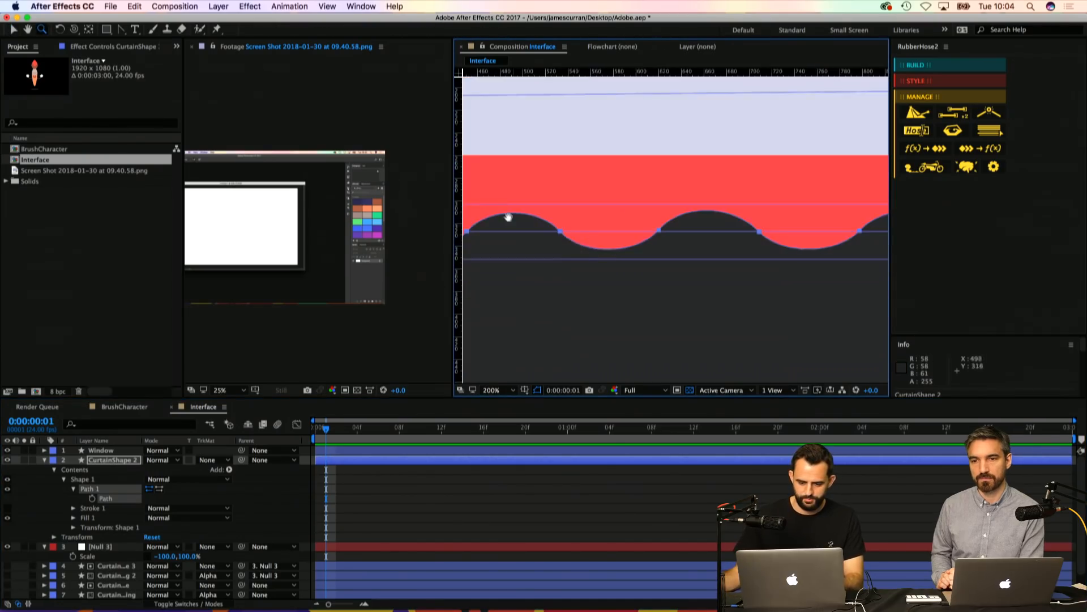
drag(507, 218, 654, 220)
key(v)
click(506, 231)
key(super+s)
Step: Adjust the handles of the valance's leftmost hem points so they end on the upper and lower guides
key(z)
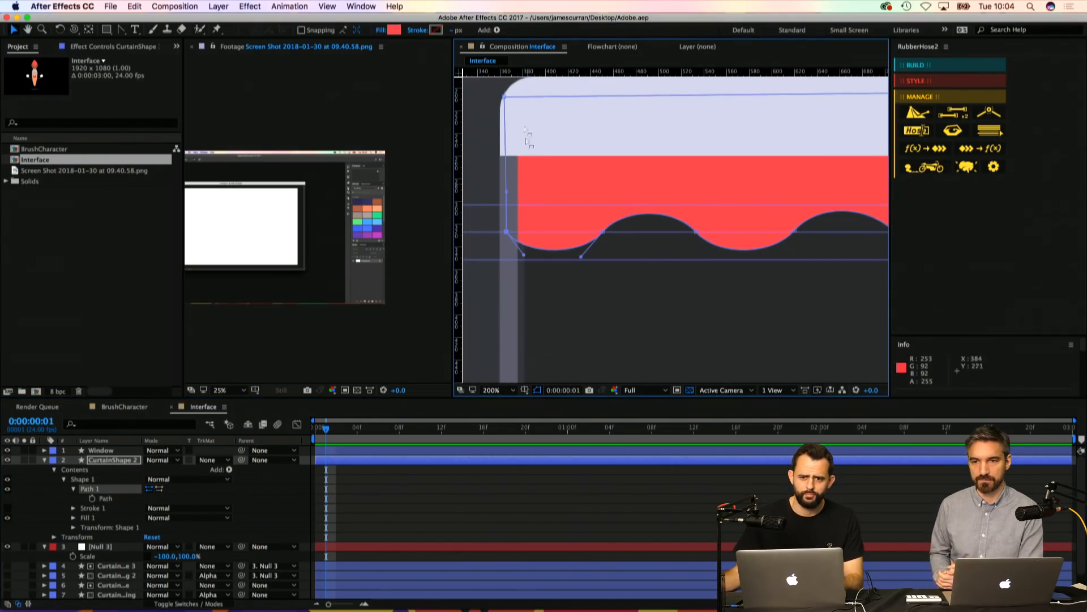
key(v)
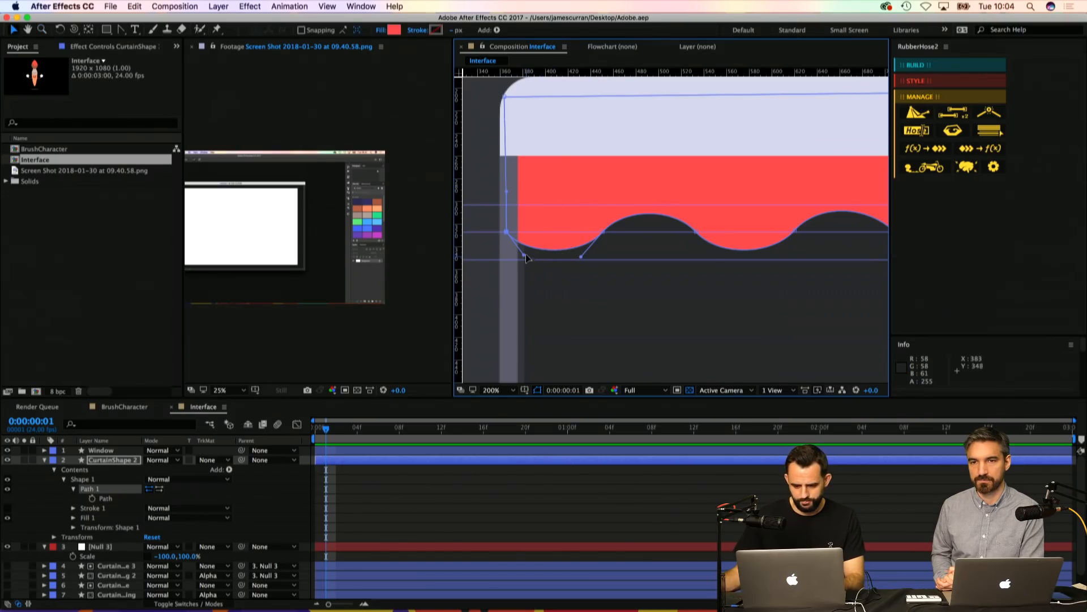
drag(524, 255, 582, 259)
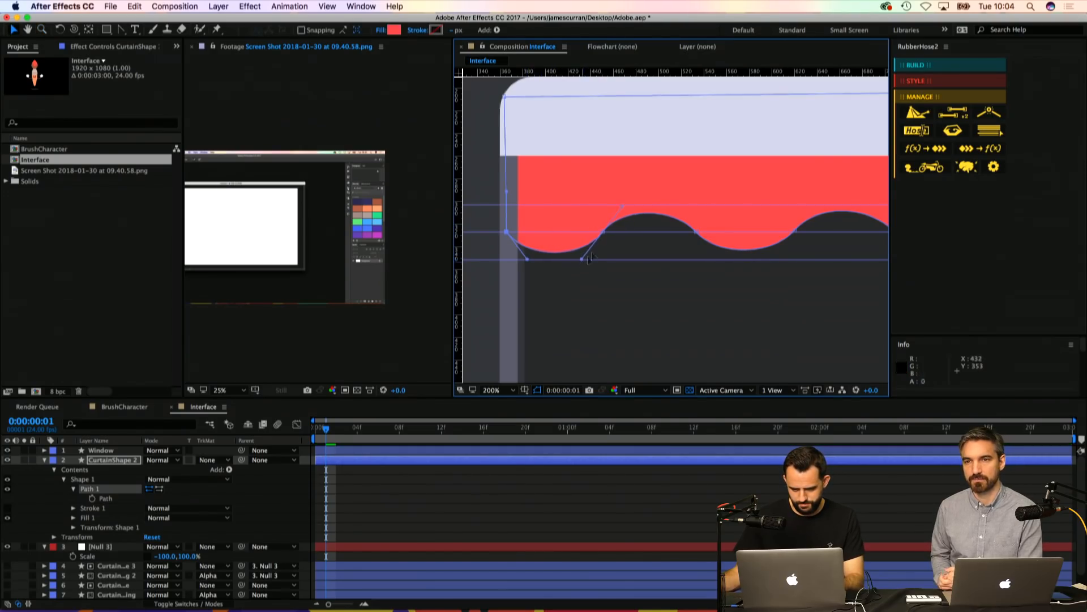
drag(622, 205, 626, 203)
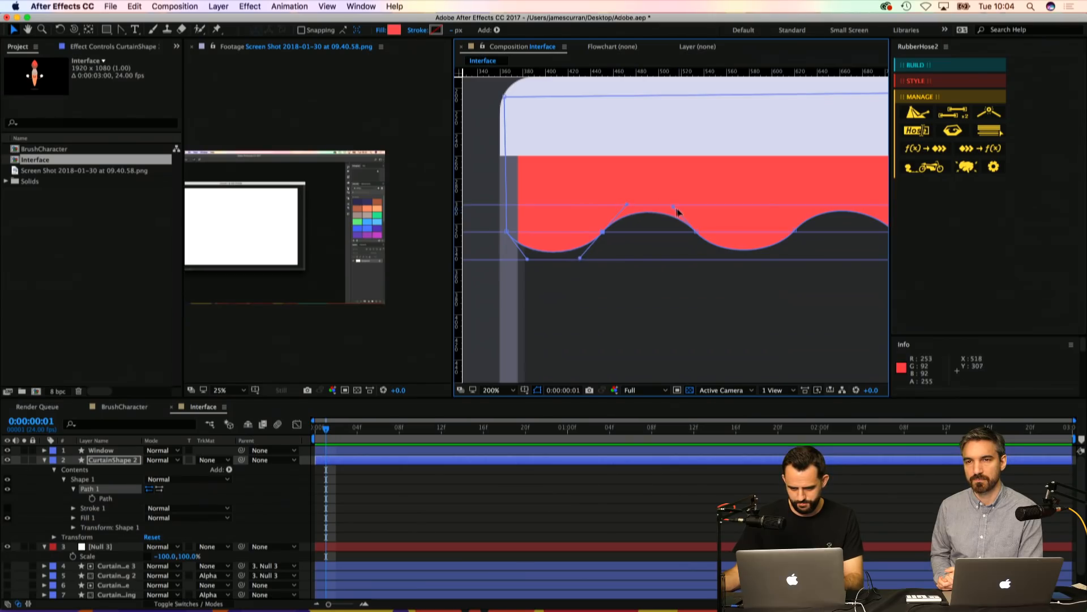
click(696, 231)
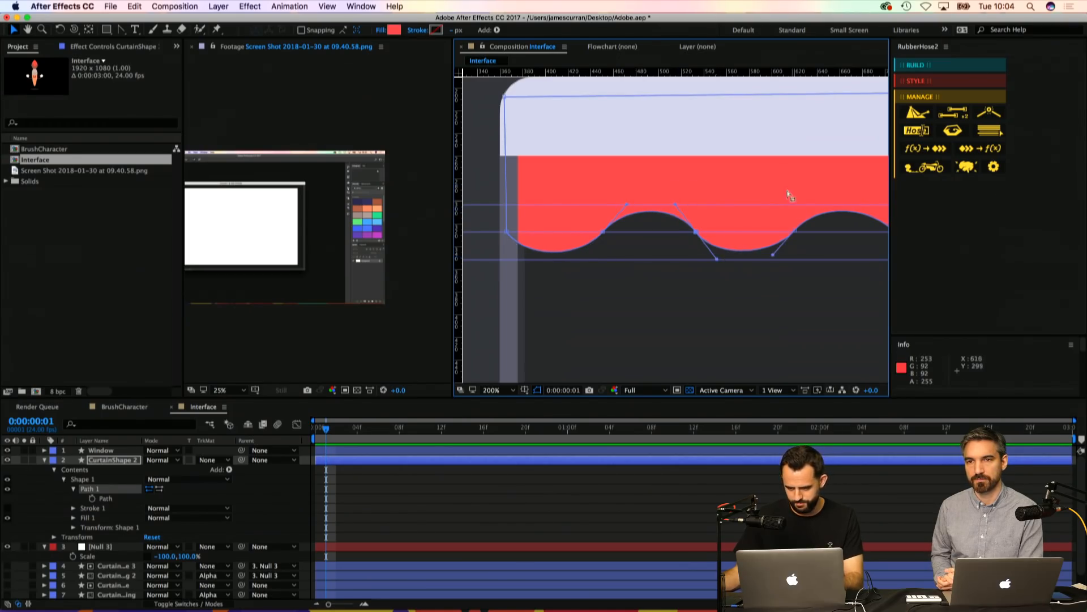
drag(796, 219, 680, 242)
drag(657, 278, 657, 282)
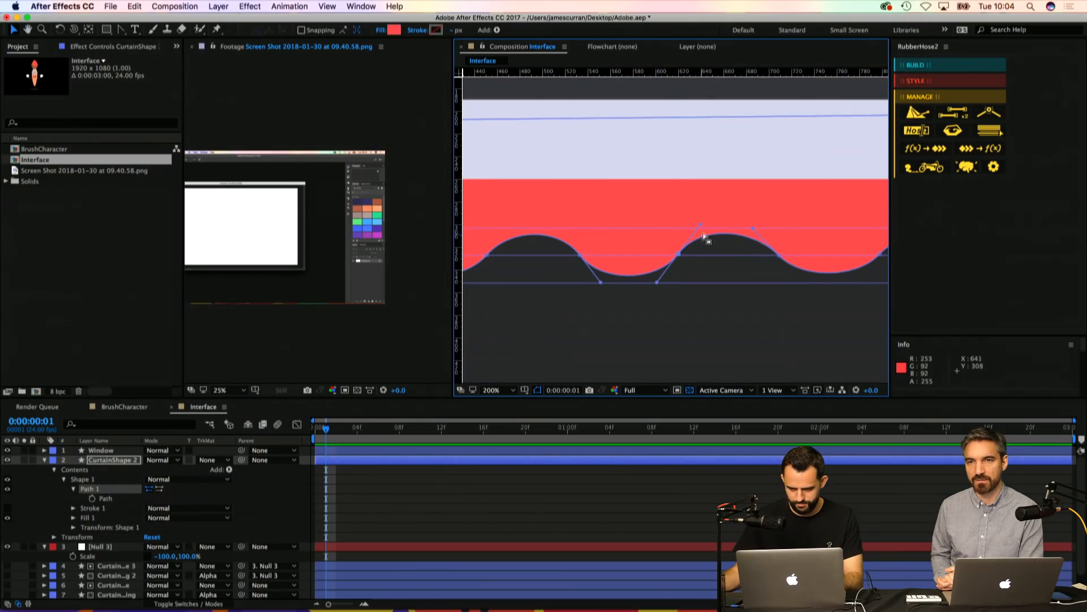
click(756, 229)
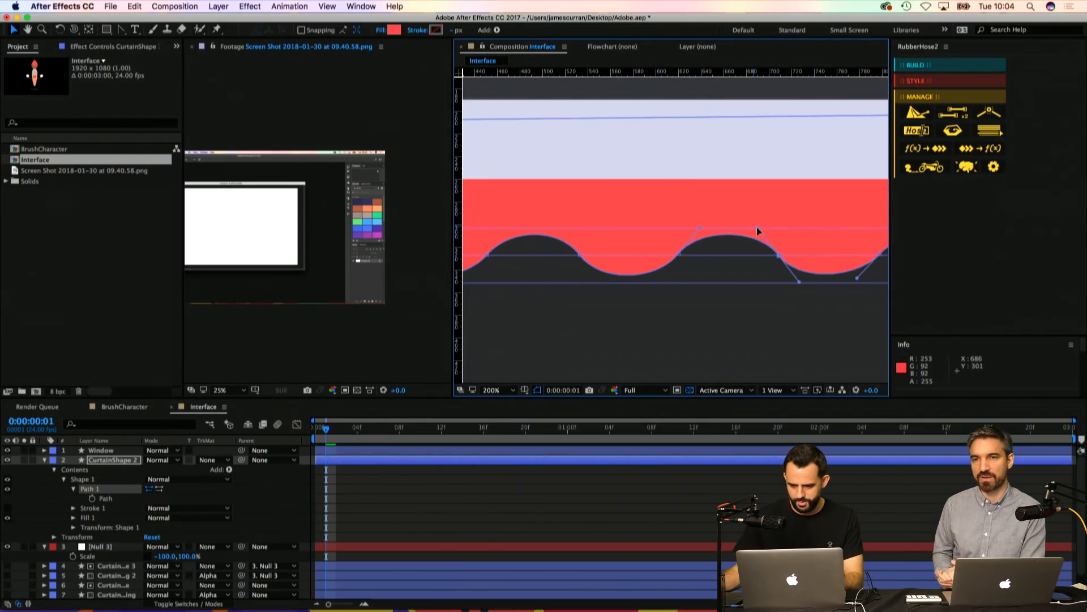
Step: Align both handles of the hem point at about x 793 with the upper and lower guides
drag(811, 166, 675, 164)
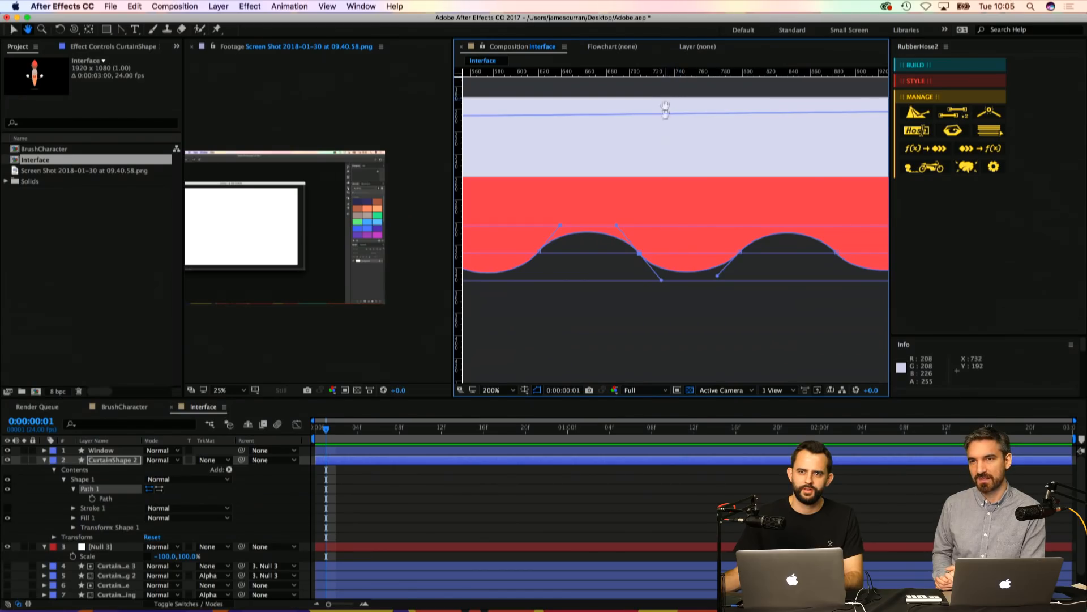
drag(719, 257, 655, 244)
key(v)
drag(715, 298, 639, 211)
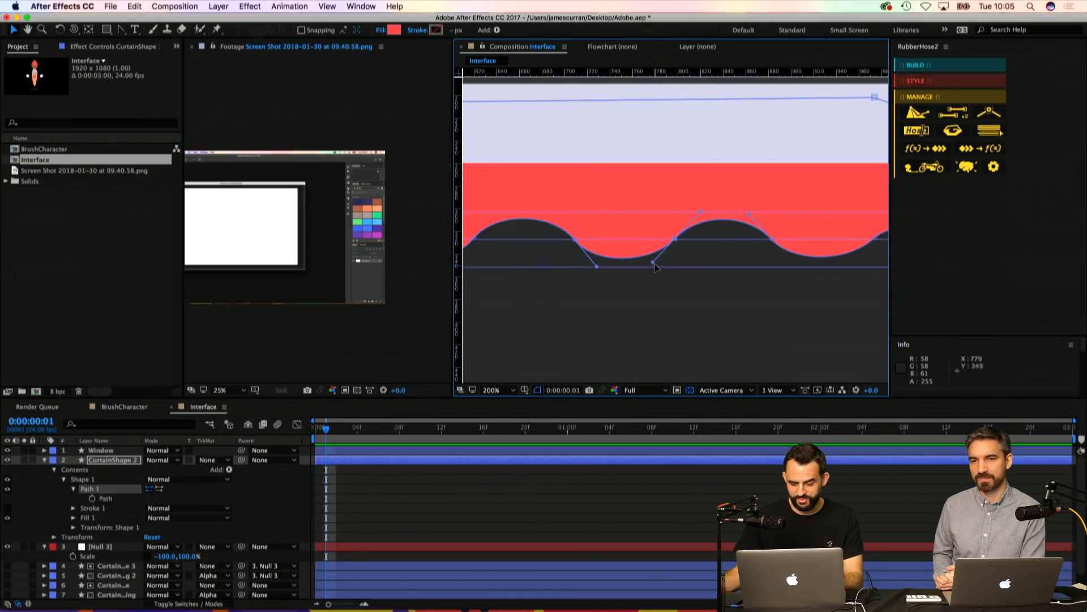
drag(653, 262, 650, 266)
drag(699, 213, 695, 212)
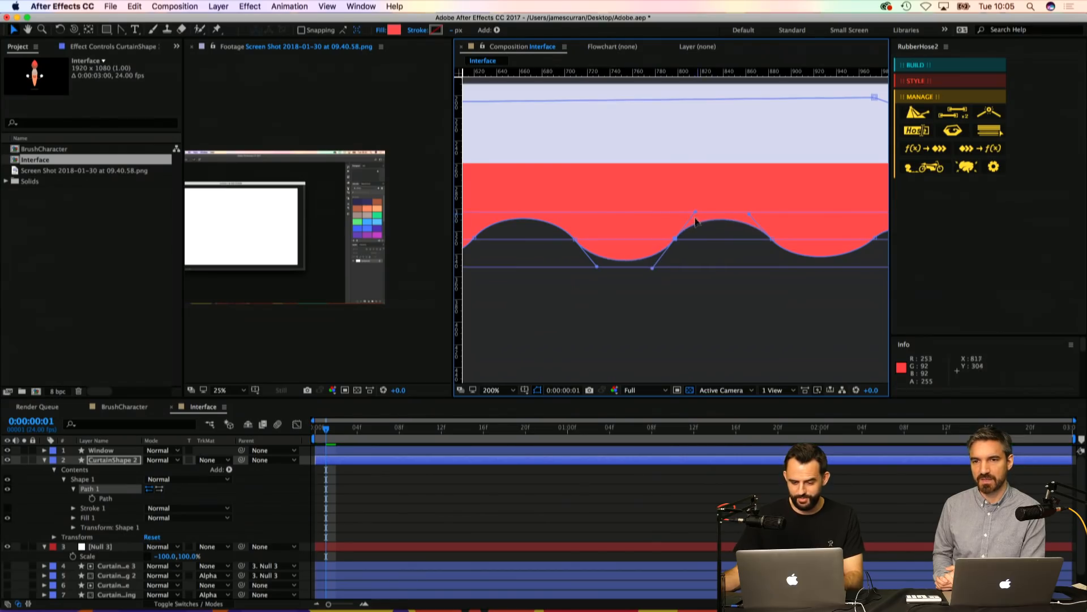
Step: Align the handles of the hem points at about x 878 and 970 with the upper and lower guides
drag(800, 309, 751, 223)
drag(792, 264, 544, 261)
drag(553, 219, 556, 220)
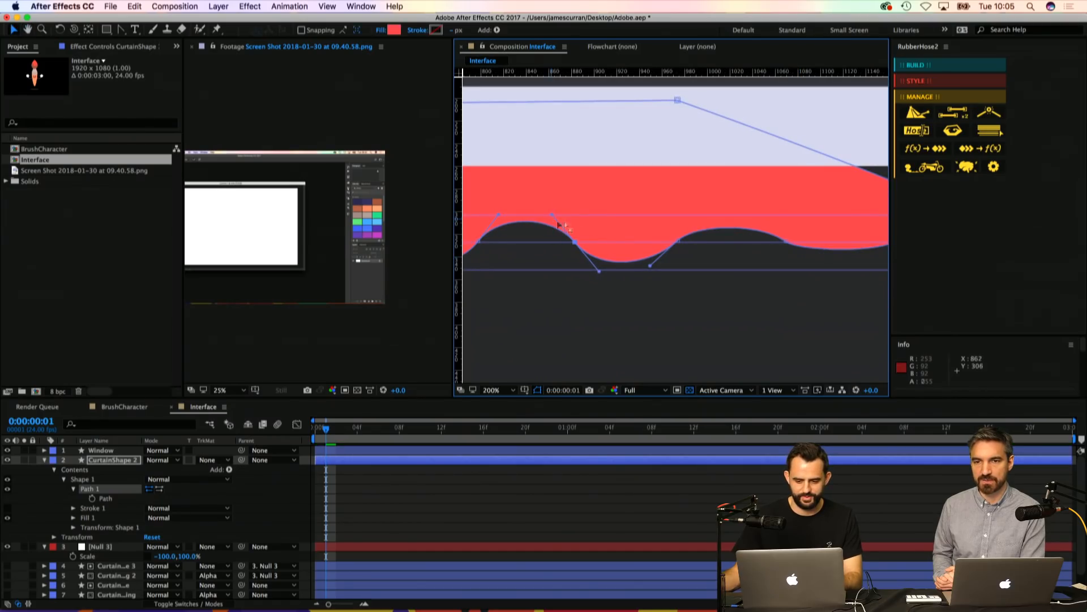
drag(717, 301, 657, 217)
drag(651, 266, 652, 270)
drag(695, 222, 698, 214)
Step: Extend the handles of the hem points from about x 1070 to the path's right end toward the upper and lower guides
drag(742, 246, 595, 247)
drag(668, 312, 608, 216)
drag(651, 250, 621, 266)
click(653, 240)
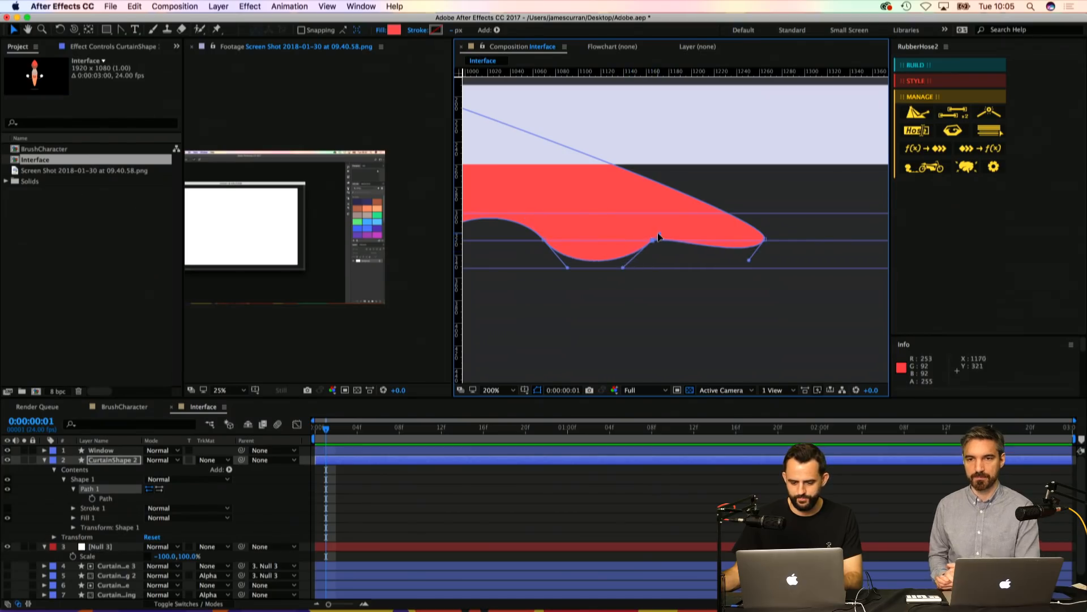
drag(660, 233, 673, 214)
click(749, 261)
drag(749, 261, 791, 267)
Step: Add another hem point on the middle guide at about x 1345 and angle the handles around the new scallop to the outer guides
key(space)
drag(651, 222, 635, 239)
key(g)
key(v)
key(space)
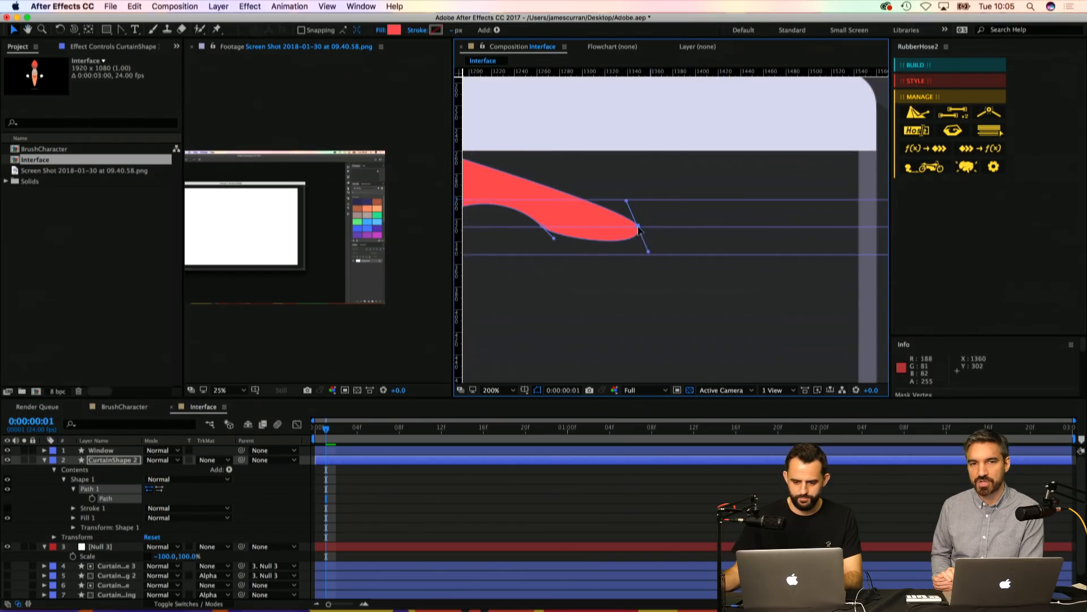
drag(544, 234, 570, 256)
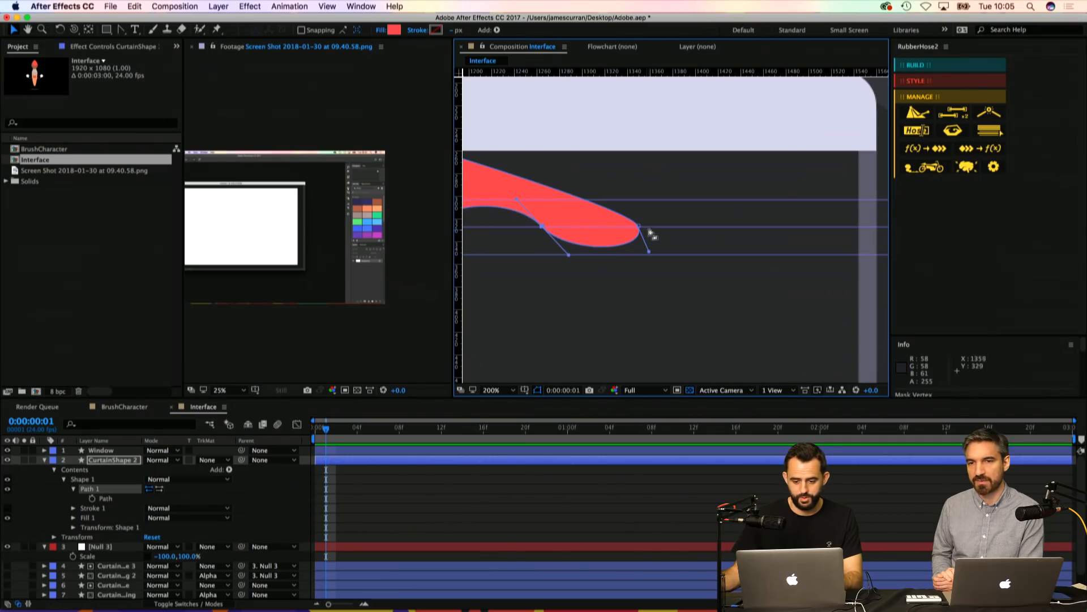
drag(639, 227, 657, 204)
Step: Save the project and move the valance path's upper right point out to the window's top-right corner
key(z)
drag(625, 214, 703, 234)
key(v)
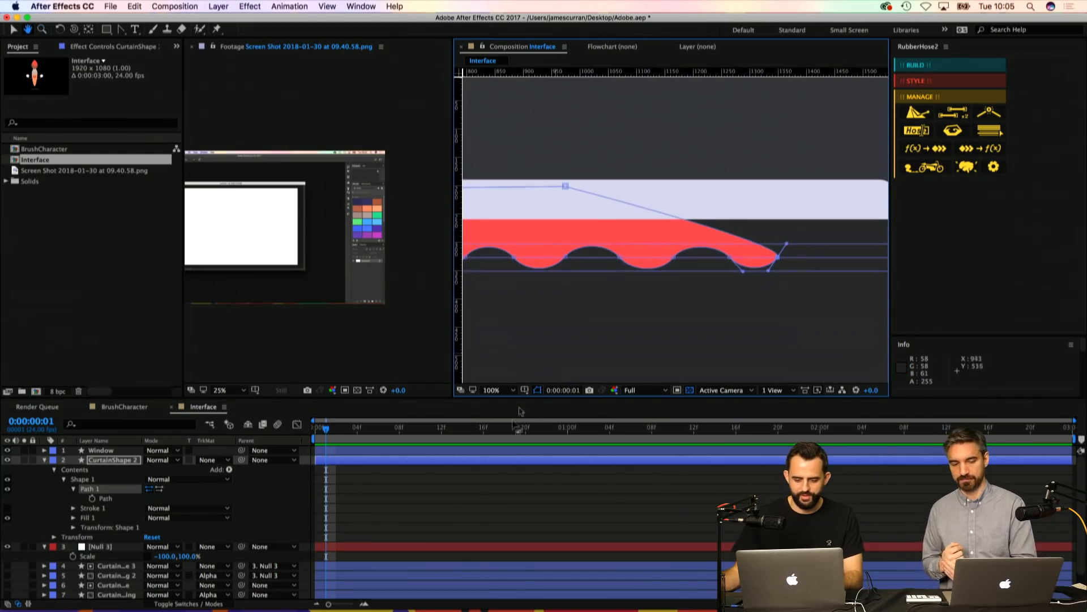
click(519, 494)
click(116, 498)
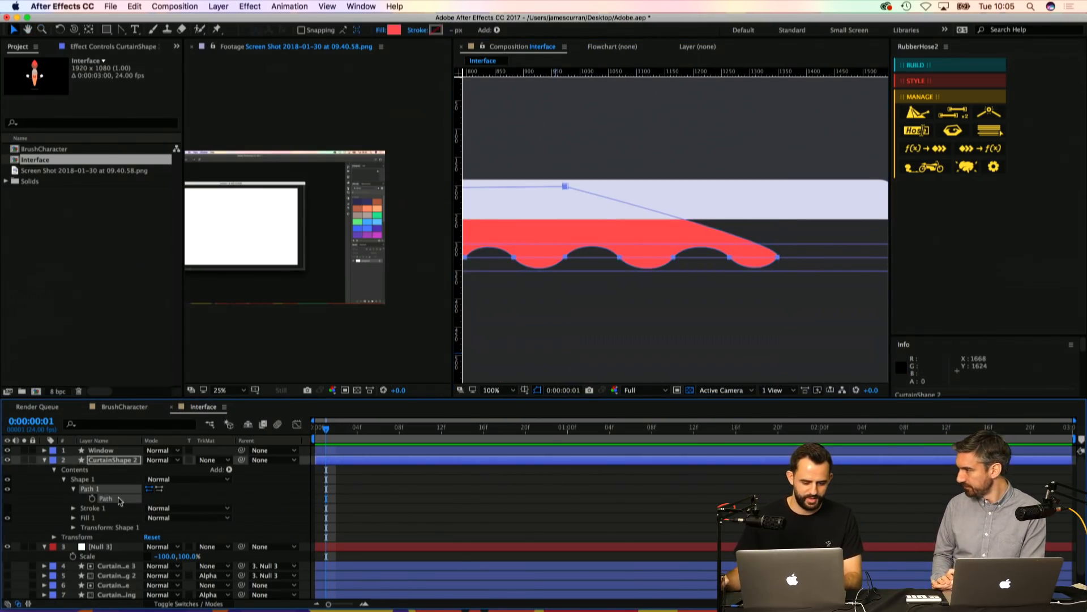
key(z)
alt+click(590, 214)
key(super+s)
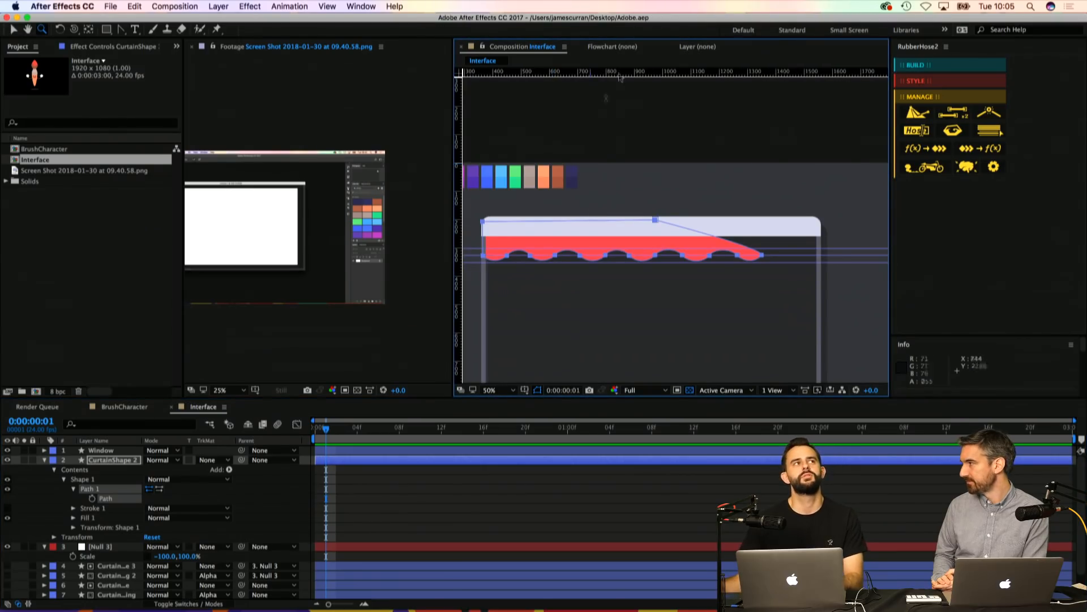
drag(651, 194, 793, 226)
key(v)
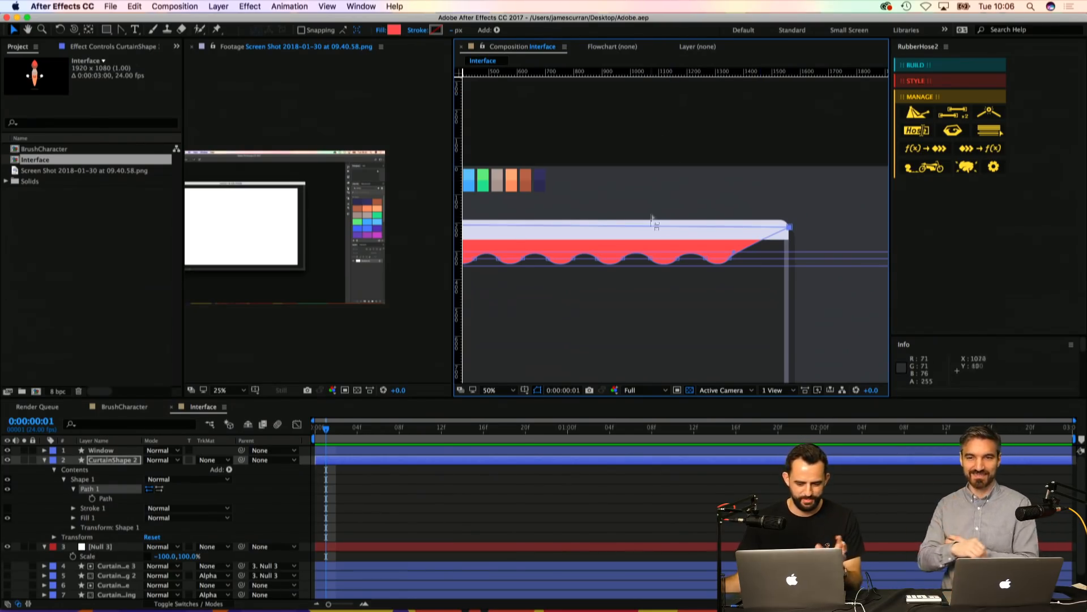
Step: Select the valance's last hem point and angle its handles toward the upper and lower guides
drag(689, 175, 571, 138)
key(z)
click(627, 211)
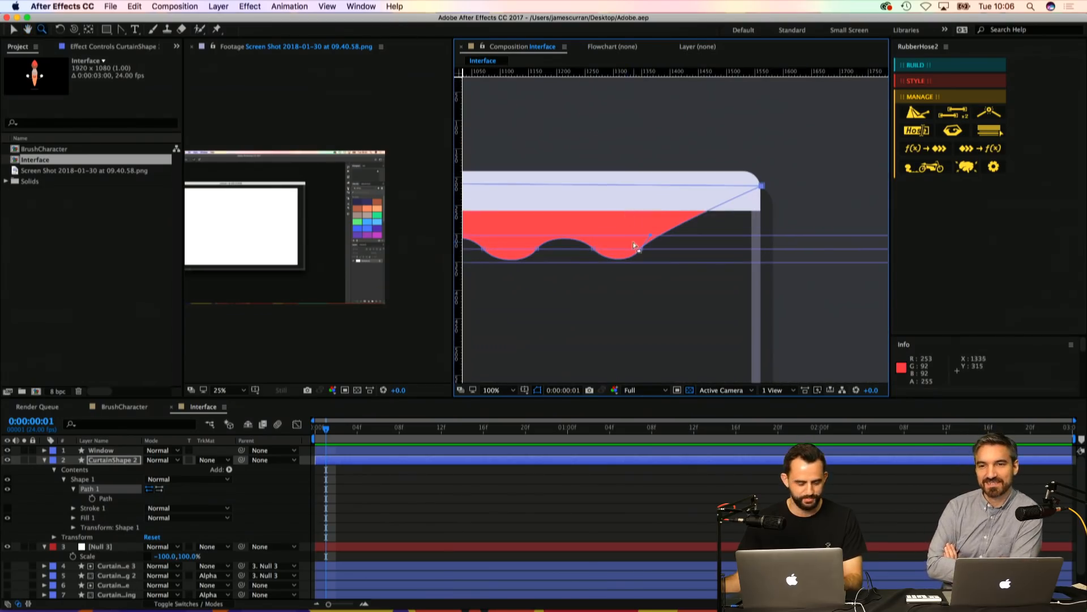
key(v)
drag(679, 327, 645, 252)
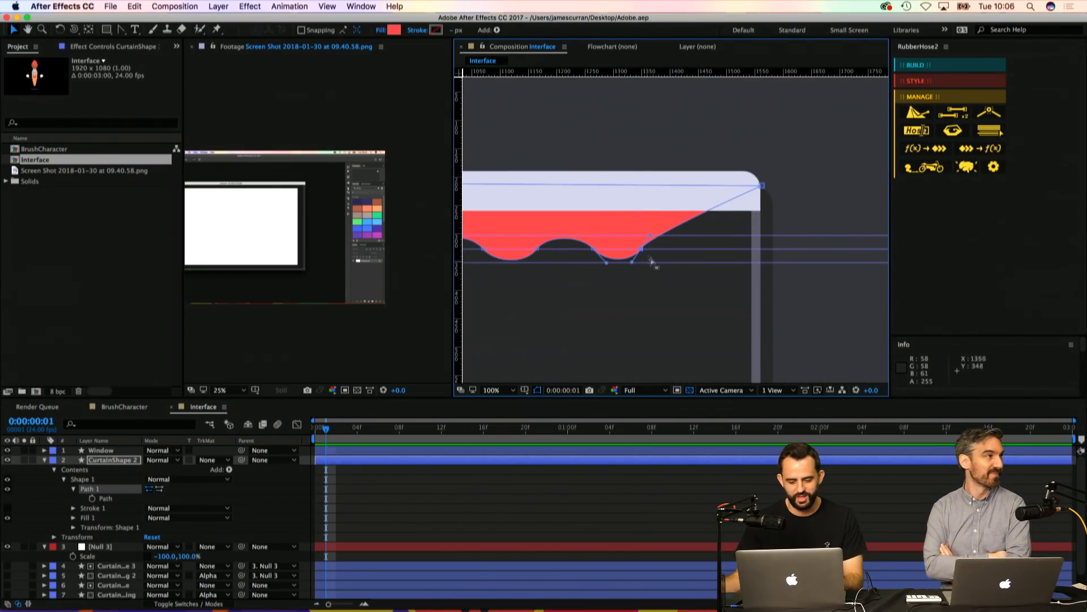
scroll(640, 253, up, 1)
drag(666, 209, 657, 225)
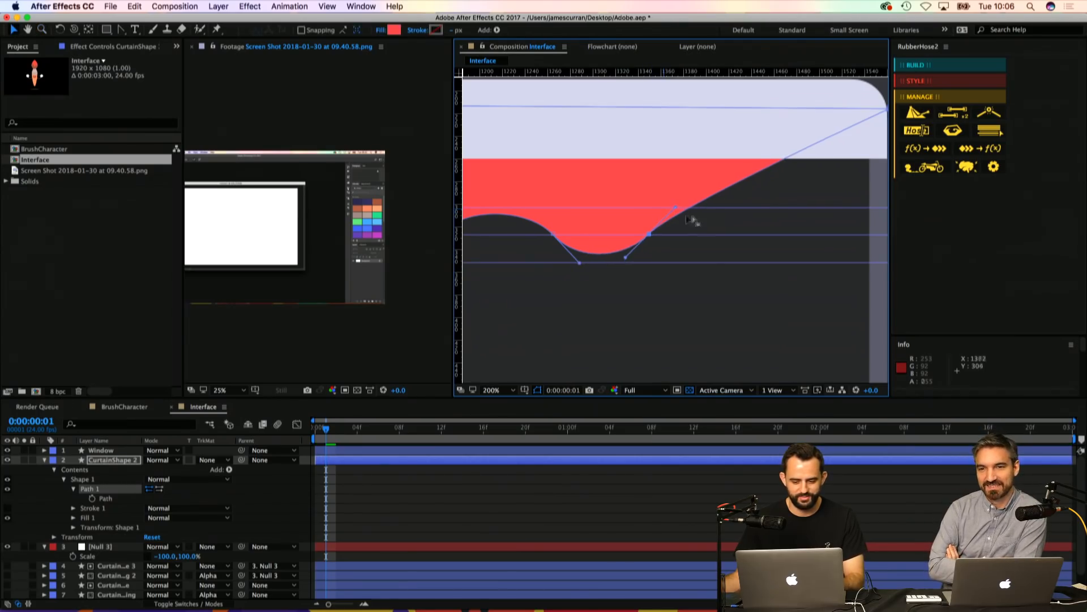
Step: Add a hem point on the middle guide at about x 1430 and shape the crest before it with handles on the upper guide
key(g)
mouse_move(725, 189)
mouse_down()
mouse_move(747, 206)
mouse_move(698, 169)
mouse_move(744, 233)
mouse_move(716, 207)
mouse_up()
key(v)
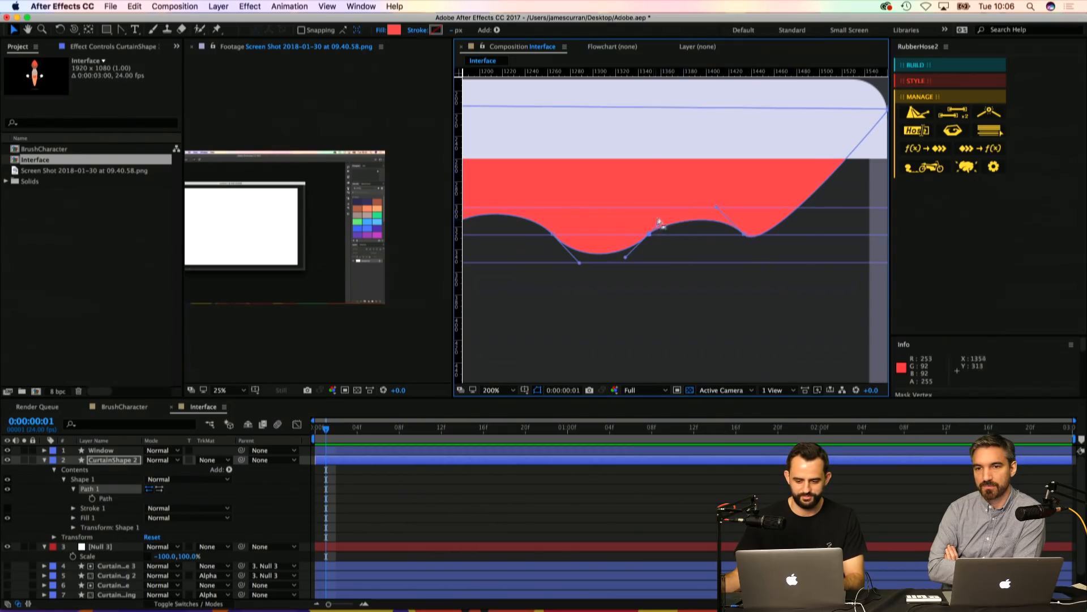
drag(658, 226, 675, 208)
mouse_move(744, 233)
mouse_down()
mouse_move(713, 217)
mouse_move(705, 225)
mouse_move(752, 231)
mouse_up()
Step: Add a final hem point on the middle guide near the window's right edge and angle its handles to form the last scallop
scroll(752, 238, right, 5)
key(g)
click(721, 207)
key(v)
drag(680, 242, 728, 258)
drag(768, 212, 773, 209)
key(comma)
key(comma)
drag(662, 201, 778, 210)
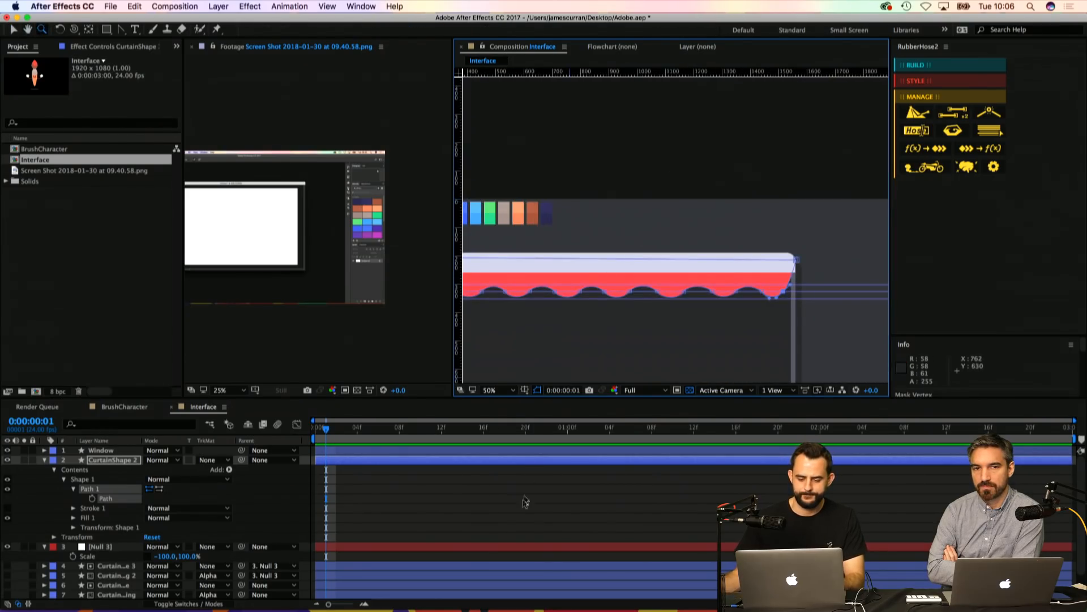
Step: Reselect the valance's path and align the handles of the hem points at about x 1063 and 1160 with the outer guides
click(523, 500)
key(z)
alt+click(660, 253)
click(105, 498)
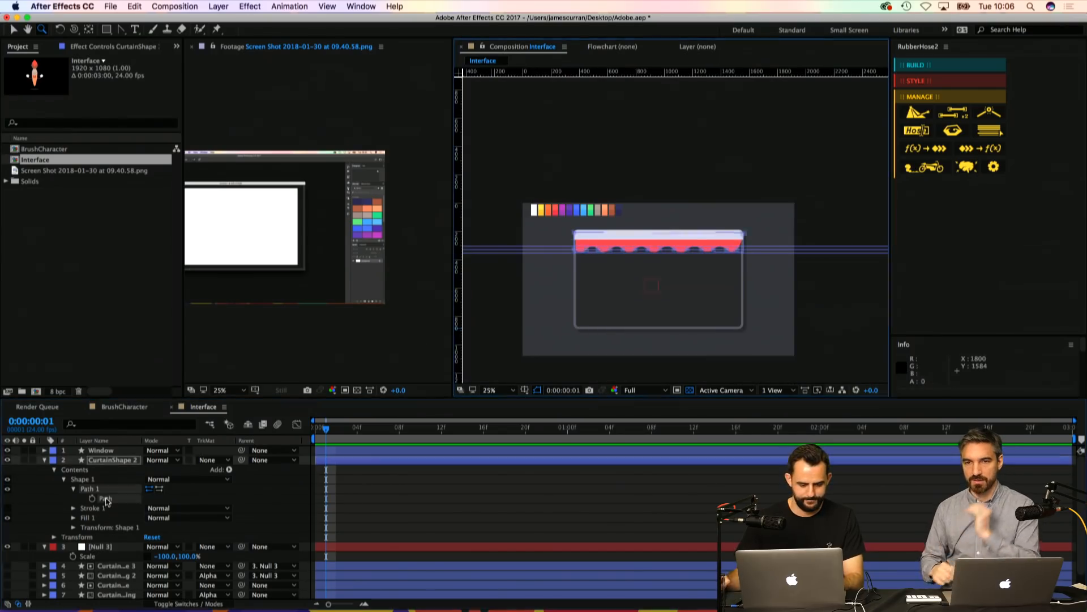
click(688, 244)
click(686, 241)
click(665, 229)
key(v)
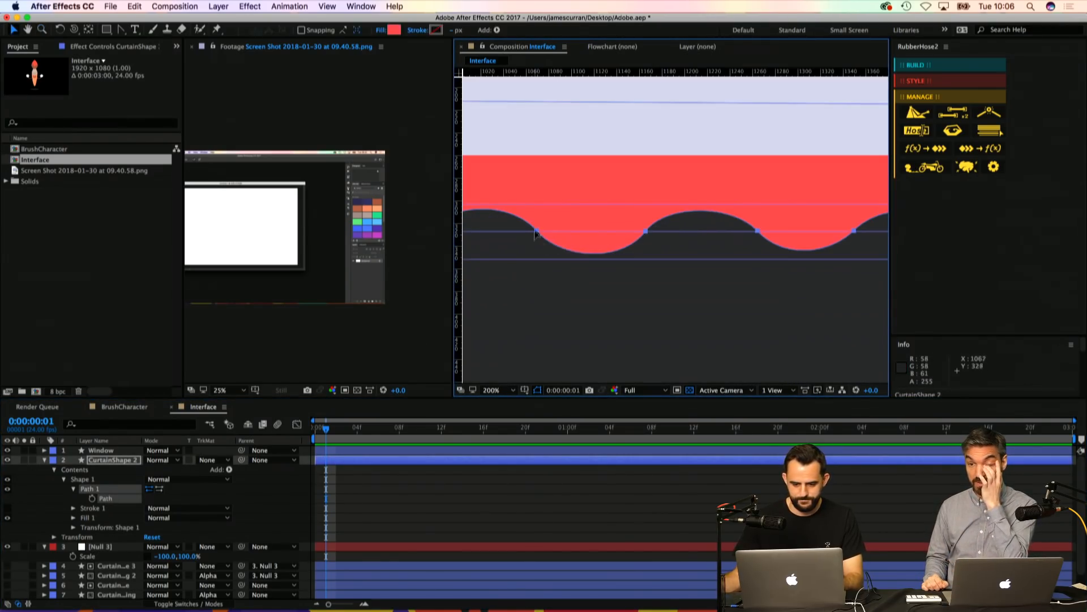
click(537, 232)
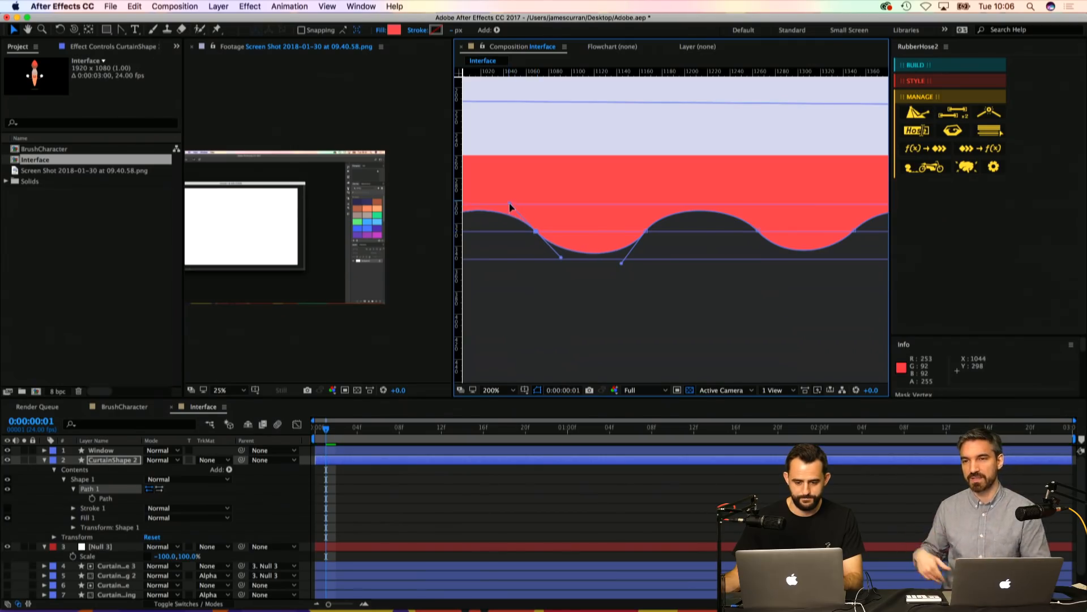
click(645, 231)
drag(666, 204, 672, 202)
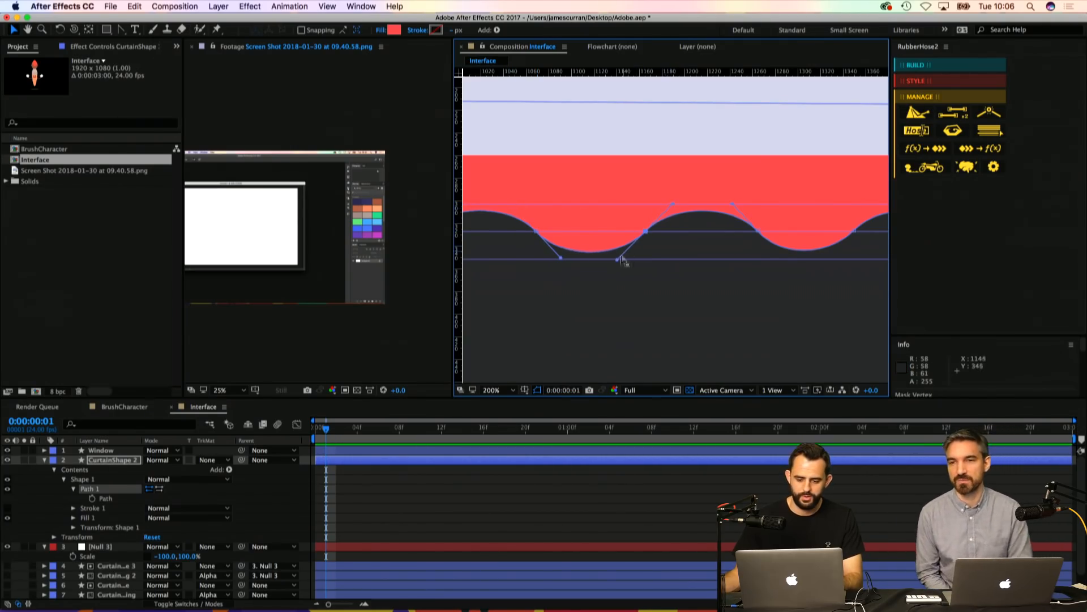
drag(620, 260, 620, 258)
Step: Align the handles of the valance hem points at about x 1355 and 1444 with the outer guides
drag(743, 220, 631, 269)
click(658, 242)
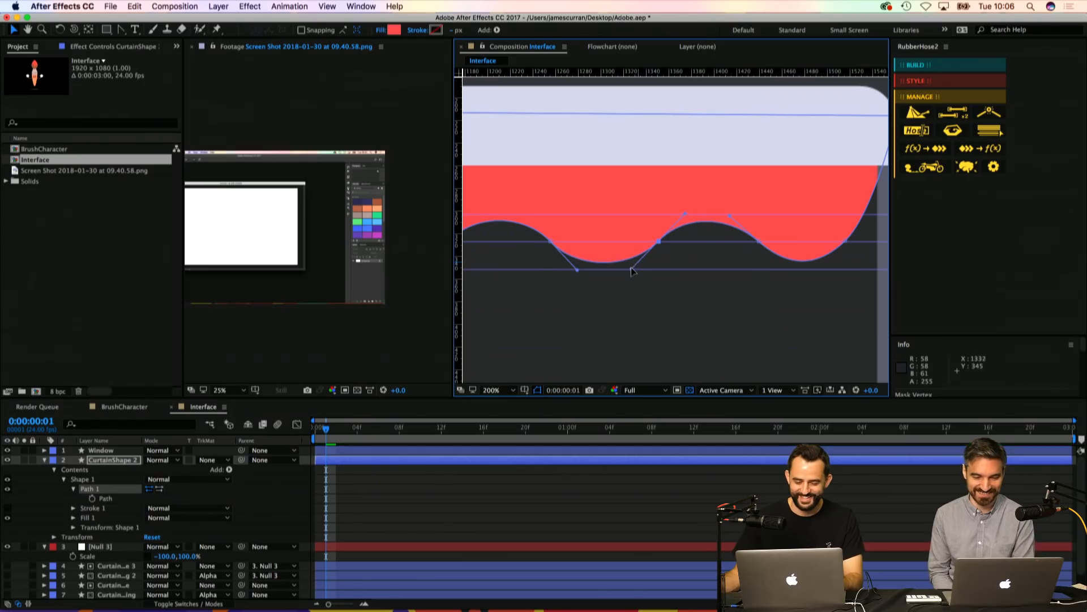
click(759, 243)
drag(846, 241, 854, 241)
Step: Move the last hem point along the middle guide to about x 1540 at the window's right edge and steepen its outgoing handle
scroll(741, 262, down, 2)
key(z)
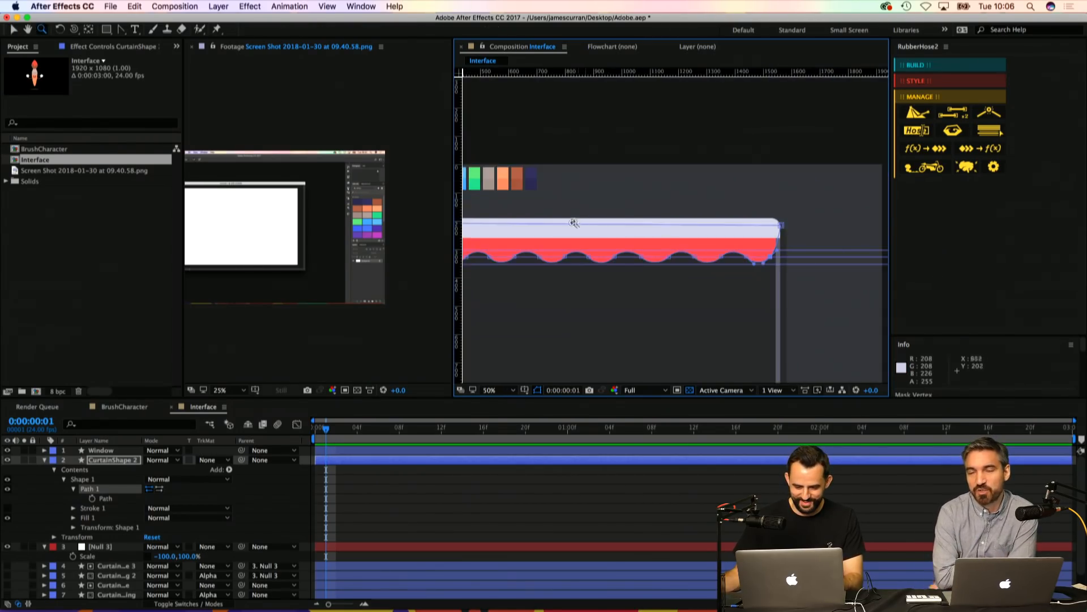
scroll(574, 222, up, 5)
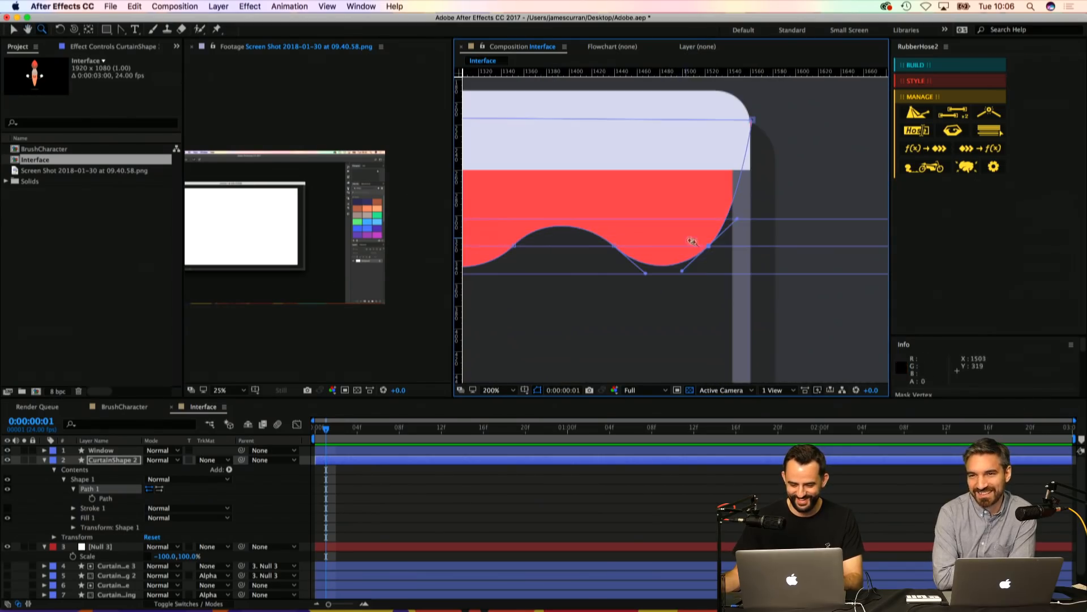
key(v)
drag(708, 245, 733, 245)
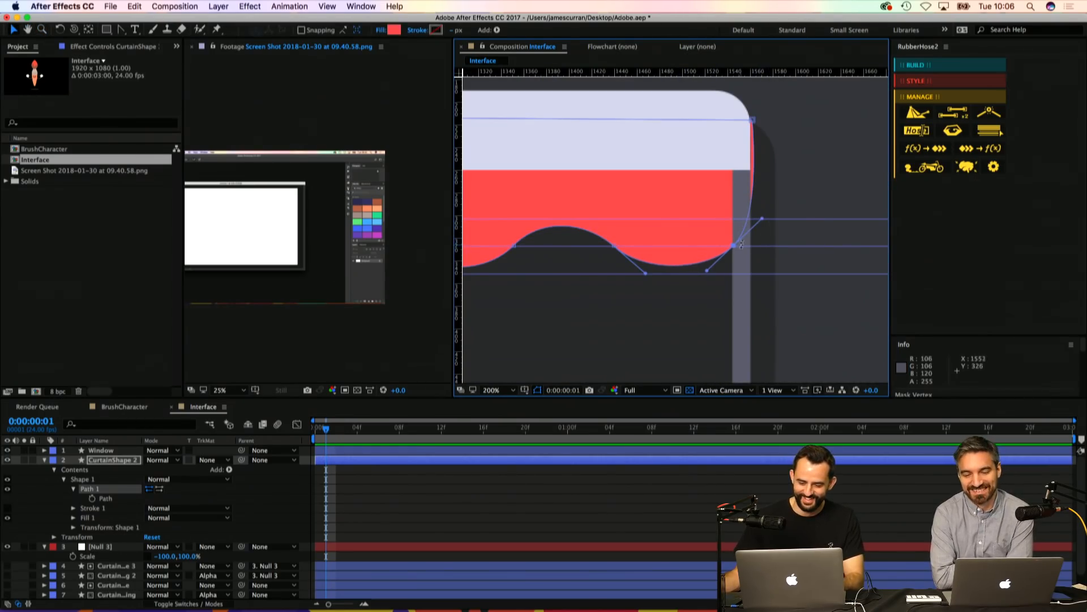
key(g)
drag(762, 219, 753, 219)
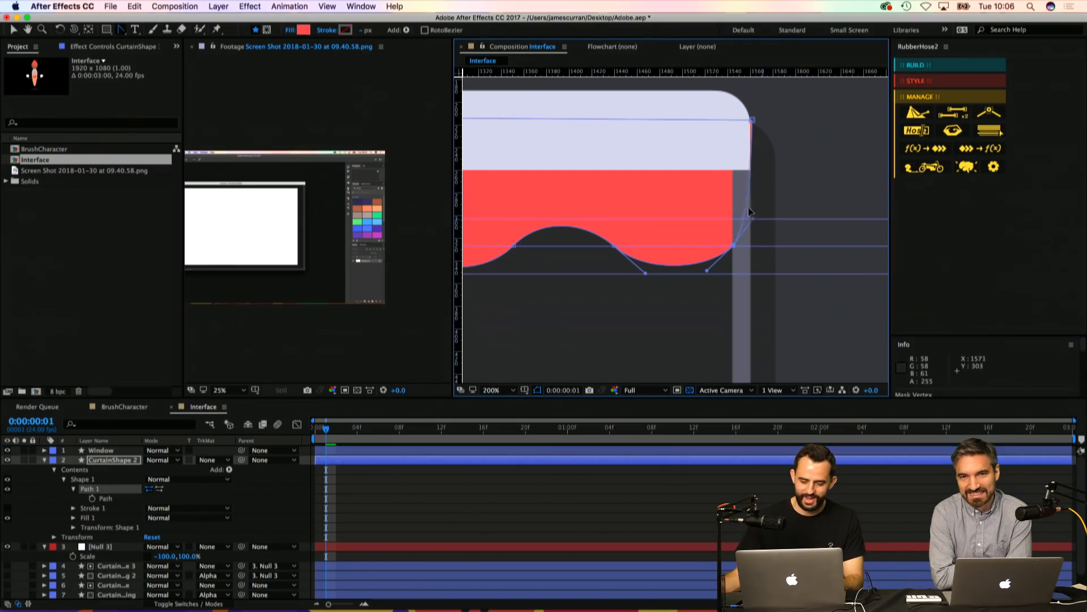
Step: Move the valance's top-right corner point inside the window's rounded corner and fine-tune the last hem point below it
key(v)
drag(752, 120, 739, 124)
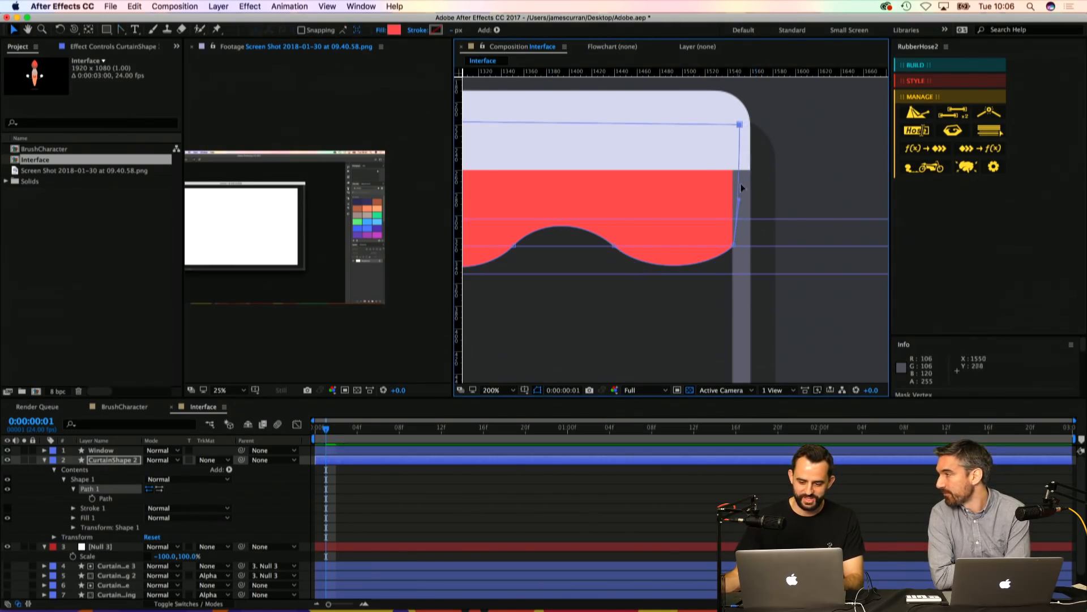
click(736, 246)
Step: Adjust the handles of the hem point at about x 1444 so its crest handle lies on the upper guide
key(z)
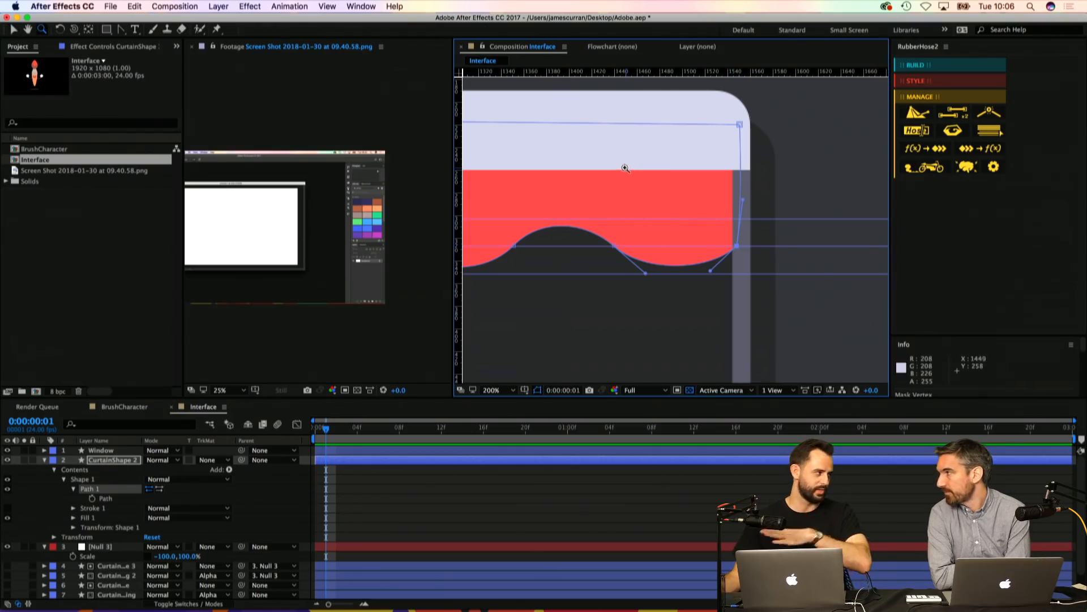
key(v)
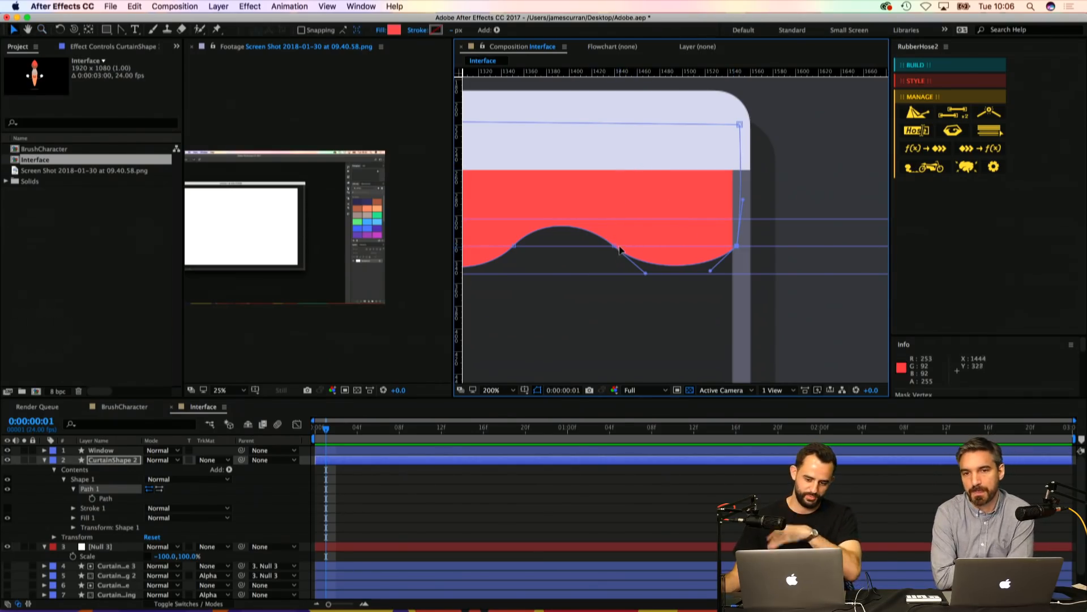
click(619, 246)
drag(589, 220, 537, 219)
drag(635, 255, 737, 254)
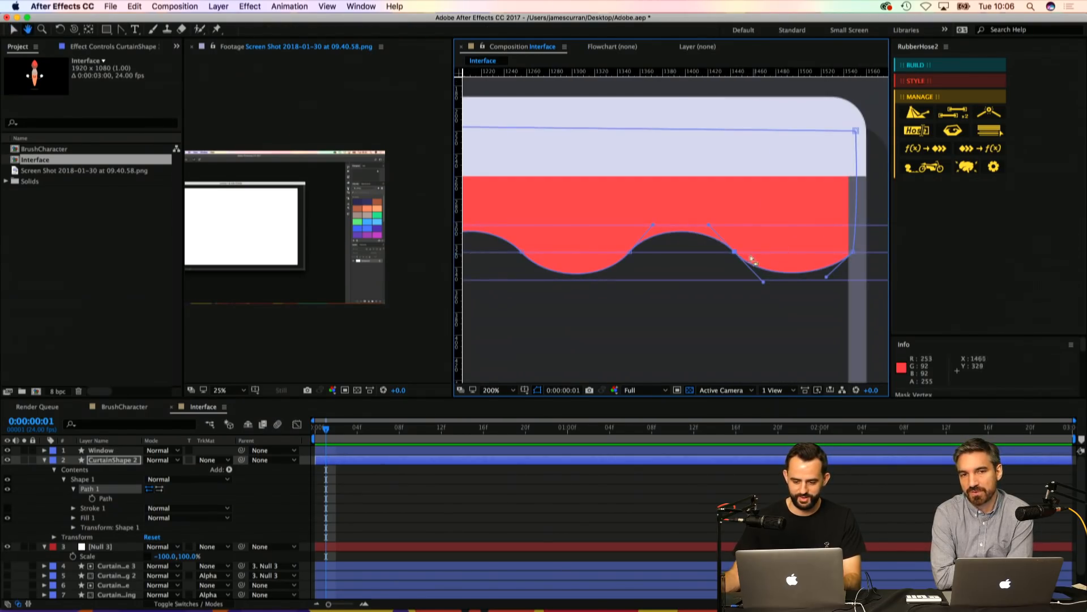
Step: Deselect the valance path and save the project
click(612, 478)
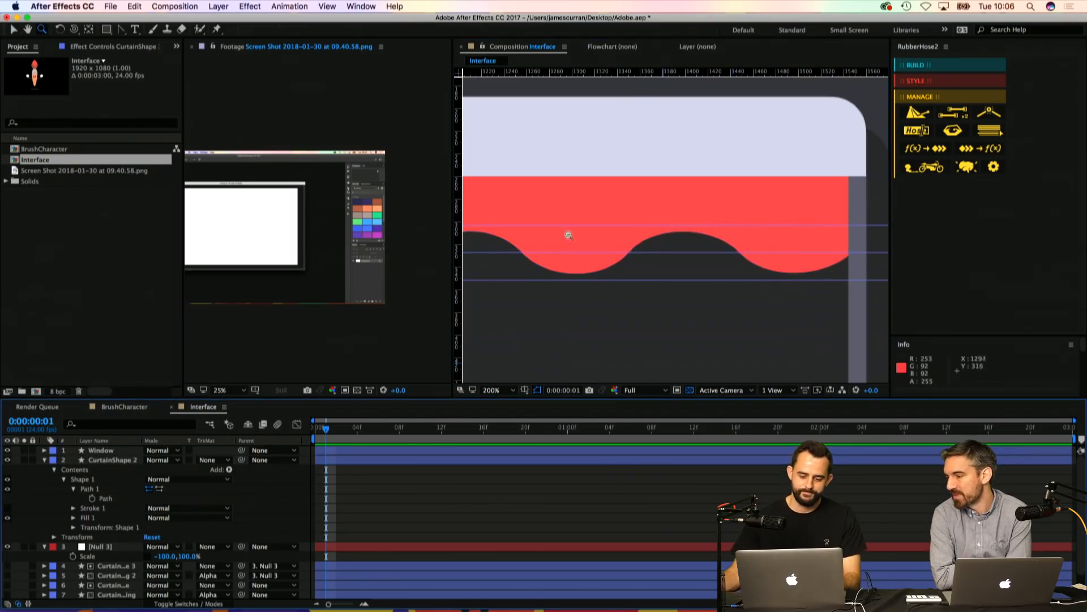
scroll(568, 232, down, 2)
key(space)
drag(566, 199, 616, 229)
key(super+s)
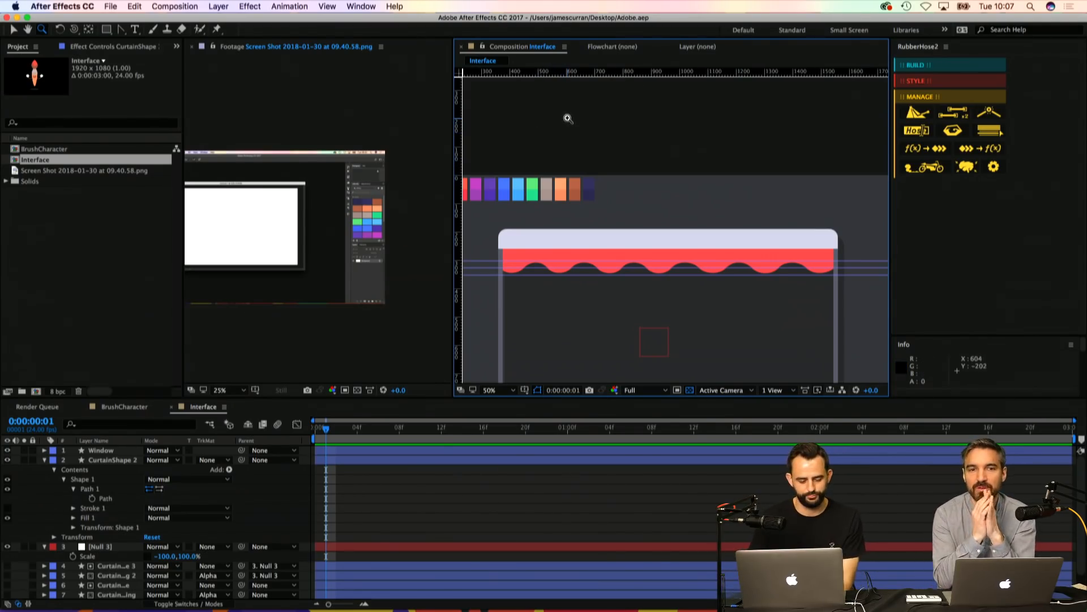
Step: Collapse the CurtainShape 2 layer and make the two hidden curtain shading layers visible
click(352, 506)
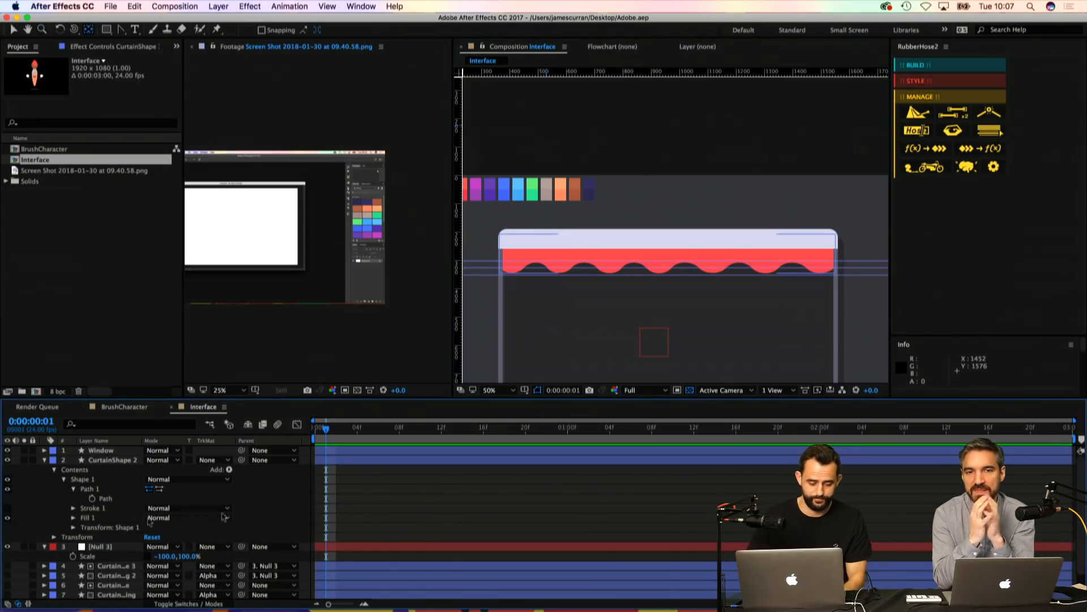
click(45, 460)
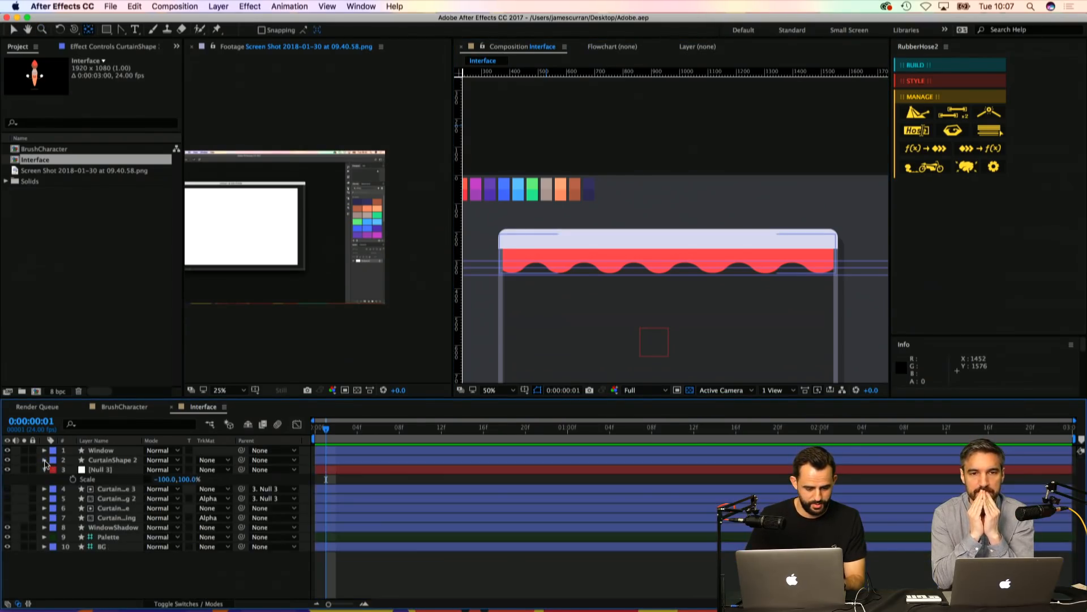
click(7, 498)
click(7, 517)
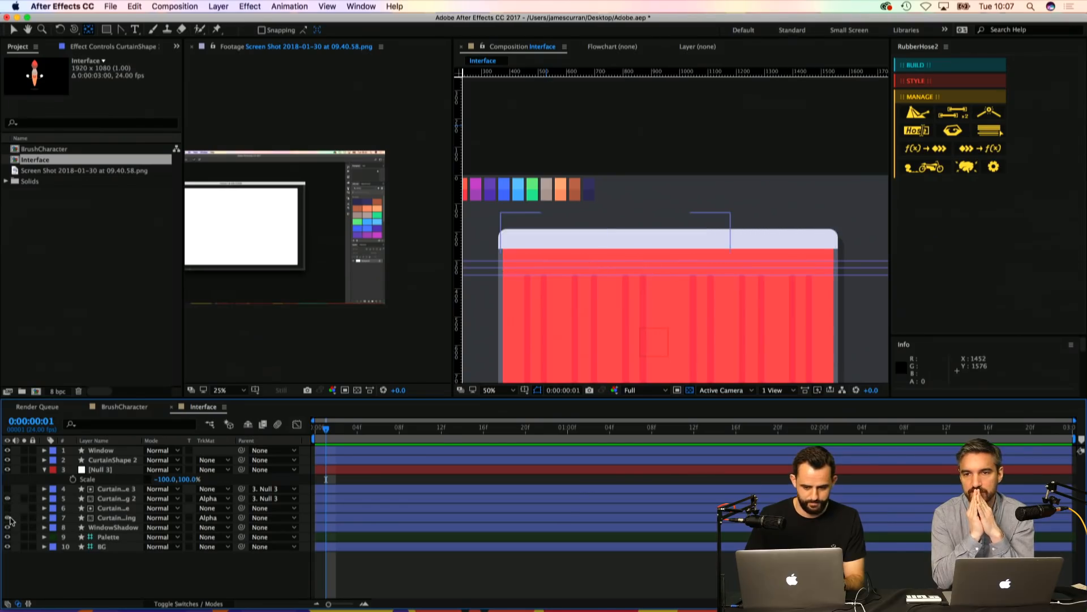
Step: Duplicate the Shape 1 group inside the CurtainShape 2 layer
click(116, 460)
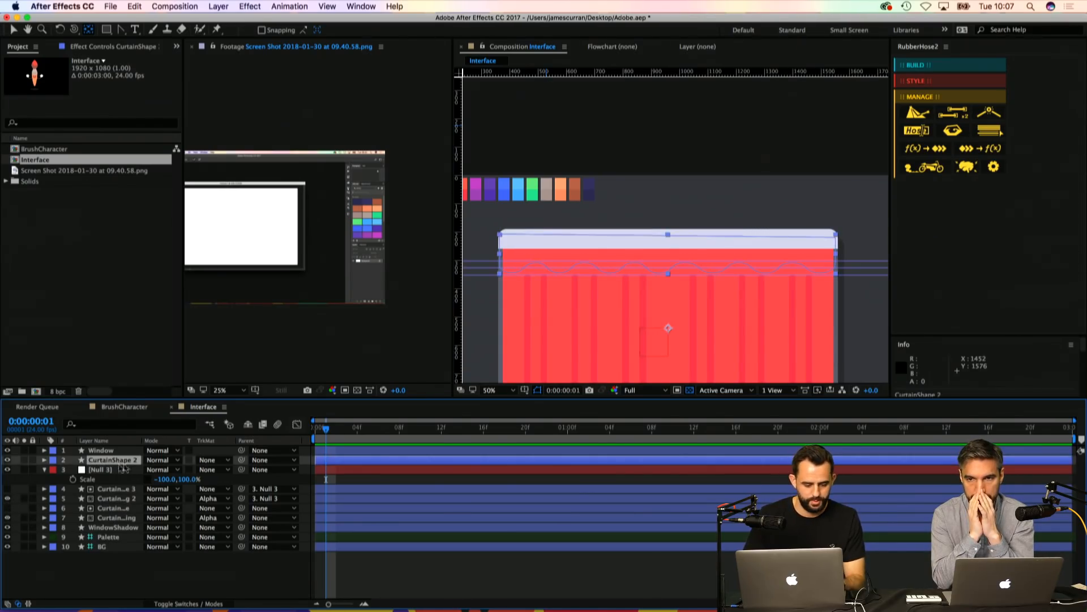
click(45, 461)
click(80, 479)
key(ctrl+d)
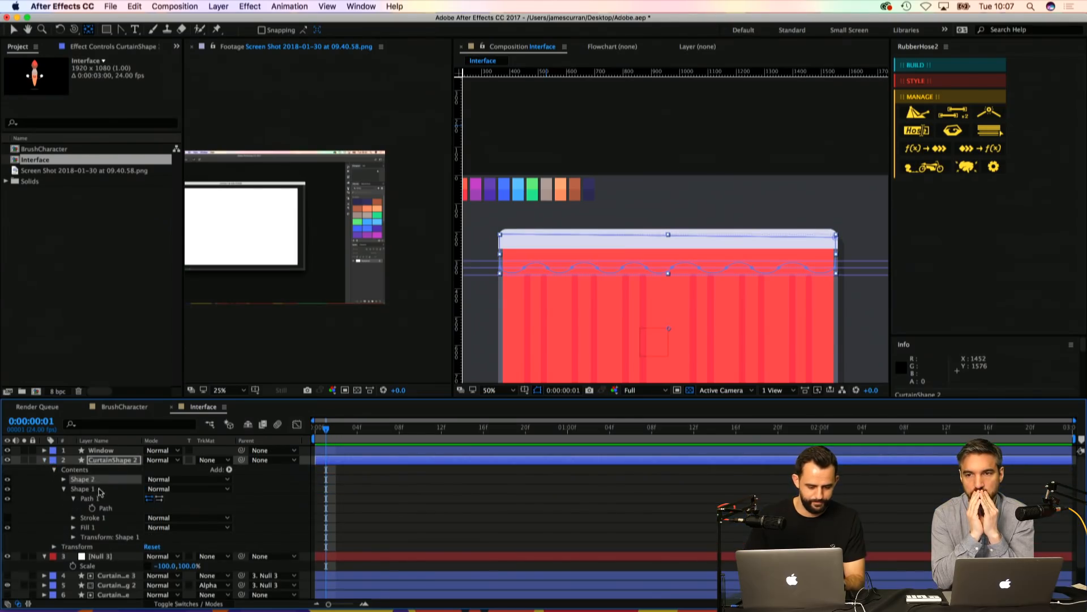
Step: Nudge the path of the rear valance group, Shape 1, slightly down and set its fill to the darker red EF4A5A
click(107, 508)
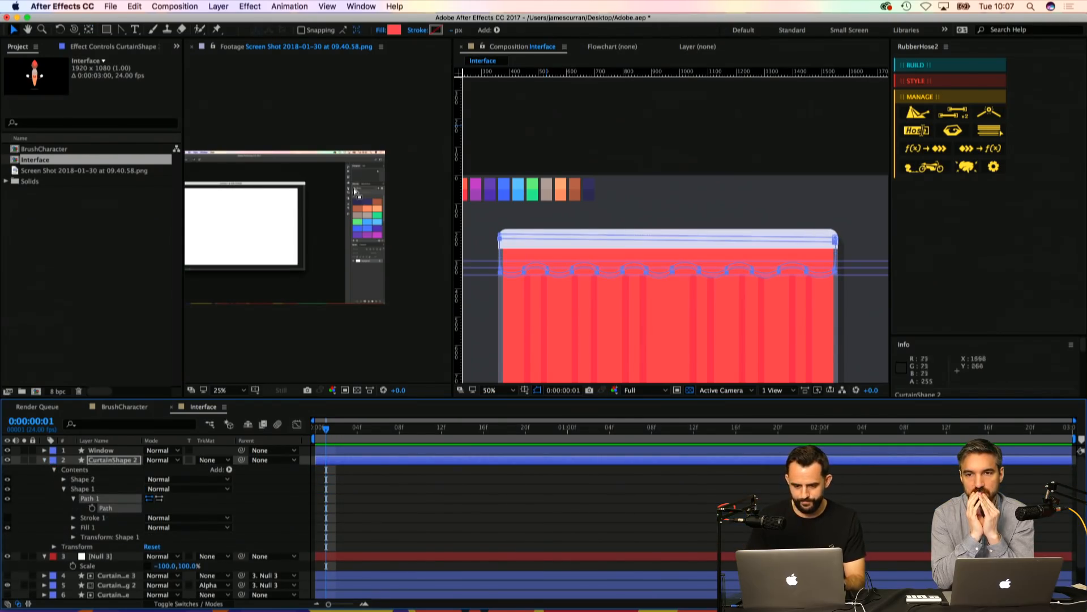
click(396, 30)
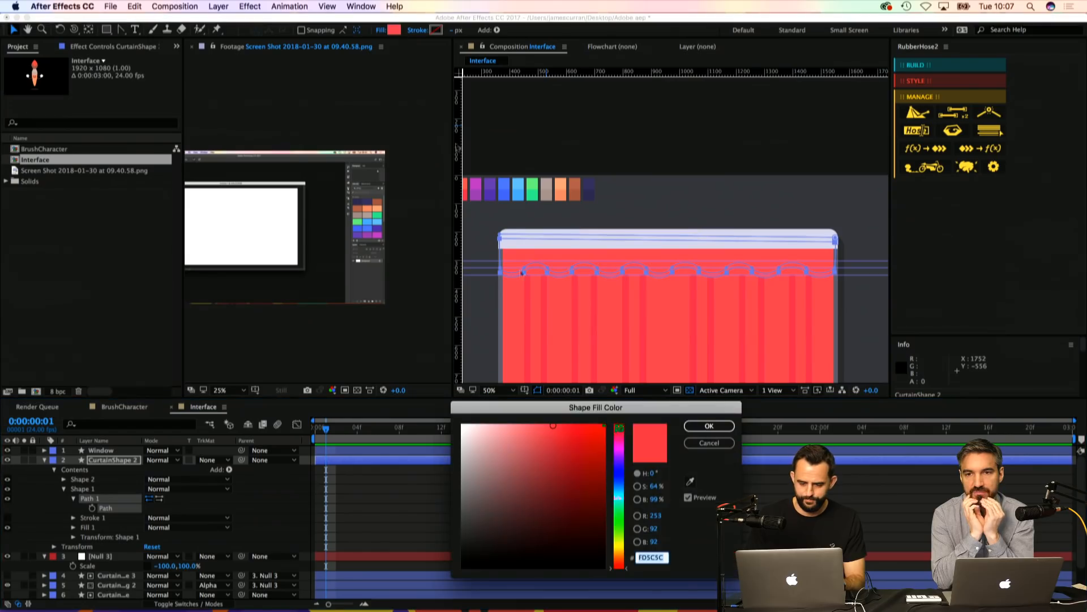
click(688, 482)
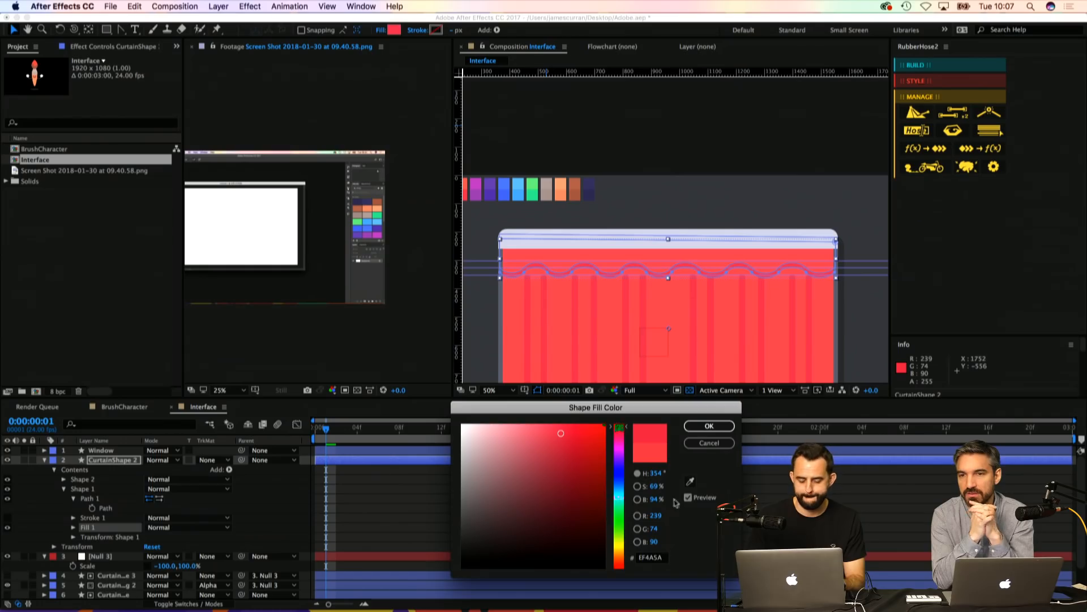
click(709, 426)
Step: Select the paths of both valance groups, Shape 2 and Shape 1, and nudge them slightly upward together
drag(636, 255, 636, 186)
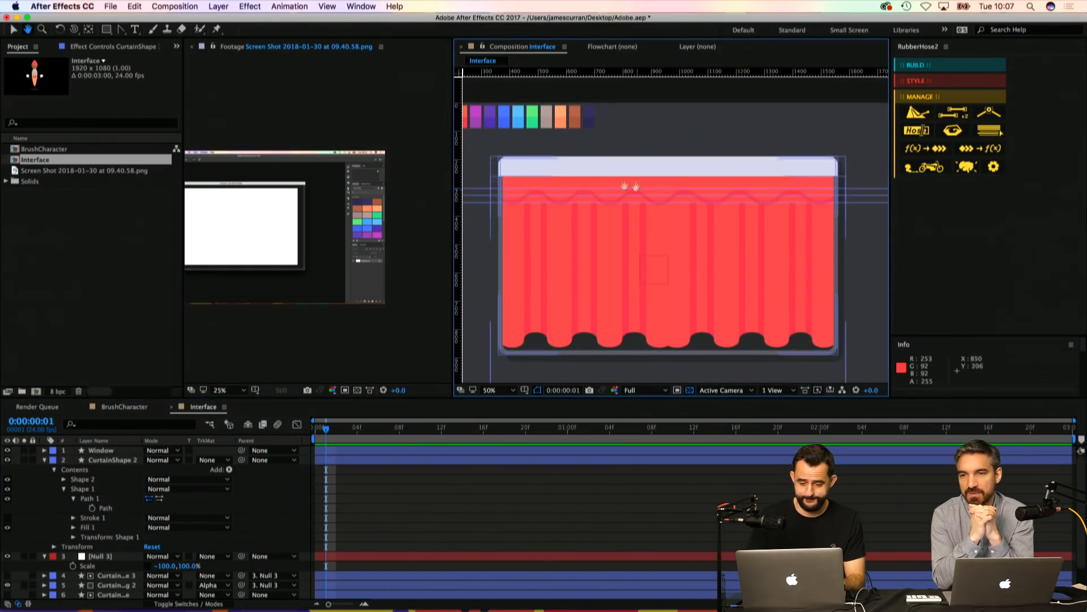
click(89, 499)
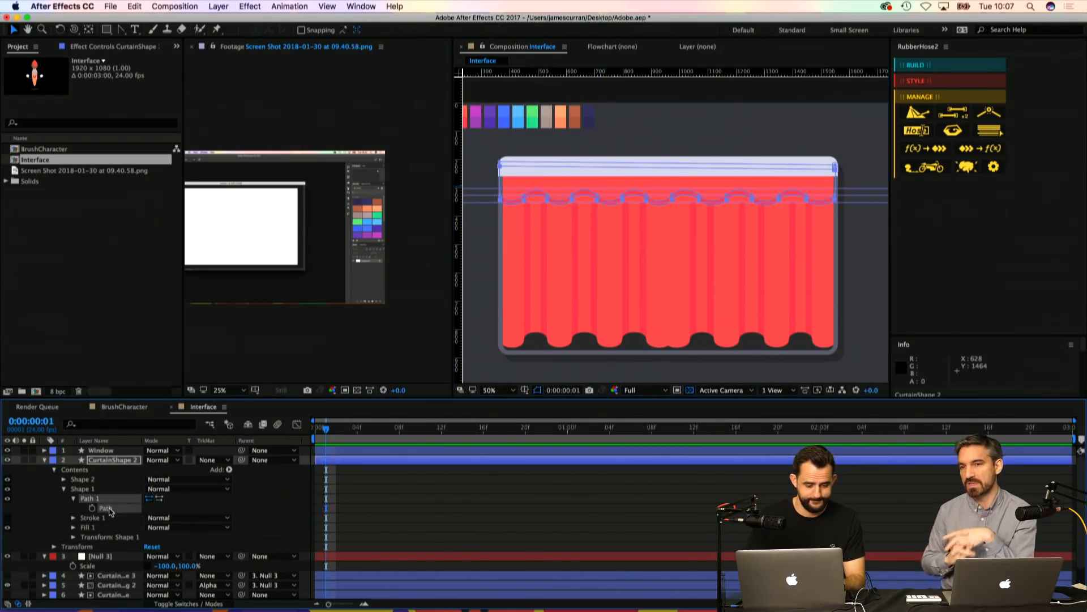
click(63, 479)
click(88, 488)
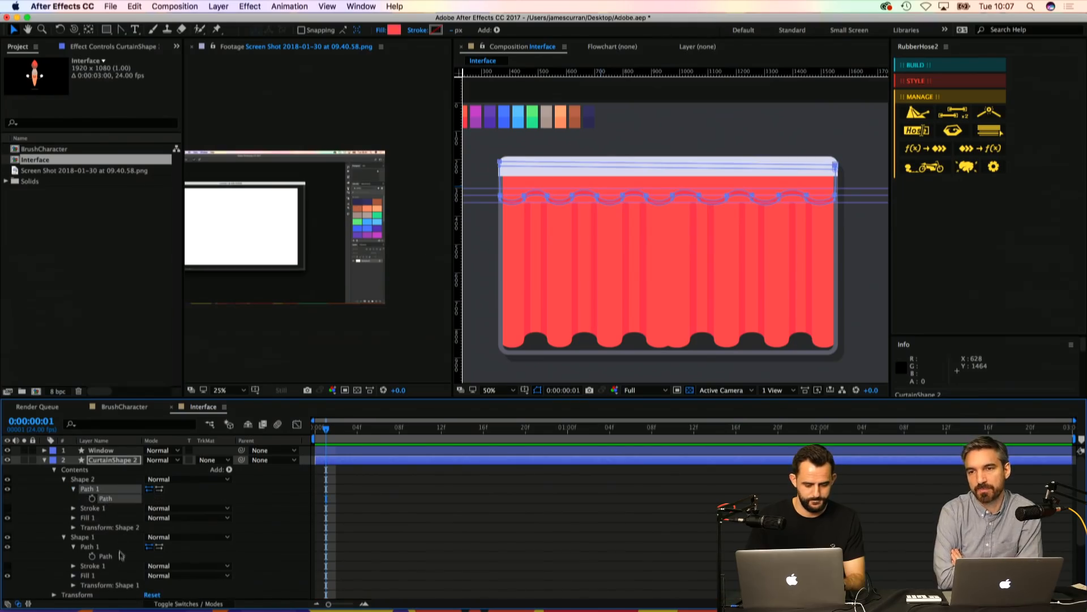
super+click(119, 555)
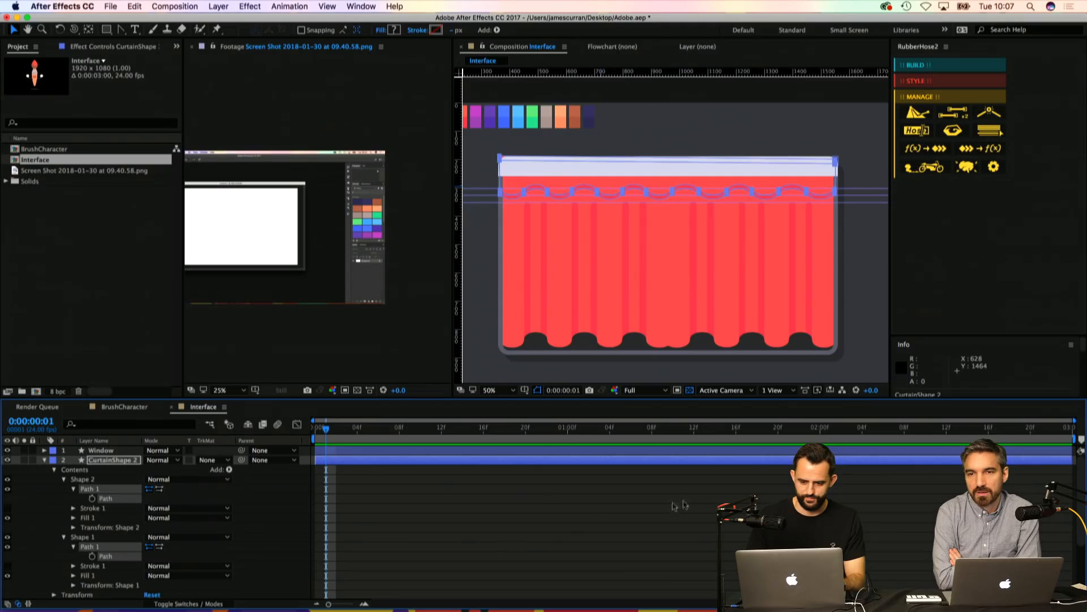
click(700, 531)
key(z)
alt+click(666, 189)
click(658, 188)
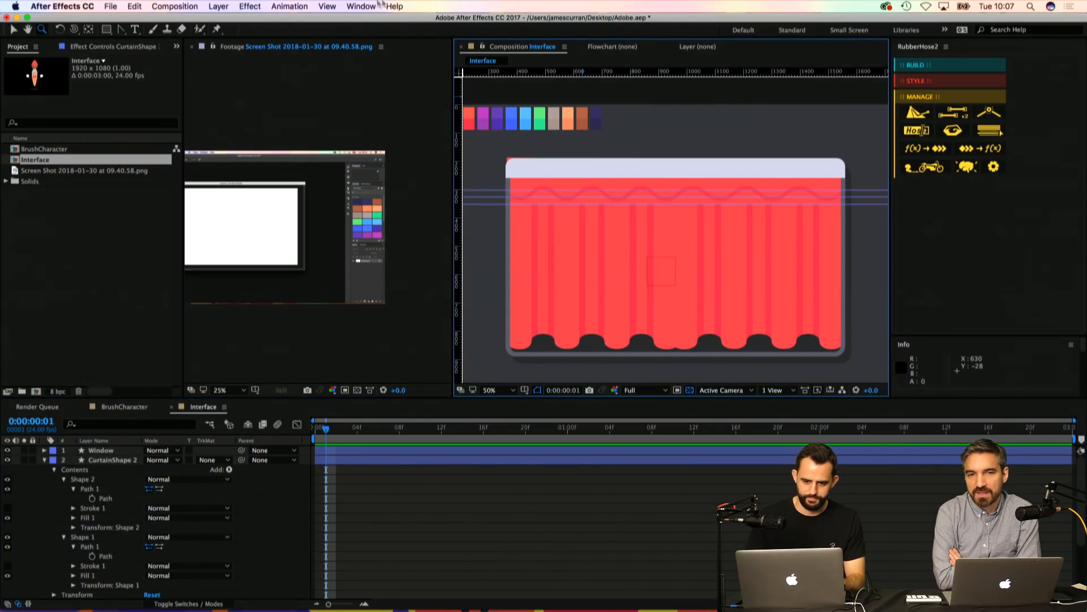
Step: Hide the guides and select the path of Shape 2 in the valance layer
click(327, 7)
click(351, 129)
click(480, 525)
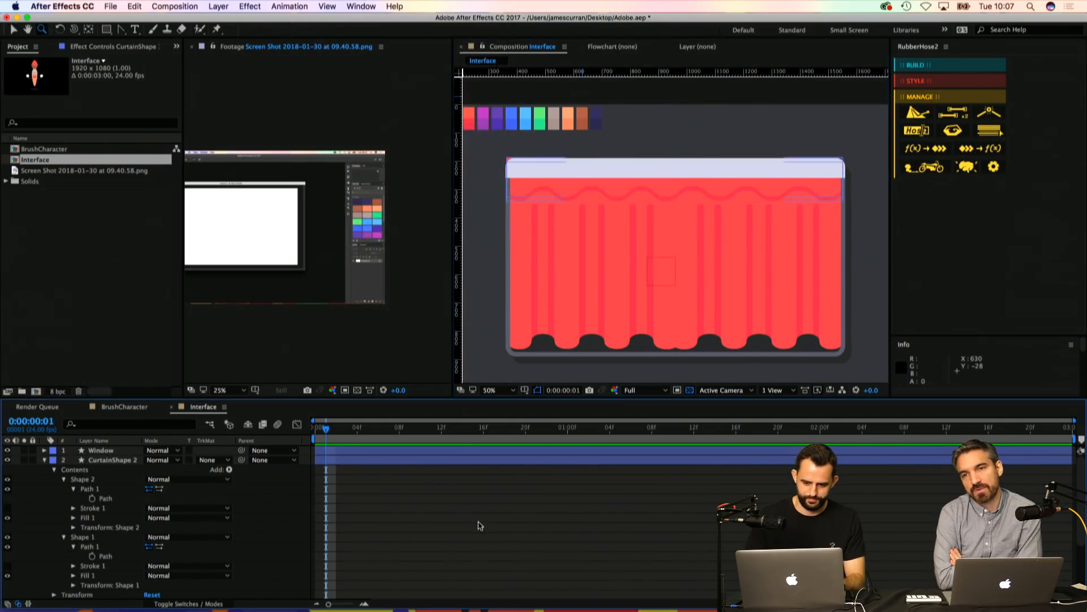
click(115, 500)
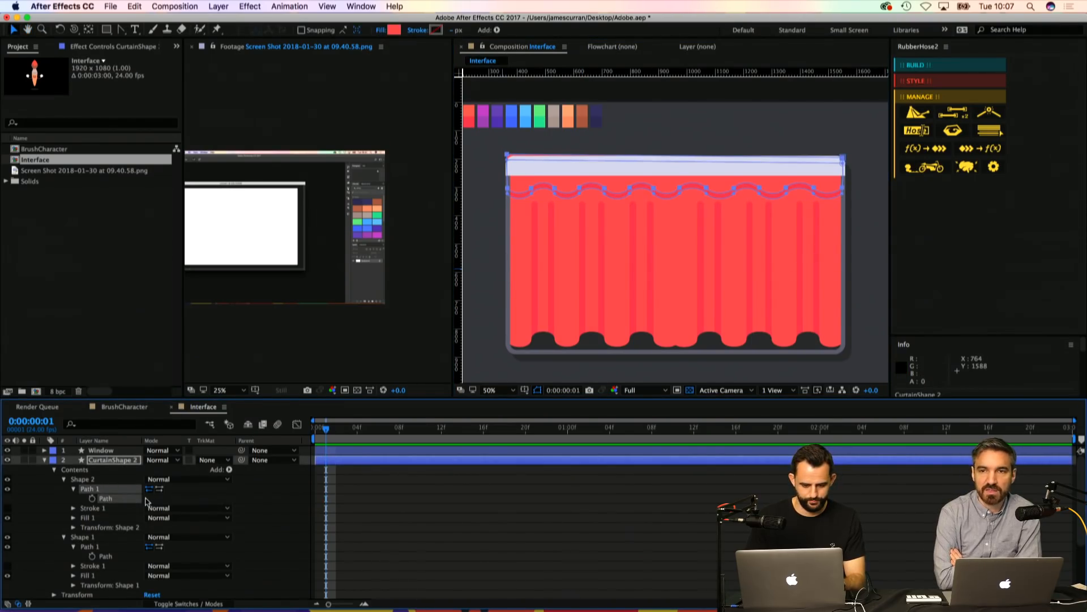
scroll(548, 165, up, 2)
drag(555, 160, 612, 220)
scroll(612, 221, down, 1)
scroll(843, 261, up, 1)
drag(842, 262, 753, 272)
drag(807, 144, 766, 195)
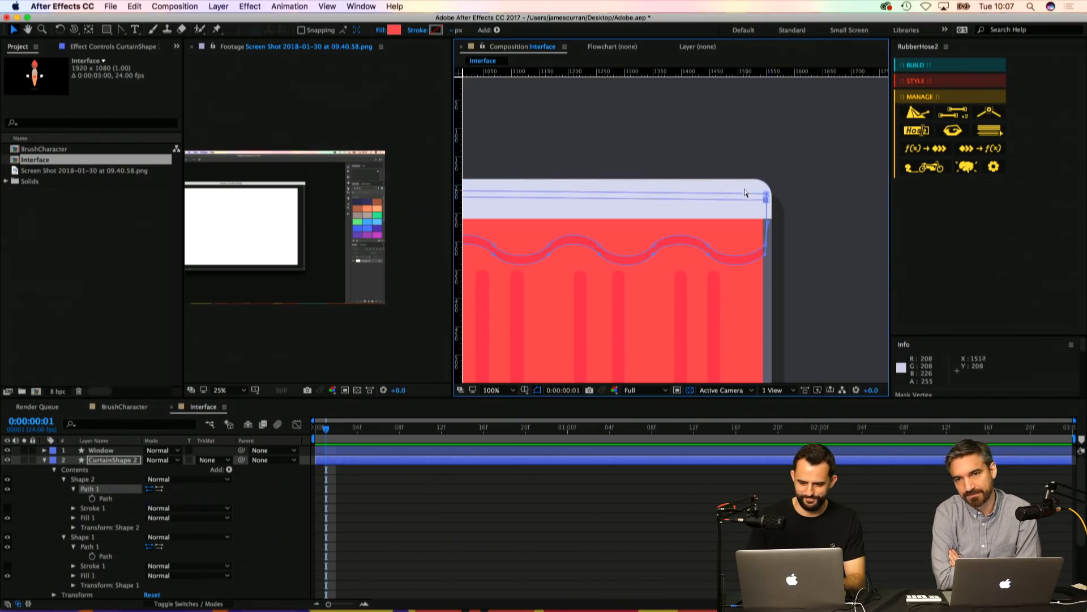
key(super+z)
Step: Lower the top-left corner point of Shape 2's path so it sits behind the window's top bar
key(z)
alt+click(690, 162)
alt+click(626, 194)
scroll(558, 249, up, 4)
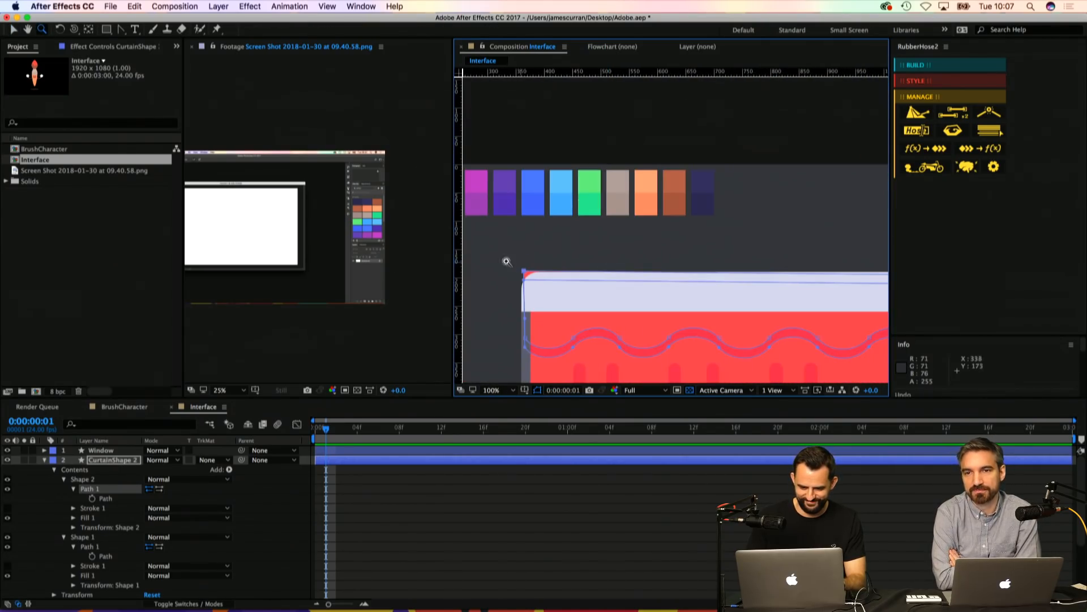
key(v)
drag(525, 273, 525, 288)
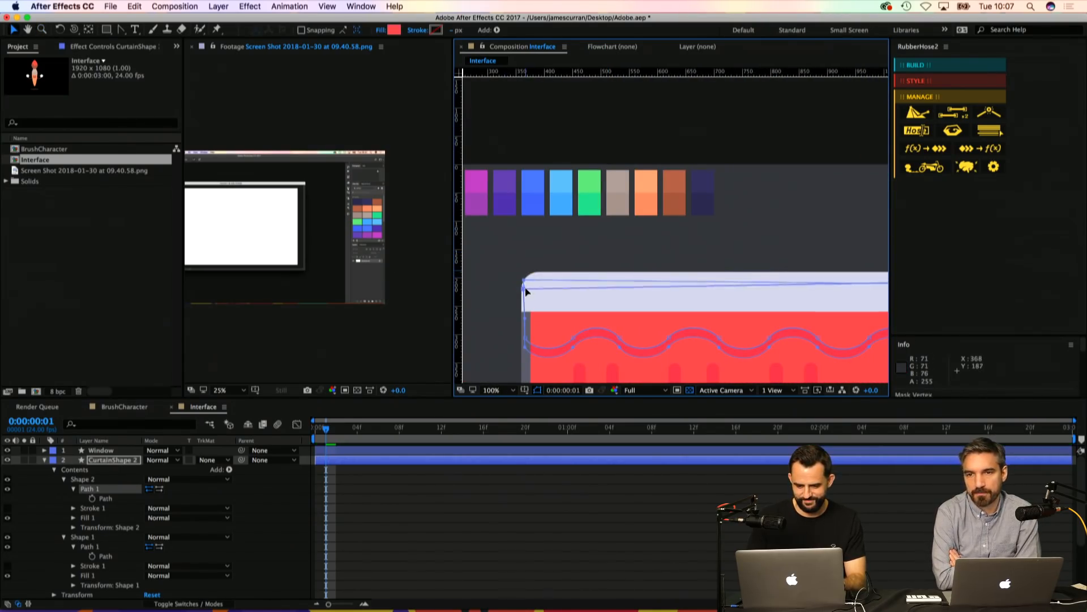
Step: Lower the valance's top-right corner point further behind the window's top bar
scroll(691, 180, down, 1)
scroll(841, 302, up, 1)
drag(821, 245, 532, 364)
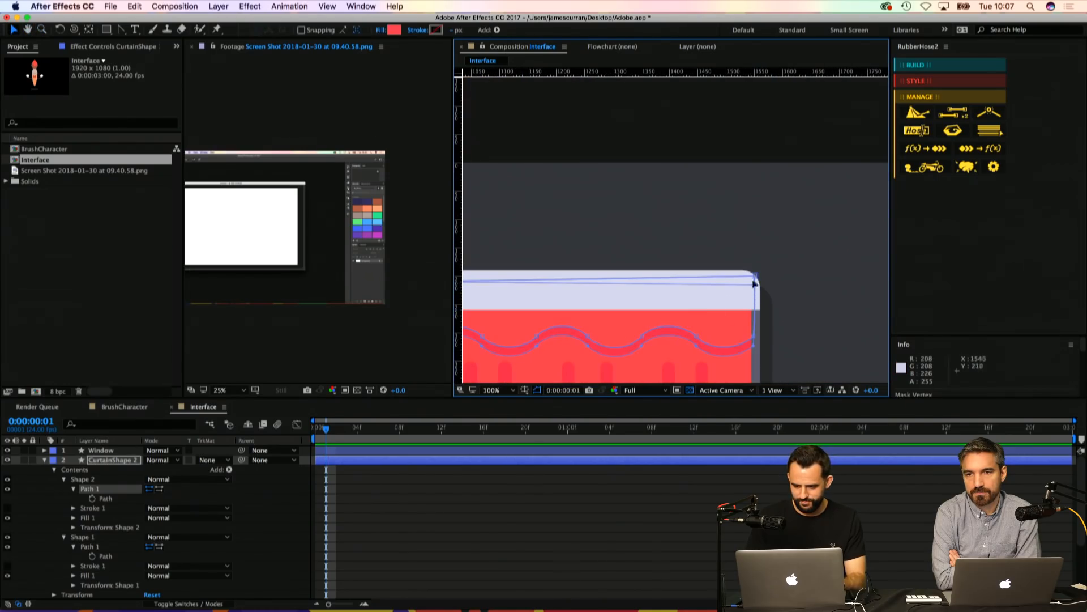
drag(755, 285, 755, 300)
Step: Deselect everything, save the project and collapse the expanded layer properties
key(super+shift+a)
scroll(664, 340, down, 4)
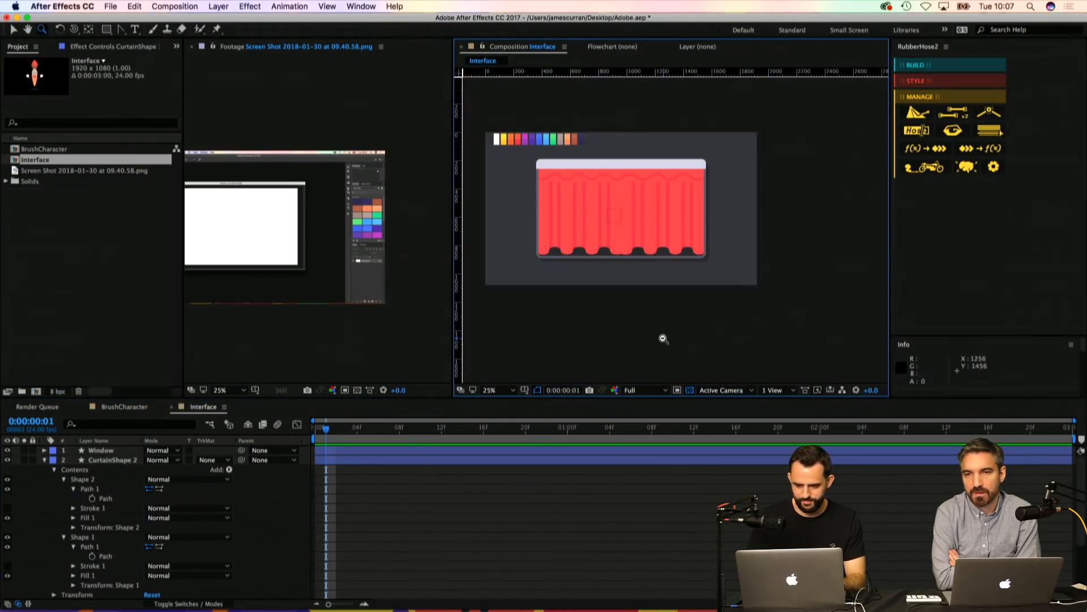
key(z)
key(super+s)
key(u)
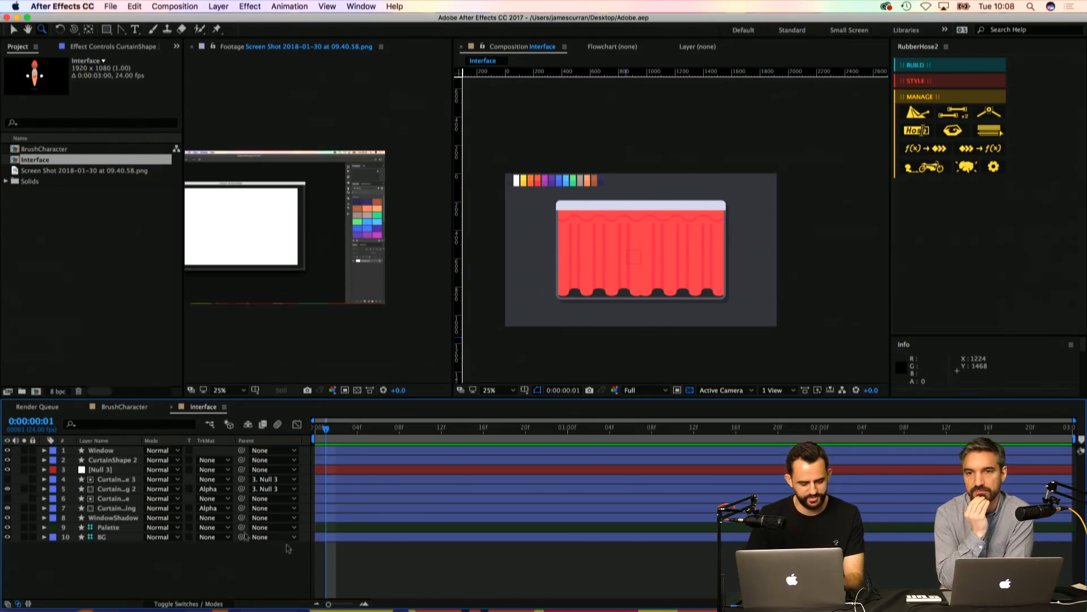
Step: View the BrushCharacter composition and return to the Interface composition
click(125, 406)
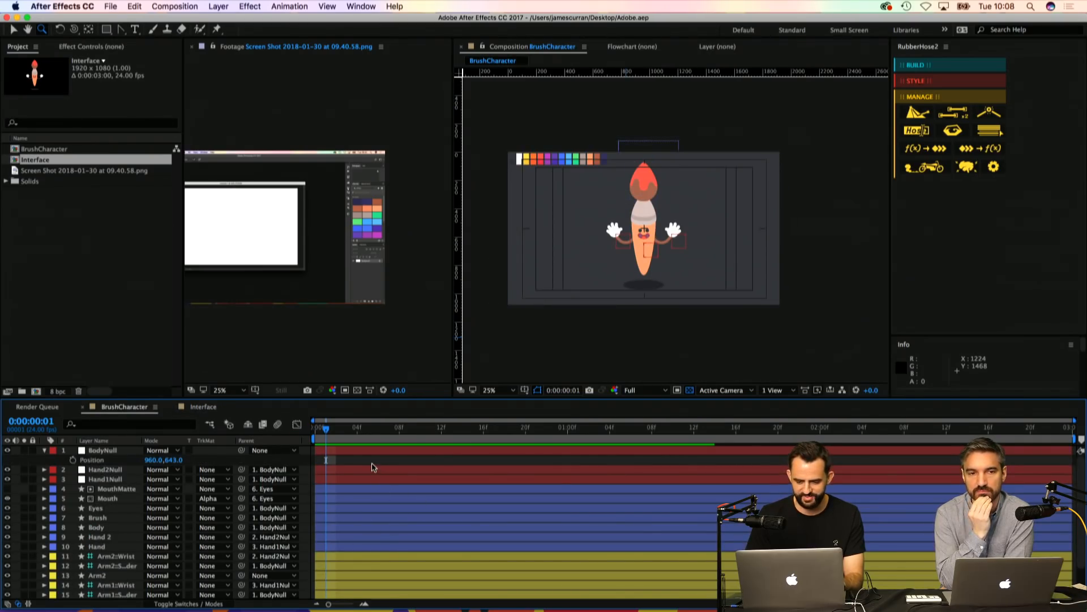
click(202, 406)
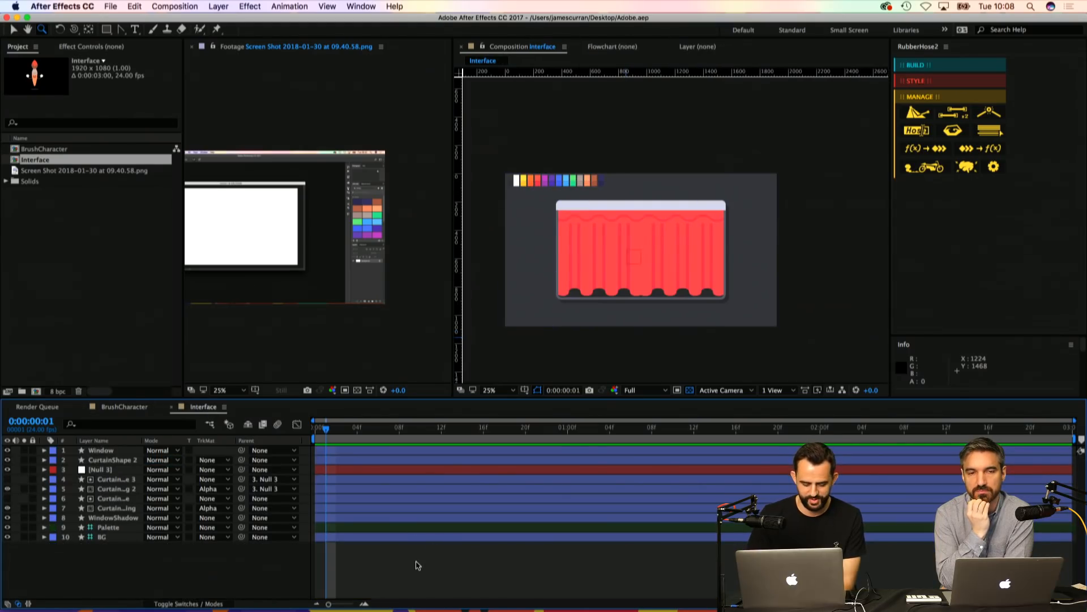
key(v)
click(599, 233)
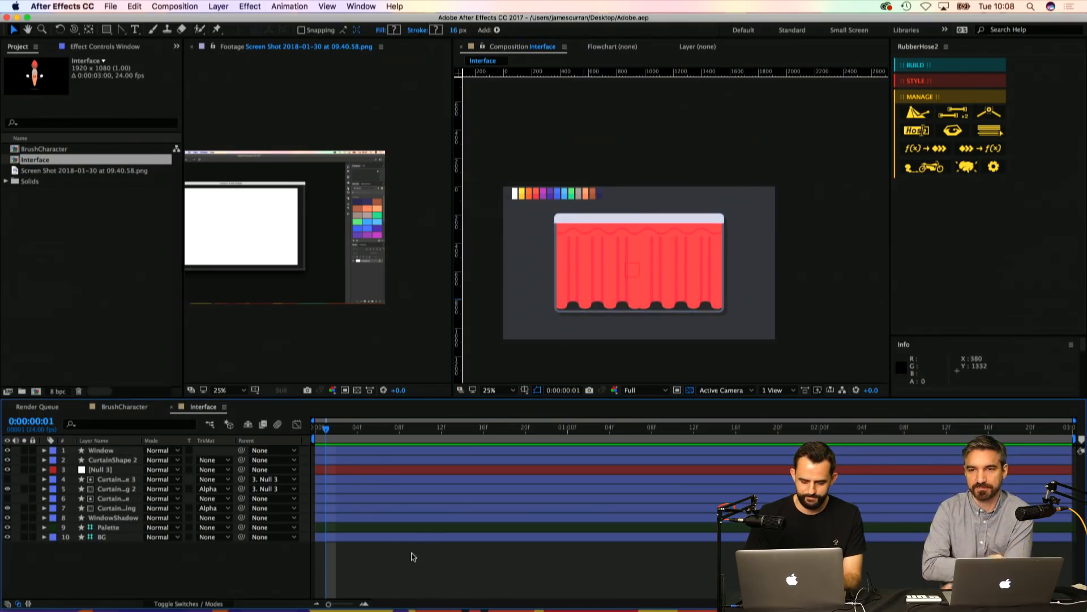
Step: Move the Null 3 layer to the top of the layer stack
click(413, 557)
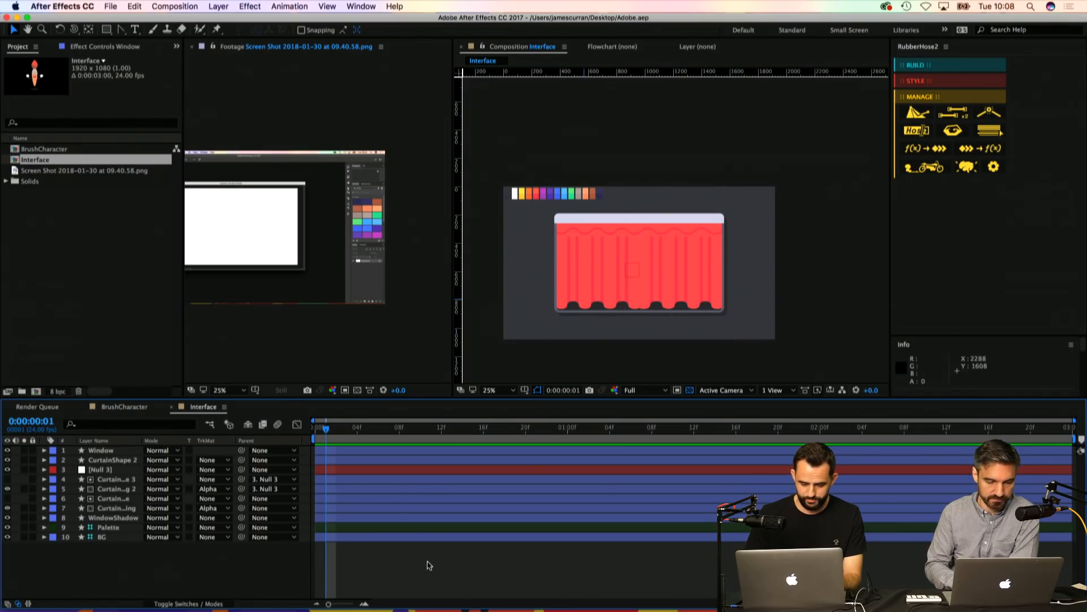
click(105, 452)
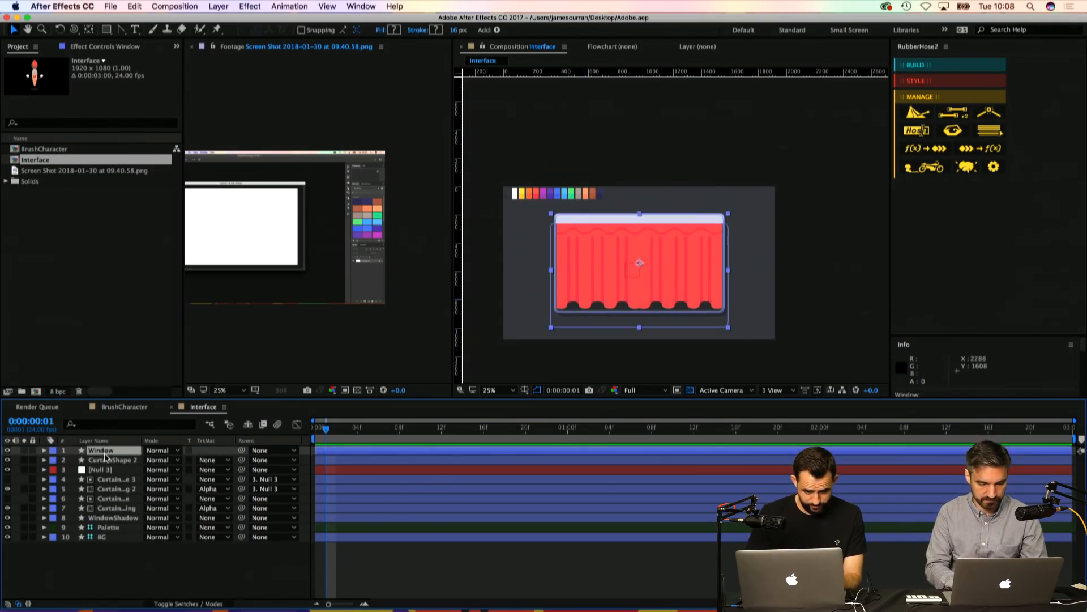
click(103, 461)
super+click(119, 497)
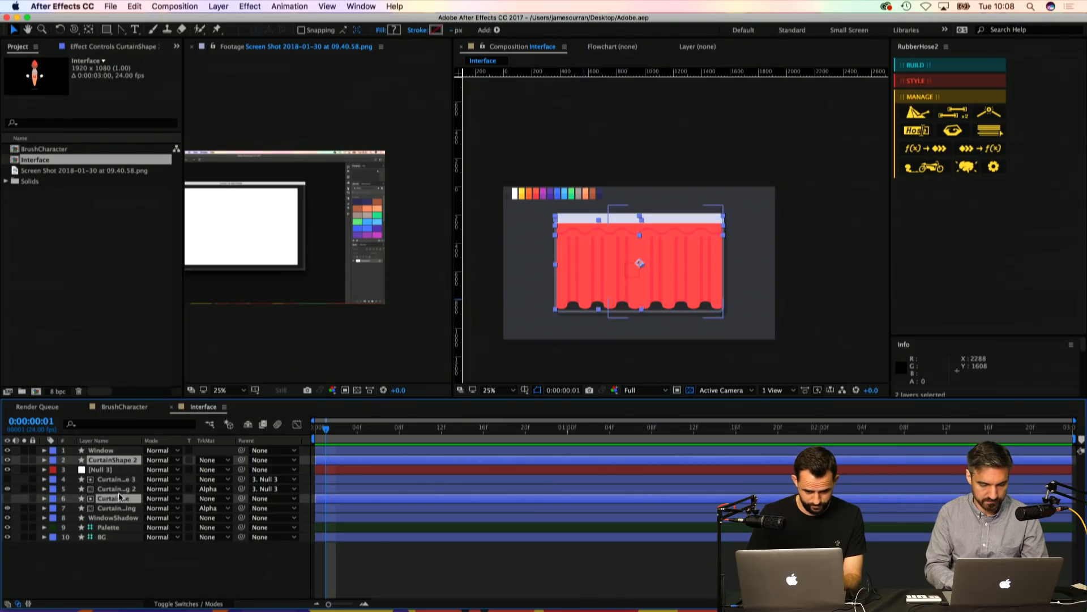
drag(99, 469, 108, 451)
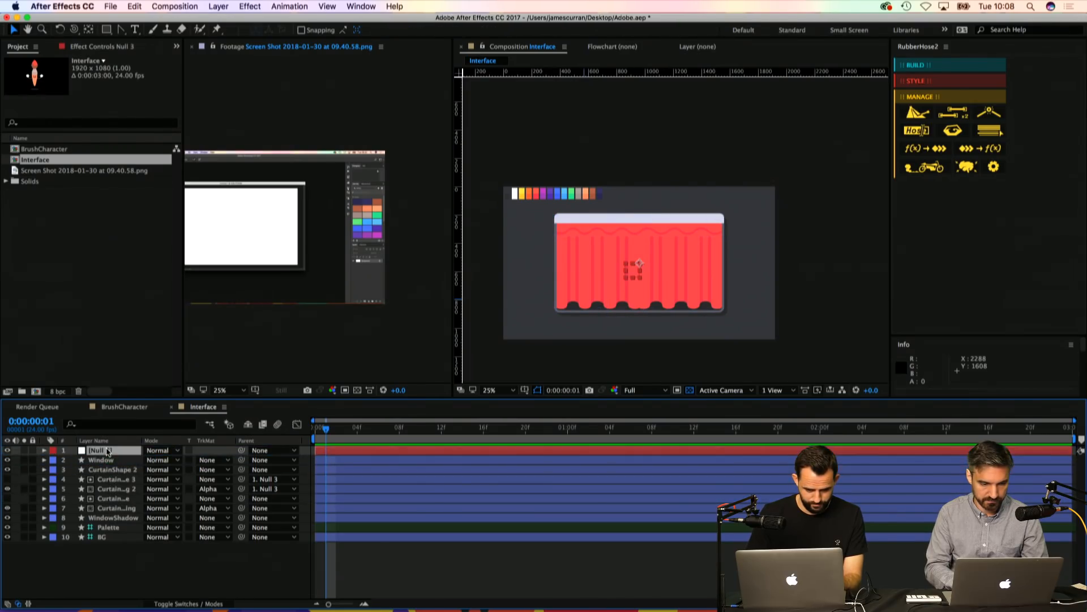
key(s)
key(s)
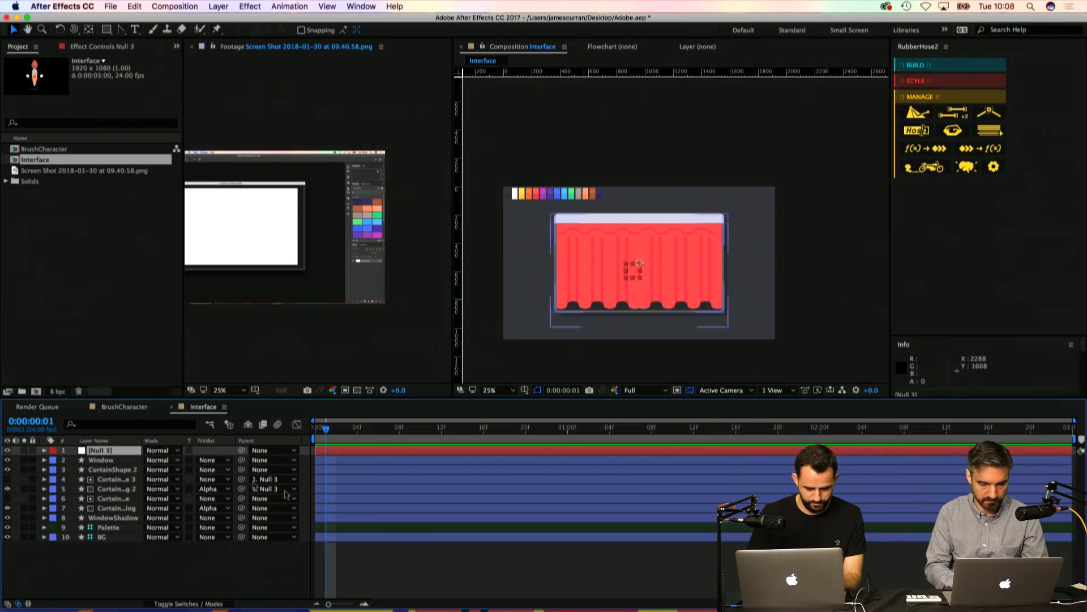
Step: Remove the Null 3 parent from the mirrored curtain's shape and shading layers
shift+click(127, 479)
click(127, 488)
shift+click(129, 481)
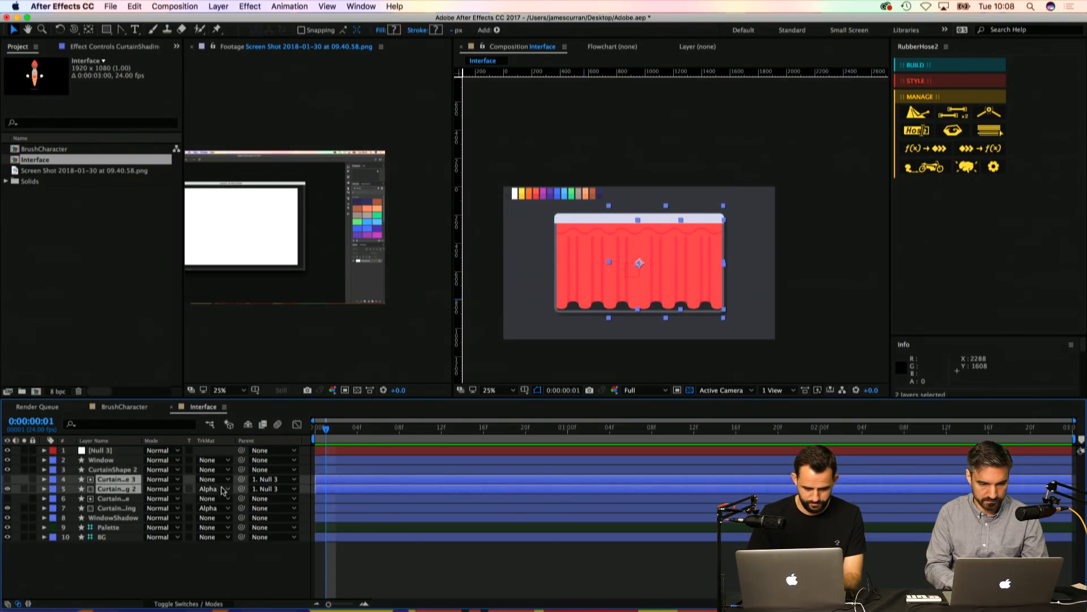
click(266, 478)
click(269, 483)
Step: Reveal Null 3's scale and set it to 100% horizontally so it is no longer mirrored
click(113, 459)
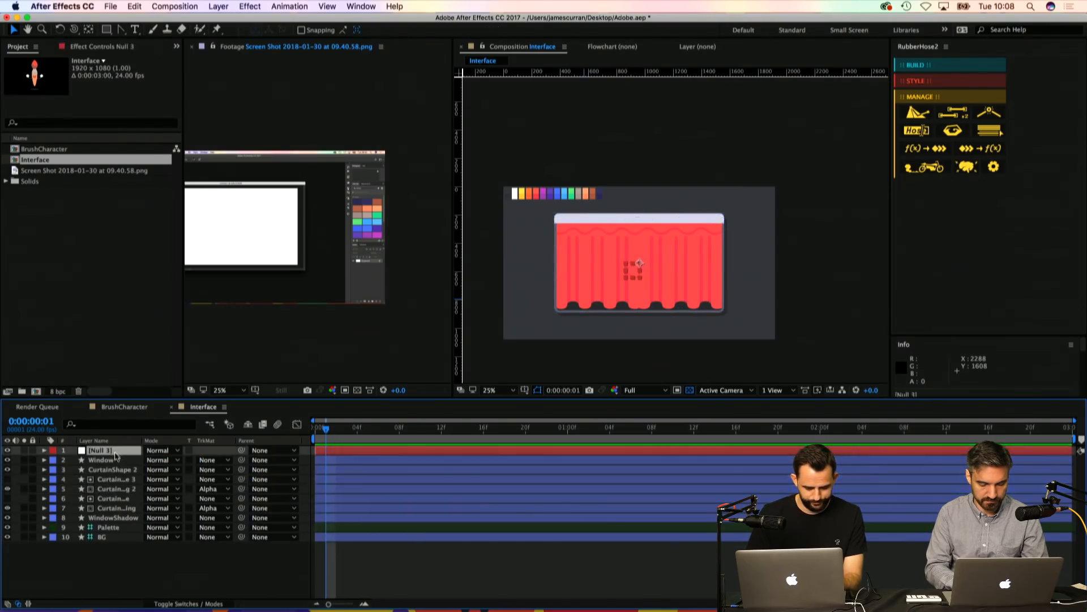
shift+click(112, 516)
click(129, 451)
key(s)
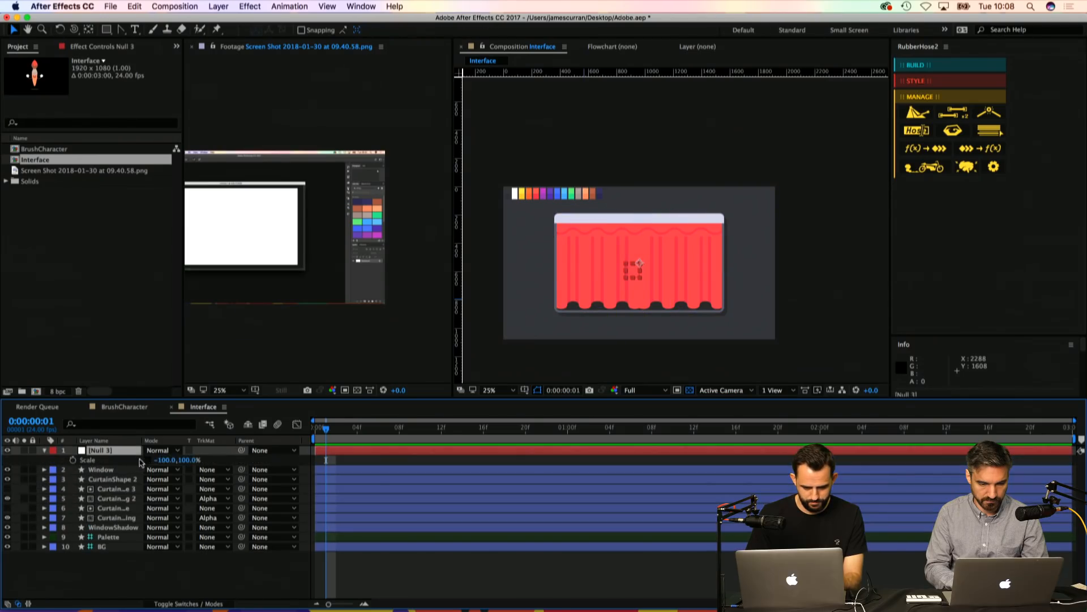
key(Return)
Step: Parent all layers from Window through WindowShadow to Null 3
click(114, 470)
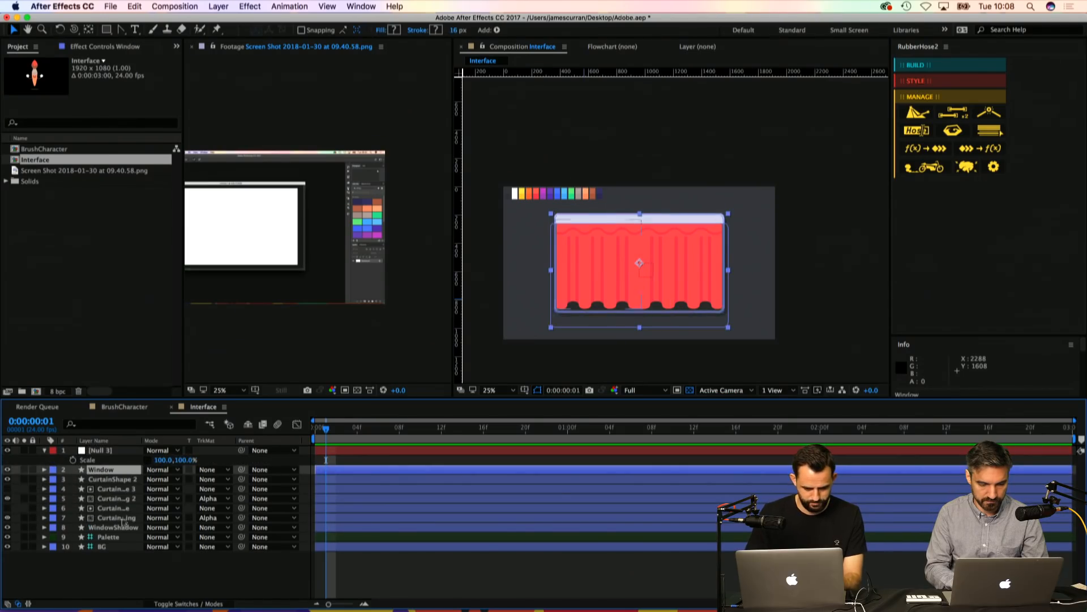
shift+click(121, 528)
drag(241, 479, 97, 450)
click(163, 460)
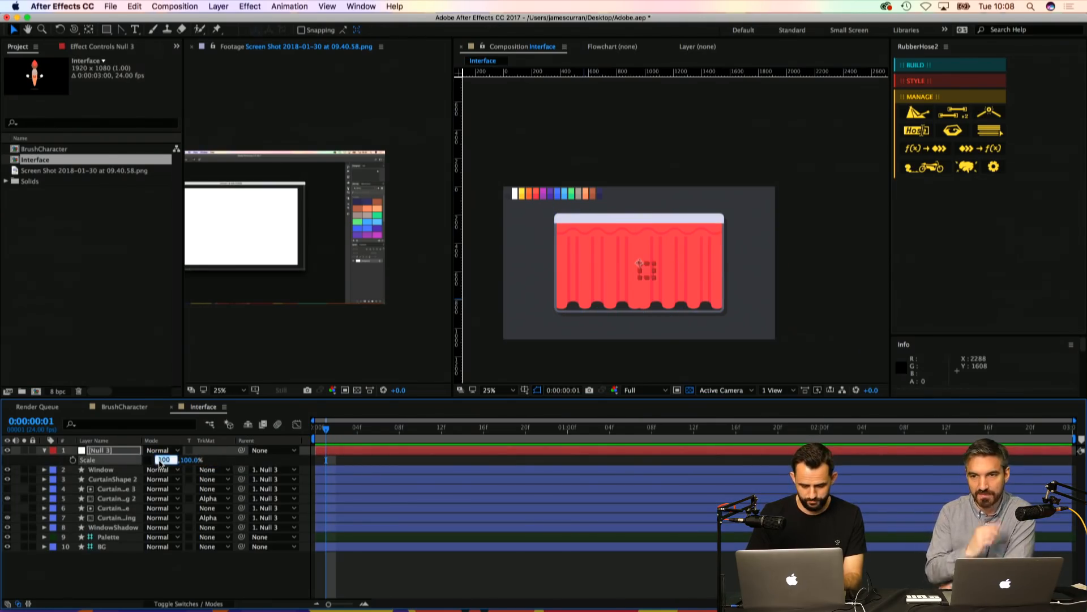
text(90)
key(Return)
key(super+z)
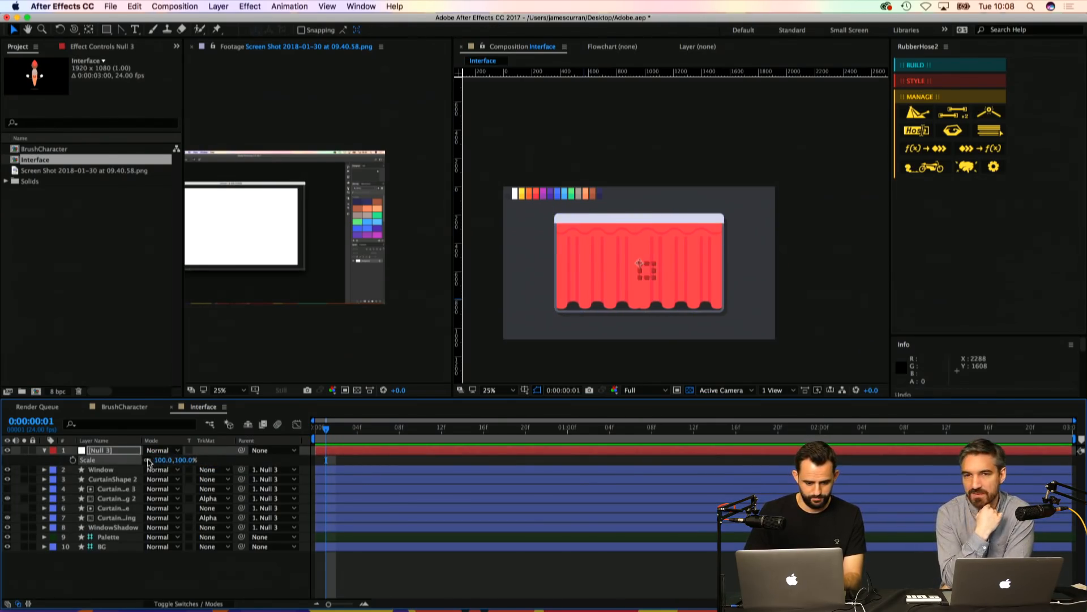
key(super+z)
Step: Scale Null 3 down proportionally to 85%, shrinking the window with its curtains
drag(160, 460, 158, 464)
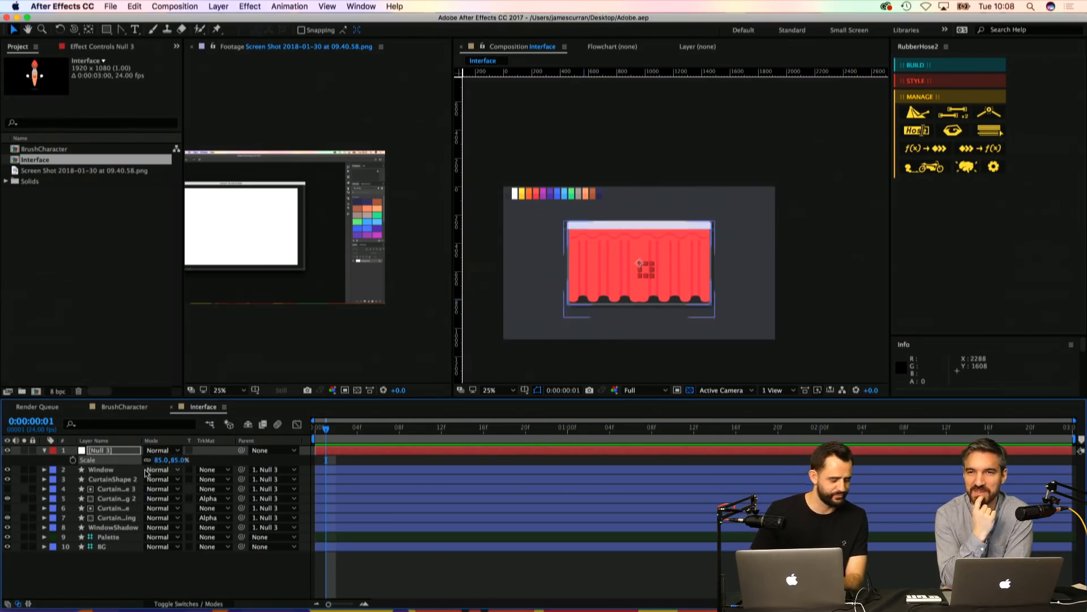
Step: Add the BrushCharacter composition to the Interface timeline as the topmost layer, above Null 3
click(52, 157)
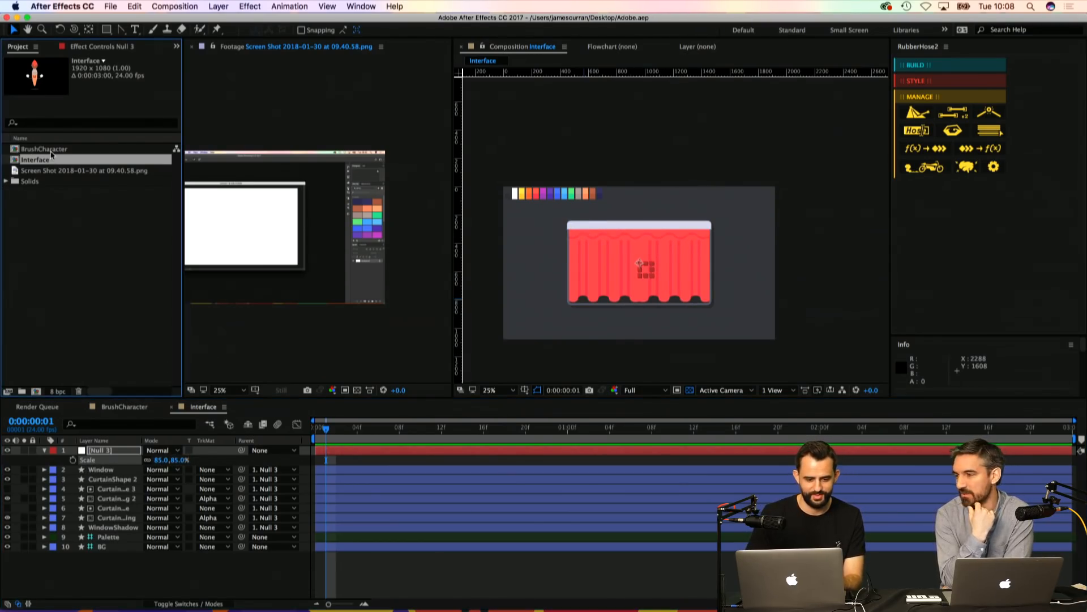
drag(51, 151, 106, 392)
drag(105, 443, 105, 448)
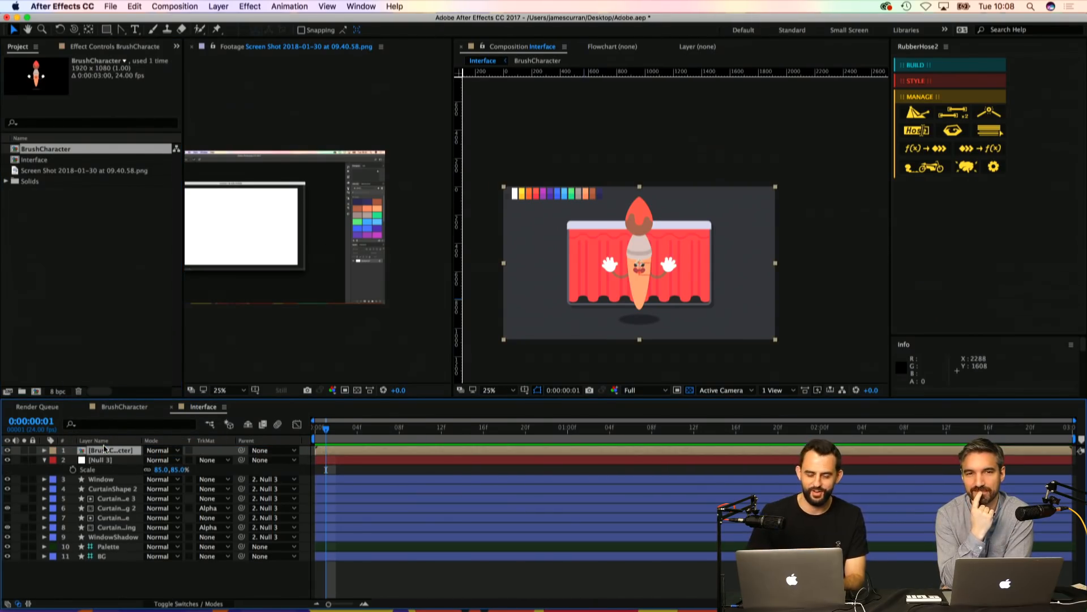
Step: Scale the BrushCharacter layer to about 81.2% and move the character to the left of the curtained window
key(s)
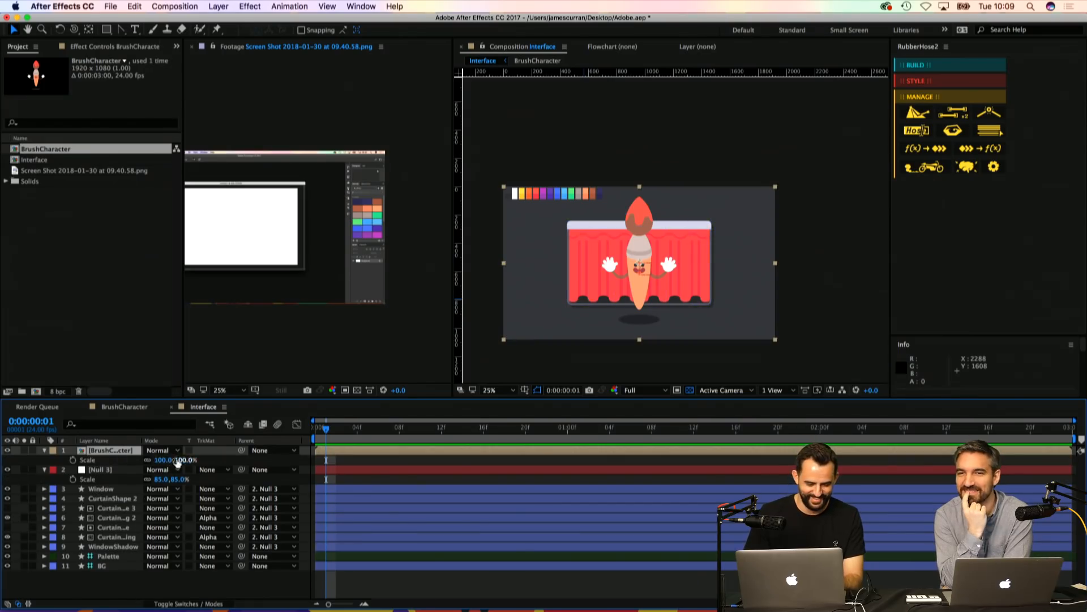
drag(177, 461, 89, 481)
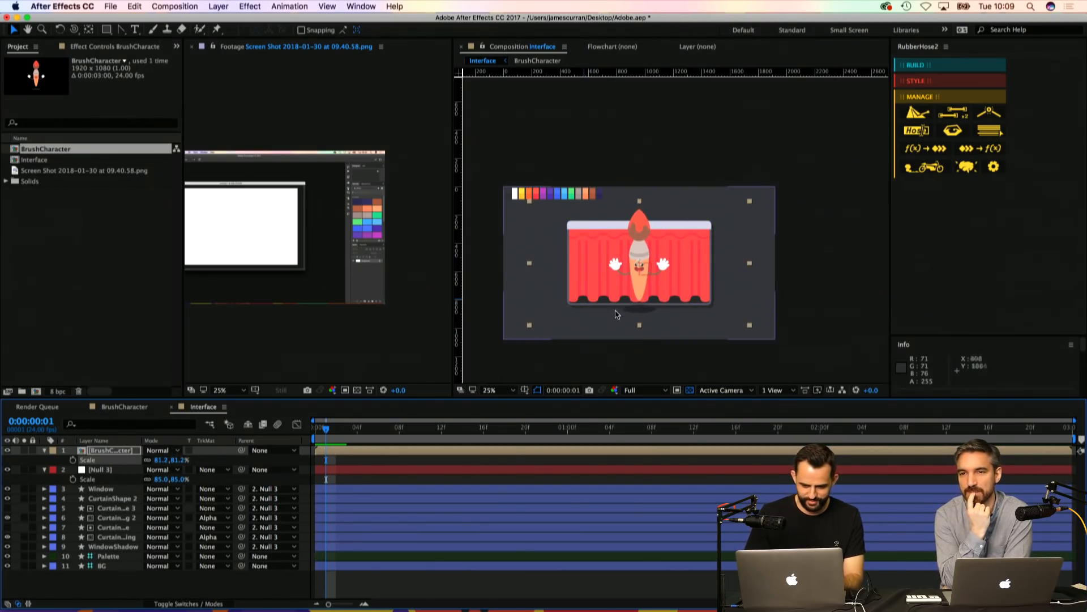
drag(618, 315, 518, 327)
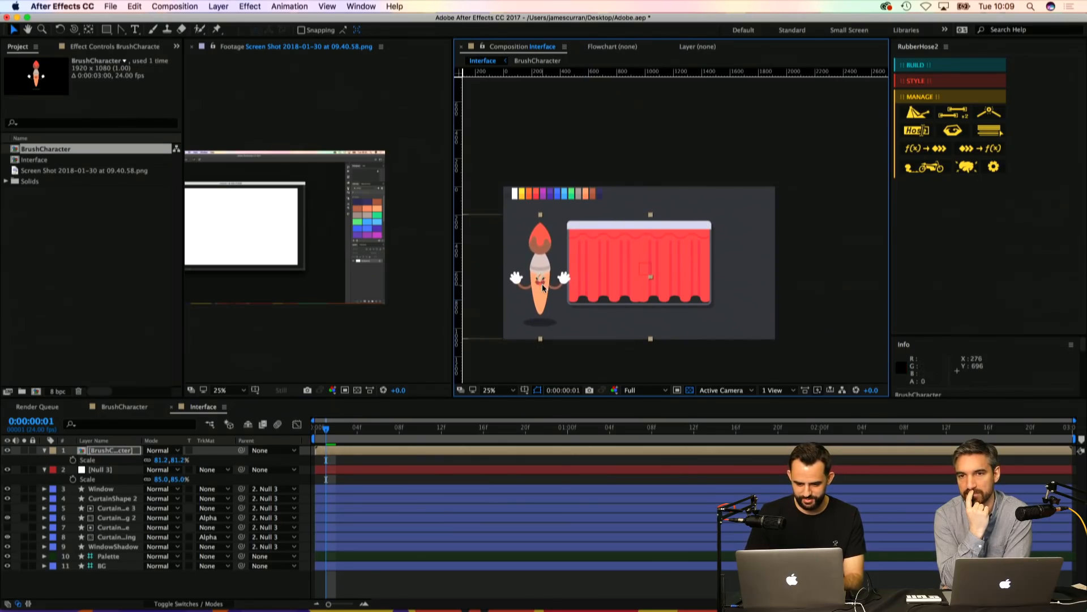
Step: Set Null 3's scale to 80% and deselect it
click(126, 472)
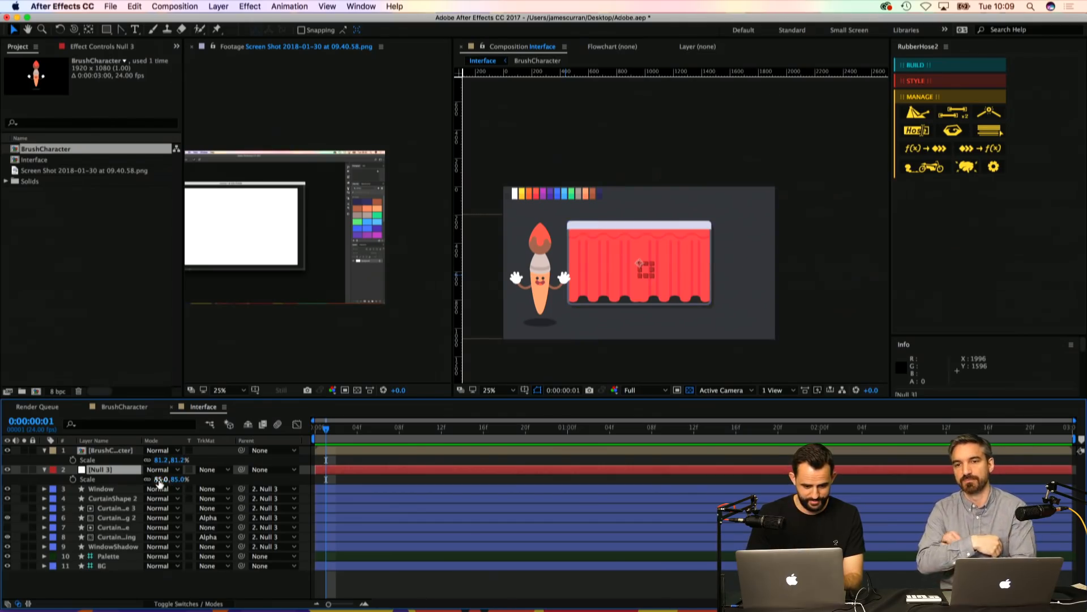
mouse_move(161, 482)
mouse_down()
mouse_move(127, 483)
mouse_move(142, 483)
mouse_up()
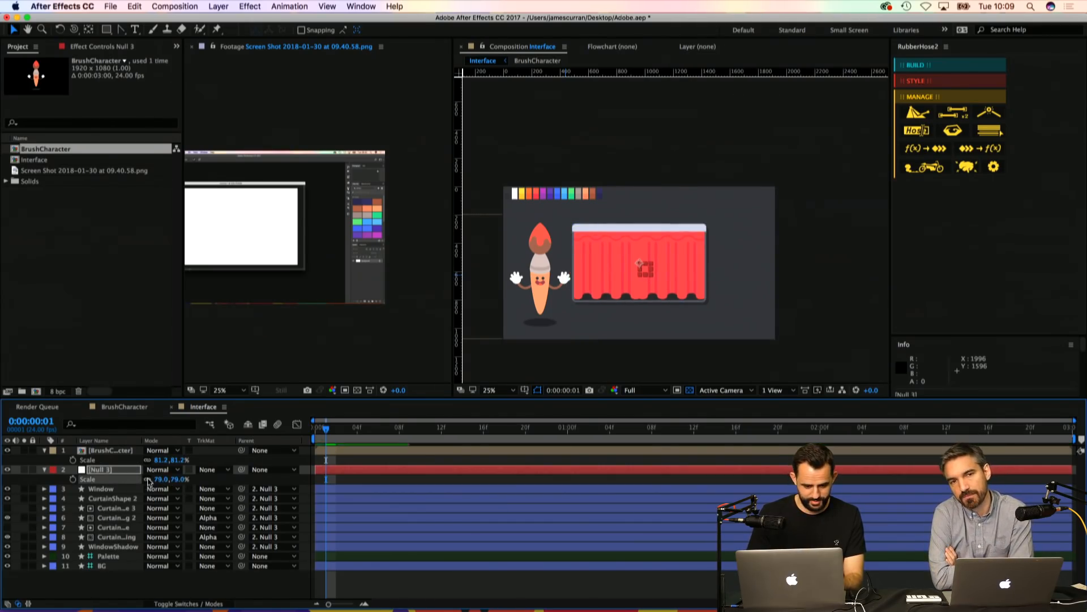
click(162, 479)
text(80)
key(Return)
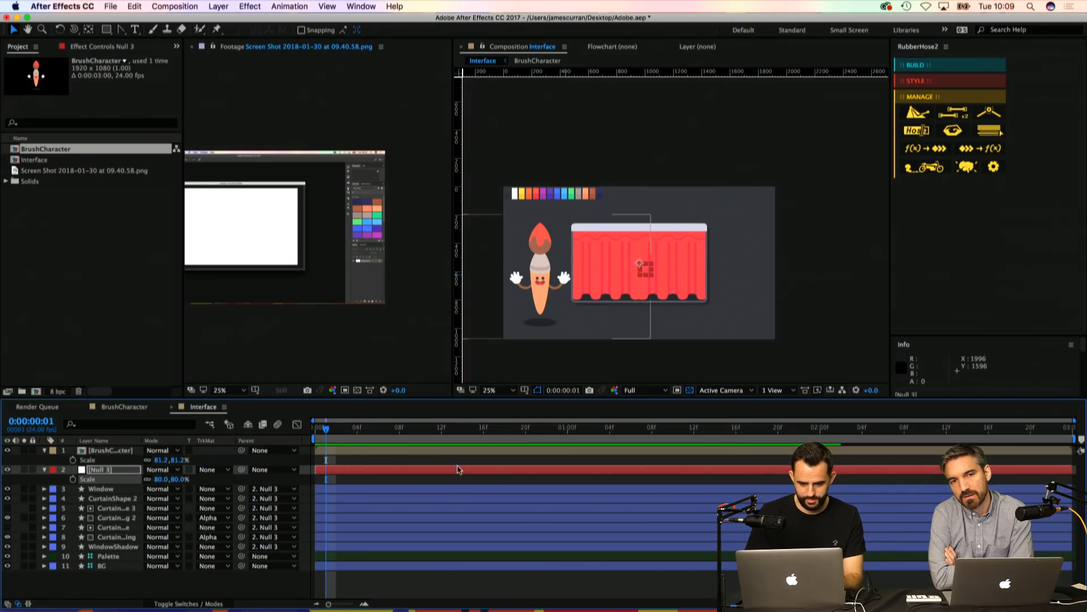
click(457, 587)
Step: Reduce Null 3's scale further to 75%
drag(623, 269, 610, 269)
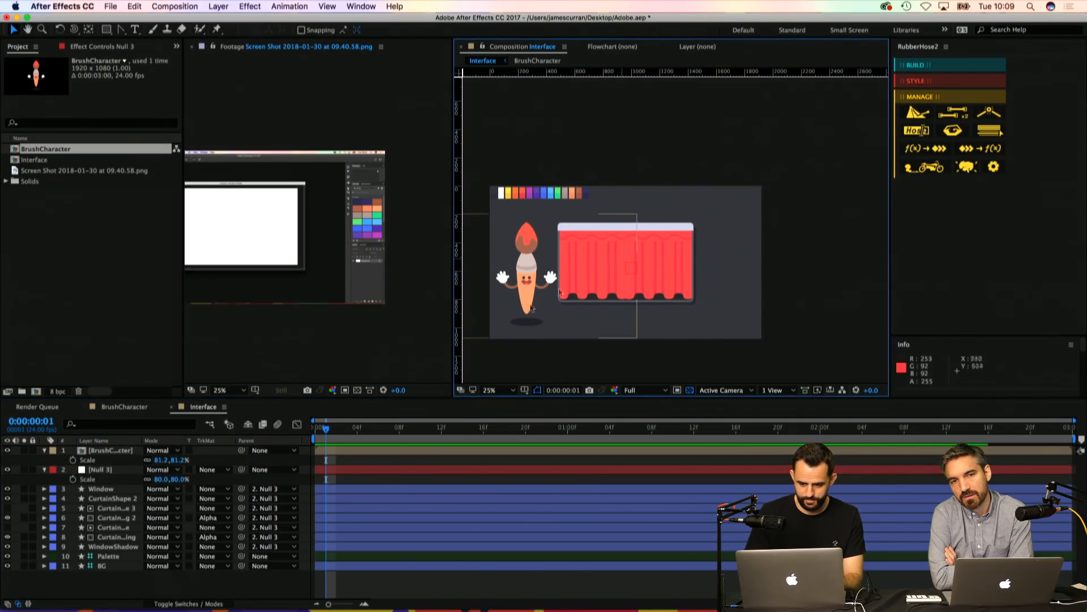
drag(168, 477, 156, 480)
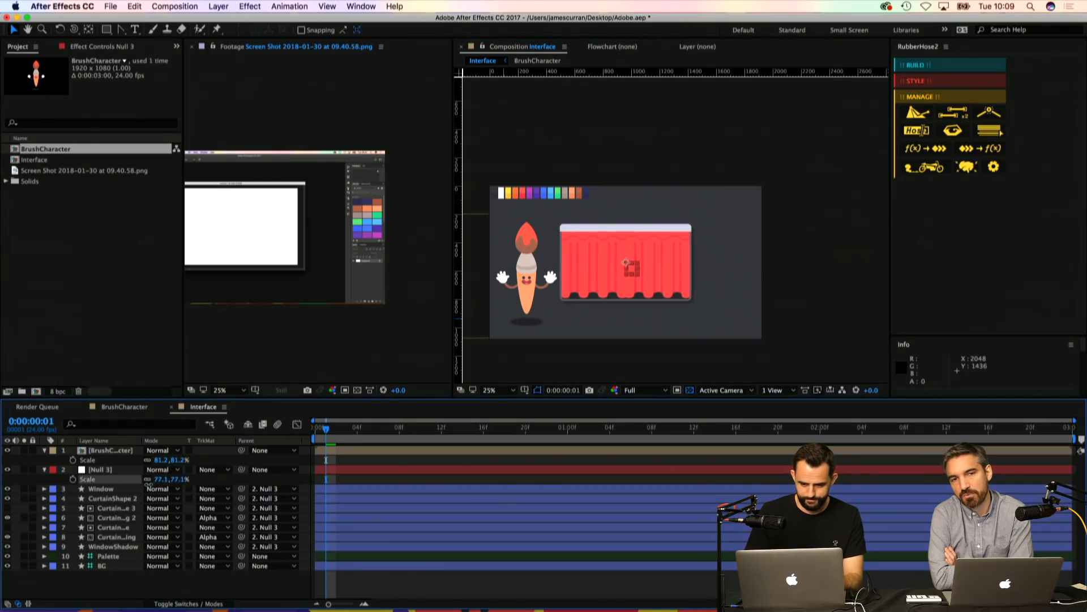
click(161, 479)
text(75)
key(Return)
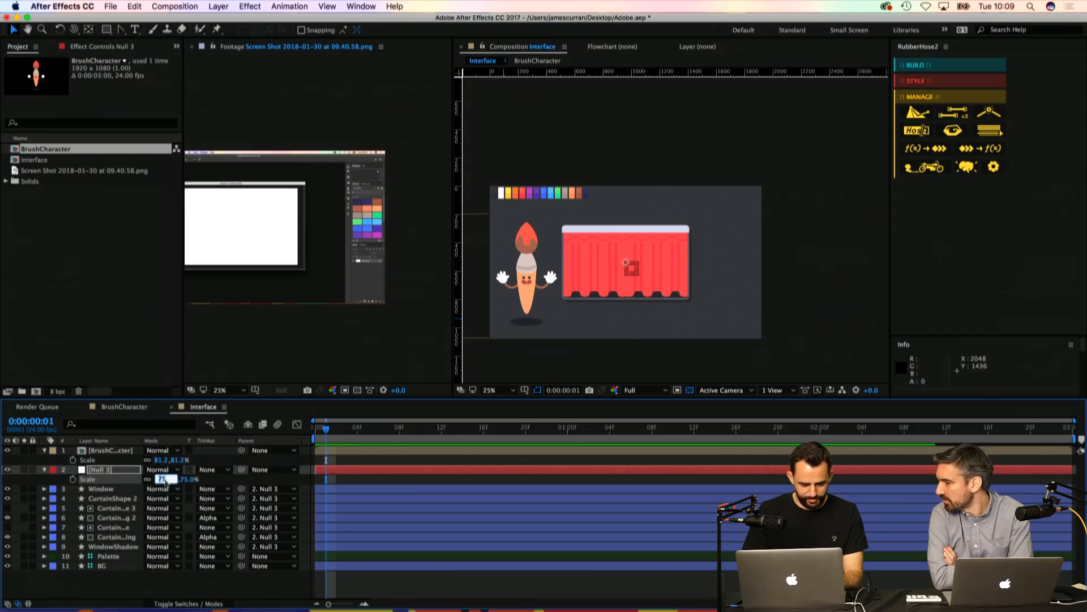
Step: Scale the BrushCharacter layer down to about 67.8% and nudge the character slightly upward beside the window
drag(160, 460, 92, 470)
drag(529, 278, 529, 276)
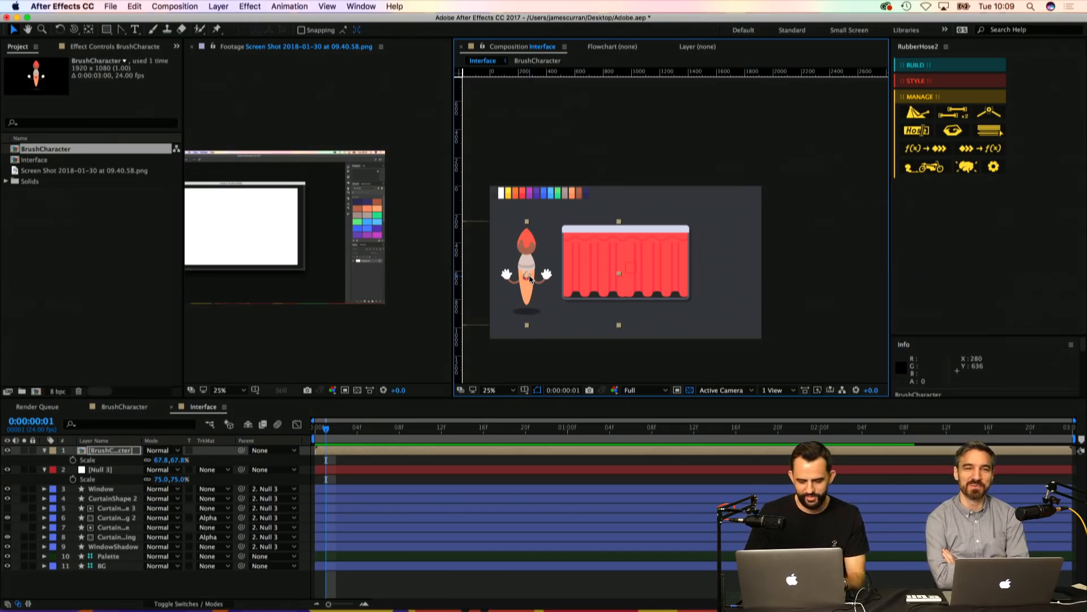
Step: Set Null 3's scale to 78% and the BrushCharacter layer's scale to 68%, leaving nothing selected
click(146, 469)
mouse_move(160, 479)
mouse_down()
mouse_move(170, 481)
mouse_move(155, 482)
mouse_up()
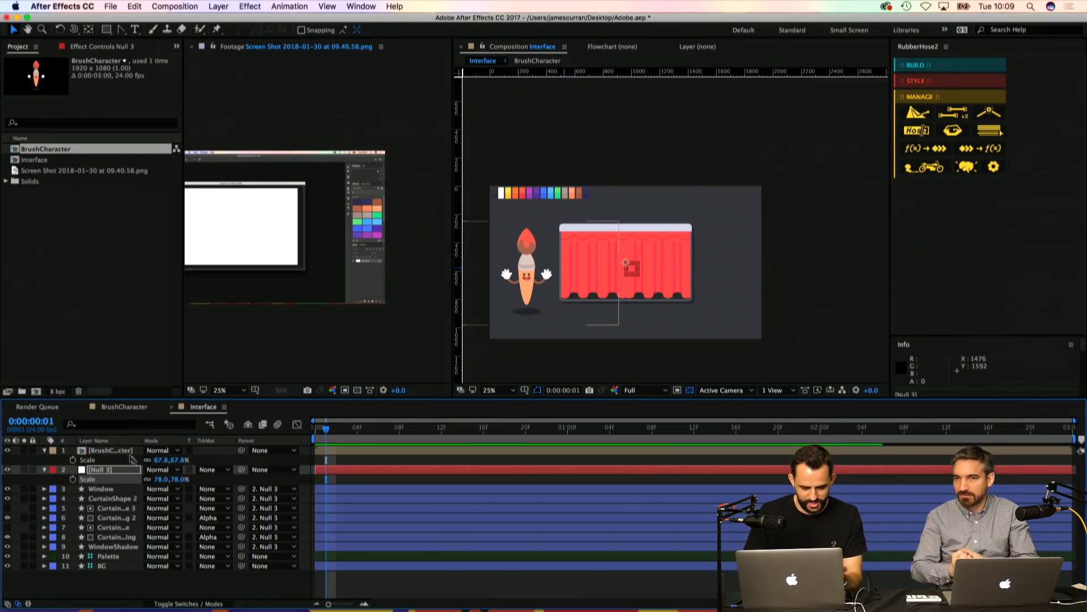
click(110, 450)
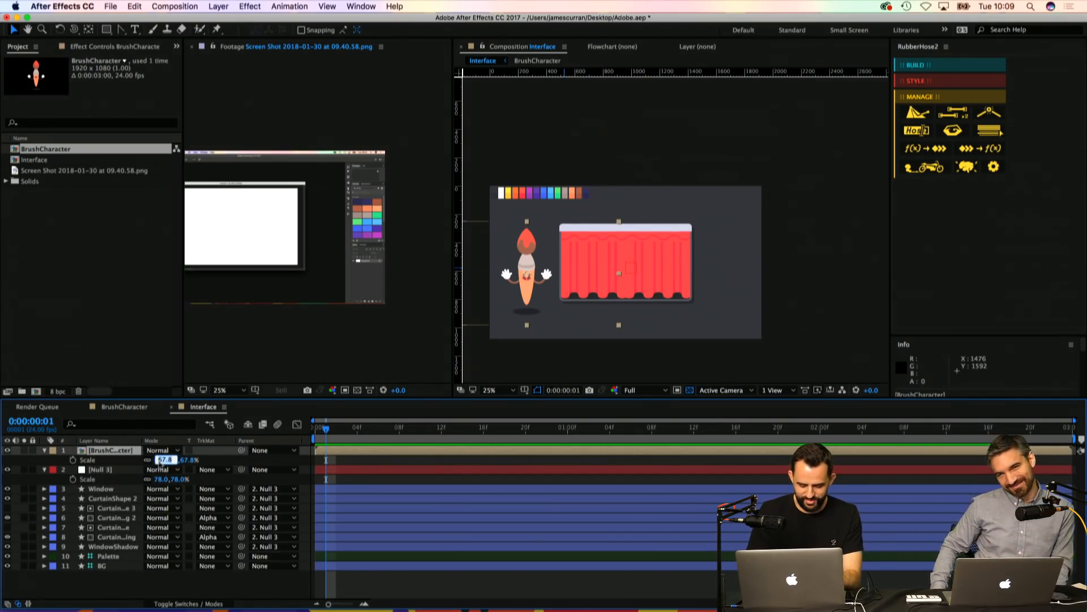
text(68)
key(Return)
click(484, 580)
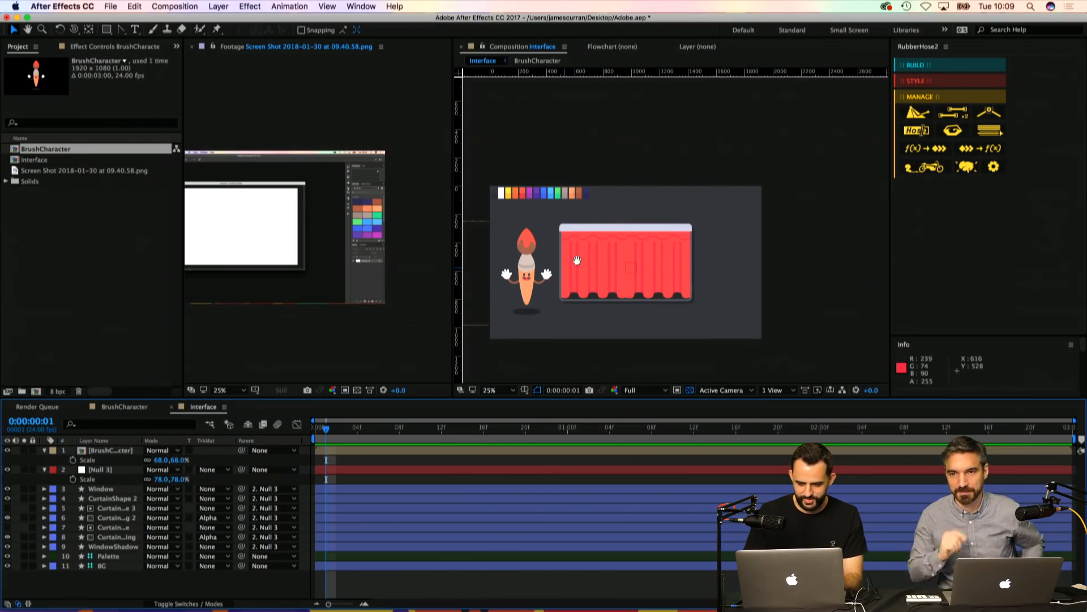
Step: Save the project with the resized window and brush character
drag(577, 259, 554, 265)
key(super+s)
drag(584, 207, 606, 206)
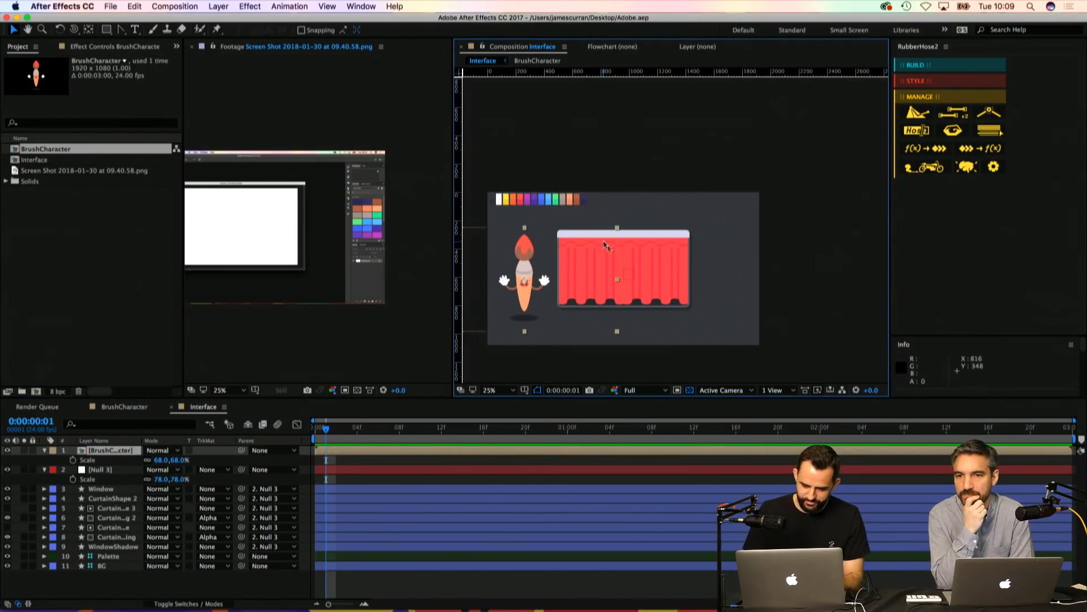
Step: Add a full-size ellipse to the Window shape layer with the Ellipse tool
click(121, 498)
click(118, 489)
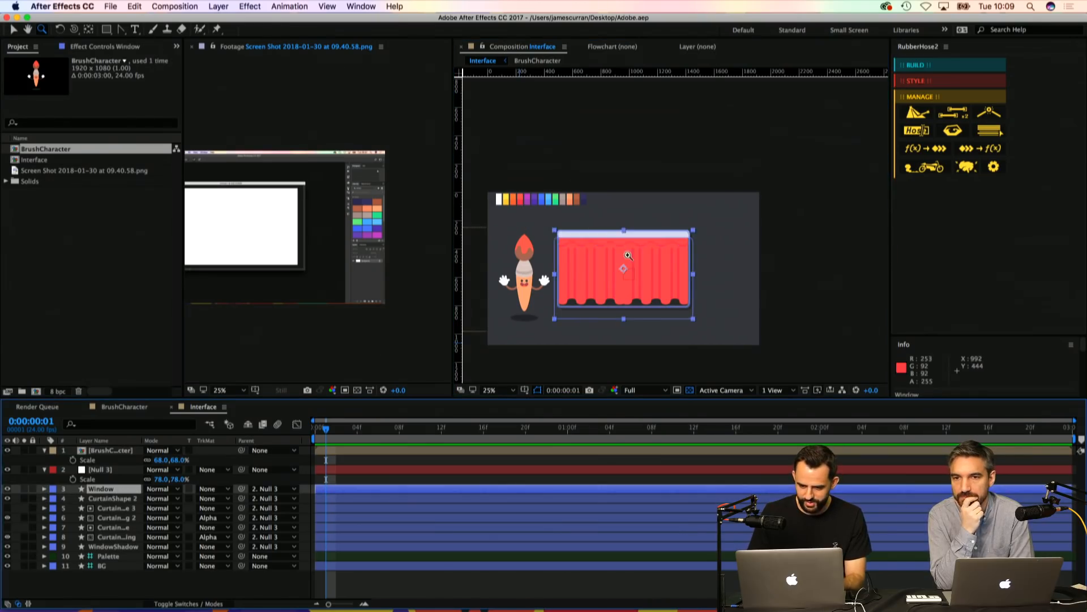
click(589, 252)
drag(606, 247, 506, 277)
drag(383, 206, 455, 216)
click(579, 258)
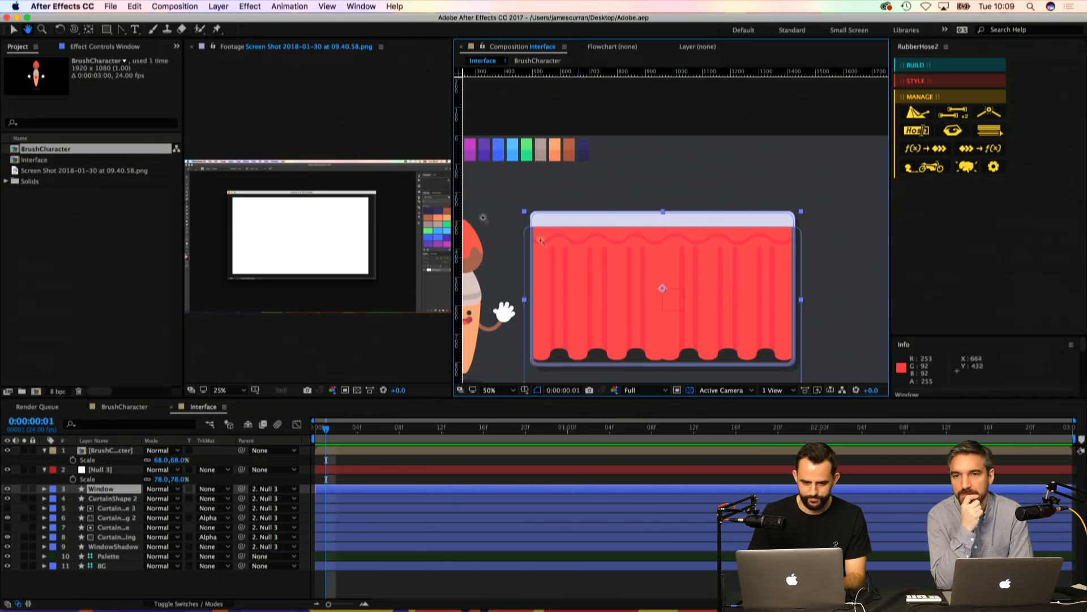
mouse_move(106, 29)
mouse_down()
mouse_move(159, 65)
mouse_move(154, 54)
mouse_up()
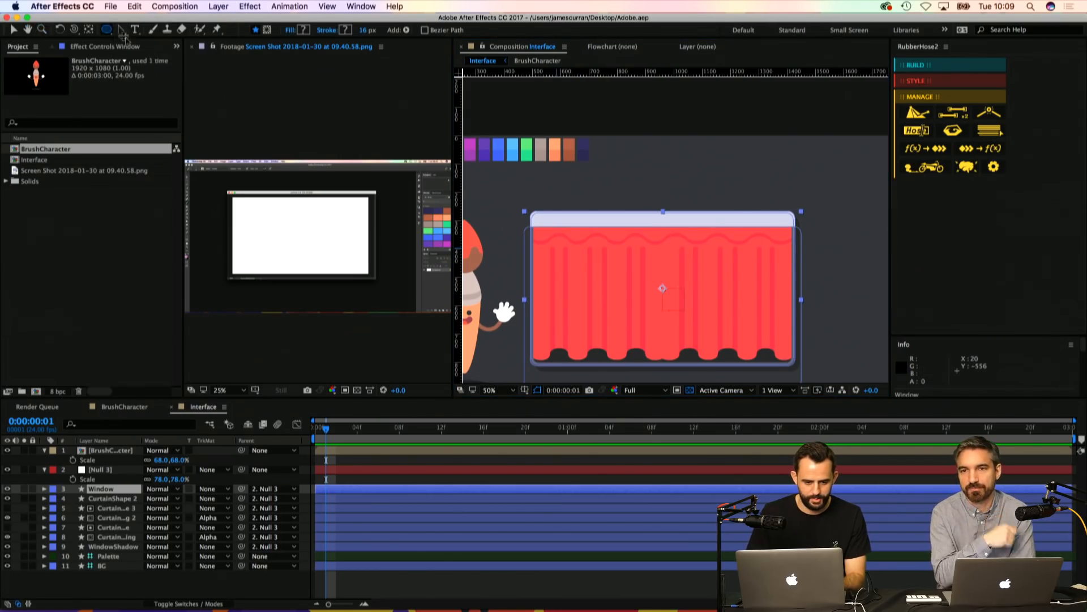
double_click(103, 31)
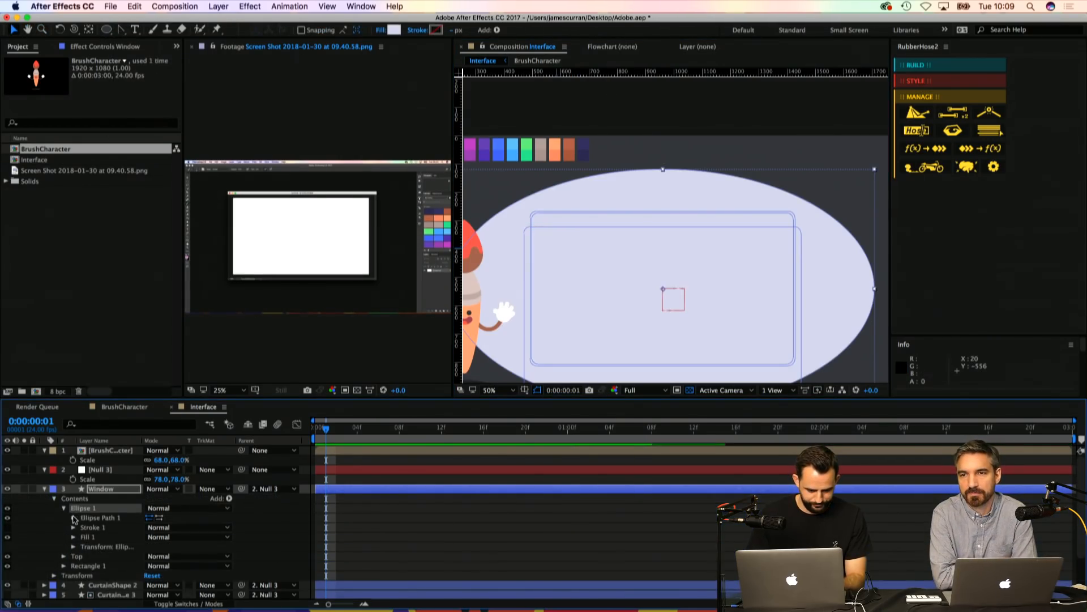
Step: Set Ellipse 1's path size to 20 by 20 and move its position up to 0, -248
key(super+shift+a)
click(156, 528)
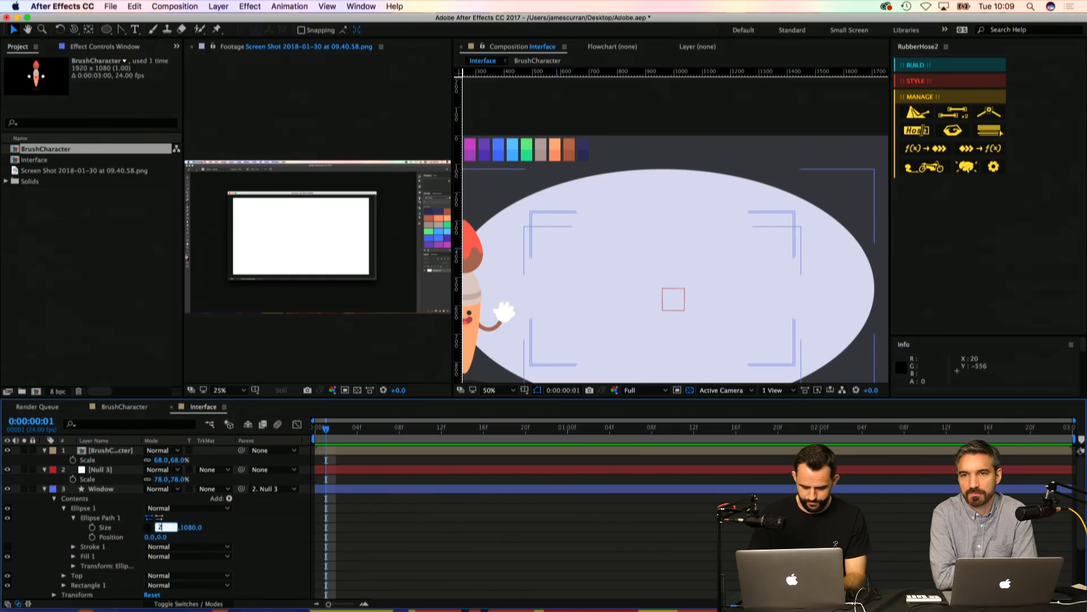
text(20)
key(Return)
text(20)
key(Return)
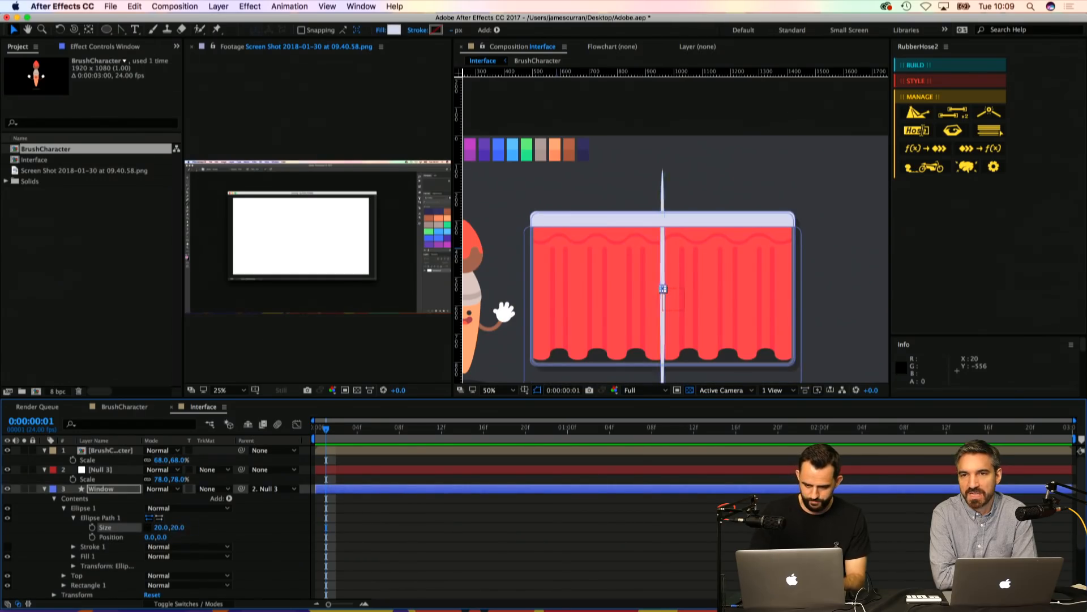
drag(161, 536, 35, 530)
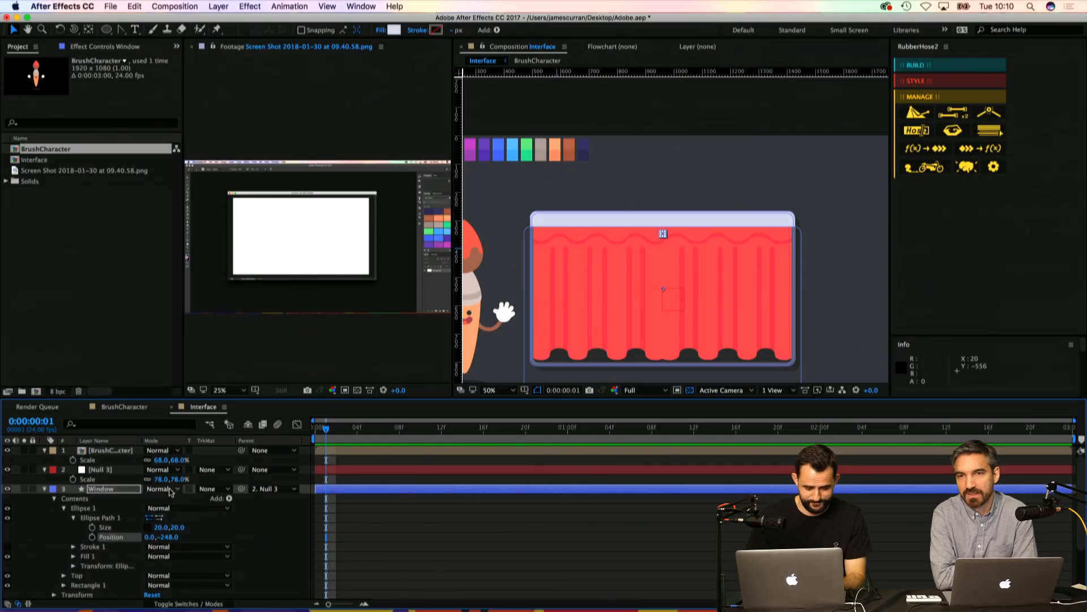
Step: Change Ellipse 1's fill to the red sampled from the palette swatches at the top of the composition
mouse_move(551, 151)
mouse_down()
mouse_move(638, 139)
mouse_move(625, 144)
mouse_up()
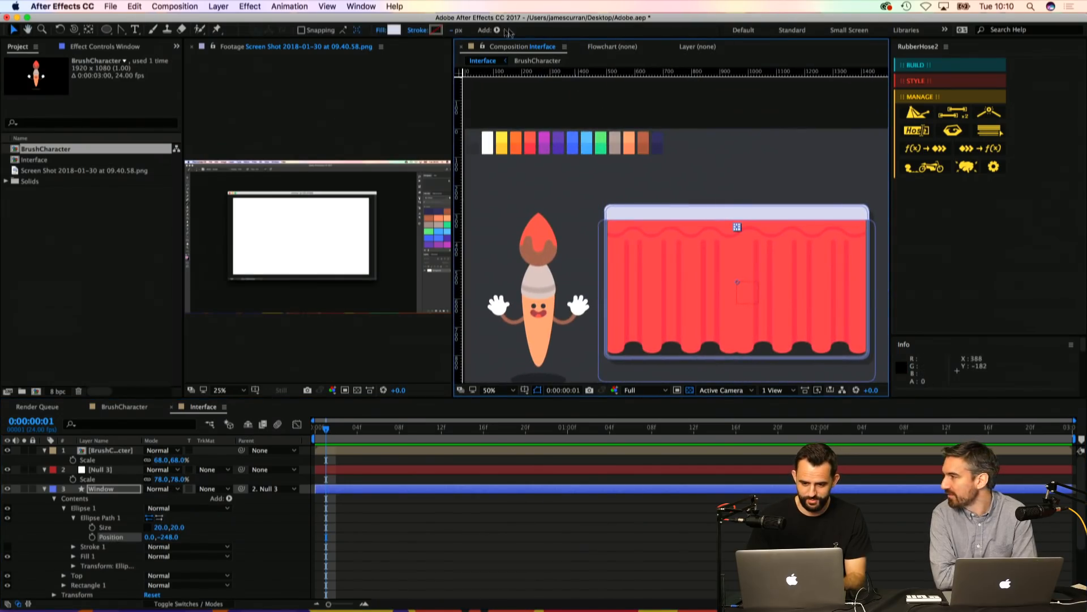
click(393, 31)
click(689, 480)
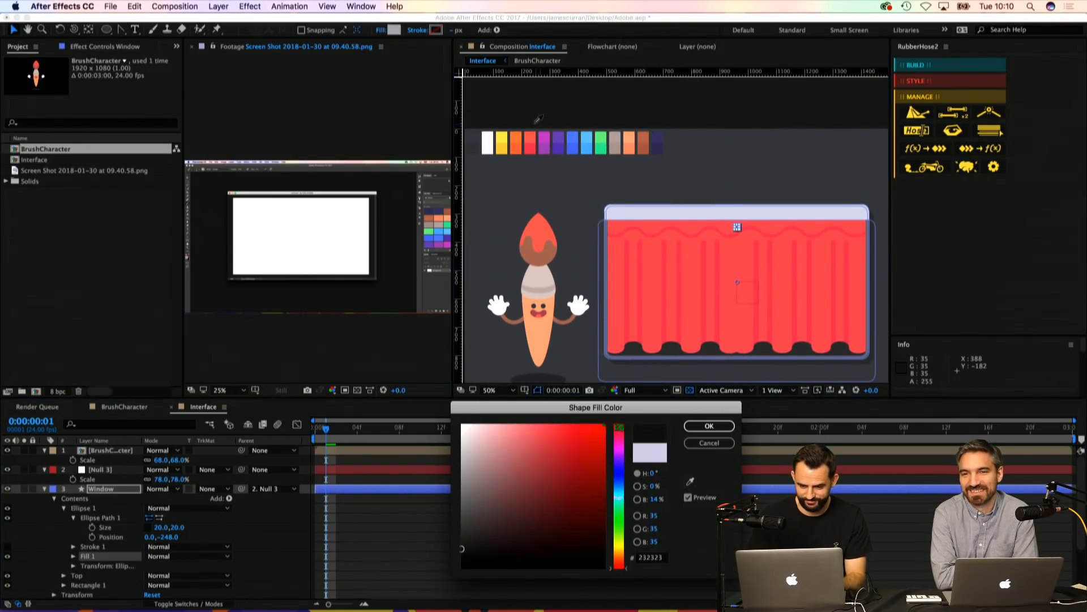
click(530, 136)
click(709, 426)
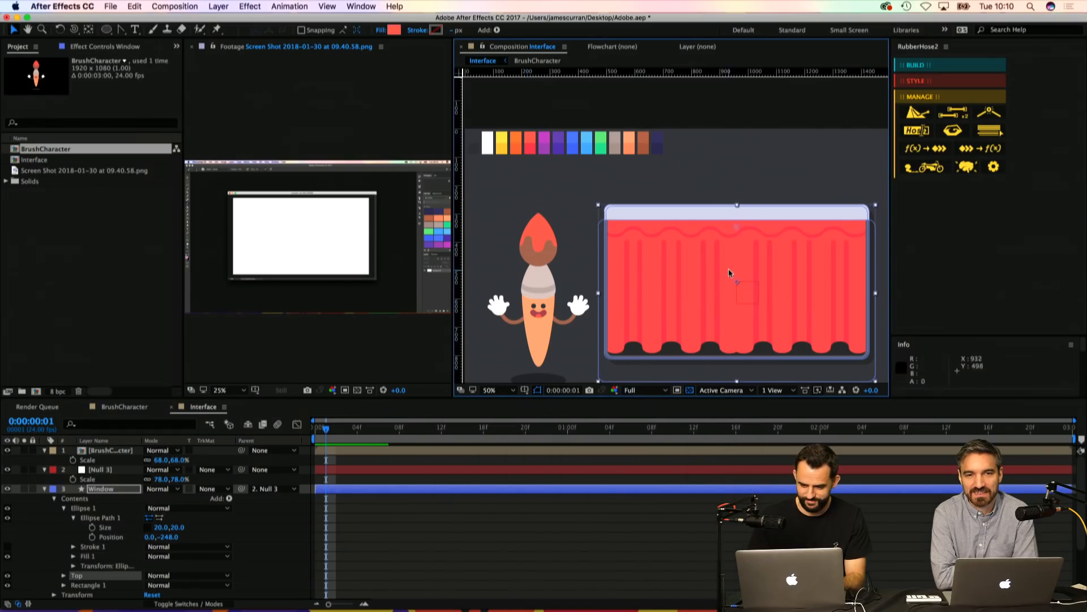
Step: Move Ellipse 1's path up onto the window's pale title bar at Y -315.3 and set its size to 26 by 26
click(734, 222)
drag(169, 536, 150, 537)
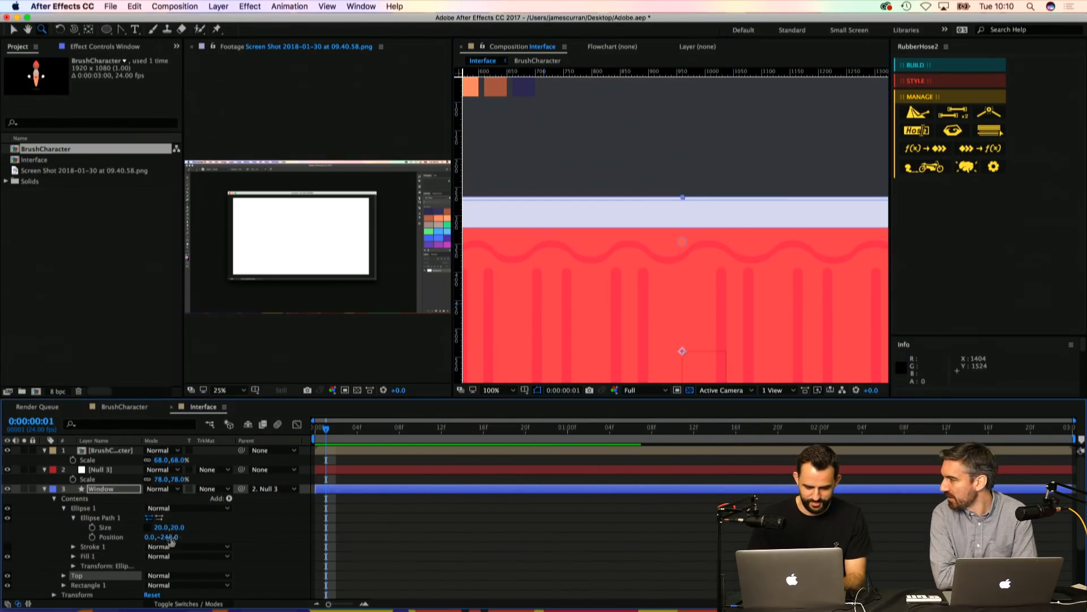
click(40, 537)
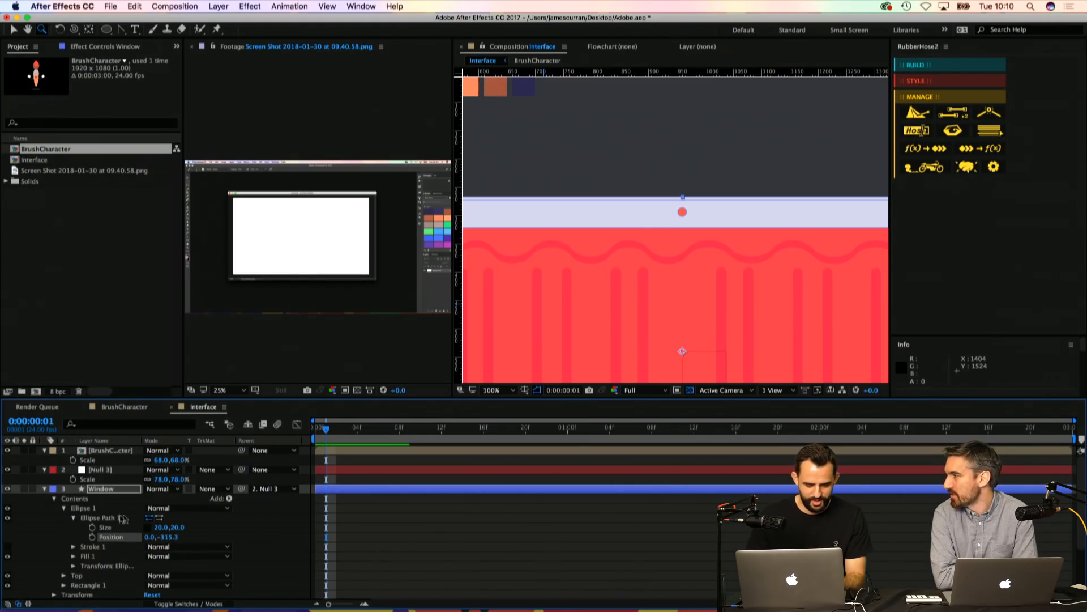
drag(163, 527, 171, 533)
click(164, 528)
text(26)
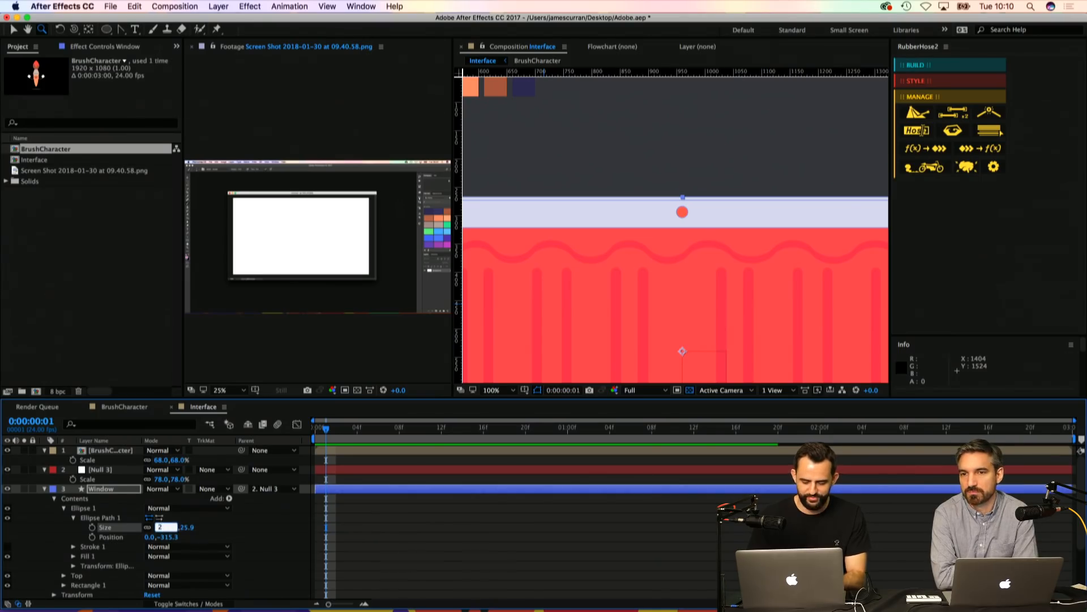
key(Return)
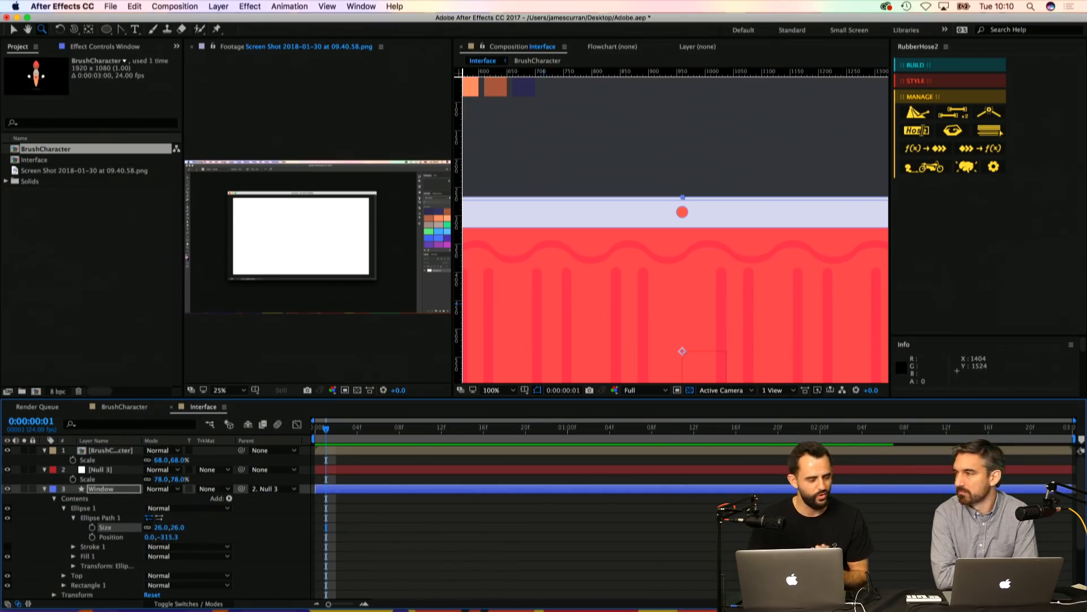
Step: Shift Ellipse 1's path position to -559, -314.8, near the title bar's left end
click(499, 576)
drag(173, 538, 176, 535)
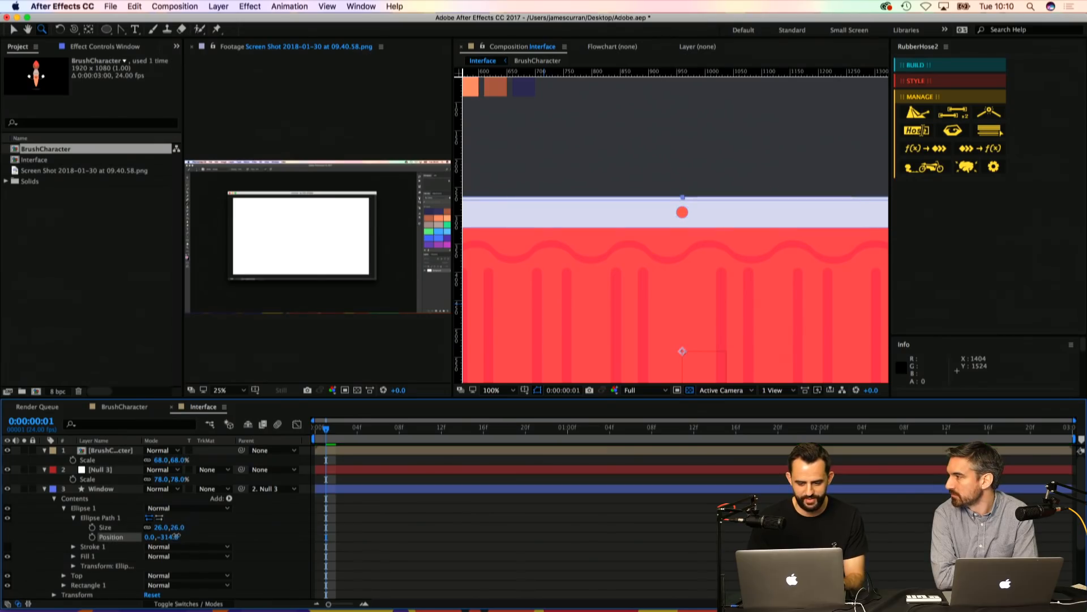
click(434, 542)
alt+click(586, 237)
alt+click(586, 237)
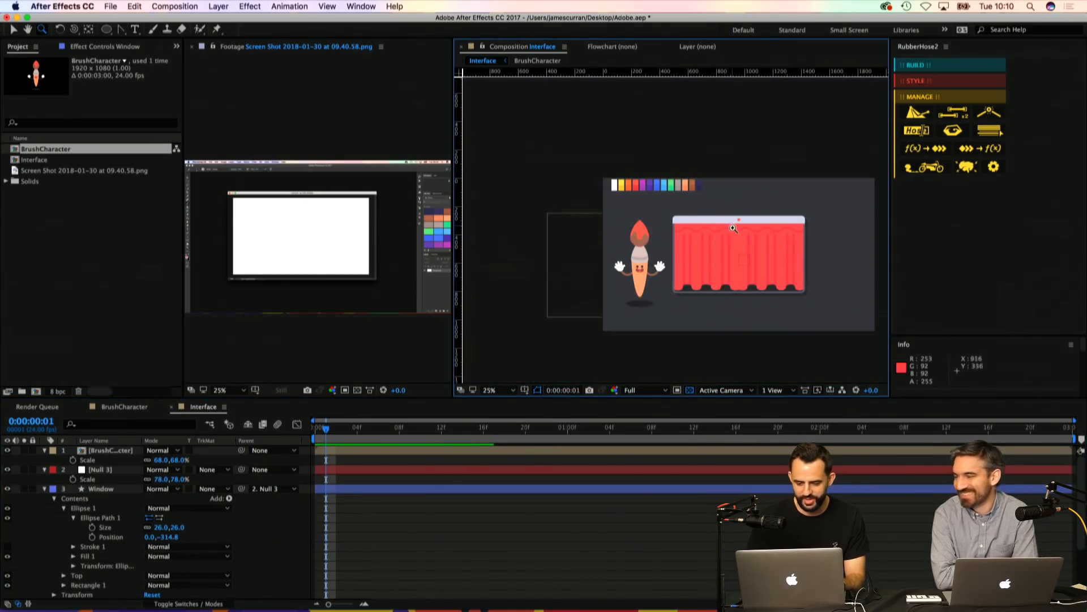
click(732, 226)
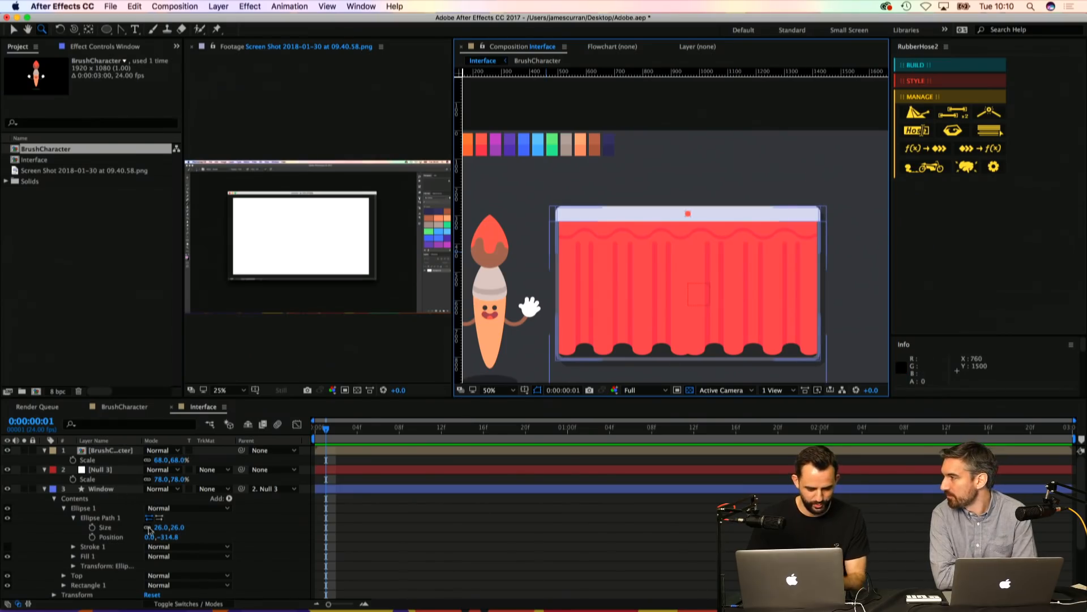
drag(148, 537, 49, 540)
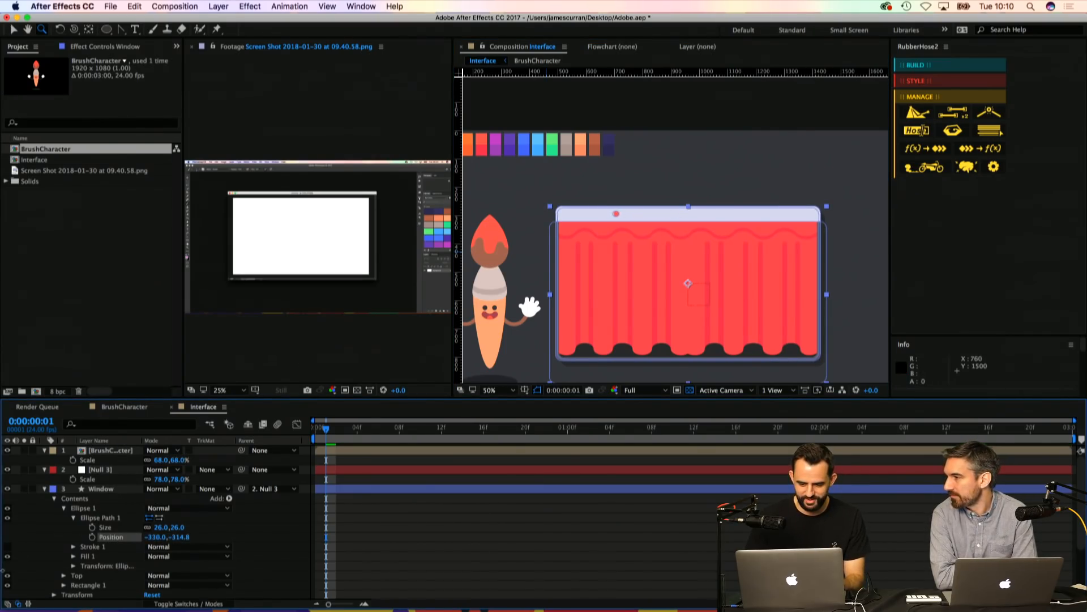
drag(154, 536, 106, 539)
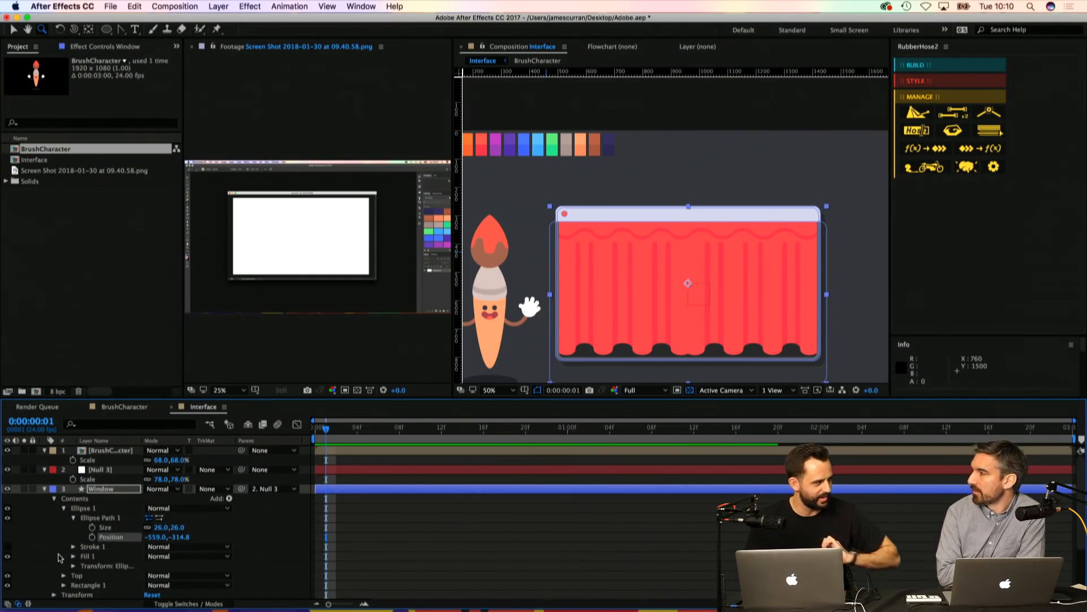
Step: Fine-tune Ellipse 1's path position to -564, -314.5 and leave nothing selected
click(609, 210)
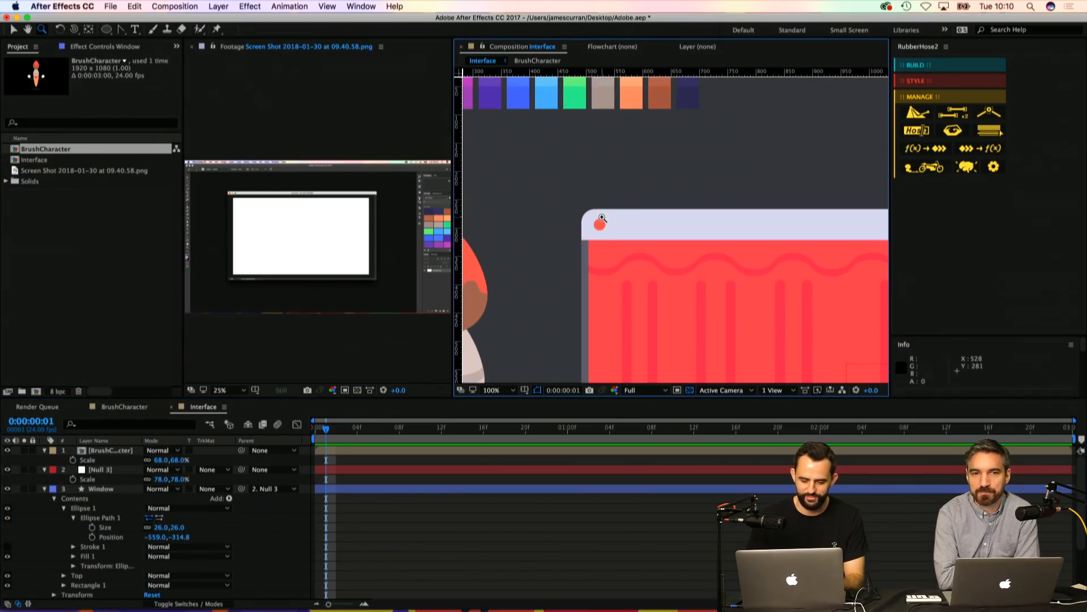
click(636, 219)
drag(156, 537, 130, 537)
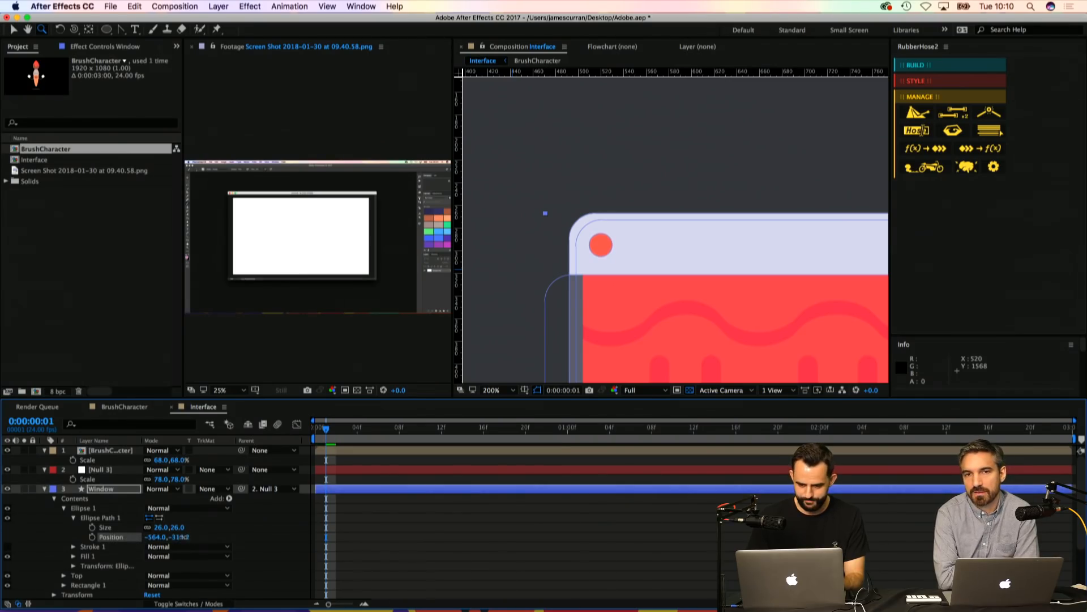
key(super+shift+a)
Step: Compare with the window buttons in the reference screenshot and duplicate Ellipse 1 inside the Window layer
click(251, 189)
click(256, 190)
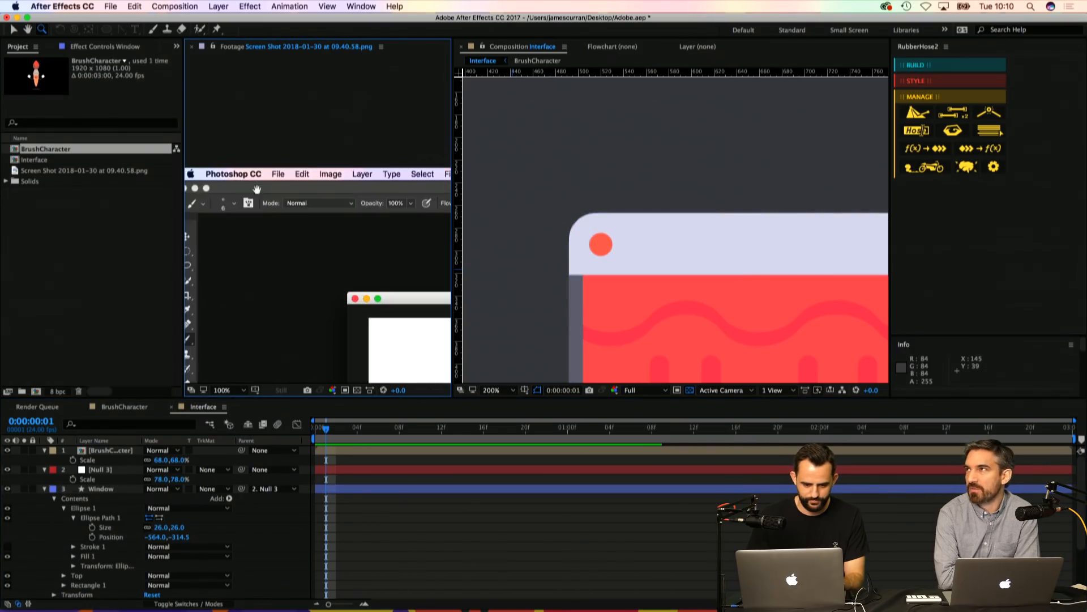
key(h)
drag(257, 190, 219, 175)
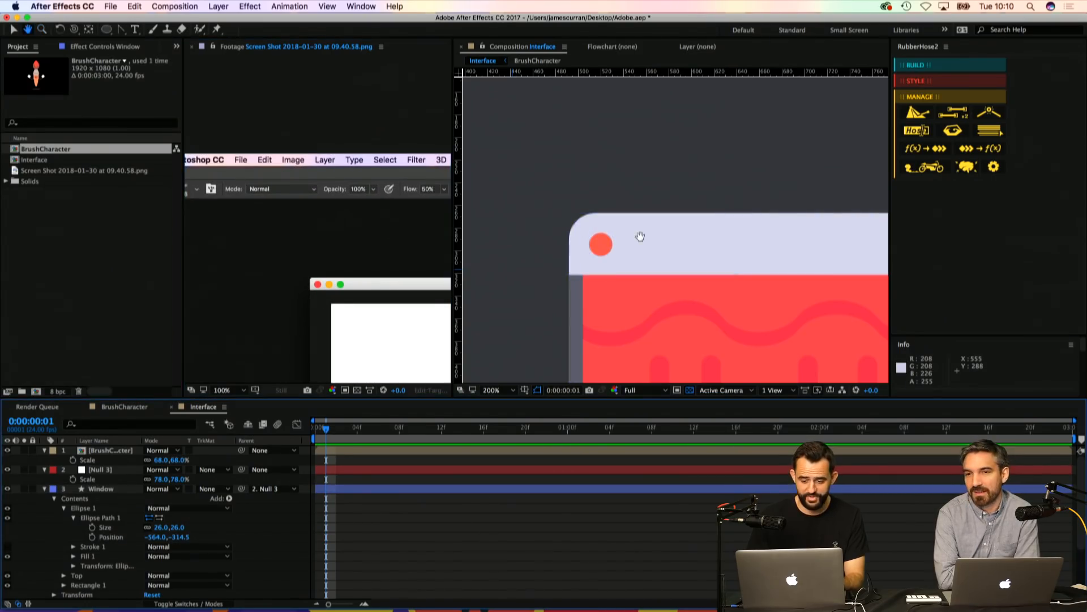
drag(641, 235, 589, 217)
click(106, 509)
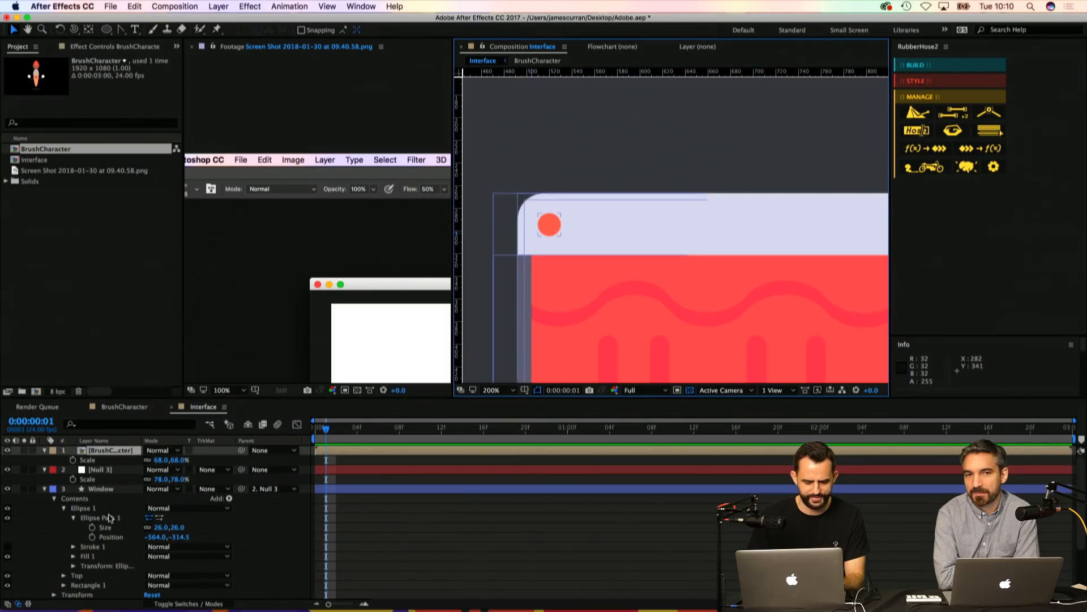
key(super+d)
click(64, 508)
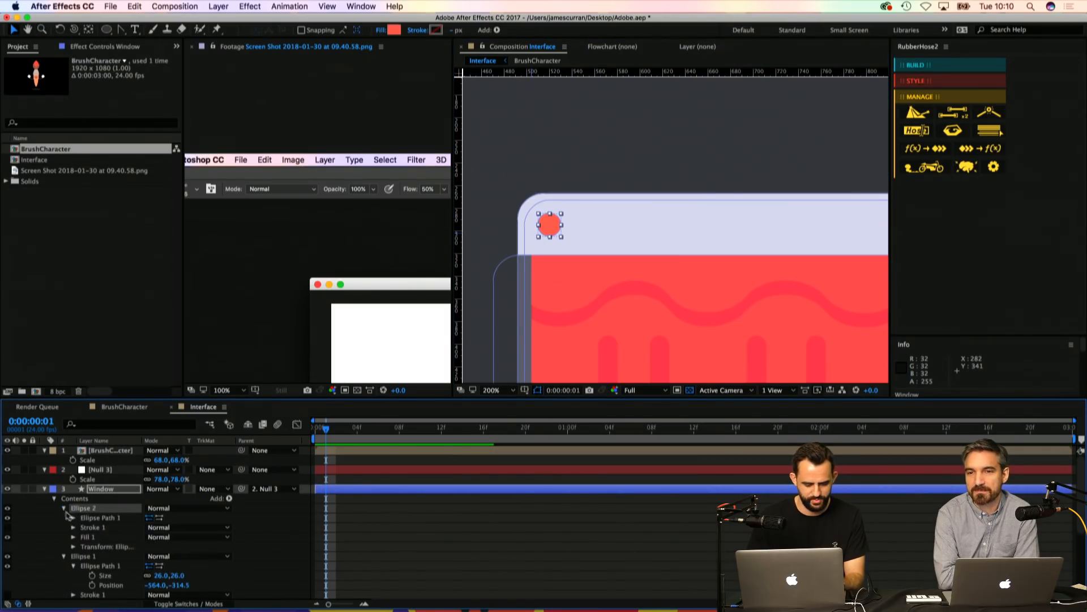
Step: Set the X path position of both Ellipse 1 and Ellipse 2 to -565
click(164, 585)
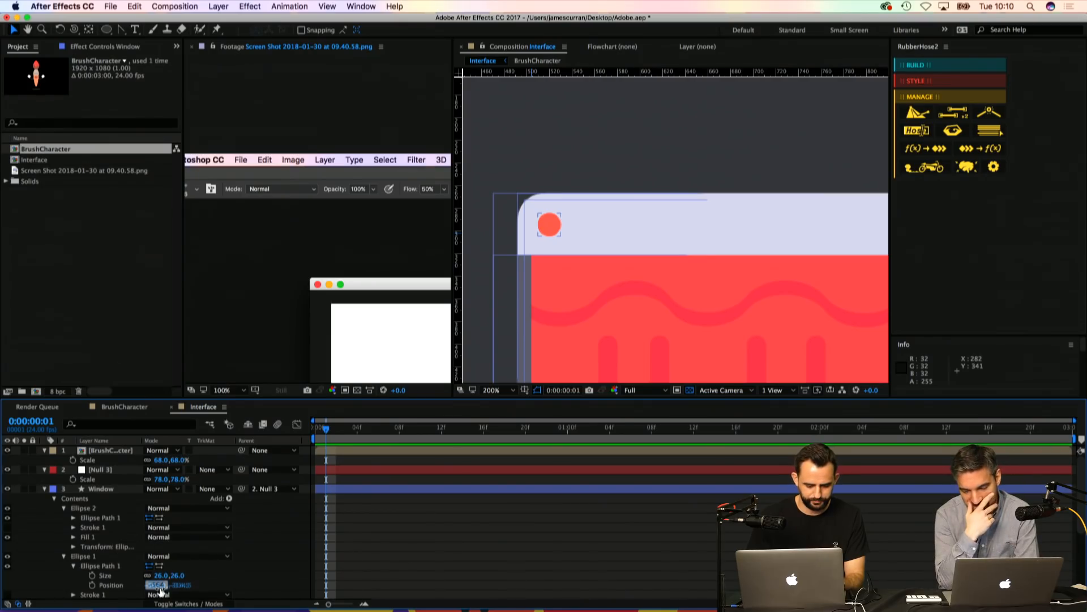
text(-565)
key(Return)
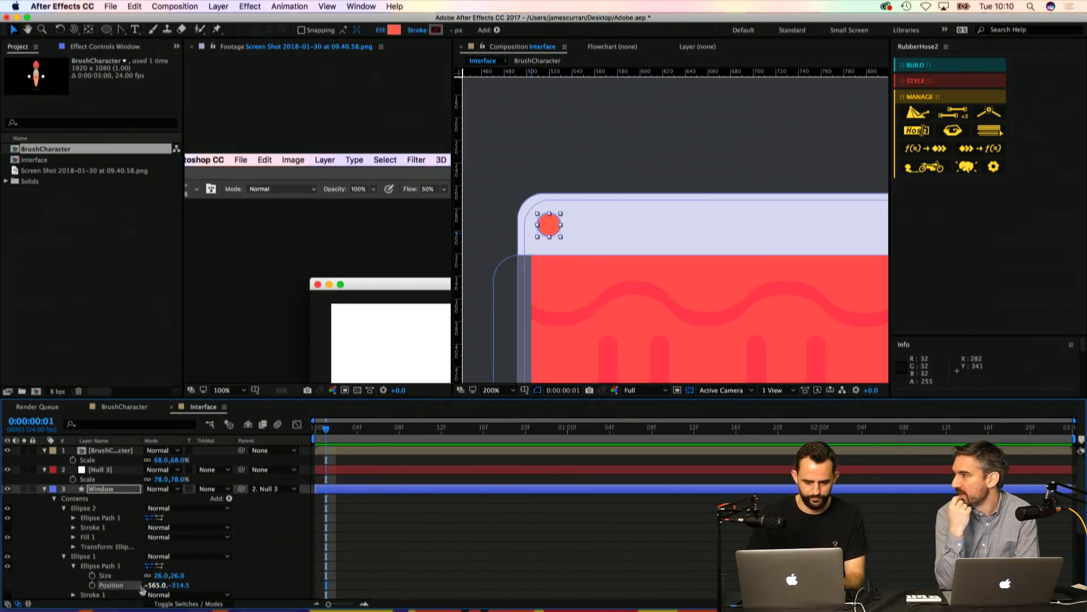
click(72, 519)
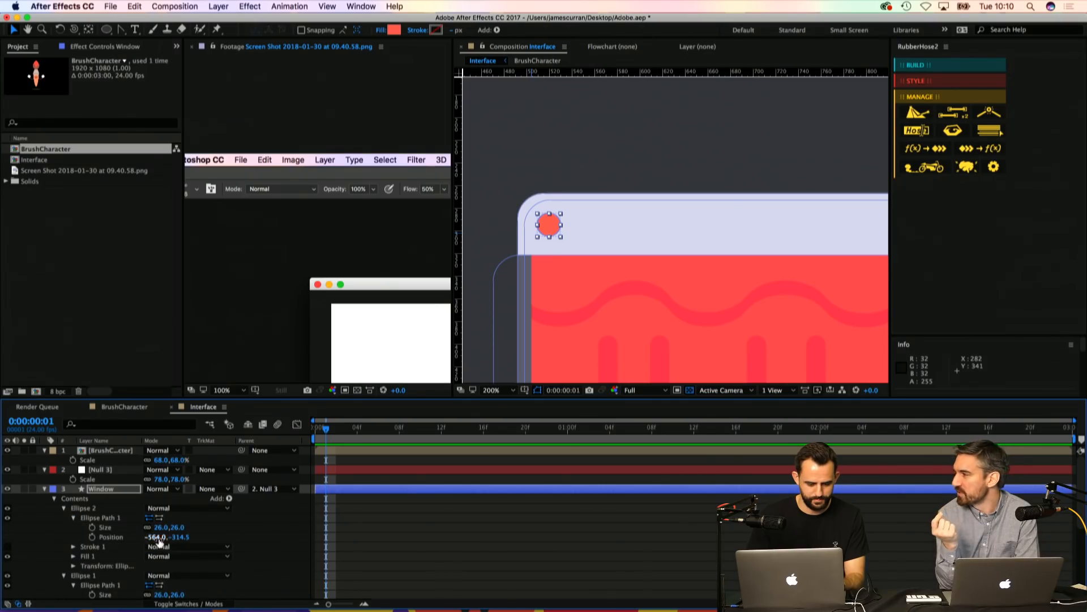
text(-565)
key(Return)
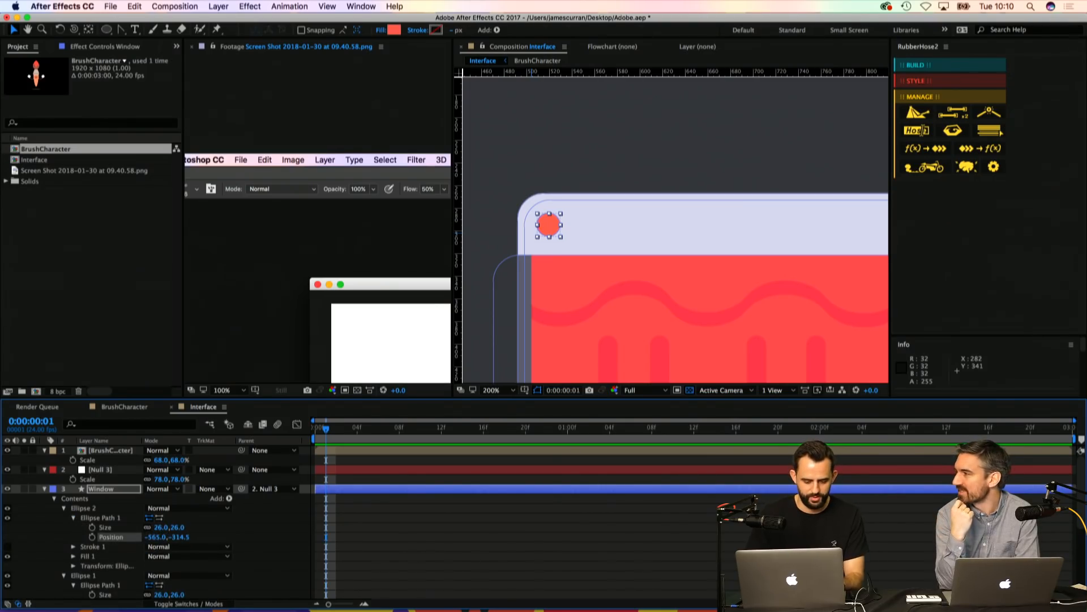
Step: Move Ellipse 2 to the right of the first circle, with its X path position at -520
mouse_move(151, 541)
mouse_down()
mouse_move(169, 541)
mouse_move(160, 543)
mouse_up()
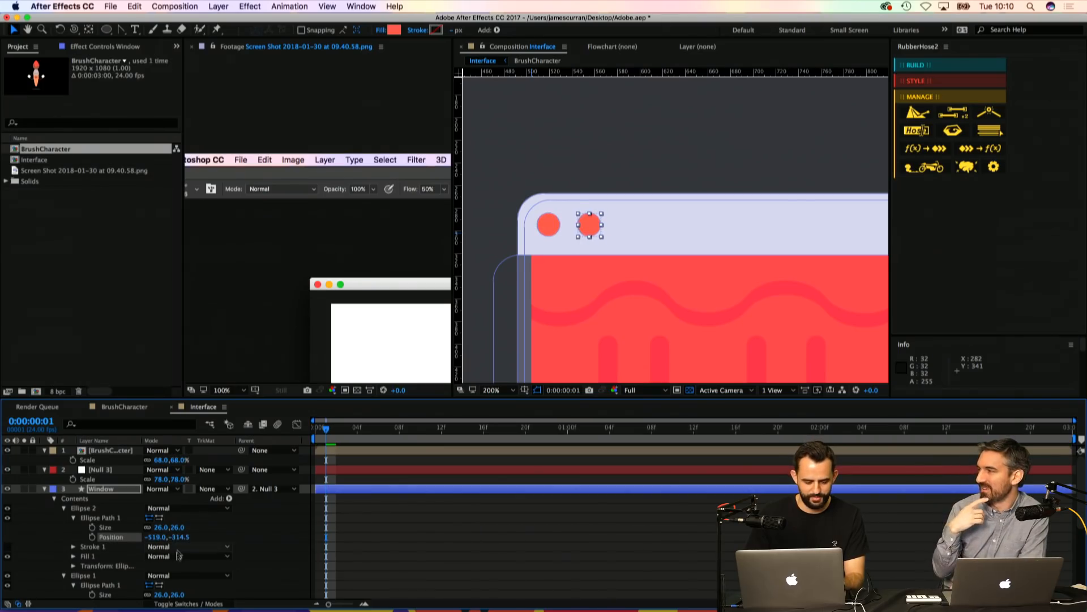
key(super+shift+a)
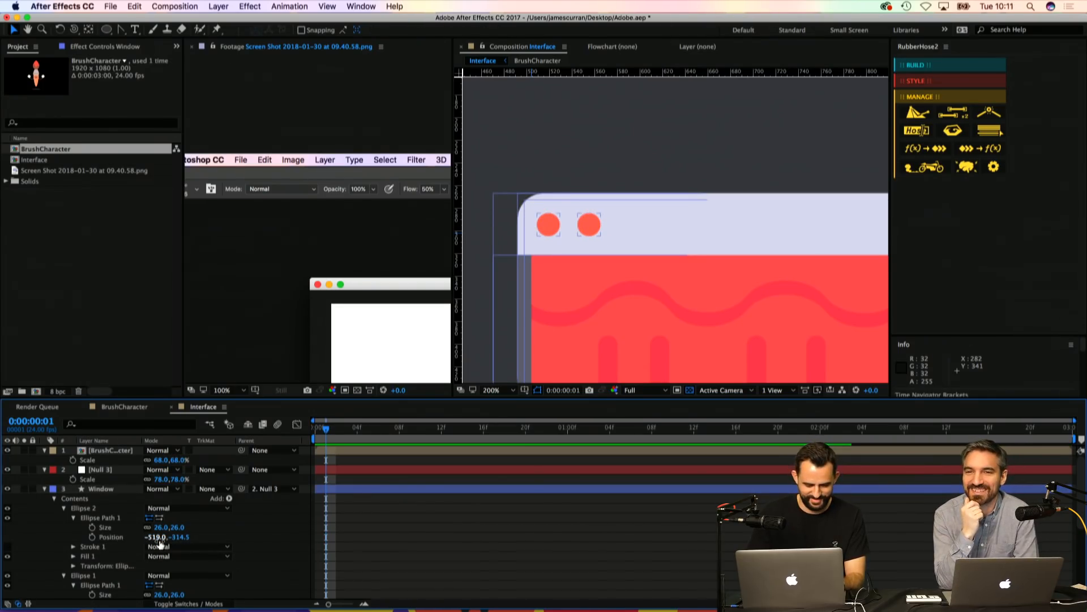
click(161, 542)
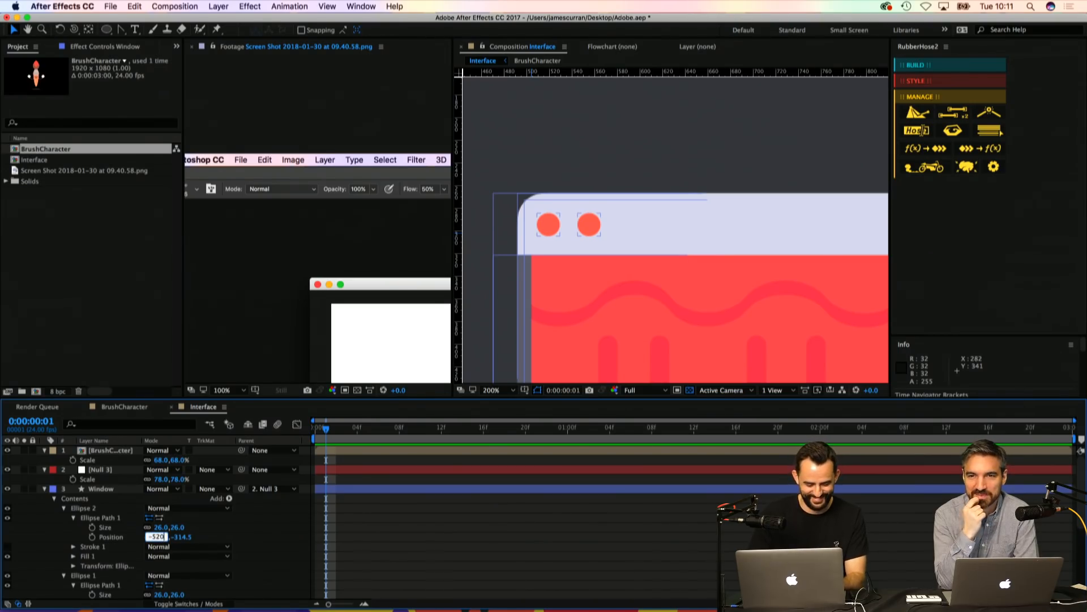
key(Return)
Step: Change Ellipse 2's fill to the yellow sampled from the palette swatches
scroll(606, 237, down, 4)
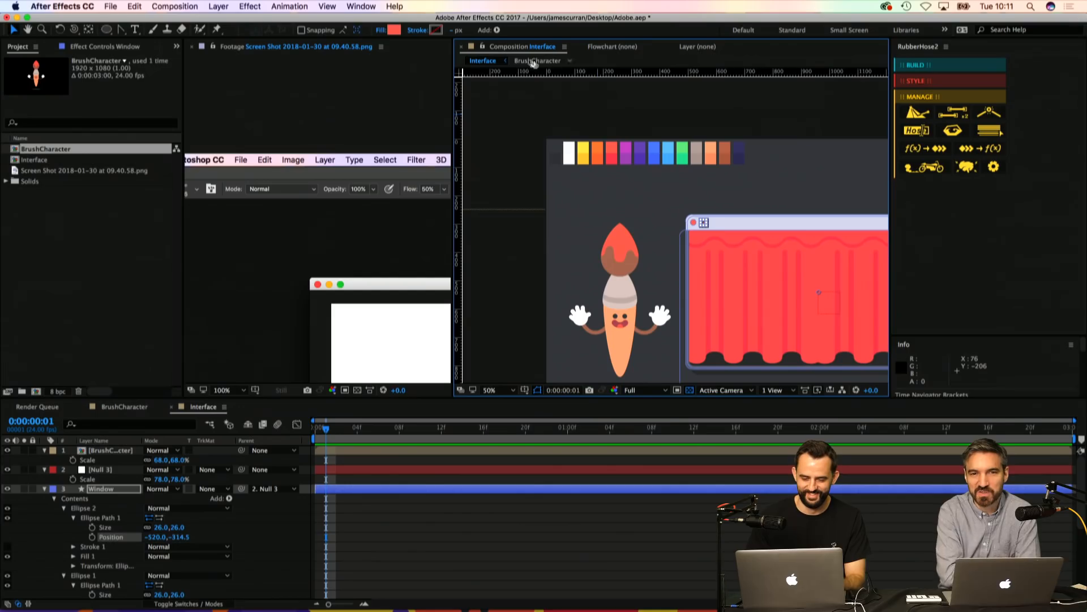
click(394, 29)
click(690, 482)
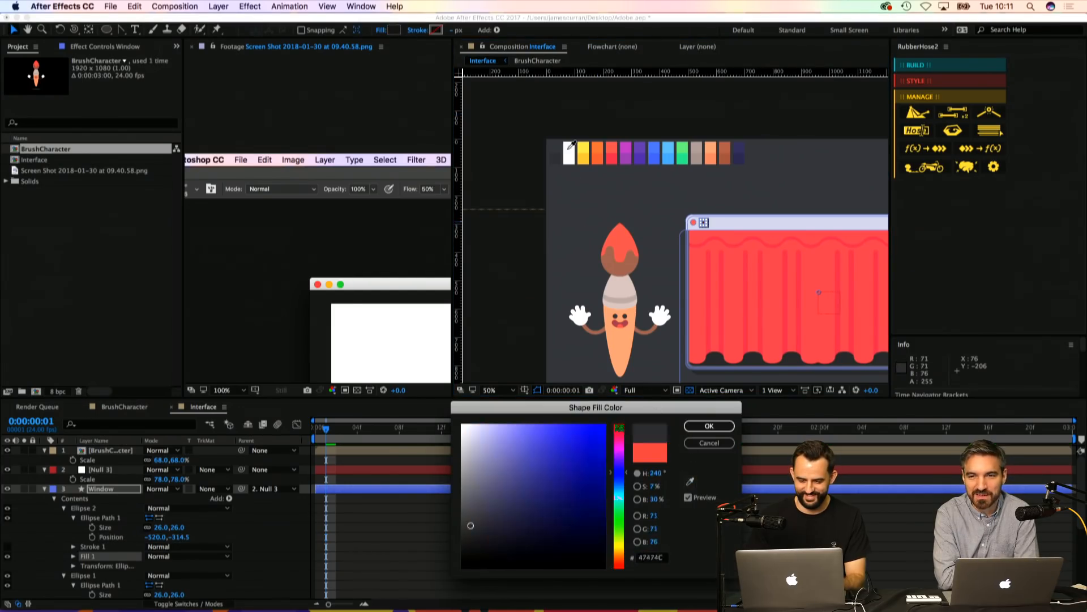
click(585, 153)
click(709, 426)
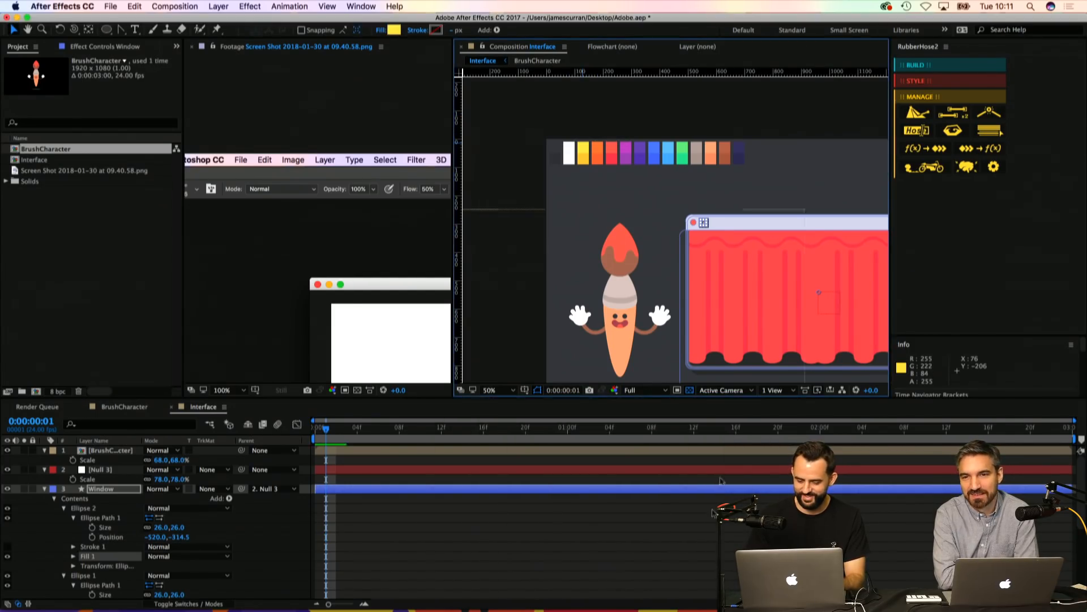
Step: Duplicate the whole Ellipse 2 group and move the copy's path right to X -477
drag(719, 281, 572, 246)
click(94, 517)
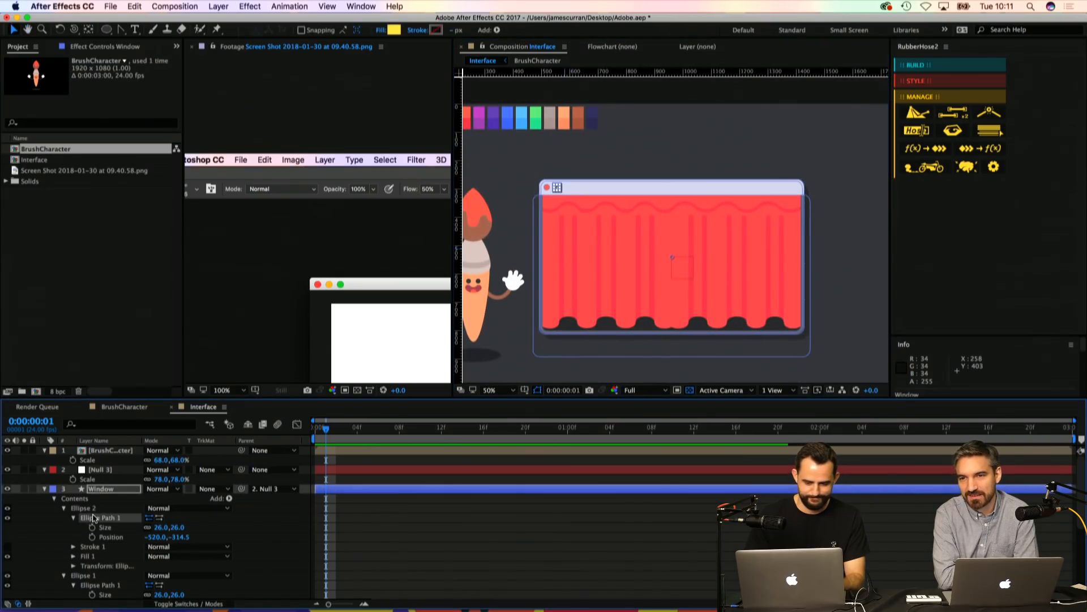
key(super+d)
key(super+z)
click(83, 508)
key(super+d)
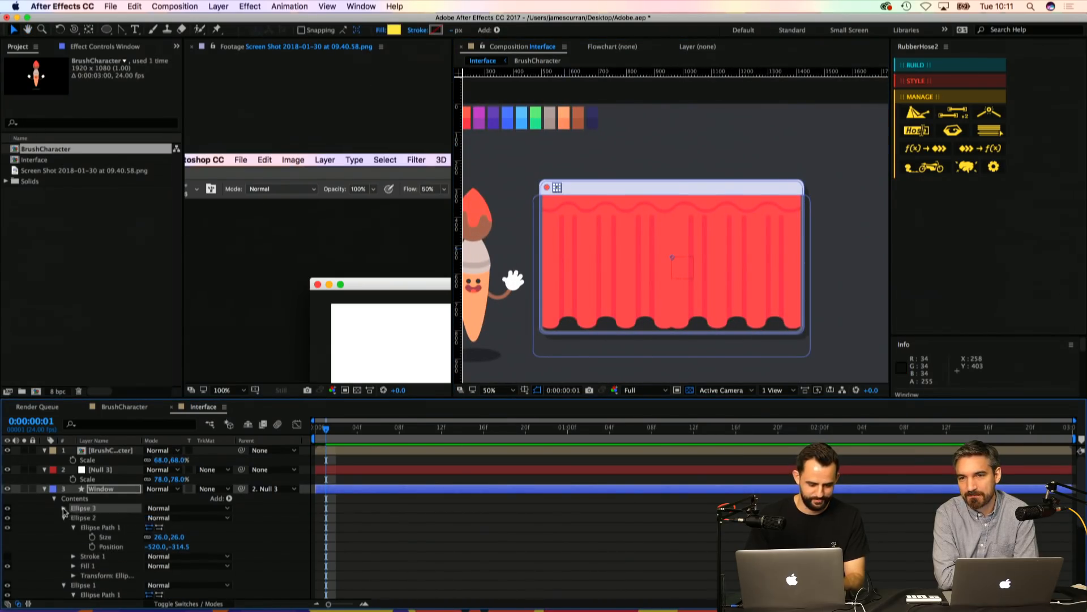
click(64, 508)
click(73, 517)
drag(155, 536, 181, 537)
Step: Change Ellipse 3's fill to the palette's green, 6BDE84, and leave nothing selected
click(395, 30)
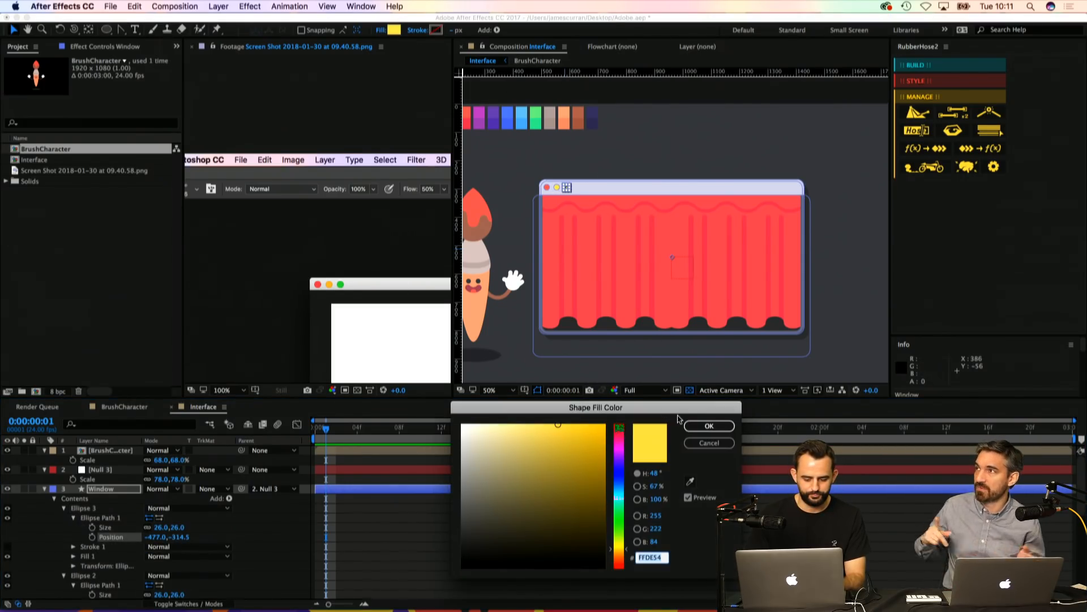
click(690, 482)
click(535, 117)
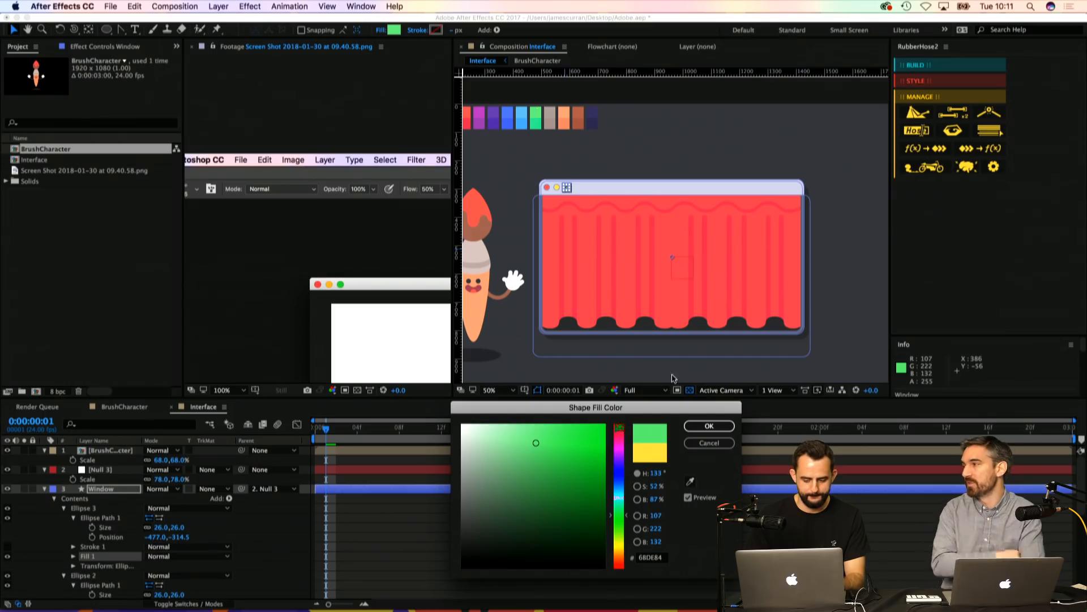
click(701, 427)
click(637, 557)
Step: Set Ellipse 3's X path position to -475 to even out the spacing of the three title-bar circles
key(z)
click(615, 201)
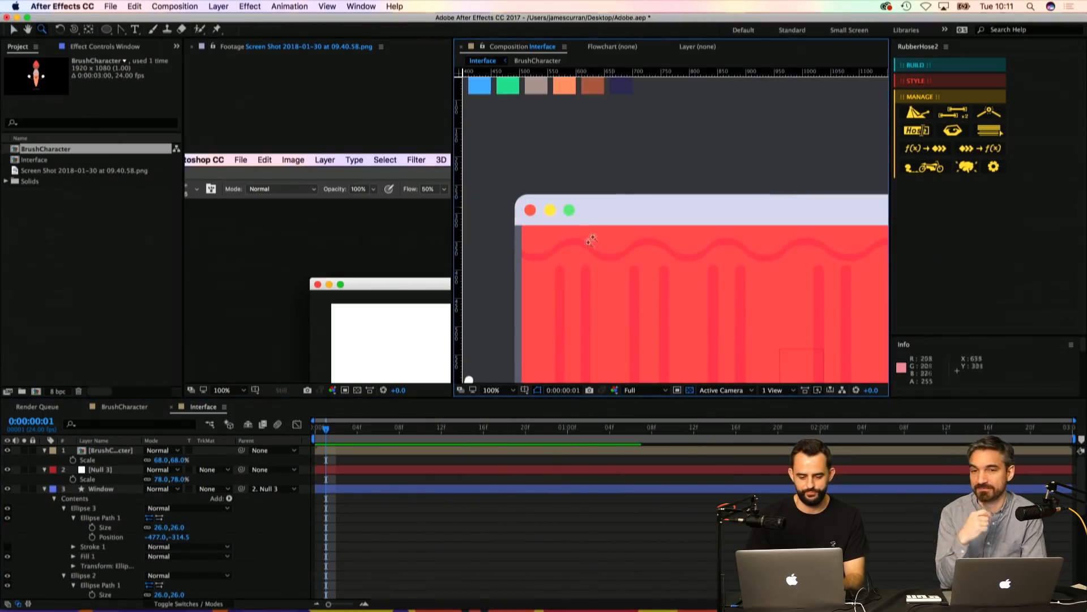
click(589, 241)
mouse_move(159, 536)
mouse_down()
mouse_move(175, 541)
mouse_move(163, 542)
mouse_up()
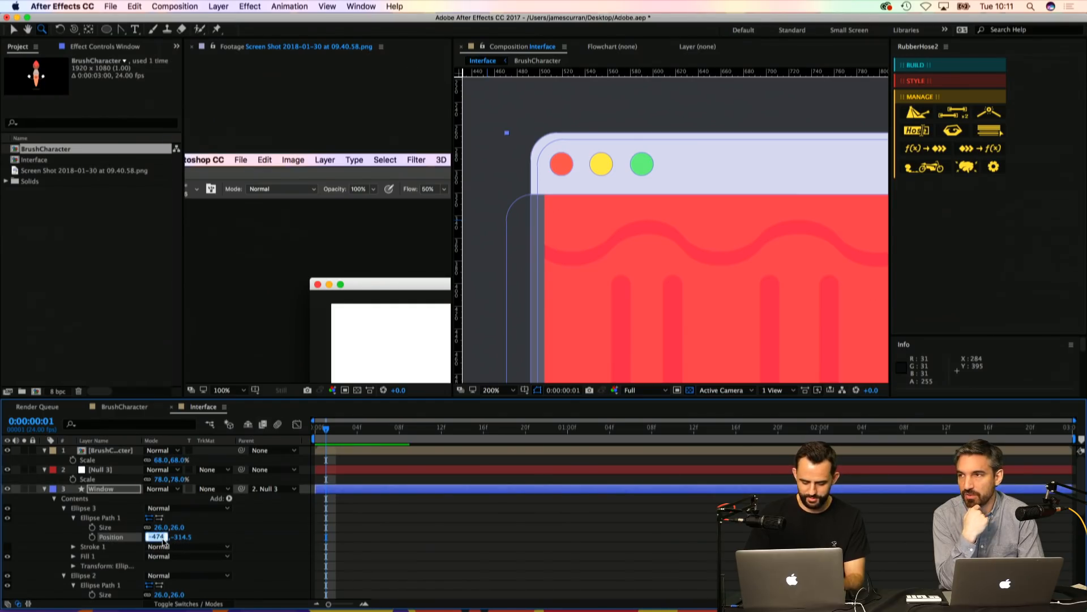
text(-)
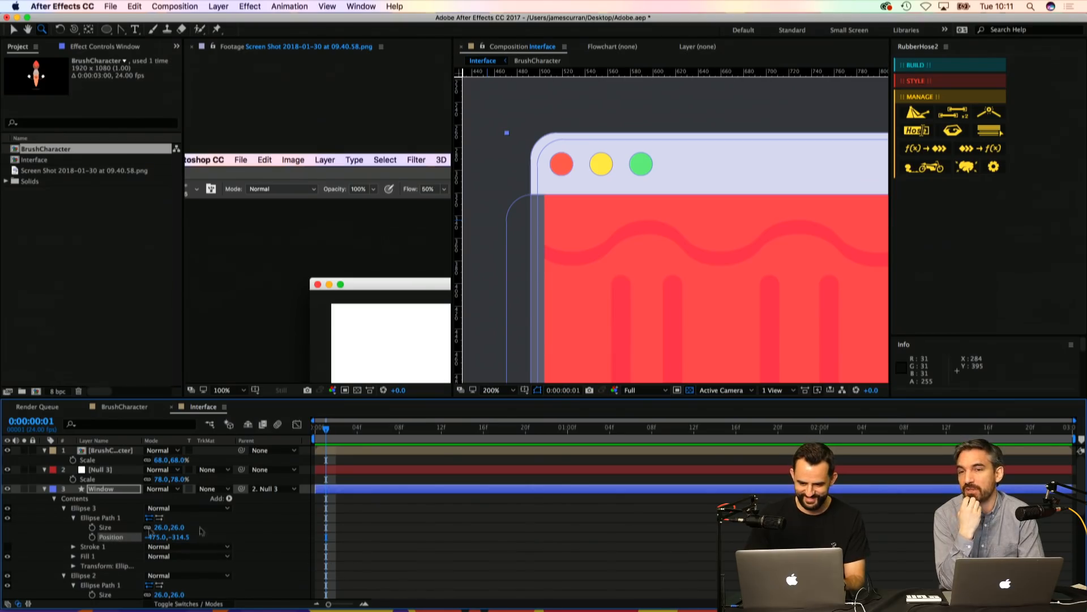
Step: Deselect everything and collapse the Ellipse 3 group and the Window layer in the timeline
click(449, 553)
alt+click(661, 238)
alt+click(661, 238)
drag(660, 238, 520, 238)
key(v)
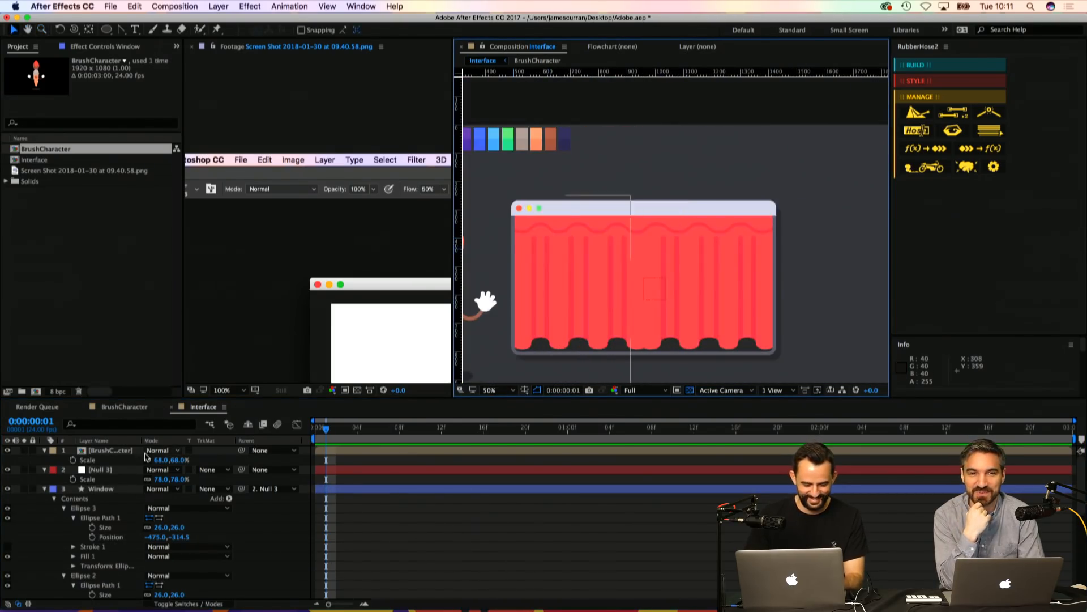
click(63, 508)
click(44, 488)
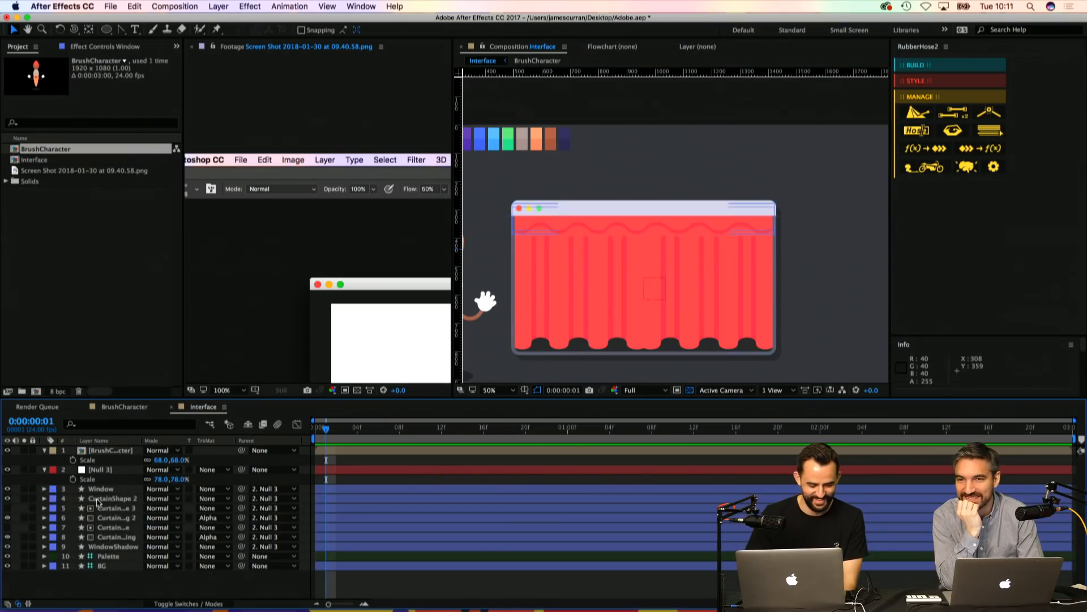
click(99, 499)
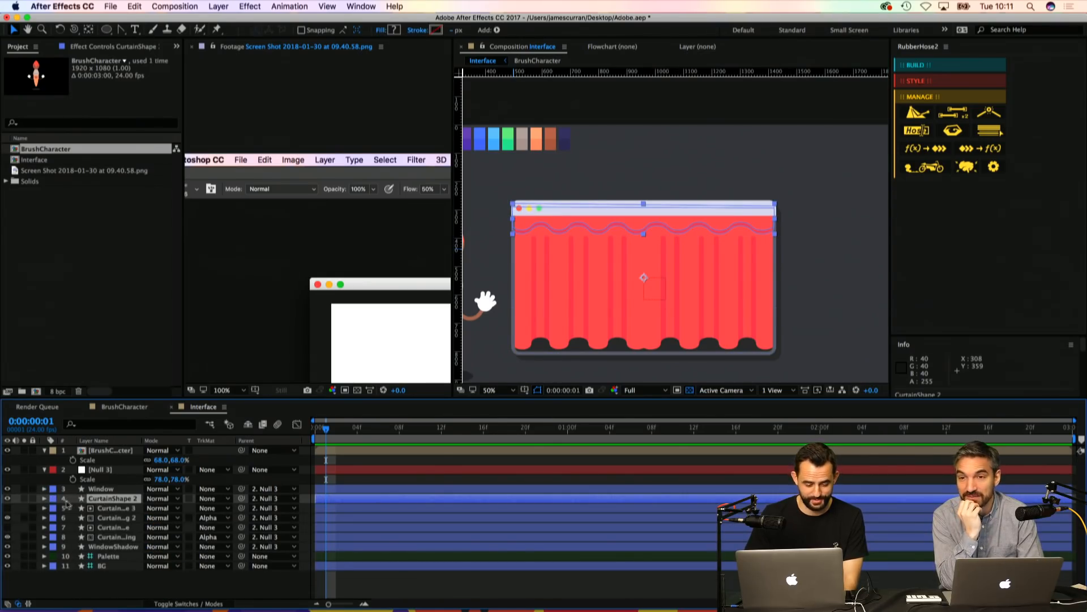
click(24, 498)
click(24, 499)
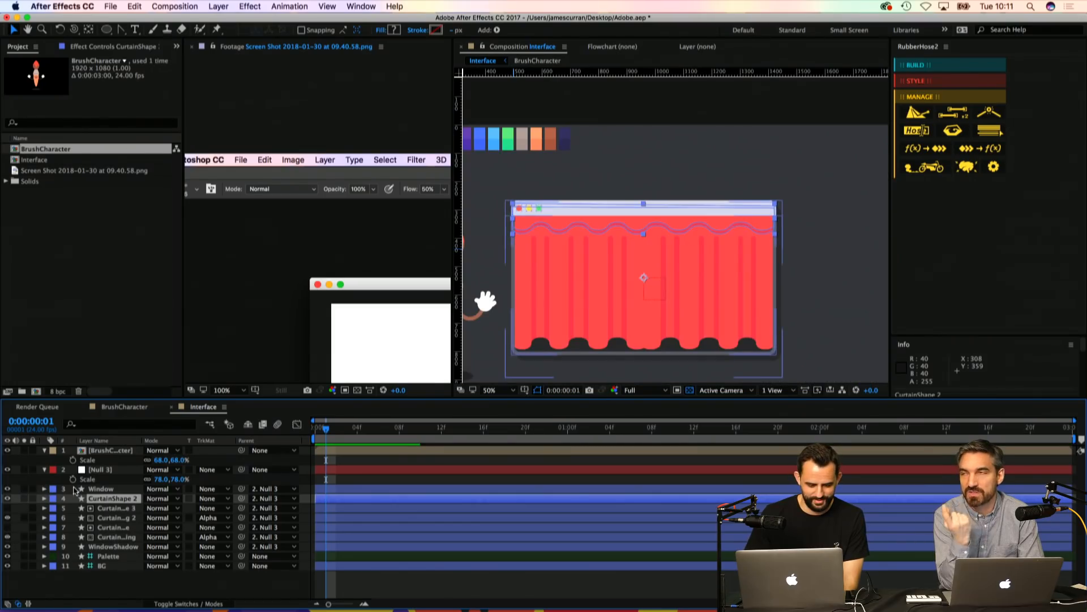
shift+click(106, 490)
click(52, 497)
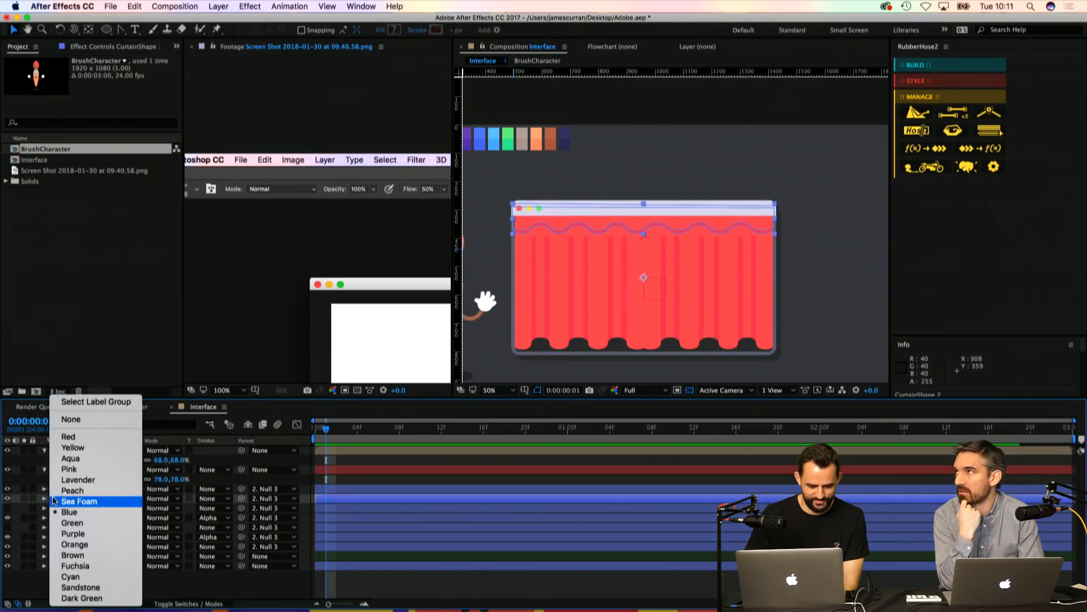
click(45, 491)
Step: Change the fill of the Window layer's Top group to the slightly greyer D1D1DE
click(44, 490)
click(64, 479)
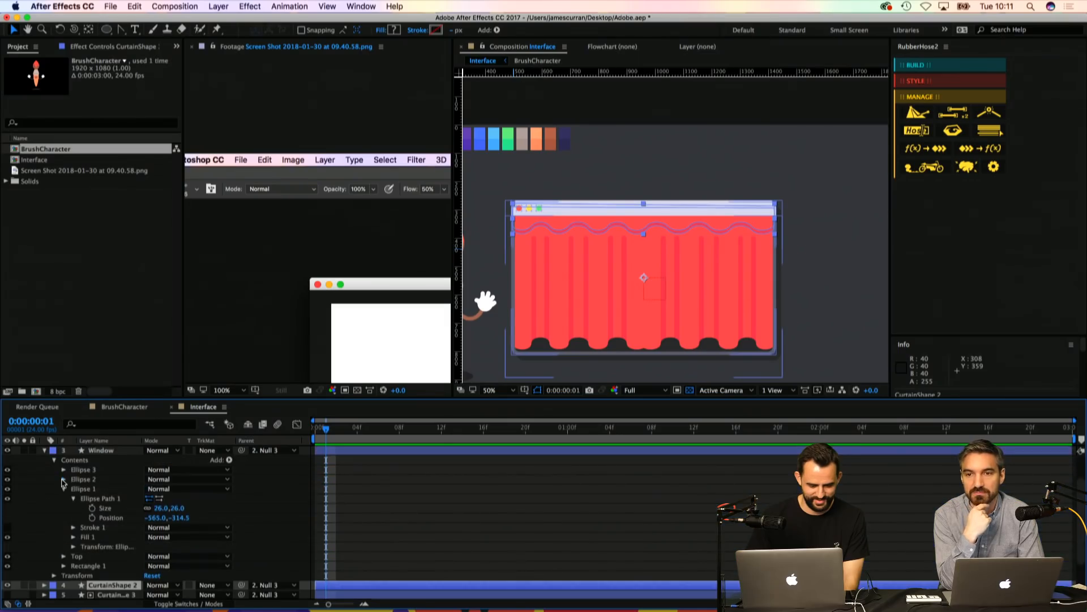
click(64, 489)
click(89, 499)
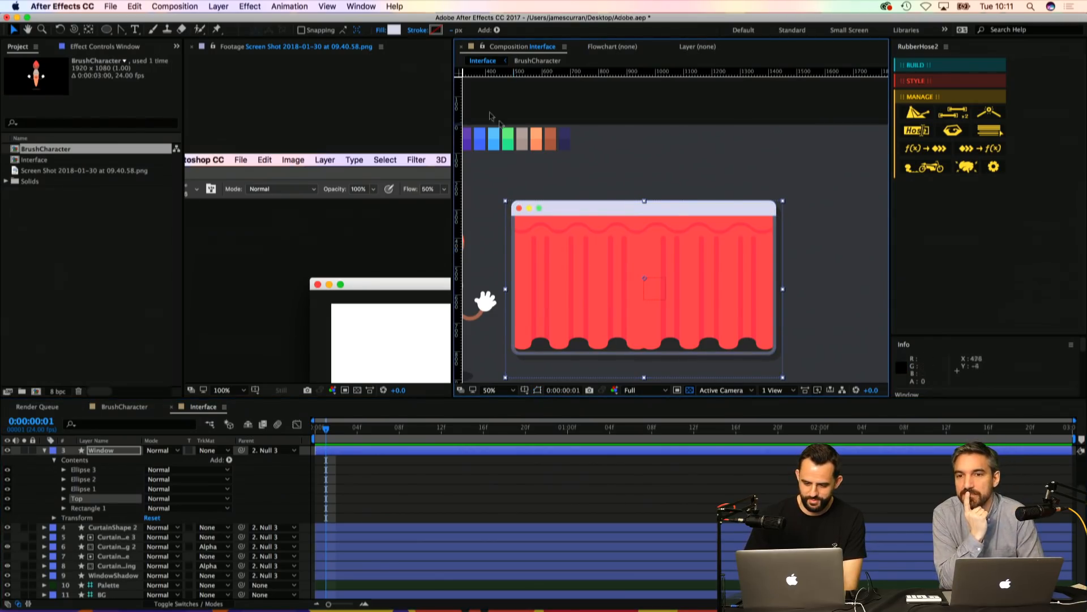
click(397, 31)
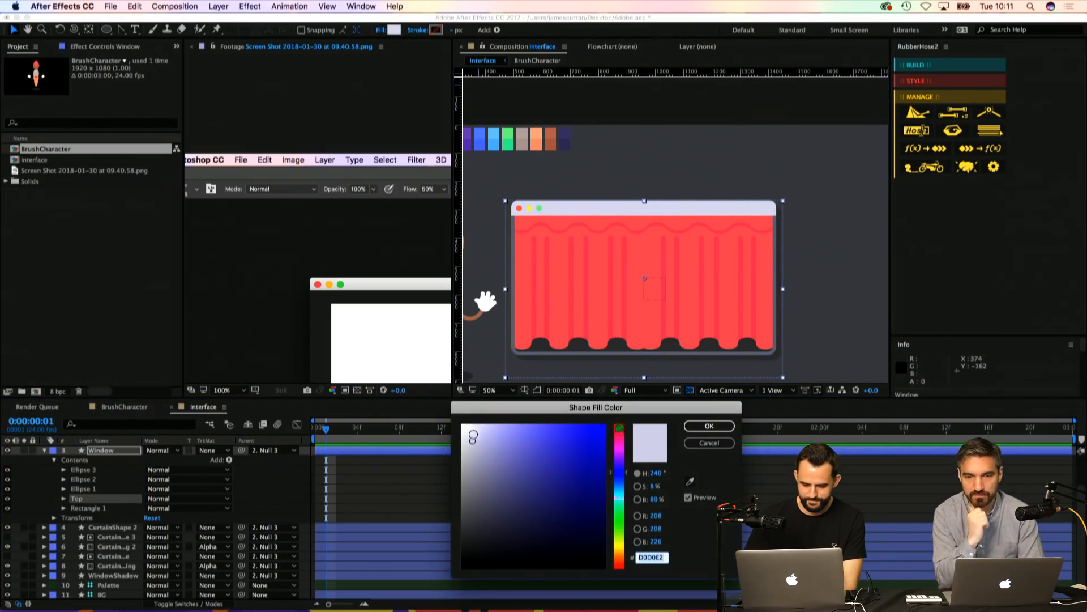
mouse_move(472, 436)
mouse_down()
mouse_move(480, 443)
mouse_move(468, 442)
mouse_up()
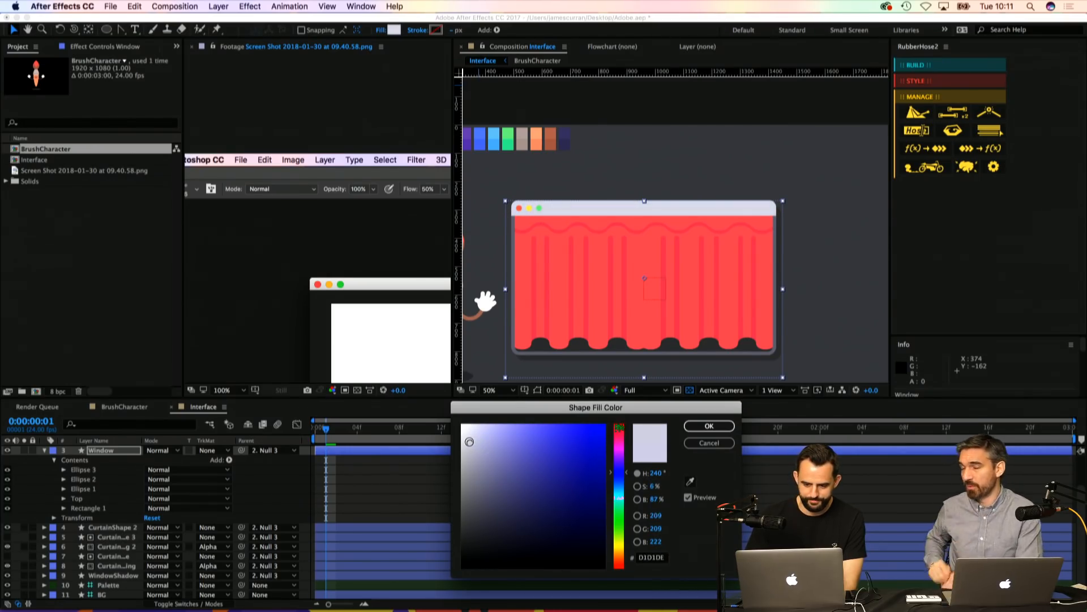
click(709, 425)
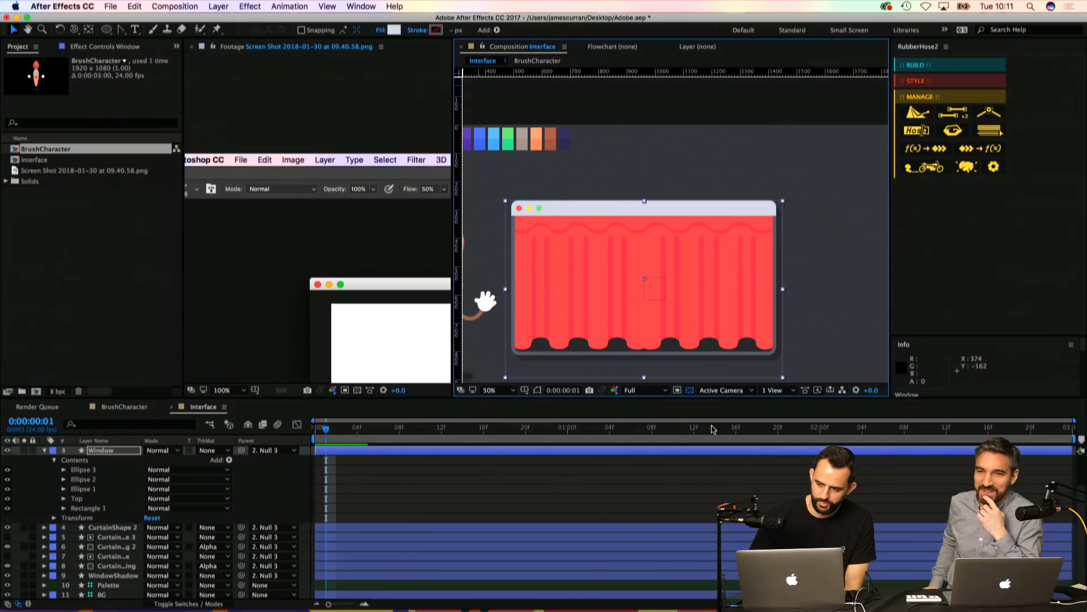
Step: Save the project, collapse the open layers and leave nothing selected
click(661, 482)
key(super+s)
click(660, 482)
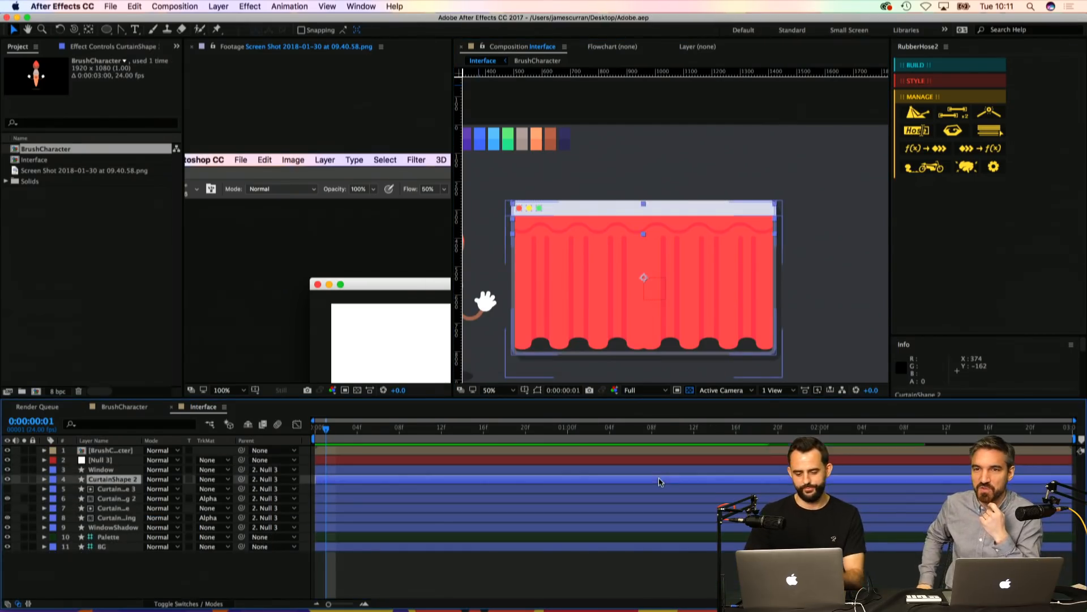
key(comma)
click(531, 570)
drag(606, 294, 589, 301)
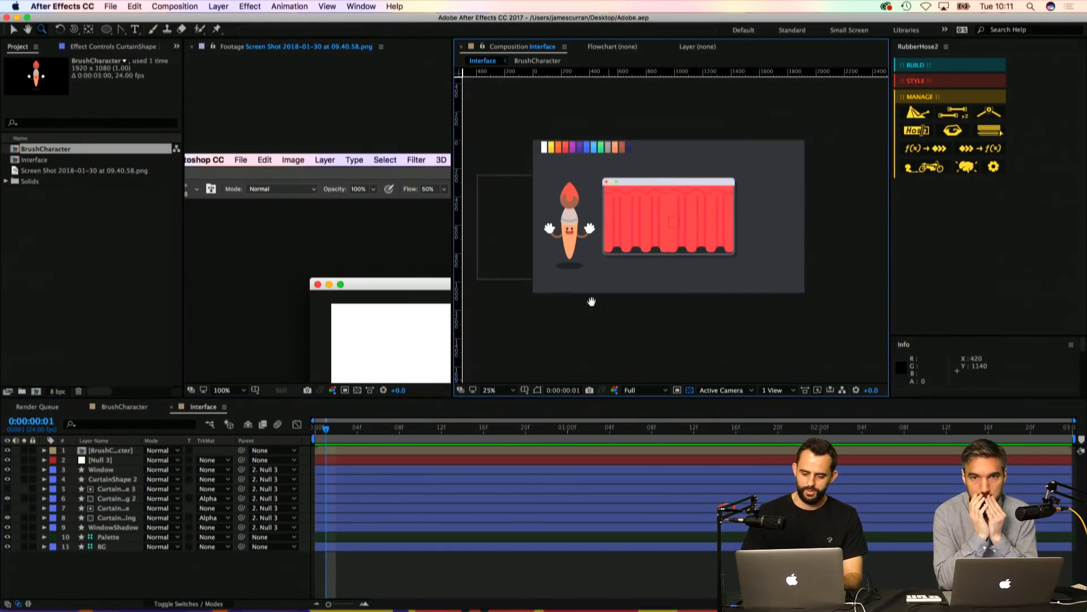
key(v)
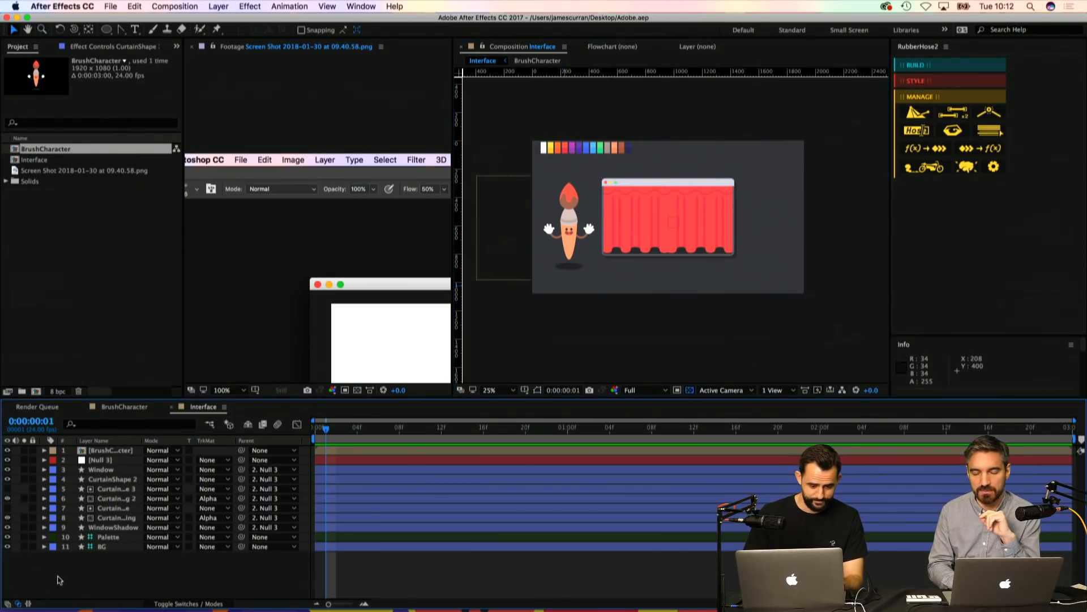
Step: Examine the brush character and the curtained window up close and within the whole Interface frame
key(z)
click(612, 233)
key(v)
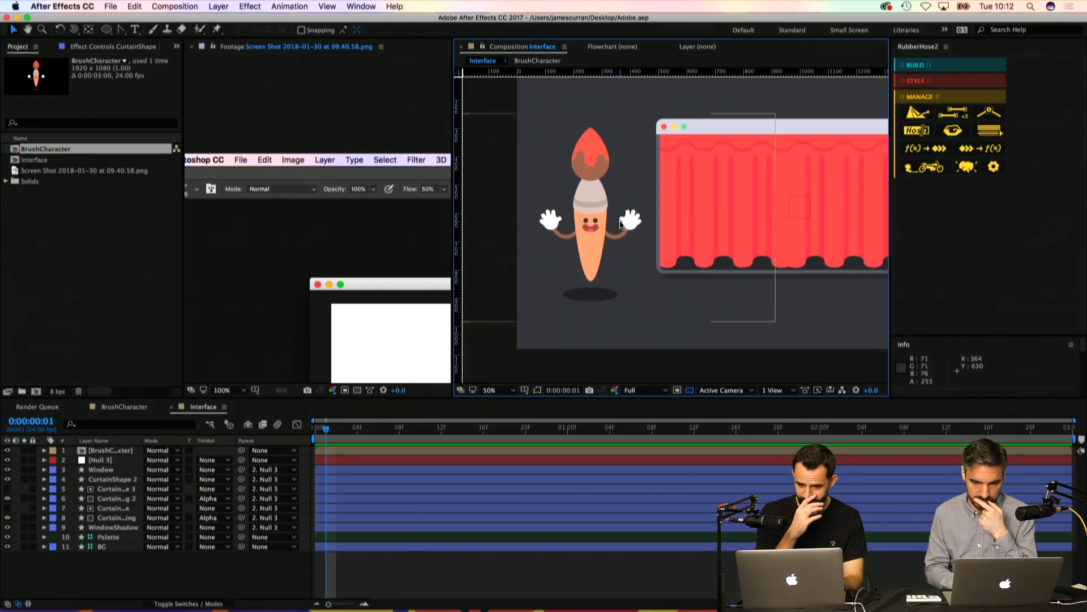
key(space)
drag(620, 220, 538, 237)
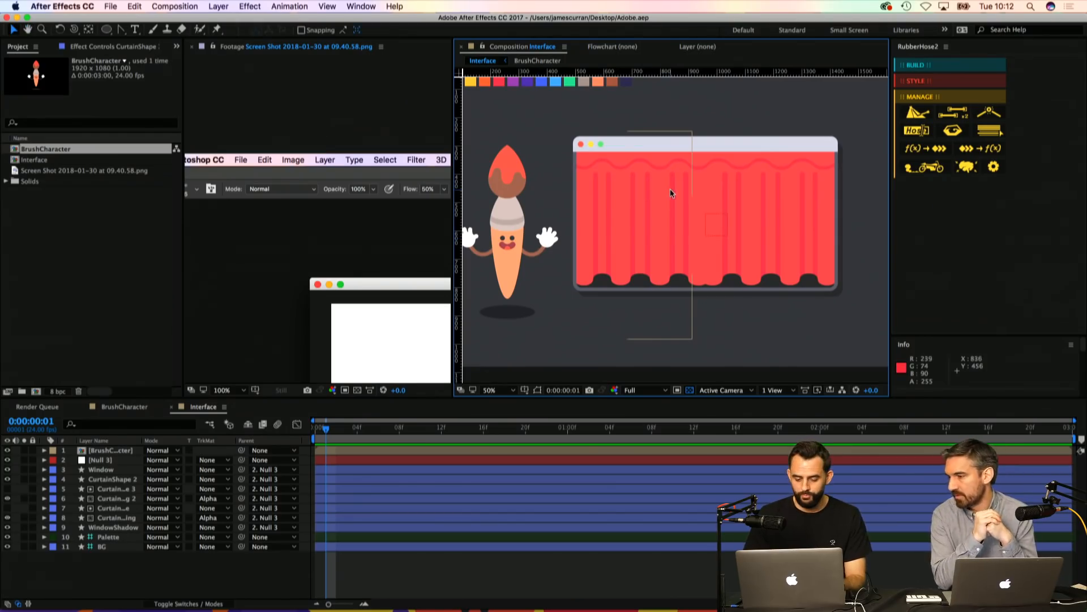
key(space)
drag(637, 223, 636, 240)
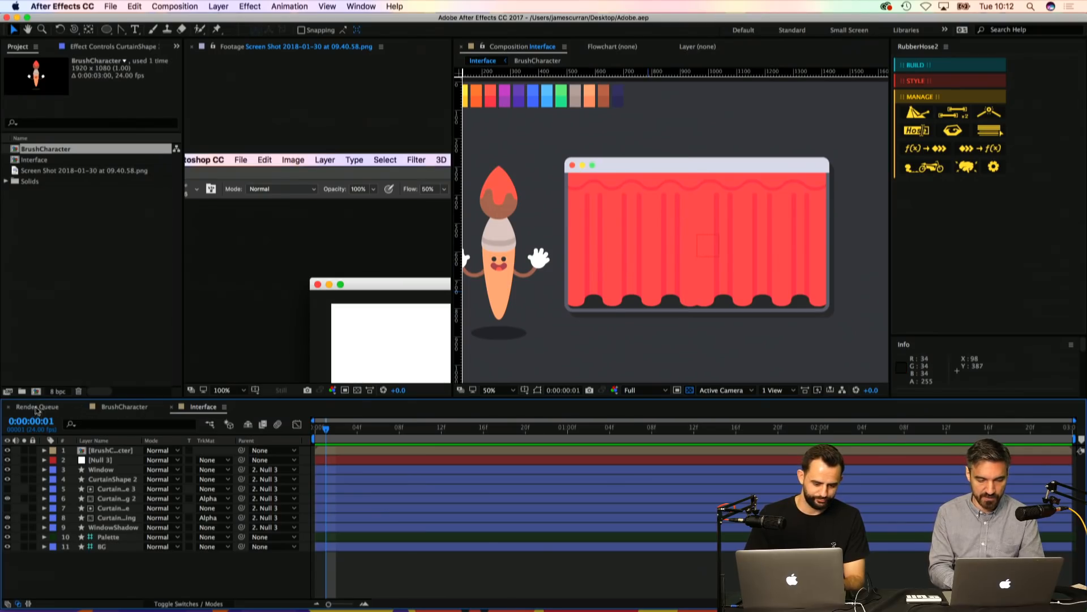
key(z)
alt+click(735, 239)
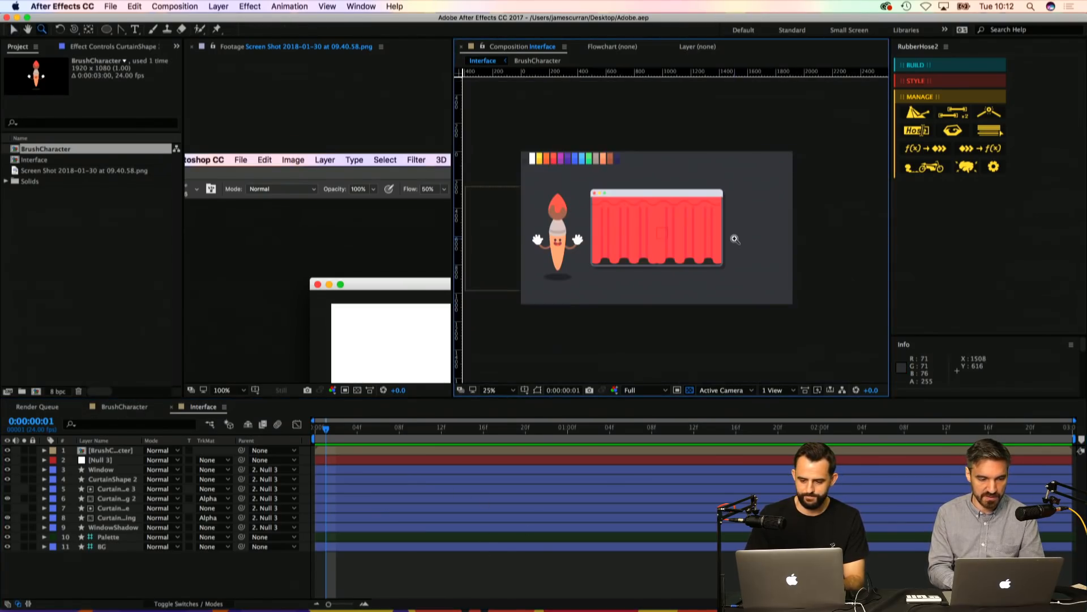
click(660, 231)
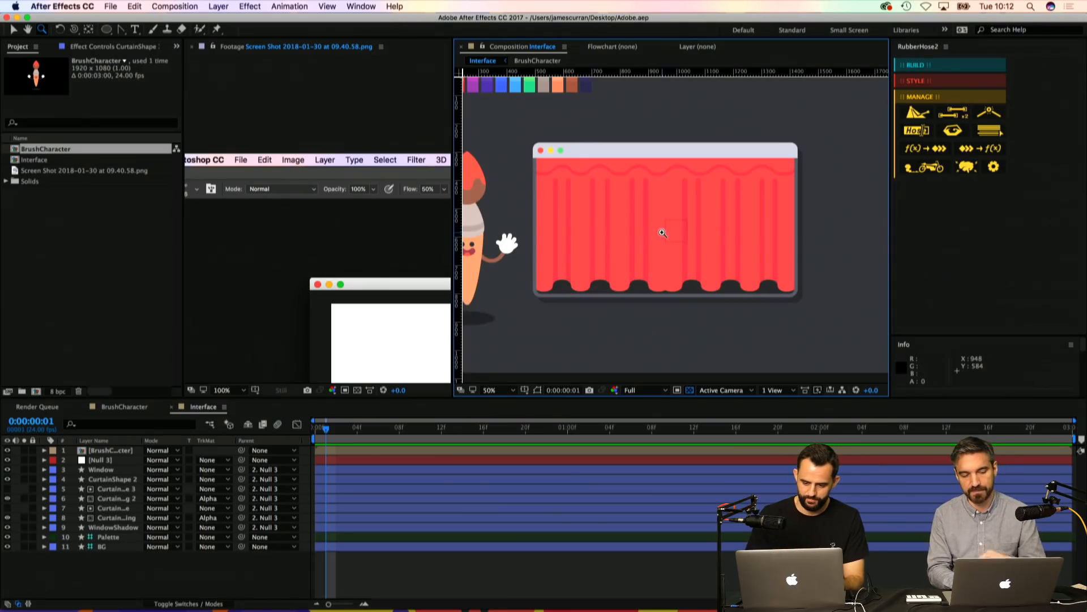
key(space)
mouse_move(661, 231)
mouse_down()
mouse_move(654, 255)
mouse_move(666, 240)
mouse_up()
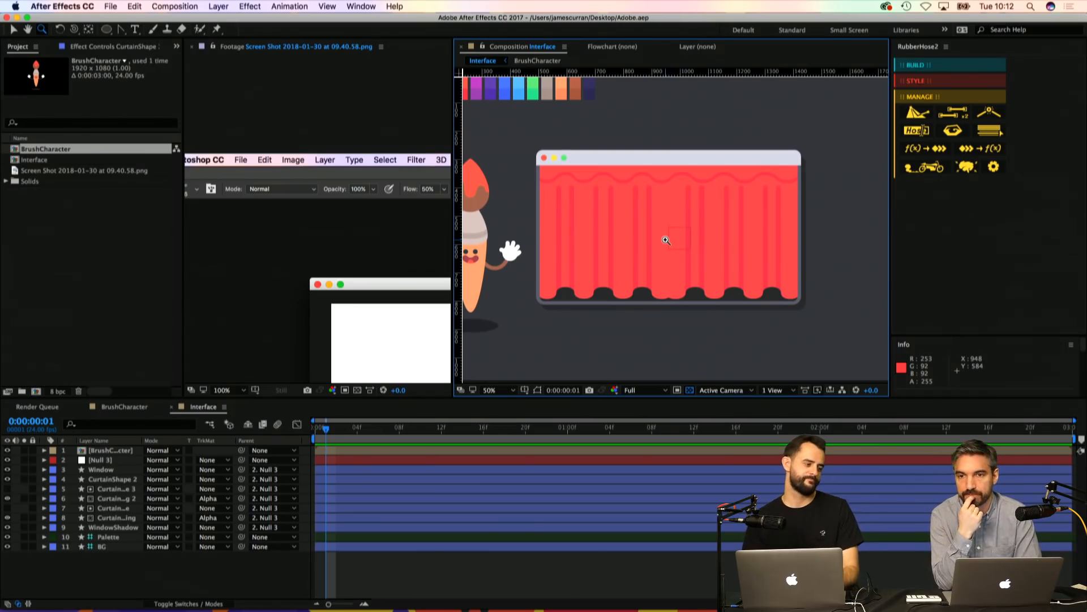
key(space)
drag(655, 238, 667, 236)
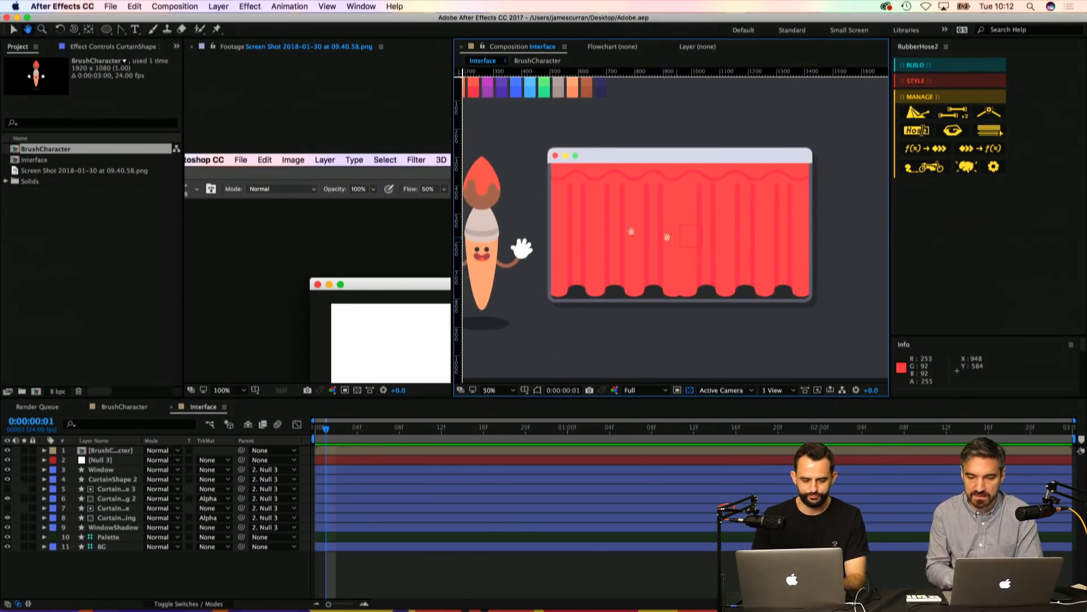
alt+click(701, 166)
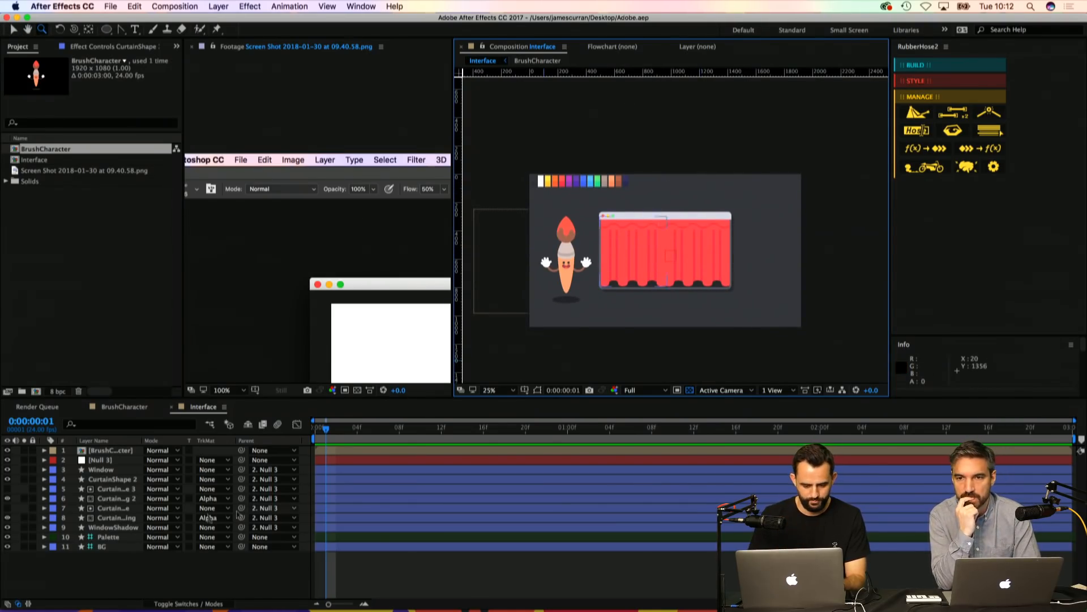
Step: Compare the curtained window with the Photoshop document window in the reference screenshot, checking the Window layer's extents
key(space)
drag(379, 221, 404, 203)
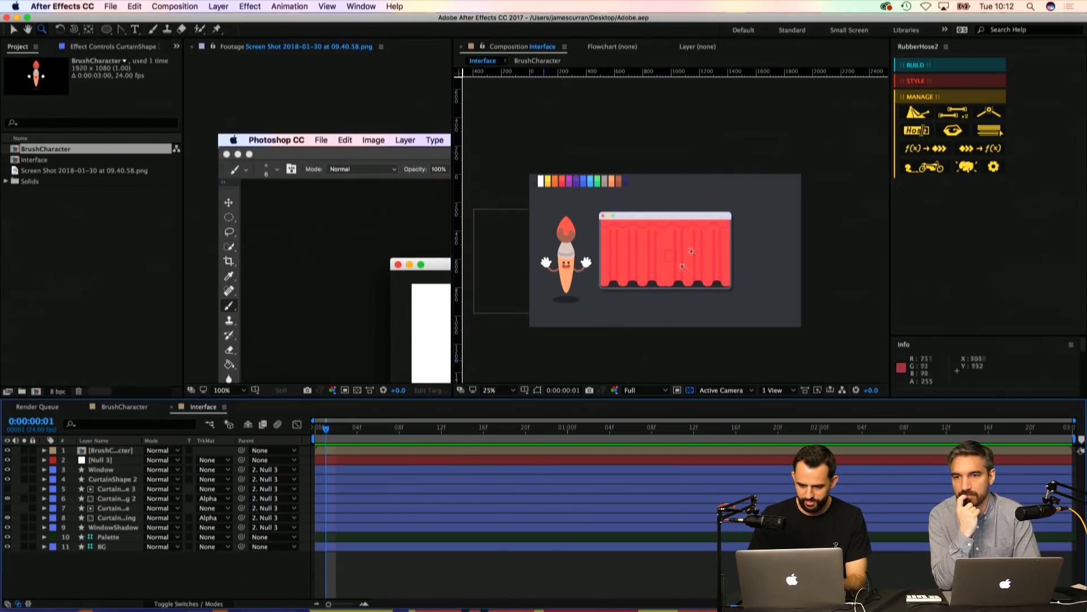
click(652, 245)
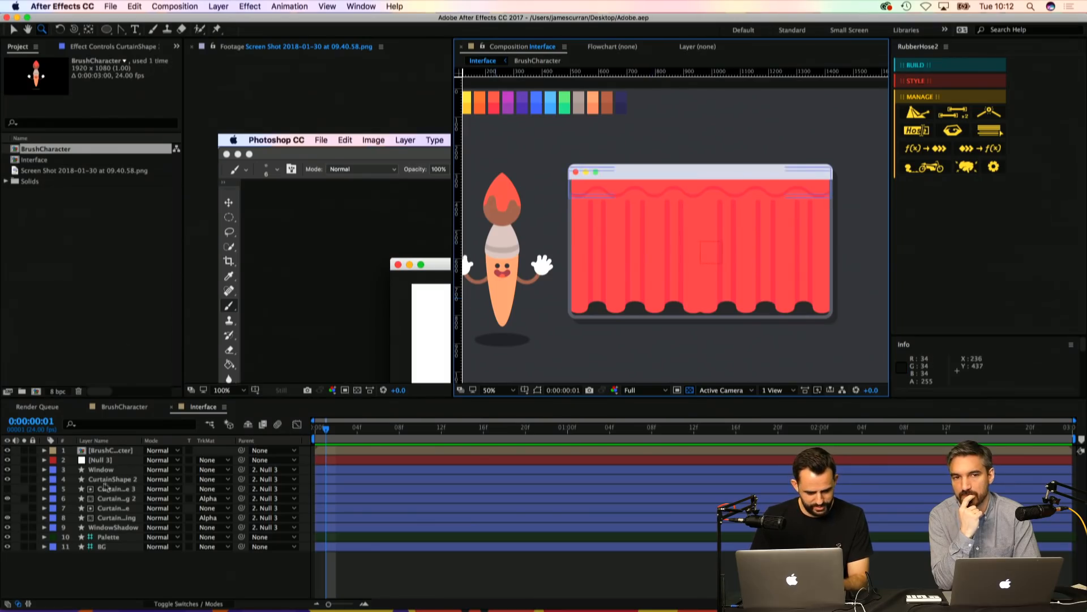
click(105, 482)
click(104, 470)
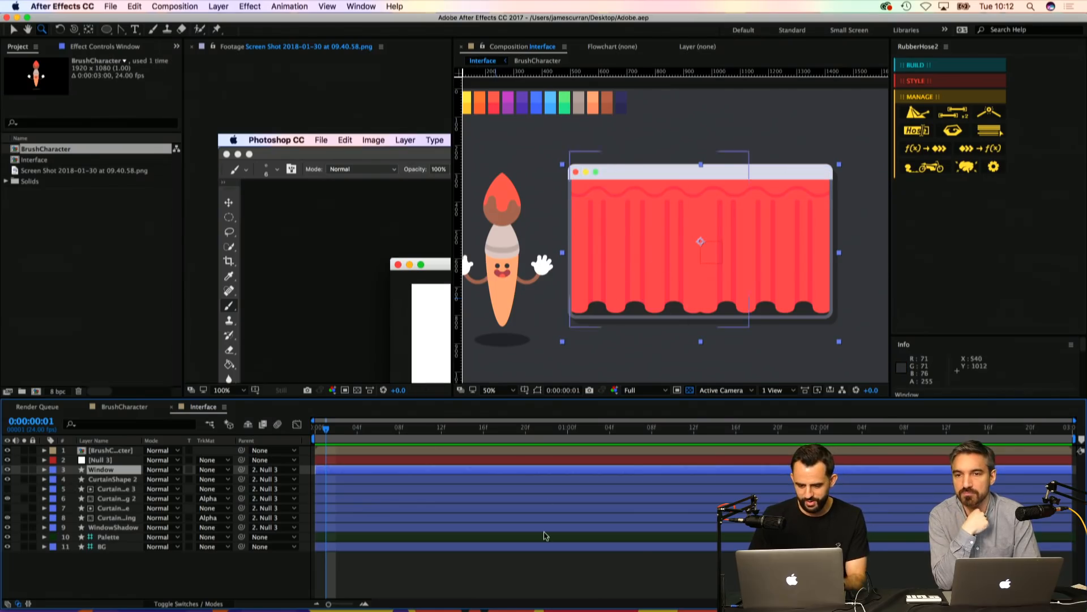
click(521, 586)
key(v)
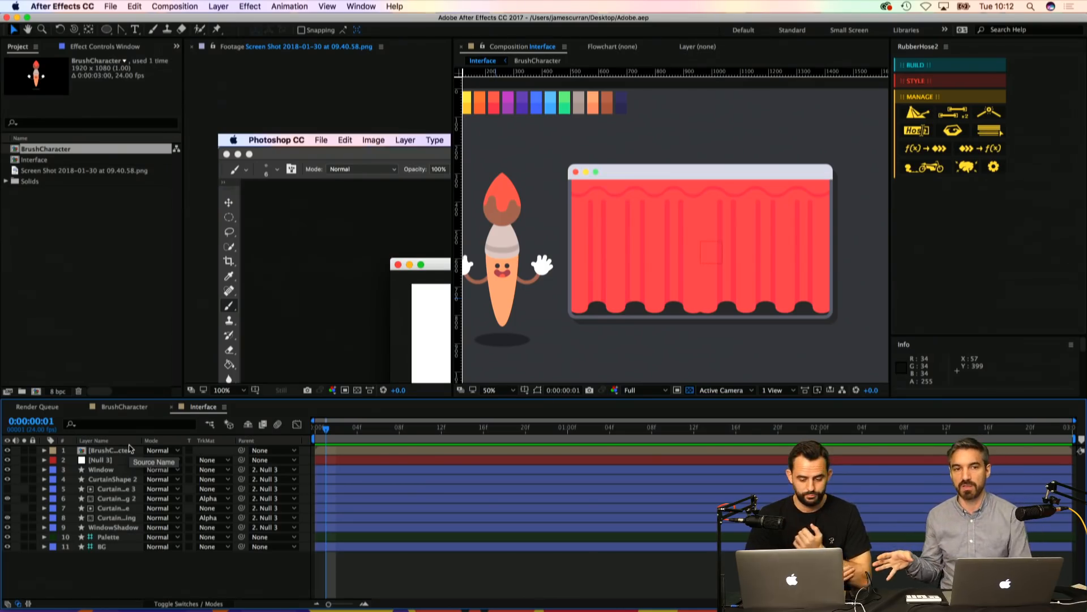
key(h)
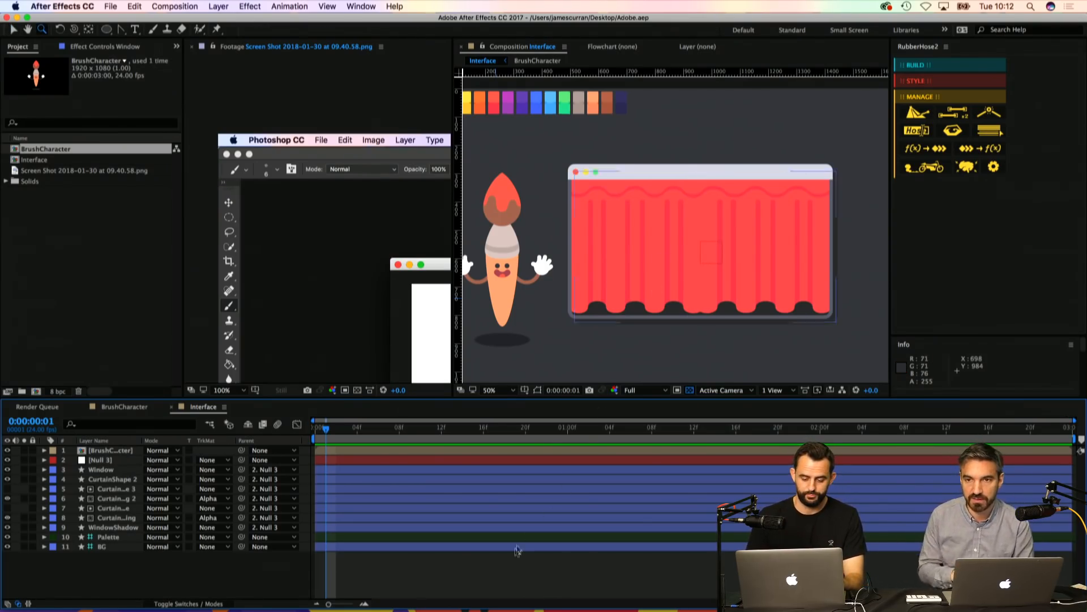
drag(647, 199, 639, 203)
key(z)
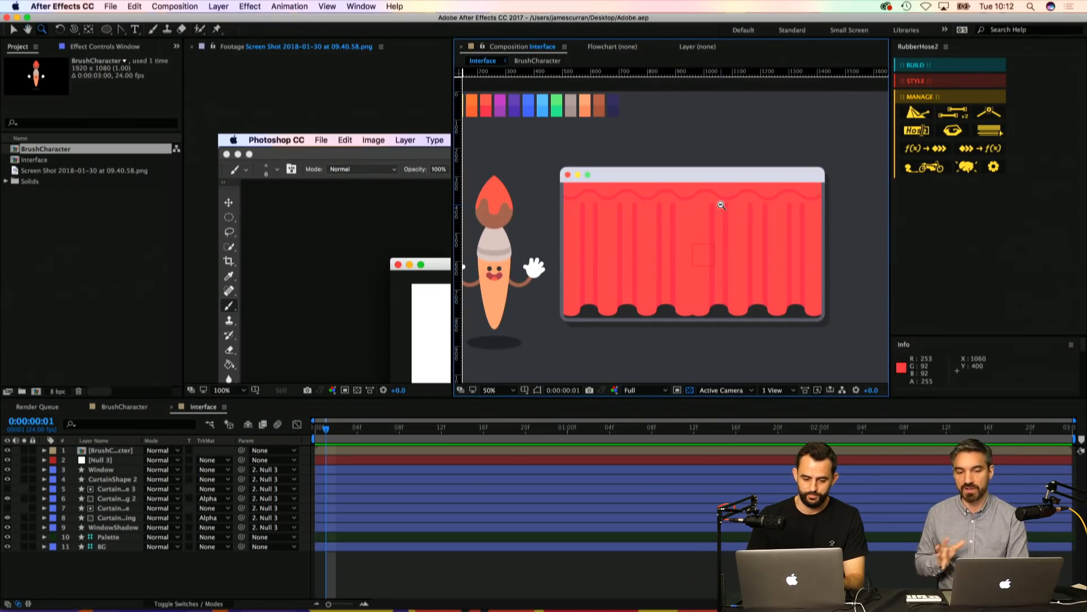
alt+click(368, 242)
key(h)
drag(401, 248, 322, 218)
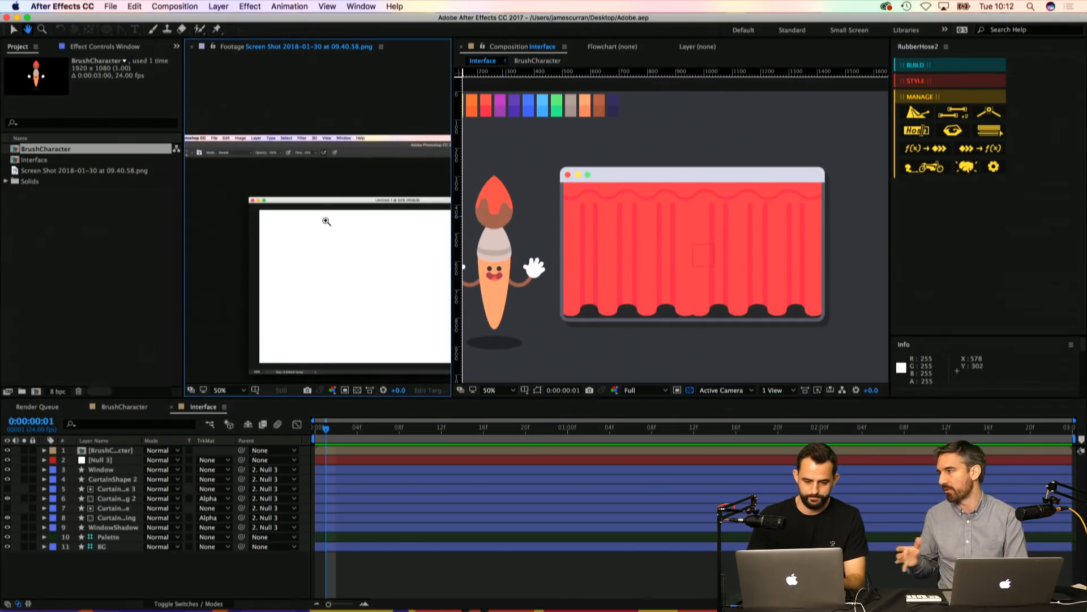
drag(623, 211, 636, 213)
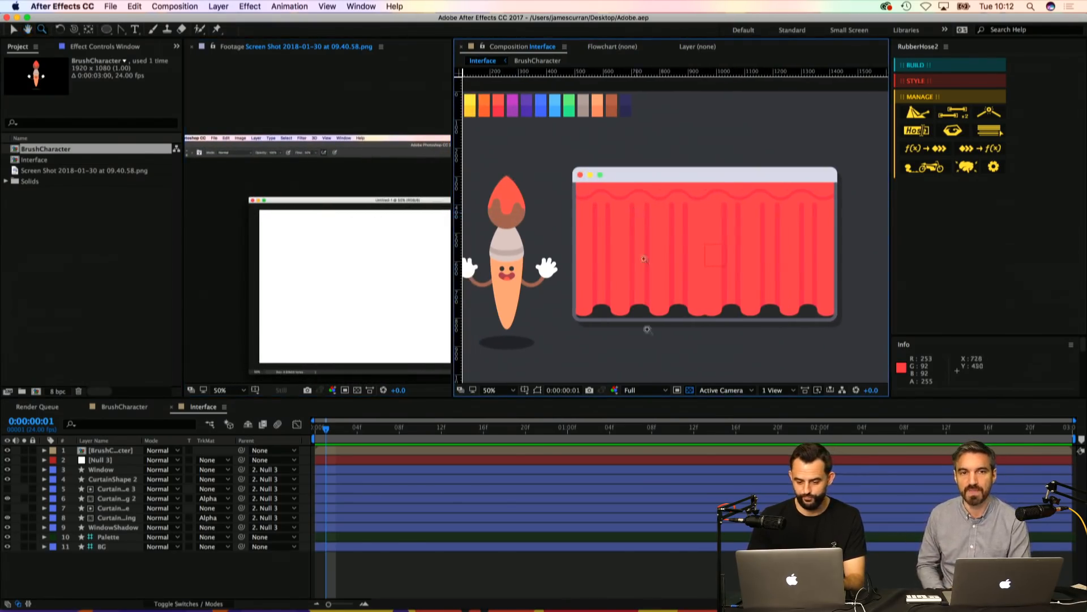
drag(675, 294, 680, 299)
alt+click(680, 299)
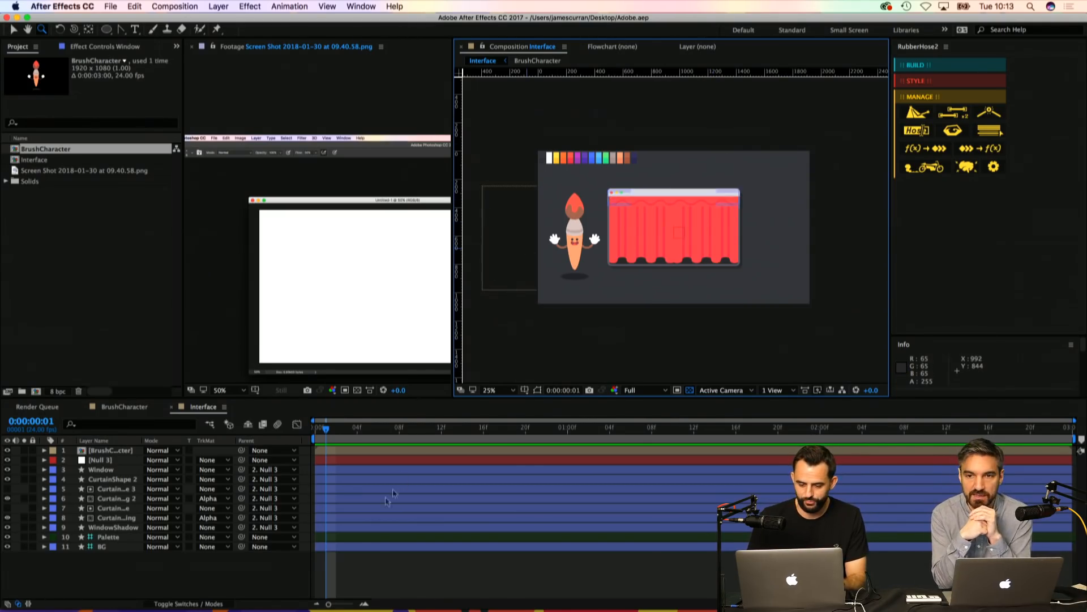
click(409, 562)
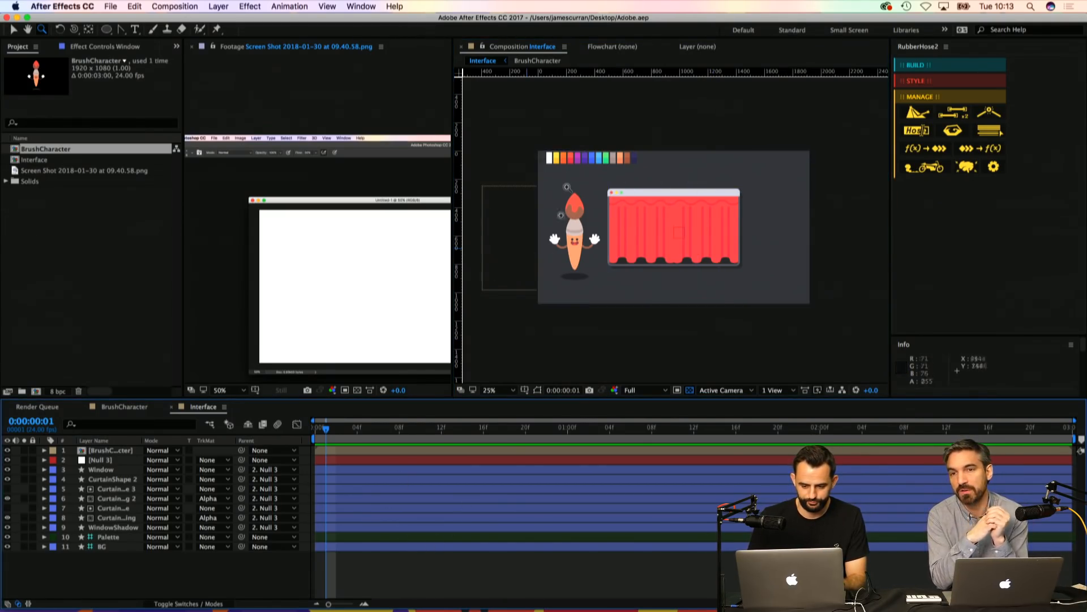
Step: Hide the Palette layer's colour swatches and leave nothing selected
key(v)
click(578, 160)
click(8, 537)
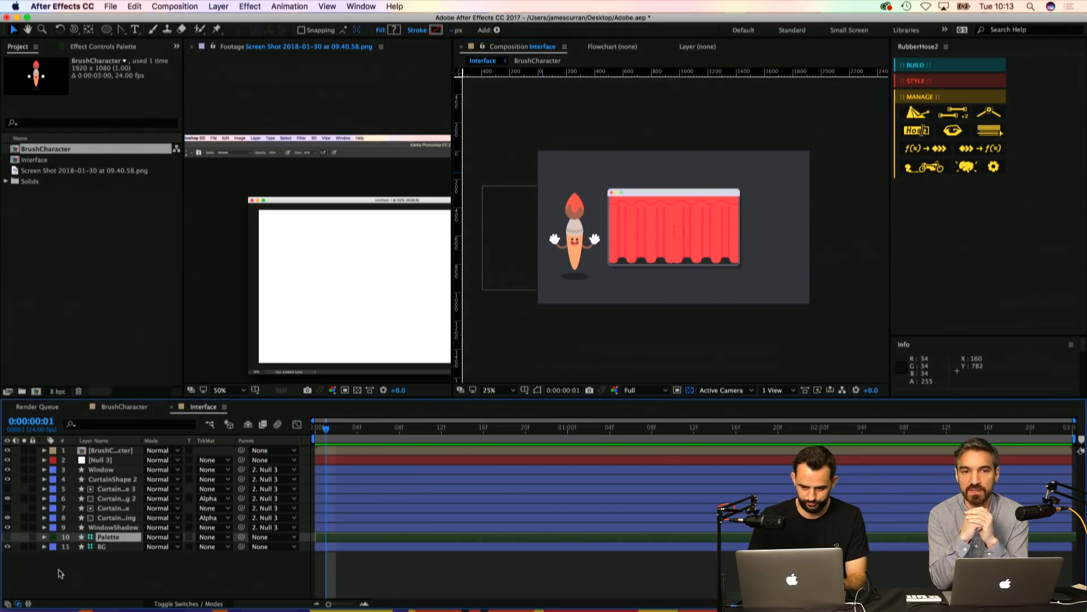
click(60, 572)
key(h)
drag(536, 205, 511, 203)
key(v)
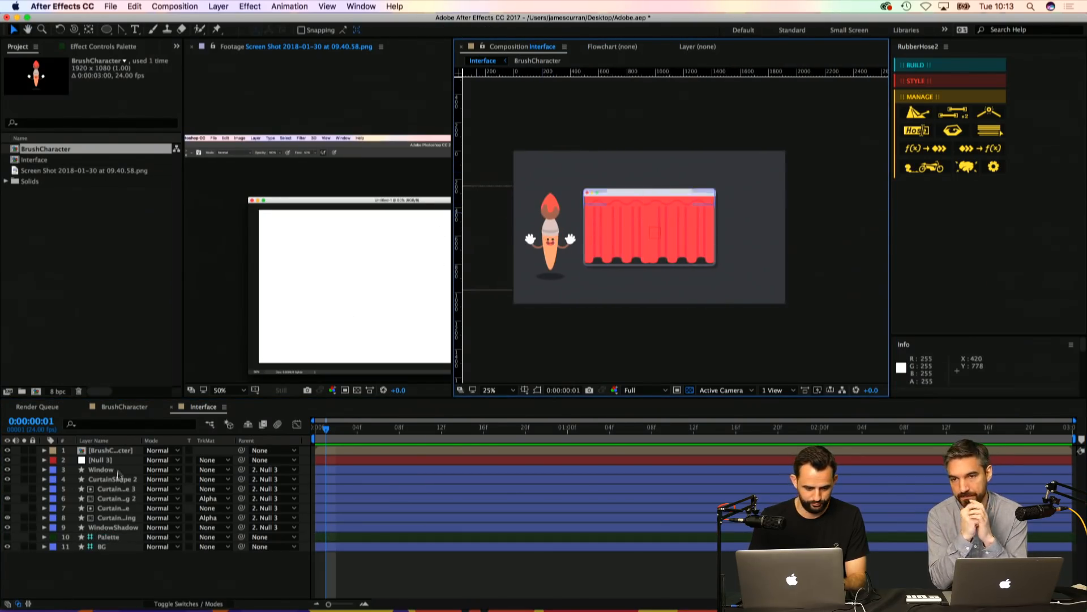
Step: Scale the BrushCharacter layer down to 64.7%
click(110, 450)
key(s)
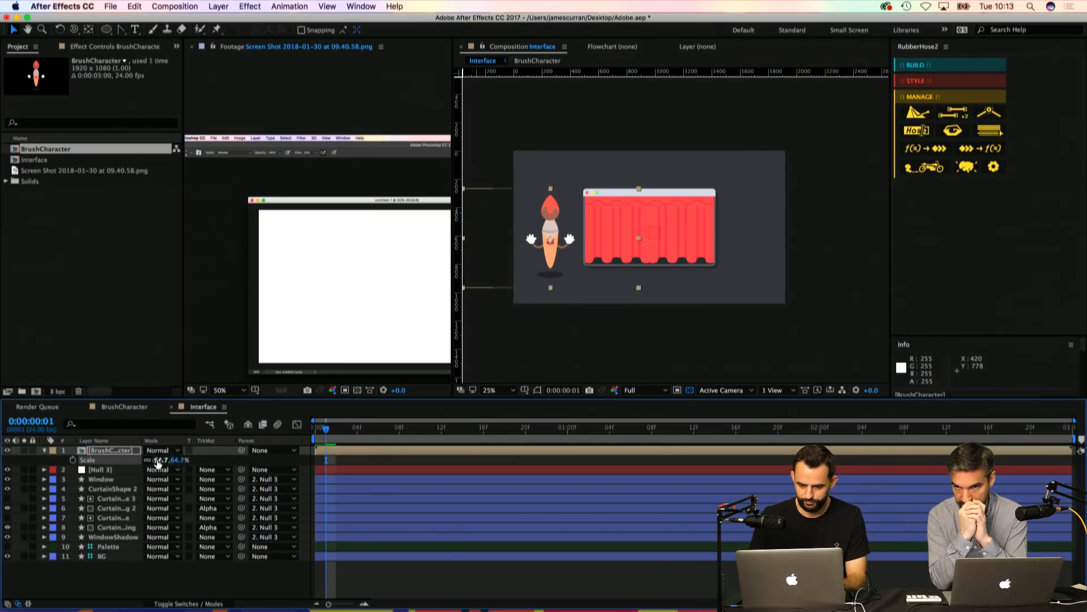
drag(161, 460, 158, 463)
Step: Nudge the BrushCharacter layer slightly upward beside the curtained window
key(Up)
key(Up)
key(Up)
key(Up)
key(Up)
key(Up)
key(Up)
key(Up)
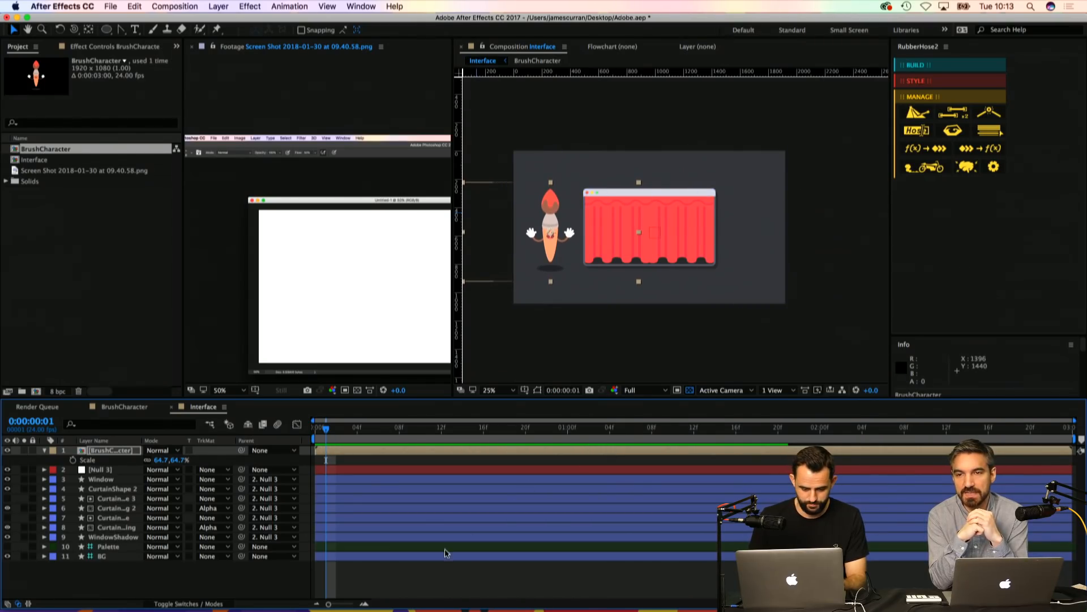
Step: Deselect the BrushCharacter layer and save the project
click(424, 580)
drag(572, 305, 593, 305)
key(super+s)
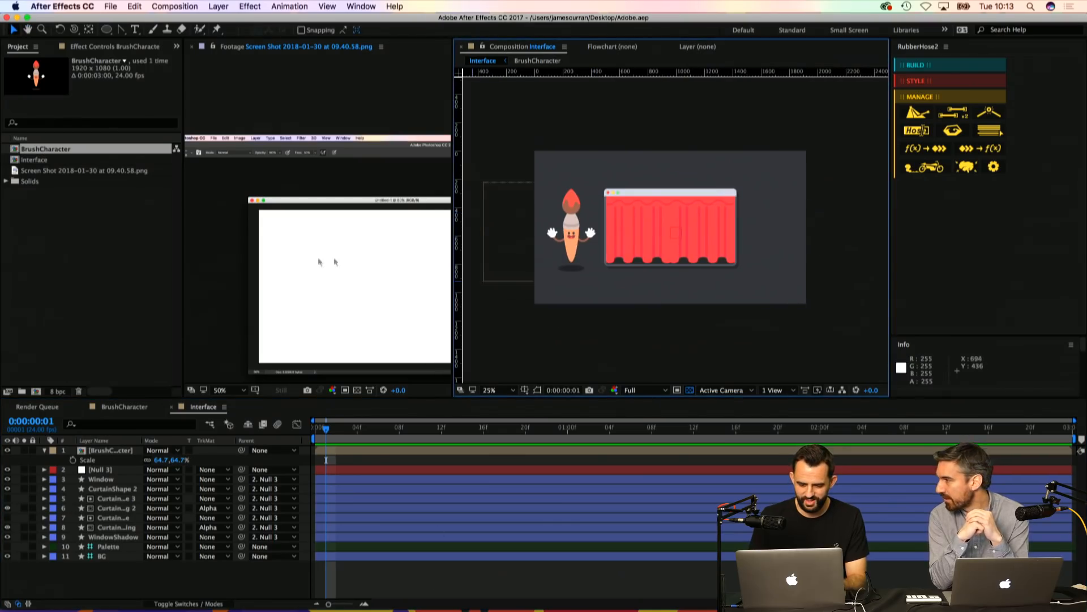
Step: Examine the reference screenshot's upper area up close, including the Photoshop menu bar, tool strip and document window corner
drag(302, 257, 332, 256)
key(v)
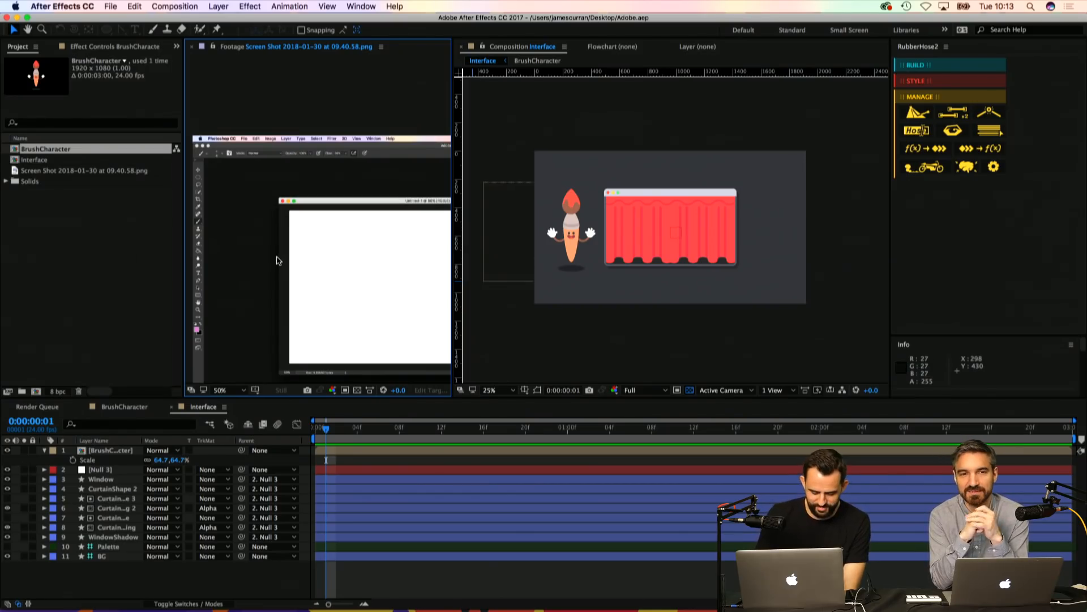
click(400, 581)
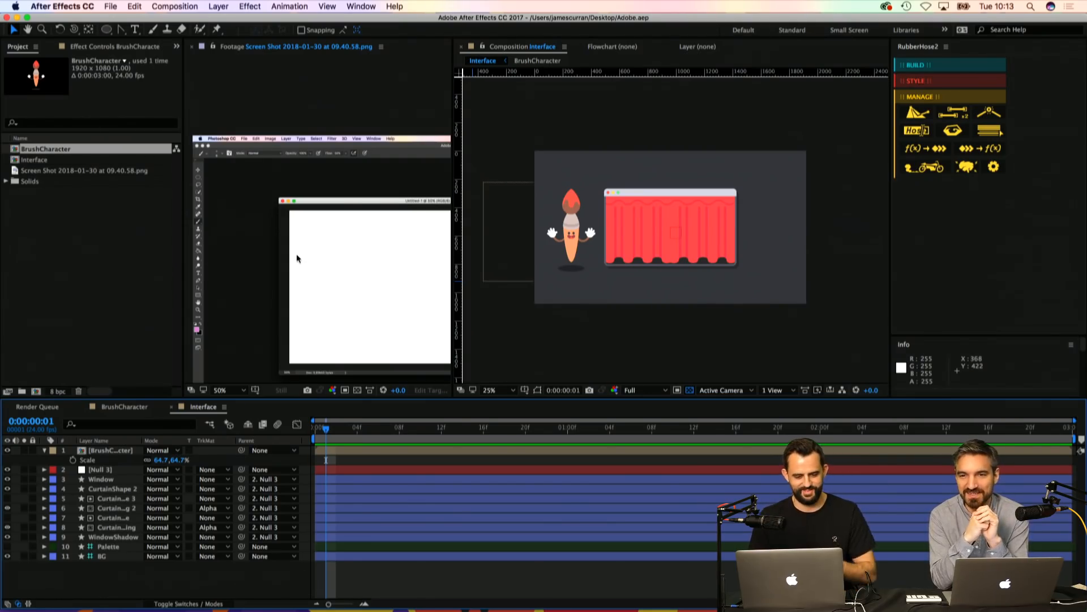
key(z)
scroll(284, 230, down, 3)
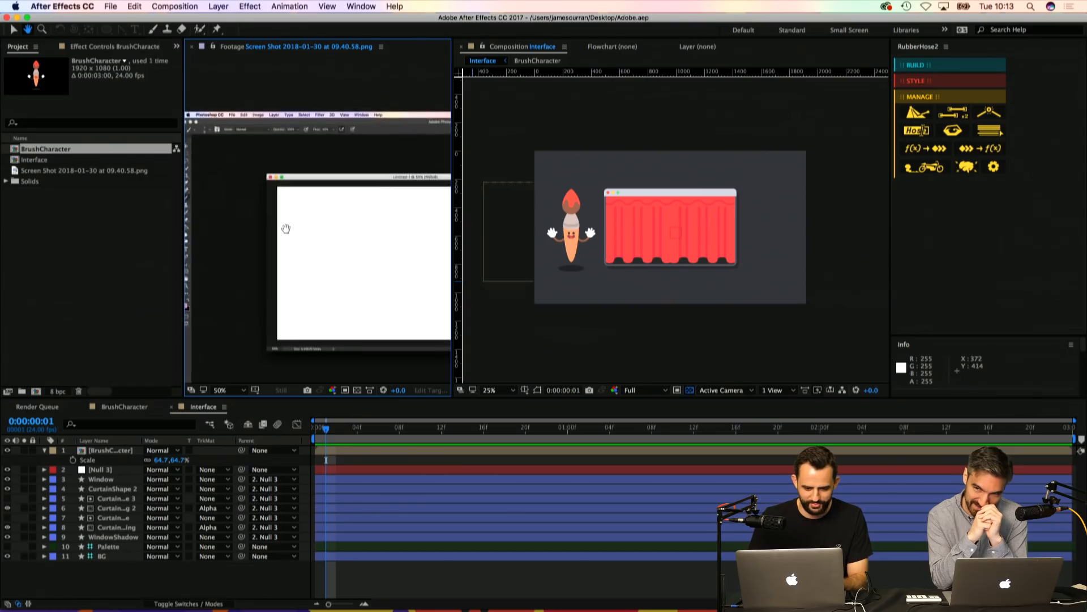
click(293, 192)
drag(303, 195, 363, 202)
click(417, 526)
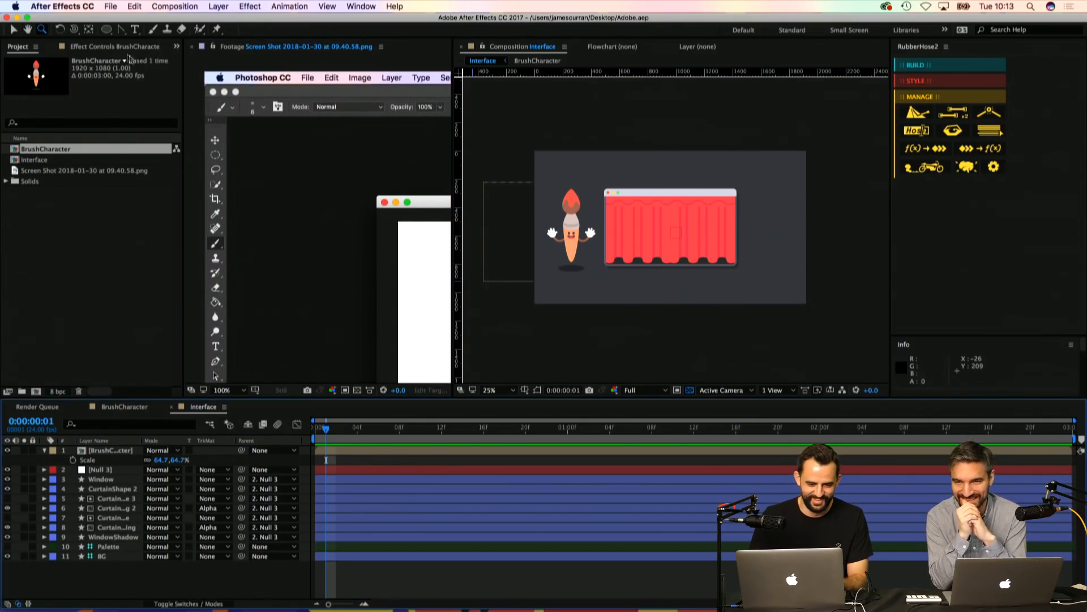
Step: Create a new rectangle shape layer filling the Interface composition and reveal its path properties
drag(107, 32, 123, 36)
double_click(107, 30)
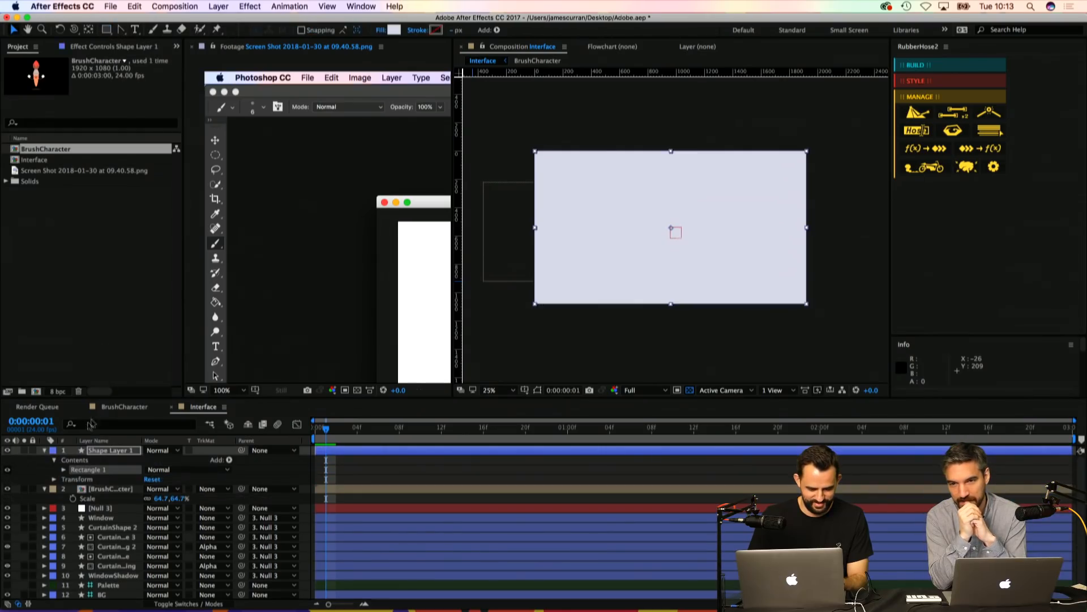
click(73, 480)
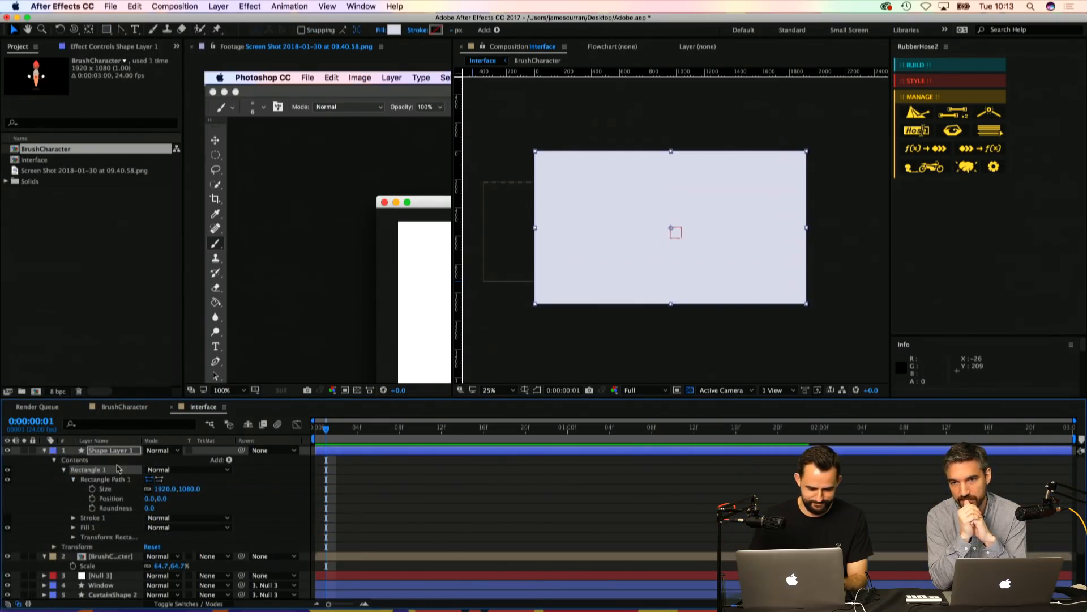
Step: Set the new rectangle's height to 40, keeping it as wide as the composition
click(111, 451)
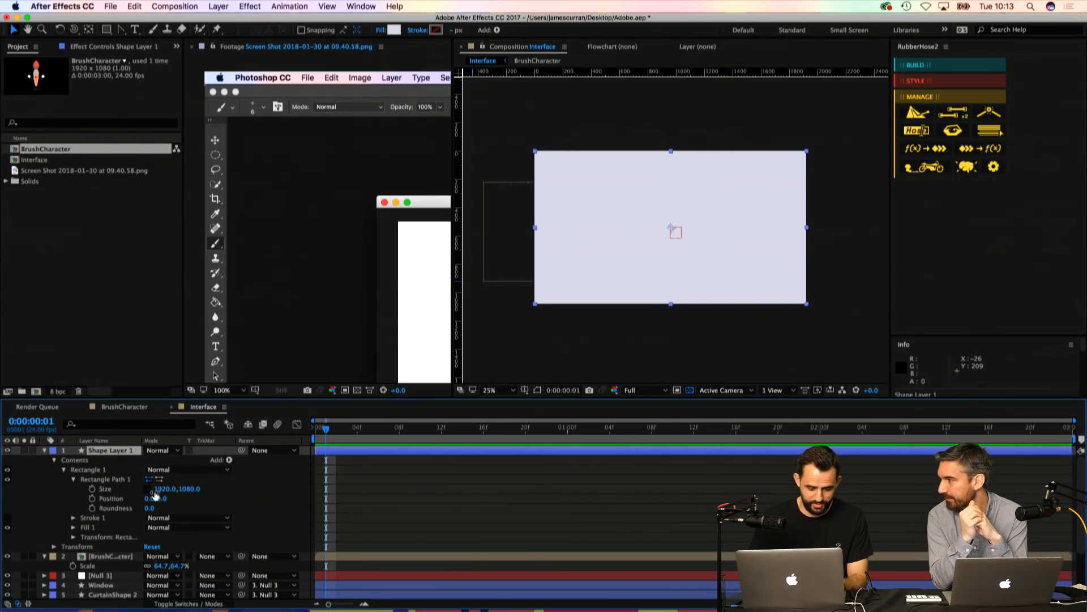
text(20)
key(Return)
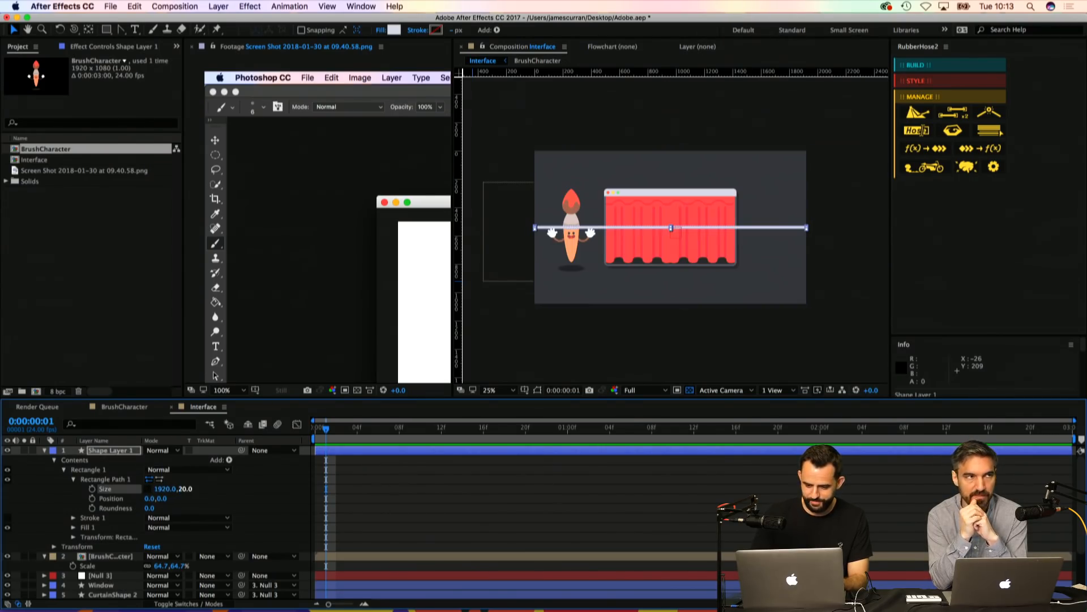
text(40)
key(Return)
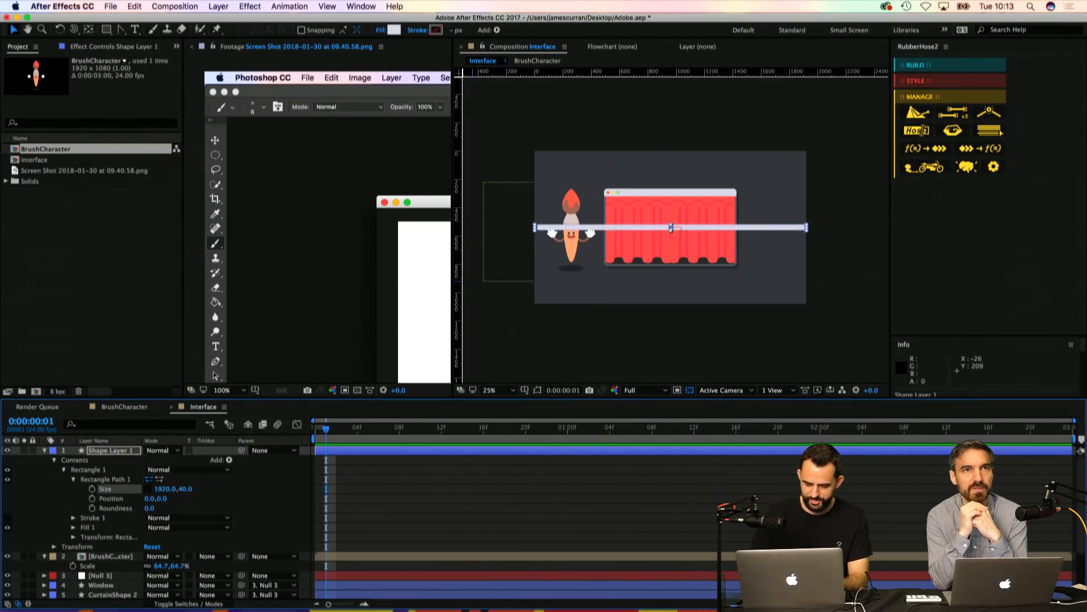
Step: Align the light bar with the composition's upper edge by setting its rectangle path position to 0, -521.3
drag(165, 504, 78, 490)
key(z)
click(586, 185)
click(585, 186)
click(565, 184)
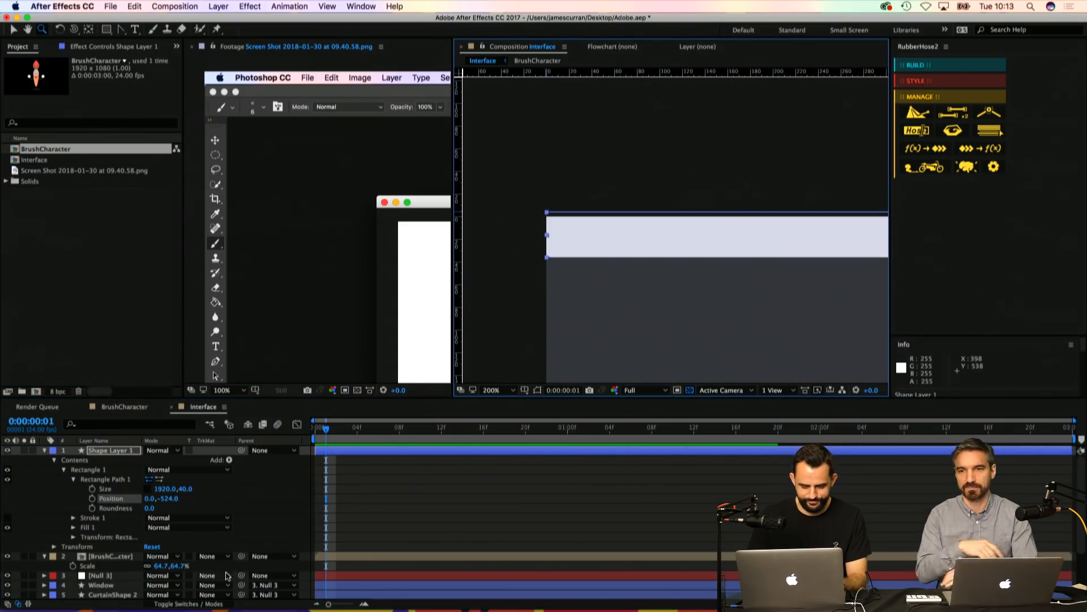
drag(176, 505, 189, 506)
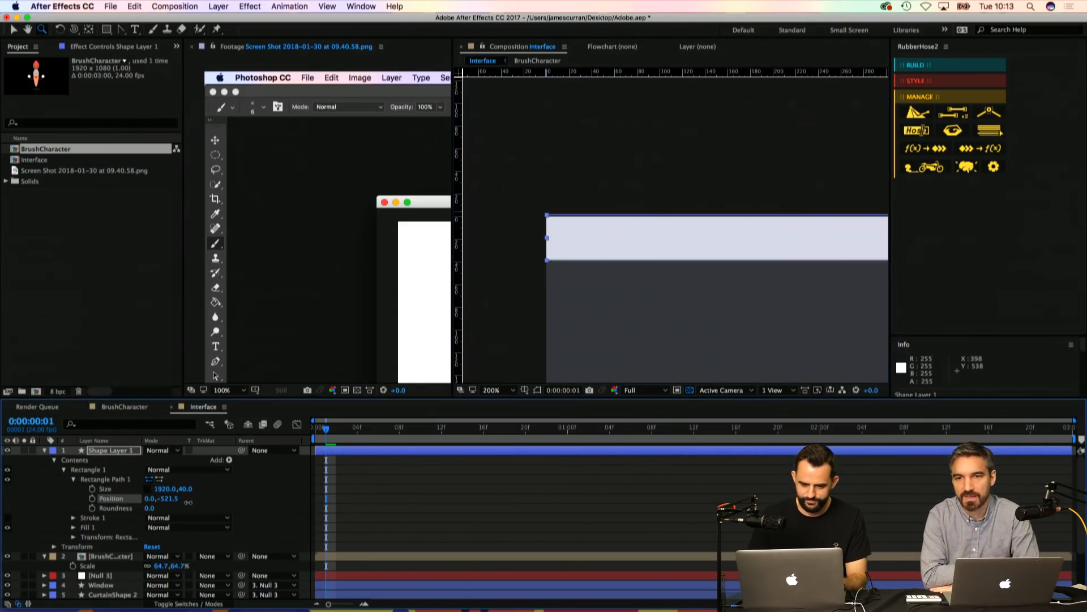
click(555, 496)
Step: Save the project with the light bar placed along the composition's upper edge
alt+click(720, 225)
alt+click(720, 226)
alt+click(724, 224)
drag(749, 268, 610, 182)
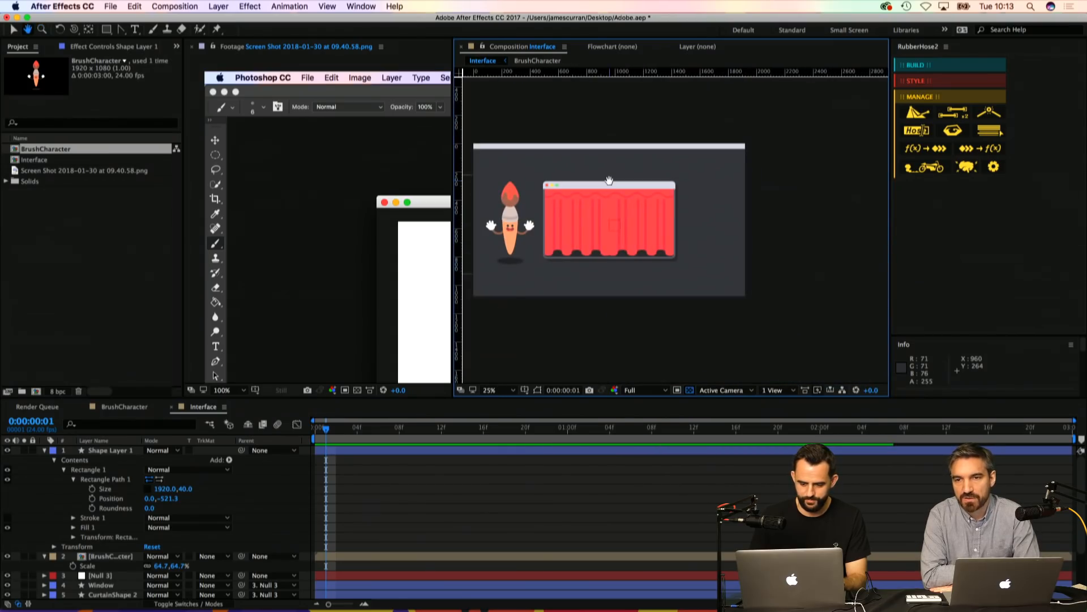
key(super+s)
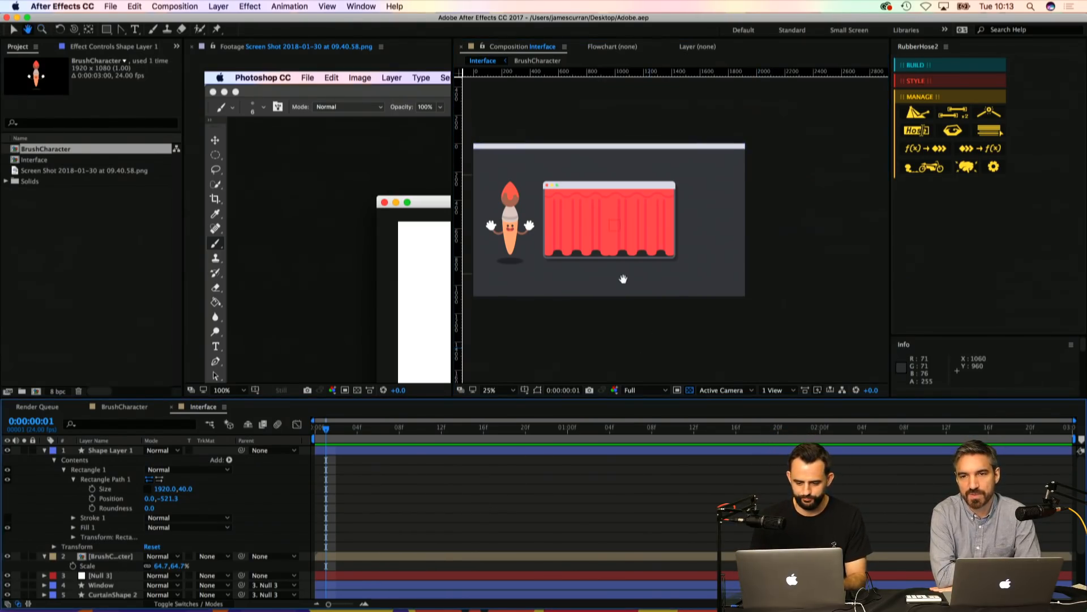
drag(621, 280, 624, 306)
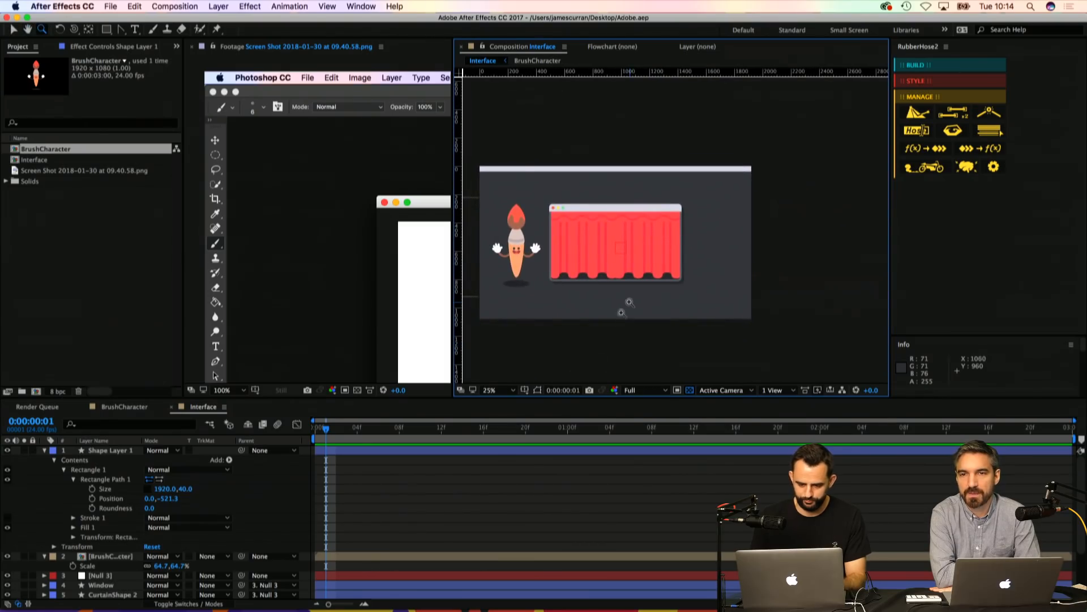
click(508, 512)
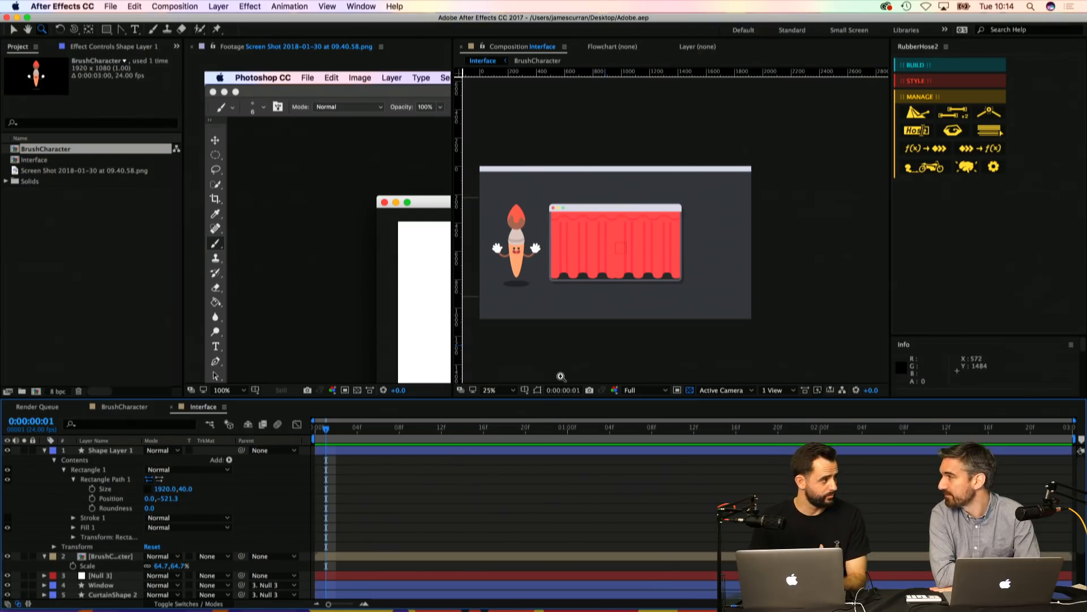
Step: Collapse the expanded layer properties in the Interface timeline, leaving no layer selected, and inspect the curtained window
key(v)
click(622, 249)
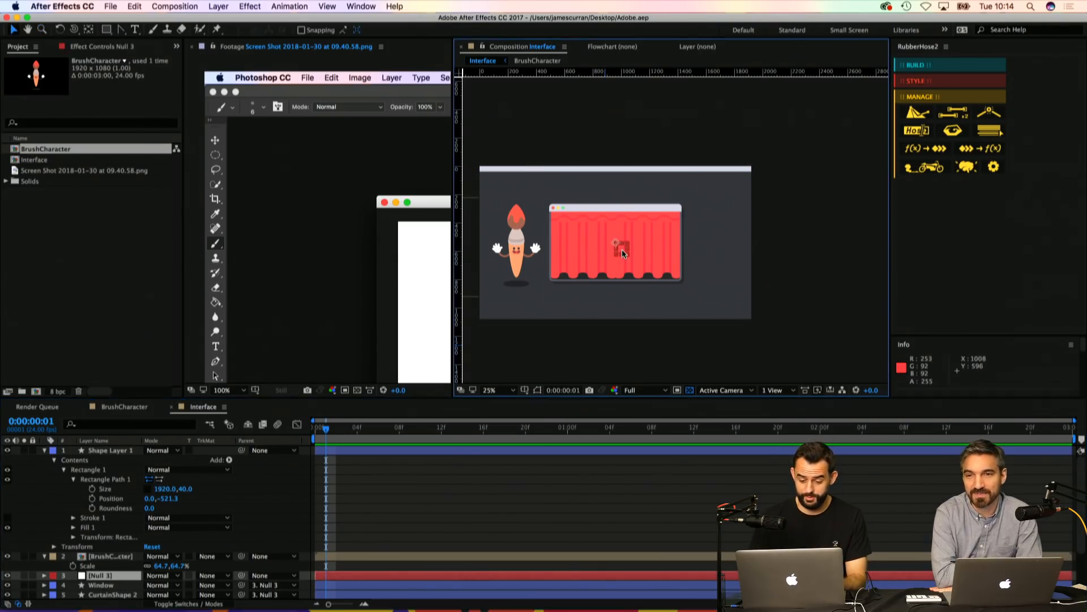
click(545, 508)
key(u)
key(z)
click(613, 232)
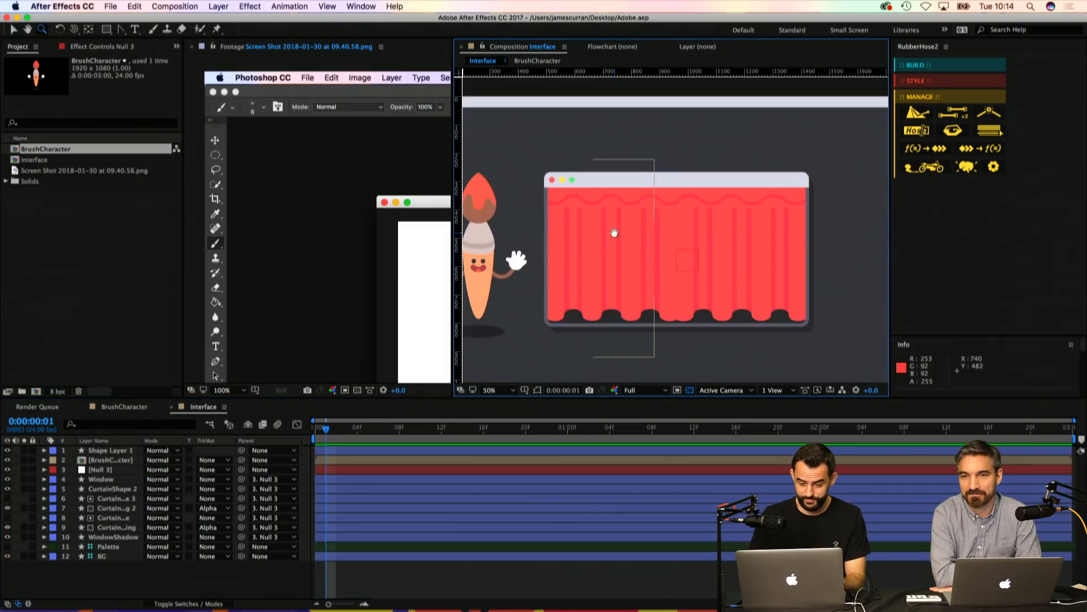
drag(613, 230, 550, 224)
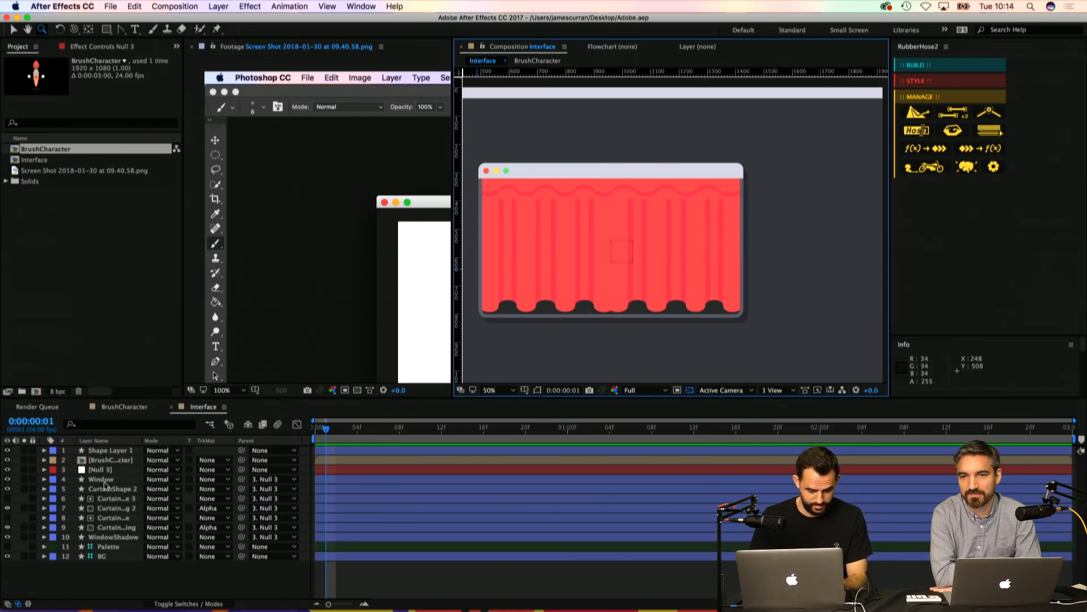
Step: Identify the BG layer by toggling its visibility, turn off its Guide Layer setting, and deselect it
click(108, 546)
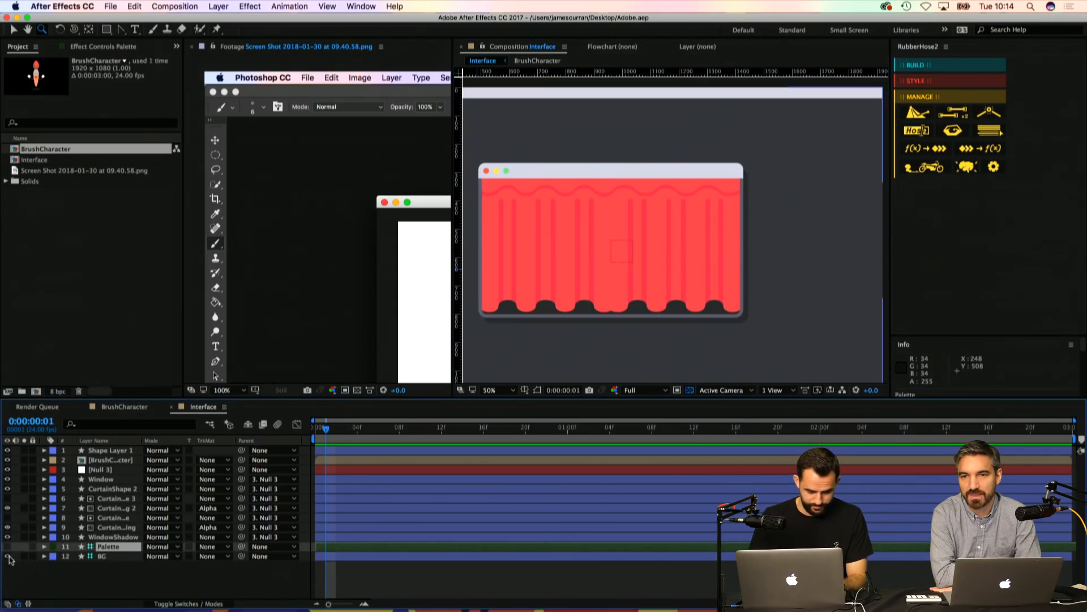
click(8, 557)
click(8, 557)
click(114, 557)
right_click(115, 560)
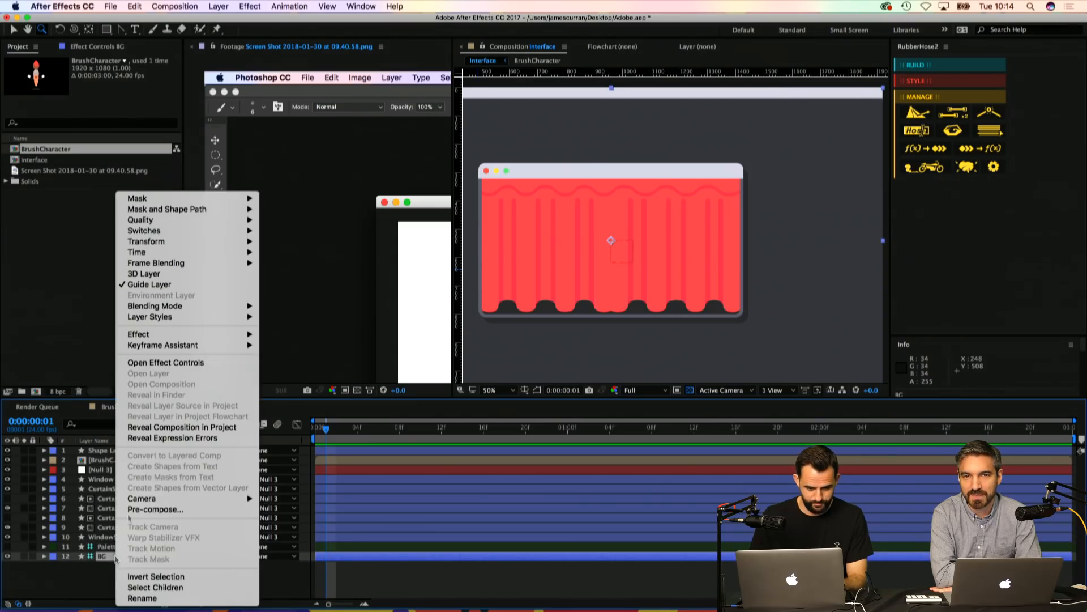
click(148, 285)
click(95, 583)
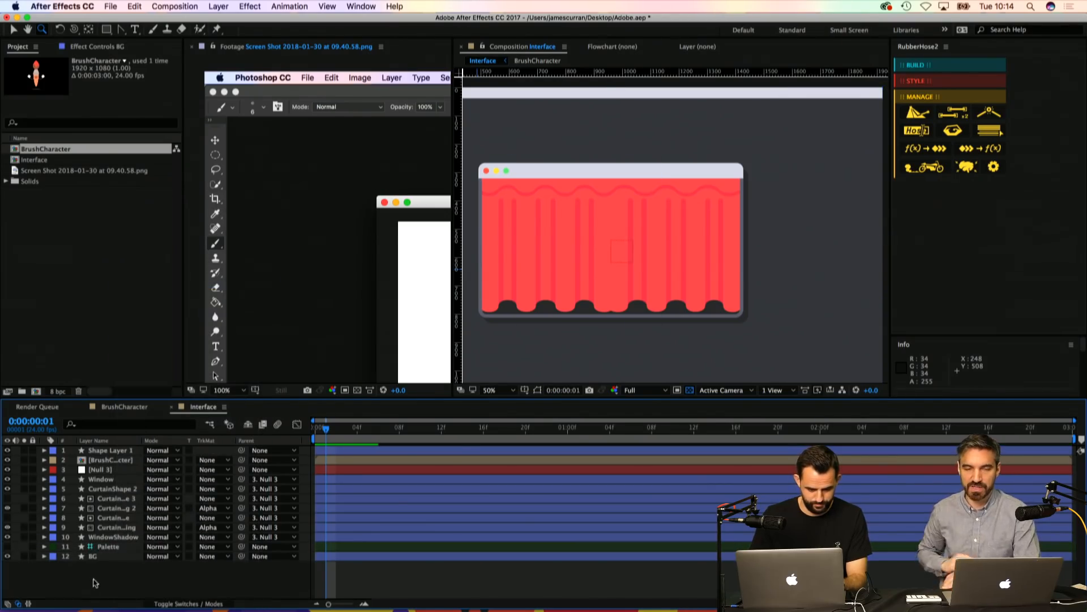
Step: Check the WindowShadow and Window layers, briefly soloing the Window layer
click(114, 536)
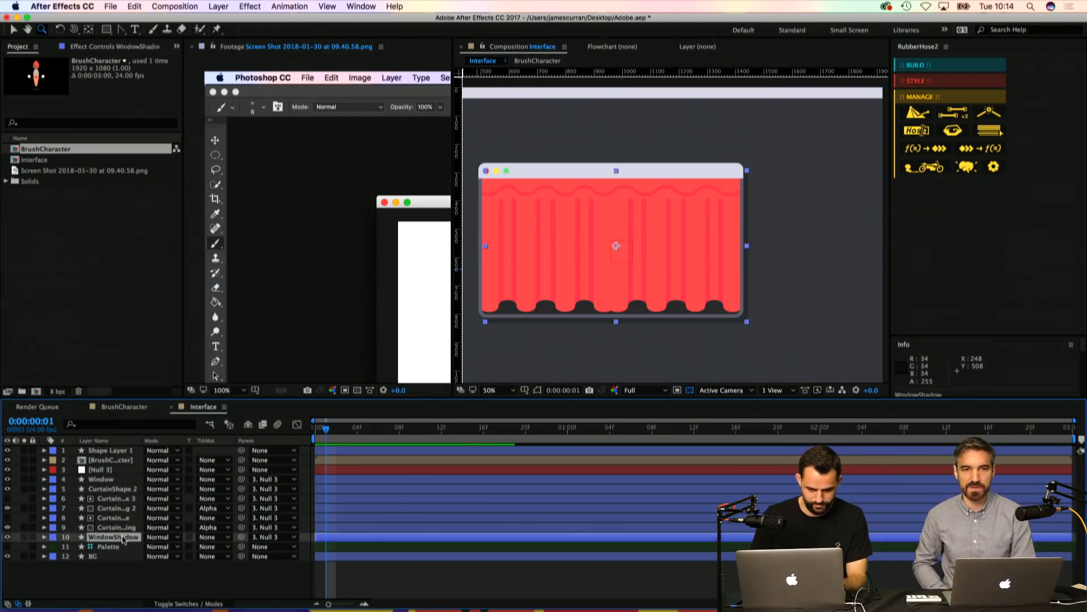
click(103, 481)
click(24, 480)
click(24, 480)
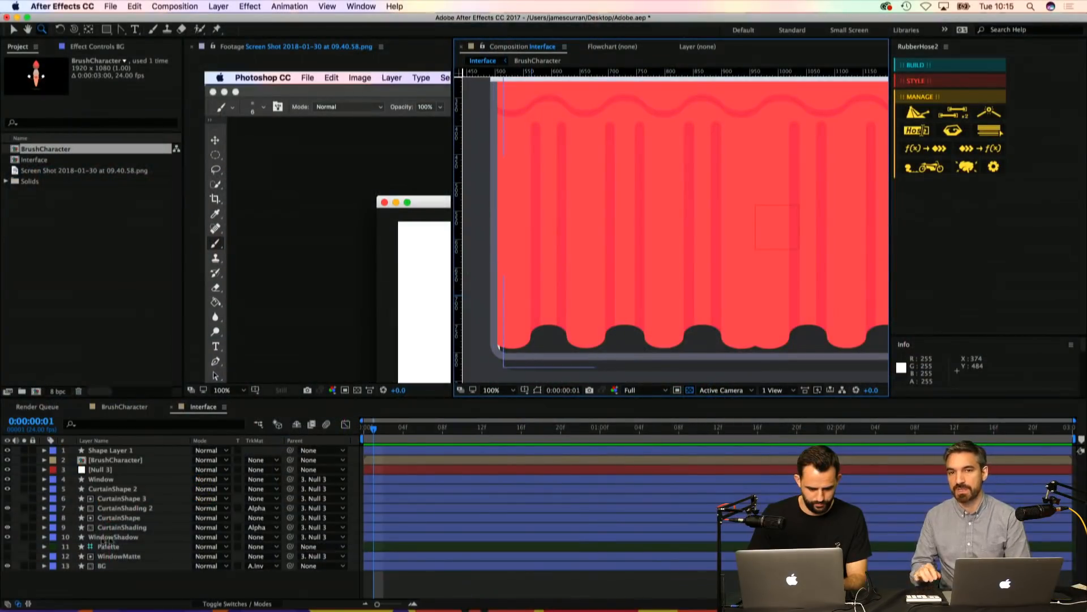
Step: Toggle the WindowShadow layer off and on to check its effect behind the curtain, and save the project
click(8, 536)
click(7, 537)
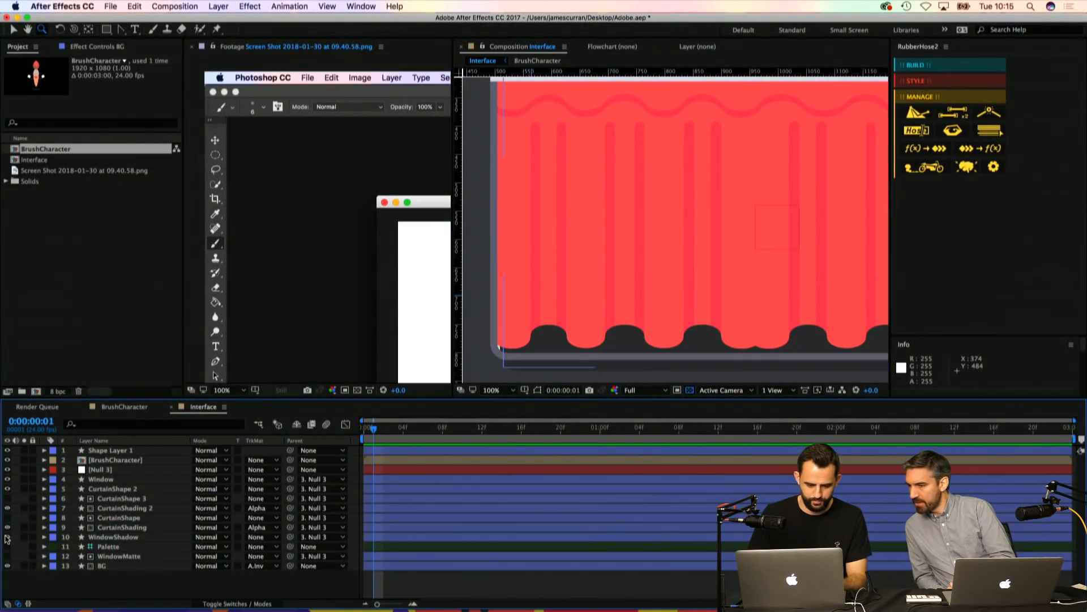
key(super+s)
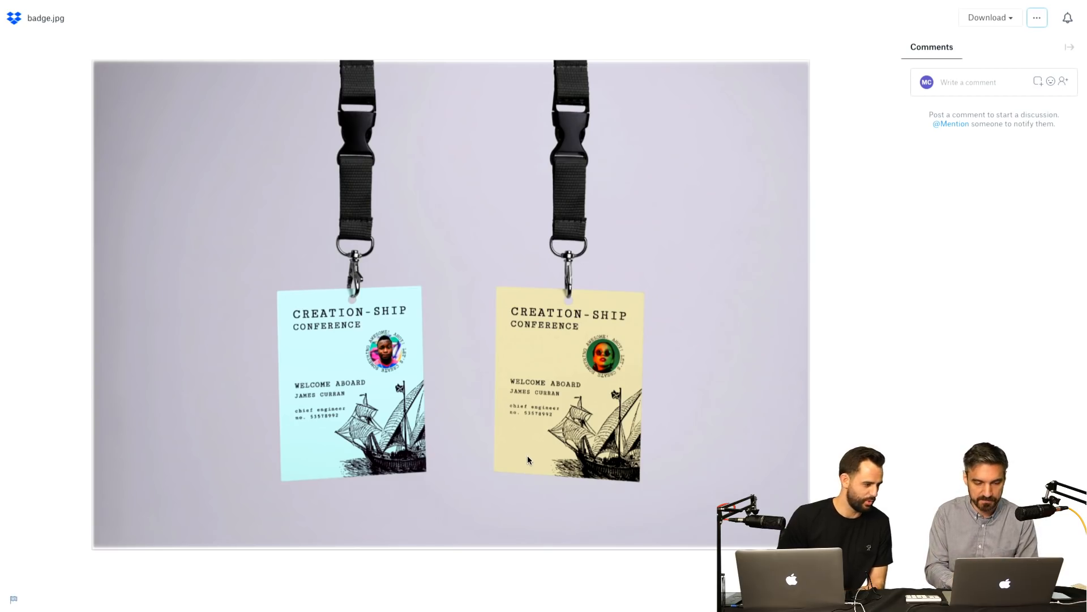
Step: Switch to Chrome and compare the conference badge mockups in badge.jpg and AdobeStock_128659830-Recovered.jpg
mouse_move(358, 4)
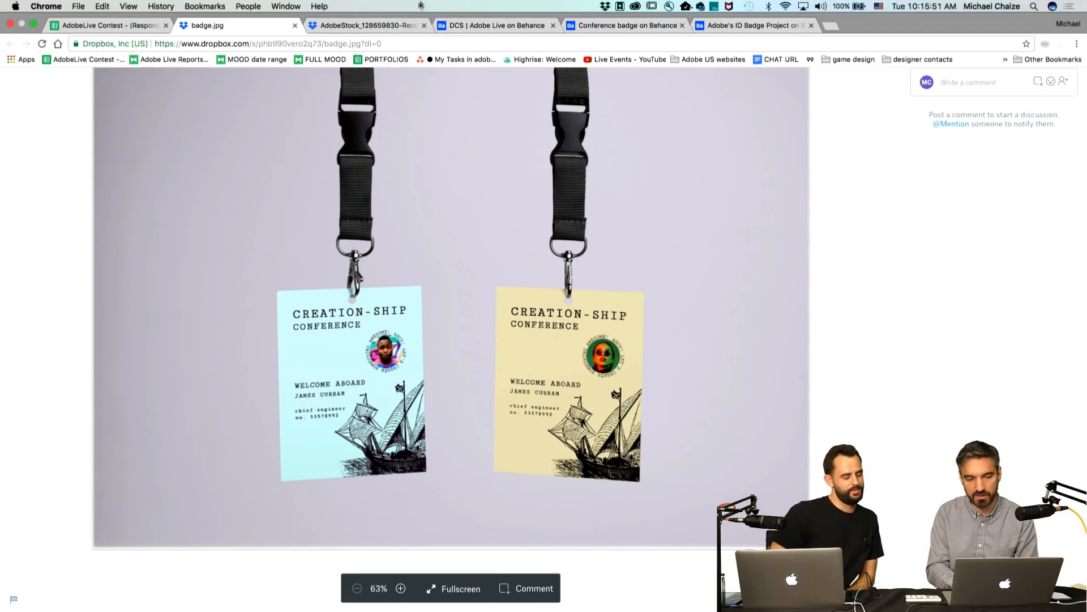
click(396, 25)
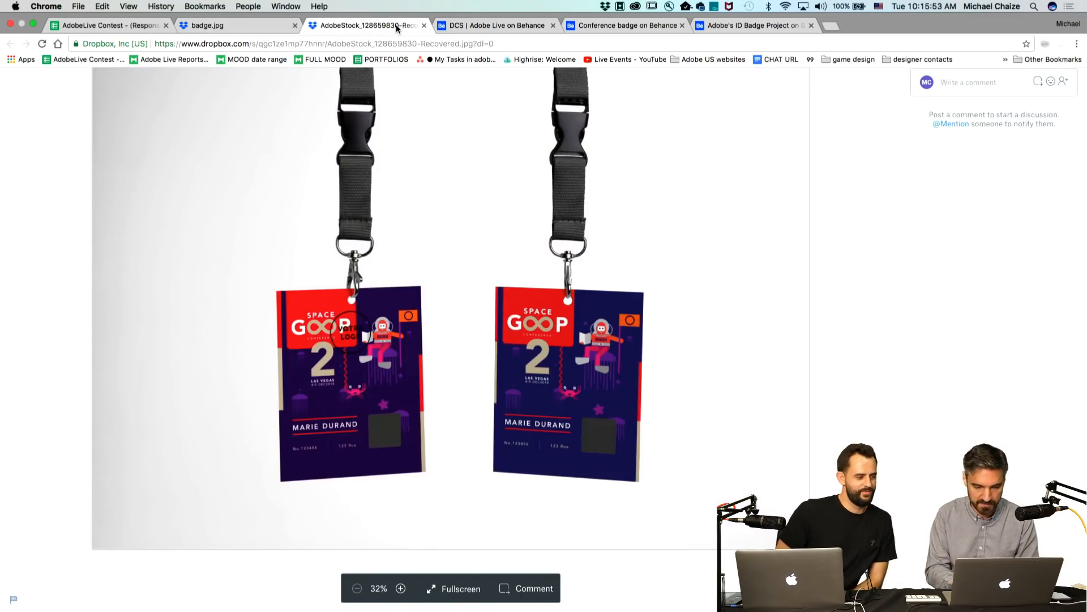
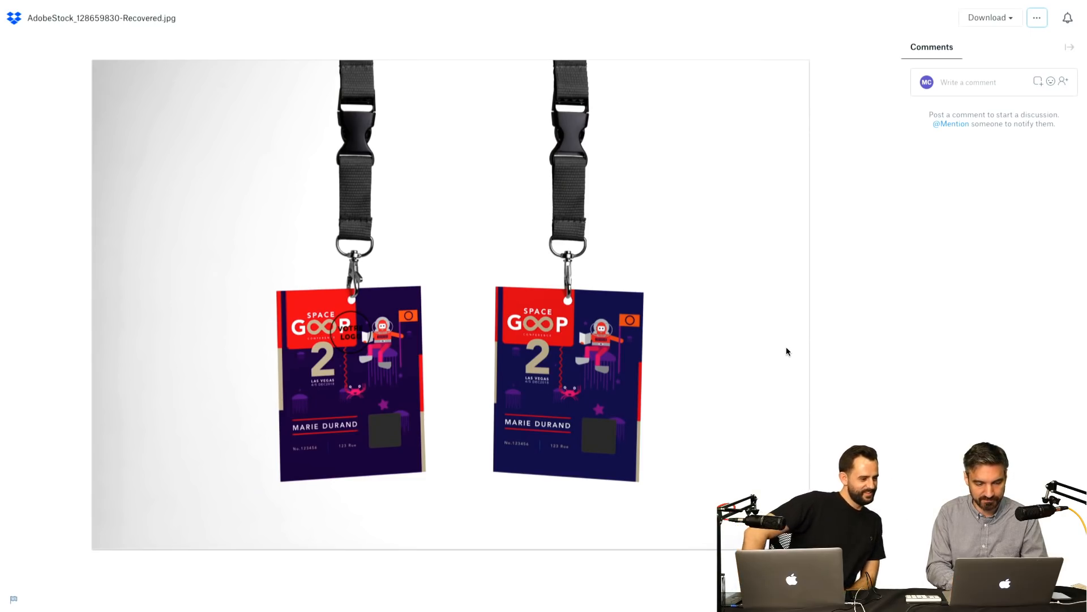
key(Right)
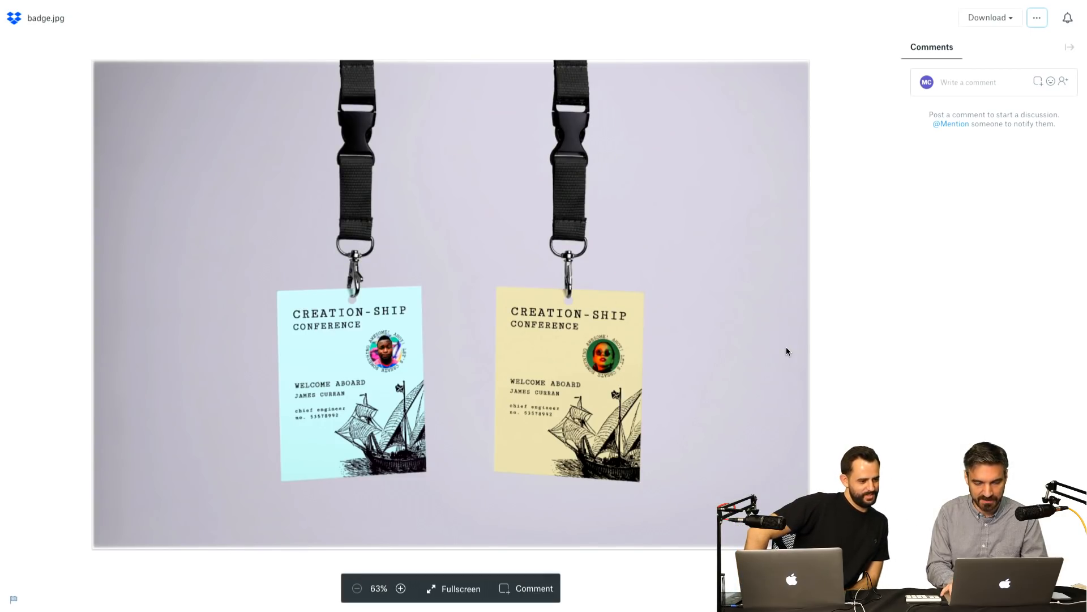
key(Left)
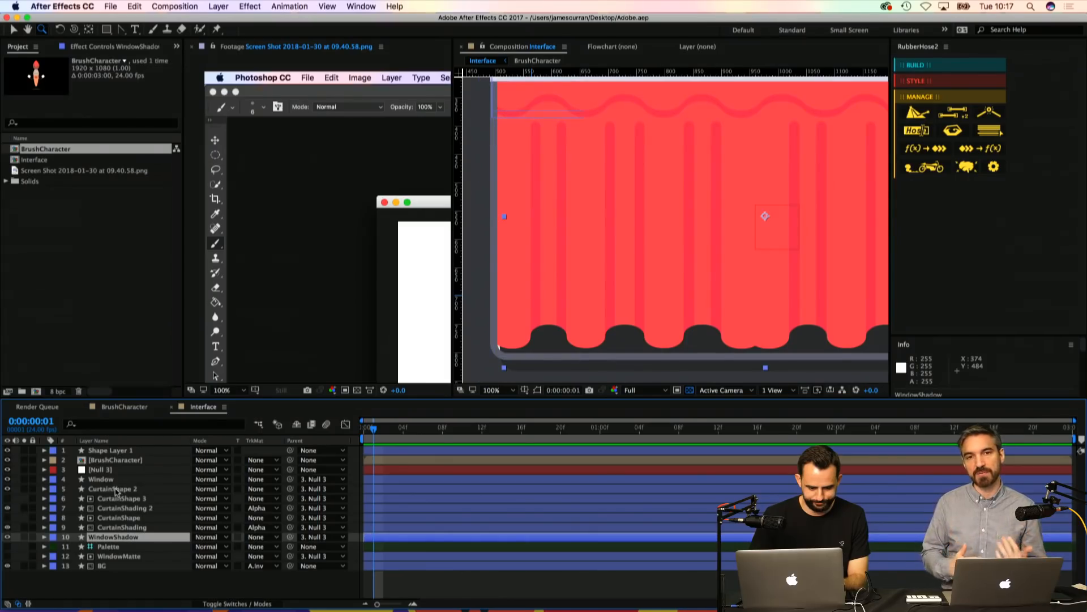
Step: Duplicate the WindowMatte layer and place the copy directly above the WindowShadow layer
click(116, 558)
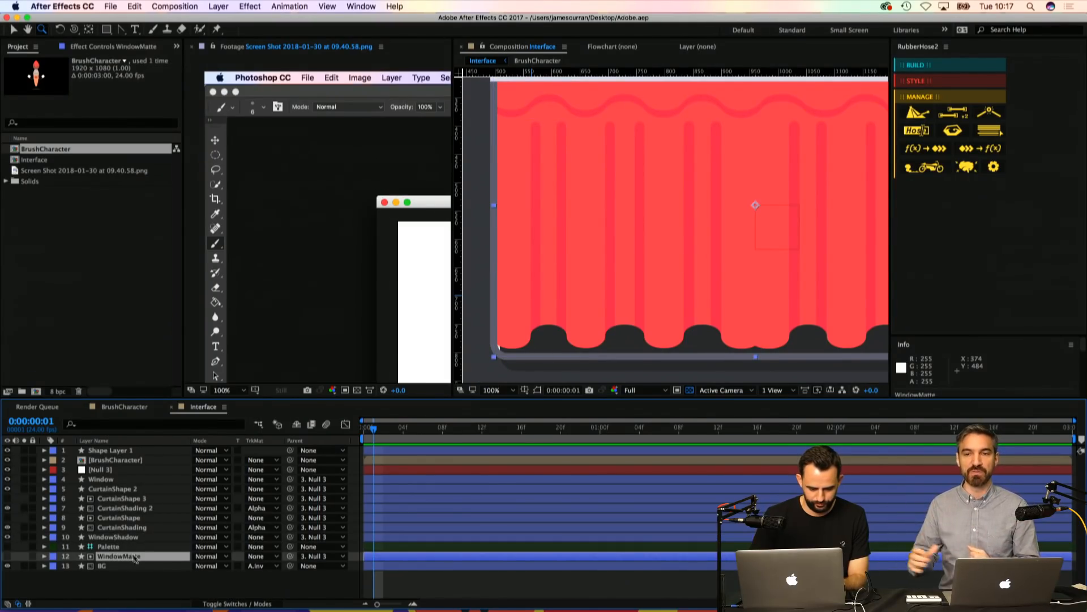
key(super+d)
drag(122, 558, 121, 535)
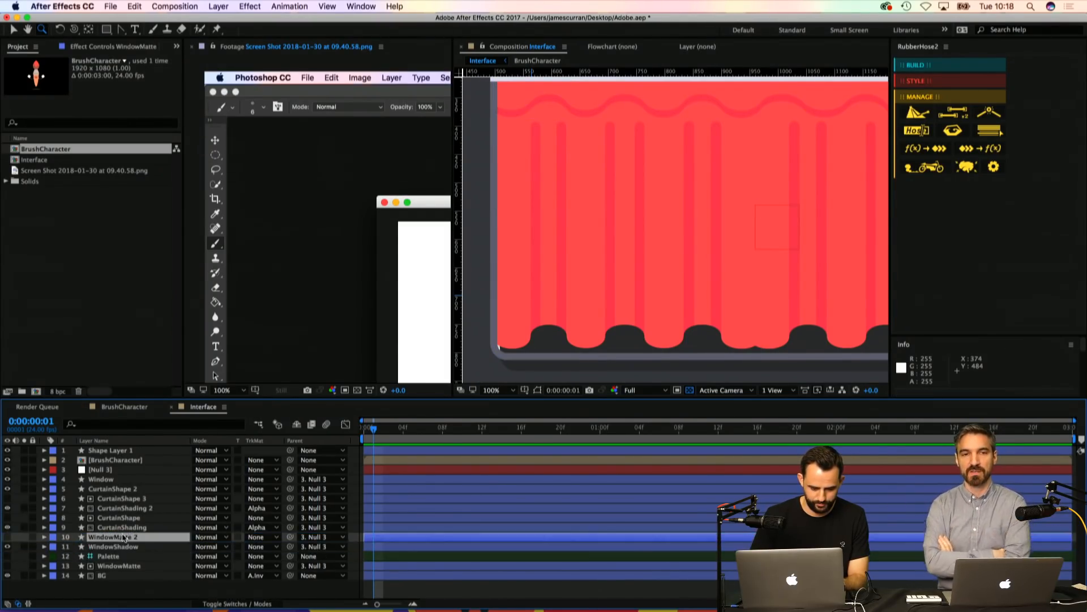
Step: Set the WindowShadow layer's track matte to Alpha Inverted Matte "WindowMatte 2" and deselect the layer
click(121, 547)
click(262, 547)
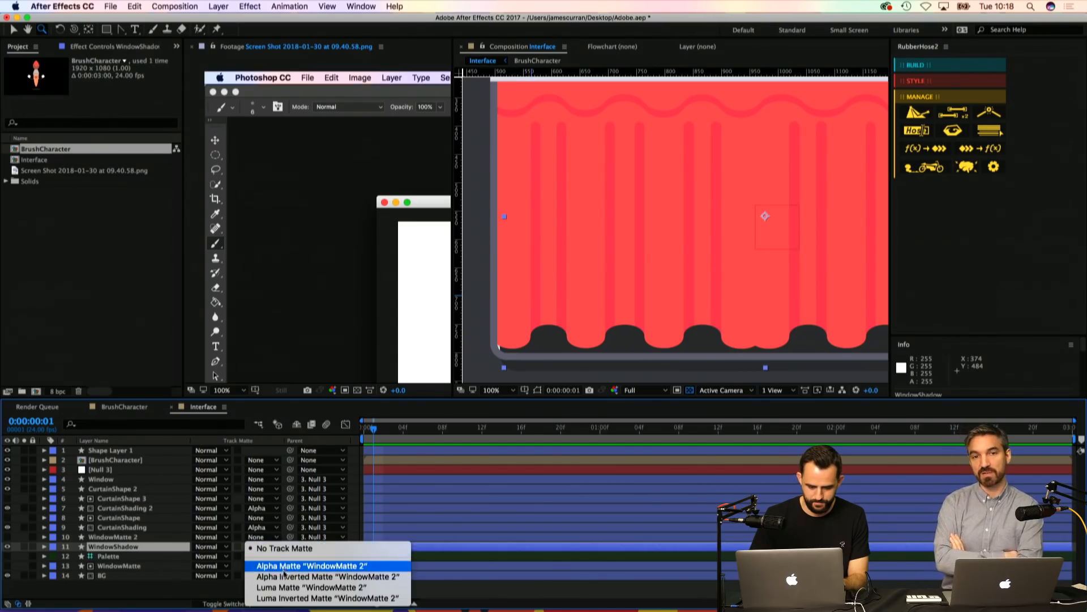
click(278, 572)
click(492, 598)
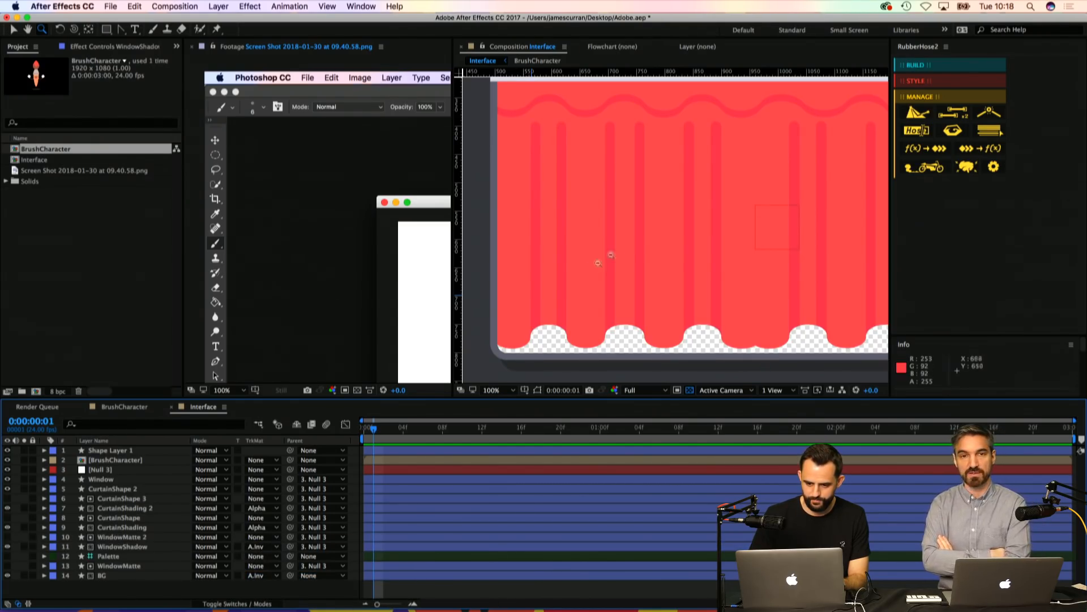
Step: Try shifting the CurtainShape 3 and CurtainShading 2 layers horizontally together to slide the right curtain half out of the window
alt+click(612, 253)
drag(652, 240, 601, 308)
alt+click(653, 257)
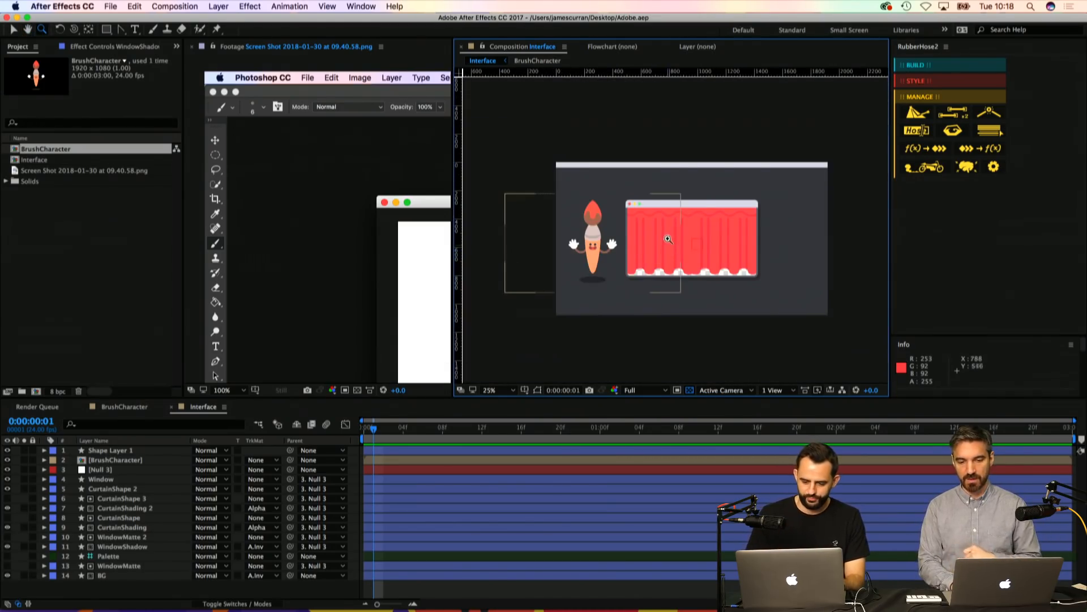
scroll(662, 249, up, 2)
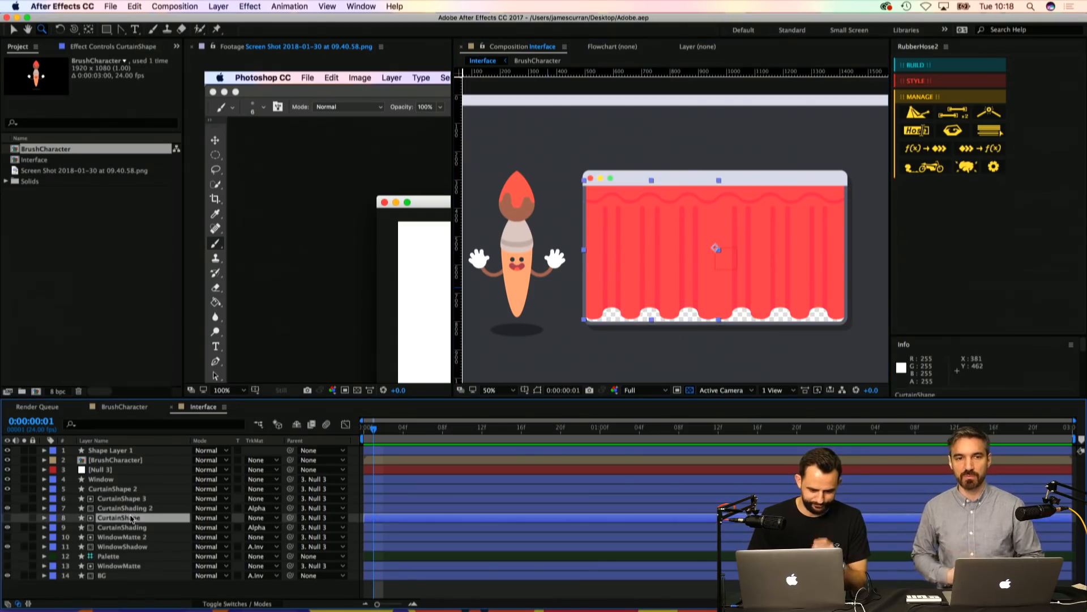
click(142, 508)
shift+click(142, 500)
key(p)
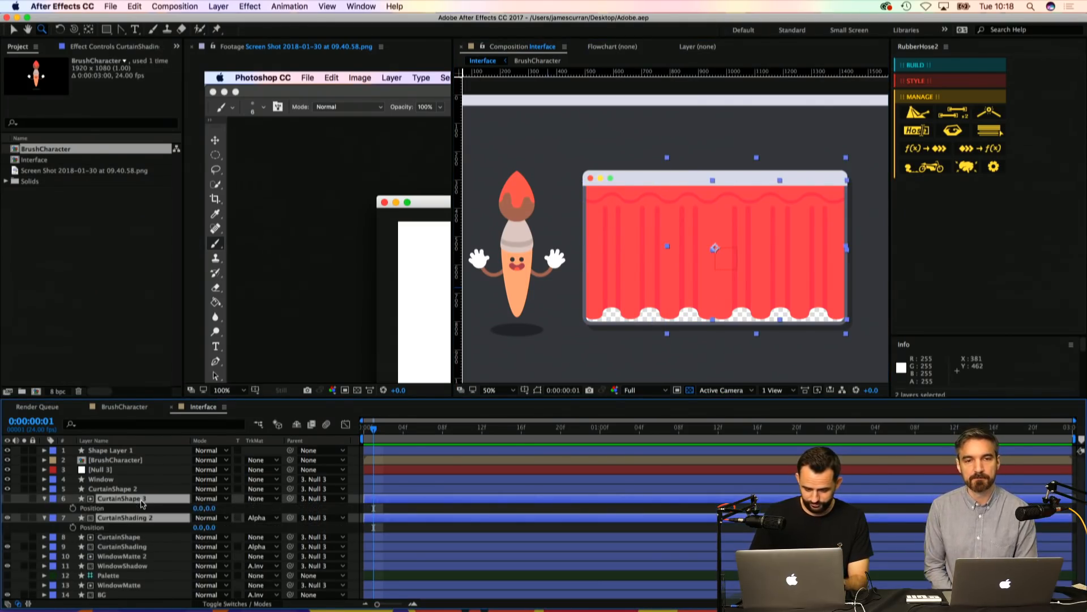
drag(195, 508, 321, 518)
key(super+z)
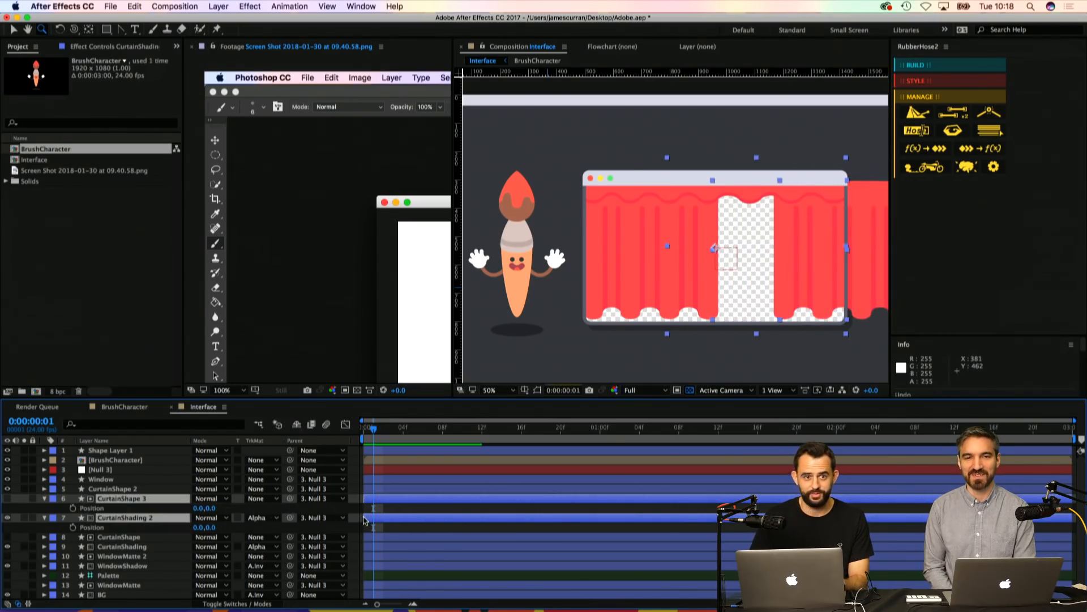
Step: Deselect the curtain layers and save the project with the whole composition in view
click(641, 511)
alt+click(657, 243)
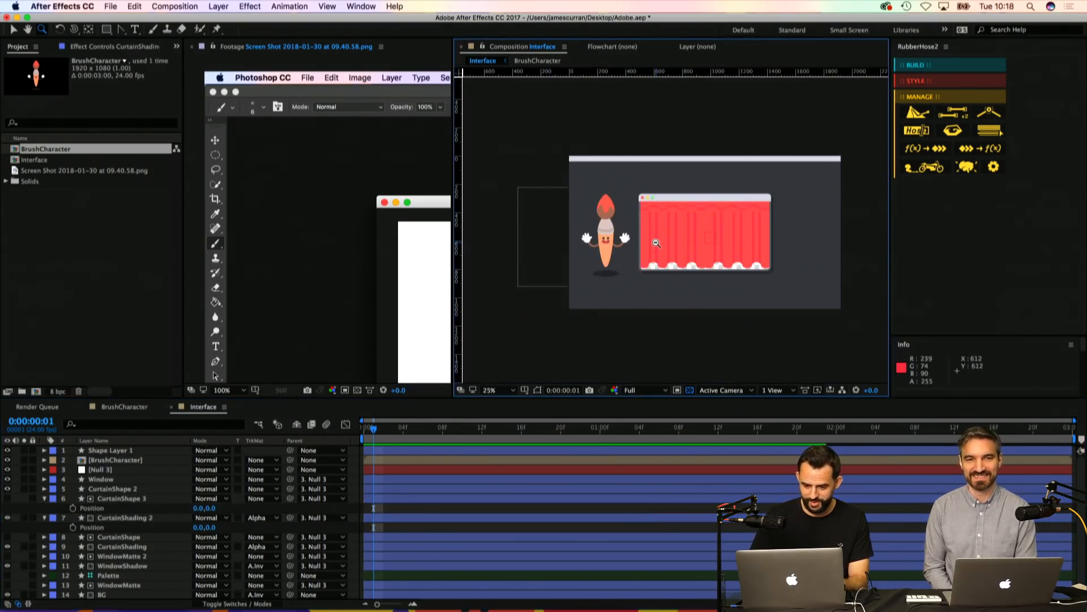
key(space)
drag(657, 243, 636, 225)
key(z)
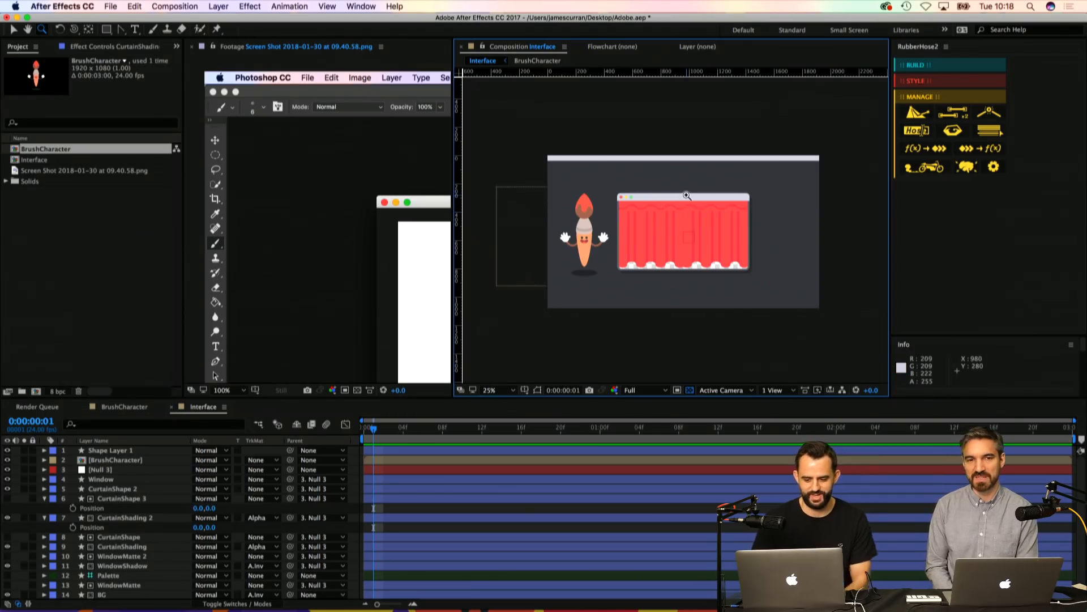
key(super+s)
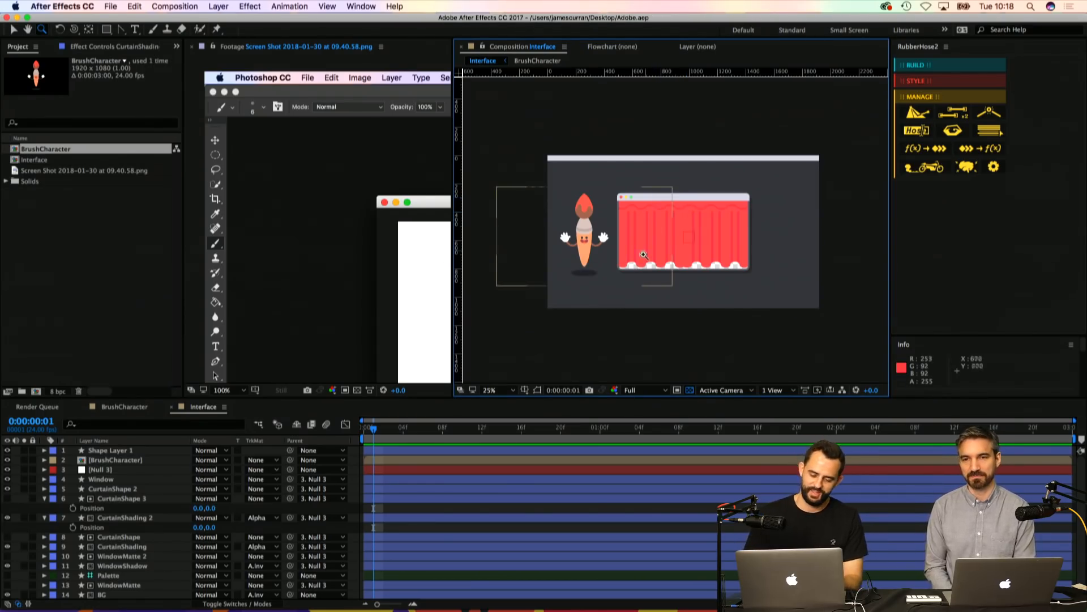
Step: Draw a straight Pen line from the window's upper-left corner to the brush character's nearer hand, and name the new shape layer Rope
click(625, 226)
click(131, 30)
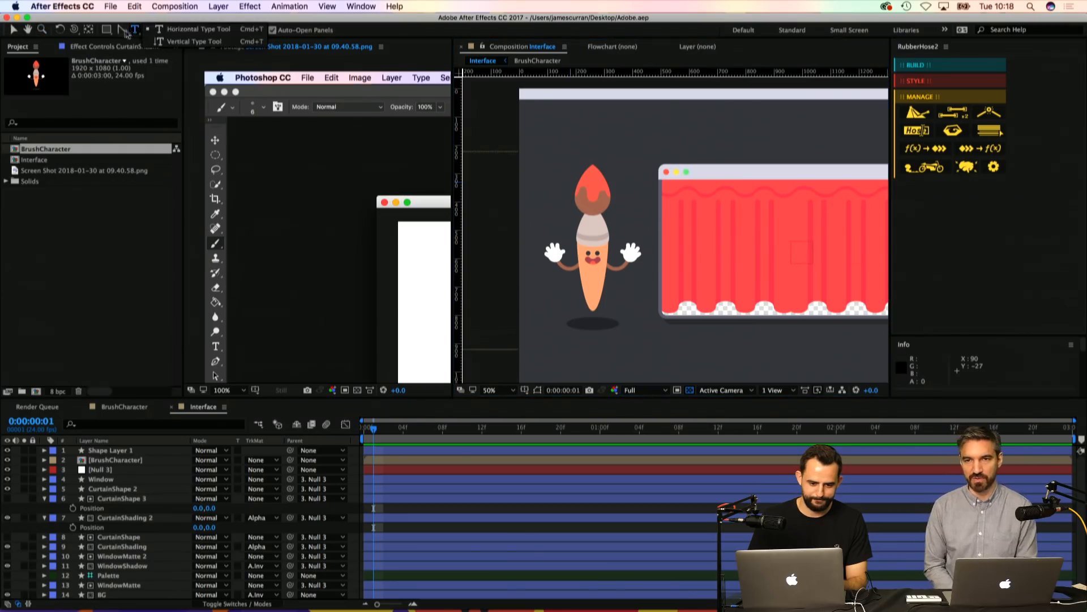
click(121, 30)
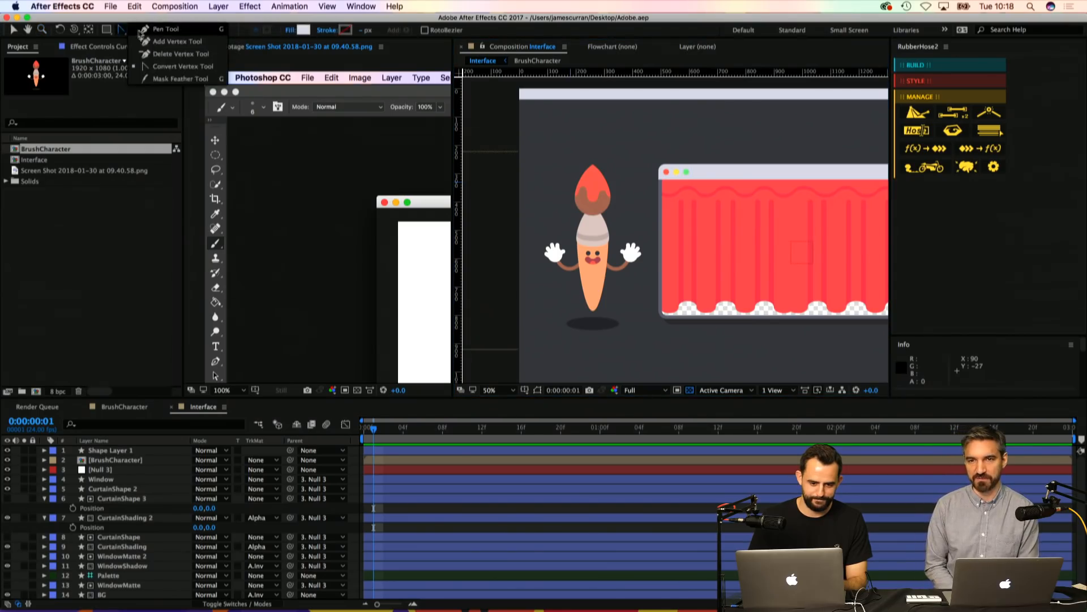
click(389, 512)
key(u)
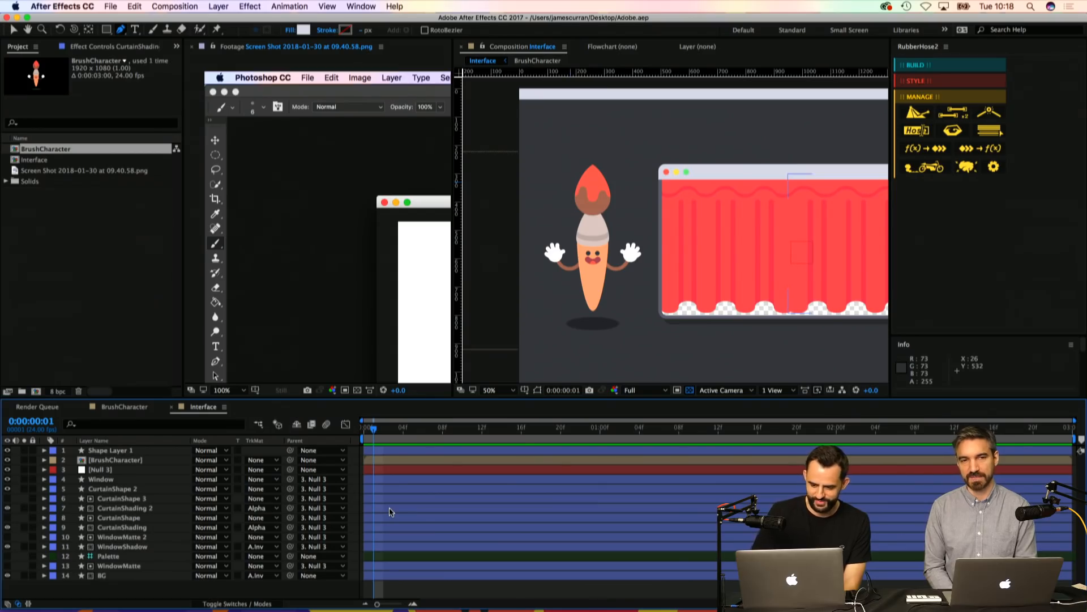
click(661, 182)
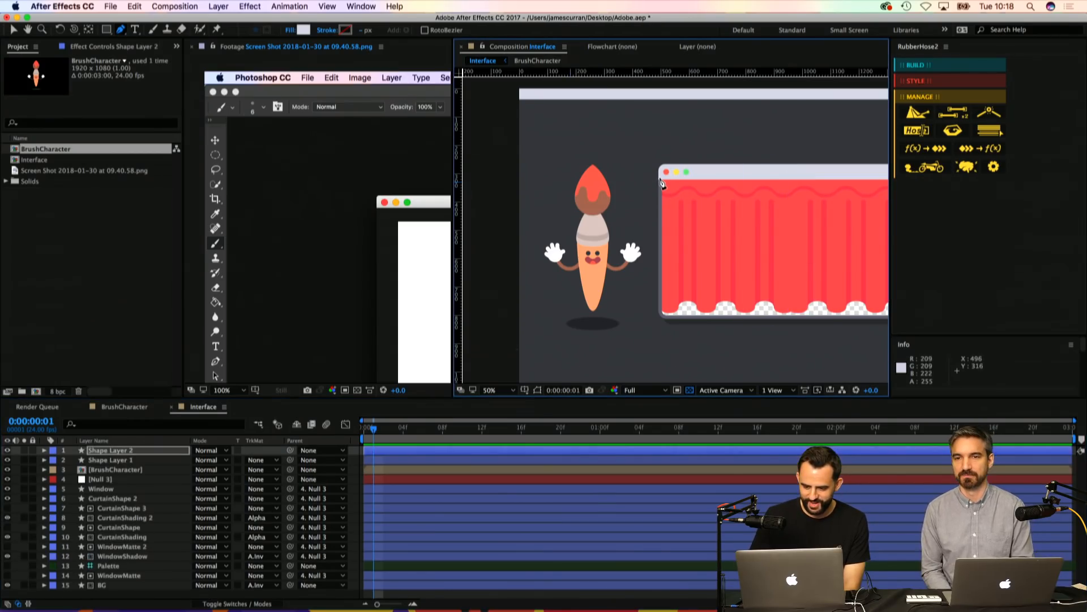
click(619, 258)
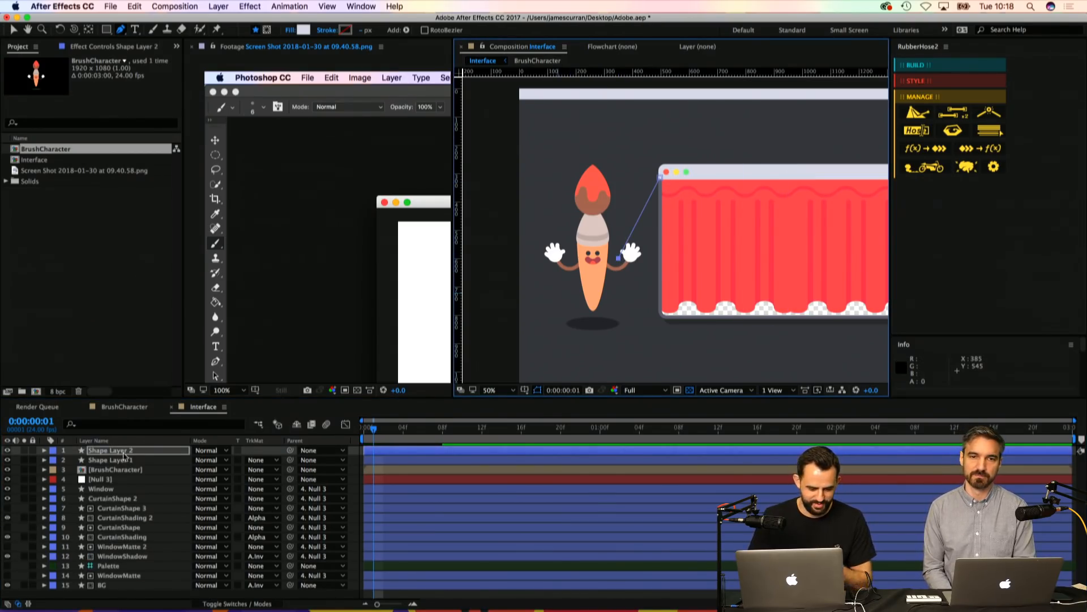
text(Rope)
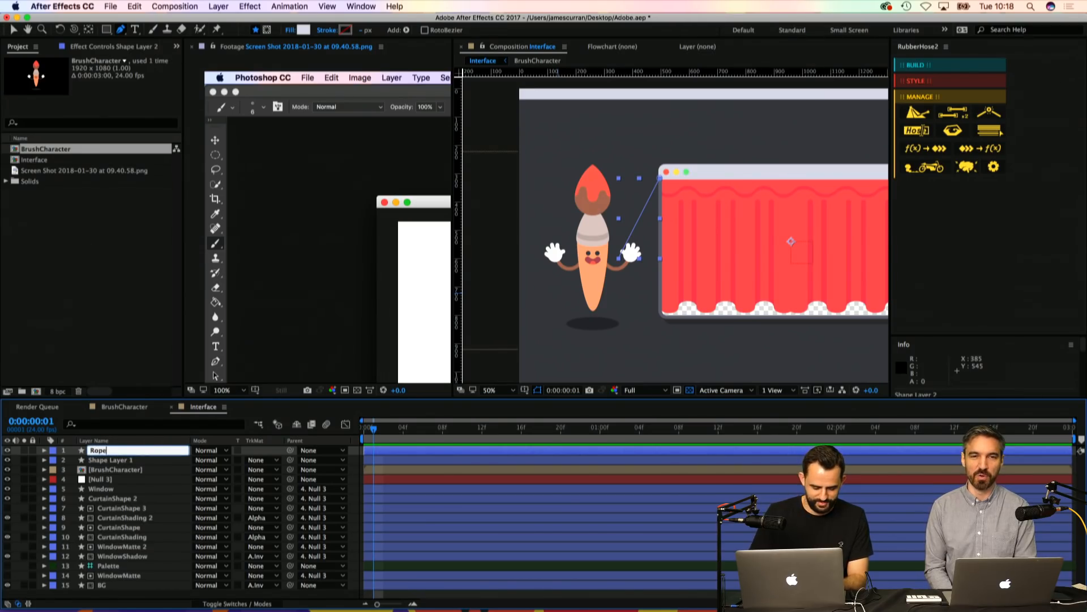
key(Return)
Step: Show the Palette layer and move it to the top of the layer stack
click(7, 565)
key(h)
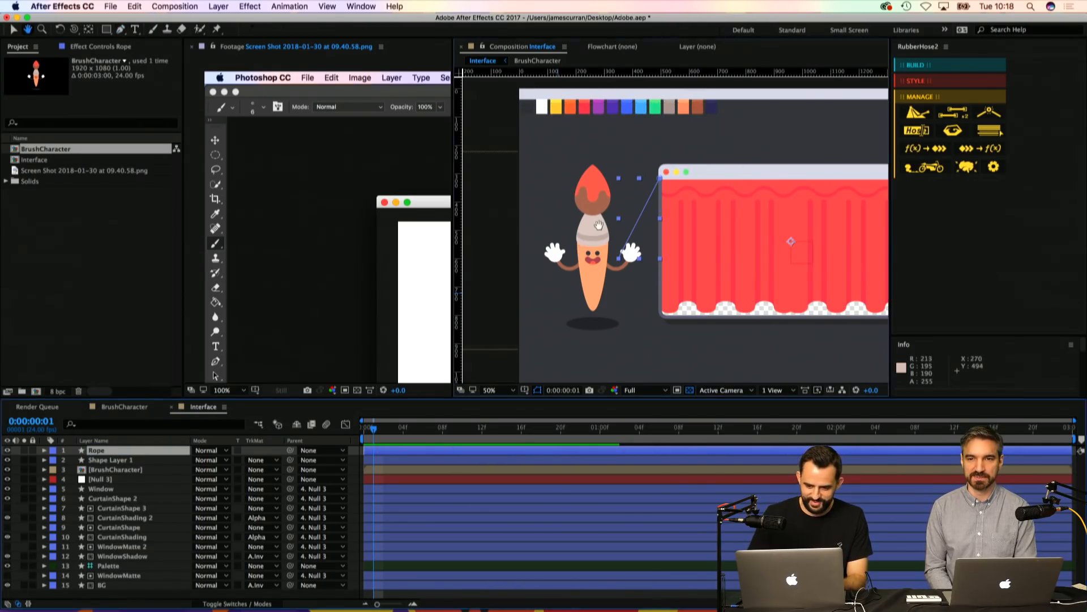
drag(587, 129, 578, 184)
key(v)
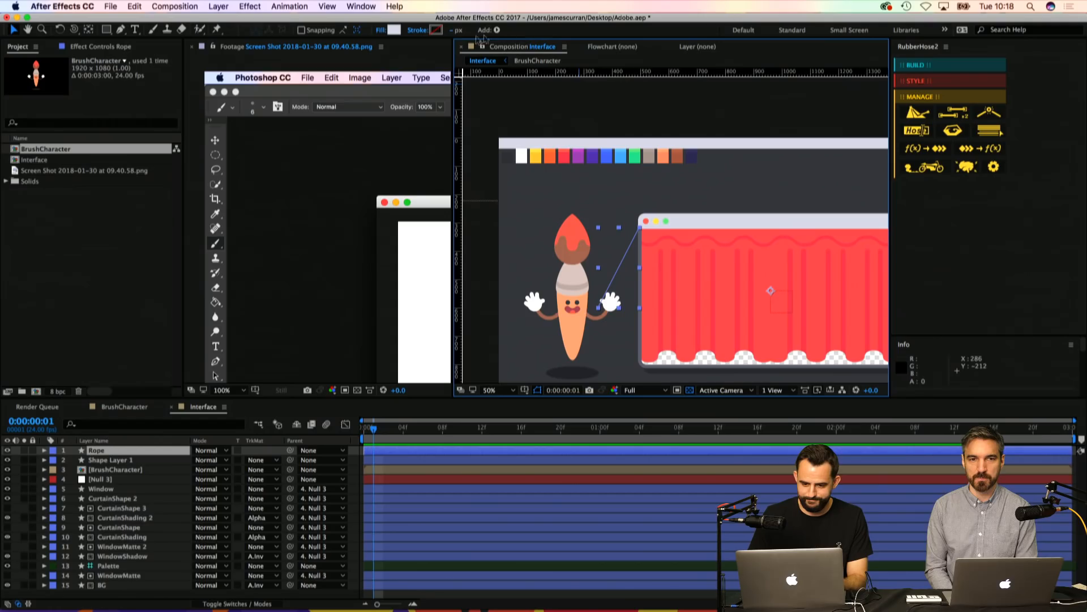
click(601, 156)
drag(109, 566, 111, 450)
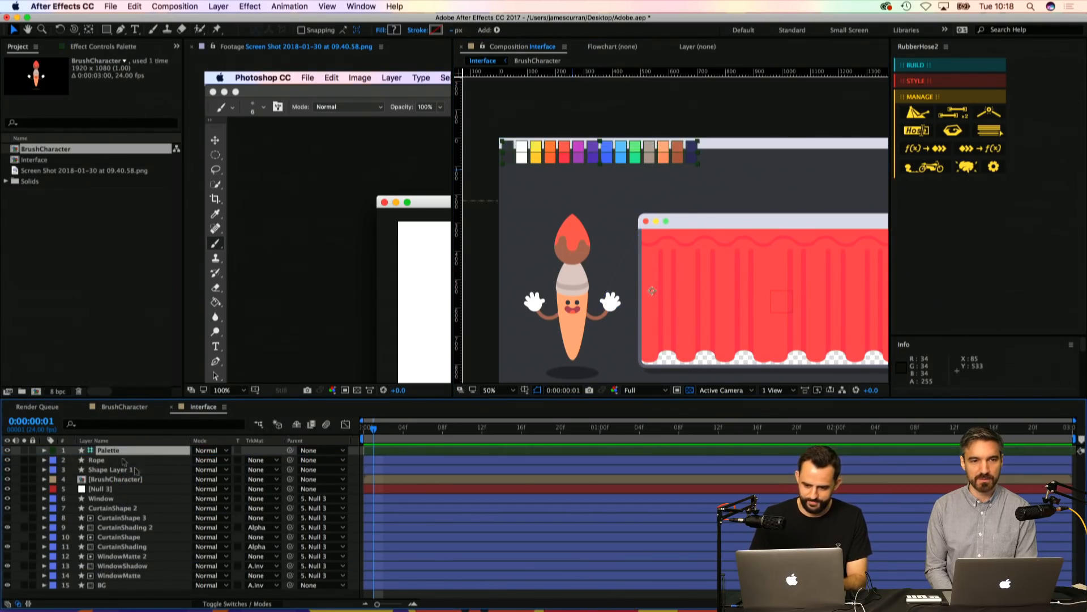
Step: Turn off the Rope layer's fill and give it a 24 px stroke in the yellow sampled from the palette
click(99, 459)
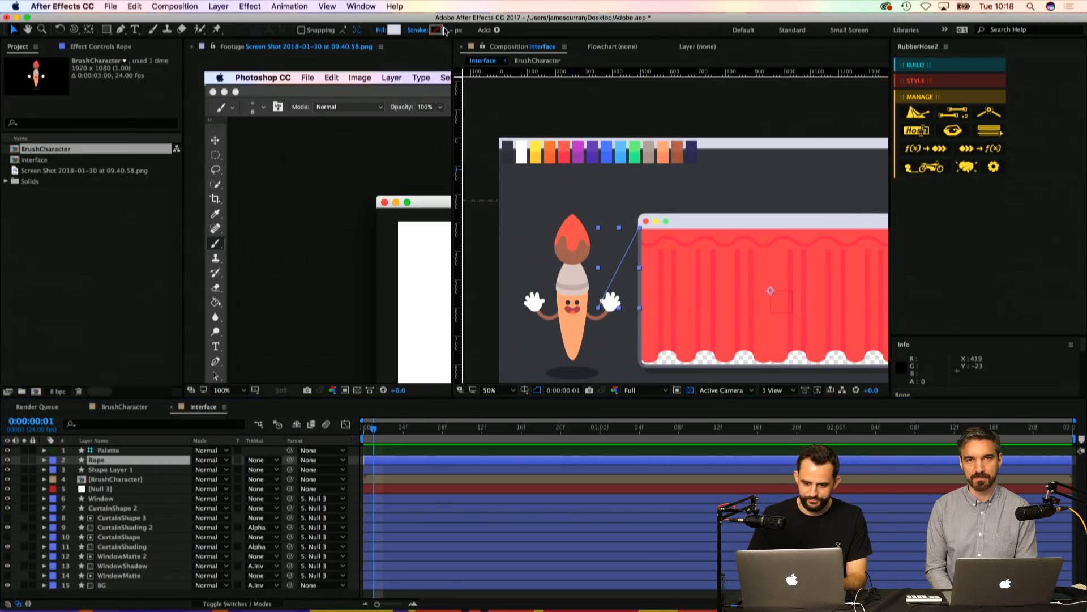
alt+click(393, 30)
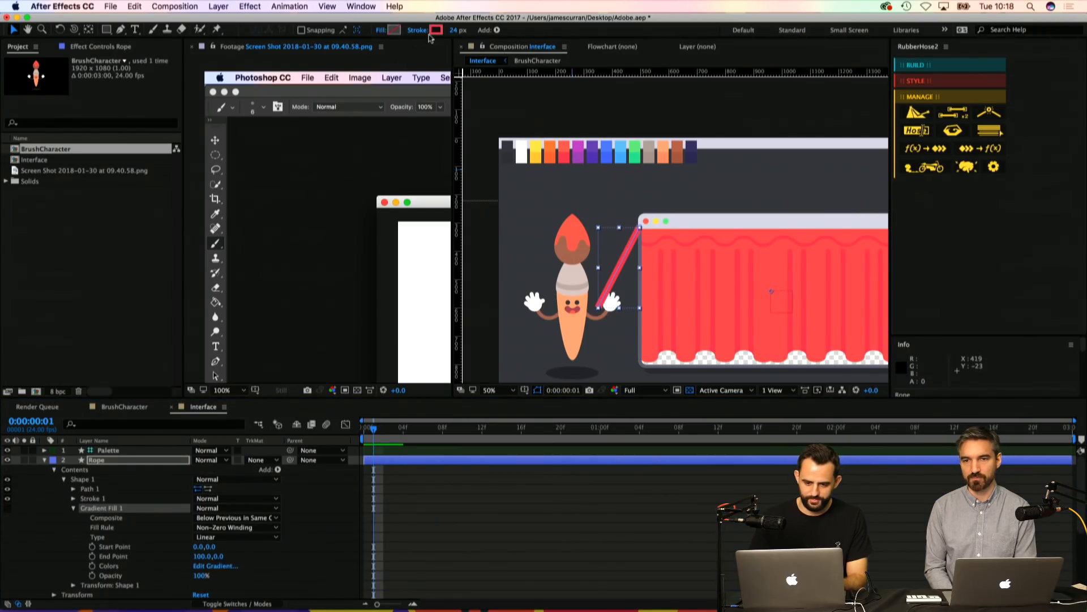
click(436, 29)
click(689, 480)
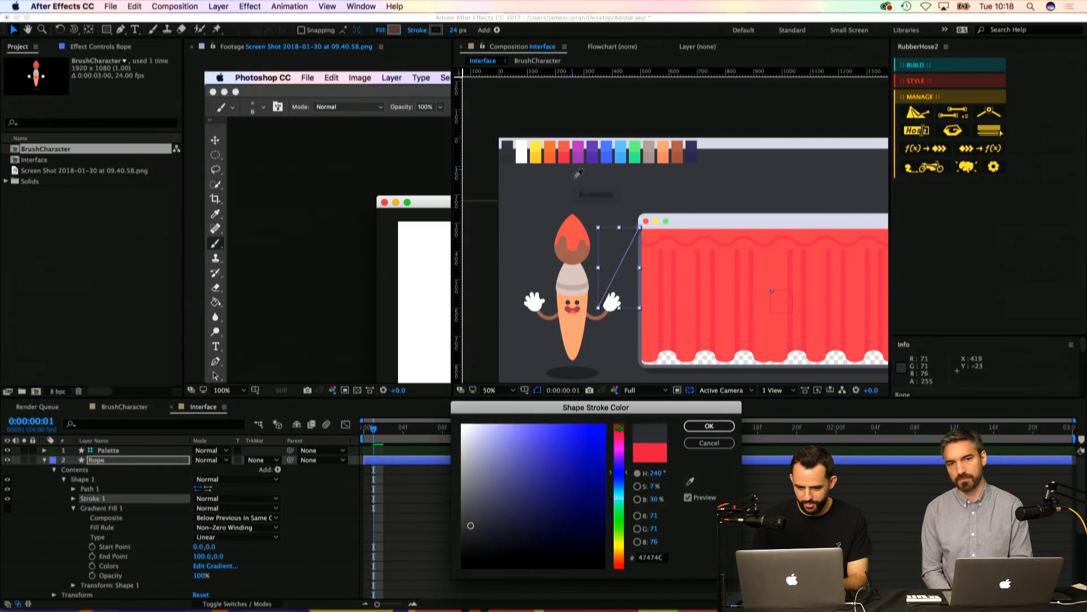
click(536, 151)
click(709, 426)
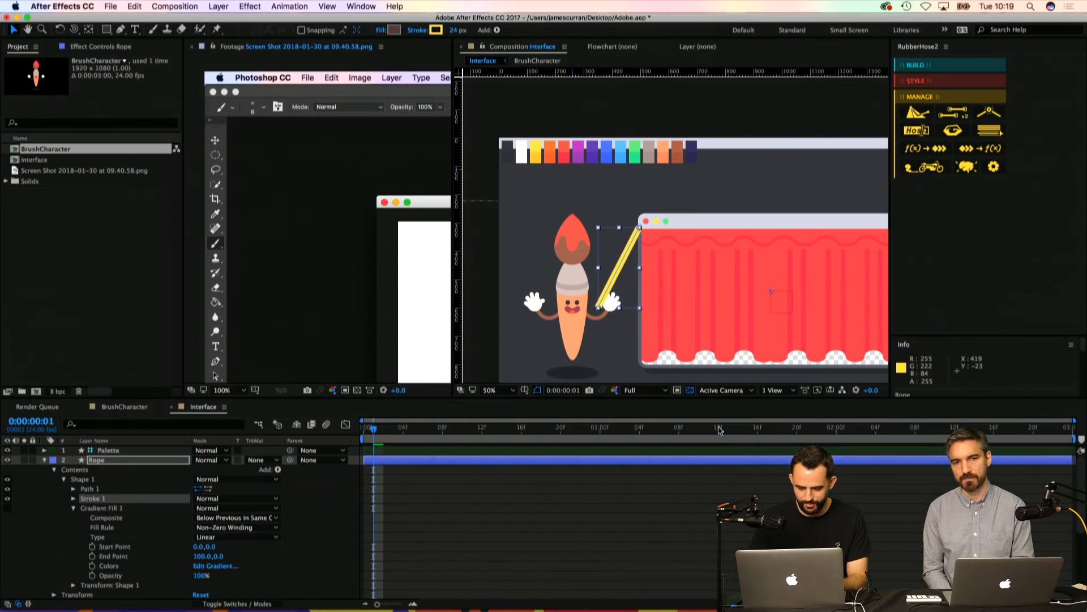
Step: Collapse the Rope layer's properties and move the layer directly below the Window layer
click(50, 465)
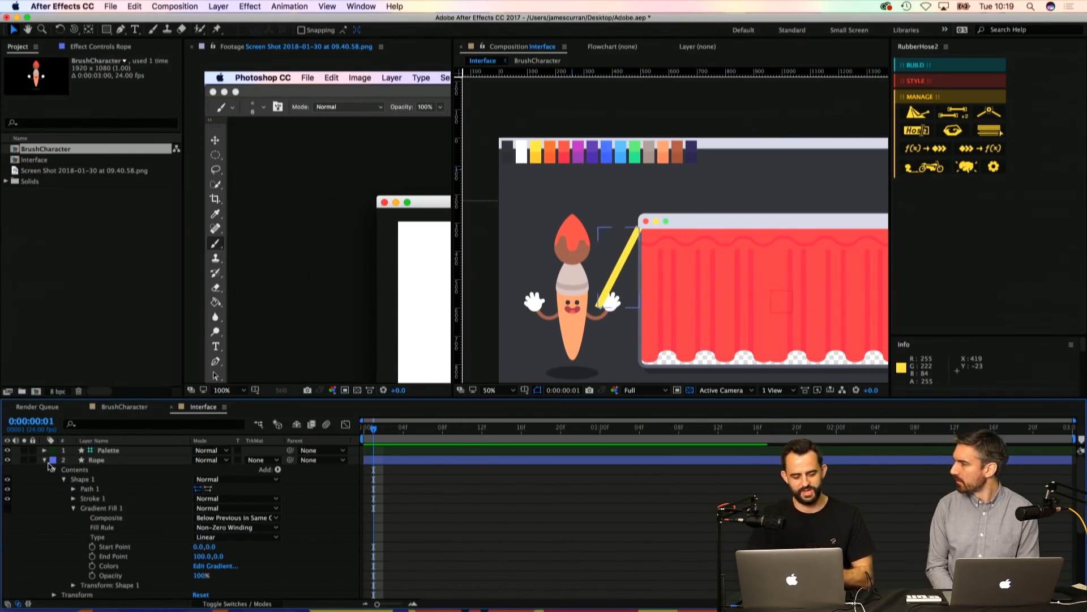
click(44, 460)
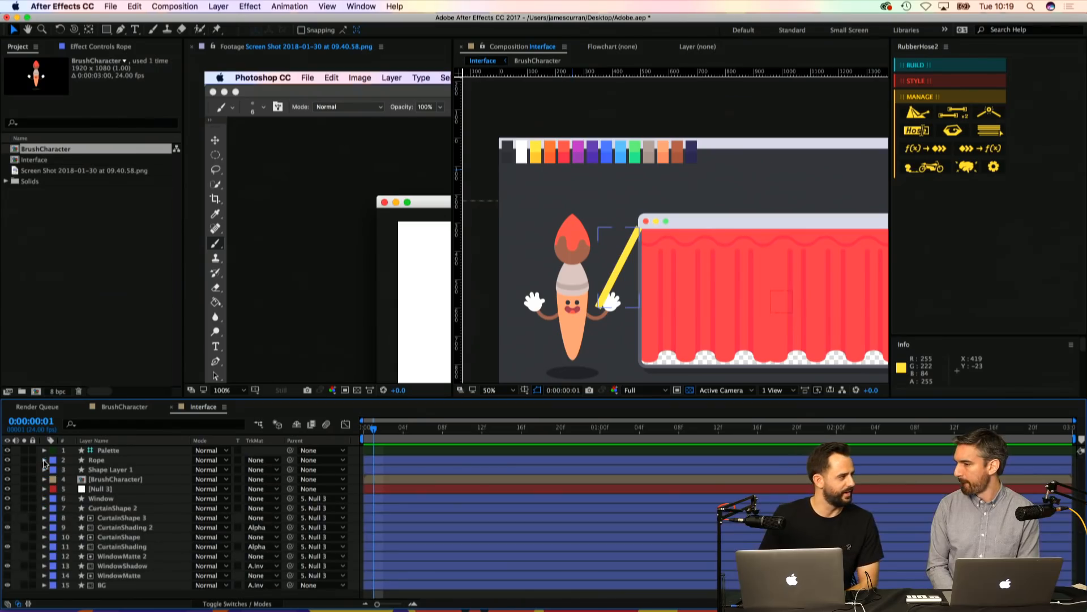
click(99, 464)
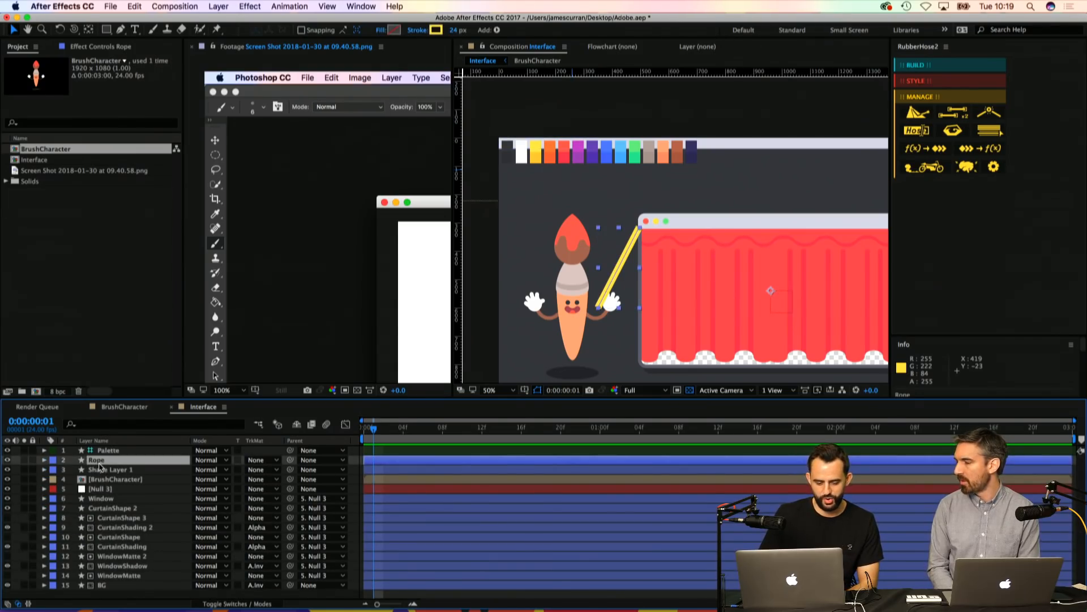
drag(112, 460, 138, 508)
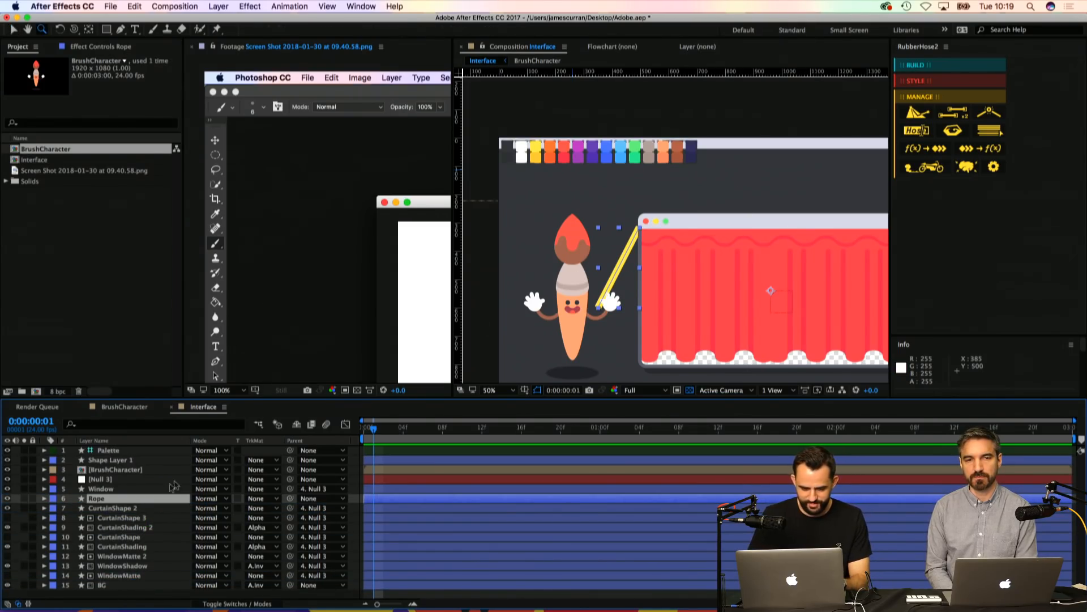
Step: Save the project and move the Rope path's upper endpoint slightly up into the left end of the window's title bar
click(44, 498)
click(89, 489)
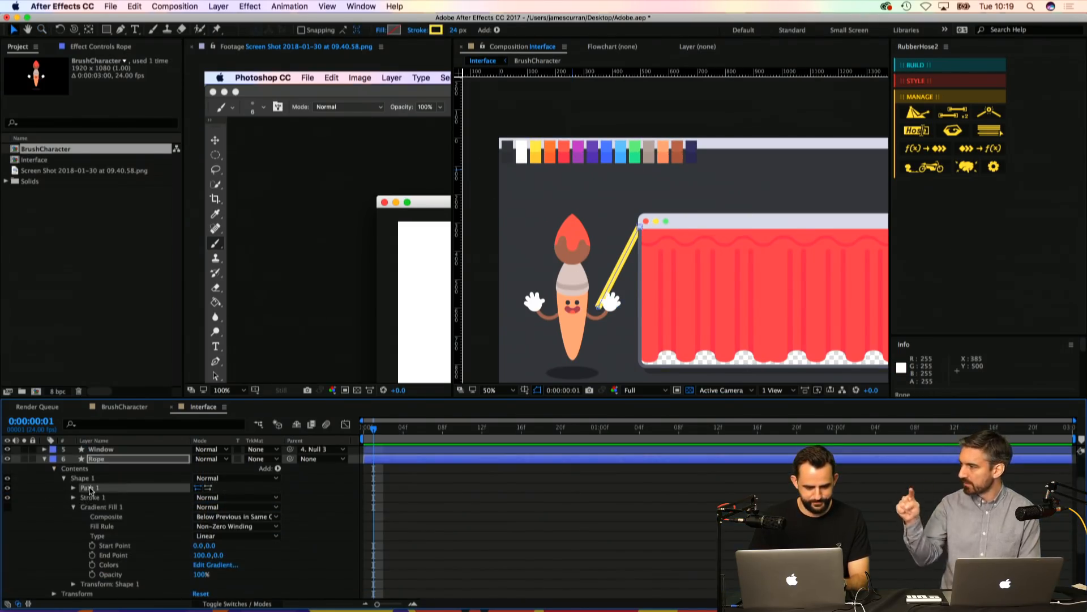
key(super+s)
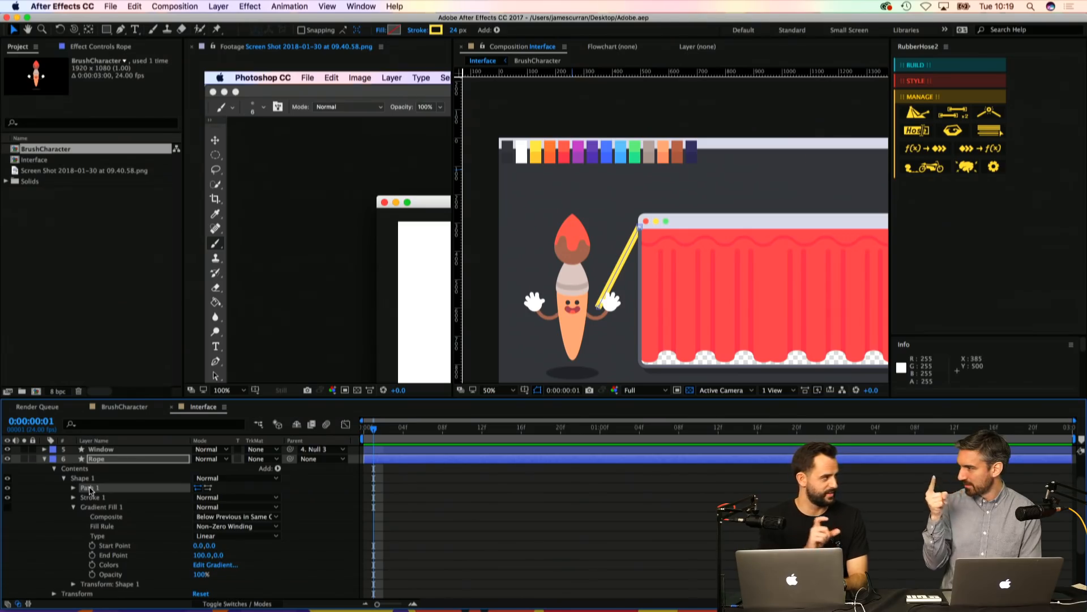
scroll(665, 244, up, 2)
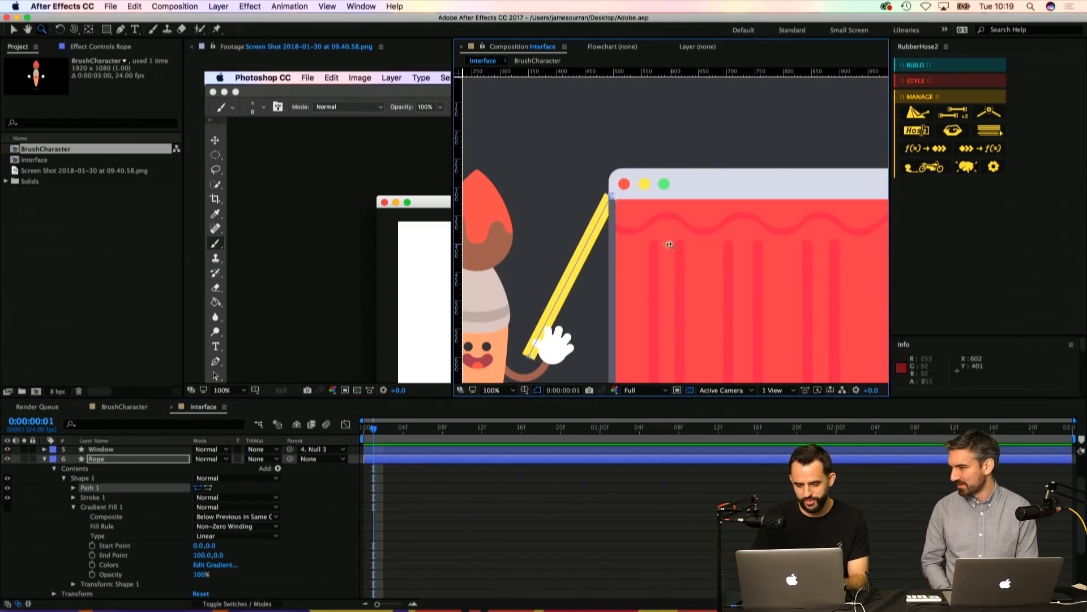
drag(613, 200, 616, 194)
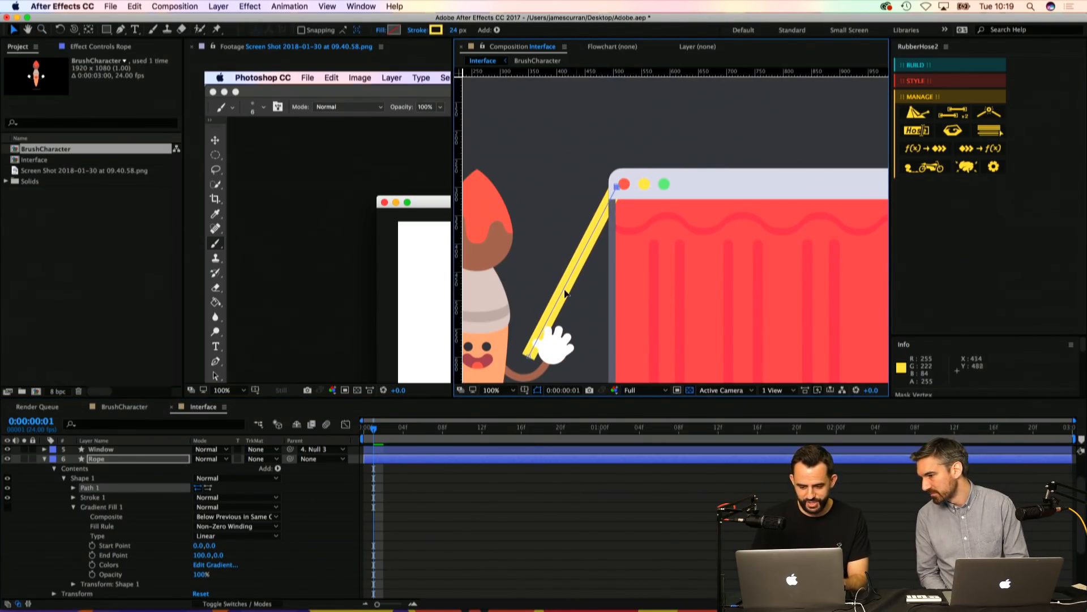
Step: Move the Rope layer between WindowMatte and BG, and set its stroke width to 15.8 px
click(44, 458)
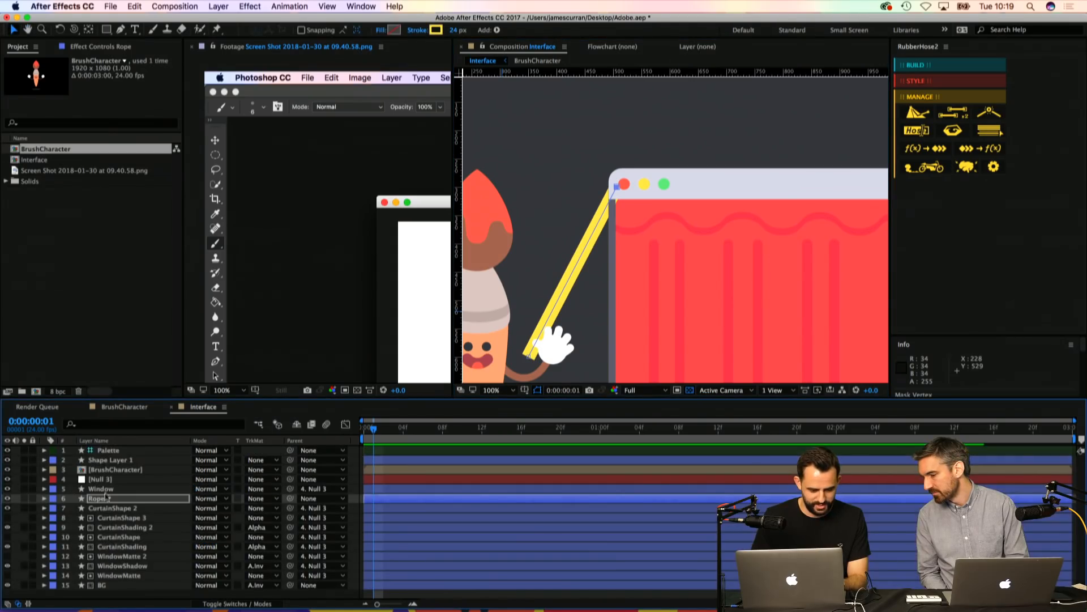
drag(106, 497, 143, 578)
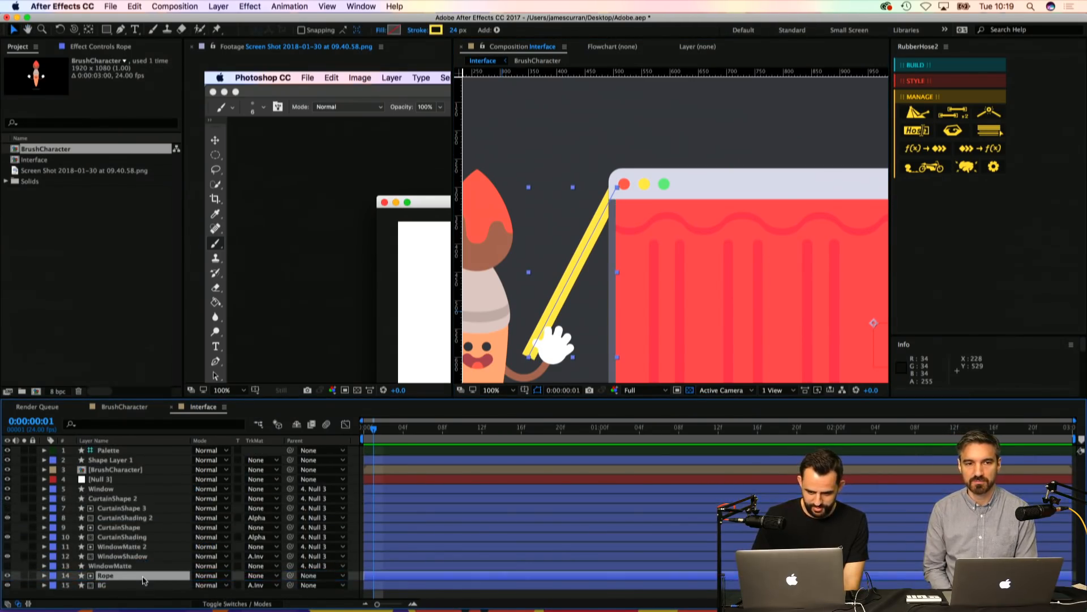
key(Return)
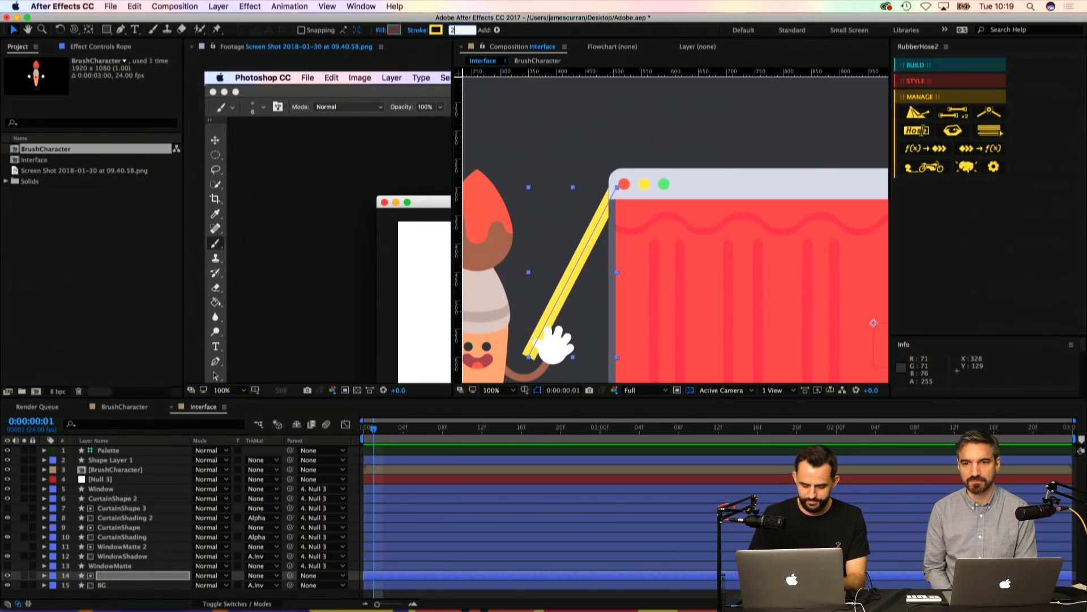
drag(455, 38, 434, 39)
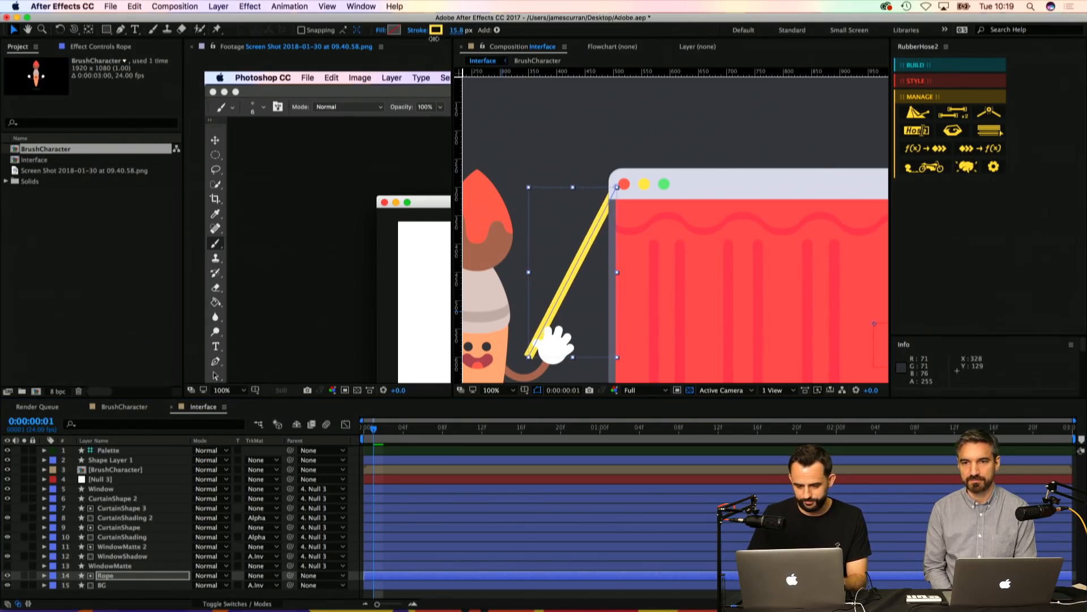
Step: Move the Rope path's lower endpoint into the brush character's hand, nudge its upper endpoint in the window's title bar, and save
click(44, 575)
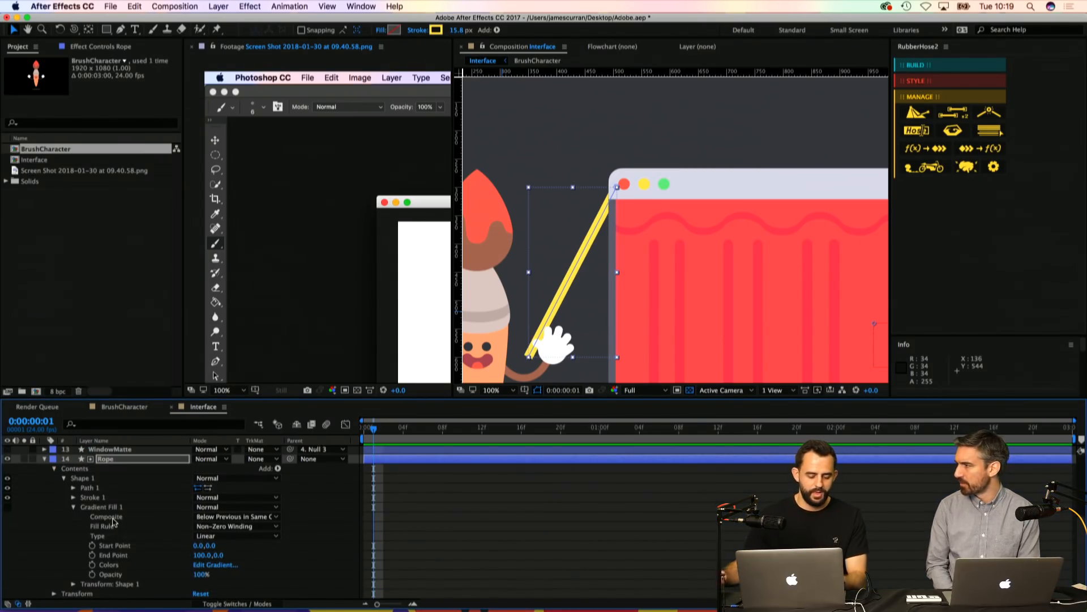
click(125, 486)
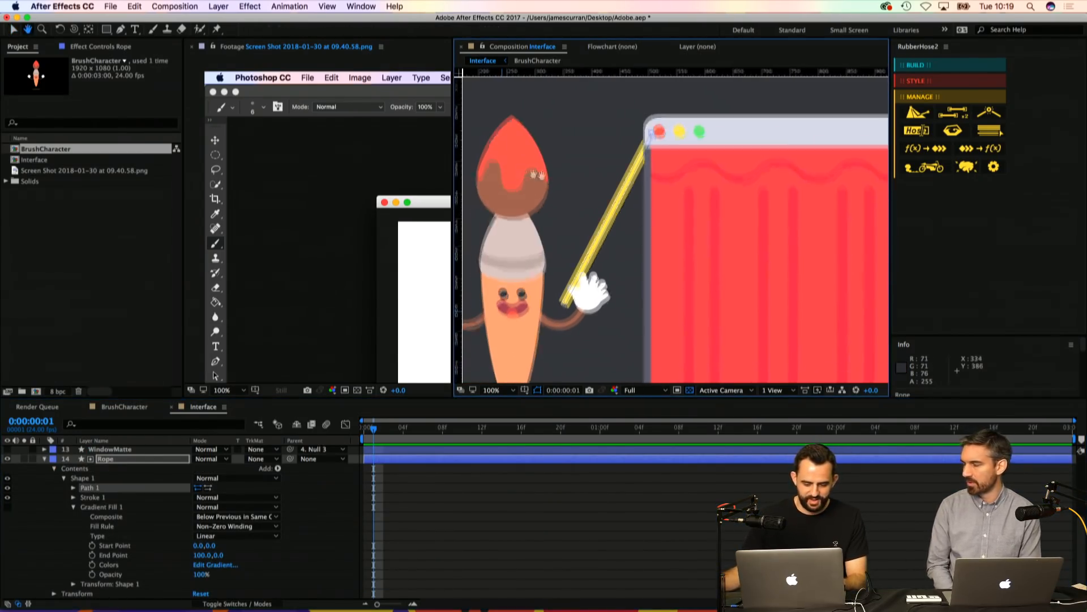
click(73, 488)
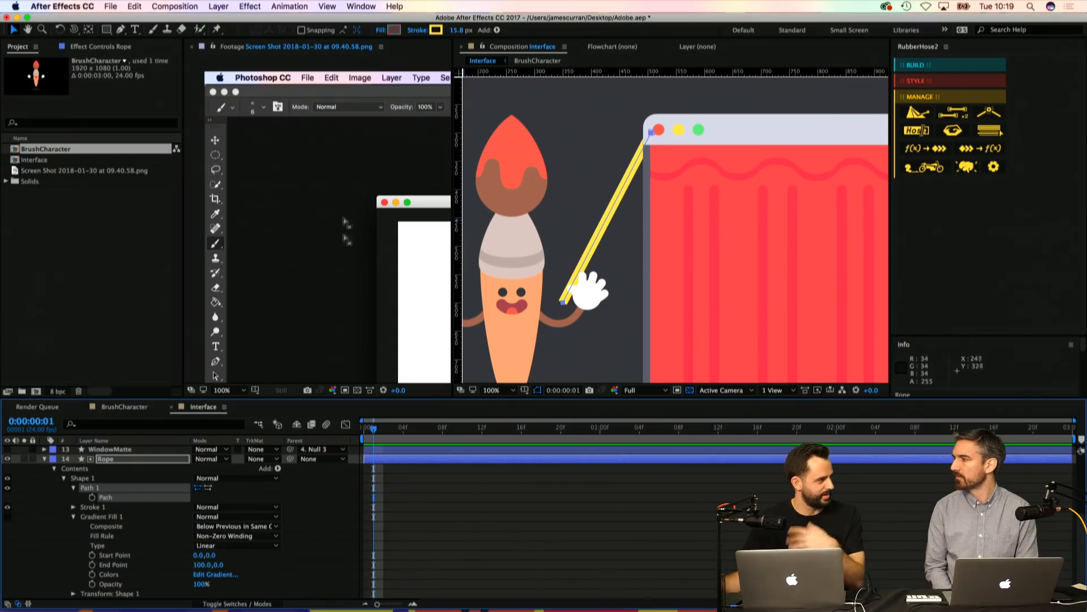
drag(563, 301, 548, 269)
key(h)
key(v)
drag(609, 136, 607, 135)
key(space)
drag(533, 184, 629, 232)
key(z)
alt+click(671, 229)
key(super+s)
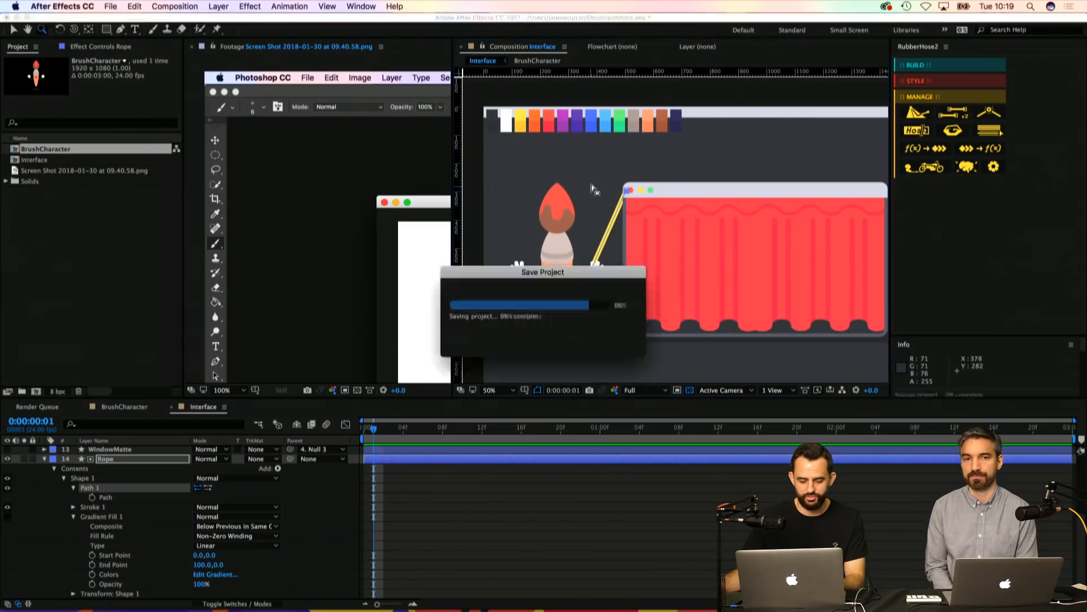
Step: Duplicate the Rope layer's Shape 1 group and set the copy's stroke colour to the orange-yellow sampled from the palette
click(91, 488)
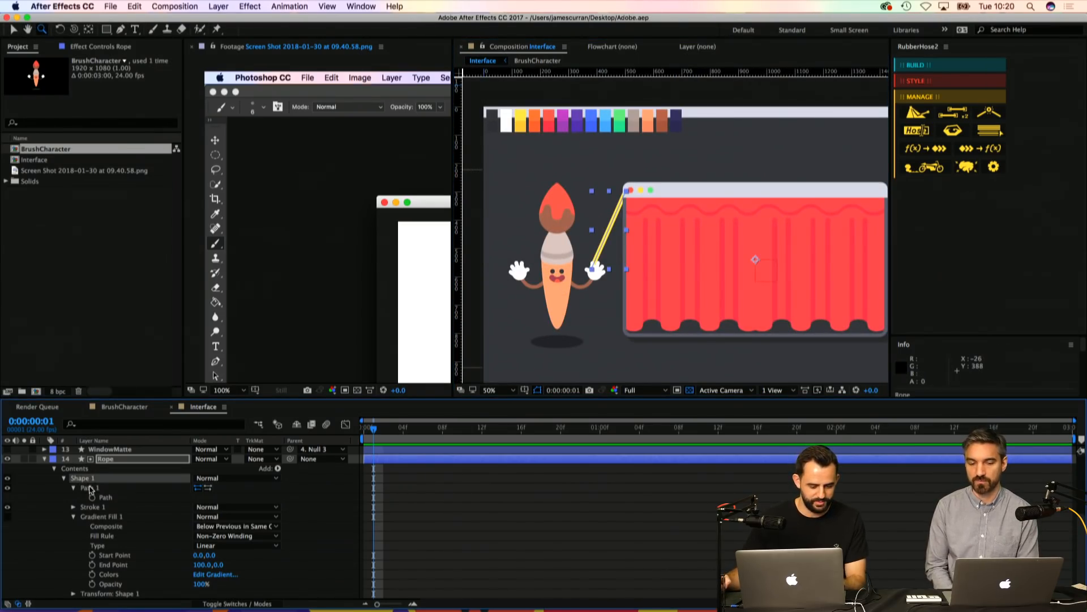
key(super+d)
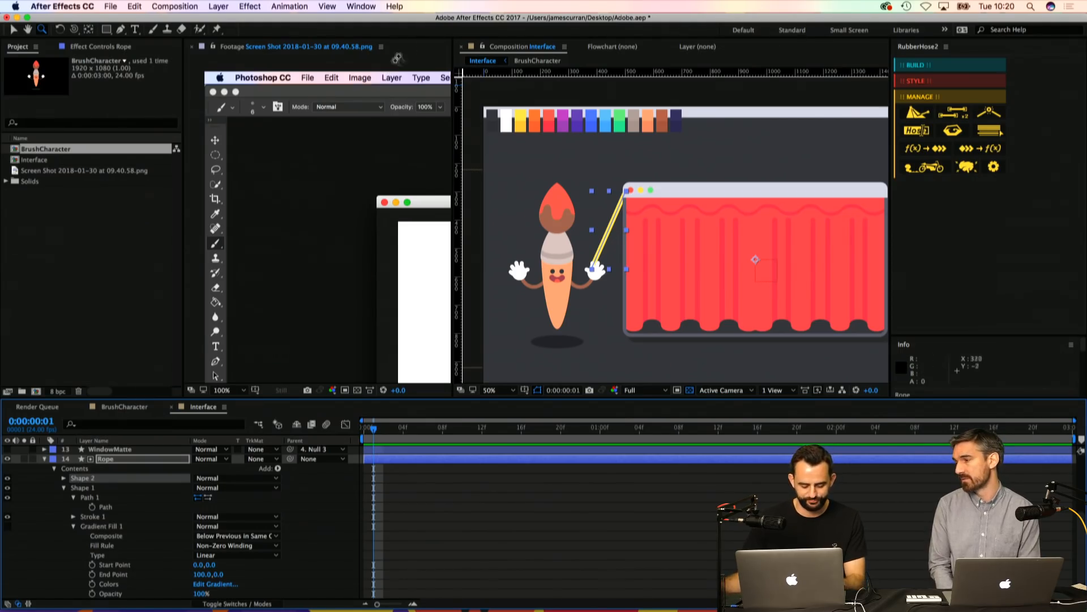
key(v)
click(441, 33)
click(689, 481)
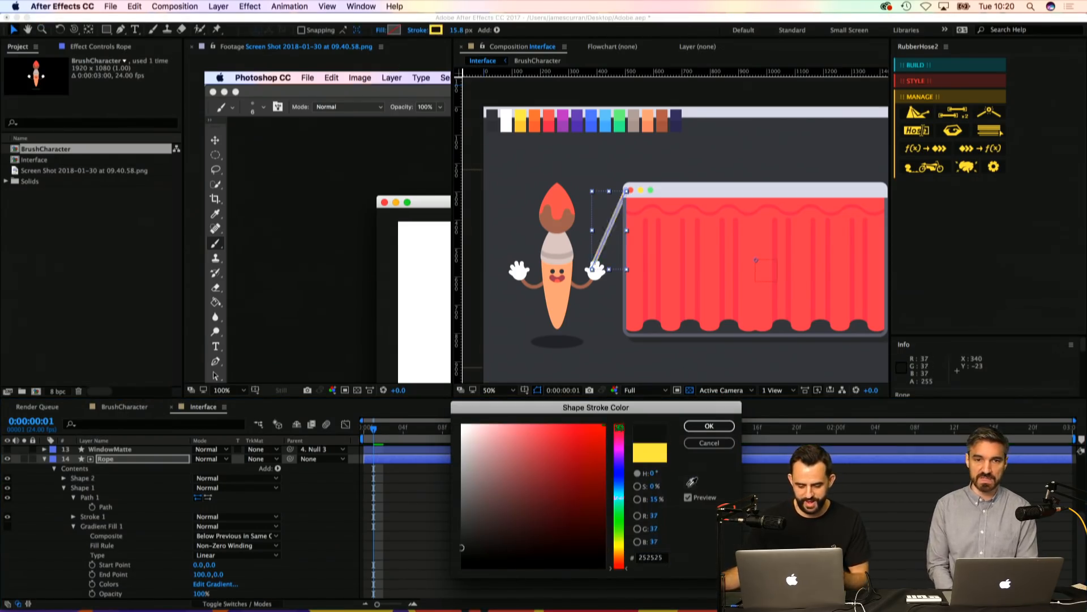
click(522, 116)
key(Return)
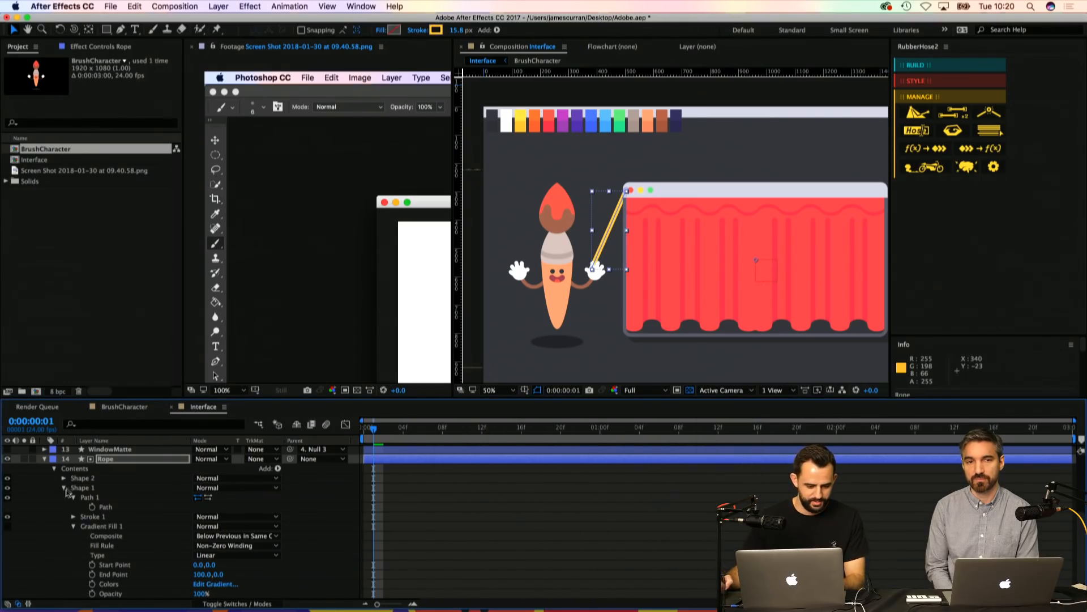
Step: Add dashes to Stroke 1 of the Rope layer's Shape 2 group to give the rope darker stripes
click(79, 478)
key(z)
click(640, 233)
key(v)
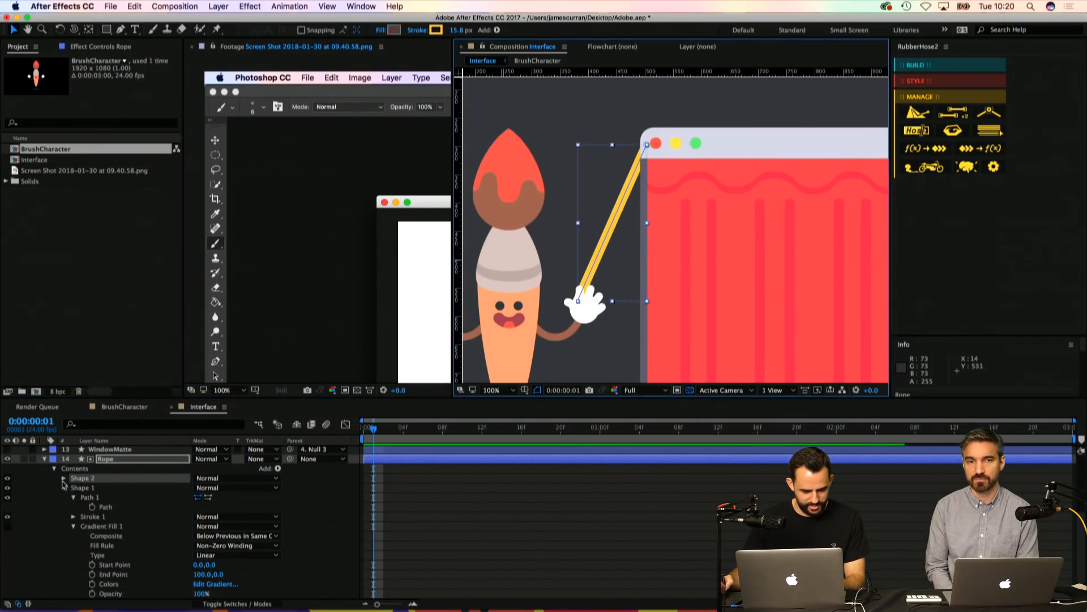
click(64, 478)
click(73, 497)
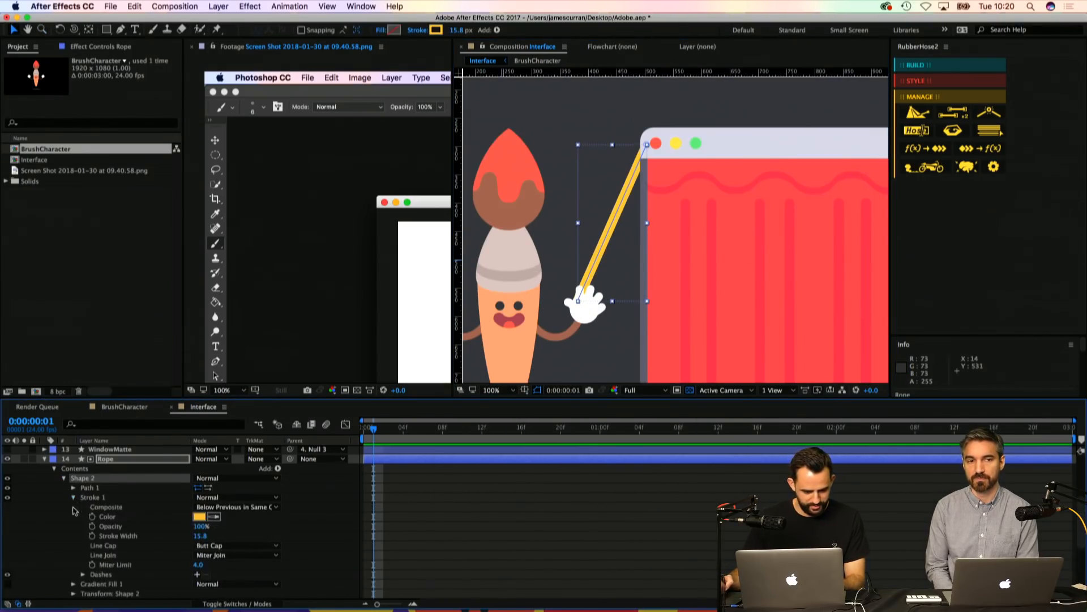
click(197, 574)
click(590, 270)
key(z)
click(615, 207)
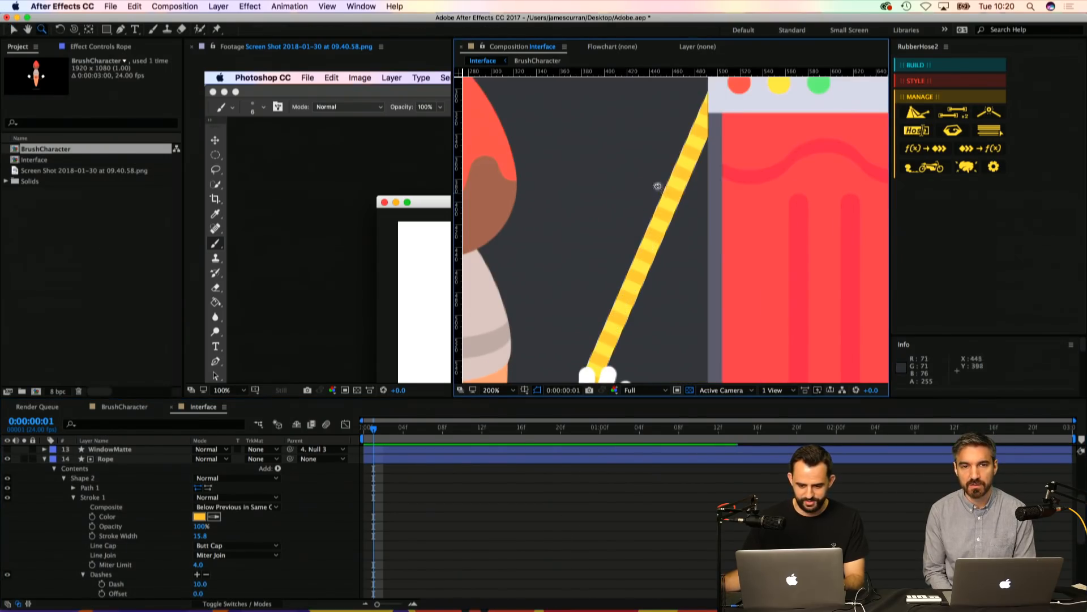
alt+click(720, 216)
drag(679, 249, 591, 167)
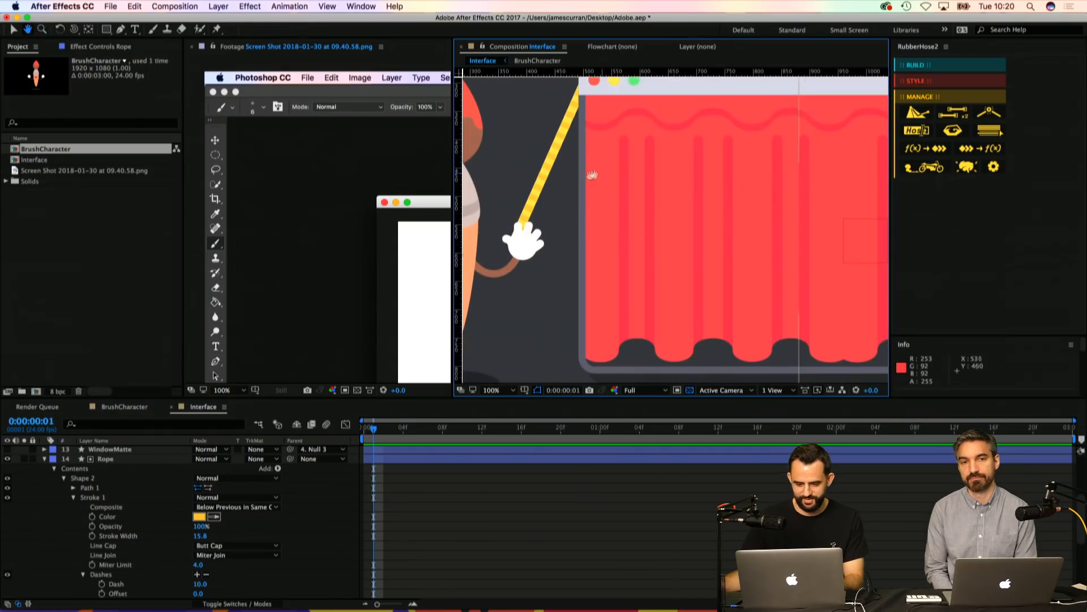
Step: Link Shape 2's path to Shape 1's path in the Rope layer with an expression
click(74, 497)
click(88, 488)
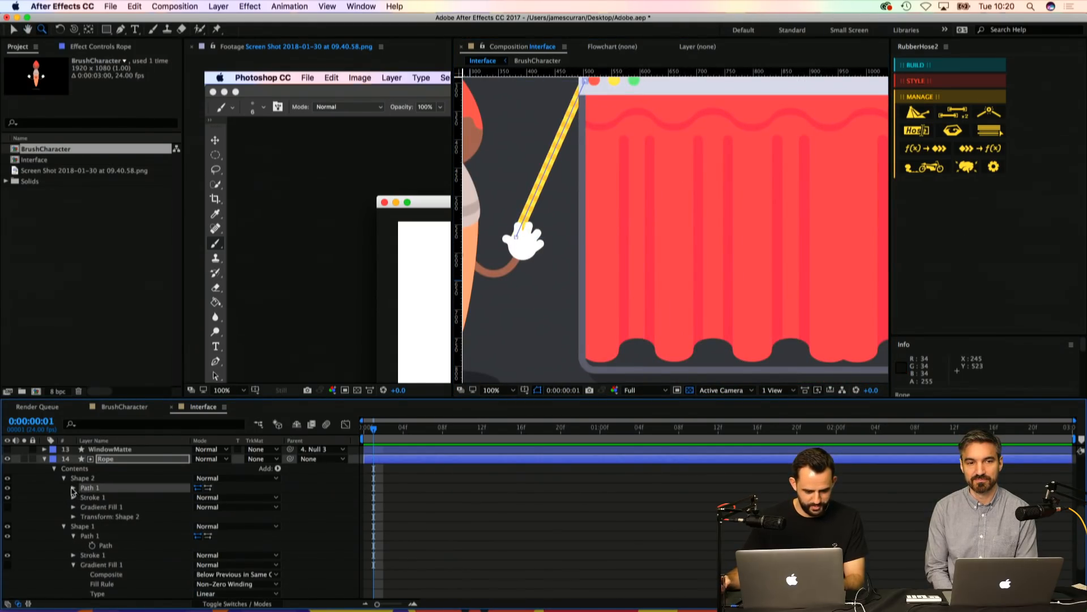
click(73, 488)
alt+click(92, 498)
click(235, 506)
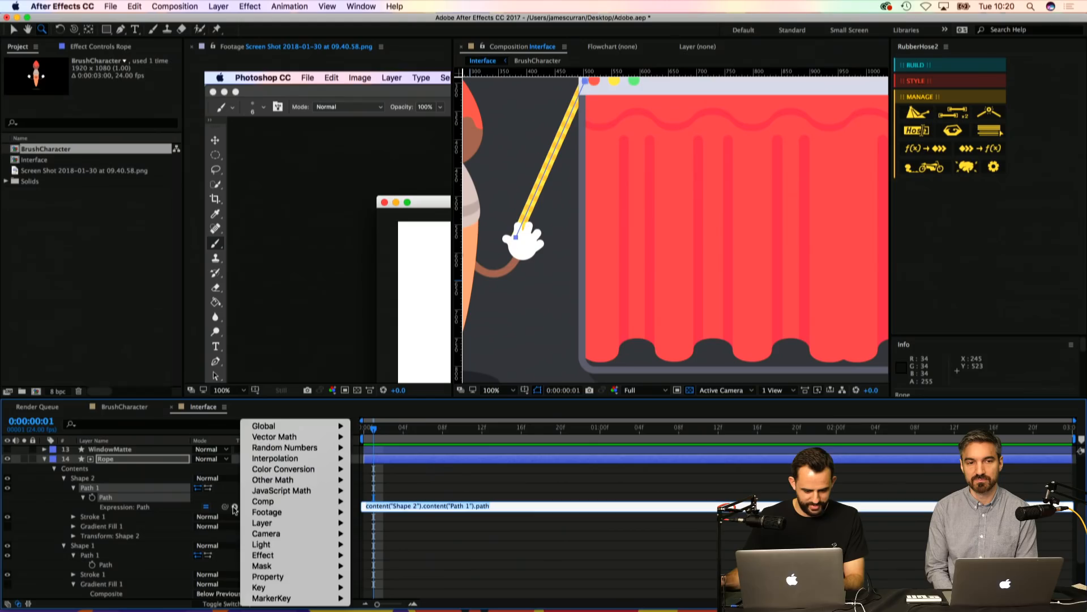
drag(225, 505, 137, 565)
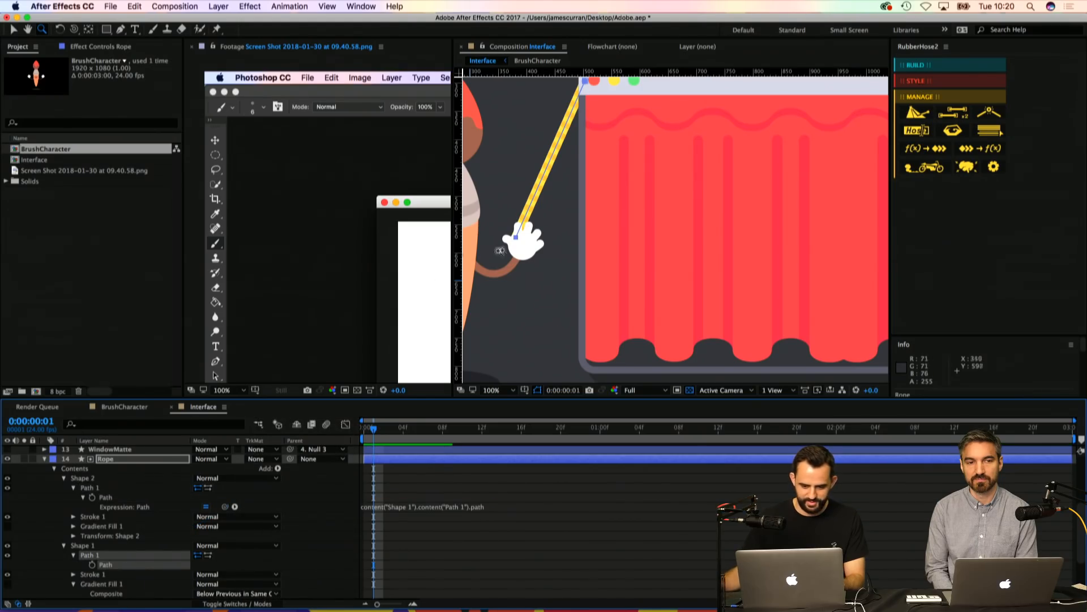
click(109, 566)
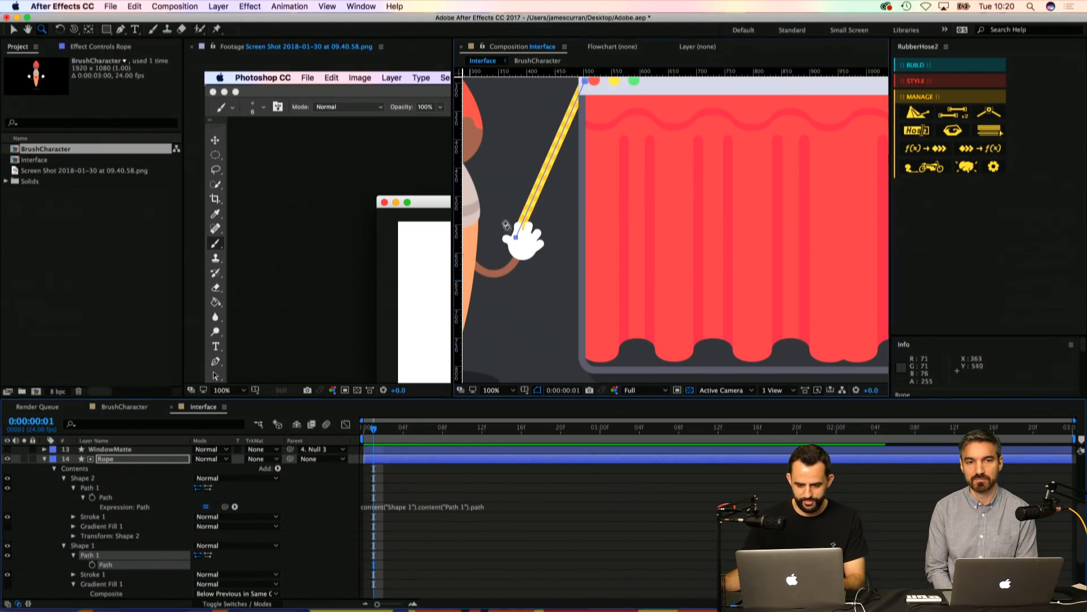
Step: Curve the rope by pulling vertical direction handles out of its lower point at the character's hand
scroll(509, 241, up, 10)
scroll(701, 234, down, 10)
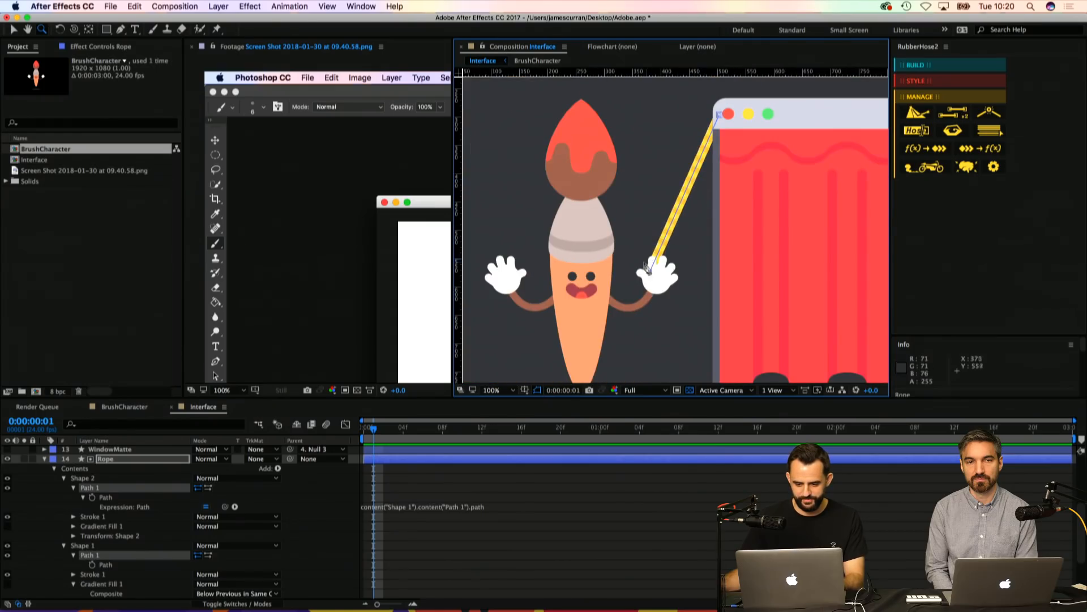
key(g)
key(super+z)
drag(120, 30, 174, 66)
drag(652, 273, 652, 344)
drag(672, 279, 604, 232)
key(v)
key(g)
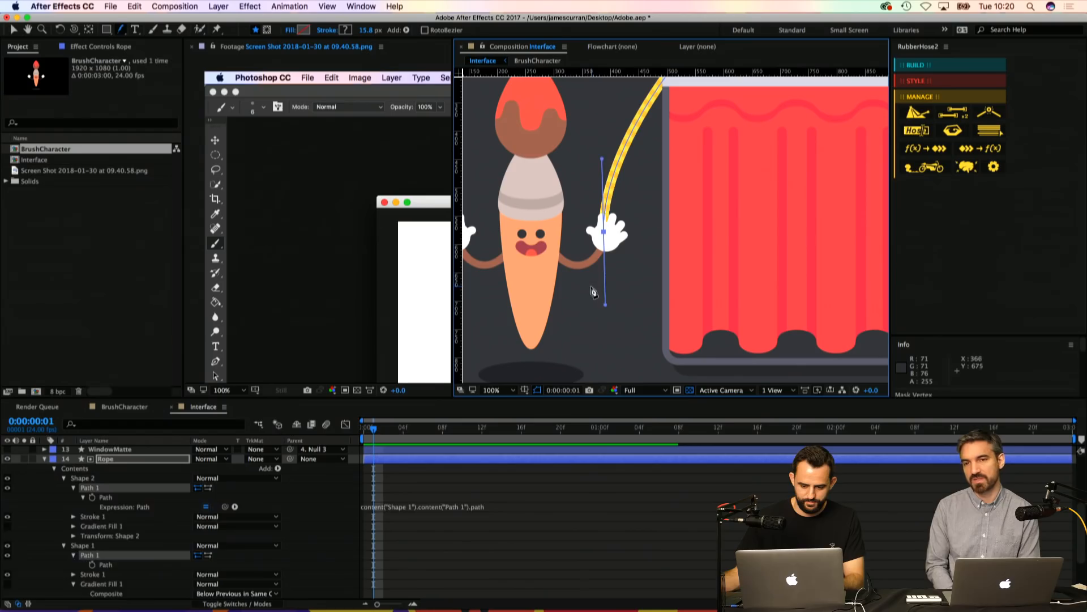
Step: Isolate Shape 1's path, shift its point at the hand slightly right, and extend the rope with a new point below the hand
click(590, 290)
key(super+z)
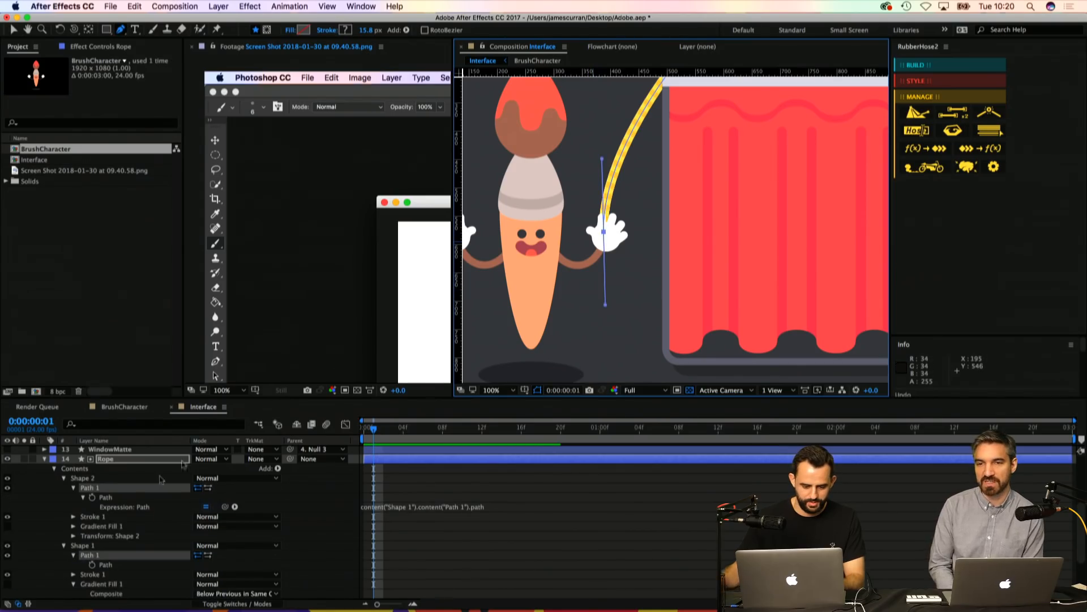
double_click(101, 554)
key(v)
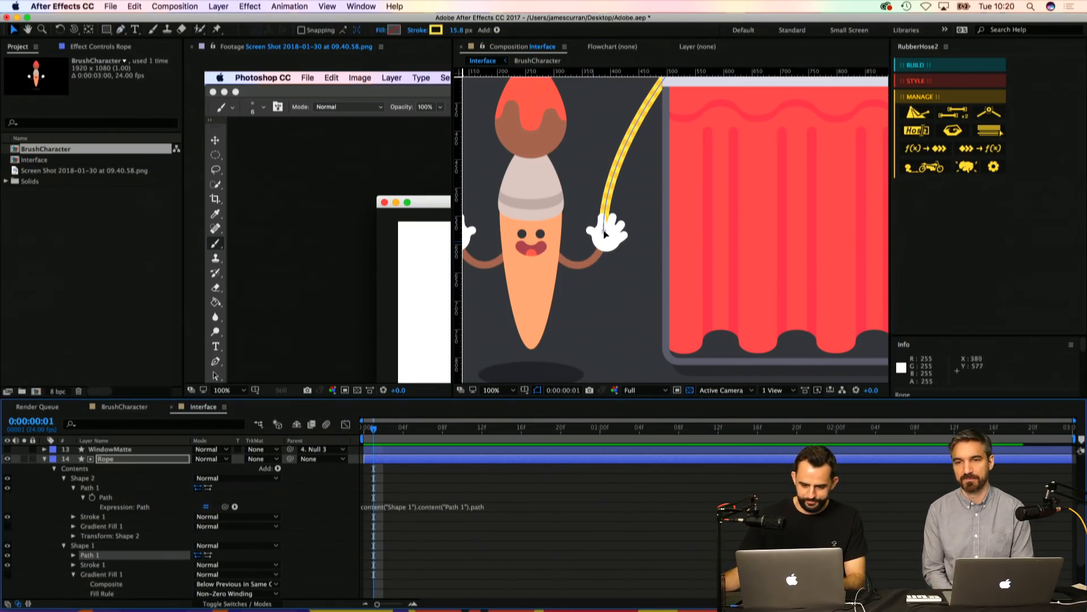
drag(603, 232, 611, 234)
key(g)
click(591, 292)
key(v)
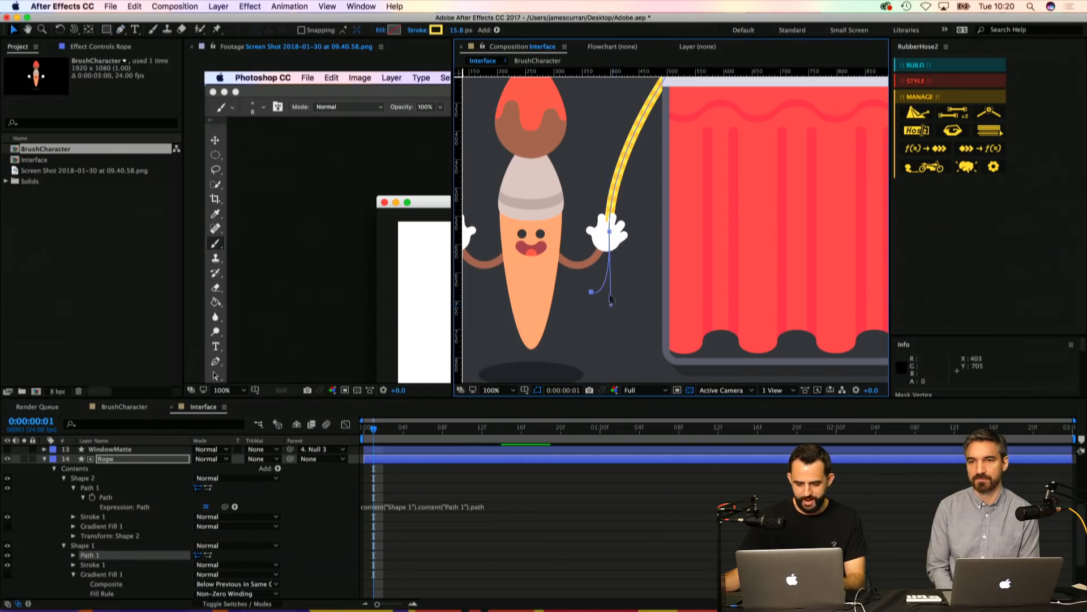
Step: Shorten the hand point's lower handle, move the rope's loose end slightly down and left, and save the project
drag(612, 305, 605, 281)
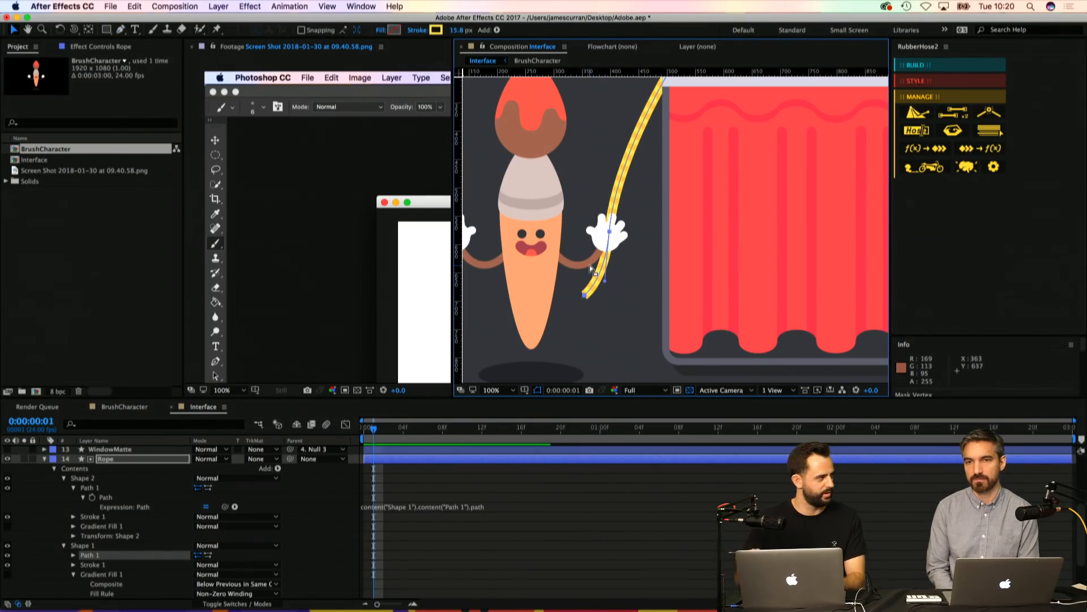
drag(585, 294, 579, 300)
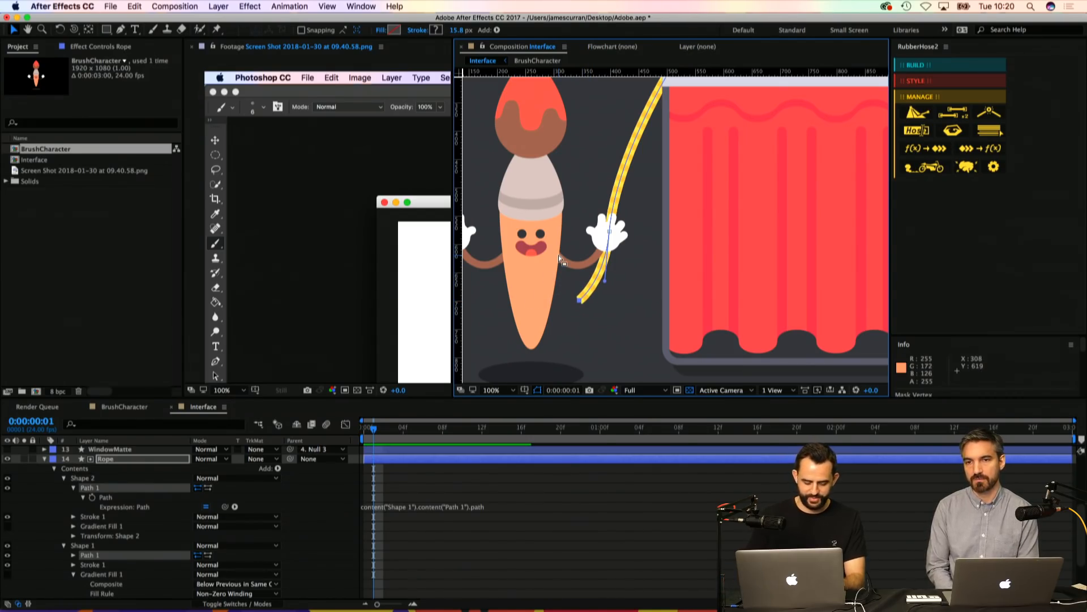
click(578, 483)
key(z)
alt+click(664, 187)
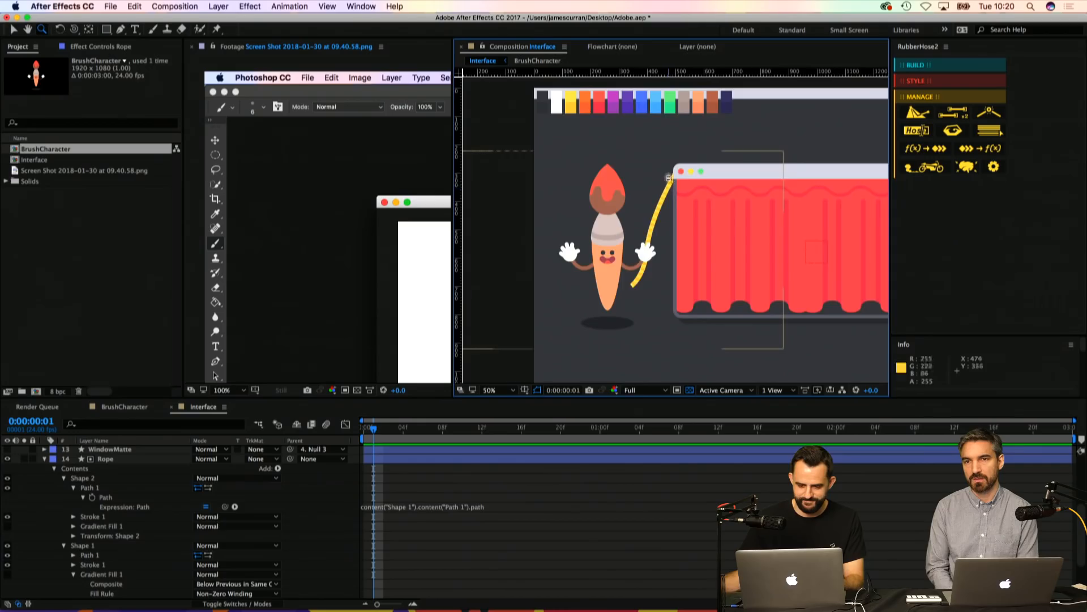
drag(684, 174, 580, 156)
key(super+s)
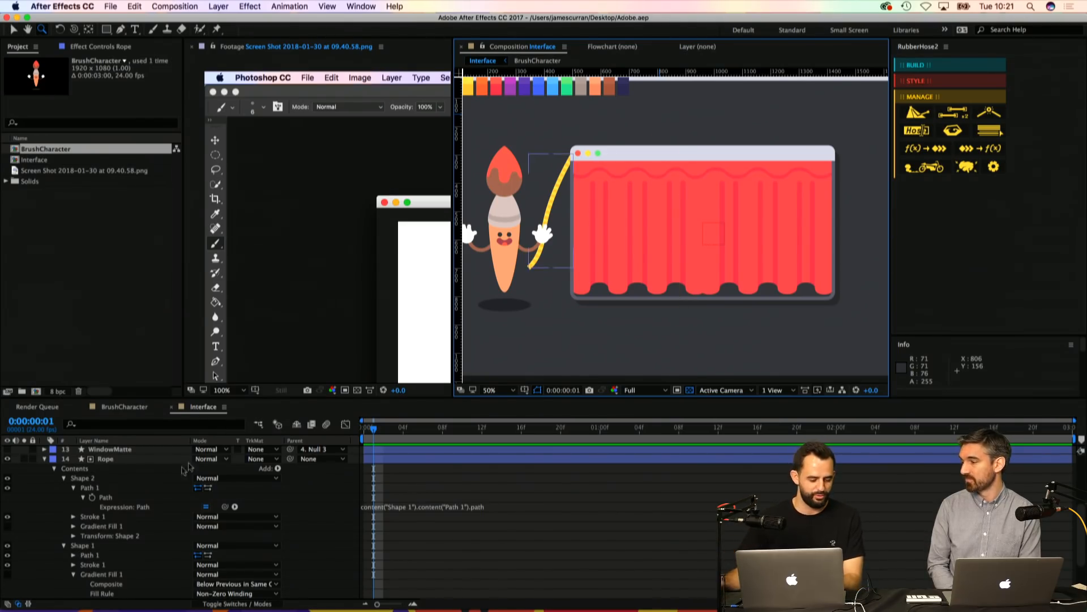
Step: Lengthen the upper handle of the rope's point at the hand slightly and save the project
key(v)
click(542, 232)
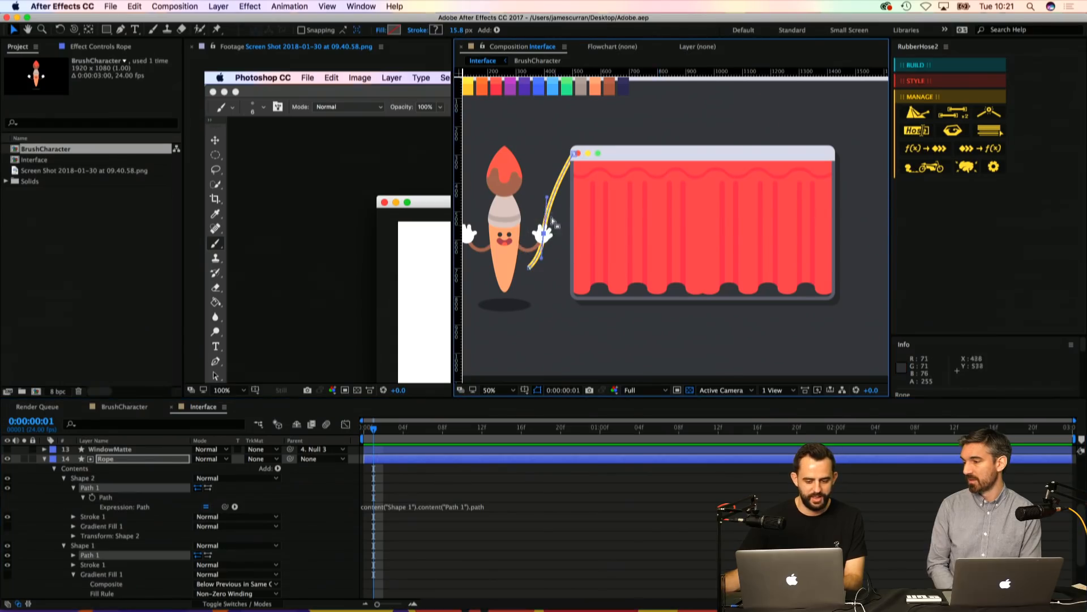
drag(547, 198, 549, 190)
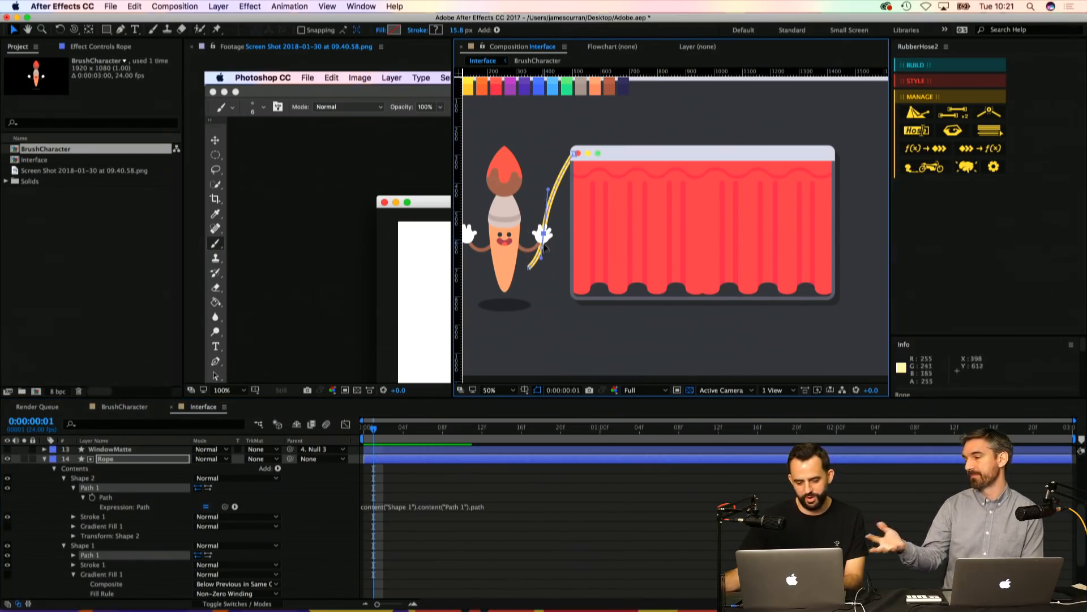
click(501, 475)
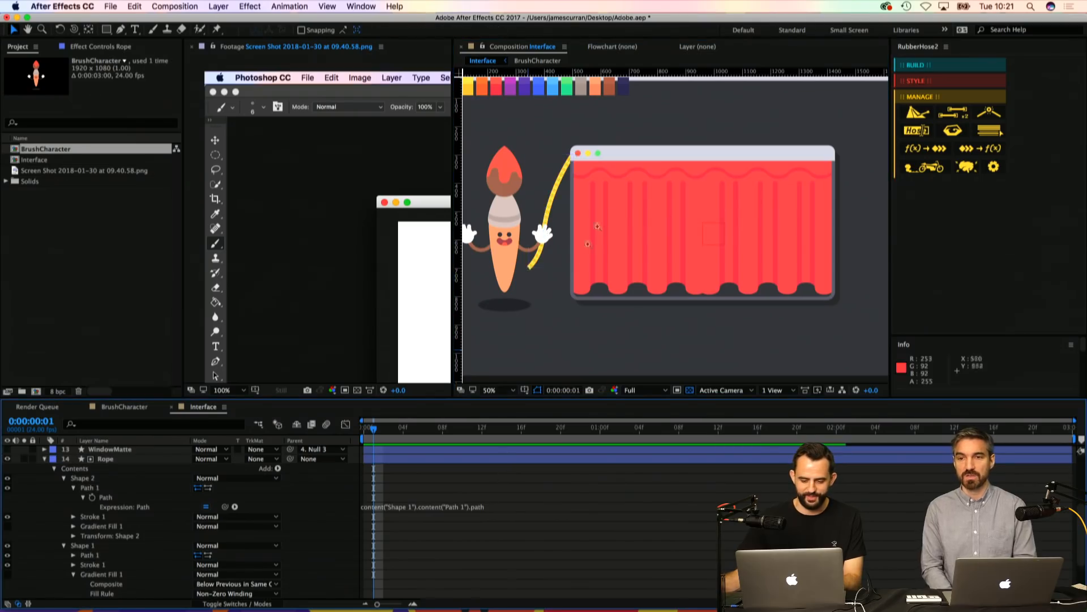
key(z)
alt+click(654, 196)
drag(641, 172, 626, 162)
key(super+s)
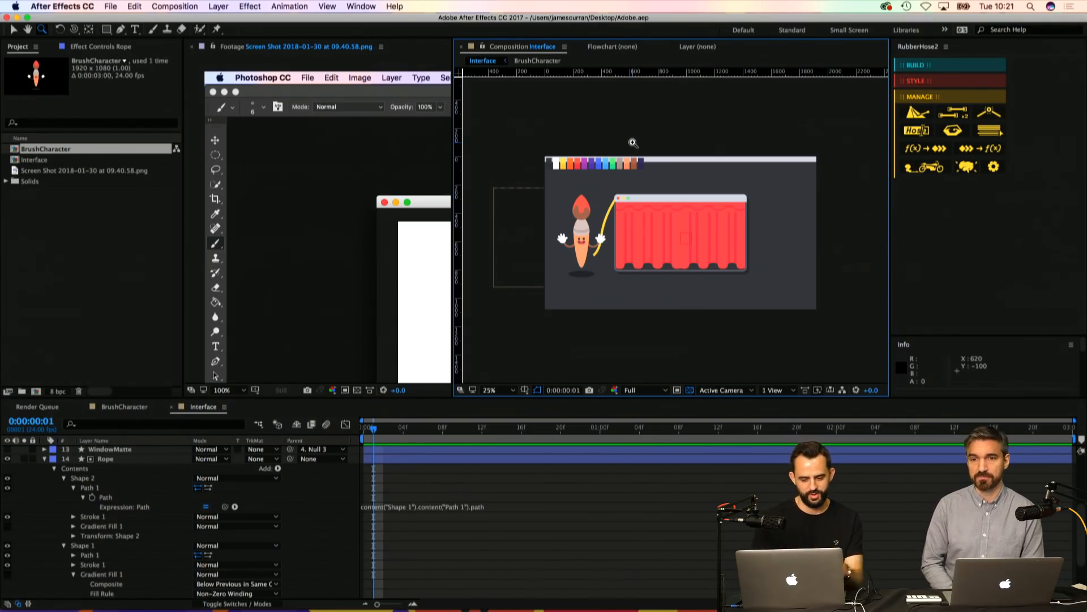
drag(632, 234, 615, 241)
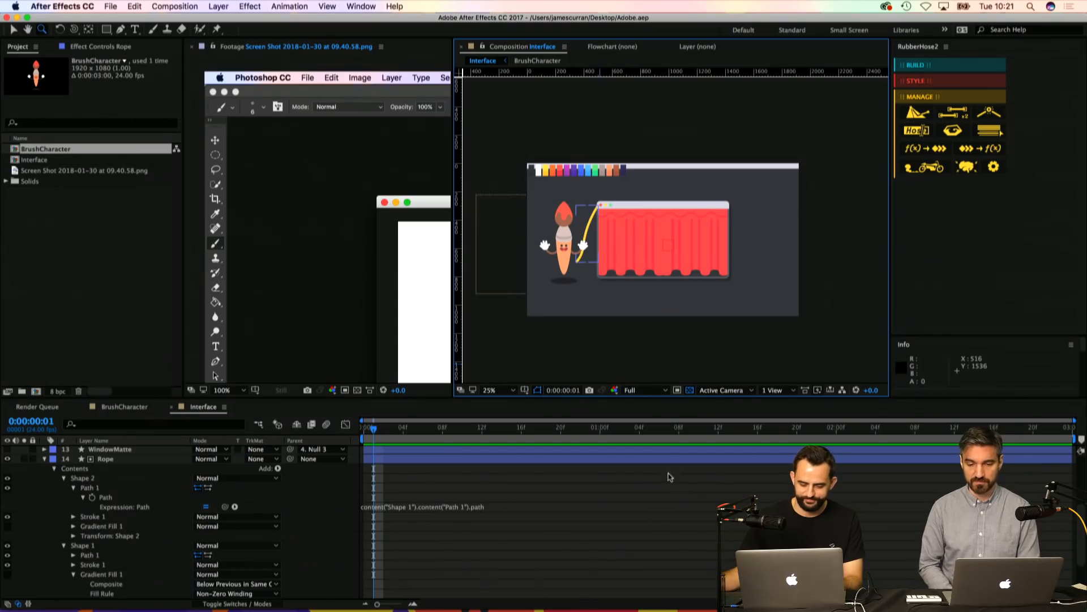
Step: Collapse the Rope layer's properties and check the whole Interface composition
key(u)
drag(587, 167, 583, 166)
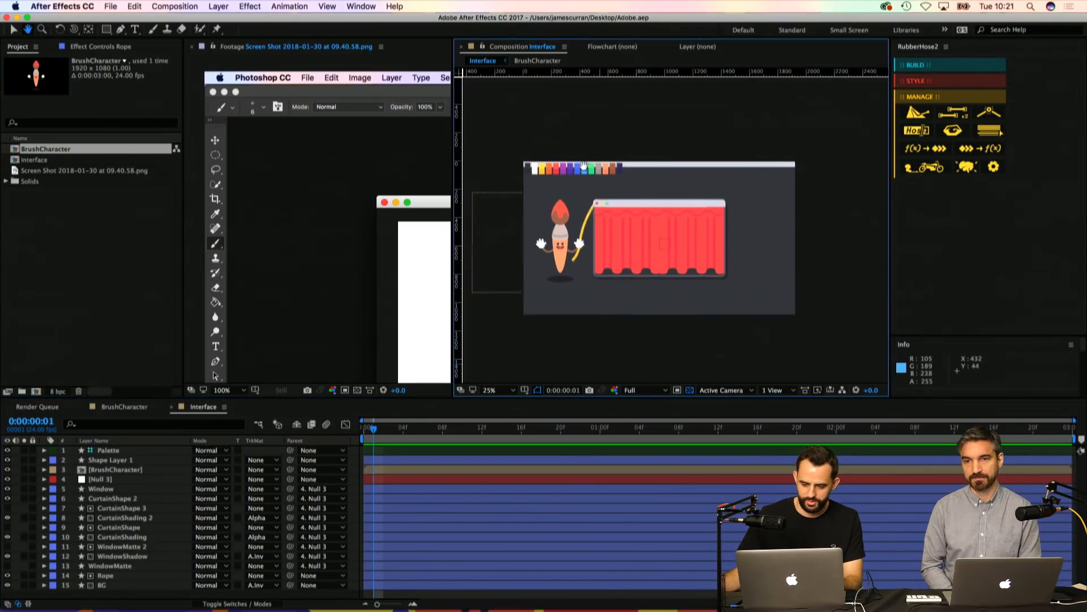
key(z)
click(618, 197)
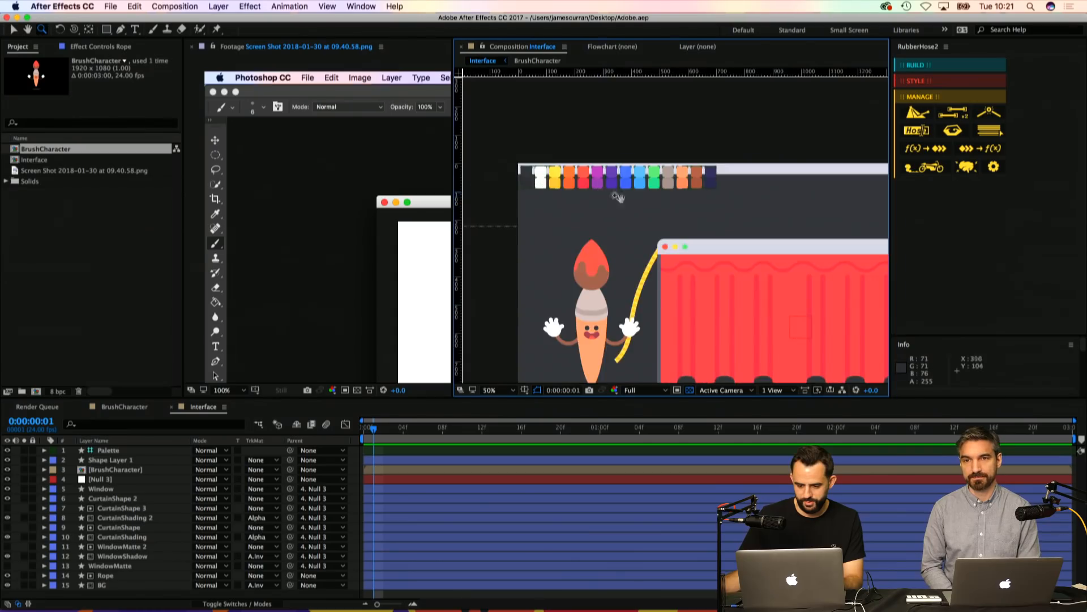
drag(618, 197, 593, 151)
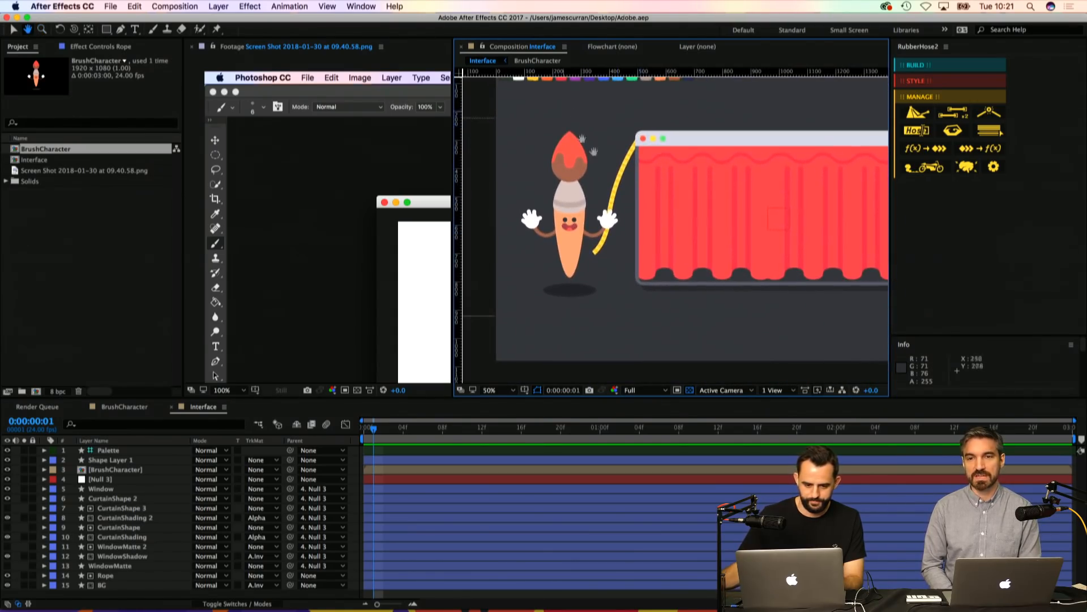
drag(653, 189, 623, 207)
alt+click(704, 155)
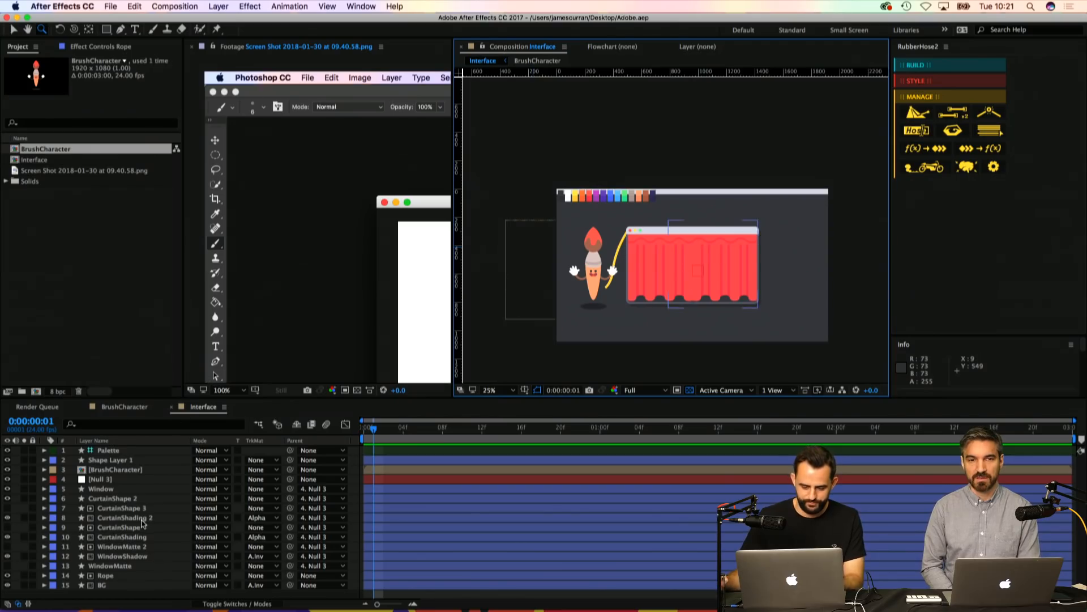
Step: Examine the Libraries colour swatches and neighbouring panels in the Photoshop reference screenshot
key(h)
drag(295, 247, 187, 201)
drag(396, 283, 207, 235)
drag(308, 266, 230, 236)
drag(345, 275, 186, 229)
drag(284, 289, 155, 272)
drag(315, 272, 181, 271)
alt+click(266, 264)
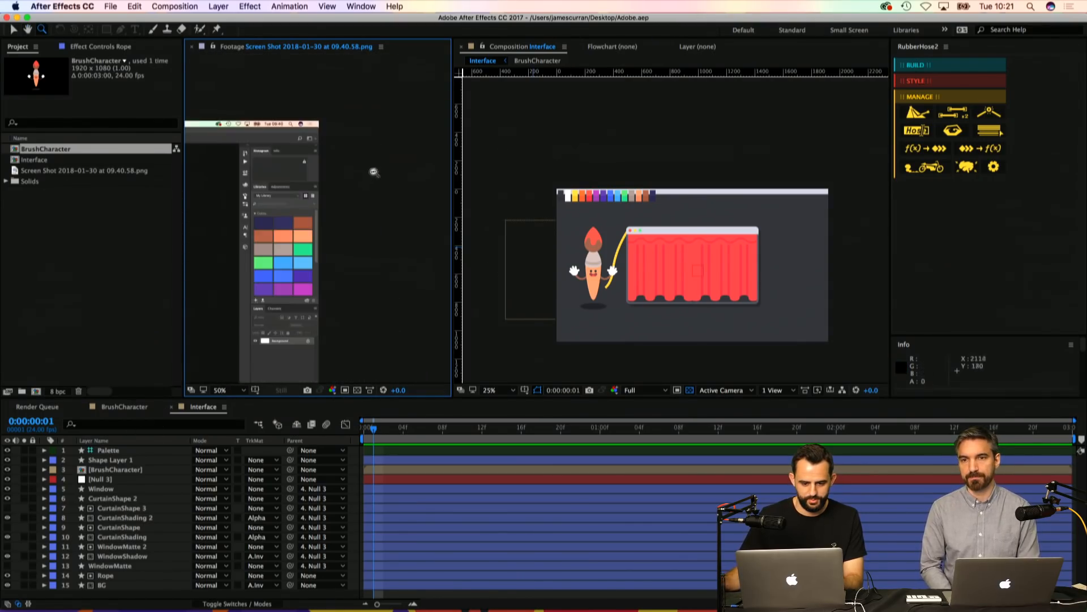
Step: Check the BG layer in isolation, duplicate it, and set the copy's track matte to None
drag(286, 203, 422, 210)
click(107, 585)
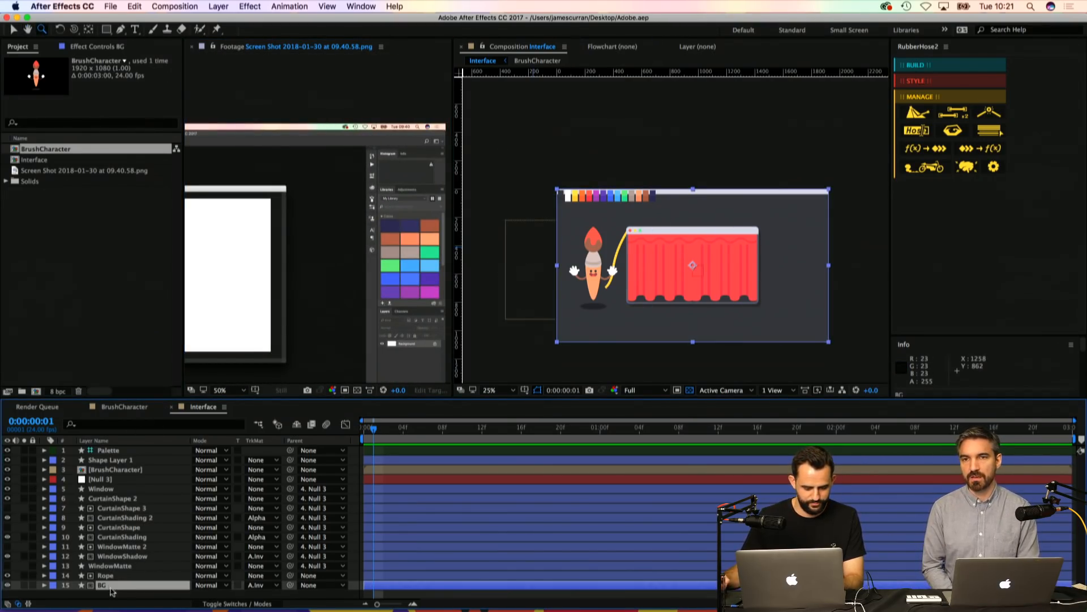
click(24, 585)
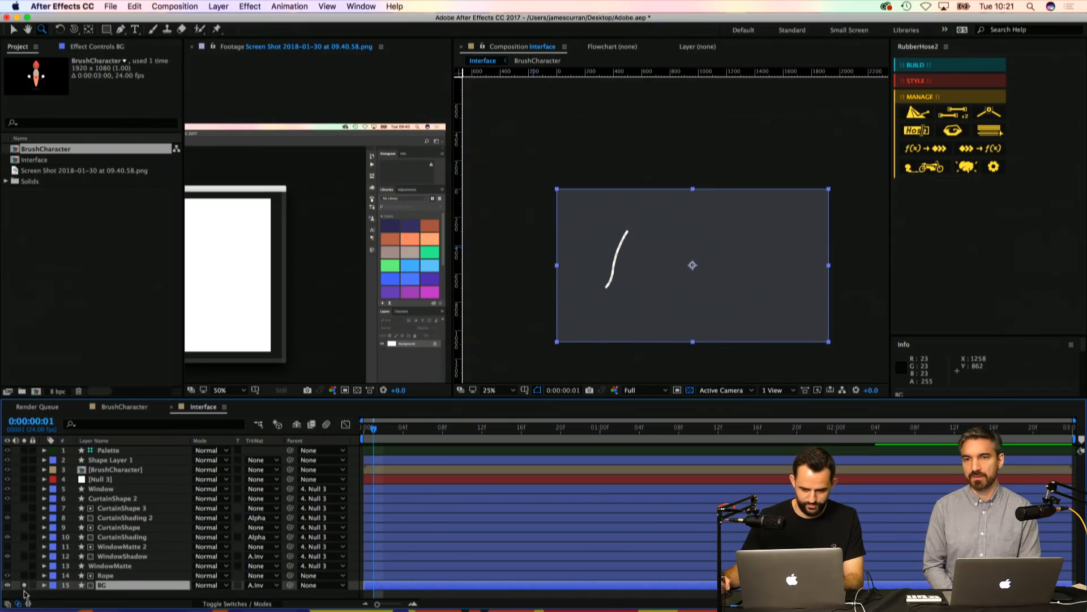
click(24, 592)
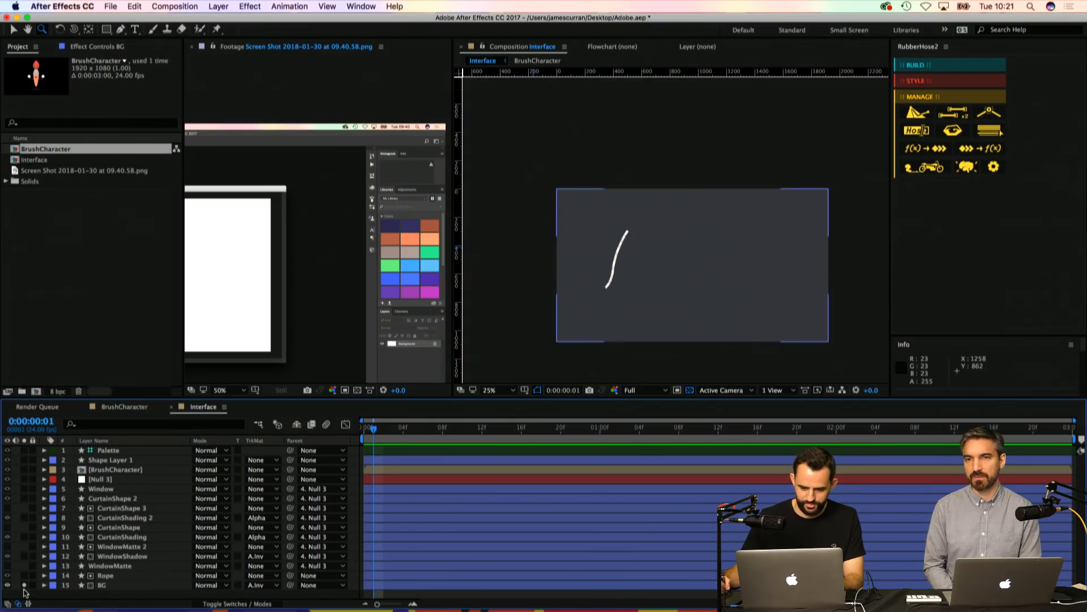
click(112, 587)
key(super+d)
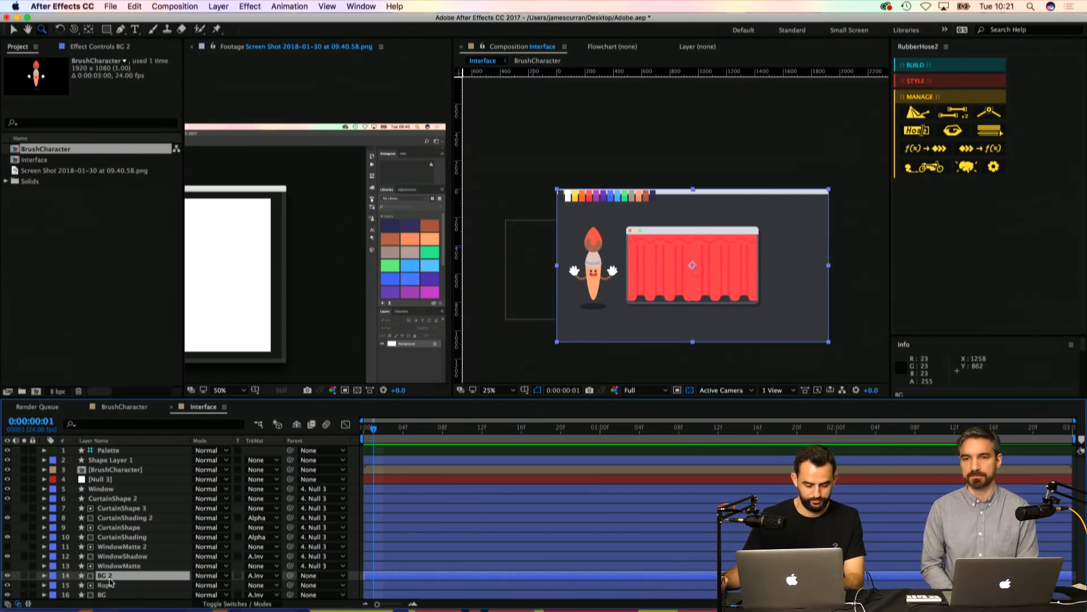
click(270, 575)
click(271, 577)
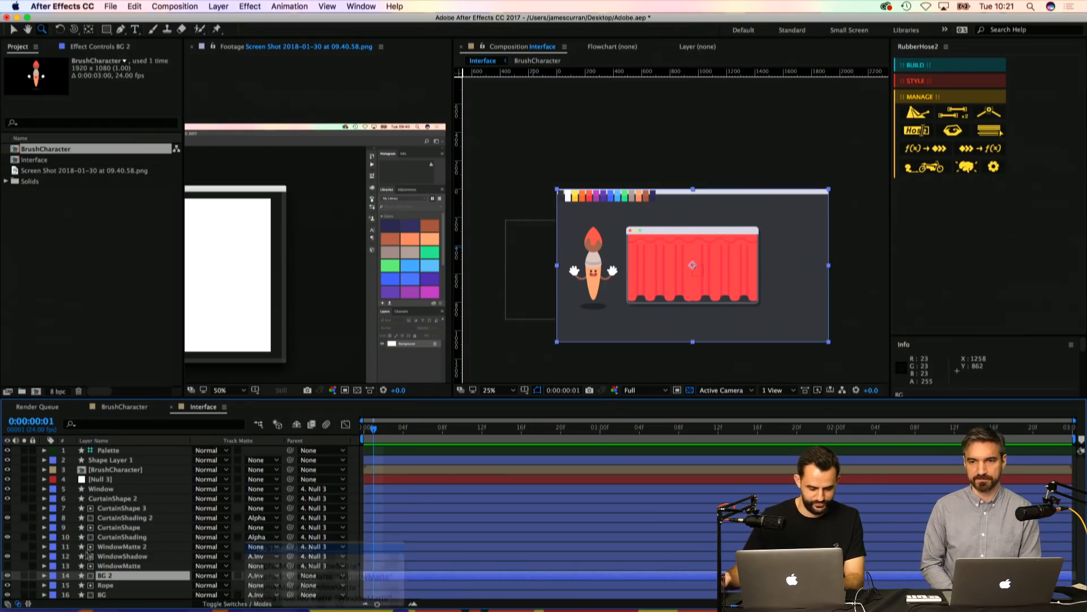
Step: Duplicate Rectangle Path 1 inside the Rectangle 1 group of the BG 2 layer
click(45, 574)
click(52, 584)
scroll(63, 574, down, 3)
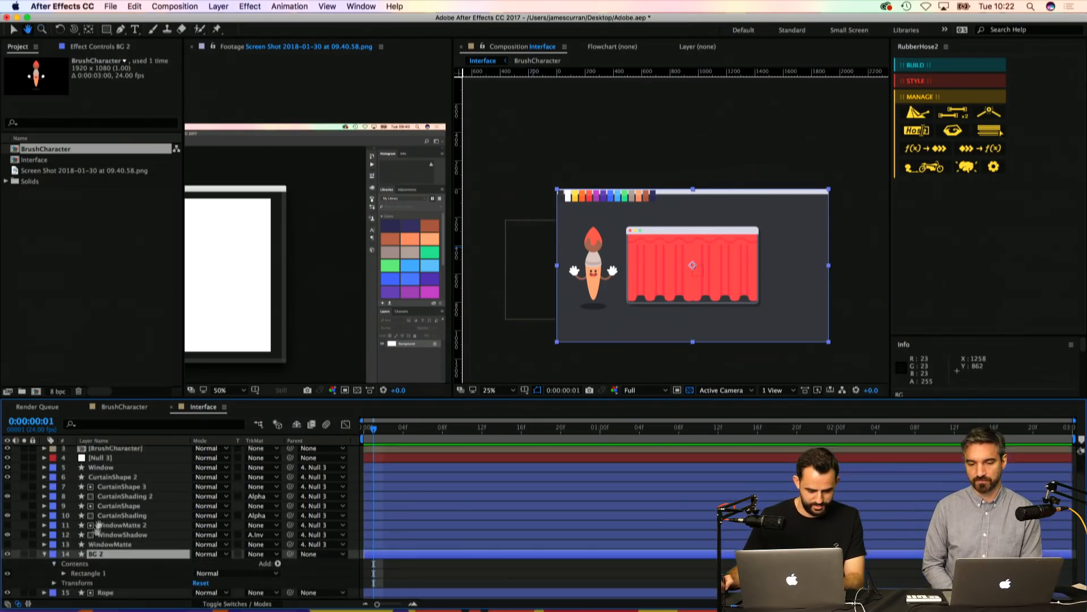
click(64, 566)
scroll(98, 580, down, 1)
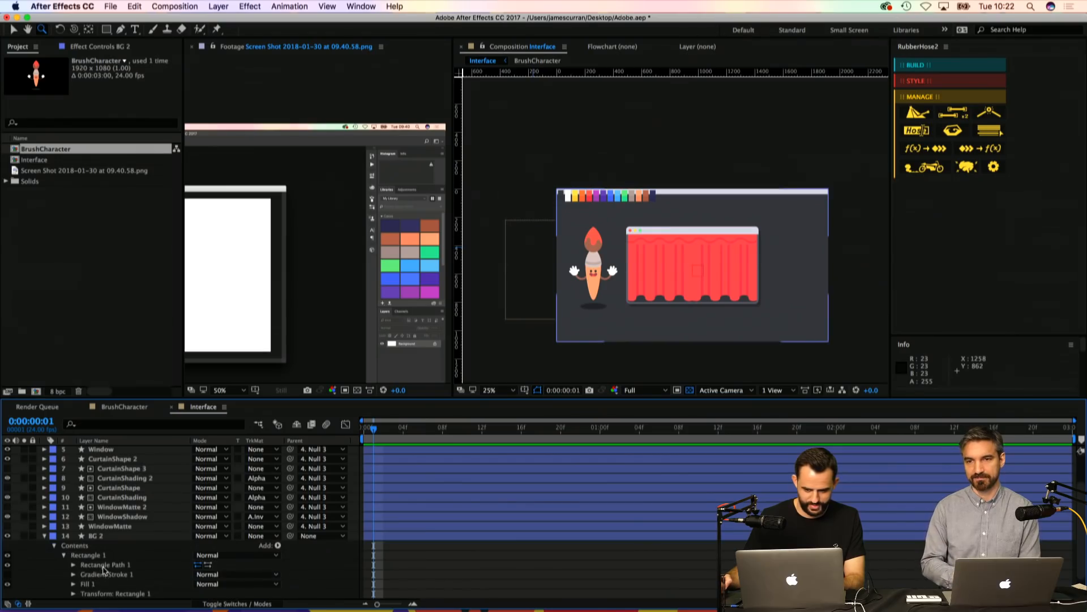
click(103, 565)
key(super+d)
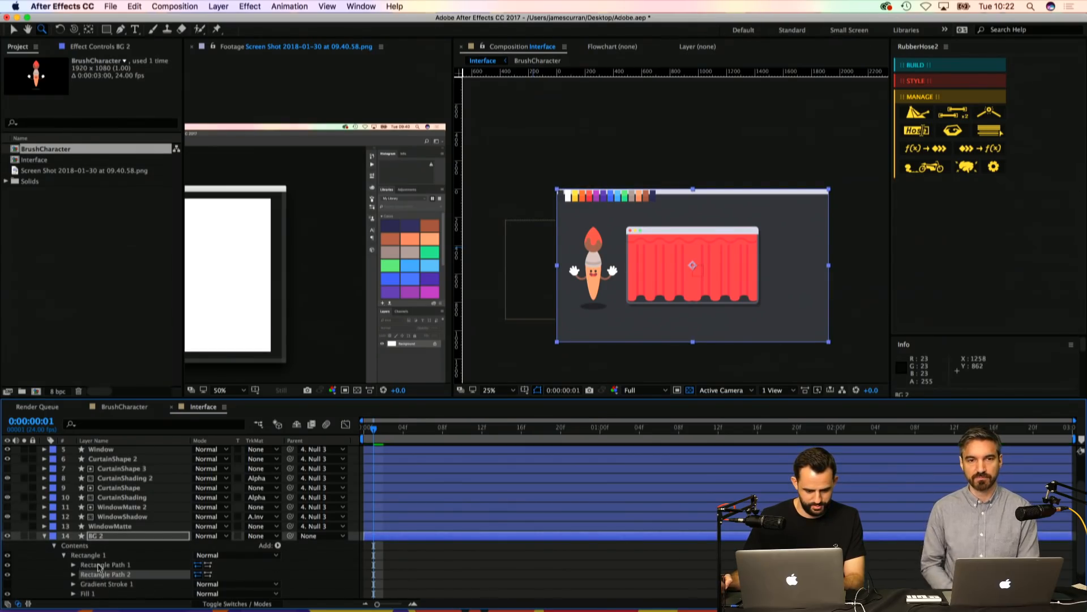
Step: Add Merge Paths in Subtract mode to BG 2's Rectangle 1 group, expand Rectangle Path 2's properties, and save the project
click(99, 556)
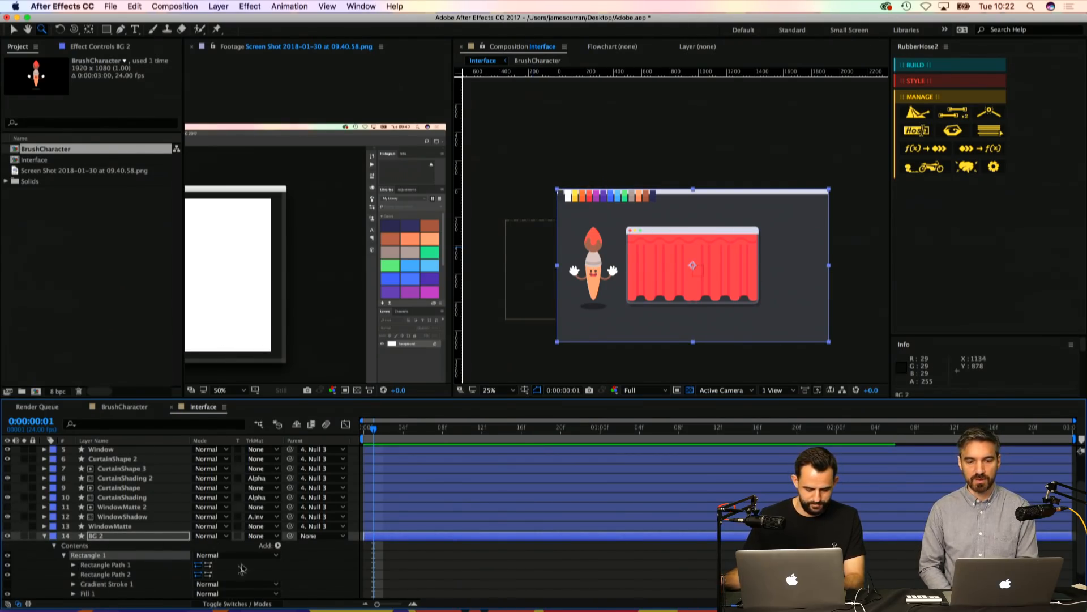
click(278, 545)
click(308, 502)
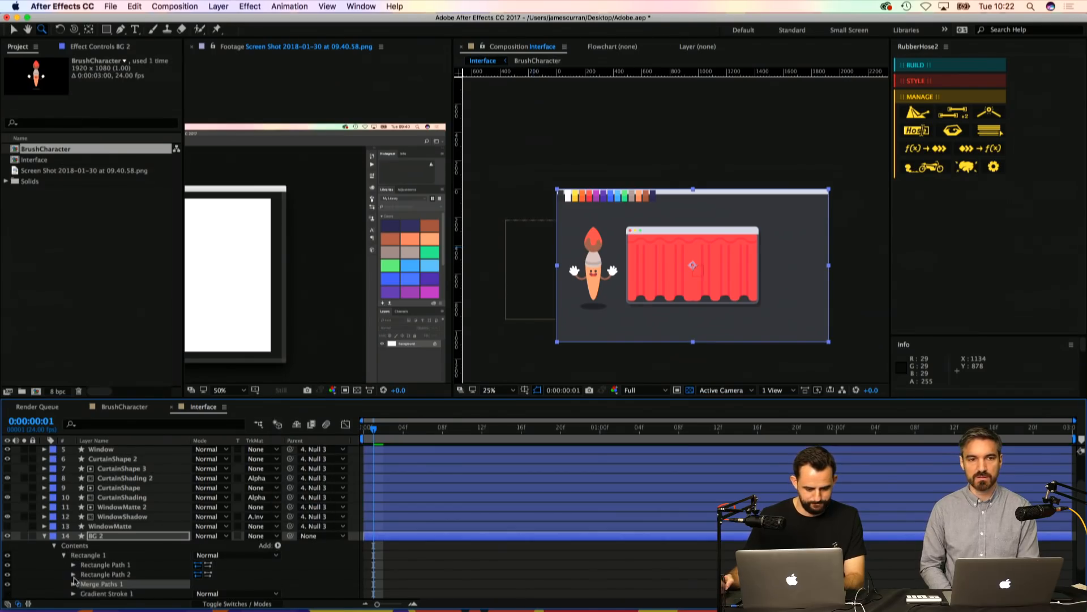
click(73, 584)
click(235, 593)
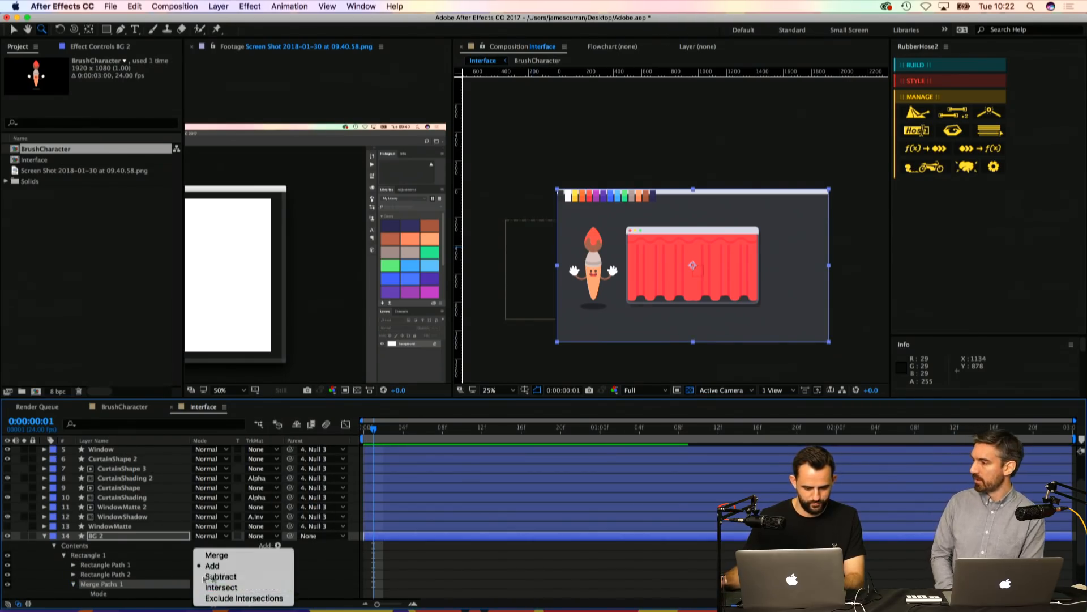
click(216, 574)
click(72, 575)
key(F2)
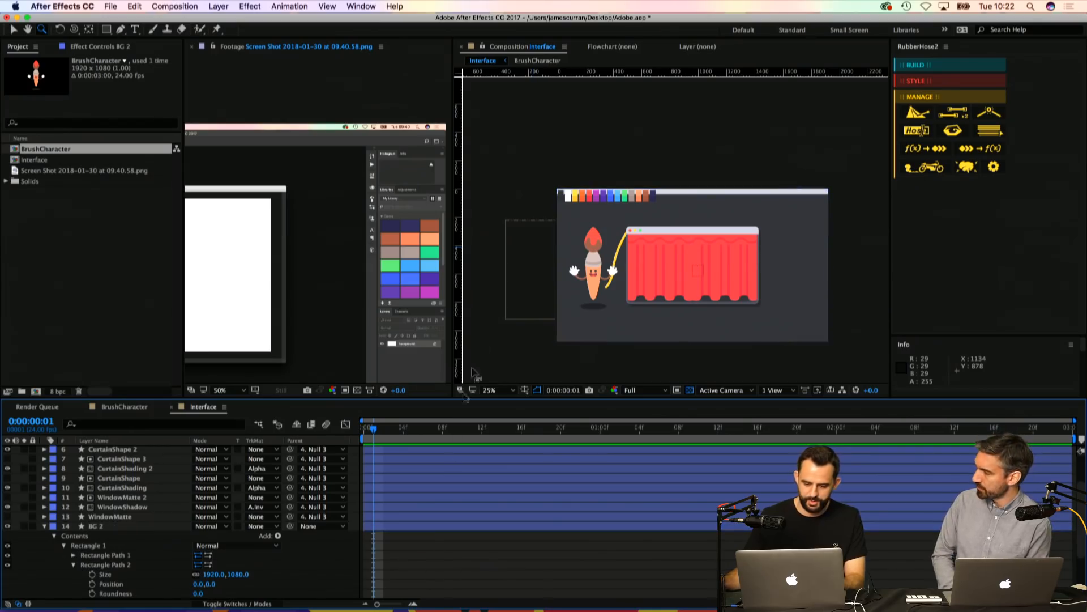
key(super+s)
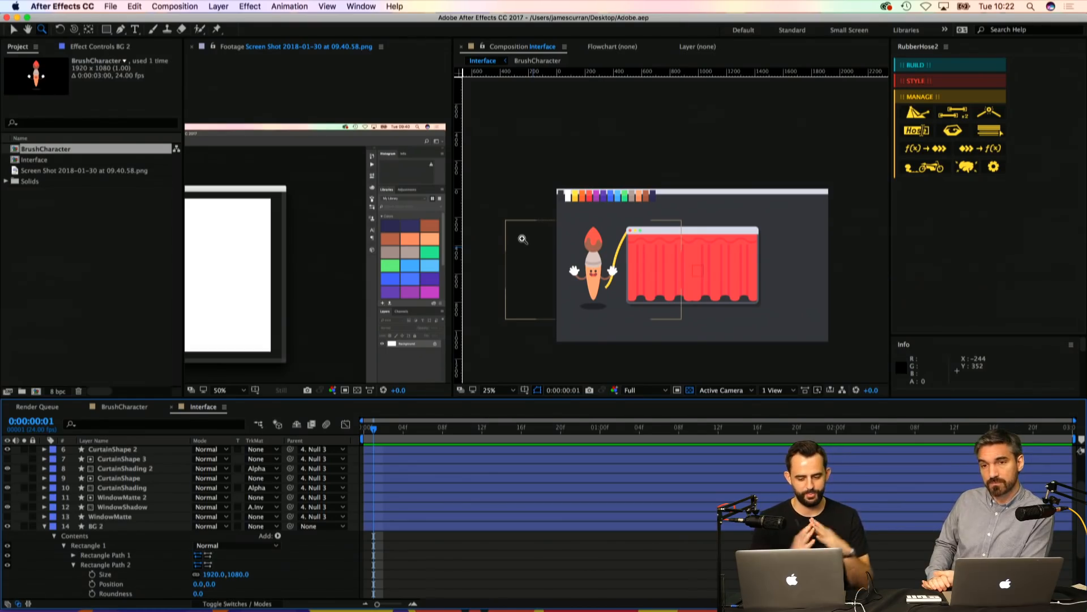
key(h)
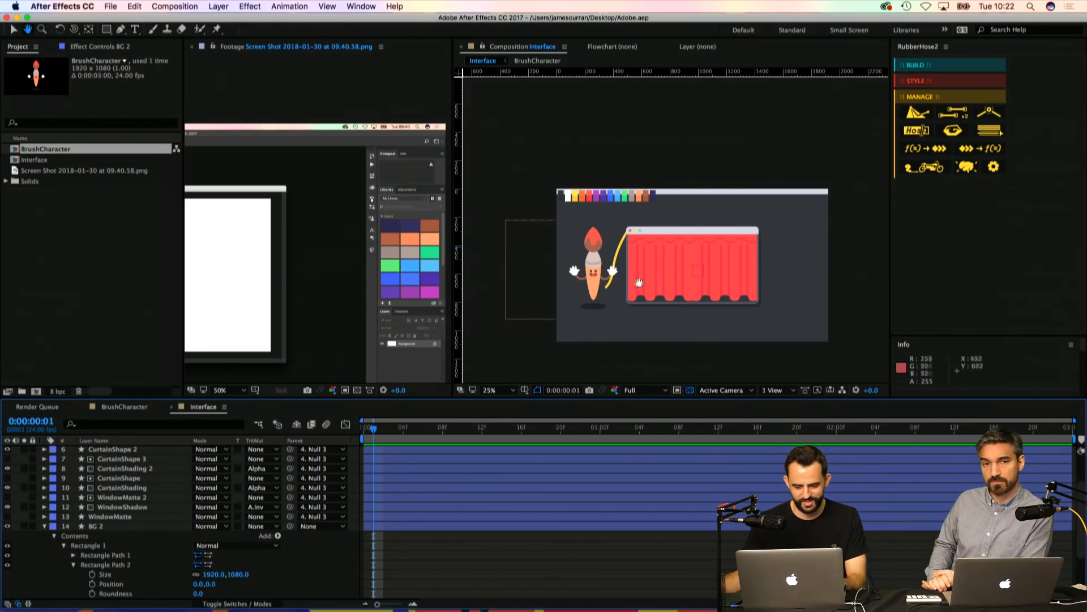
drag(639, 282, 618, 262)
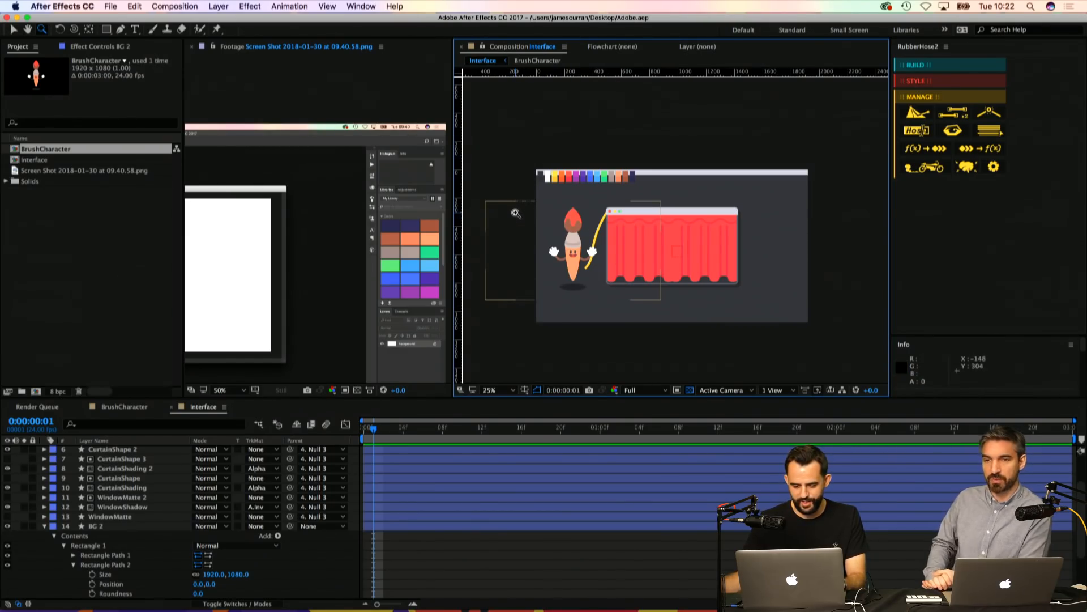
key(space)
drag(548, 236, 521, 229)
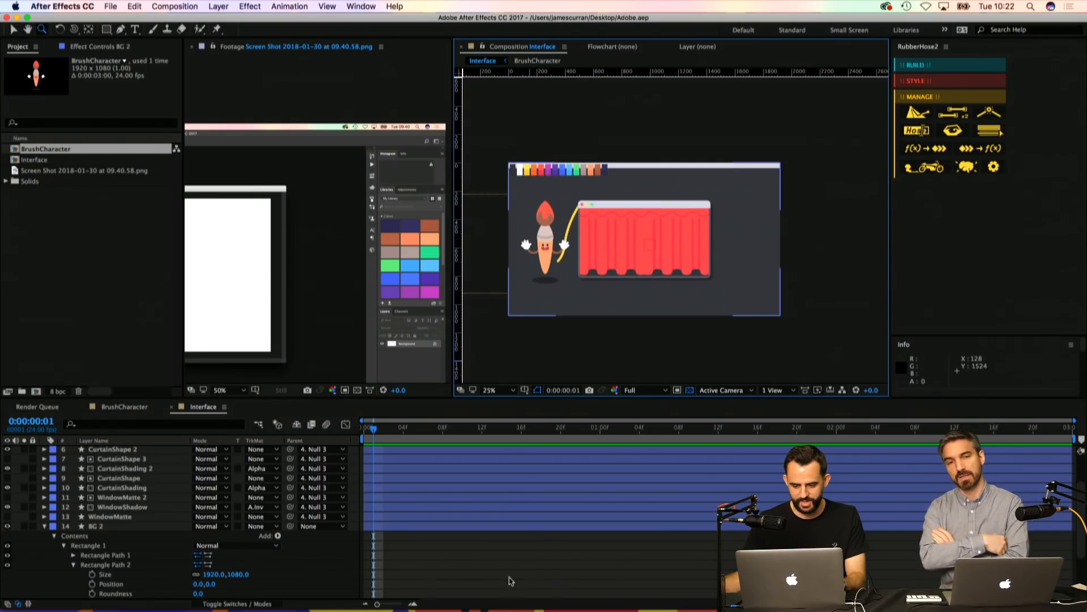
click(521, 496)
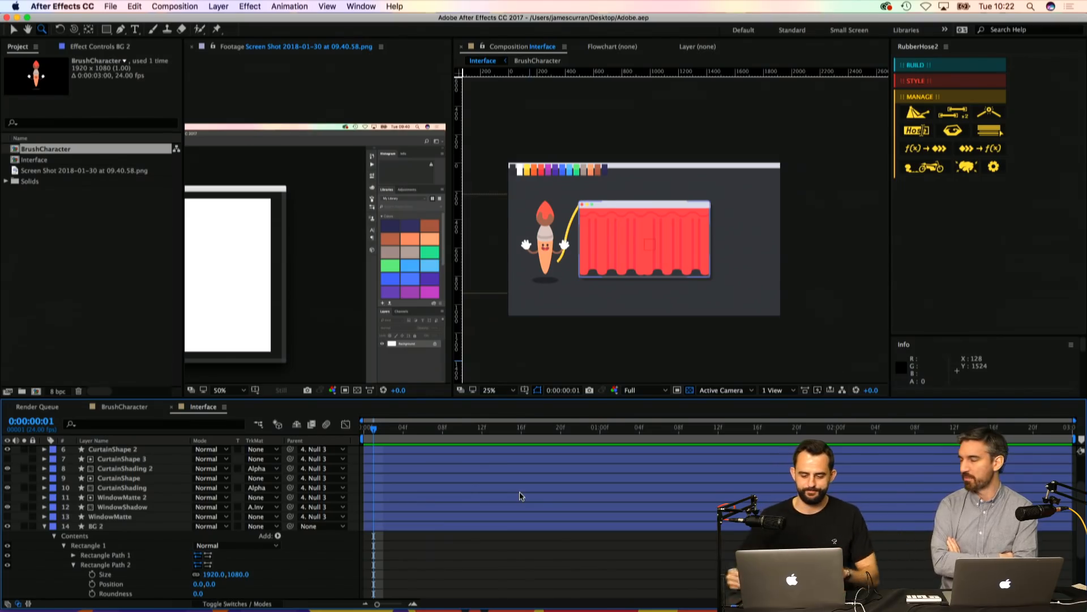
key(h)
drag(584, 214, 581, 217)
key(z)
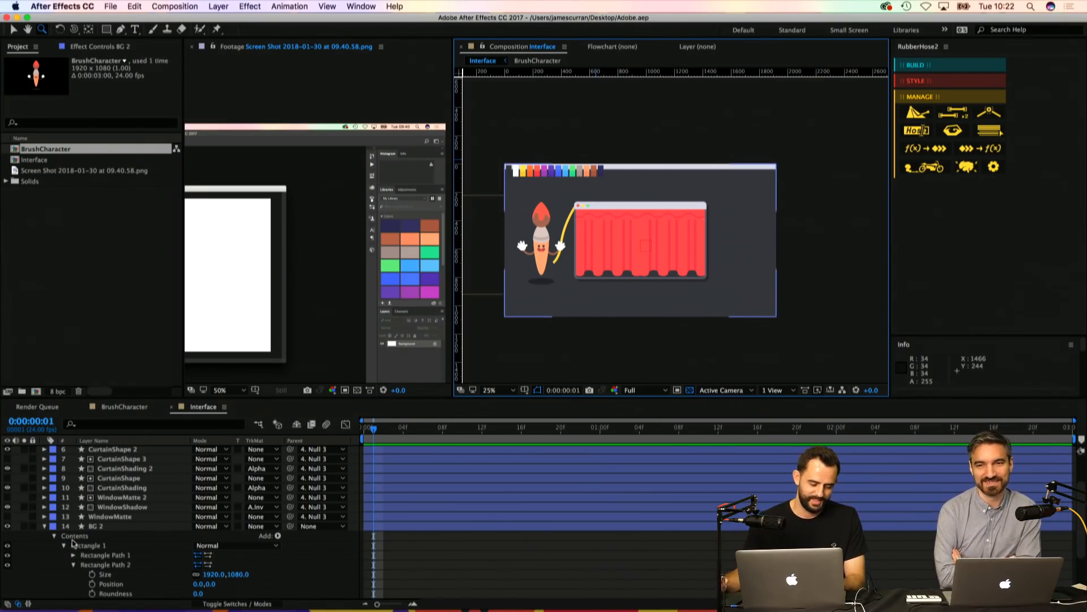
Step: Collapse the BG 2 layer's properties and inspect the brush character, rope and curtained window up close
click(45, 528)
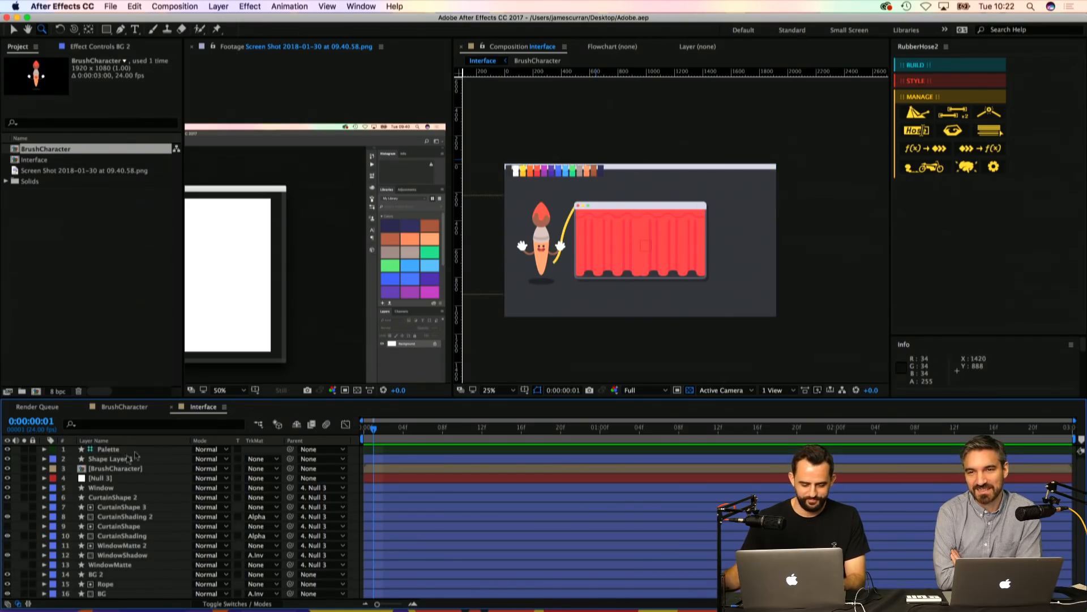
drag(588, 183, 584, 175)
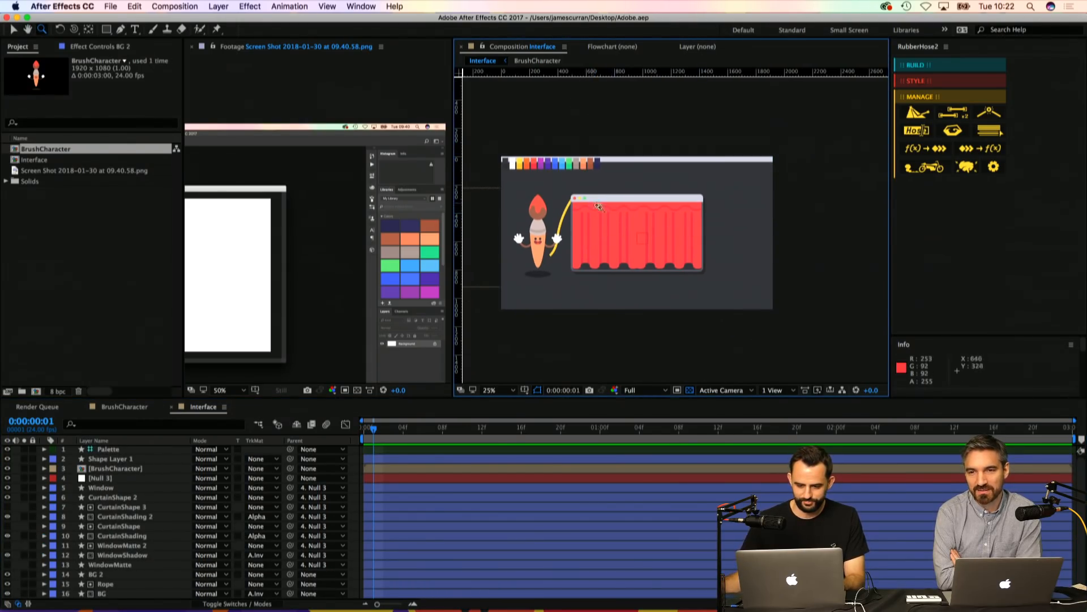
click(586, 220)
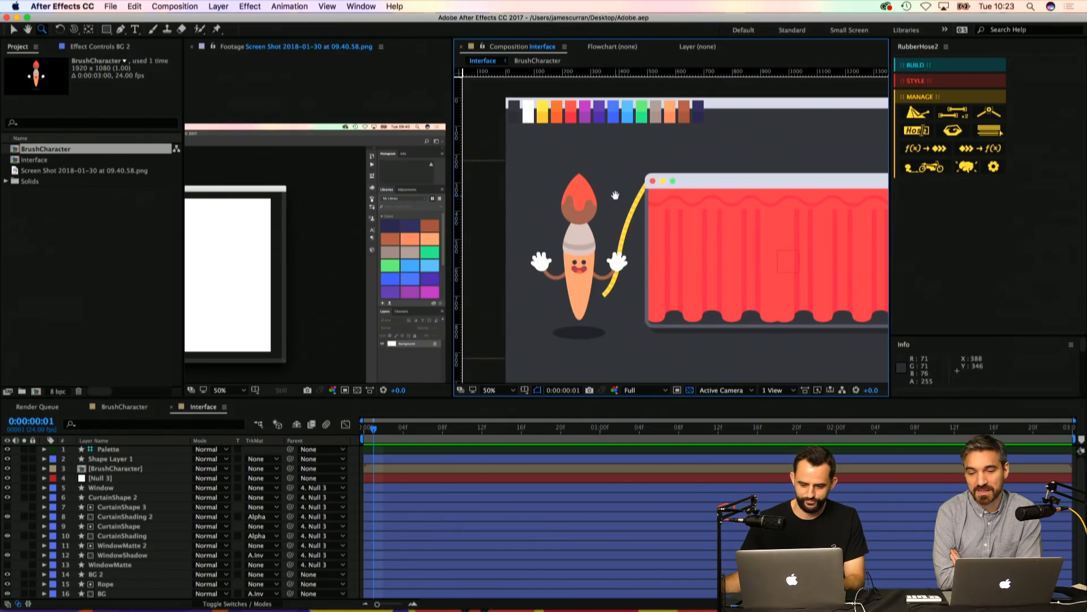
key(h)
drag(708, 176, 595, 173)
key(z)
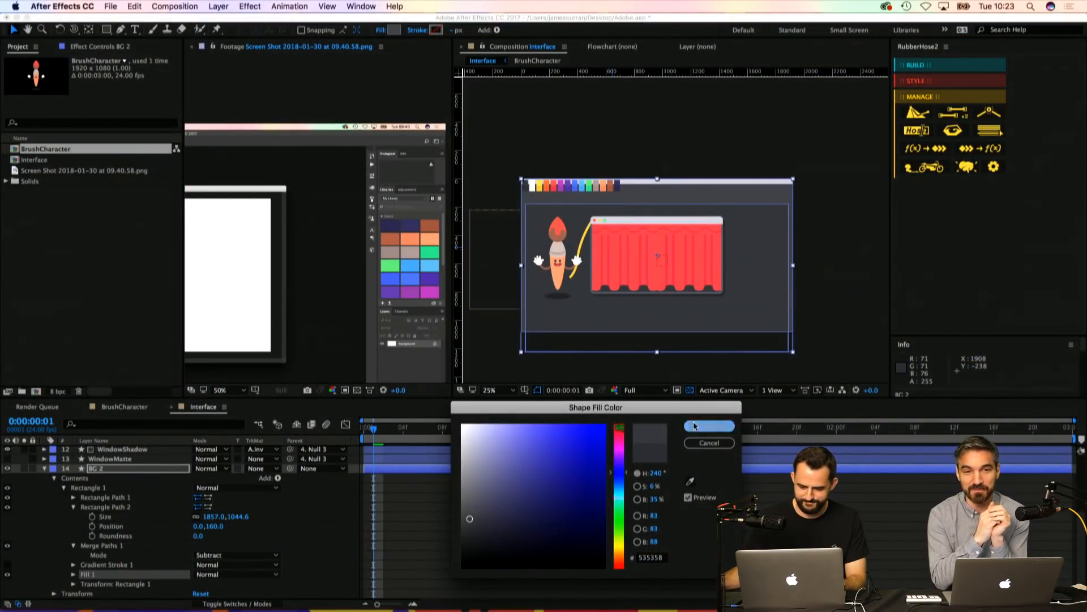
Step: Apply the fill colour 535358 to BG 2's rectangle frame, return to the first frame, and save the project
click(709, 425)
click(529, 321)
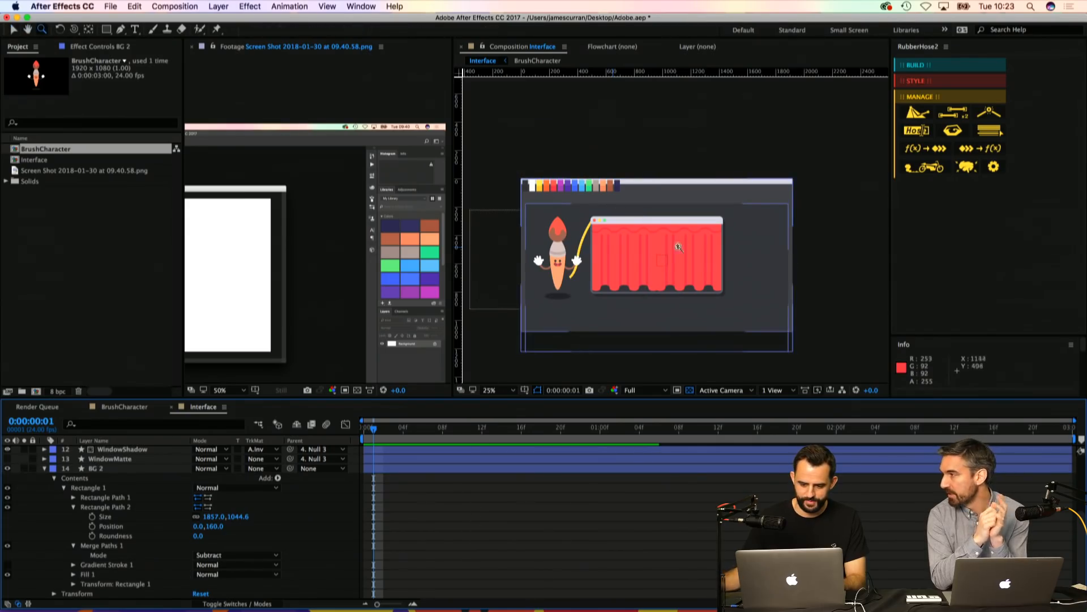
scroll(678, 248, up, 6)
key(Home)
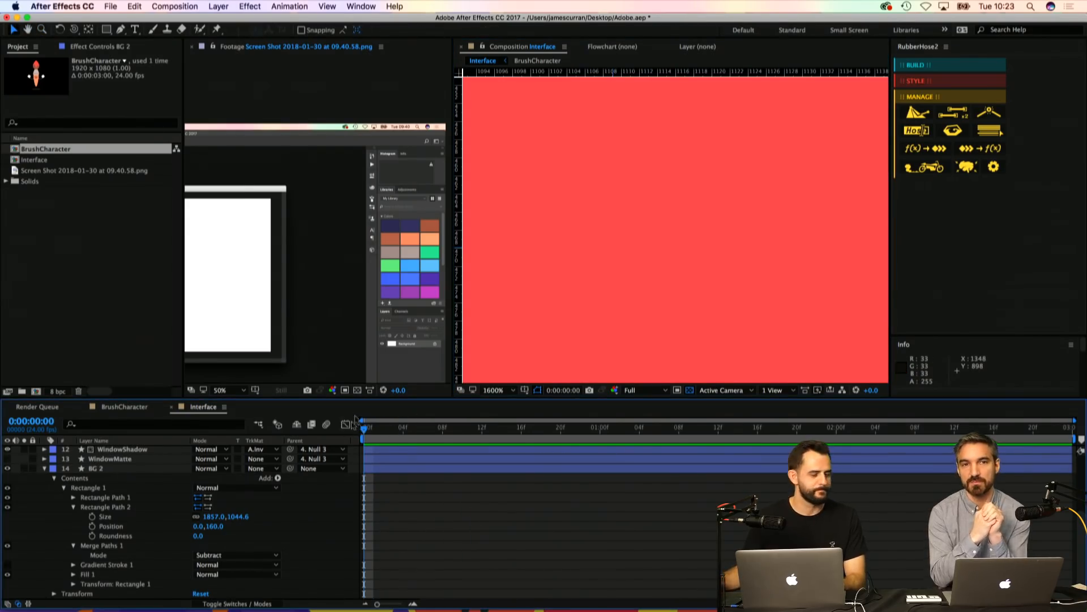
key(super+s)
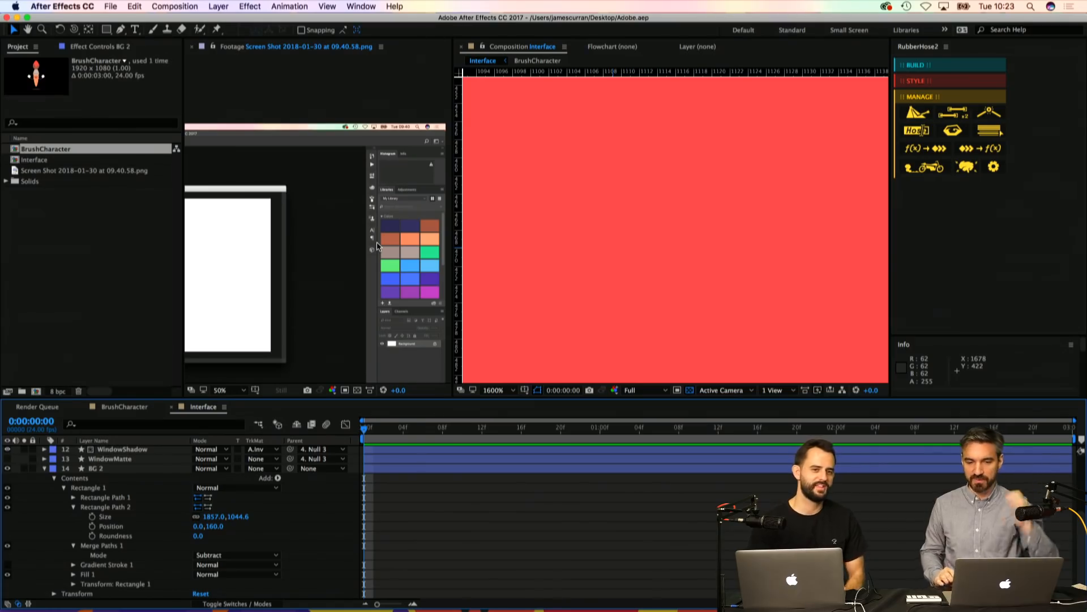
Step: Select the Rectangle 1 group in the BG 2 layer
click(102, 489)
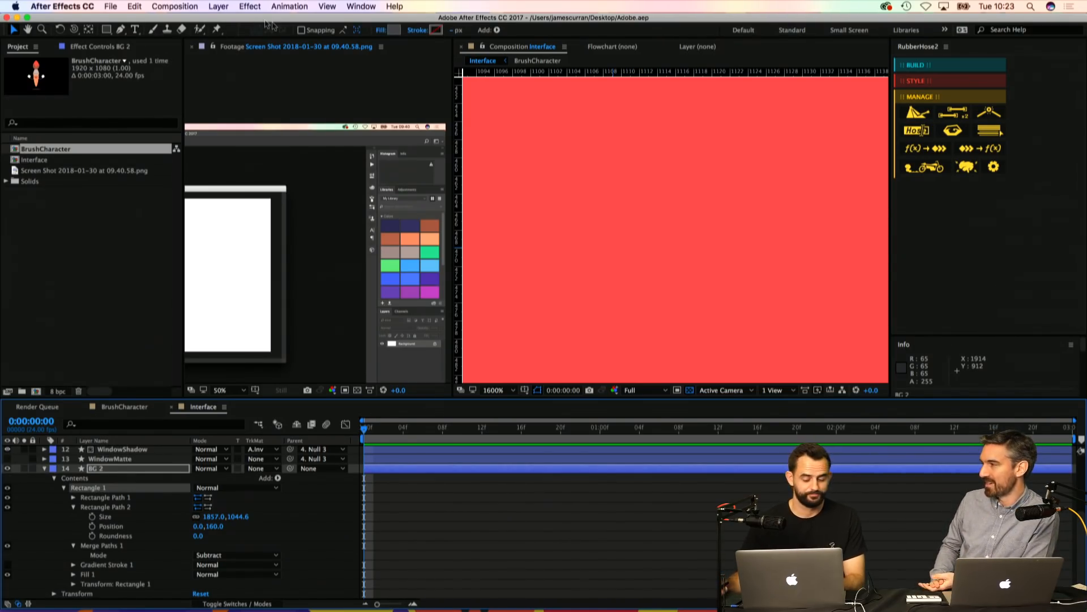